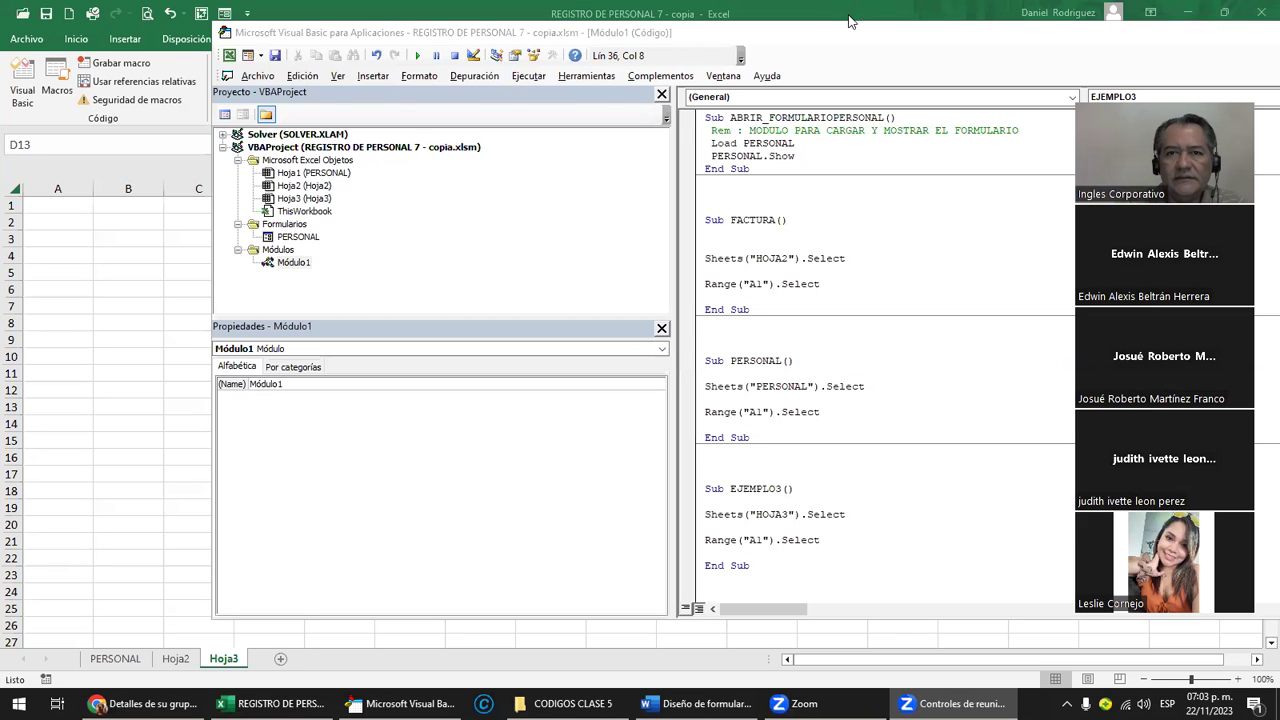
# Step: Restore the workbook to a smaller window, close the VBA editor, and bring back REGISTRO DE PERSONAL 7 - copia
pyautogui.click(848, 20)
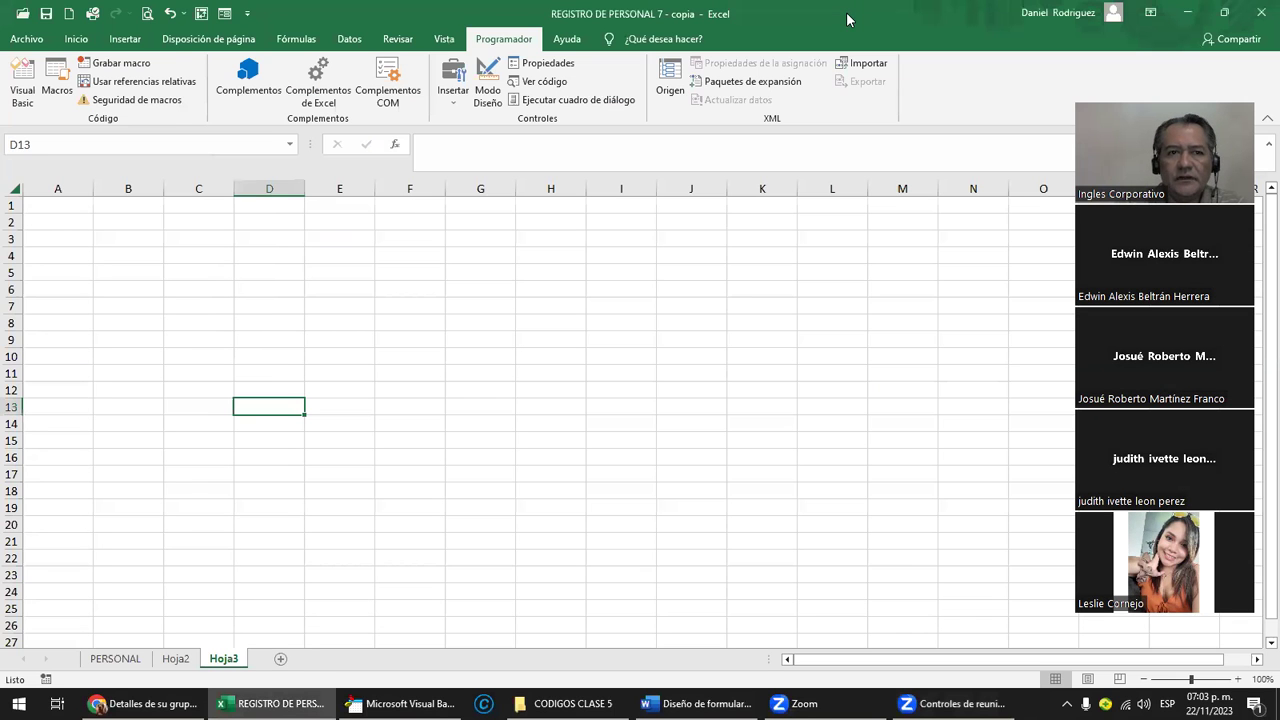
pyautogui.moveTo(943, 47); pyautogui.dragTo(953, 147)
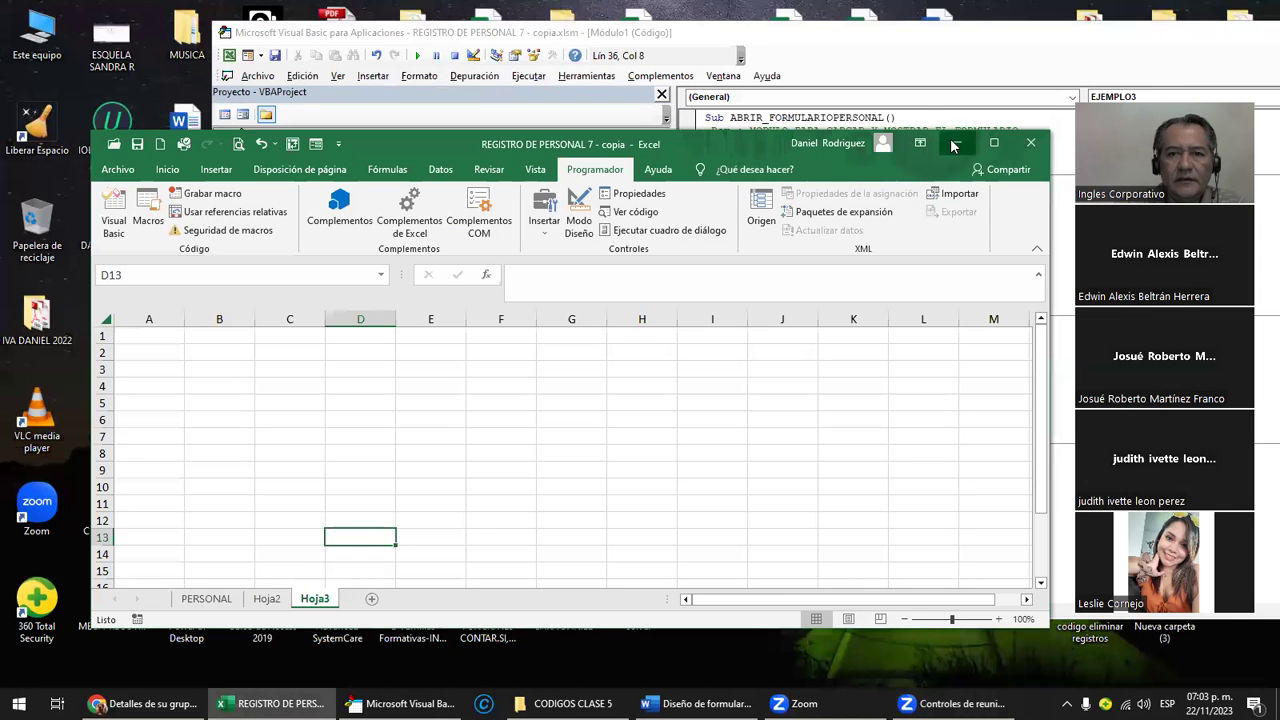
pyautogui.click(953, 145)
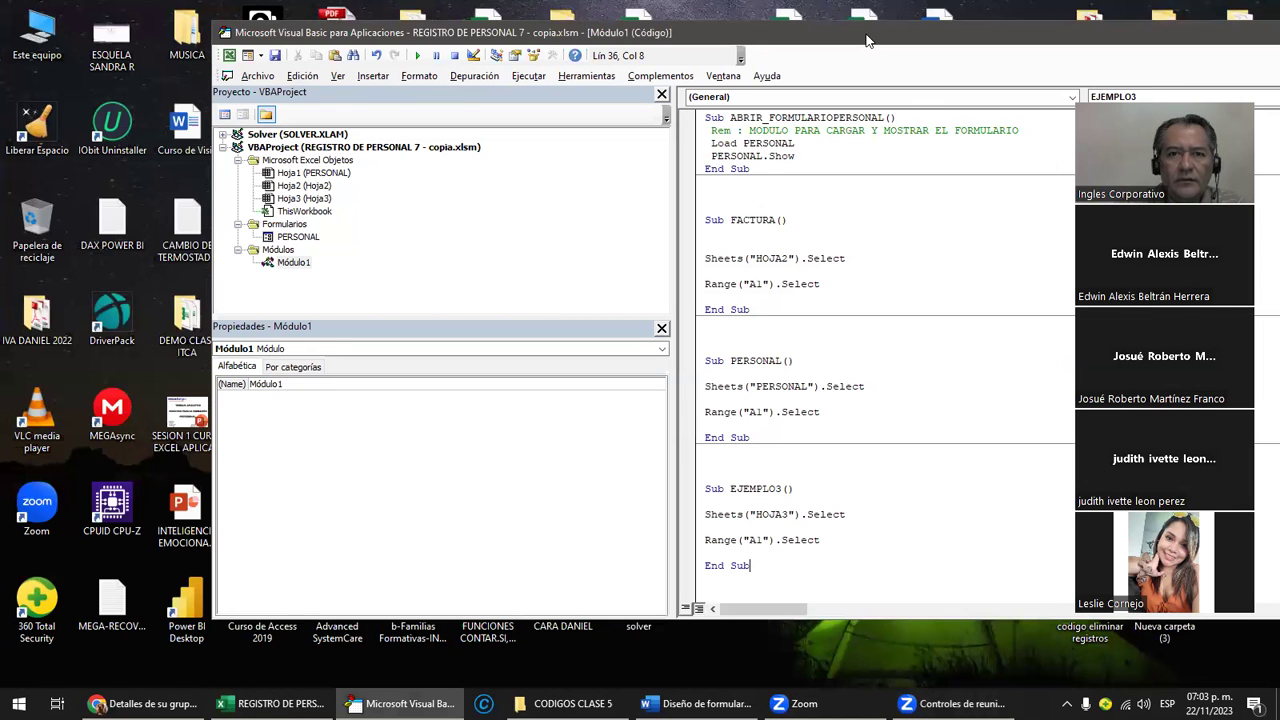
pyautogui.moveTo(867, 40)
pyautogui.mouseDown()
pyautogui.moveTo(790, 113)
pyautogui.moveTo(492, 164)
pyautogui.mouseUp()
pyautogui.click(978, 155)
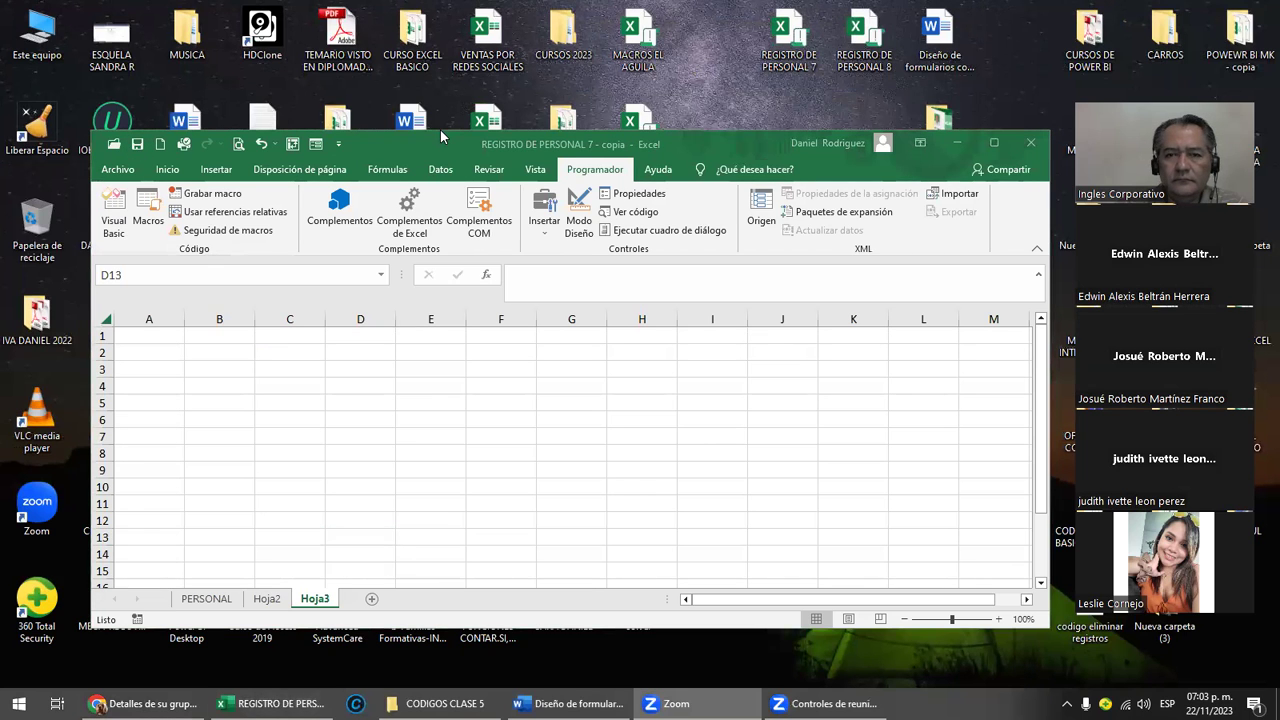
# Step: Bring Chrome forward on the Inglés Corporativo course tab and scroll through the current lesson
pyautogui.click(145, 703)
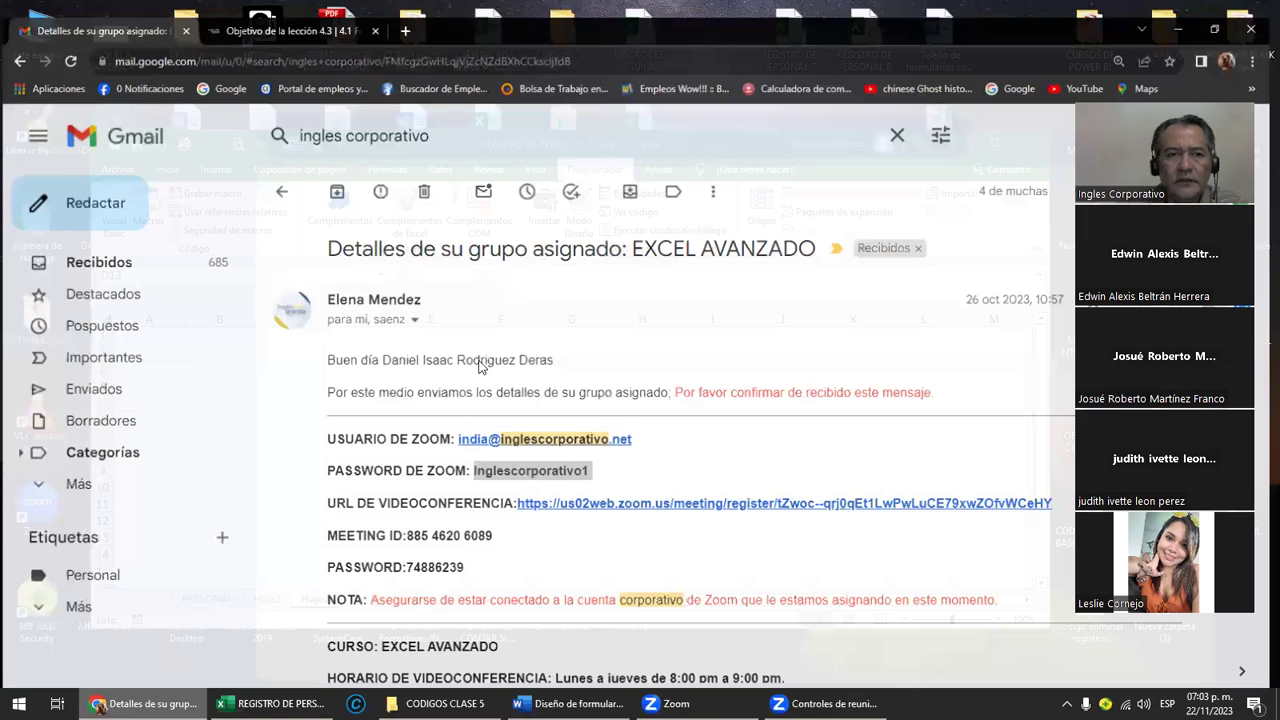
pyautogui.click(282, 22)
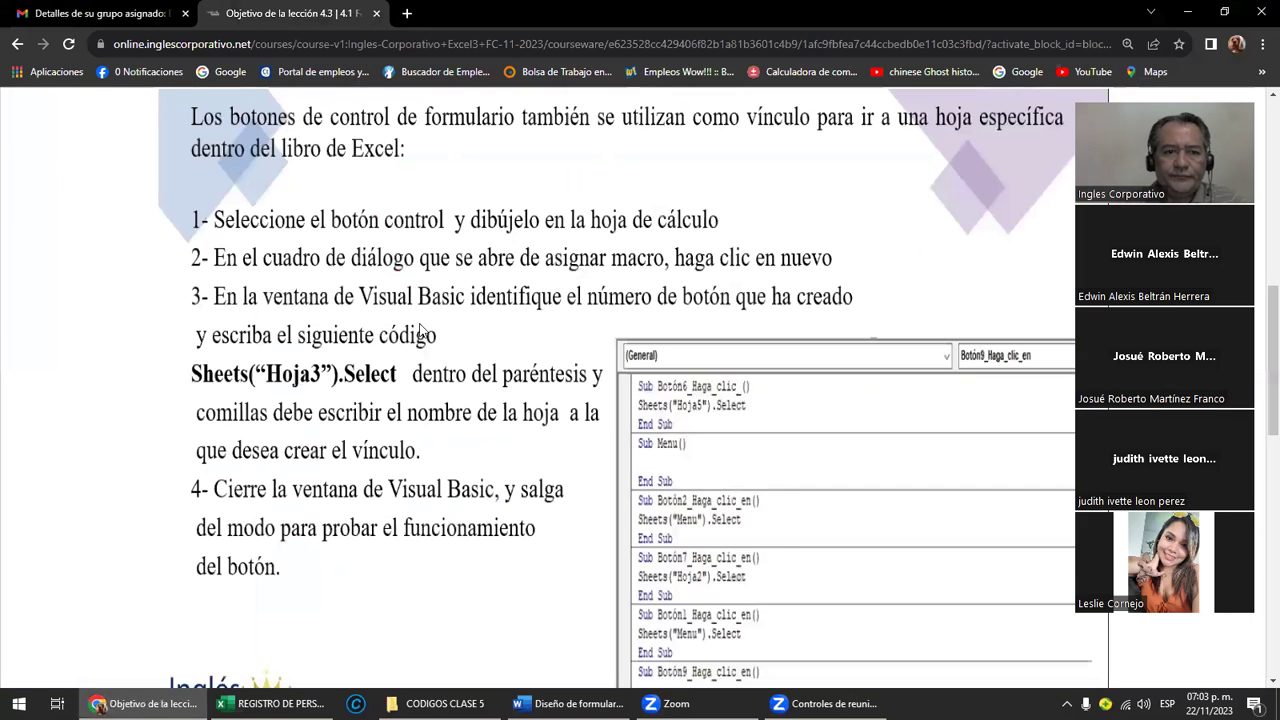
pyautogui.scroll(5, 430, 300)
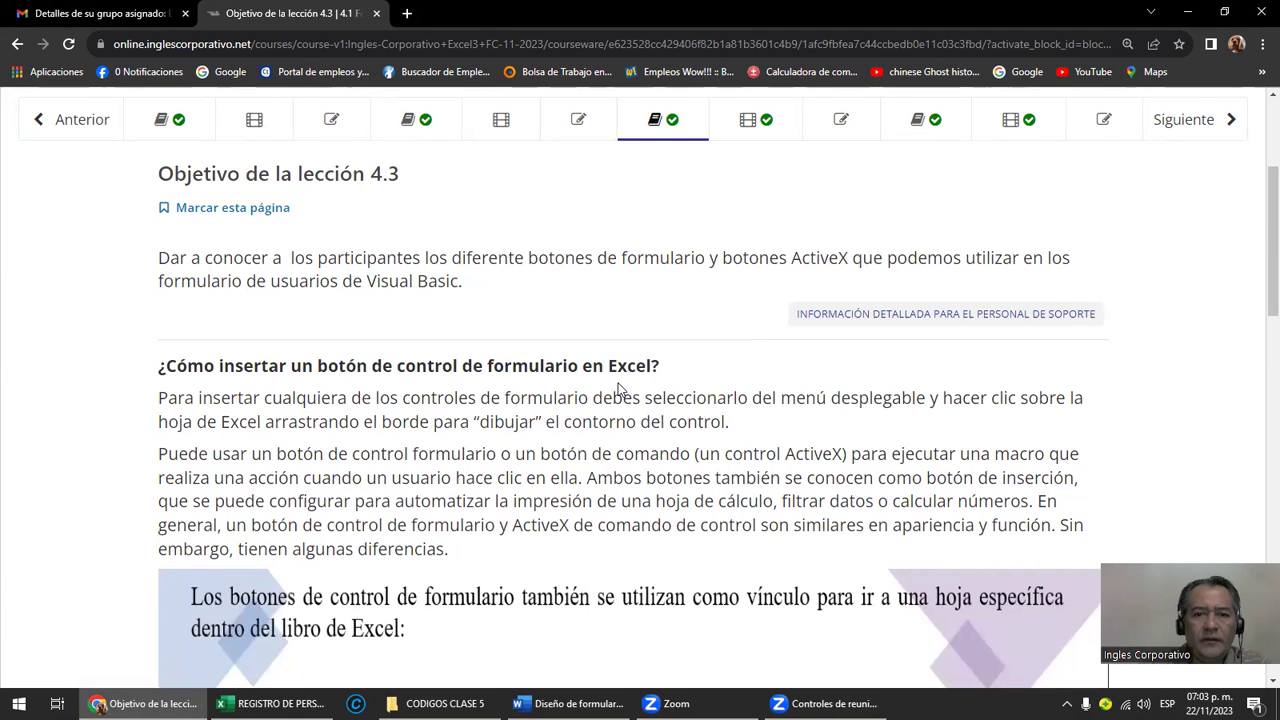
pyautogui.scroll(-3, 615, 385)
pyautogui.scroll(-2, 613, 380)
pyautogui.scroll(-3, 606, 377)
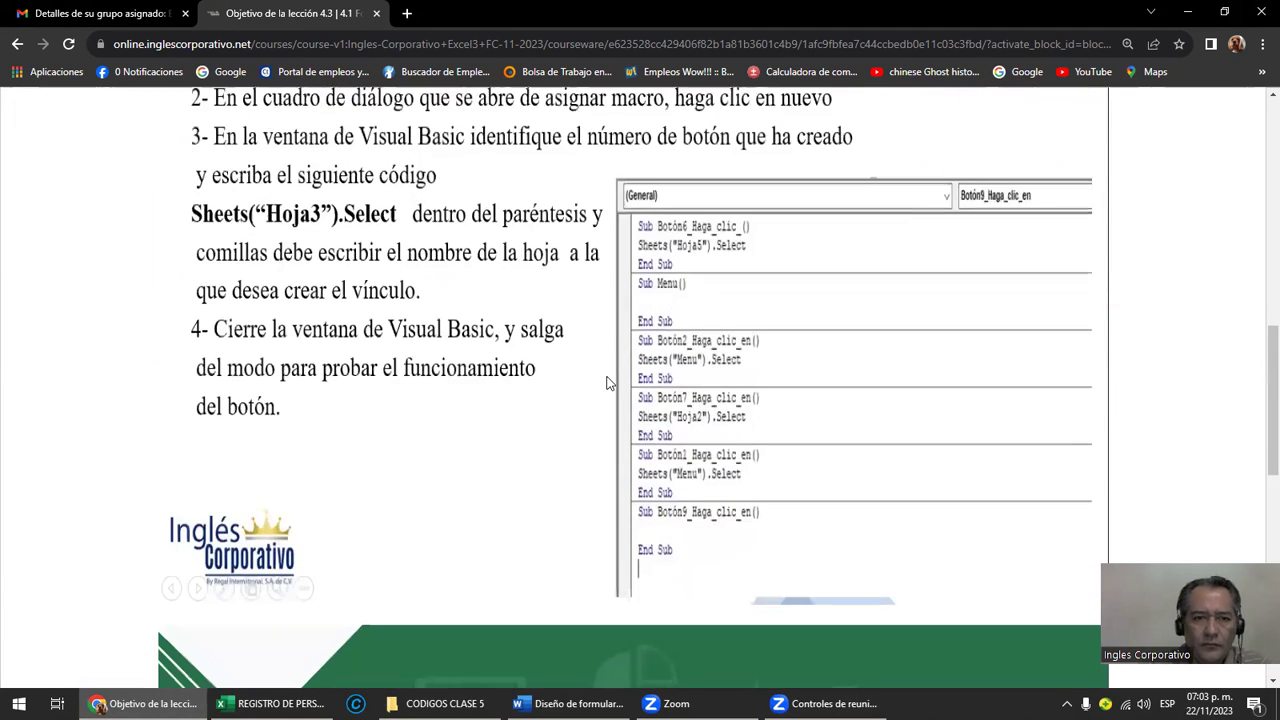
pyautogui.scroll(5, 608, 340)
pyautogui.scroll(5, 400, 290)
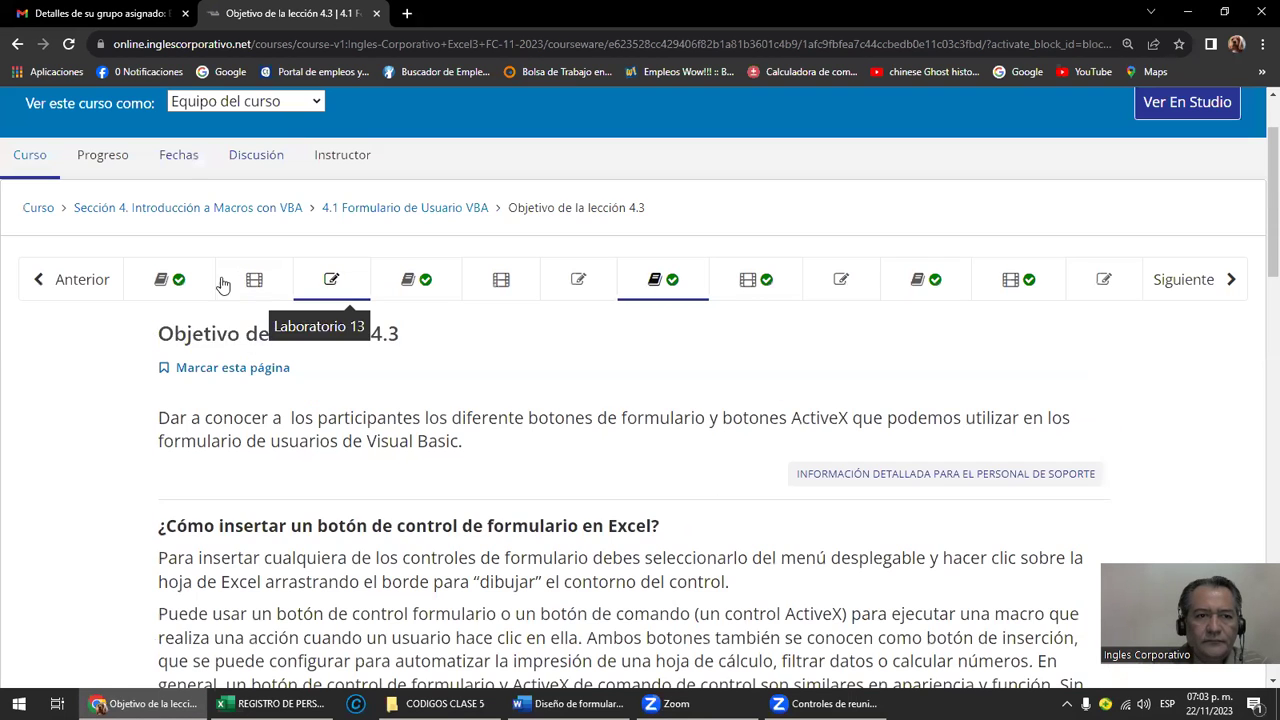
# Step: Go back two units to 'Utilizar controles de Formulario' and scroll through its UserForm video section
pyautogui.click(82, 289)
pyautogui.click(80, 289)
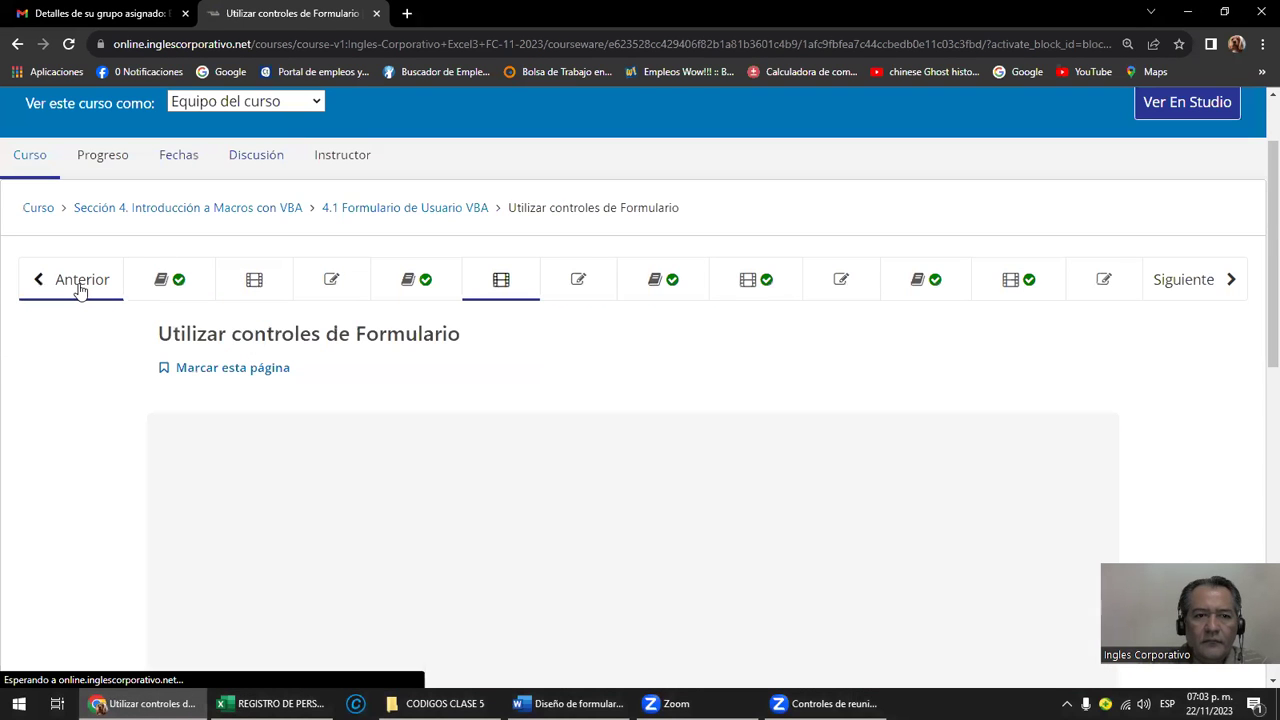
pyautogui.scroll(-1, 108, 298)
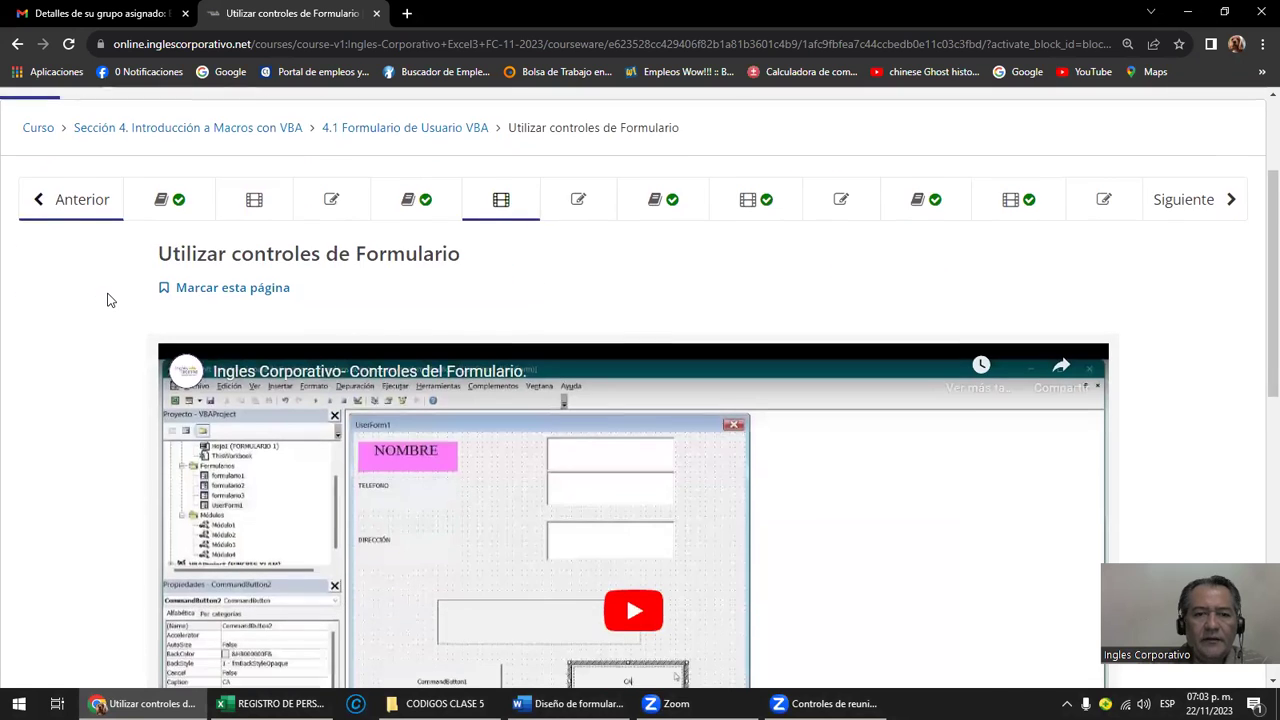
pyautogui.scroll(-2, 108, 298)
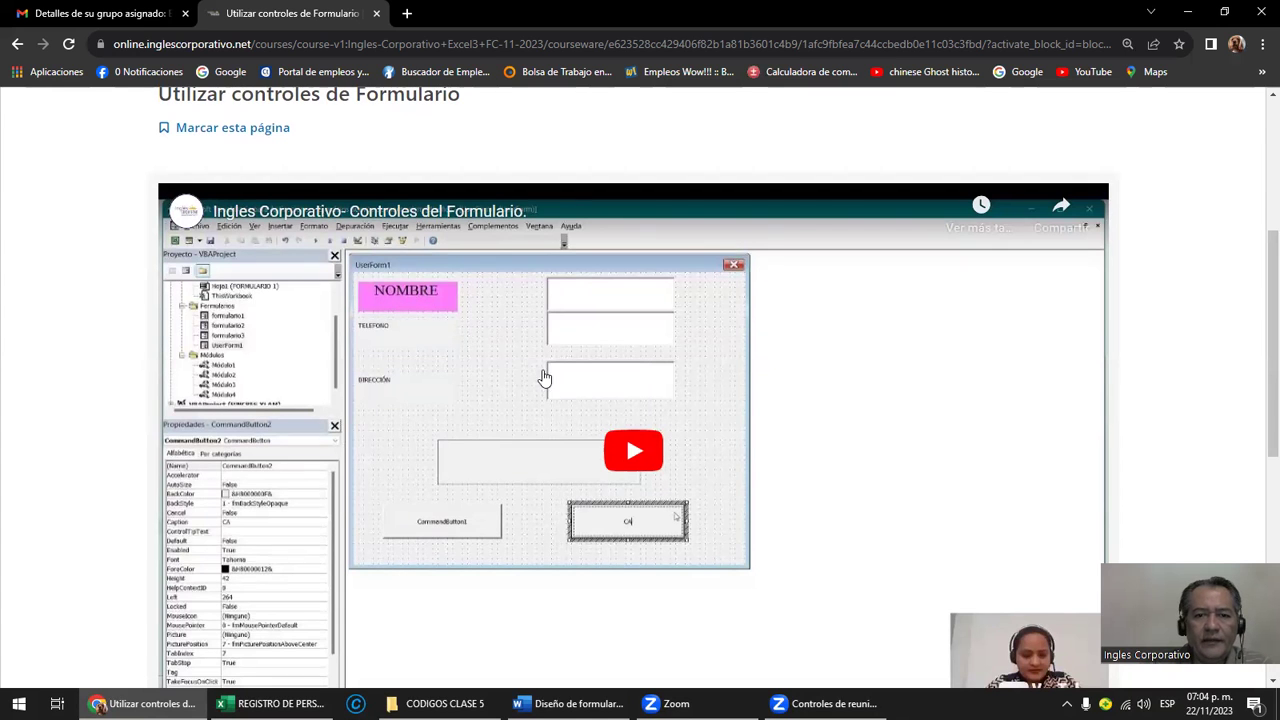
pyautogui.scroll(-2, 657, 540)
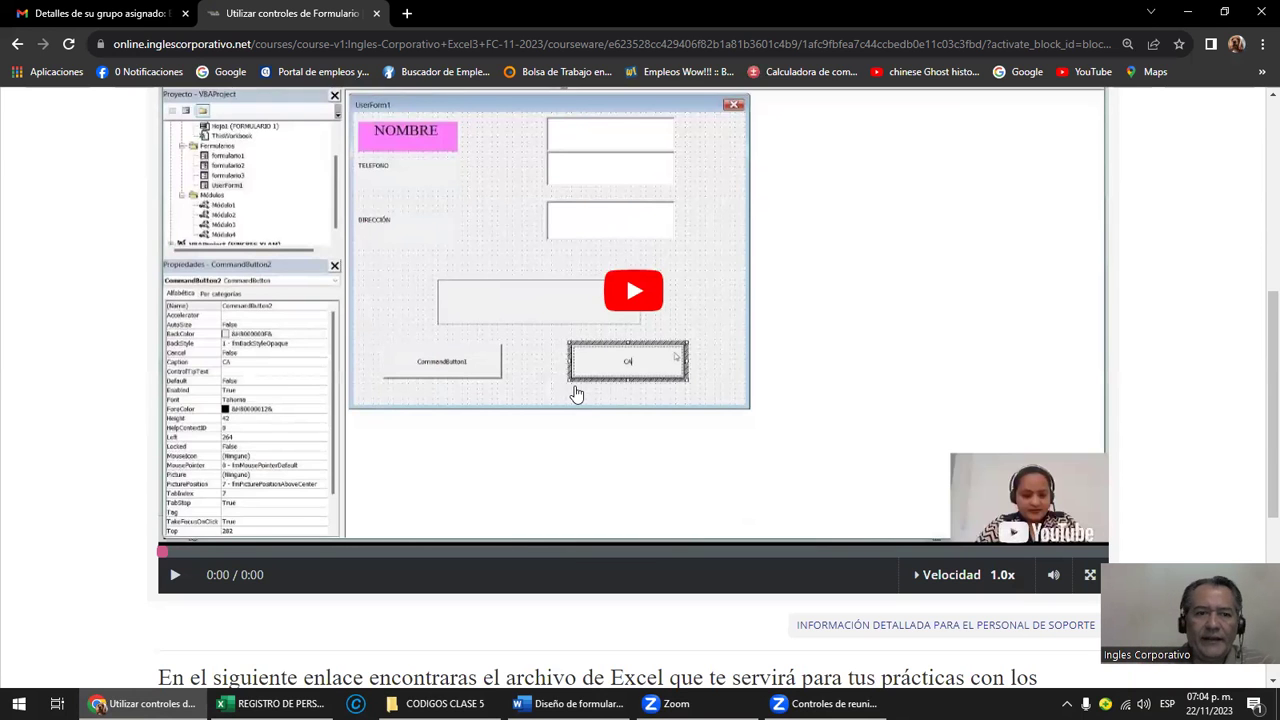
pyautogui.scroll(-2, 577, 394)
pyautogui.scroll(3, 577, 394)
pyautogui.scroll(-3, 577, 394)
pyautogui.scroll(2, 577, 395)
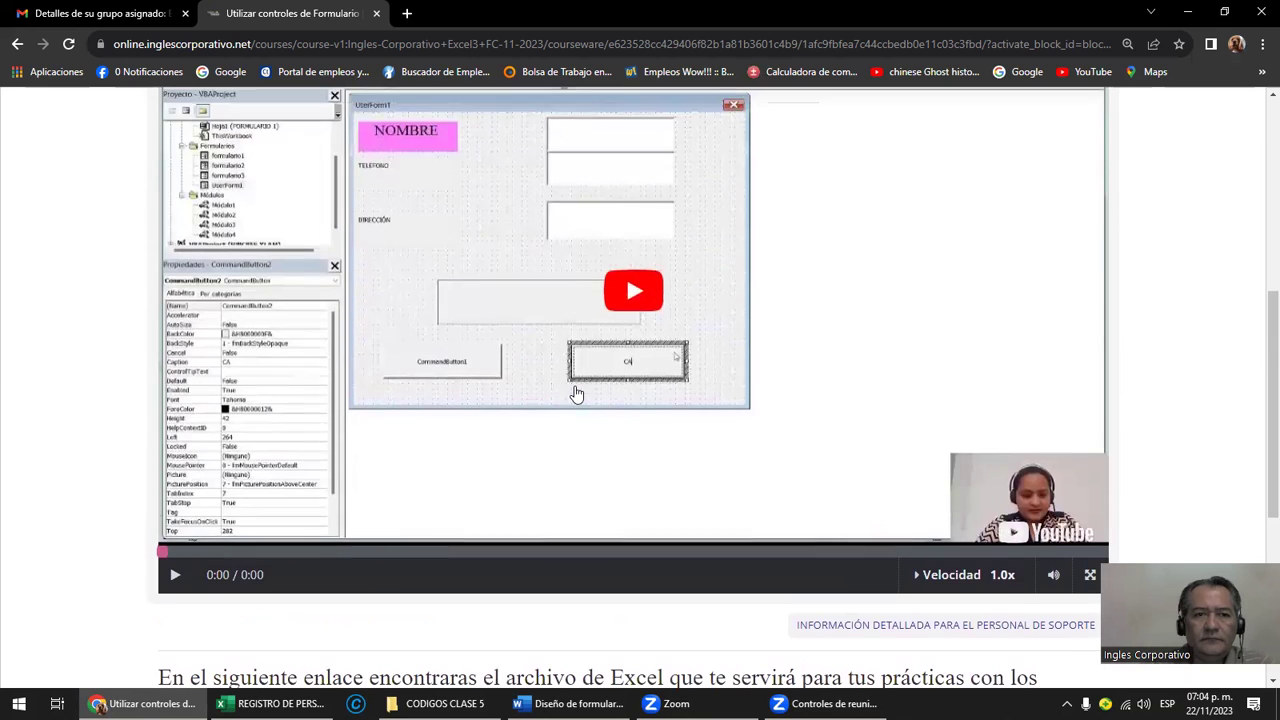
pyautogui.scroll(-2, 577, 395)
pyautogui.scroll(5, 574, 391)
pyautogui.scroll(3, 597, 391)
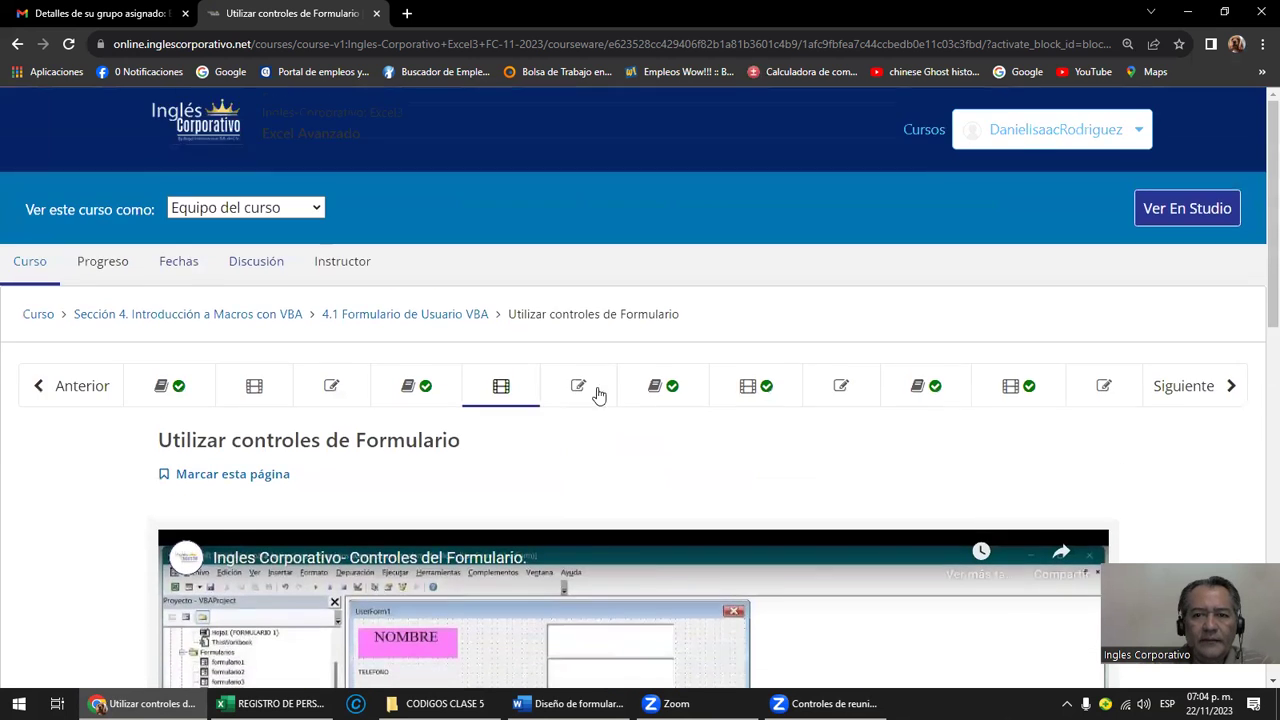
pyautogui.scroll(-1, 551, 392)
# Step: Go back to the lesson 4.2 objective page and scroll all the way through it
pyautogui.click(98, 316)
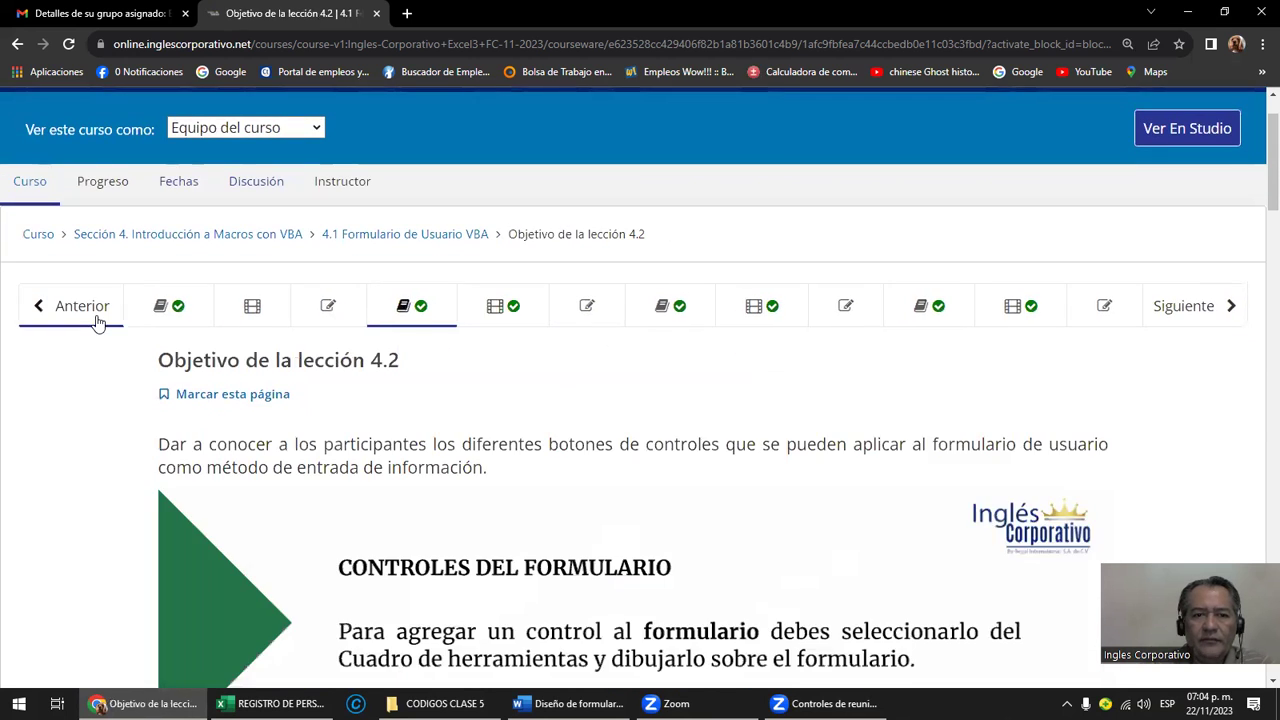
pyautogui.scroll(-3, 143, 340)
pyautogui.scroll(-2, 145, 338)
pyautogui.scroll(-2, 146, 337)
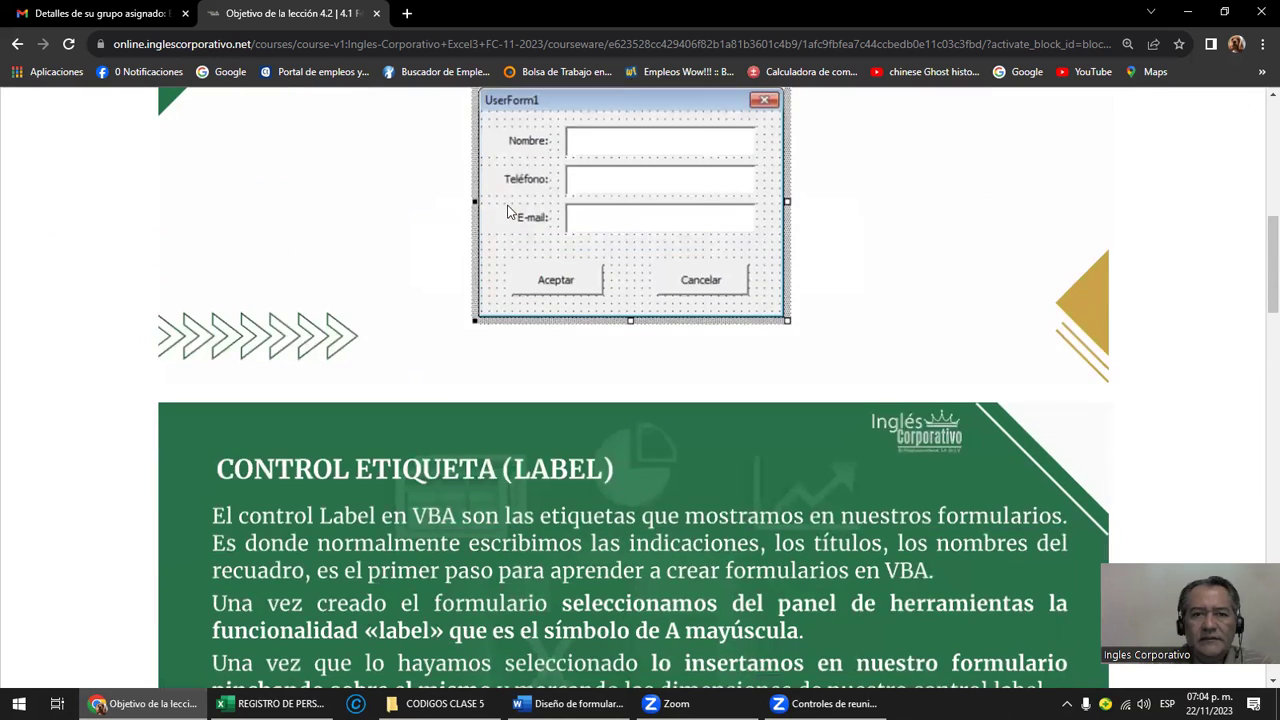
pyautogui.scroll(-1, 611, 251)
pyautogui.scroll(-2, 614, 242)
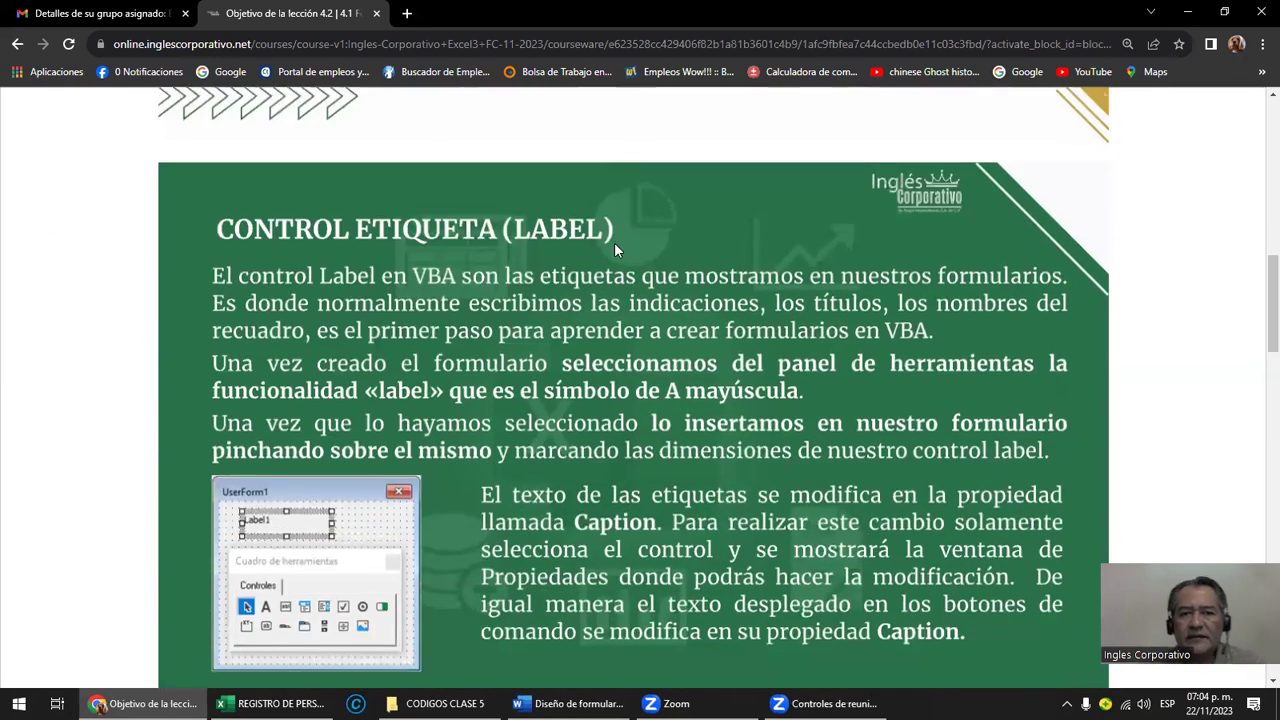
pyautogui.scroll(-2, 616, 248)
pyautogui.scroll(-2, 616, 250)
pyautogui.scroll(-2, 616, 250)
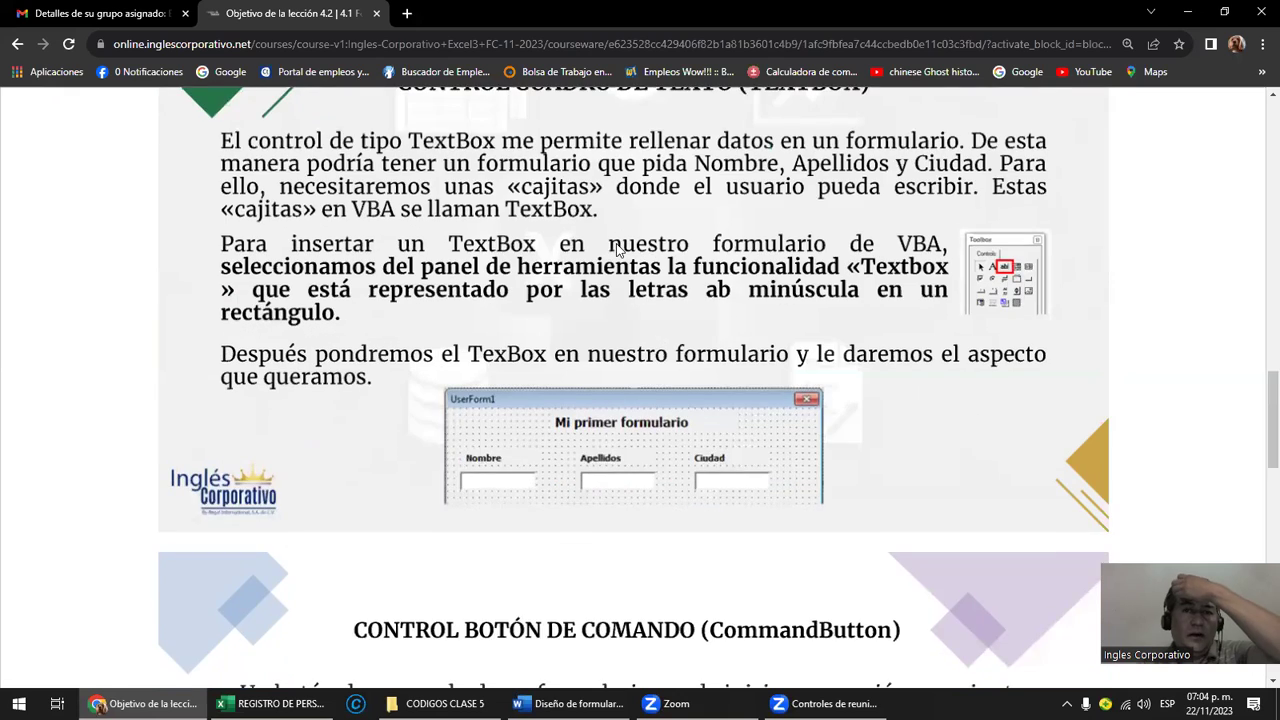
pyautogui.scroll(-1, 616, 250)
pyautogui.scroll(-2, 616, 250)
pyautogui.scroll(-1, 616, 250)
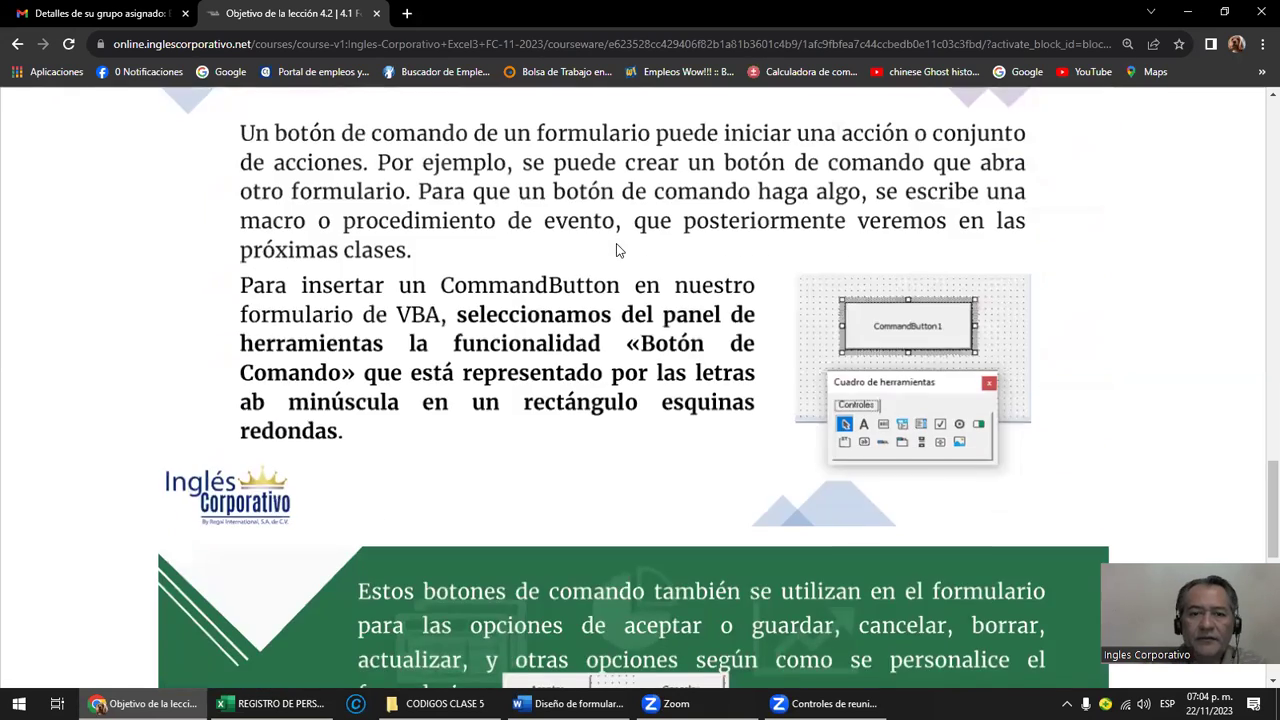
pyautogui.scroll(-2, 616, 250)
pyautogui.scroll(-2, 618, 250)
pyautogui.scroll(-2, 618, 250)
pyautogui.scroll(-1, 618, 250)
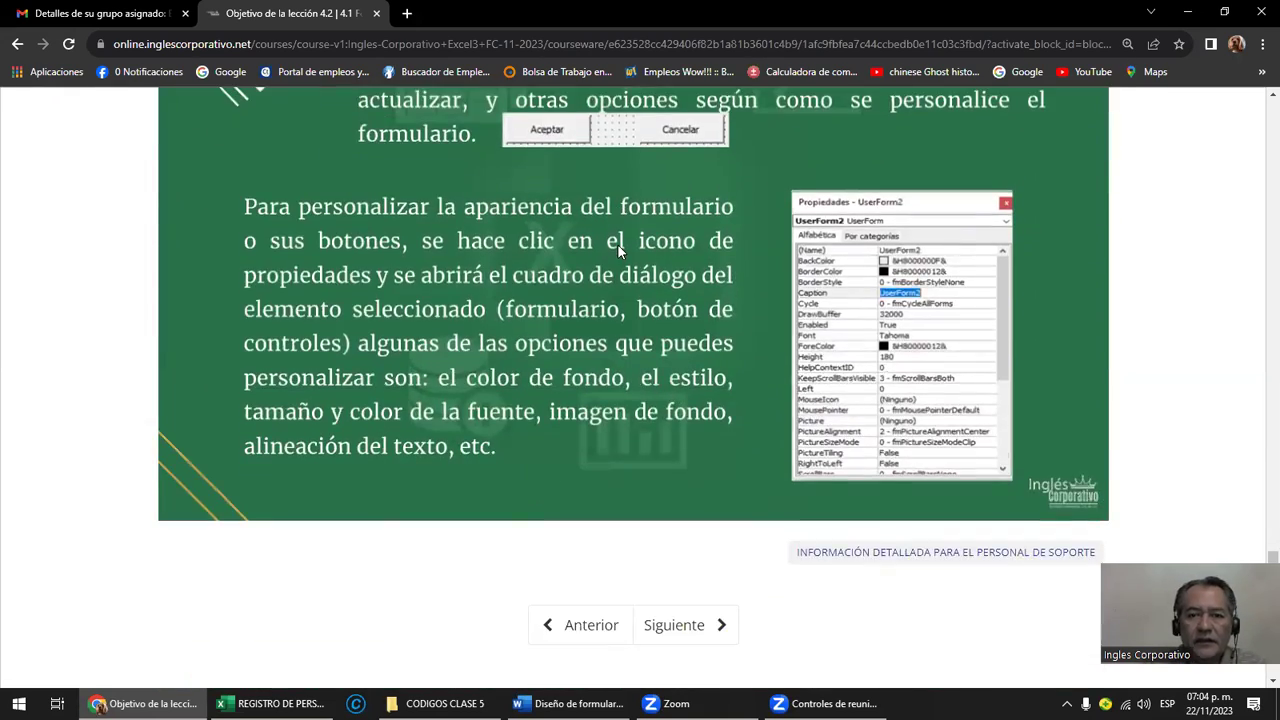
pyautogui.scroll(-2, 618, 250)
# Step: Advance three units past Laboratorio 14 to 'Objetivo de la lección 4.3' and scroll to its steps
pyautogui.click(694, 464)
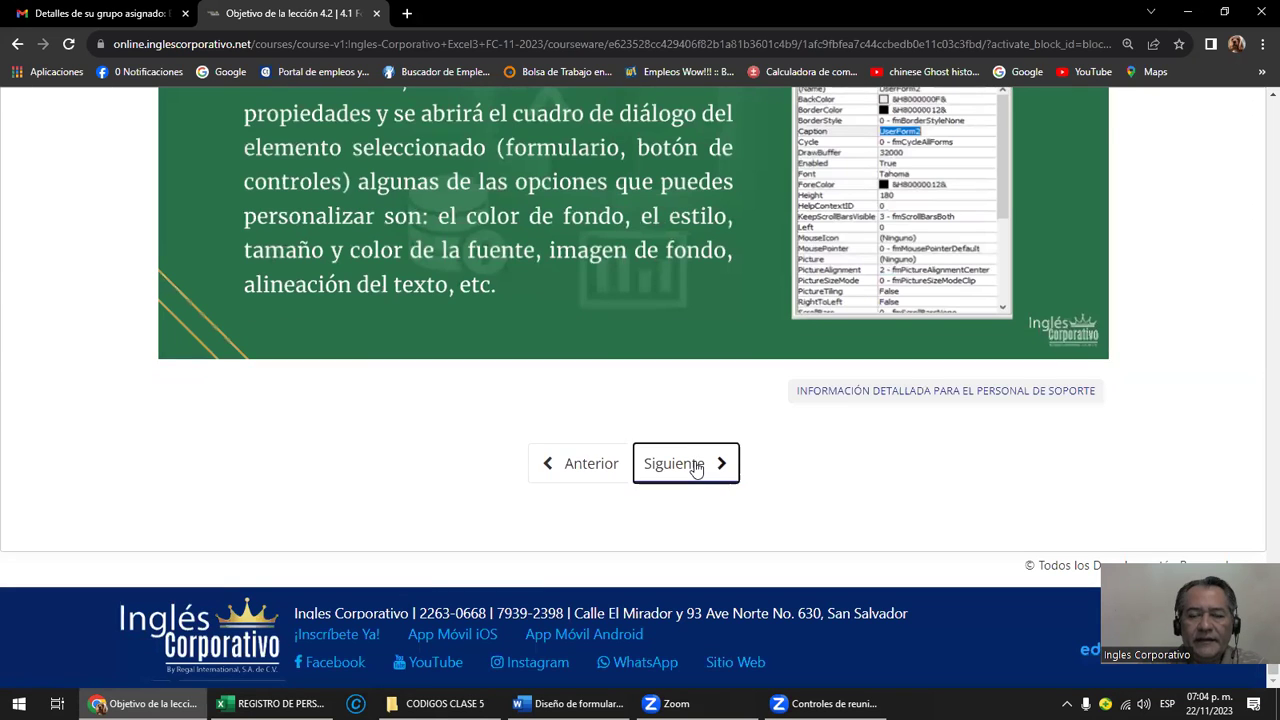
pyautogui.click(1157, 387)
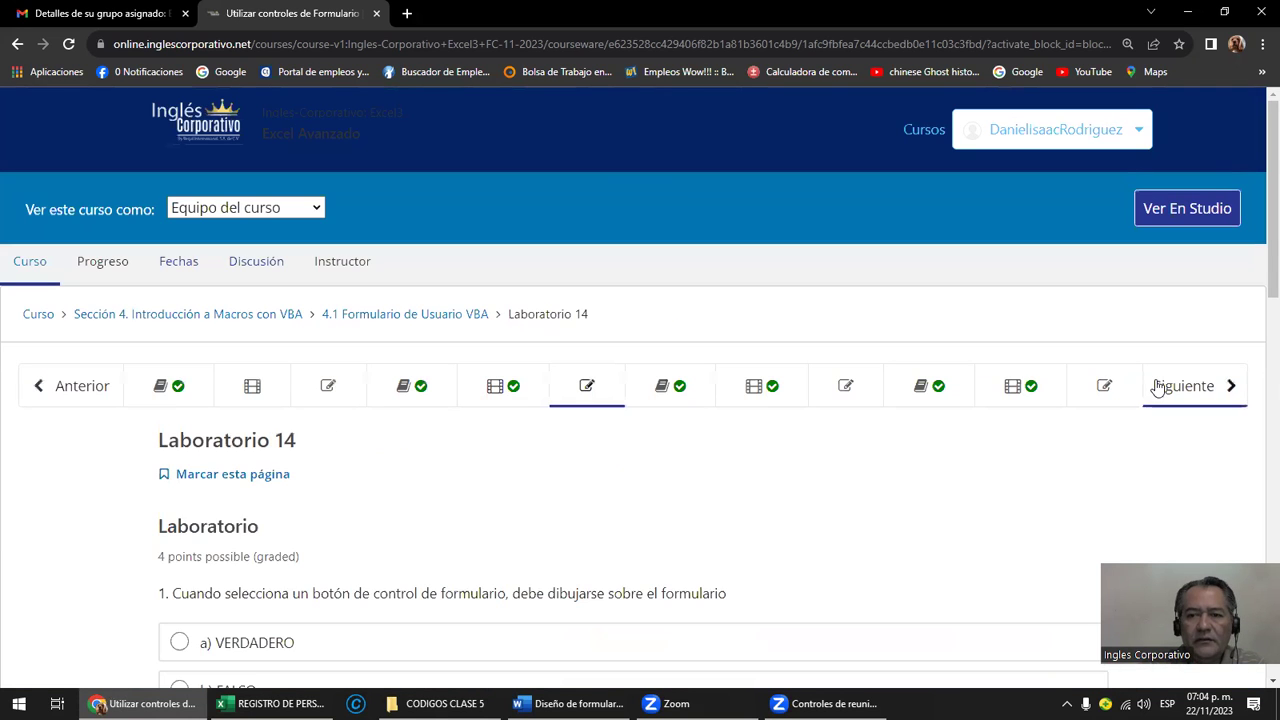
pyautogui.click(1157, 387)
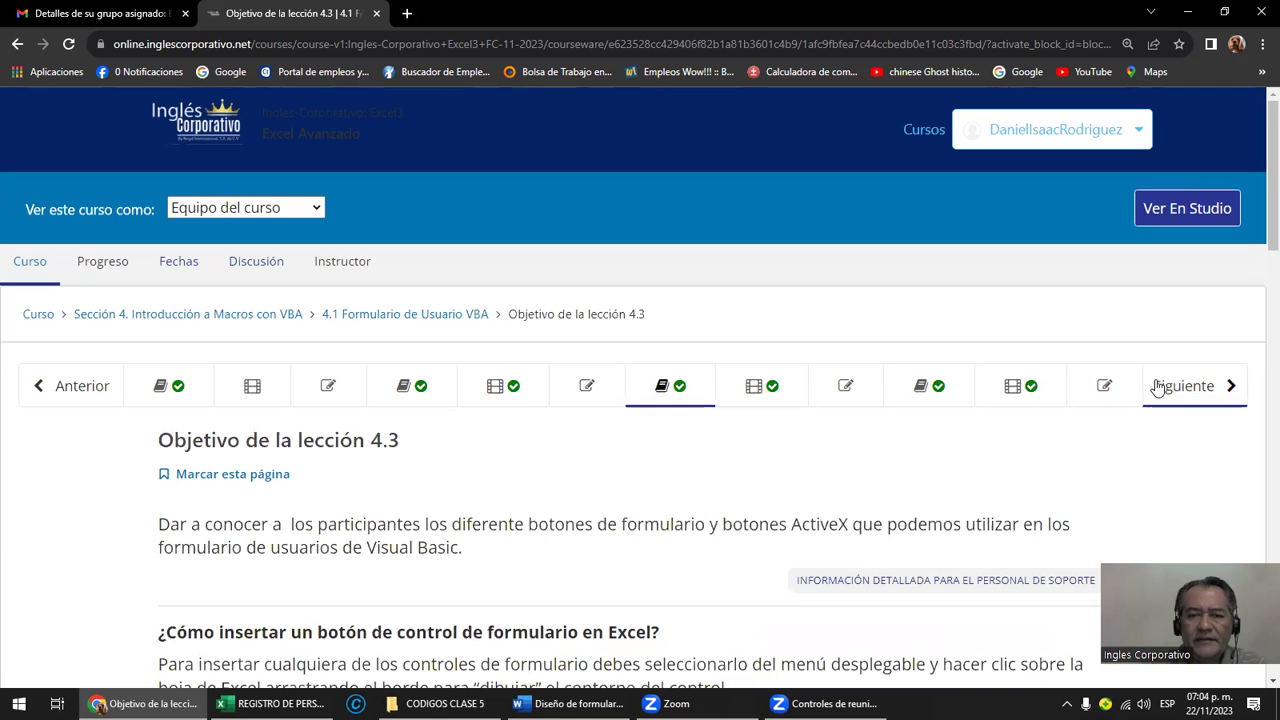
pyautogui.scroll(-2, 752, 398)
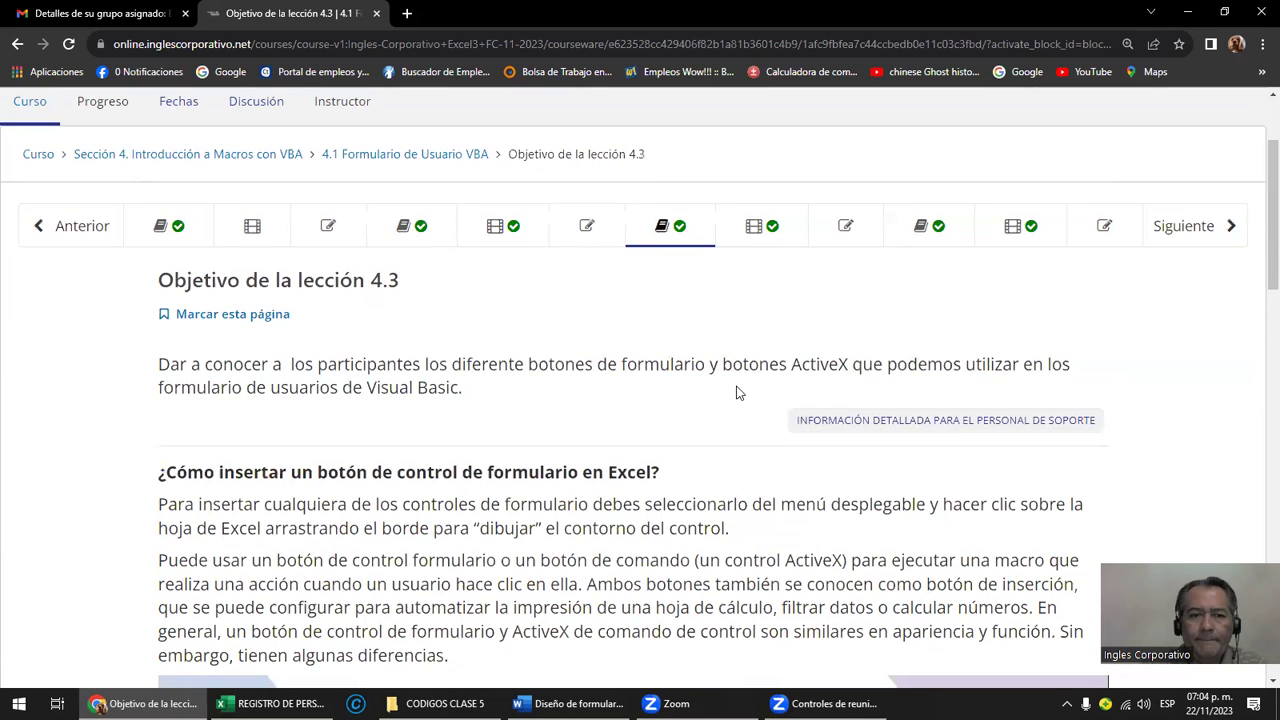
pyautogui.scroll(-2, 737, 393)
pyautogui.scroll(-3, 687, 393)
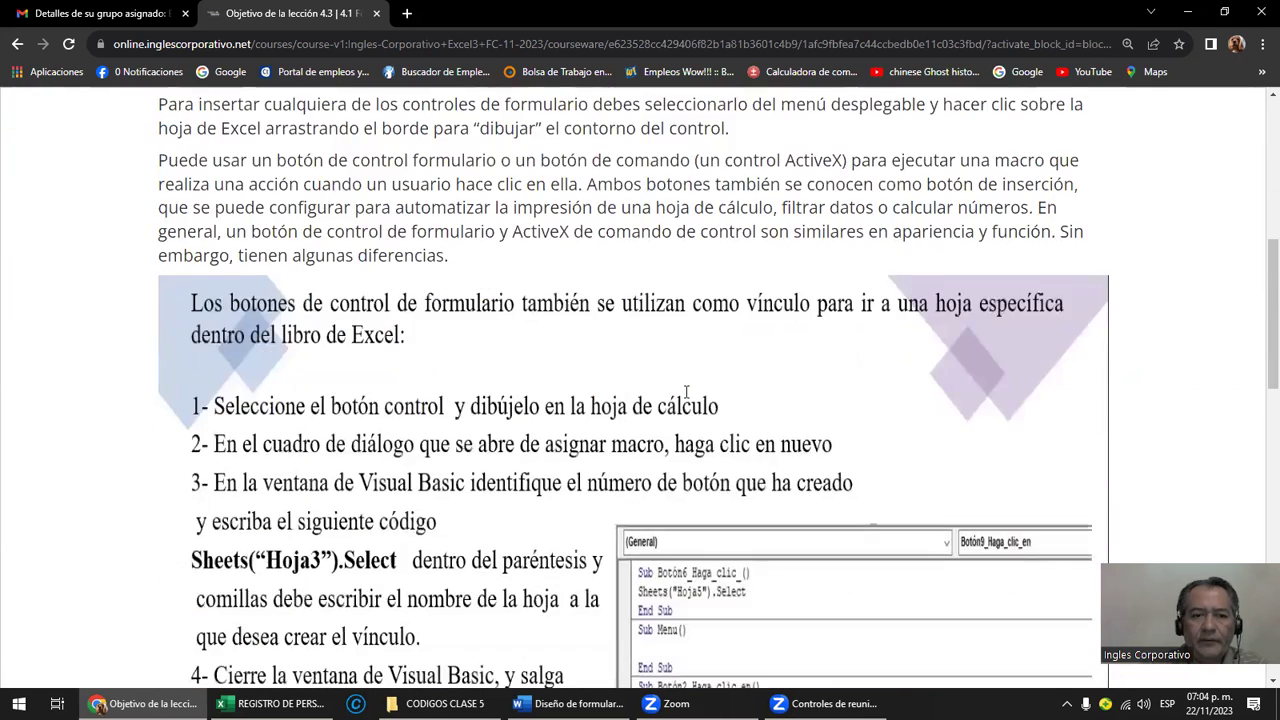
pyautogui.scroll(-1, 687, 393)
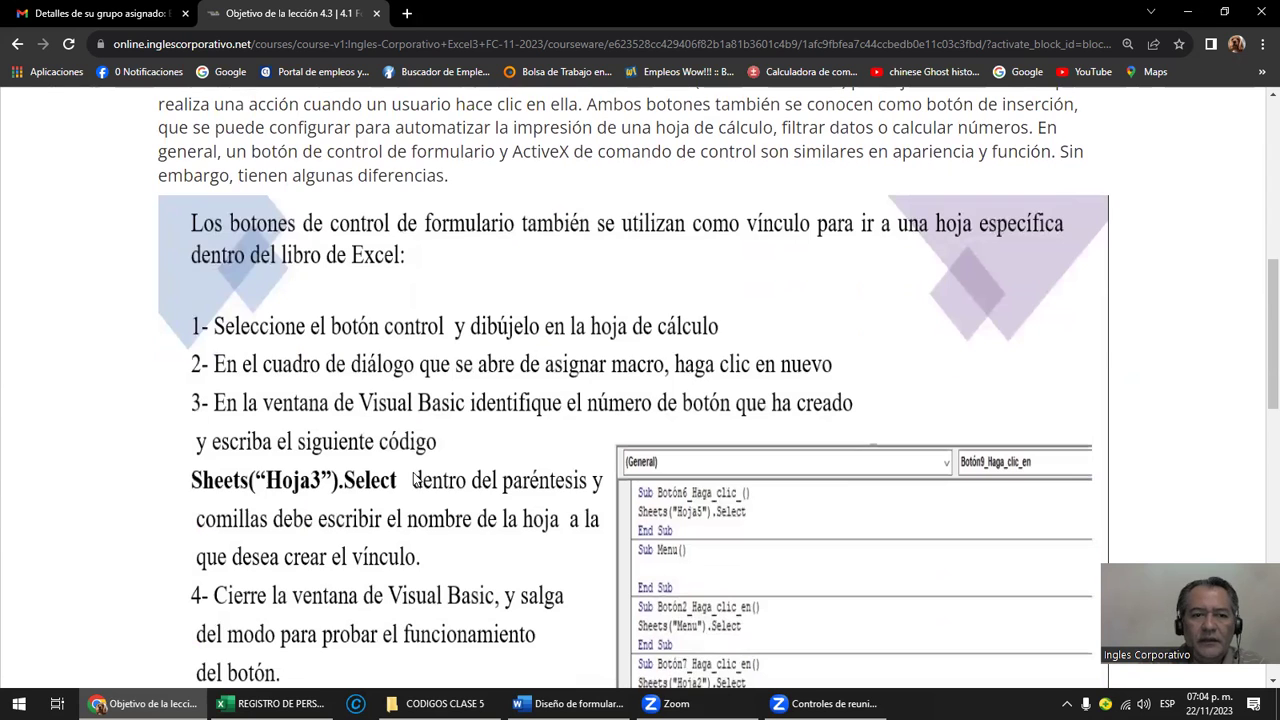
pyautogui.scroll(-2, 458, 474)
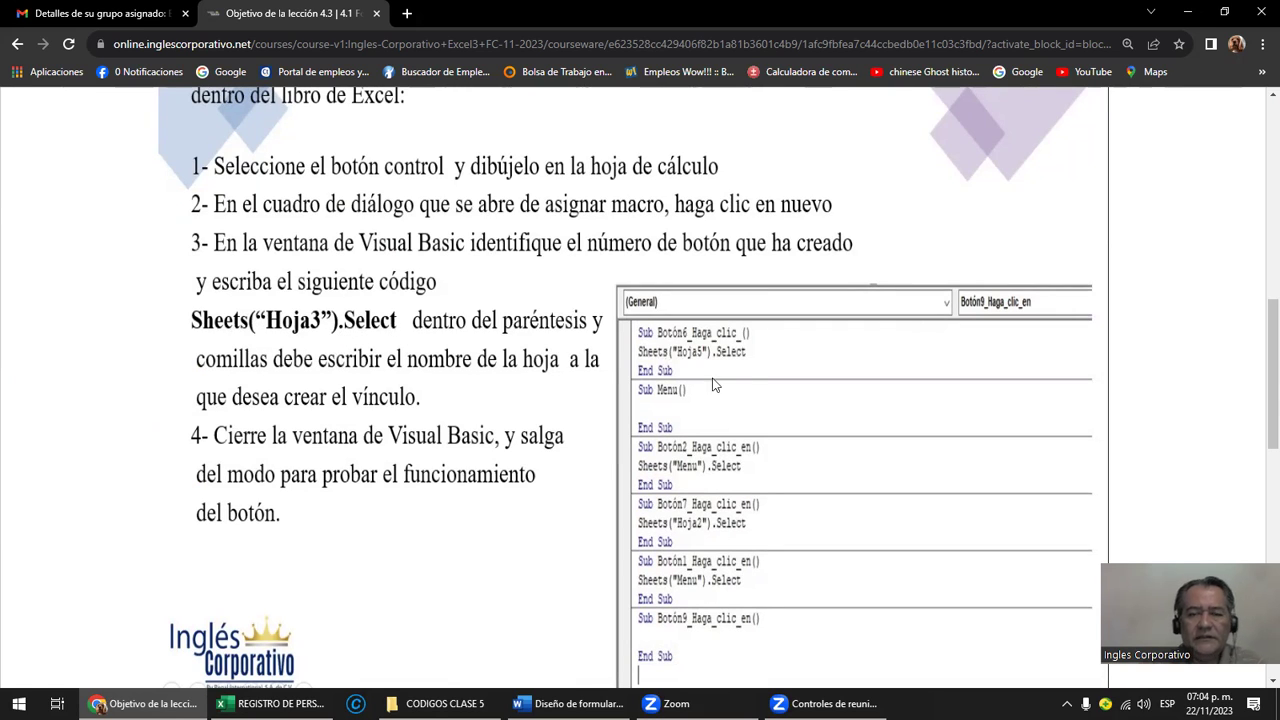
# Step: Zoom lesson 4.3 to 175% and read down past the Sheets(...).Select code and Controles ActiveX slide
pyautogui.hotkey('ctrl', '+')
pyautogui.hotkey('ctrl', '+')
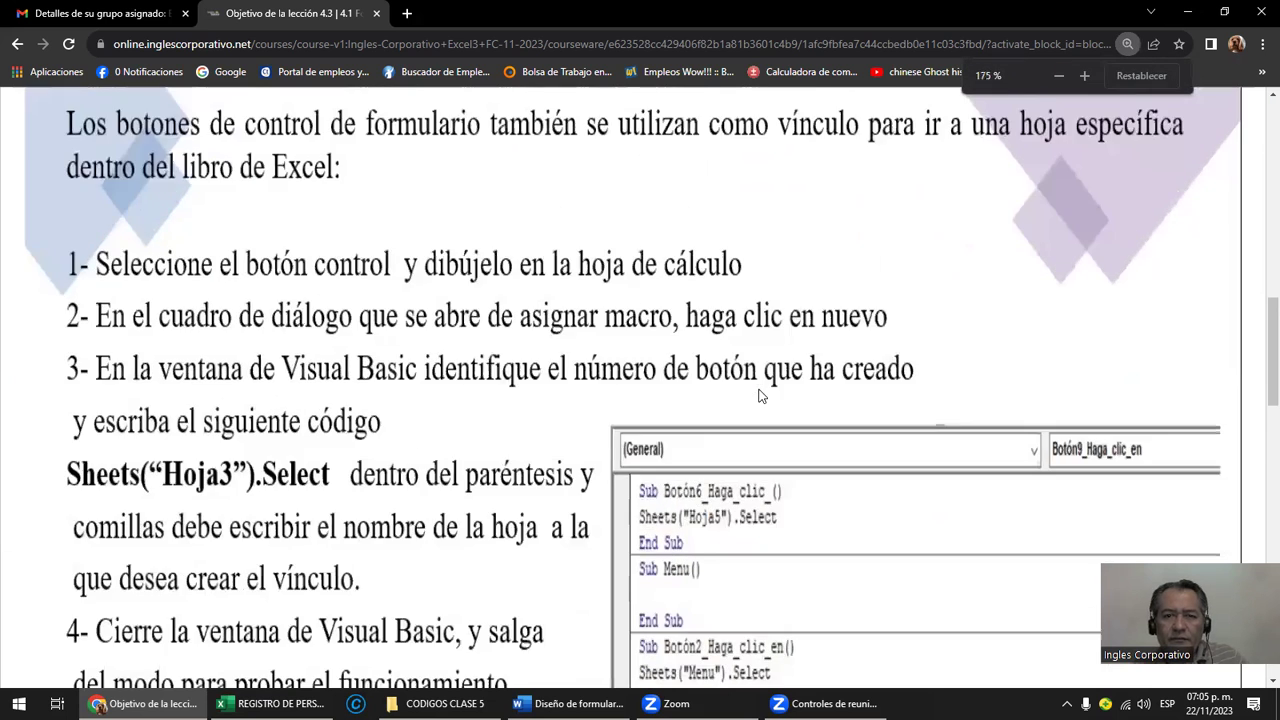
pyautogui.hotkey('ctrl', '+')
pyautogui.hotkey('ctrl', '+')
pyautogui.scroll(-2, 759, 398)
pyautogui.scroll(-3, 759, 398)
pyautogui.scroll(1, 759, 318)
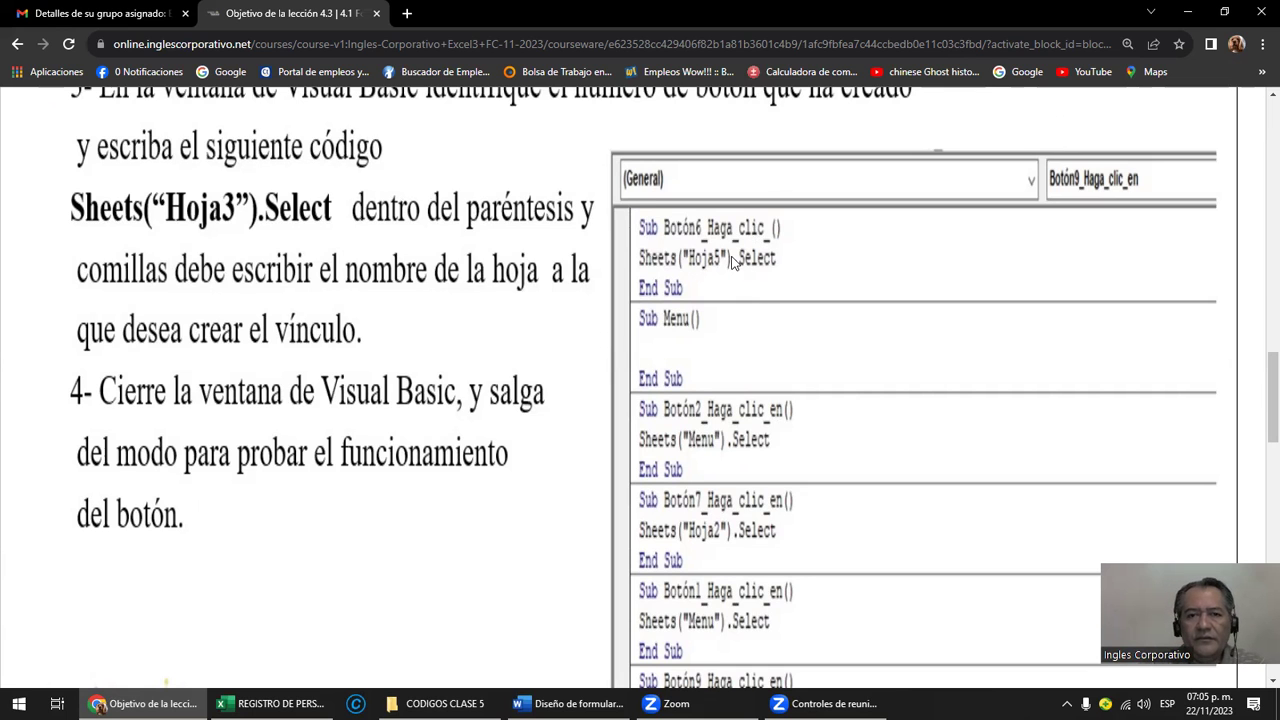
pyautogui.scroll(-3, 818, 290)
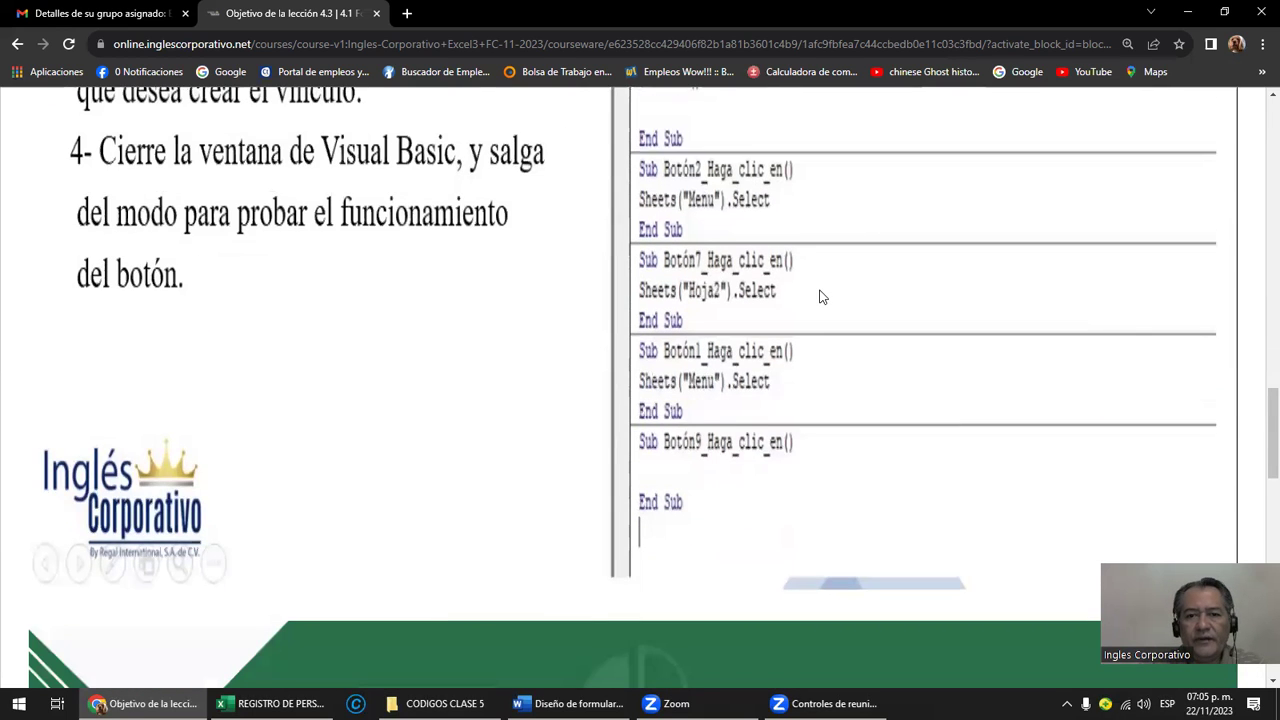
pyautogui.scroll(-1, 820, 293)
pyautogui.scroll(-4, 815, 300)
pyautogui.scroll(-2, 813, 298)
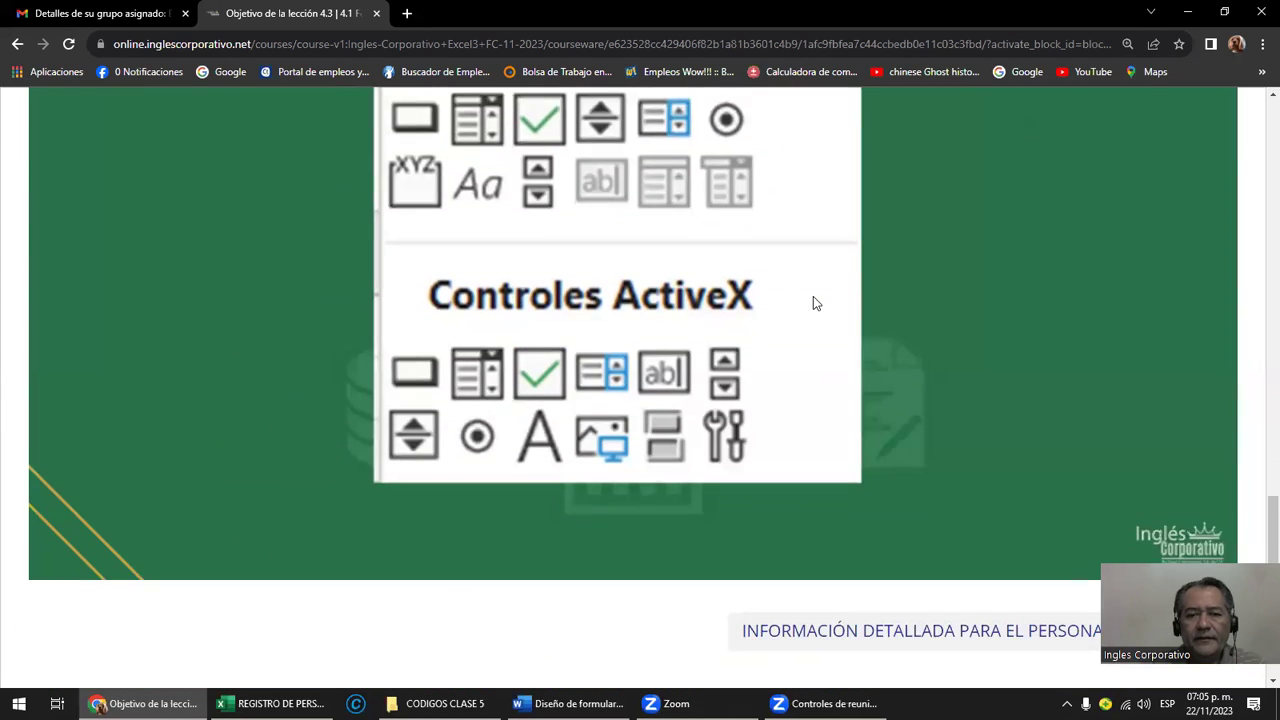
pyautogui.scroll(-3, 810, 304)
# Step: Open the next lesson, zoom the page out to 90%, and scroll down to its video
pyautogui.click(733, 334)
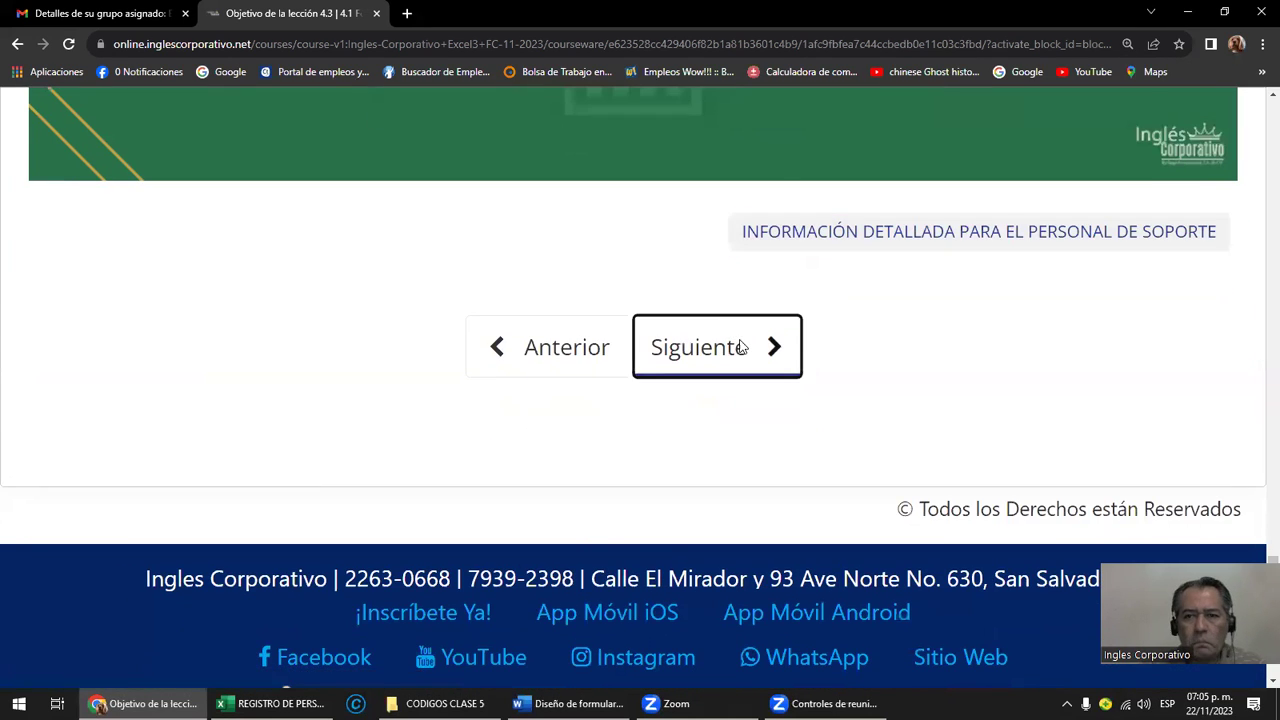
pyautogui.hotkey('ctrl', '-')
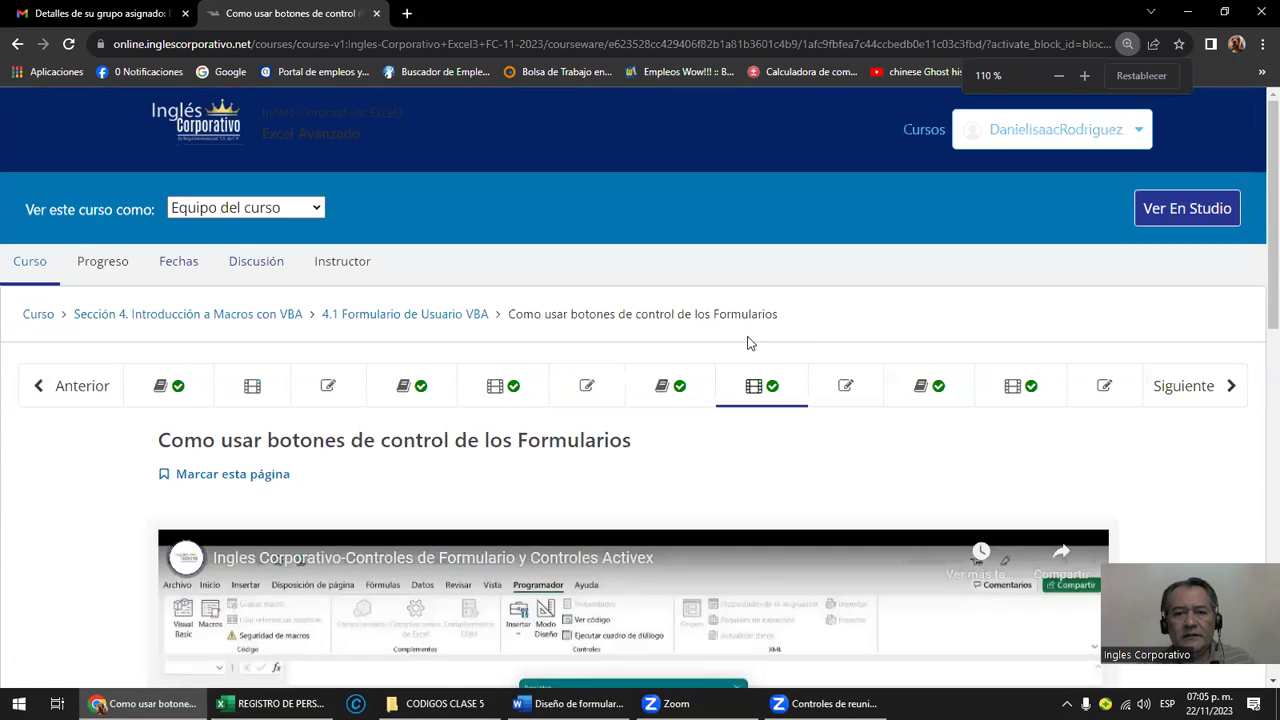
pyautogui.hotkey('ctrl', '-')
pyautogui.scroll(-2, 749, 338)
pyautogui.scroll(-2, 749, 331)
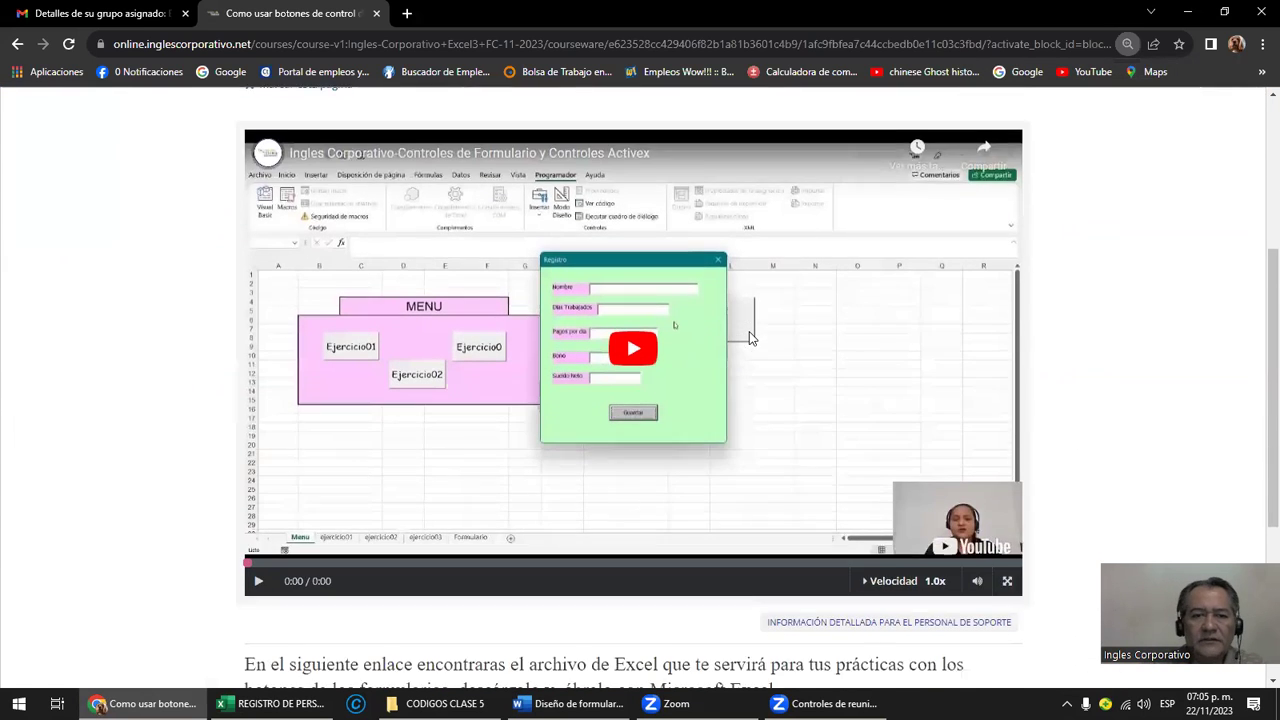
pyautogui.scroll(-1, 700, 330)
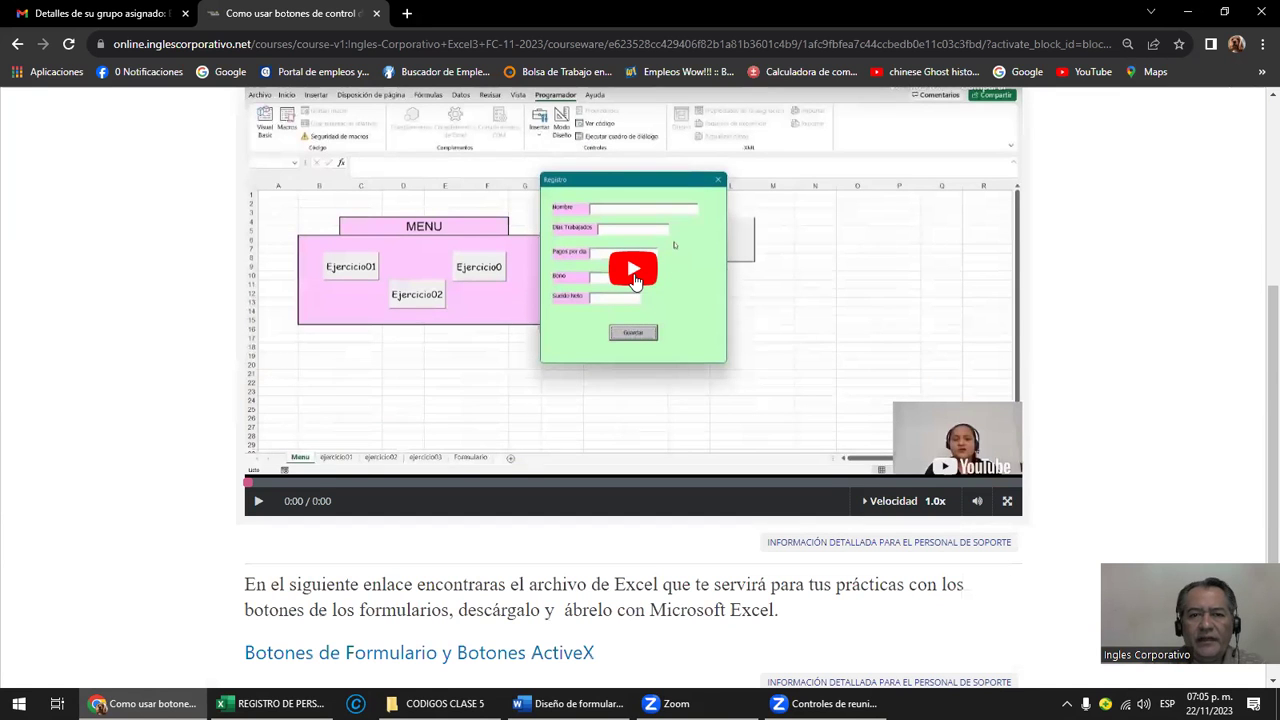
# Step: Play the 'Controles de Formulario y Controles Activex' video, pausing and resuming it, then go full screen
pyautogui.click(633, 272)
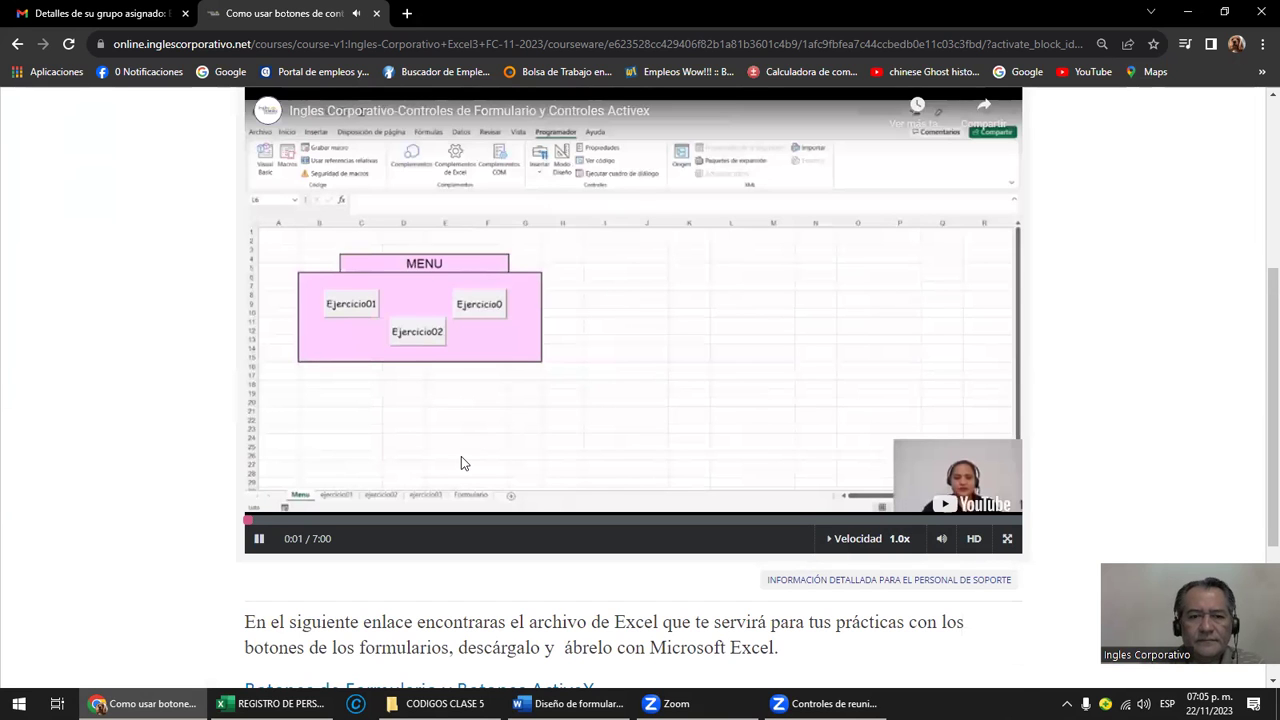
pyautogui.click(513, 389)
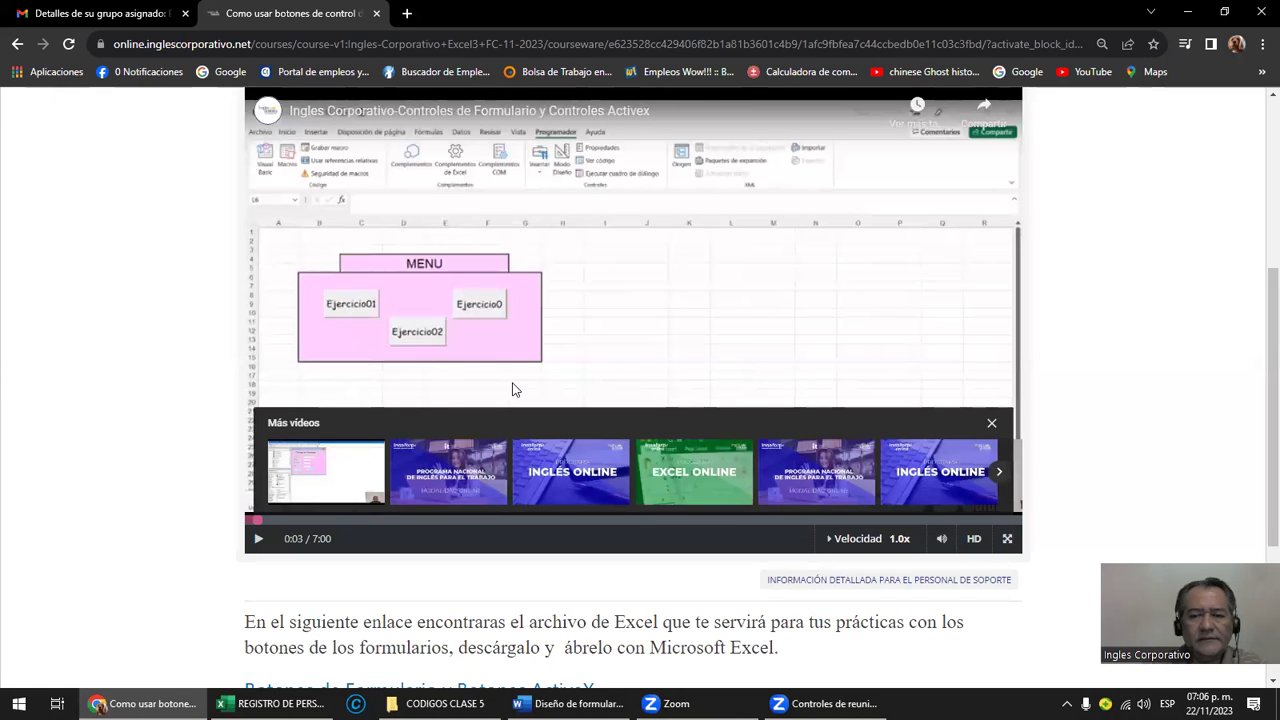
pyautogui.click(512, 389)
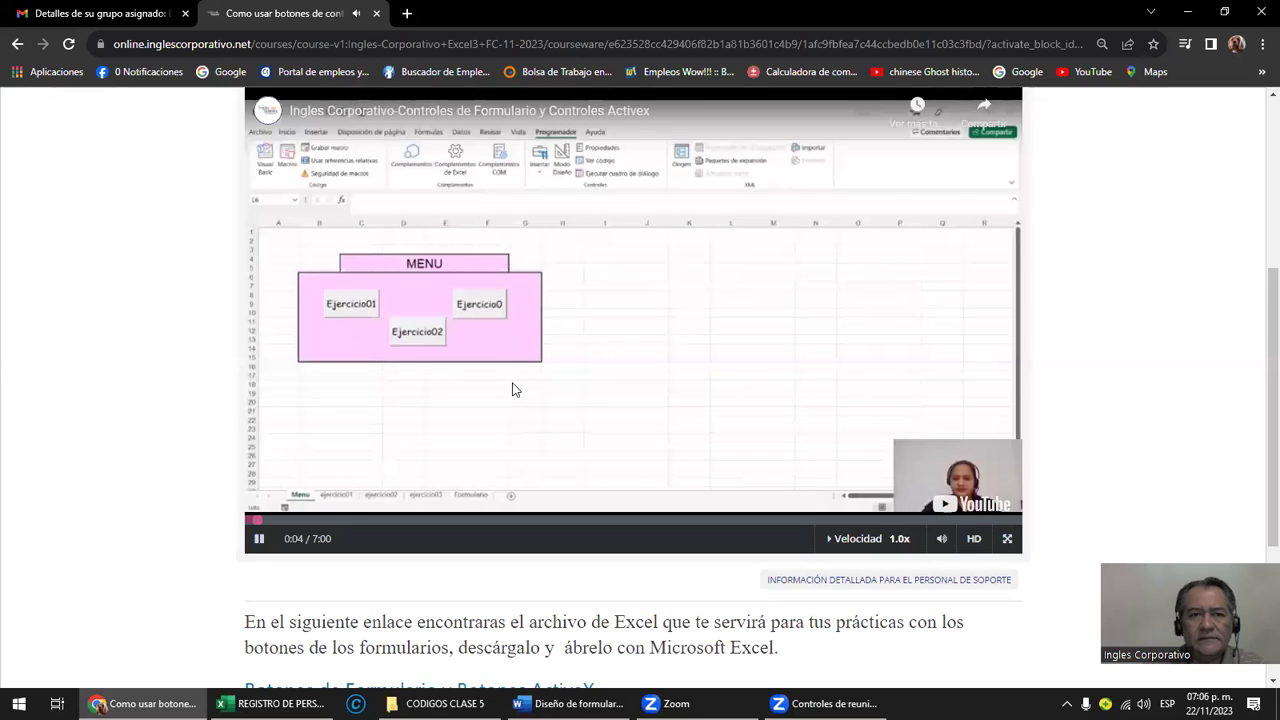
pyautogui.click(512, 389)
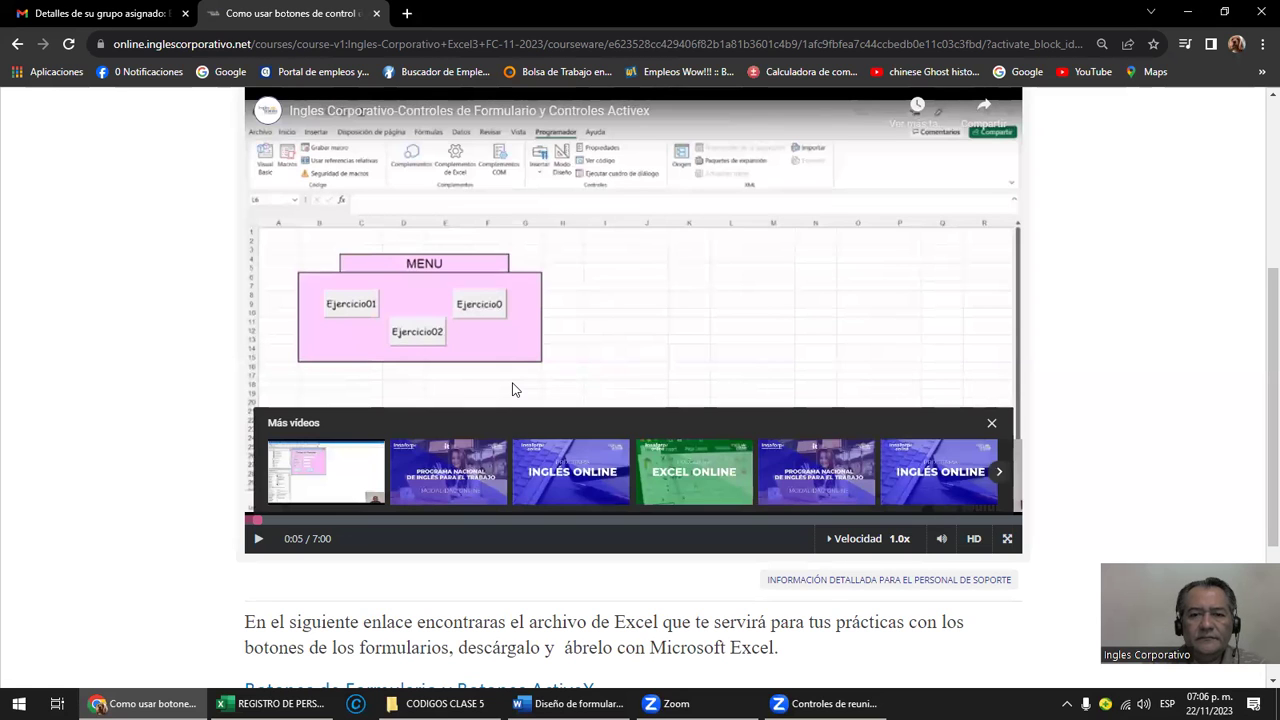
pyautogui.click(512, 389)
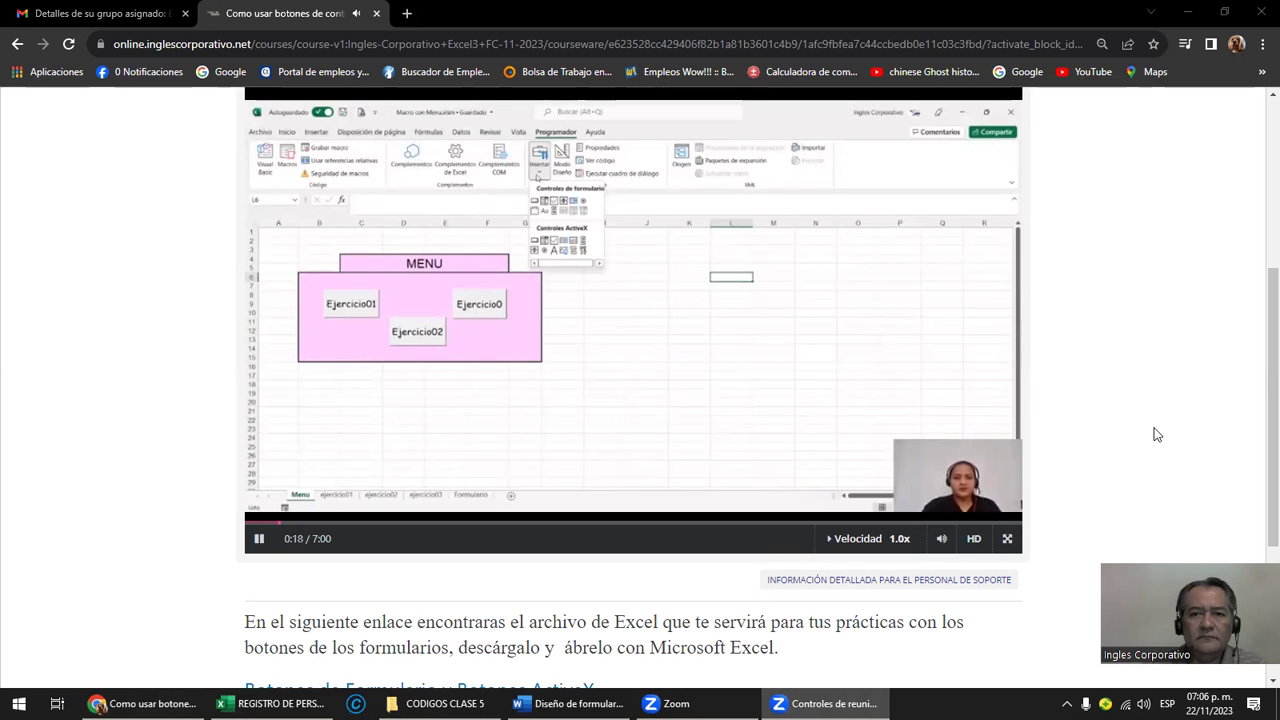
pyautogui.click(1007, 538)
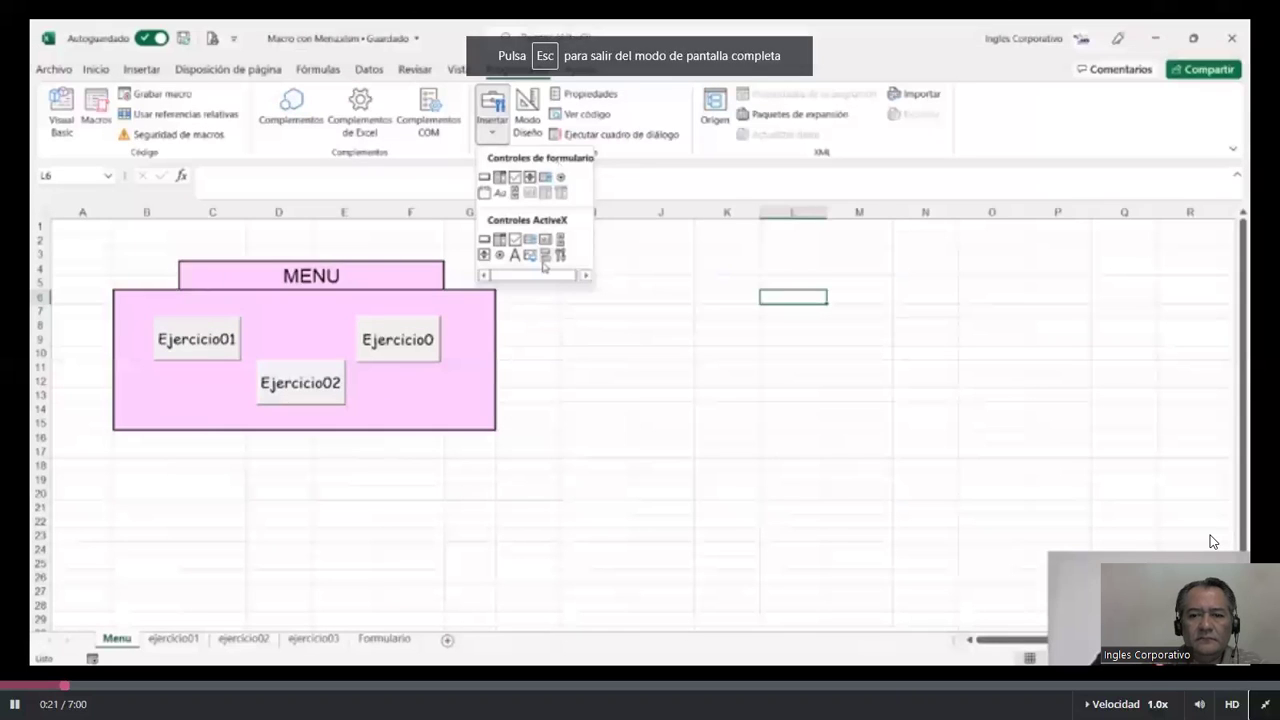
# Step: Pause and resume the full-screen video until the CommandButton1 code appears, then select frmEstudiante and frmproducto forms
pyautogui.click(441, 636)
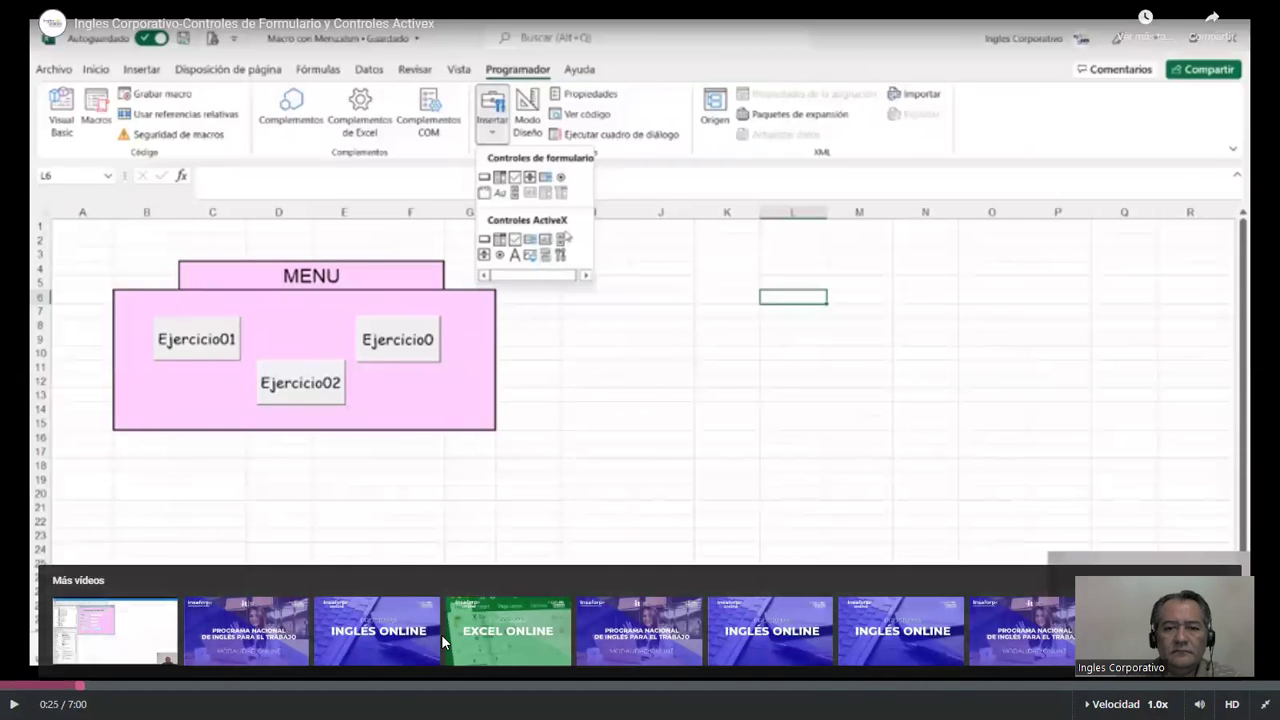
pyautogui.click(693, 517)
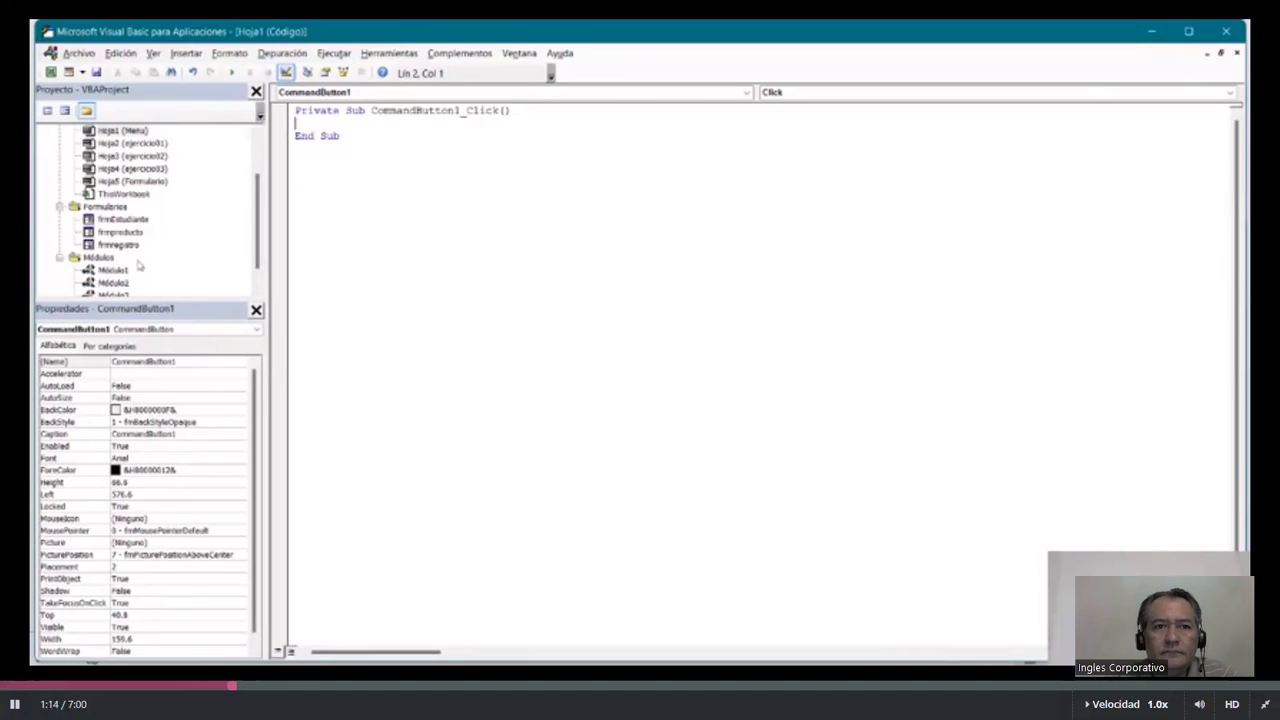
pyautogui.click(112, 220)
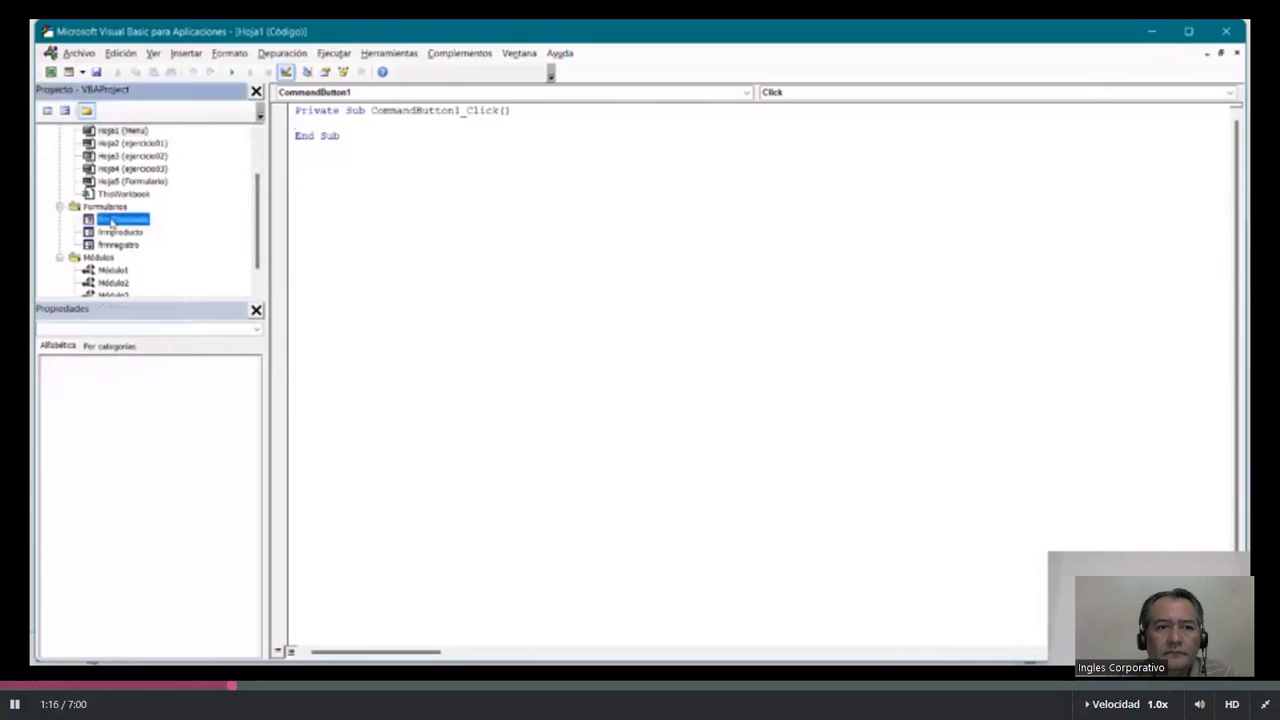
pyautogui.click(114, 233)
# Step: Compare the frmEstudiante, frmproducto and frmregistro forms in the project, settling on frmregistro
pyautogui.click(118, 245)
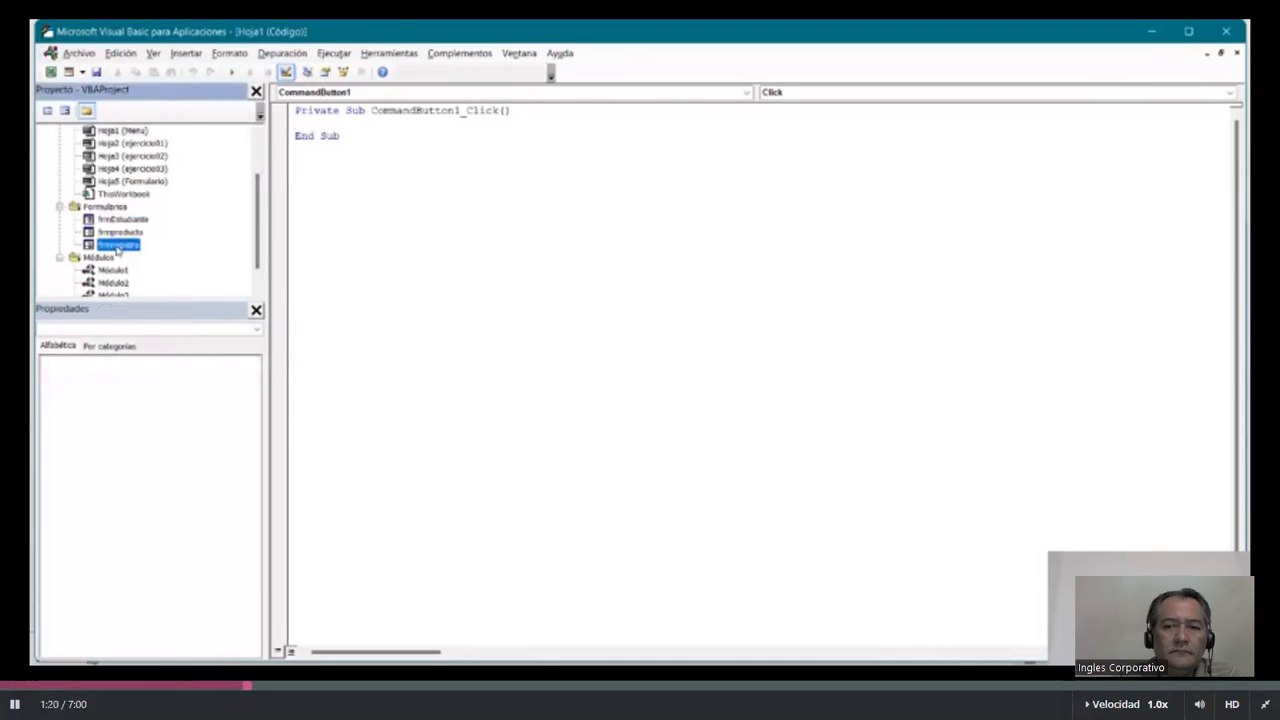
pyautogui.click(120, 220)
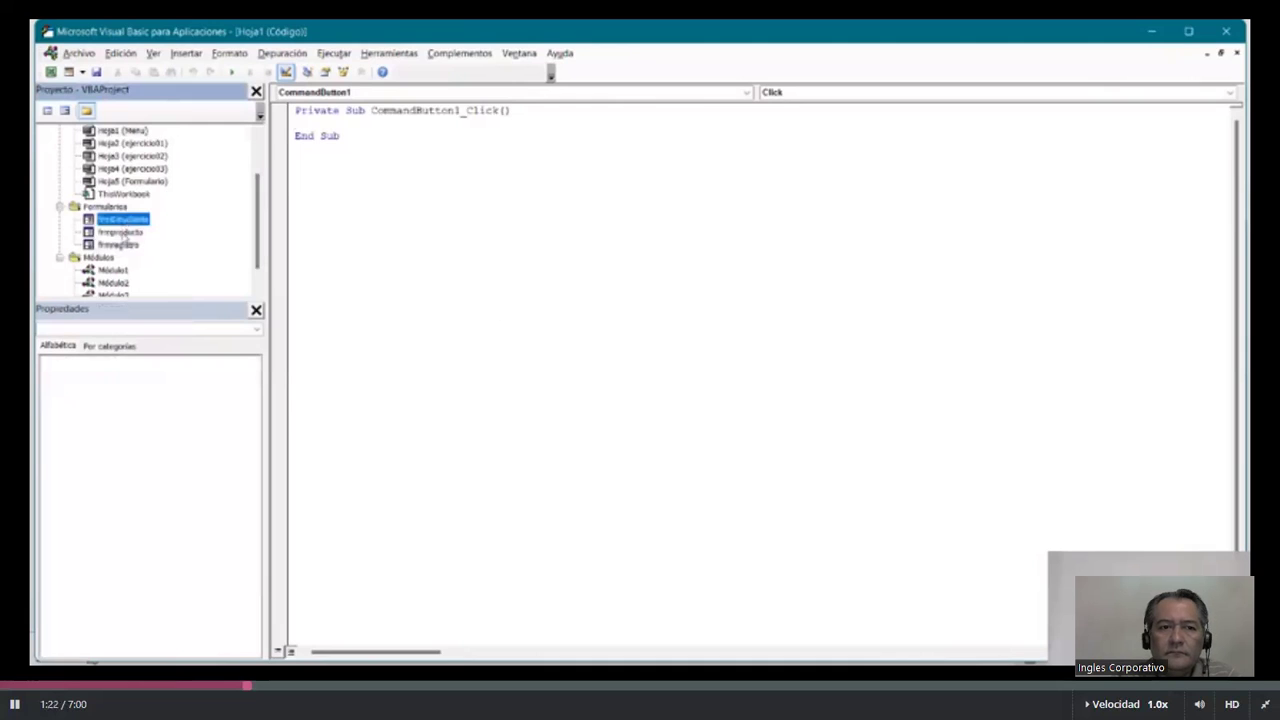
pyautogui.click(122, 233)
pyautogui.click(122, 246)
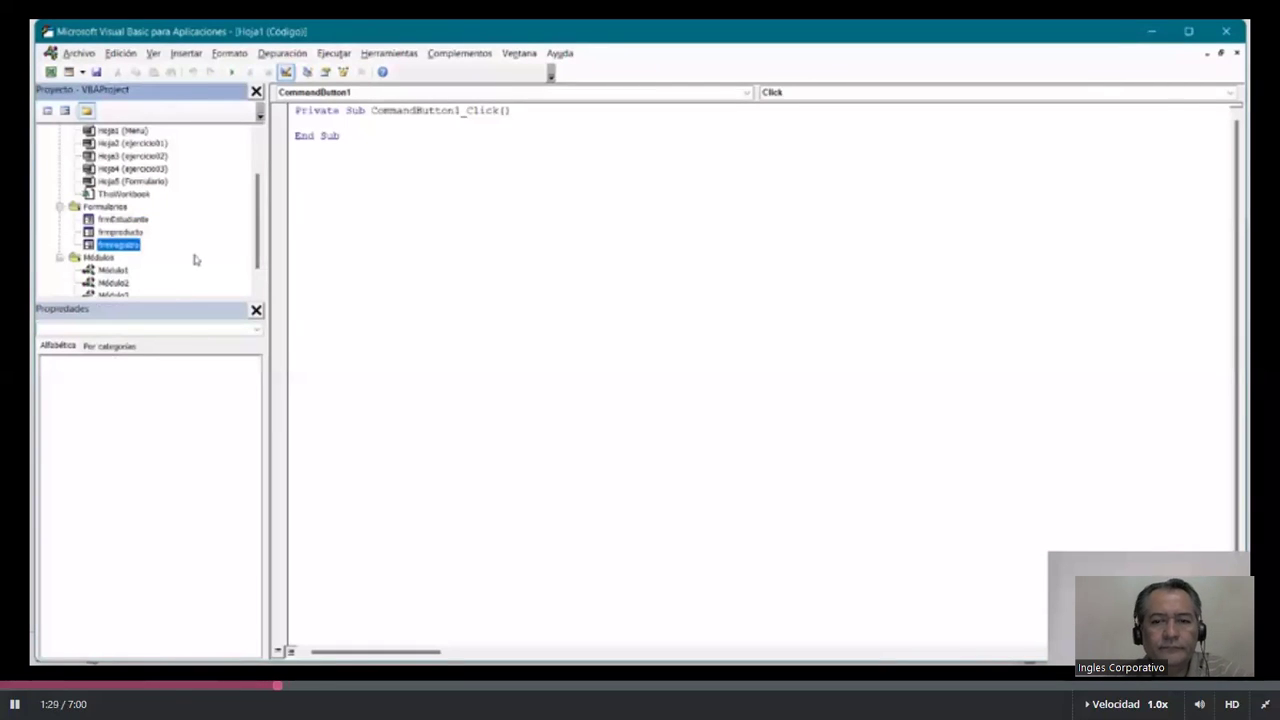
# Step: Write frmregistro.Show inside CommandButton1_Click using the Show suggestion, then close the code editor
pyautogui.click(300, 124)
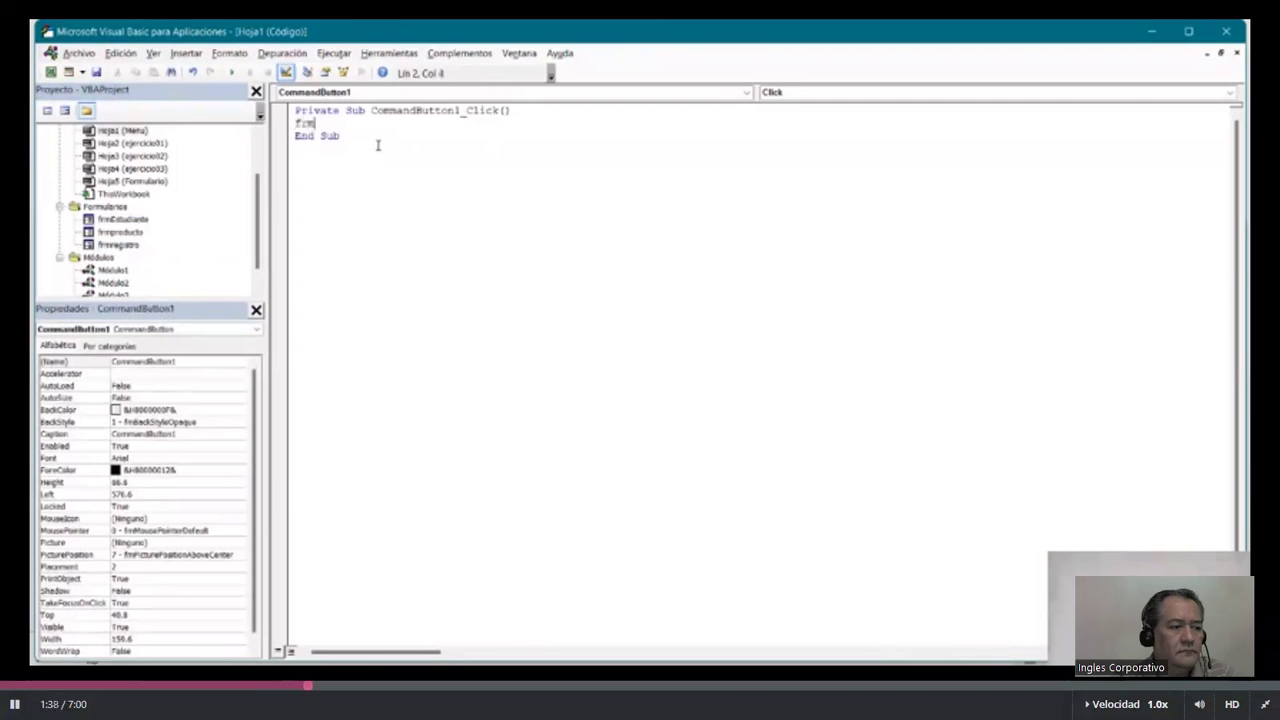
pyautogui.write('gistro')
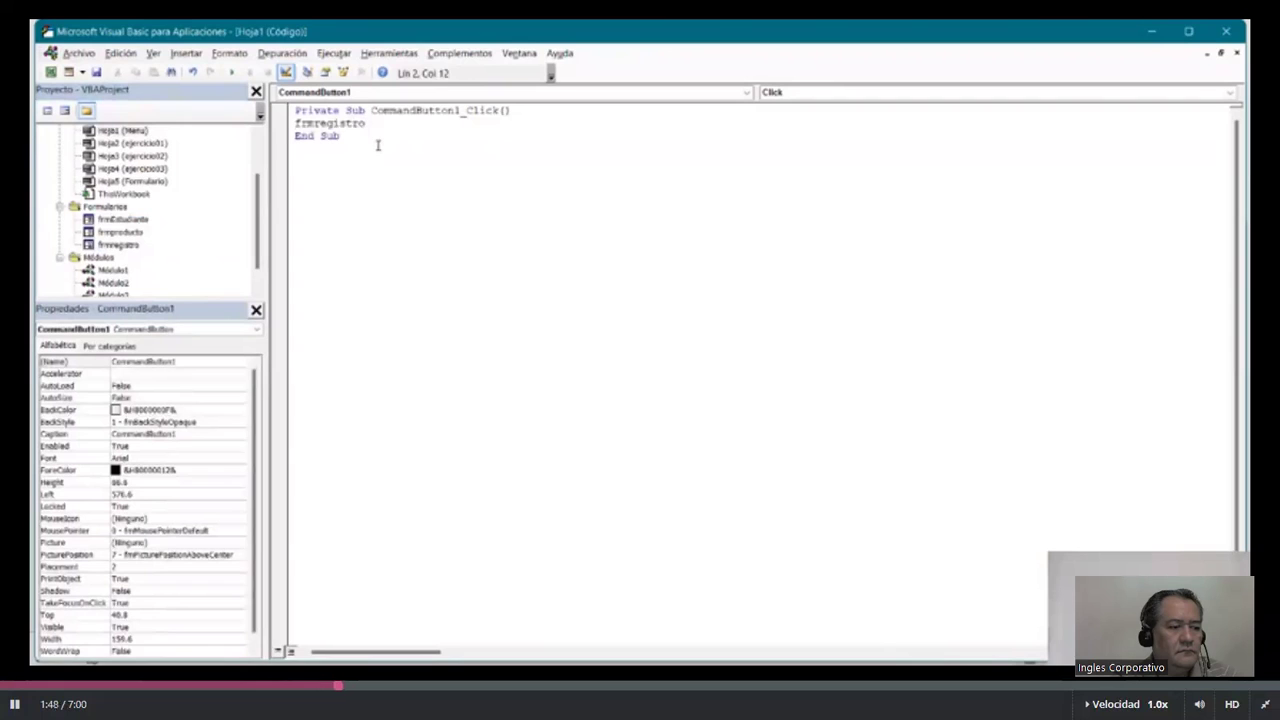
pyautogui.write('.')
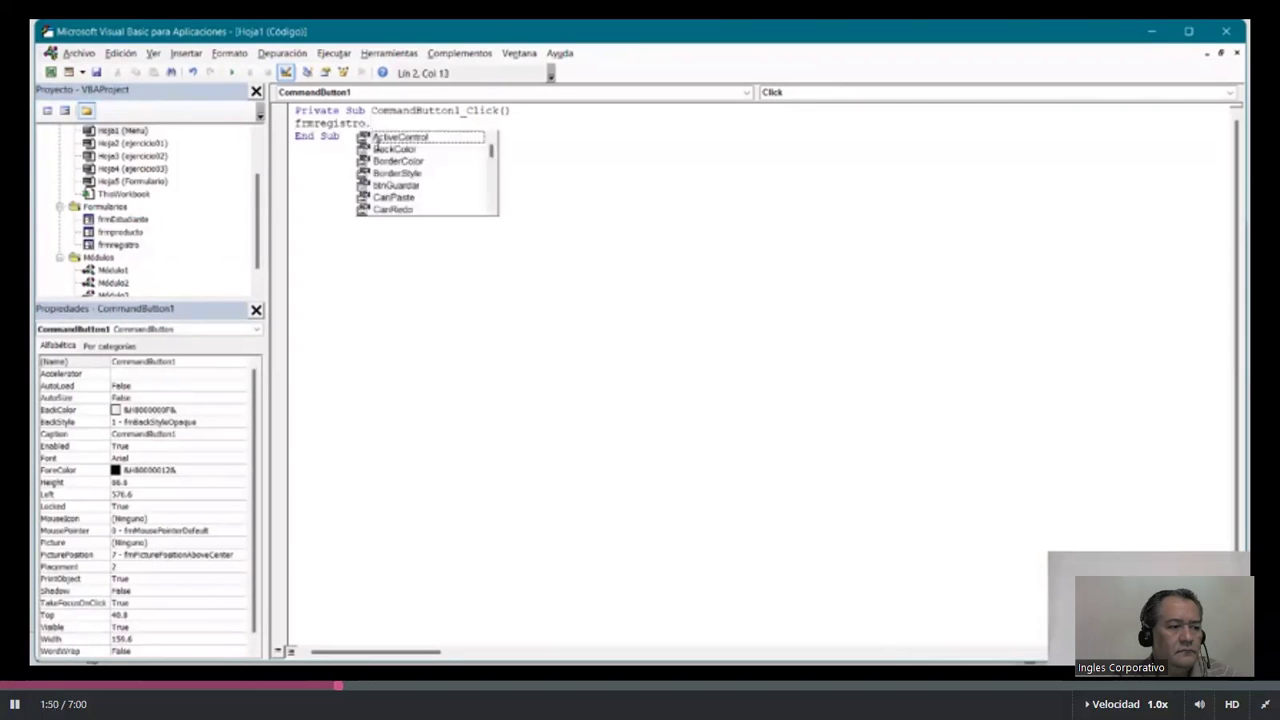
pyautogui.write('S')
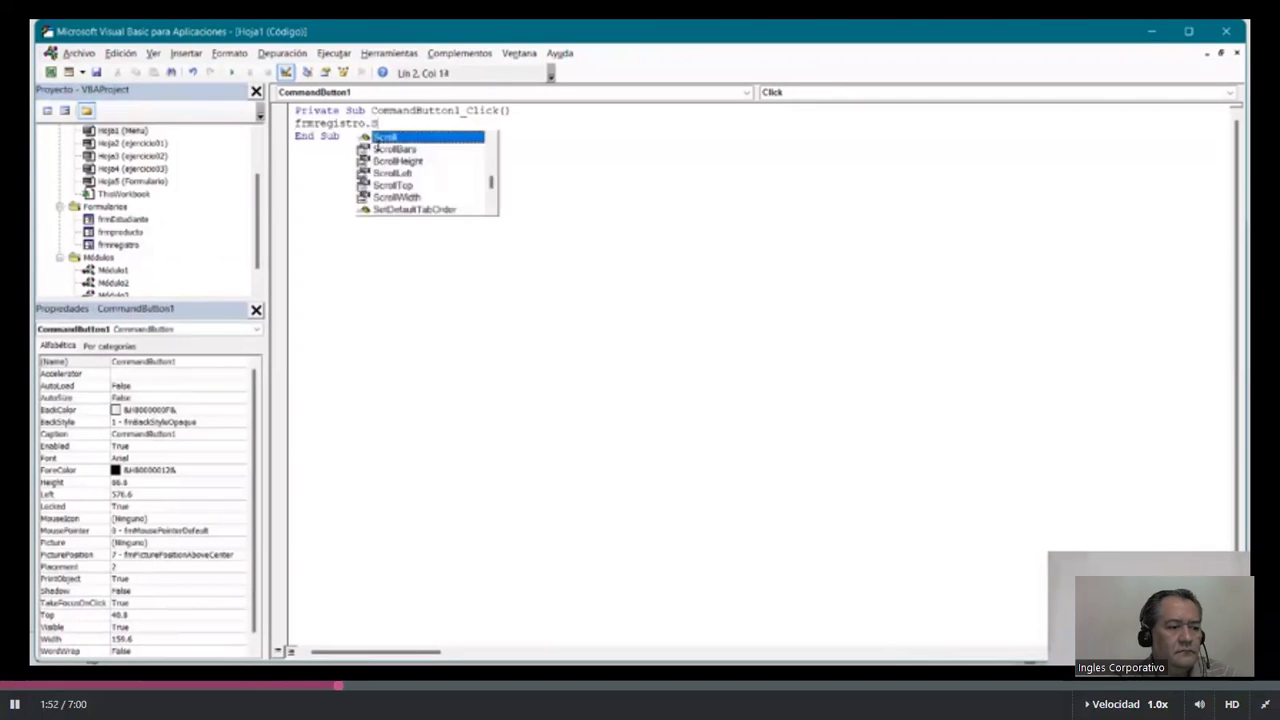
pyautogui.write('how')
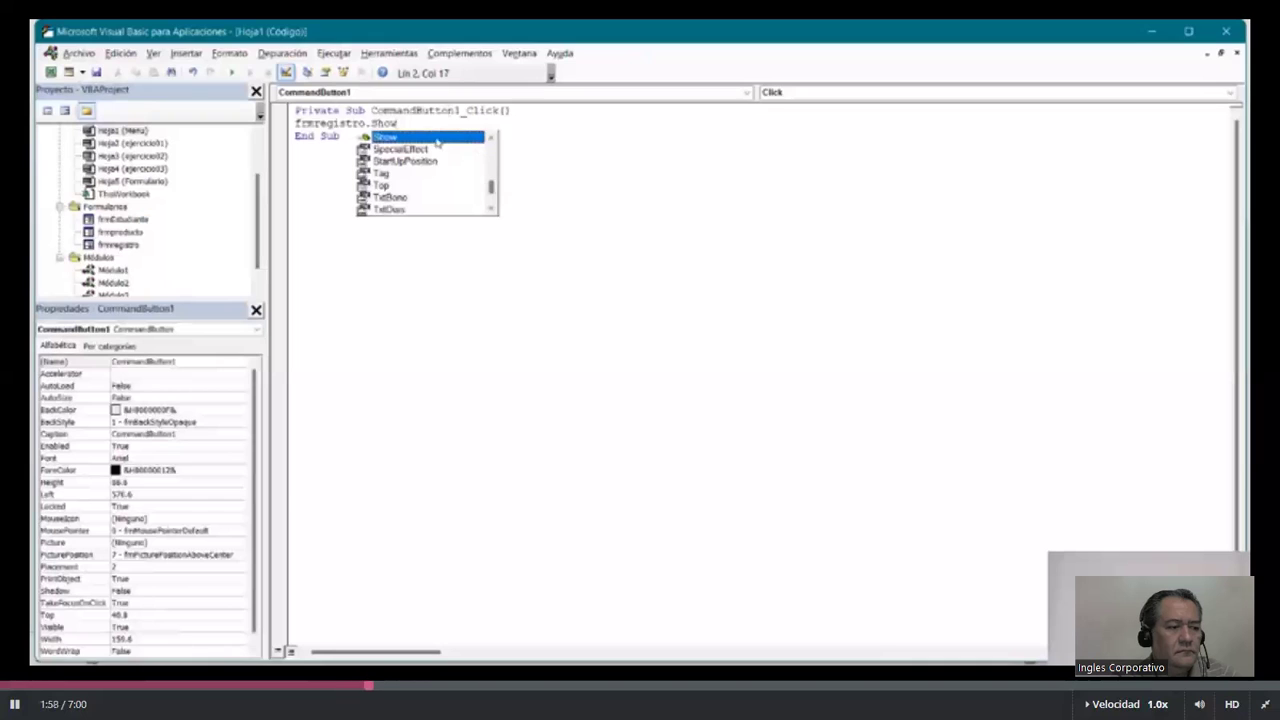
pyautogui.doubleClick(419, 140)
pyautogui.click(413, 169)
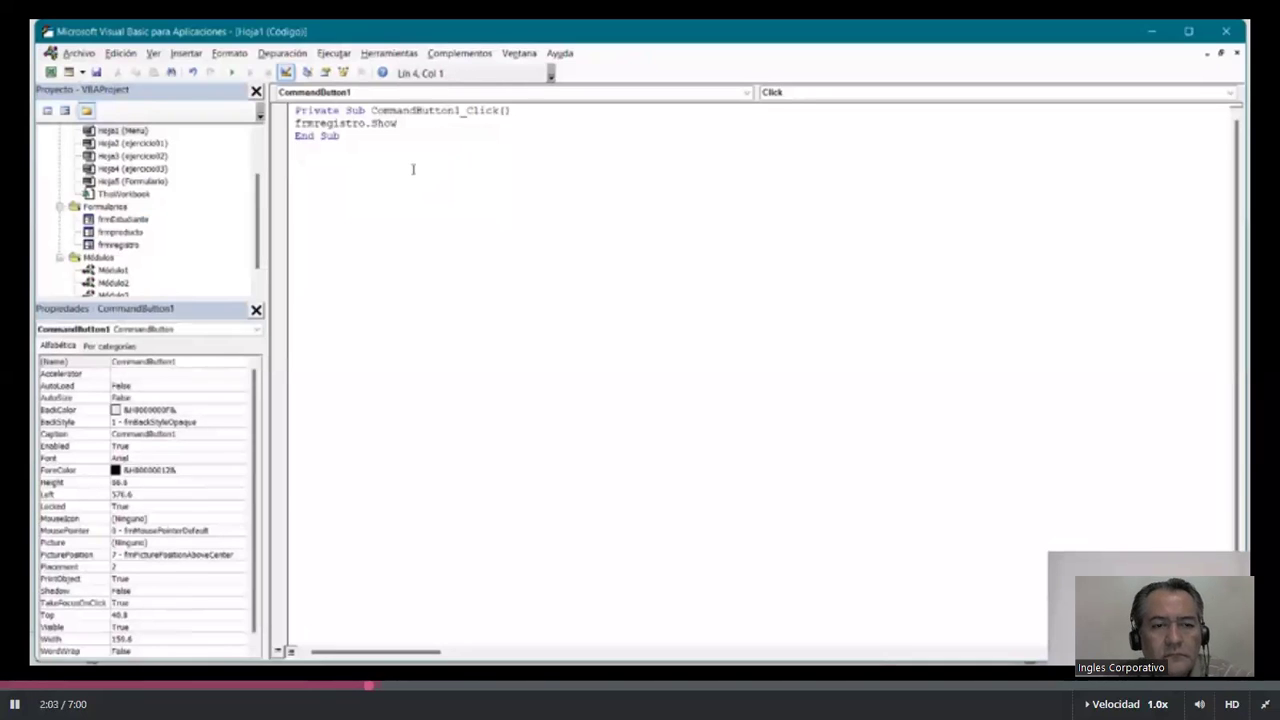
pyautogui.click(1229, 33)
# Step: Select CommandButton1, leave design mode, and test it by opening and closing the Registro form
pyautogui.click(911, 460)
pyautogui.click(788, 314)
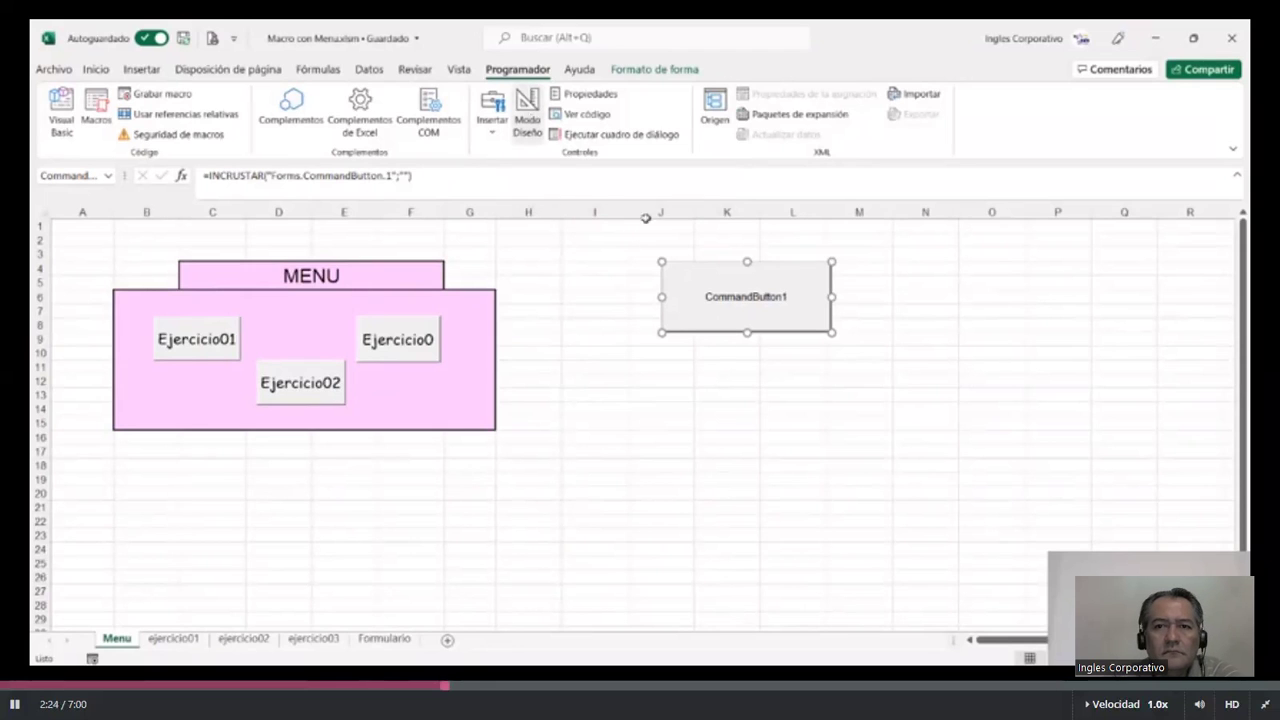
pyautogui.click(527, 115)
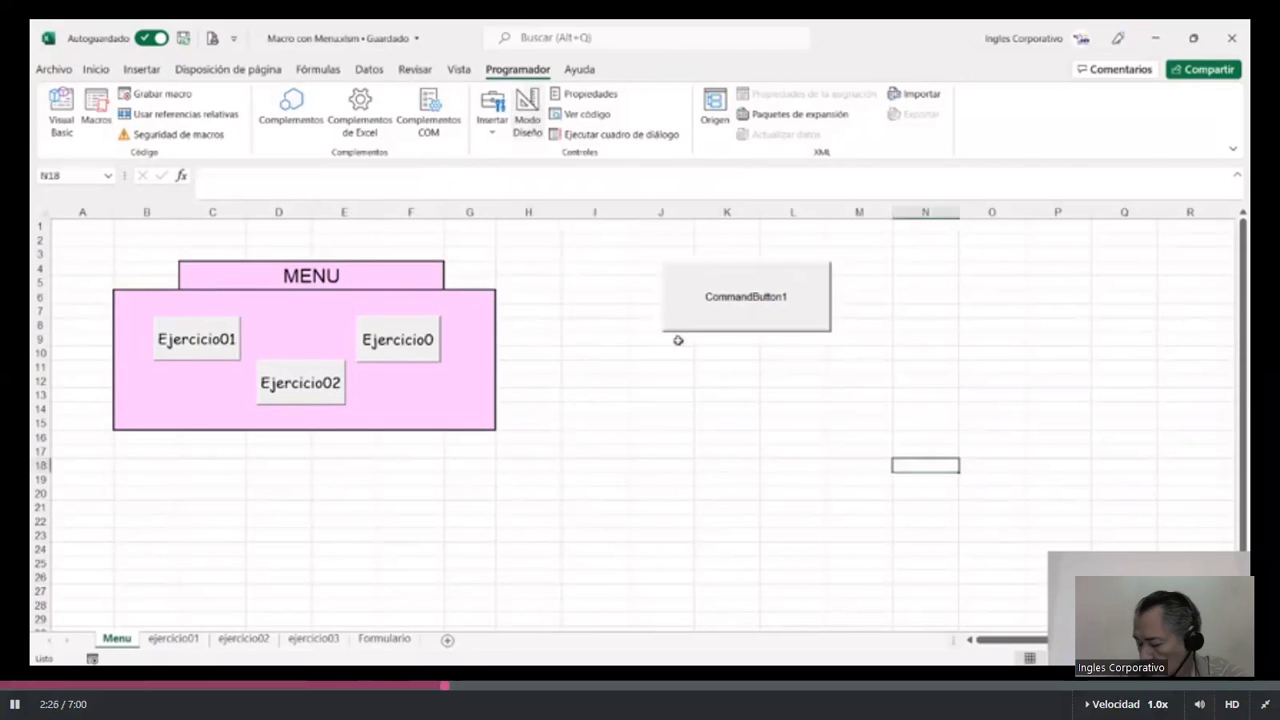
pyautogui.click(706, 303)
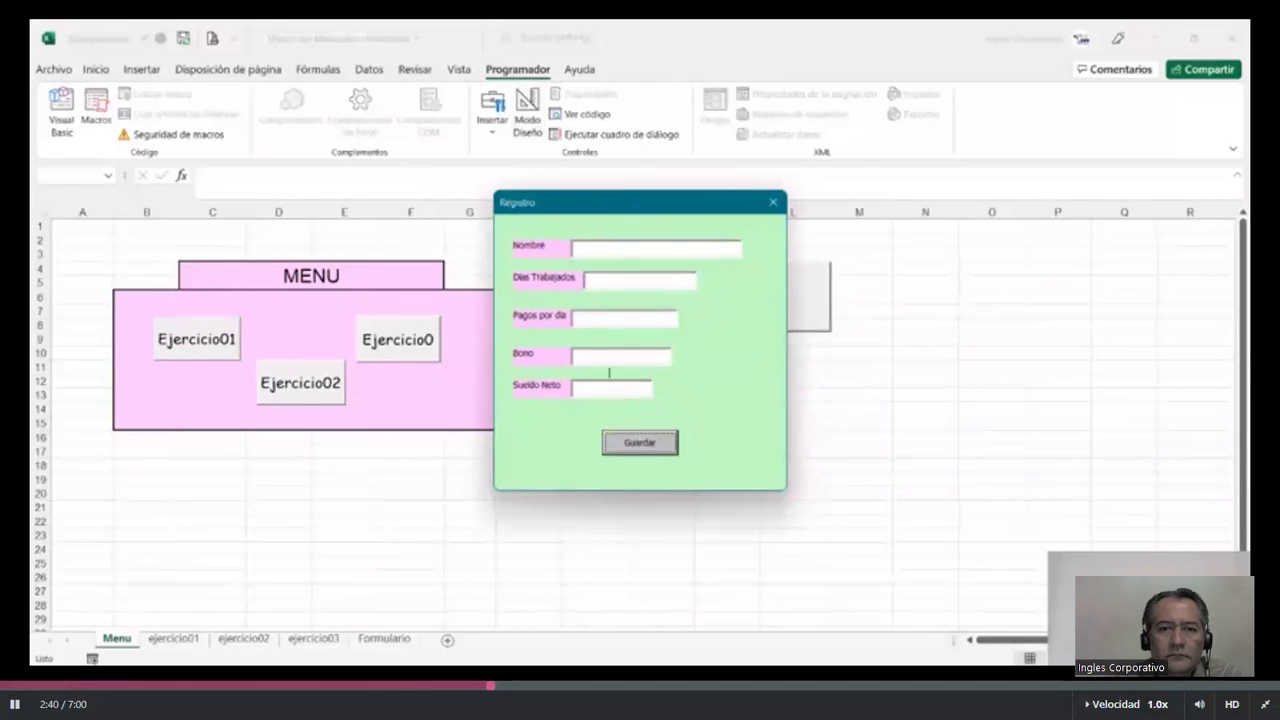
pyautogui.click(772, 202)
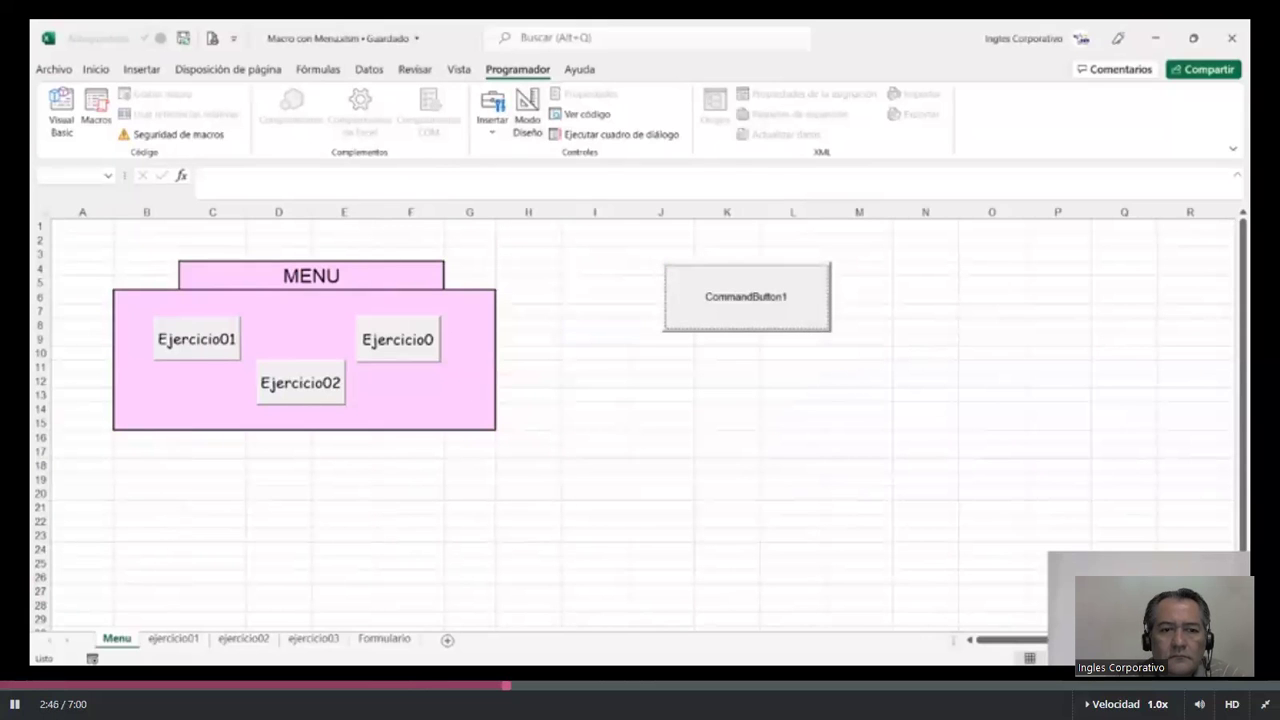
pyautogui.click(174, 640)
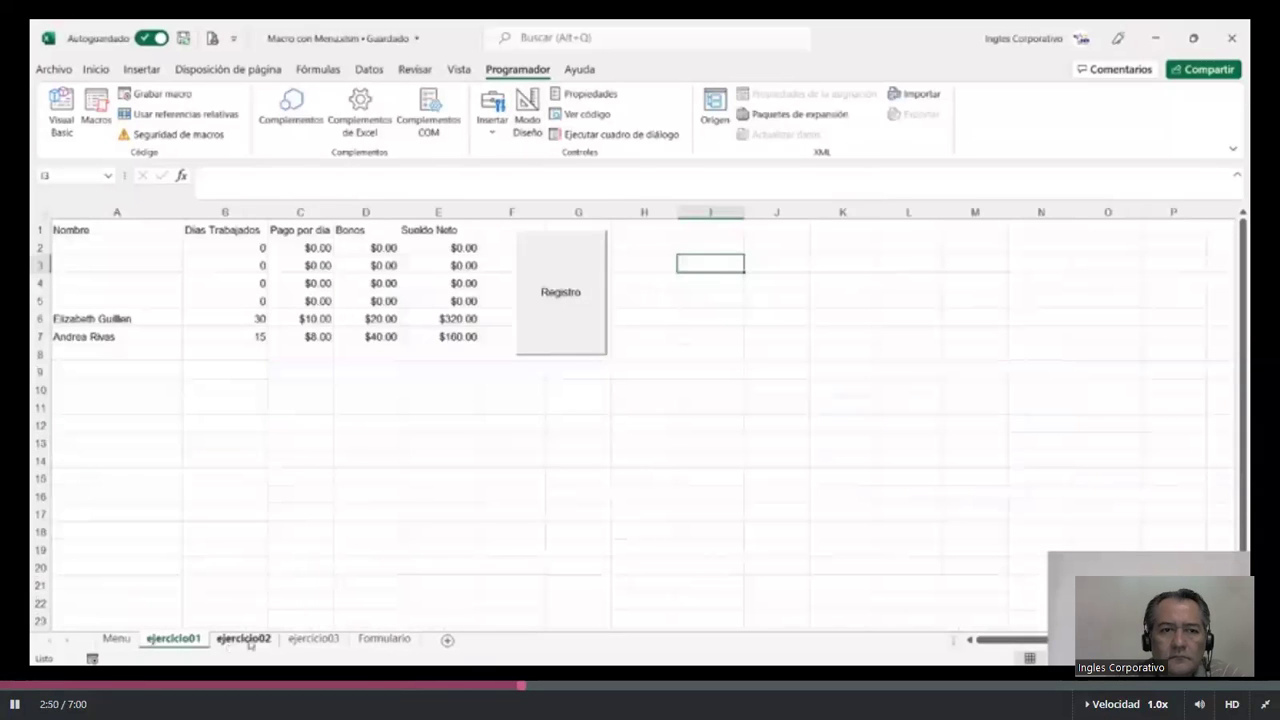
pyautogui.click(244, 640)
pyautogui.click(315, 640)
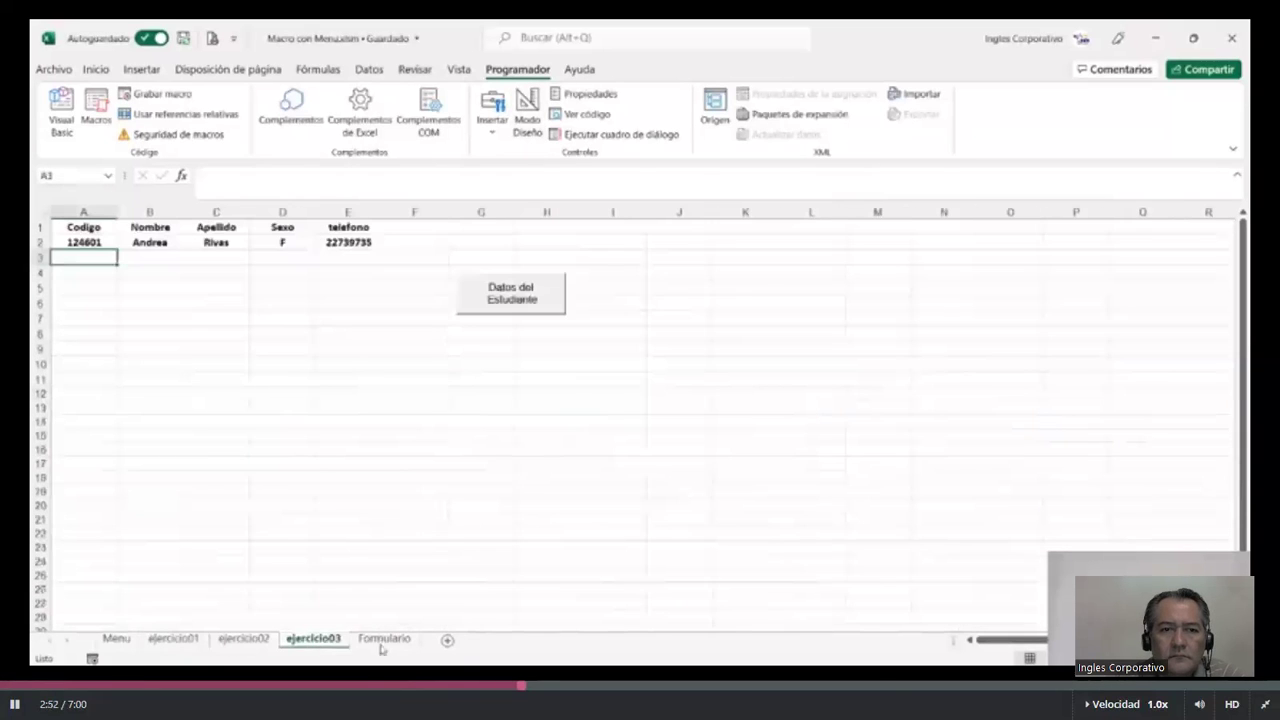
pyautogui.click(244, 640)
pyautogui.click(180, 640)
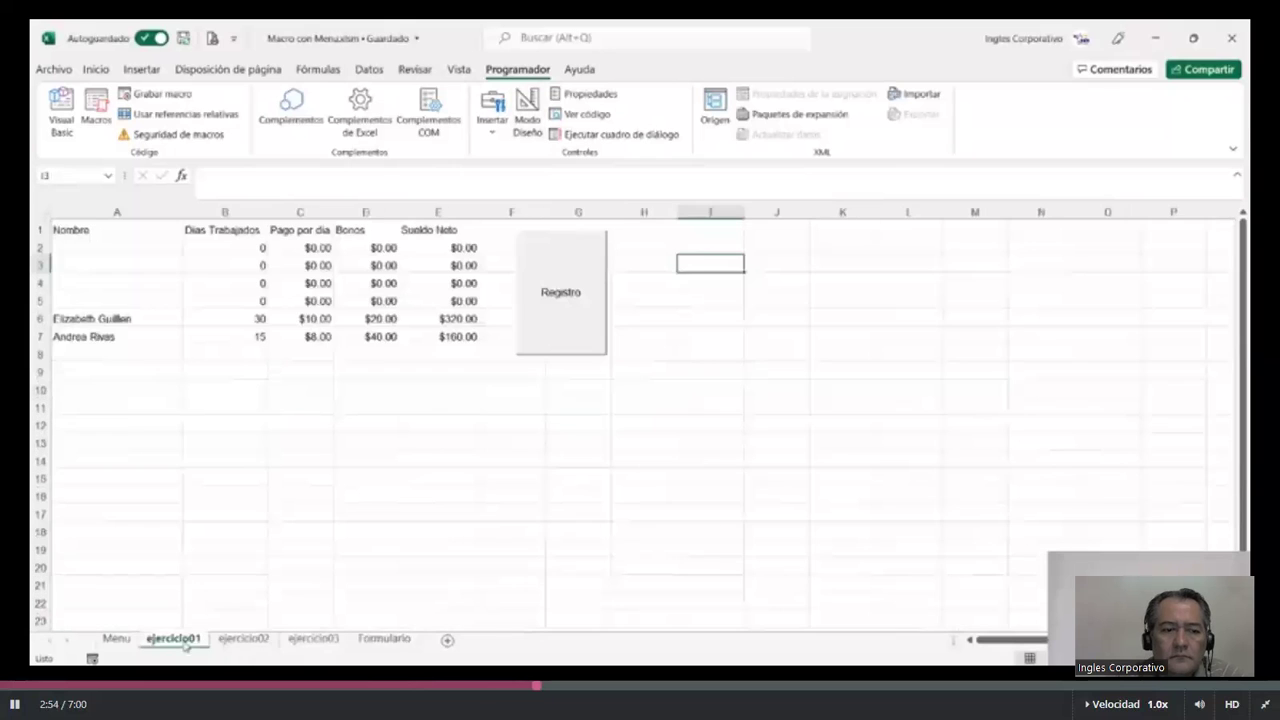
pyautogui.click(574, 352)
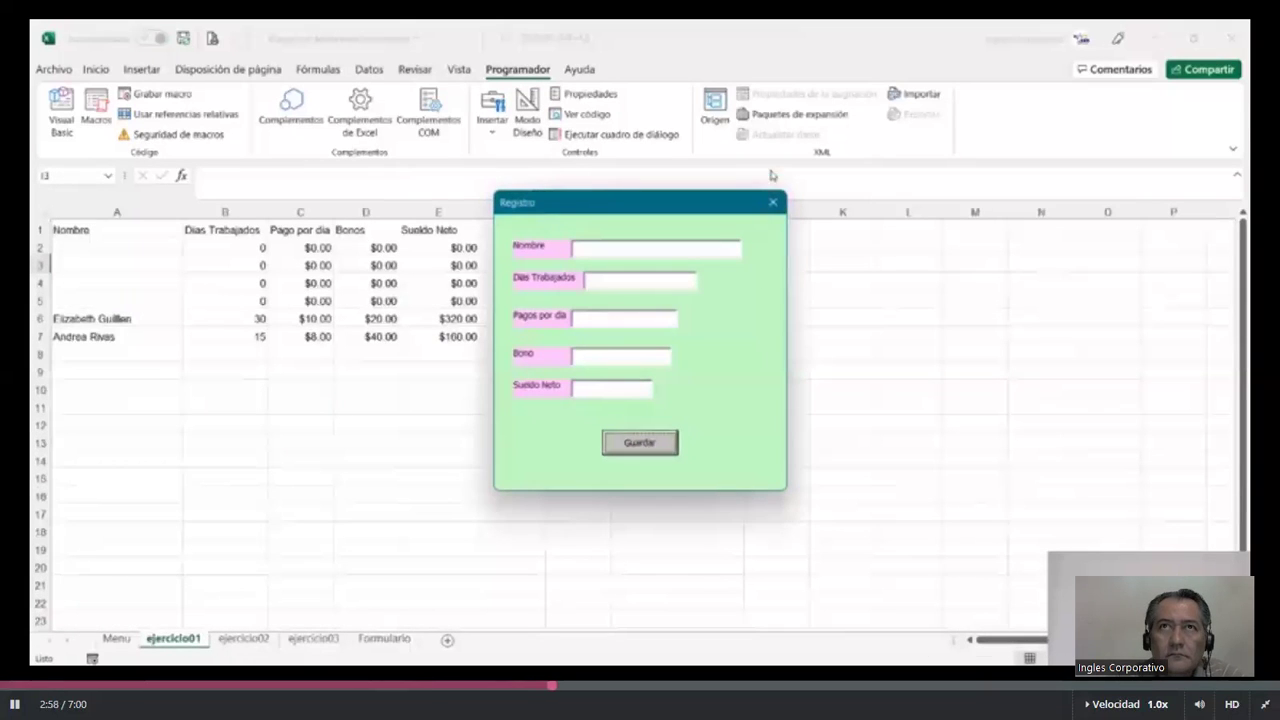
pyautogui.click(772, 202)
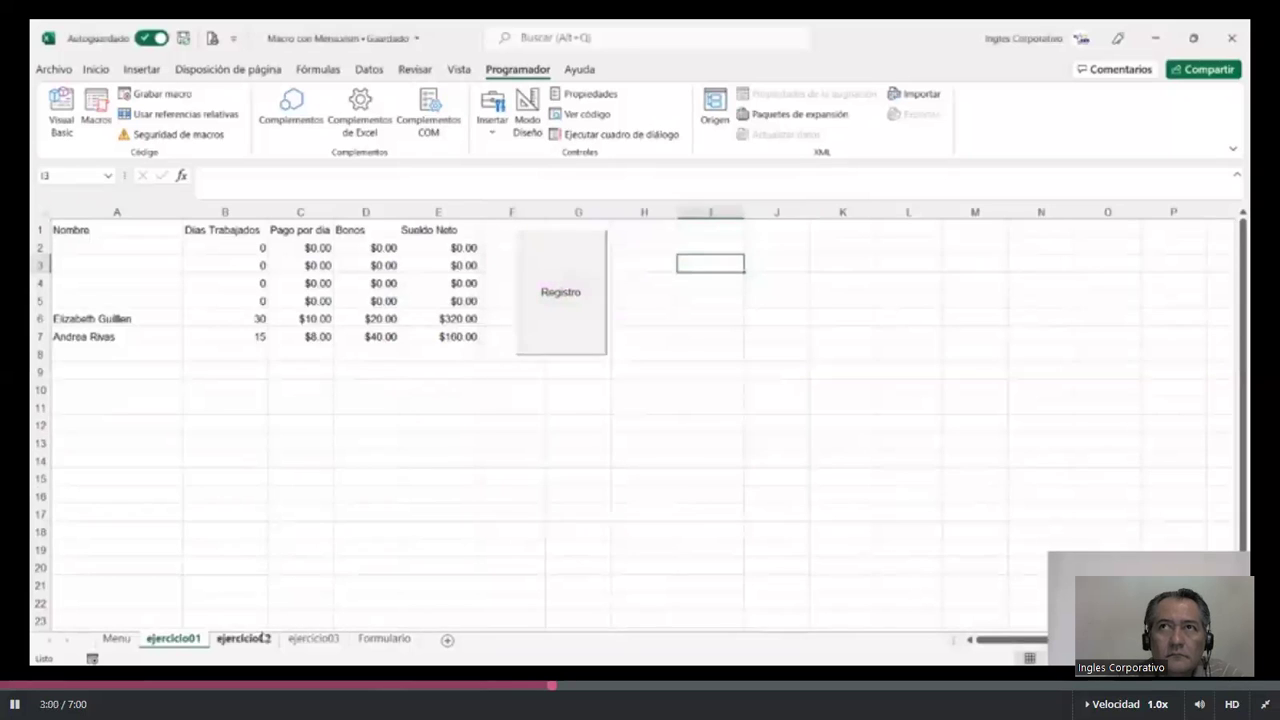
pyautogui.click(244, 638)
pyautogui.click(407, 285)
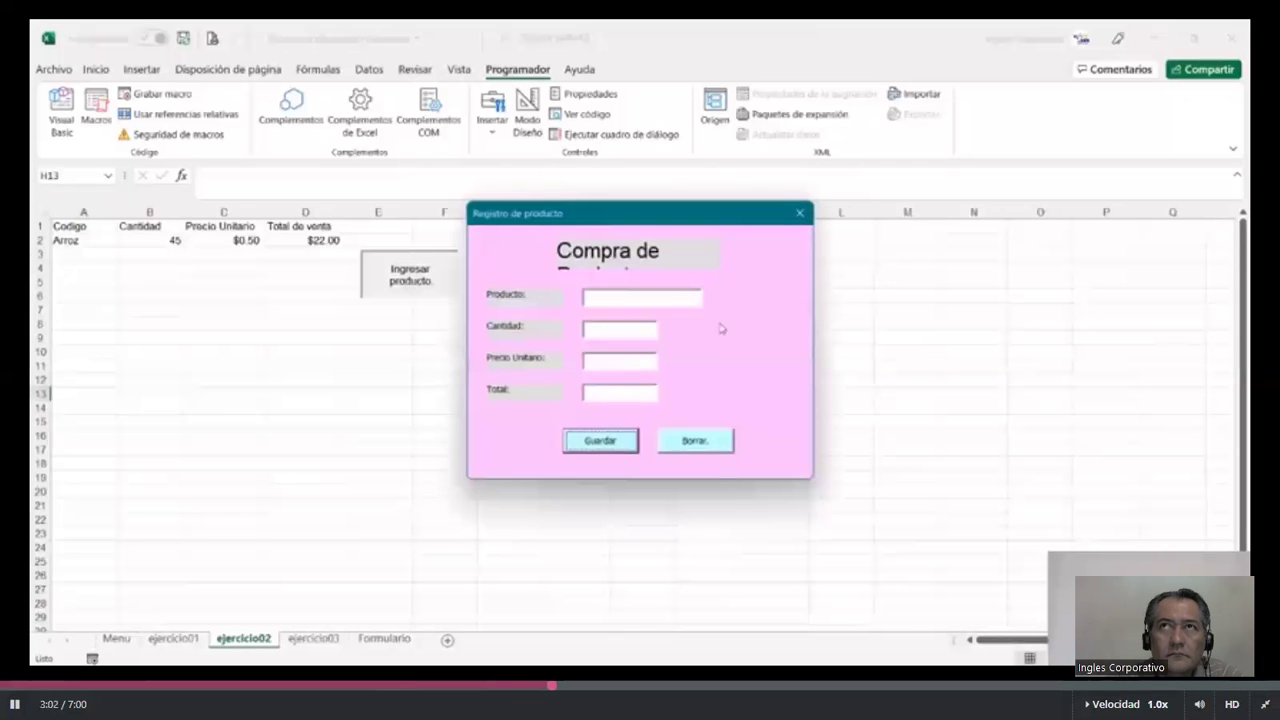
pyautogui.click(800, 212)
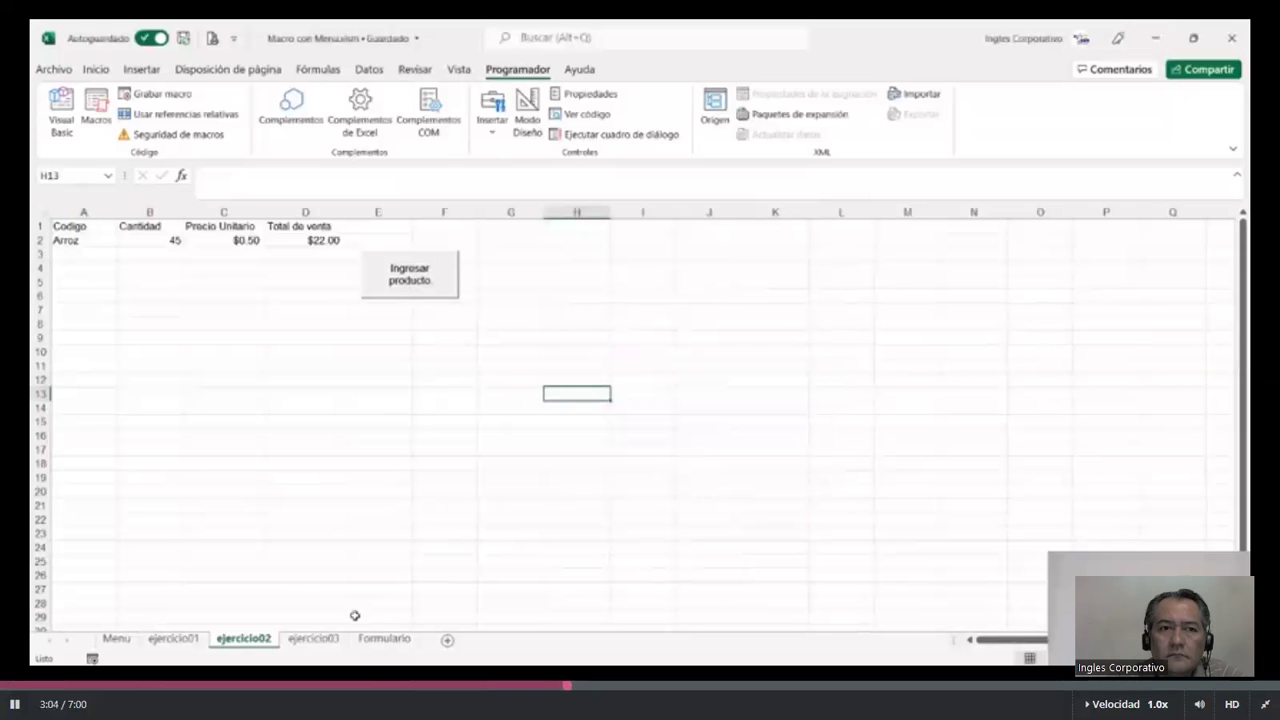
pyautogui.click(315, 638)
pyautogui.click(530, 304)
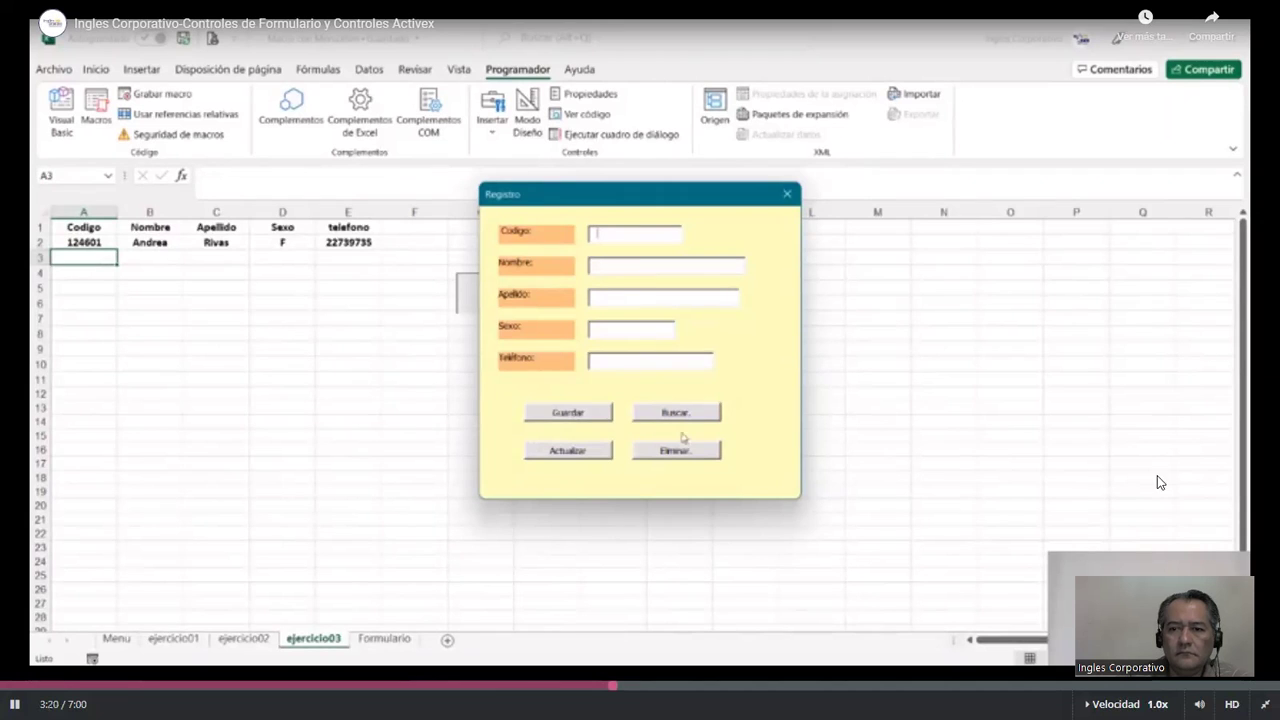
pyautogui.click(908, 450)
pyautogui.click(789, 448)
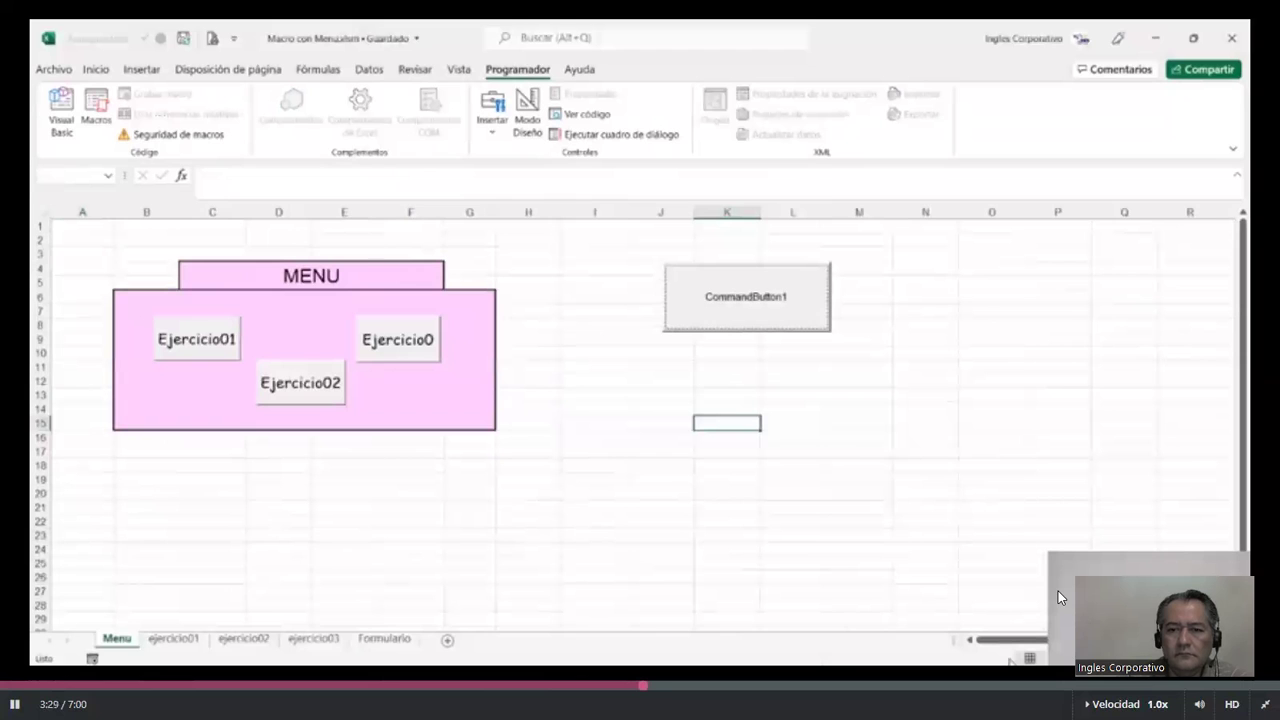
# Step: Turn on Modo Diseño and bring up CommandButton1's Objeto Botón de comando > Modificar option
pyautogui.click(1089, 287)
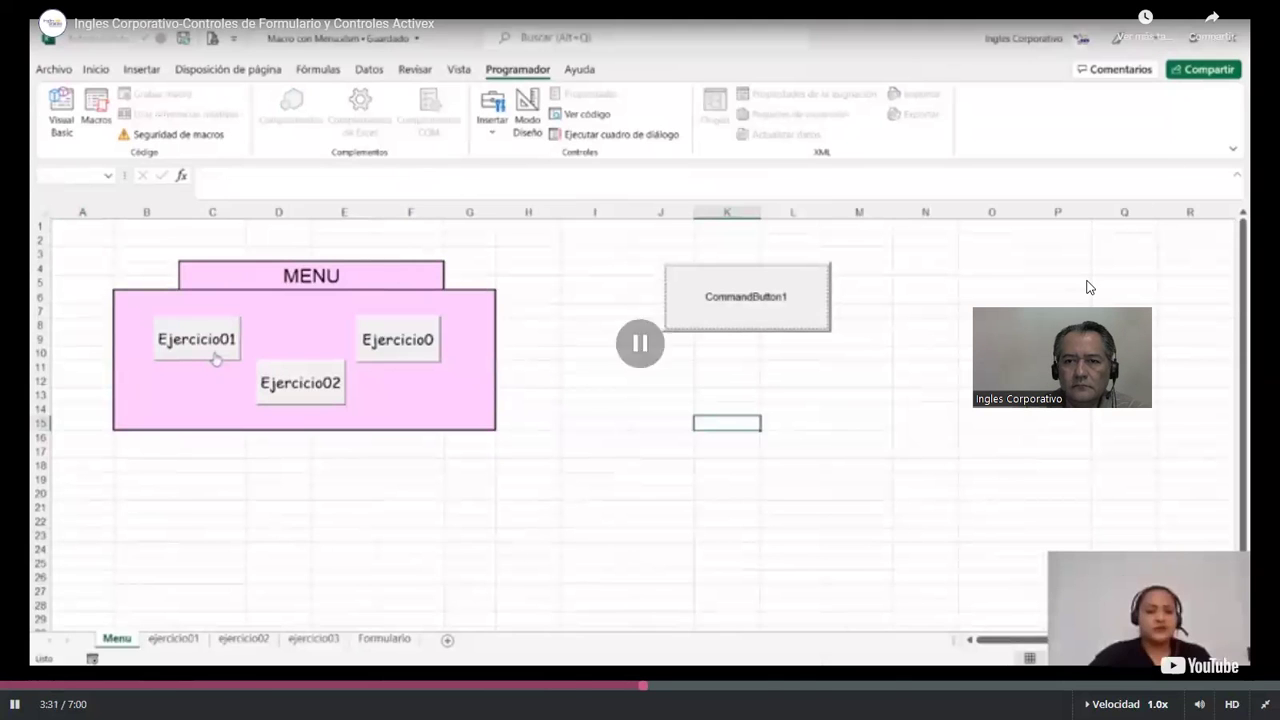
pyautogui.click(928, 369)
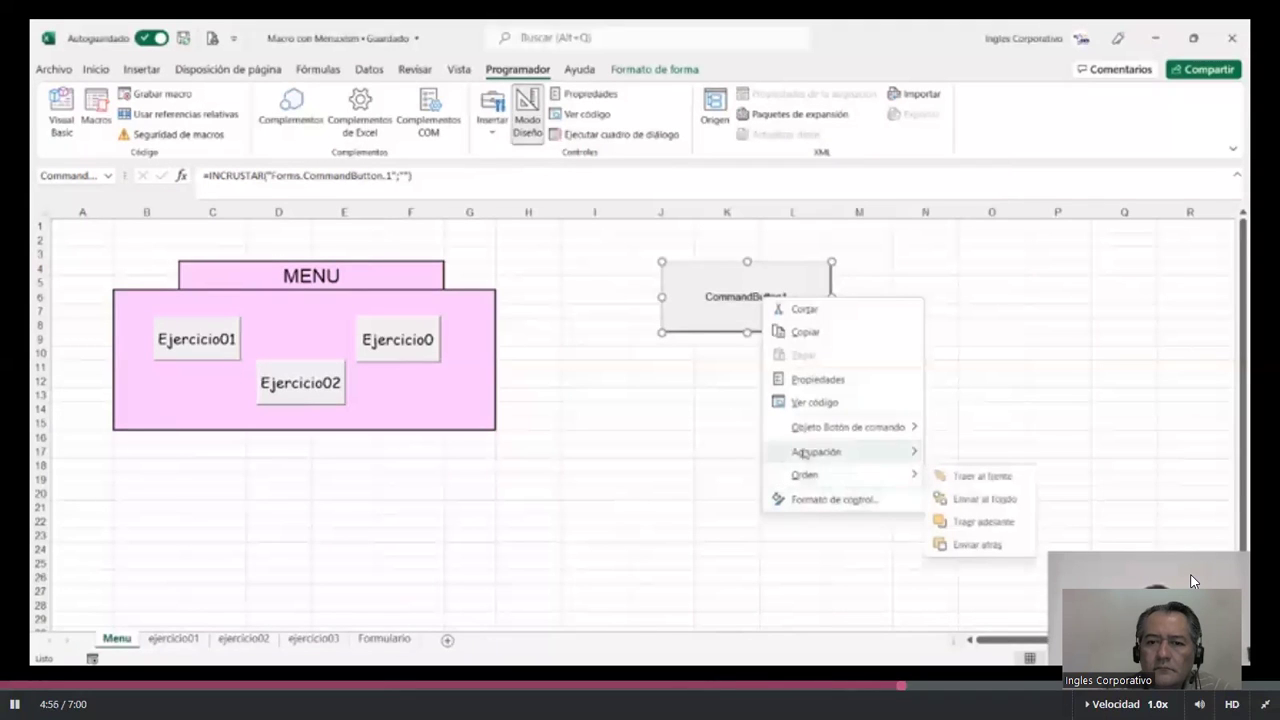
pyautogui.moveTo(848, 427)
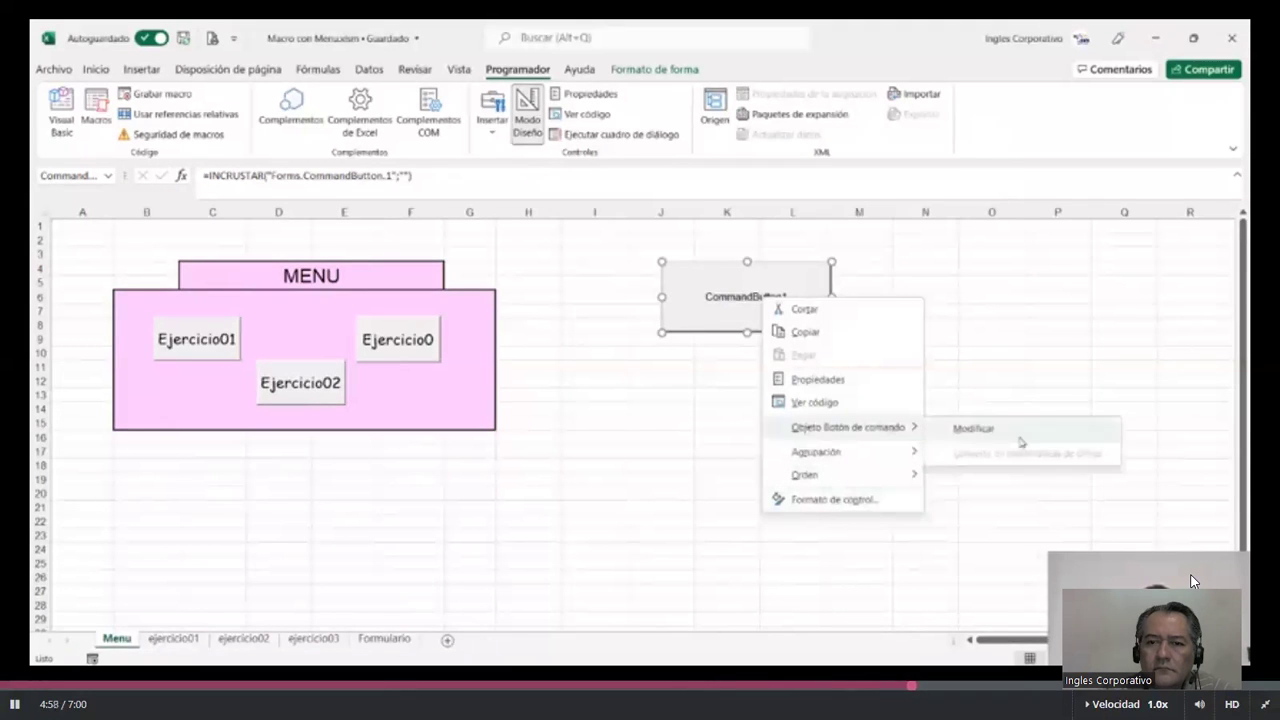
# Step: Change the command button's caption from CommandButton1 to 'Formulario de Registro'
pyautogui.click(1012, 440)
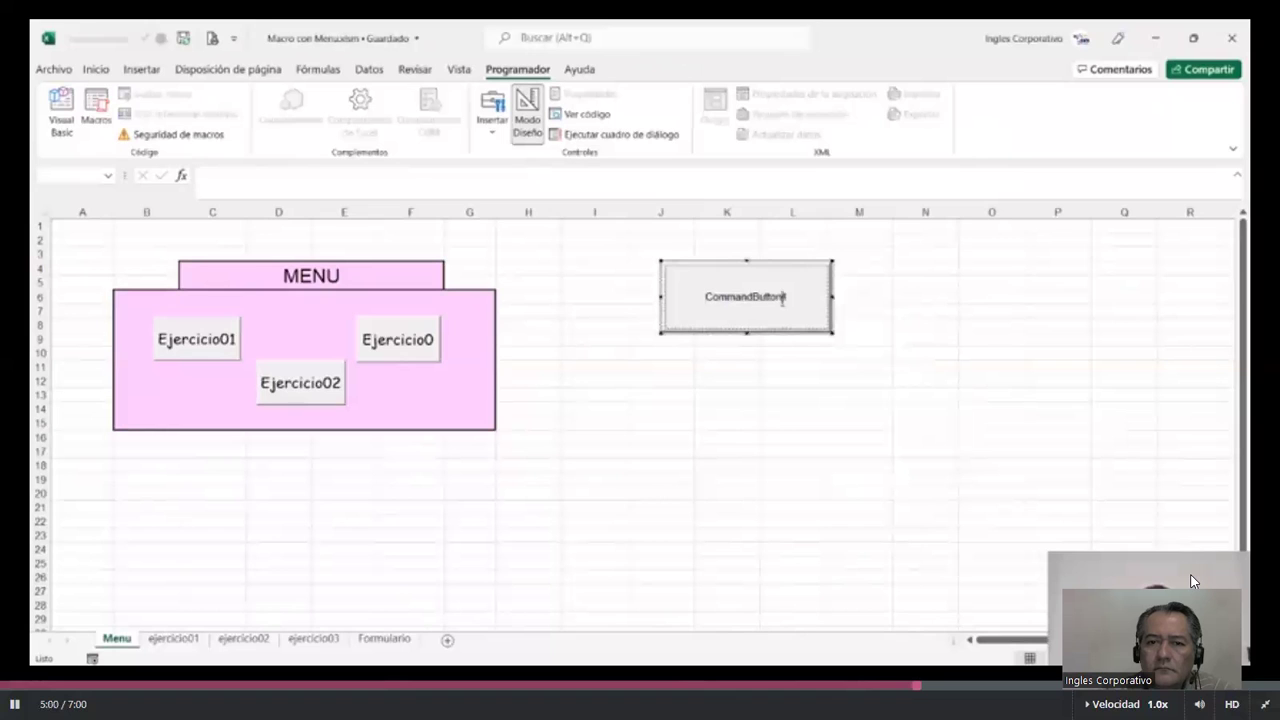
pyautogui.press('BackSpace')
pyautogui.press('BackSpace')
pyautogui.press('BackSpace')
pyautogui.press('BackSpace')
pyautogui.press('BackSpace')
pyautogui.press('BackSpace')
pyautogui.press('BackSpace')
pyautogui.press('BackSpace')
pyautogui.press('BackSpace')
pyautogui.press('BackSpace')
pyautogui.press('BackSpace')
pyautogui.press('BackSpace')
pyautogui.press('BackSpace')
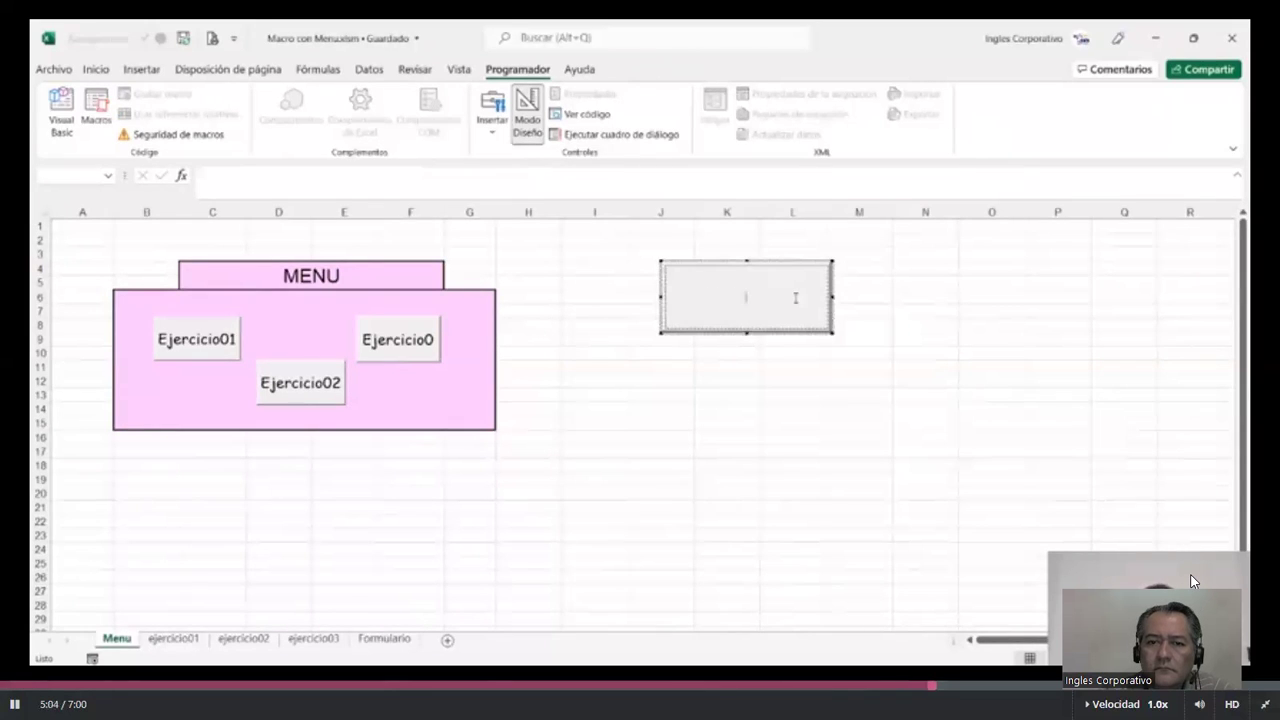
pyautogui.write('Formulario')
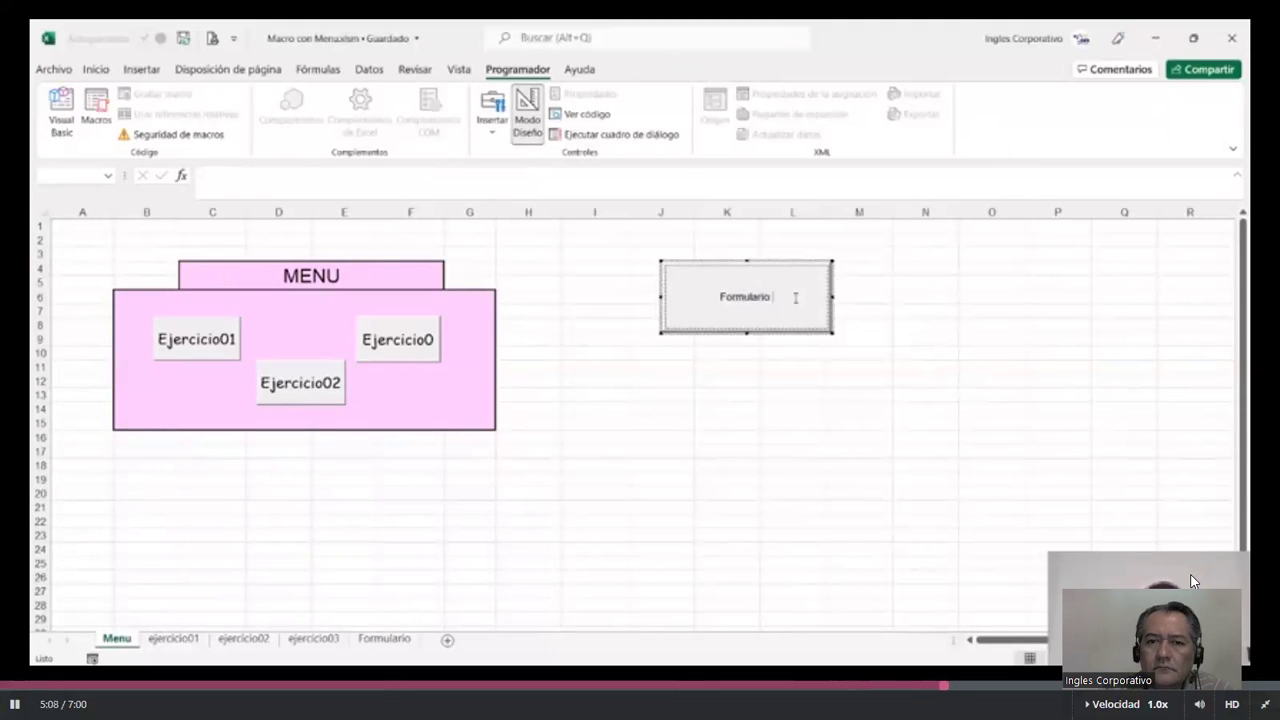
pyautogui.write(' de ')
pyautogui.write('Registro')
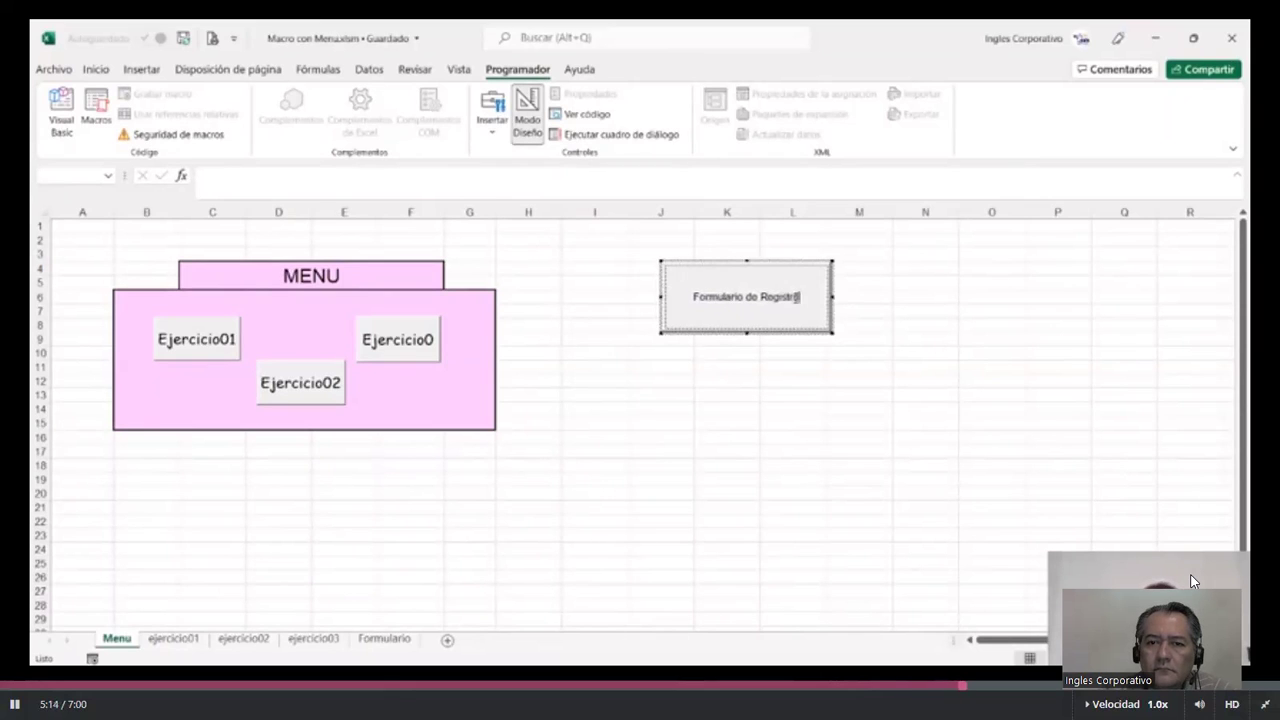
pyautogui.click(703, 407)
pyautogui.press('Left')
pyautogui.press('Left')
pyautogui.press('Down')
pyautogui.press('Down')
pyautogui.click(760, 300)
pyautogui.click(654, 437)
pyautogui.click(734, 306)
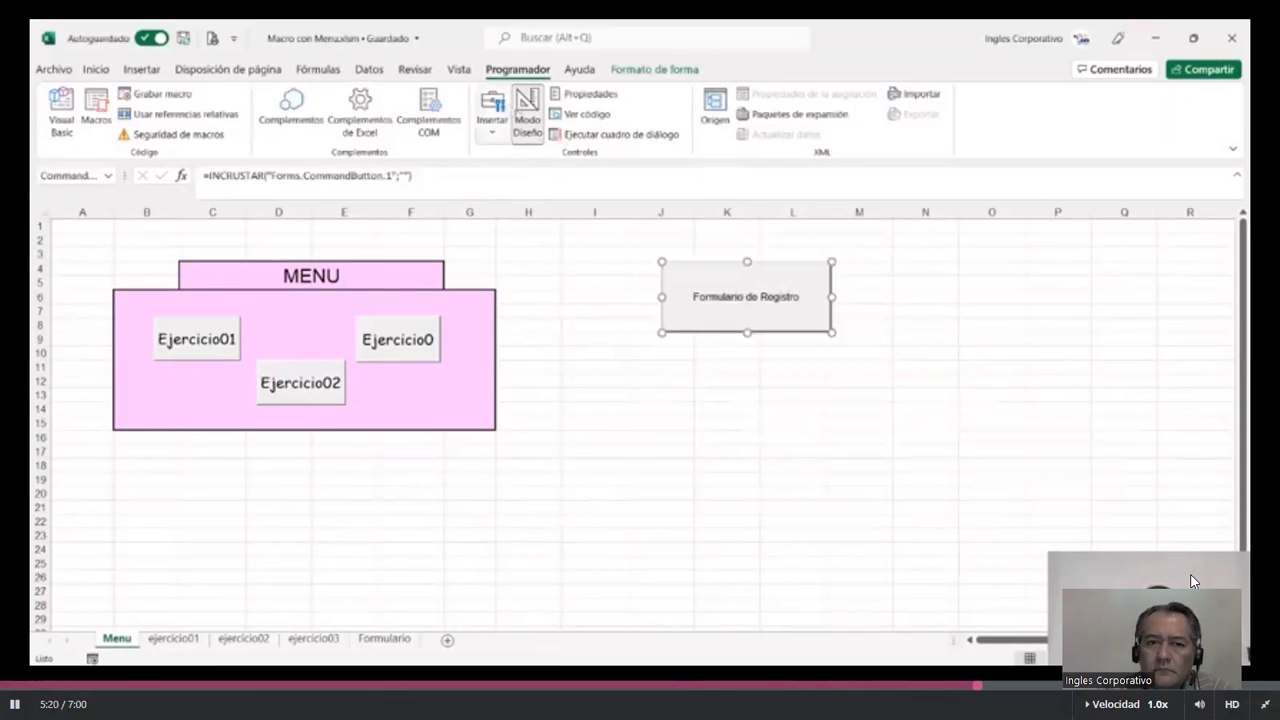
# Step: Exit Modo Diseño and test the Formulario de Registro button by opening and closing the Registro form
pyautogui.click(527, 112)
pyautogui.click(699, 452)
pyautogui.click(771, 316)
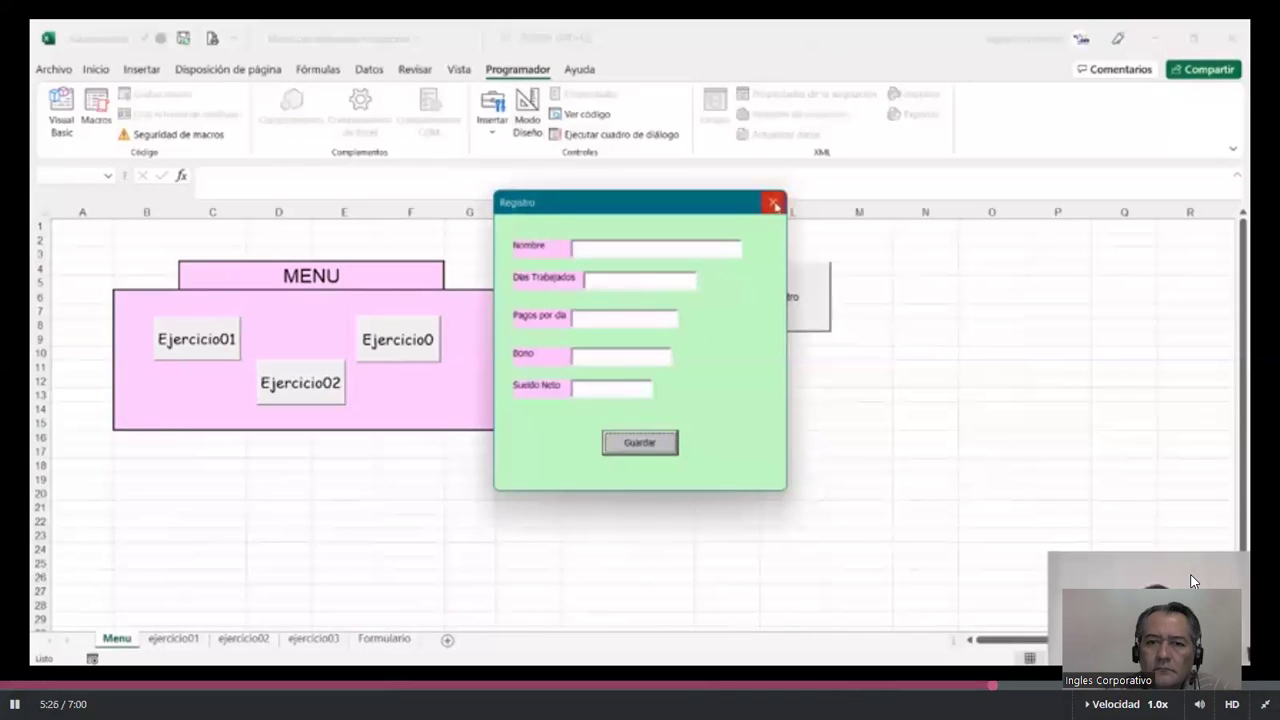
pyautogui.click(772, 202)
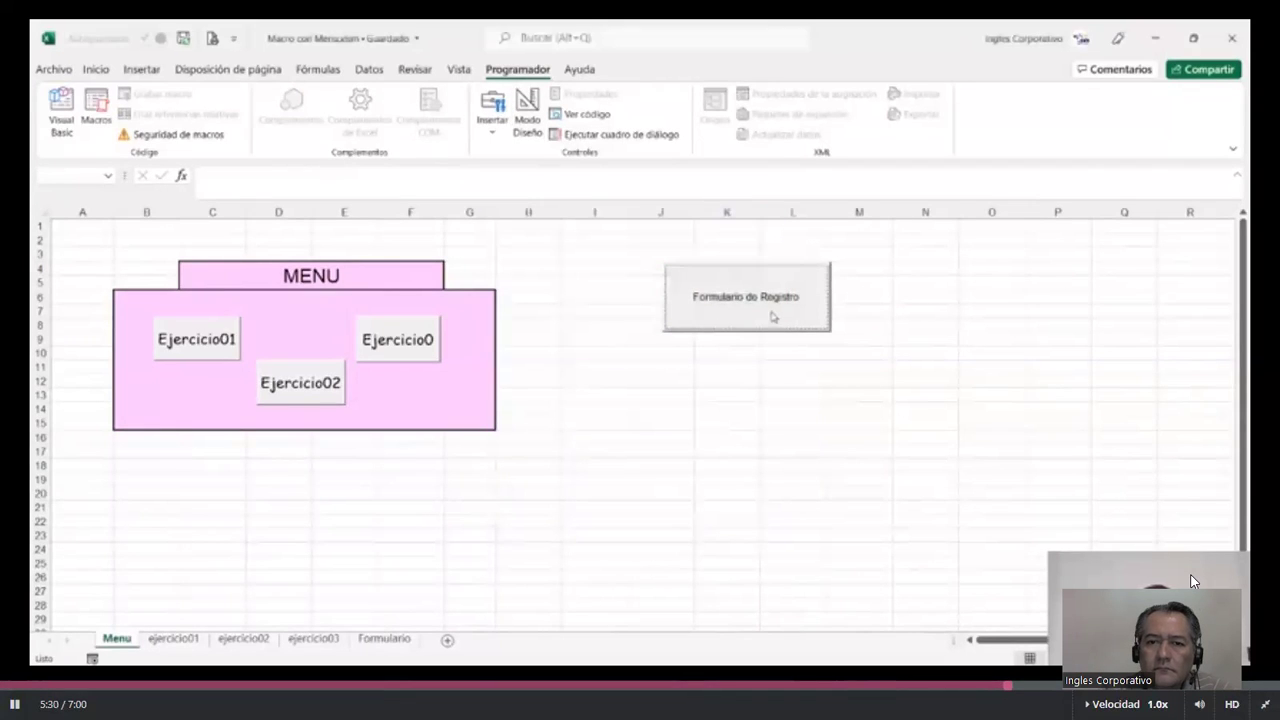
pyautogui.click(660, 508)
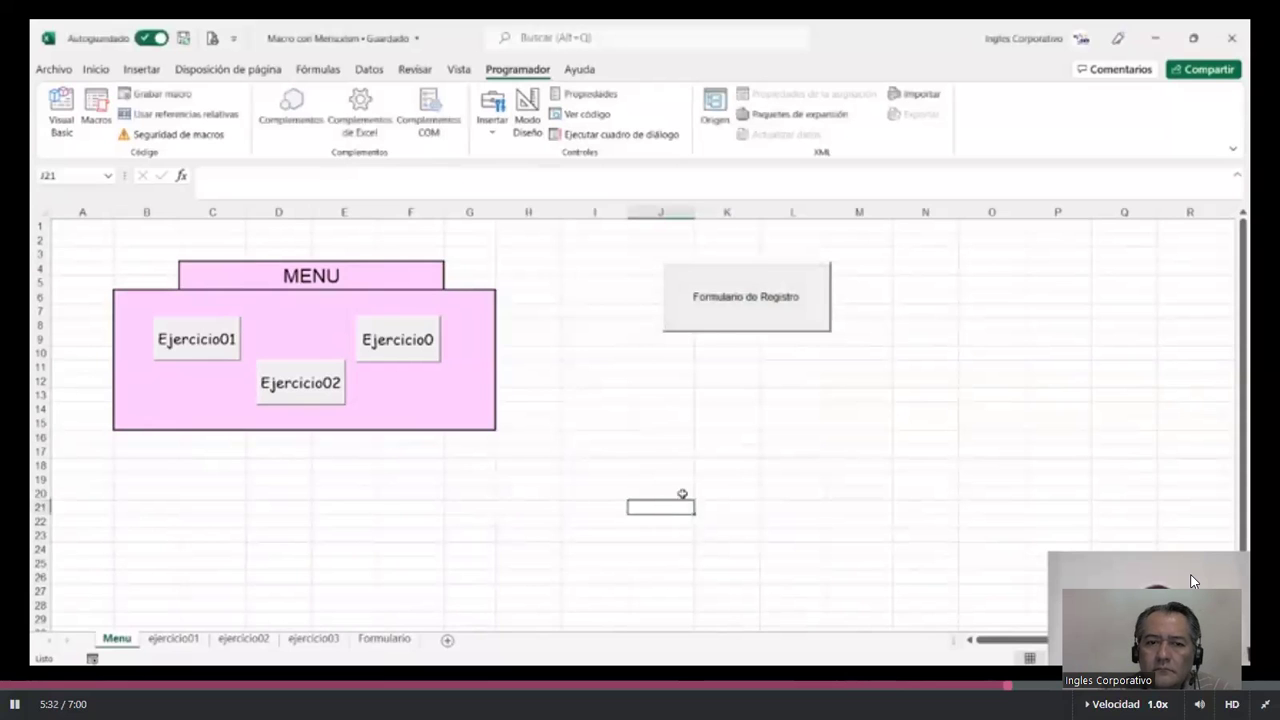
# Step: Draw a form-control button over I11:L15 and create a new empty macro for it
pyautogui.click(764, 452)
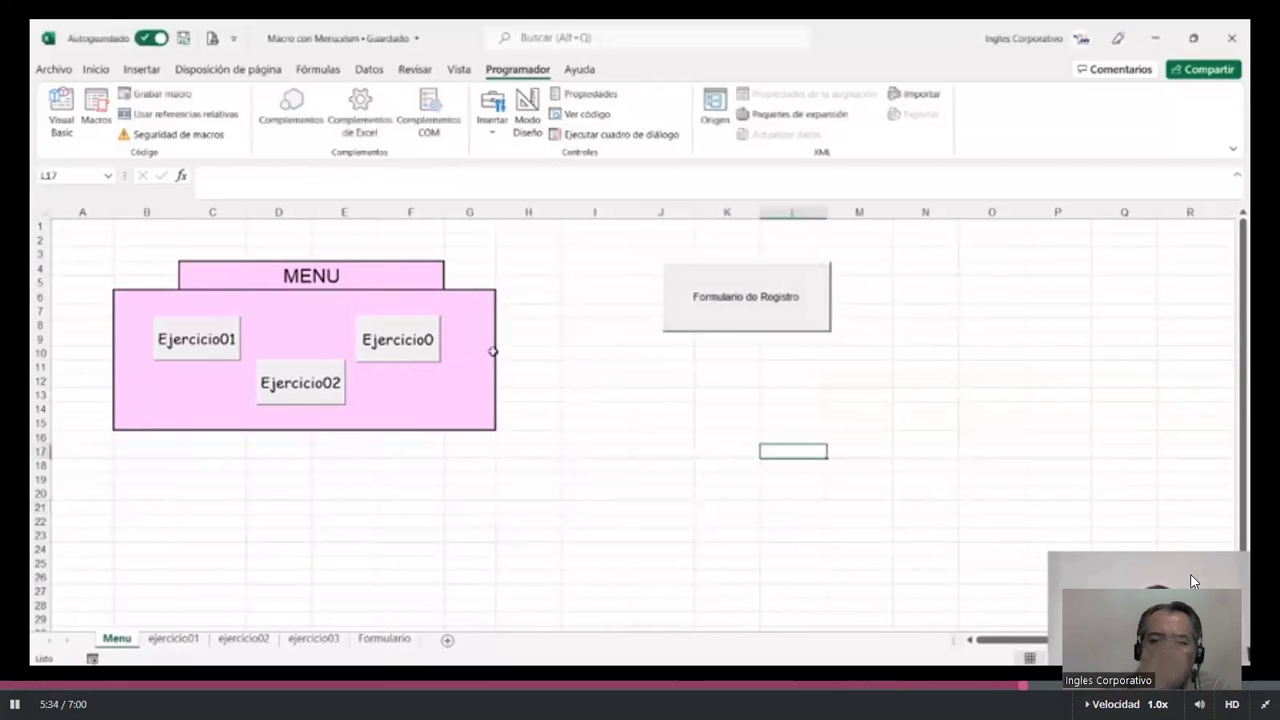
pyautogui.click(494, 128)
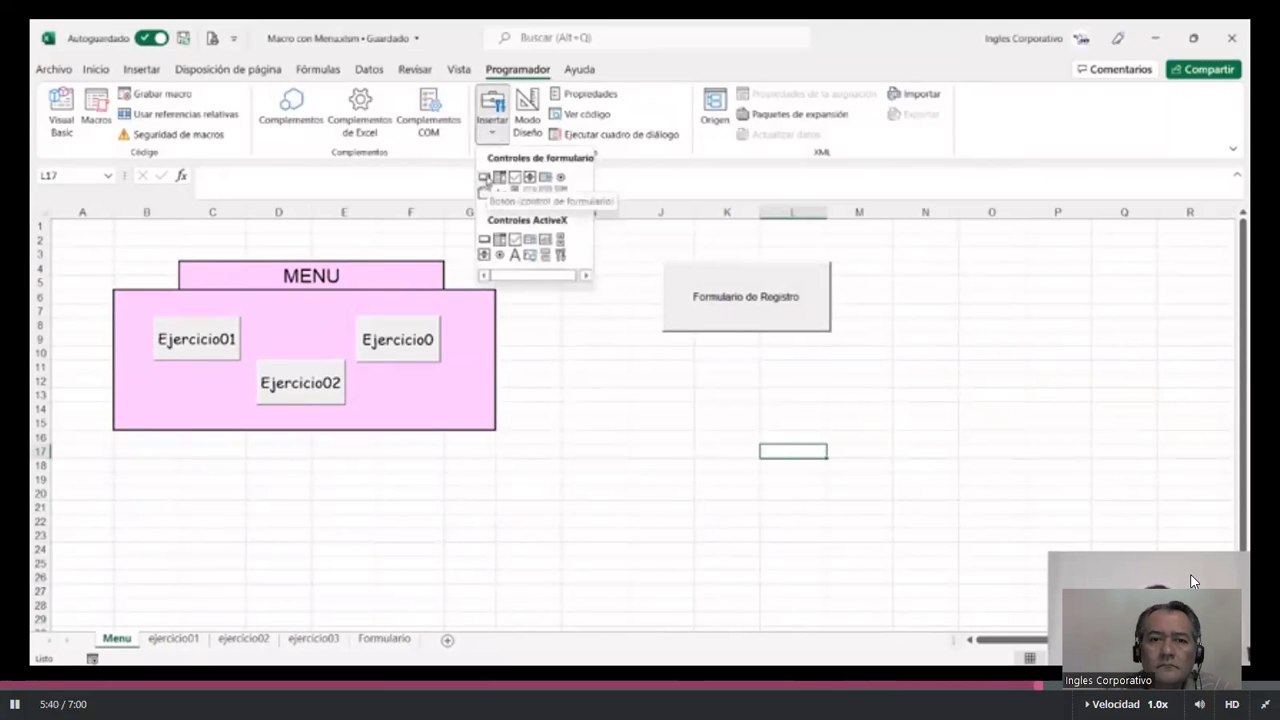
pyautogui.click(484, 177)
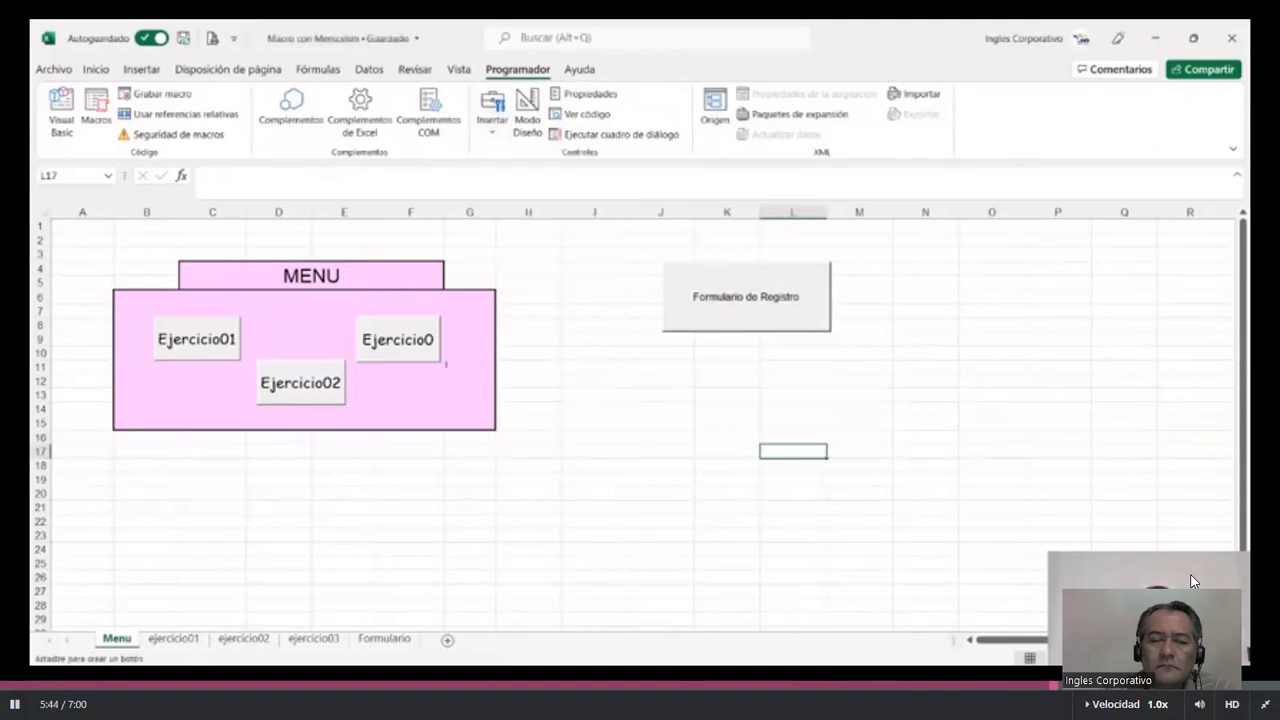
pyautogui.moveTo(599, 381); pyautogui.dragTo(766, 440)
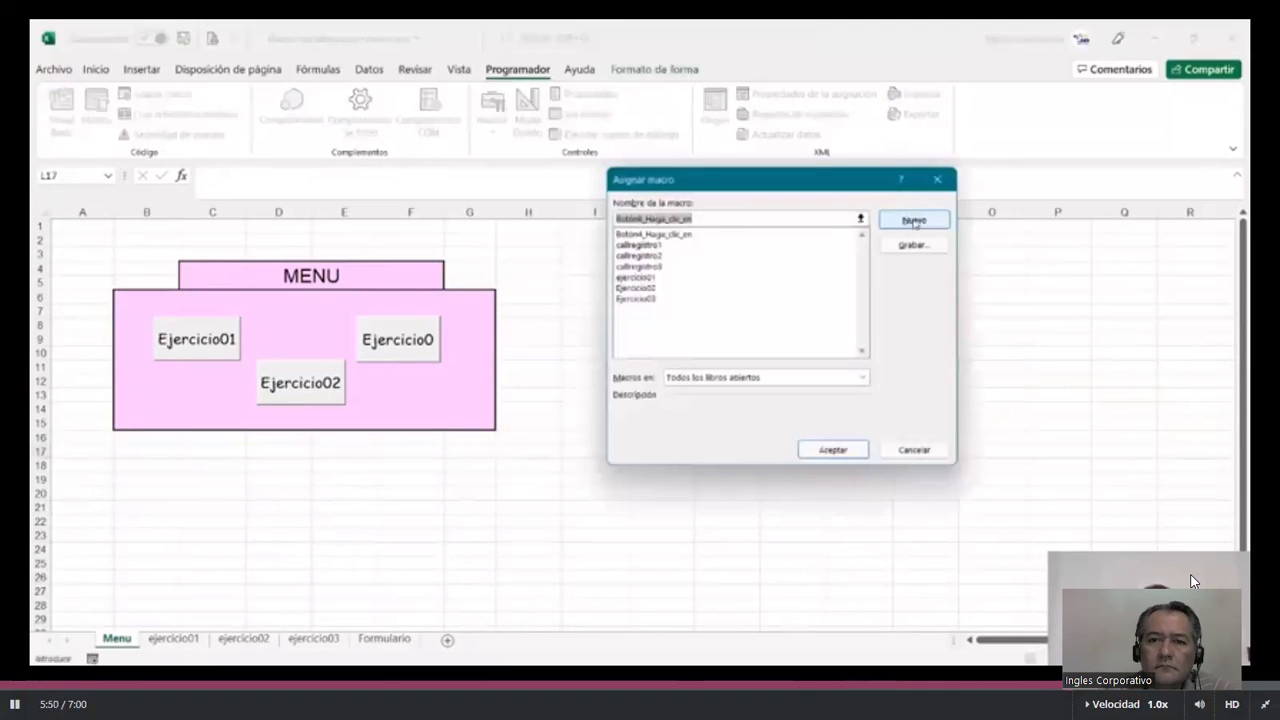
pyautogui.click(913, 220)
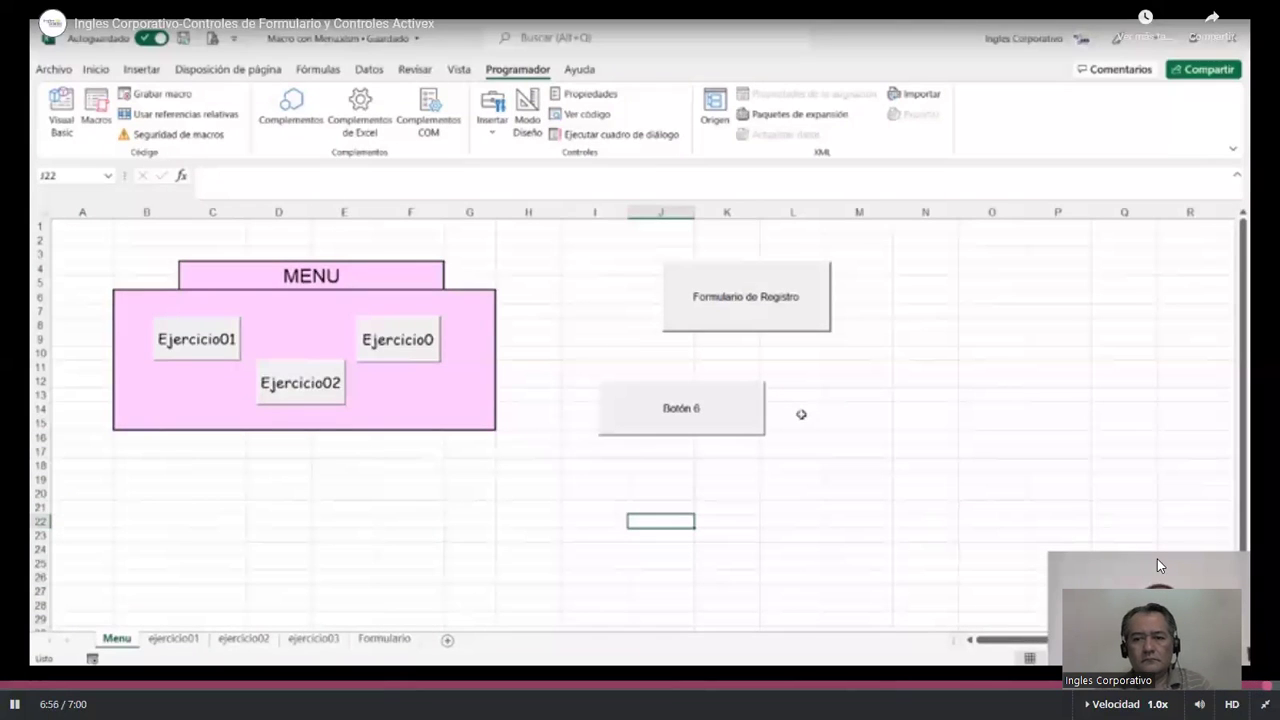
# Step: Pause the course video, leave full screen and show the Windows desktop
pyautogui.click(557, 544)
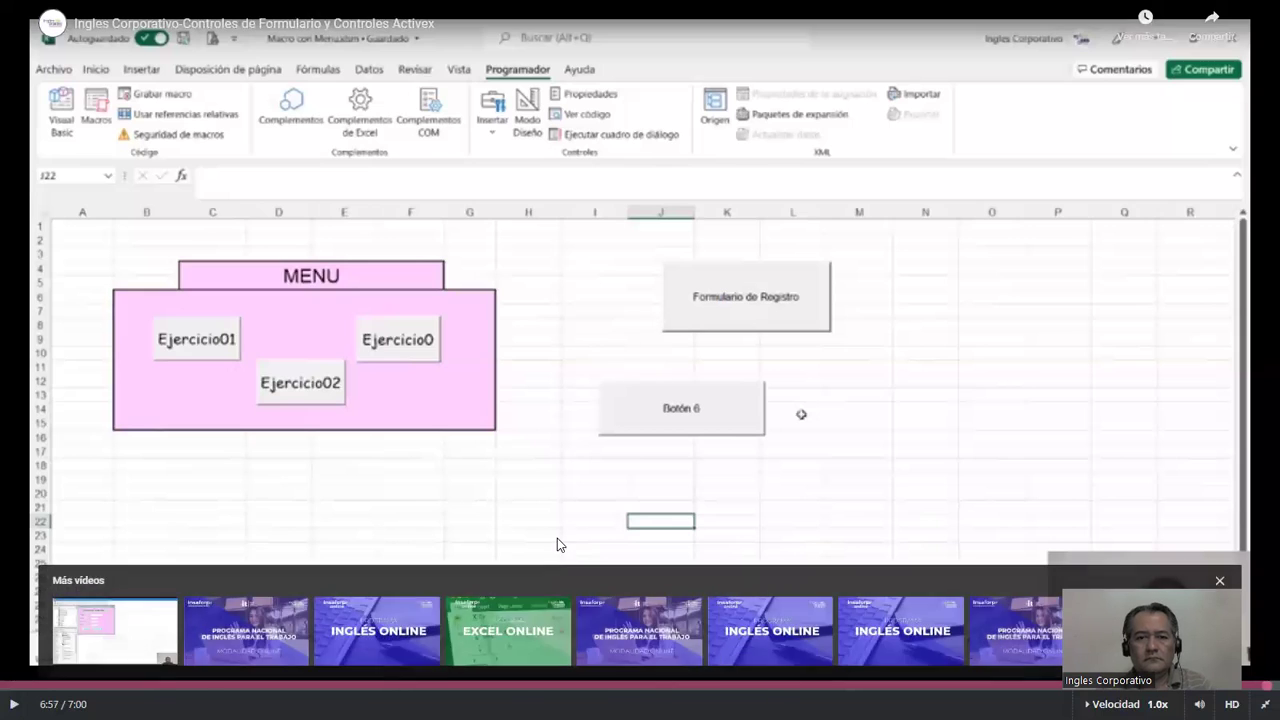
pyautogui.press('Escape')
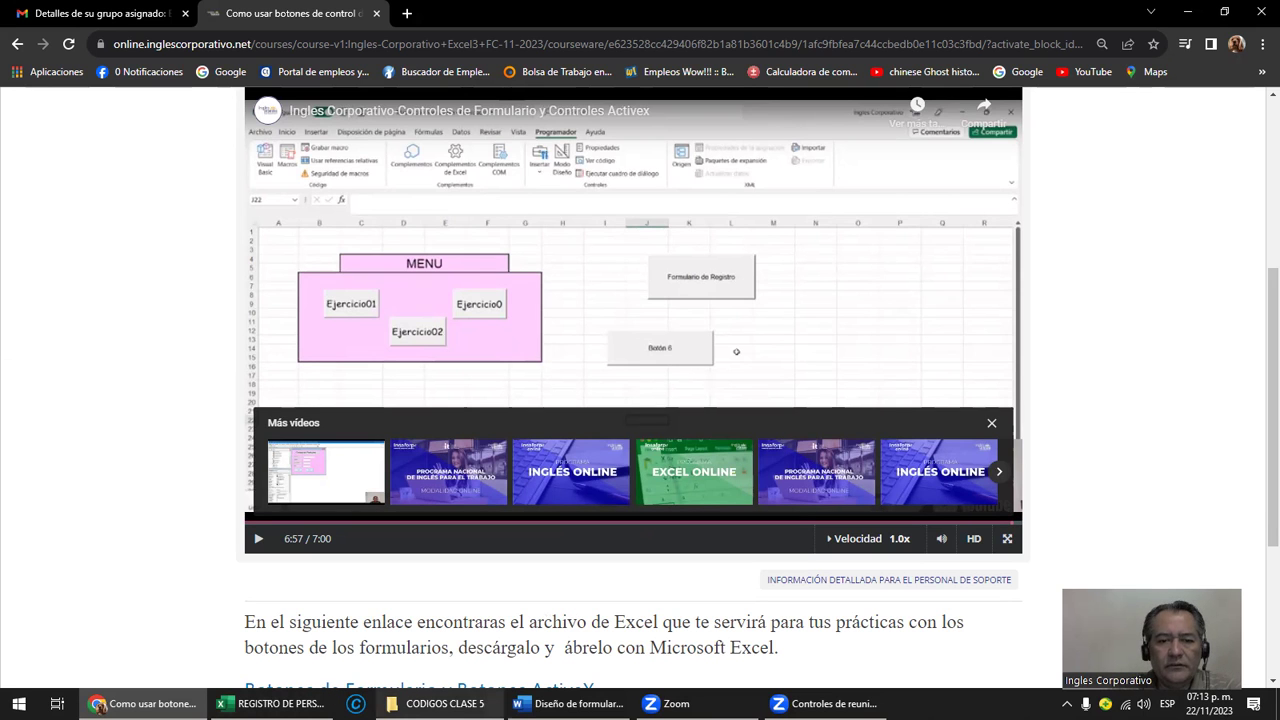
pyautogui.click(1277, 704)
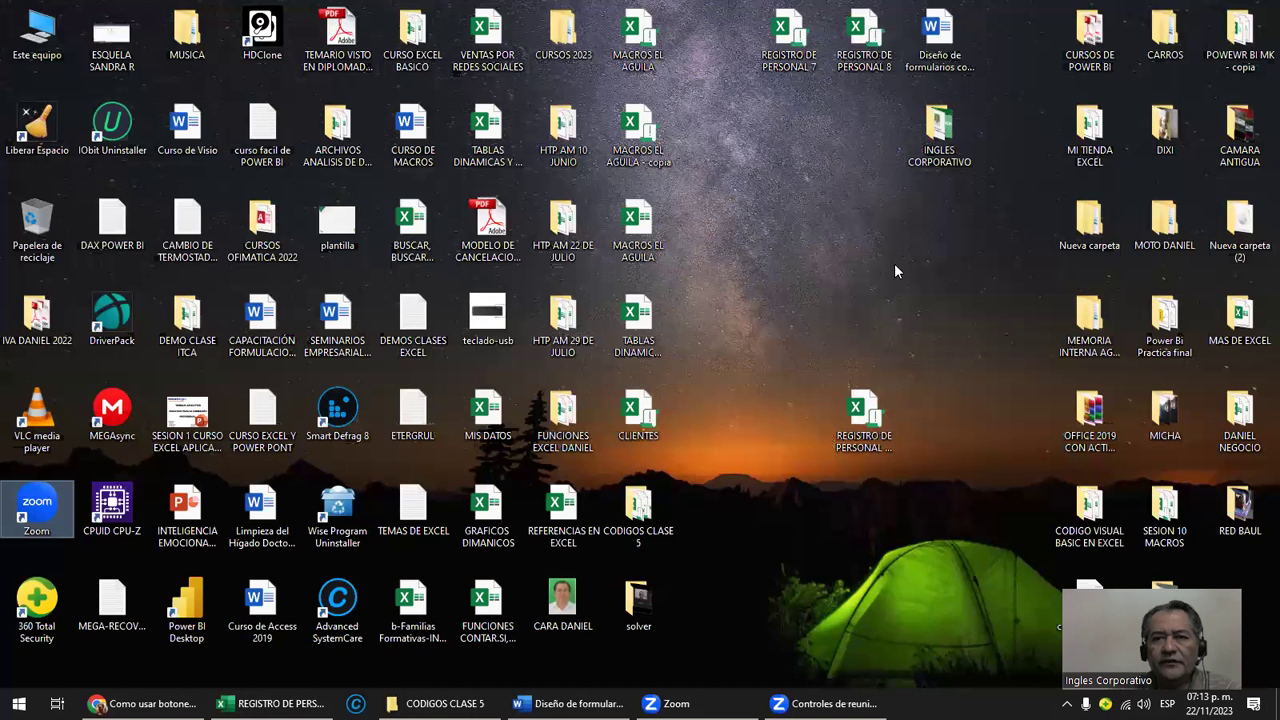
# Step: Open the REGISTRO DE PERSONAL 7 workbook maximized with the Programador tab showing
pyautogui.click(786, 53)
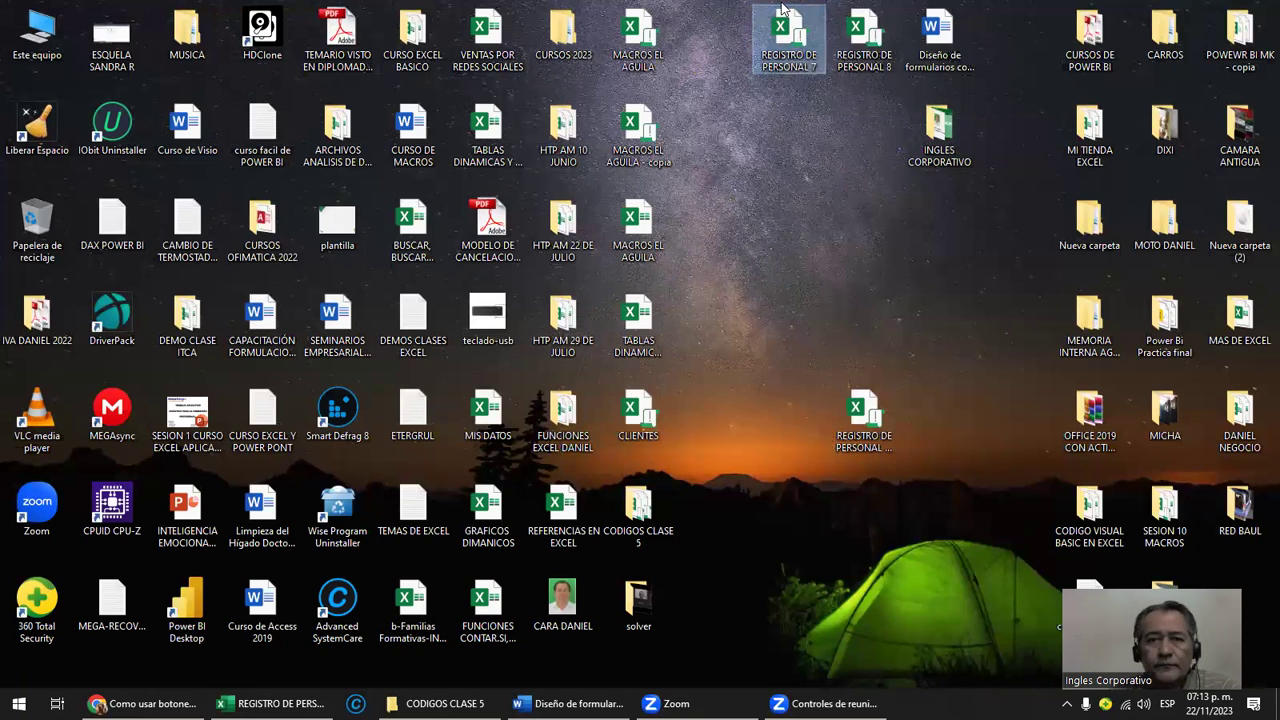
pyautogui.doubleClick(798, 38)
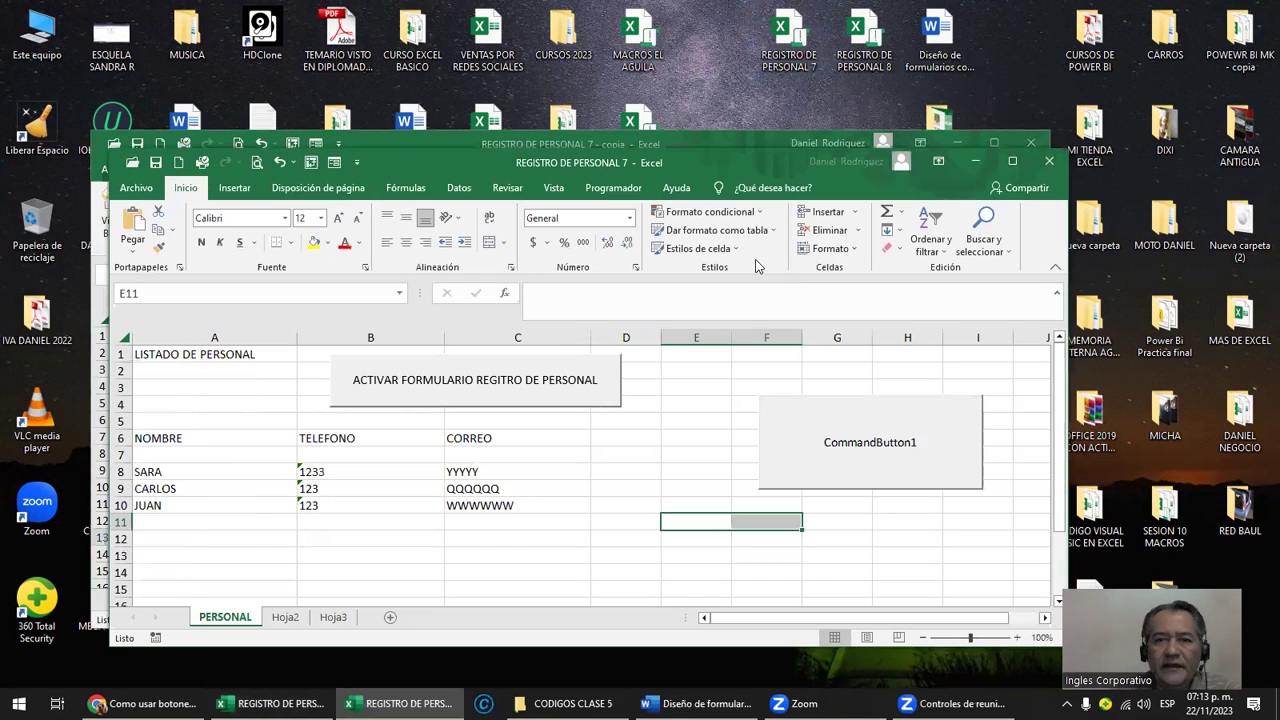
pyautogui.click(1012, 161)
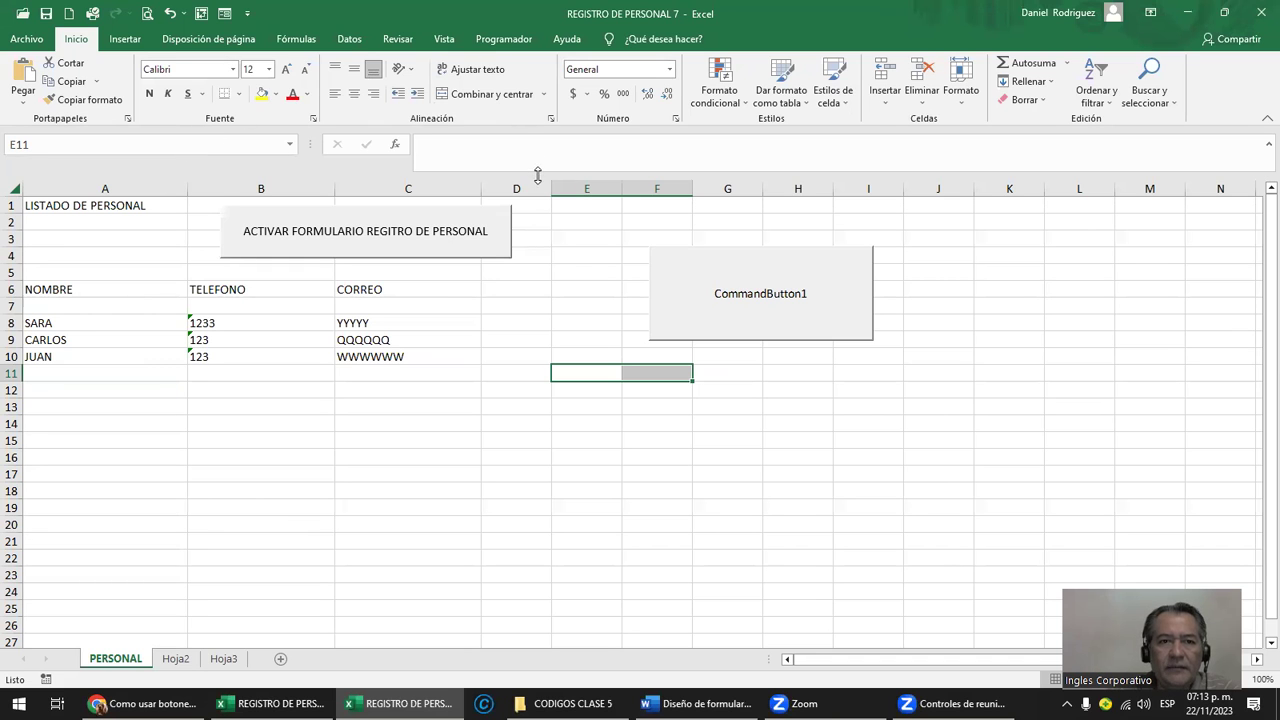
pyautogui.click(503, 39)
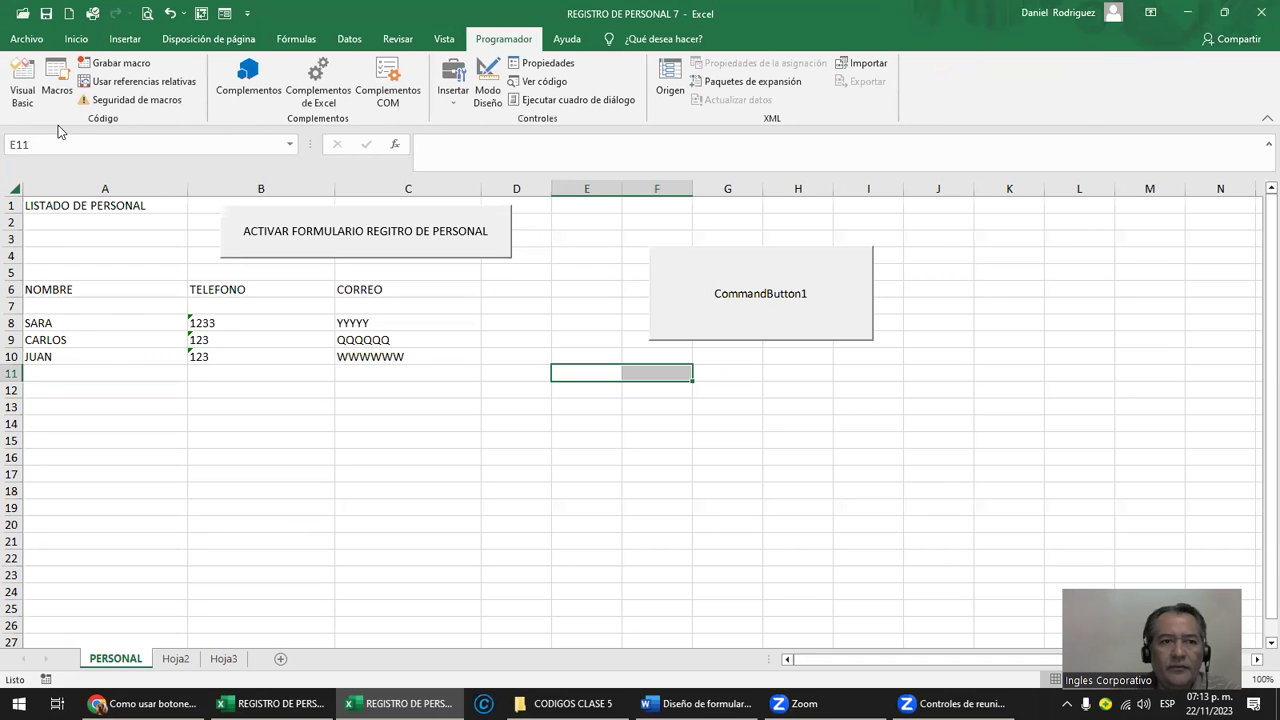
# Step: Open the PERSONAL form in a maximized Visual Basic editor
pyautogui.click(23, 94)
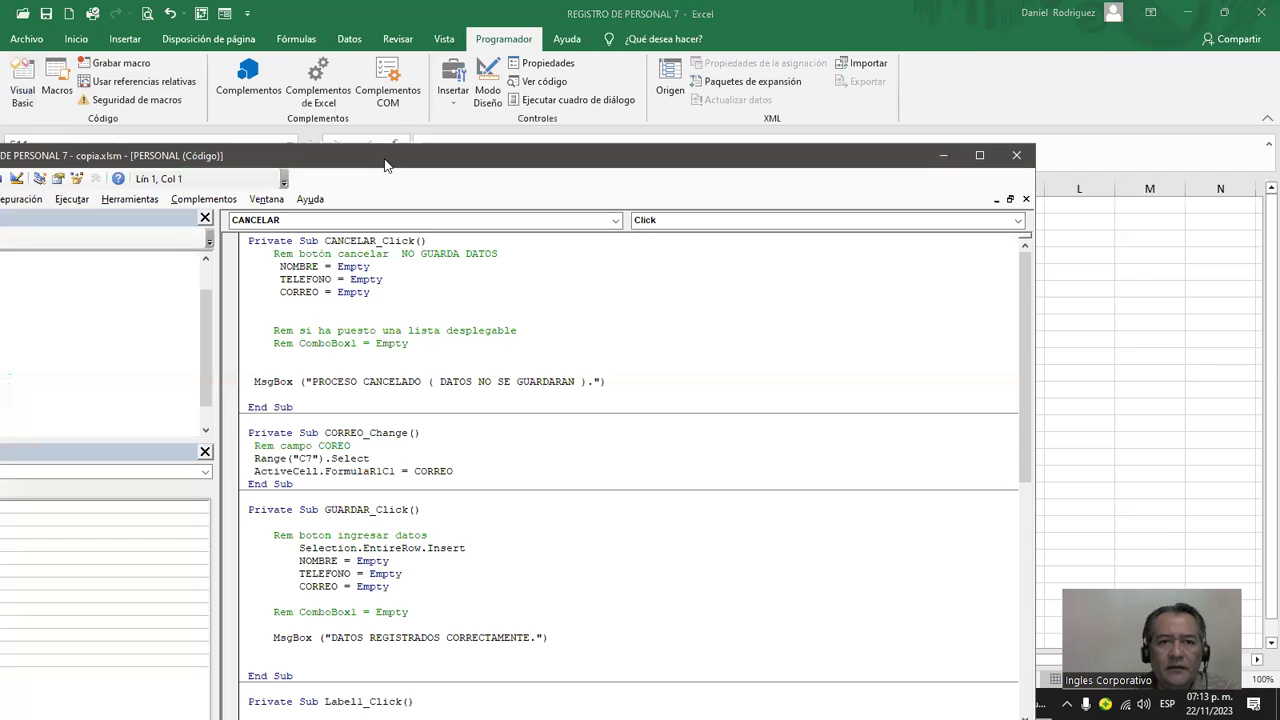
pyautogui.moveTo(386, 164); pyautogui.dragTo(669, 63)
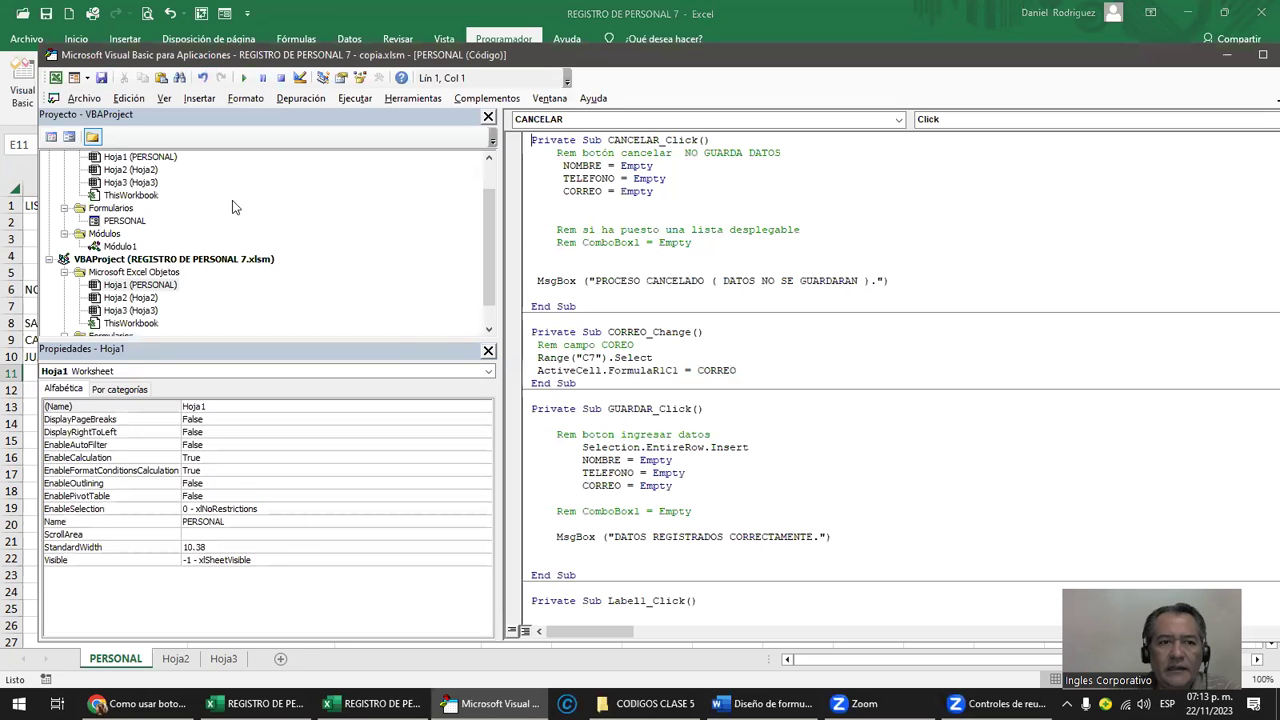
pyautogui.doubleClick(123, 220)
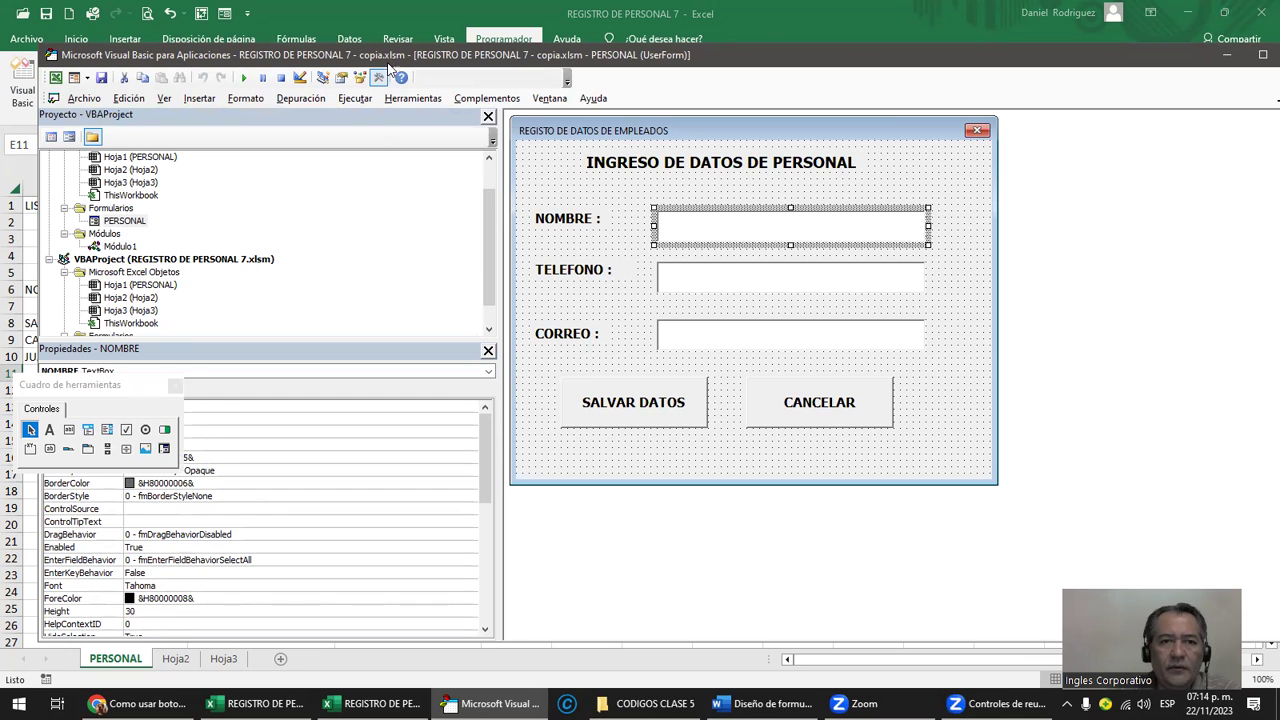
pyautogui.moveTo(390, 60); pyautogui.dragTo(422, 18)
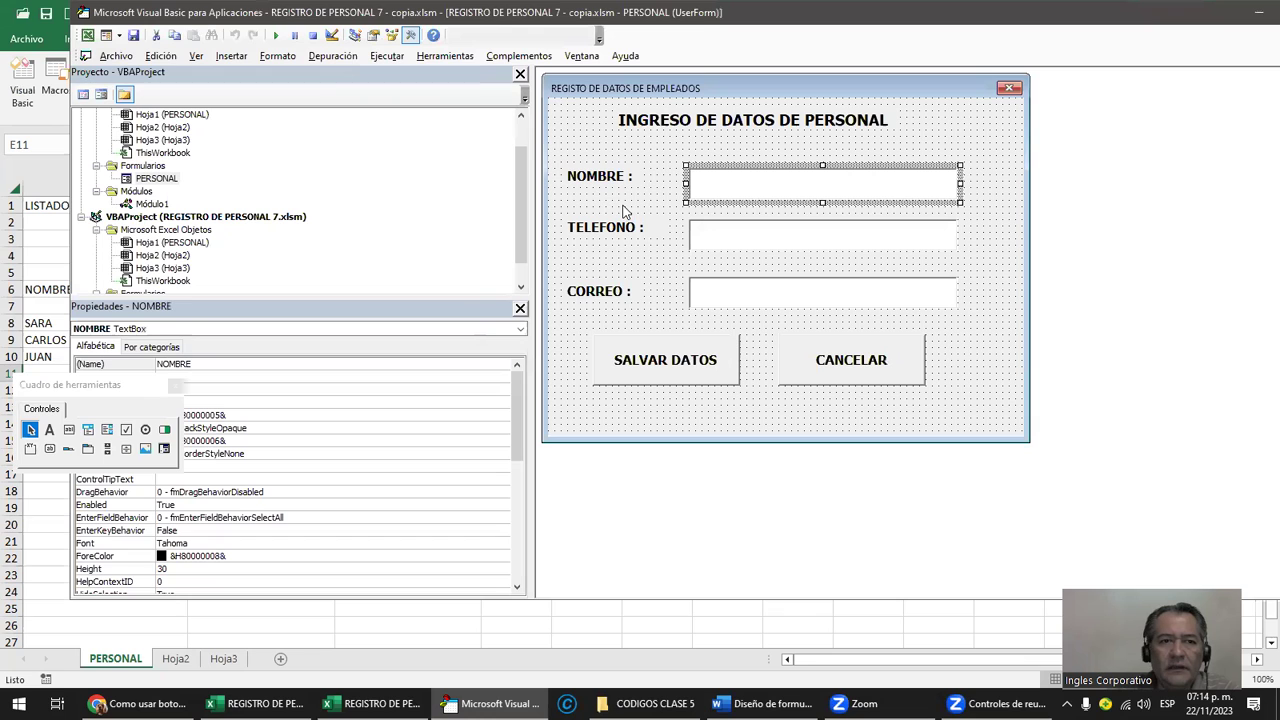
pyautogui.doubleClick(540, 17)
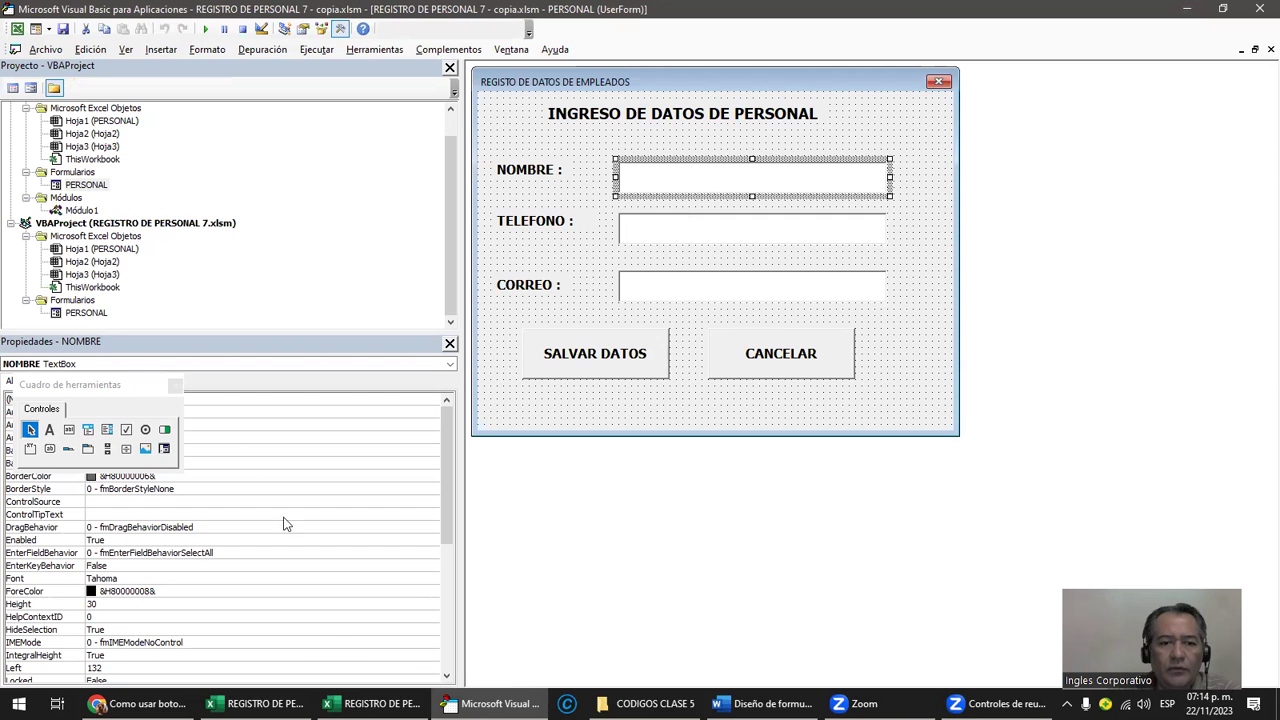
# Step: Compare the two workbooks, then close the VBA editor and the copia workbook
pyautogui.click(370, 703)
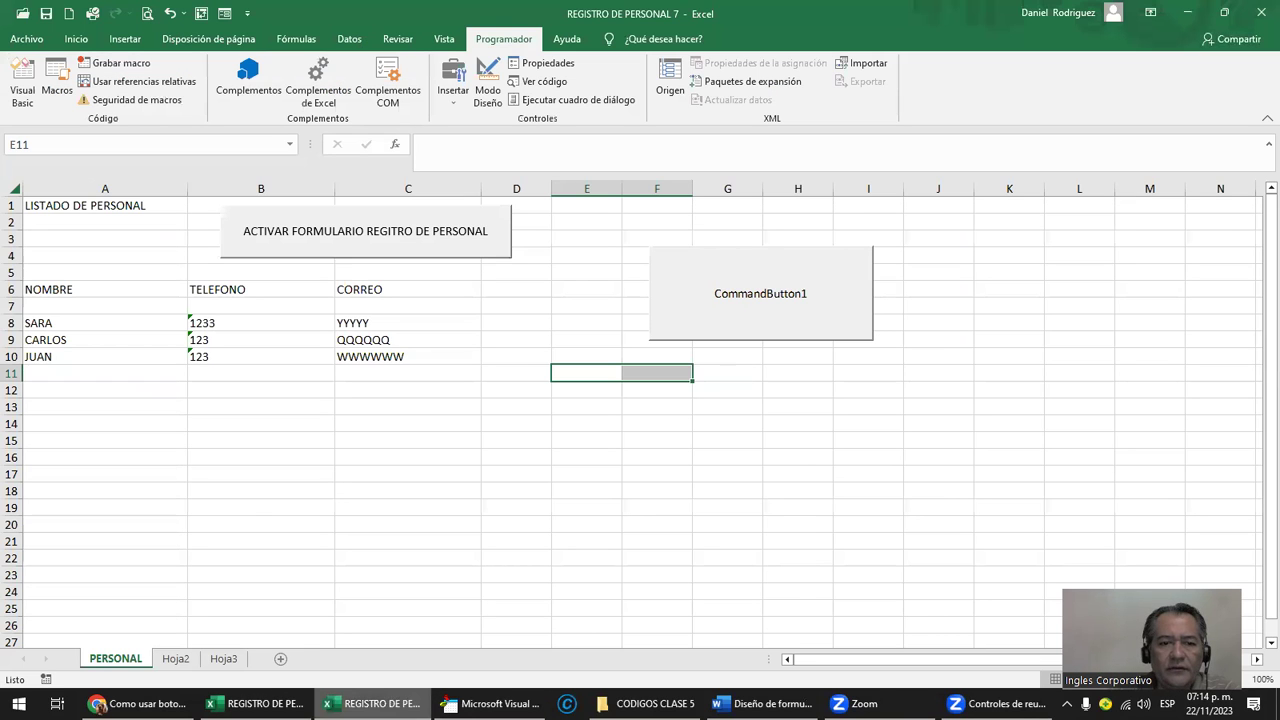
pyautogui.click(258, 703)
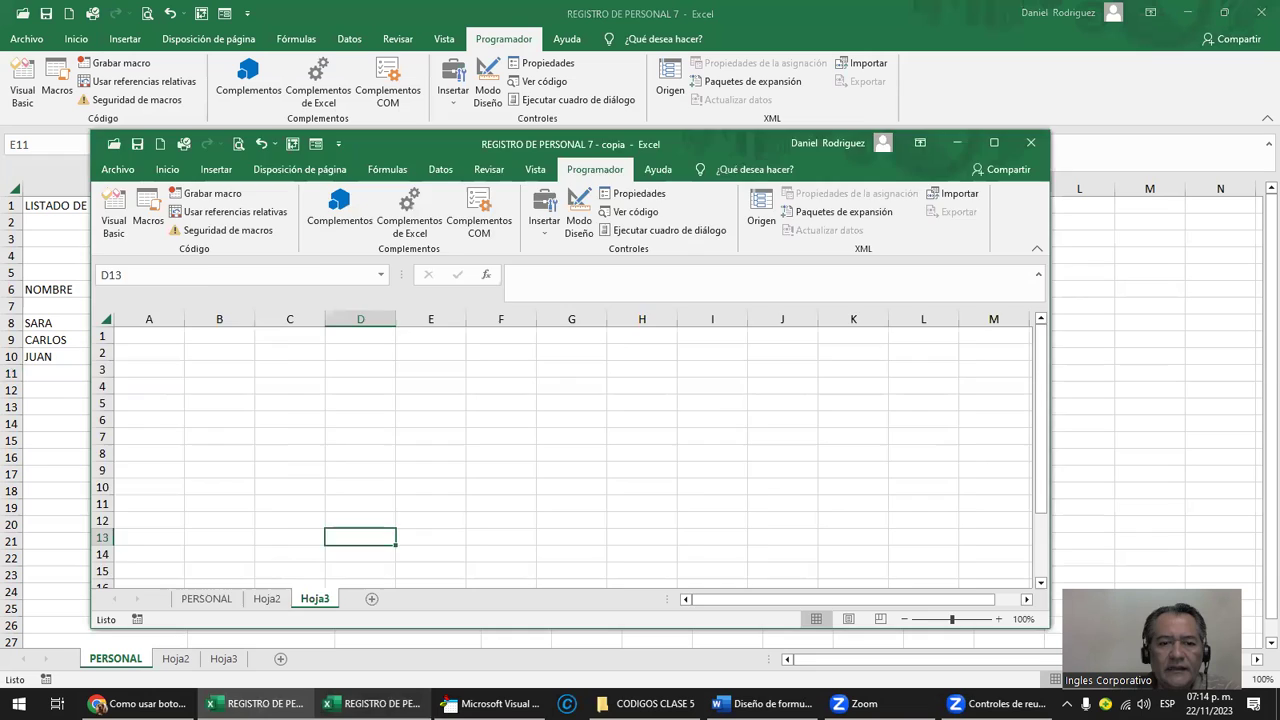
pyautogui.hotkey('alt', 'Tab')
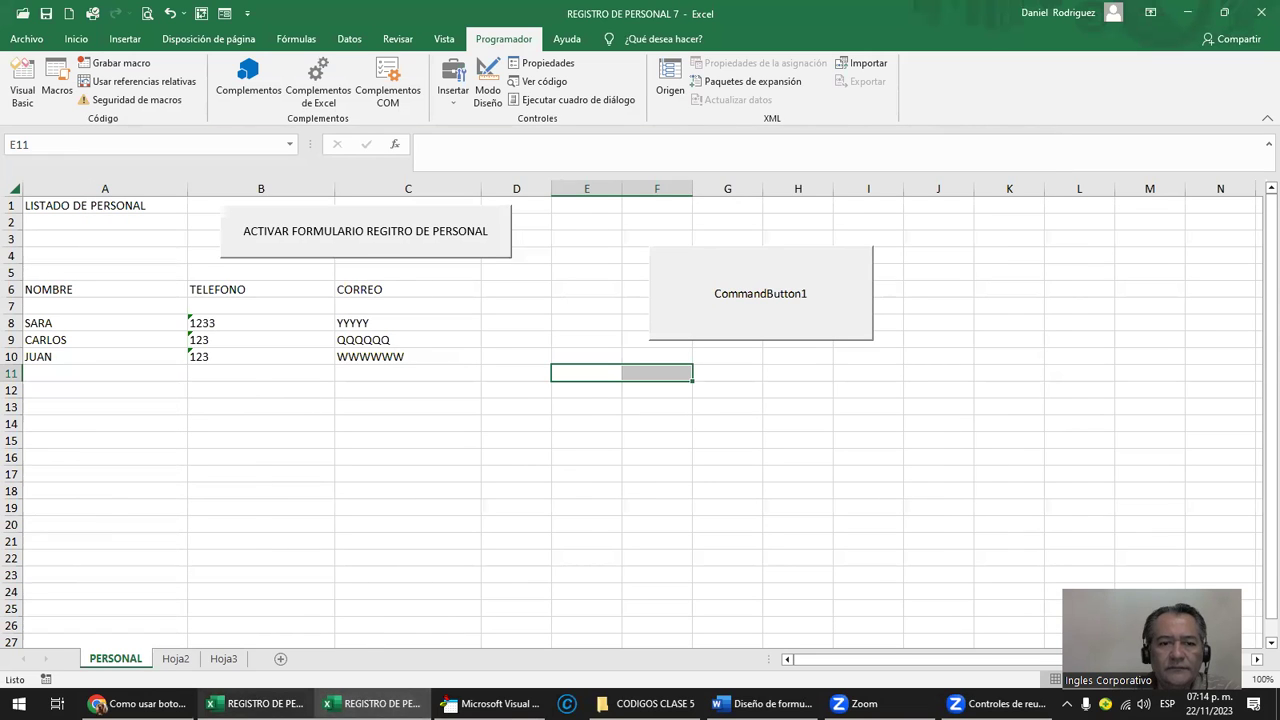
pyautogui.hotkey('alt', 'Tab')
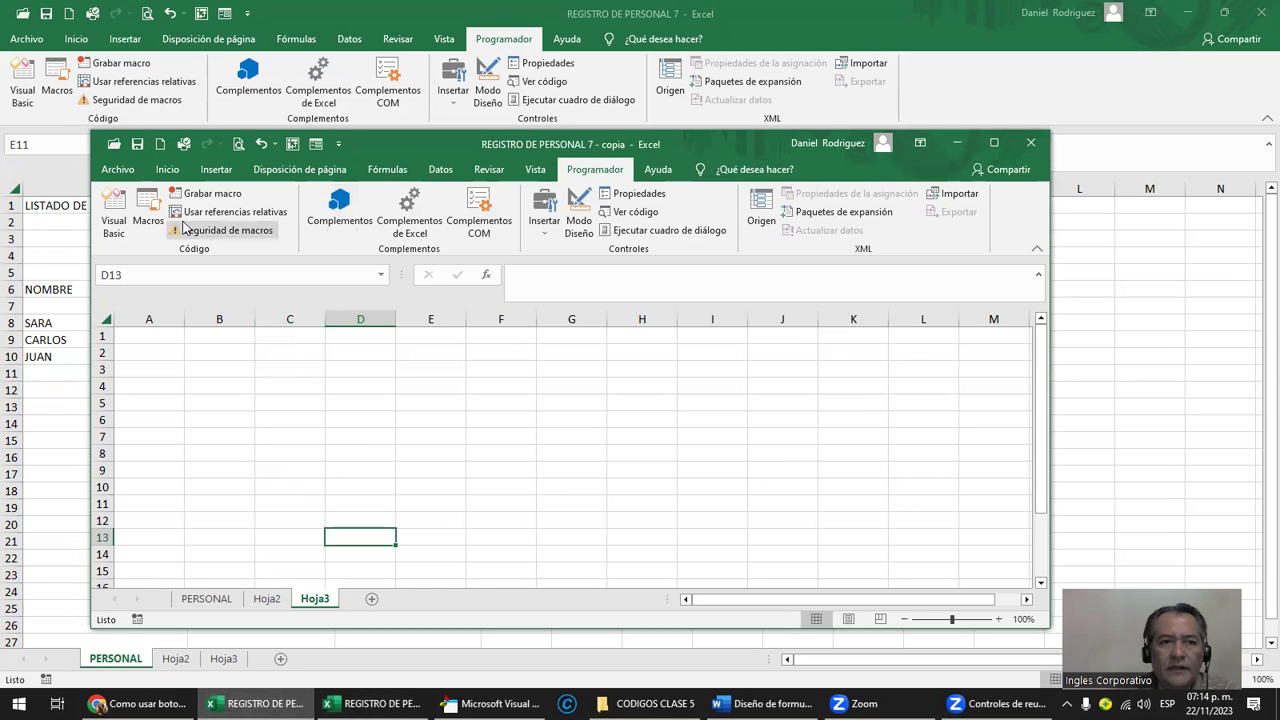
pyautogui.click(113, 215)
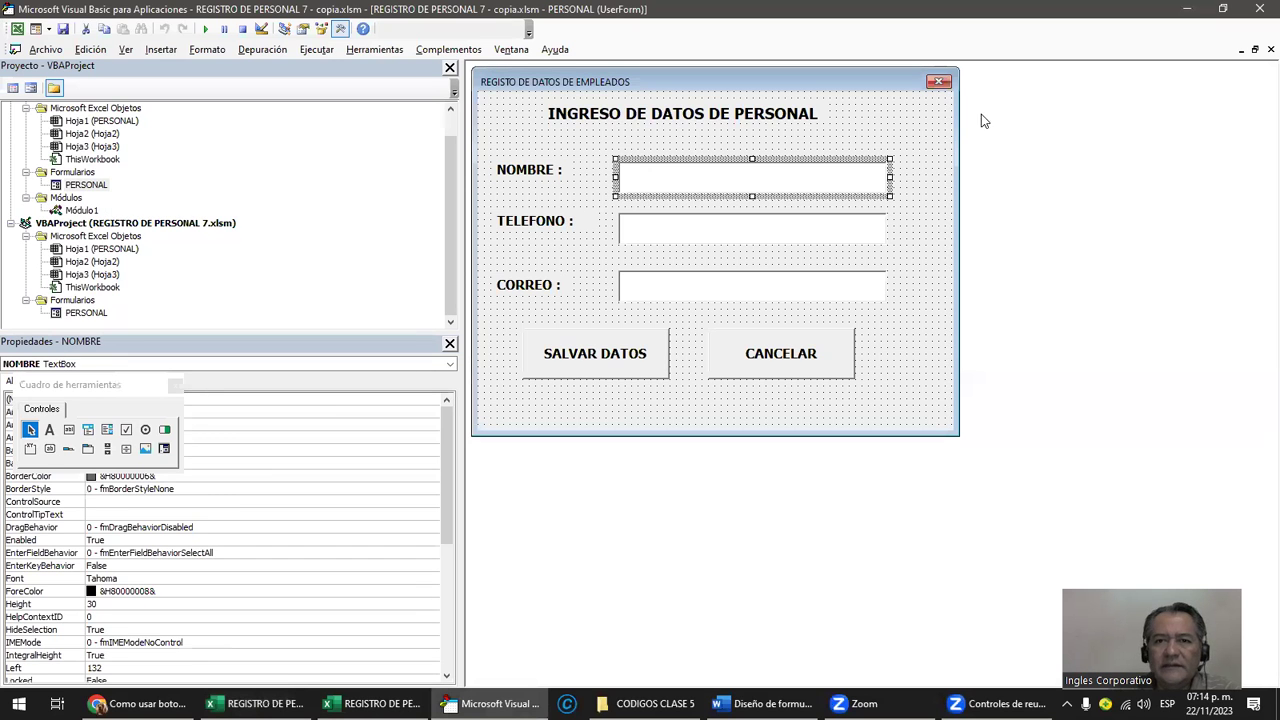
pyautogui.click(1258, 8)
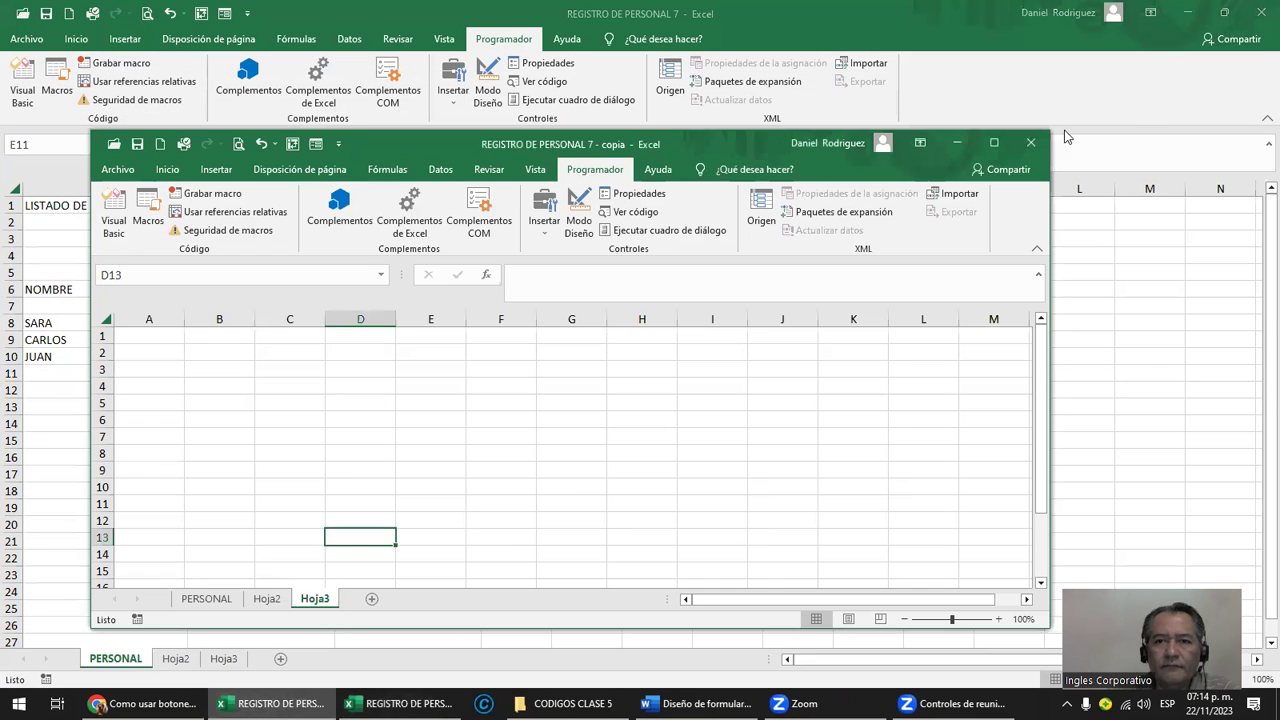
pyautogui.click(1031, 139)
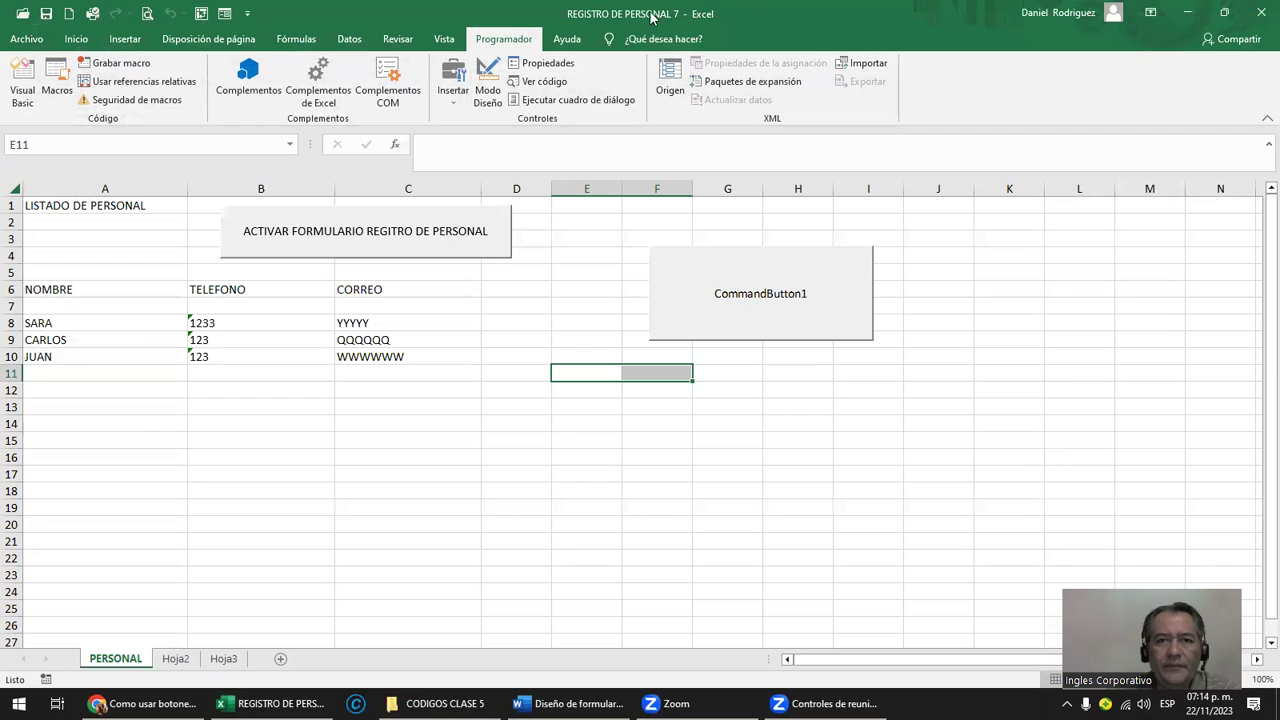
# Step: Open the VBA editor and view the PERSONAL form's code
pyautogui.click(22, 85)
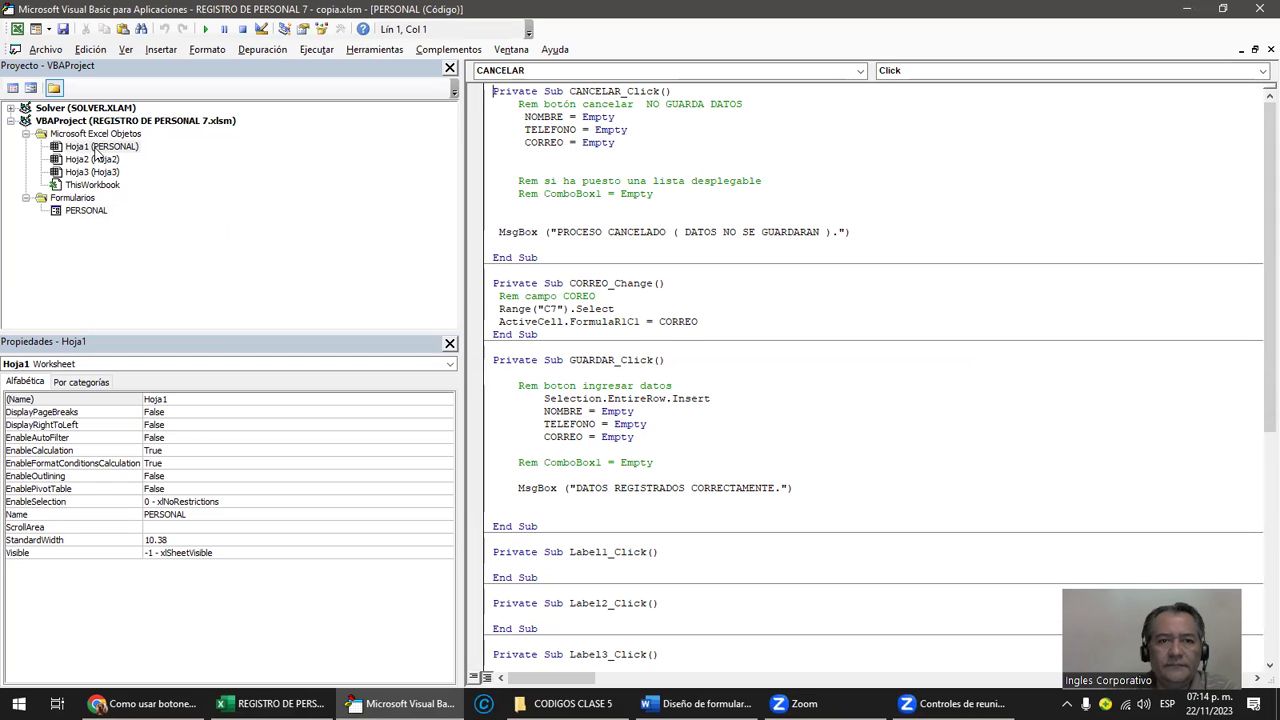
pyautogui.doubleClick(83, 214)
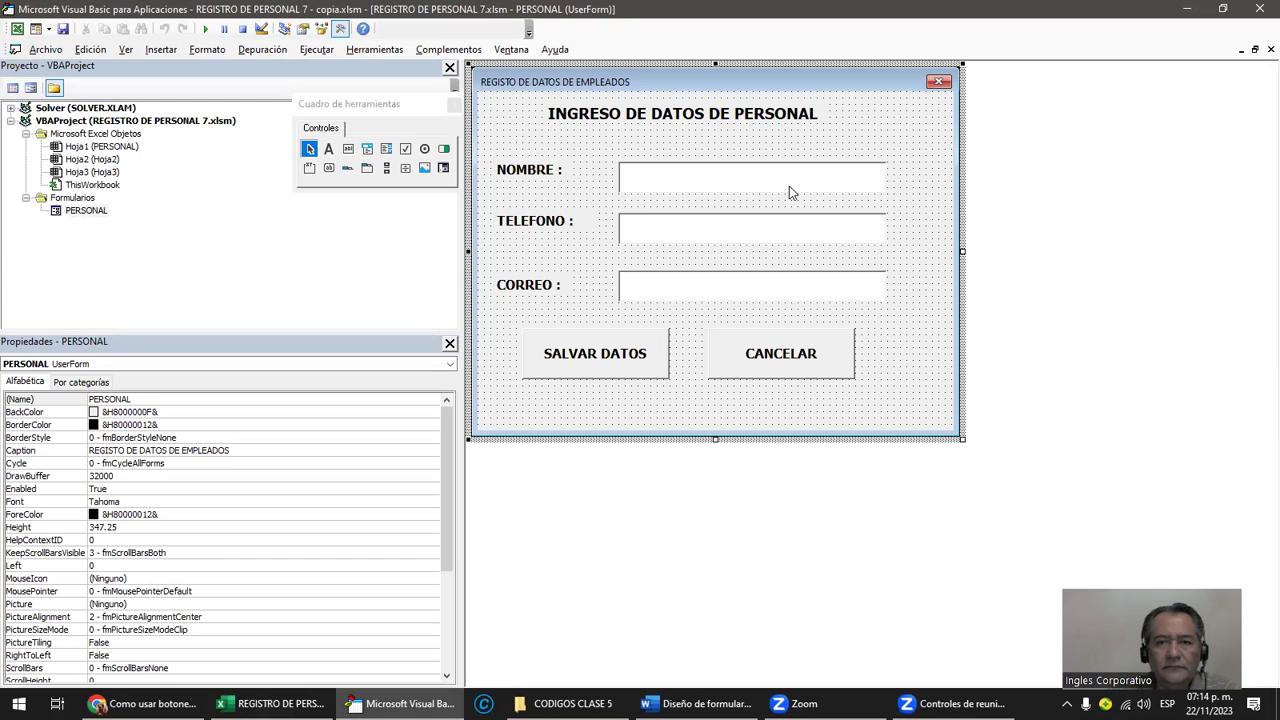
pyautogui.doubleClick(920, 390)
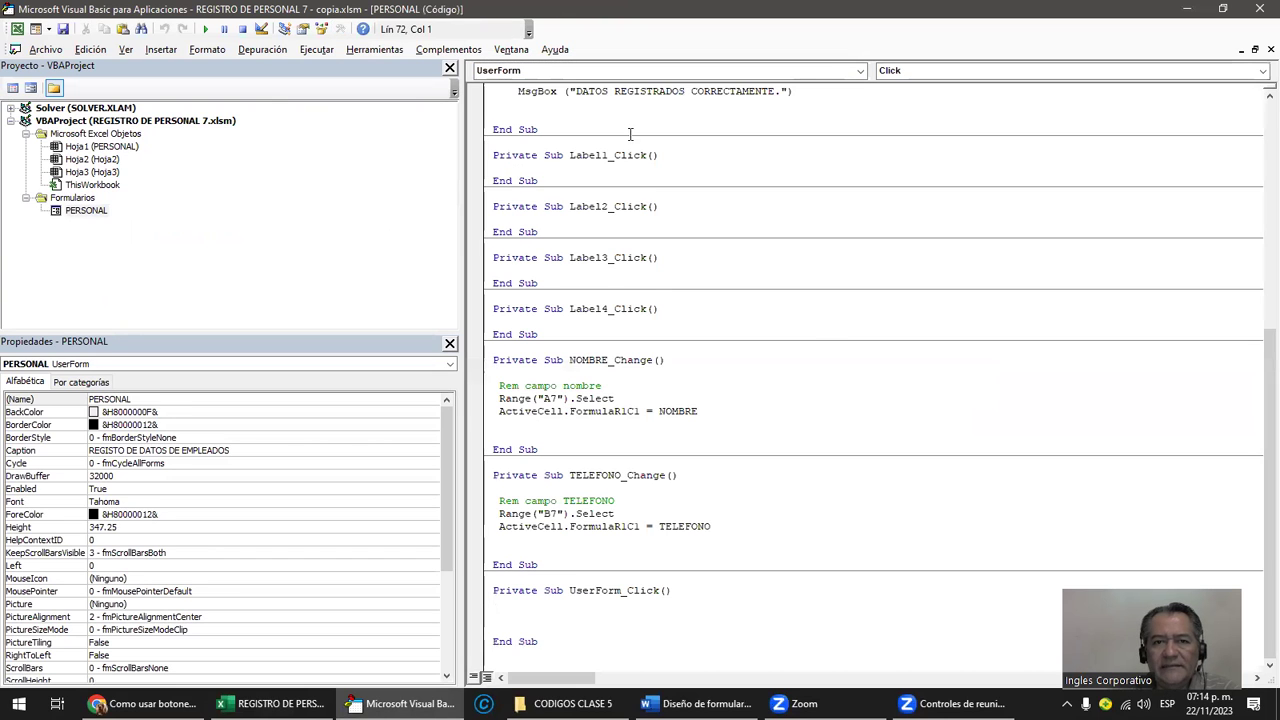
pyautogui.scroll(2, 630, 130)
pyautogui.scroll(5, 595, 115)
pyautogui.scroll(3, 595, 115)
# Step: Browse the CANCELAR_Click and field procedures, then go back to the PERSONAL form designer
pyautogui.click(522, 91)
pyautogui.scroll(-2, 580, 175)
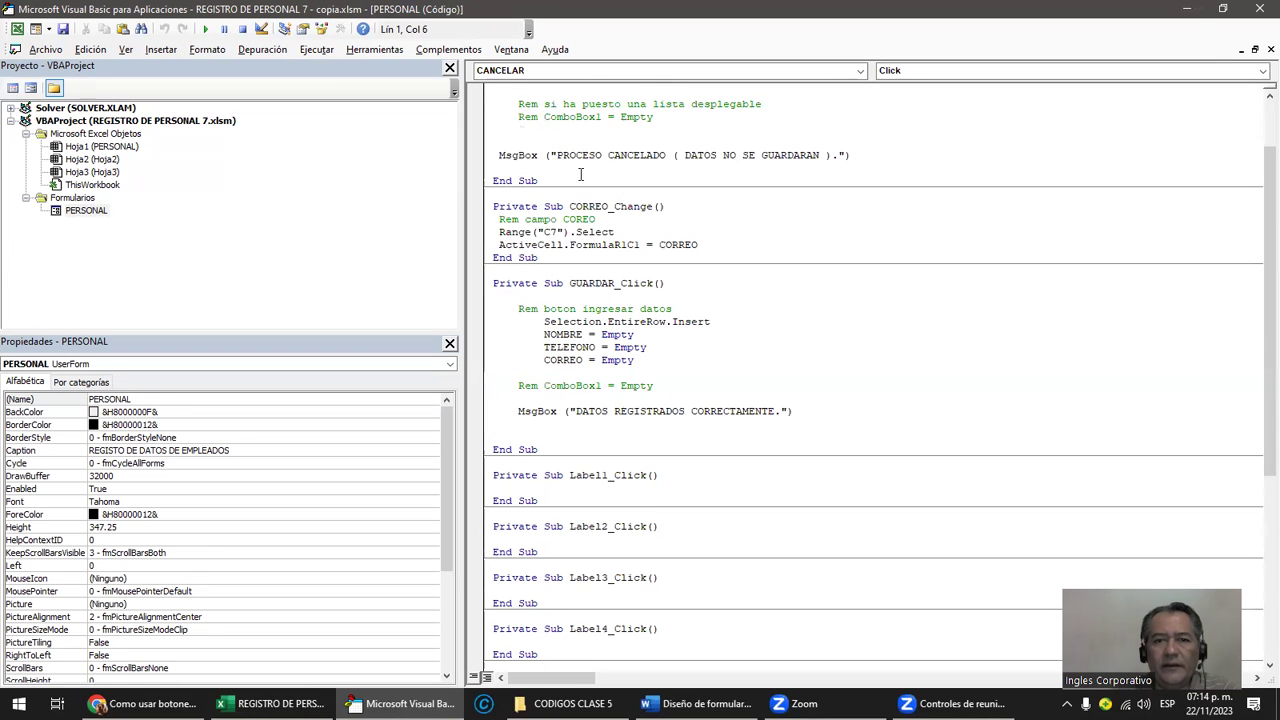
pyautogui.scroll(-2, 580, 175)
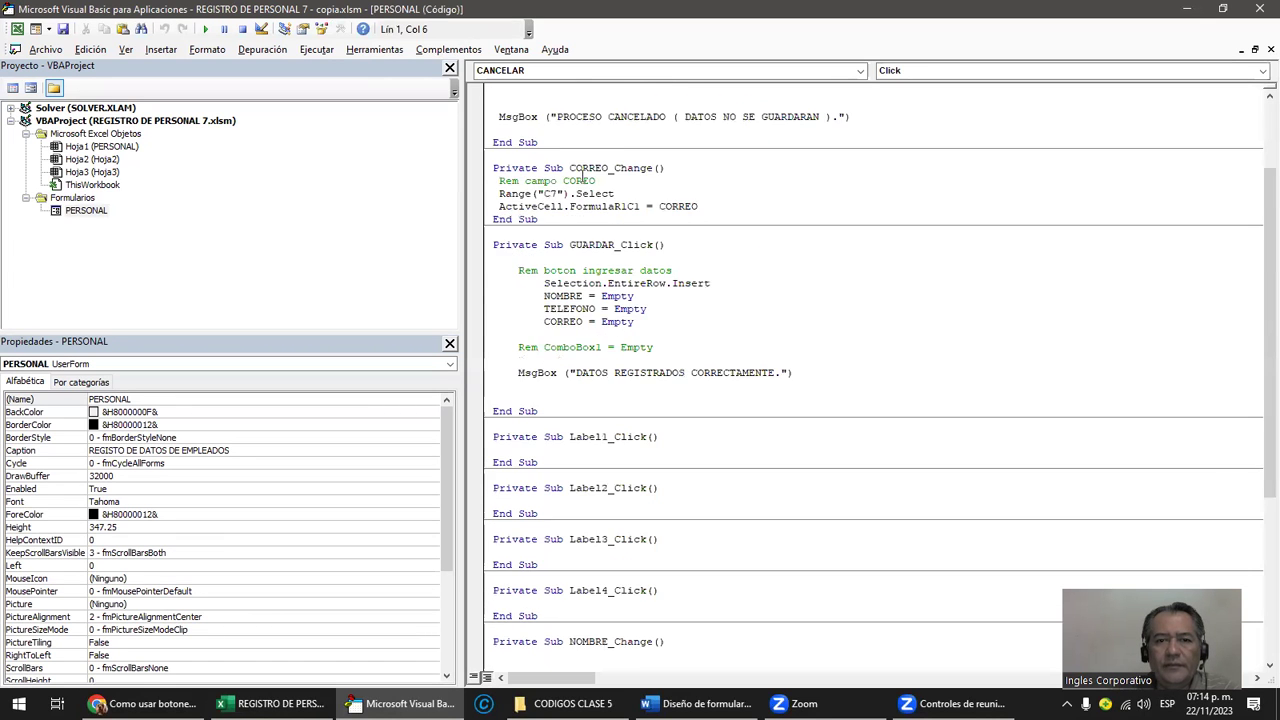
pyautogui.scroll(-2, 580, 175)
pyautogui.scroll(-1, 580, 175)
pyautogui.scroll(-3, 582, 176)
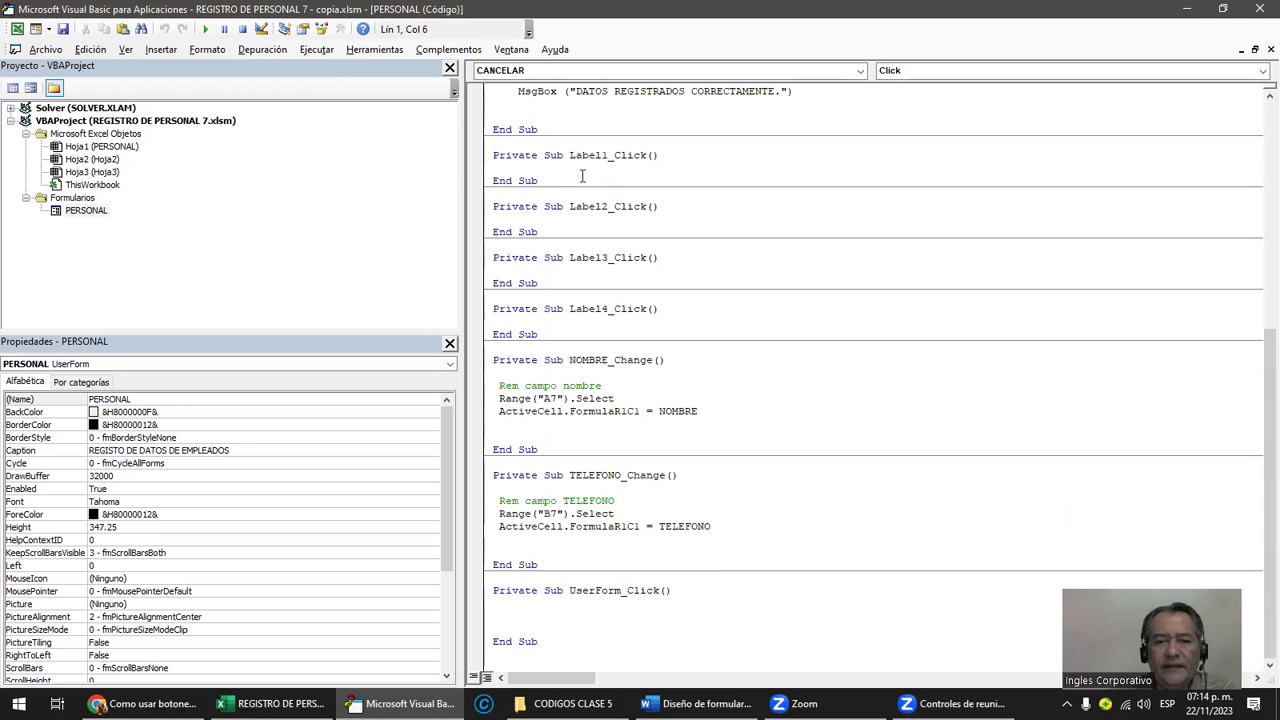
pyautogui.doubleClick(86, 212)
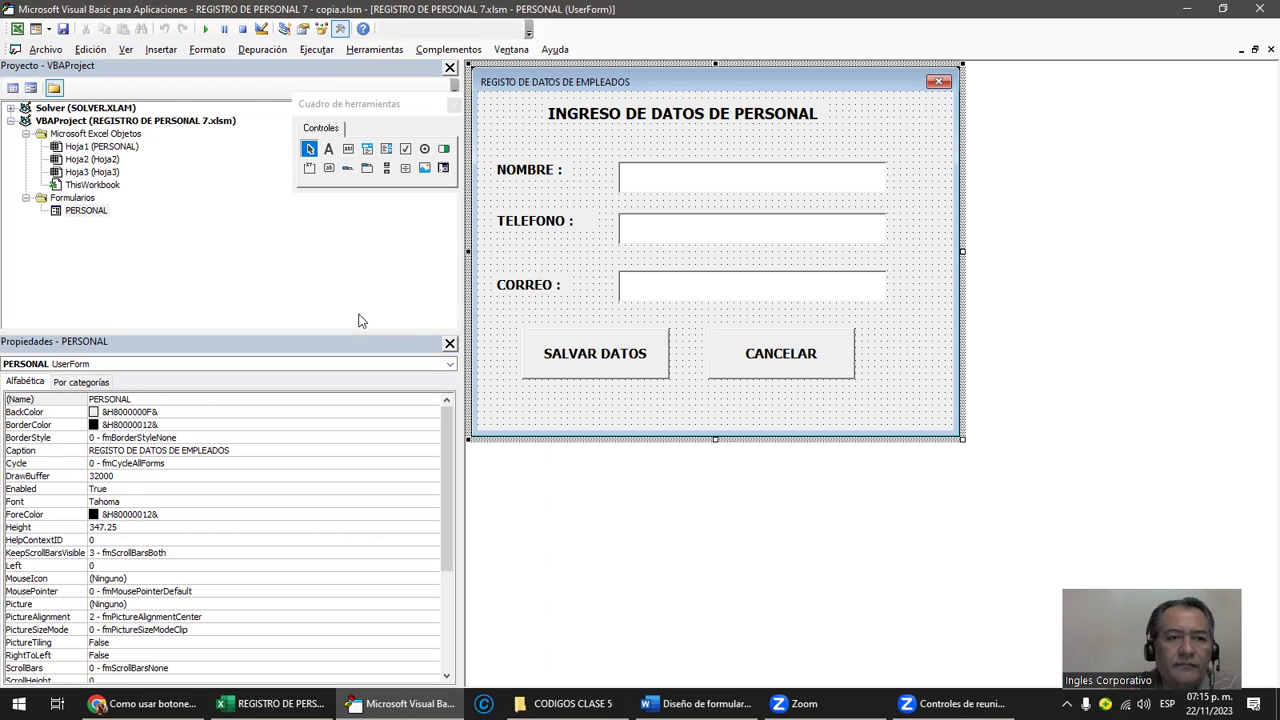
# Step: Close the VBA editor and select the ACTIVAR button and CommandButton1 on the sheet
pyautogui.click(1259, 11)
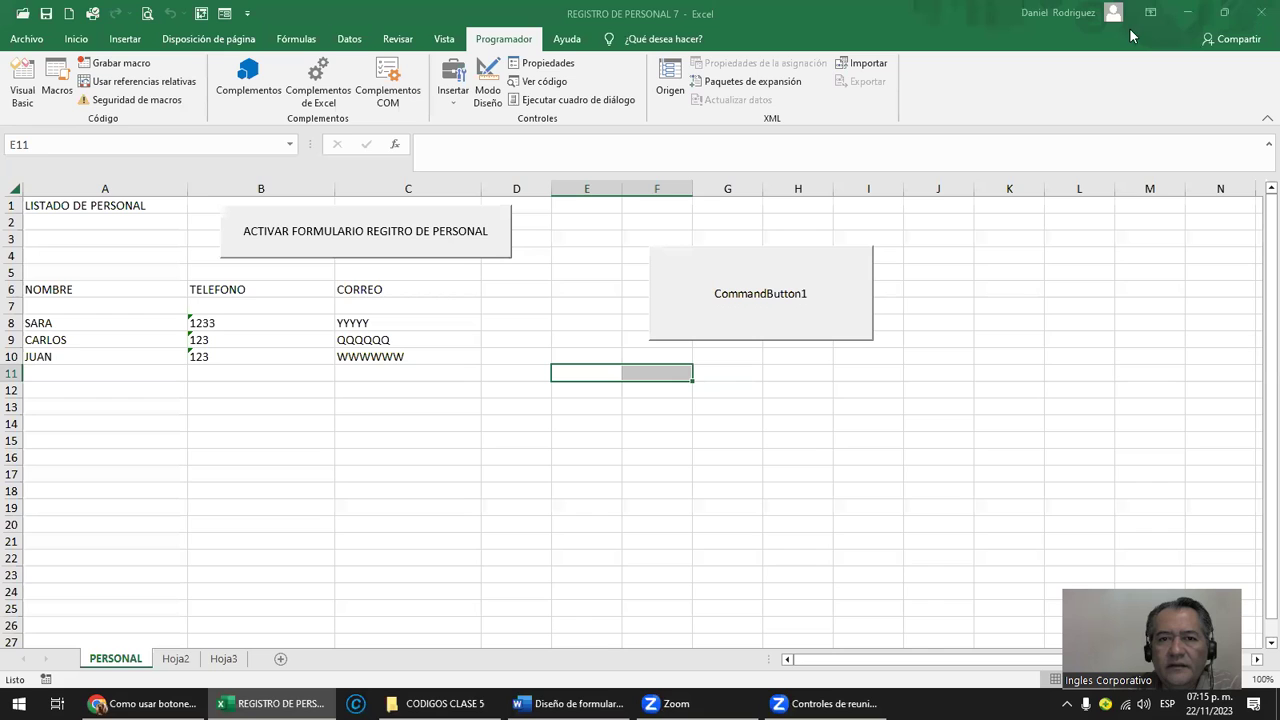
pyautogui.keyDown('ctrl'); pyautogui.click(450, 235); pyautogui.keyUp('ctrl')
pyautogui.click(737, 278)
pyautogui.keyDown('ctrl'); pyautogui.click(471, 251); pyautogui.keyUp('ctrl')
pyautogui.click(705, 270)
pyautogui.keyDown('ctrl'); pyautogui.click(450, 235); pyautogui.keyUp('ctrl')
pyautogui.click(677, 271)
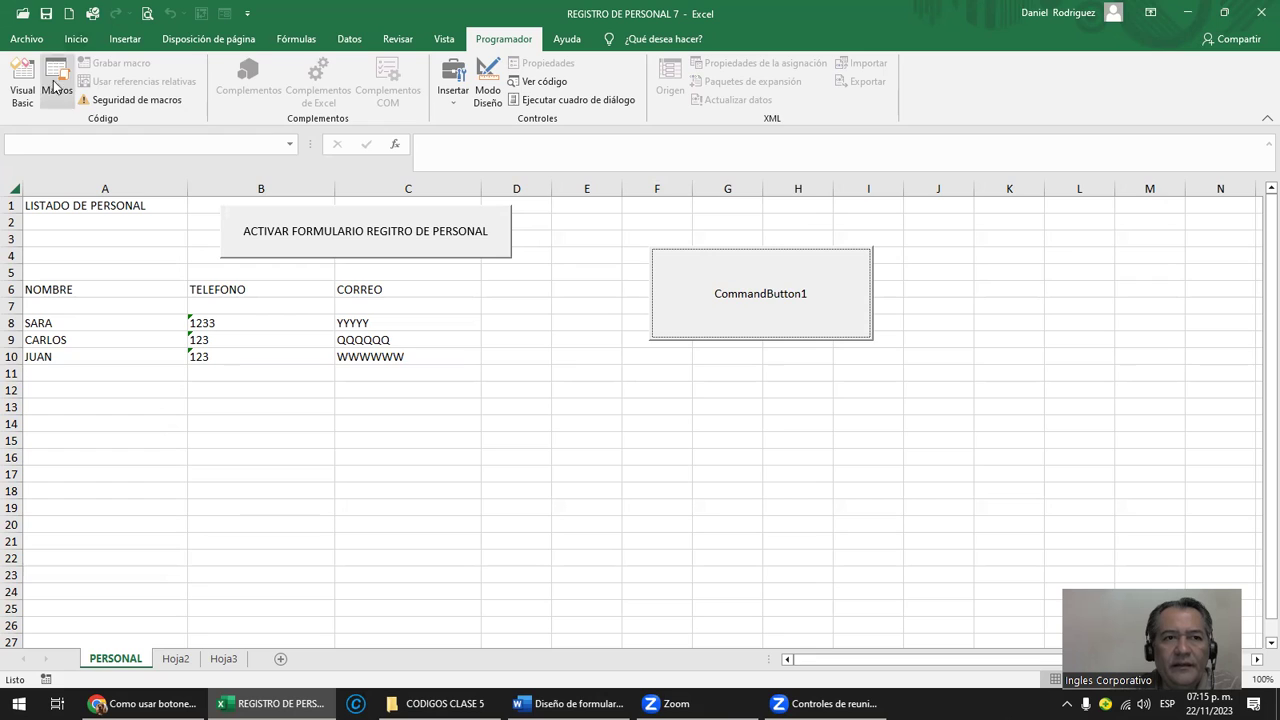
# Step: Check Hoja1's CommandButton1_Click code and the PERSONAL form, then bring up the Word guide
pyautogui.click(22, 82)
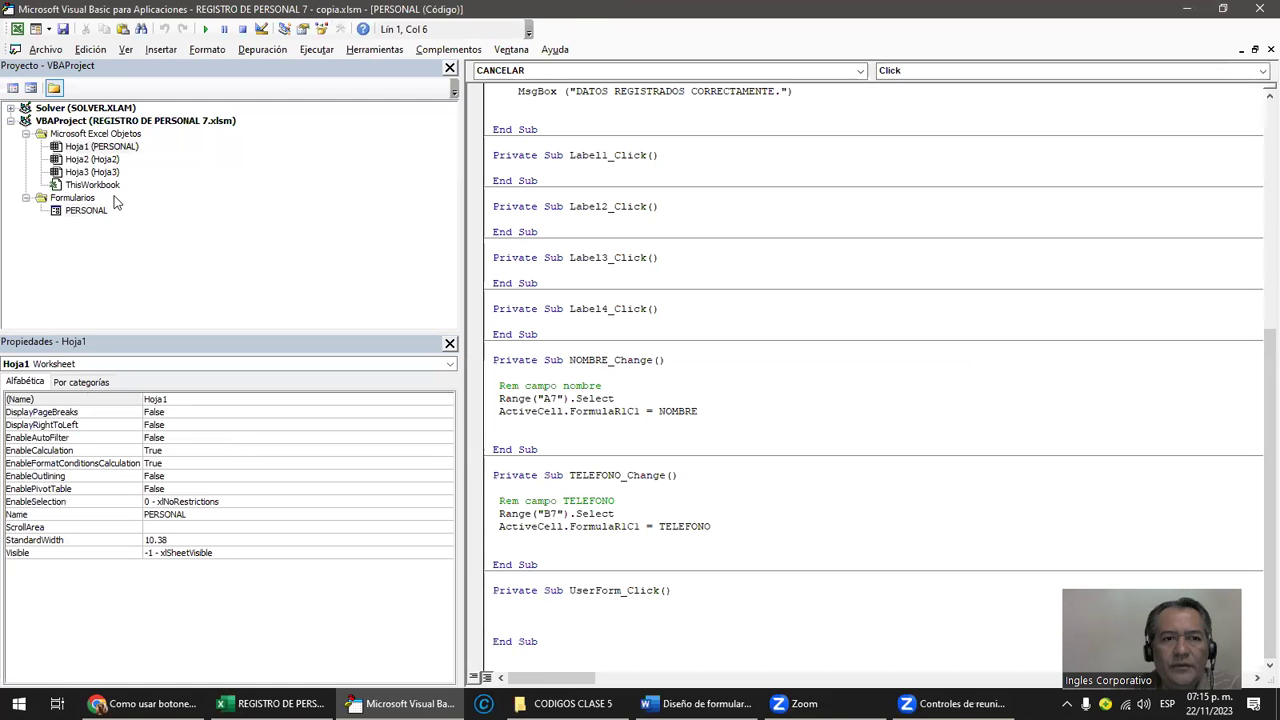
pyautogui.click(107, 148)
pyautogui.doubleClick(107, 148)
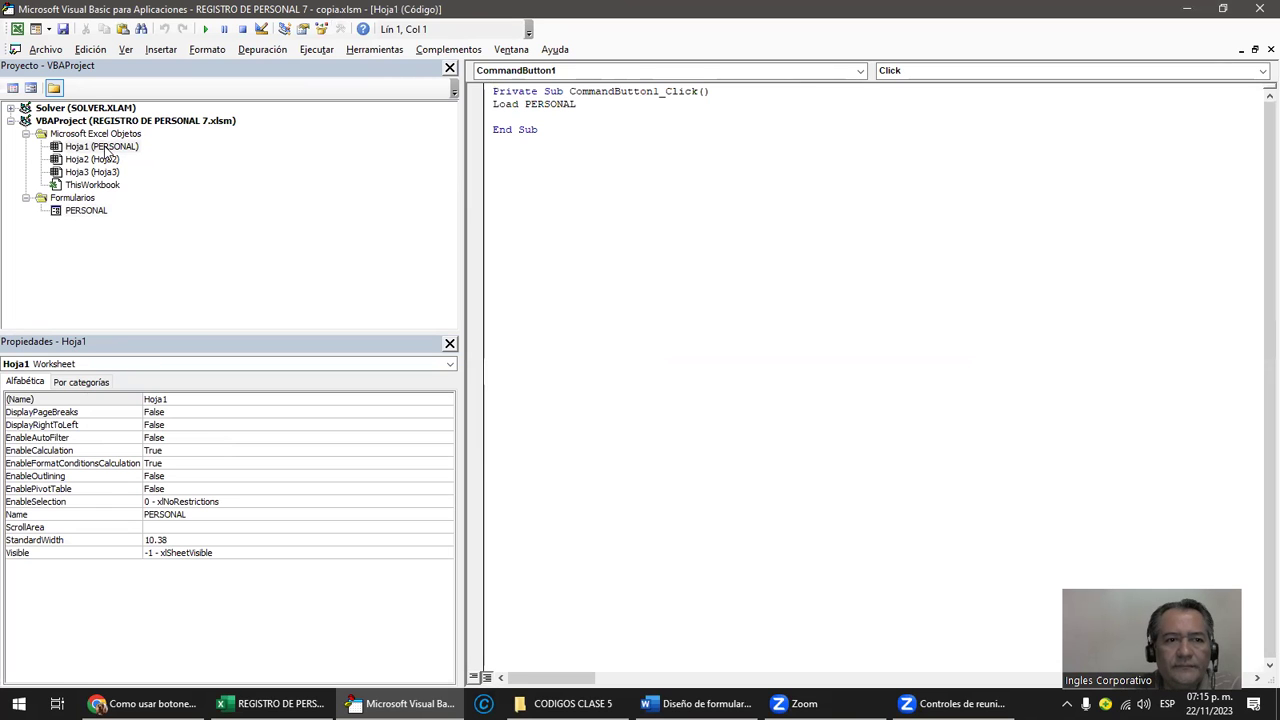
pyautogui.click(73, 210)
pyautogui.doubleClick(73, 210)
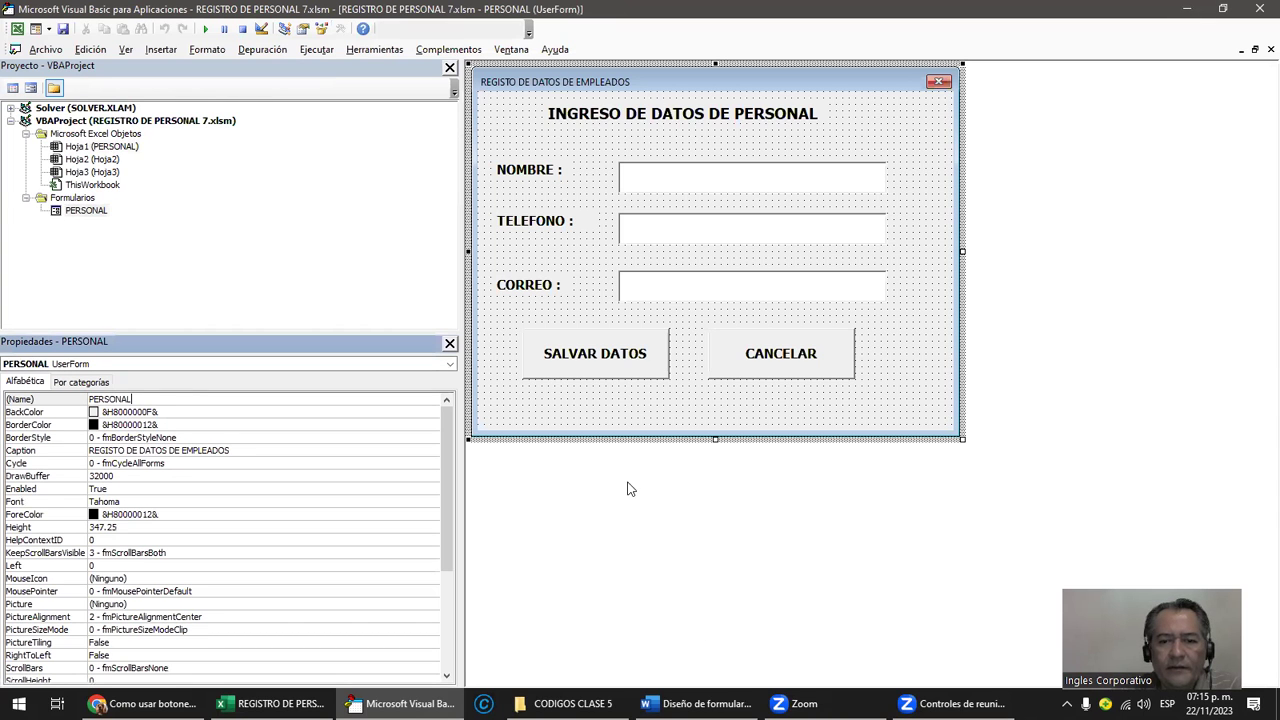
pyautogui.click(697, 703)
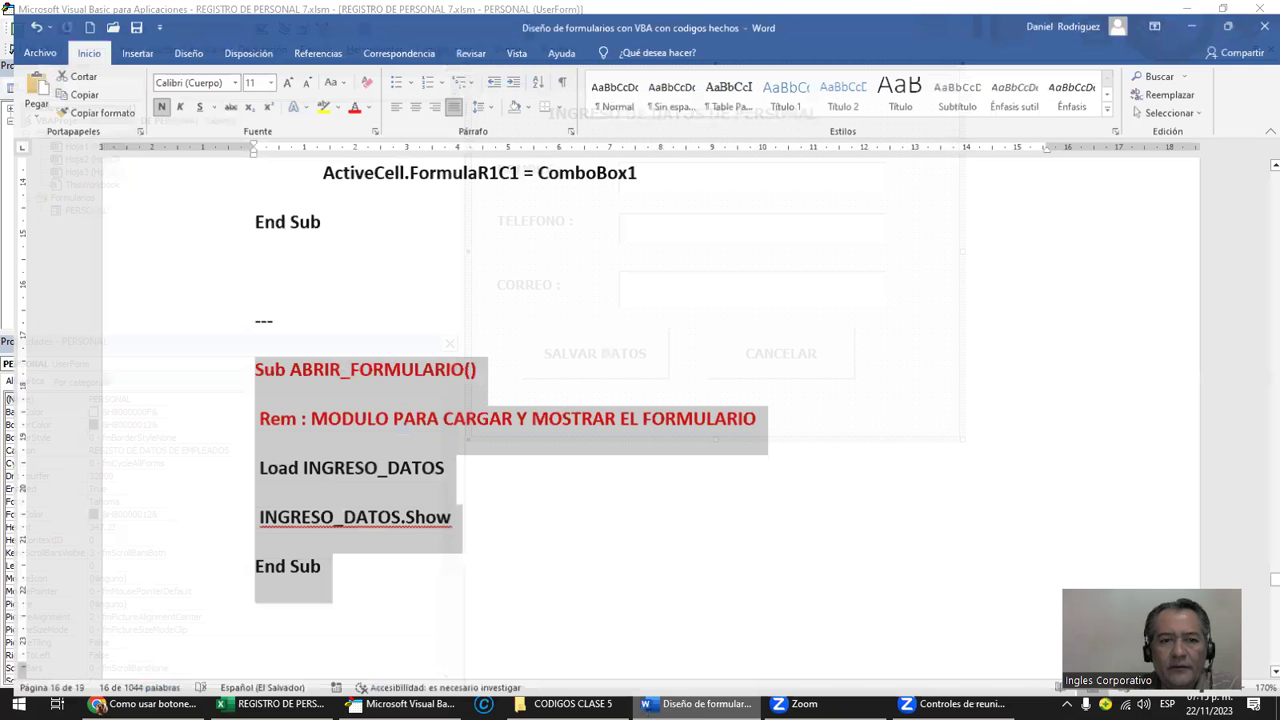
# Step: Rename the Word macro from ABRIR_FORMULARIO to ABRIR_FORMULARIOPERSONAL
pyautogui.scroll(-1, 400, 295)
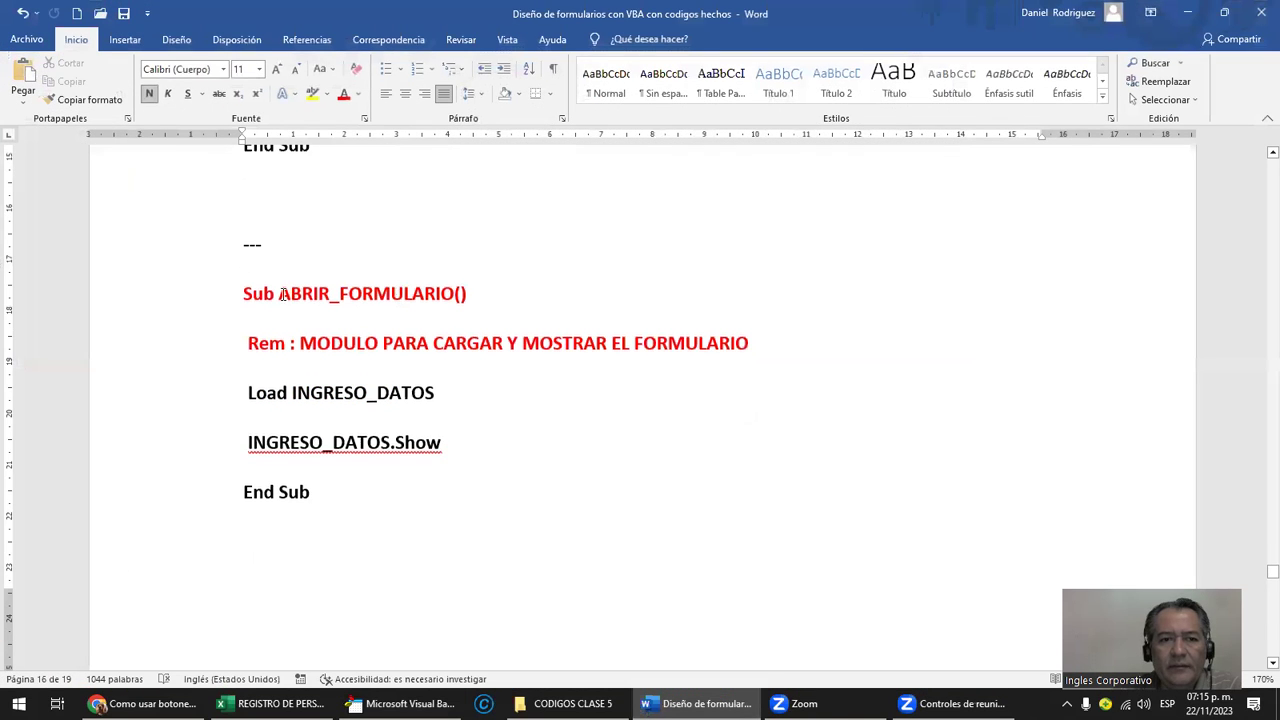
pyautogui.moveTo(279, 293); pyautogui.dragTo(469, 289)
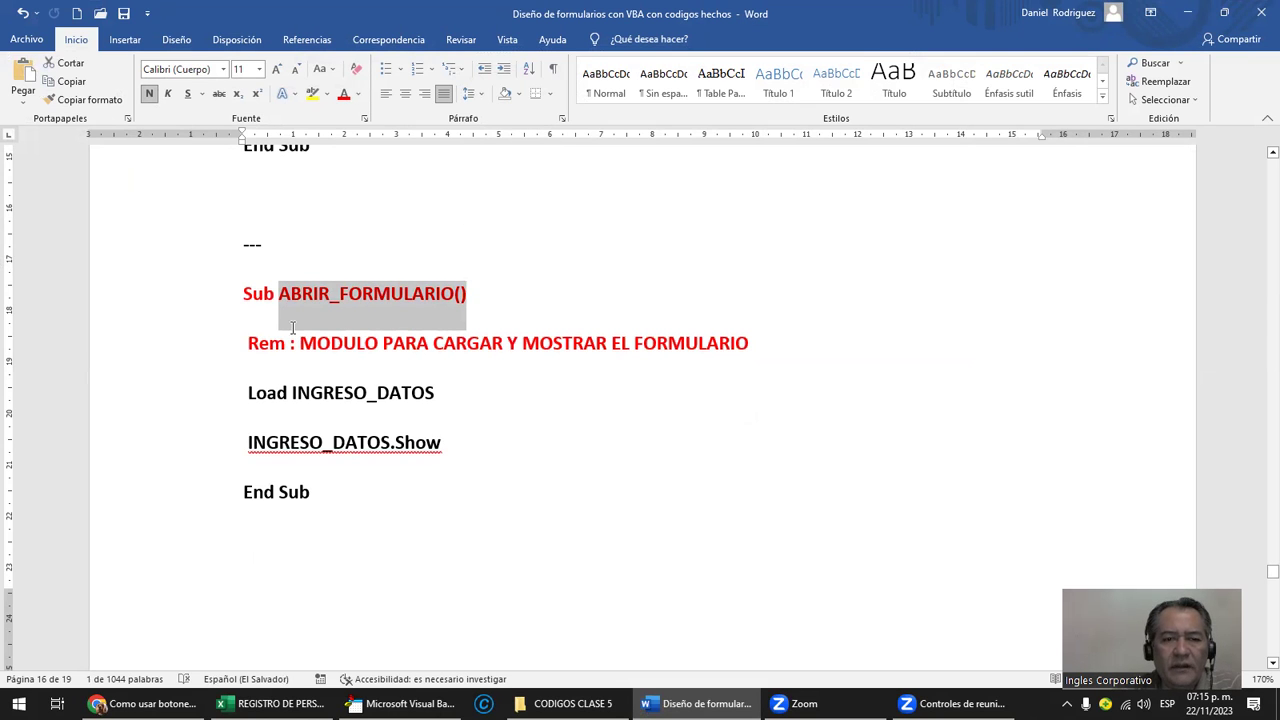
pyautogui.scroll(-1, 293, 328)
pyautogui.click(288, 233)
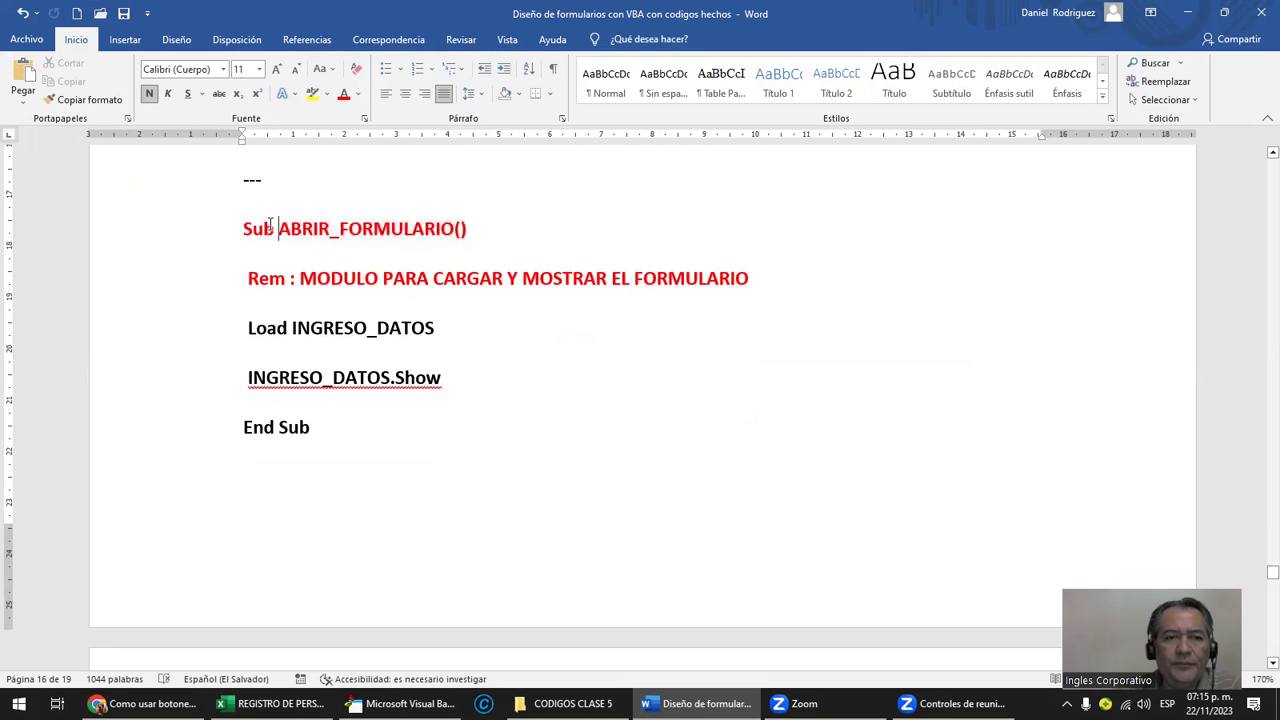
pyautogui.moveTo(280, 229); pyautogui.dragTo(242, 229)
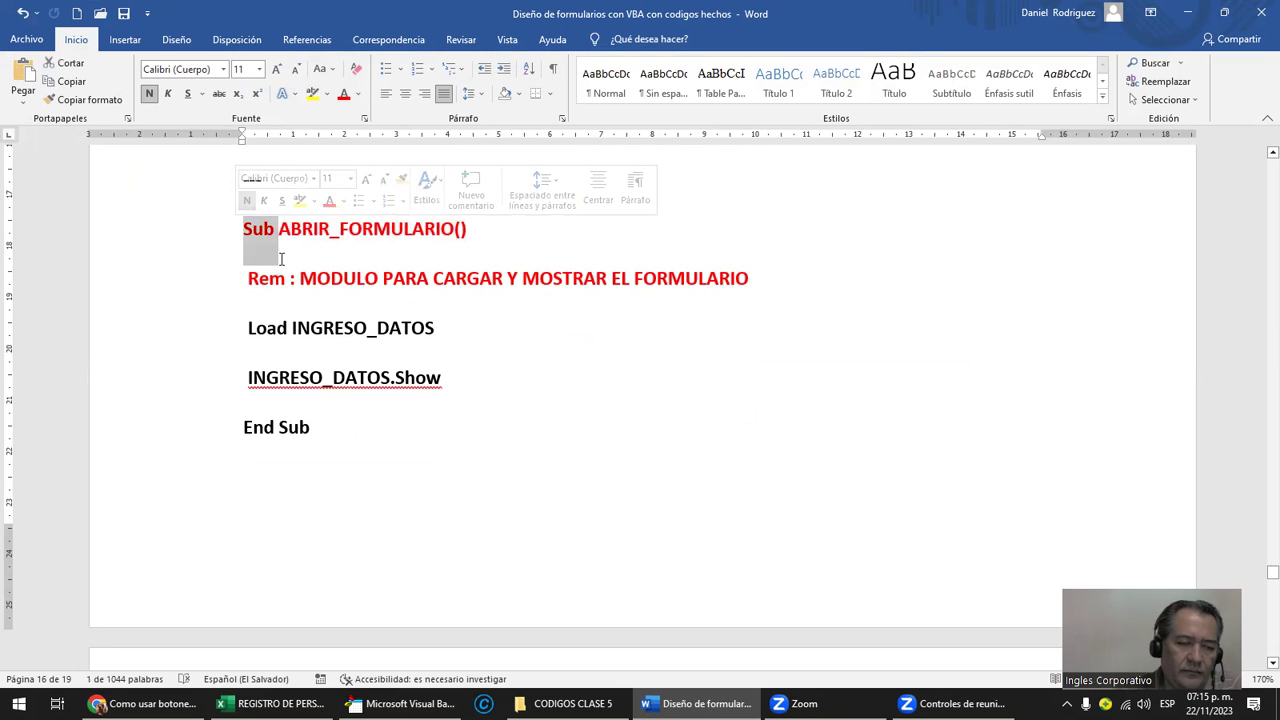
pyautogui.click(330, 229)
pyautogui.moveTo(281, 228); pyautogui.dragTo(490, 229)
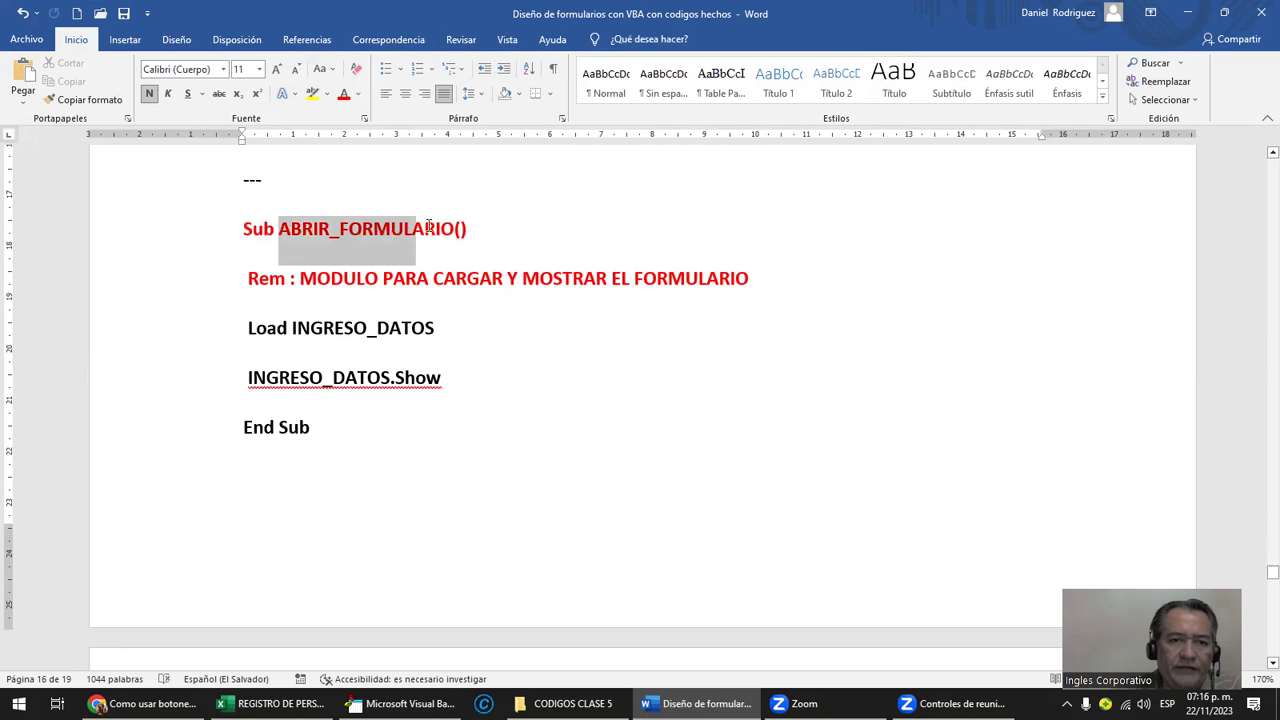
pyautogui.click(360, 230)
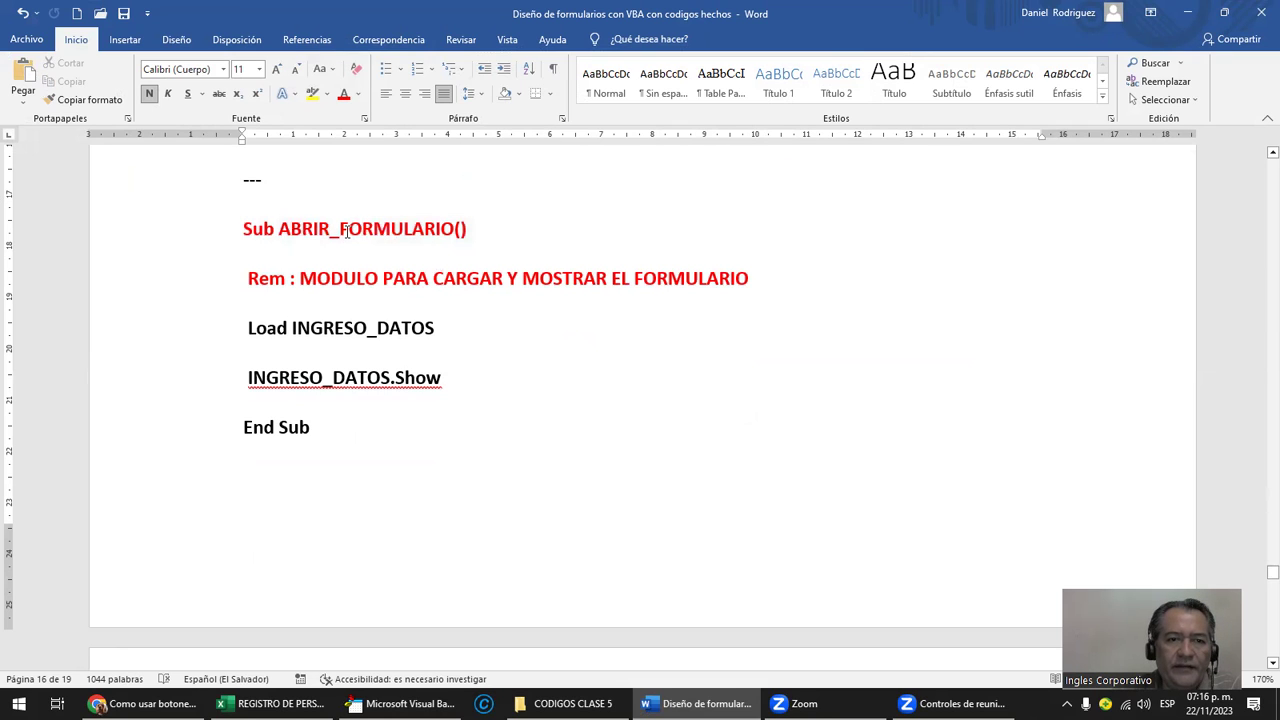
pyautogui.write('PERSONAL')
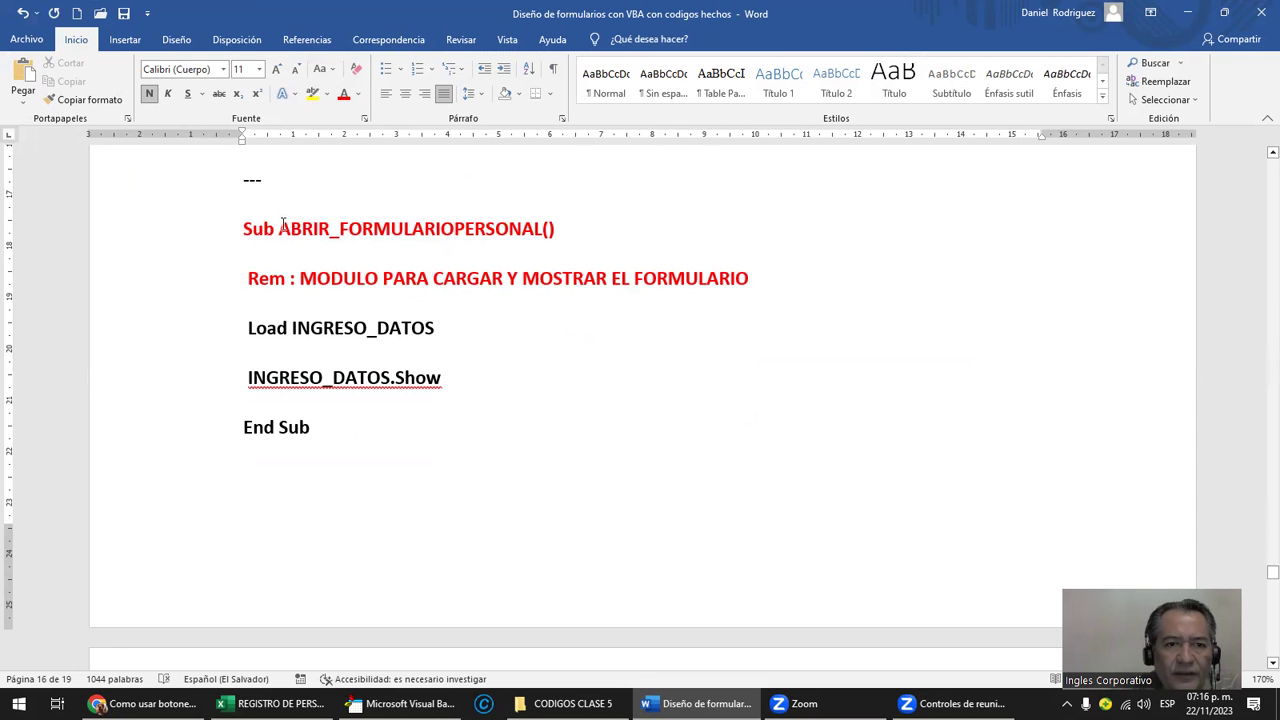
pyautogui.moveTo(280, 228); pyautogui.dragTo(568, 217)
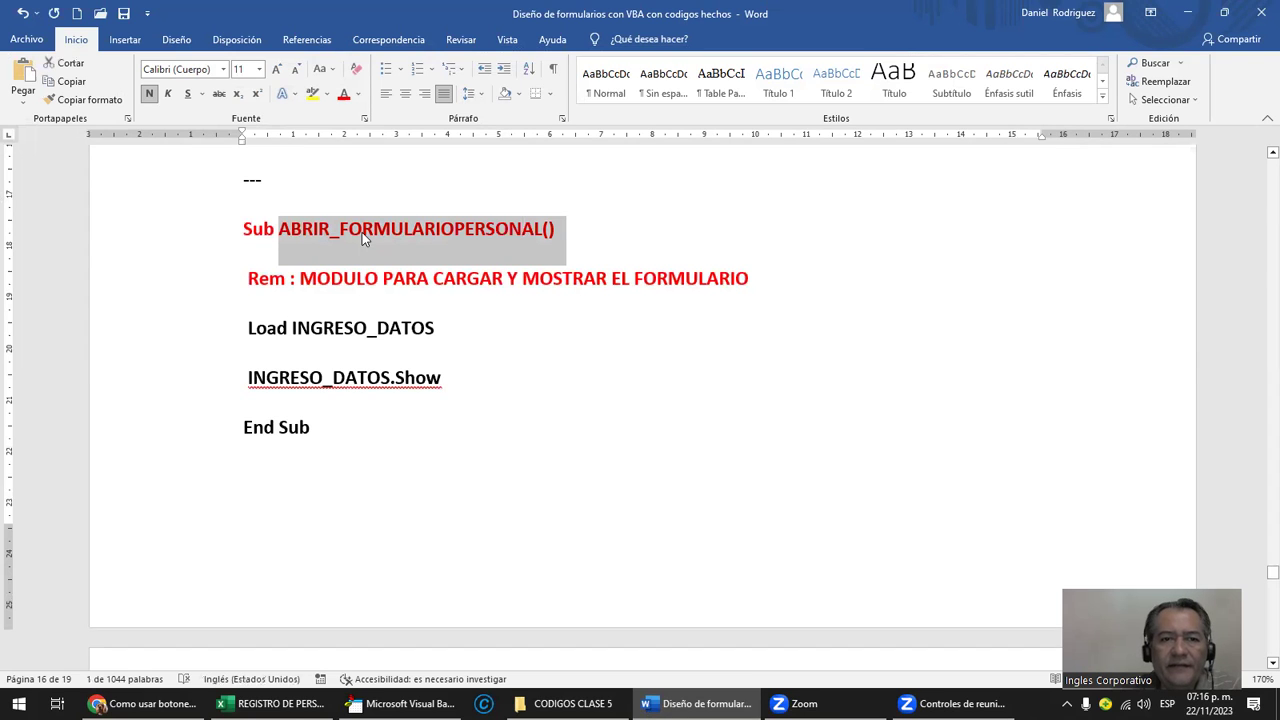
# Step: Append 'DE REGISTRO DE PERSONAL' to the Rem line, replace INGRESO_DATOS with PERSONAL, and copy the procedure
pyautogui.click(397, 284)
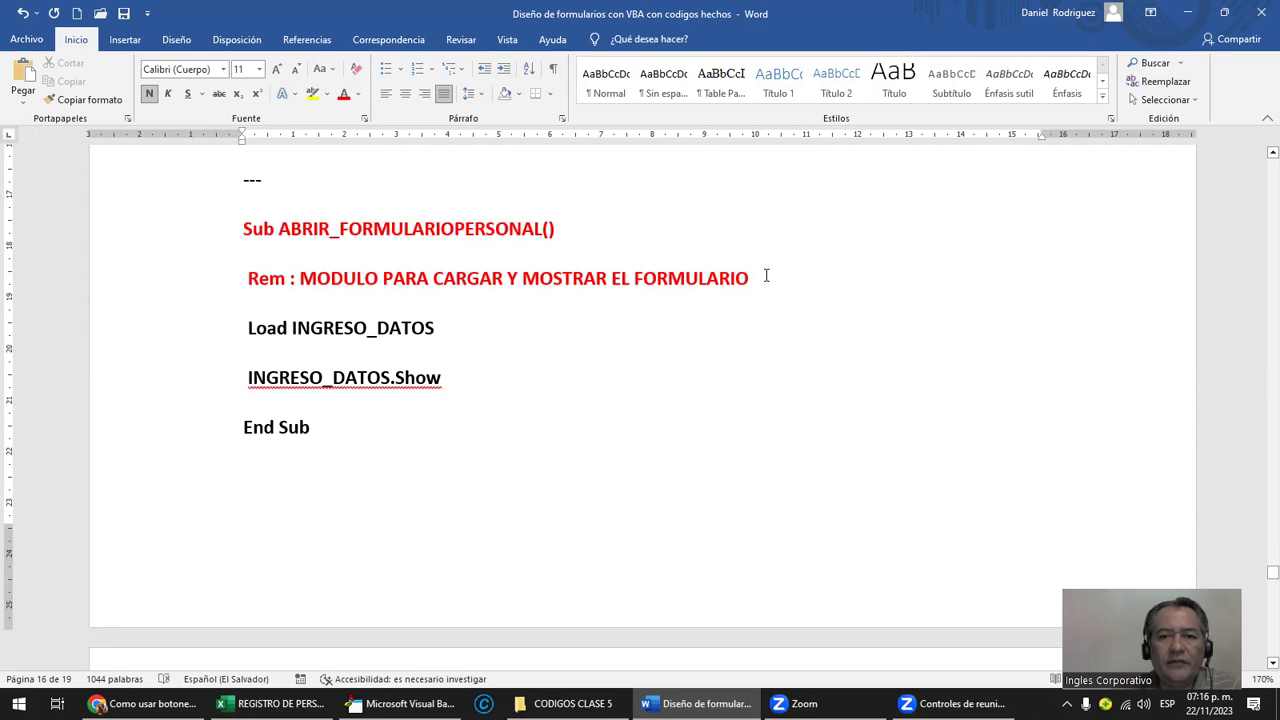
pyautogui.write('DE REGISTRO DE PERSONAL')
pyautogui.click(435, 328)
pyautogui.moveTo(292, 328); pyautogui.dragTo(447, 318)
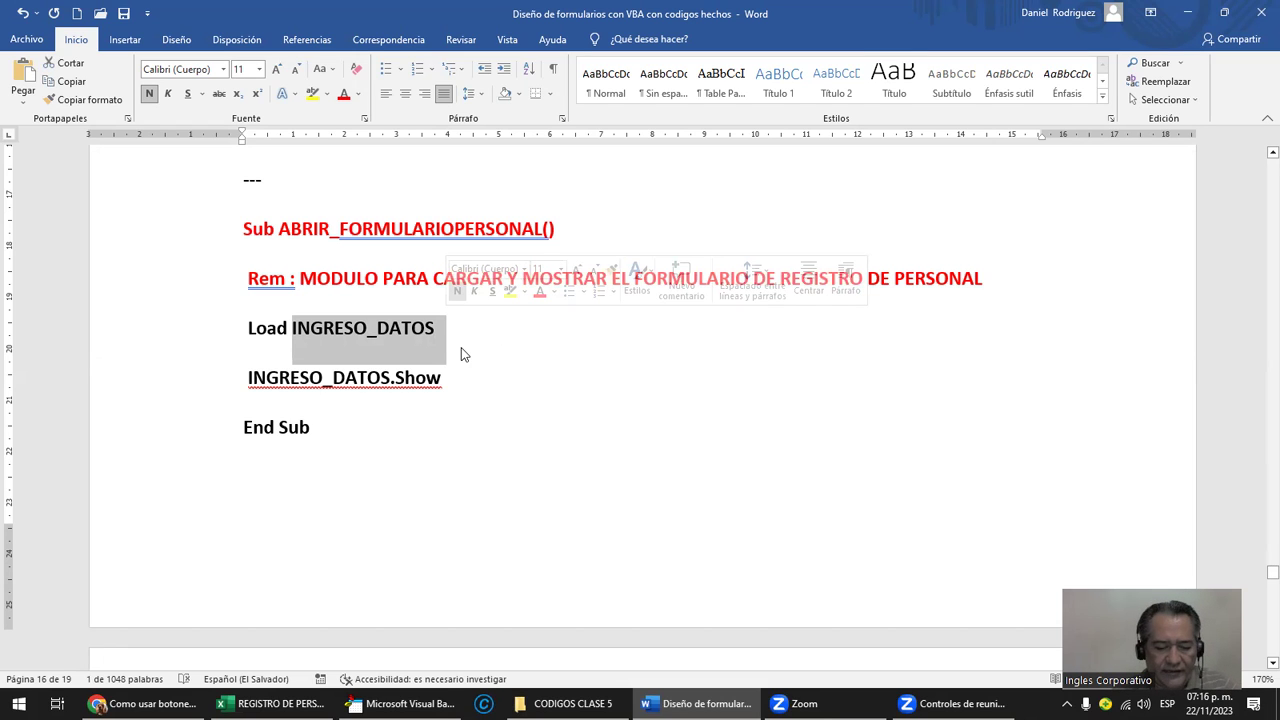
pyautogui.write('PERSONAL')
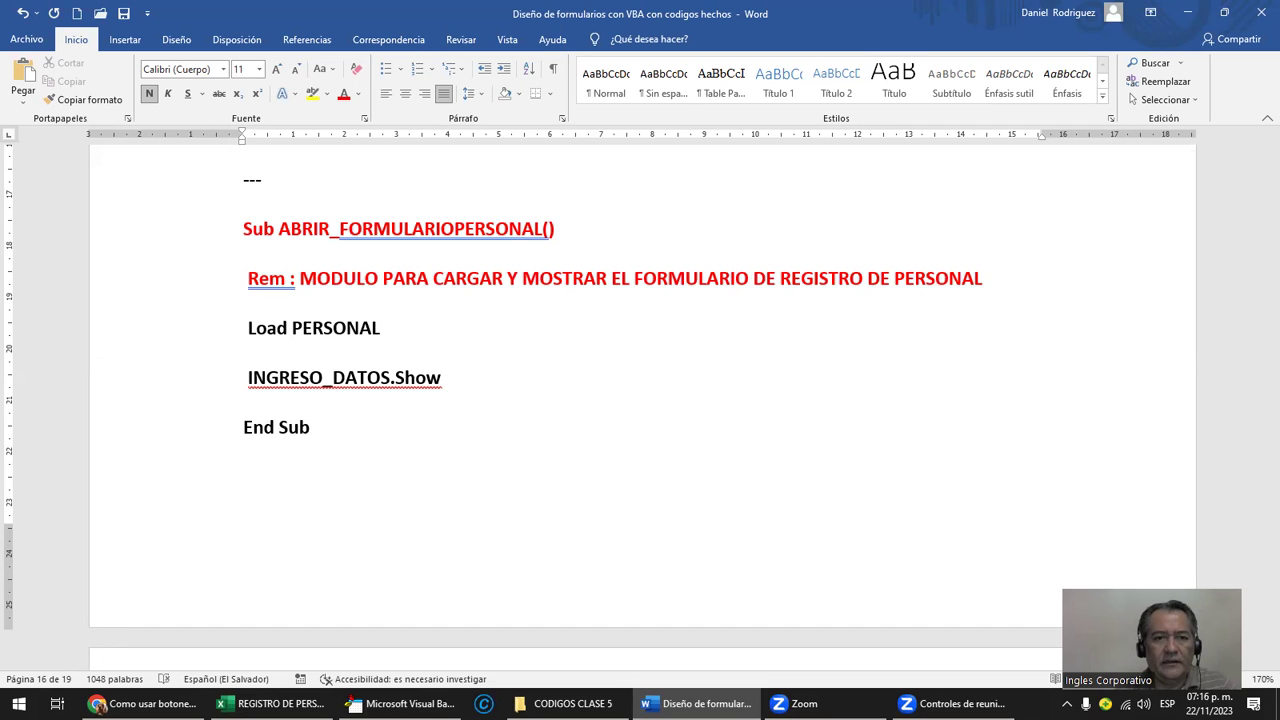
pyautogui.press('BackSpace')
pyautogui.press('BackSpace')
pyautogui.press('BackSpace')
pyautogui.press('BackSpace')
pyautogui.press('BackSpace')
pyautogui.press('BackSpace')
pyautogui.press('BackSpace')
pyautogui.press('BackSpace')
pyautogui.press('BackSpace')
pyautogui.press('BackSpace')
pyautogui.press('BackSpace')
pyautogui.press('BackSpace')
pyautogui.press('BackSpace')
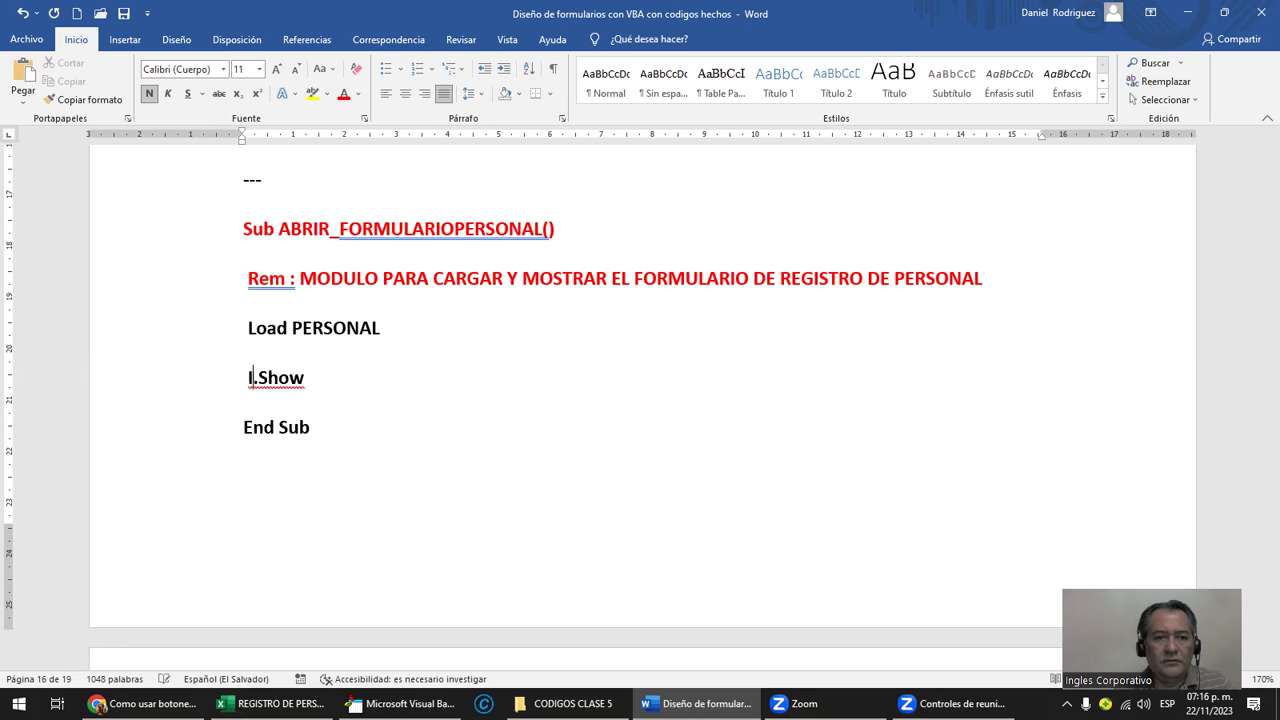
pyautogui.write('PERSONAL')
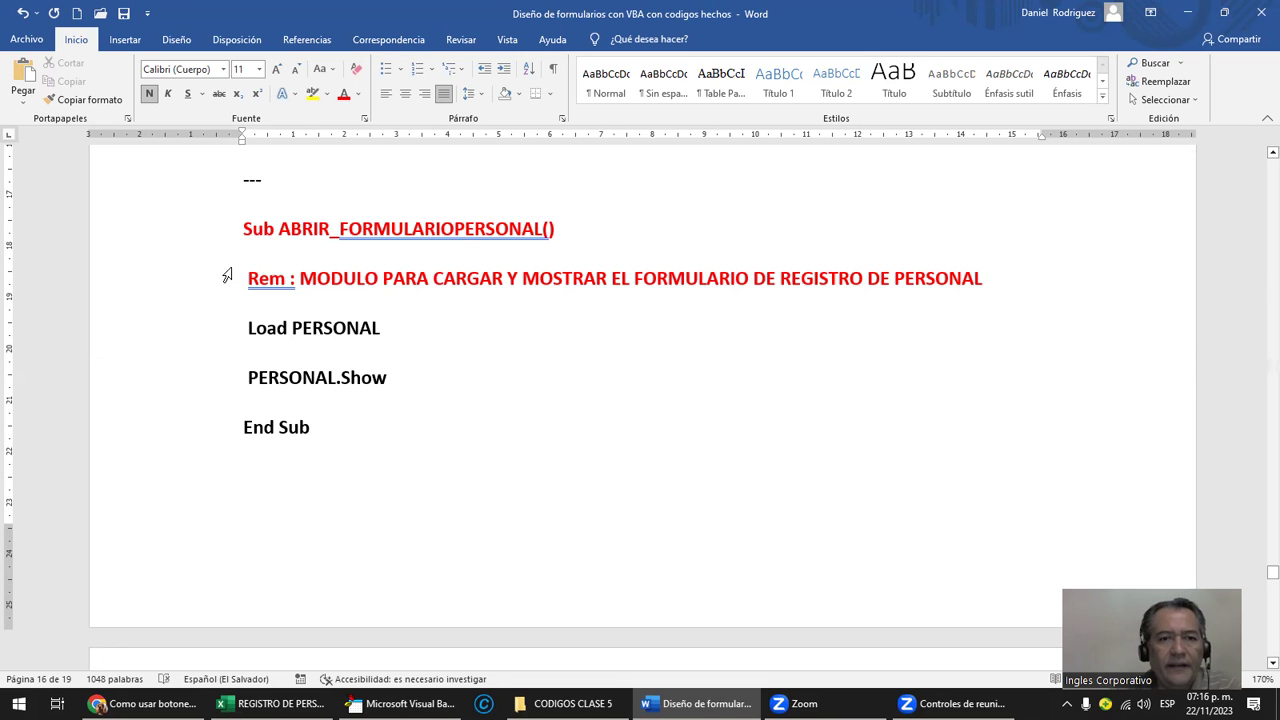
pyautogui.moveTo(242, 228)
pyautogui.mouseDown()
pyautogui.moveTo(363, 355)
pyautogui.moveTo(385, 441)
pyautogui.mouseUp()
pyautogui.hotkey('ctrl', 'c')
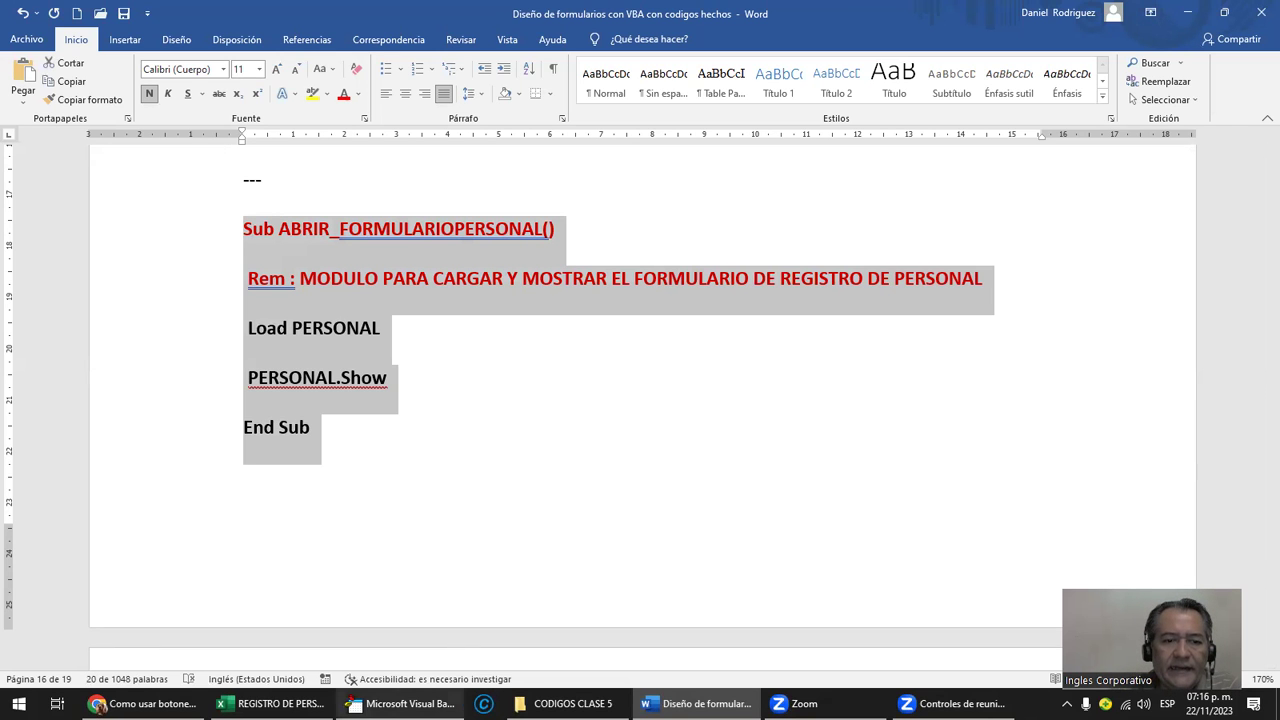
pyautogui.moveTo(270, 703)
pyautogui.click(248, 637)
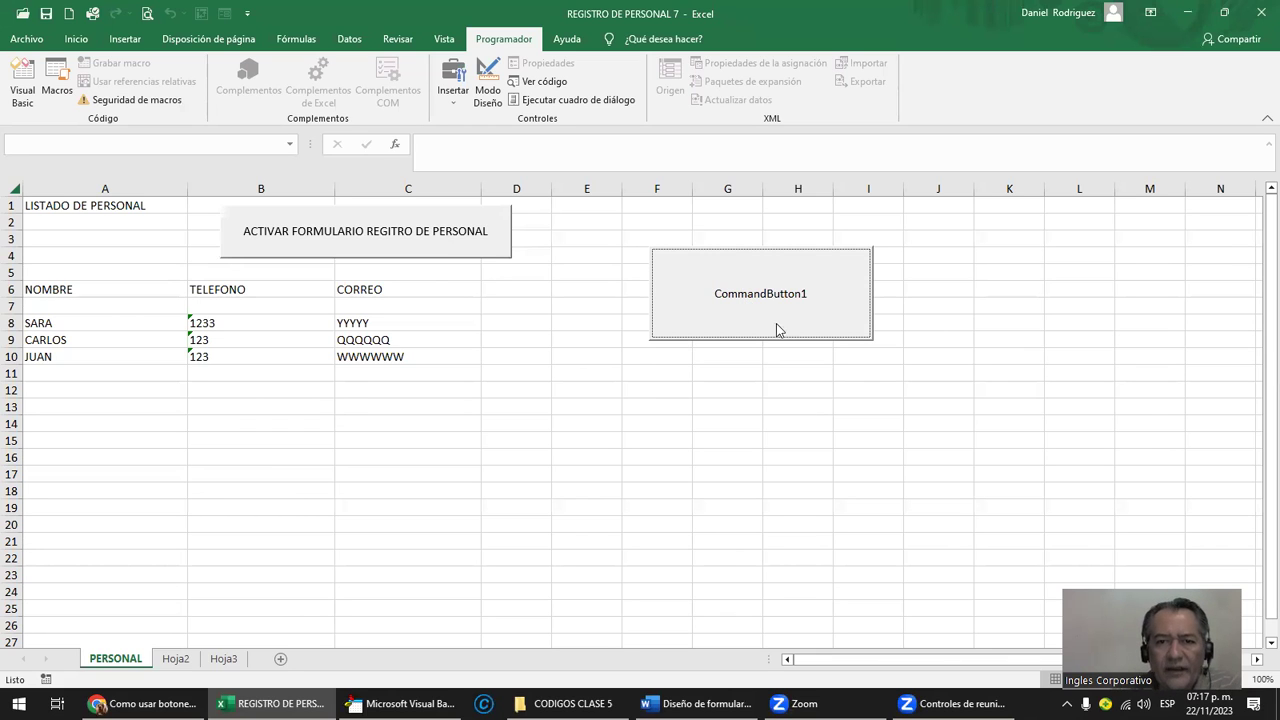
# Step: Deselect the sheet buttons and open the VBA editor on the PERSONAL sheet's CommandButton1_Click code
pyautogui.click(714, 291)
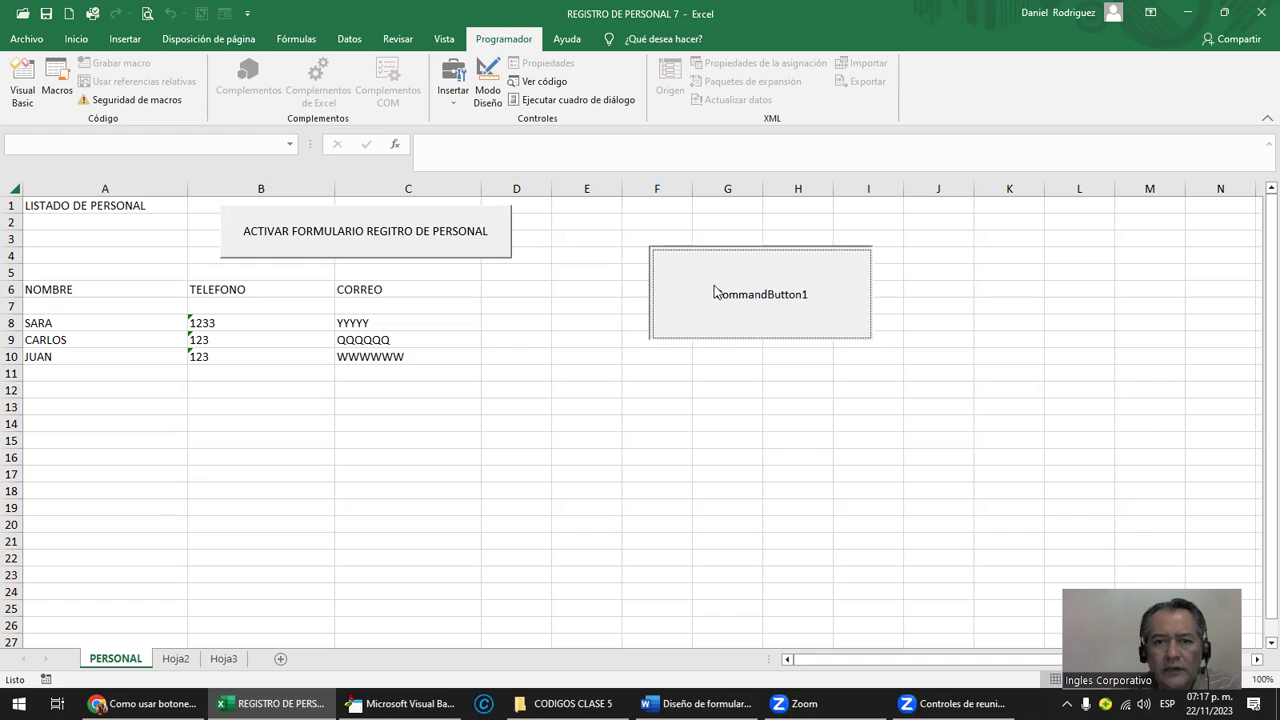
pyautogui.keyDown('ctrl'); pyautogui.click(349, 222); pyautogui.keyUp('ctrl')
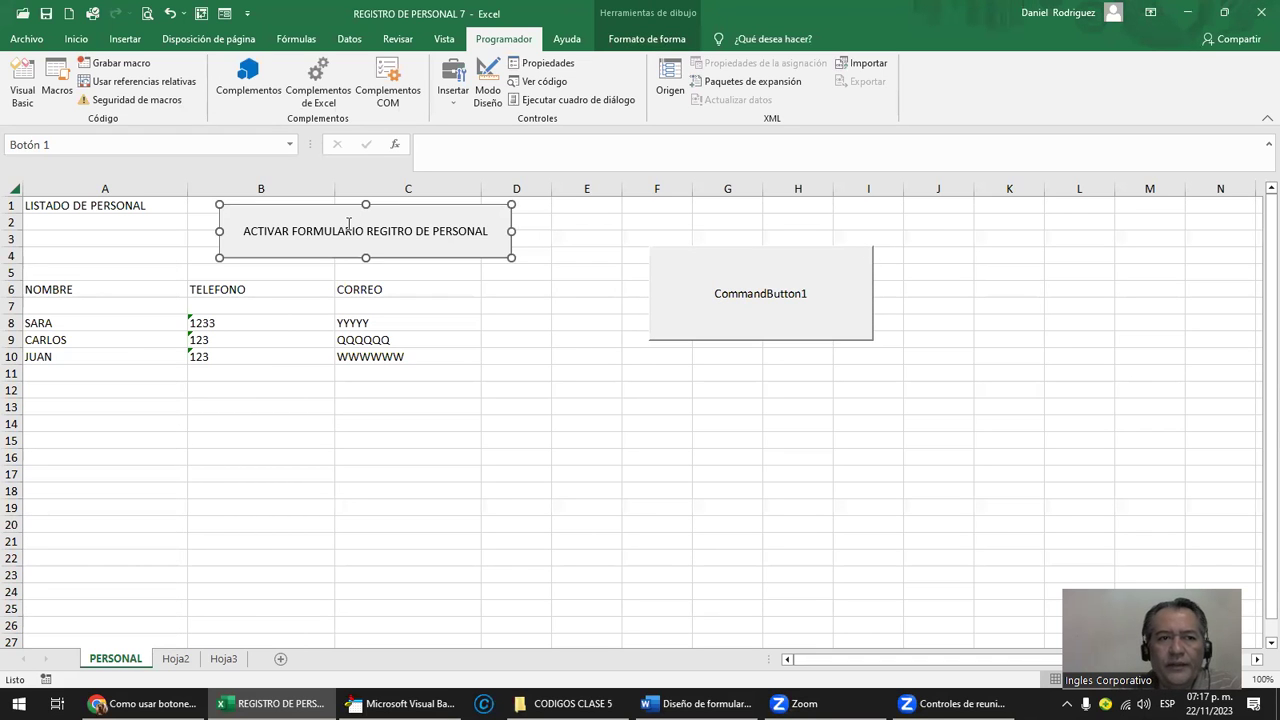
pyautogui.moveTo(462, 294); pyautogui.dragTo(474, 304)
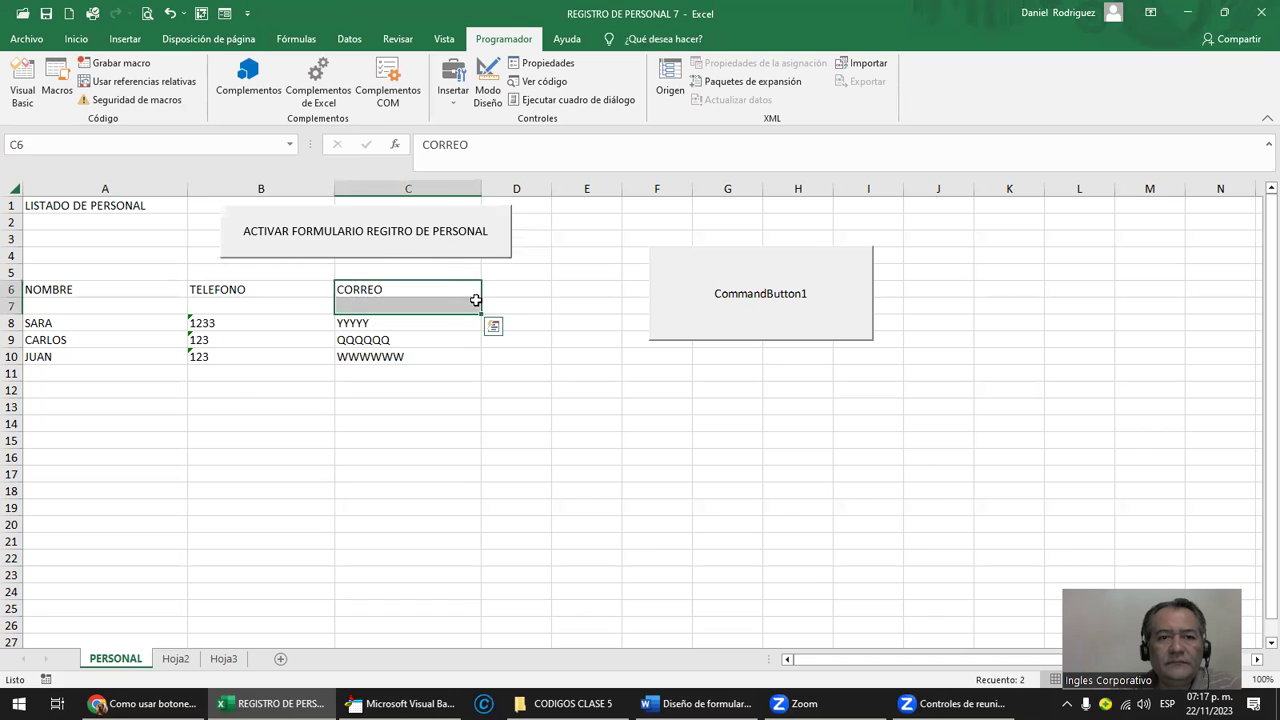
pyautogui.click(535, 302)
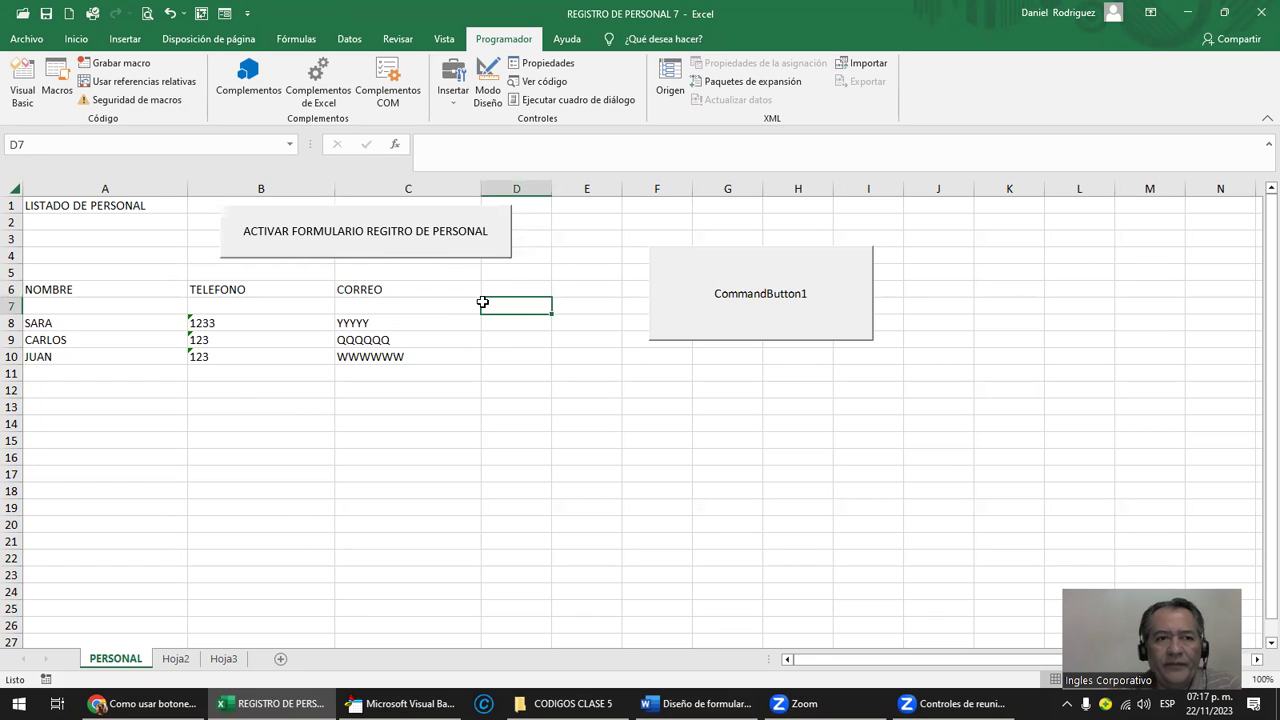
pyautogui.click(24, 88)
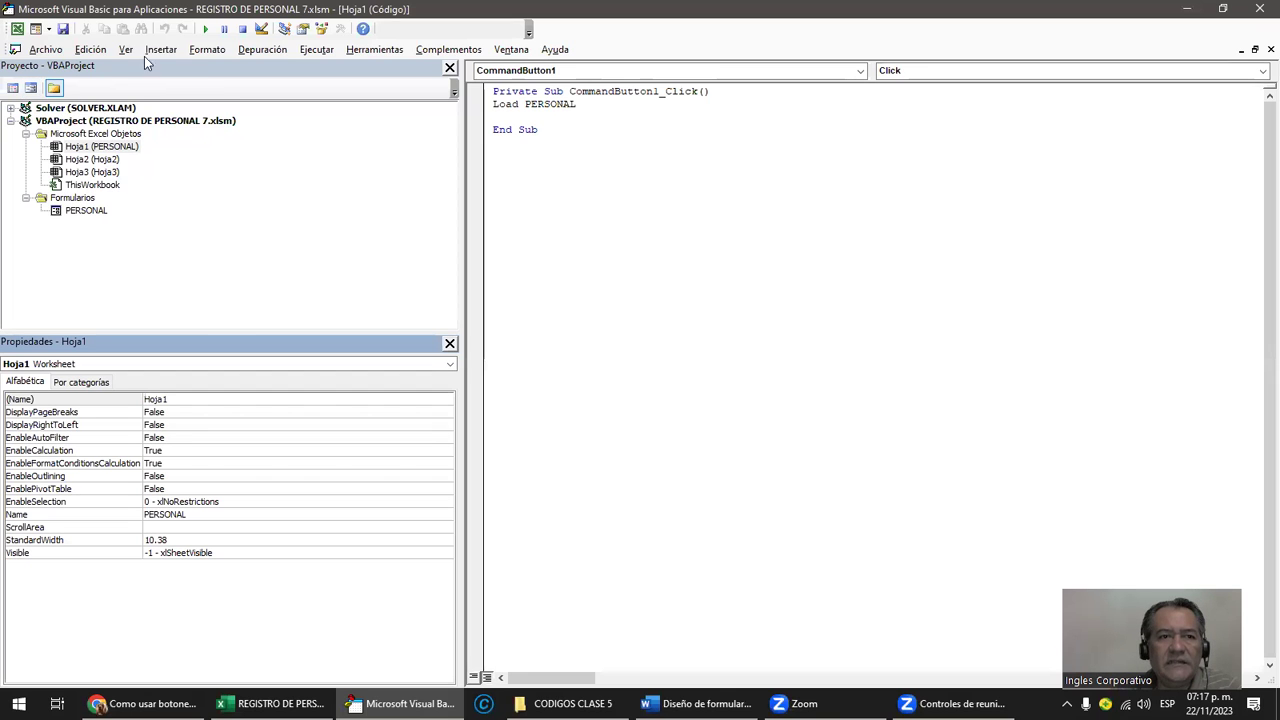
pyautogui.click(157, 52)
# Step: Insert Módulo1 and paste the ABRIR_FORMULARIOPERSONAL procedure into it
pyautogui.click(184, 104)
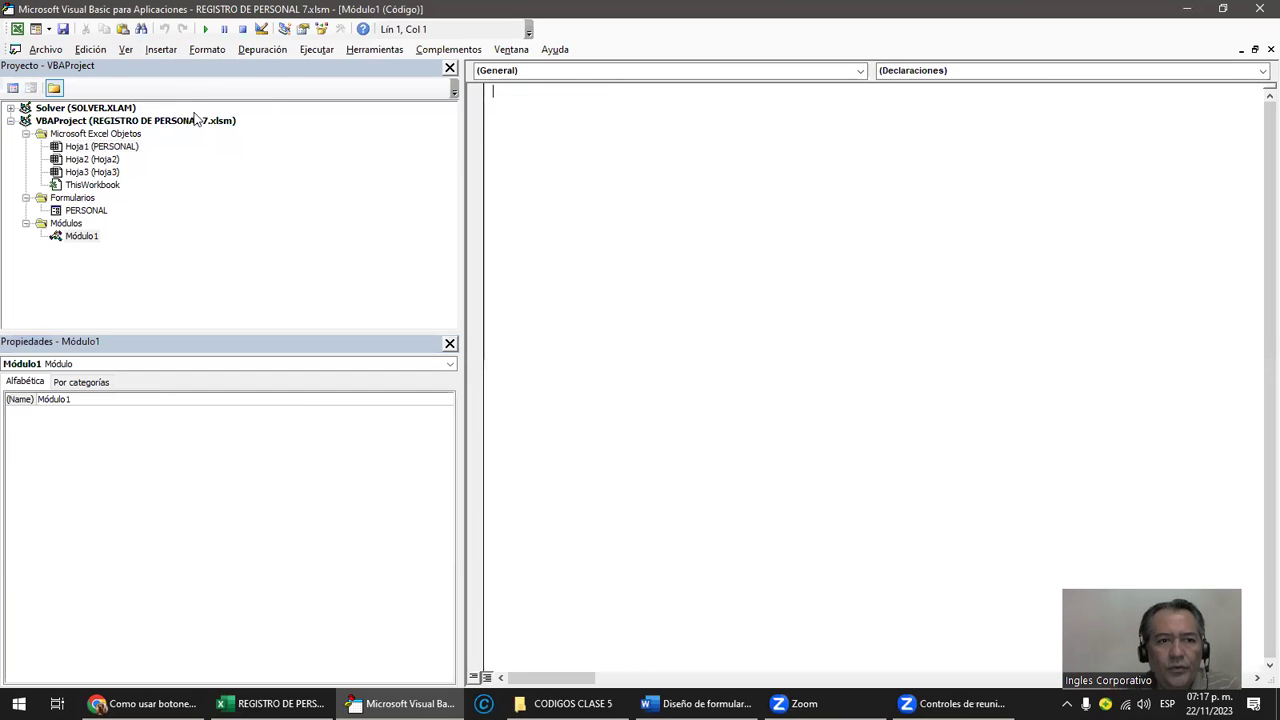
pyautogui.click(82, 236)
pyautogui.click(513, 166)
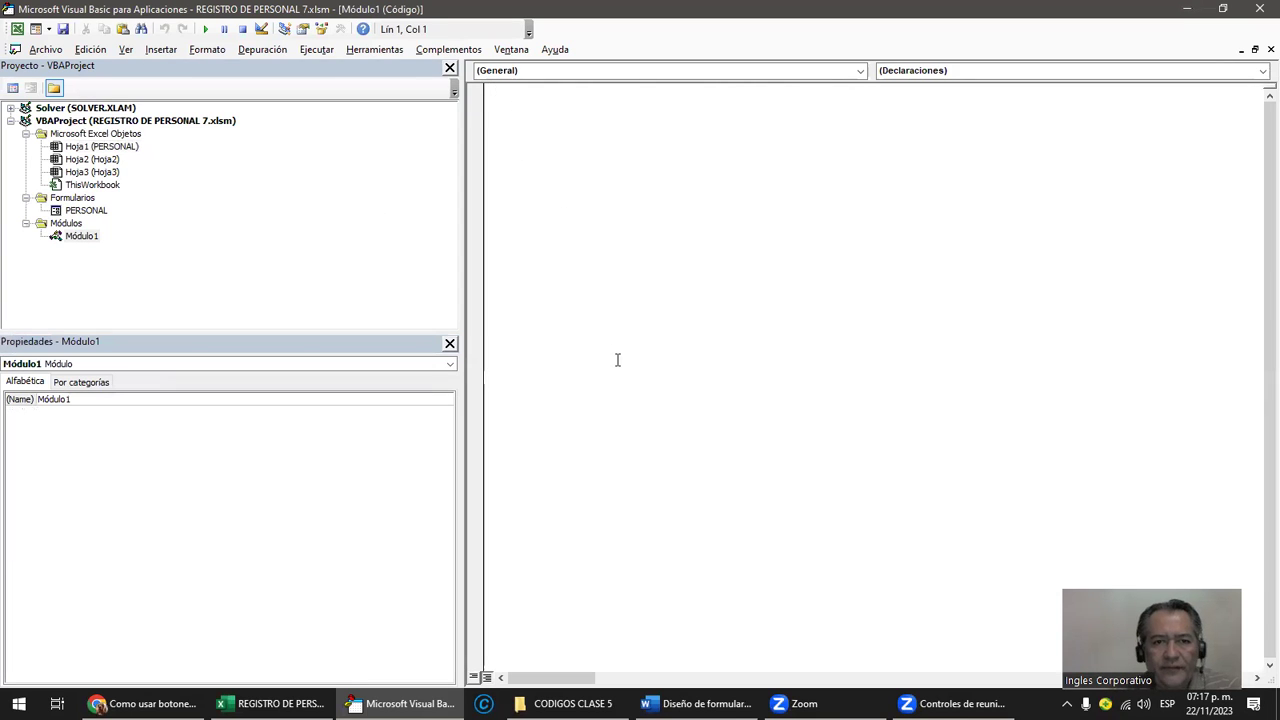
pyautogui.hotkey('ctrl', 'v')
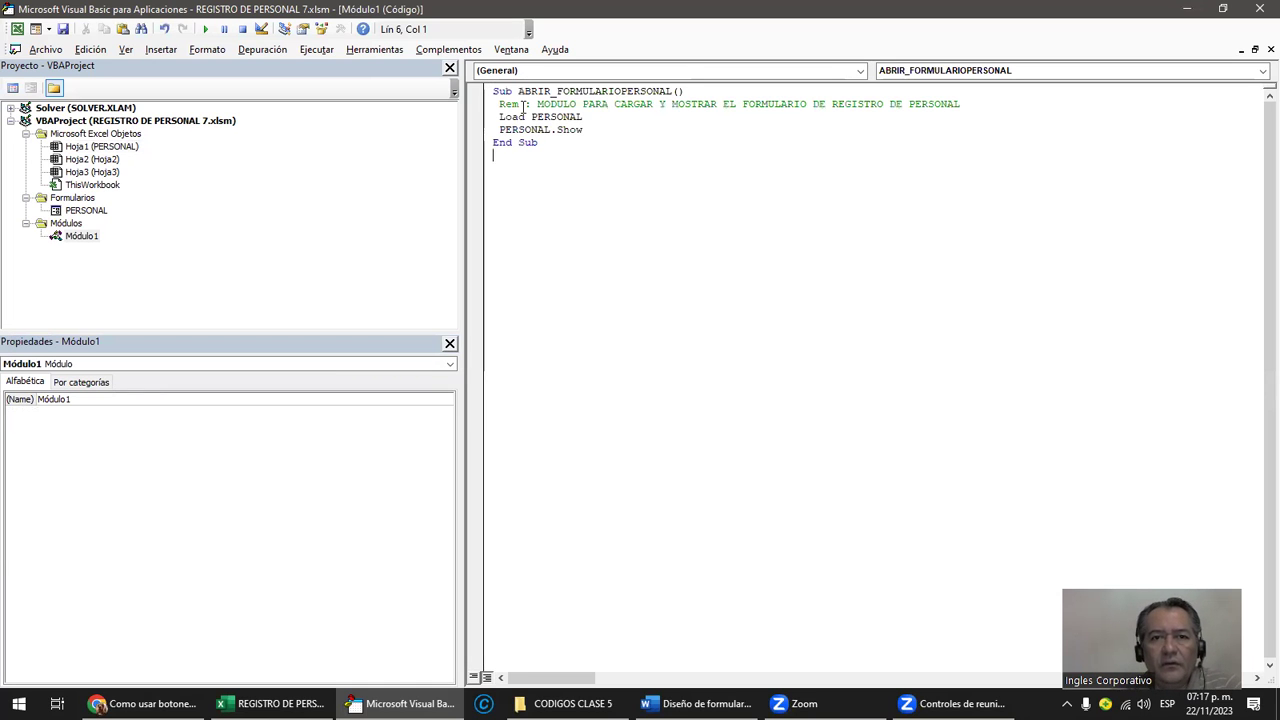
# Step: Review the pasted procedure's name and its Load PERSONAL line in Módulo1
pyautogui.moveTo(518, 91); pyautogui.dragTo(686, 88)
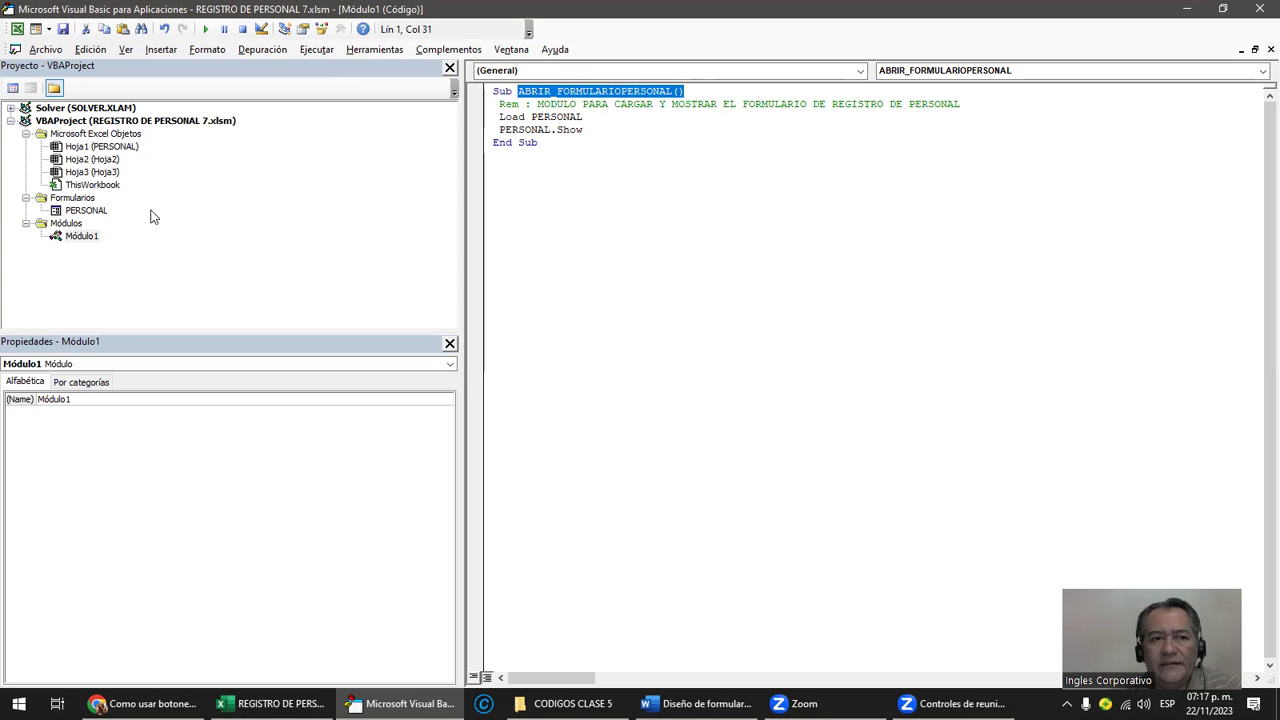
pyautogui.click(656, 134)
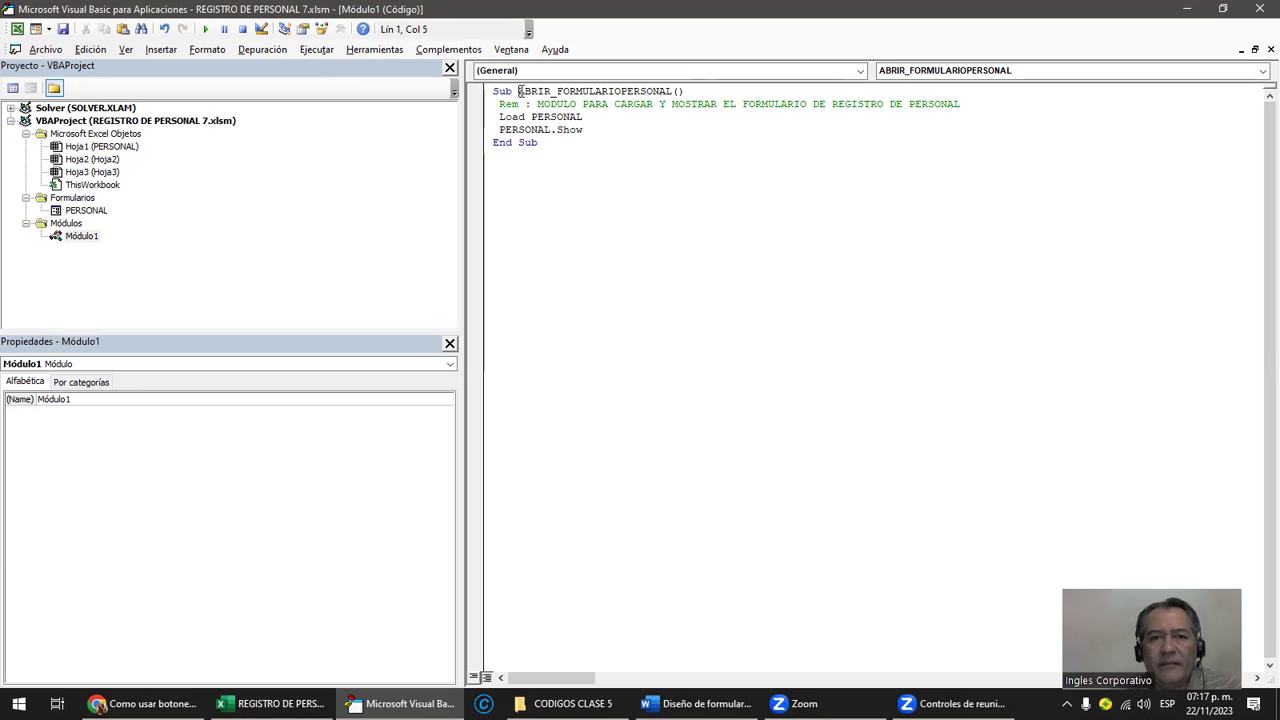
pyautogui.moveTo(518, 91); pyautogui.dragTo(689, 90)
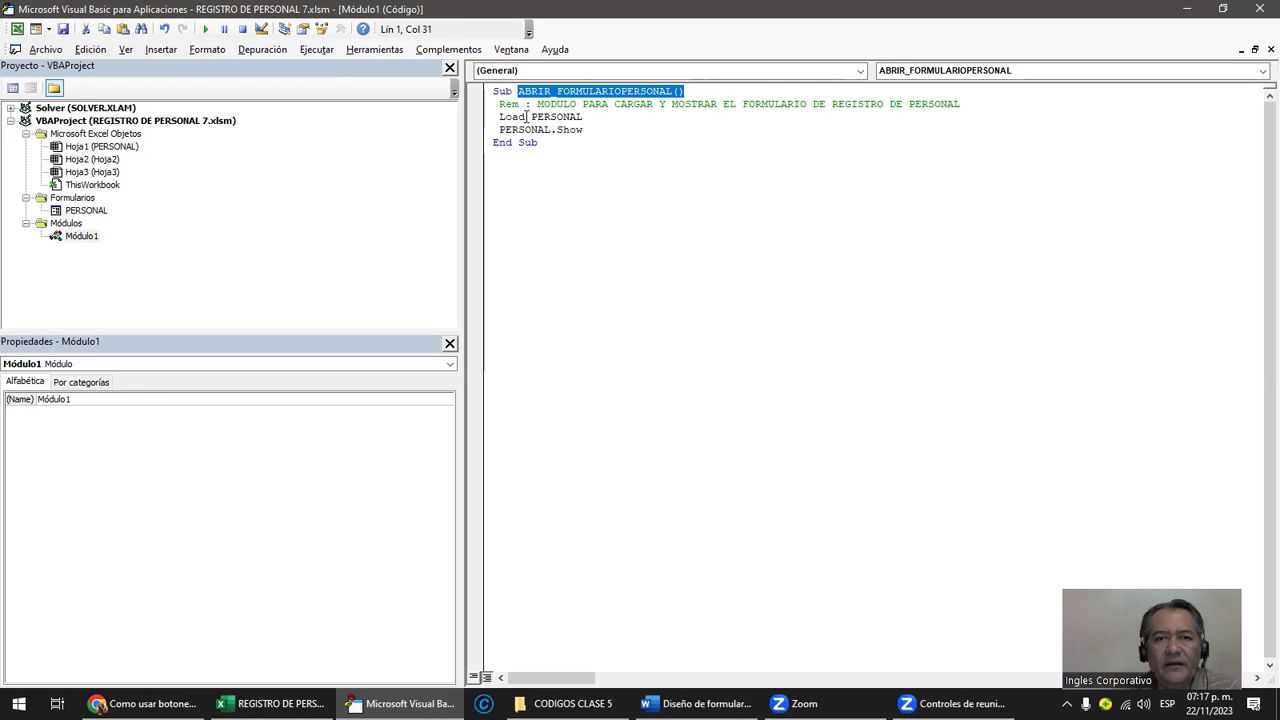
pyautogui.moveTo(529, 117); pyautogui.dragTo(585, 117)
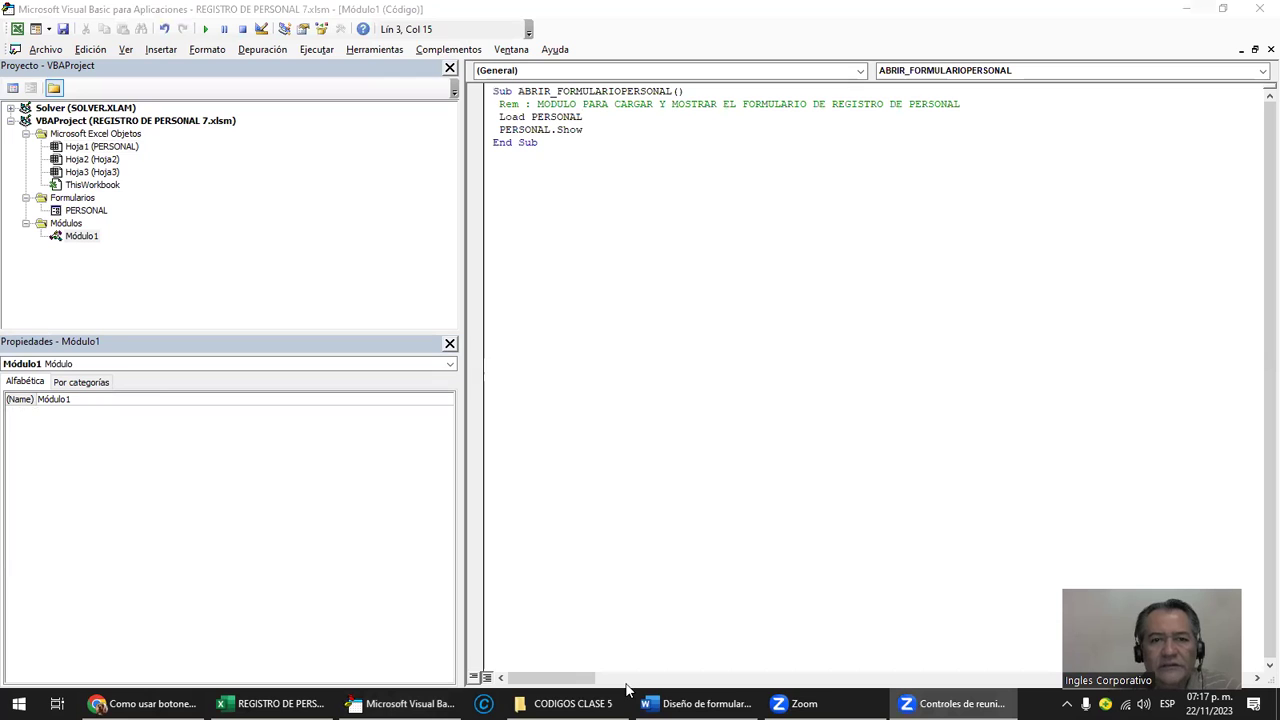
pyautogui.click(550, 134)
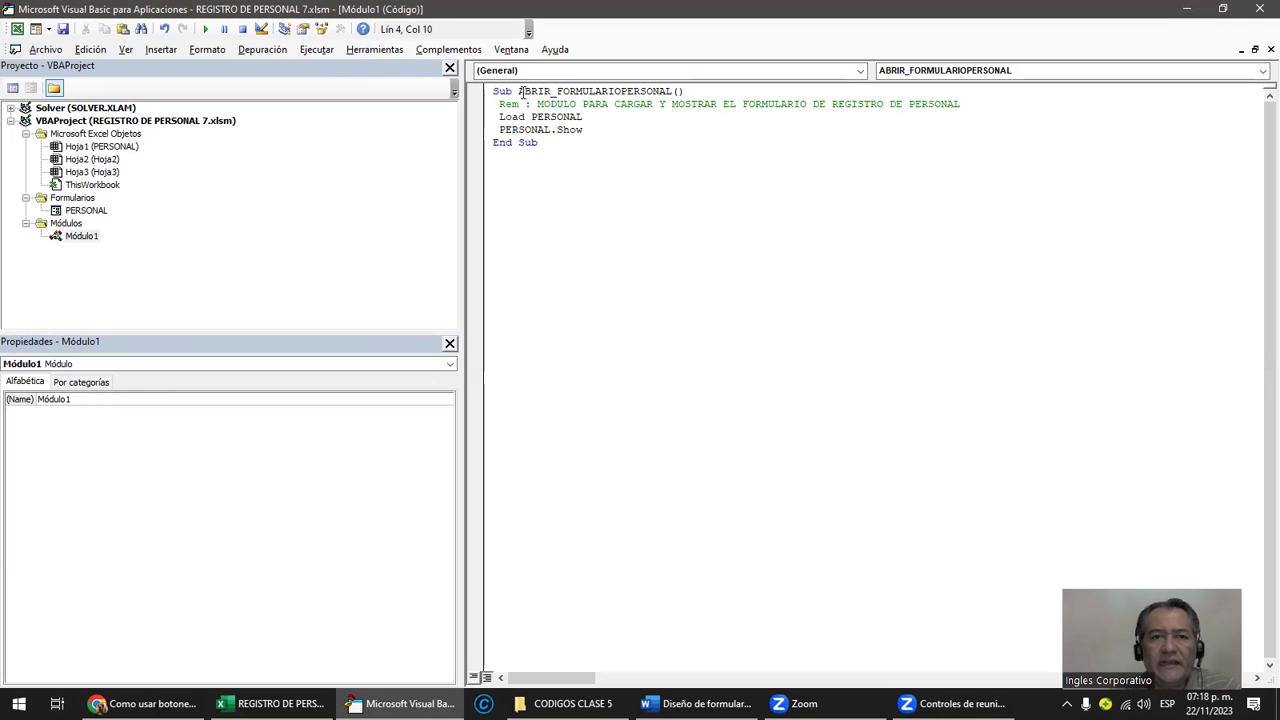
pyautogui.moveTo(518, 91); pyautogui.dragTo(687, 86)
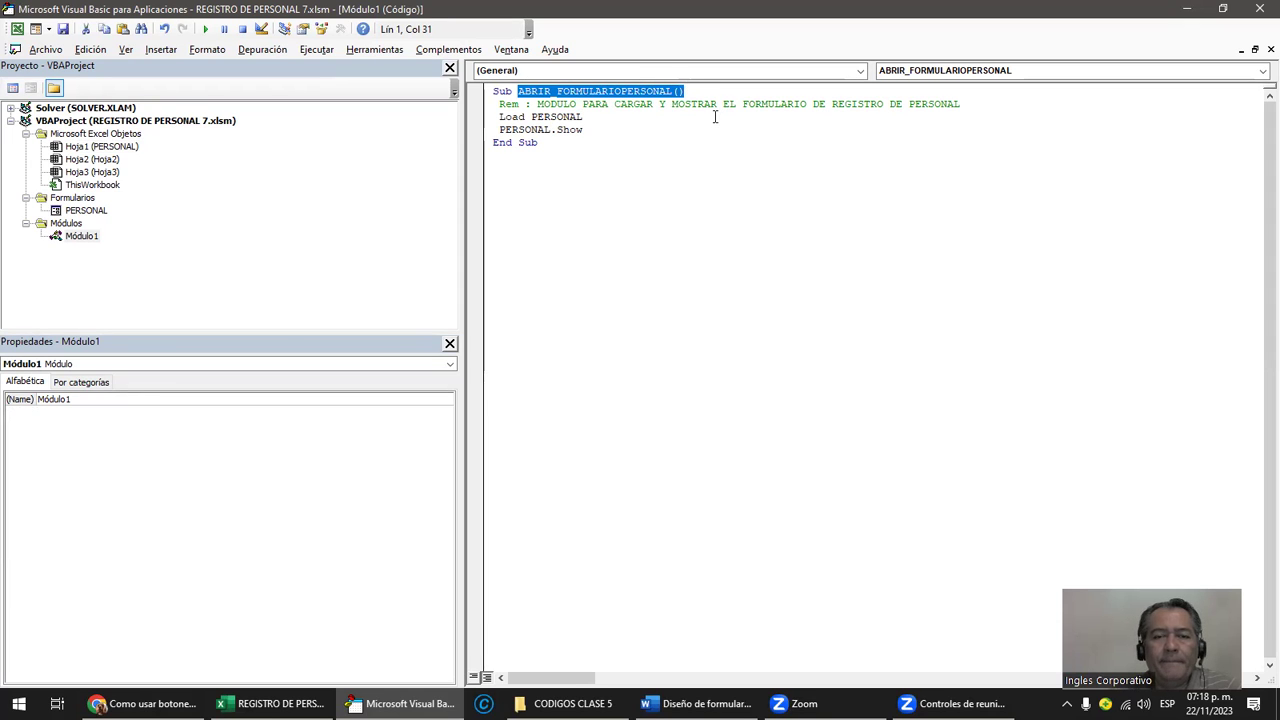
pyautogui.click(617, 177)
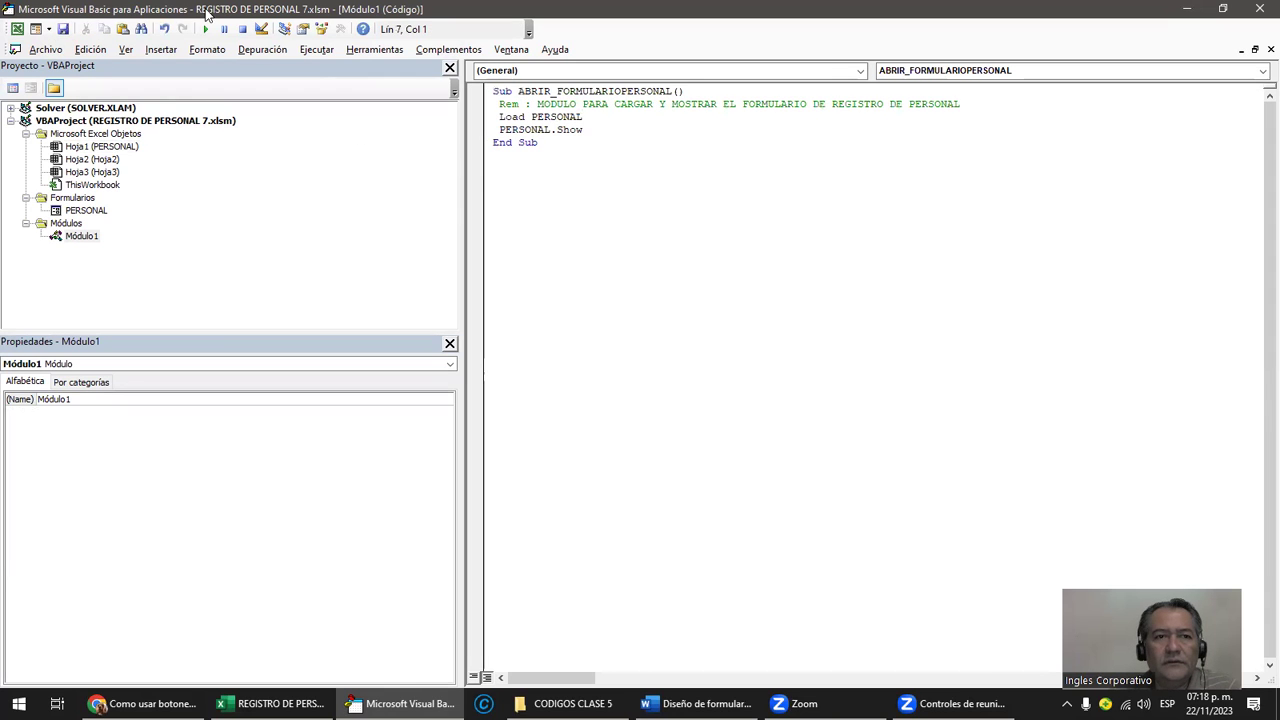
# Step: Test-run ABRIR_FORMULARIOPERSONAL from Macros to open the employee form, then close the form
pyautogui.moveTo(213, 12); pyautogui.dragTo(486, 334)
pyautogui.click(163, 253)
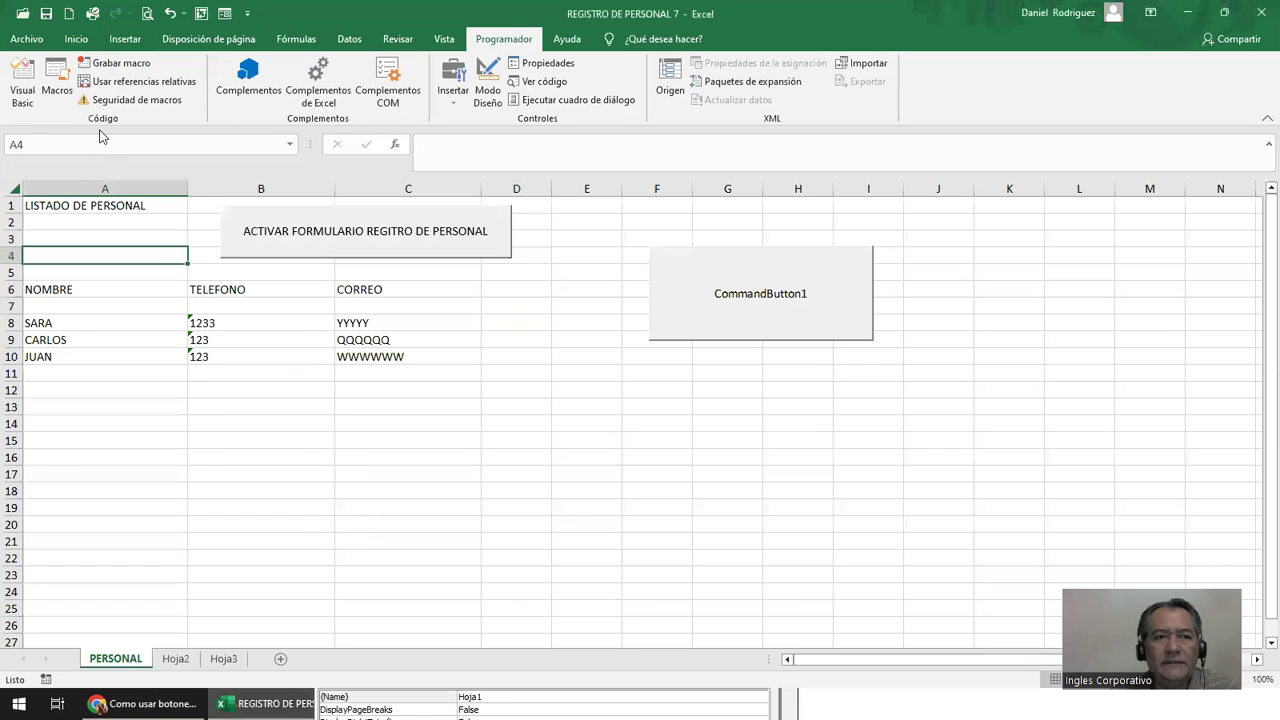
pyautogui.click(57, 85)
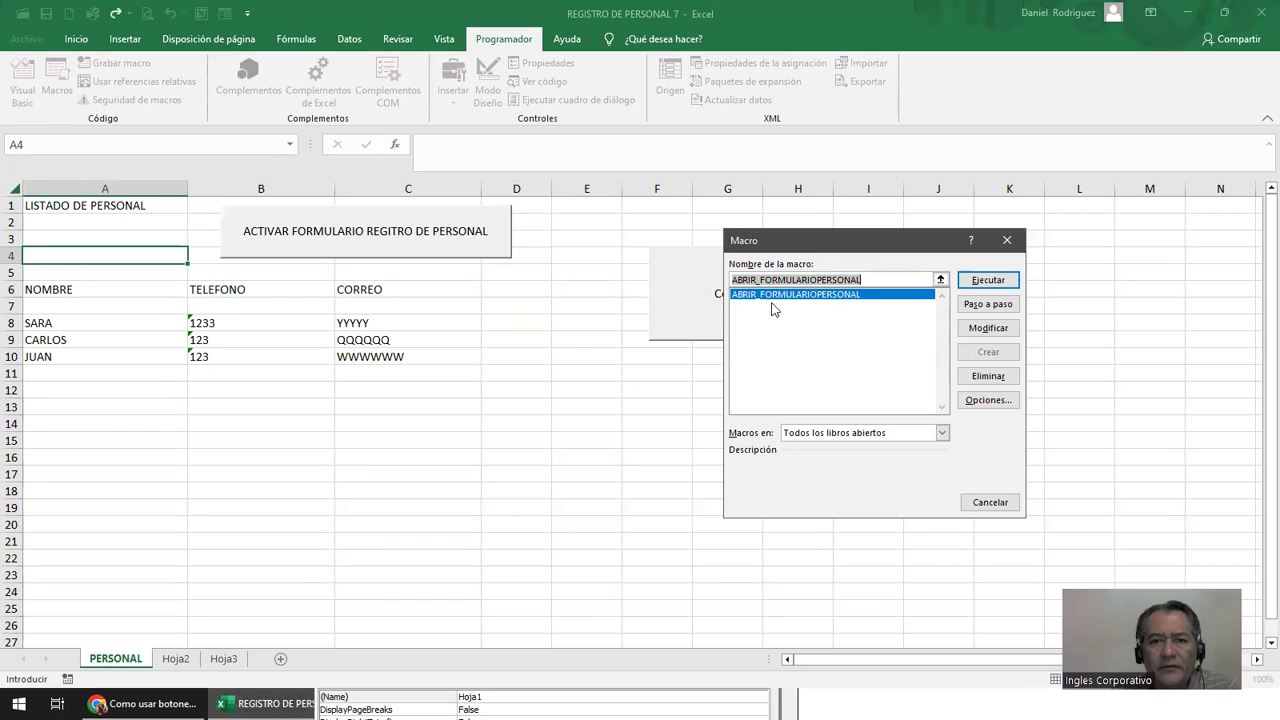
pyautogui.click(980, 283)
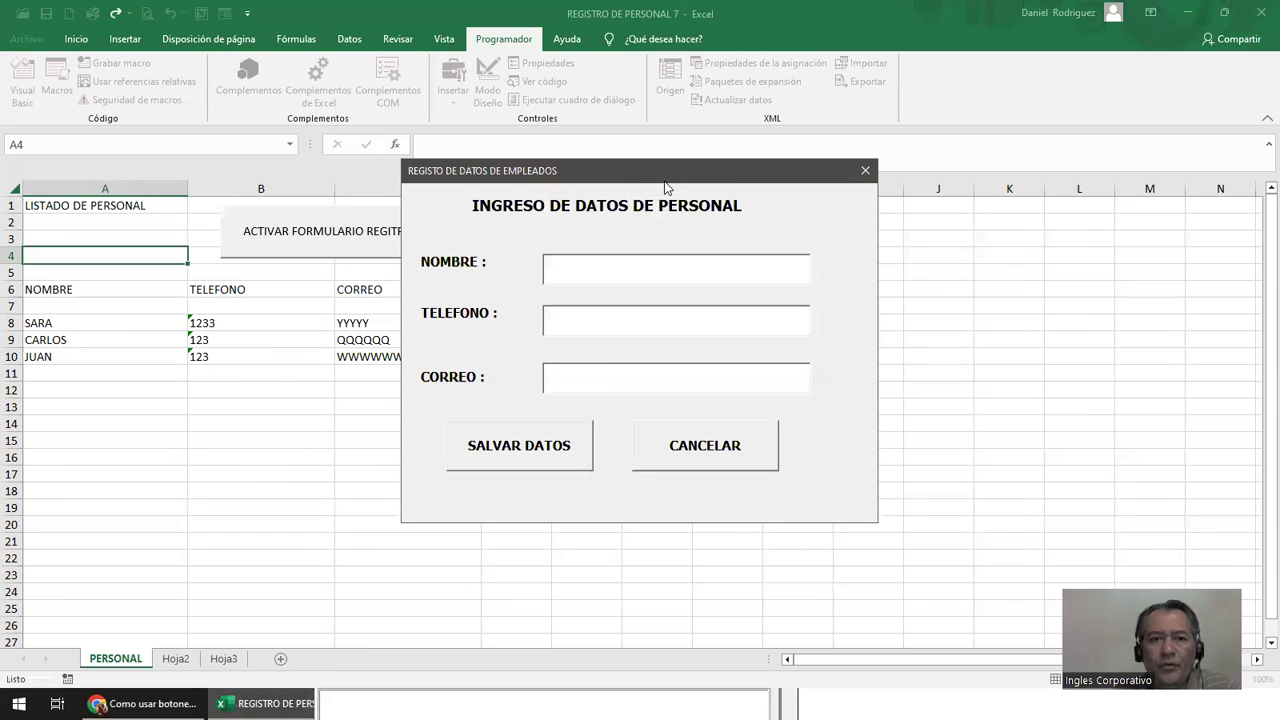
pyautogui.moveTo(665, 188); pyautogui.dragTo(866, 164)
pyautogui.click(1066, 146)
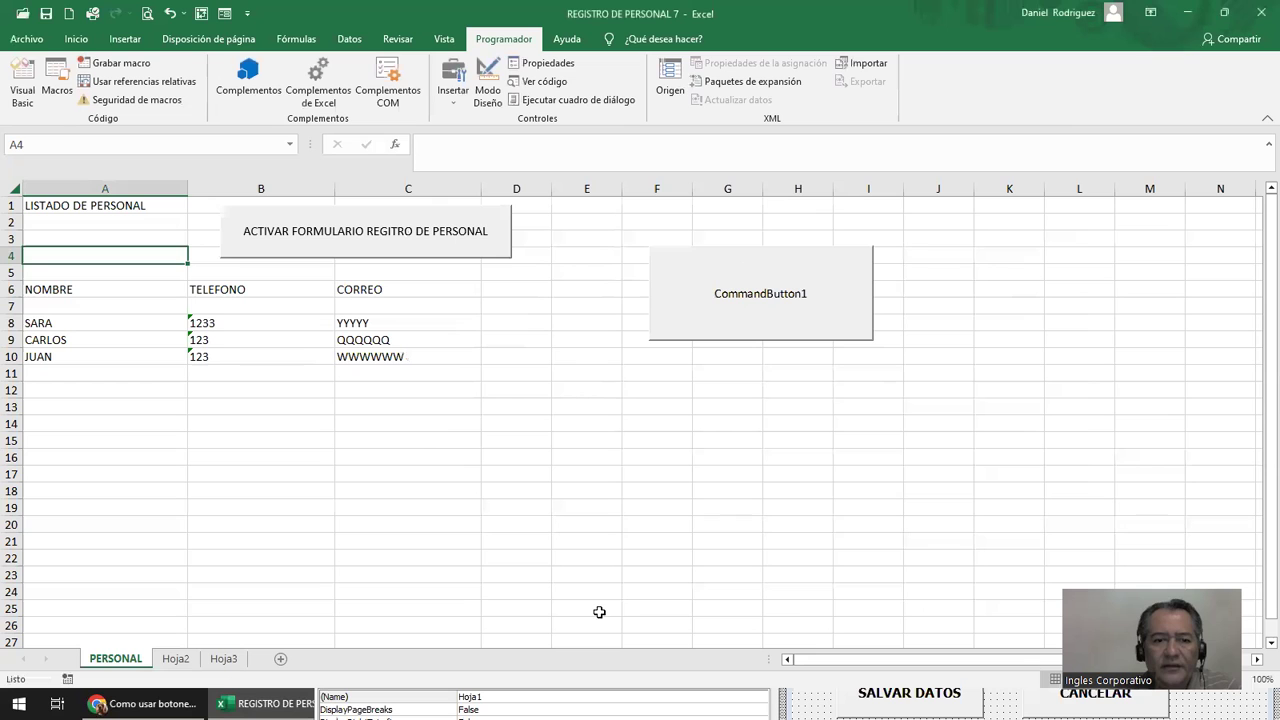
# Step: Return to the VBA editor and display Módulo1's ABRIR_FORMULARIOPERSONAL code
pyautogui.hotkey('alt', 'F11')
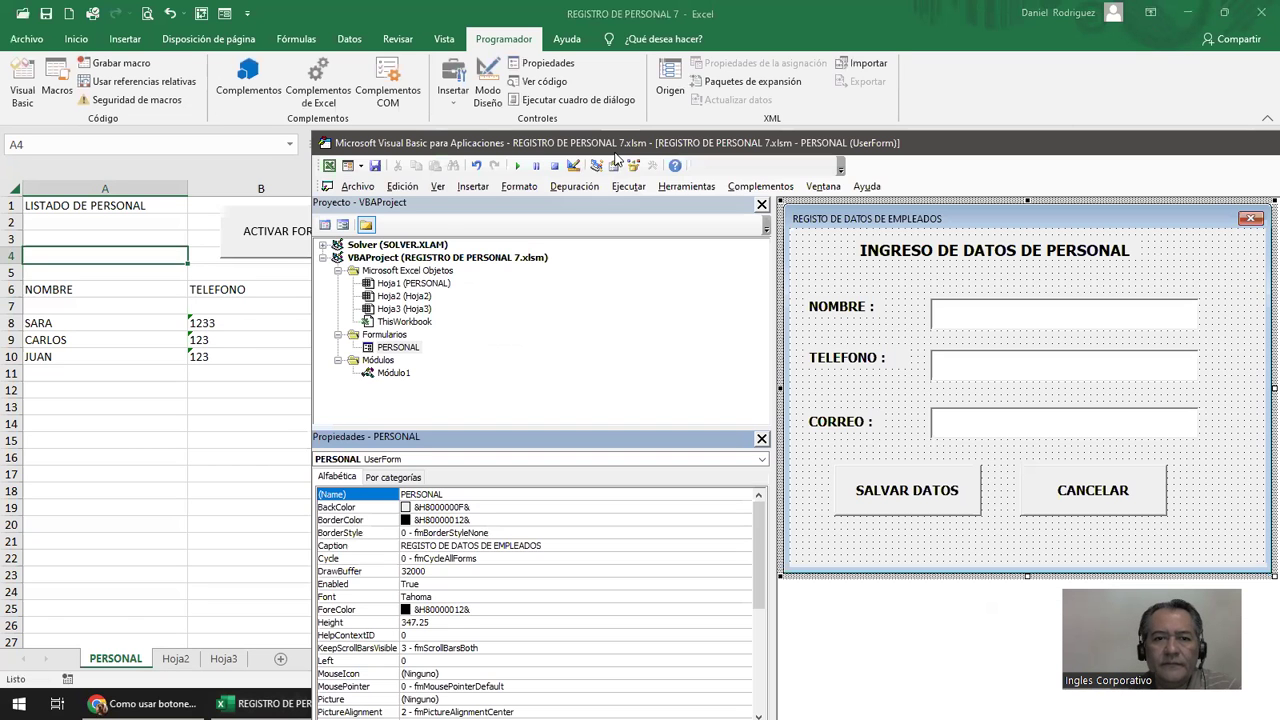
pyautogui.moveTo(614, 147); pyautogui.dragTo(680, 197)
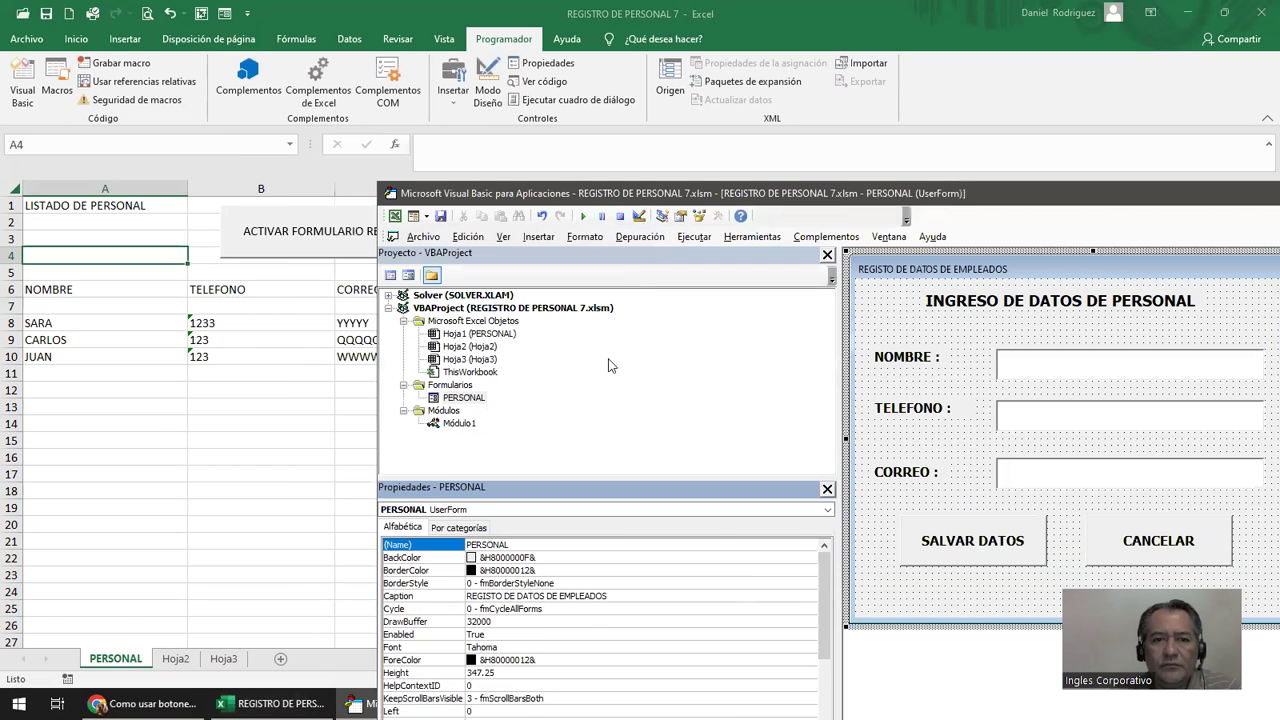
pyautogui.click(458, 424)
pyautogui.doubleClick(450, 425)
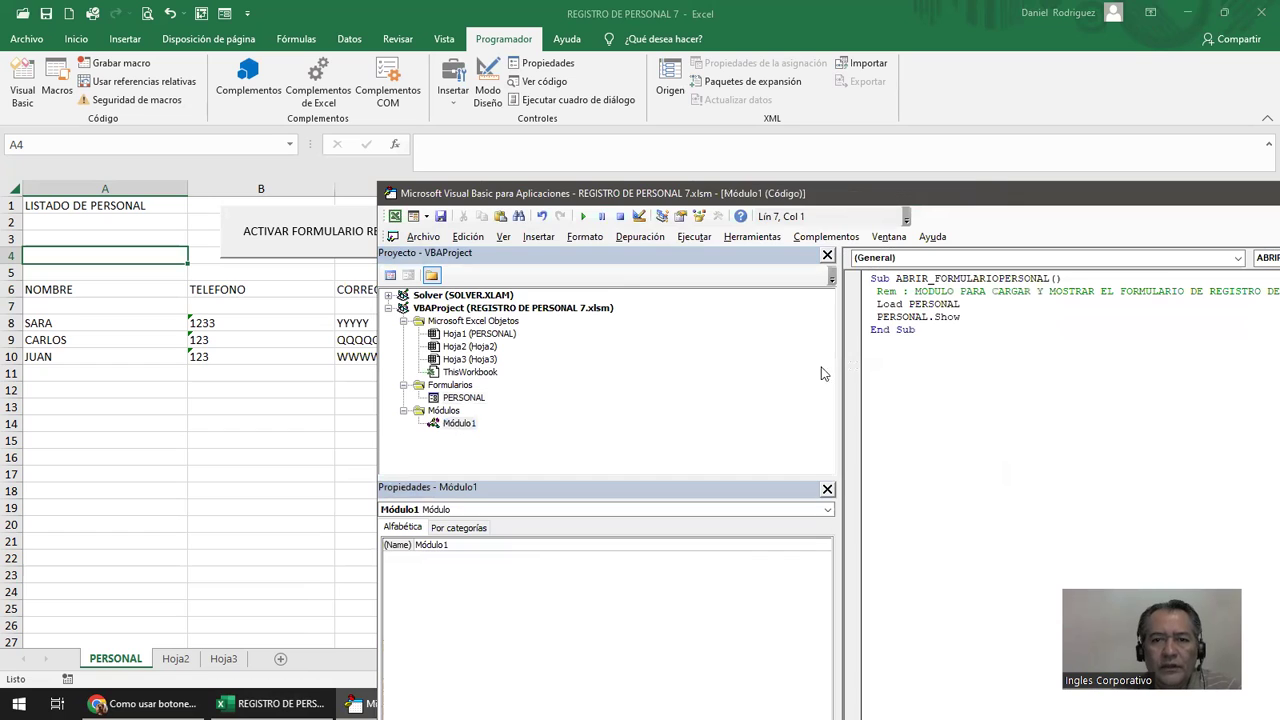
pyautogui.hotkey('shift', 'Up')
pyautogui.hotkey('shift', 'Up')
pyautogui.hotkey('shift', 'Up')
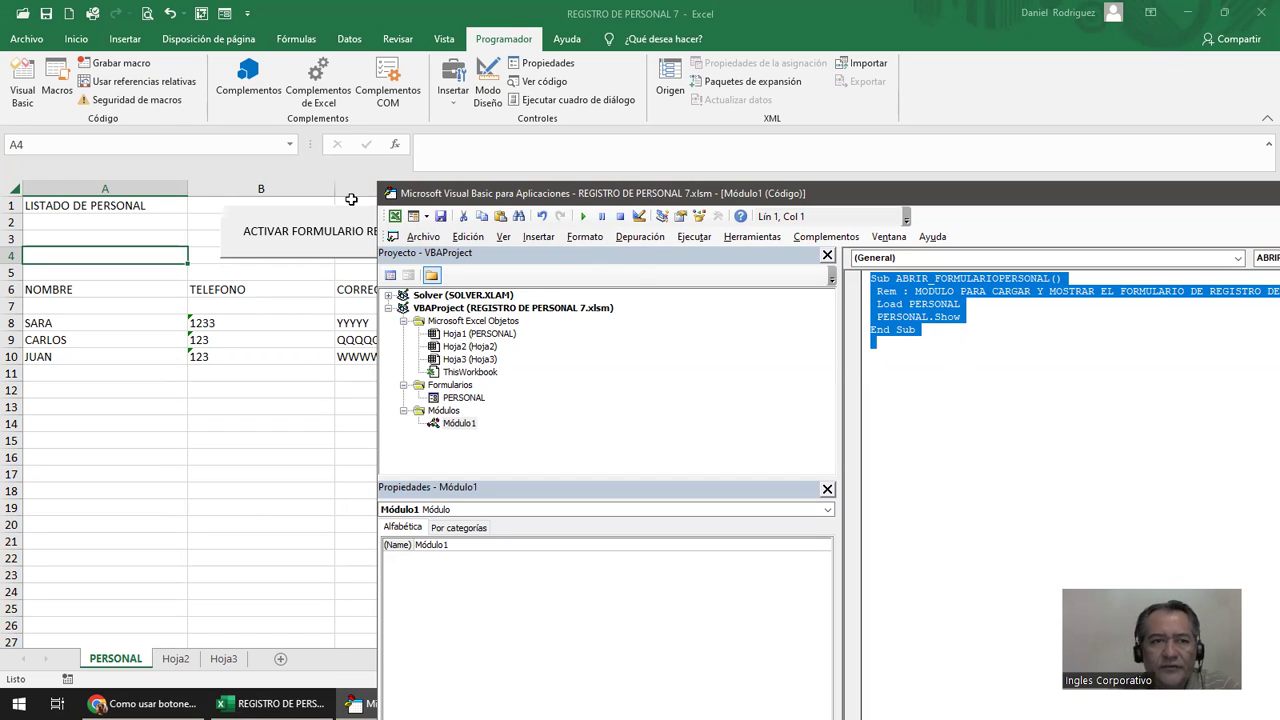
# Step: Run ABRIR_FORMULARIOPERSONAL from the Macros list to preview the employee form, then close it
pyautogui.click(62, 80)
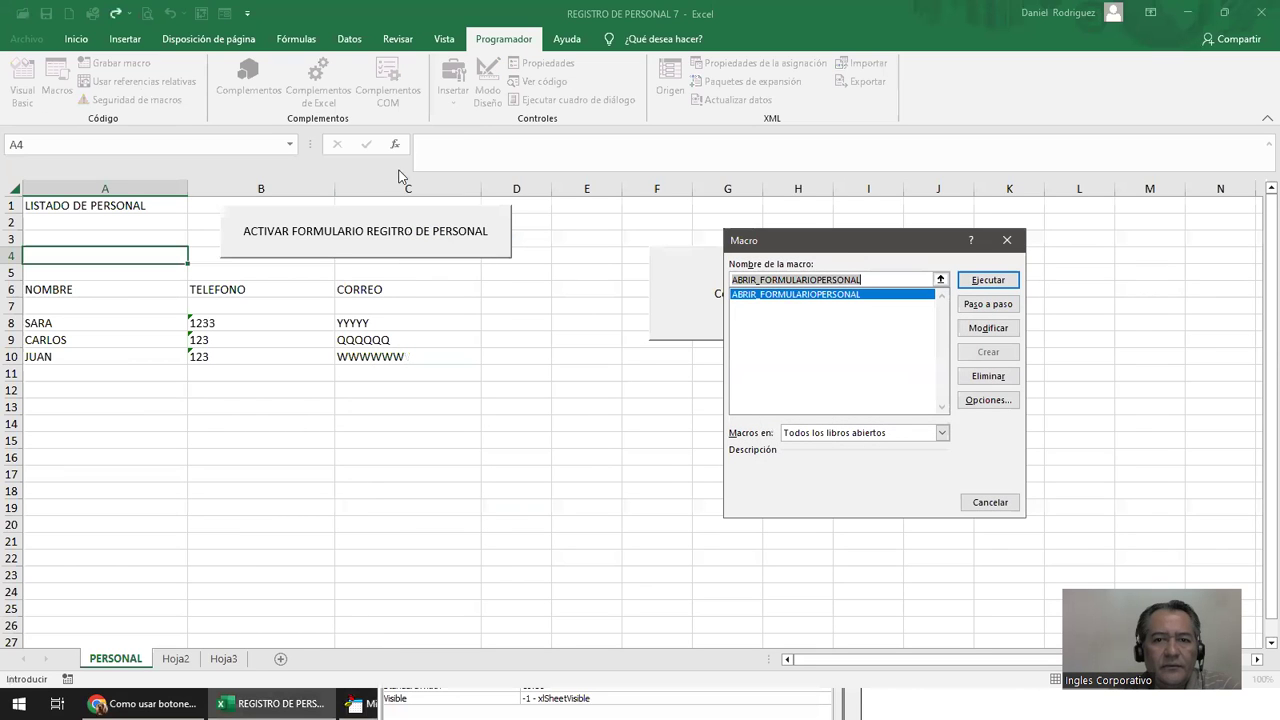
pyautogui.moveTo(846, 247); pyautogui.dragTo(314, 200)
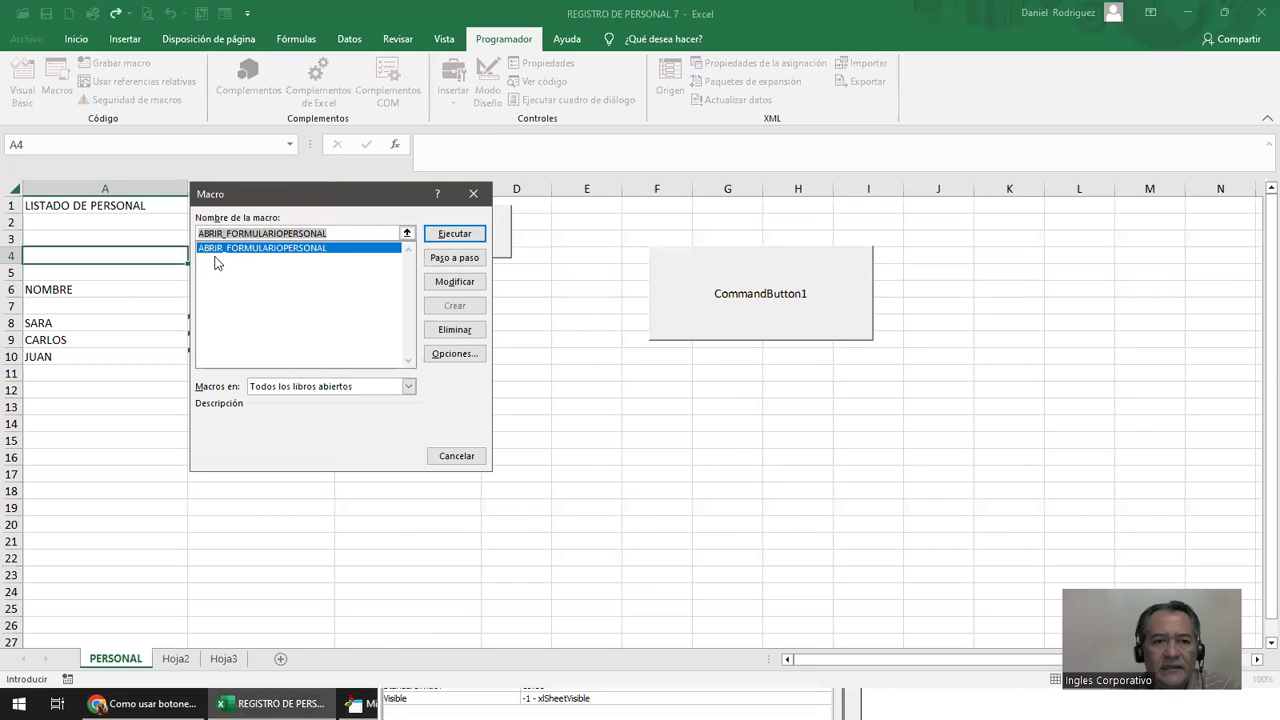
pyautogui.click(458, 236)
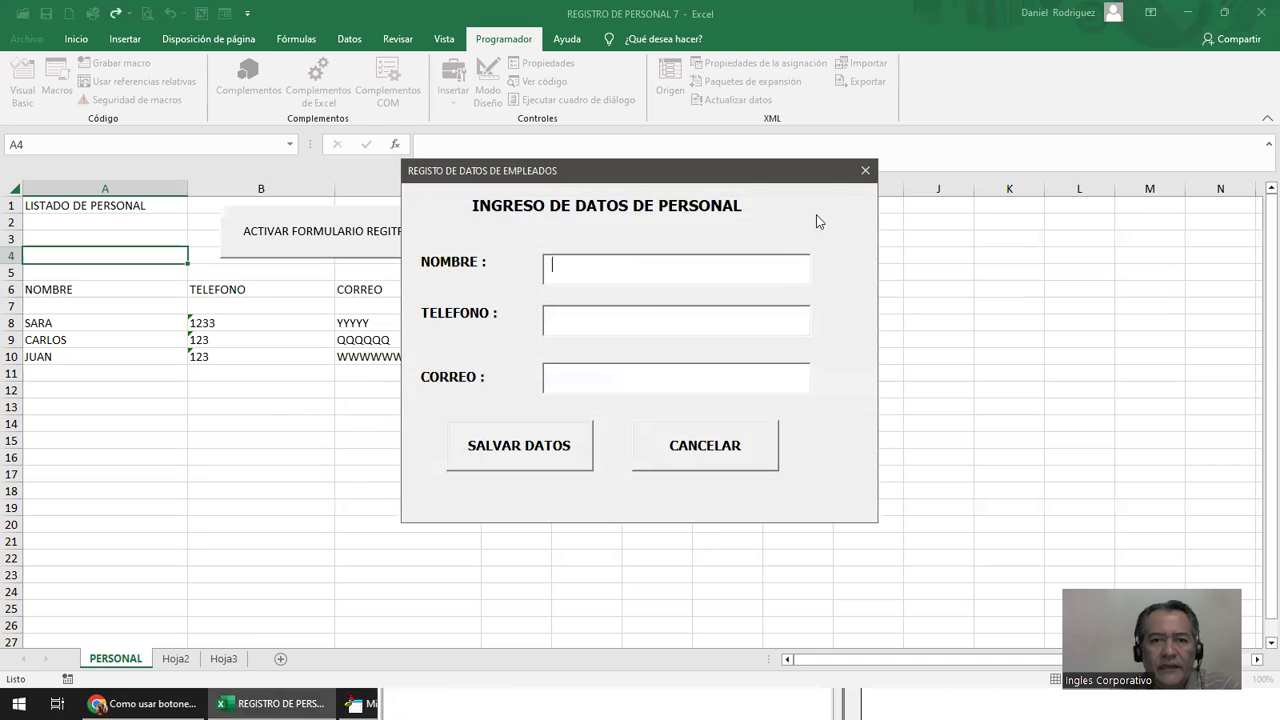
pyautogui.click(874, 177)
pyautogui.click(709, 511)
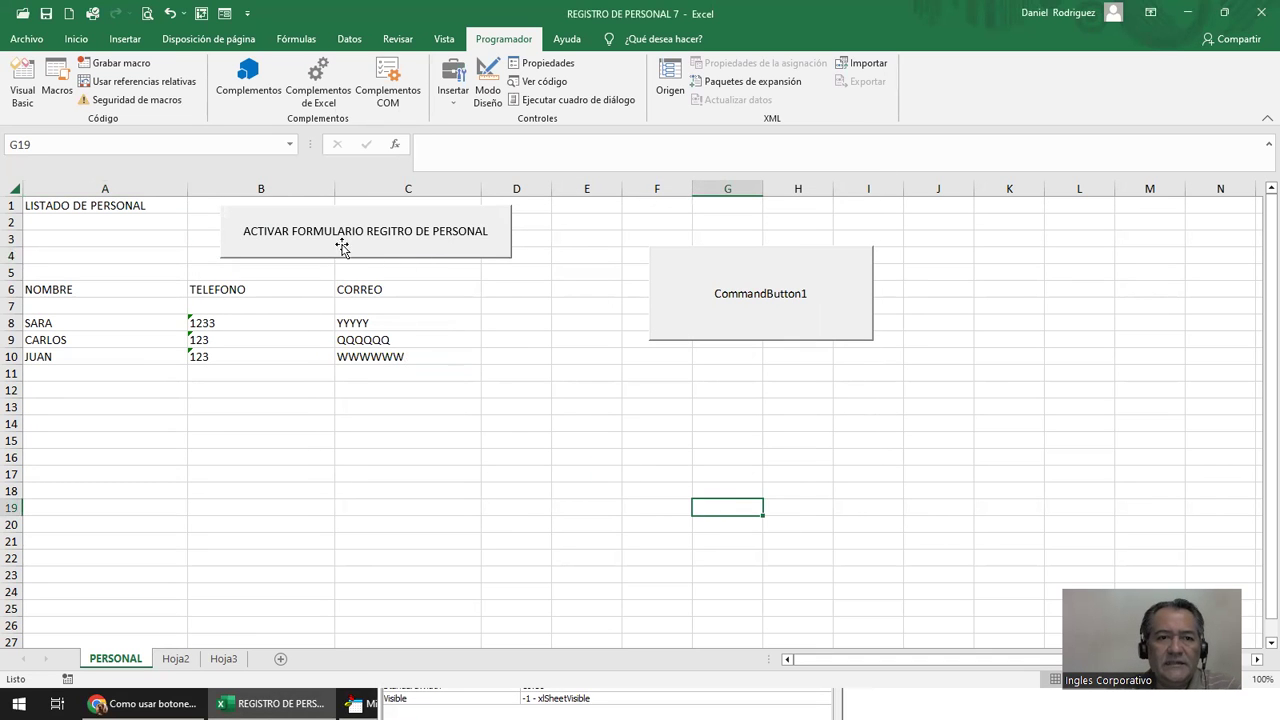
# Step: Assign ABRIR_FORMULARIOPERSONAL to the ACTIVAR FORMULARIO REGITRO DE PERSONAL button and test that it opens the form
pyautogui.rightClick(410, 228)
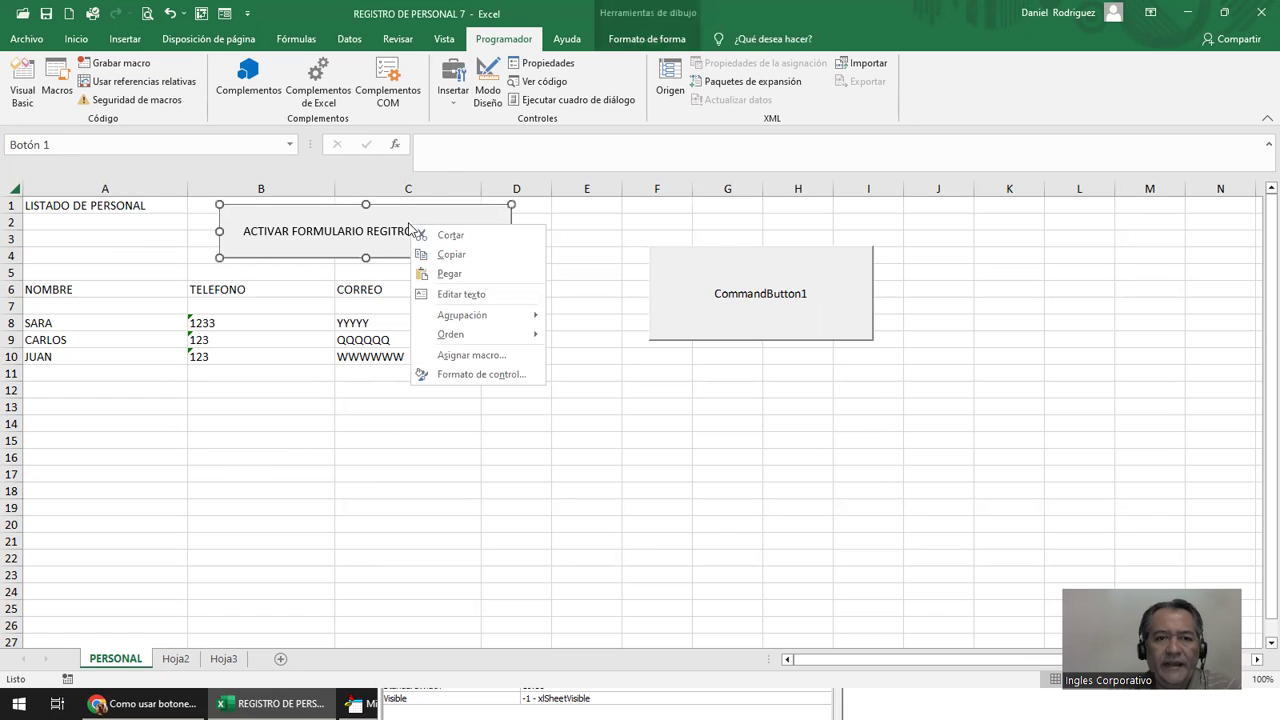
pyautogui.press('Escape')
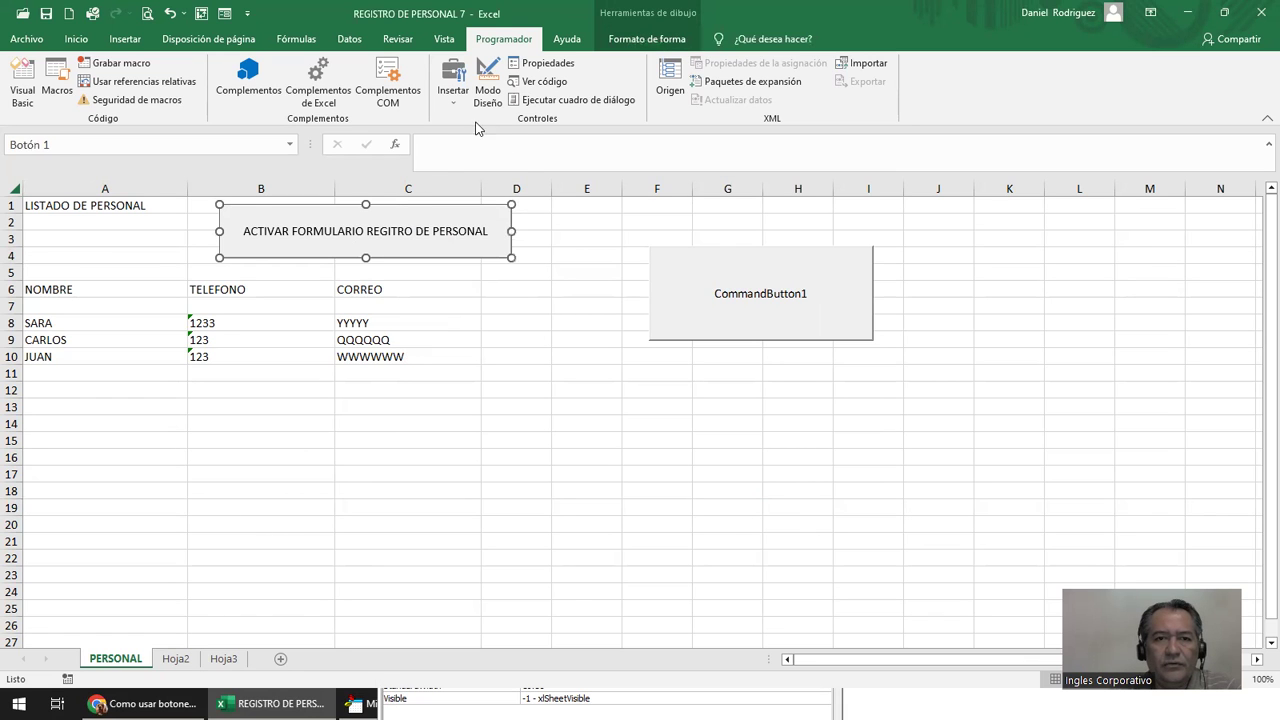
pyautogui.click(453, 82)
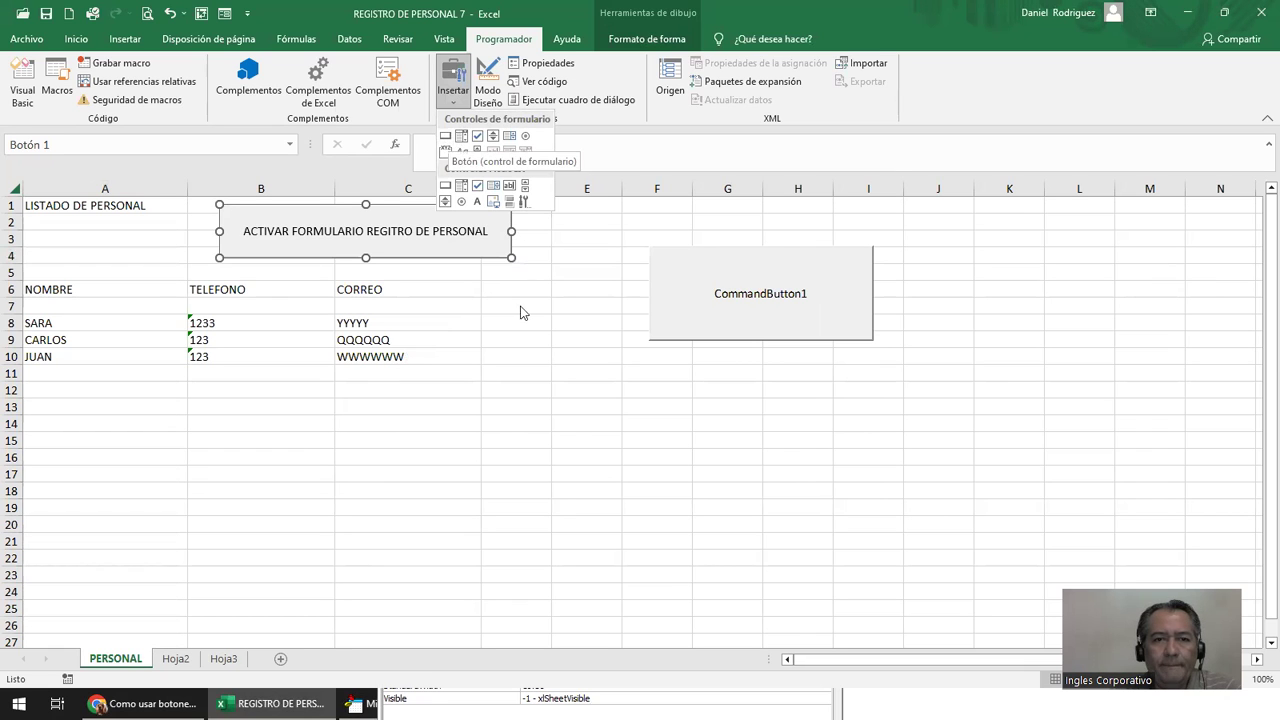
pyautogui.click(463, 251)
pyautogui.rightClick(461, 246)
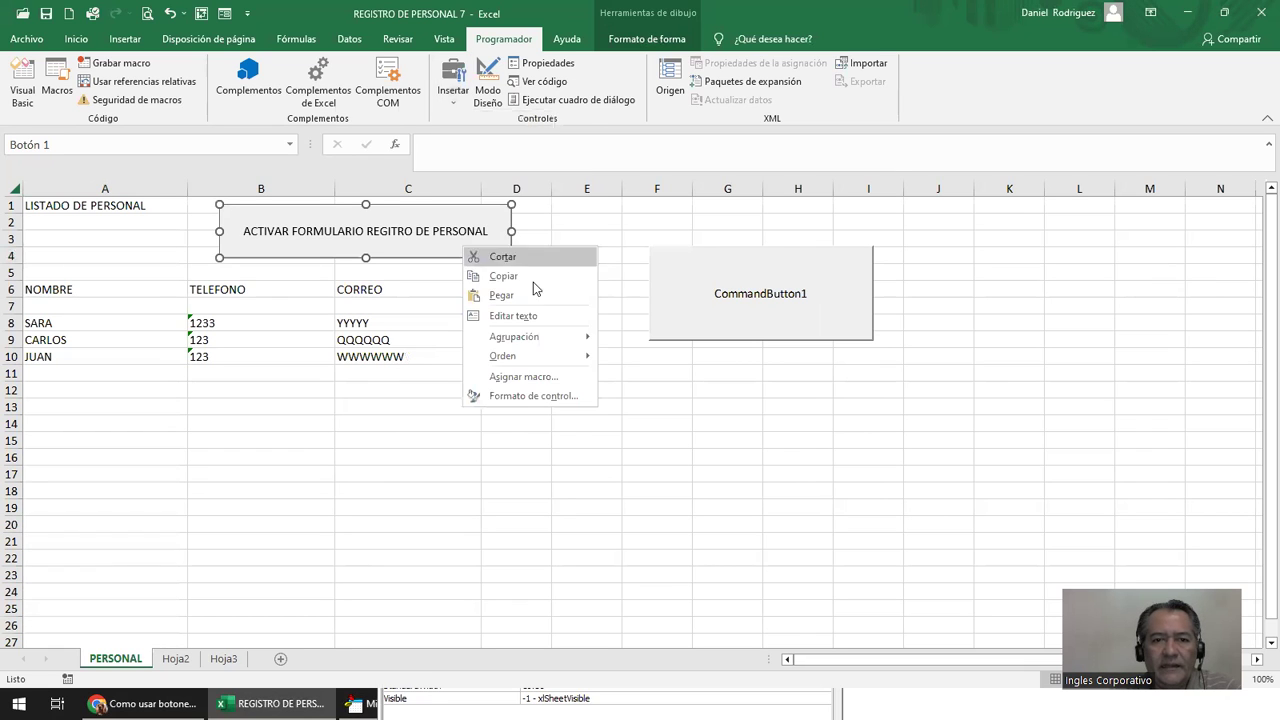
pyautogui.click(536, 374)
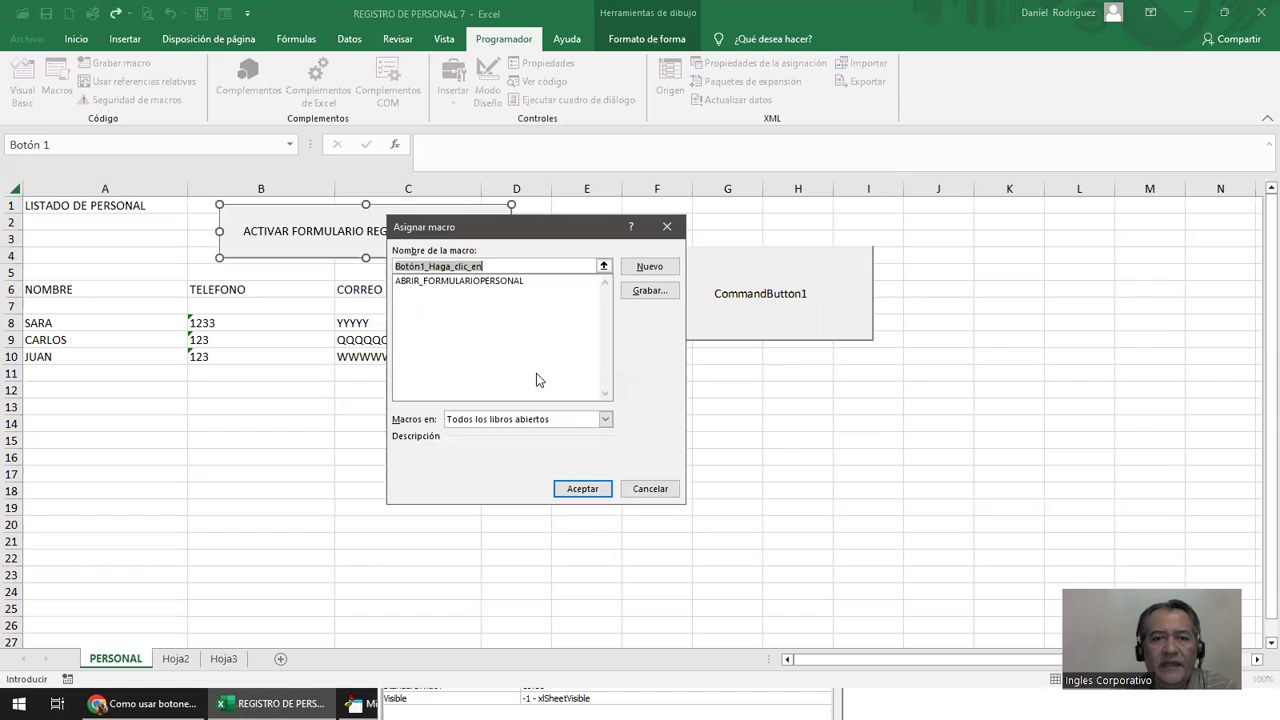
pyautogui.click(434, 284)
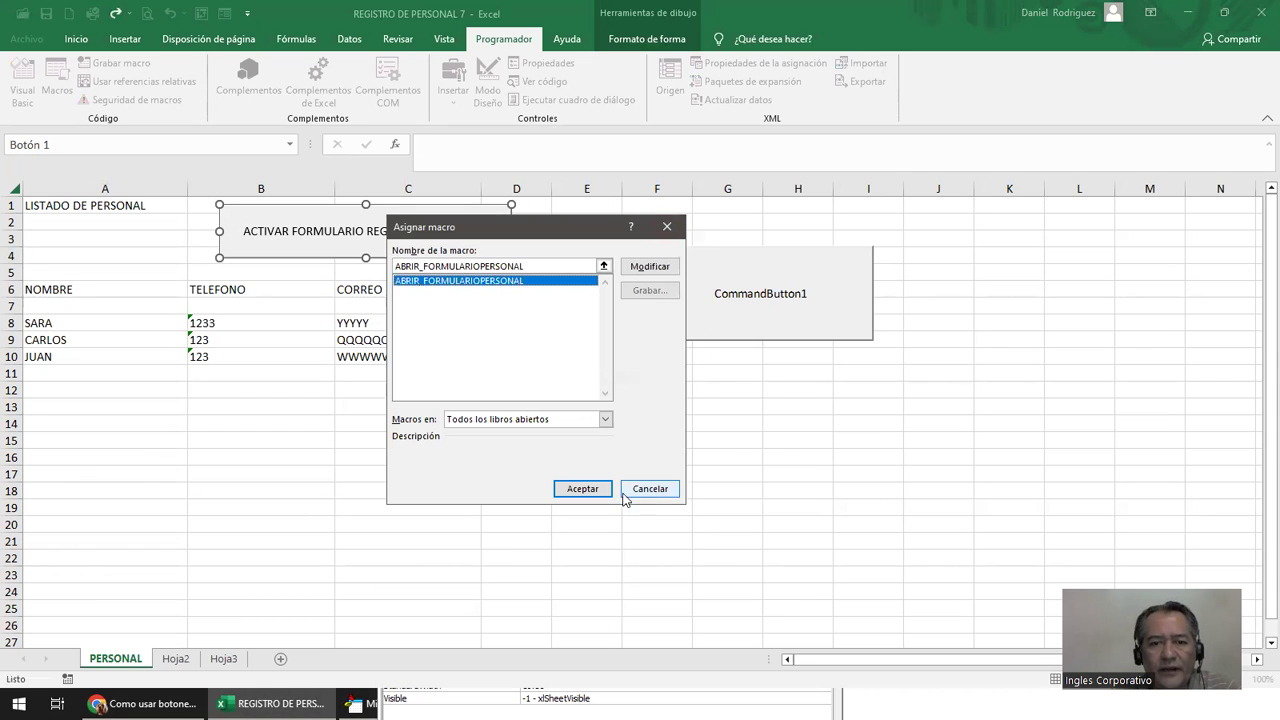
pyautogui.click(582, 488)
pyautogui.click(700, 471)
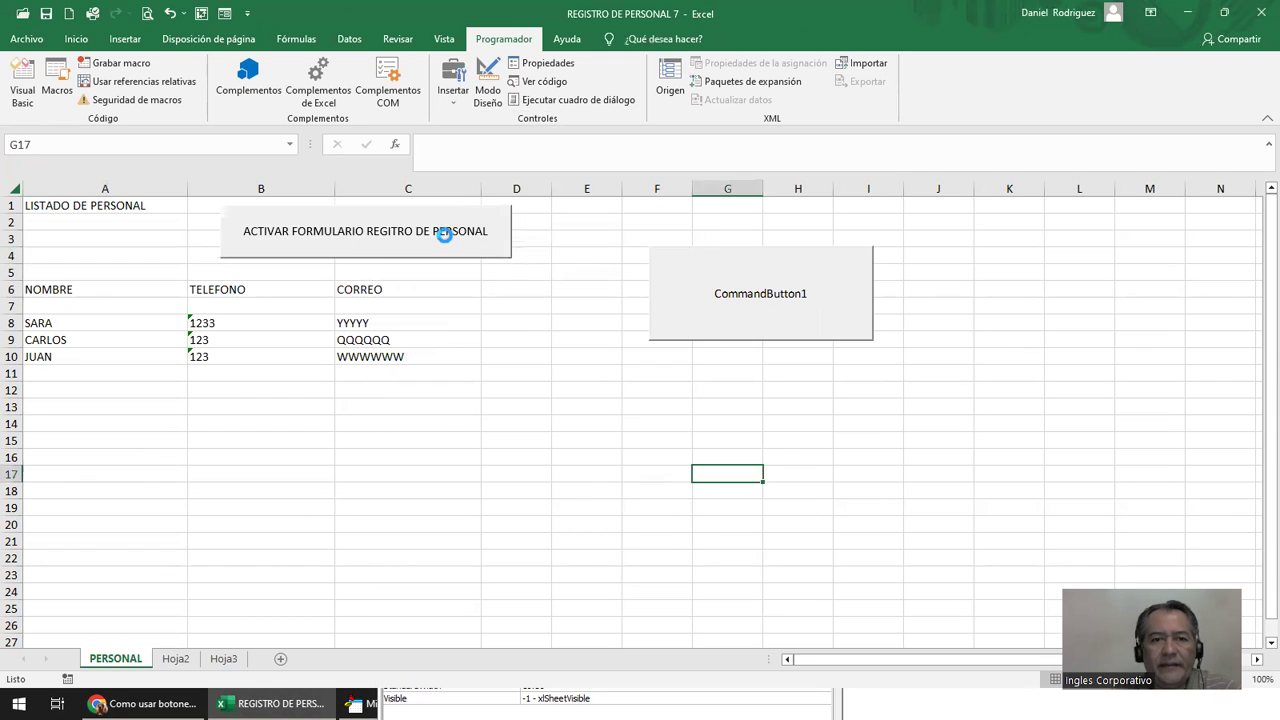
pyautogui.click(446, 243)
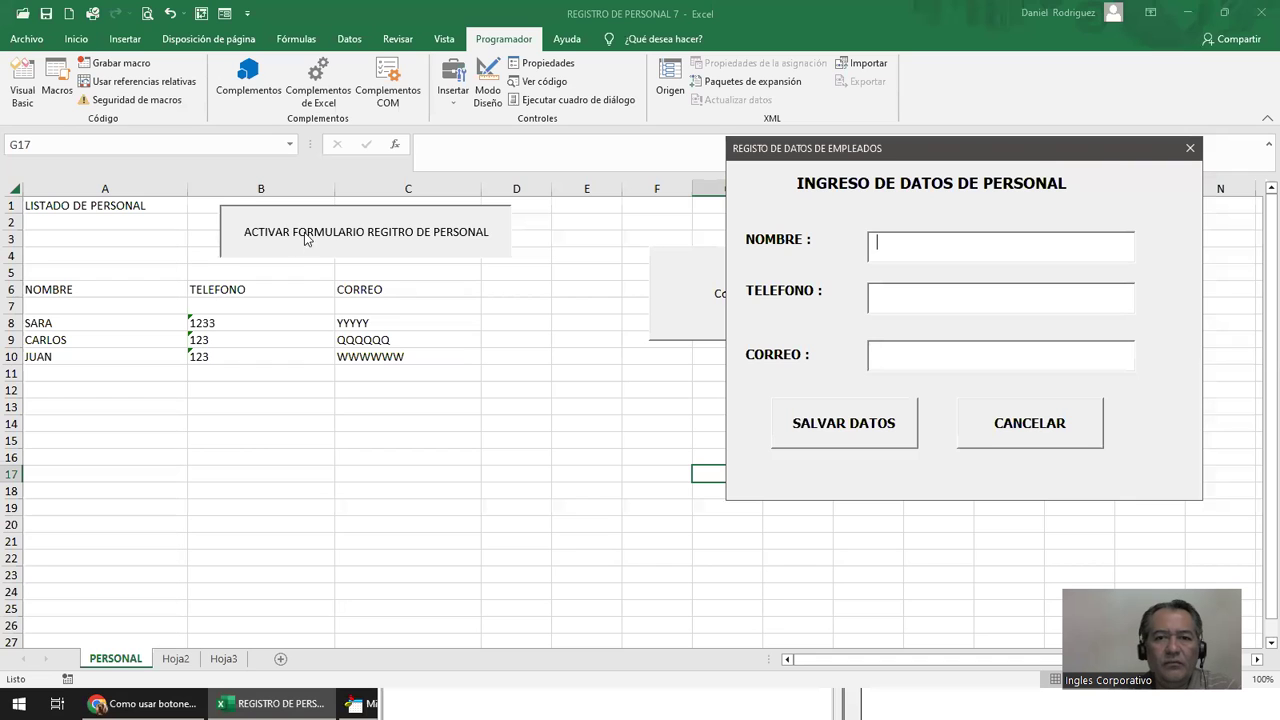
pyautogui.click(1188, 149)
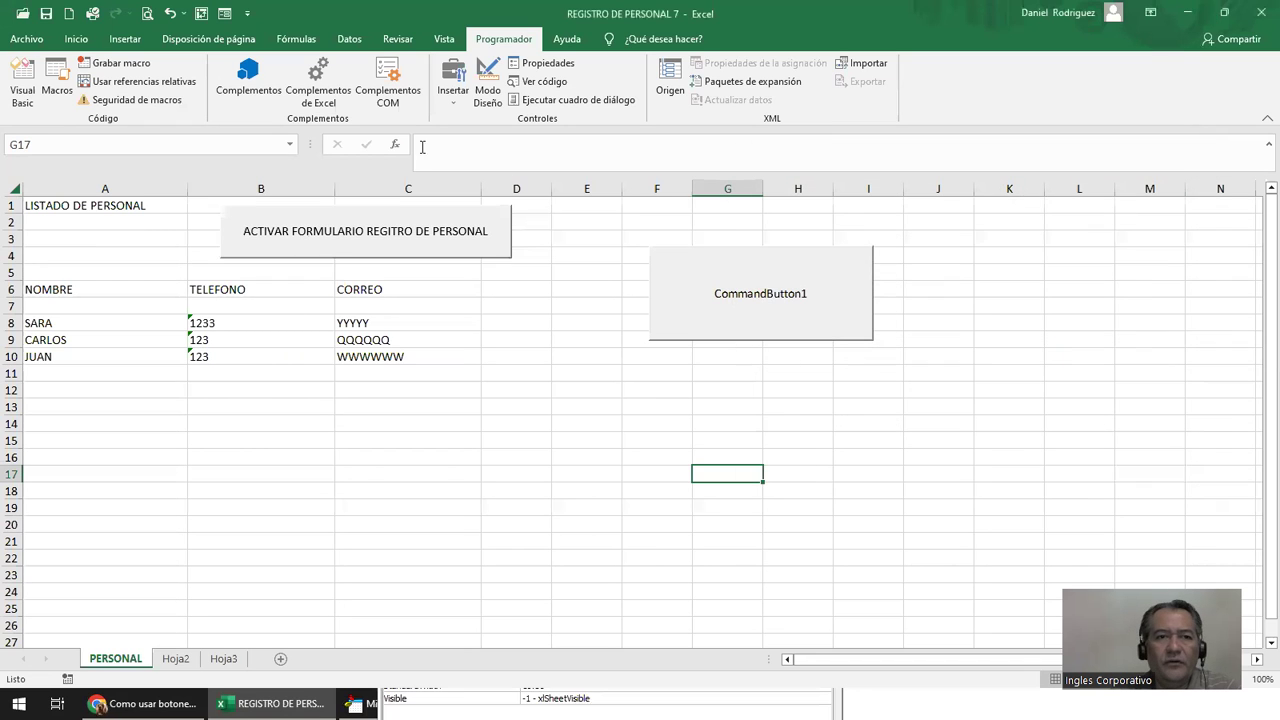
# Step: Draw a blue rectangle shape over cells E2 to F3
pyautogui.click(85, 42)
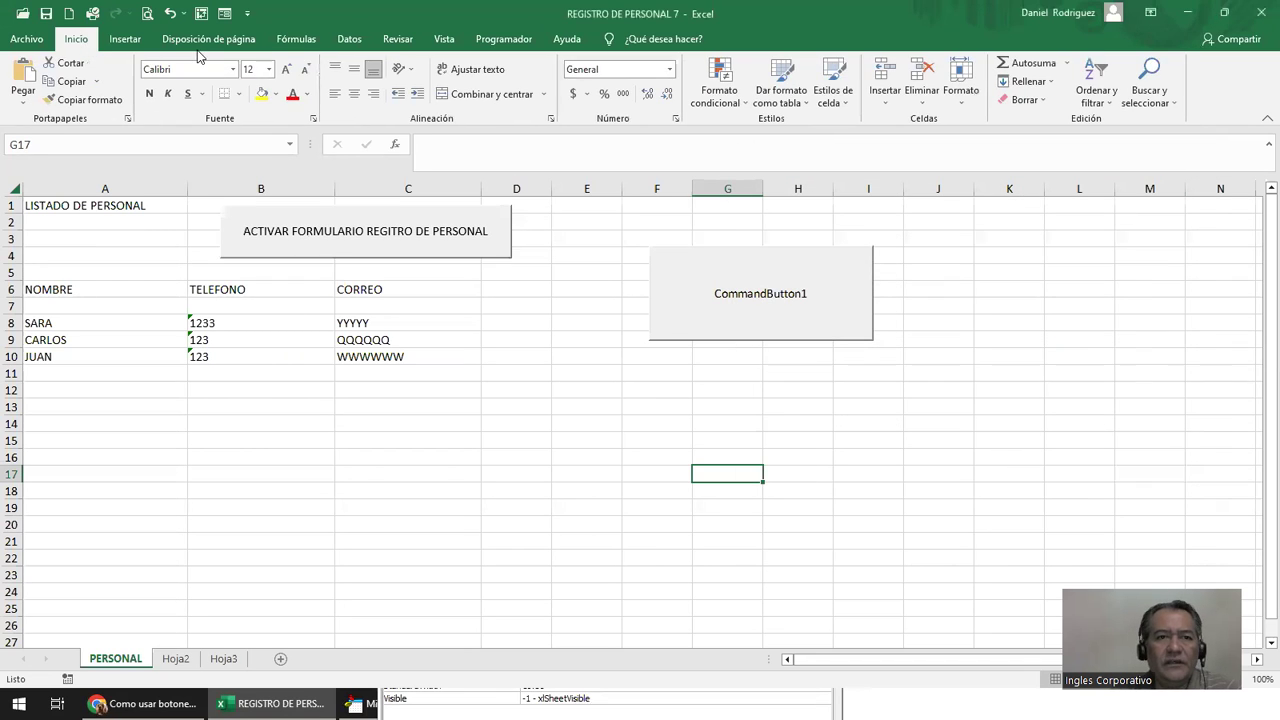
pyautogui.click(122, 40)
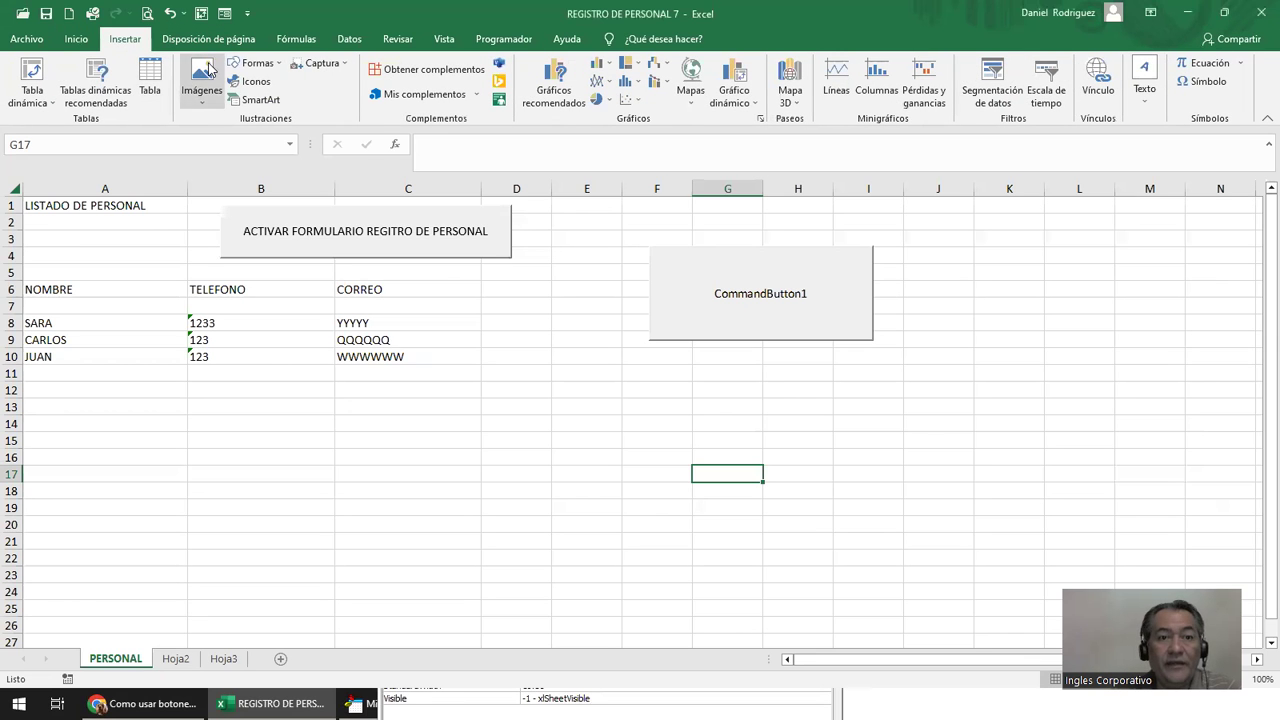
pyautogui.click(258, 65)
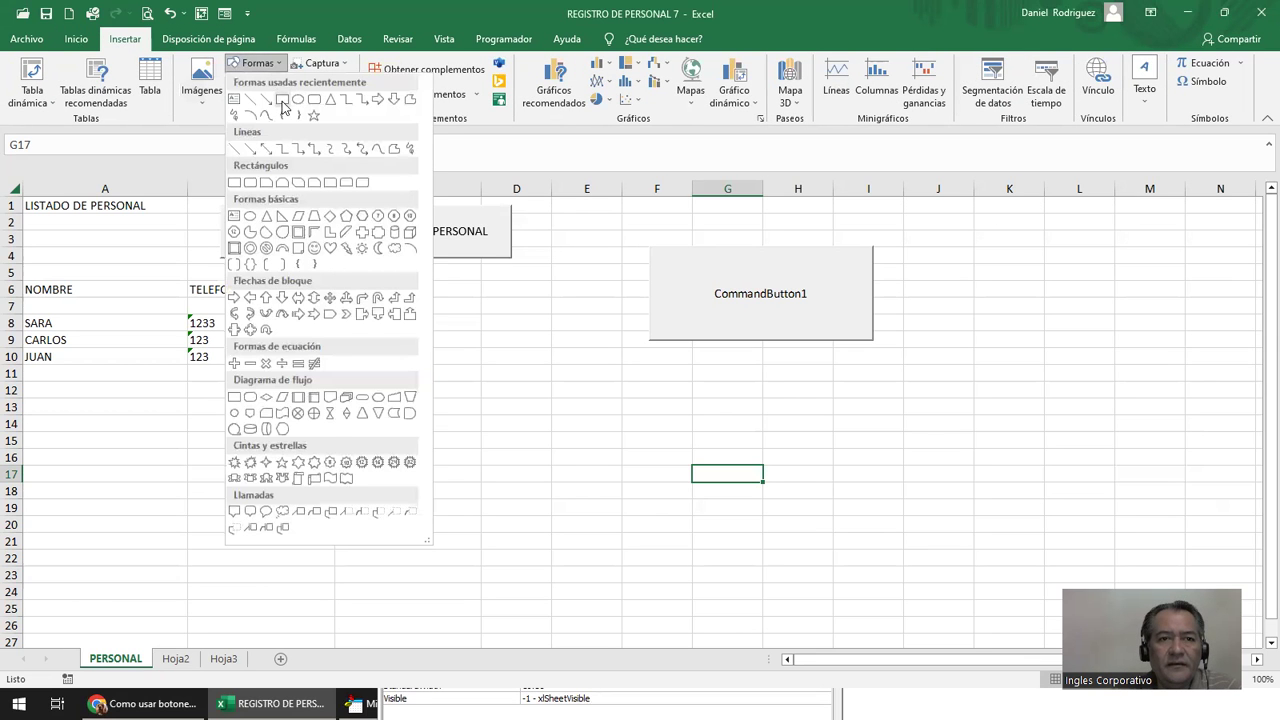
pyautogui.click(282, 101)
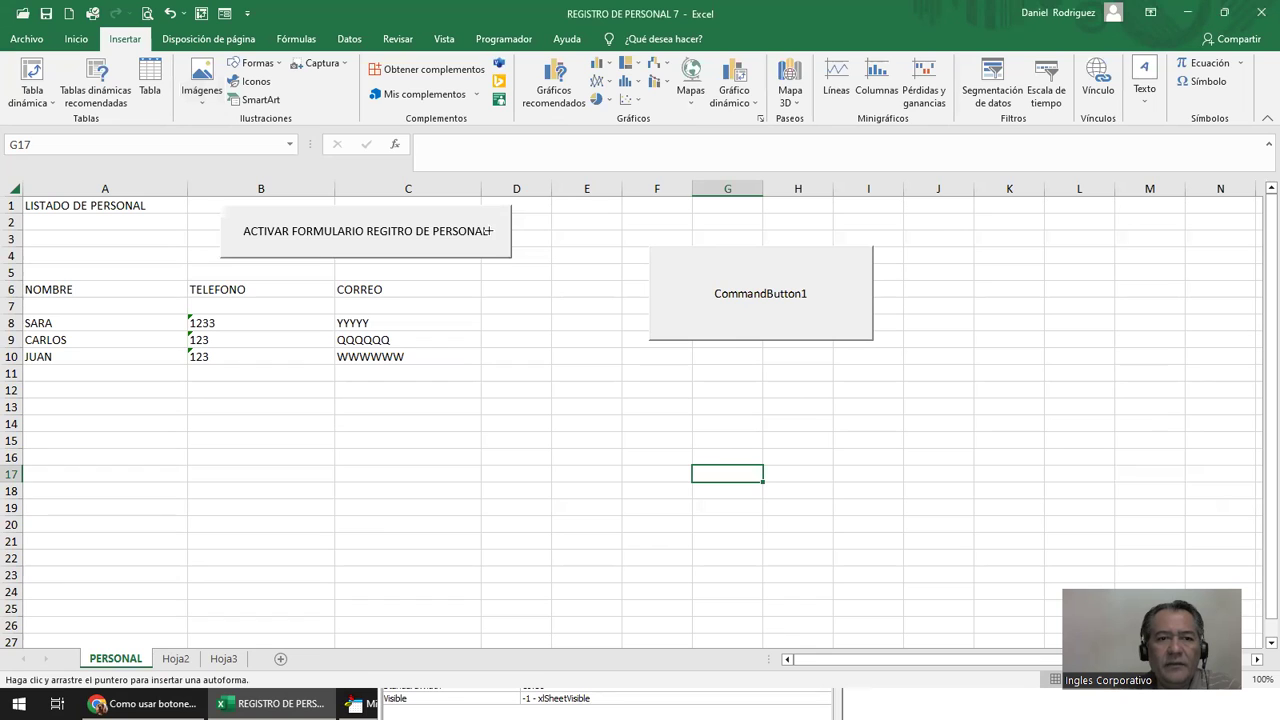
pyautogui.moveTo(591, 215); pyautogui.dragTo(688, 243)
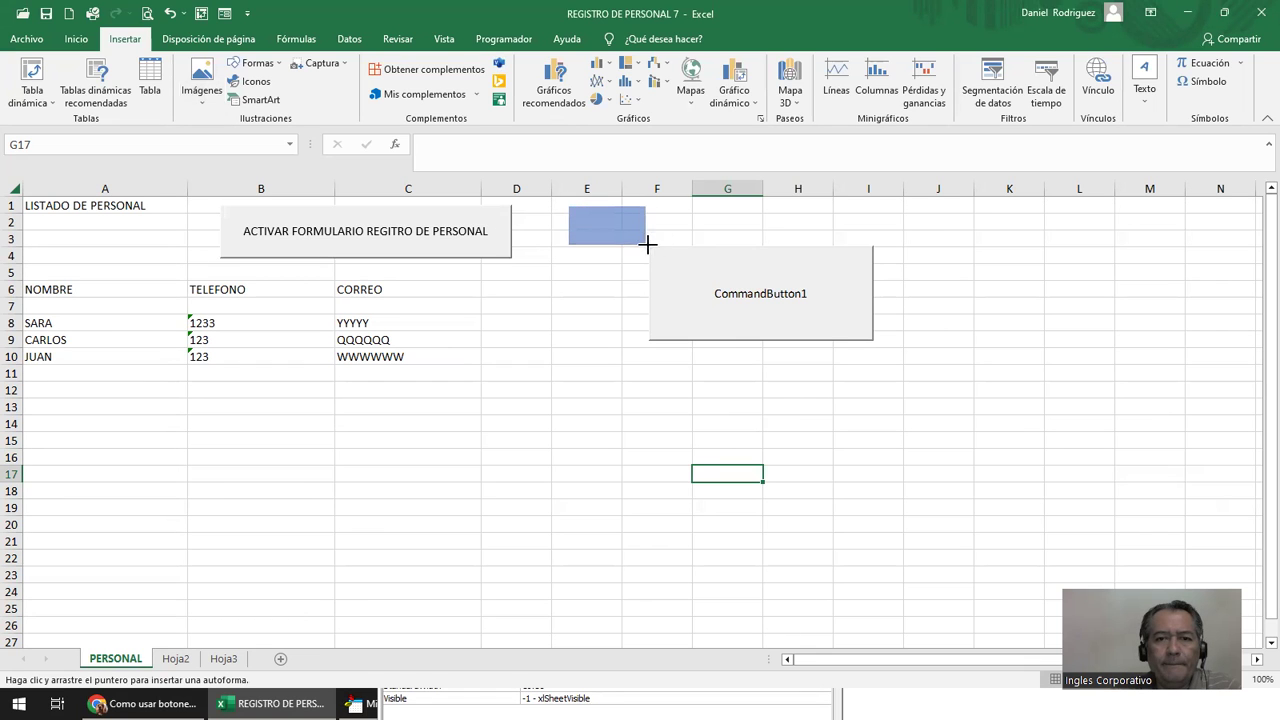
pyautogui.click(756, 261)
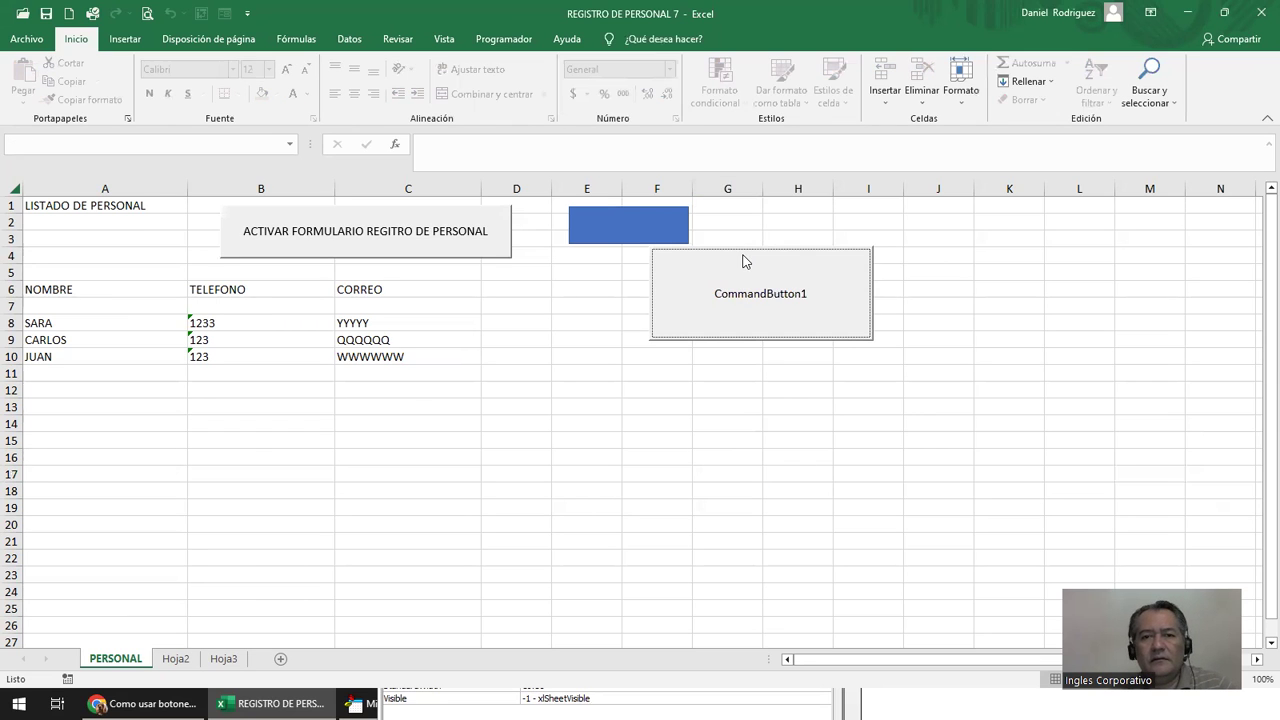
pyautogui.press('Escape')
pyautogui.click(565, 388)
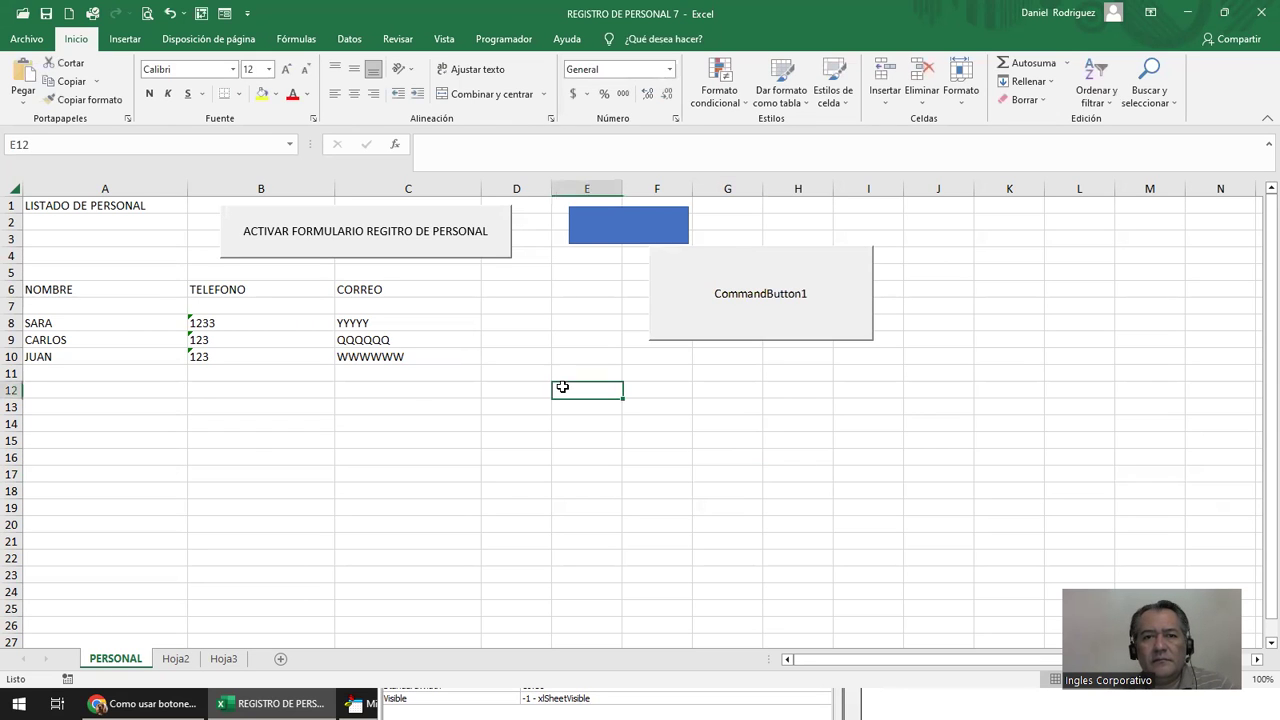
# Step: Select CommandButton1, briefly bring up the macro code window, and return to the sheet
pyautogui.click(656, 286)
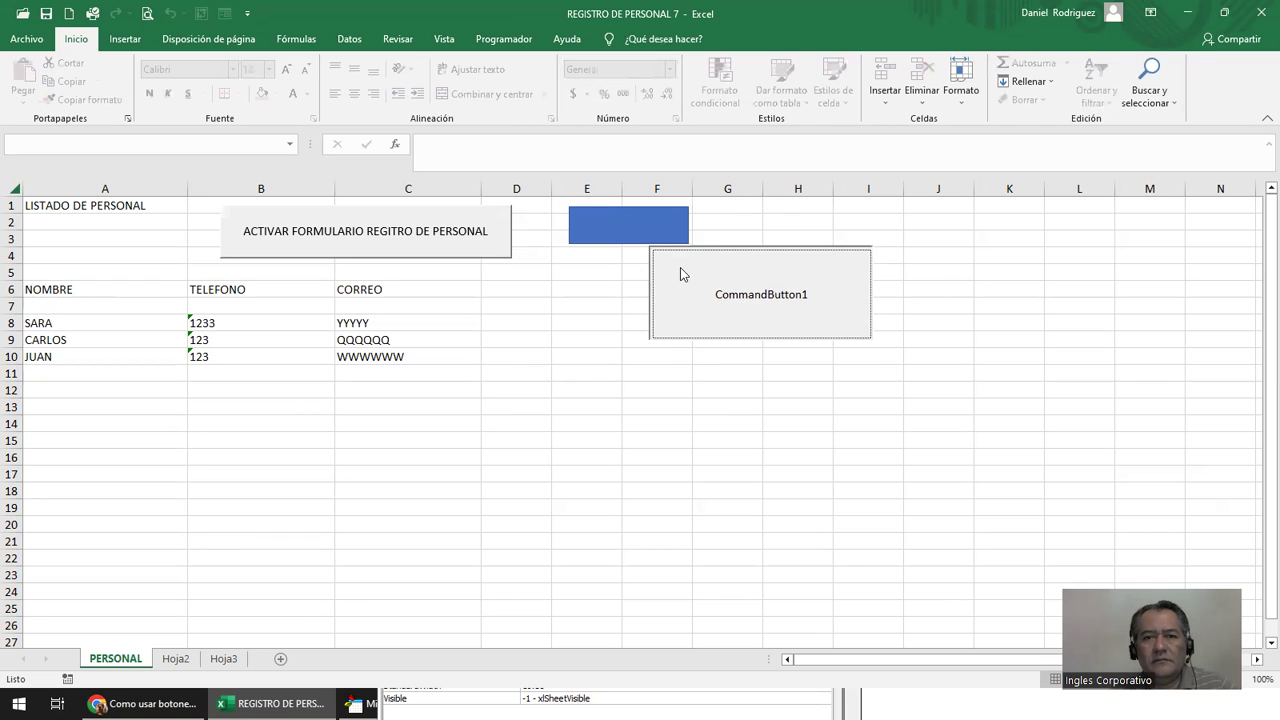
pyautogui.click(524, 371)
pyautogui.click(539, 445)
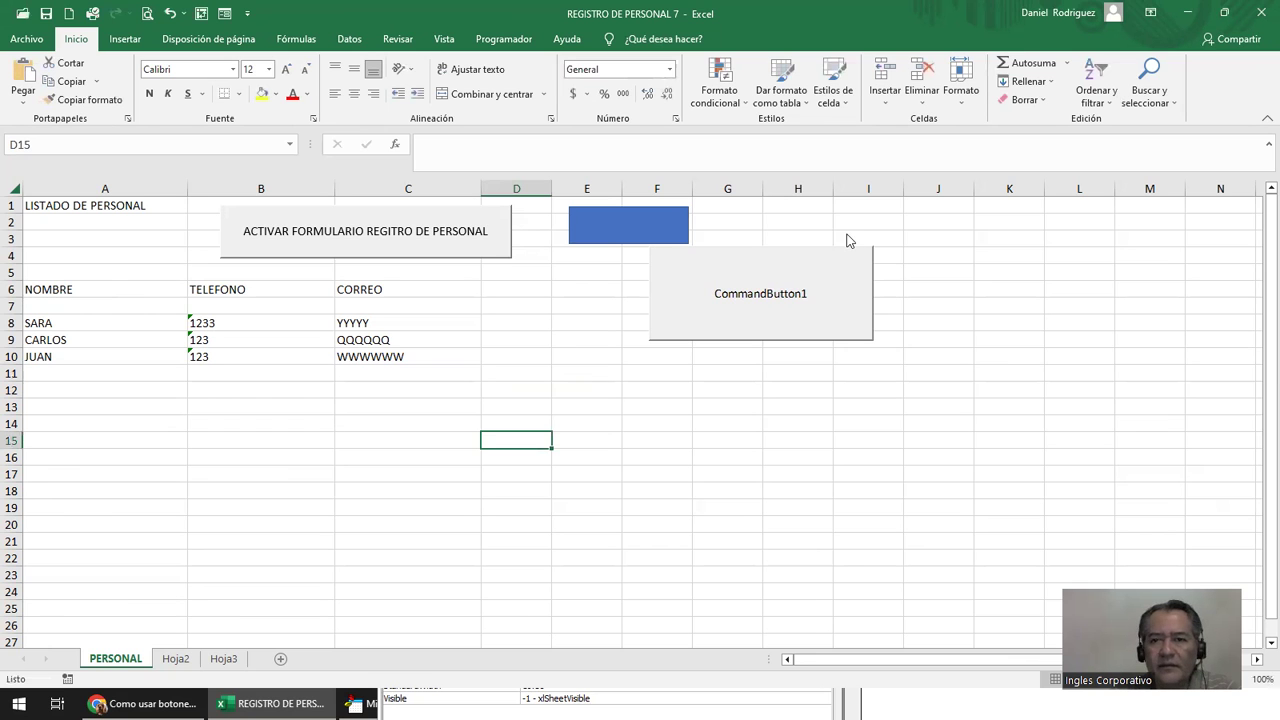
pyautogui.hotkey('alt', 'F11')
pyautogui.click(1266, 154)
# Step: Label the blue rectangle CARGAR FORMULARIO and widen it so the text fits on one line
pyautogui.click(683, 377)
pyautogui.click(610, 229)
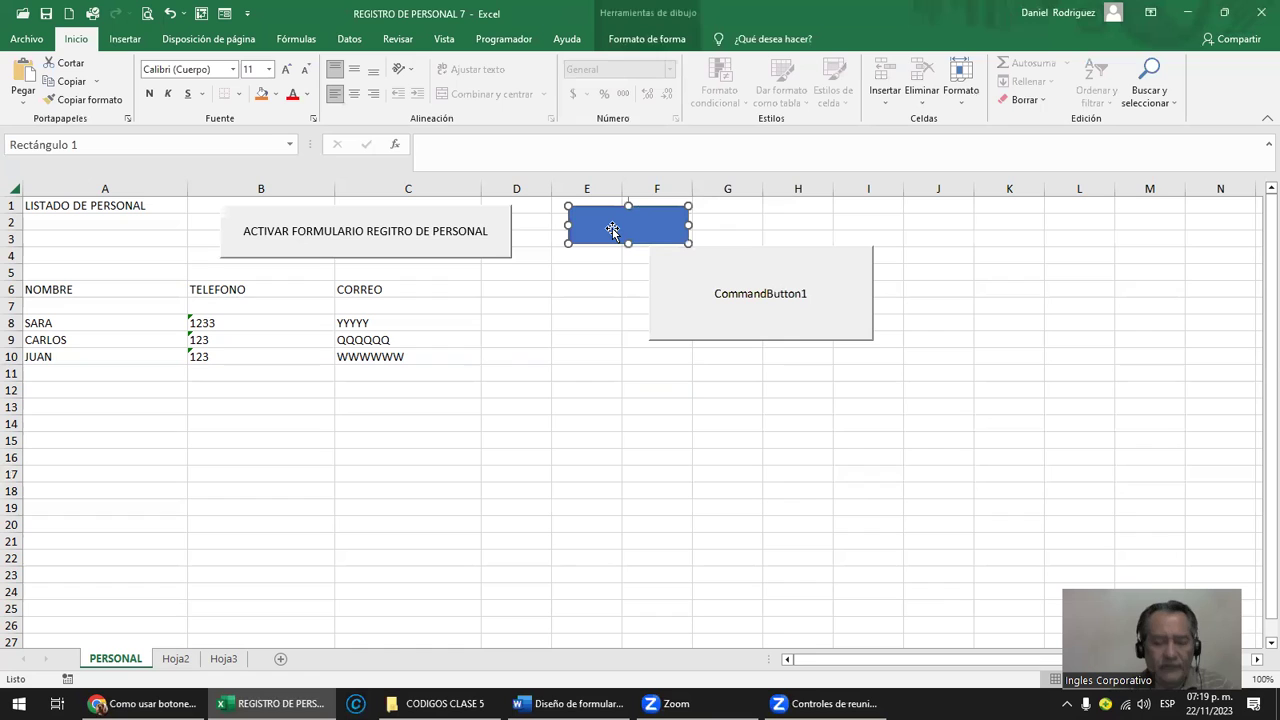
pyautogui.write('CARGARI')
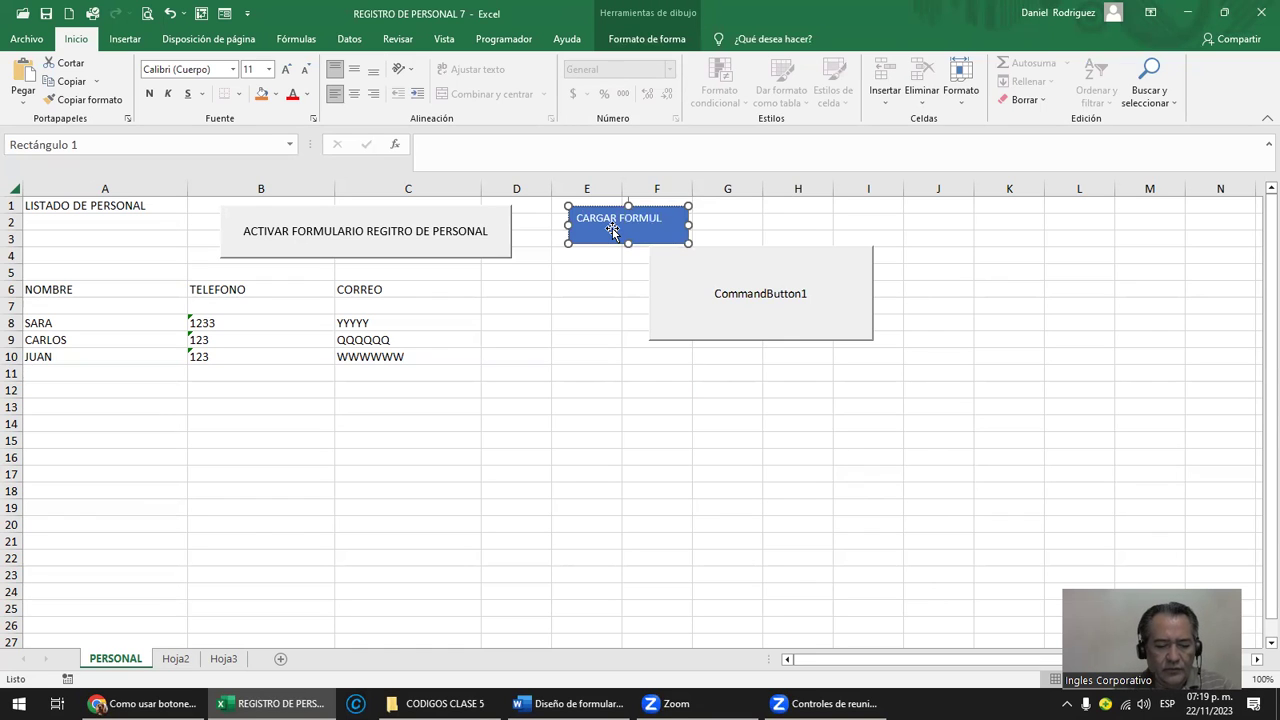
pyautogui.write('O')
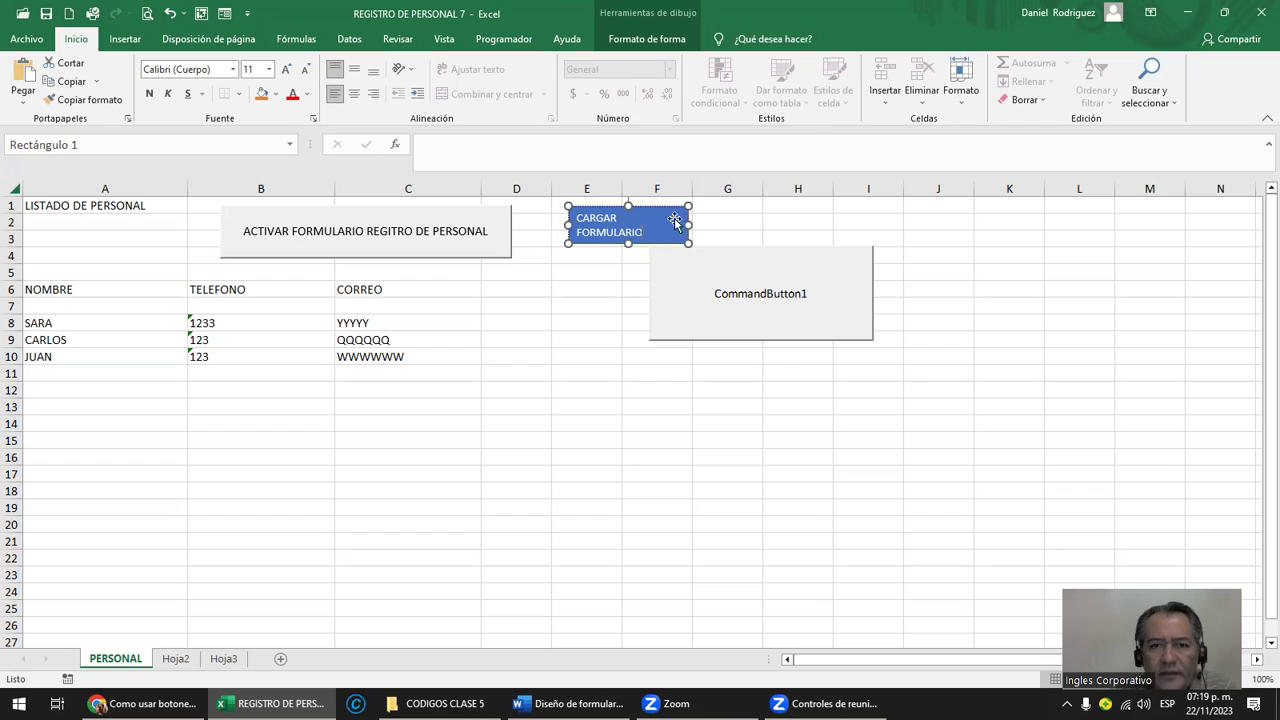
pyautogui.click(698, 225)
pyautogui.click(684, 227)
pyautogui.moveTo(689, 225); pyautogui.dragTo(753, 224)
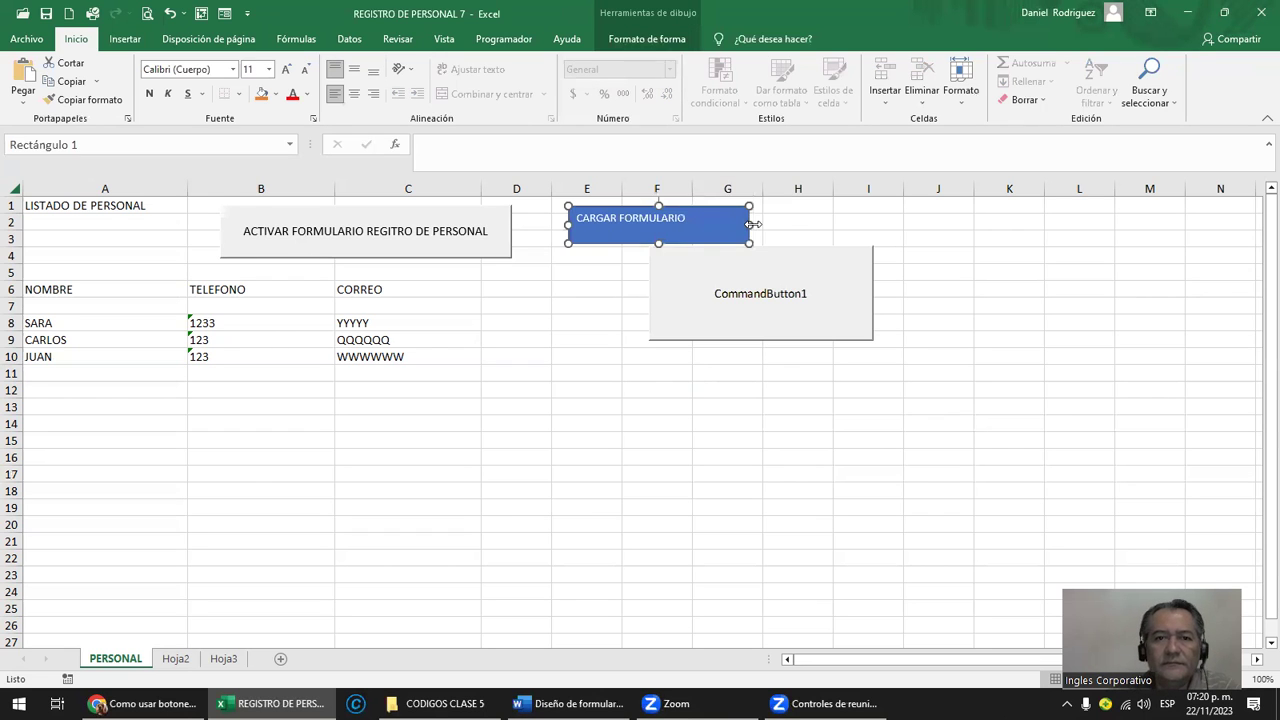
pyautogui.click(716, 305)
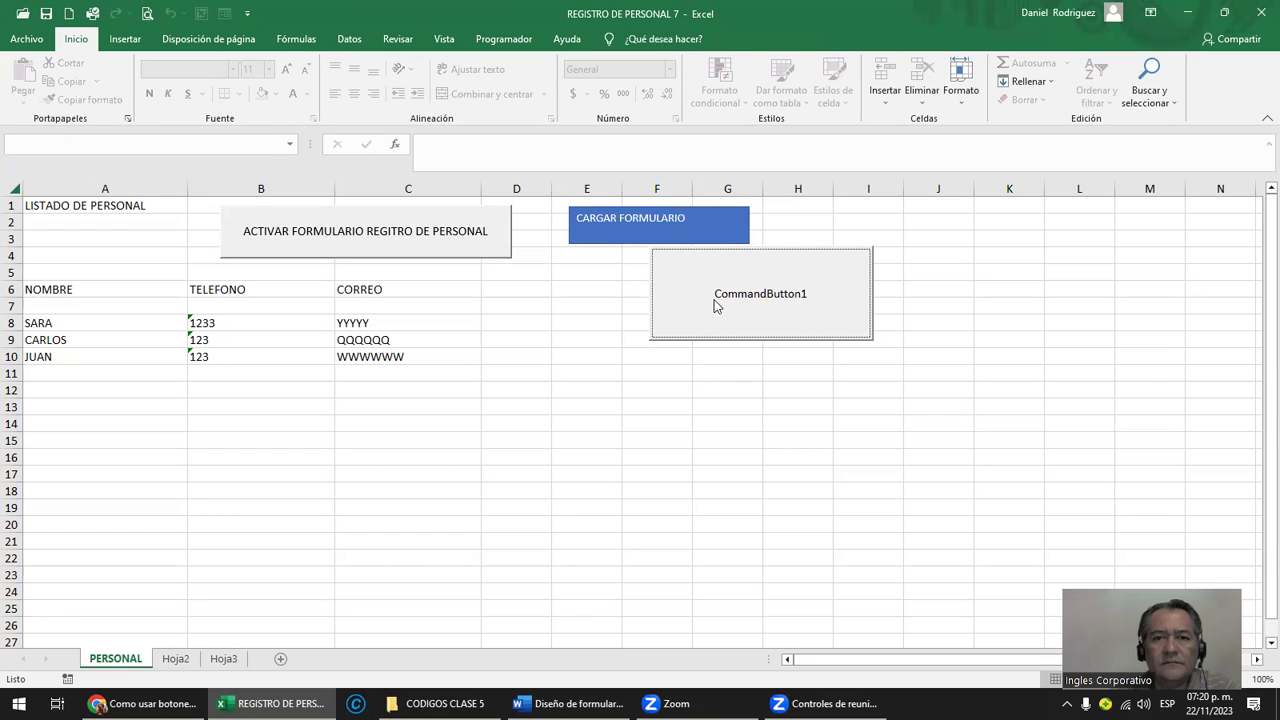
pyautogui.press('Escape')
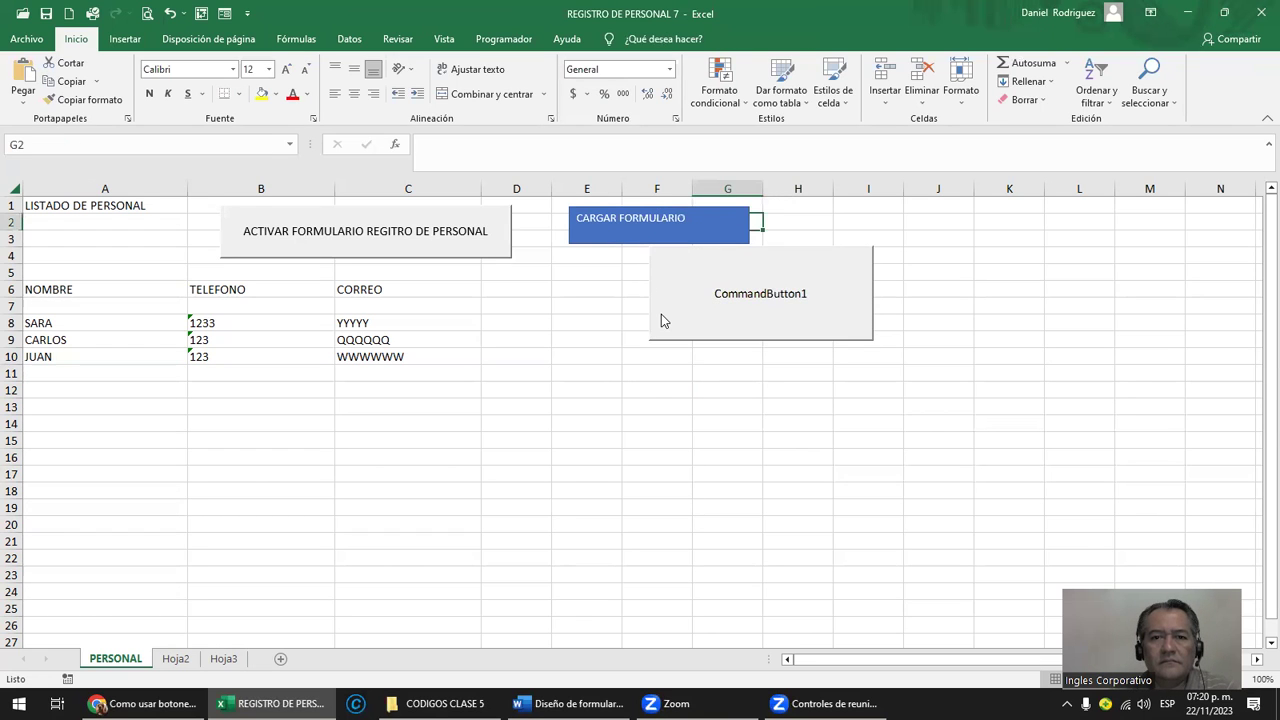
pyautogui.click(661, 320)
pyautogui.press('Escape')
pyautogui.click(584, 230)
# Step: Assign the ABRIR_FORMULARIOPERSONAL macro to the CARGAR FORMULARIO rectangle
pyautogui.rightClick(586, 232)
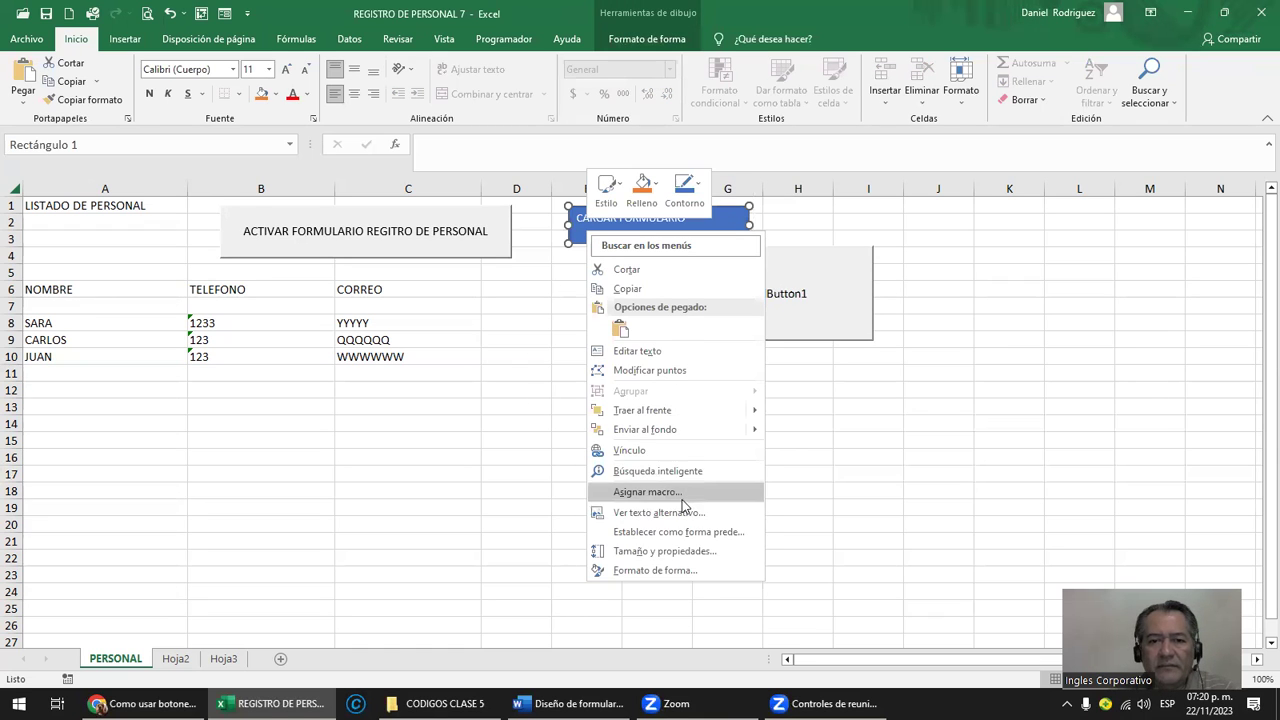
pyautogui.click(632, 492)
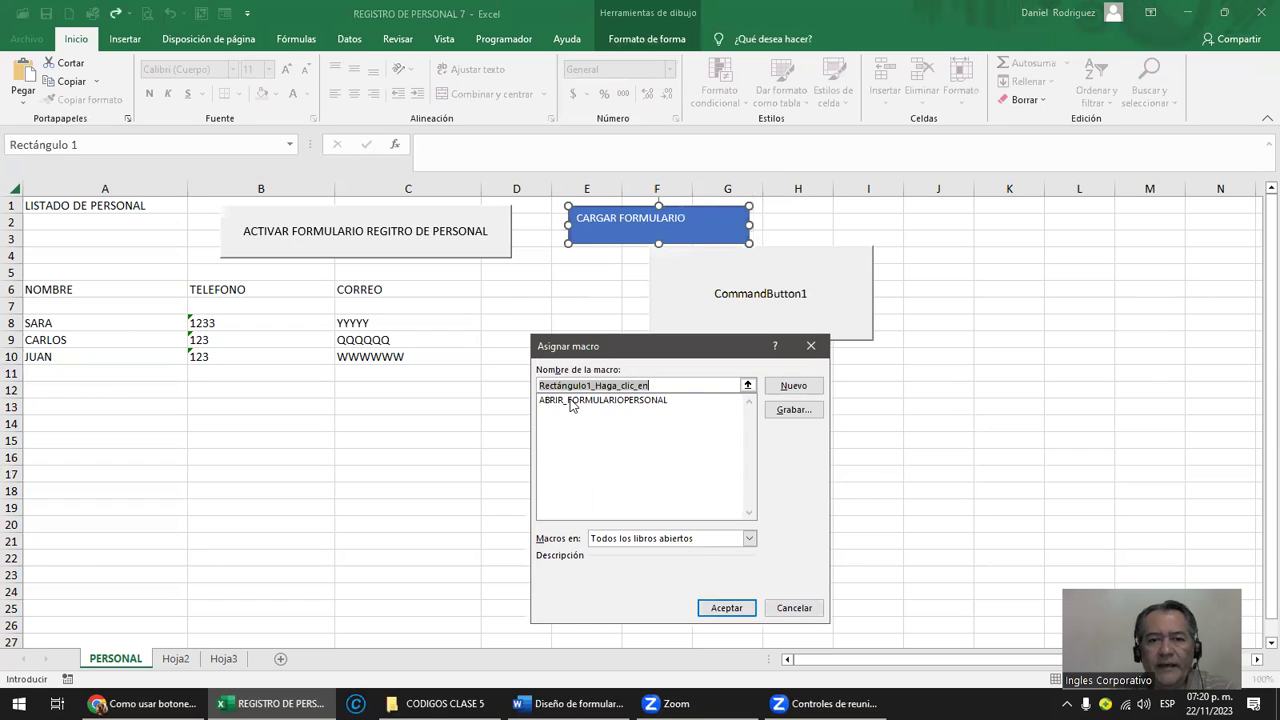
pyautogui.click(573, 402)
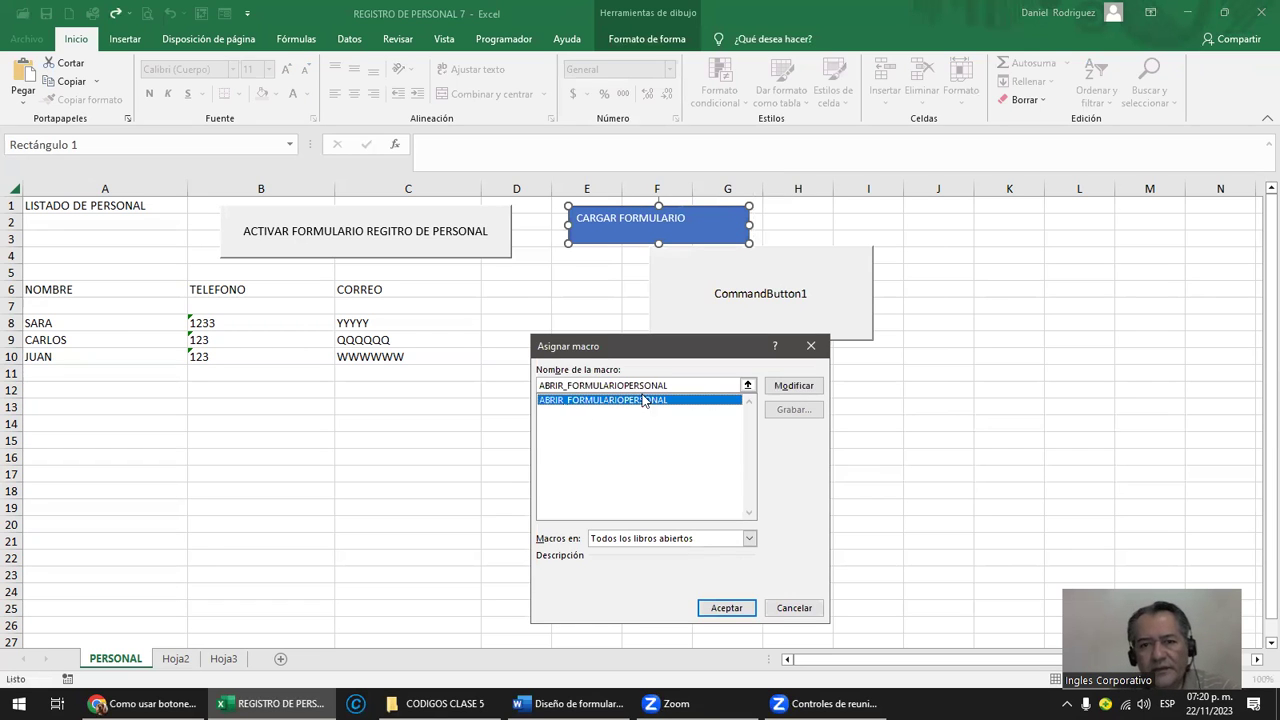
pyautogui.click(726, 607)
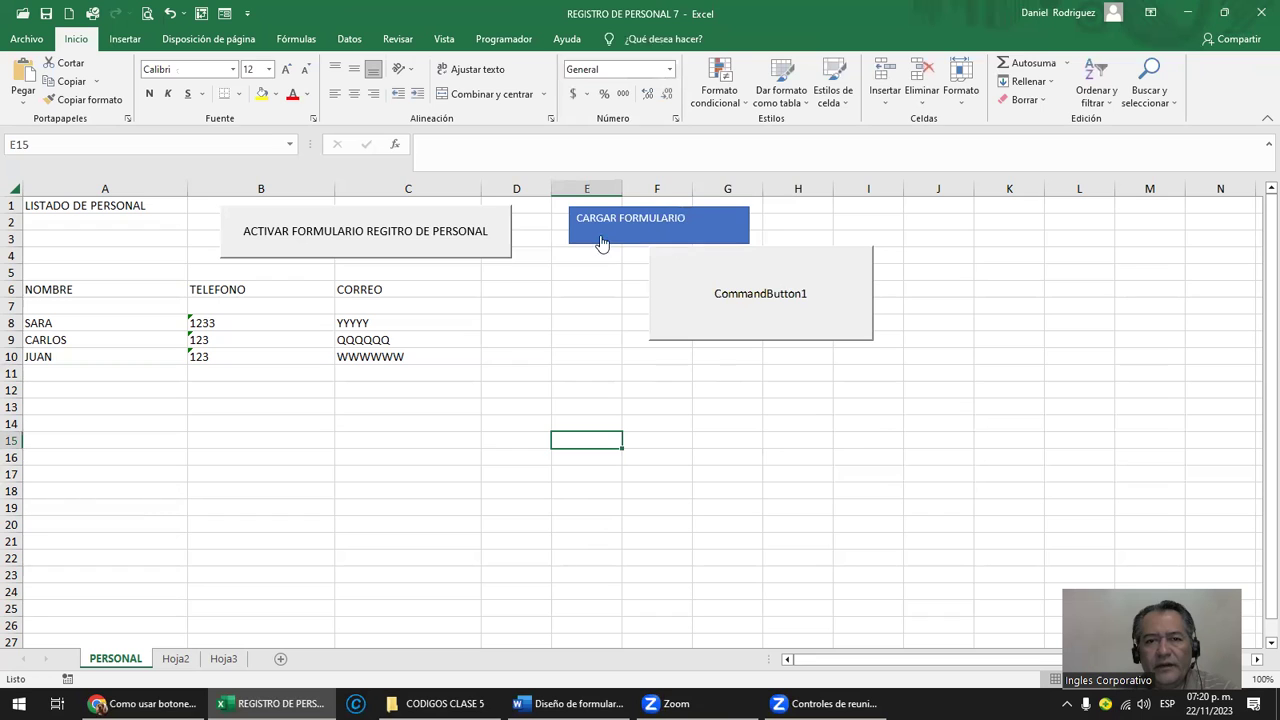
# Step: Test the rectangle, then shorten the button caption to ACTIVAR FORMULARIO PERSONAL
pyautogui.click(600, 238)
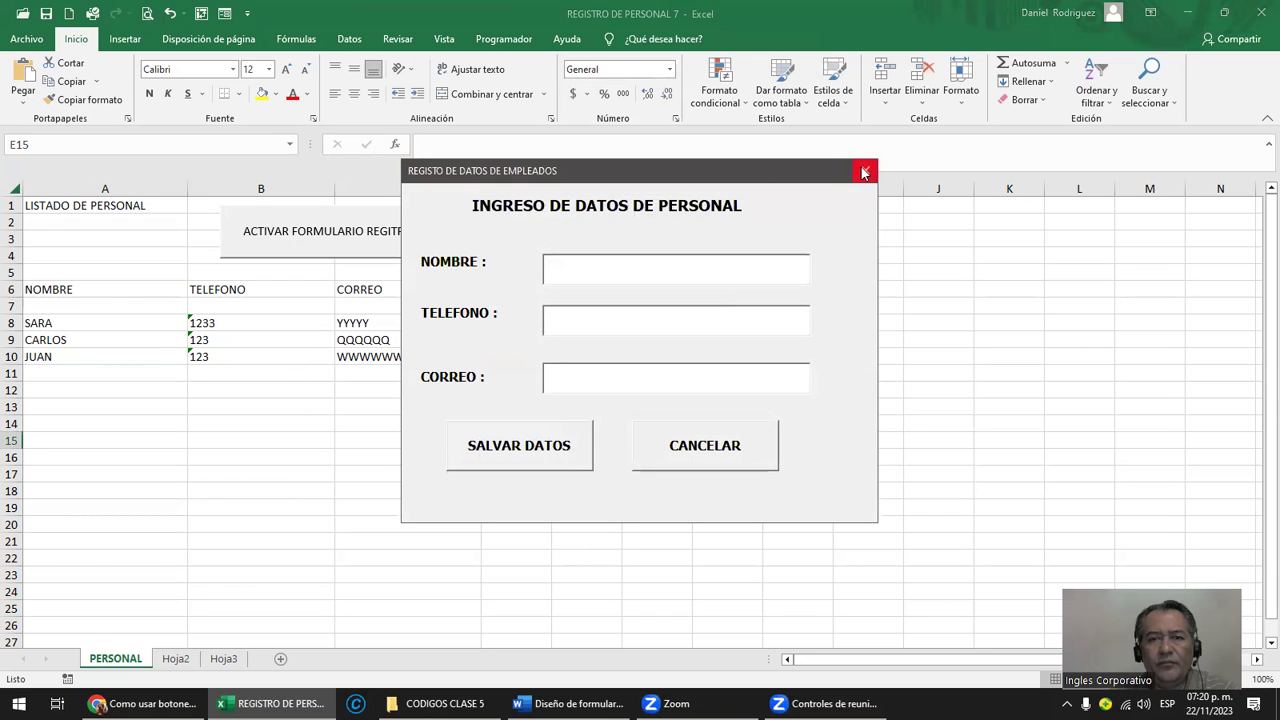
pyautogui.click(865, 170)
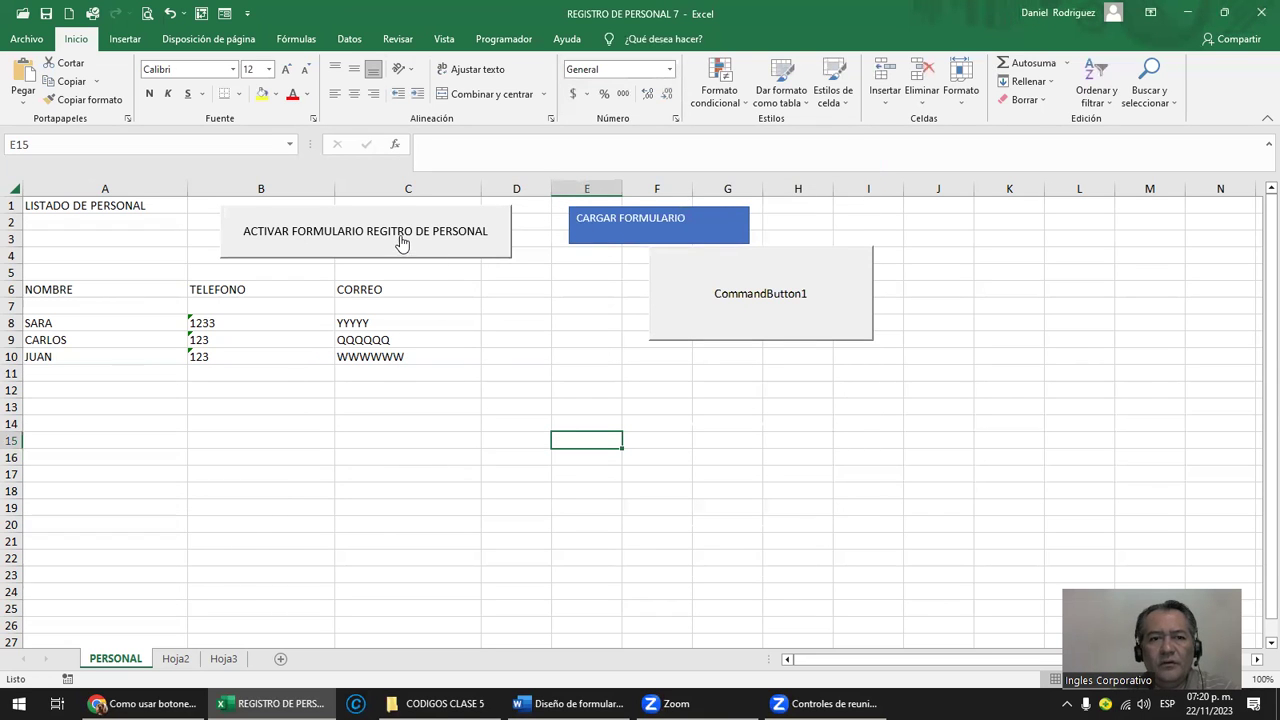
pyautogui.rightClick(366, 222)
pyautogui.click(313, 221)
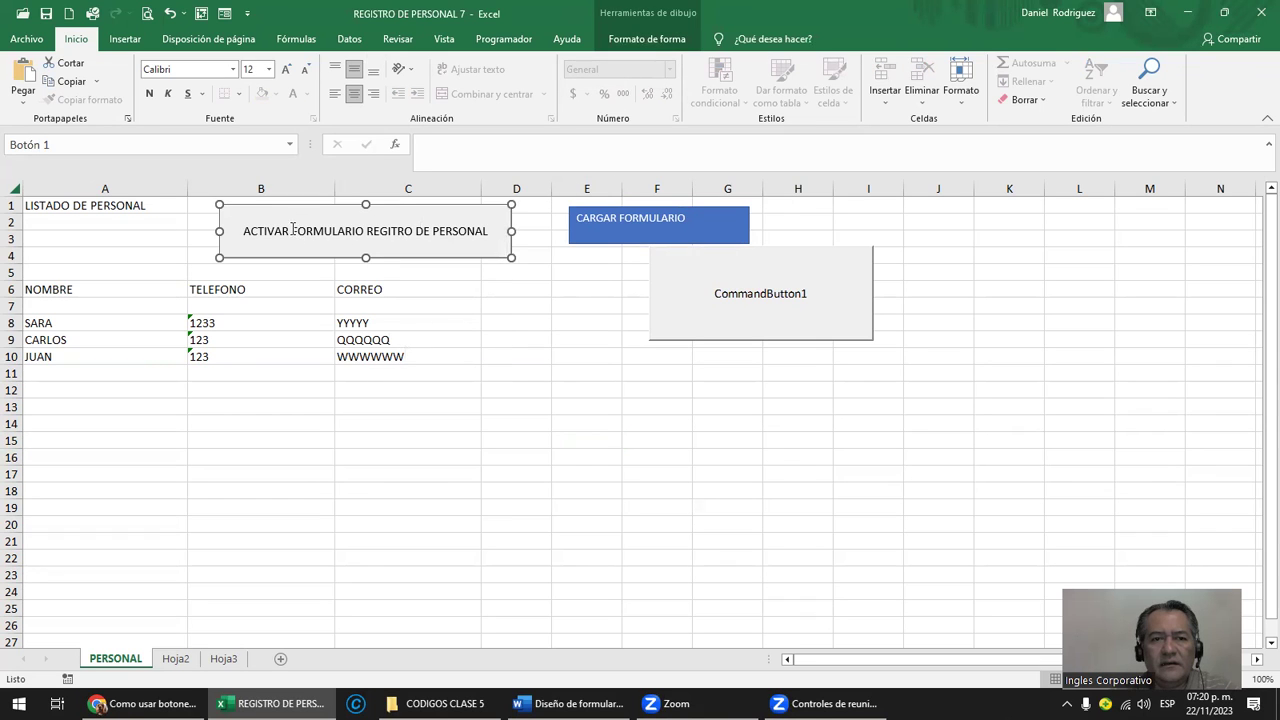
pyautogui.click(372, 228)
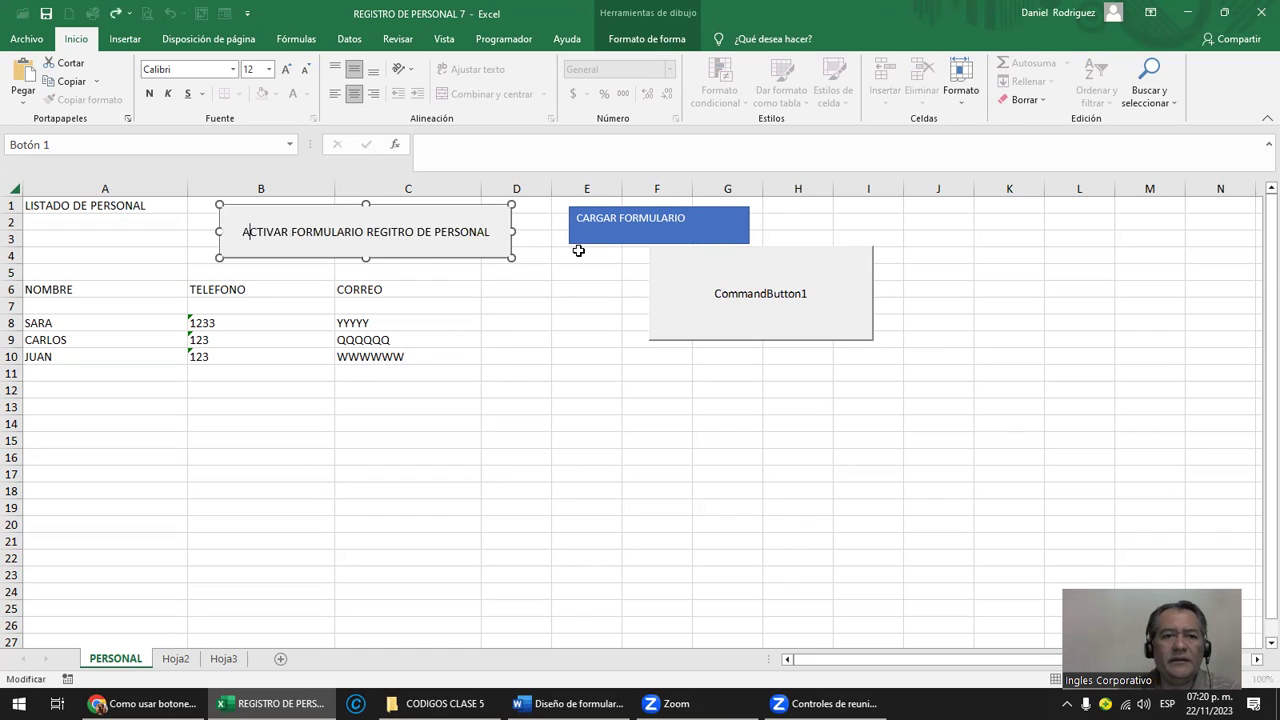
pyautogui.press('Delete')
pyautogui.press('Delete')
pyautogui.press('Delete')
pyautogui.press('Delete')
pyautogui.press('Delete')
pyautogui.press('Delete')
pyautogui.press('Delete')
pyautogui.press('Delete')
pyautogui.press('Delete')
pyautogui.press('Delete')
pyautogui.press('Delete')
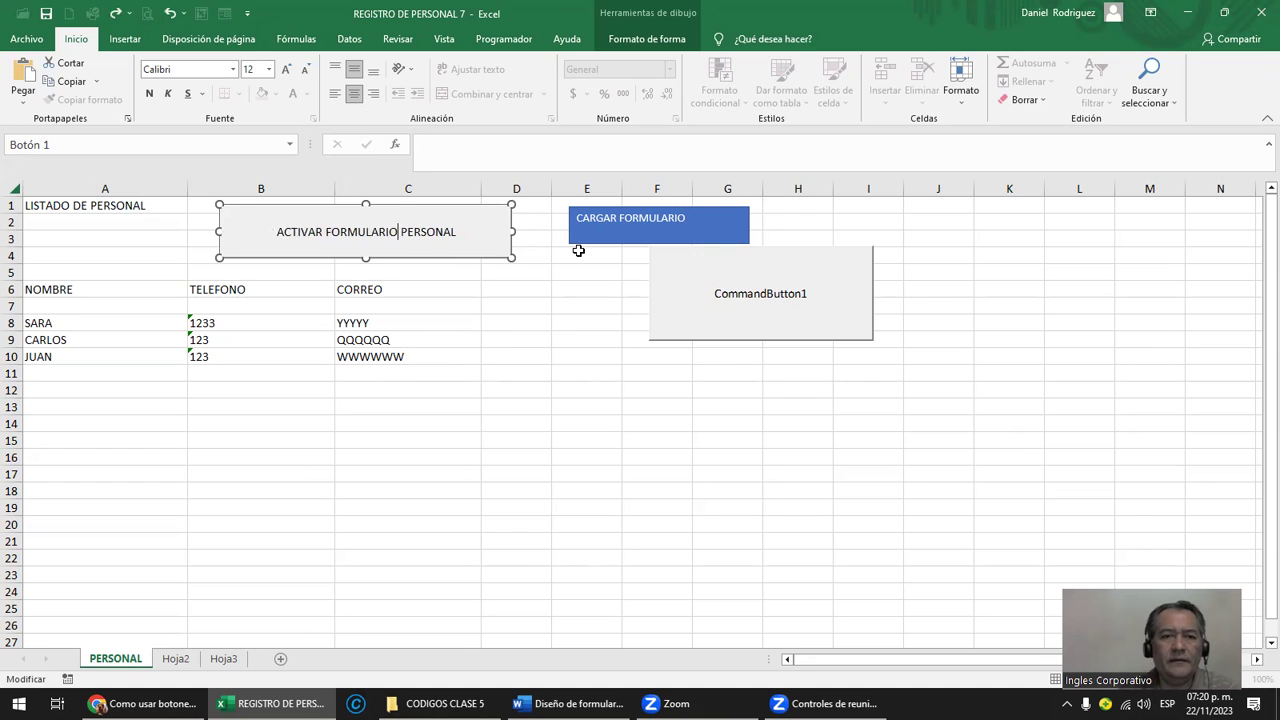
pyautogui.click(589, 374)
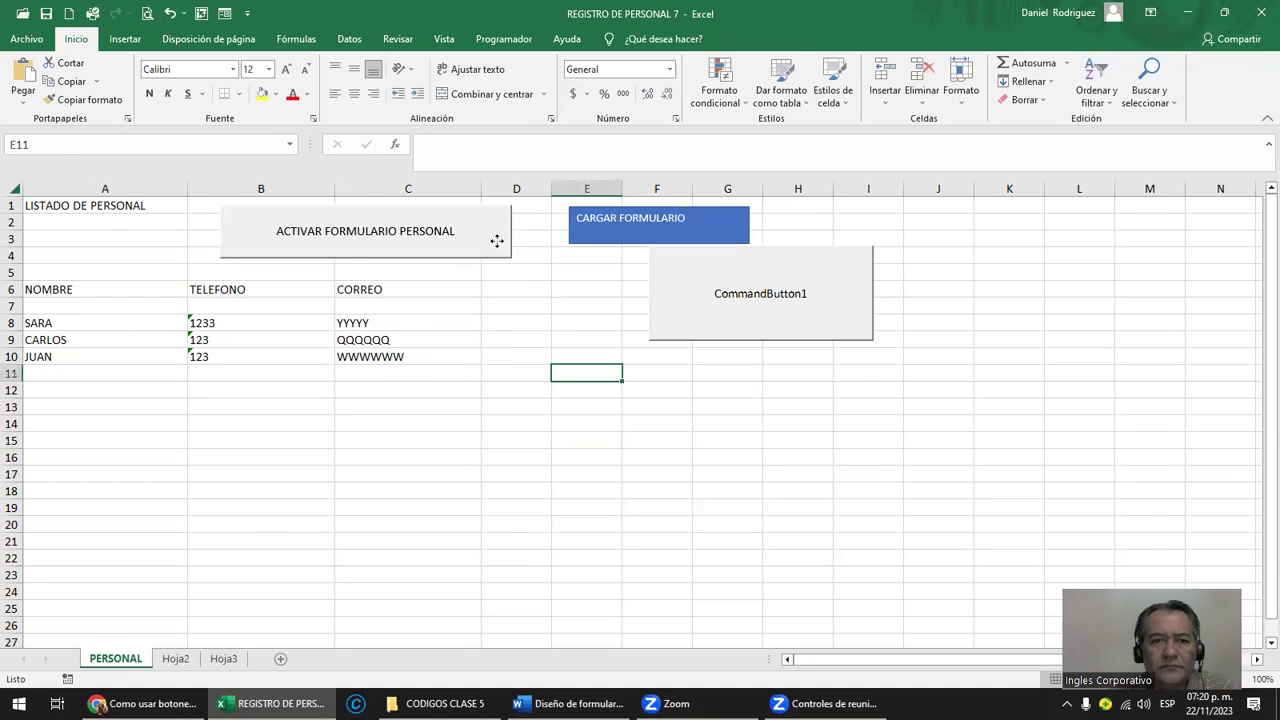
# Step: Narrow the ACTIVAR FORMULARIO PERSONAL button to fit its label and reopen the staff form via CARGAR FORMULARIO
pyautogui.rightClick(497, 241)
pyautogui.press('Escape')
pyautogui.moveTo(509, 231); pyautogui.dragTo(437, 227)
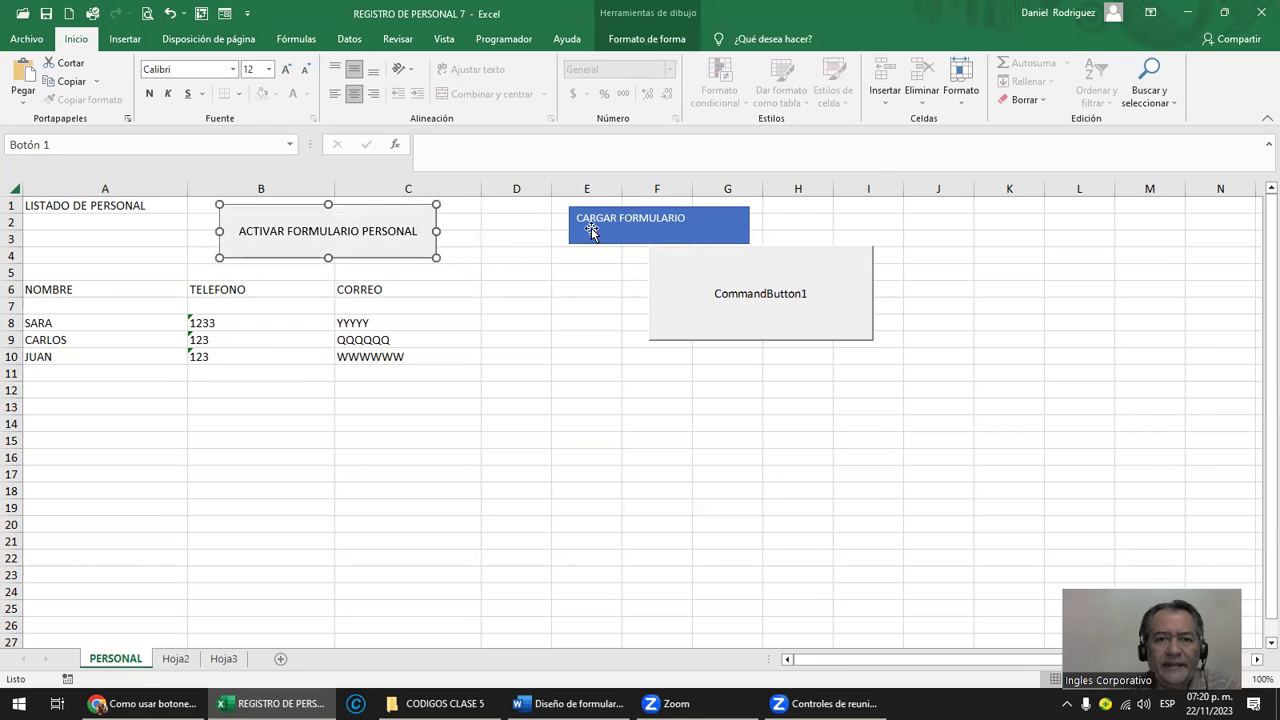
pyautogui.click(591, 230)
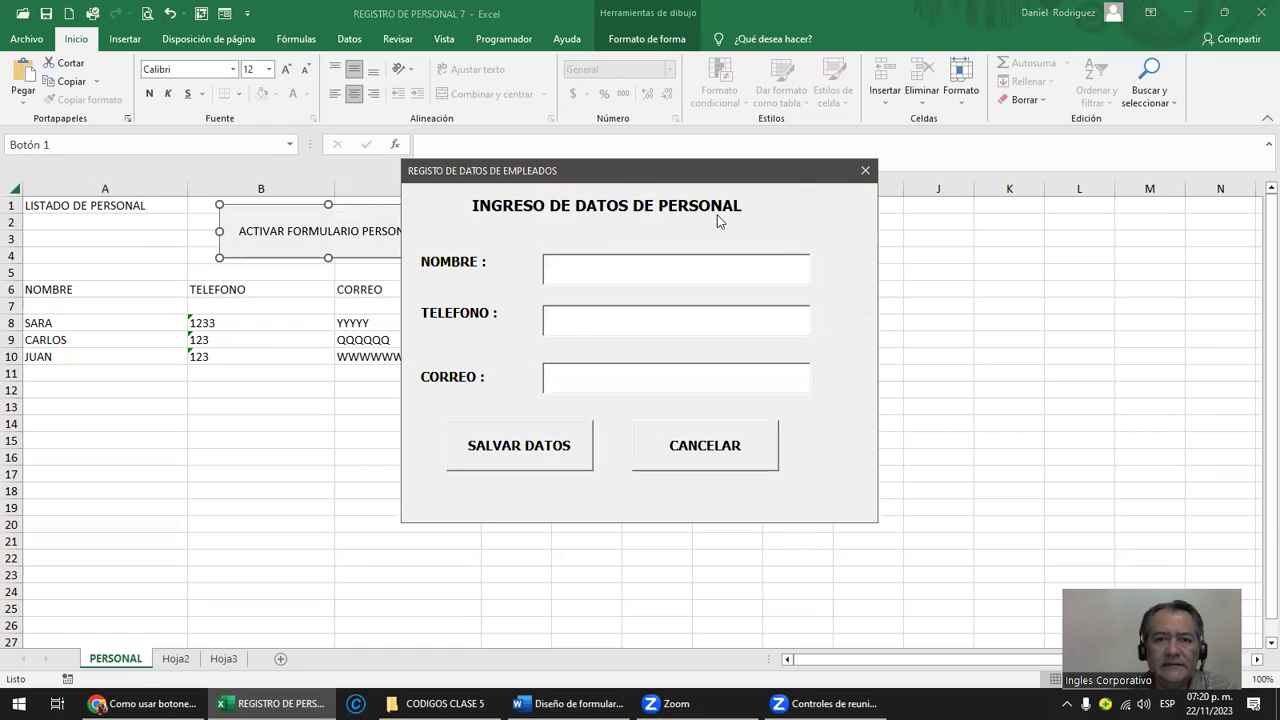
# Step: Close the form, move the CARGAR FORMULARIO rectangle beside the gray button and make it taller
pyautogui.click(865, 170)
pyautogui.rightClick(594, 235)
pyautogui.press('Escape')
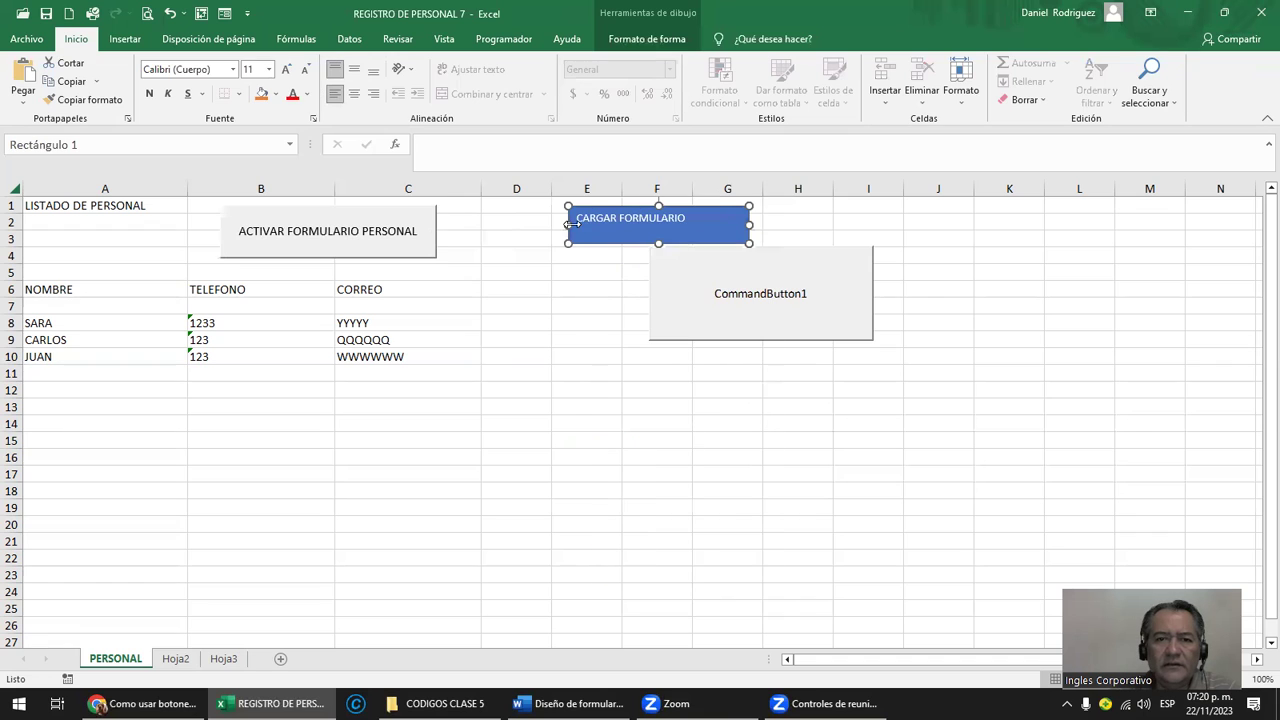
pyautogui.moveTo(587, 212); pyautogui.dragTo(477, 212)
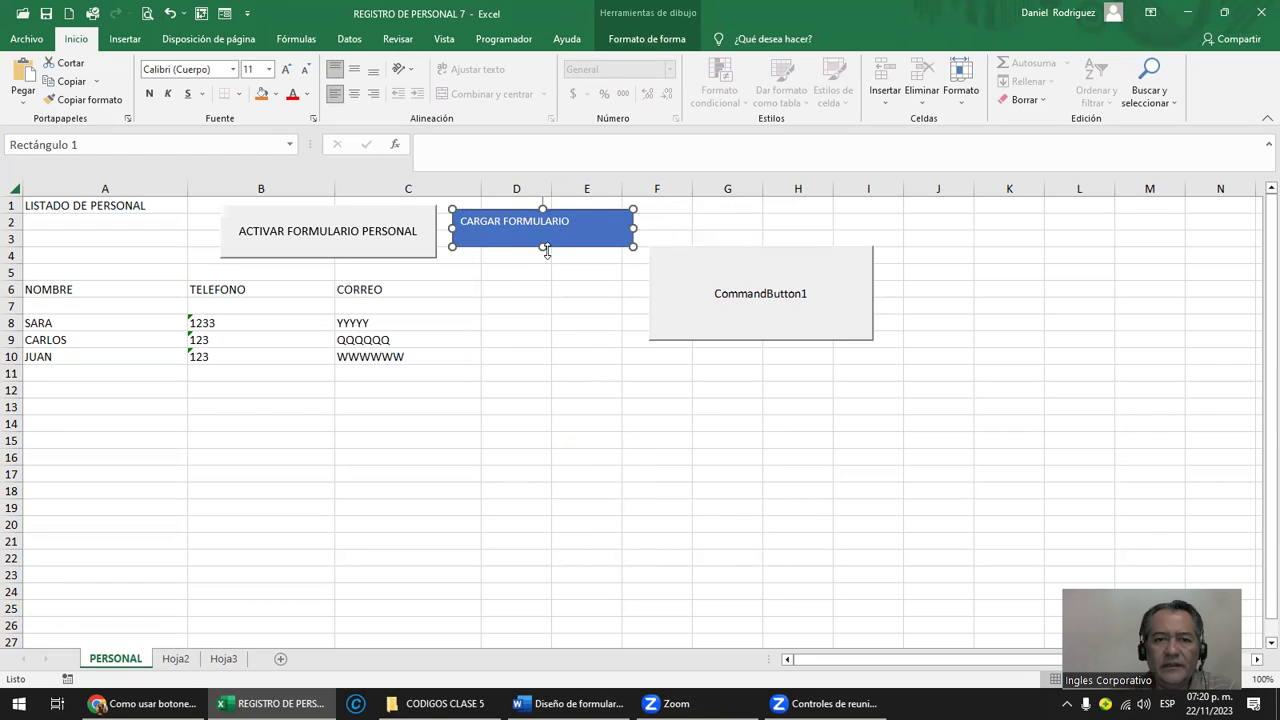
pyautogui.moveTo(545, 247); pyautogui.dragTo(545, 261)
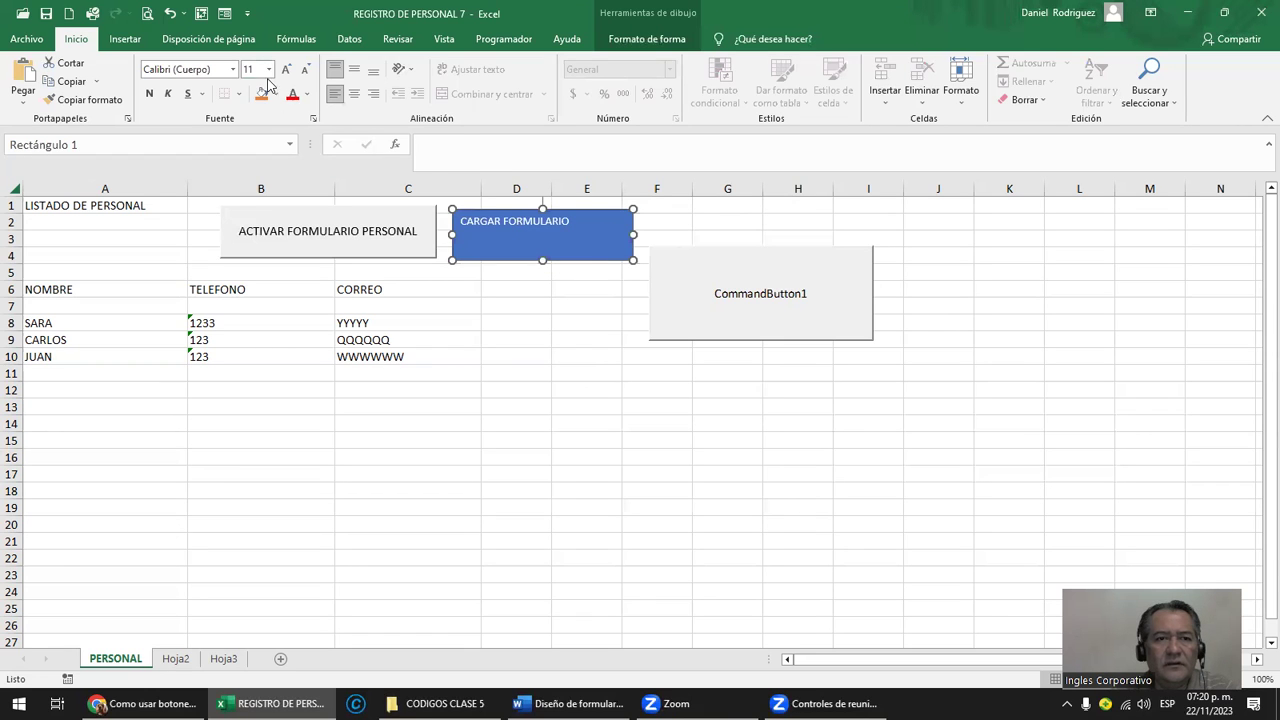
# Step: Center the rectangle's label horizontally and vertically and set its font size to 14
pyautogui.click(353, 95)
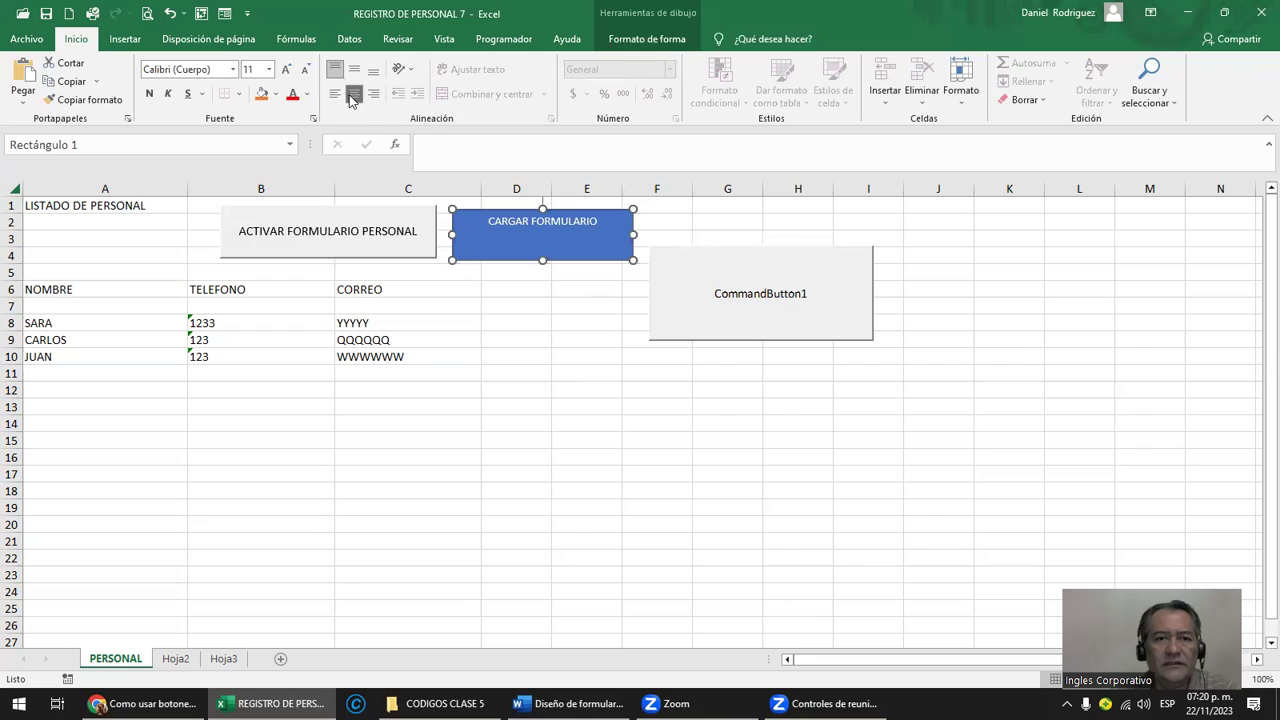
pyautogui.click(286, 69)
pyautogui.click(286, 69)
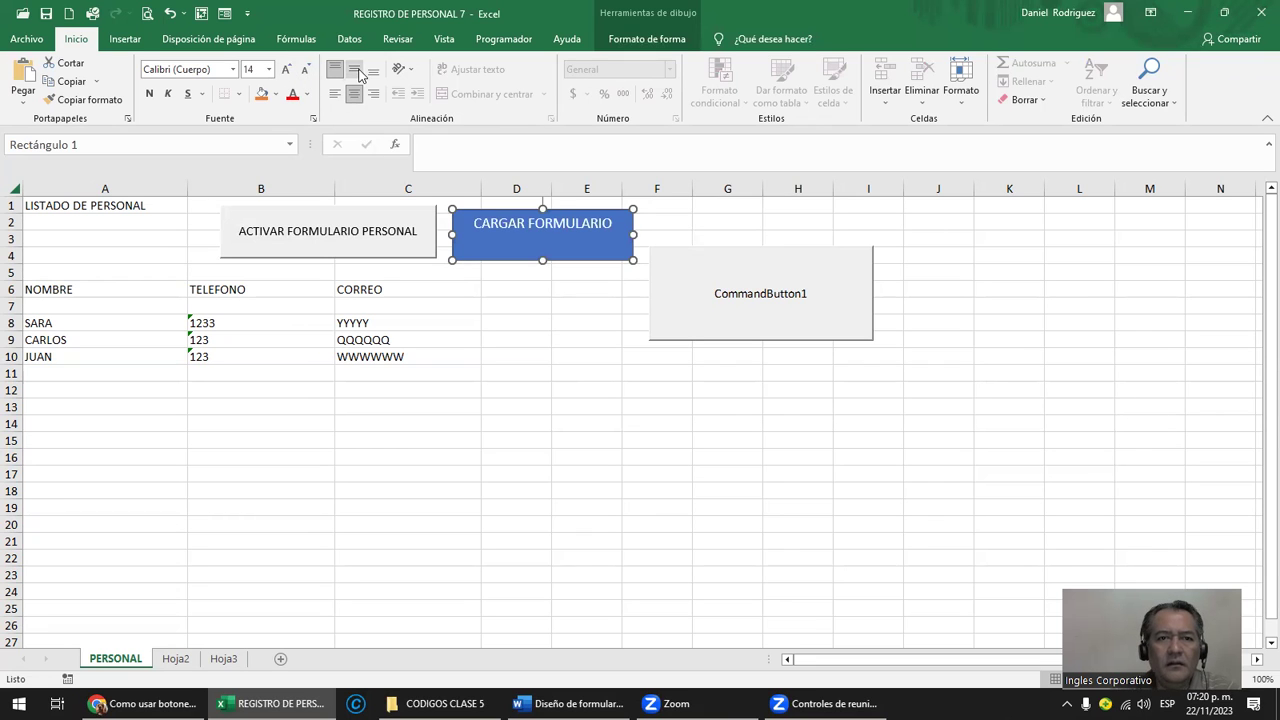
pyautogui.click(355, 70)
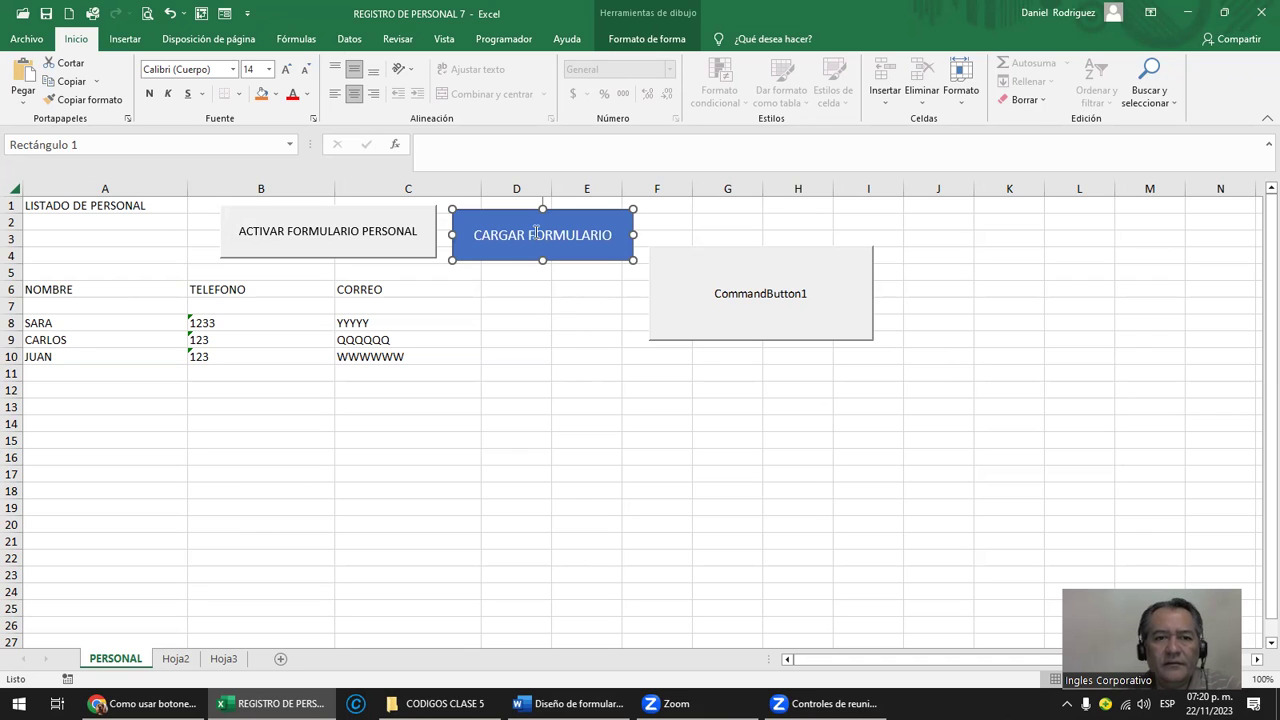
pyautogui.click(531, 455)
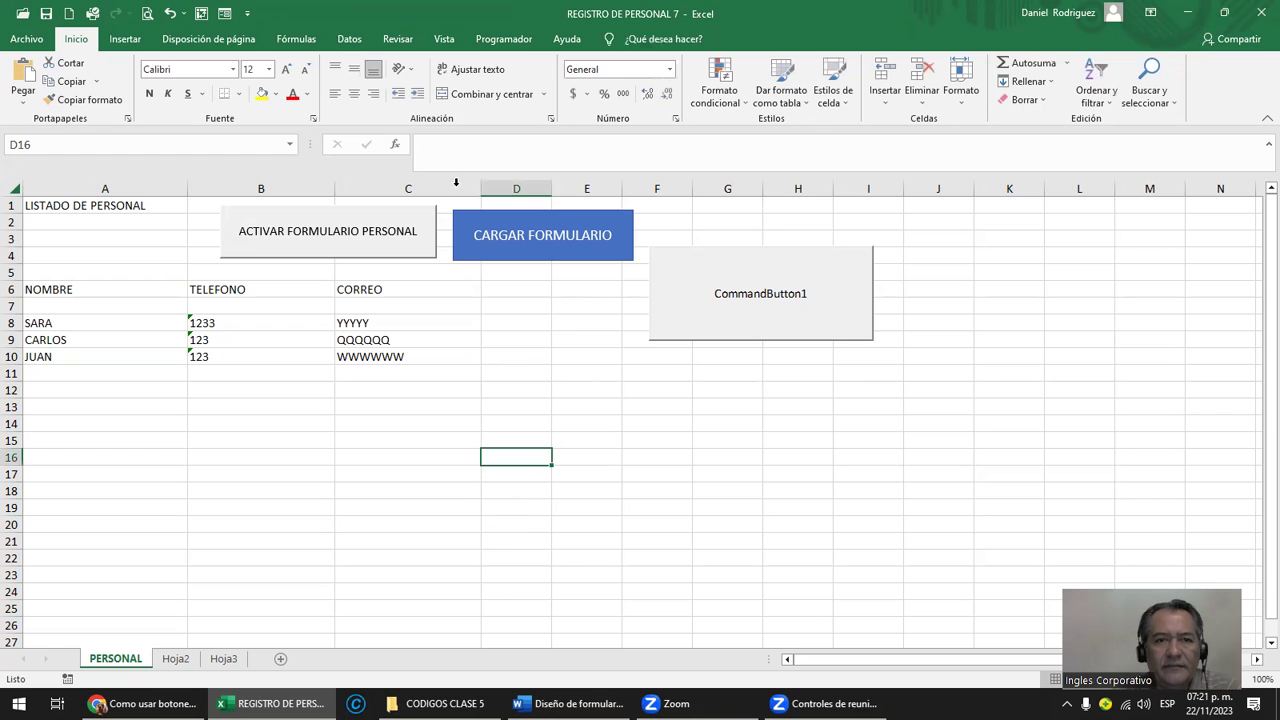
# Step: In Módulo1, copy the ABRIR_FORMULARIOPERSONAL macro and paste a duplicate below it
pyautogui.click(485, 42)
pyautogui.click(25, 92)
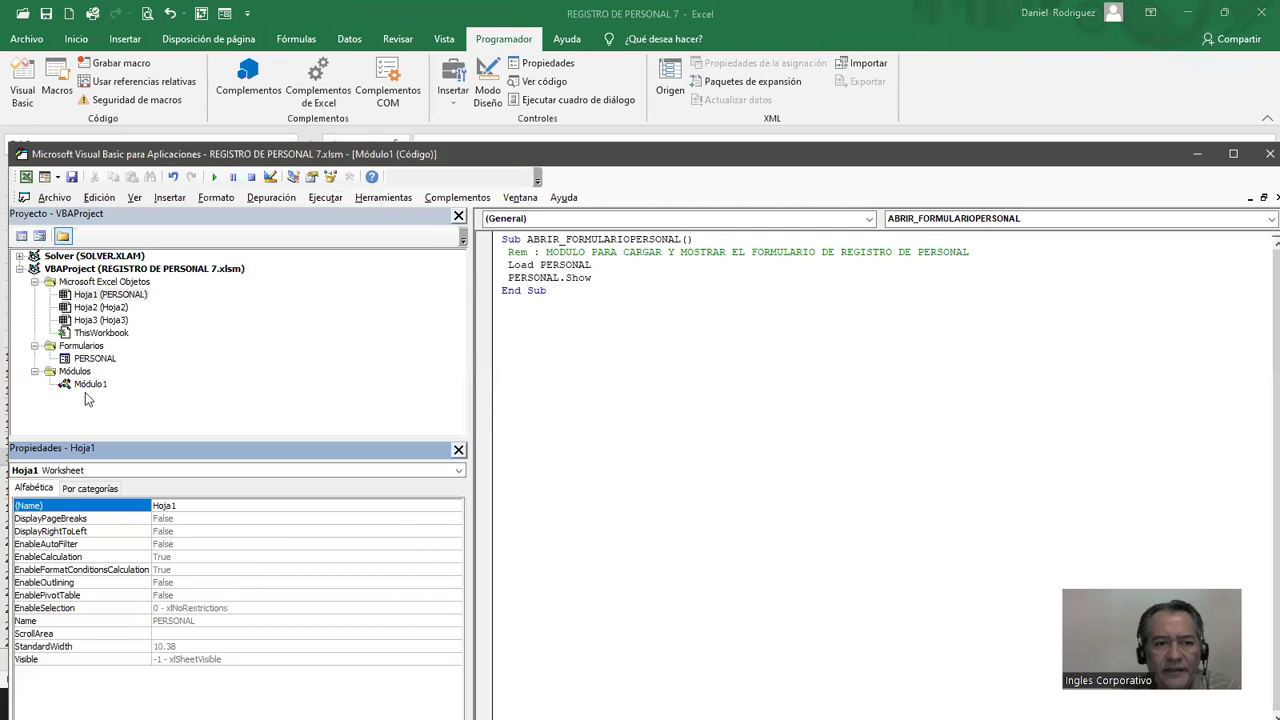
pyautogui.click(90, 384)
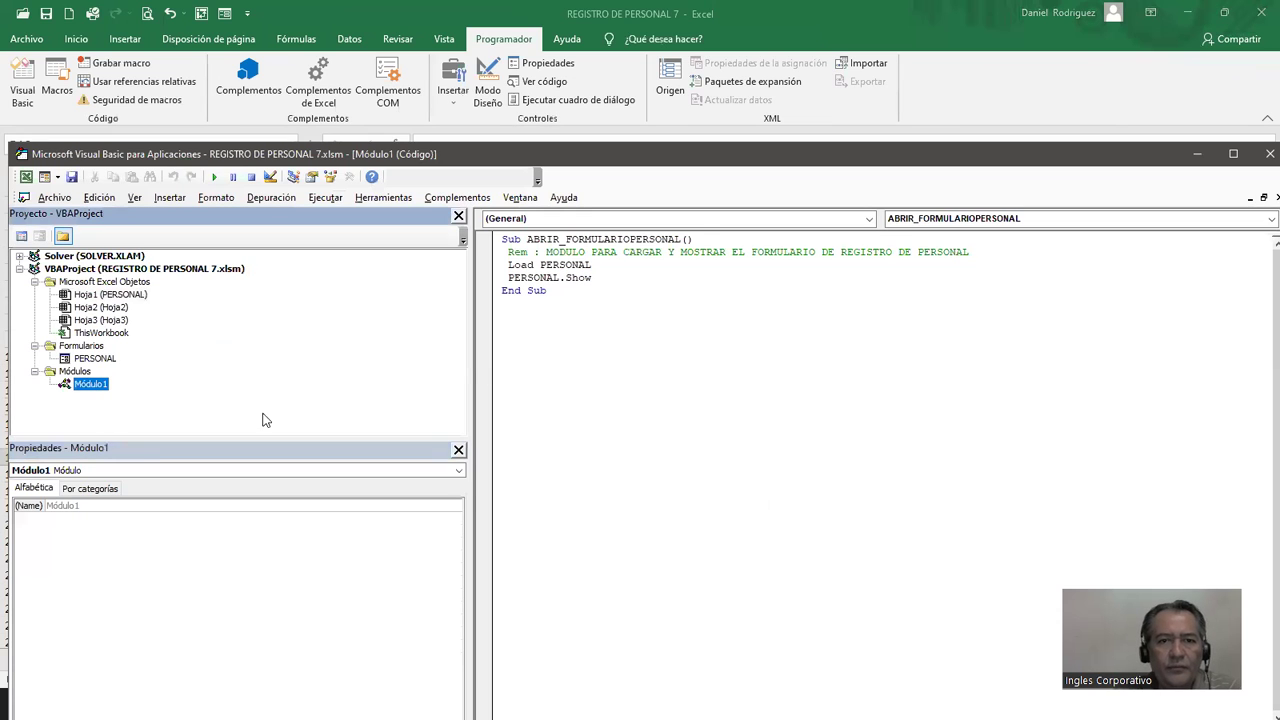
pyautogui.moveTo(503, 239); pyautogui.dragTo(573, 303)
pyautogui.hotkey('ctrl', 'c')
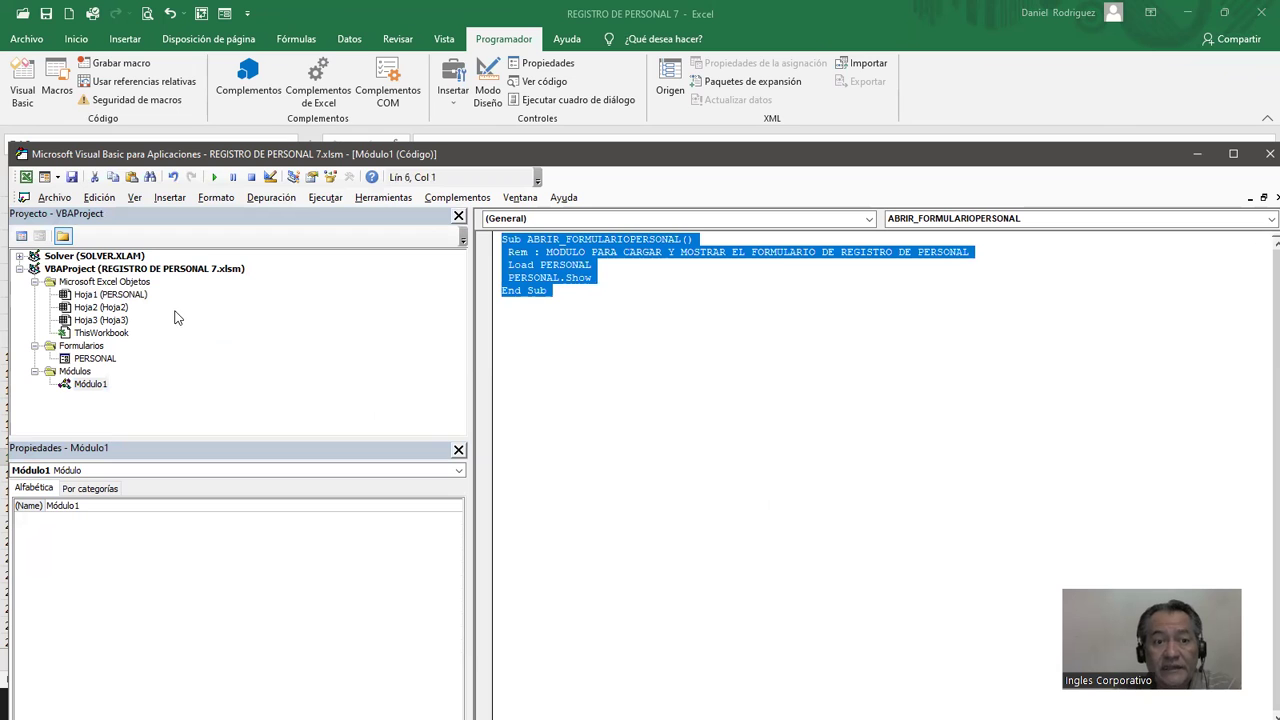
pyautogui.click(540, 256)
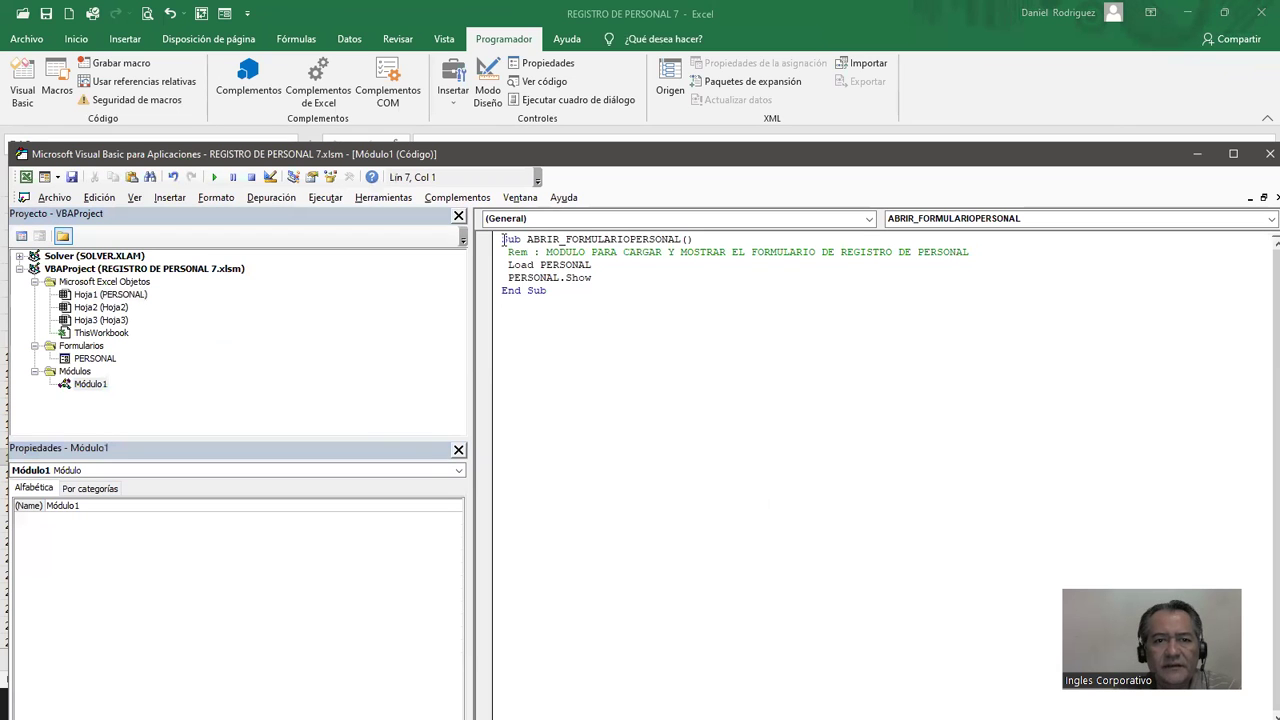
pyautogui.moveTo(502, 239); pyautogui.dragTo(555, 288)
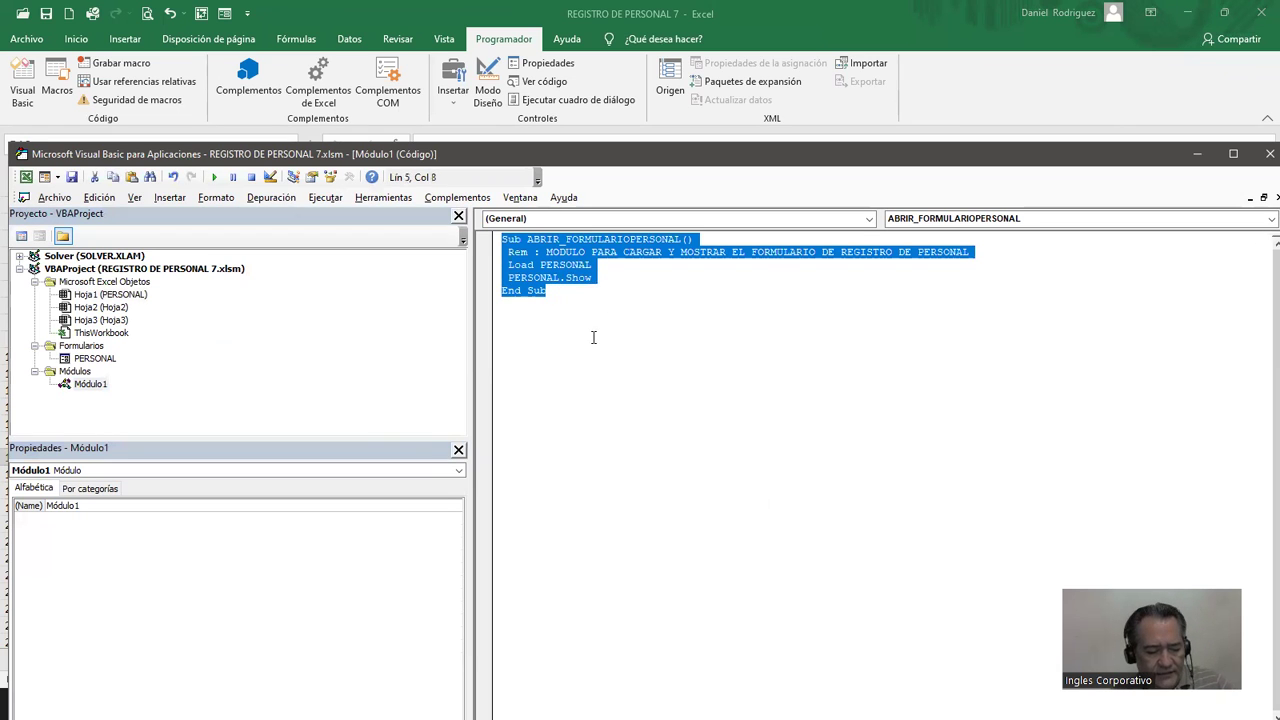
pyautogui.click(580, 435)
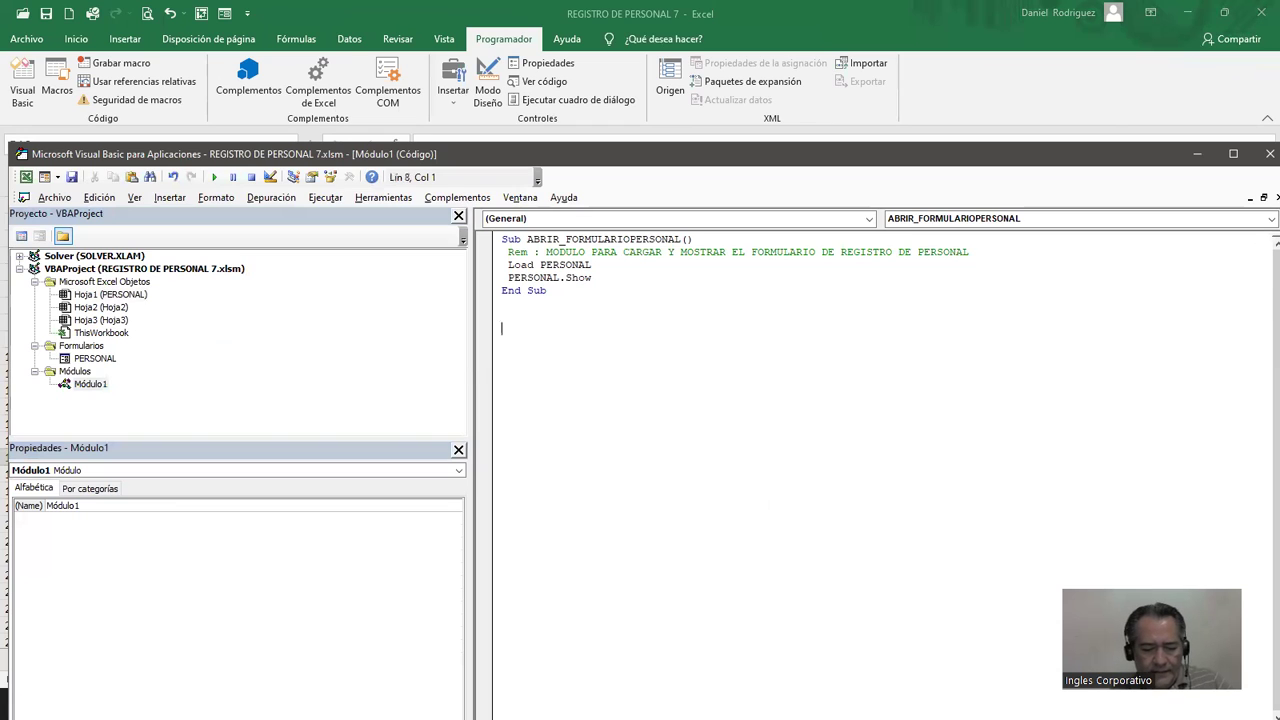
pyautogui.hotkey('ctrl', 'v')
# Step: Rename the duplicated macro to ABRIR_FORMULARIOFACTURA
pyautogui.press('Up')
pyautogui.press('Up')
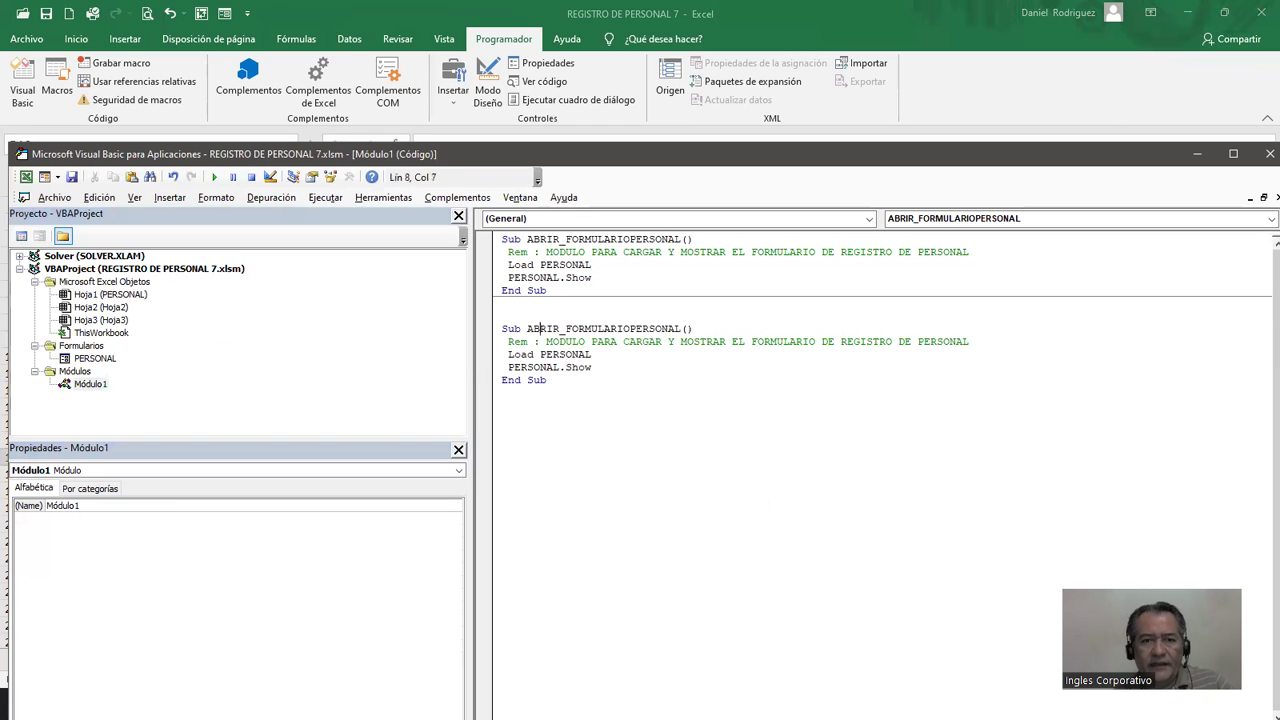
pyautogui.moveTo(527, 328); pyautogui.dragTo(574, 328)
pyautogui.click(531, 328)
pyautogui.write('F')
pyautogui.press('BackSpace')
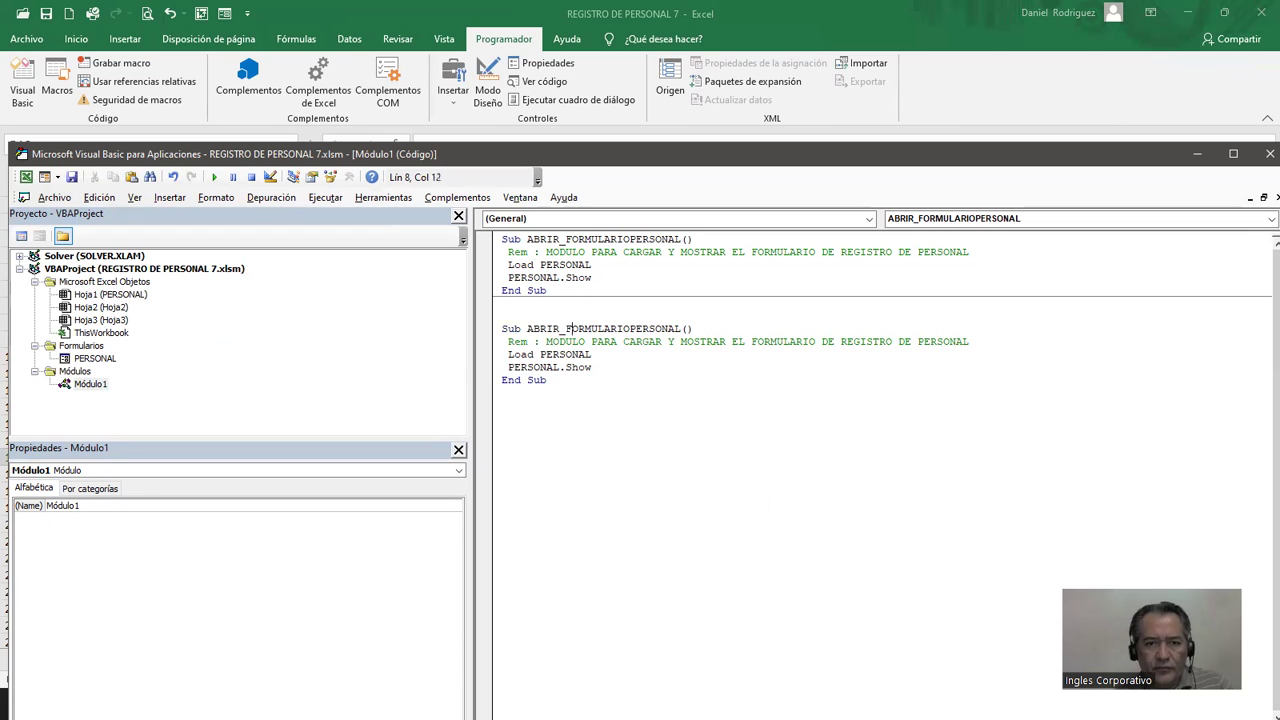
pyautogui.write('FACTURA')
pyautogui.press('Delete')
pyautogui.press('Delete')
pyautogui.press('Delete')
pyautogui.press('Delete')
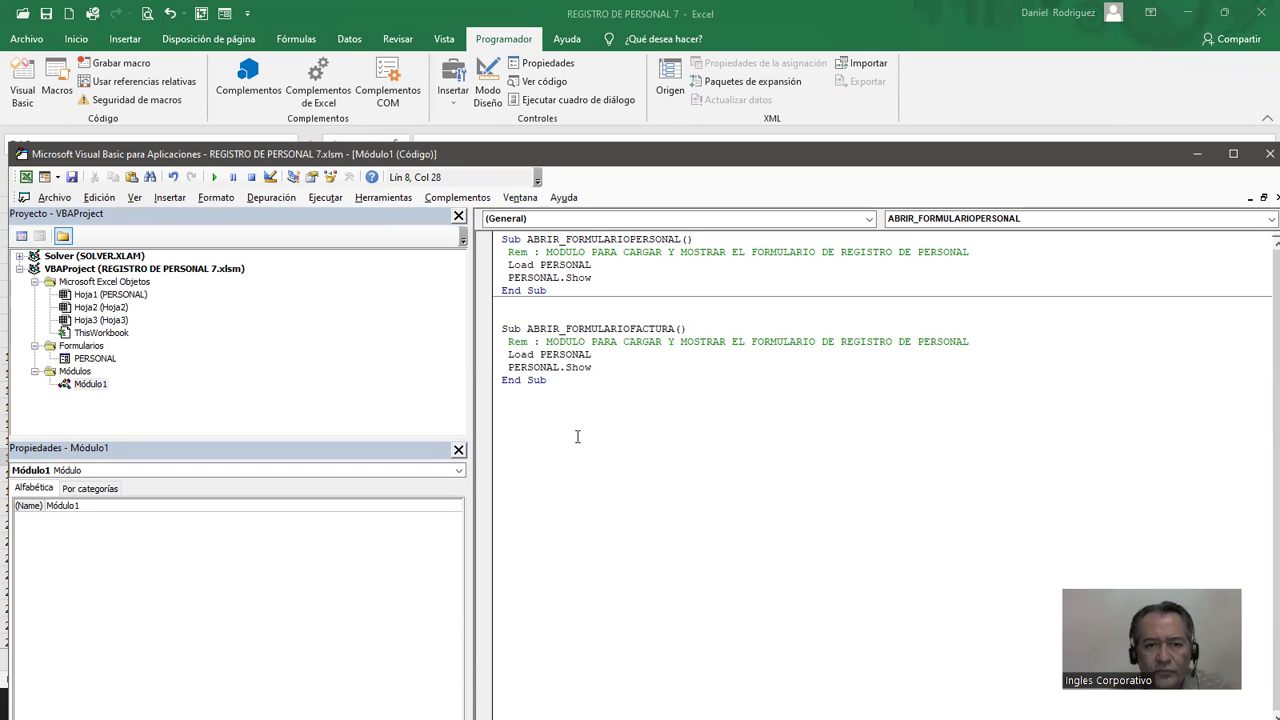
# Step: Change the copy's Load and Show lines from PERSONAL to FACTURA, then return to Excel
pyautogui.click(591, 355)
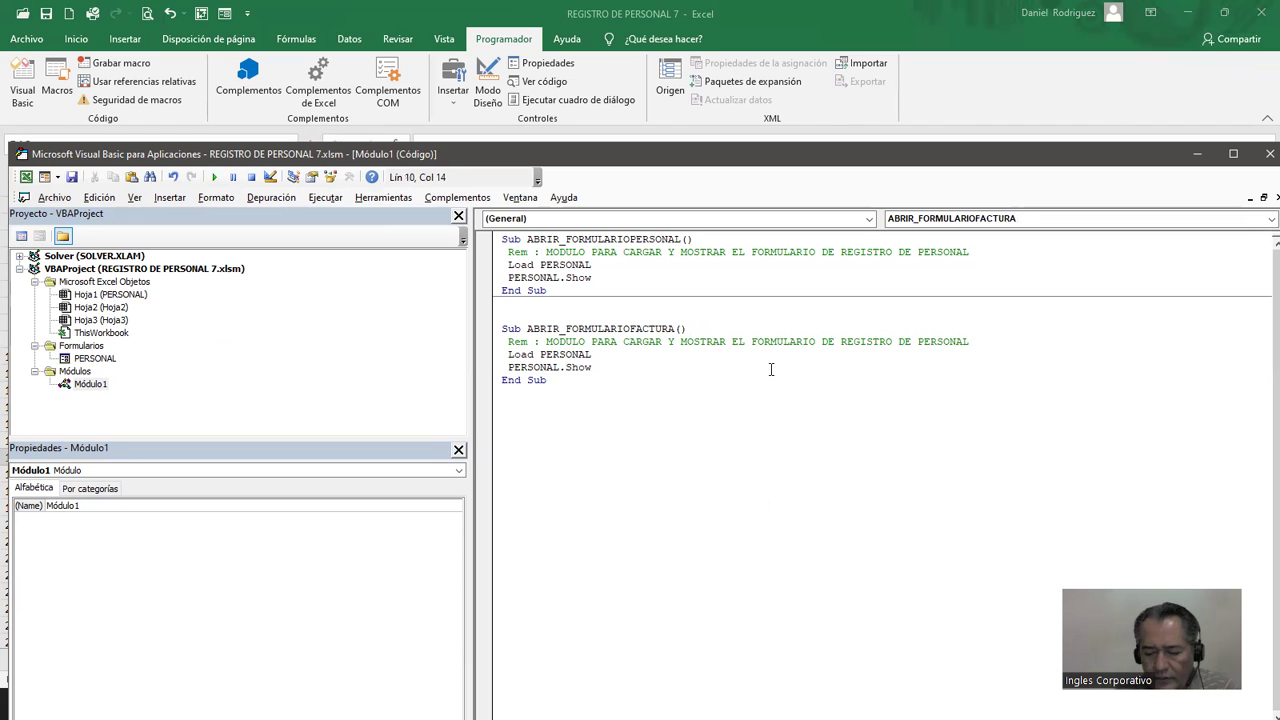
pyautogui.press('BackSpace')
pyautogui.press('BackSpace')
pyautogui.write('TUR')
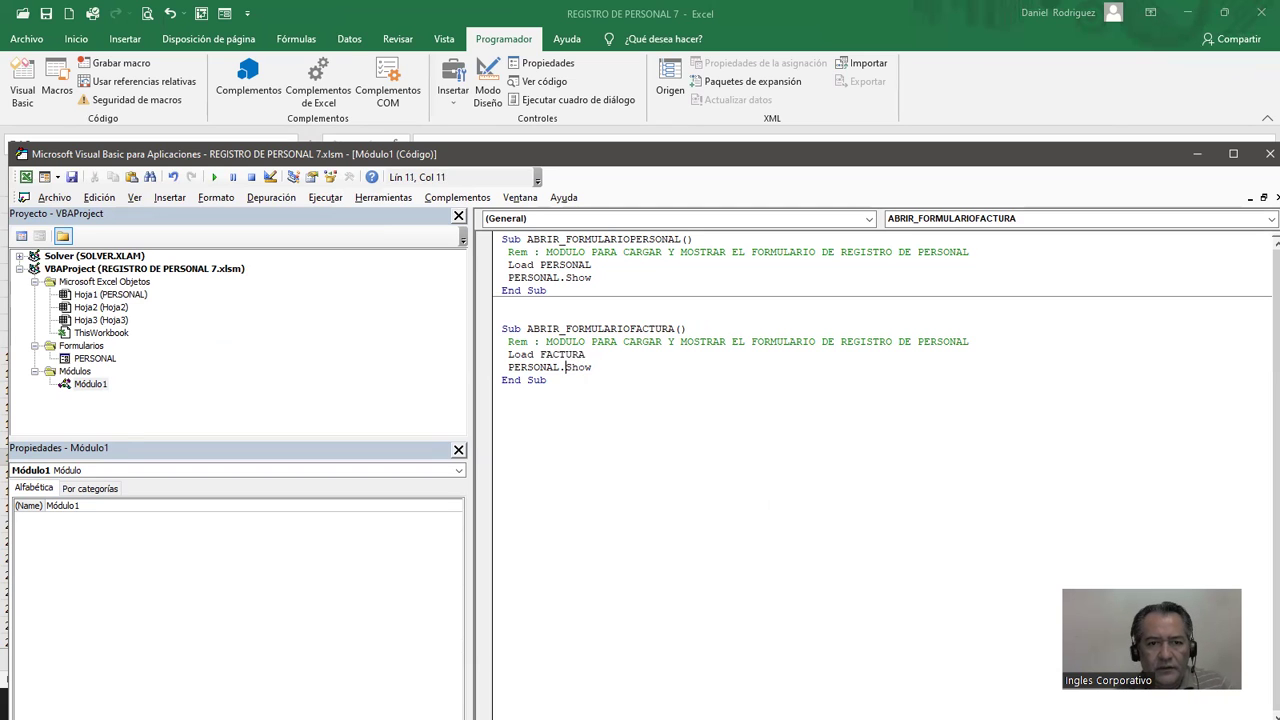
pyautogui.write('FACTURA')
pyautogui.press('Delete')
pyautogui.press('Delete')
pyautogui.press('Delete')
pyautogui.press('Delete')
pyautogui.press('Delete')
pyautogui.press('Delete')
pyautogui.press('Delete')
pyautogui.press('Delete')
pyautogui.press('Delete')
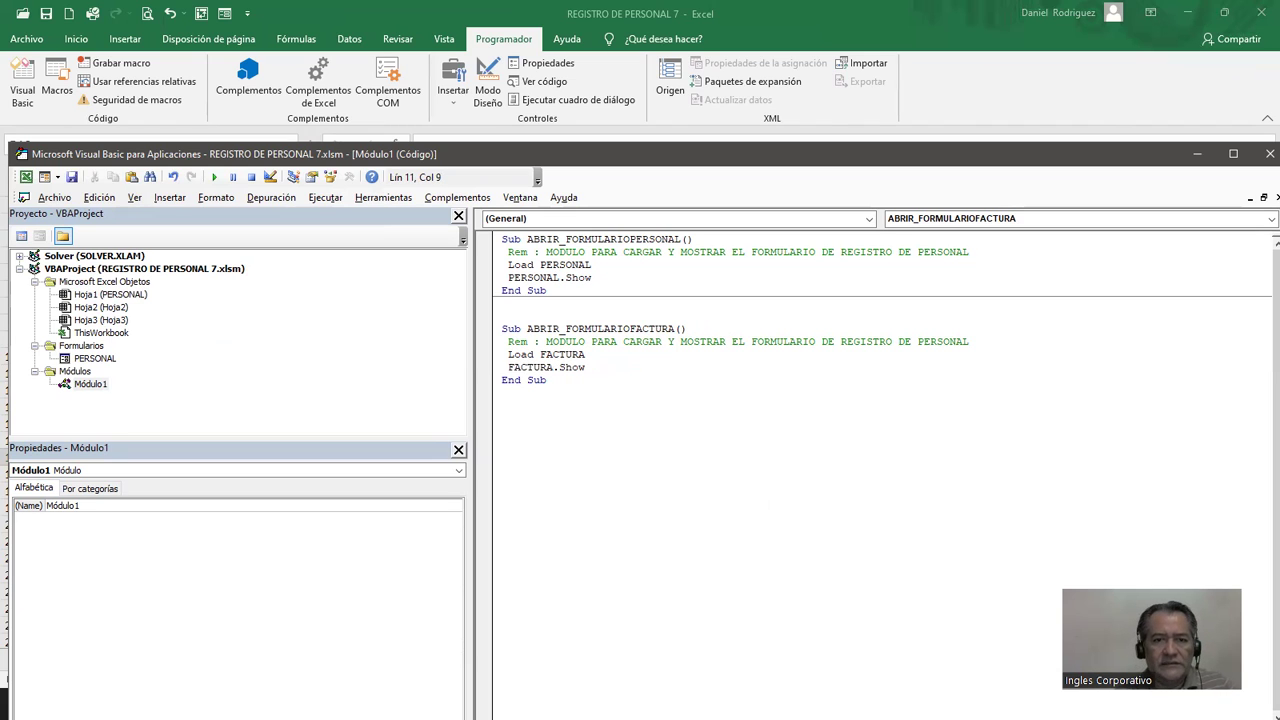
pyautogui.click(551, 393)
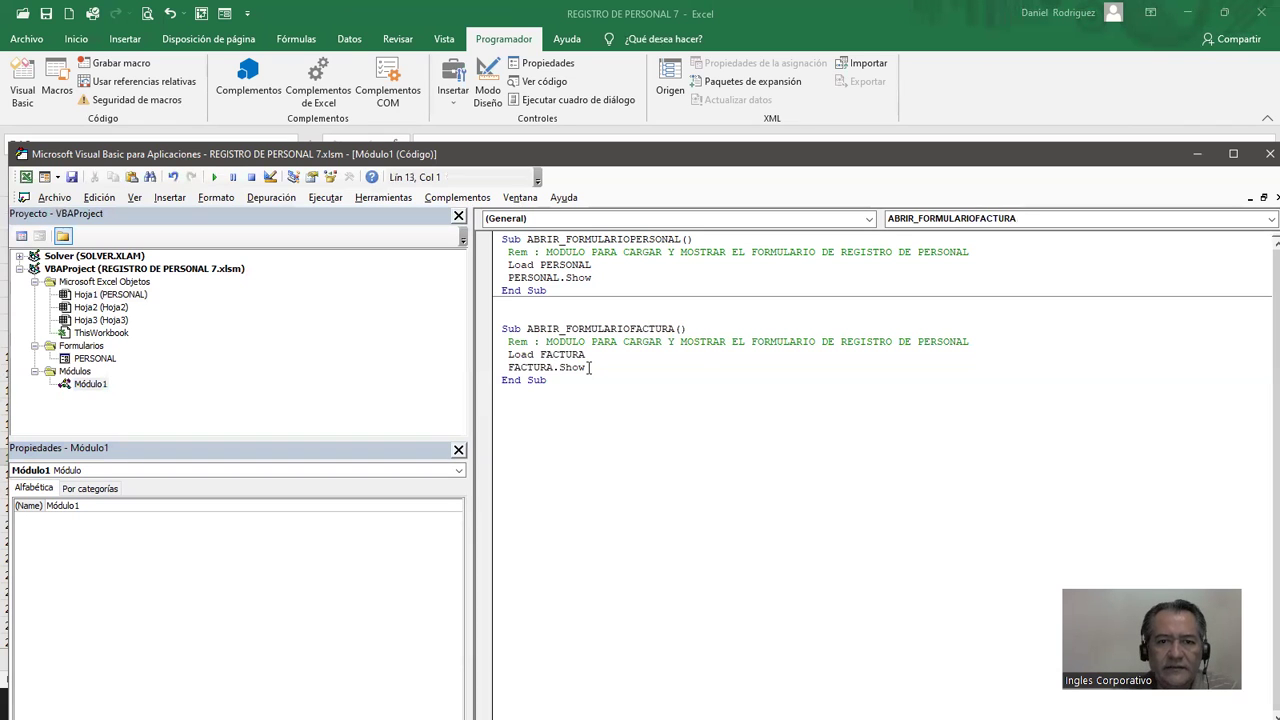
pyautogui.click(218, 119)
# Step: Confirm ABRIR_FORMULARIOFACTURA is listed next to ABRIR_FORMULARIOPERSONAL in the Macros dialog, then close it
pyautogui.click(57, 88)
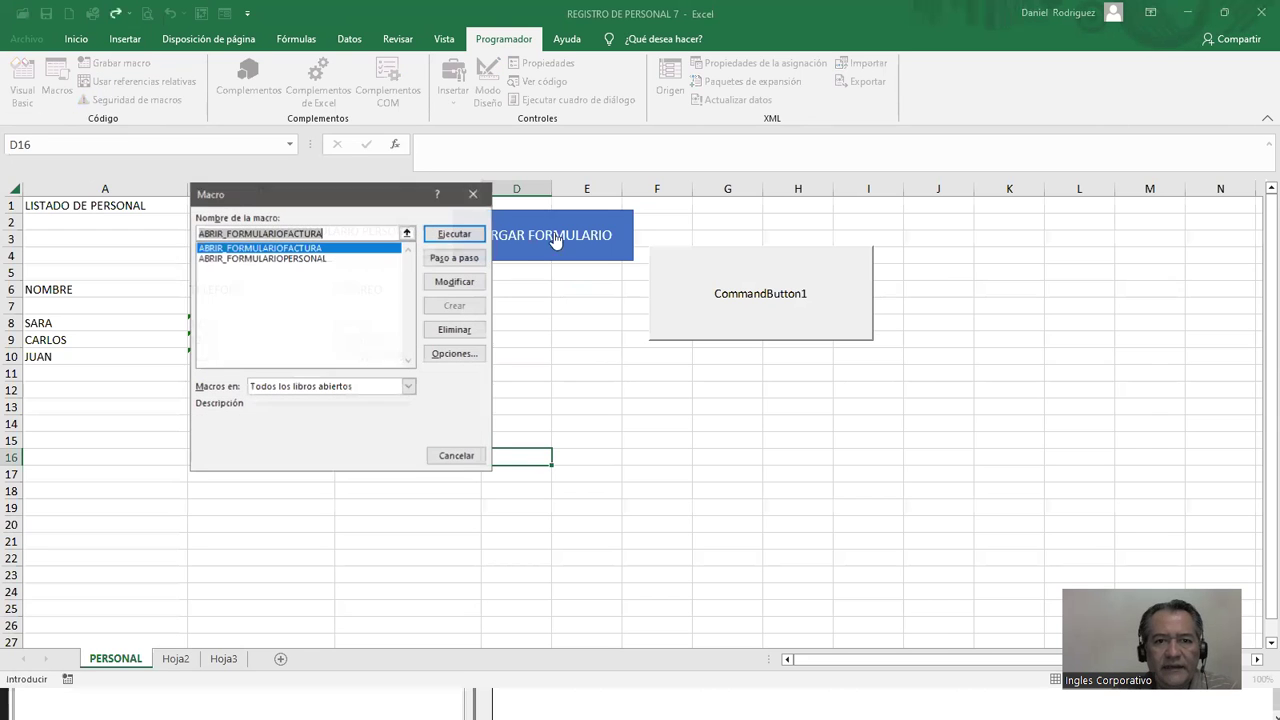
pyautogui.moveTo(256, 204); pyautogui.dragTo(729, 212)
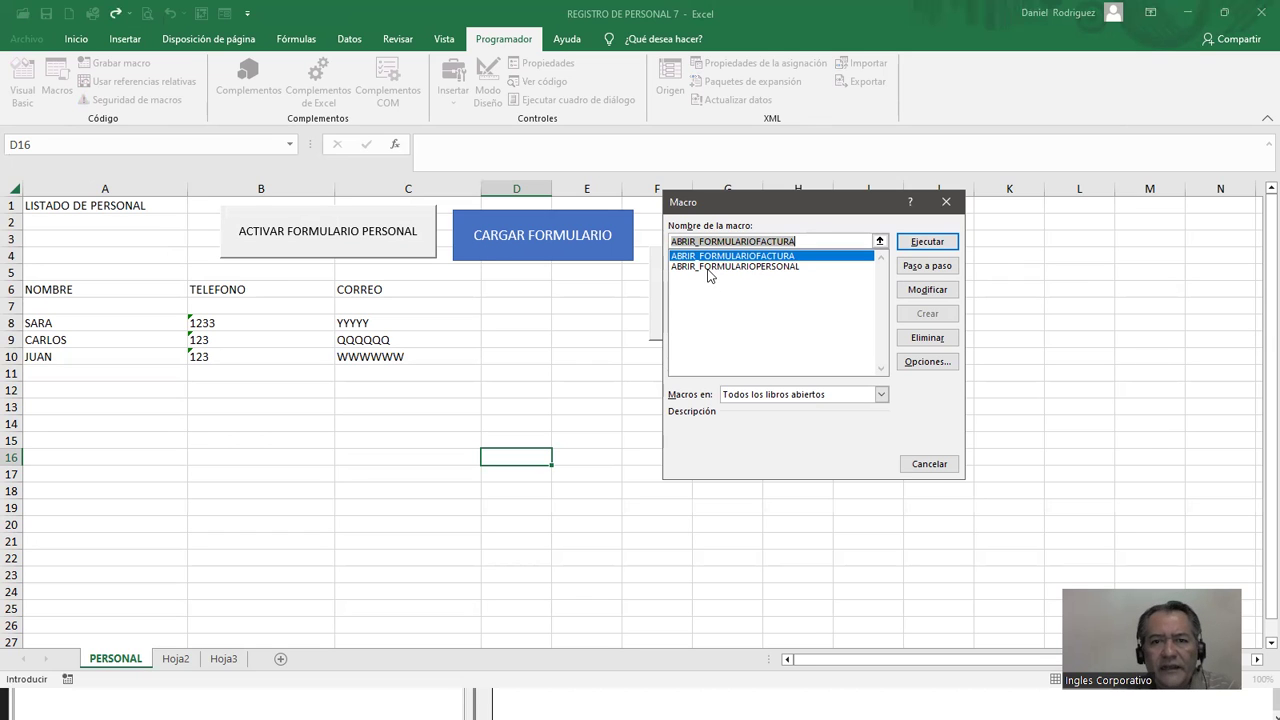
pyautogui.click(946, 201)
pyautogui.click(860, 407)
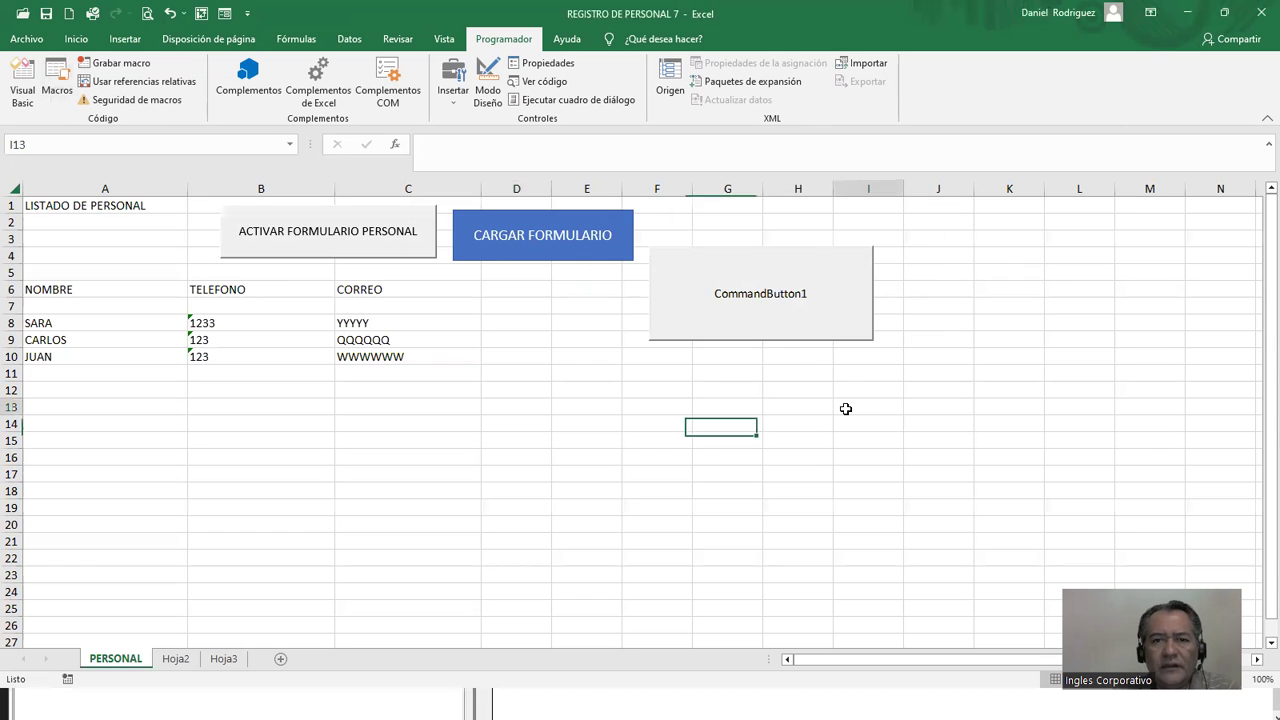
# Step: In design mode, move CommandButton1 to the right over columns H–K
pyautogui.click(722, 287)
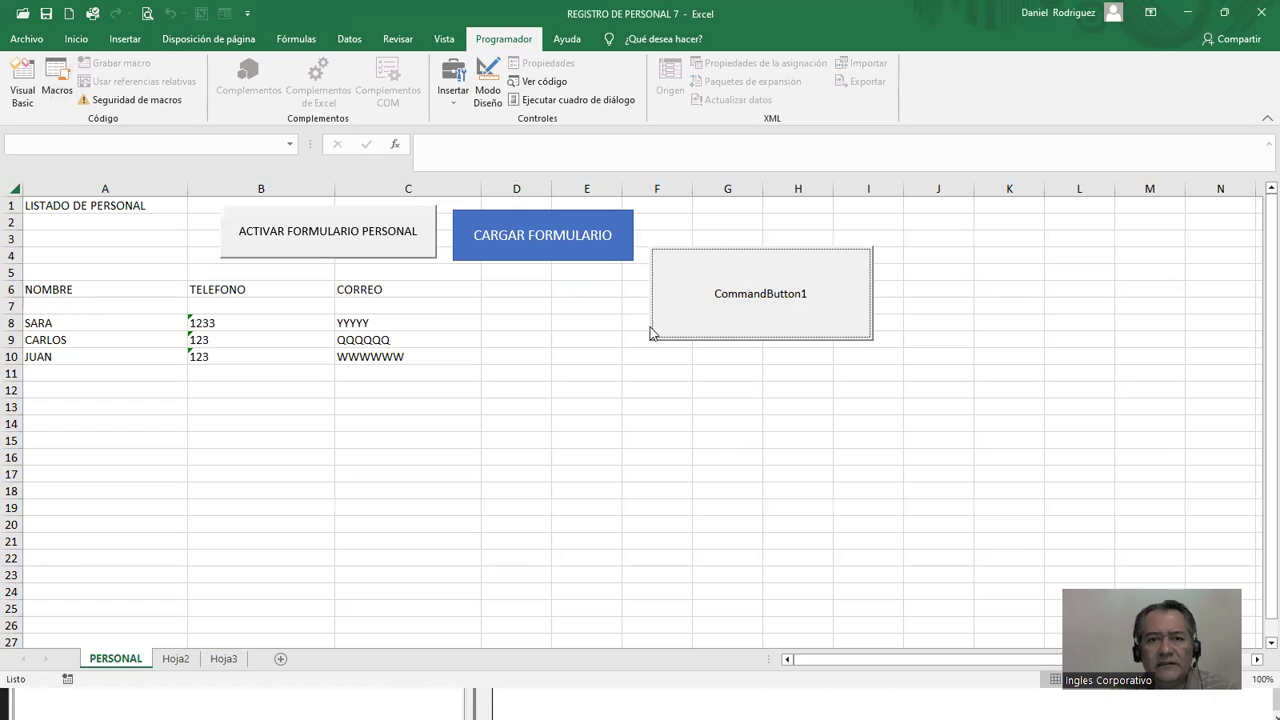
pyautogui.click(488, 85)
pyautogui.click(707, 255)
pyautogui.moveTo(707, 255); pyautogui.dragTo(835, 233)
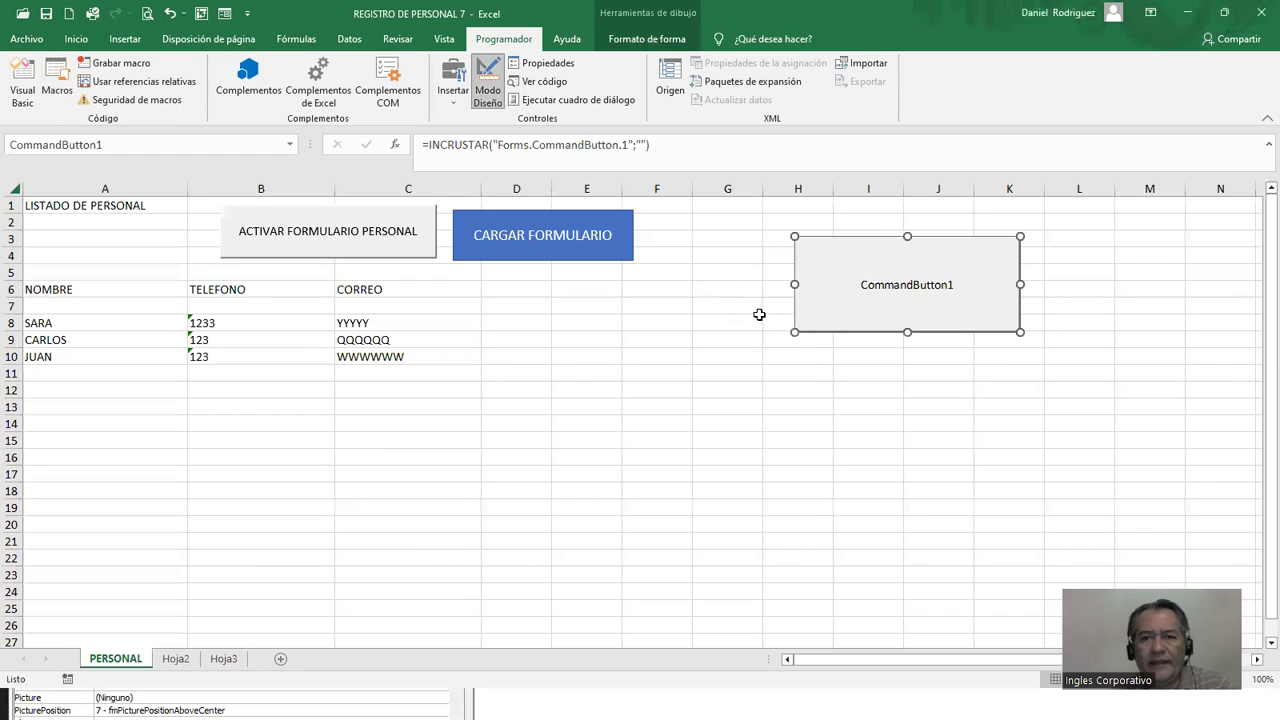
pyautogui.press('Escape')
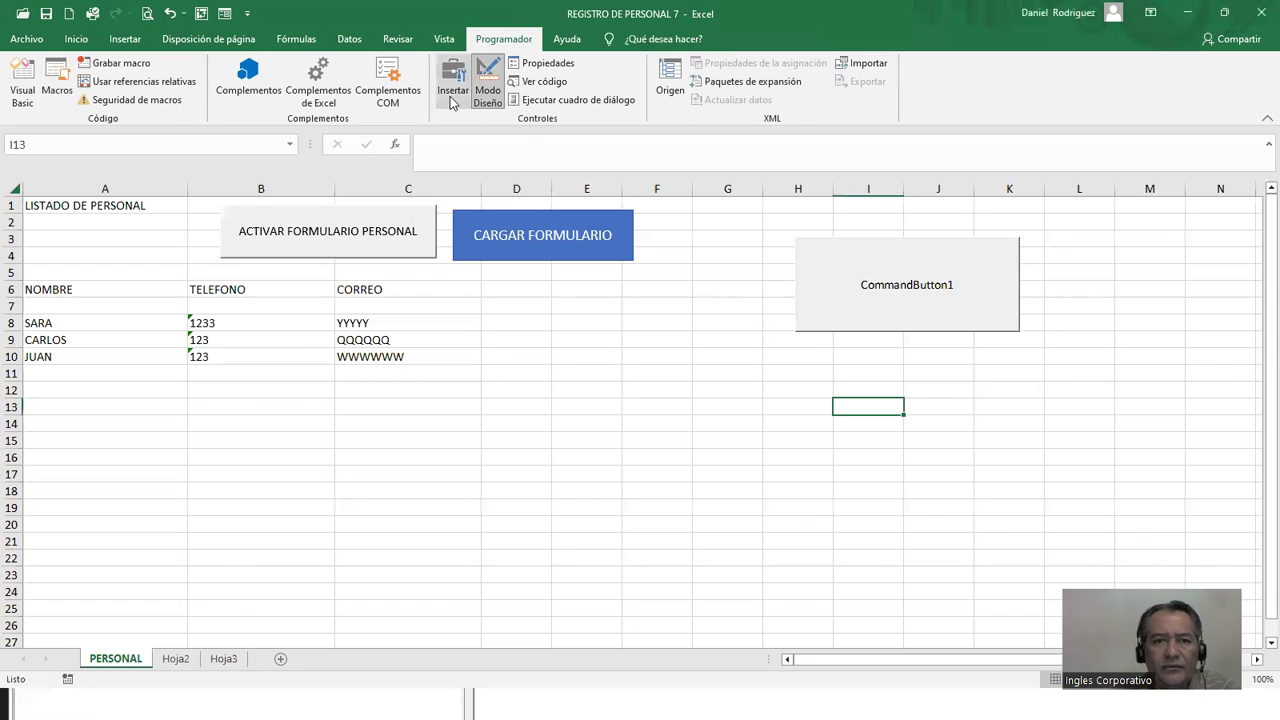
pyautogui.click(454, 92)
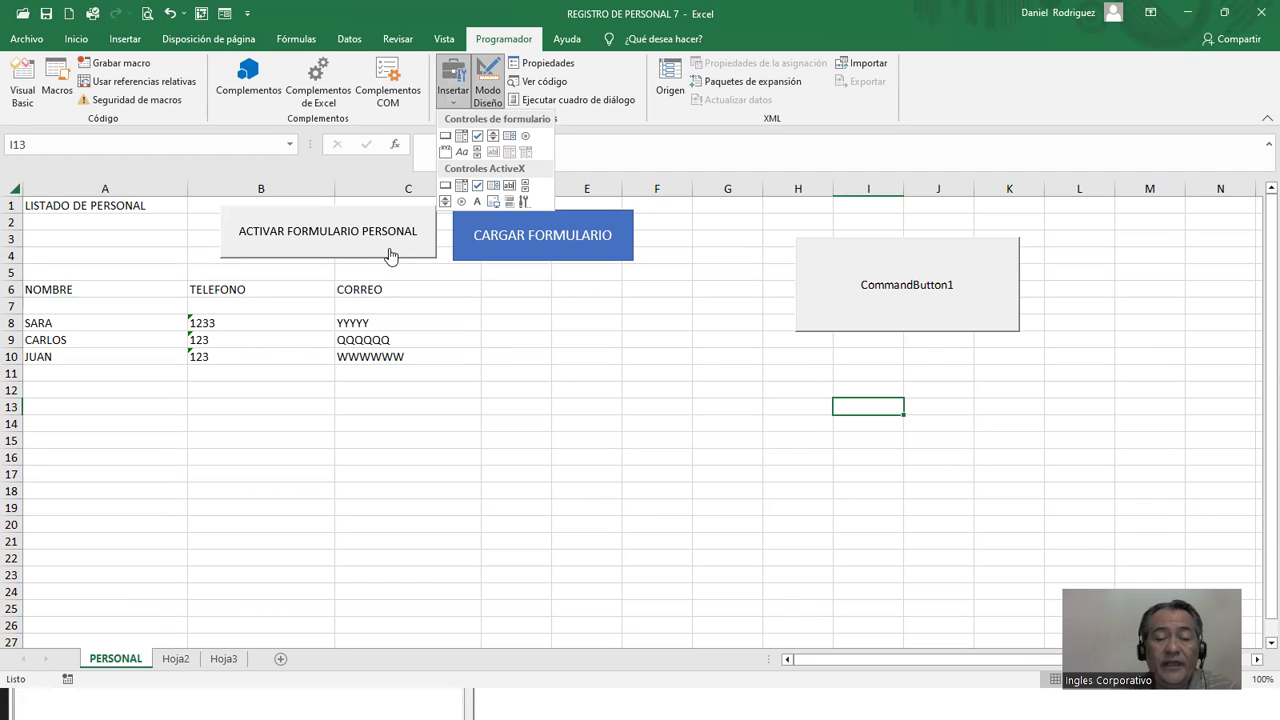
# Step: Test that ACTIVAR FORMULARIO PERSONAL opens the employee form, then close it
pyautogui.click(390, 255)
pyautogui.click(390, 255)
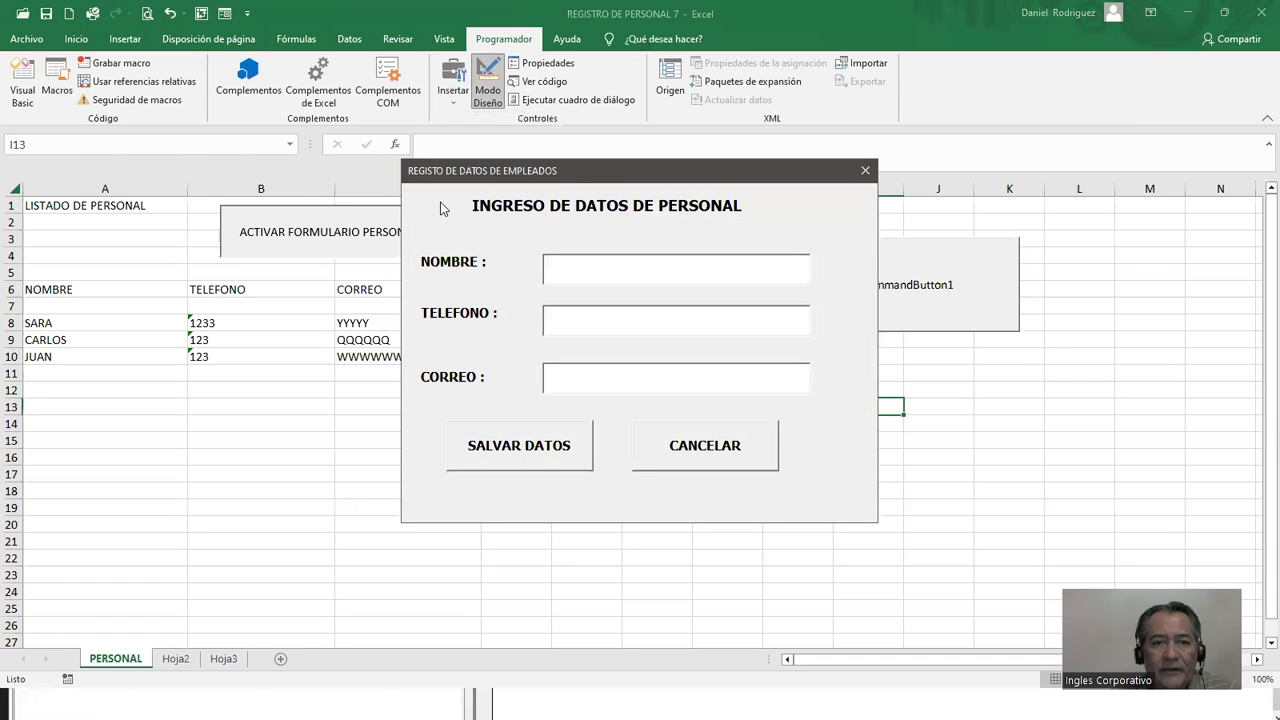
pyautogui.click(865, 170)
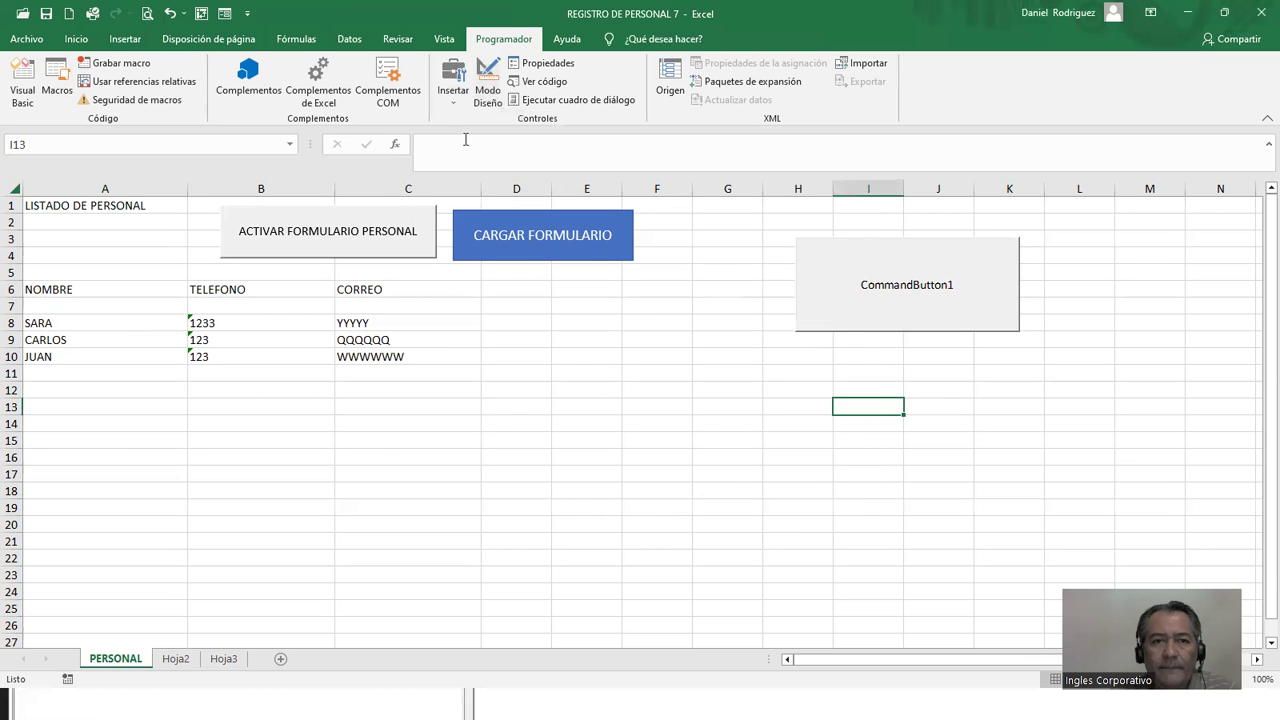
# Step: Draw a new form button, Botón 3, around columns D–E, accepting the default macro
pyautogui.click(453, 88)
pyautogui.click(447, 145)
pyautogui.moveTo(509, 312); pyautogui.dragTo(622, 424)
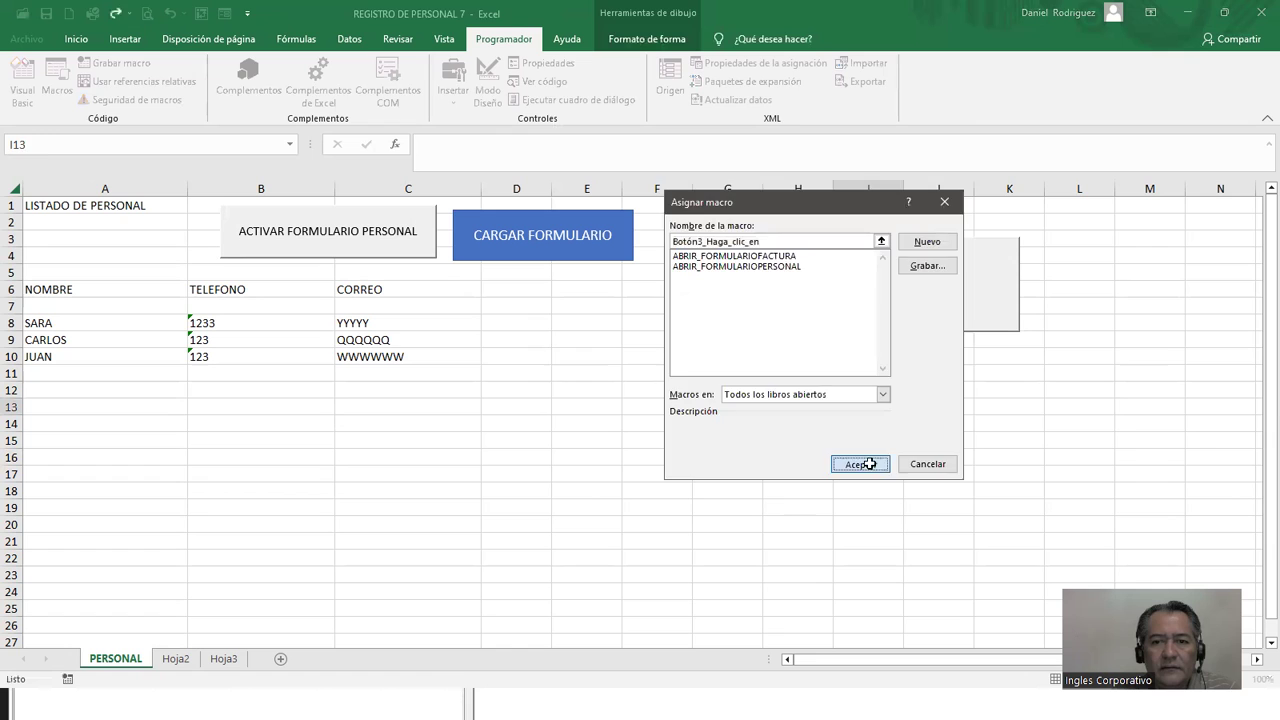
pyautogui.click(870, 464)
# Step: Test Botón 3 repeatedly, dismissing the macro error each time, then try CommandButton1
pyautogui.click(657, 505)
pyautogui.click(588, 371)
pyautogui.press('Return')
pyautogui.click(572, 355)
pyautogui.press('Return')
pyautogui.click(571, 352)
pyautogui.press('Return')
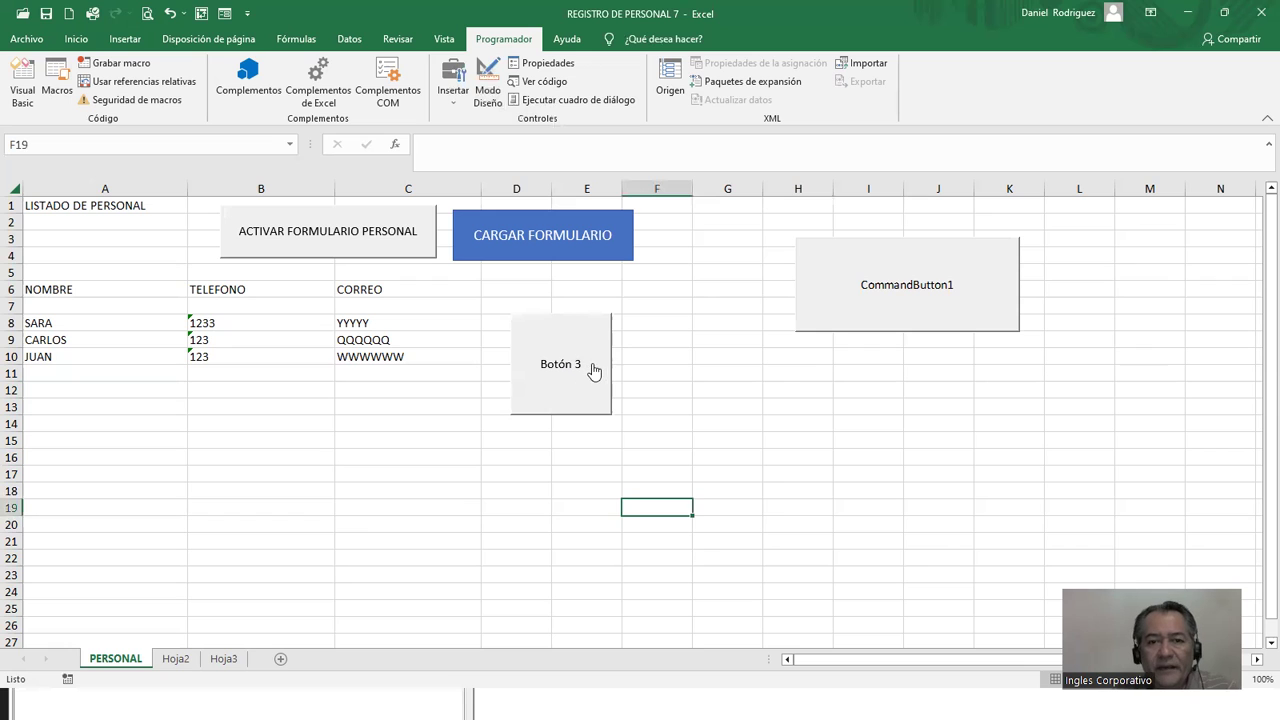
pyautogui.click(575, 367)
pyautogui.press('Return')
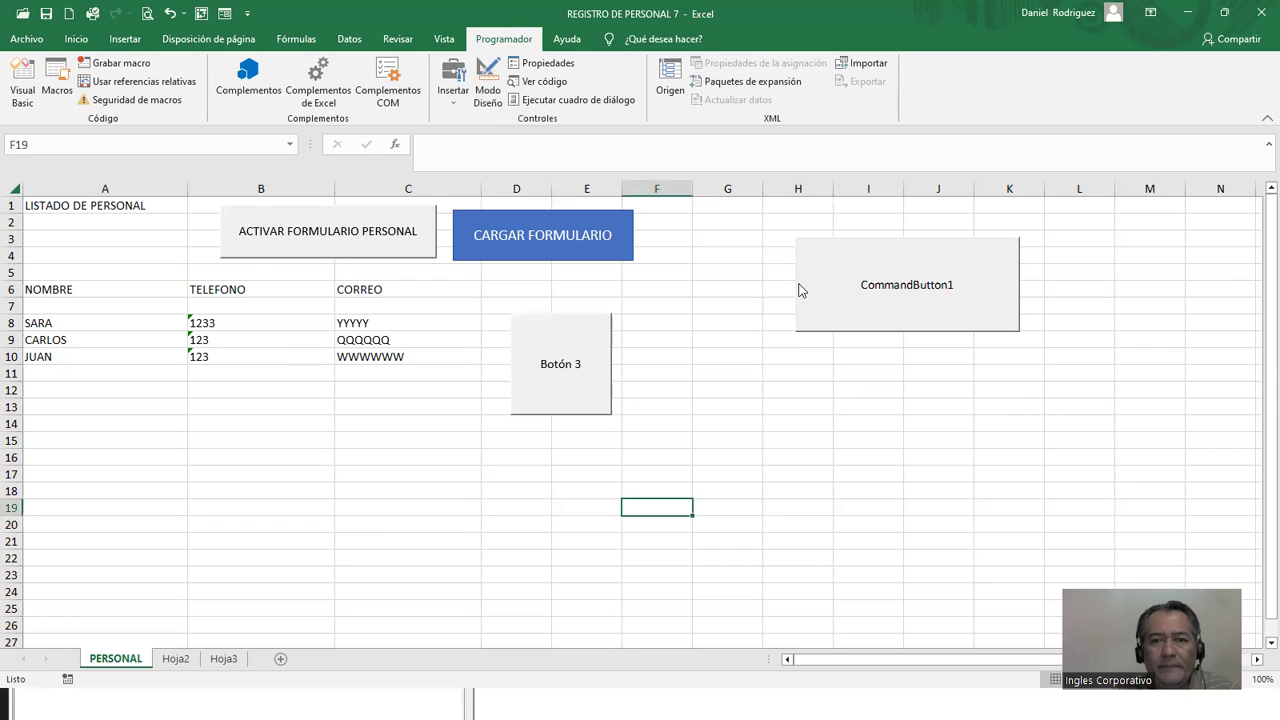
pyautogui.click(800, 287)
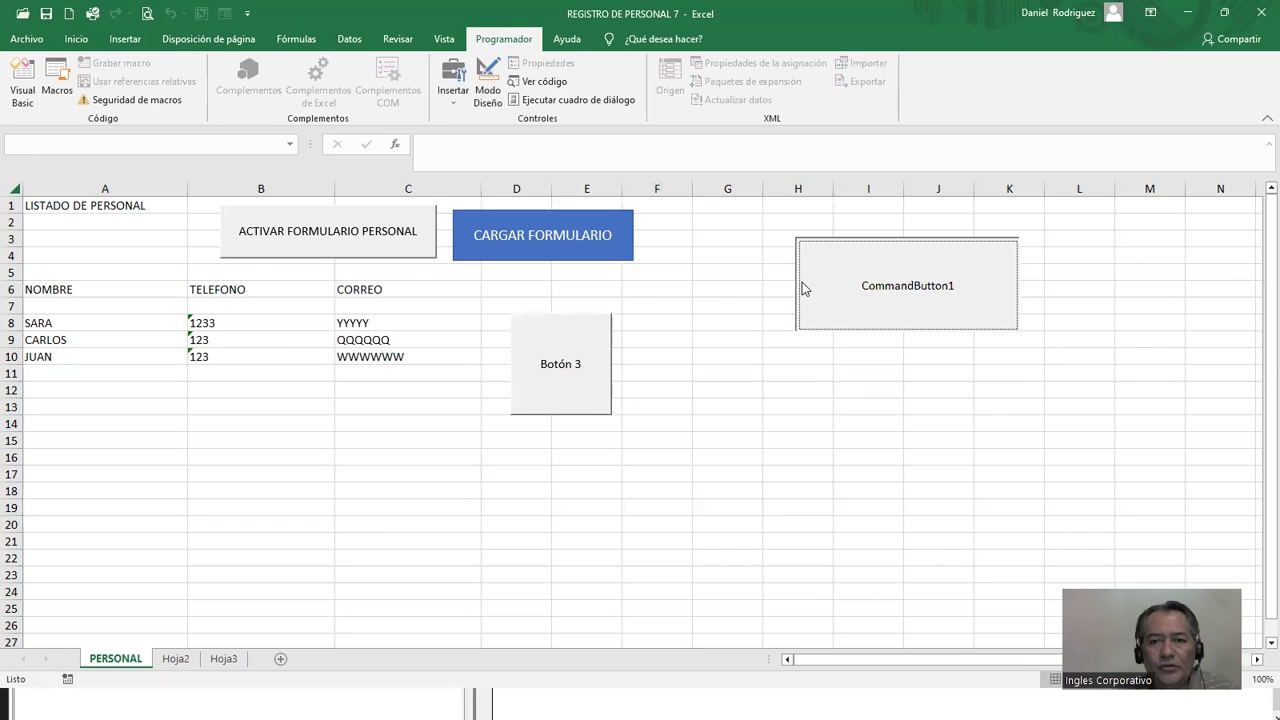
# Step: Draw ActiveX CommandButton2 below CommandButton1 and open its empty CommandButton2_Click procedure
pyautogui.click(453, 95)
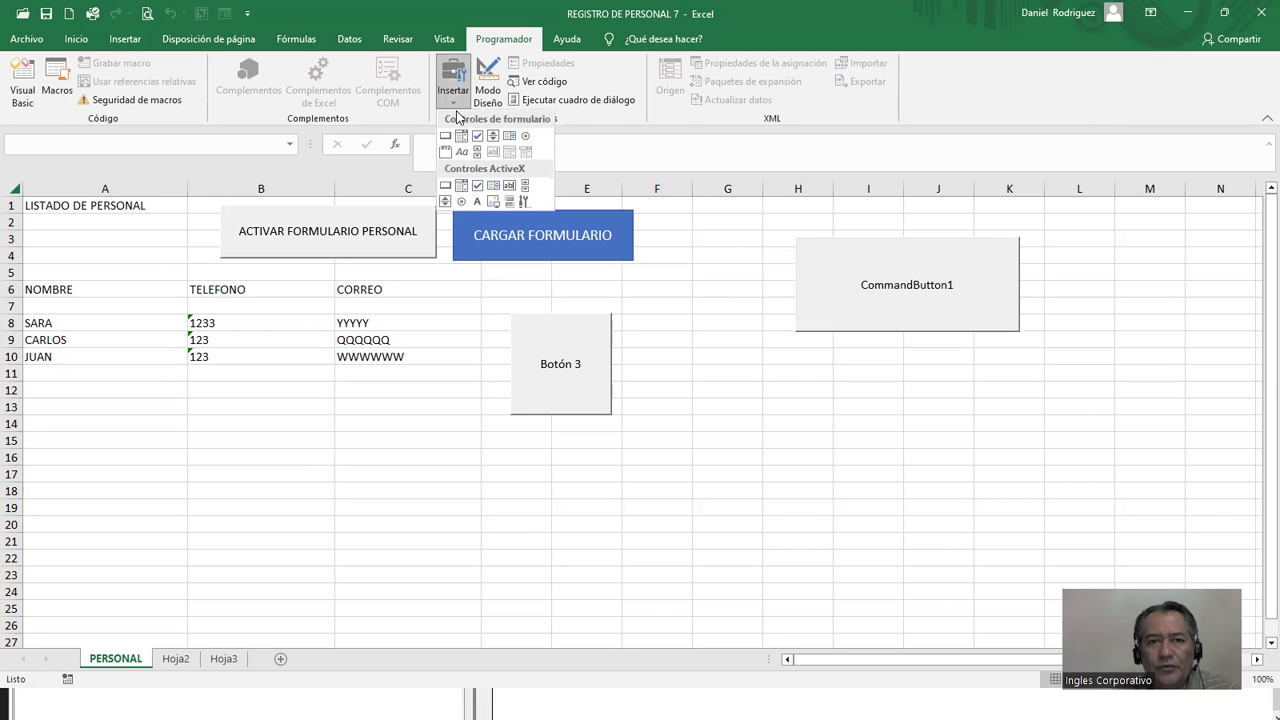
pyautogui.click(446, 190)
pyautogui.moveTo(772, 353); pyautogui.dragTo(952, 420)
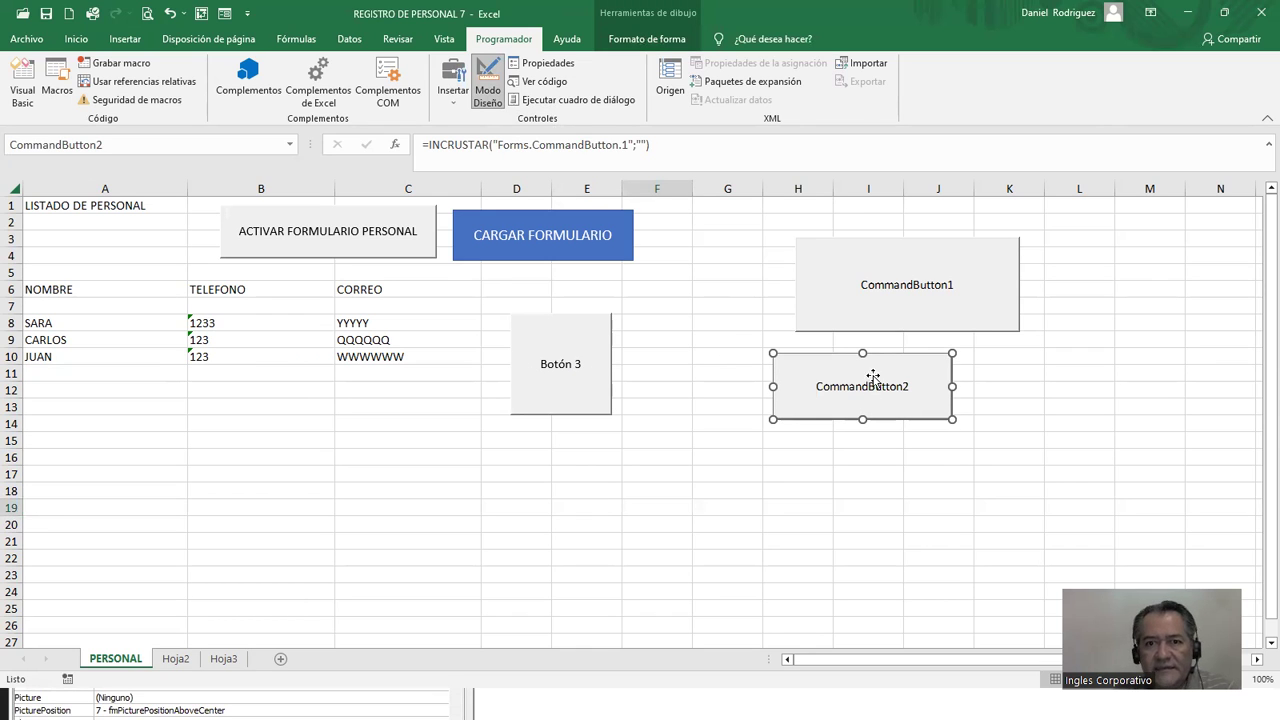
pyautogui.click(489, 88)
pyautogui.click(482, 108)
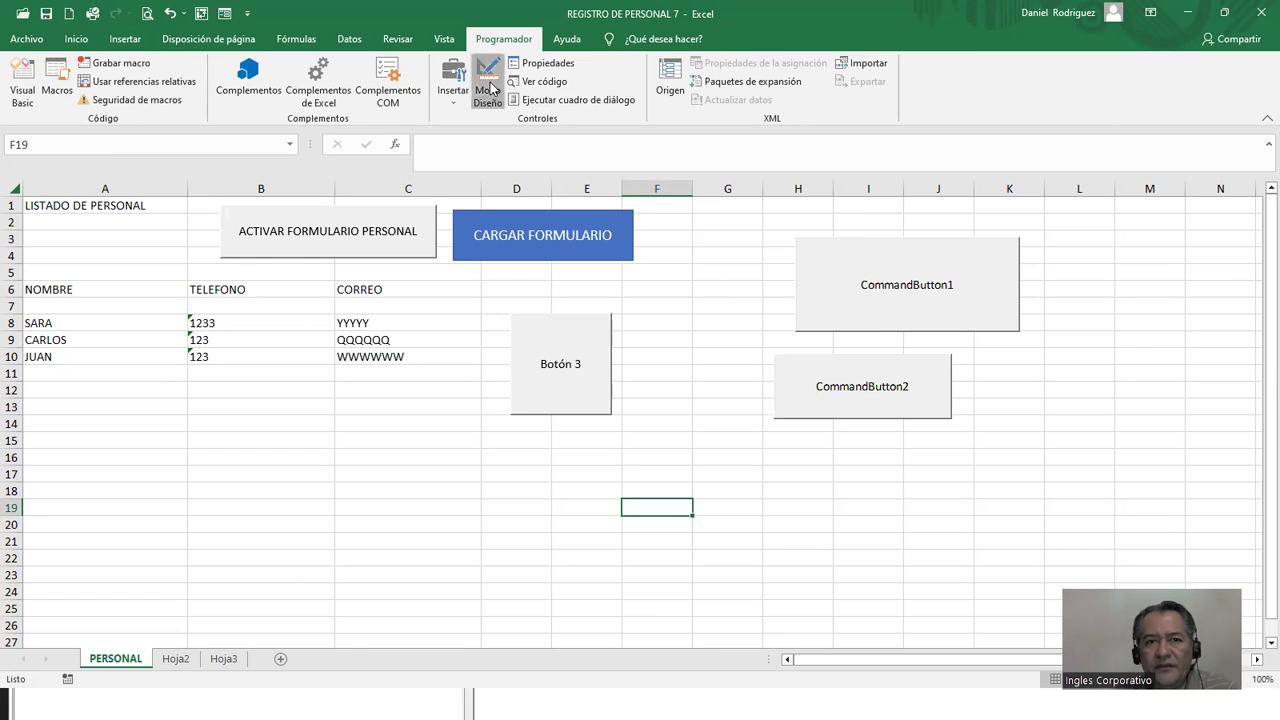
pyautogui.doubleClick(865, 373)
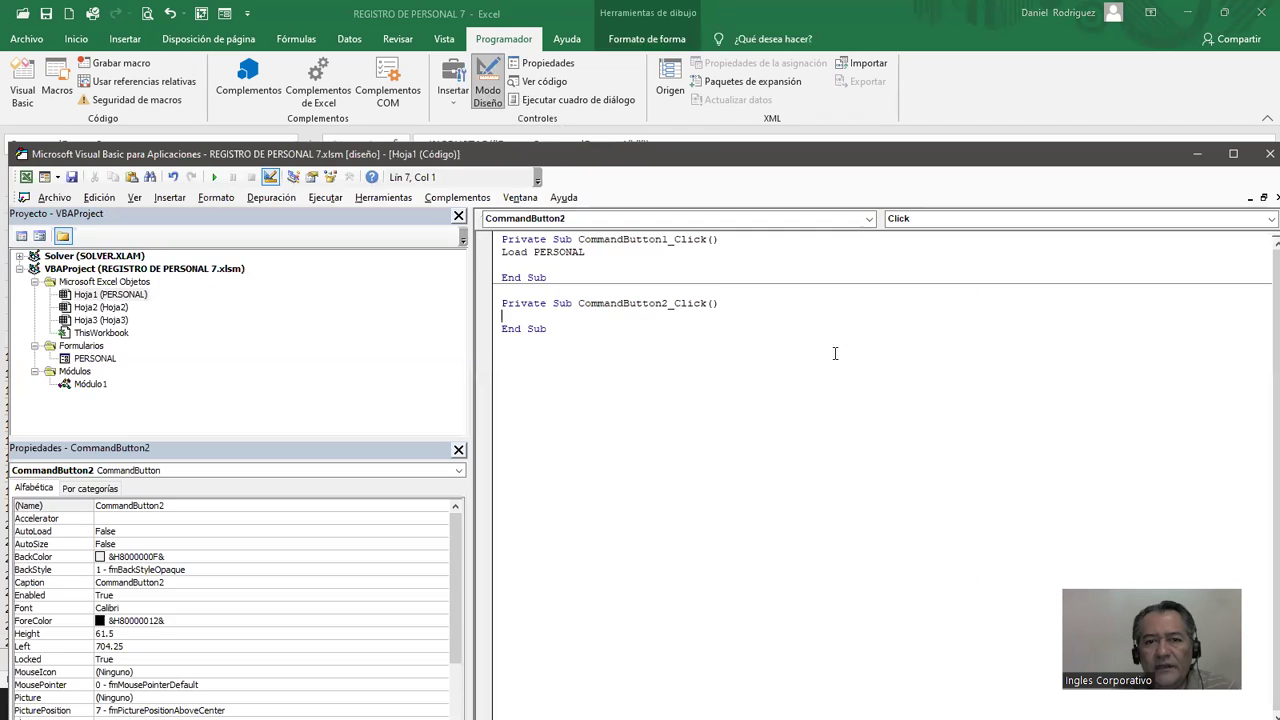
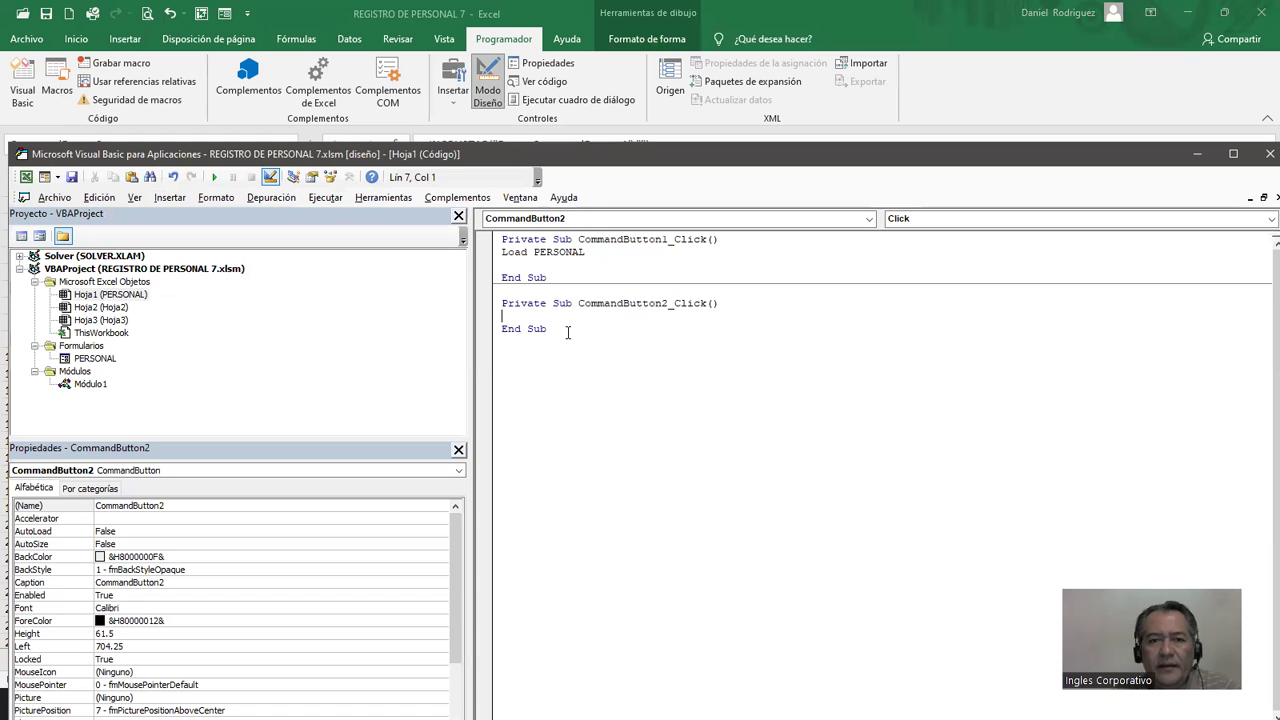
# Step: Check CommandButton1's Load PERSONAL code, then select Módulo1's Rem, Load PERSONAL and PERSONAL.Show lines
pyautogui.click(1262, 154)
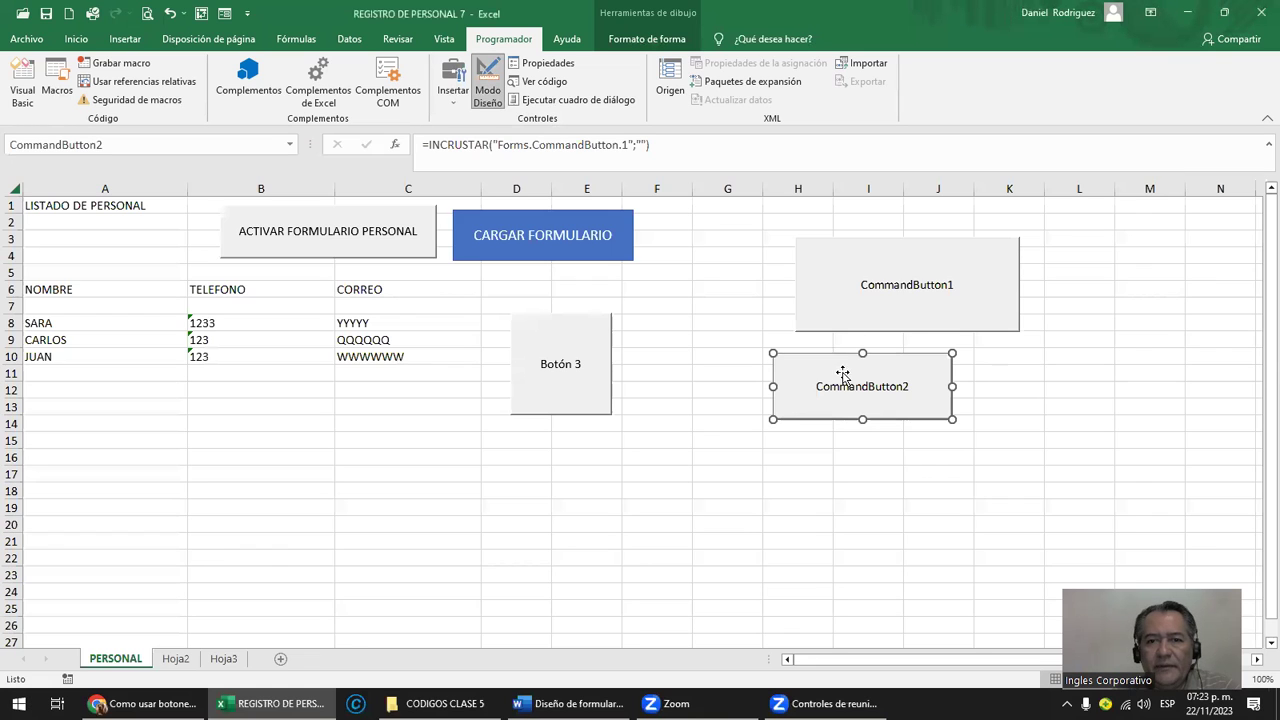
pyautogui.doubleClick(850, 287)
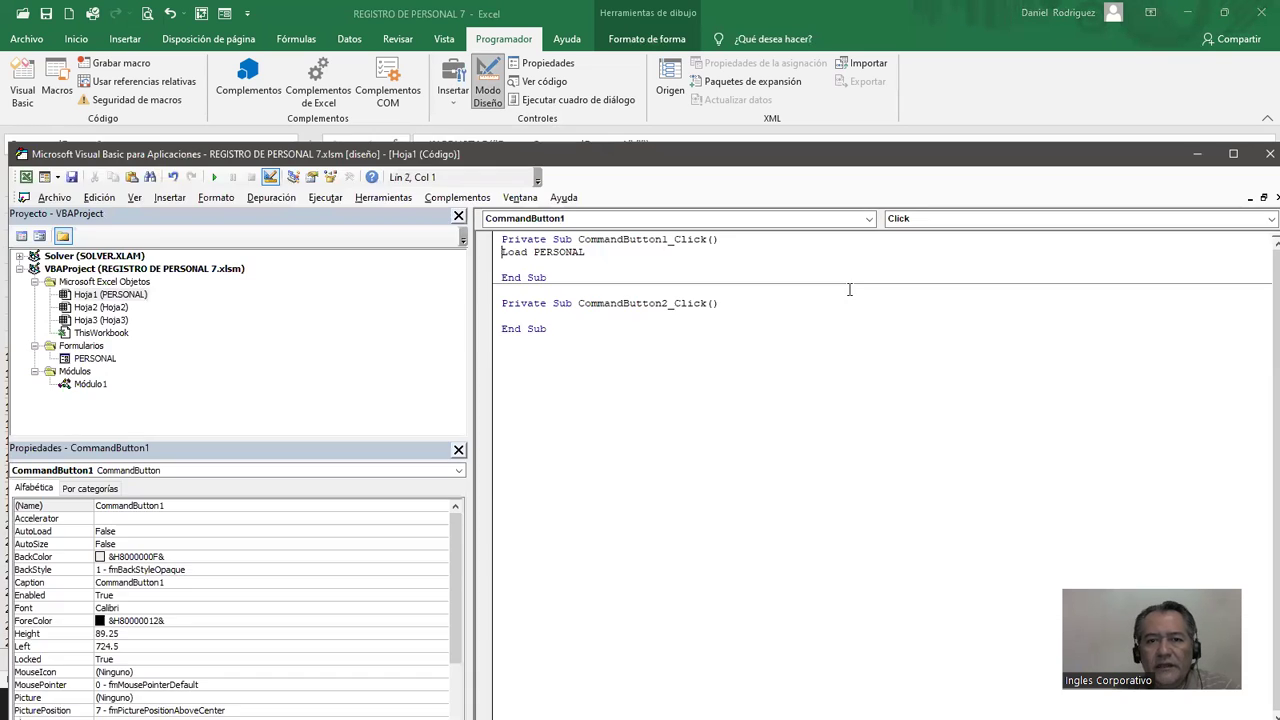
pyautogui.click(606, 256)
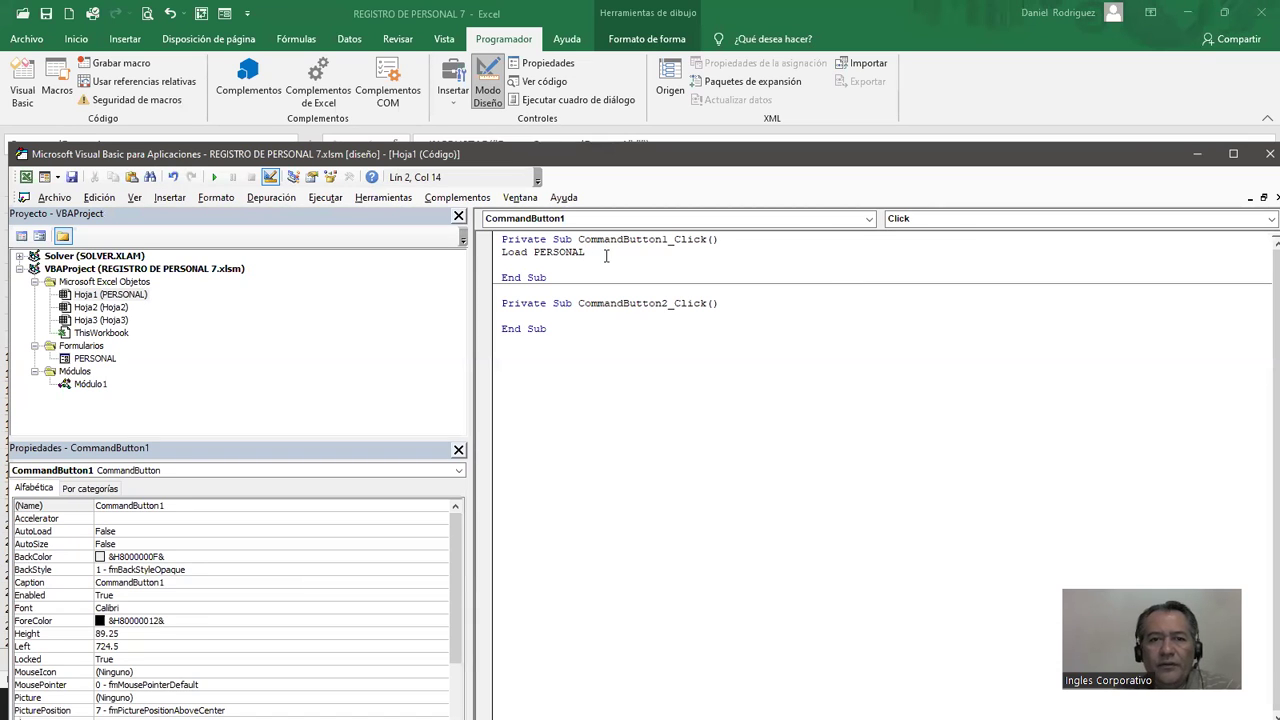
pyautogui.doubleClick(98, 386)
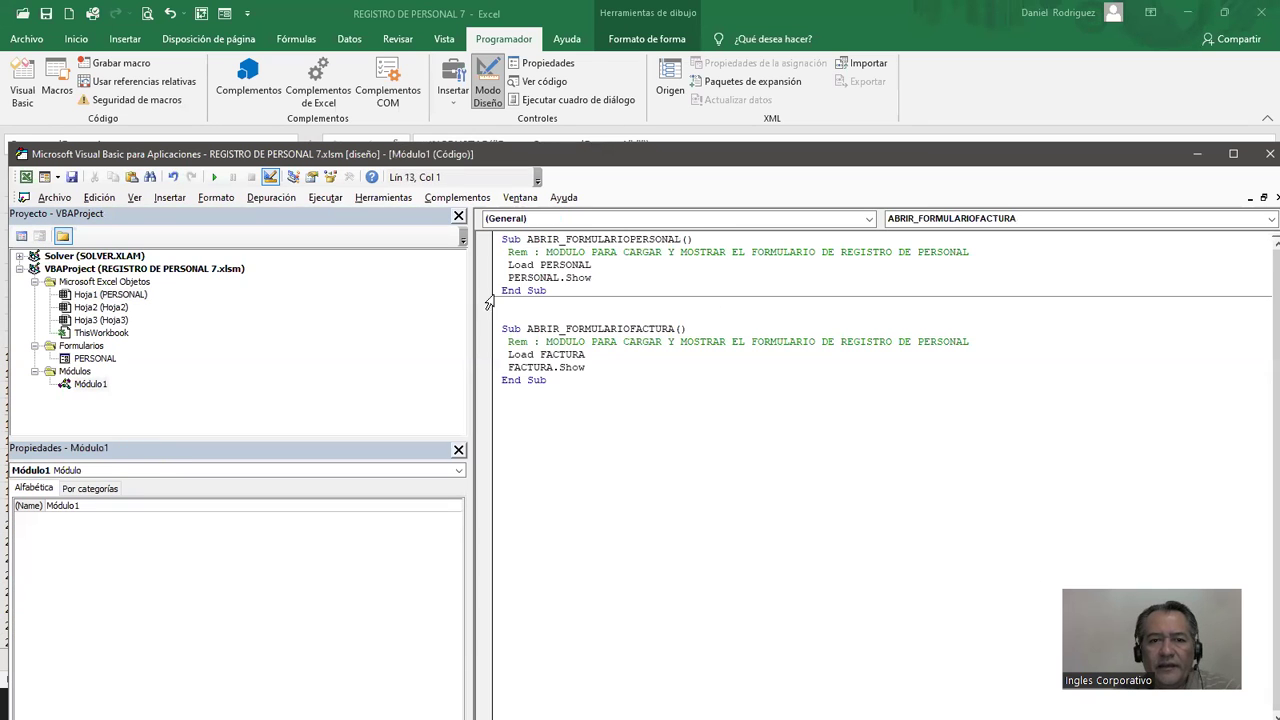
pyautogui.moveTo(506, 253); pyautogui.dragTo(591, 278)
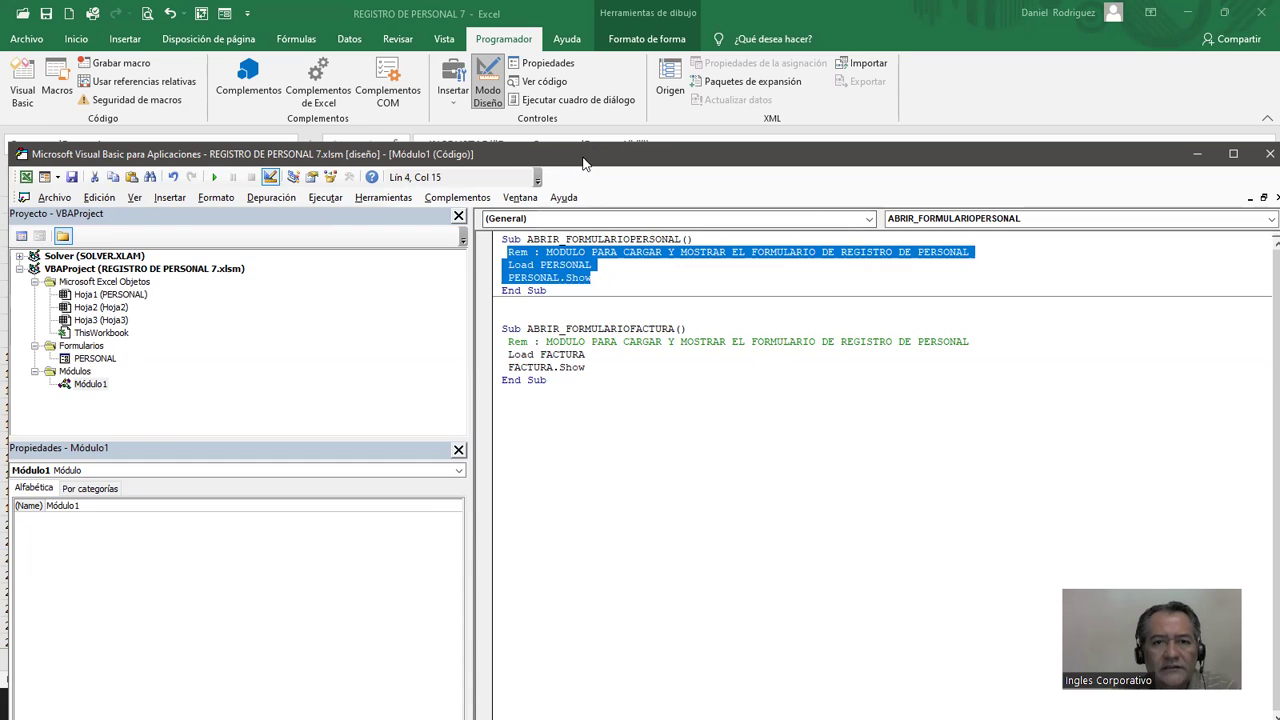
# Step: Open CommandButton1's Click code with the editor raised over the sheet
pyautogui.moveTo(585, 163); pyautogui.dragTo(587, 407)
pyautogui.doubleClick(813, 277)
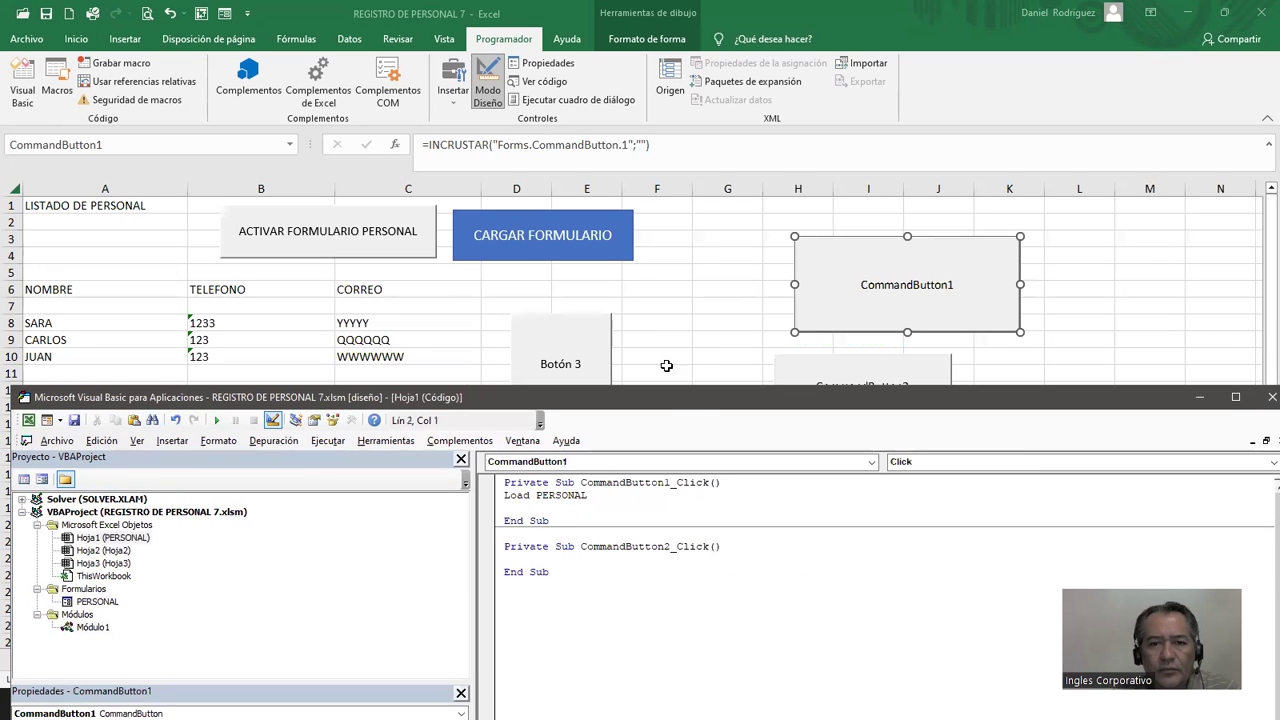
pyautogui.doubleClick(834, 276)
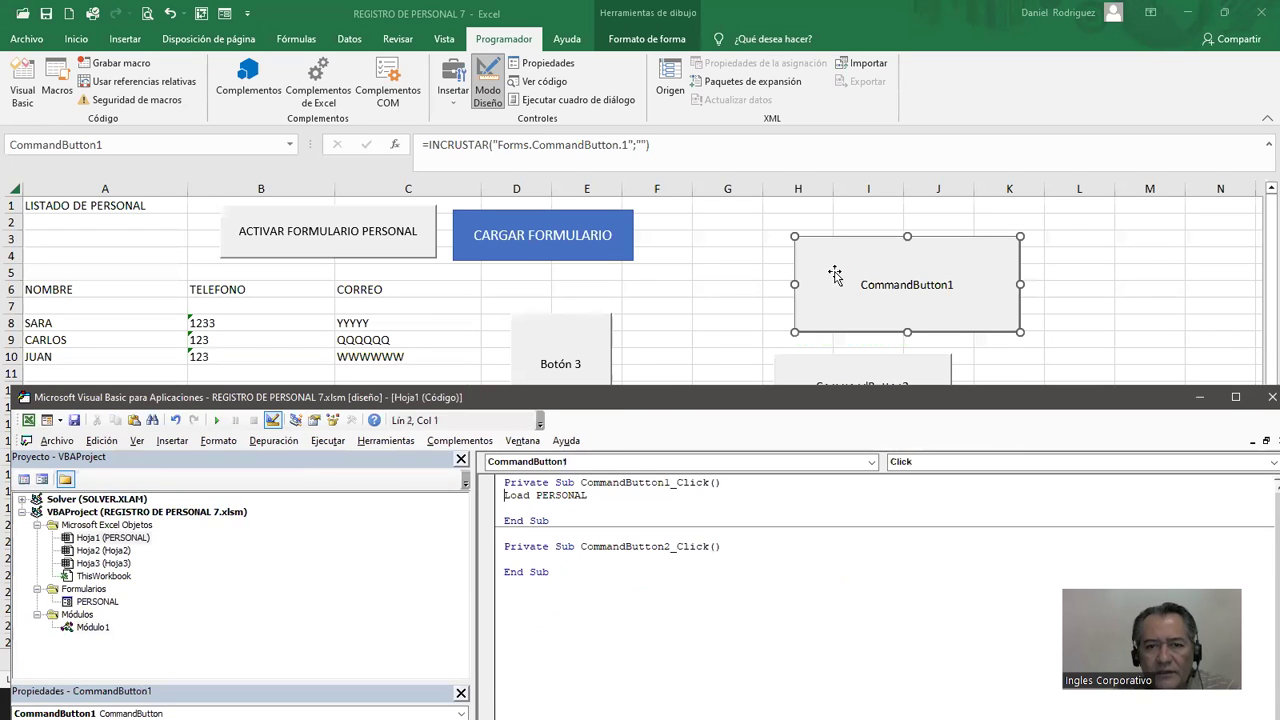
pyautogui.moveTo(722, 393); pyautogui.dragTo(754, 246)
# Step: Replace the old Load PERSONAL line with the pasted comment, Load PERSONAL and PERSONAL.Show lines
pyautogui.press('Return')
pyautogui.press('Return')
pyautogui.press('Return')
pyautogui.press('Up')
pyautogui.press('Down')
pyautogui.hotkey('shift', 'End')
pyautogui.press('Delete')
pyautogui.press('BackSpace')
pyautogui.press('Return')
pyautogui.press('Return')
pyautogui.press('Up')
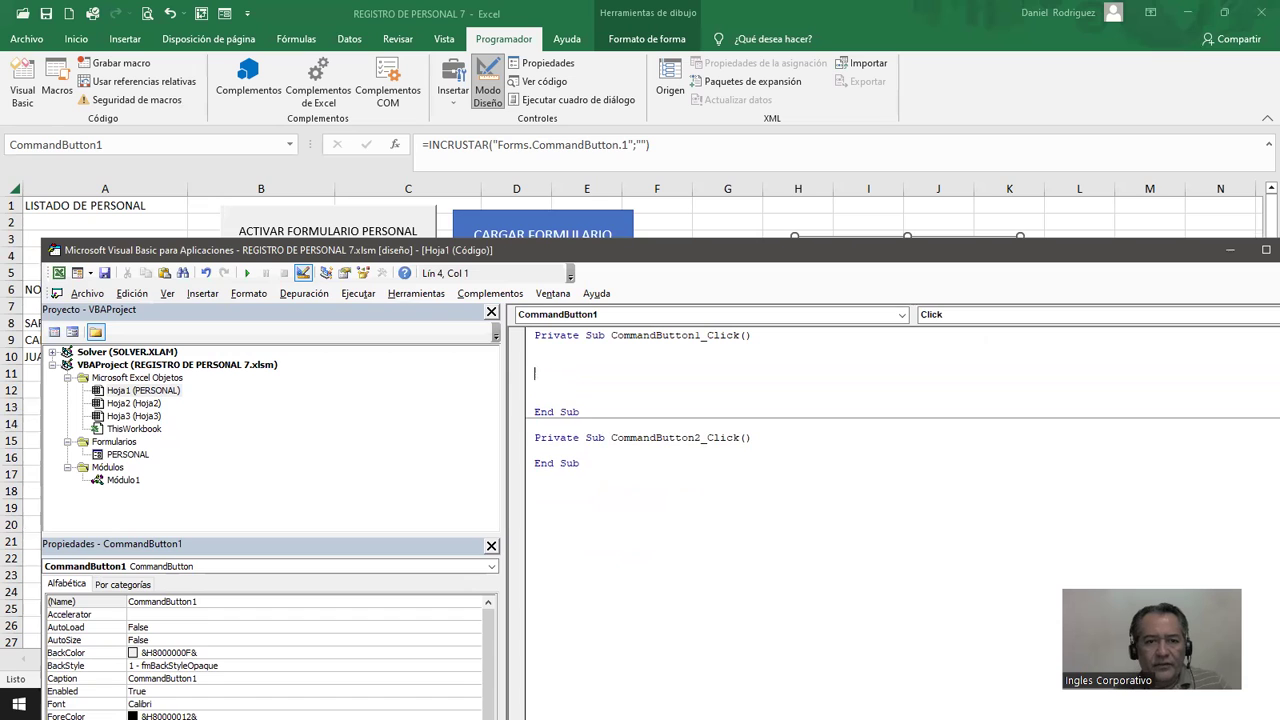
pyautogui.write('Rem : MODULO PARA CARGAR Y MOSTRAR EL FORMULARIO DE REGISTRO DE PERSONAL  Load PERSONAL  PERSONAL.Show')
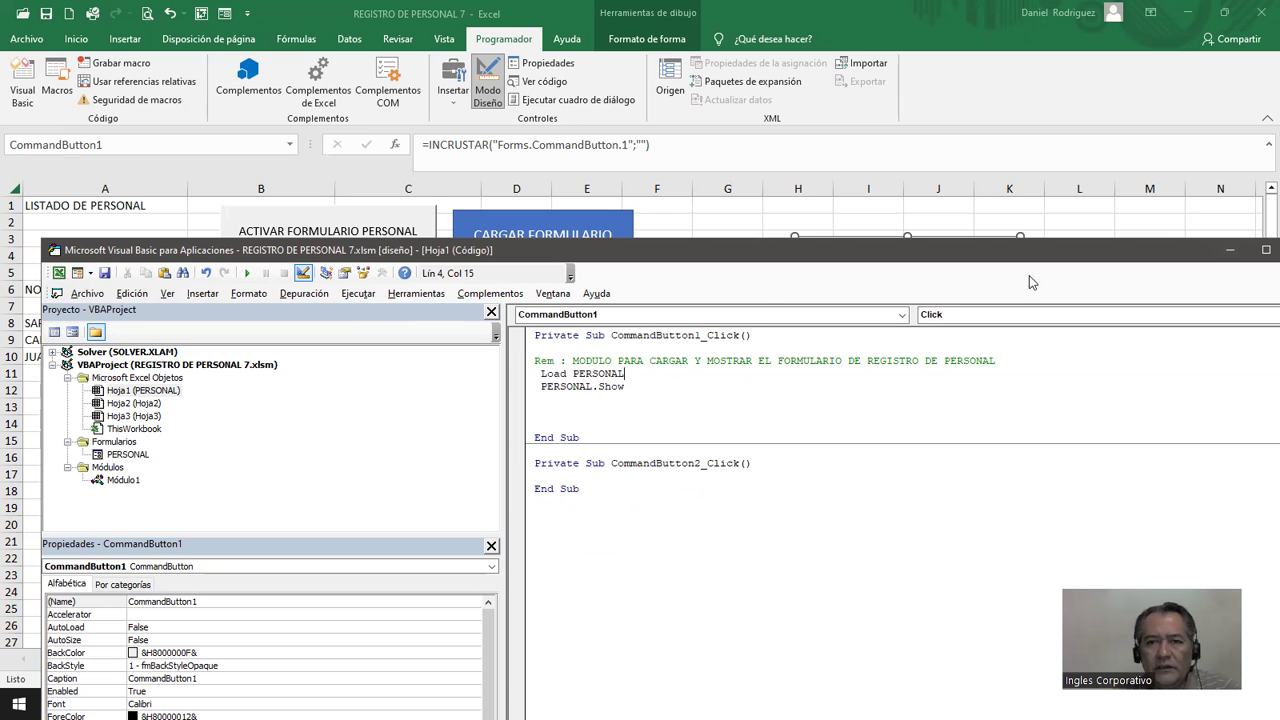
pyautogui.moveTo(1109, 255); pyautogui.dragTo(937, 238)
pyautogui.click(1130, 236)
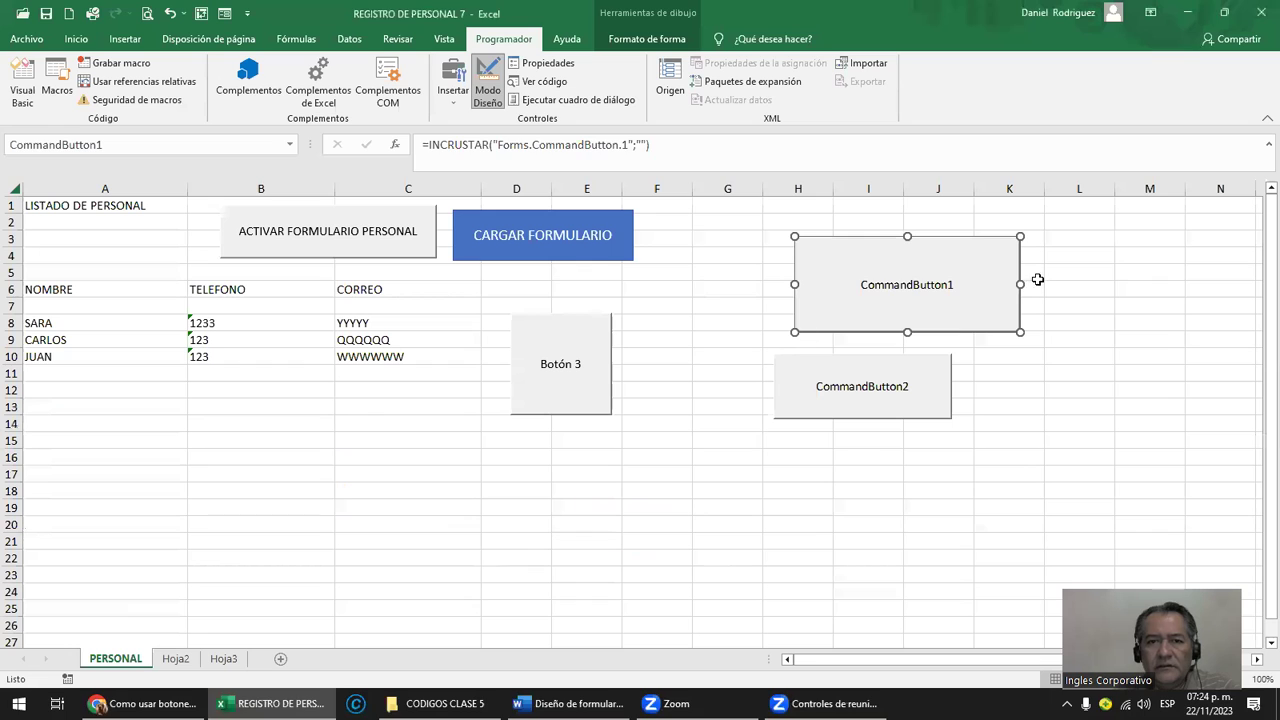
pyautogui.click(717, 278)
pyautogui.click(486, 88)
pyautogui.click(850, 283)
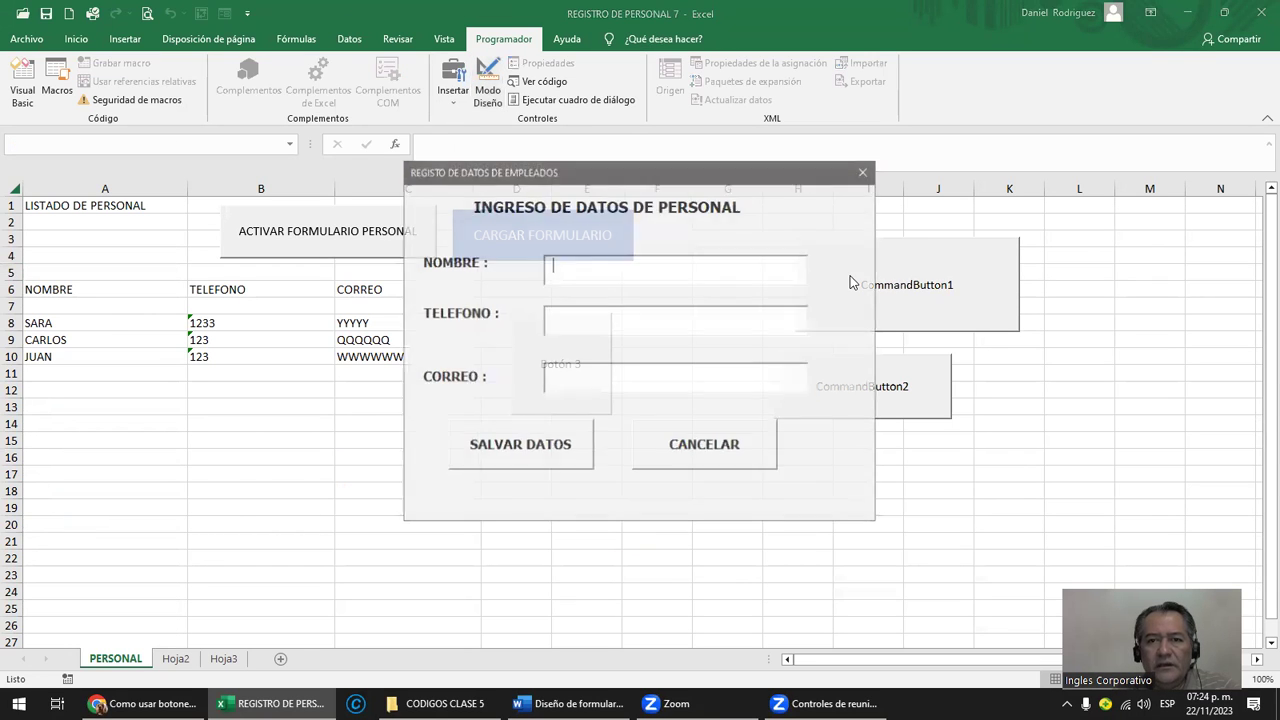
pyautogui.moveTo(781, 178)
pyautogui.mouseDown()
pyautogui.moveTo(557, 163)
pyautogui.moveTo(677, 340)
pyautogui.moveTo(656, 486)
pyautogui.mouseUp()
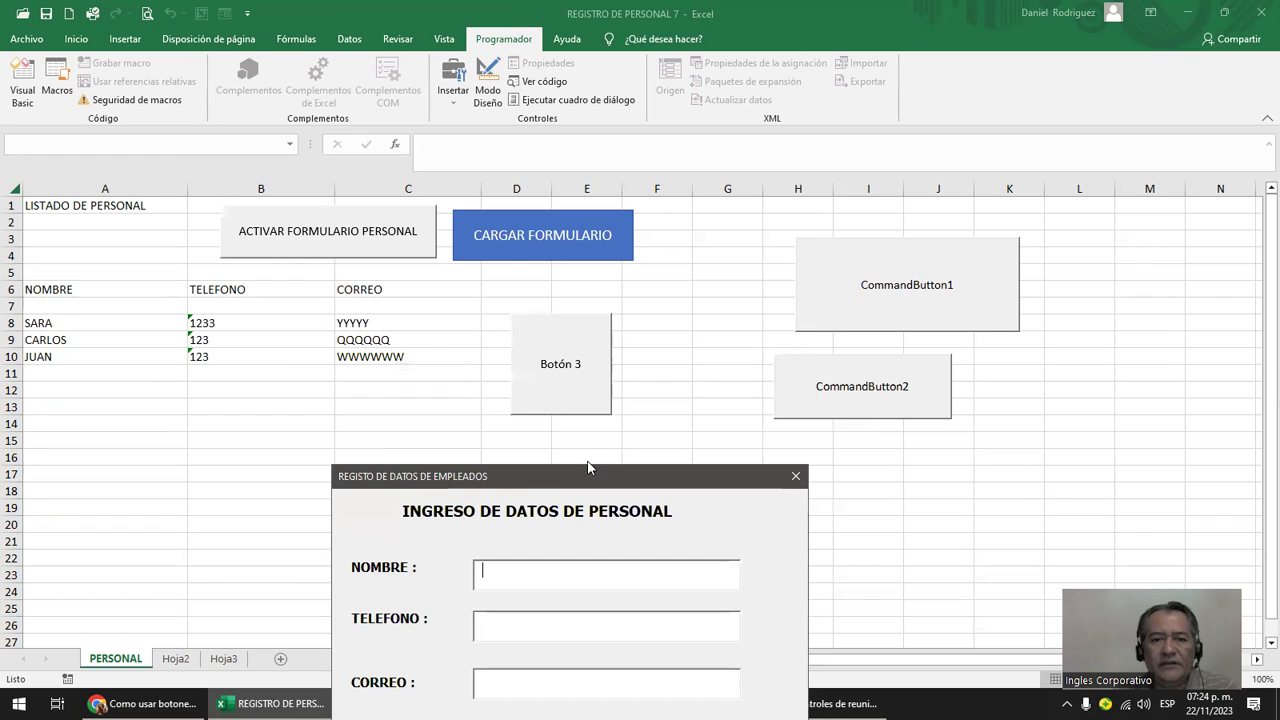
pyautogui.moveTo(582, 480); pyautogui.dragTo(524, 291)
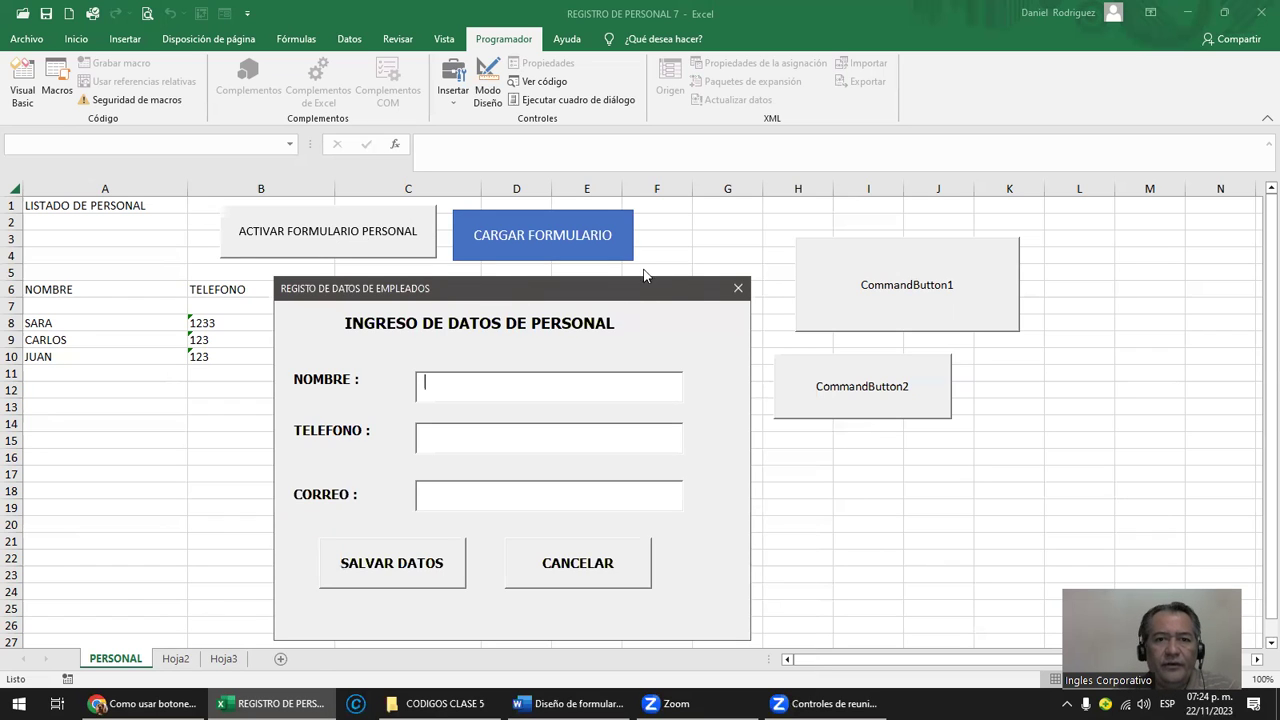
pyautogui.click(737, 288)
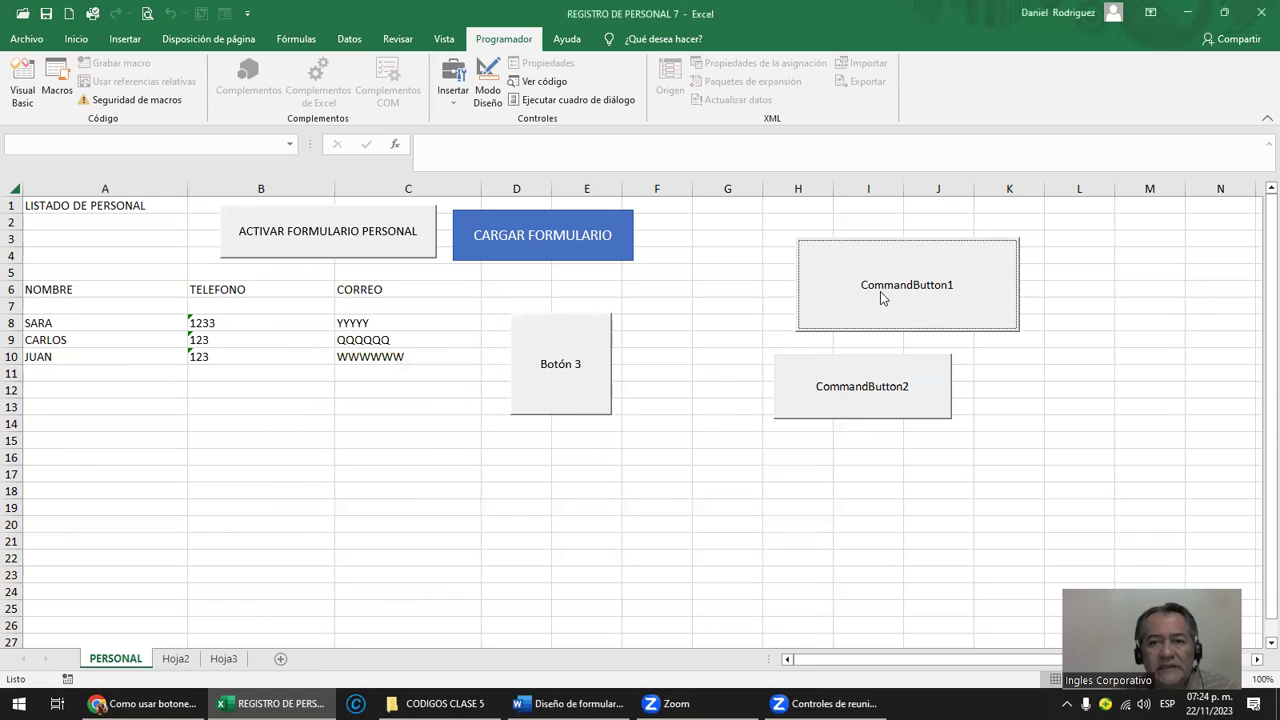
pyautogui.click(492, 97)
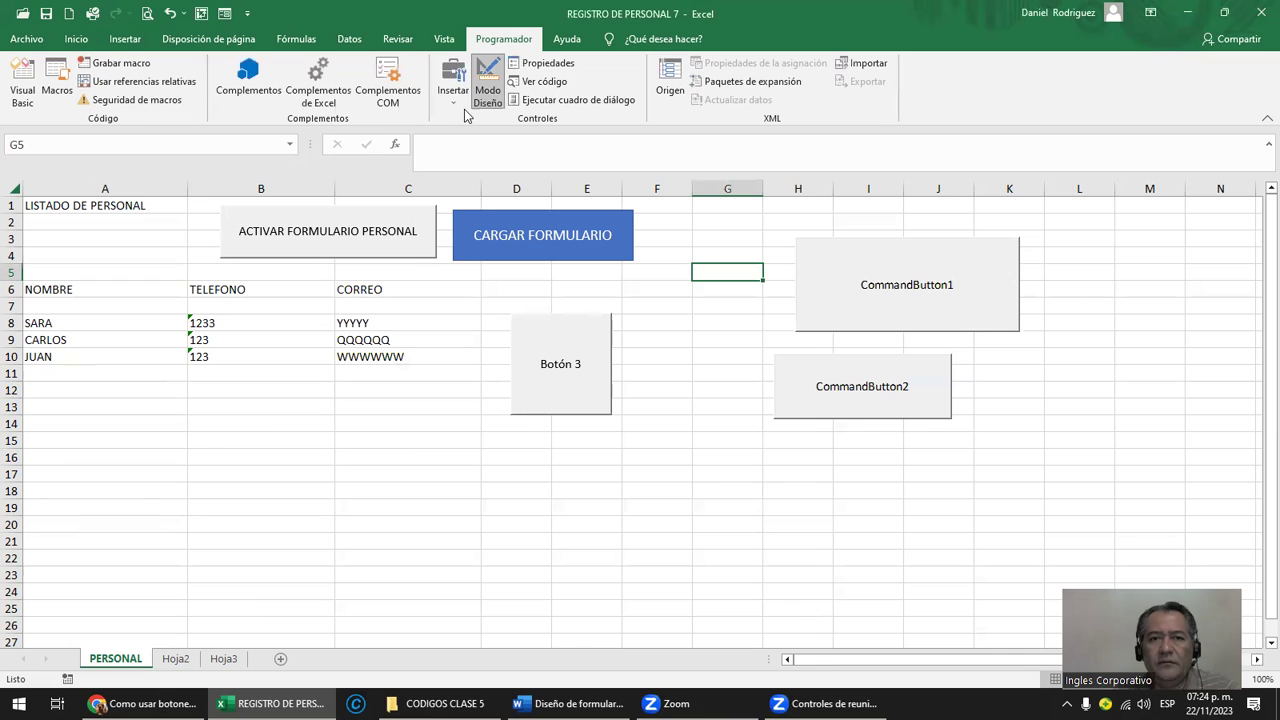
# Step: Review the pasted comment and code lines in CommandButton1's Click routine
pyautogui.doubleClick(823, 264)
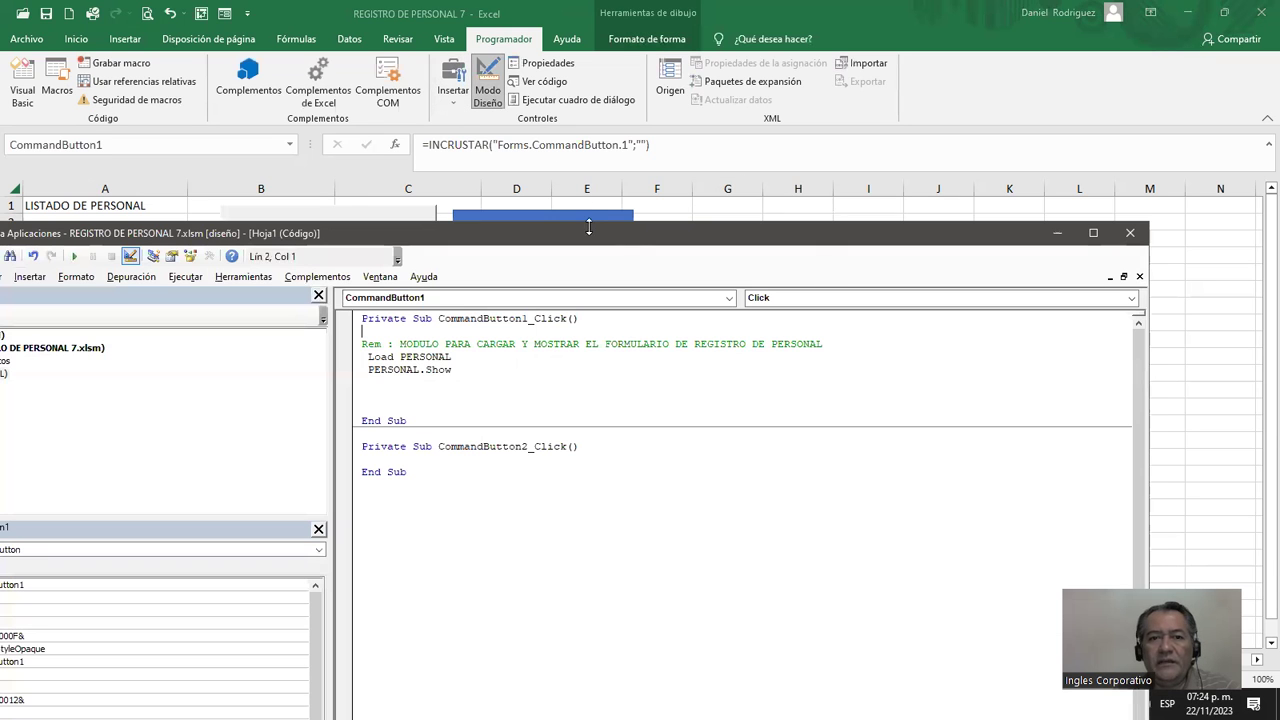
pyautogui.moveTo(577, 224); pyautogui.dragTo(764, 115)
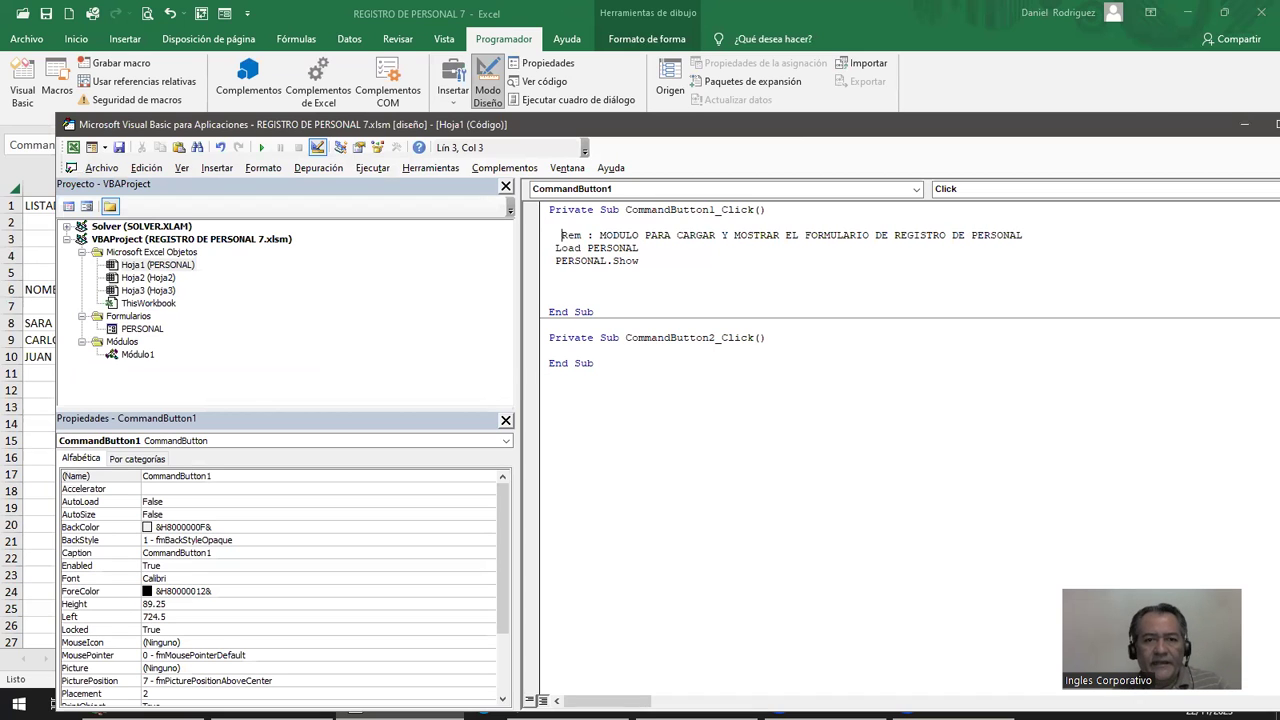
pyautogui.moveTo(549, 235); pyautogui.dragTo(640, 261)
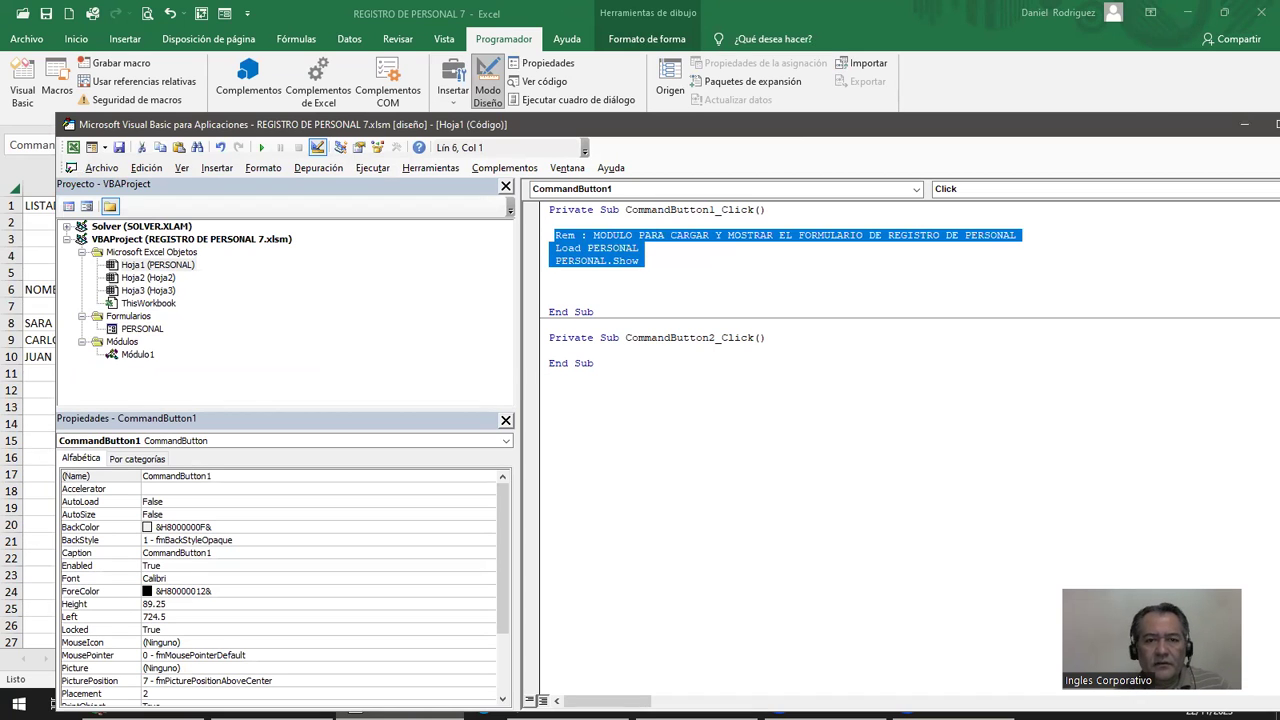
pyautogui.click(549, 222)
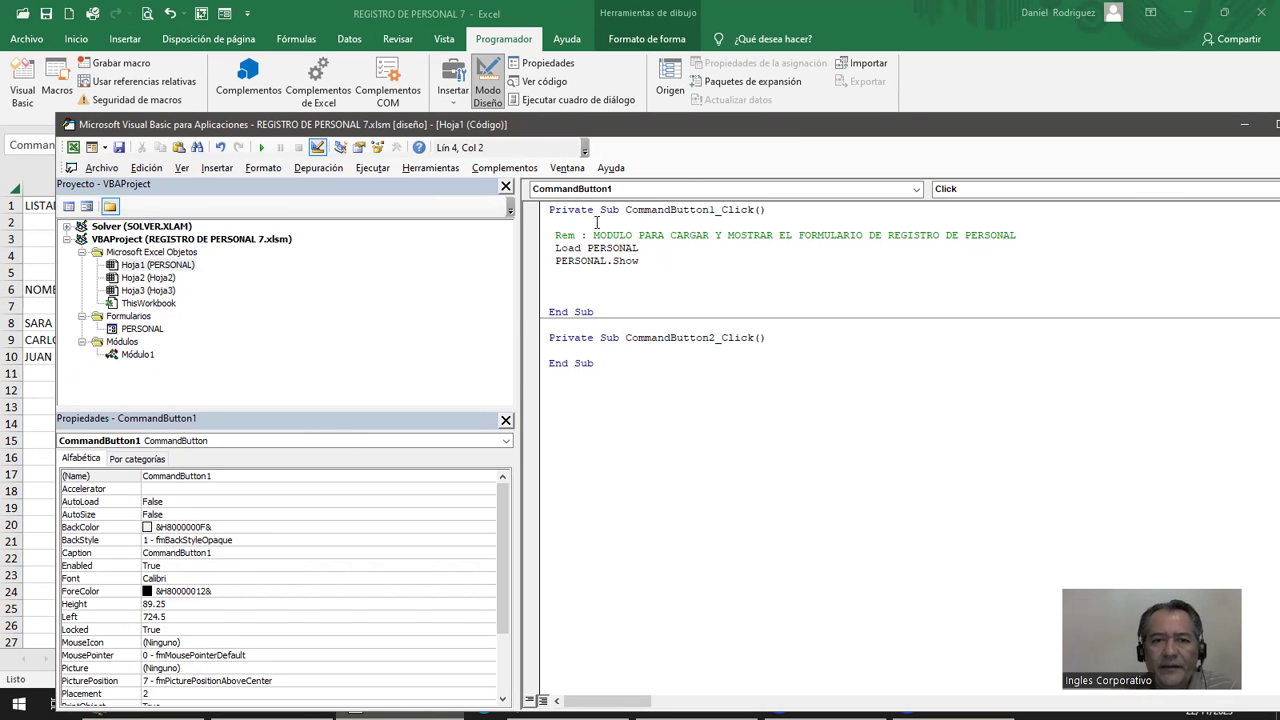
pyautogui.moveTo(676, 134)
pyautogui.mouseDown()
pyautogui.moveTo(823, 379)
pyautogui.moveTo(783, 120)
pyautogui.mouseUp()
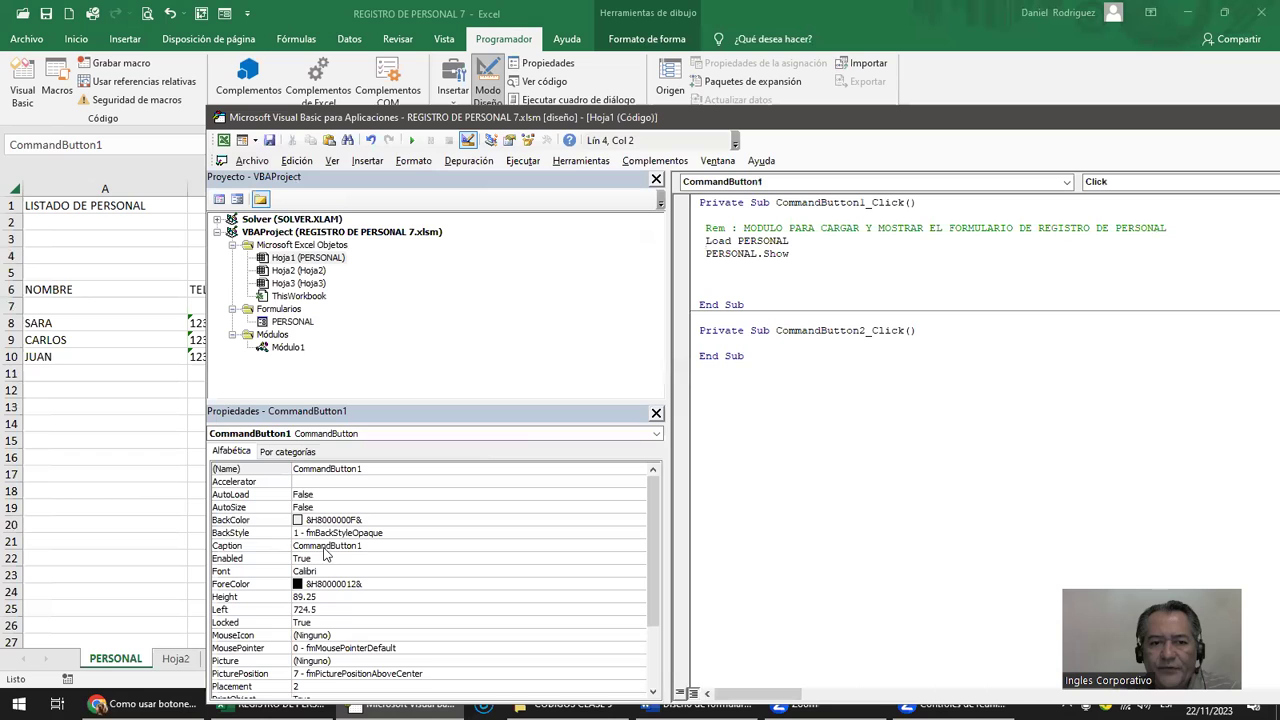
# Step: Set the button's Caption property to ACTIVAR FORMULARIO PERSONAL
pyautogui.click(326, 546)
pyautogui.click(367, 545)
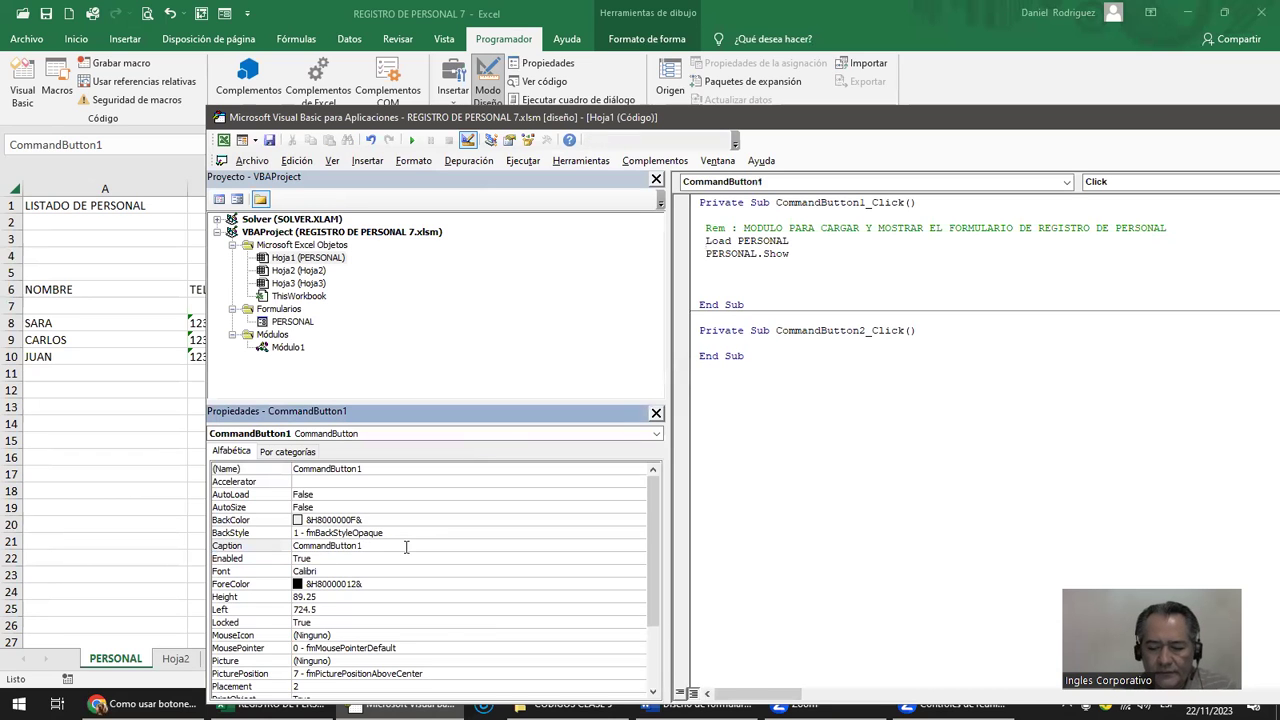
pyautogui.press('BackSpace')
pyautogui.press('BackSpace')
pyautogui.press('BackSpace')
pyautogui.press('BackSpace')
pyautogui.press('BackSpace')
pyautogui.press('BackSpace')
pyautogui.write('ACTIVAR FO')
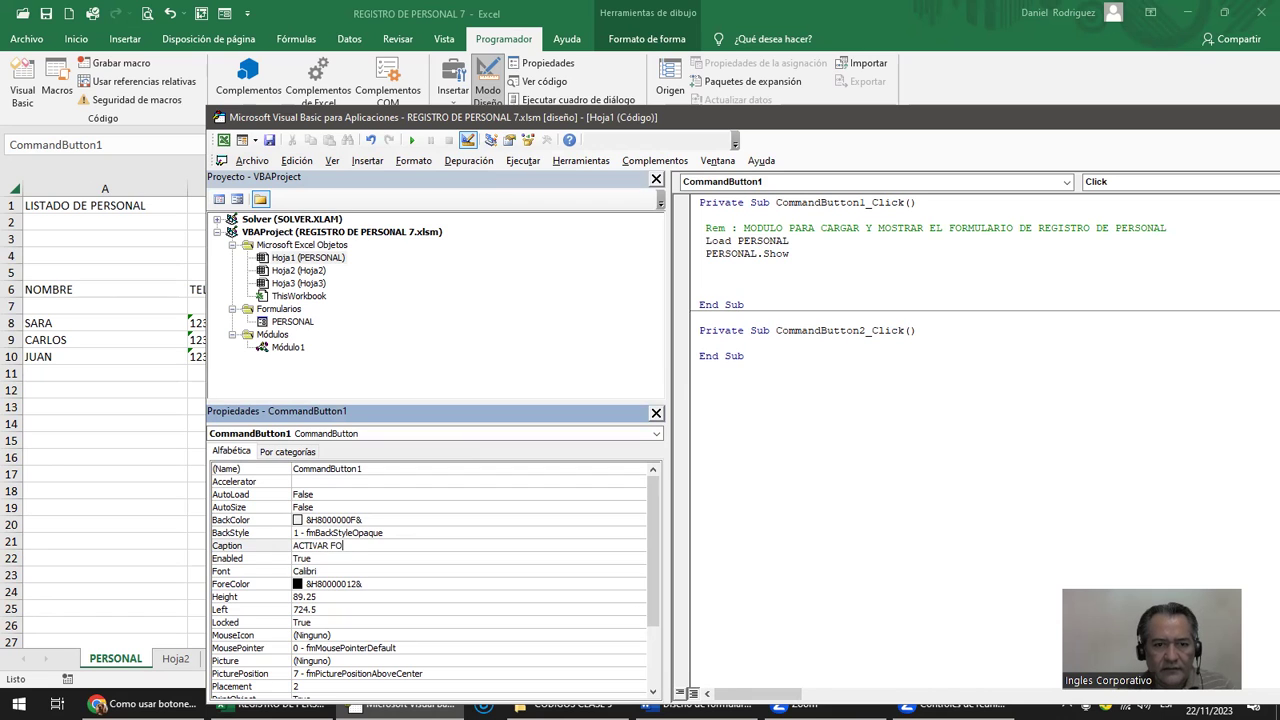
pyautogui.write('RMULARIO PERSONA')
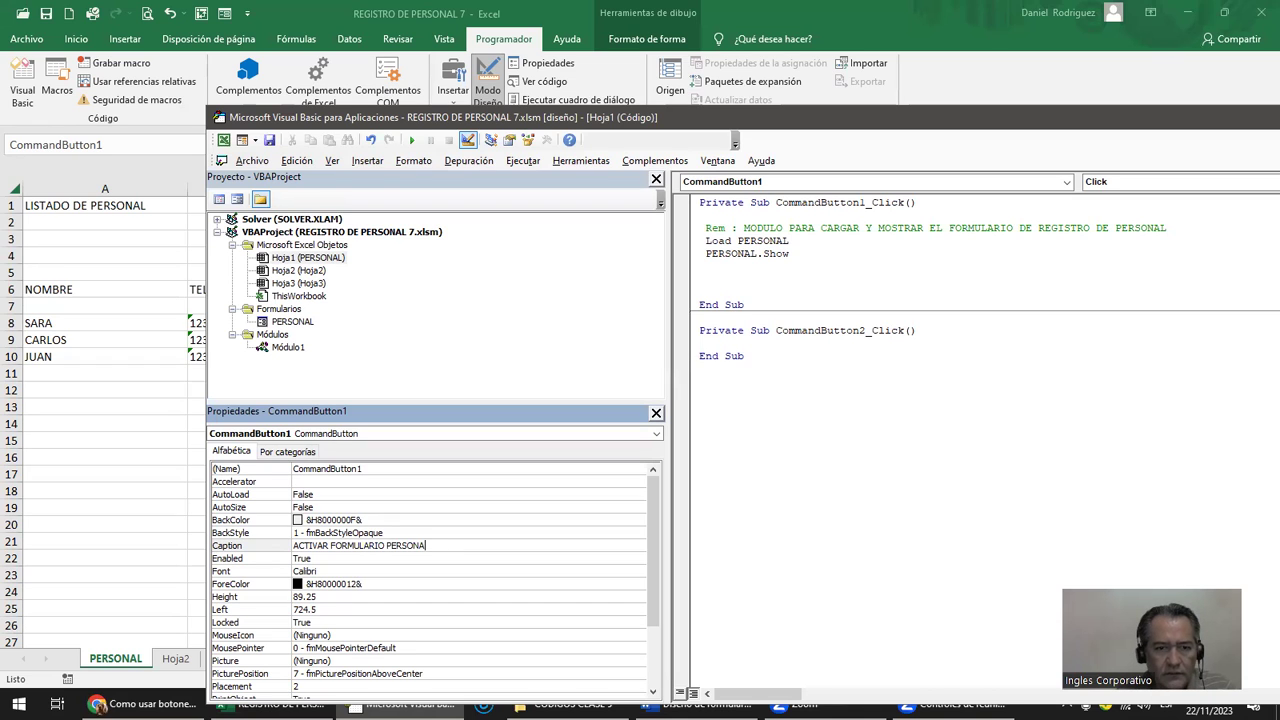
pyautogui.write('L')
pyautogui.press('Return')
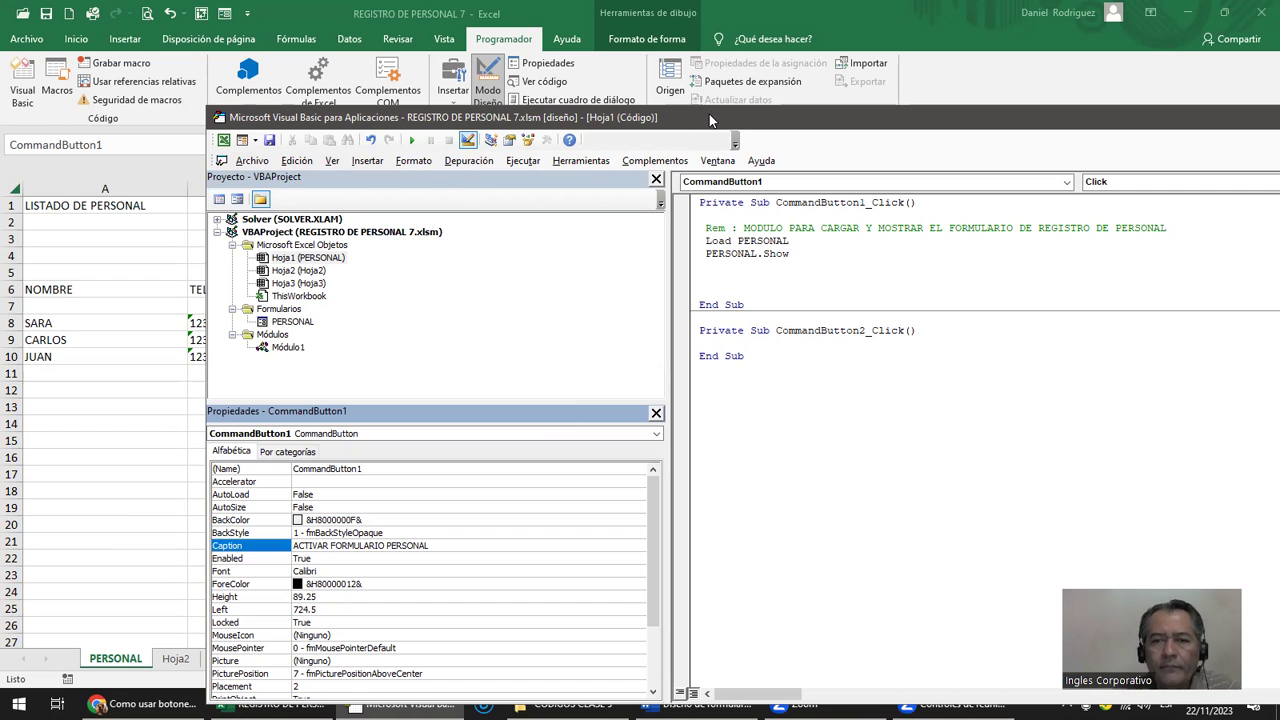
# Step: Close the Hoja1 code window and the VBA editor, then select the ACTIVAR FORMULARIO PERSONAL button
pyautogui.moveTo(710, 120); pyautogui.dragTo(667, 359)
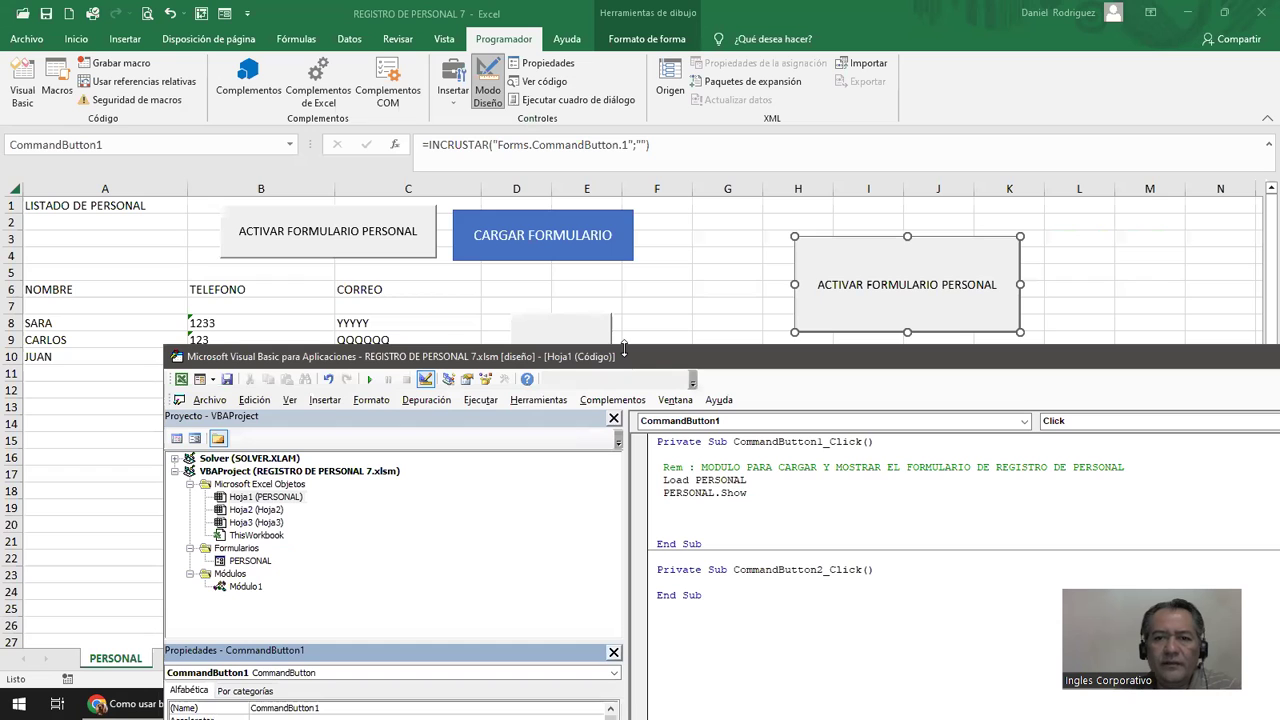
pyautogui.moveTo(624, 347)
pyautogui.mouseDown()
pyautogui.moveTo(566, 287)
pyautogui.moveTo(646, 398)
pyautogui.moveTo(560, 285)
pyautogui.mouseUp()
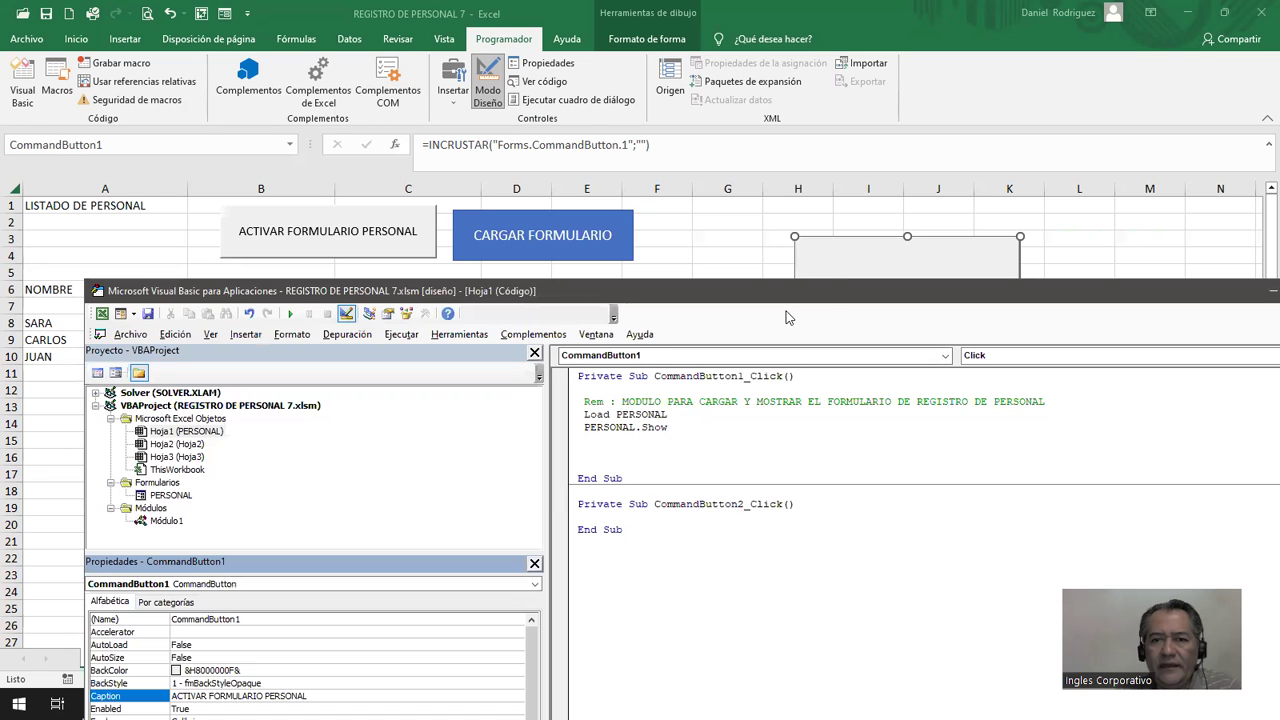
pyautogui.moveTo(747, 283)
pyautogui.mouseDown()
pyautogui.moveTo(743, 463)
pyautogui.moveTo(733, 354)
pyautogui.mouseUp()
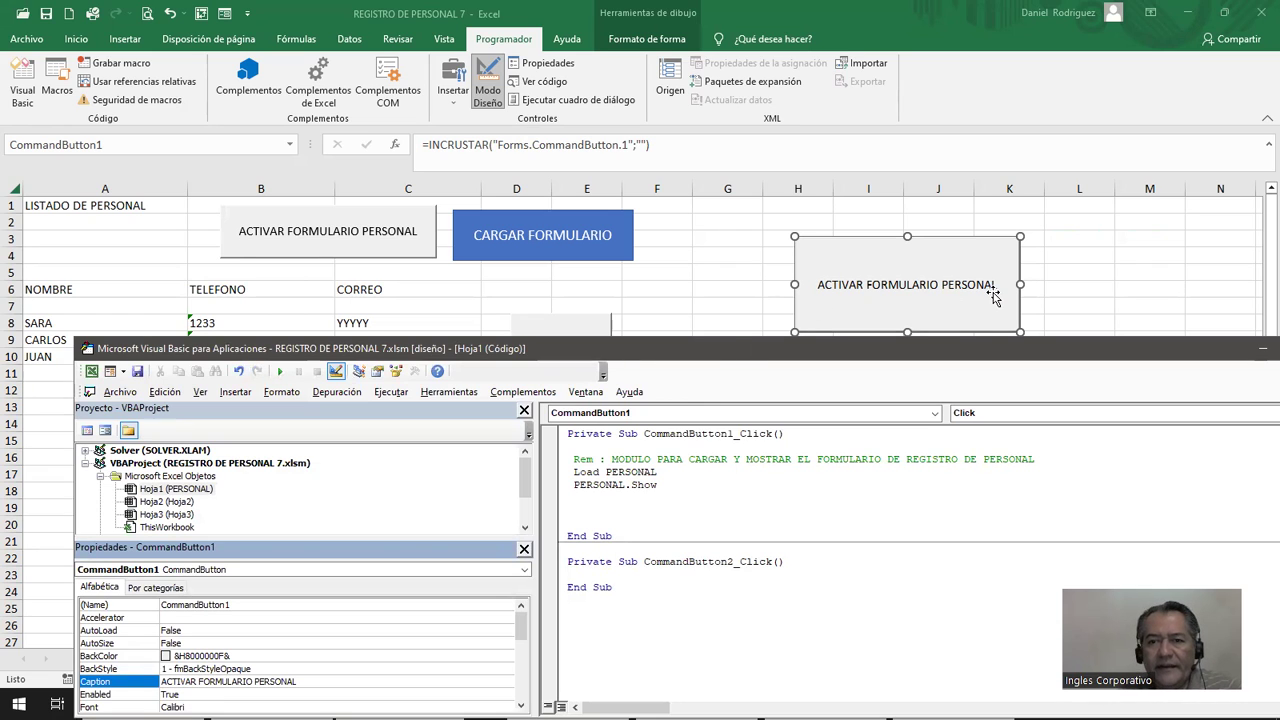
pyautogui.moveTo(830, 350)
pyautogui.mouseDown()
pyautogui.moveTo(804, 219)
pyautogui.moveTo(795, 283)
pyautogui.mouseUp()
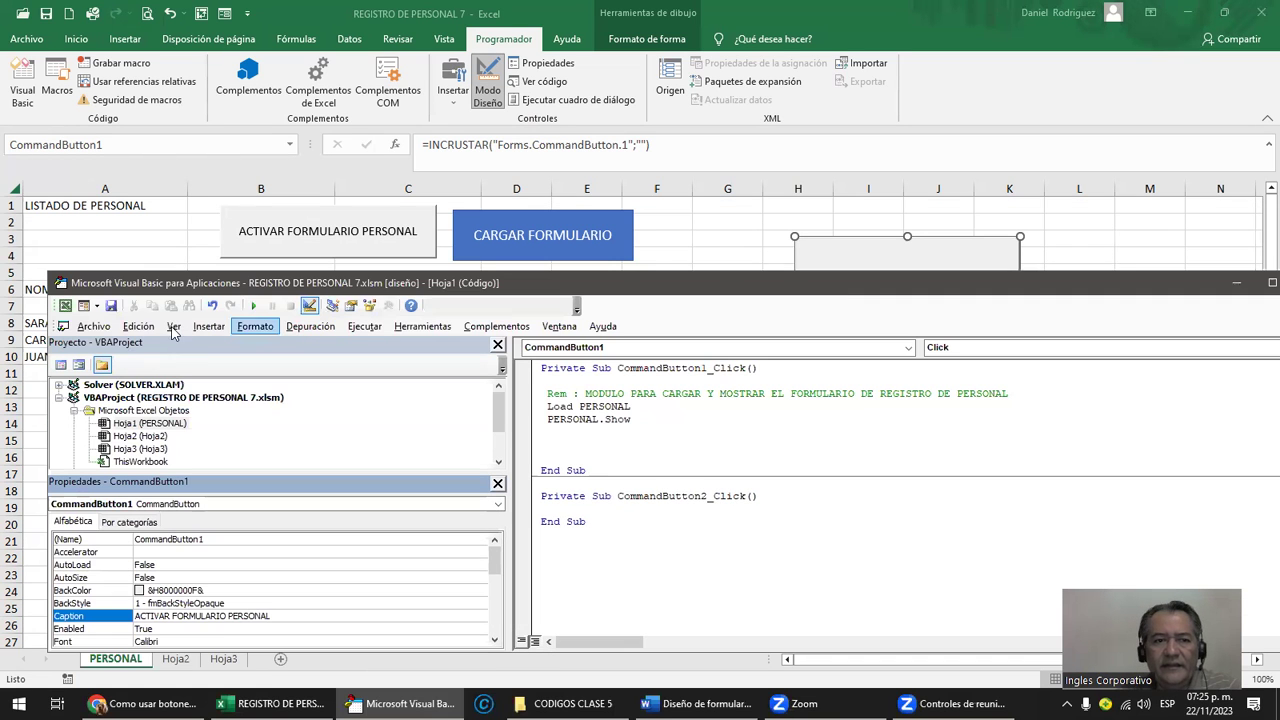
pyautogui.click(1268, 285)
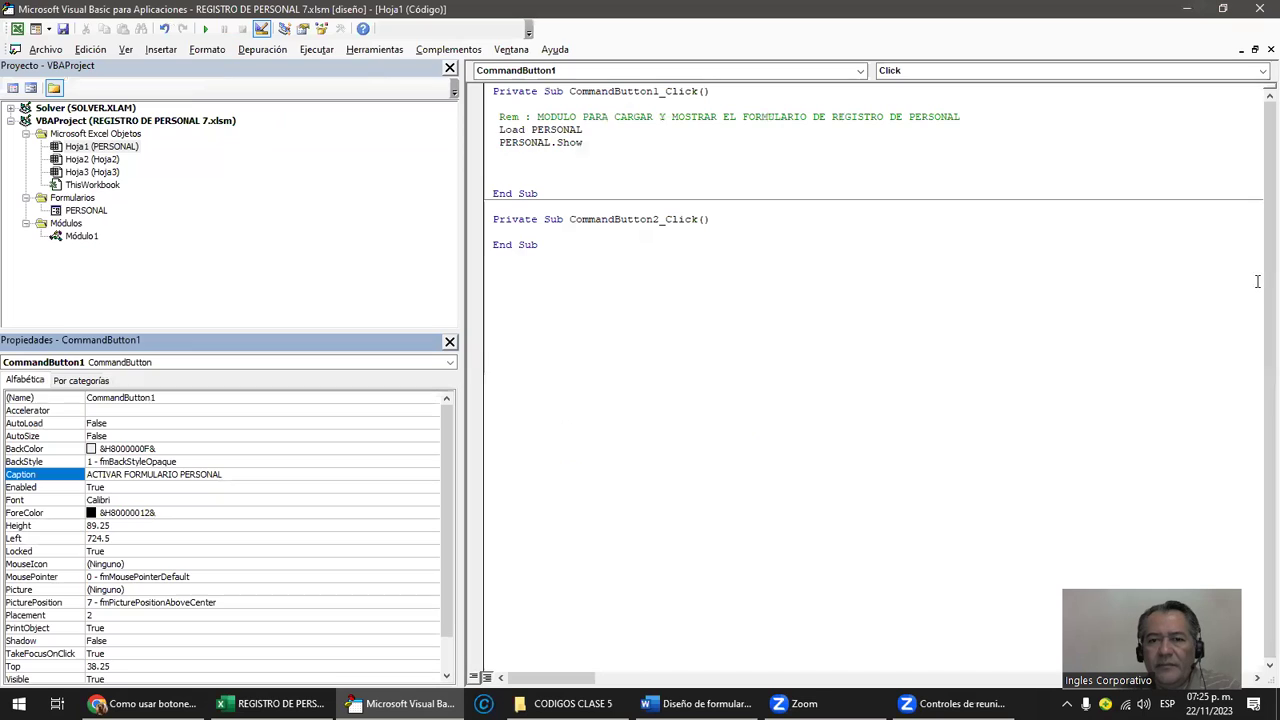
pyautogui.click(1270, 49)
pyautogui.click(1259, 9)
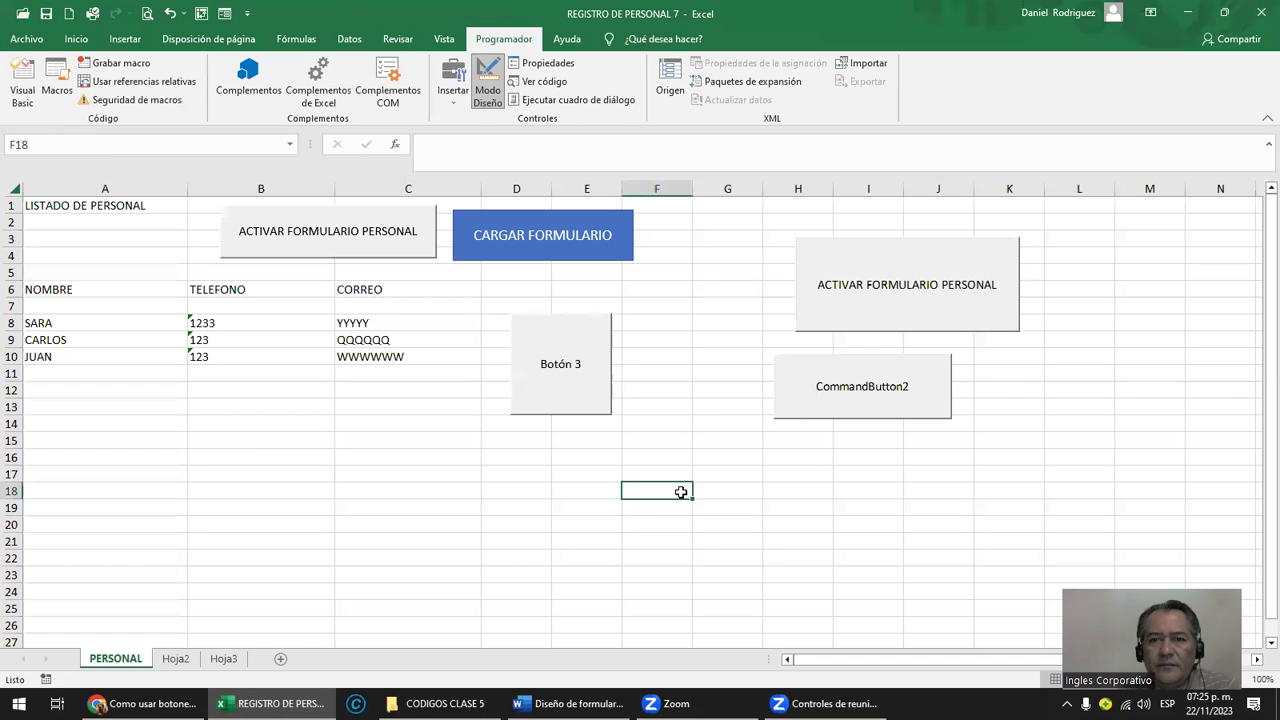
pyautogui.click(830, 308)
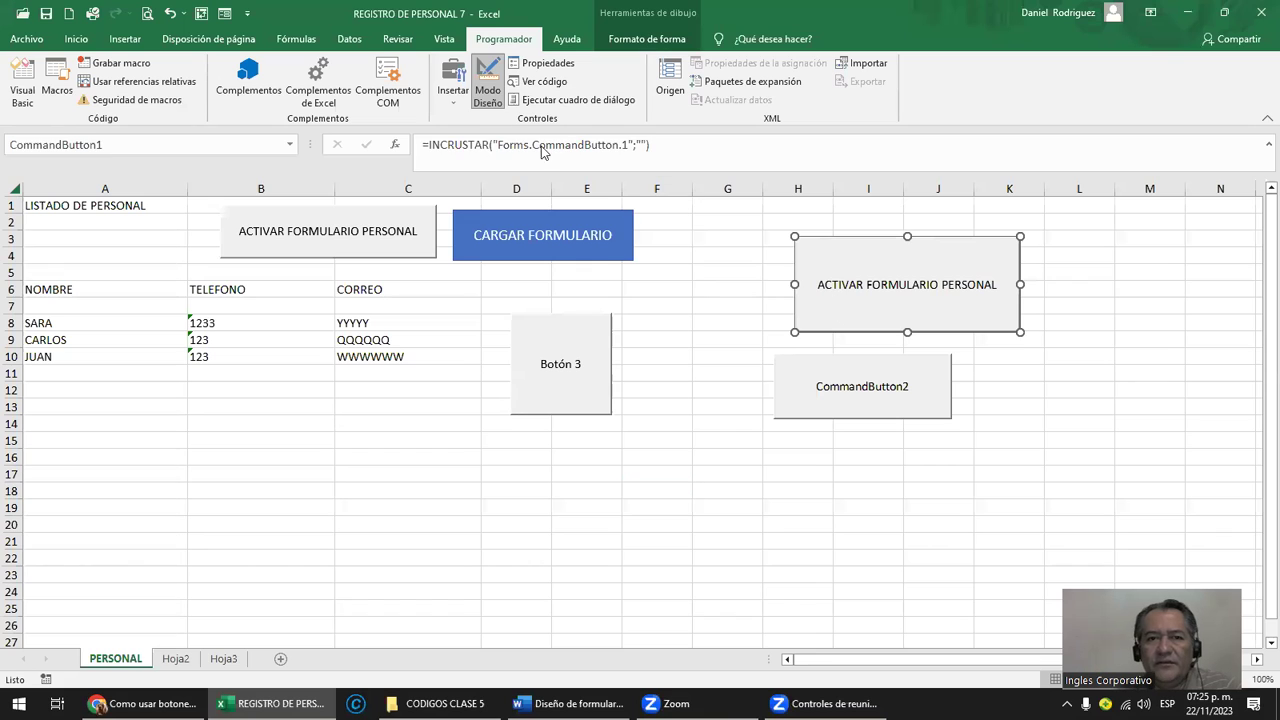
# Step: Edit the ACTIVAR FORMULARIO PERSONAL button's caption text in place
pyautogui.rightClick(812, 266)
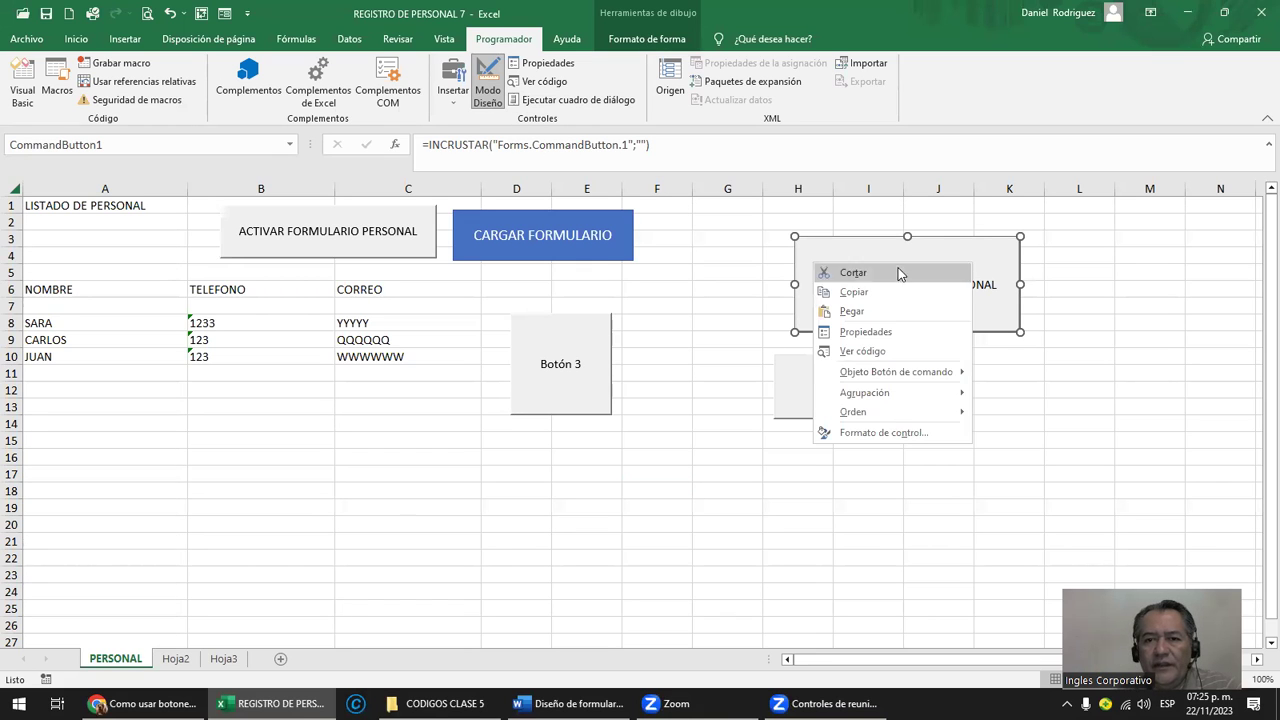
pyautogui.moveTo(895, 372)
pyautogui.click(1019, 373)
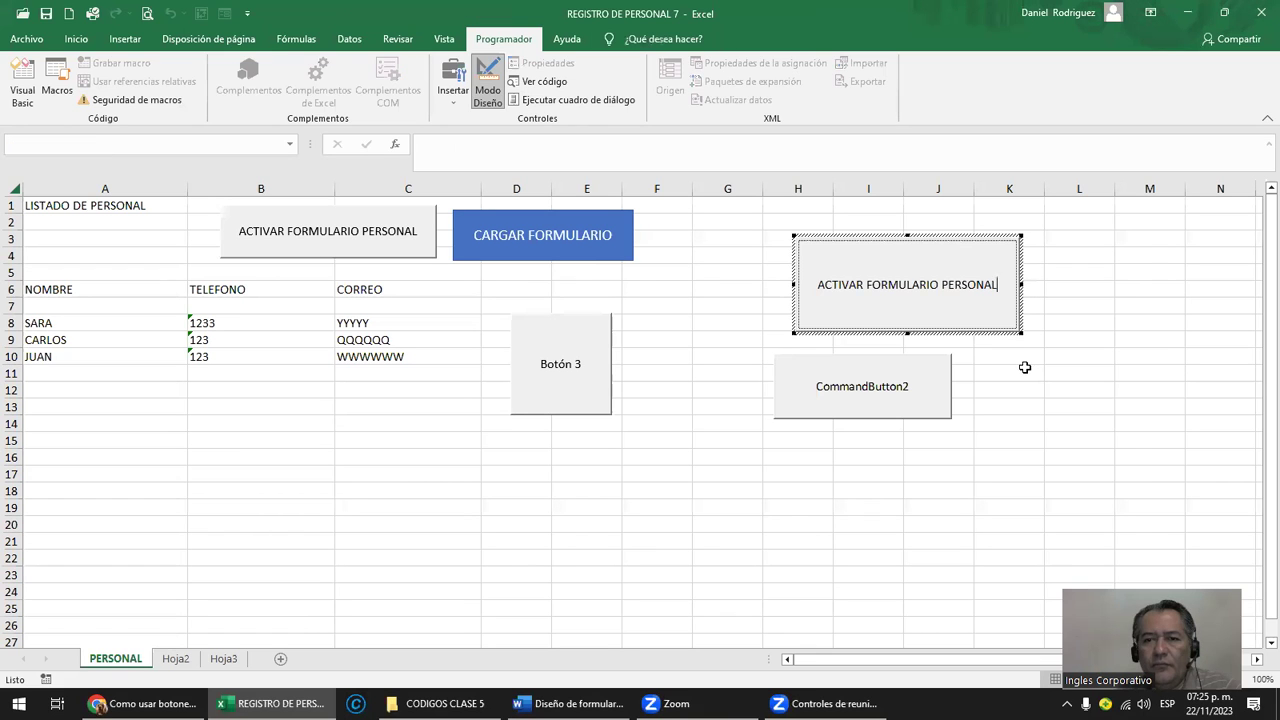
pyautogui.moveTo(1001, 284); pyautogui.dragTo(828, 288)
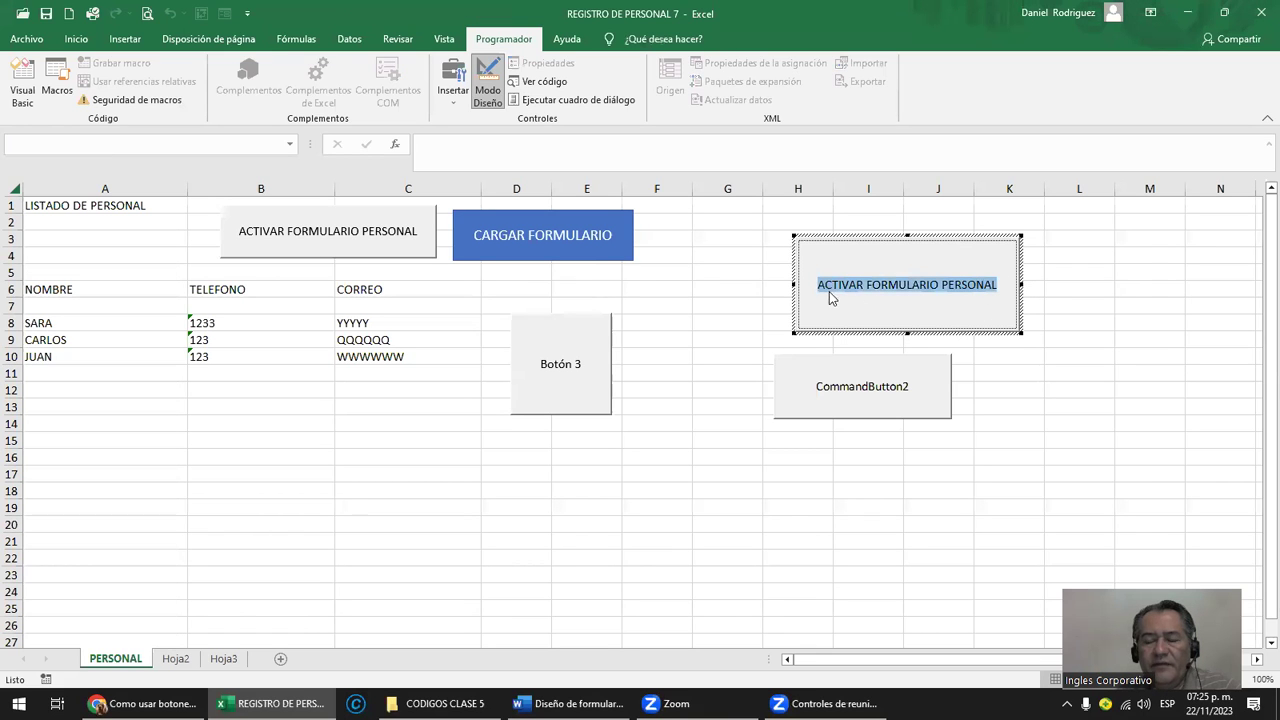
pyautogui.click(1005, 436)
# Step: Change CommandButton2's caption to FORMULARIO FACTURA and open its click code
pyautogui.click(869, 402)
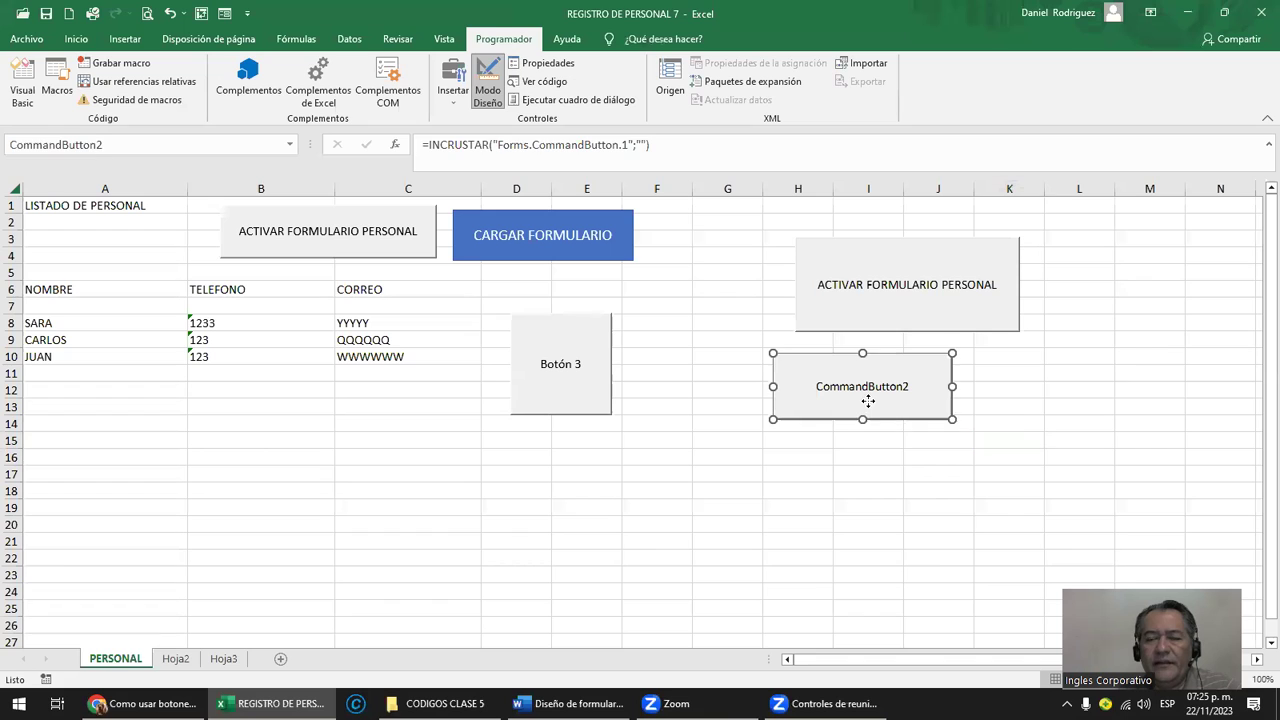
pyautogui.rightClick(869, 404)
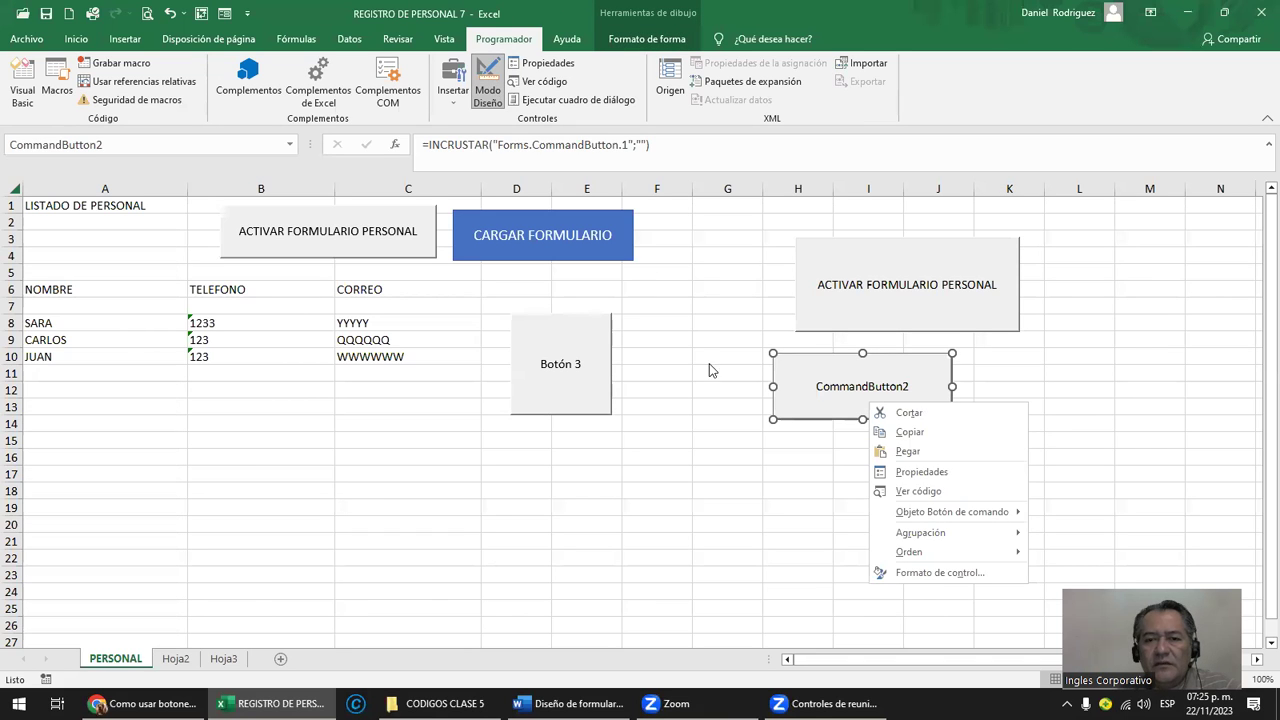
pyautogui.rightClick(852, 382)
pyautogui.click(806, 380)
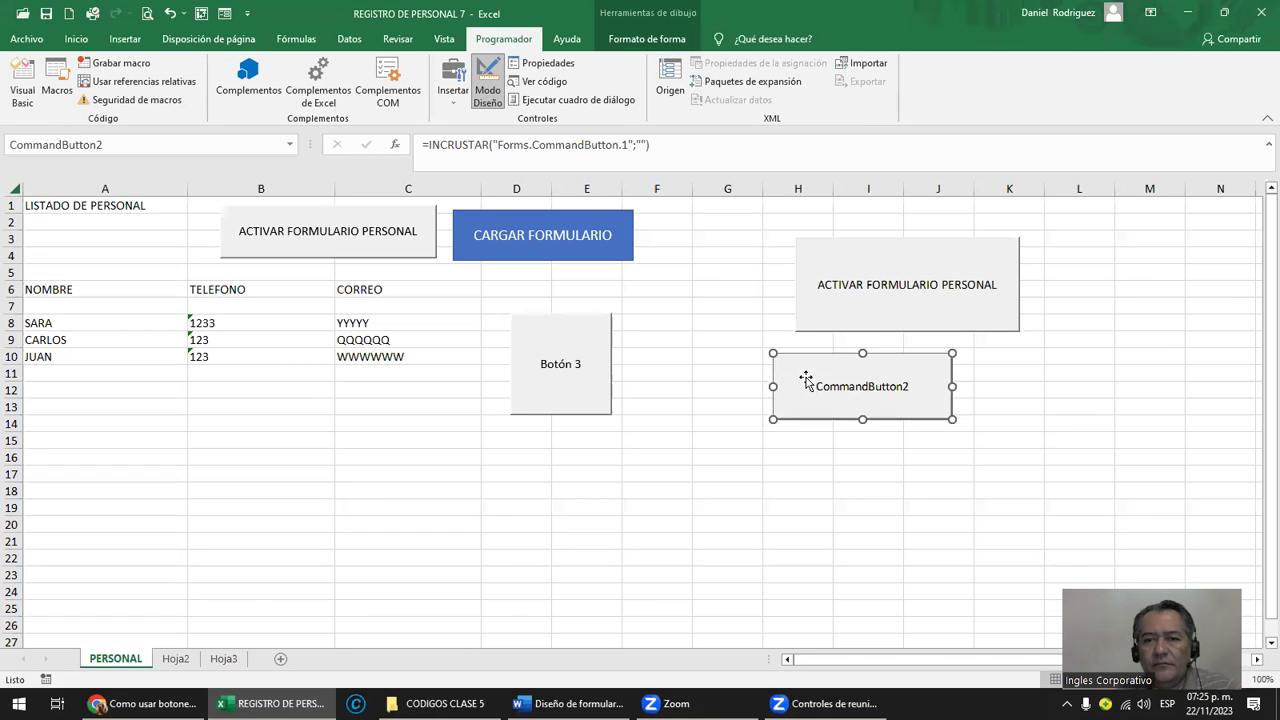
pyautogui.rightClick(806, 378)
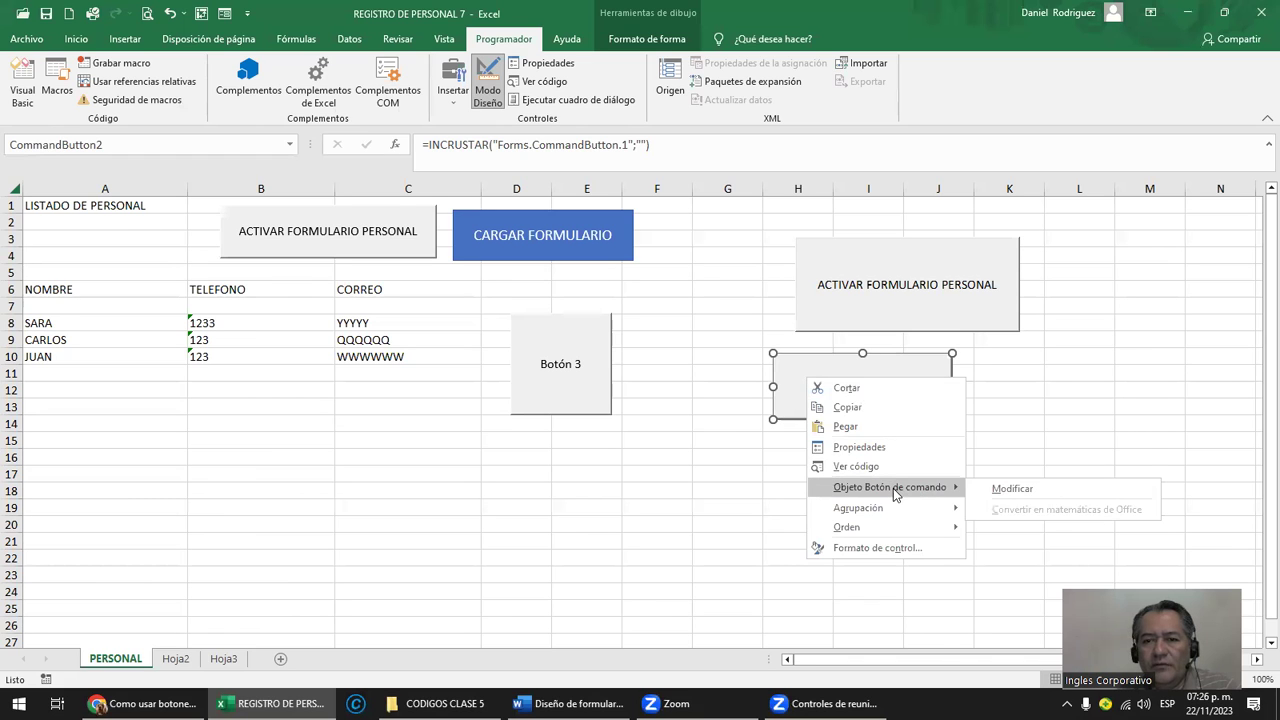
pyautogui.click(1010, 489)
pyautogui.press('BackSpace')
pyautogui.press('BackSpace')
pyautogui.press('BackSpace')
pyautogui.press('BackSpace')
pyautogui.press('BackSpace')
pyautogui.press('BackSpace')
pyautogui.press('BackSpace')
pyautogui.write('FORMULARIO F')
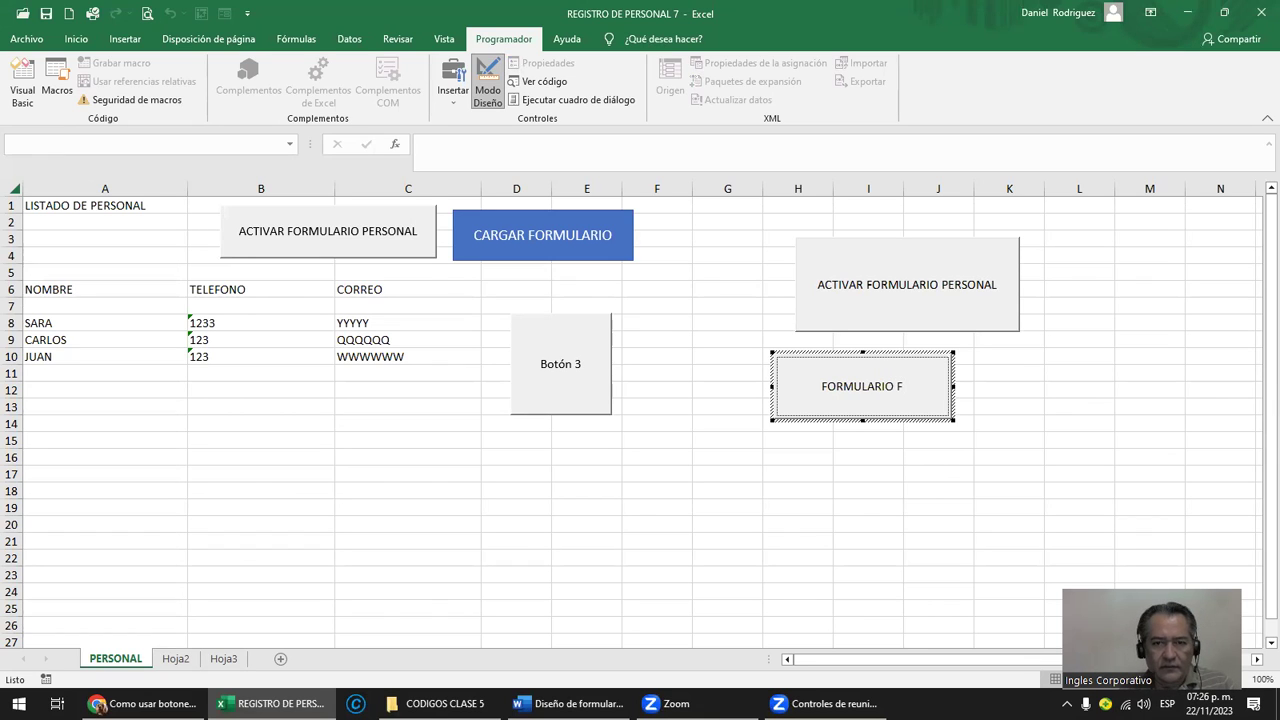
pyautogui.write('ACTURA')
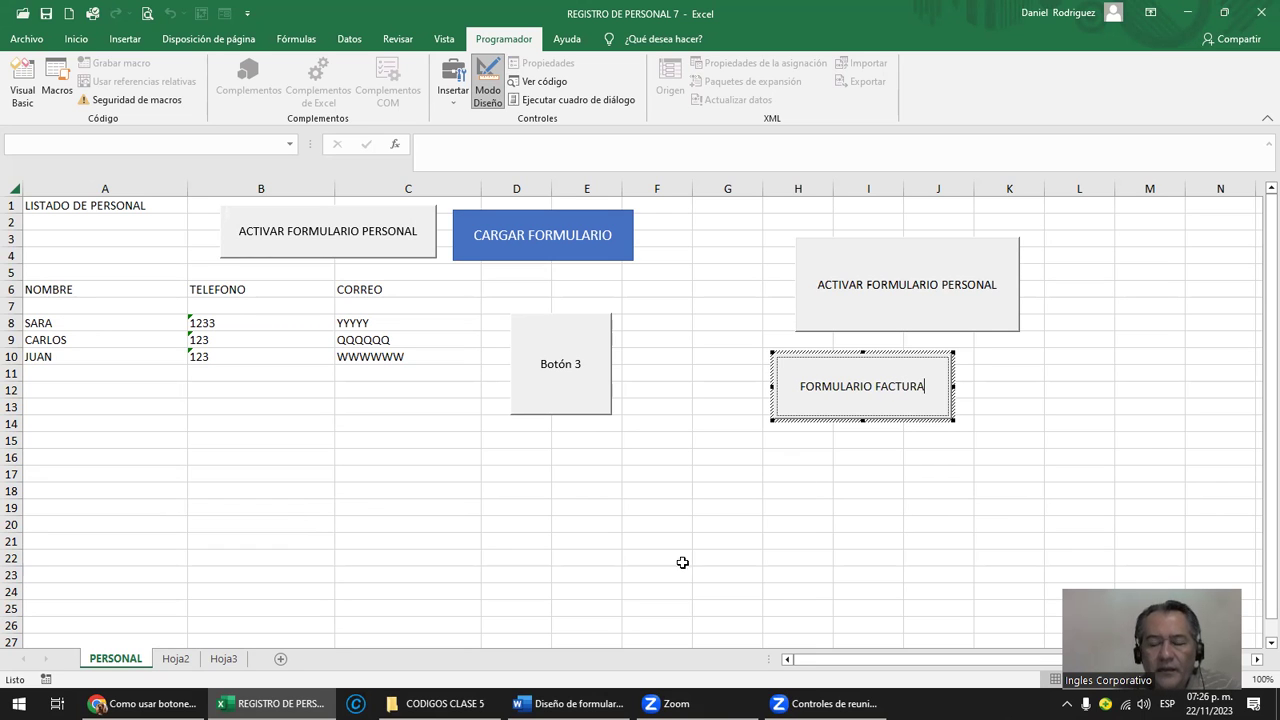
pyautogui.click(697, 497)
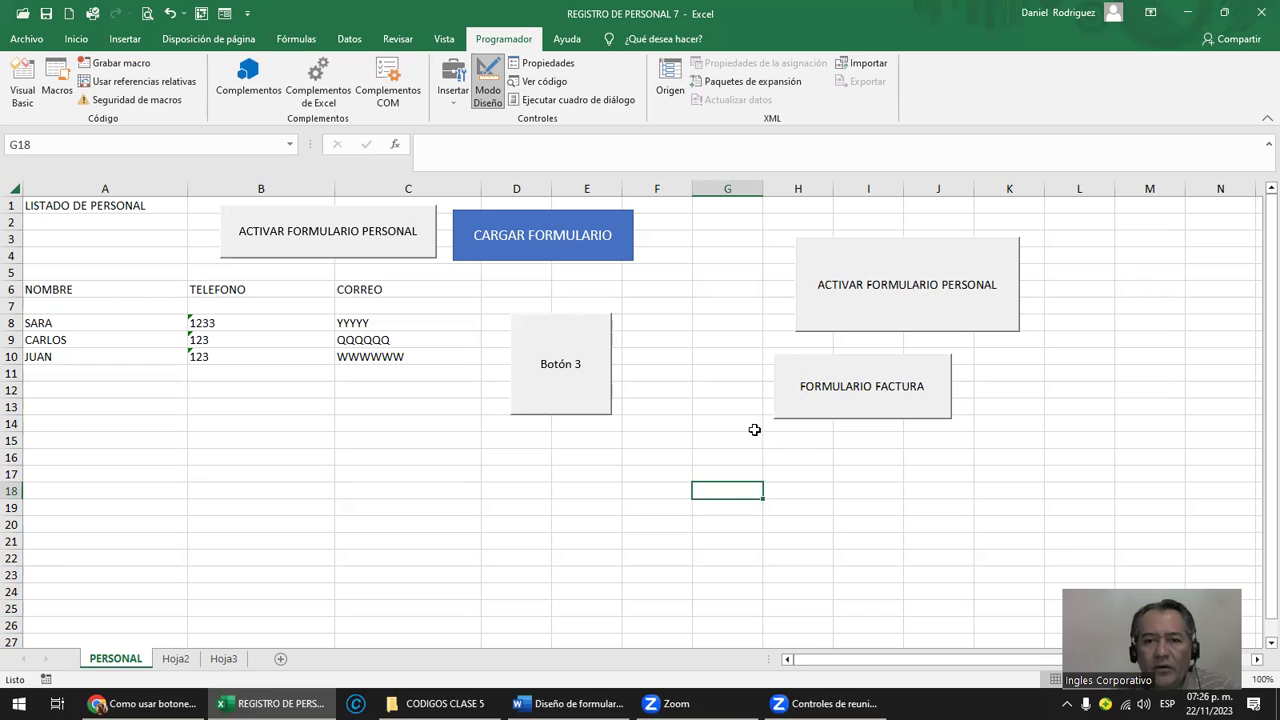
pyautogui.doubleClick(819, 374)
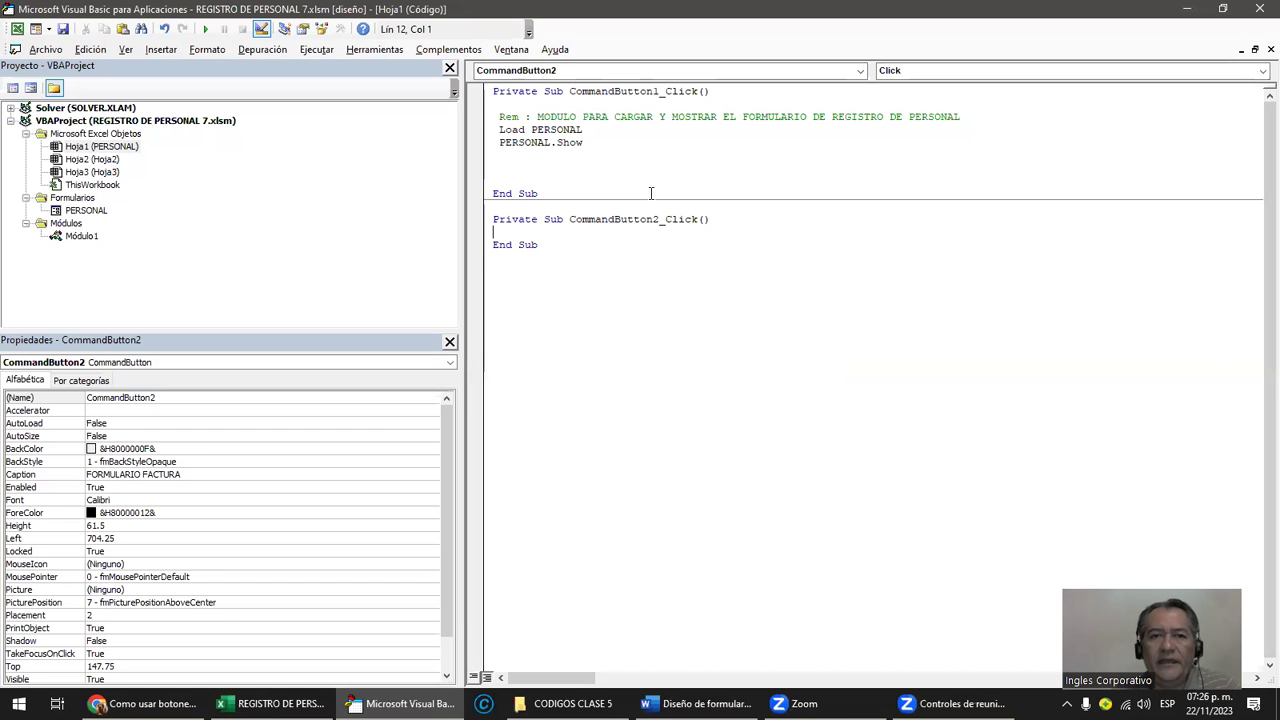
# Step: Set the FORMULARIO FACTURA button's caption font size to 14
pyautogui.click(100, 474)
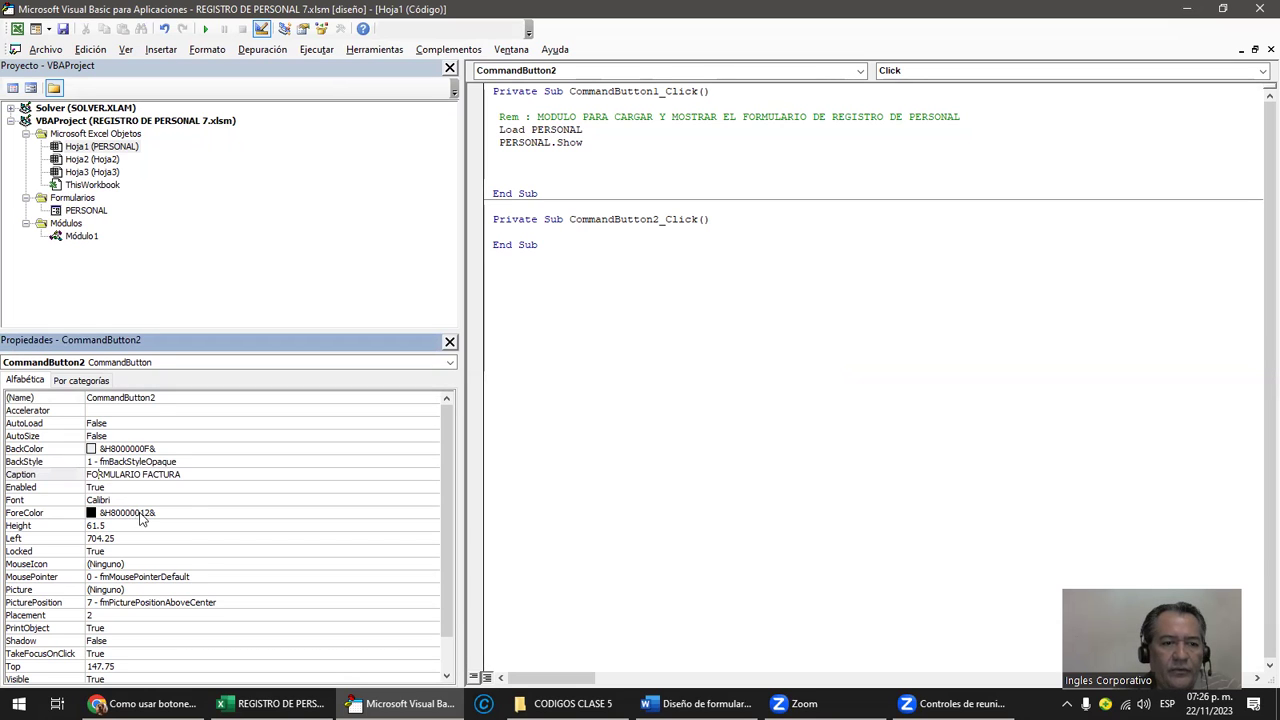
pyautogui.click(106, 502)
pyautogui.click(432, 502)
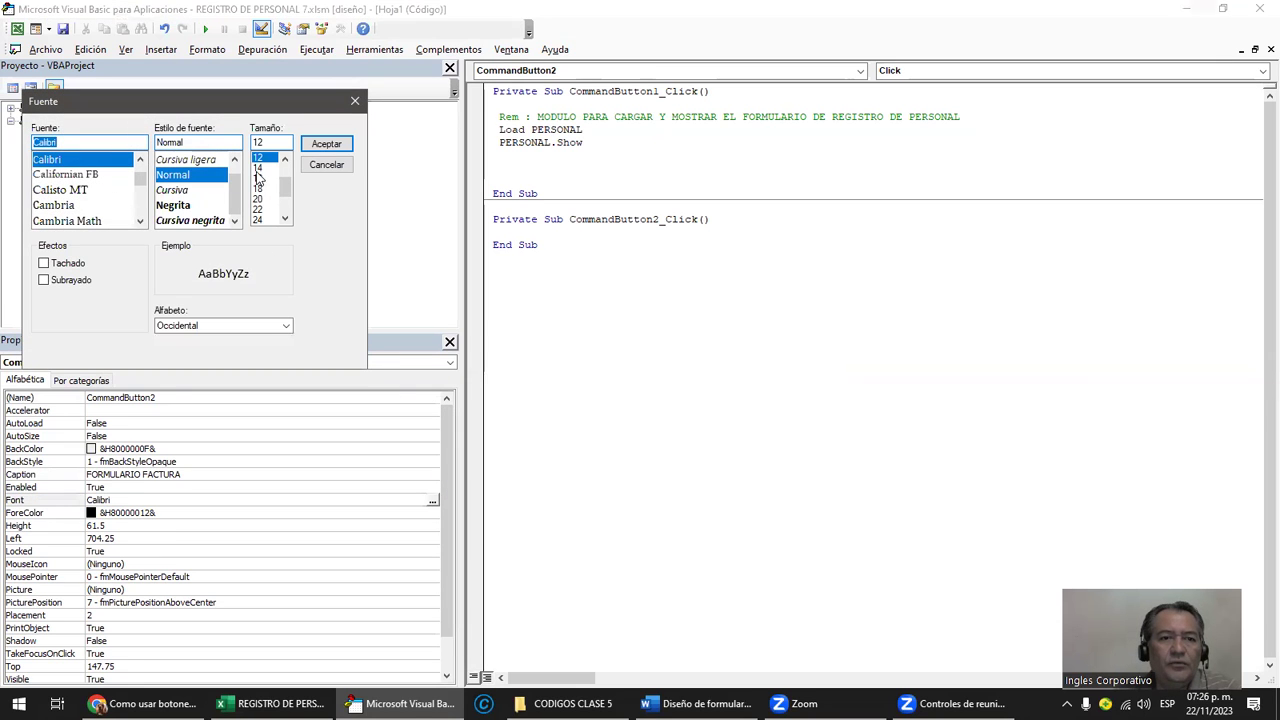
pyautogui.click(258, 167)
pyautogui.click(315, 147)
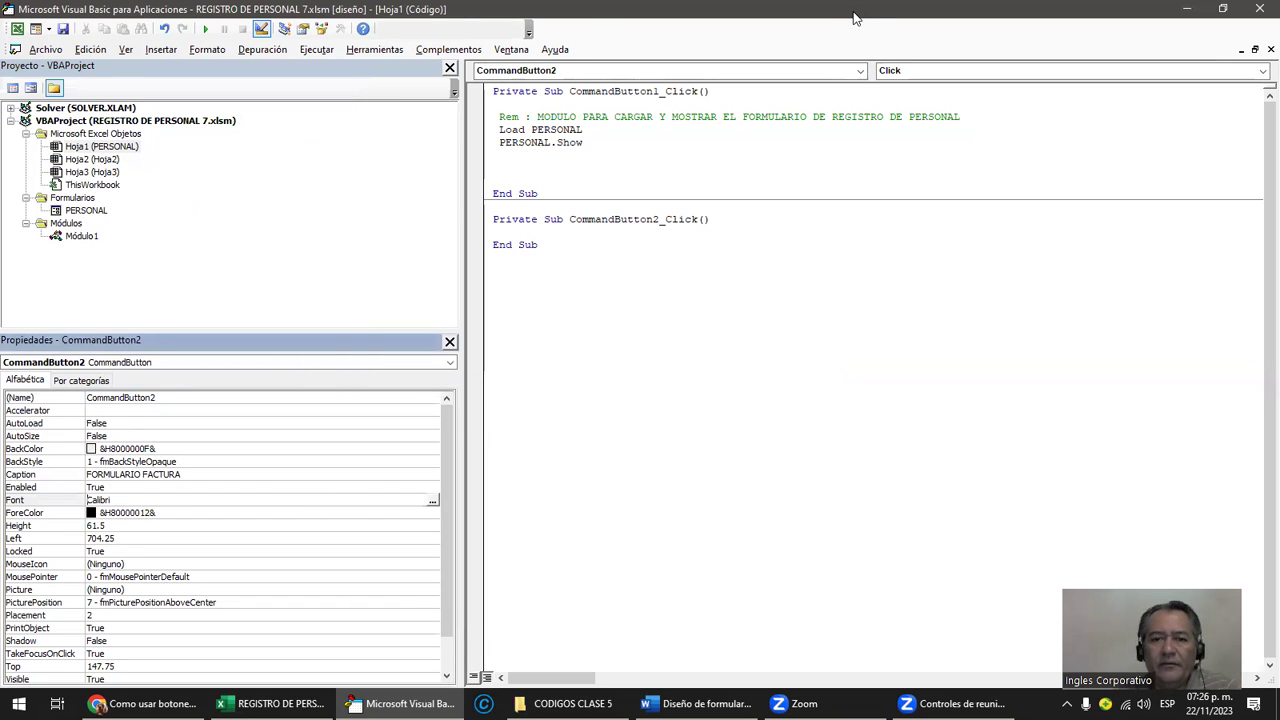
# Step: Enlarge the ACTIVAR FORMULARIO PERSONAL caption font to 12 and close the VBA editor
pyautogui.doubleClick(855, 17)
pyautogui.click(862, 287)
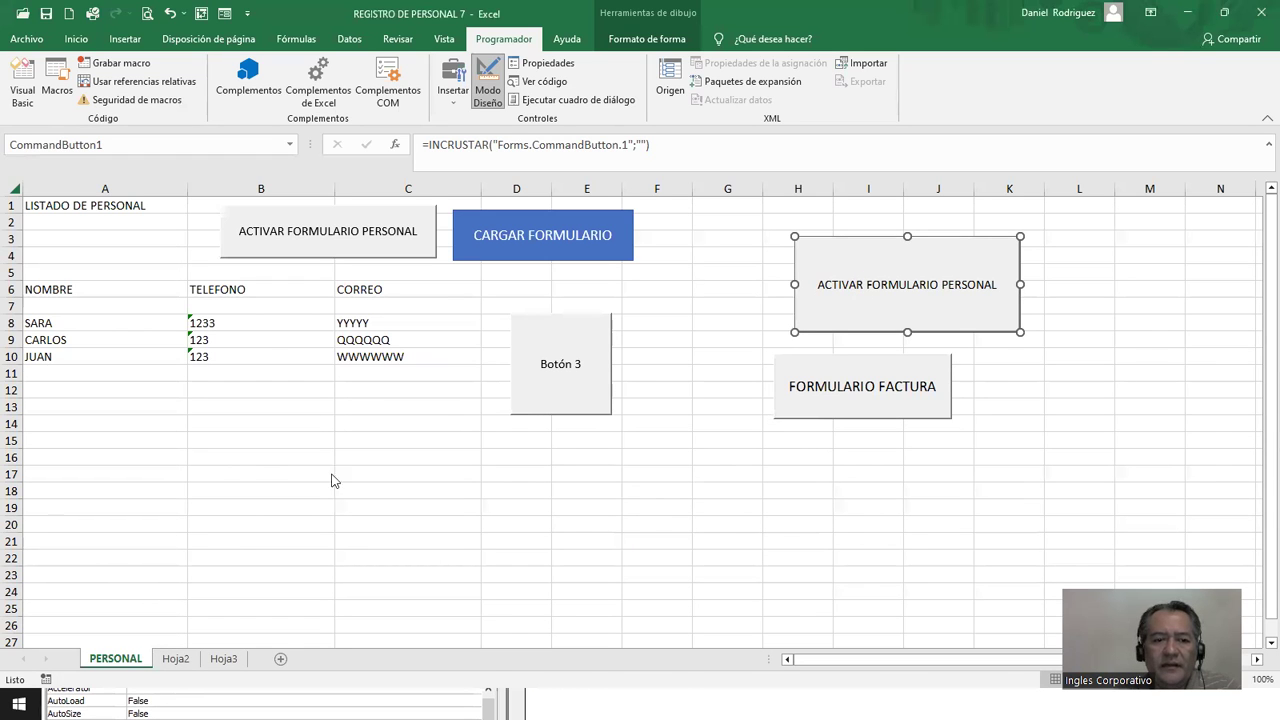
pyautogui.hotkey('alt', 'F11')
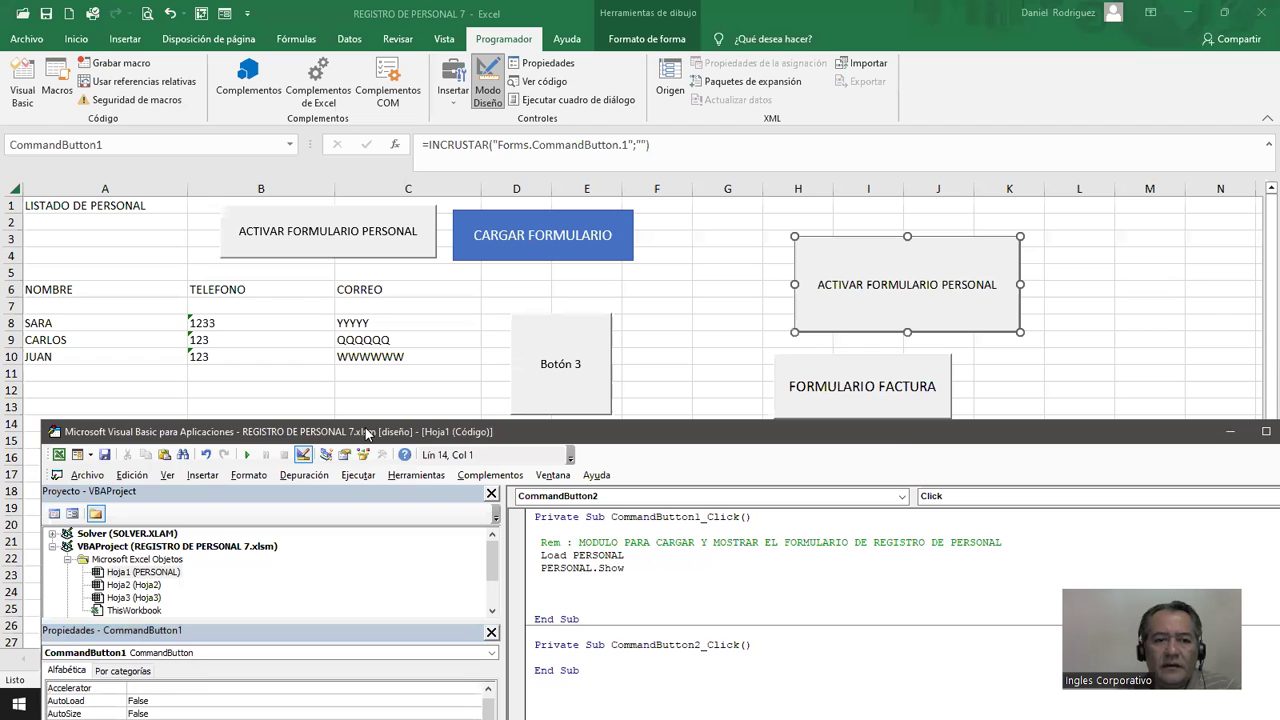
pyautogui.moveTo(366, 433); pyautogui.dragTo(392, 246)
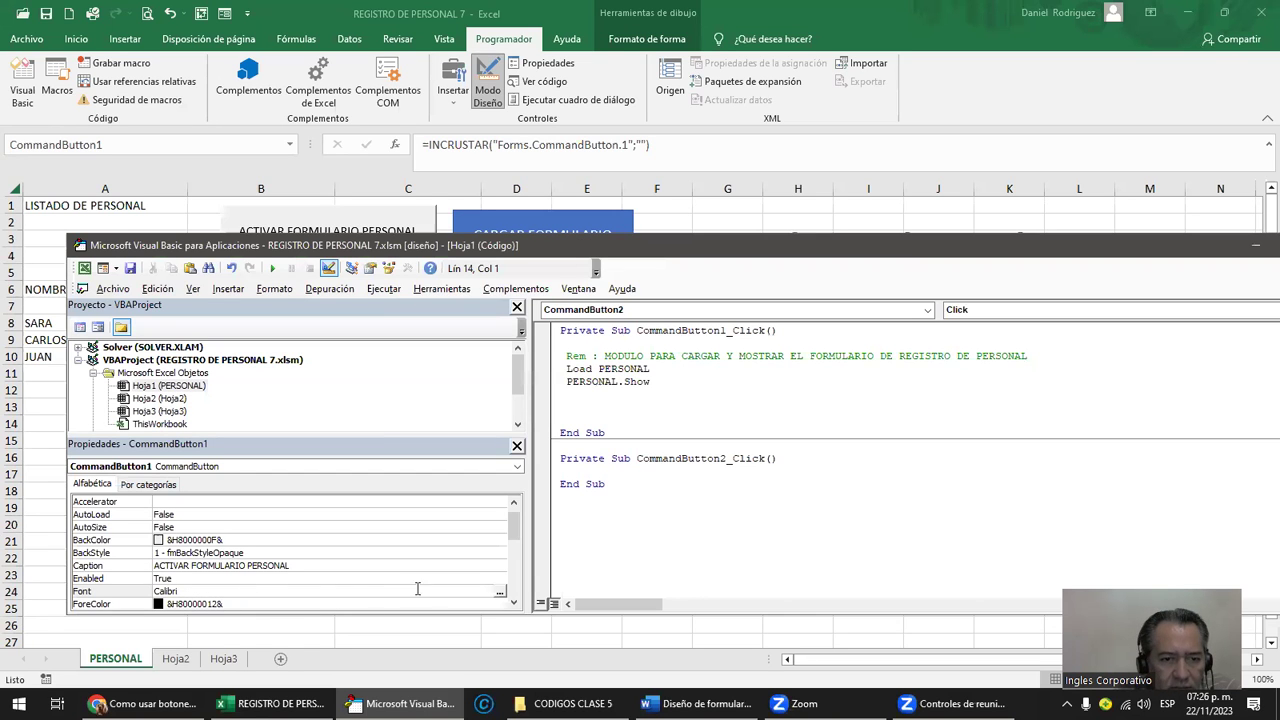
pyautogui.click(500, 592)
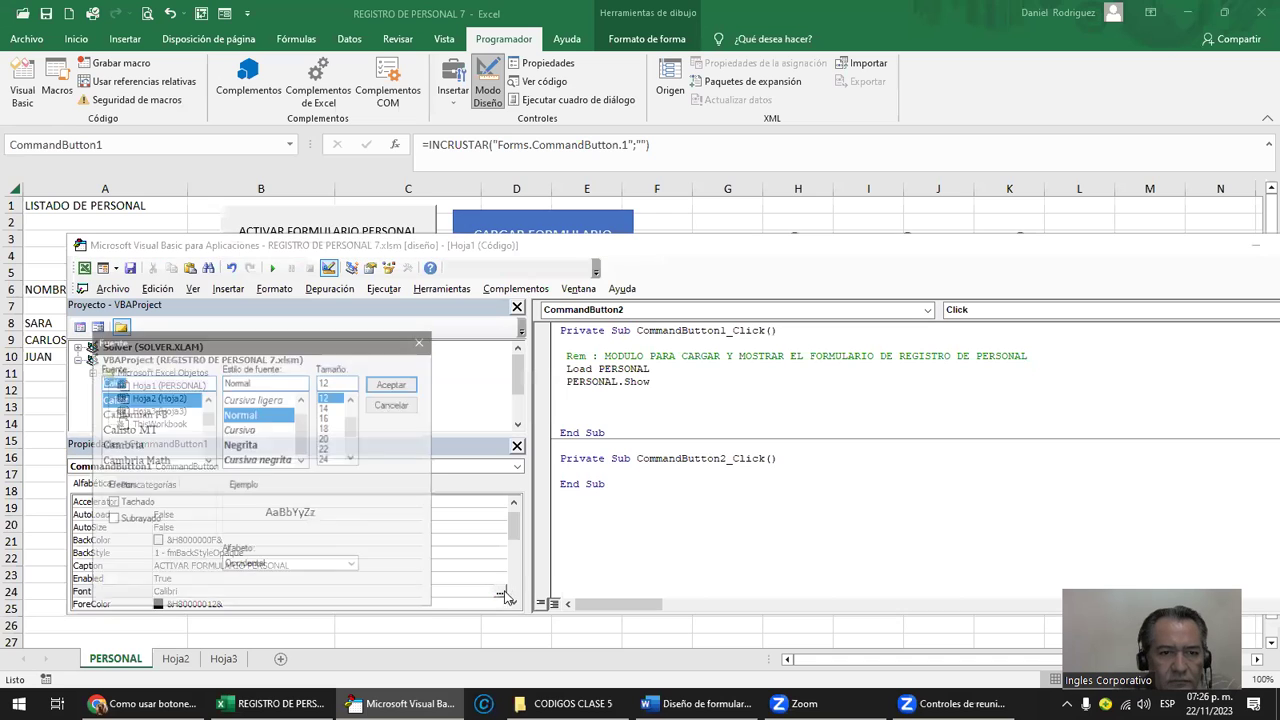
pyautogui.click(326, 407)
pyautogui.click(393, 383)
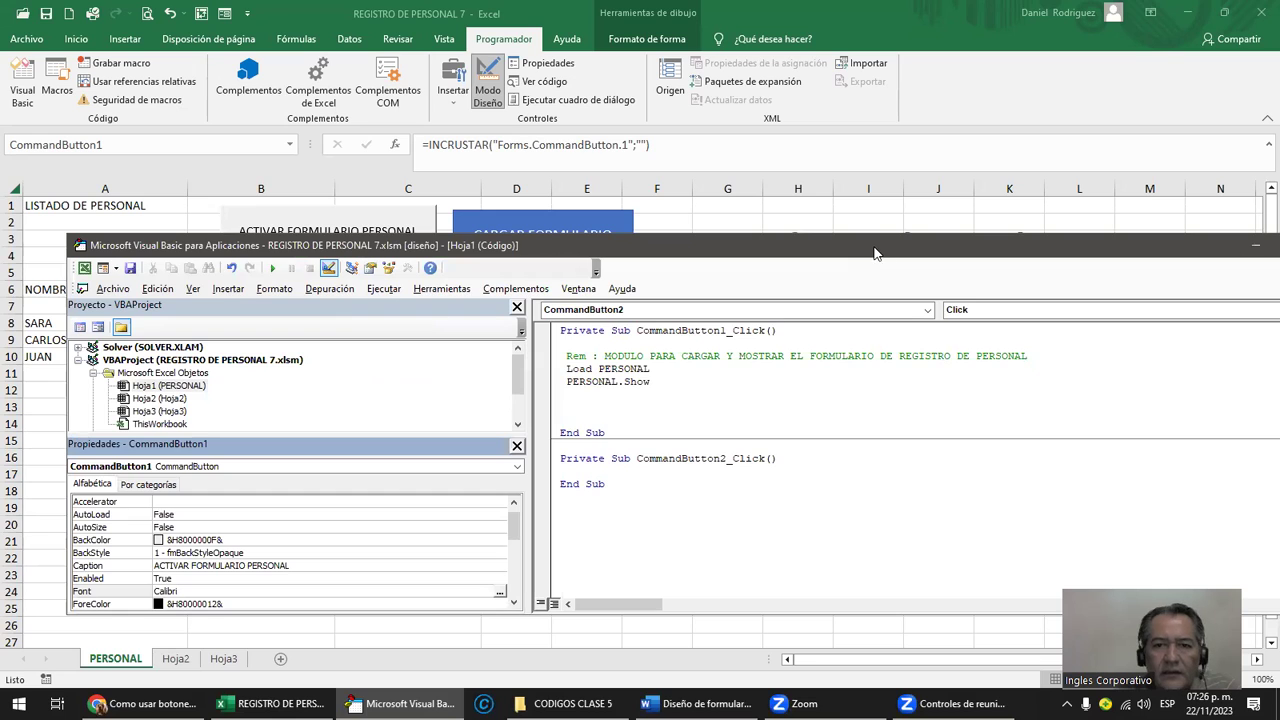
pyautogui.moveTo(870, 250); pyautogui.dragTo(848, 399)
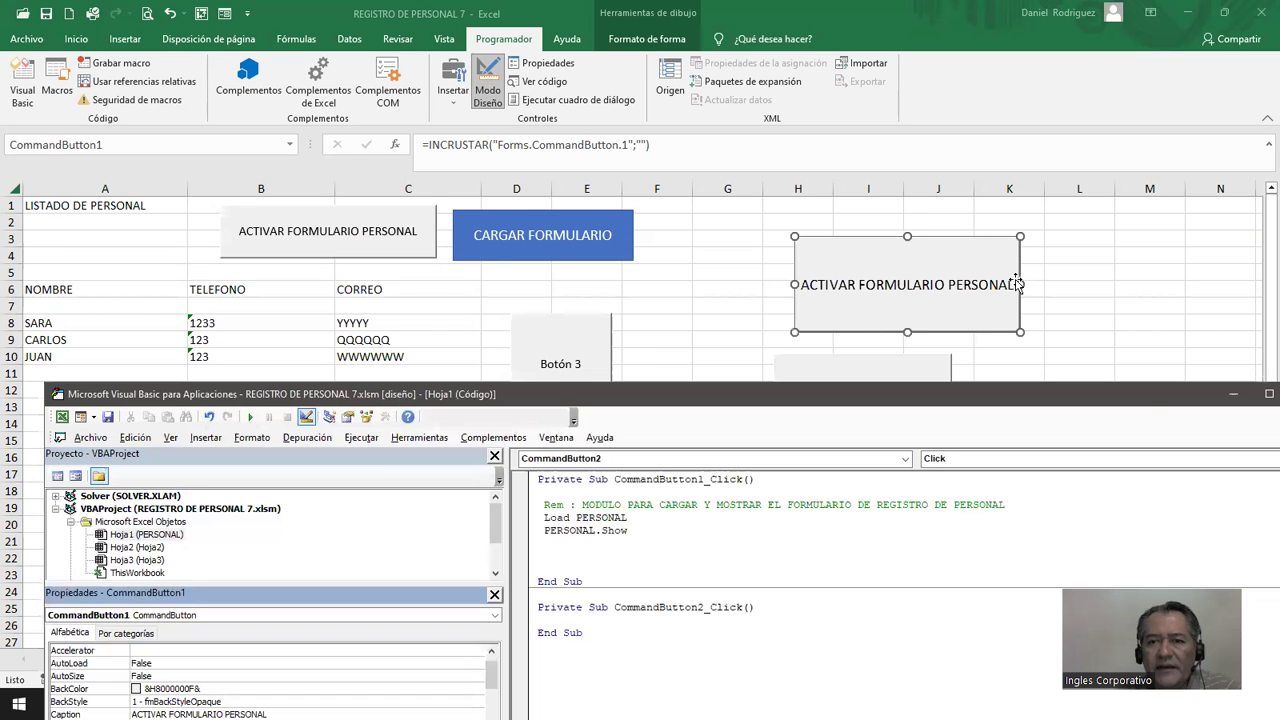
pyautogui.moveTo(1148, 405); pyautogui.dragTo(1000, 330)
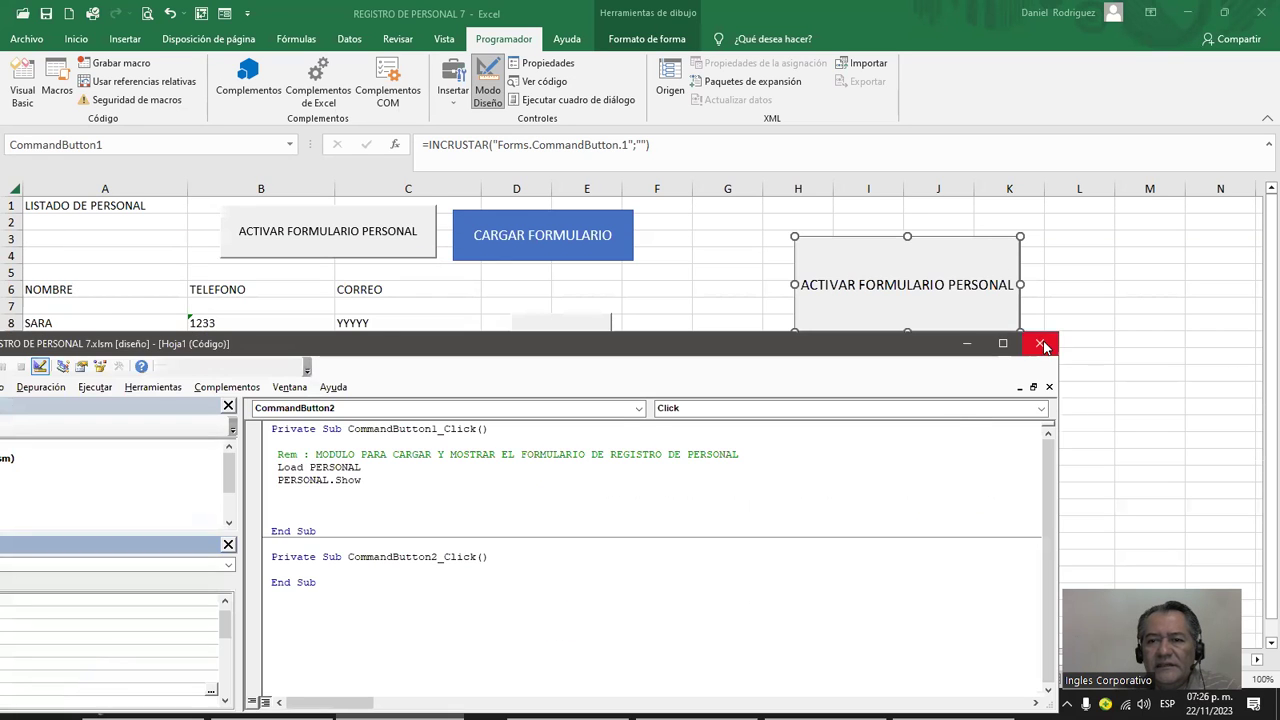
pyautogui.click(1128, 343)
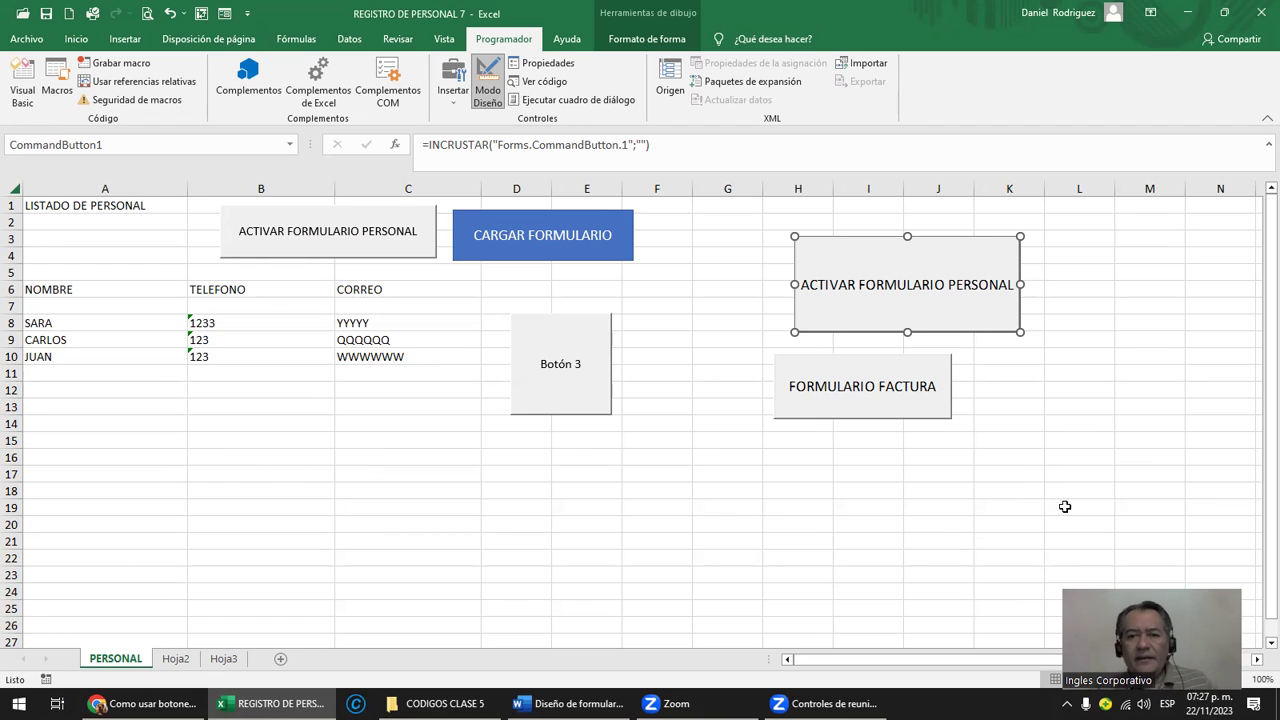
# Step: Test CARGAR FORMULARIO opening the employee form, then select cells around the buttons
pyautogui.click(992, 438)
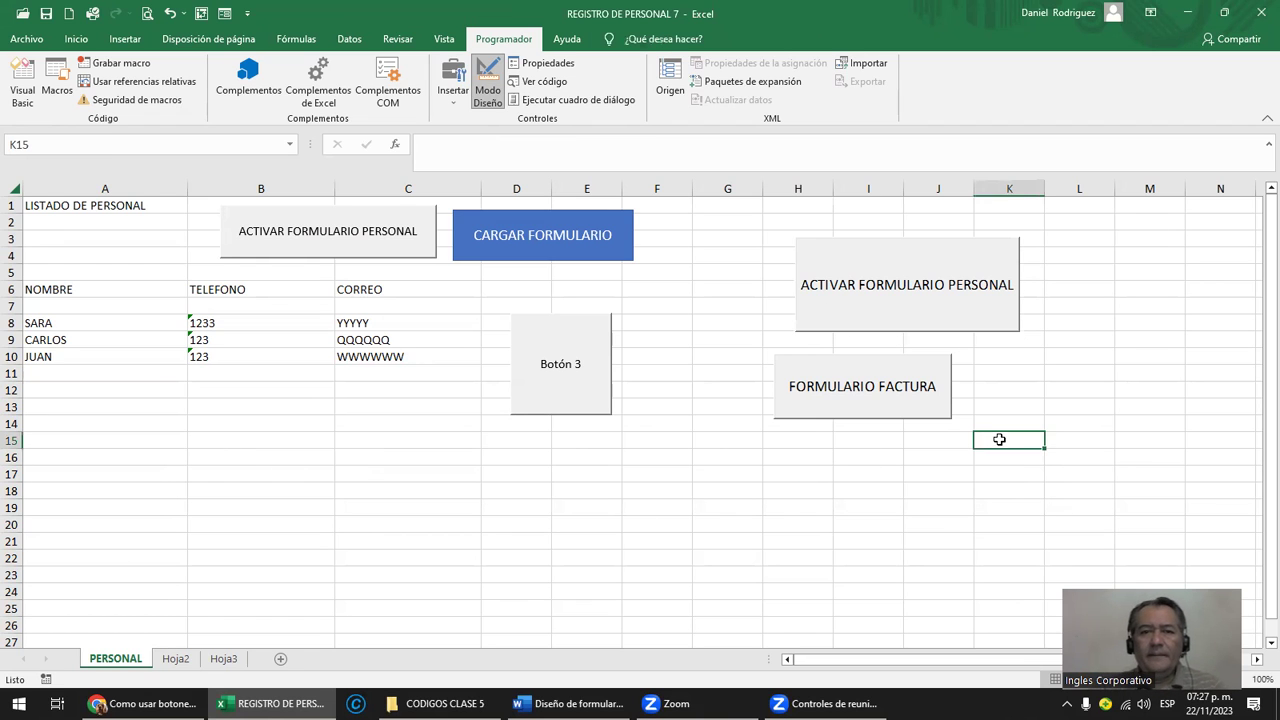
pyautogui.click(547, 231)
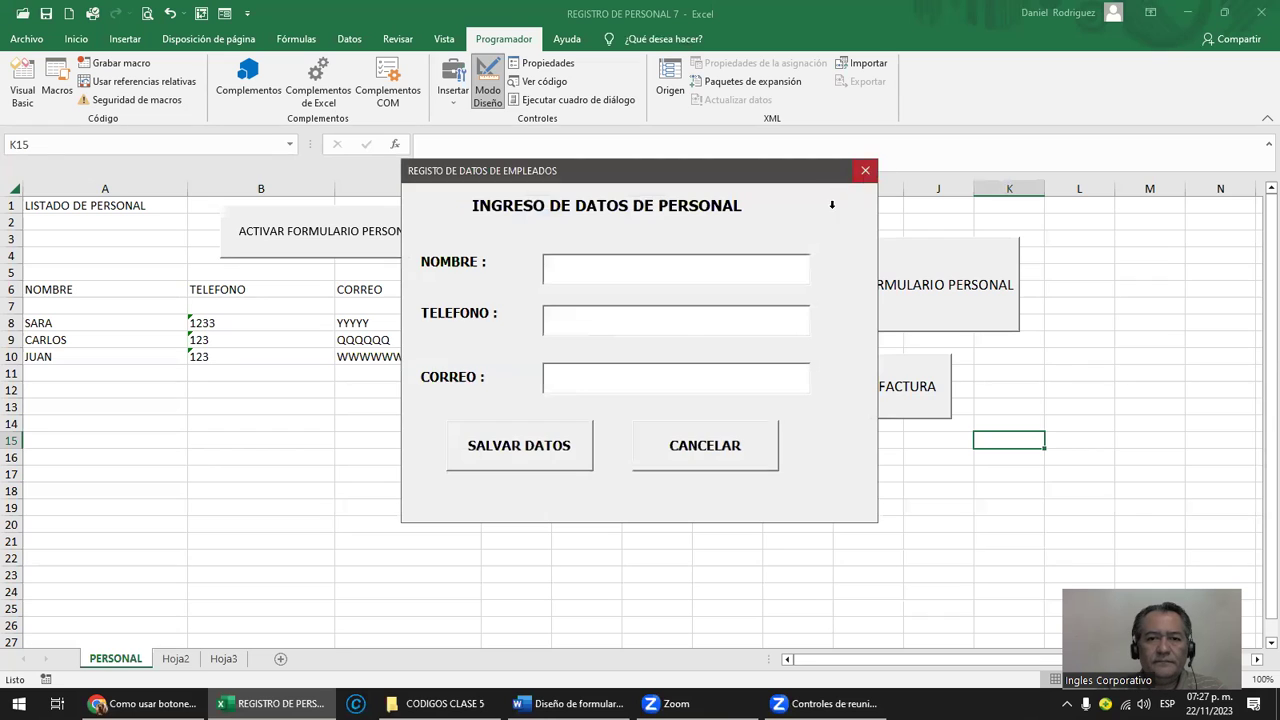
pyautogui.click(865, 170)
pyautogui.moveTo(714, 202); pyautogui.dragTo(158, 470)
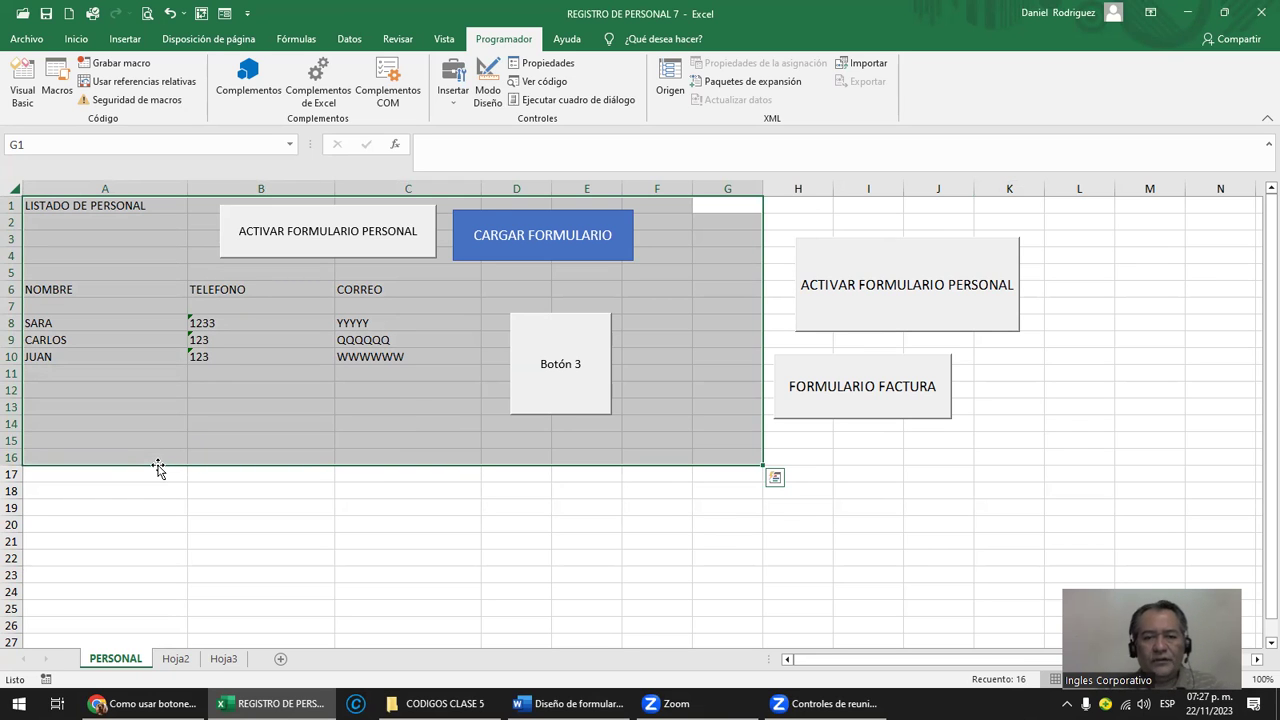
pyautogui.click(1009, 440)
pyautogui.moveTo(1150, 490)
pyautogui.mouseDown()
pyautogui.moveTo(776, 240)
pyautogui.moveTo(769, 203)
pyautogui.mouseUp()
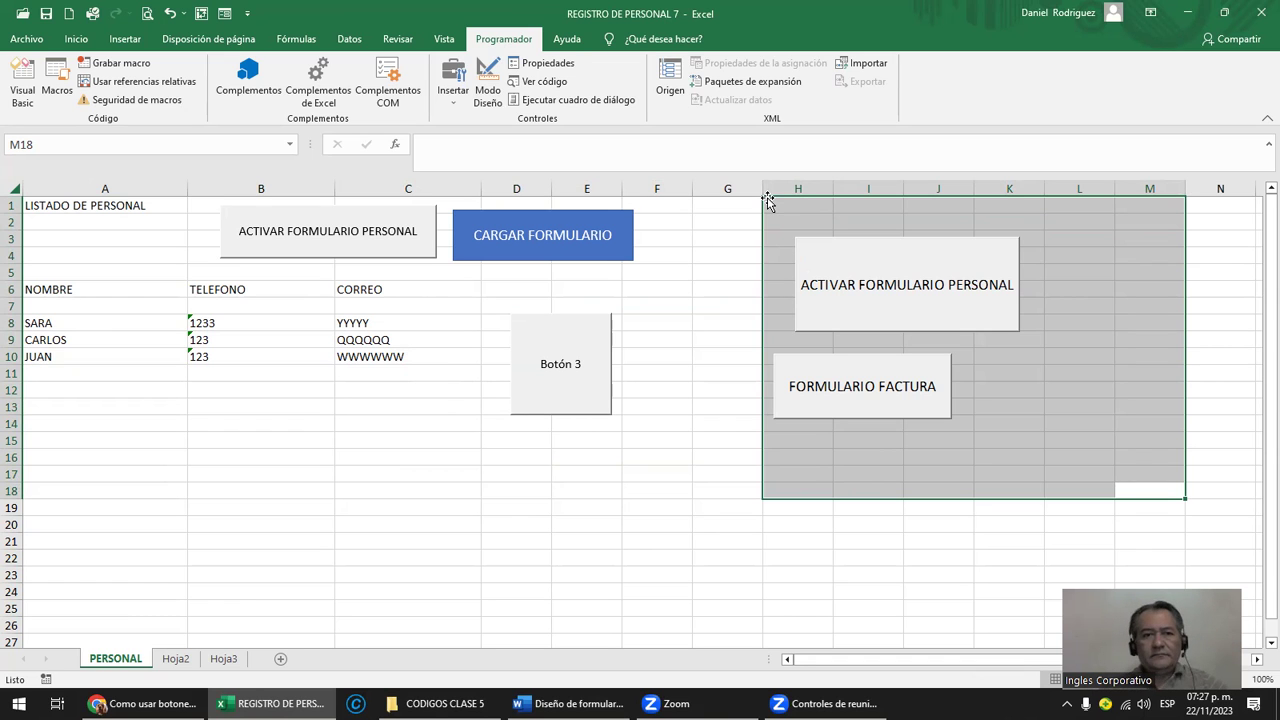
# Step: Test both personnel form buttons, then run Botón 3, dismiss its missing-macro error and show its options
pyautogui.click(434, 449)
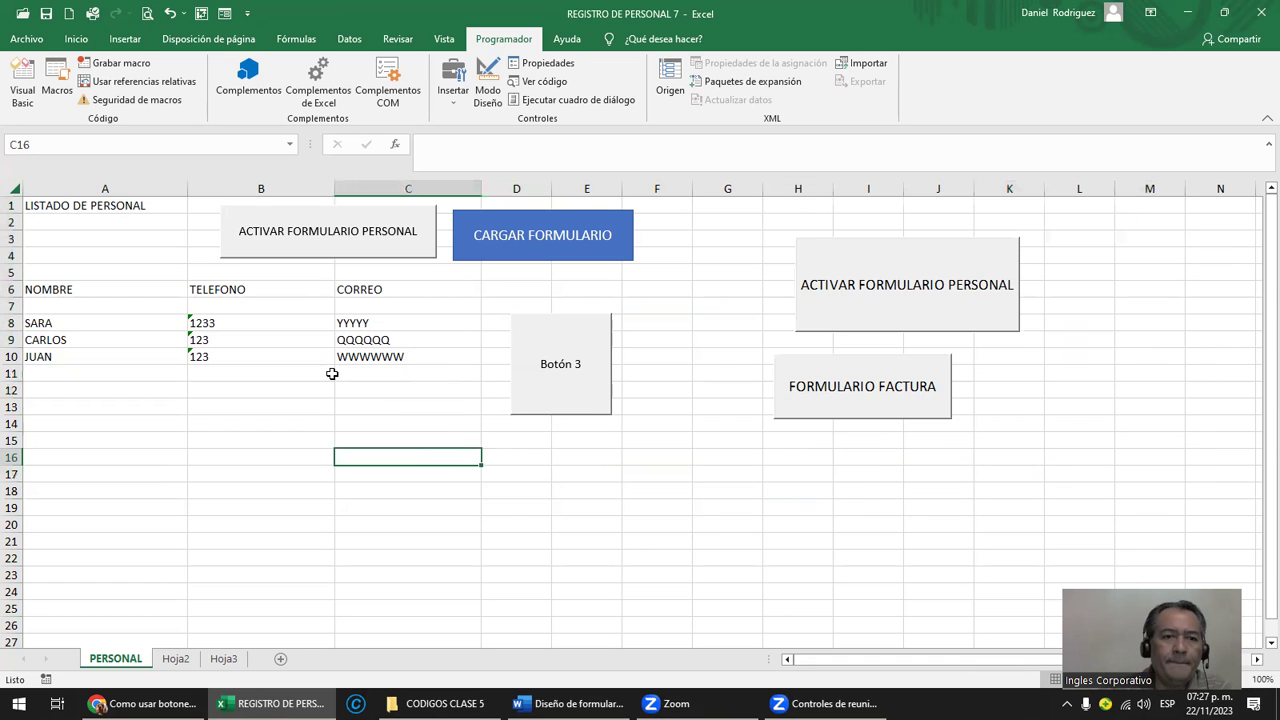
pyautogui.click(311, 238)
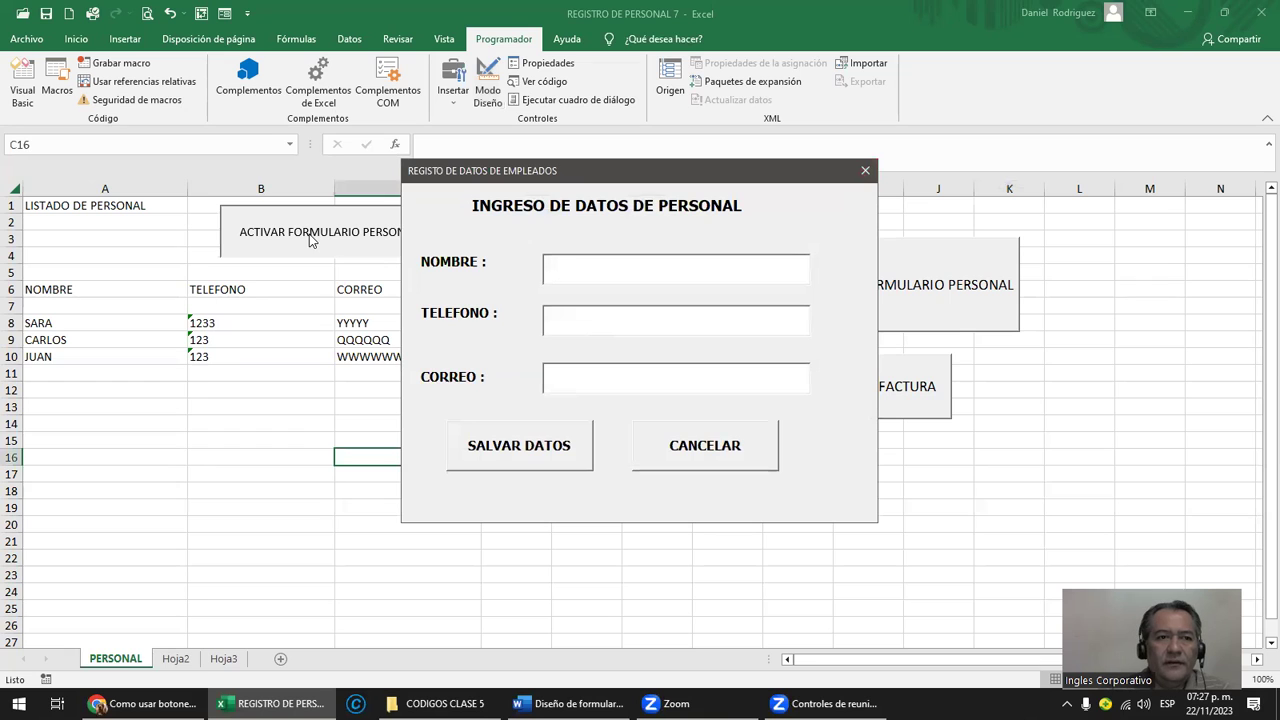
pyautogui.click(866, 170)
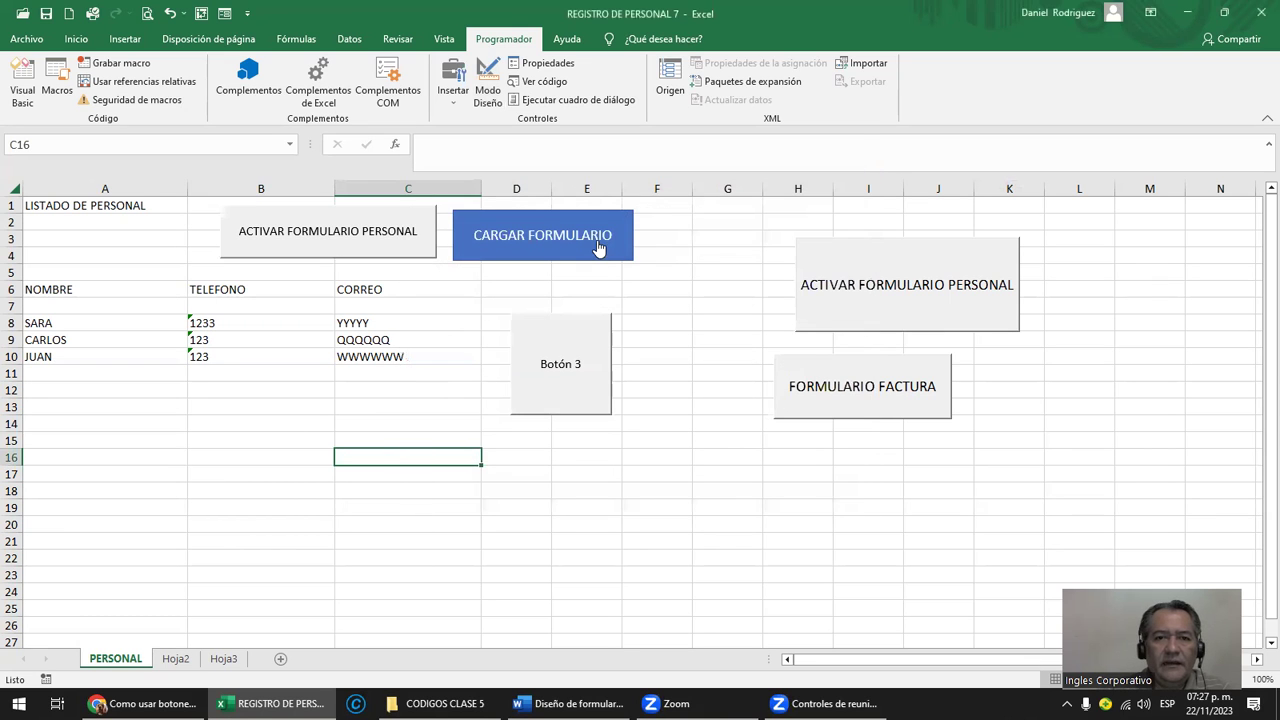
pyautogui.click(578, 245)
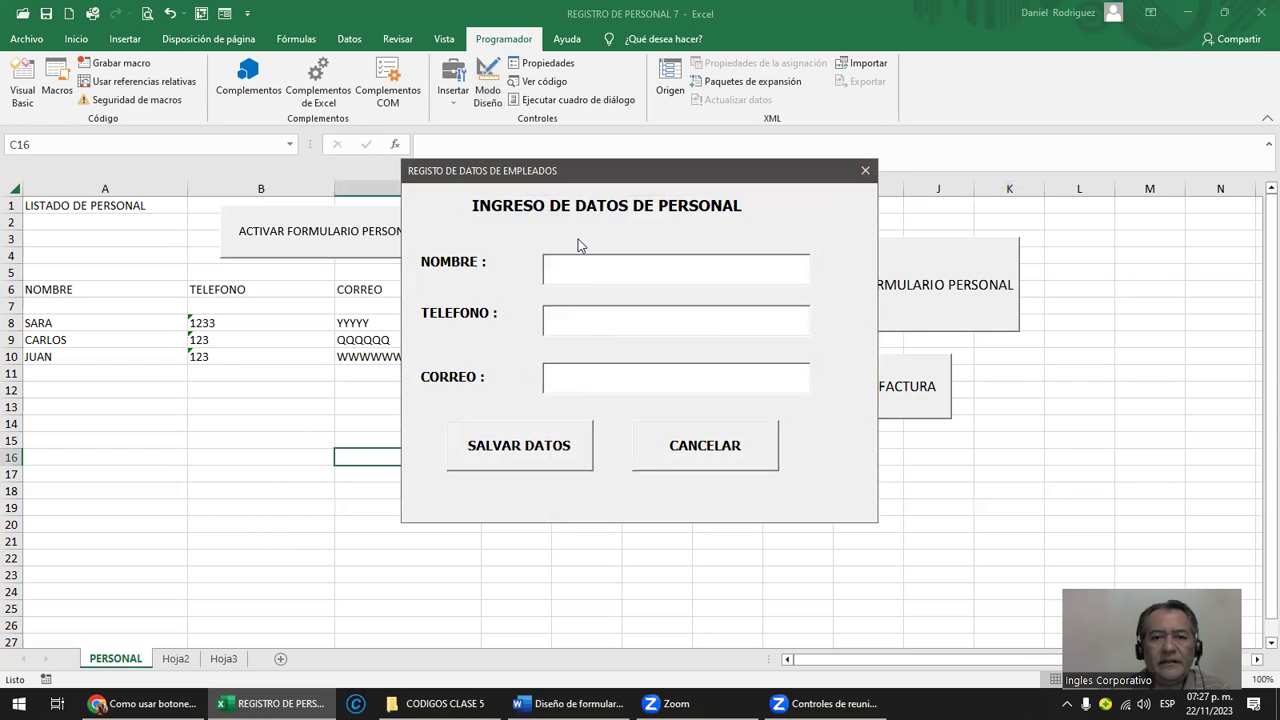
pyautogui.click(866, 170)
pyautogui.click(545, 400)
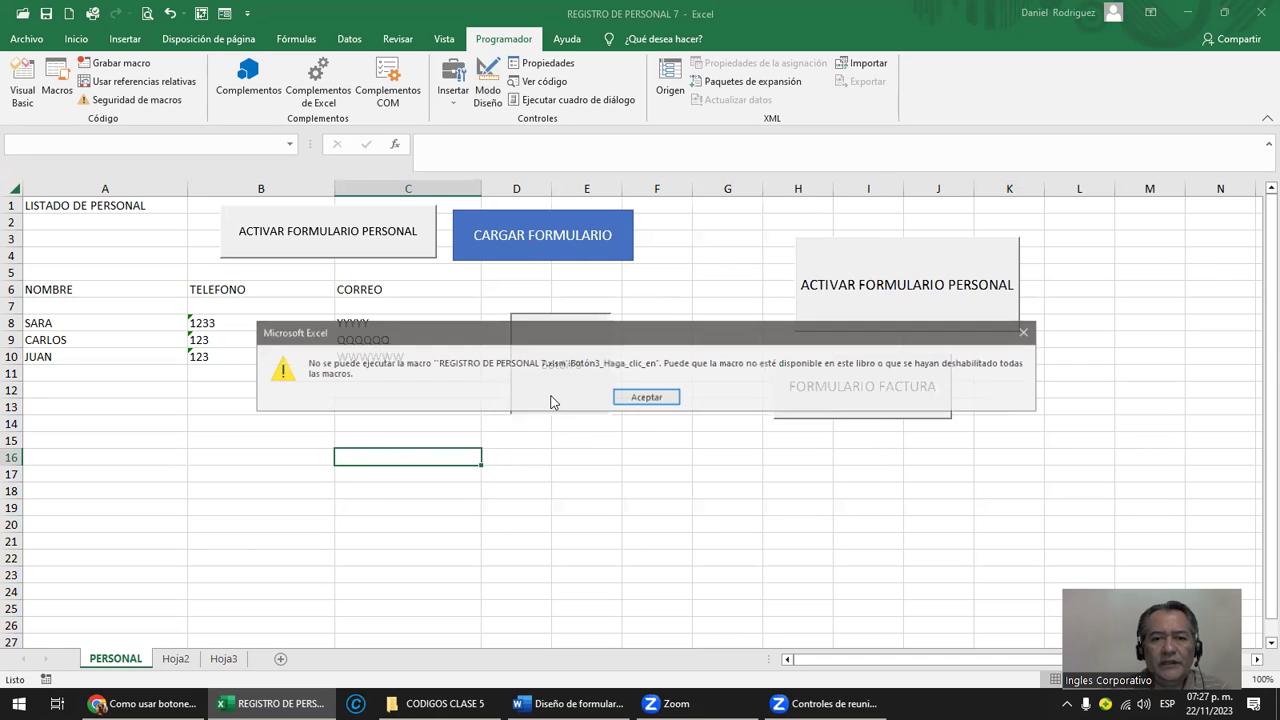
pyautogui.click(645, 397)
pyautogui.rightClick(563, 378)
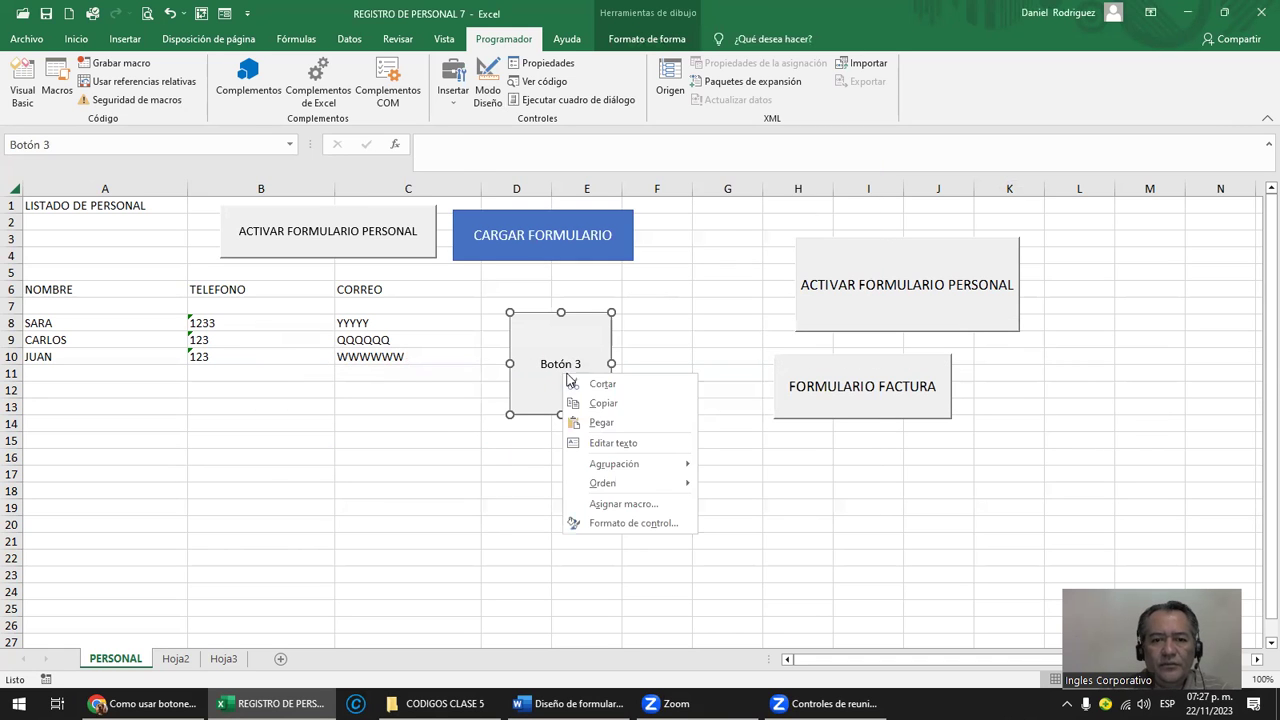
# Step: Assign ABRIR_FORMULARIOPERSONAL to Botón 3 and test it alongside the other form buttons
pyautogui.click(652, 503)
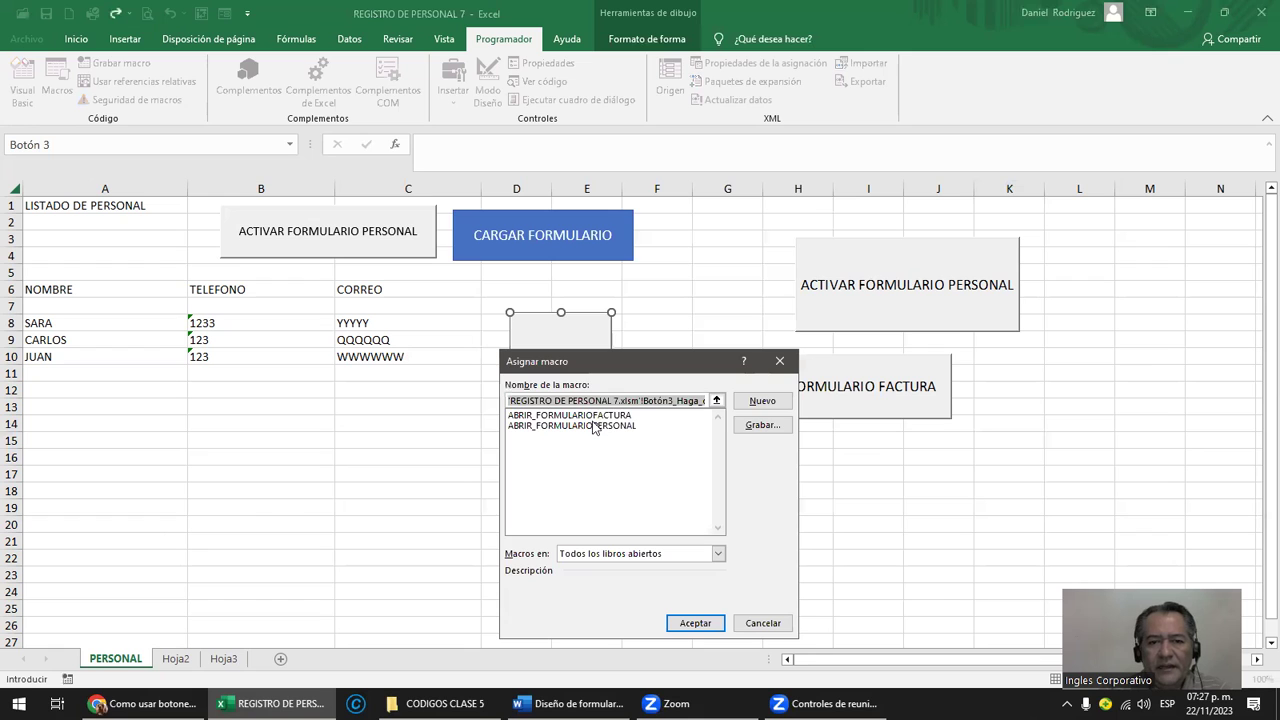
pyautogui.click(595, 427)
pyautogui.click(693, 624)
pyautogui.click(587, 491)
pyautogui.click(574, 378)
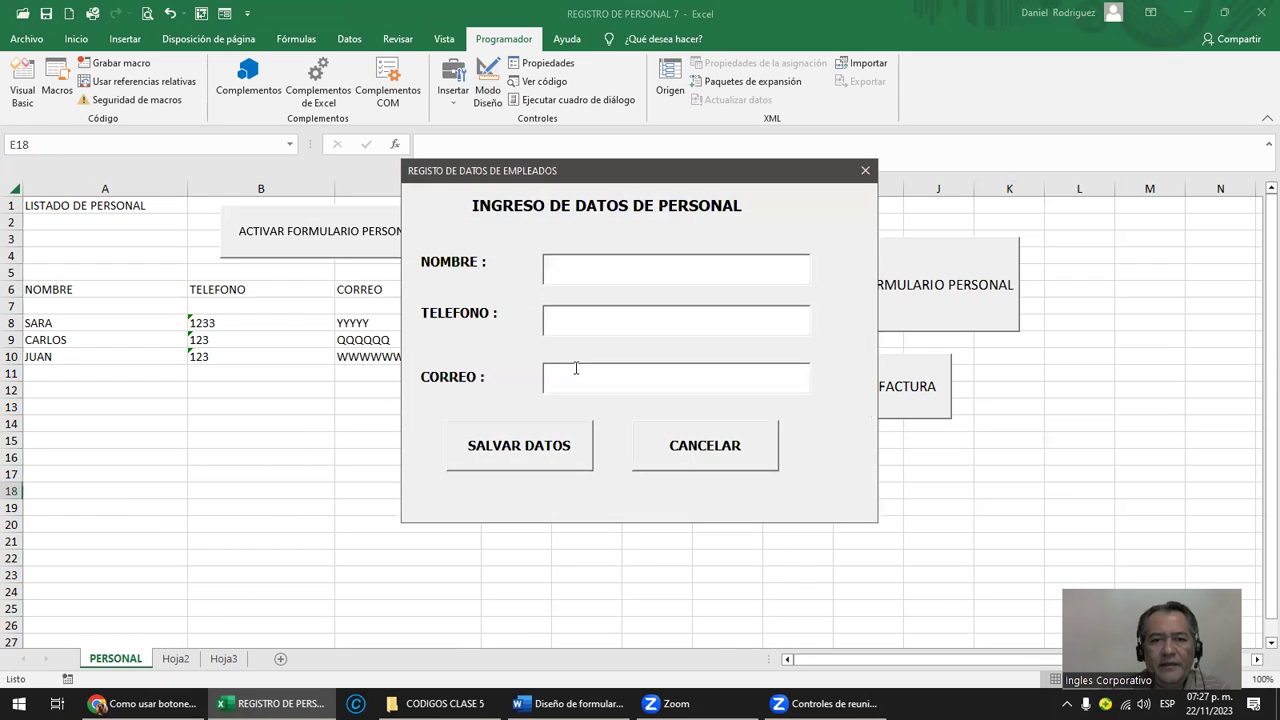
pyautogui.click(865, 170)
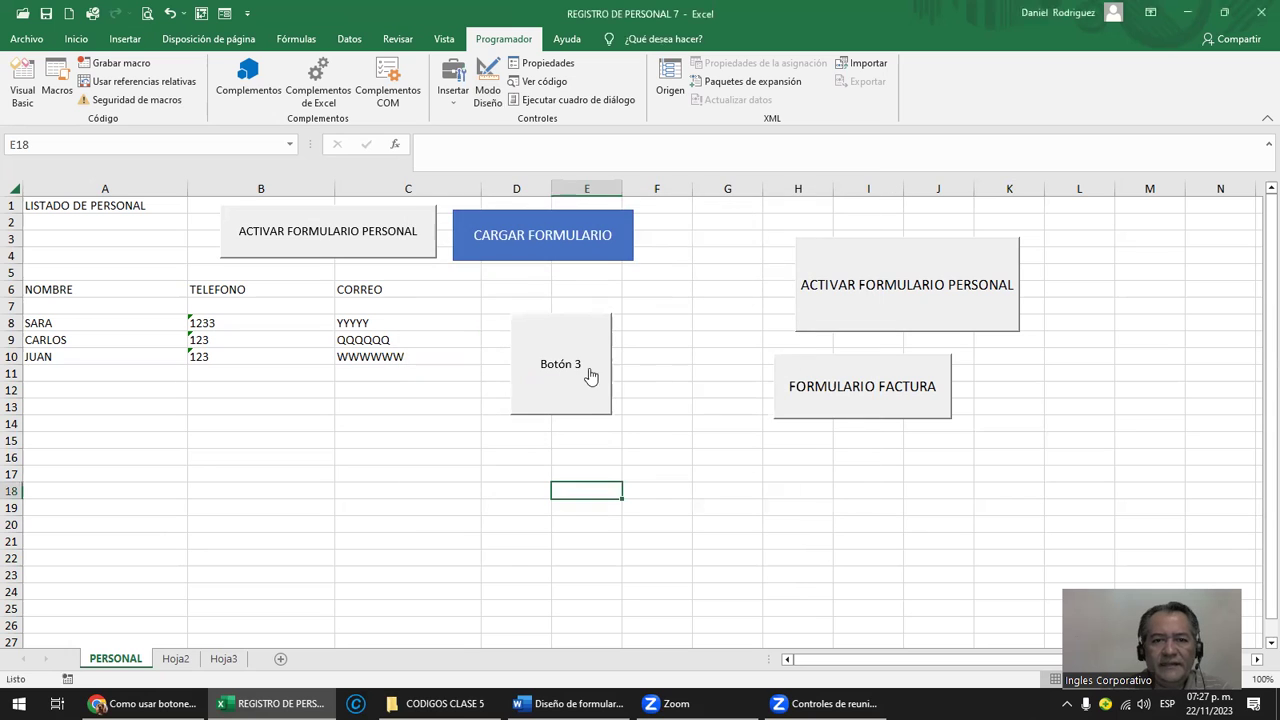
pyautogui.click(840, 272)
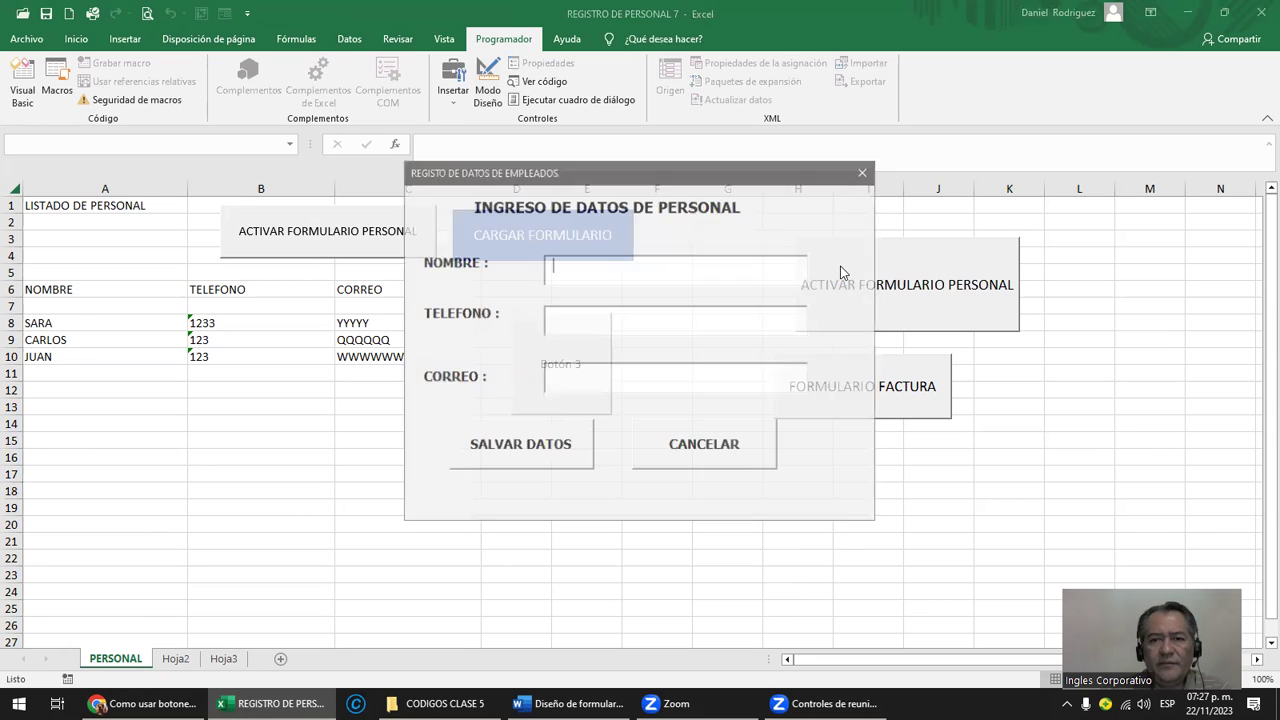
pyautogui.click(866, 171)
pyautogui.click(850, 412)
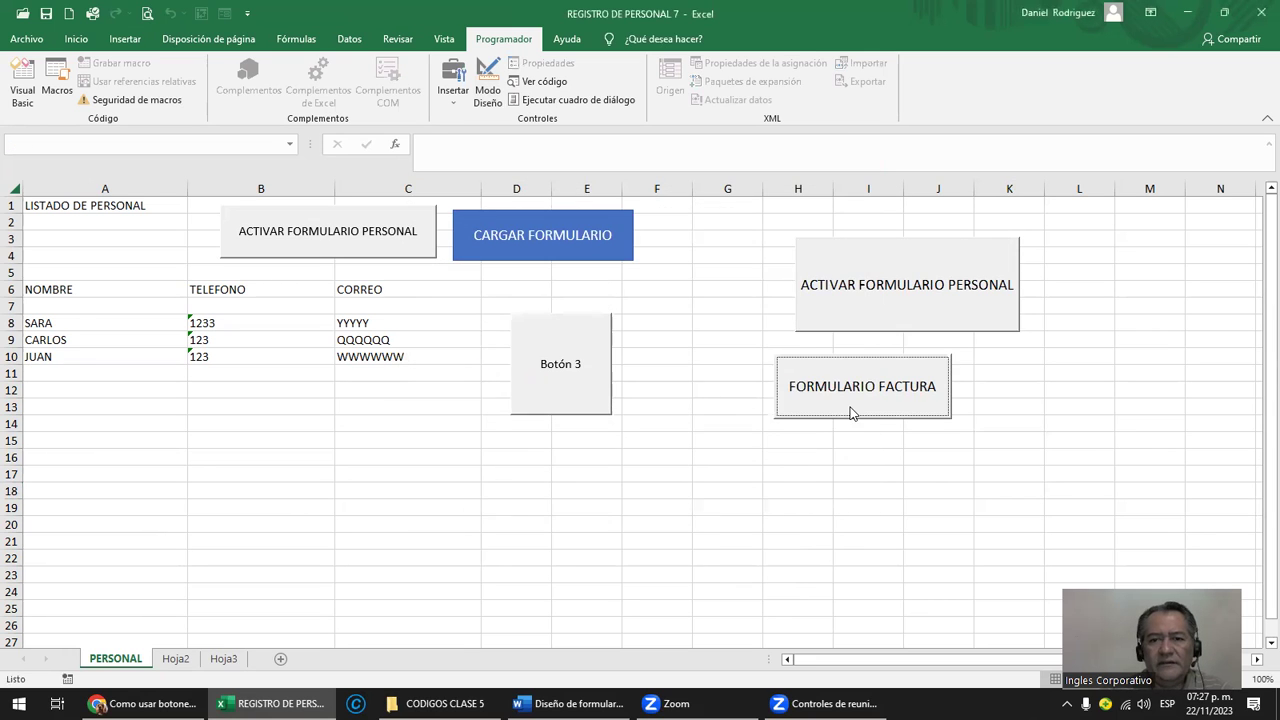
# Step: Cut Botón 3 from the sheet and confirm the remaining buttons still open the personnel form
pyautogui.rightClick(602, 340)
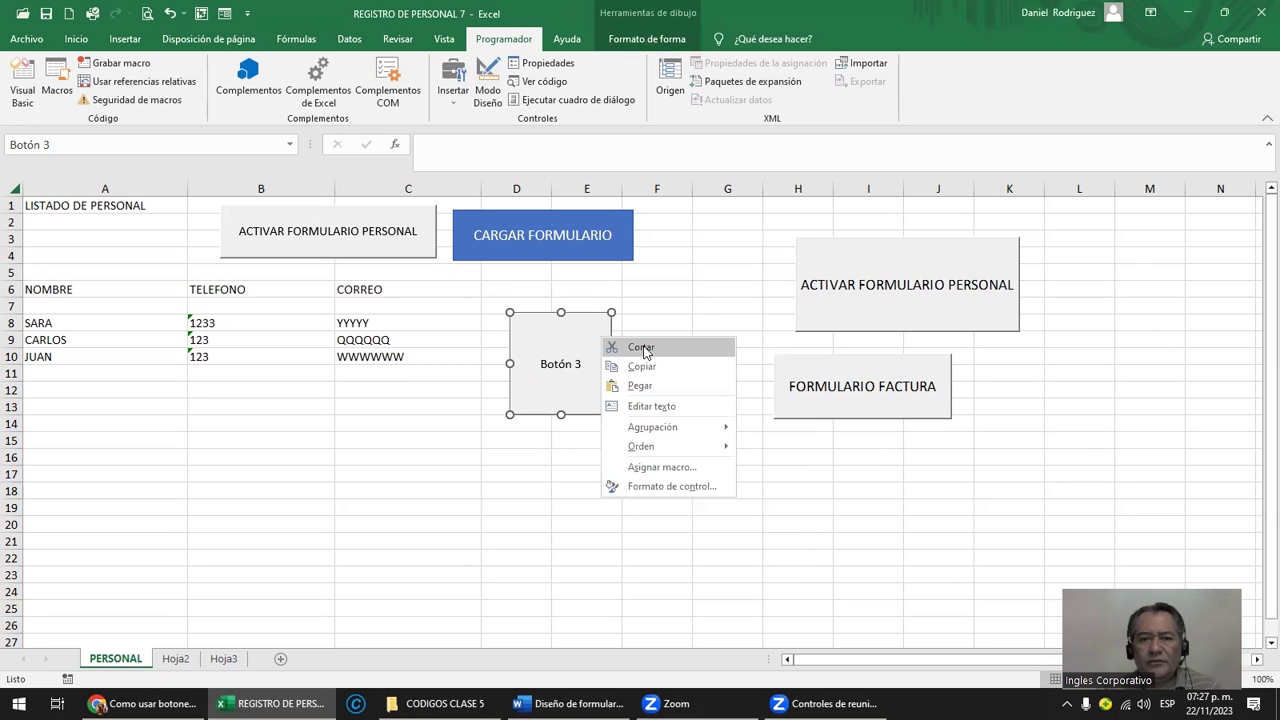
pyautogui.click(643, 348)
pyautogui.click(370, 240)
pyautogui.click(865, 171)
pyautogui.click(576, 243)
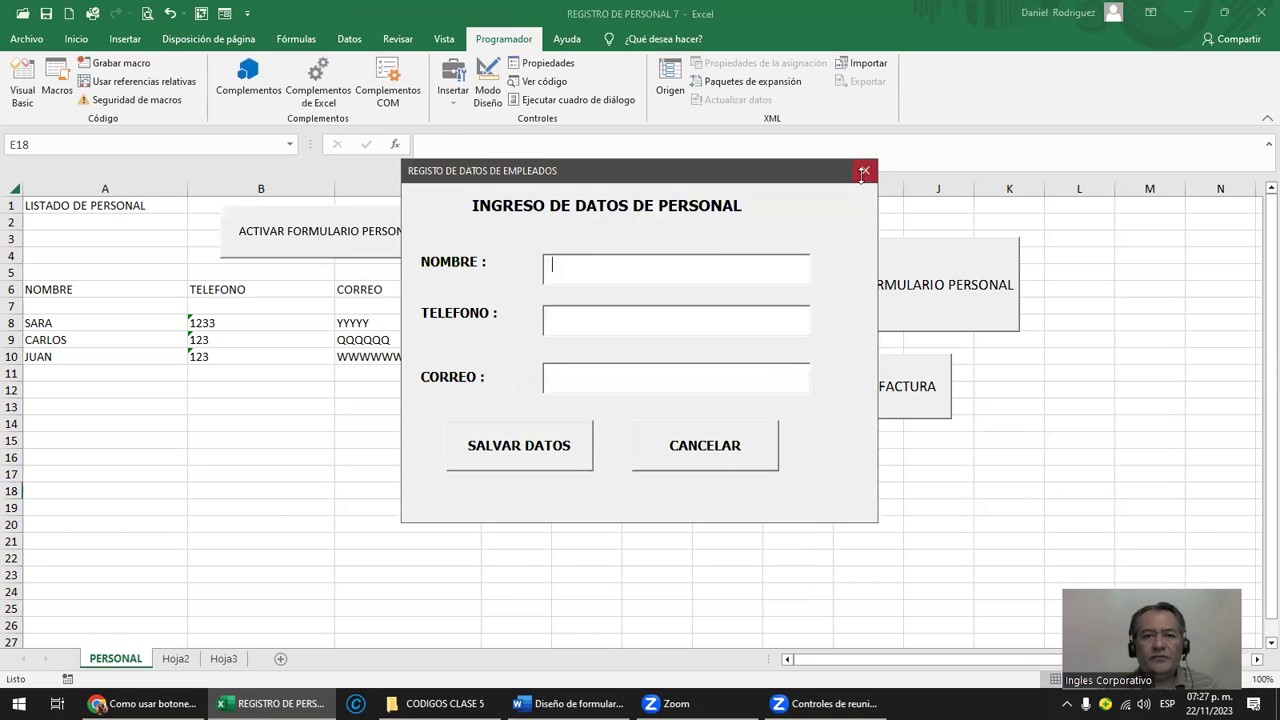
pyautogui.click(863, 172)
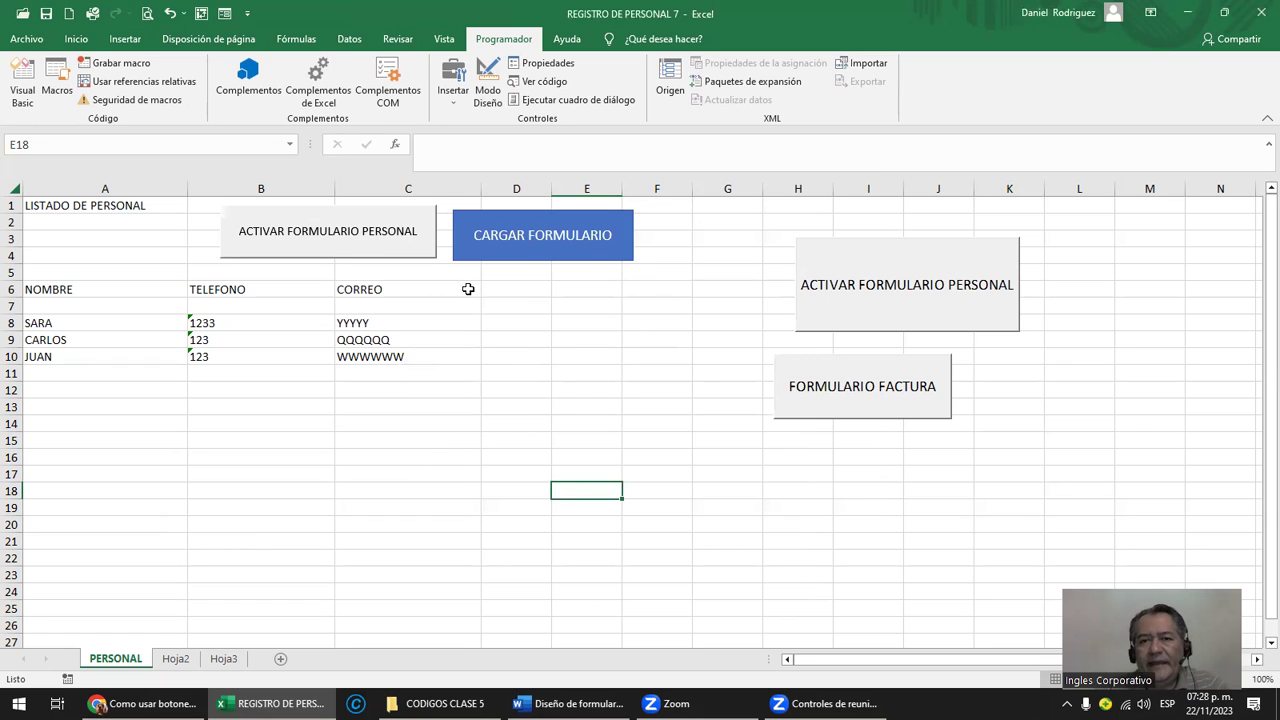
pyautogui.click(830, 258)
pyautogui.click(865, 171)
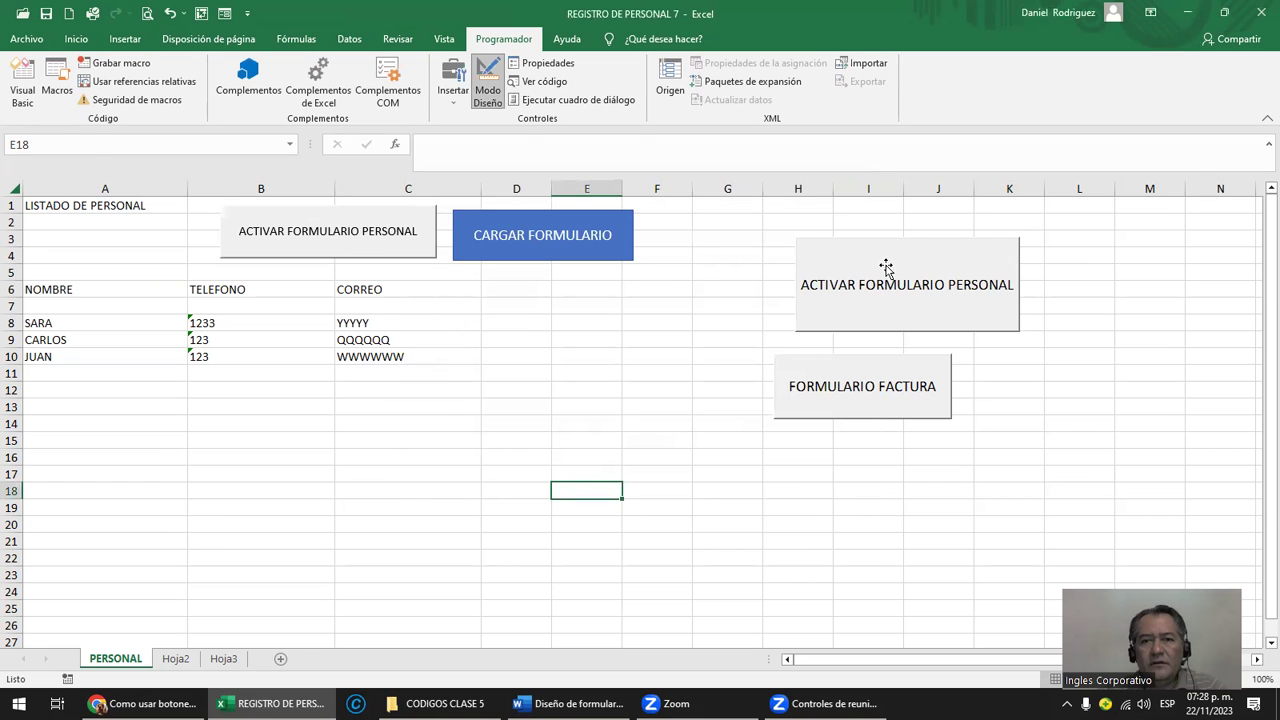
pyautogui.doubleClick(885, 267)
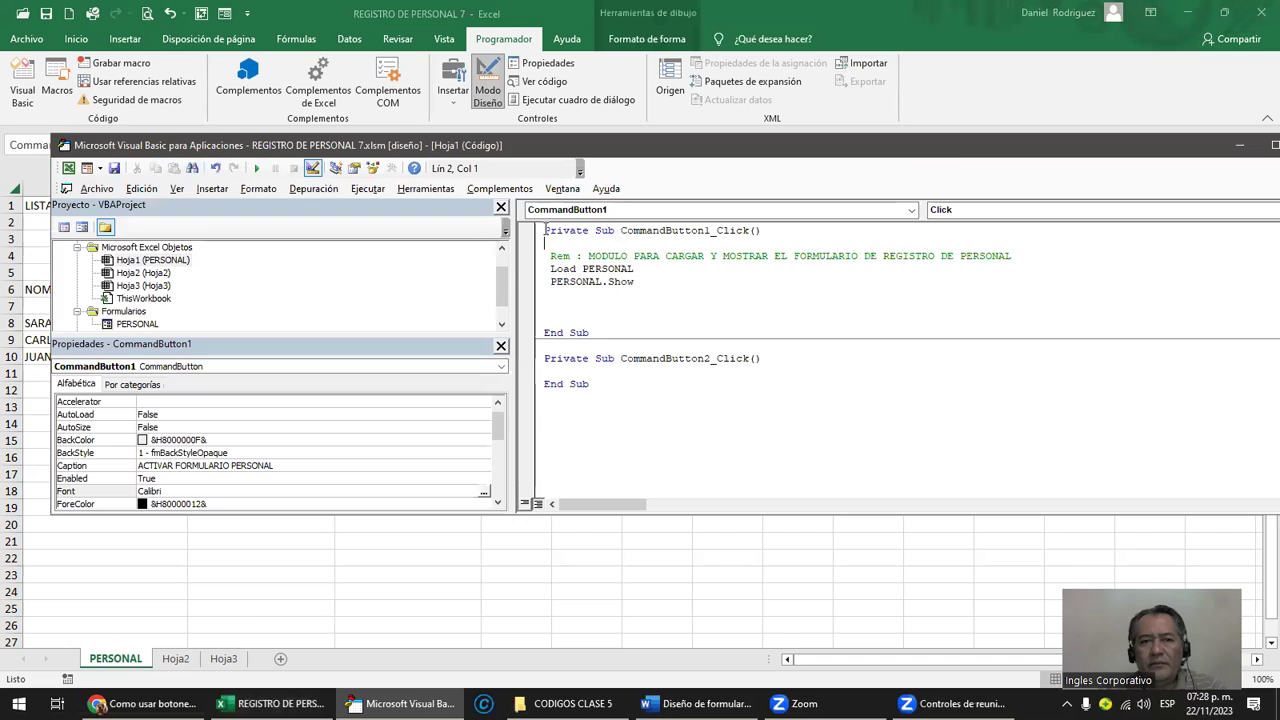
pyautogui.moveTo(545, 230)
pyautogui.mouseDown()
pyautogui.moveTo(640, 299)
pyautogui.moveTo(549, 230)
pyautogui.mouseUp()
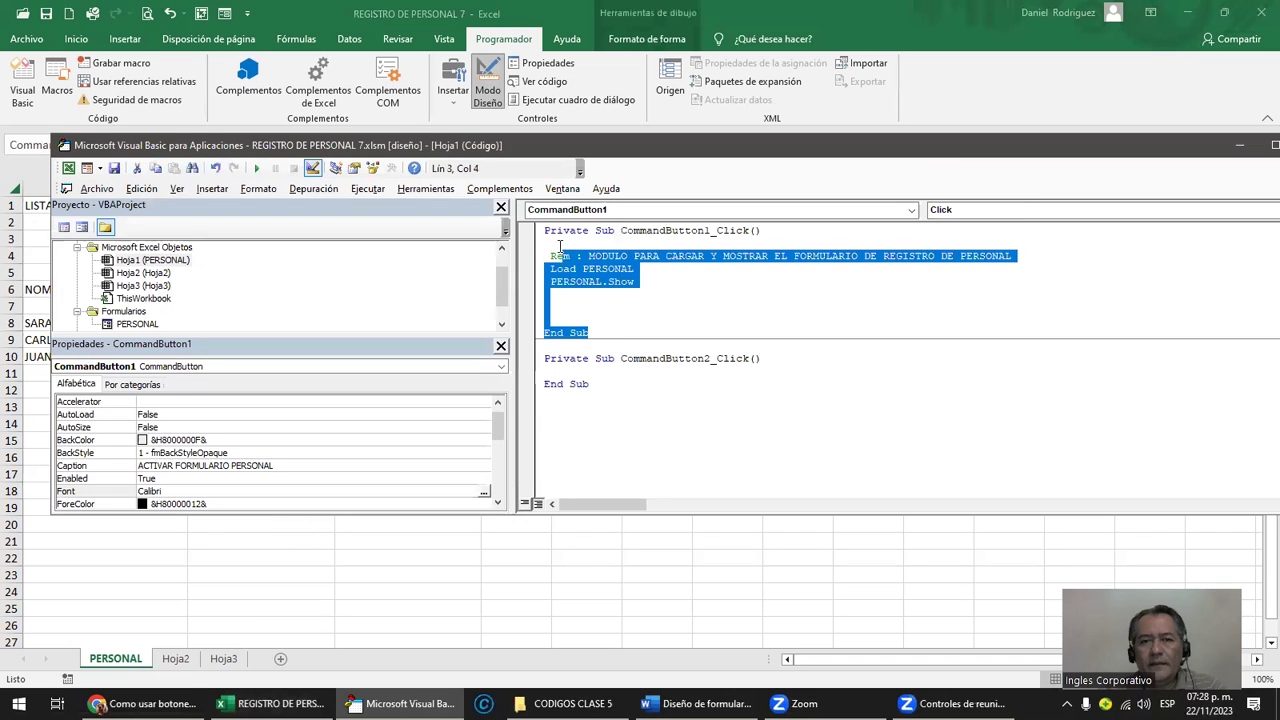
pyautogui.click(640, 293)
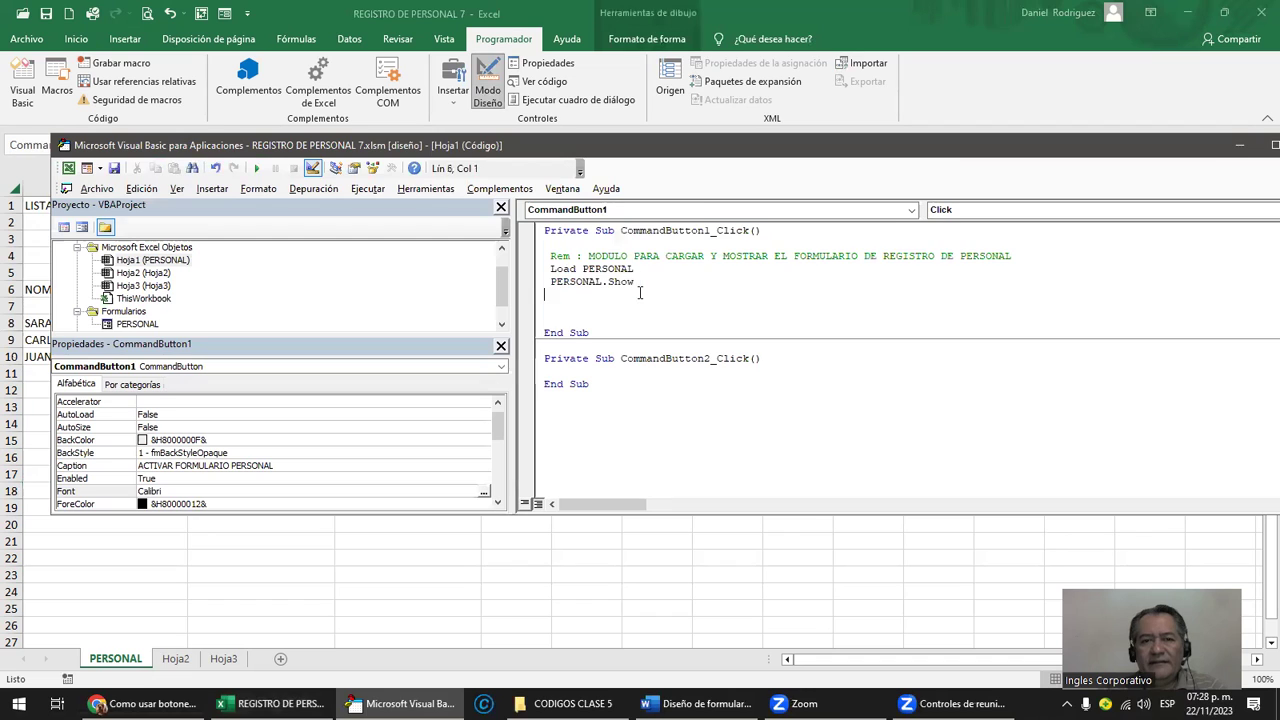
pyautogui.moveTo(547, 257); pyautogui.dragTo(590, 279)
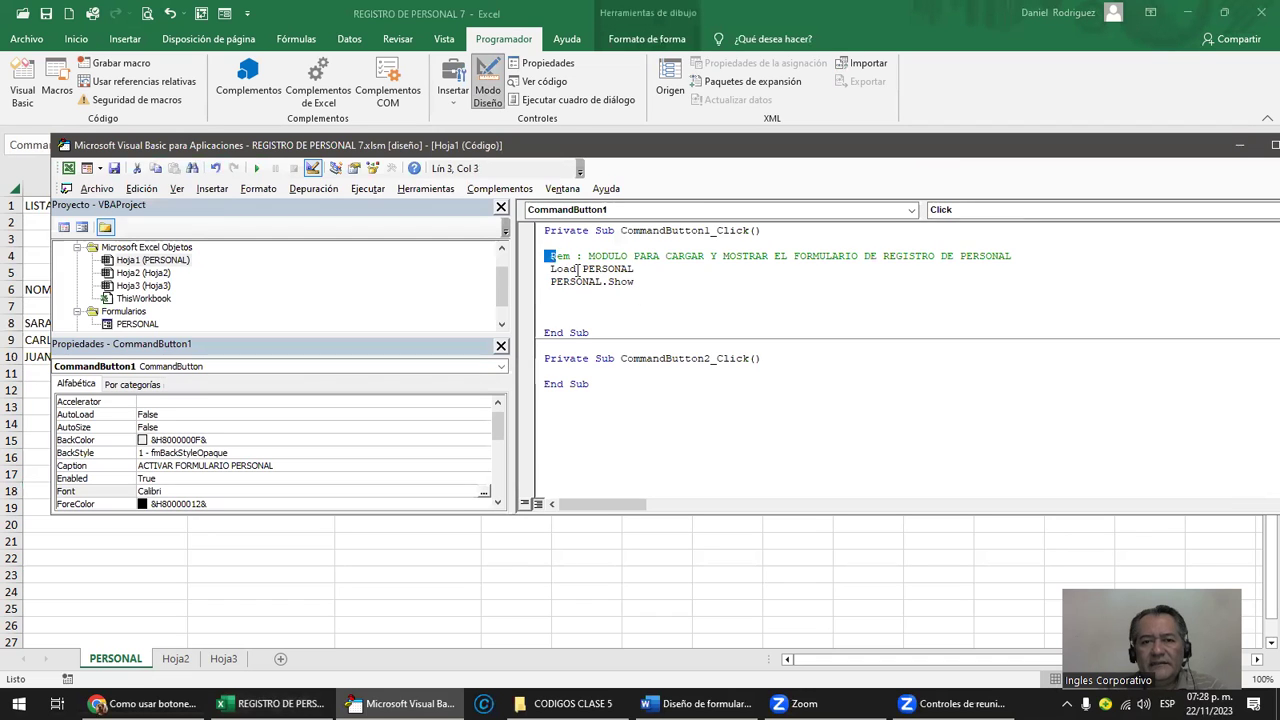
pyautogui.click(585, 269)
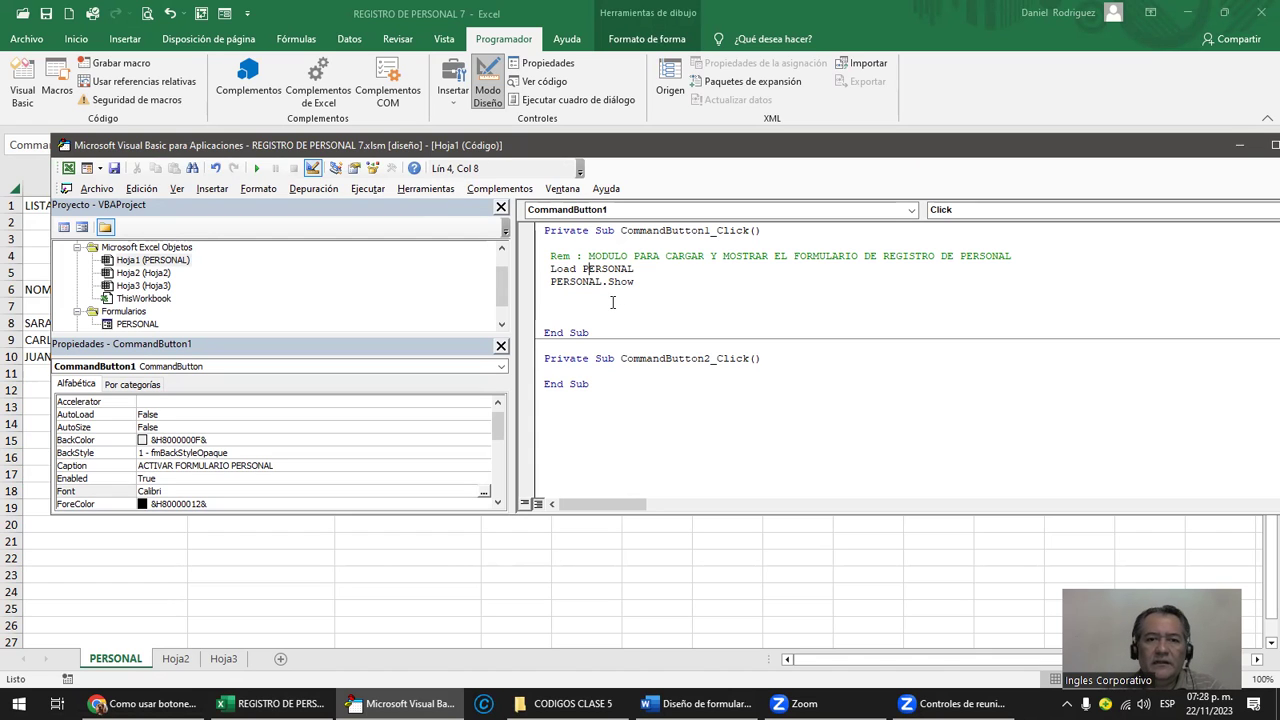
pyautogui.click(566, 375)
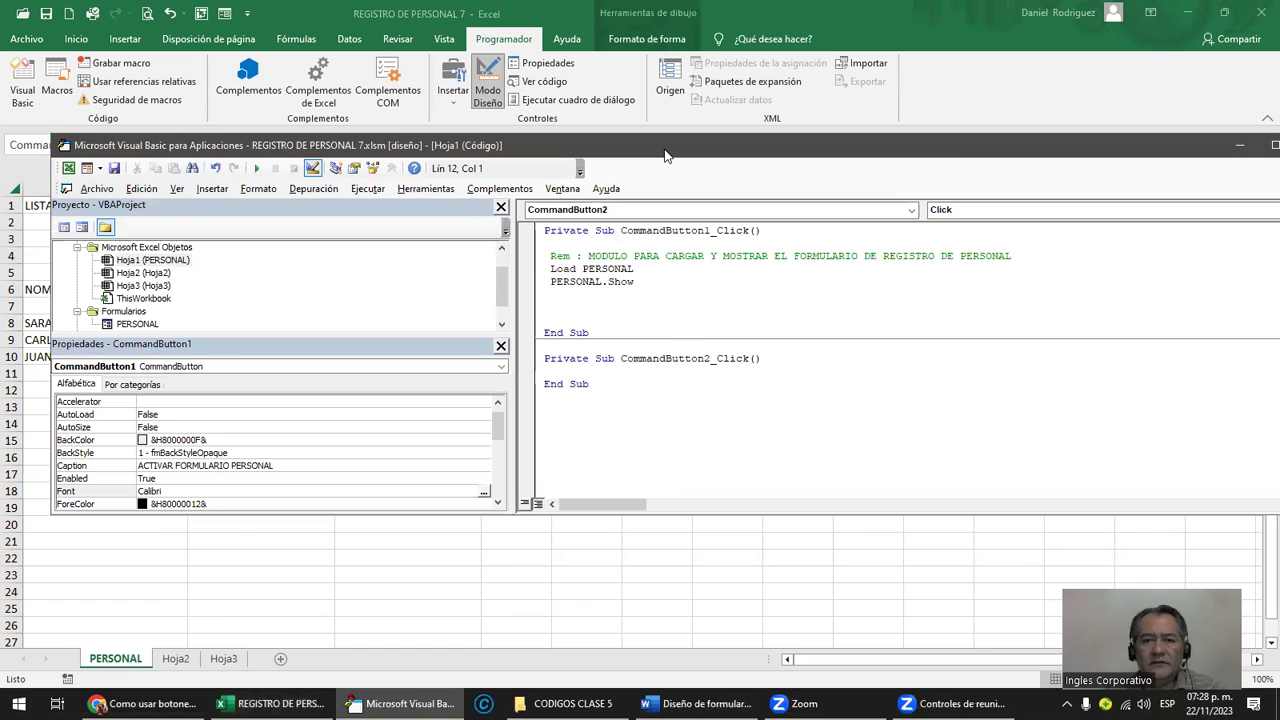
pyautogui.moveTo(665, 155); pyautogui.dragTo(745, 212)
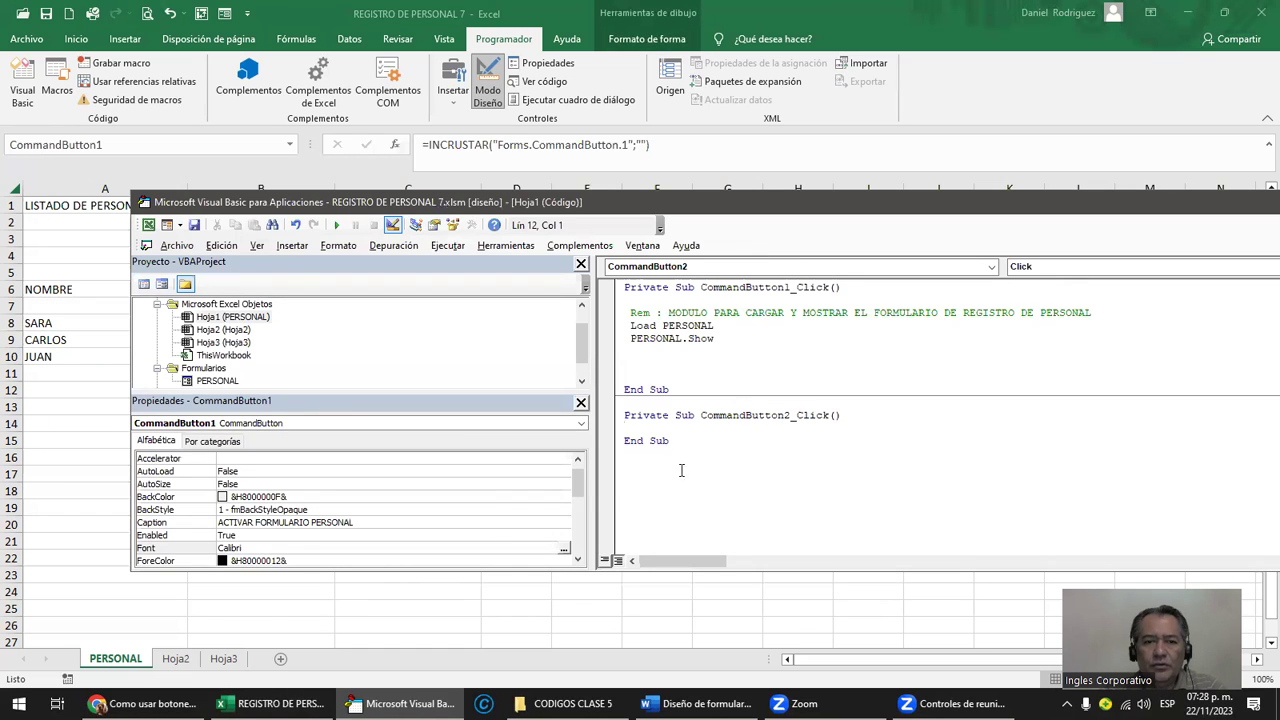
pyautogui.click(250, 548)
pyautogui.scroll(1, 300, 500)
pyautogui.click(300, 459)
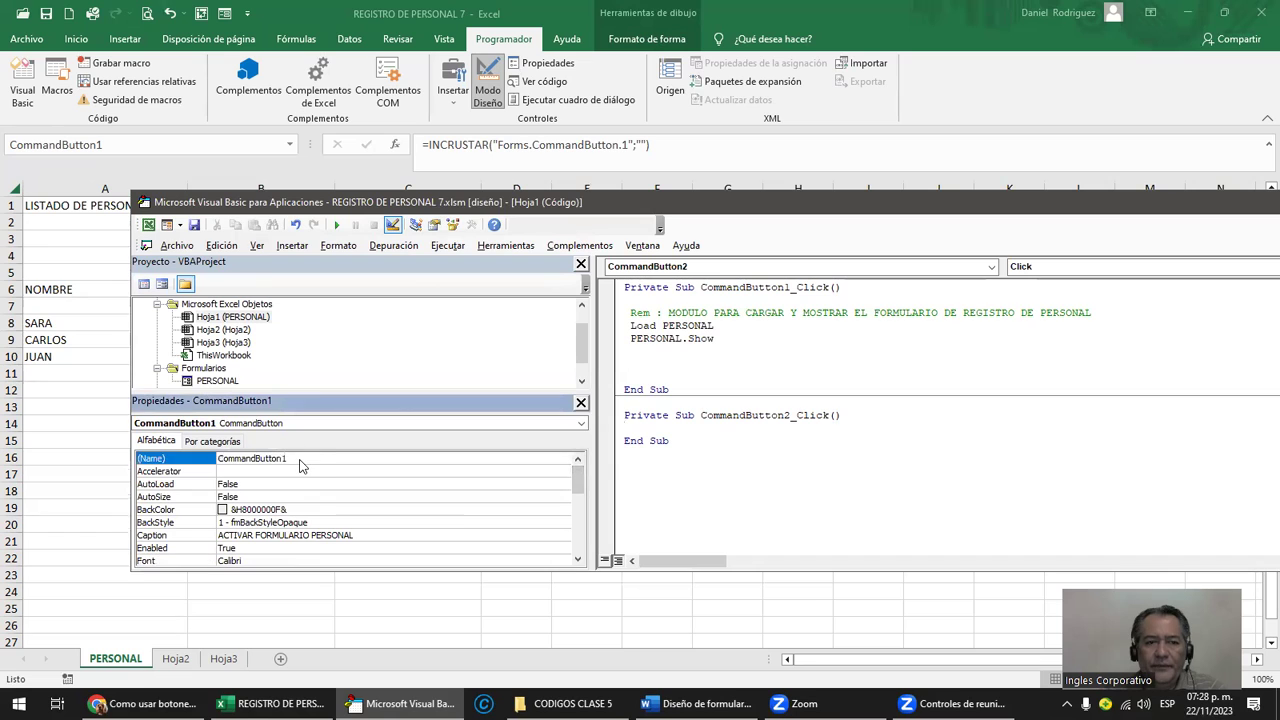
pyautogui.click(300, 460)
pyautogui.moveTo(296, 459); pyautogui.dragTo(224, 466)
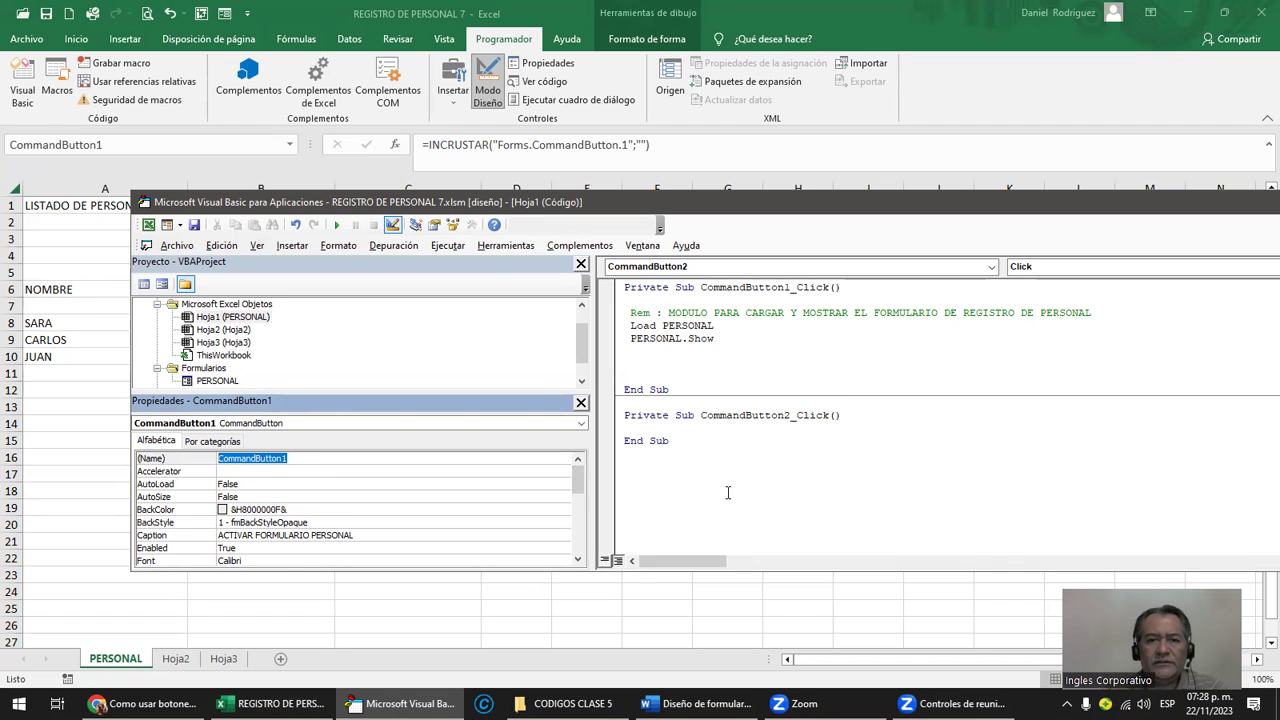
pyautogui.moveTo(629, 314); pyautogui.dragTo(710, 348)
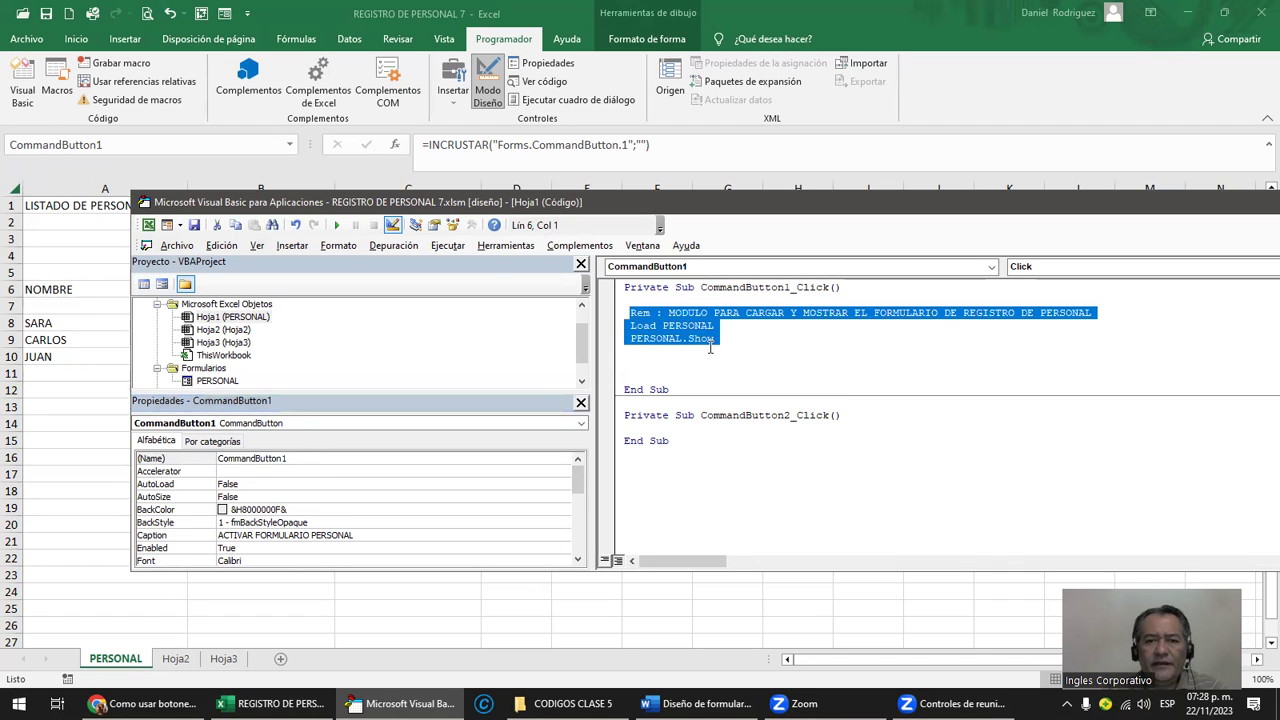
pyautogui.moveTo(571, 495)
pyautogui.mouseDown()
pyautogui.moveTo(574, 522)
pyautogui.moveTo(574, 485)
pyautogui.mouseUp()
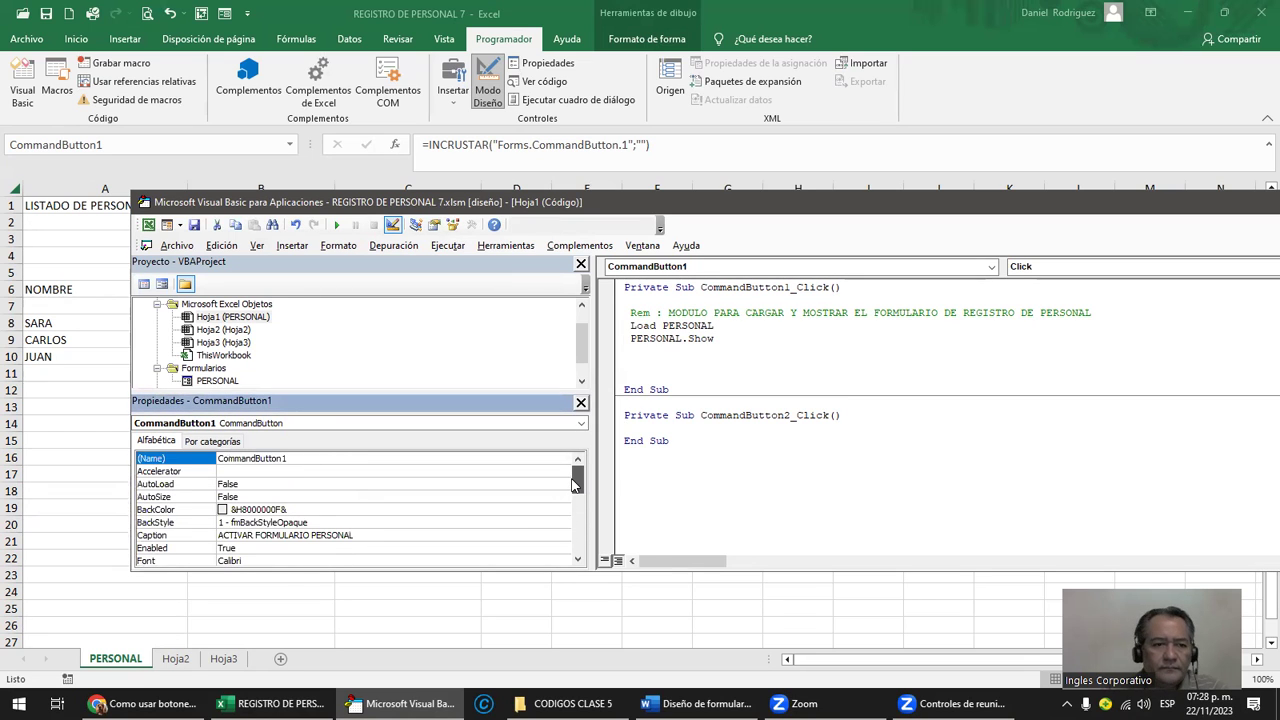
pyautogui.moveTo(577, 484); pyautogui.dragTo(584, 525)
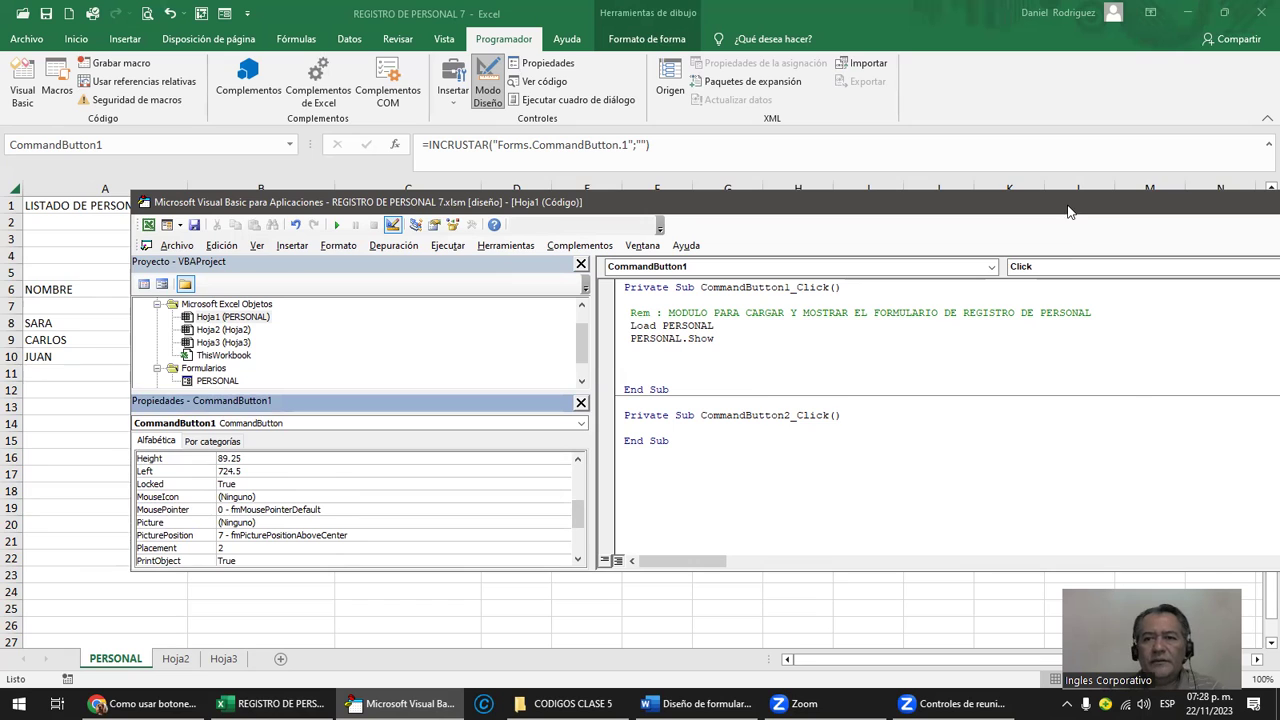
pyautogui.moveTo(1070, 210); pyautogui.dragTo(900, 210)
pyautogui.click(1180, 211)
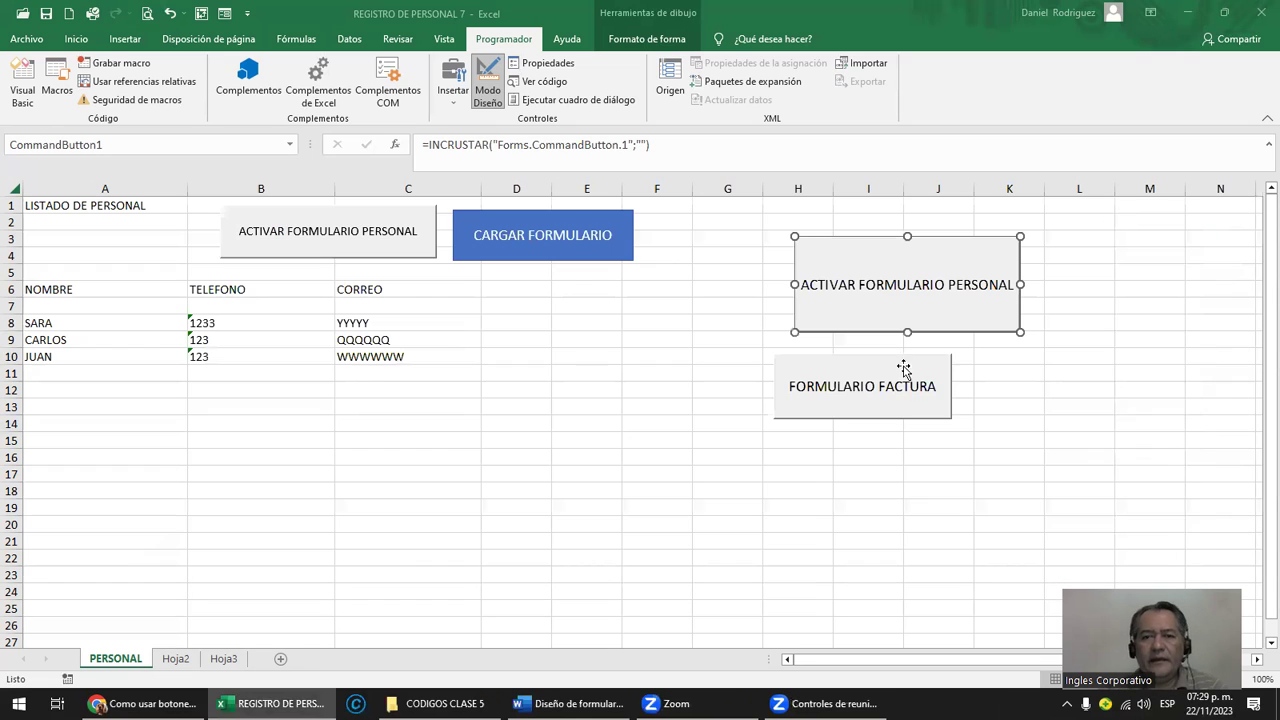
# Step: Nudge FORMULARIO FACTURA right, leave design mode, and test the personnel and factura buttons
pyautogui.click(850, 398)
pyautogui.moveTo(806, 360); pyautogui.dragTo(824, 355)
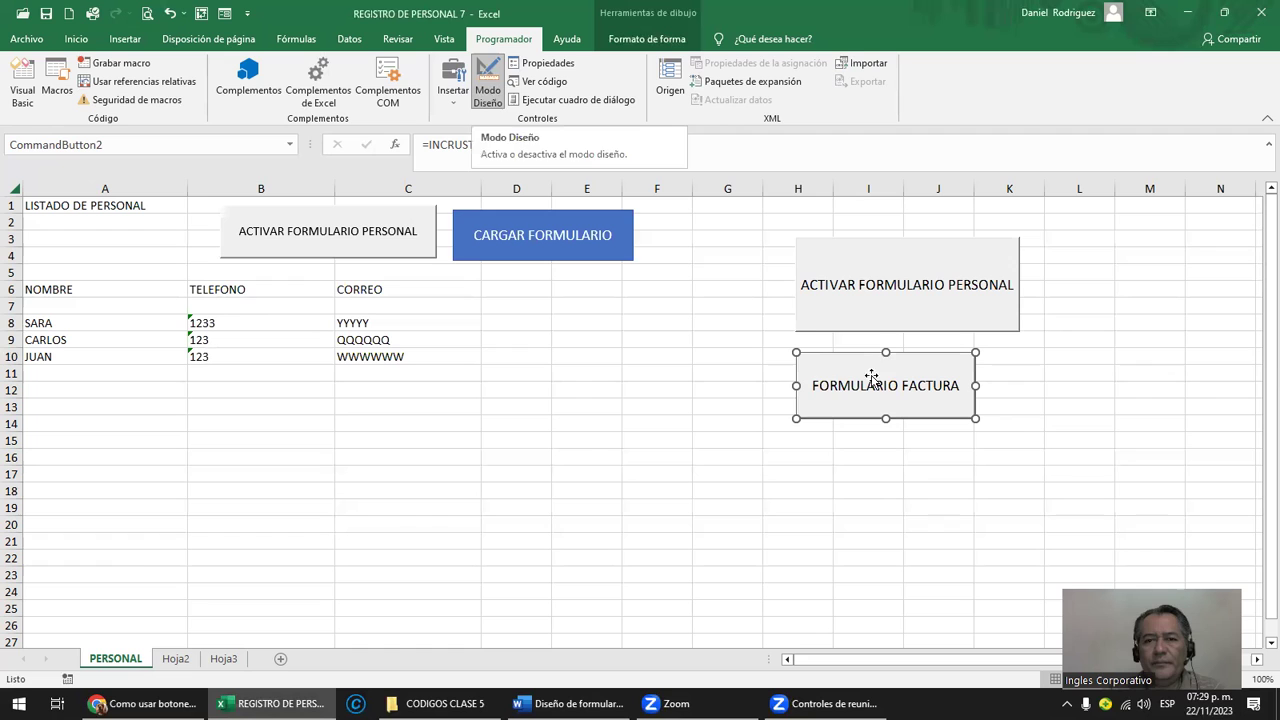
pyautogui.click(488, 88)
pyautogui.click(892, 402)
pyautogui.click(883, 300)
pyautogui.click(865, 170)
pyautogui.click(886, 312)
pyautogui.click(866, 170)
pyautogui.click(910, 362)
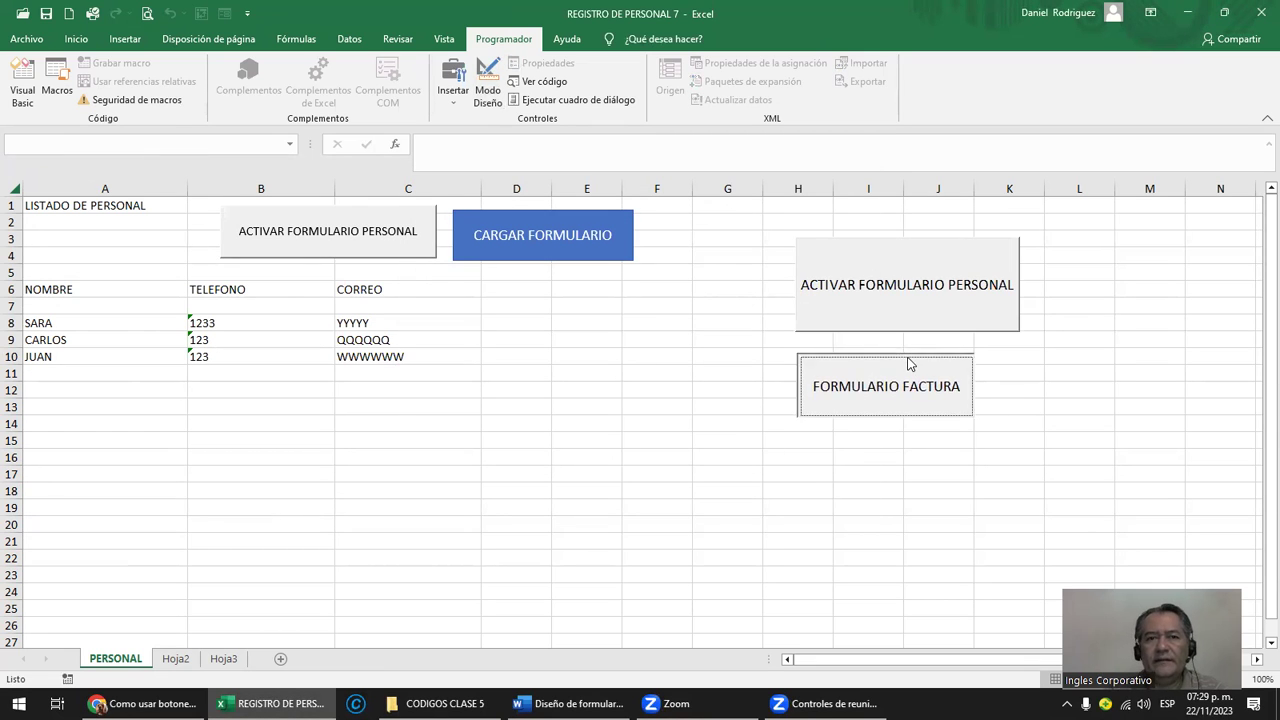
# Step: Open the button code via Ver código, reposition the editor, then close it
pyautogui.click(544, 82)
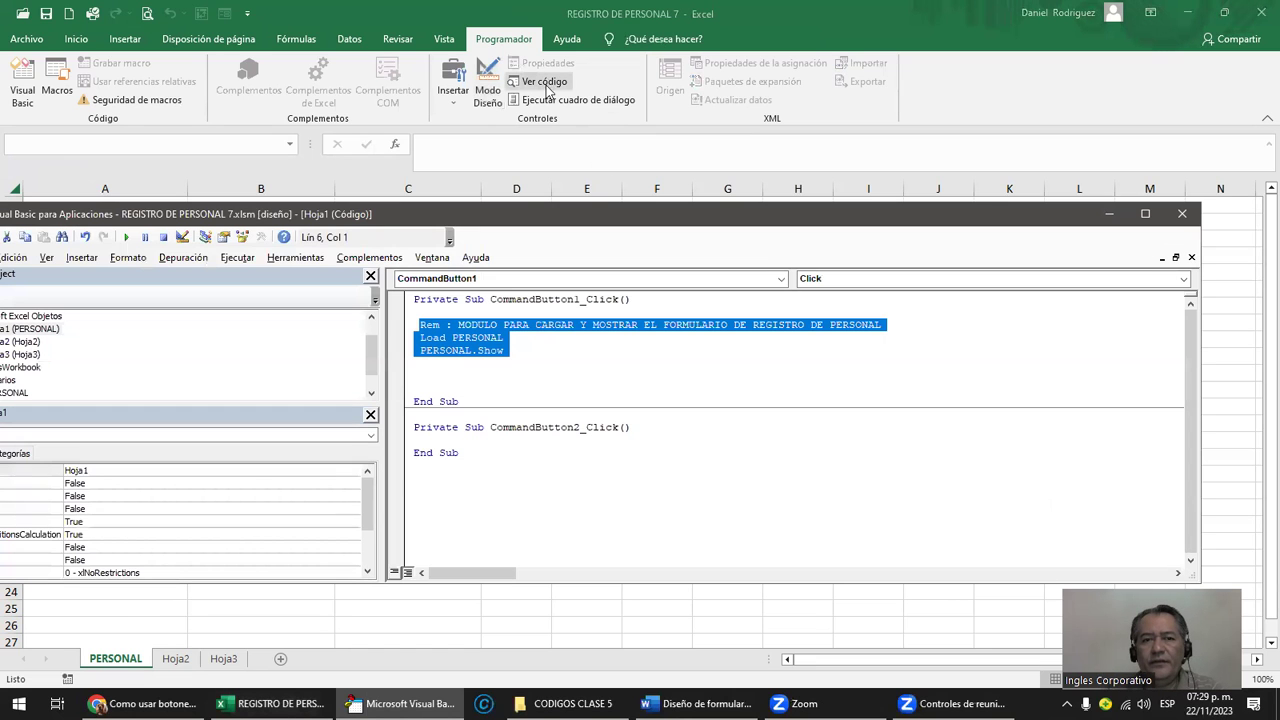
pyautogui.moveTo(528, 210); pyautogui.dragTo(697, 166)
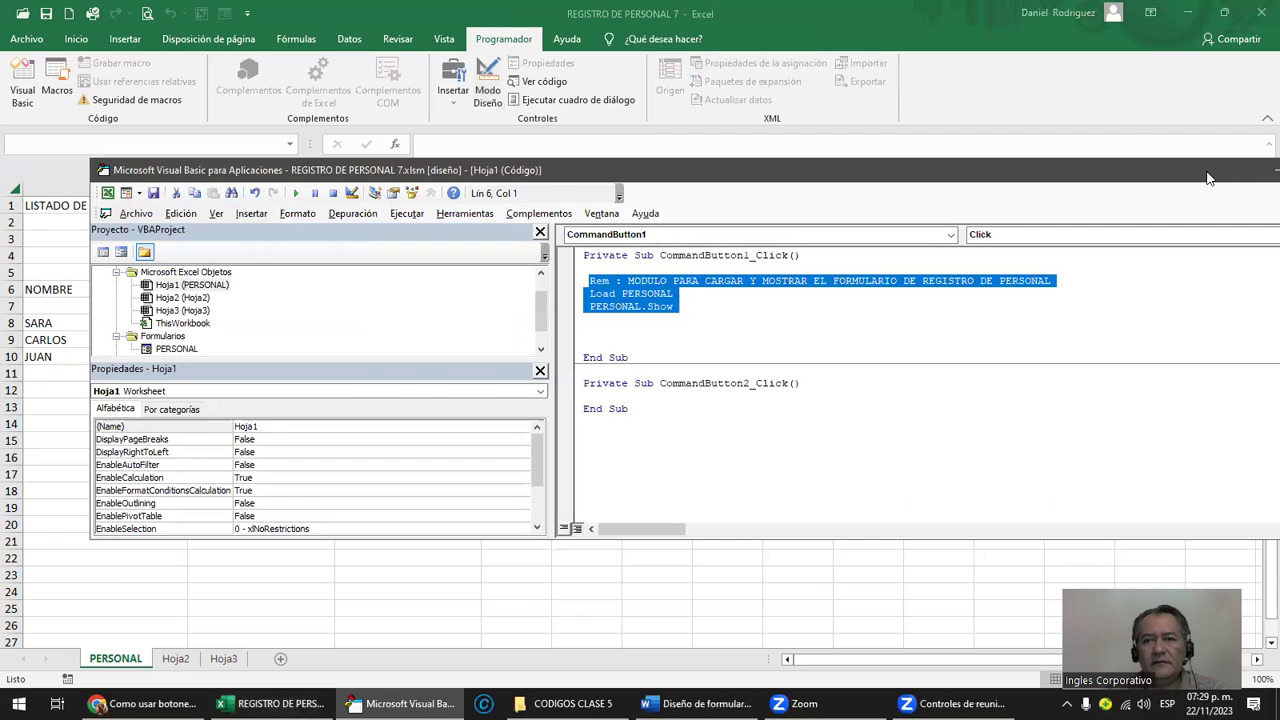
pyautogui.moveTo(1230, 176); pyautogui.dragTo(1001, 160)
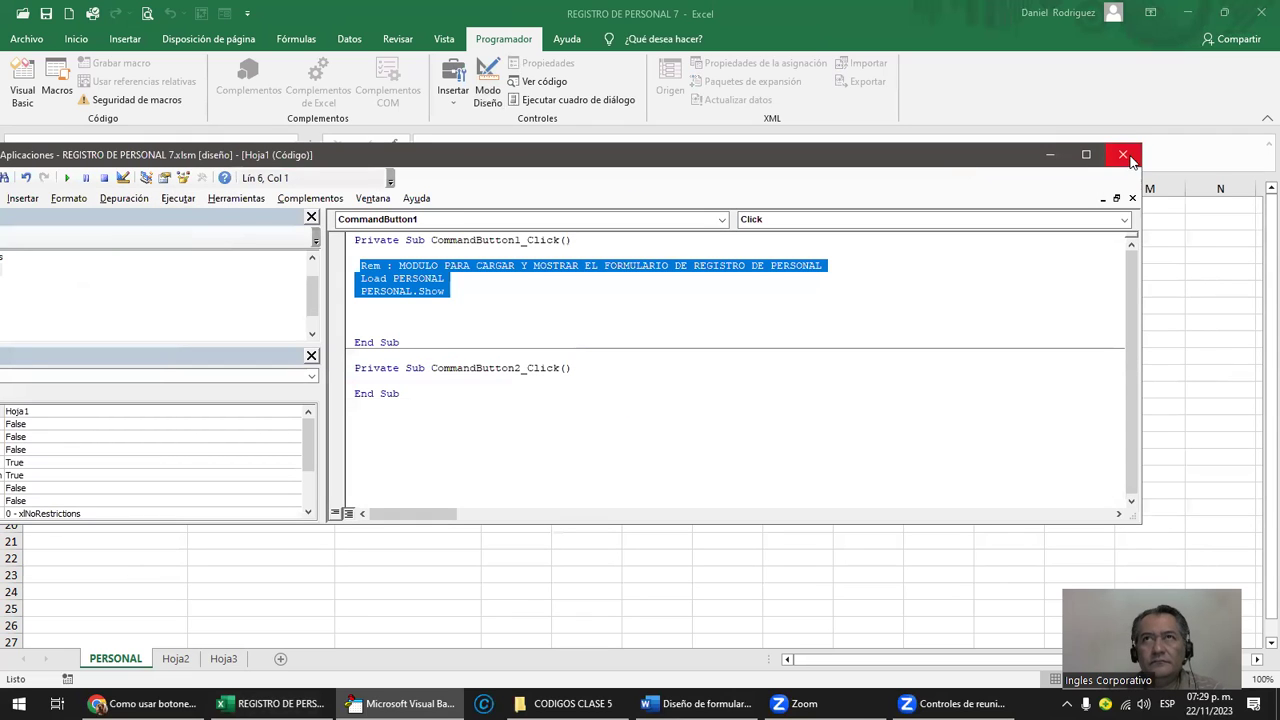
pyautogui.click(1123, 155)
# Step: Select cell ranges around the buttons, including H2:L18, then pick cell C15
pyautogui.moveTo(797, 205); pyautogui.dragTo(1080, 478)
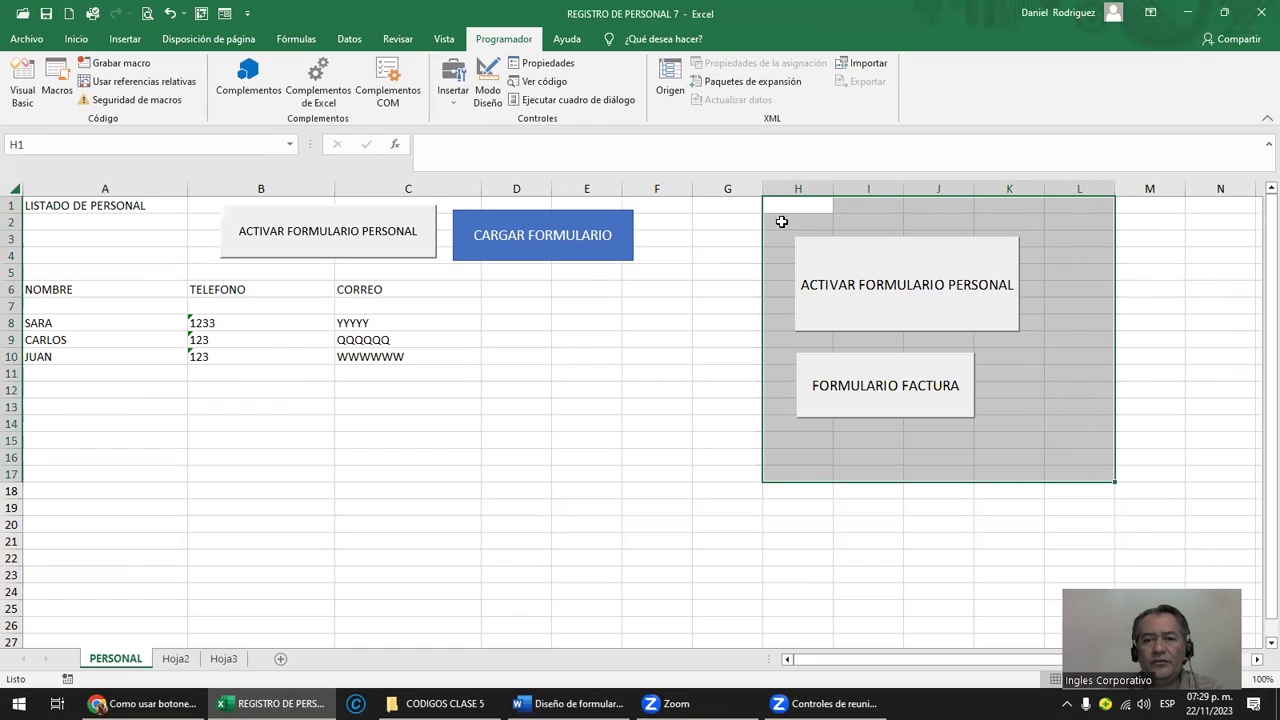
pyautogui.moveTo(781, 221); pyautogui.dragTo(1094, 490)
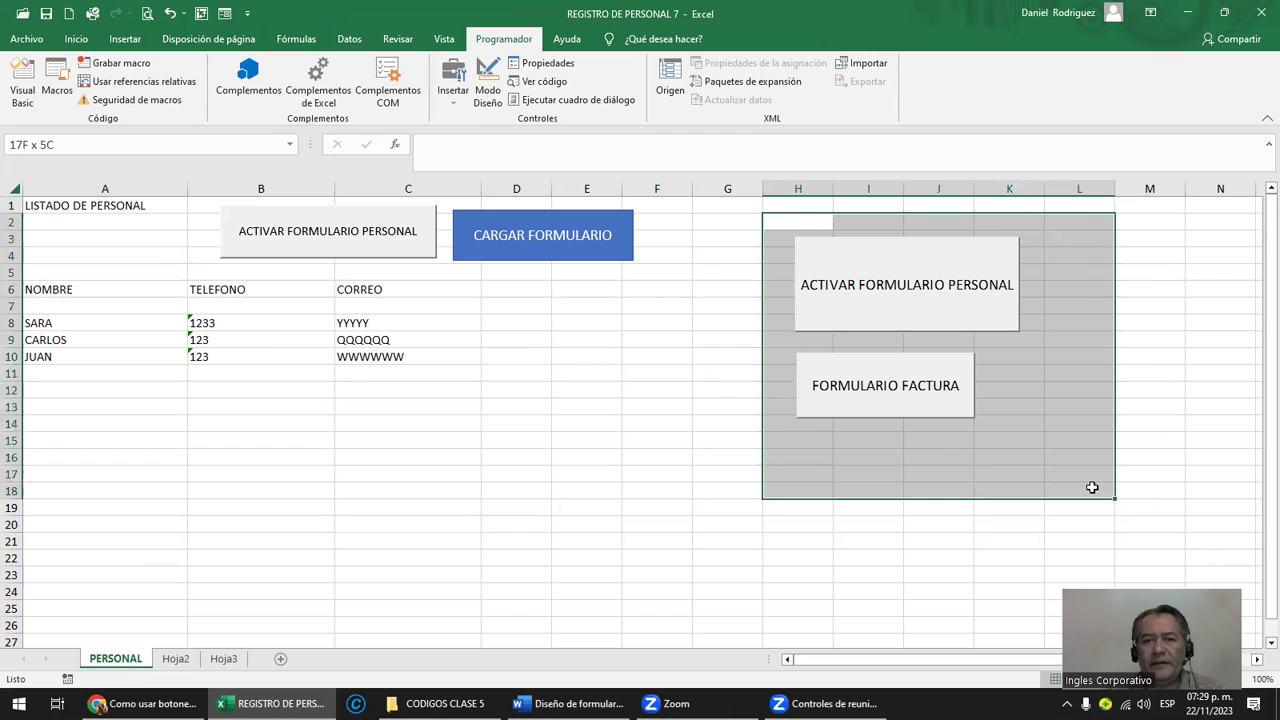
pyautogui.moveTo(652, 197)
pyautogui.mouseDown()
pyautogui.moveTo(301, 315)
pyautogui.moveTo(220, 315)
pyautogui.mouseUp()
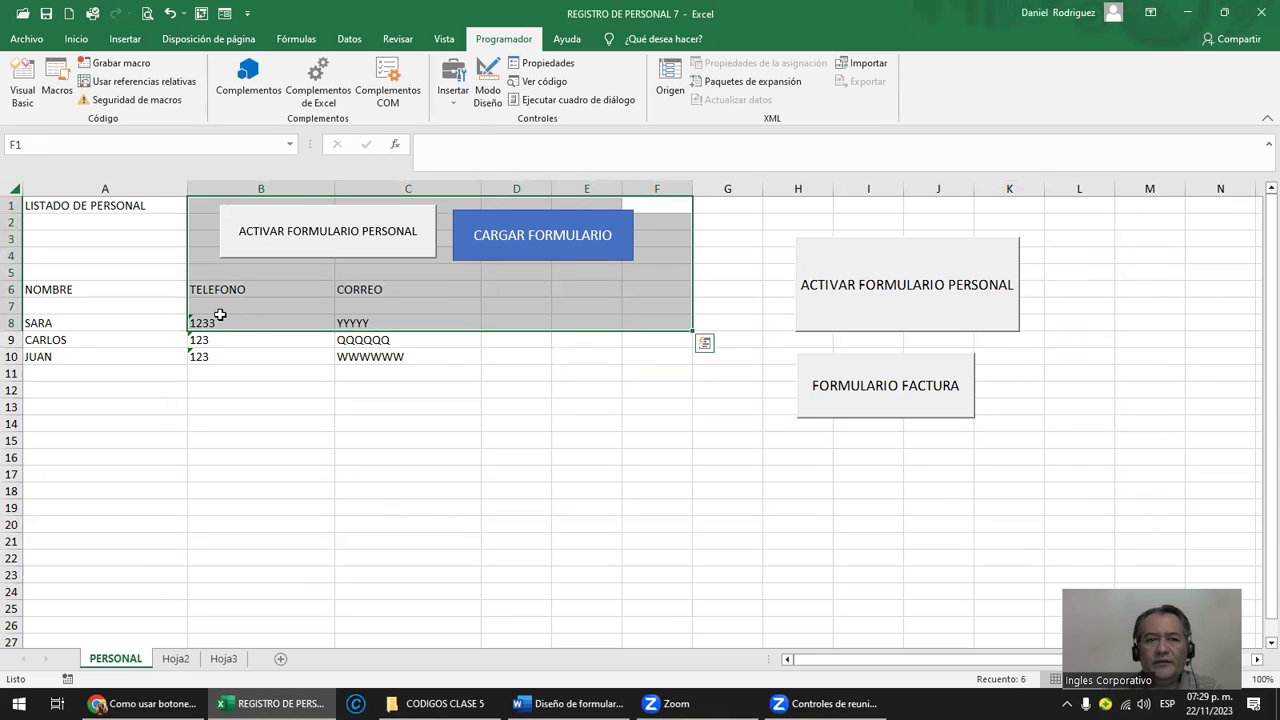
pyautogui.click(476, 436)
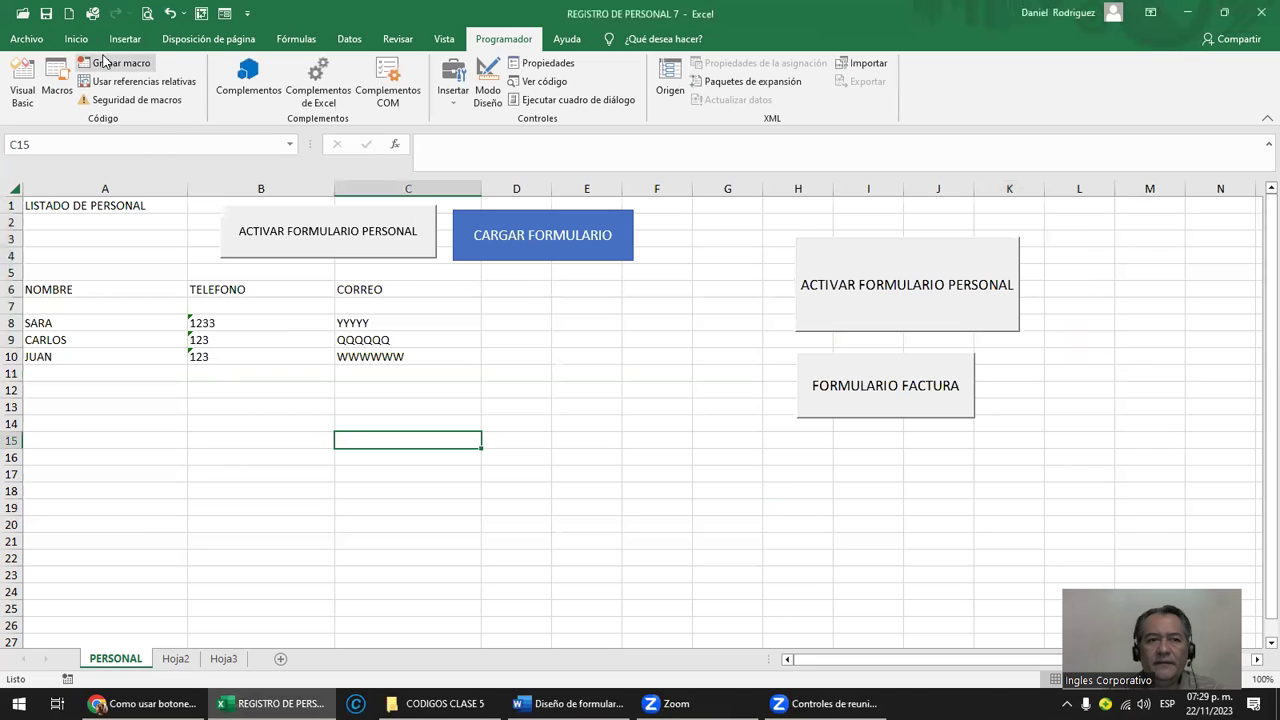
# Step: Reopen the VBA editor full-screen and view the PERSONAL userform and its code
pyautogui.click(14, 92)
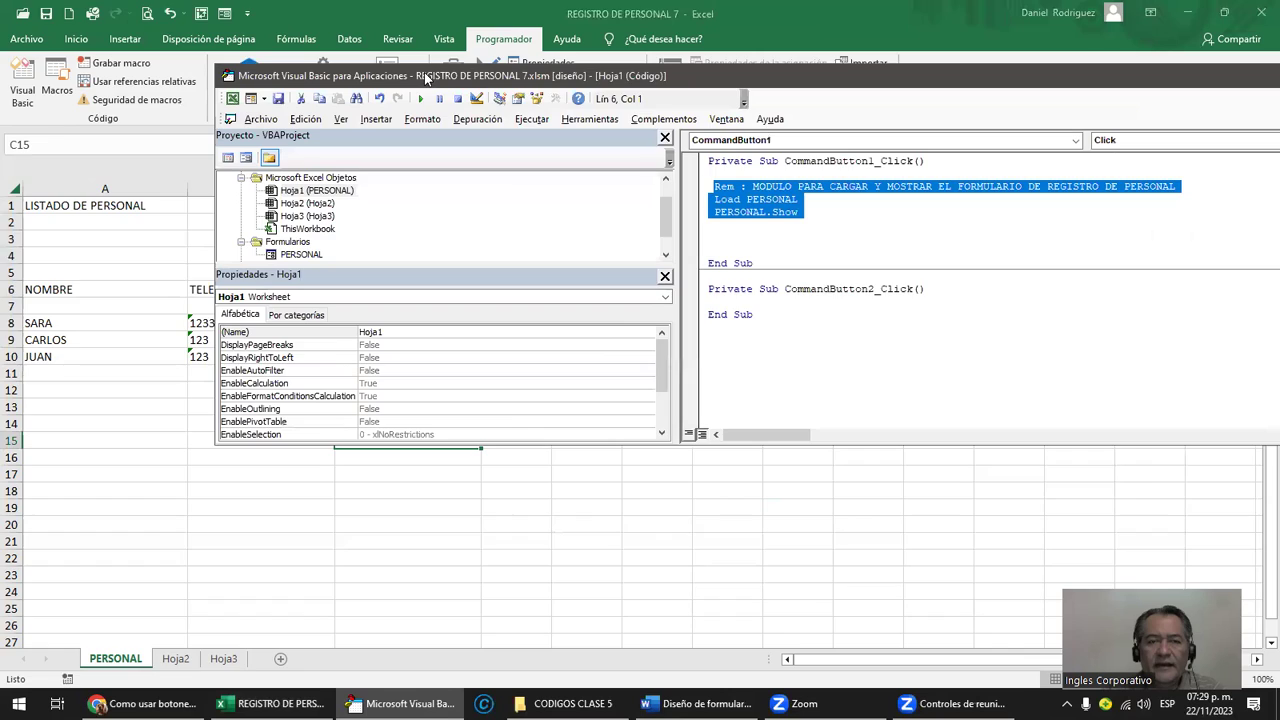
pyautogui.doubleClick(424, 72)
pyautogui.click(84, 237)
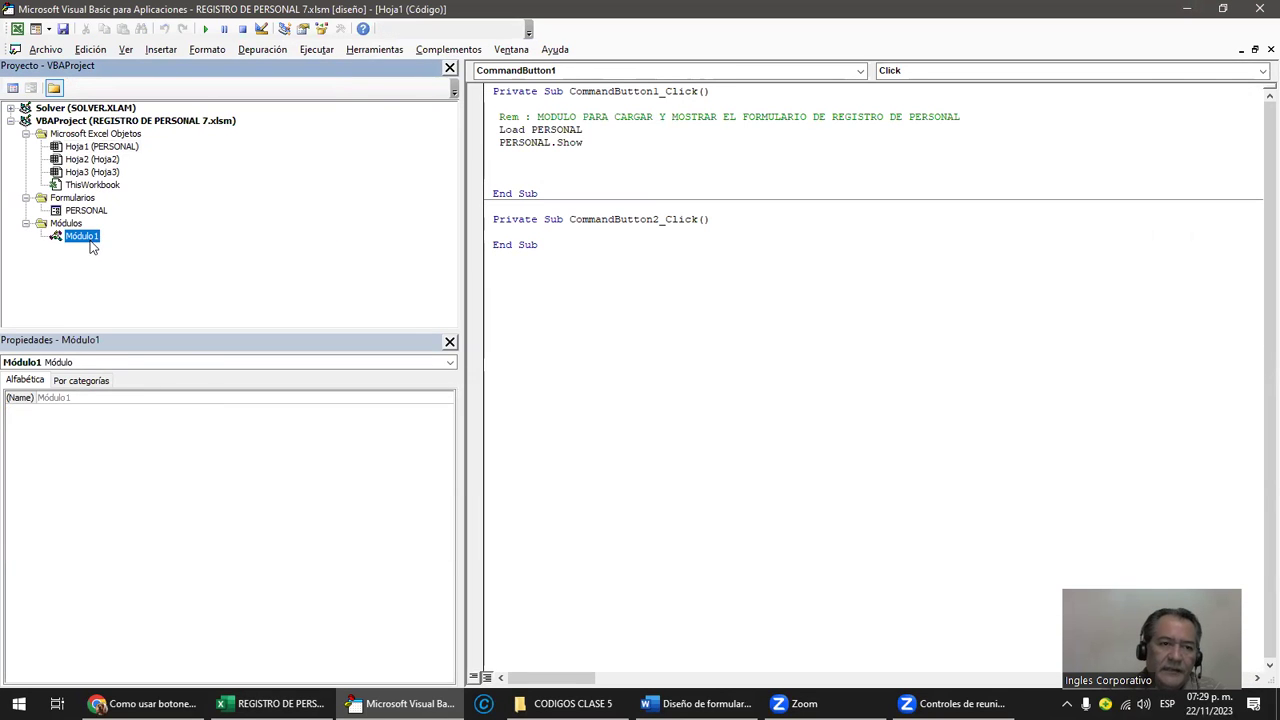
pyautogui.doubleClick(88, 210)
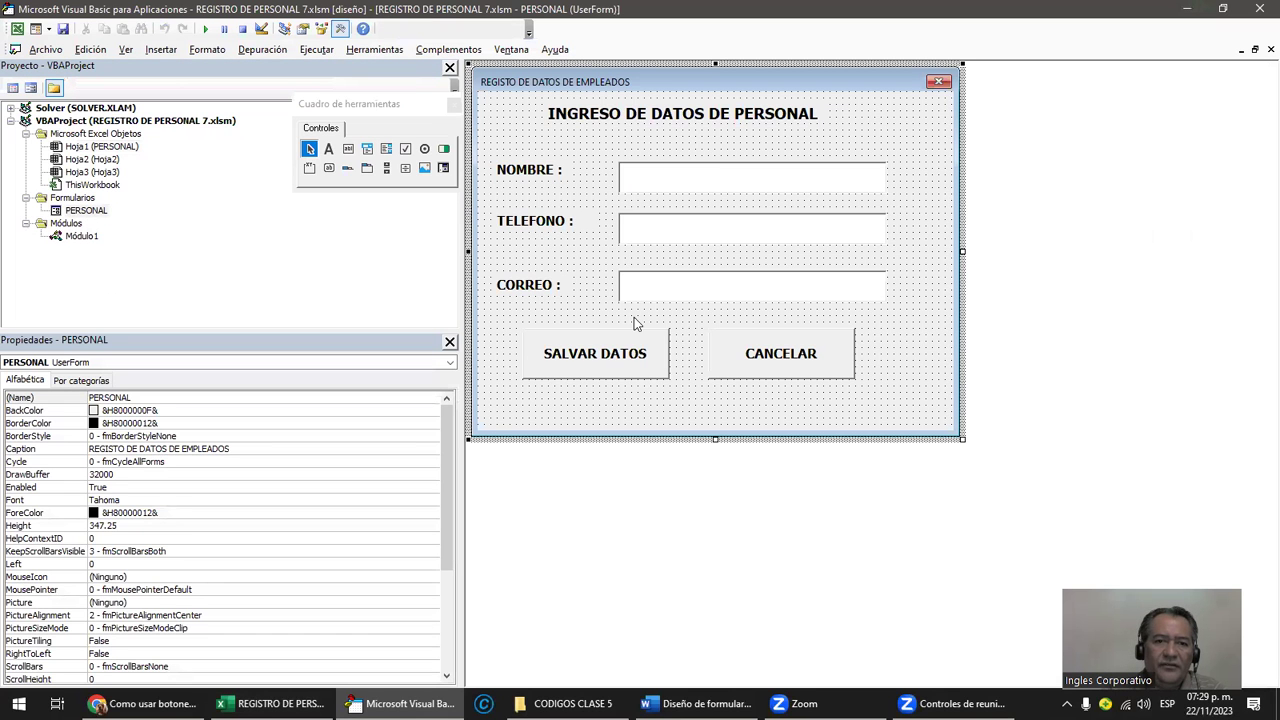
pyautogui.doubleClick(501, 402)
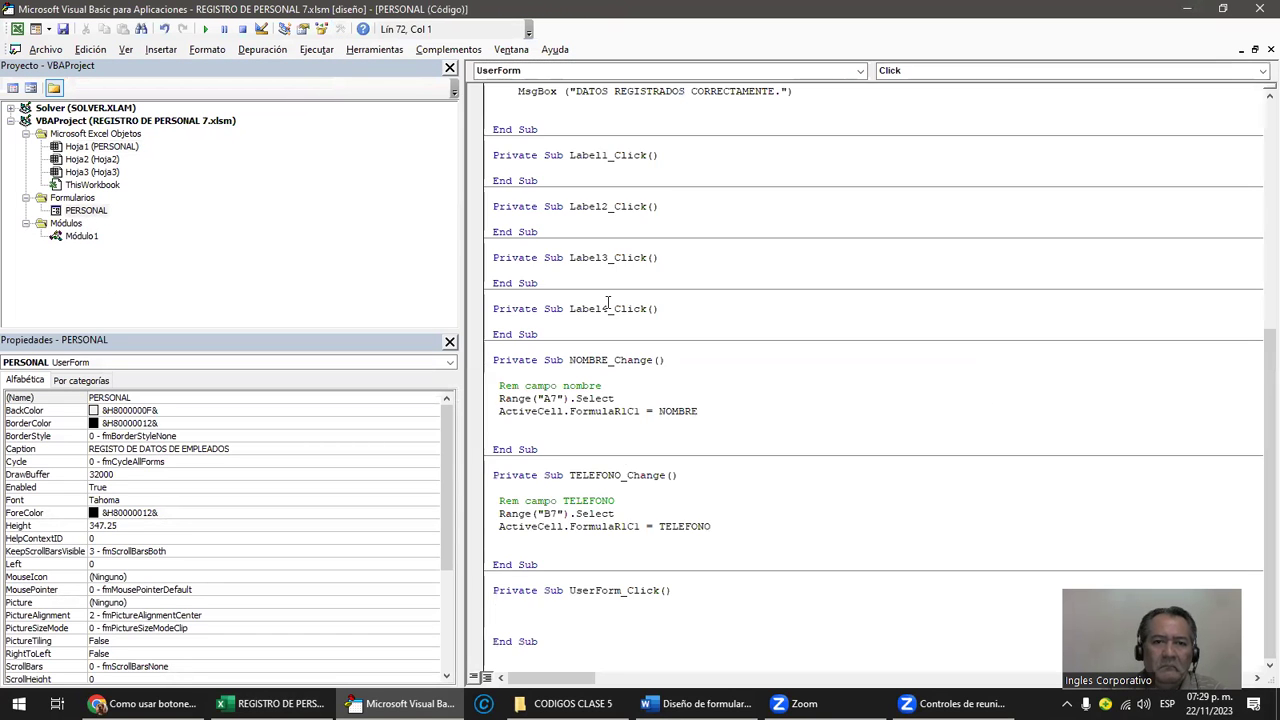
pyautogui.click(619, 119)
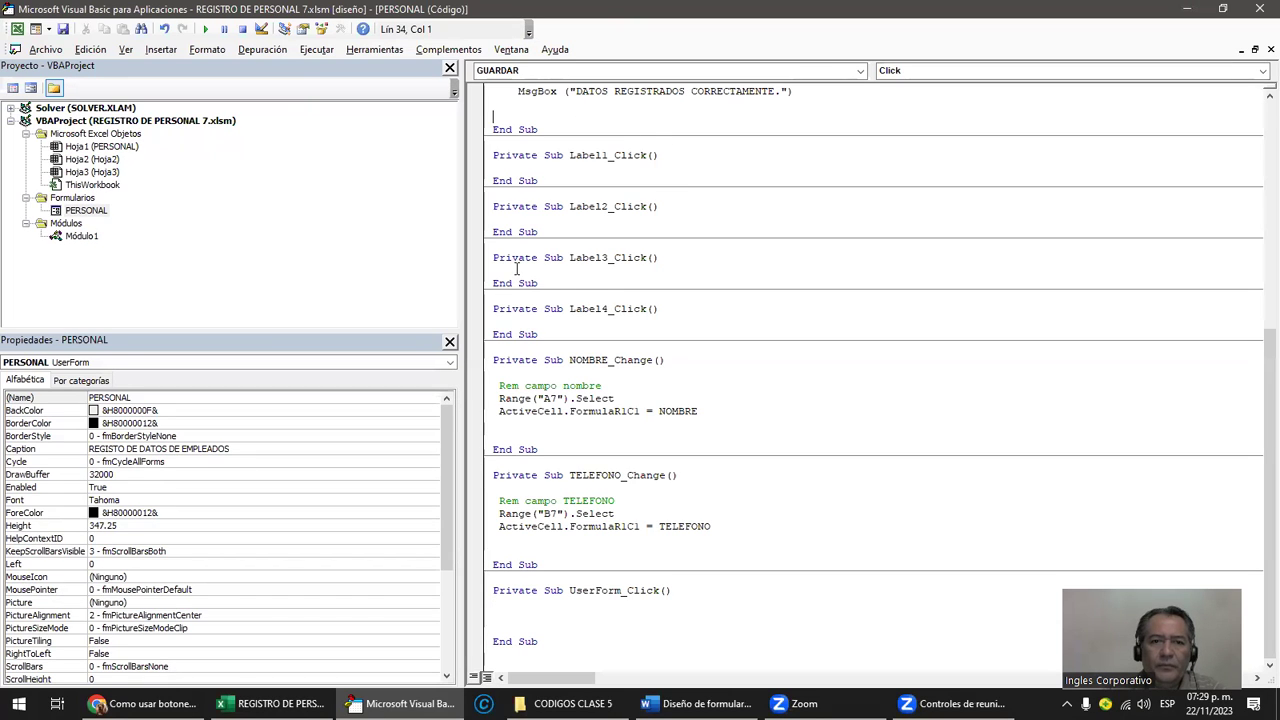
# Step: Browse between Módulo1 and the PERSONAL form's code, ending on Módulo1's macros
pyautogui.doubleClick(83, 240)
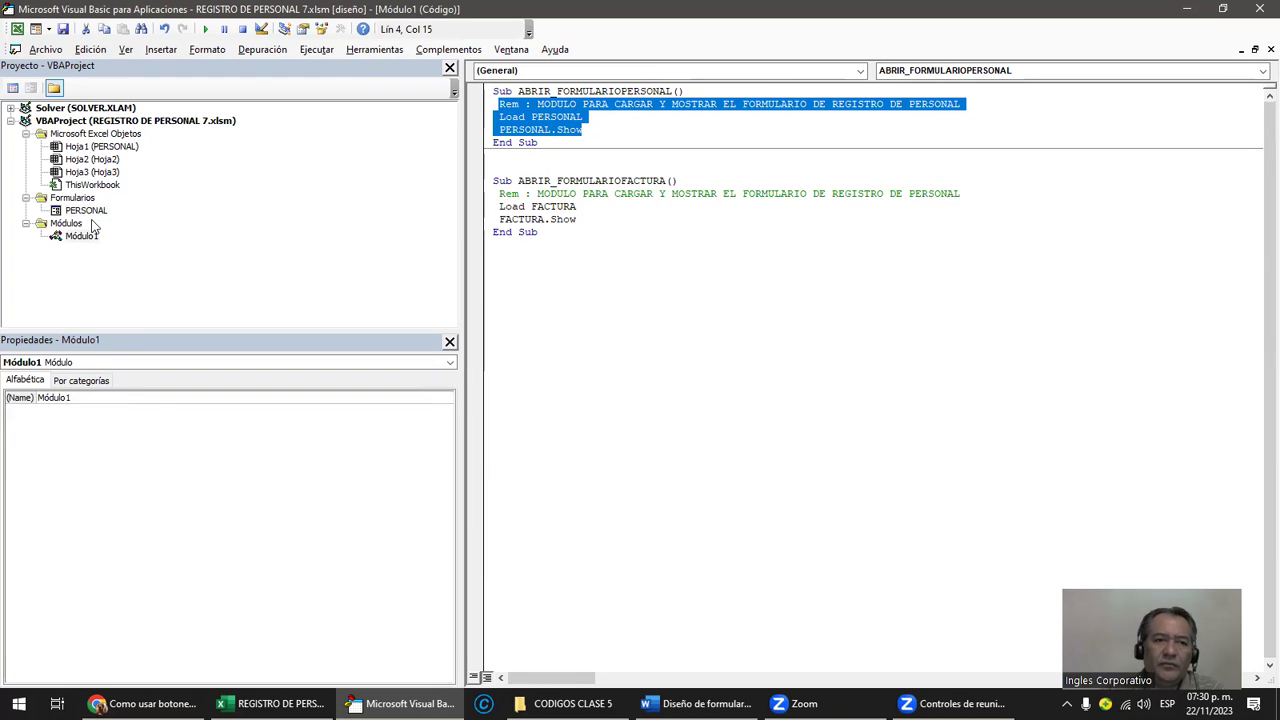
pyautogui.doubleClick(87, 211)
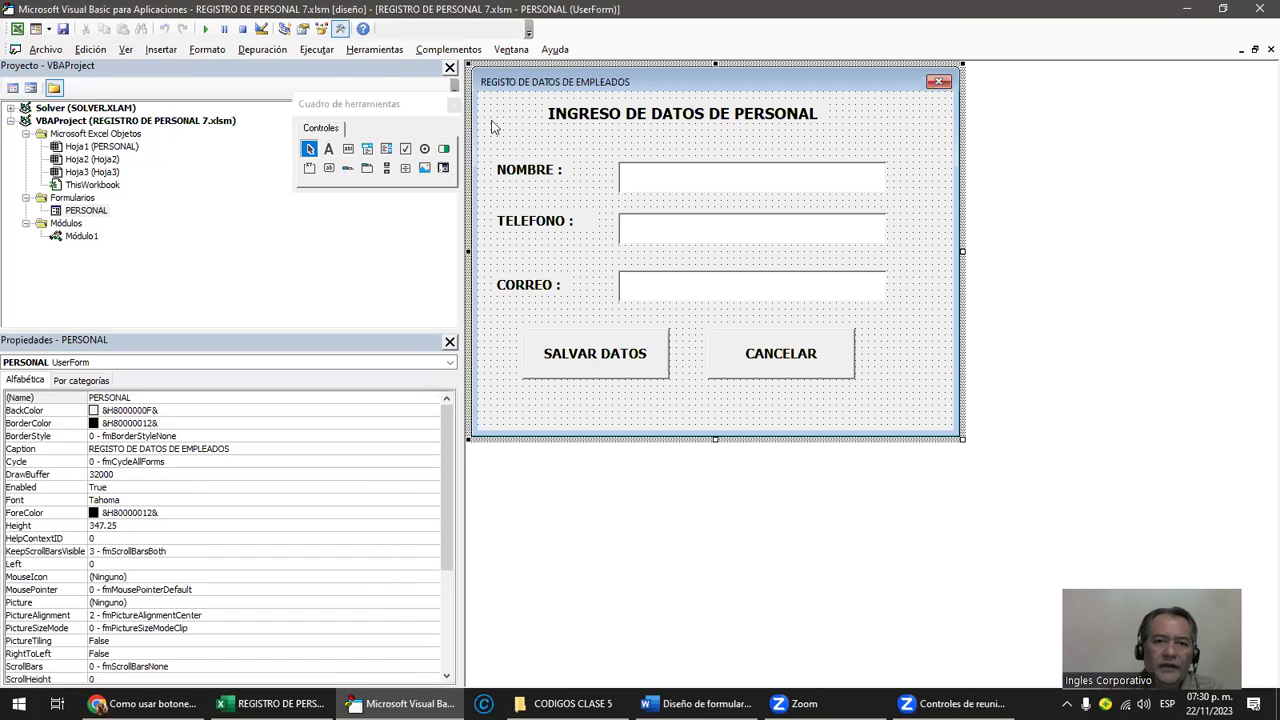
pyautogui.click(88, 212)
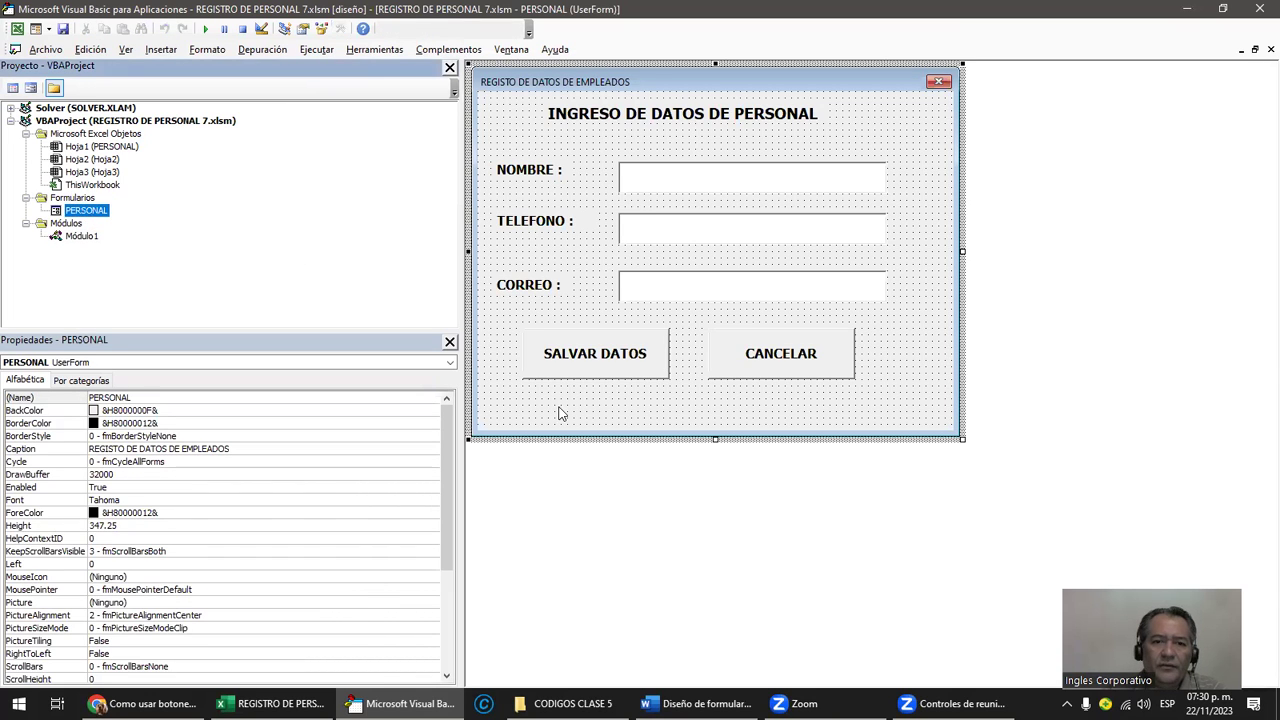
pyautogui.doubleClick(561, 410)
pyautogui.moveTo(529, 91); pyautogui.dragTo(672, 560)
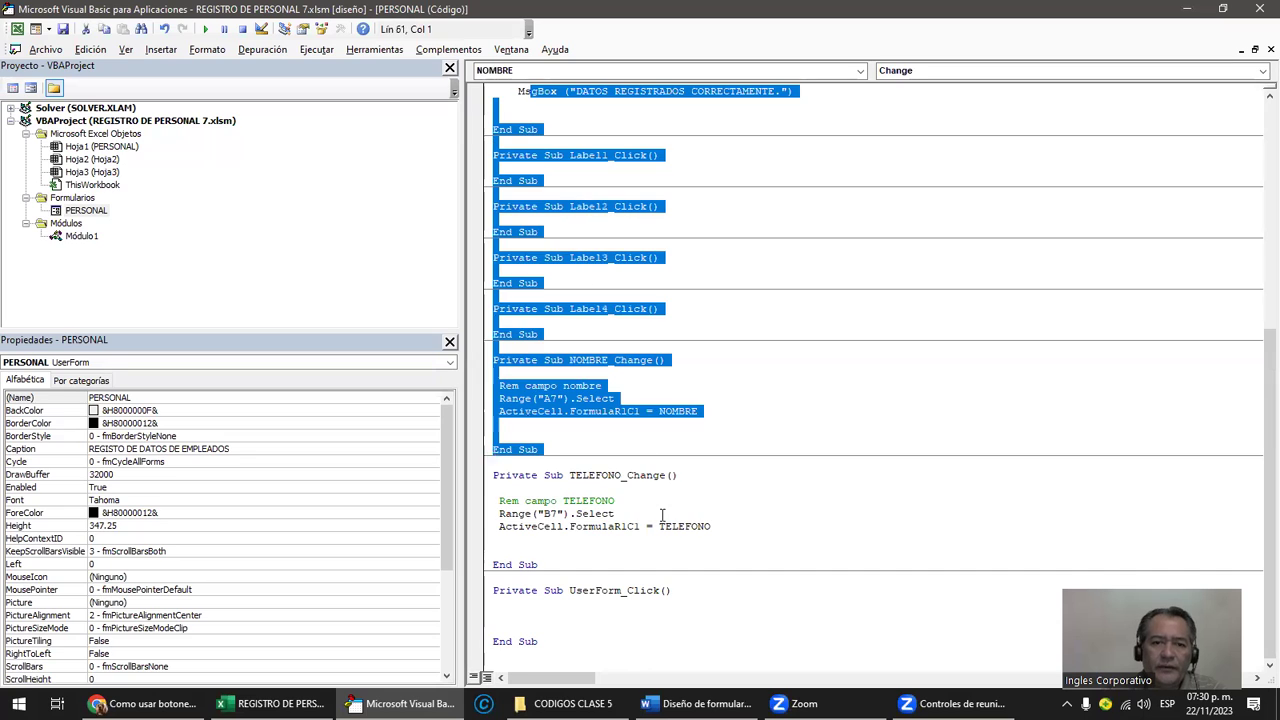
pyautogui.scroll(4, 673, 560)
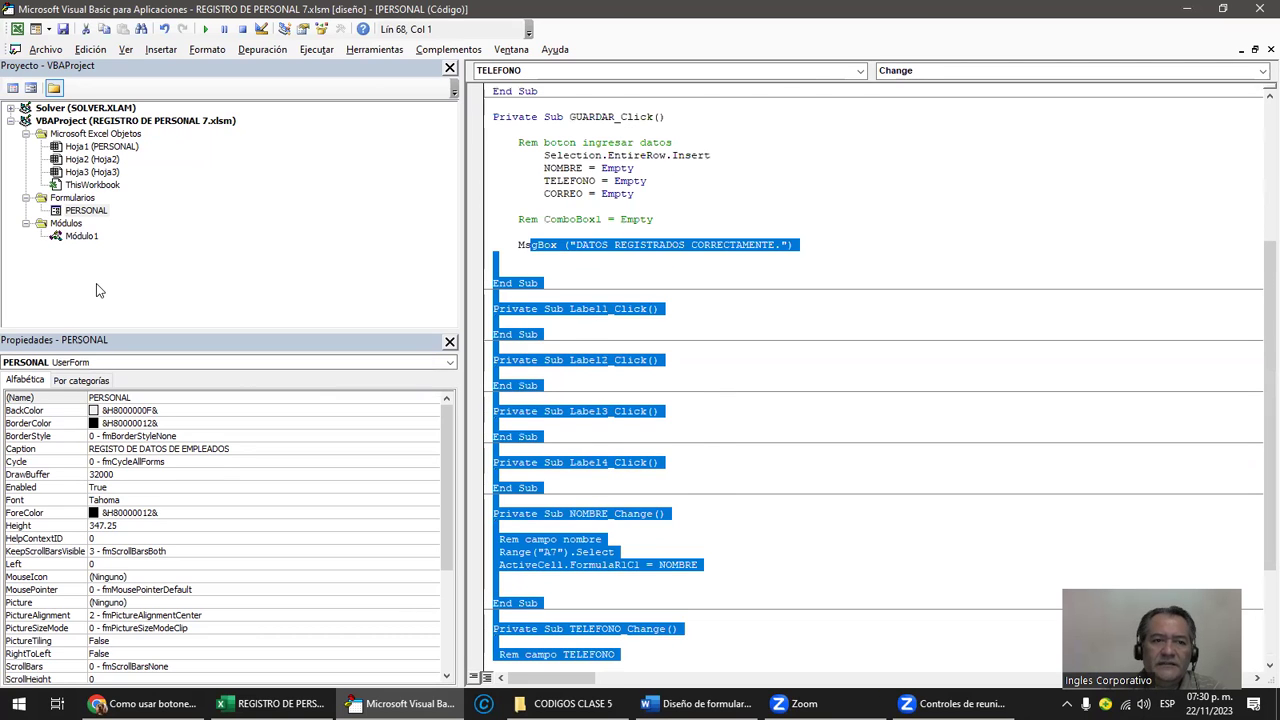
pyautogui.click(80, 257)
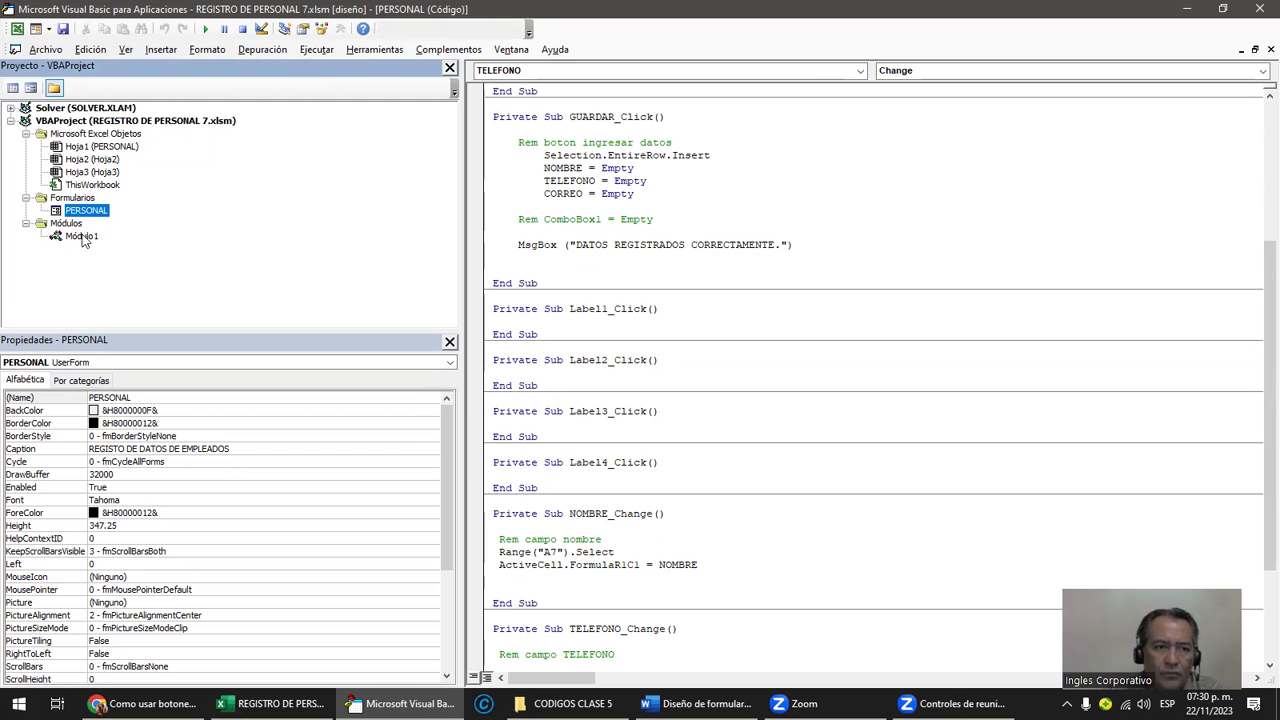
pyautogui.doubleClick(75, 238)
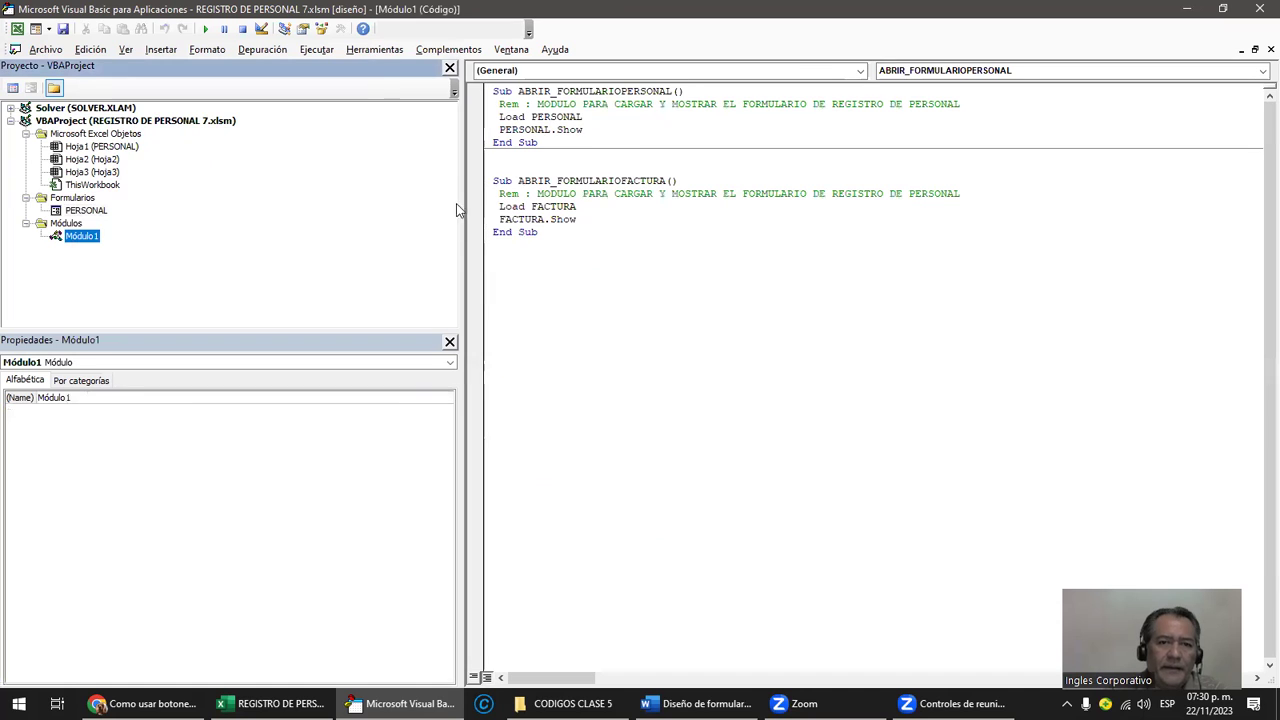
pyautogui.moveTo(494, 88); pyautogui.dragTo(577, 251)
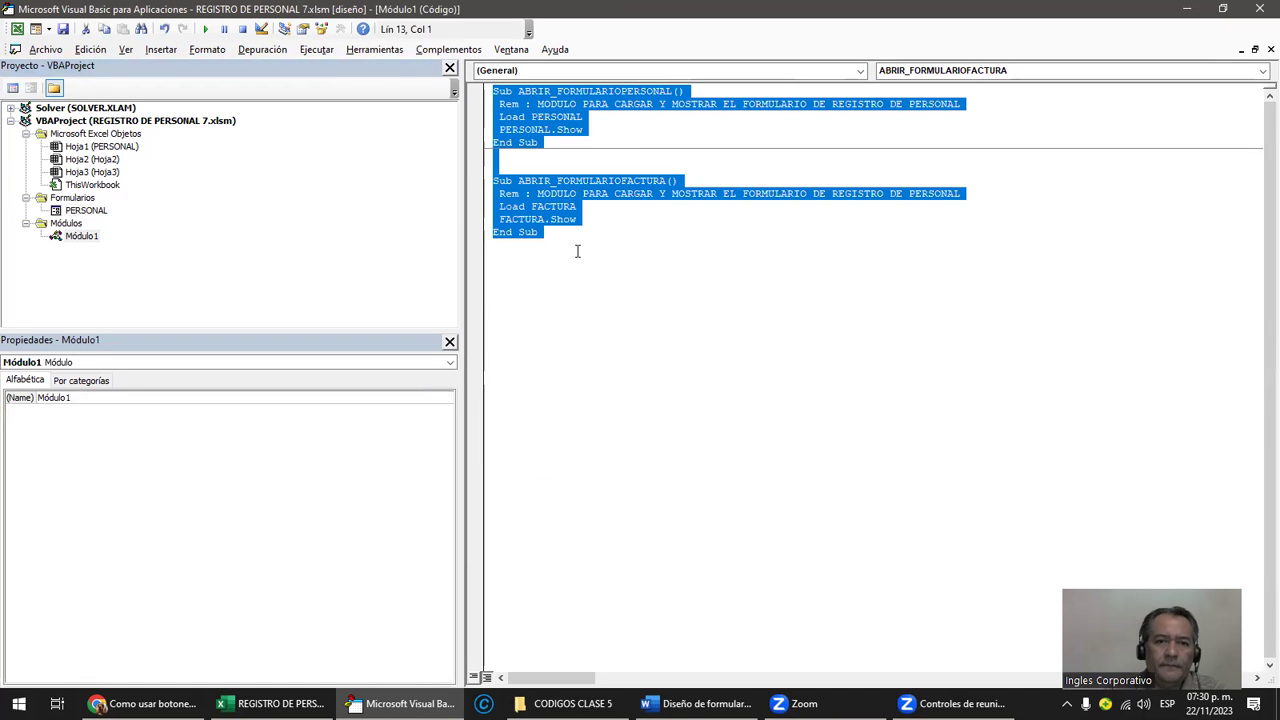
pyautogui.click(618, 381)
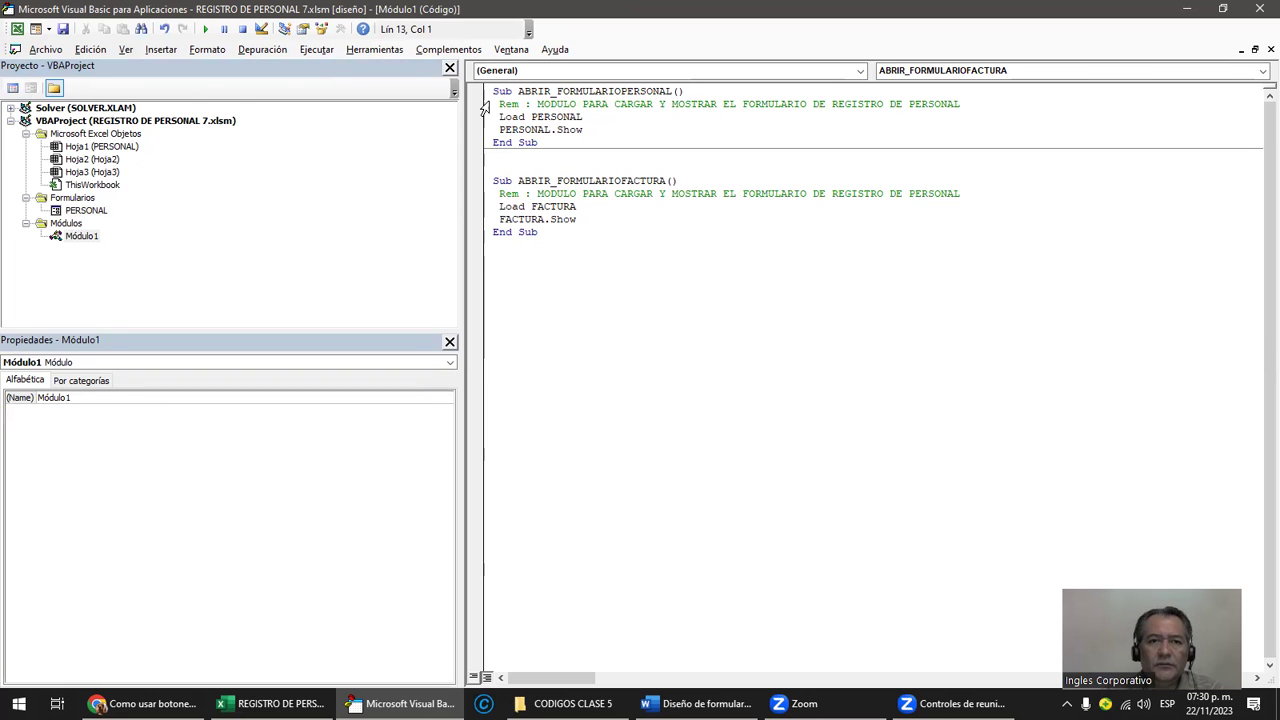
pyautogui.moveTo(492, 93); pyautogui.dragTo(573, 141)
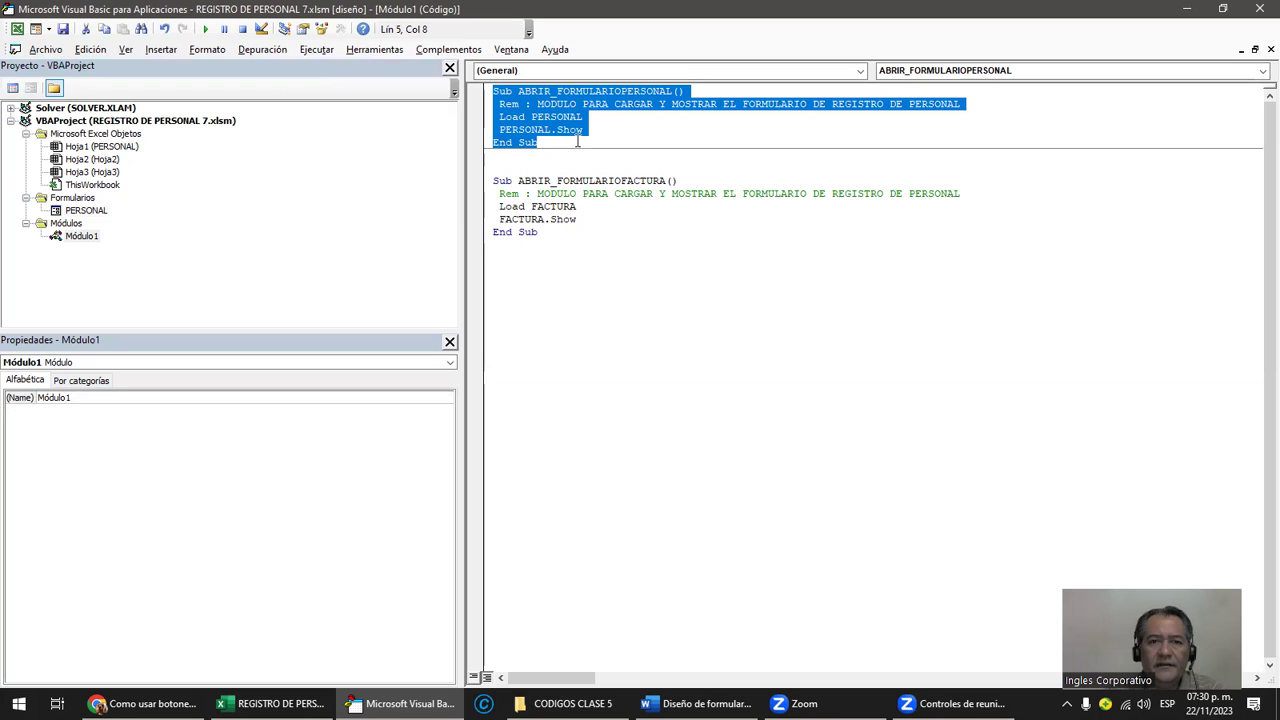
pyautogui.moveTo(505, 170); pyautogui.dragTo(563, 254)
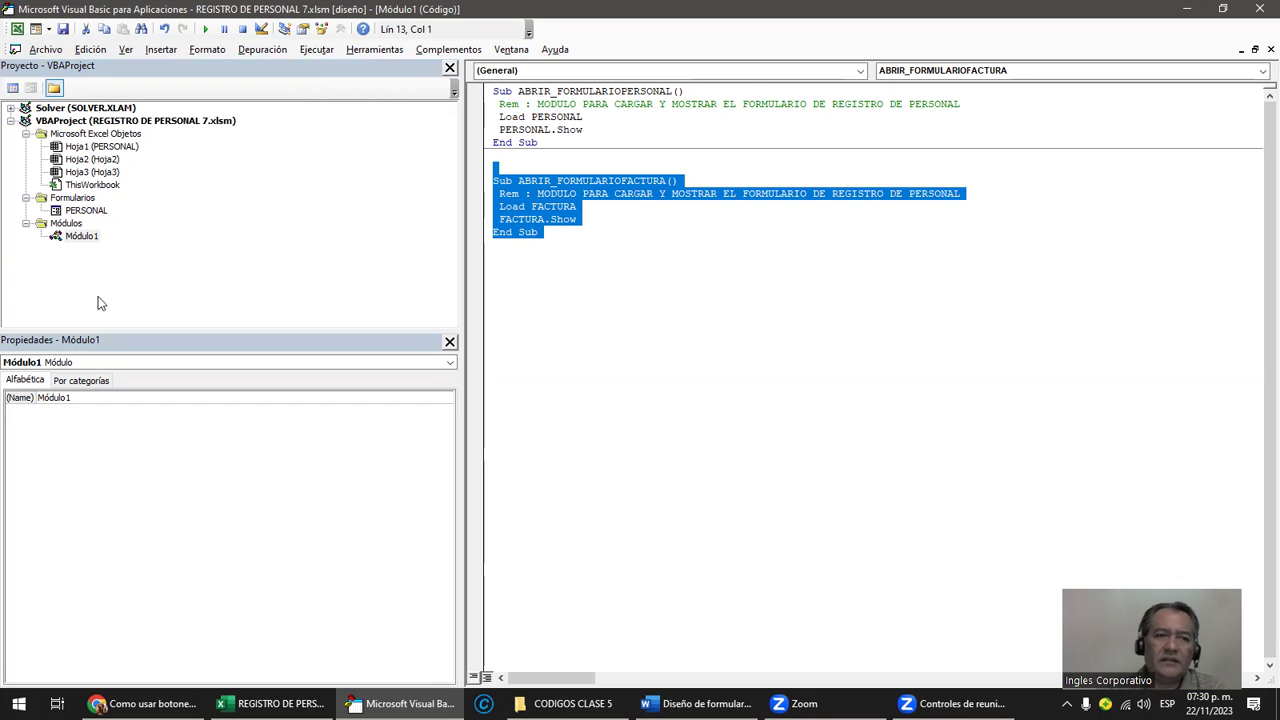
pyautogui.click(82, 236)
pyautogui.doubleClick(82, 236)
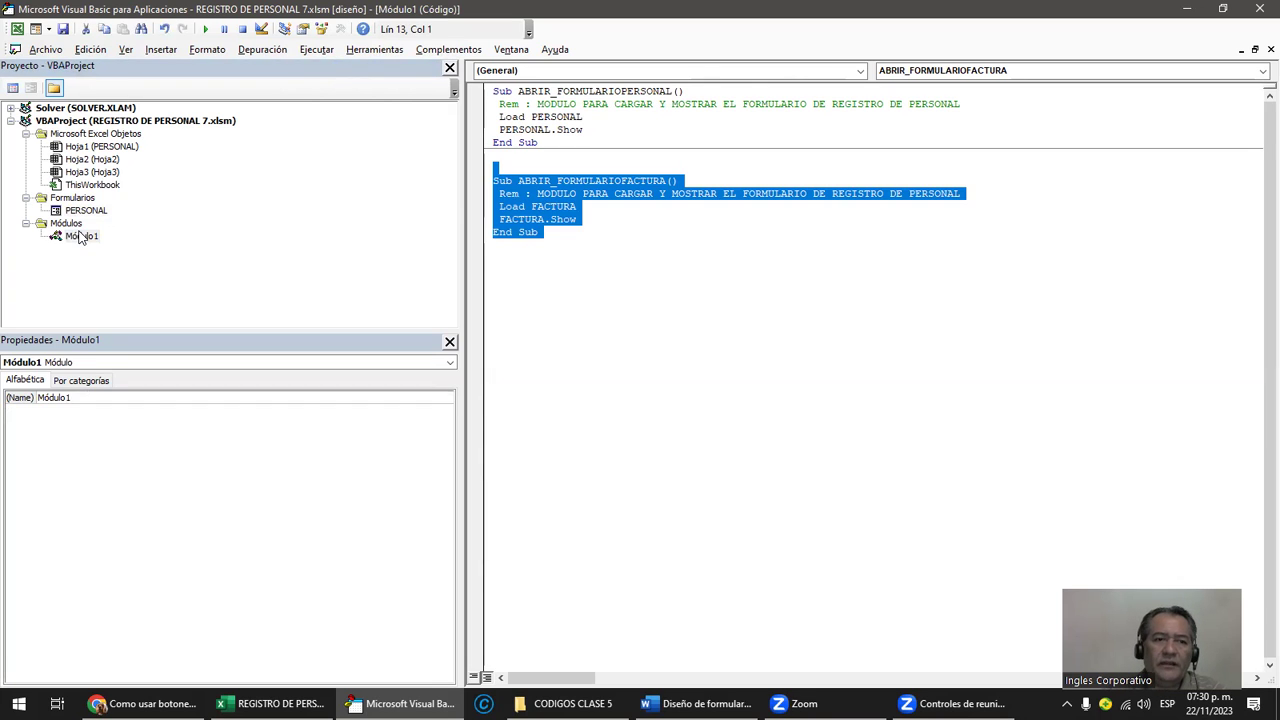
pyautogui.click(612, 292)
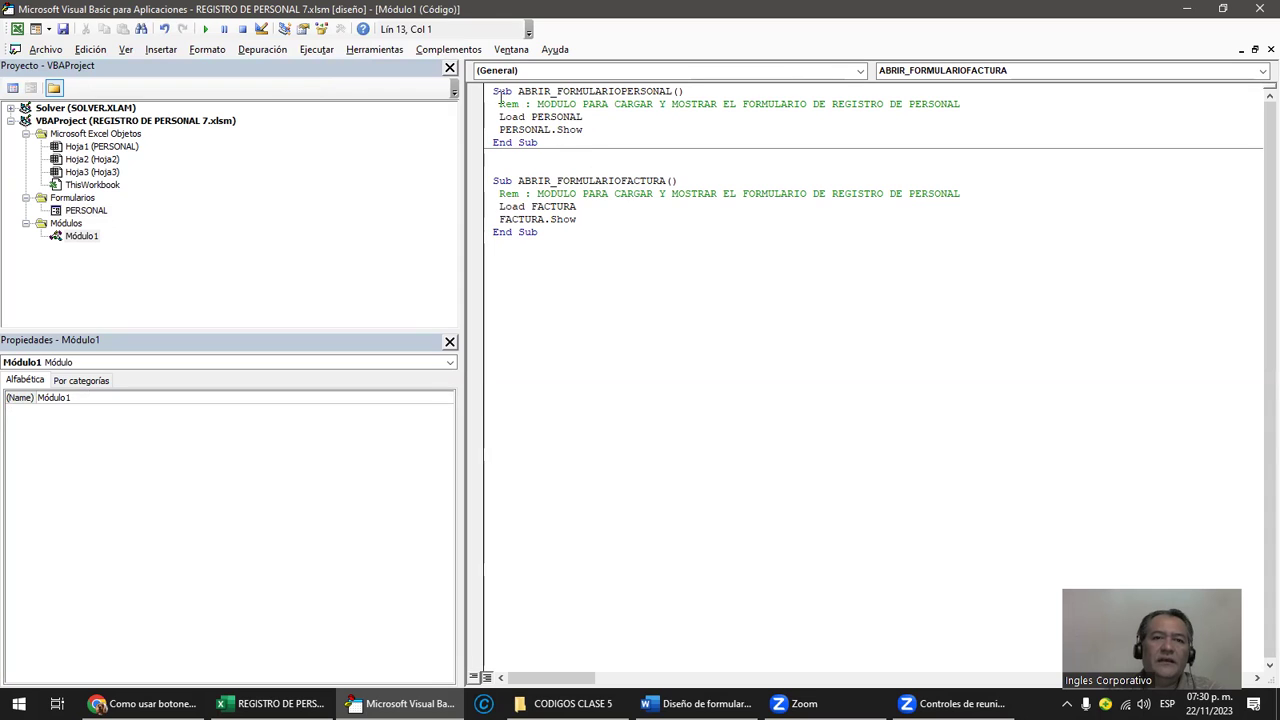
pyautogui.moveTo(493, 91)
pyautogui.mouseDown()
pyautogui.moveTo(612, 91)
pyautogui.moveTo(683, 129)
pyautogui.mouseUp()
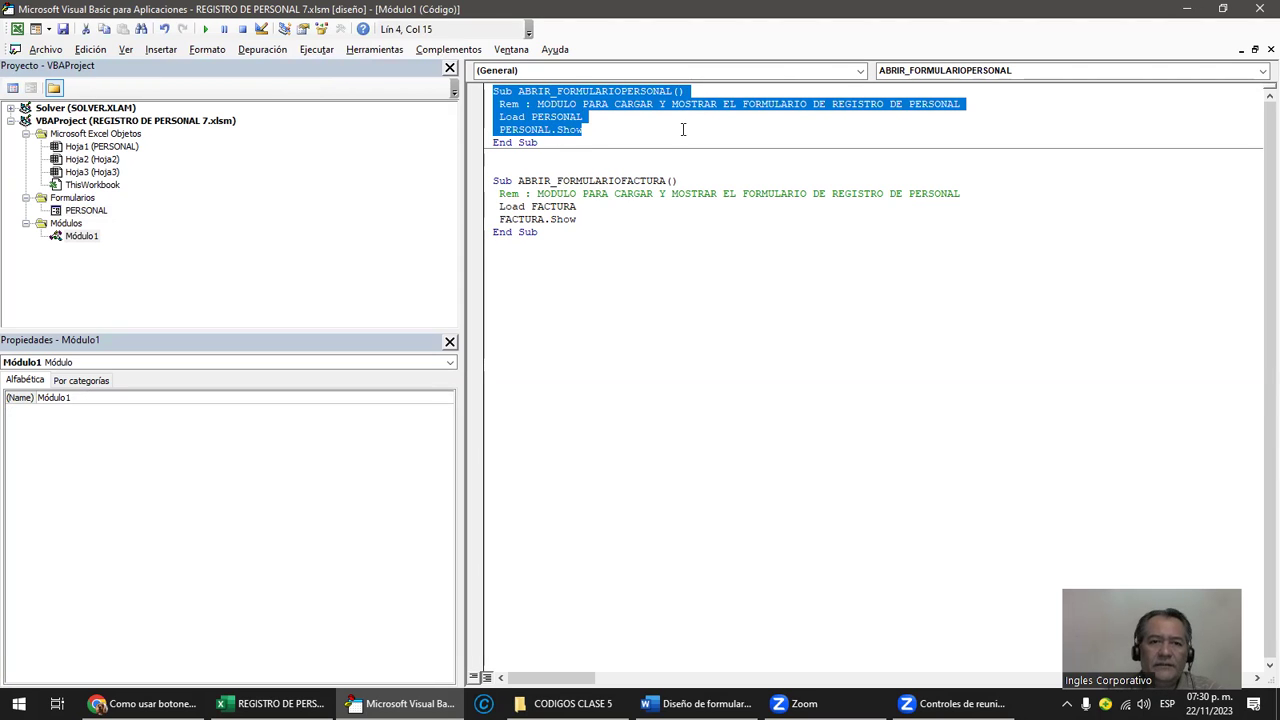
pyautogui.click(667, 320)
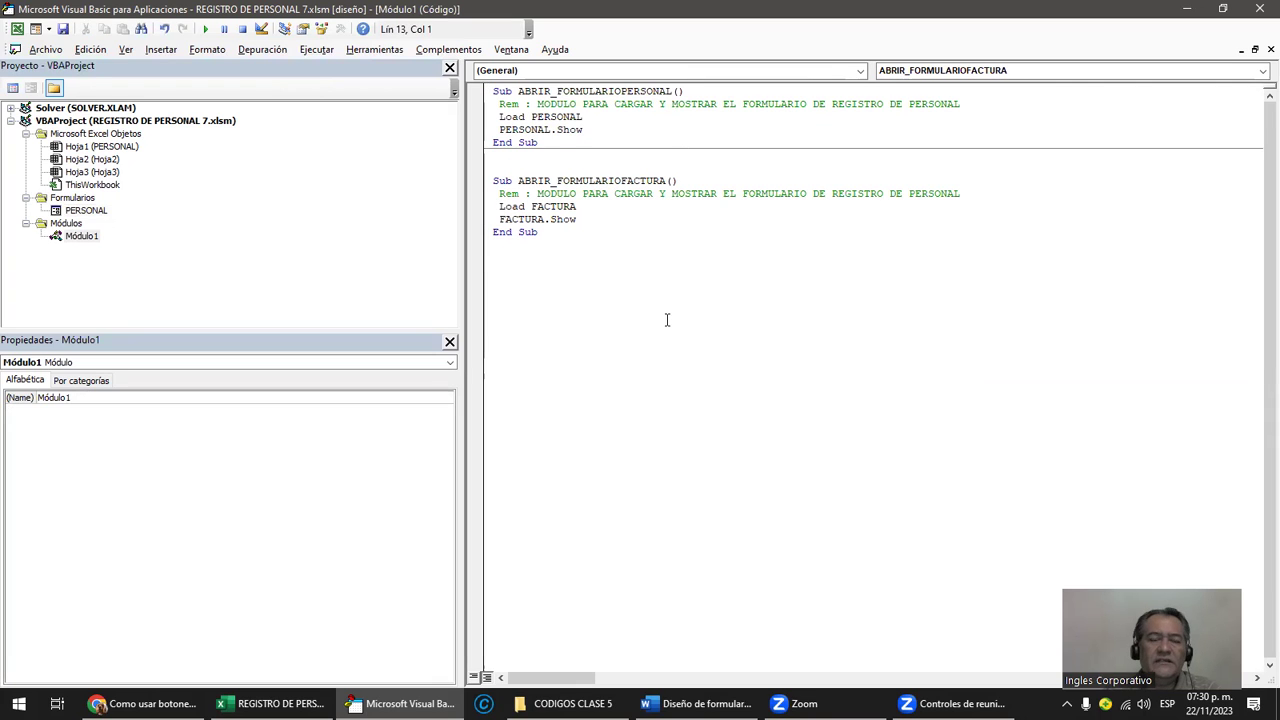
pyautogui.click(611, 120)
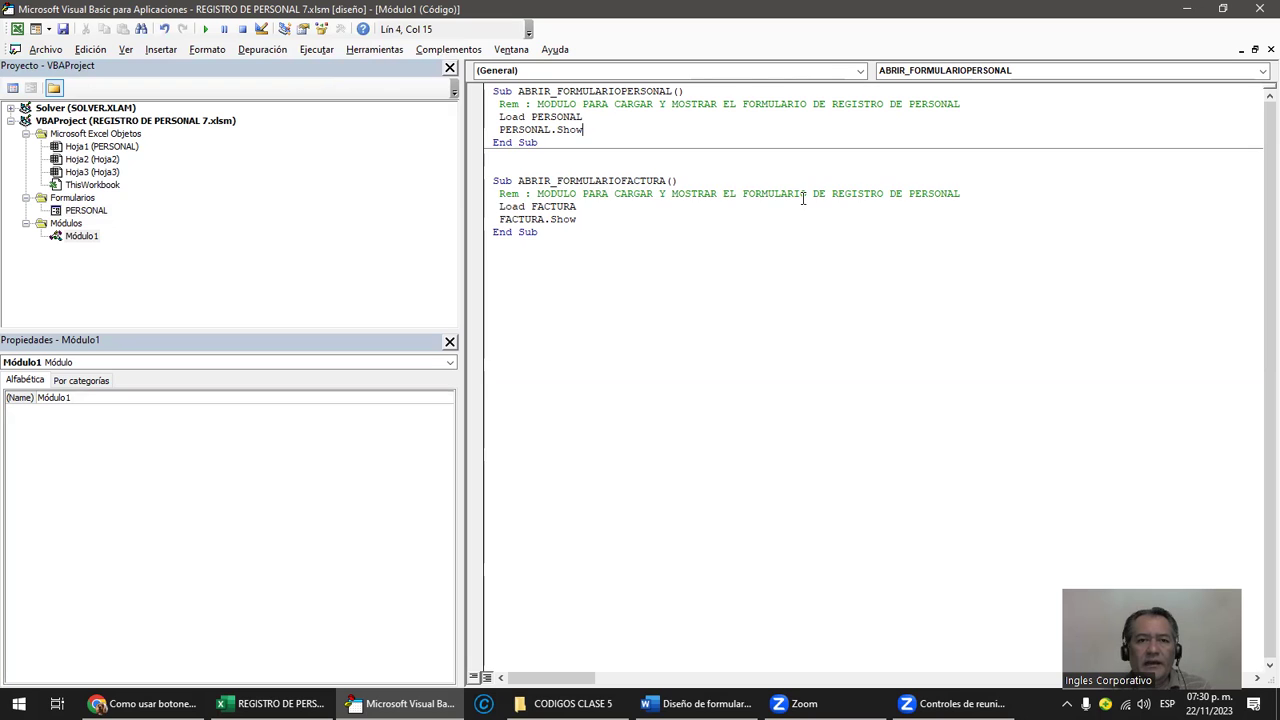
# Step: Add the comment line 'Rem UNLOAD / END' below PERSONAL.Show in ABRIR_FORMULARIOPERSONAL
pyautogui.press('Return')
pyautogui.press('Return')
pyautogui.press('Return')
pyautogui.write('REM')
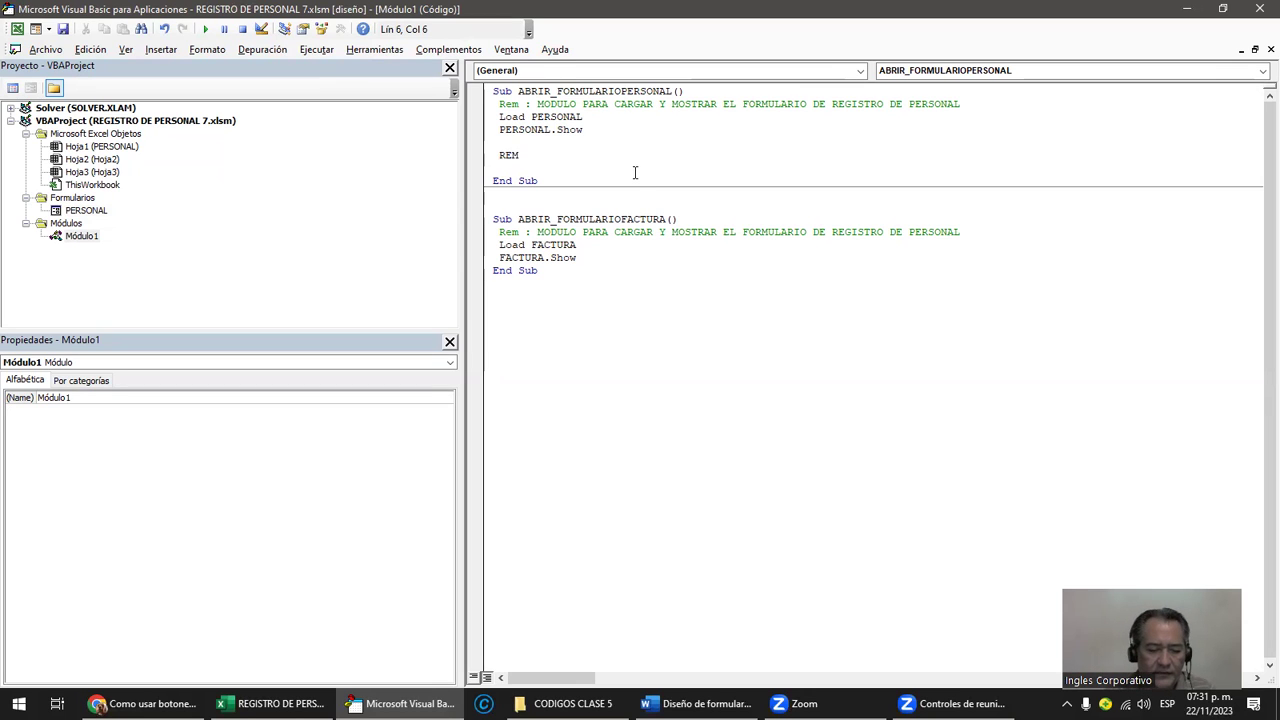
pyautogui.write('UNLOAD')
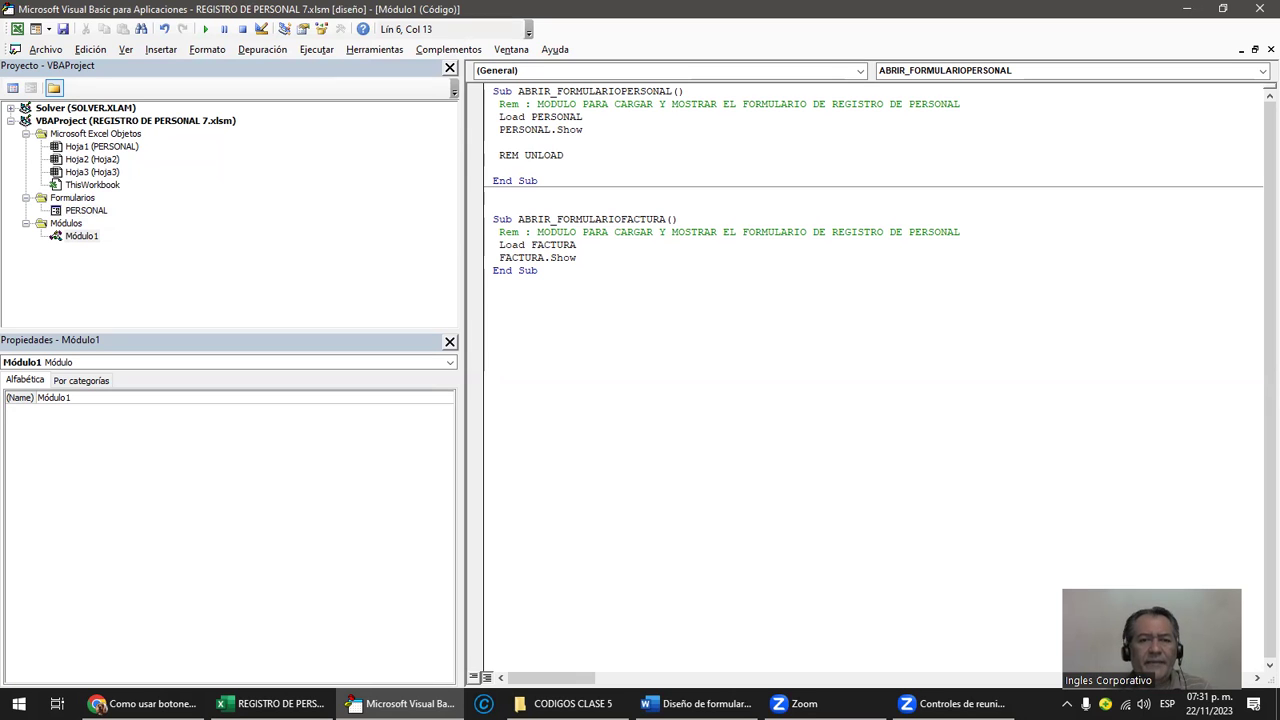
pyautogui.press('Return')
pyautogui.press('BackSpace')
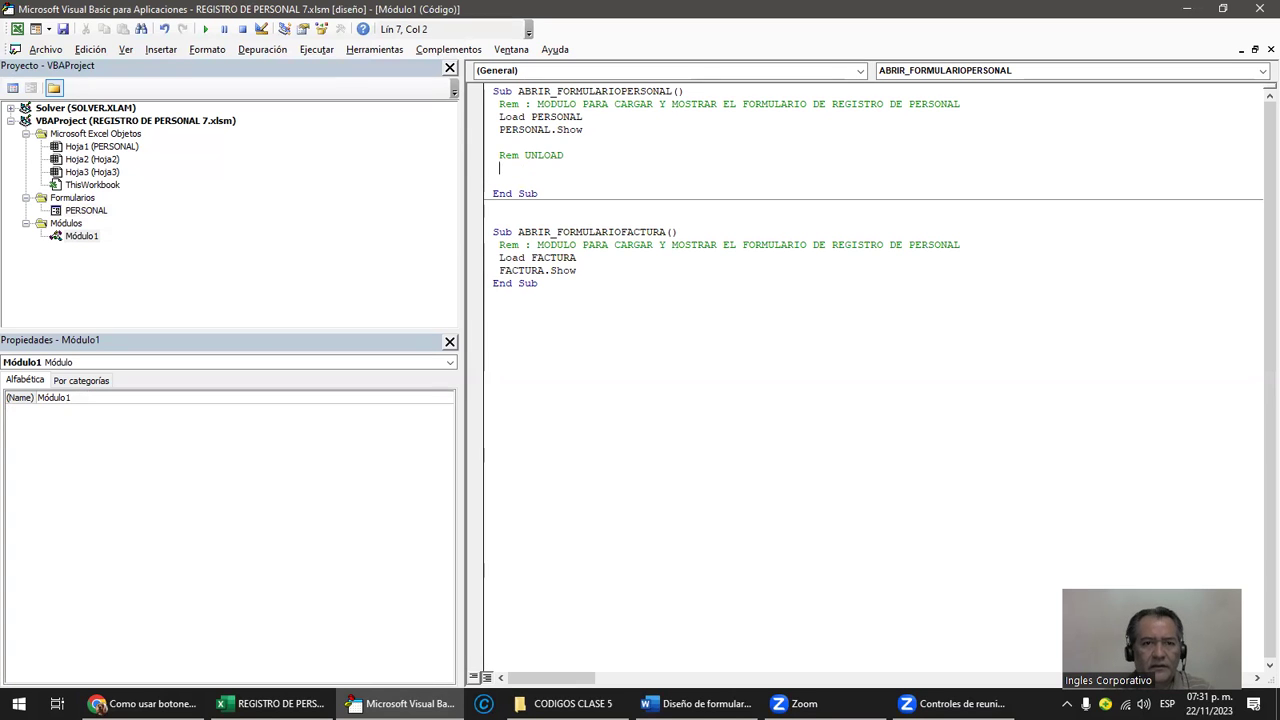
pyautogui.click(570, 155)
pyautogui.write('/  END')
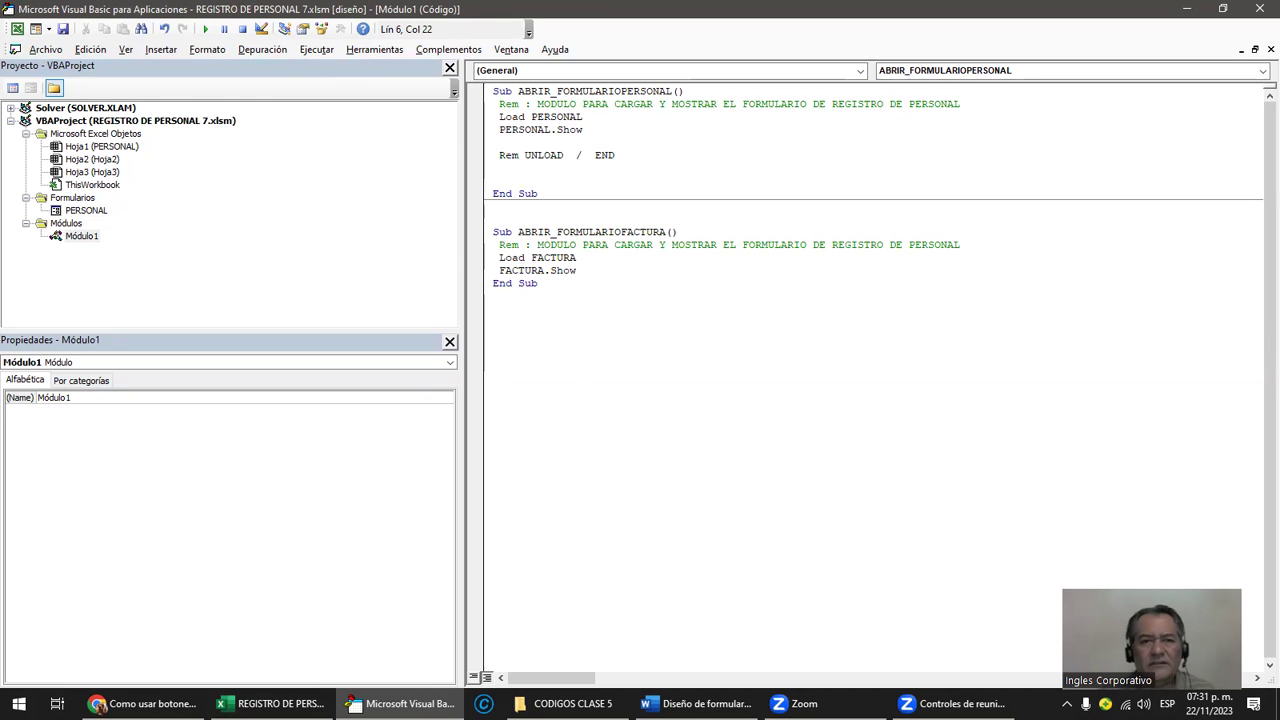
pyautogui.click(569, 156)
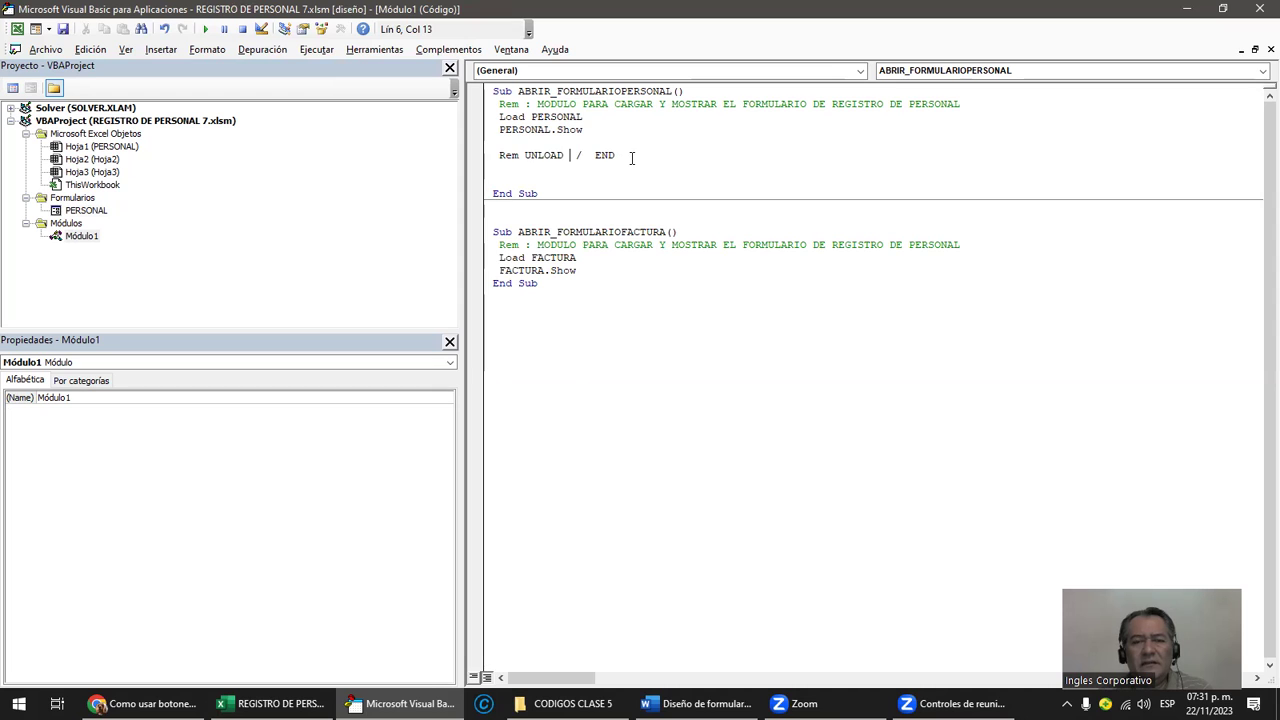
# Step: Save the VBA project and close the Visual Basic editor
pyautogui.click(62, 29)
pyautogui.press('Left')
pyautogui.press('Left')
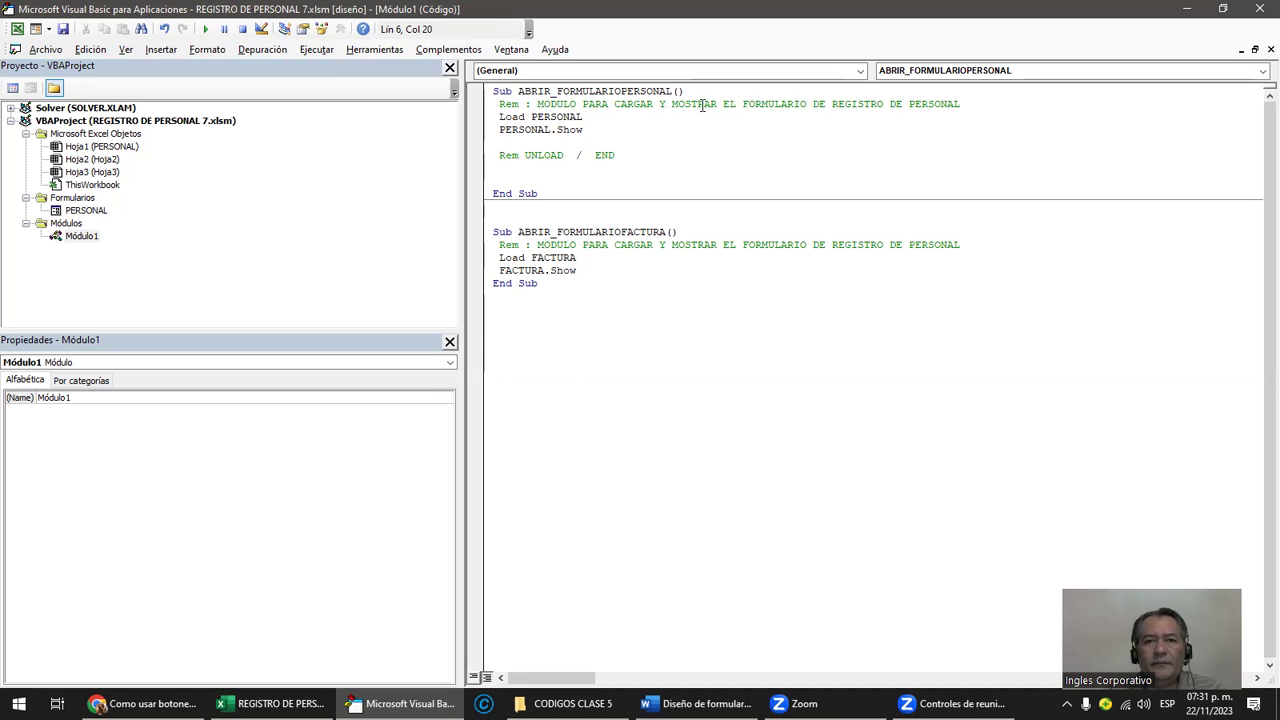
pyautogui.click(1259, 8)
pyautogui.click(842, 306)
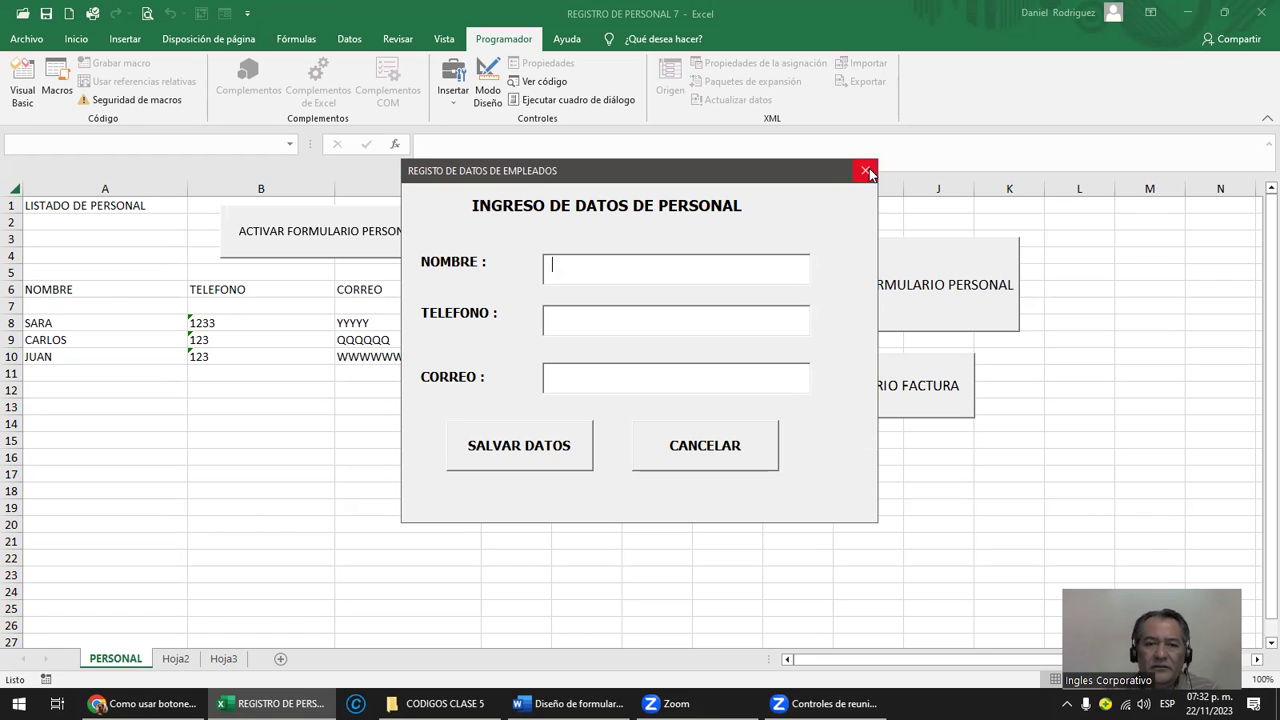
pyautogui.click(867, 171)
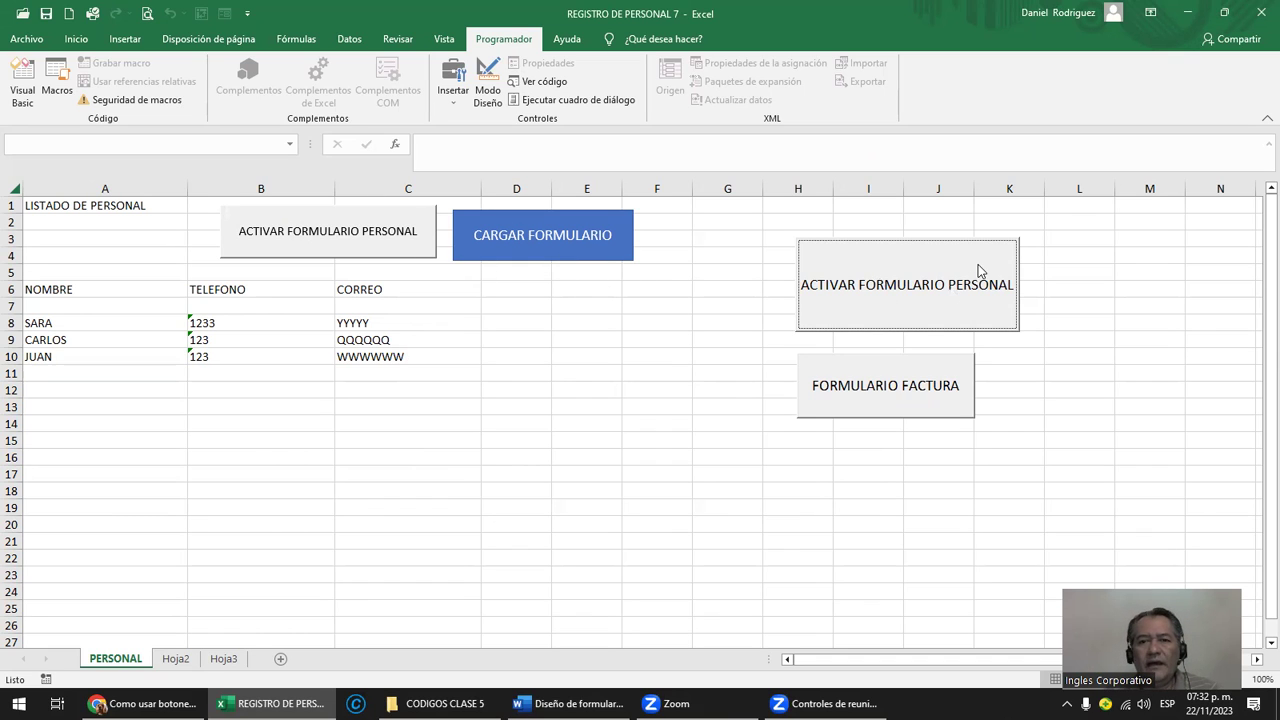
pyautogui.click(1108, 304)
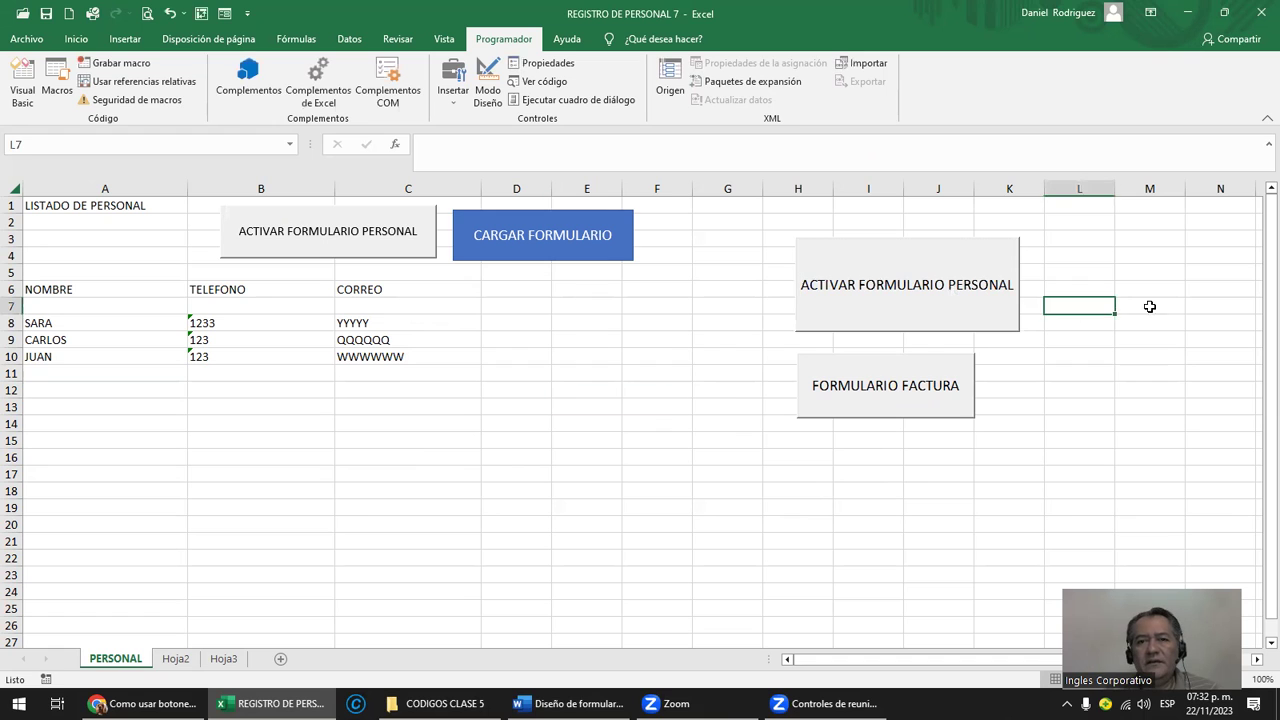
# Step: Test the ACTIVAR button's employee form, close it, and reopen the Visual Basic editor
pyautogui.click(996, 252)
pyautogui.click(866, 176)
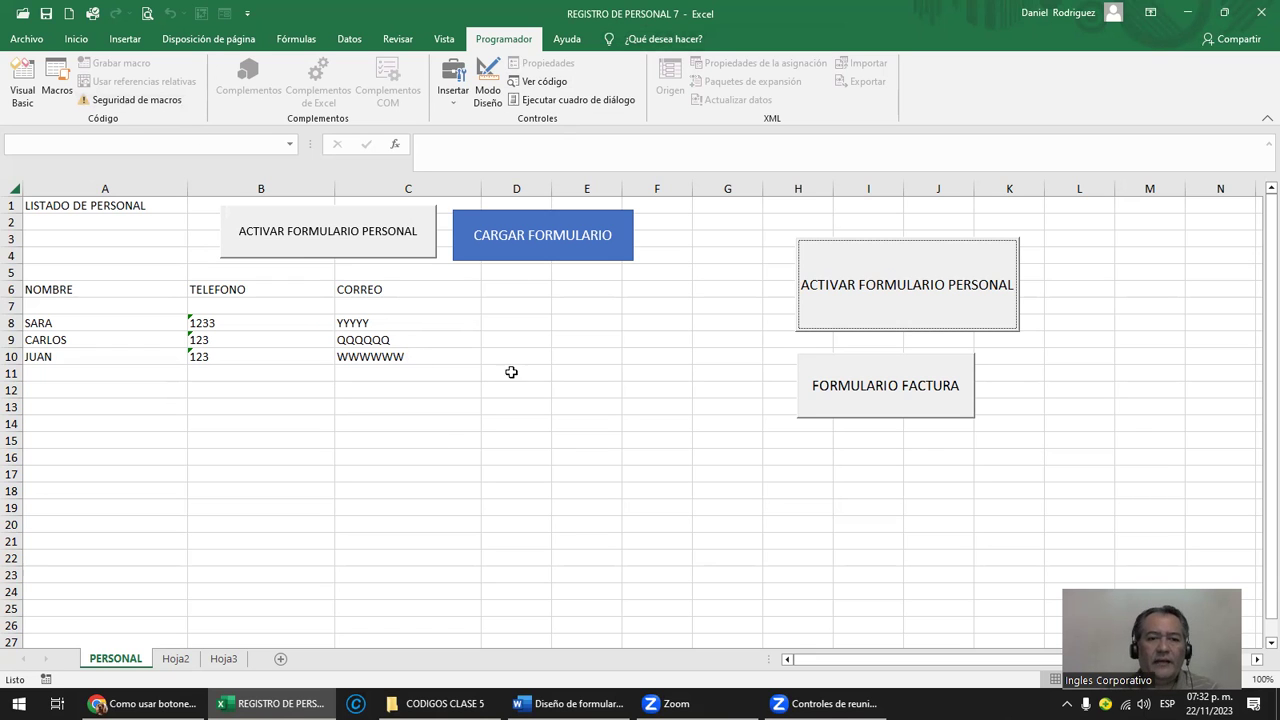
pyautogui.click(510, 372)
pyautogui.click(24, 100)
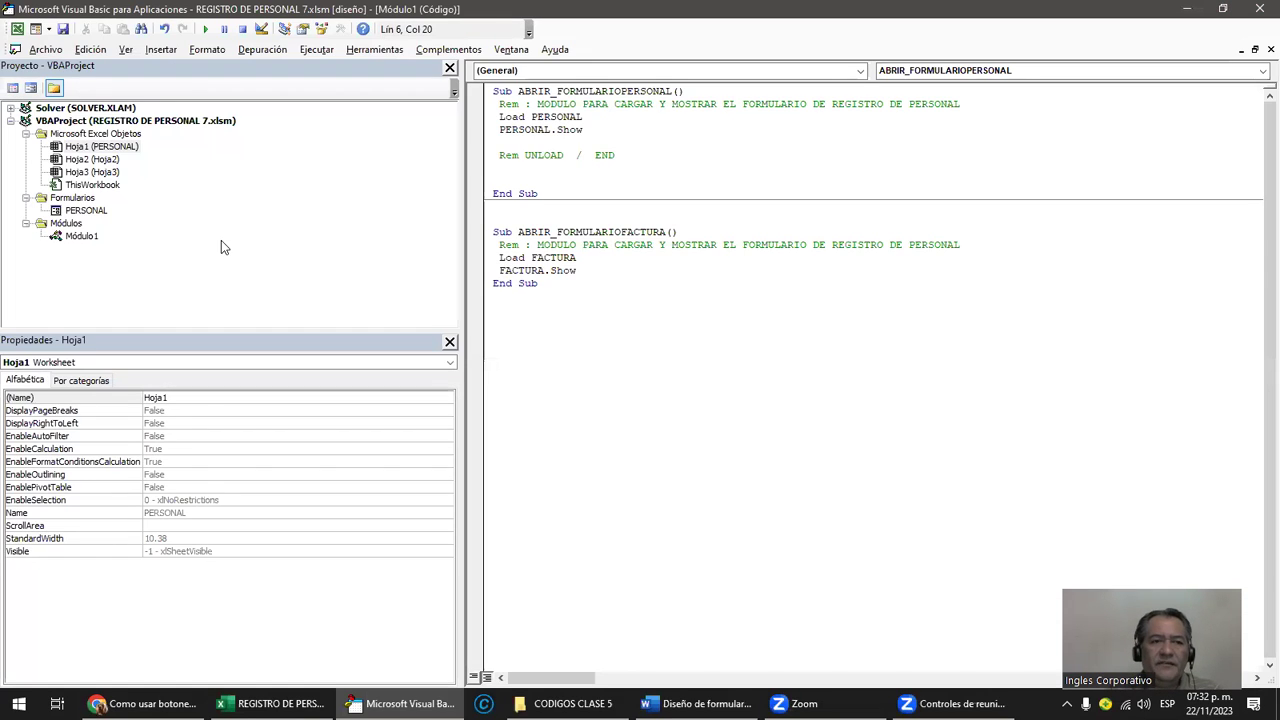
# Step: Collapse the Formularios, Microsoft Excel Objetos and Módulos folders and VBAProject, then return to Excel
pyautogui.click(26, 197)
pyautogui.click(26, 134)
pyautogui.click(26, 159)
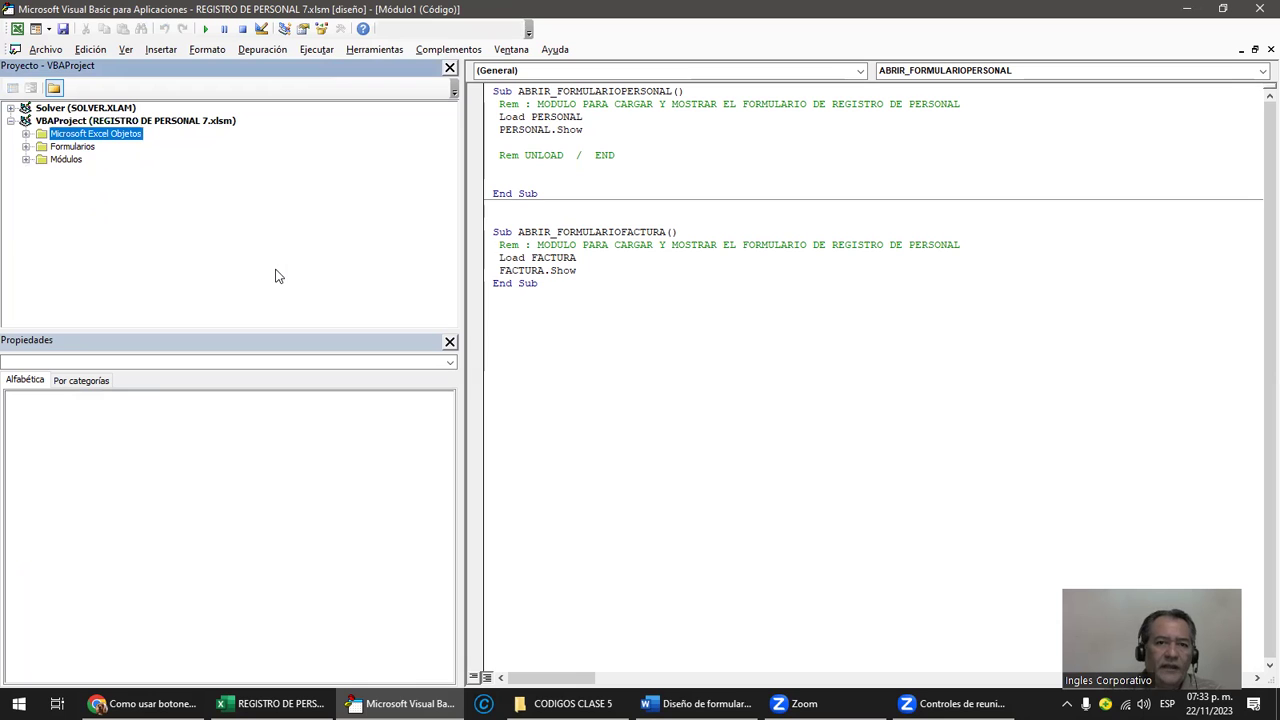
pyautogui.doubleClick(74, 122)
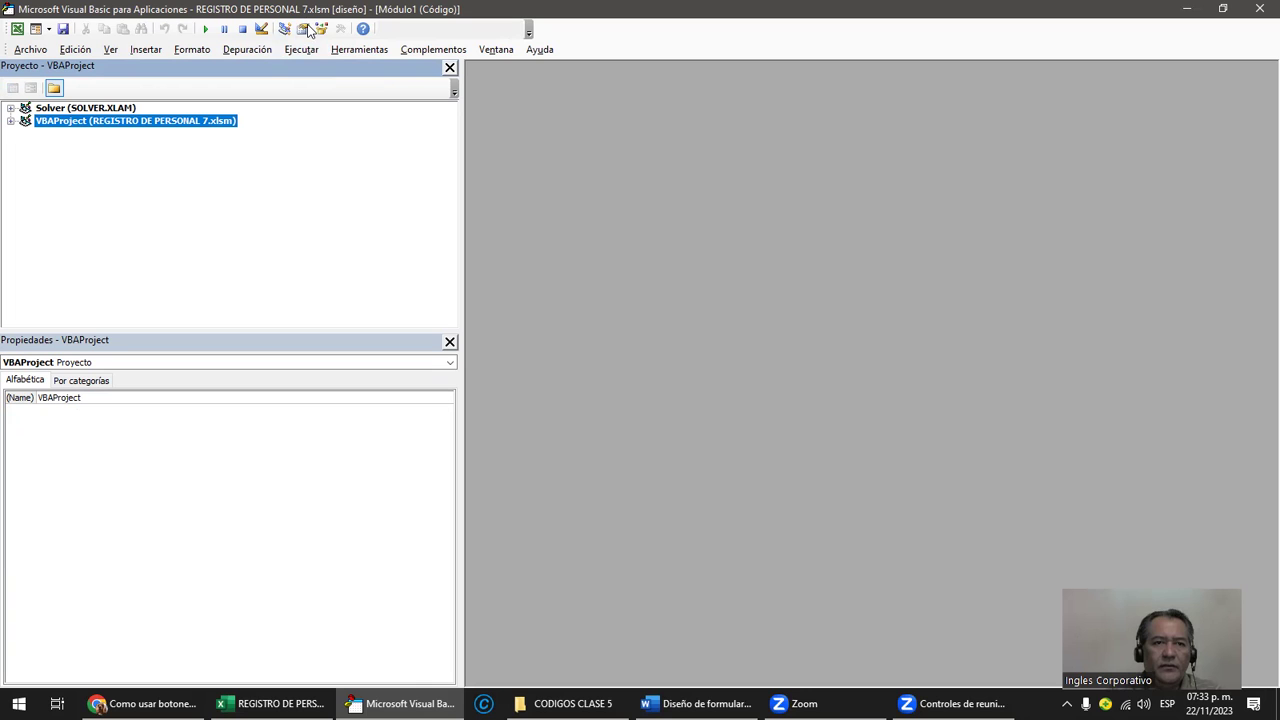
pyautogui.hotkey('alt', 'F11')
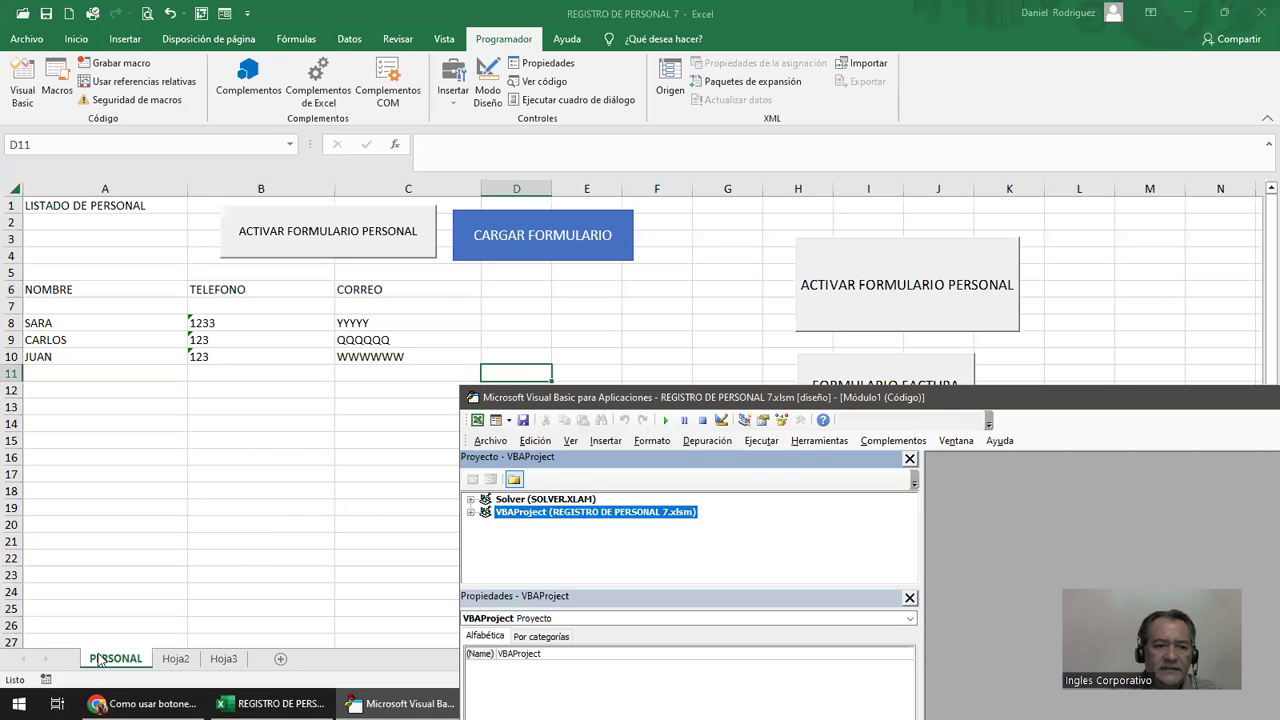
# Step: Browse the sheets back to PERSONAL and open the employee data-entry form, moving it aside
pyautogui.click(141, 657)
pyautogui.click(176, 658)
pyautogui.click(224, 658)
pyautogui.click(128, 662)
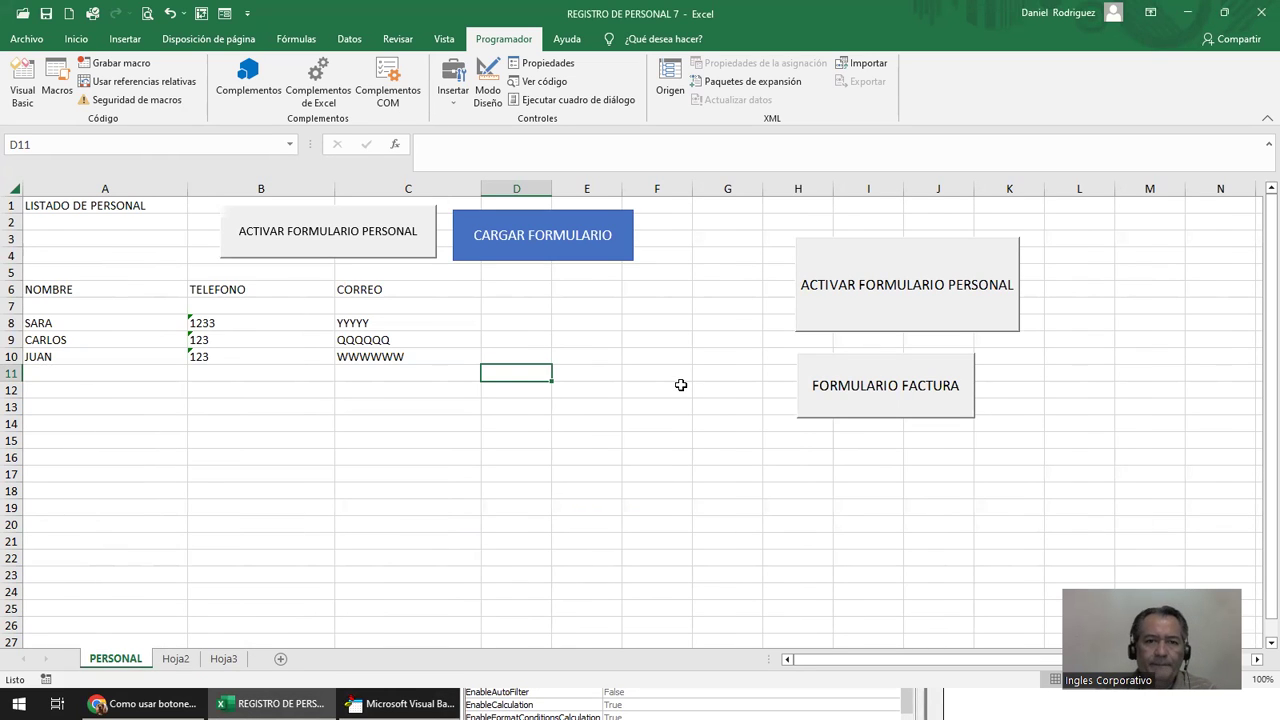
pyautogui.click(379, 254)
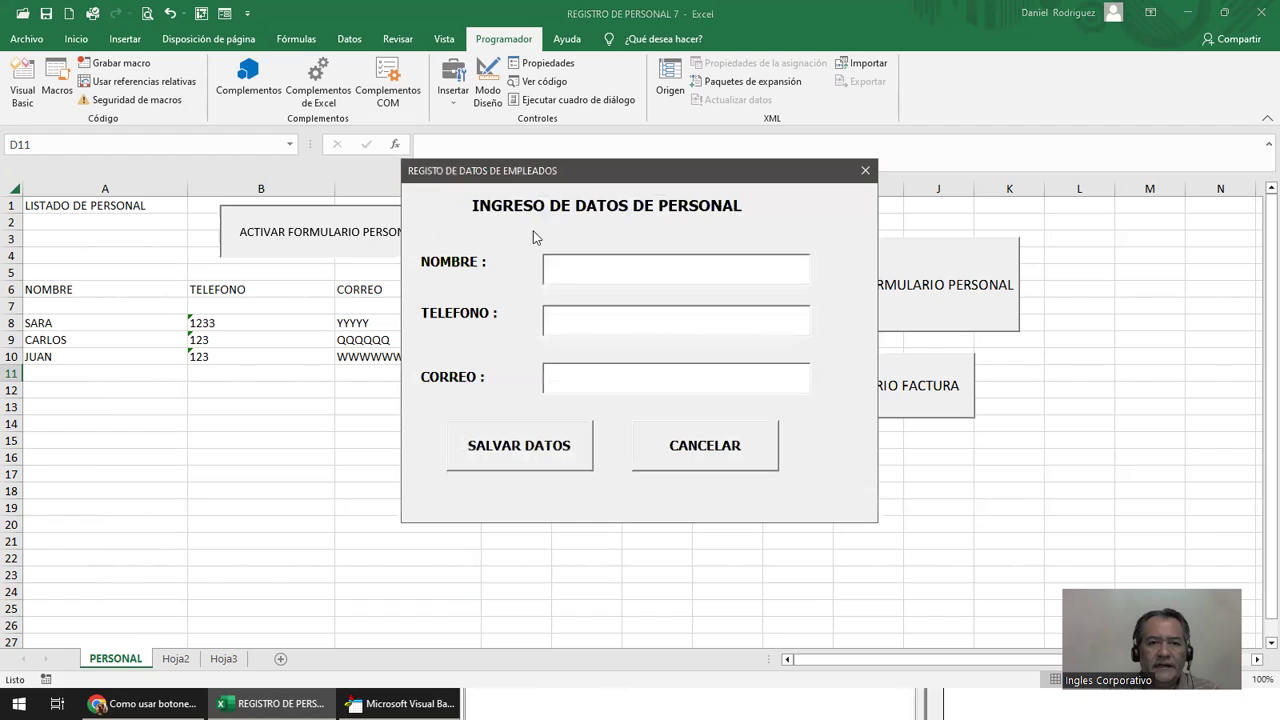
pyautogui.moveTo(589, 172); pyautogui.dragTo(636, 203)
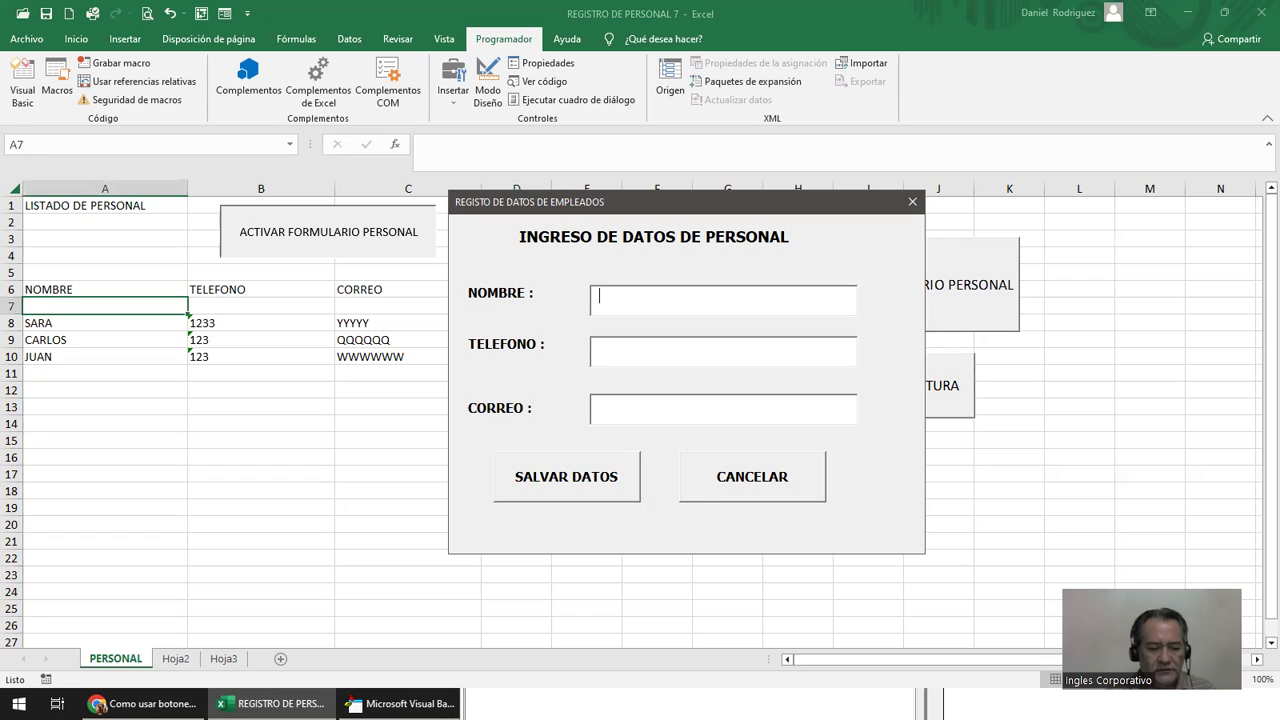
# Step: Enter a test employee record with CORREO 'TTTT' and save it with SALVAR DATOS
pyautogui.write('MA')
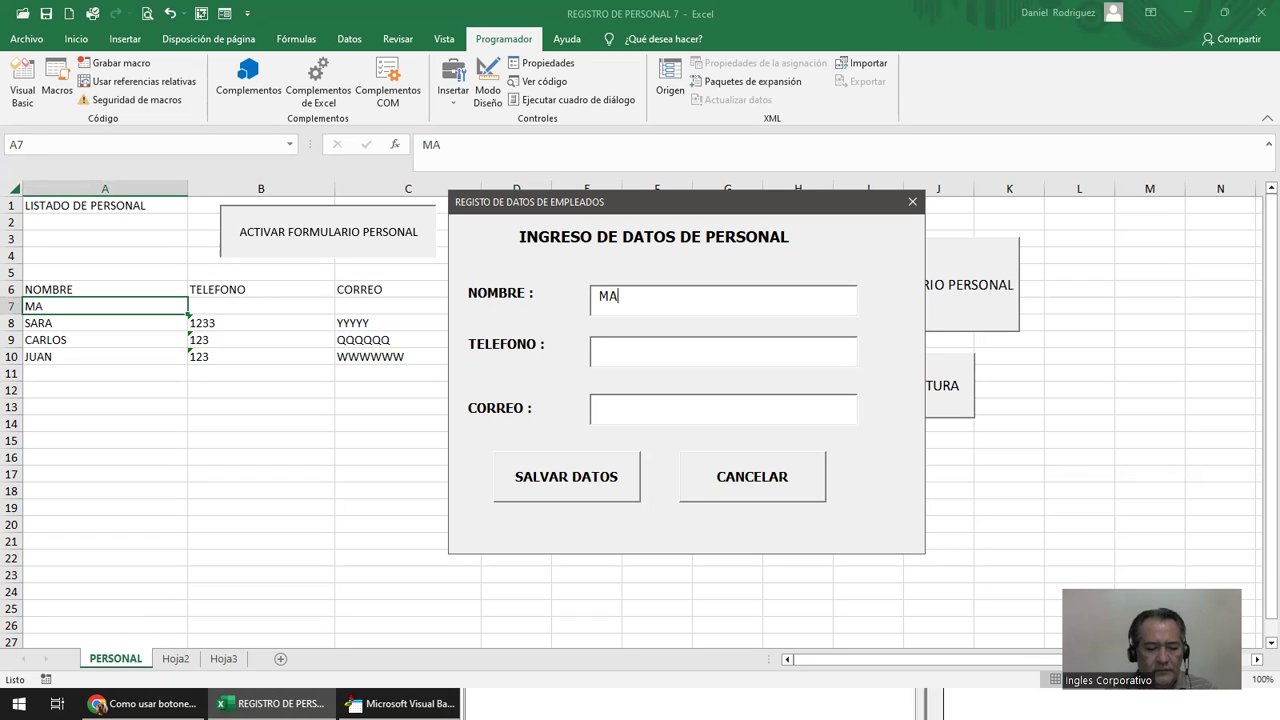
pyautogui.write('RY')
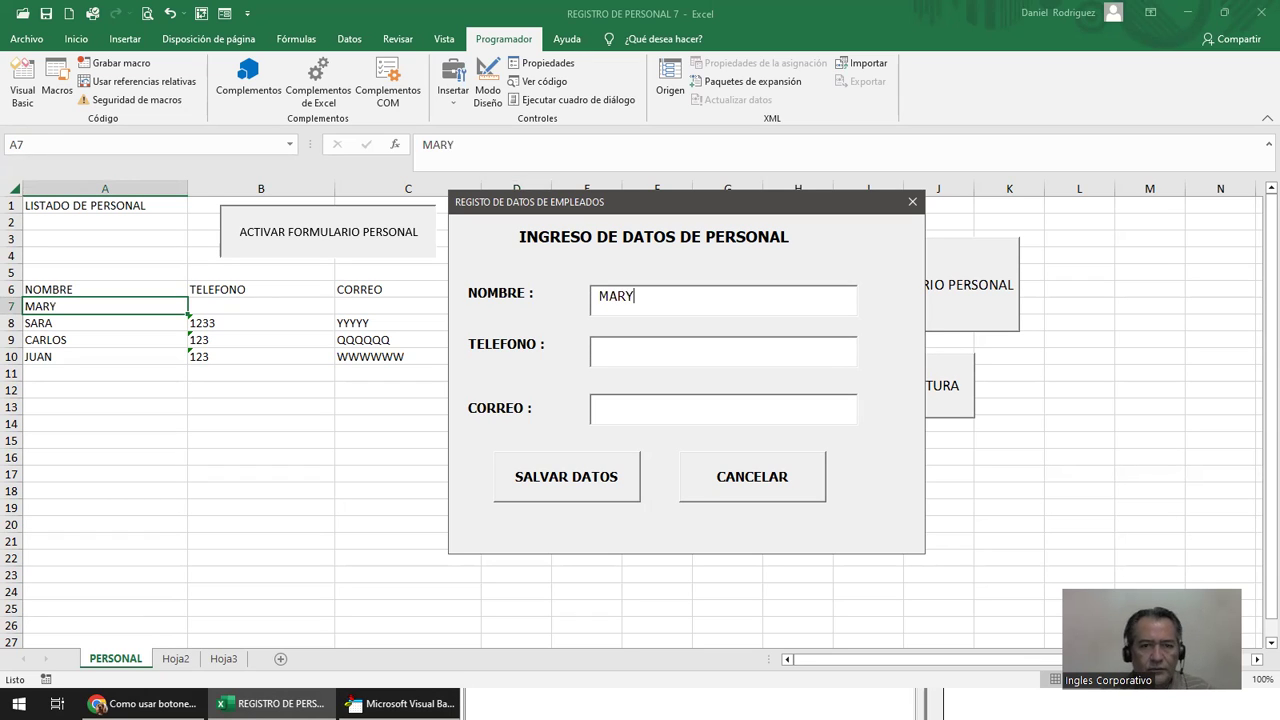
pyautogui.write('123')
pyautogui.click(616, 404)
pyautogui.write('TTTT')
pyautogui.click(590, 465)
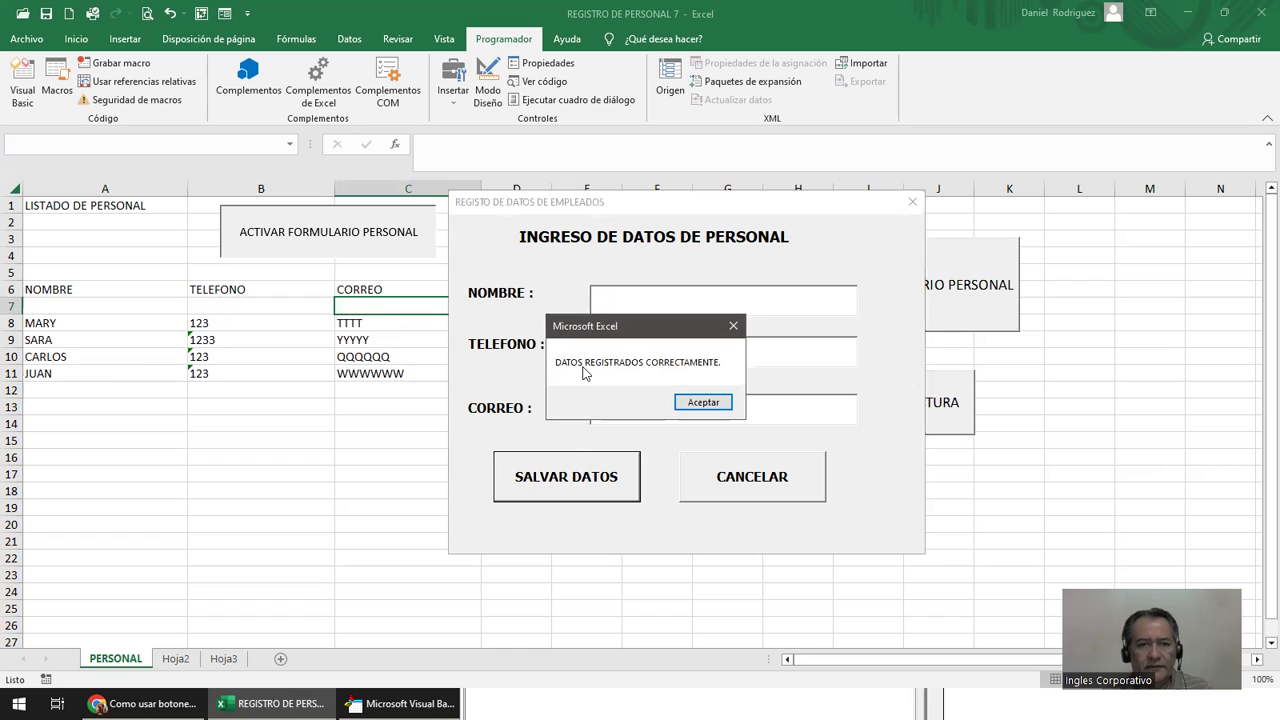
pyautogui.click(703, 404)
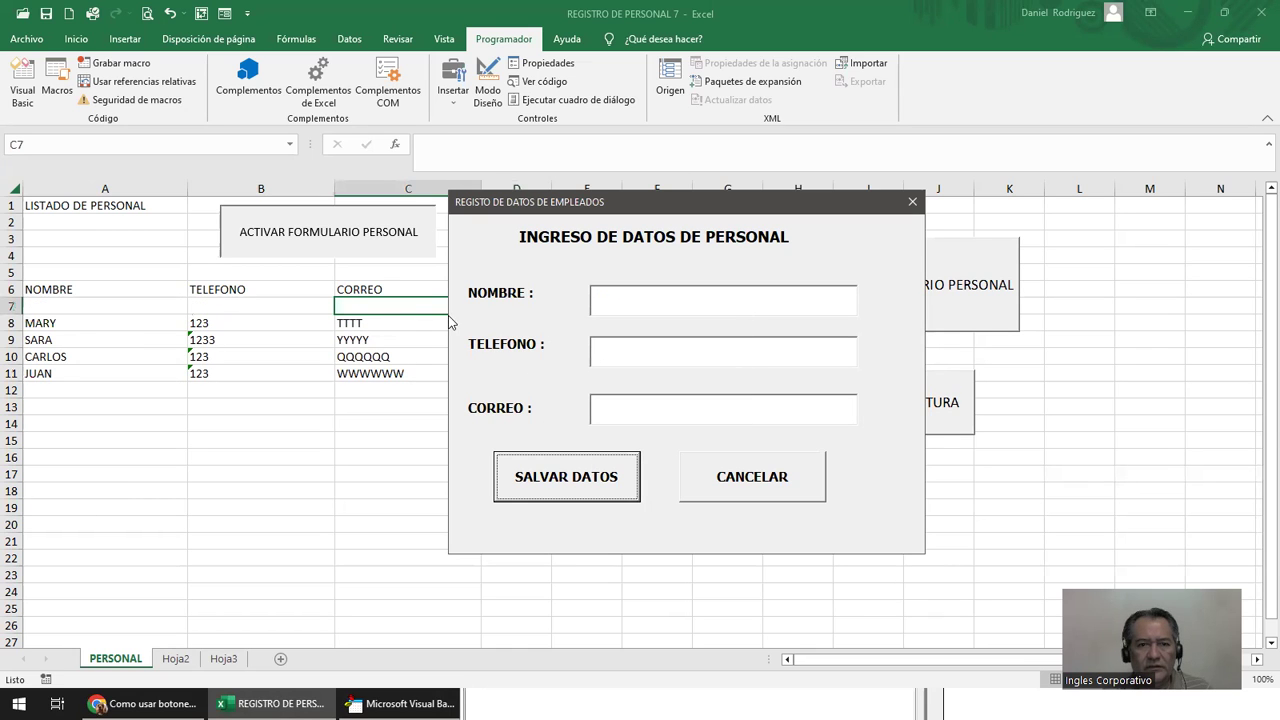
# Step: Test the form's CANCELAR button, close the form, and bring back the VBA editor
pyautogui.click(746, 481)
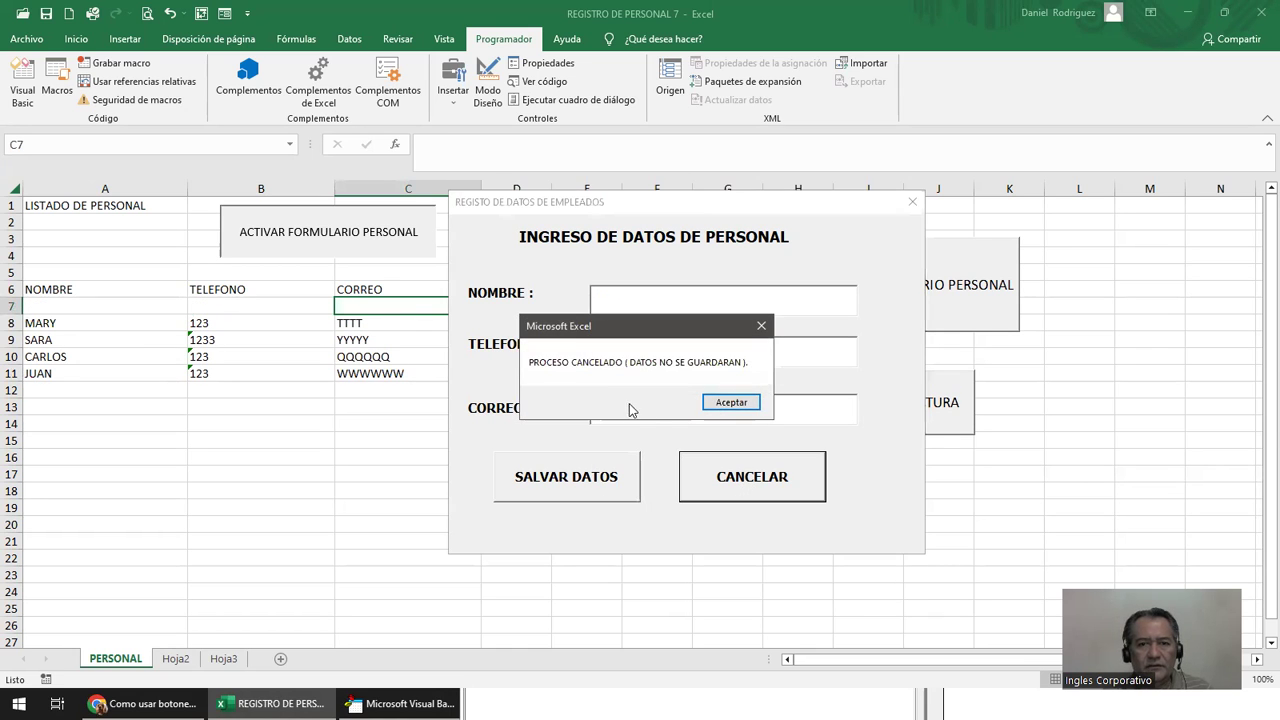
pyautogui.click(731, 401)
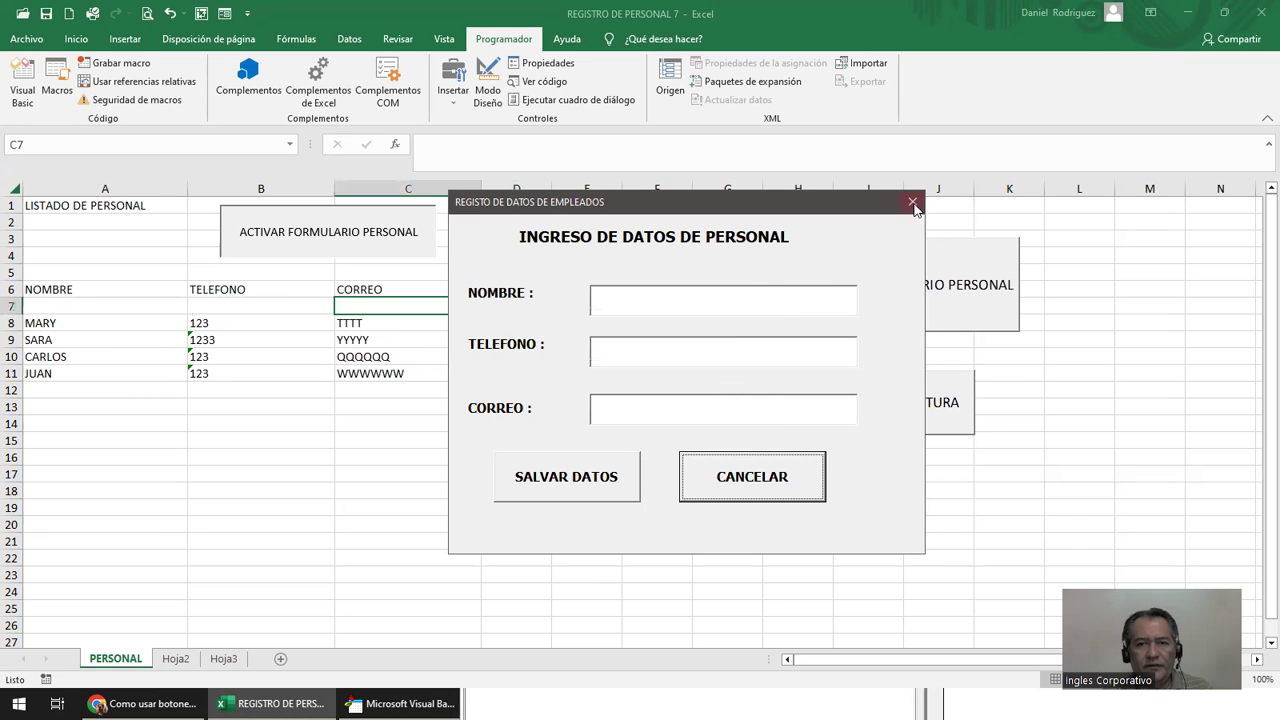
pyautogui.click(912, 202)
pyautogui.click(851, 290)
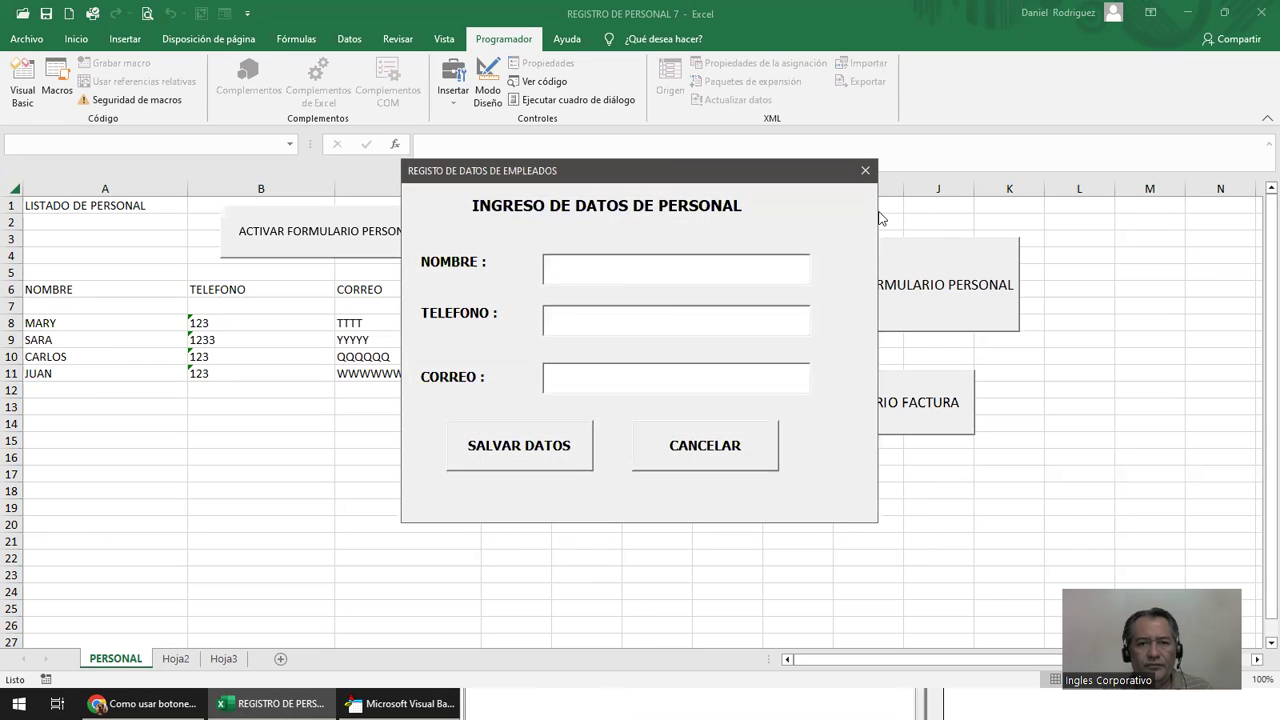
pyautogui.click(867, 170)
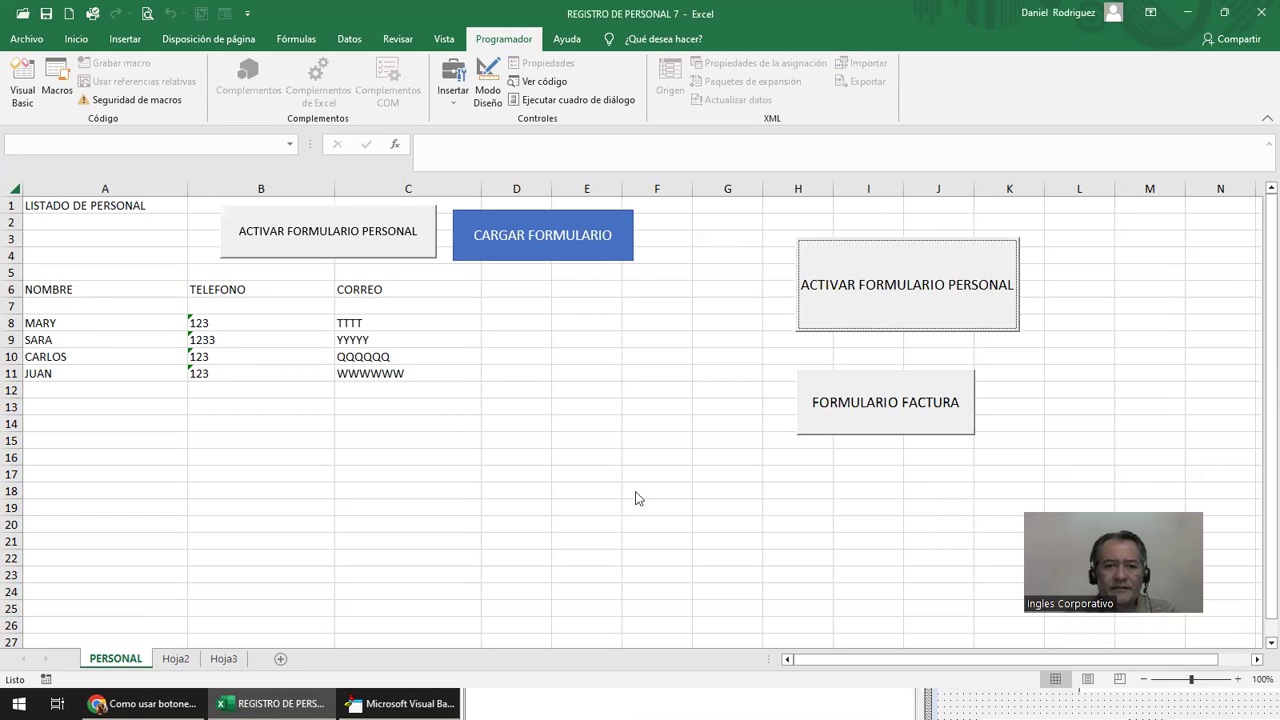
pyautogui.hotkey('alt', 'F11')
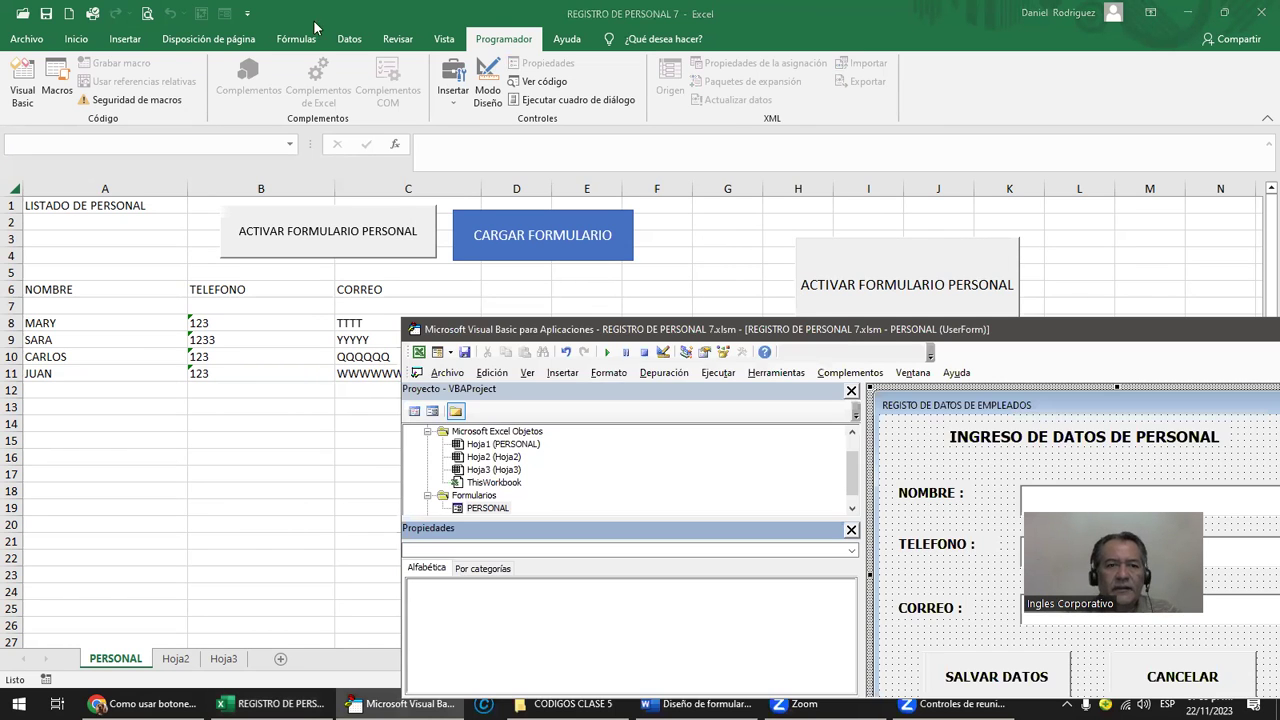
# Step: Maximize the editor and expand Microsoft Excel Objetos to inspect each sheet's properties
pyautogui.doubleClick(581, 329)
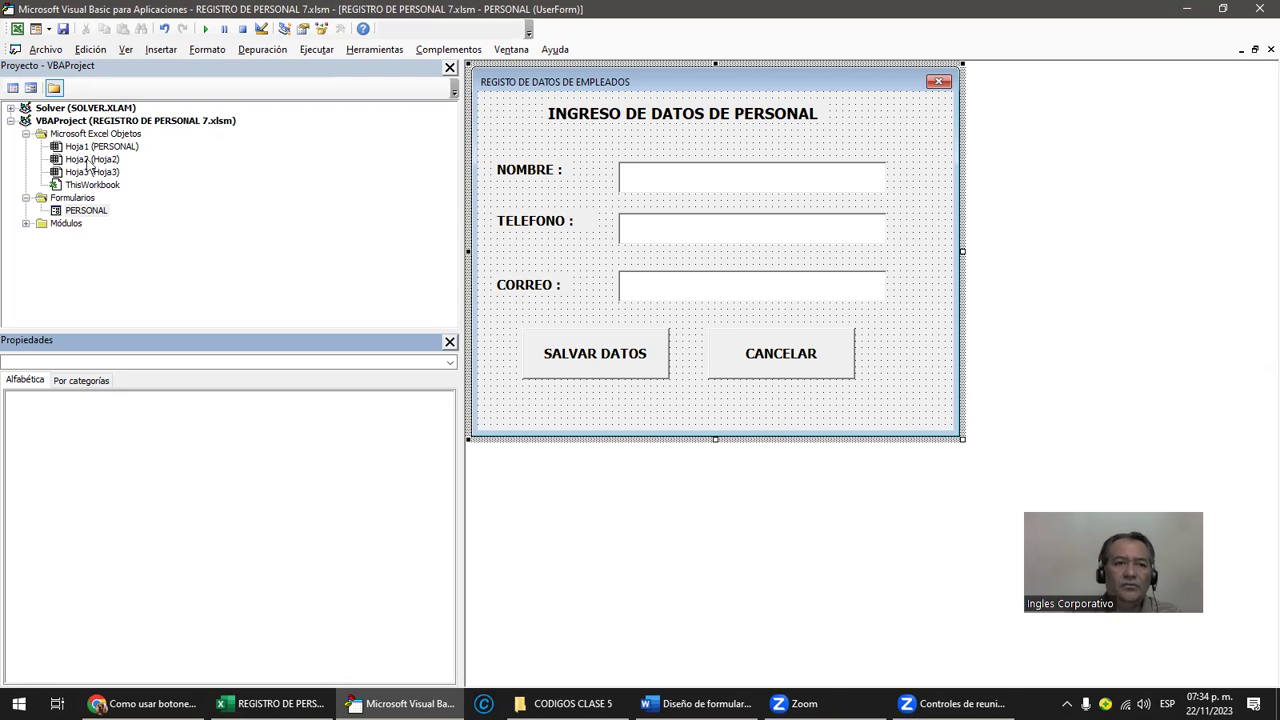
pyautogui.click(25, 133)
pyautogui.click(25, 146)
pyautogui.click(25, 159)
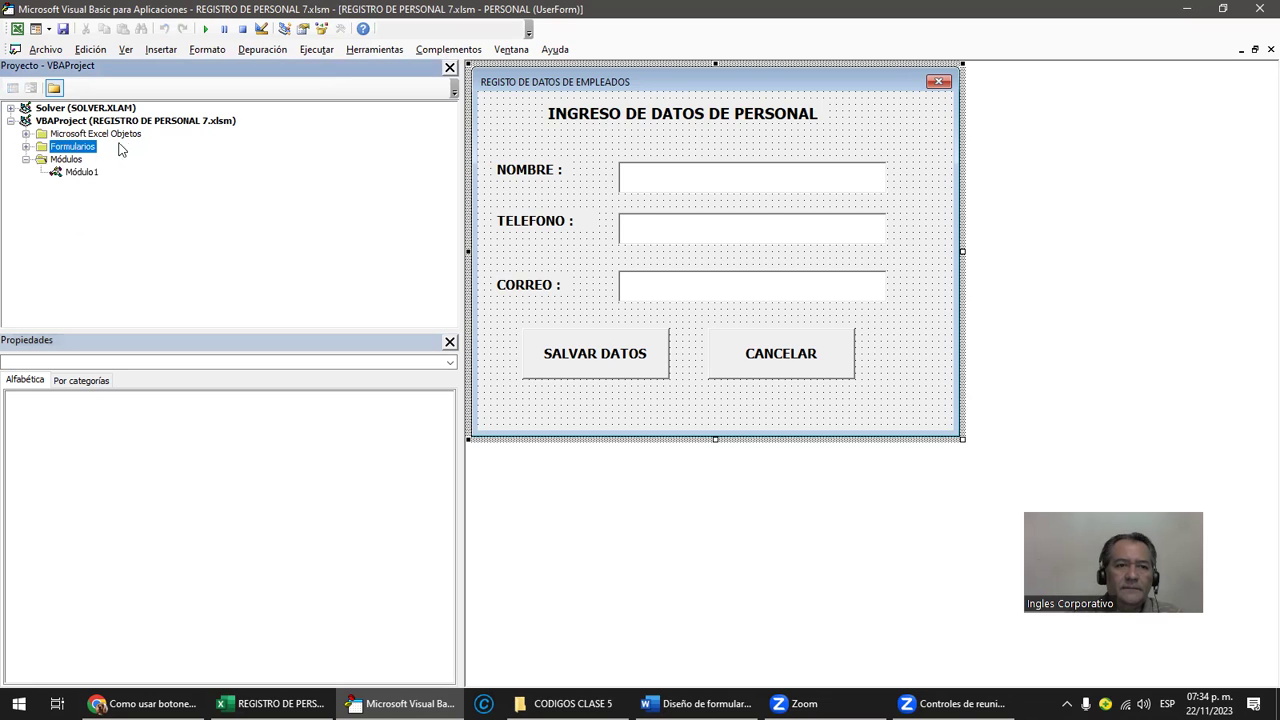
pyautogui.click(25, 159)
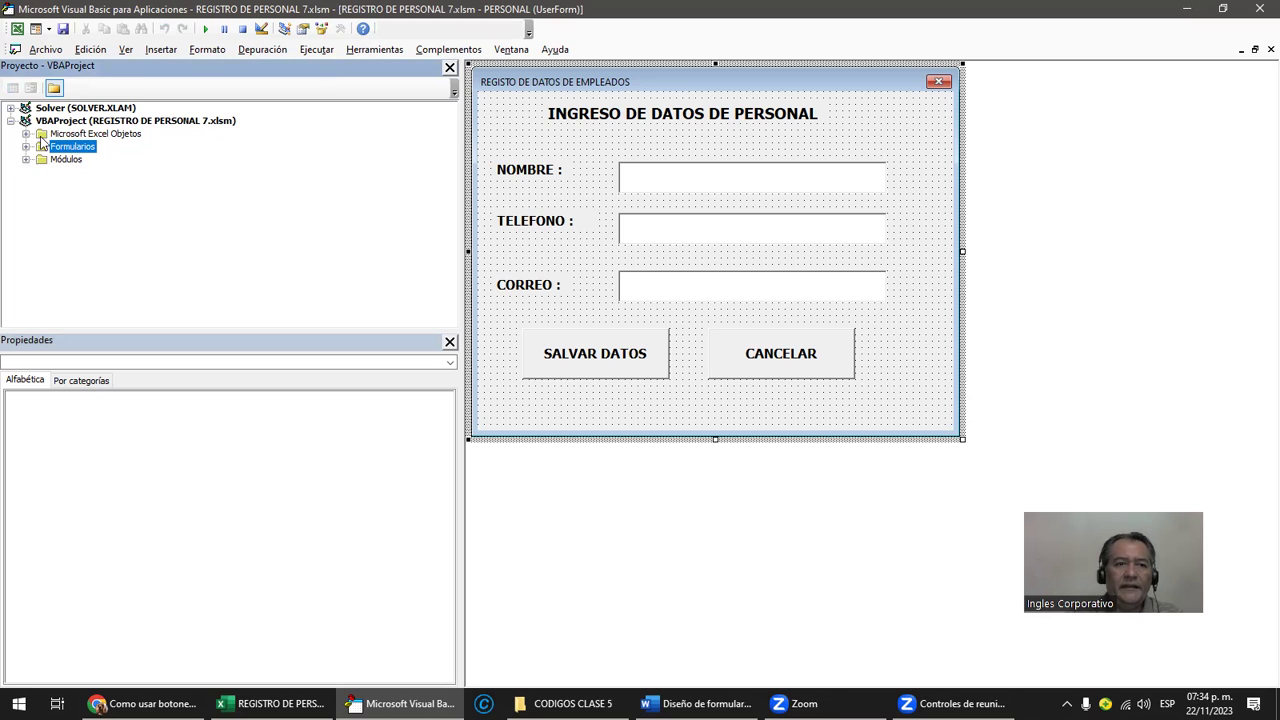
pyautogui.click(26, 134)
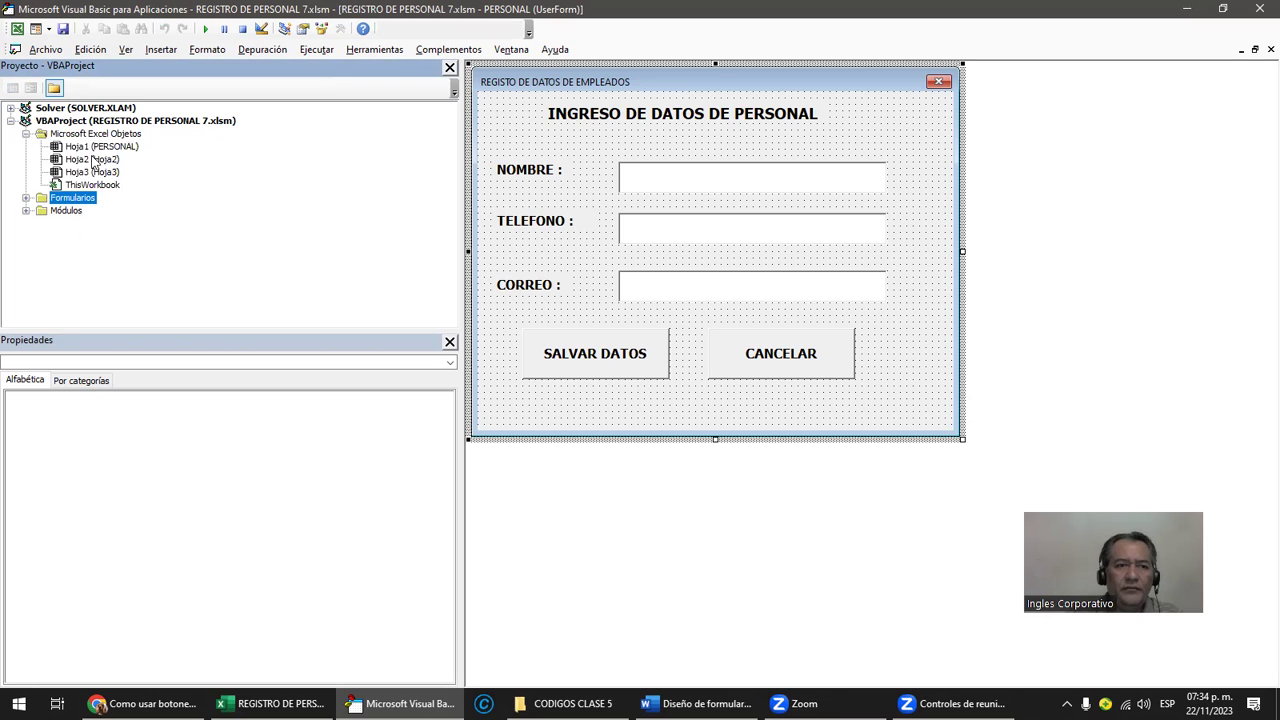
pyautogui.click(118, 150)
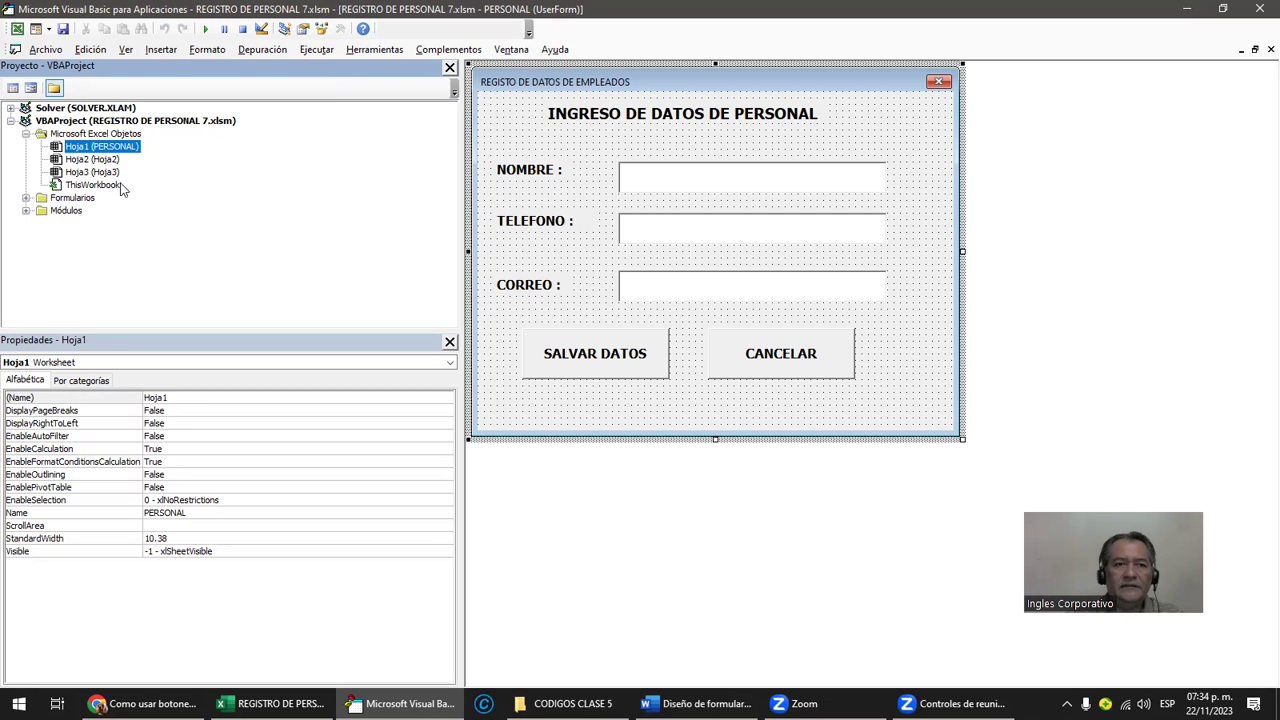
pyautogui.click(90, 162)
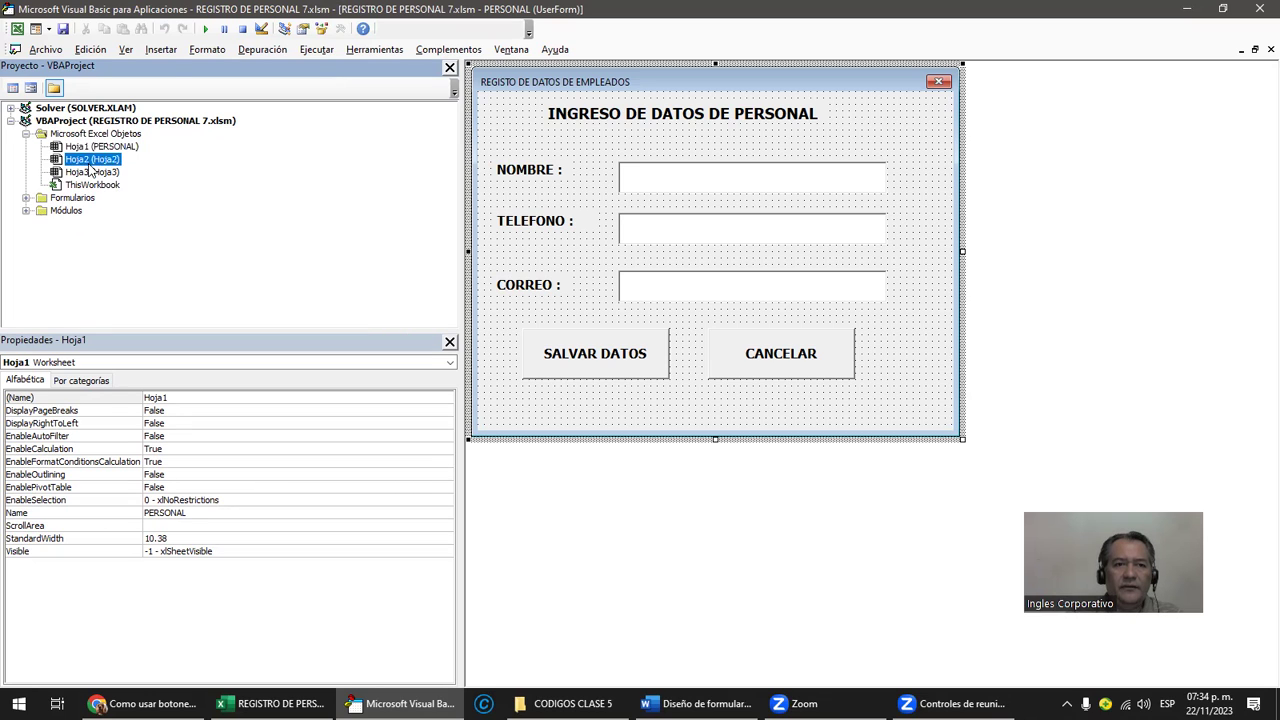
pyautogui.click(107, 173)
pyautogui.click(108, 147)
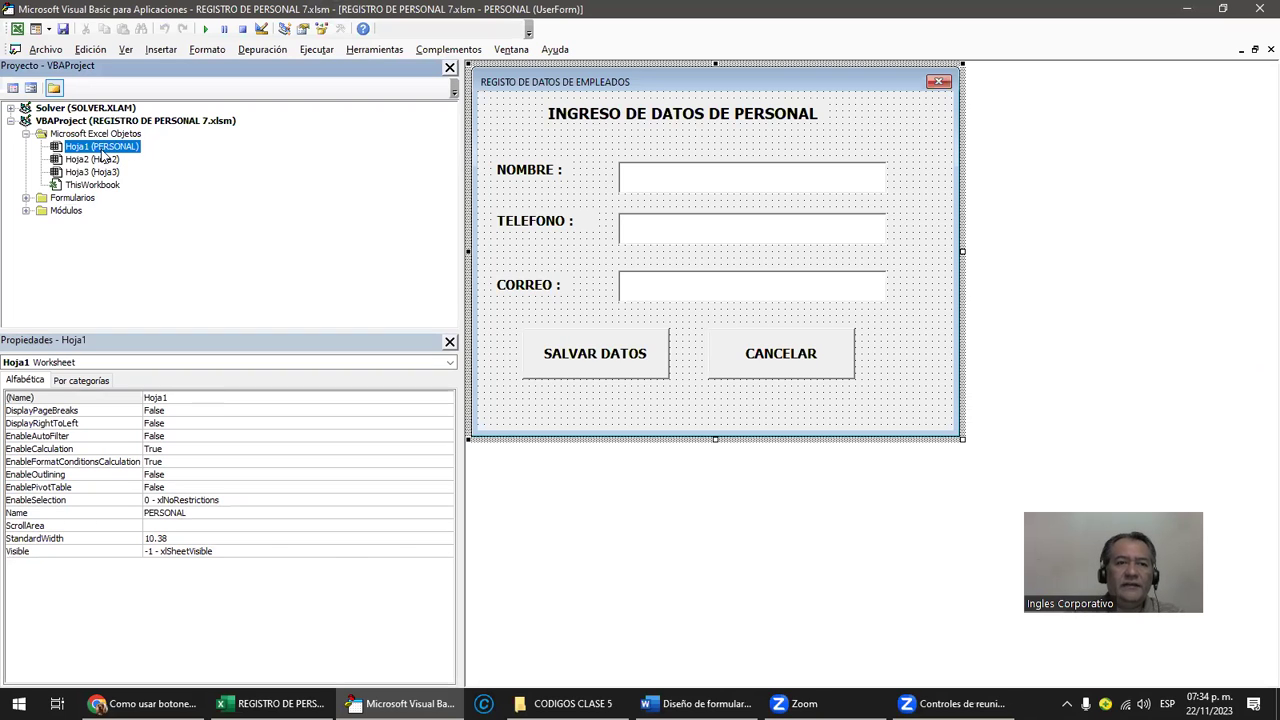
# Step: Expand Formularios and Módulos to show the PERSONAL form and Módulo1, then restore the window
pyautogui.click(26, 198)
pyautogui.click(74, 211)
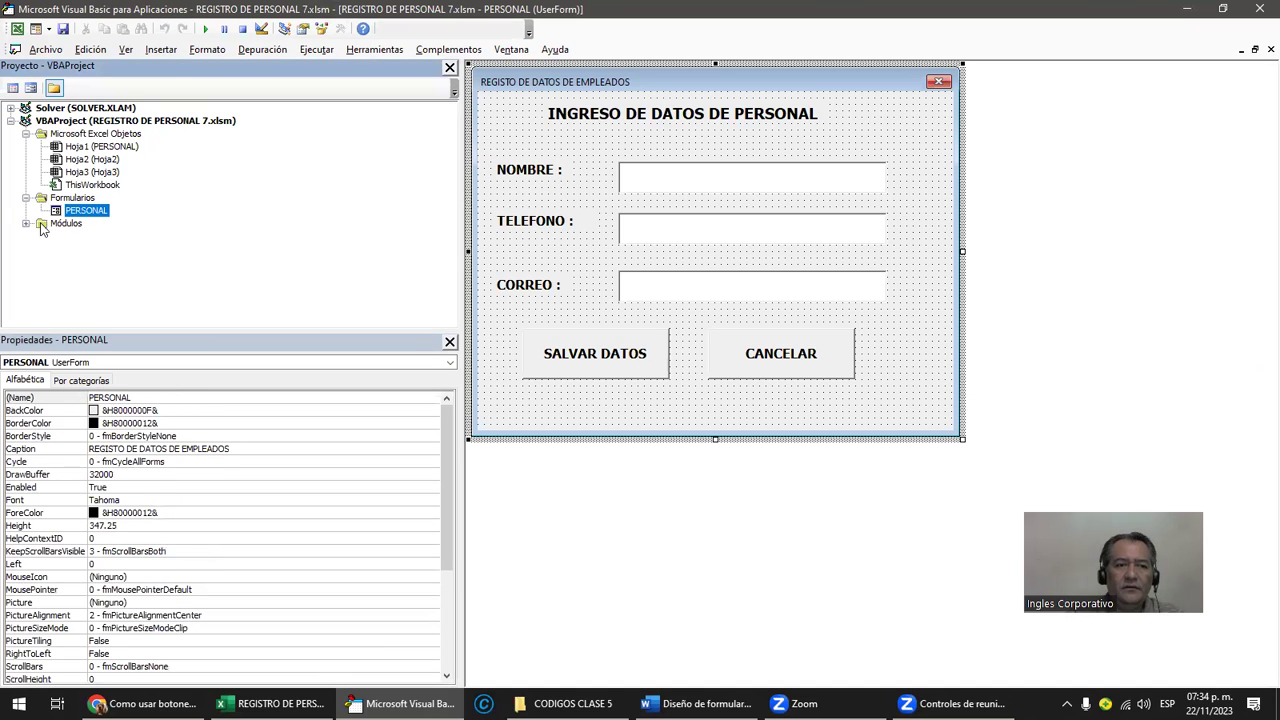
pyautogui.click(26, 224)
pyautogui.click(72, 237)
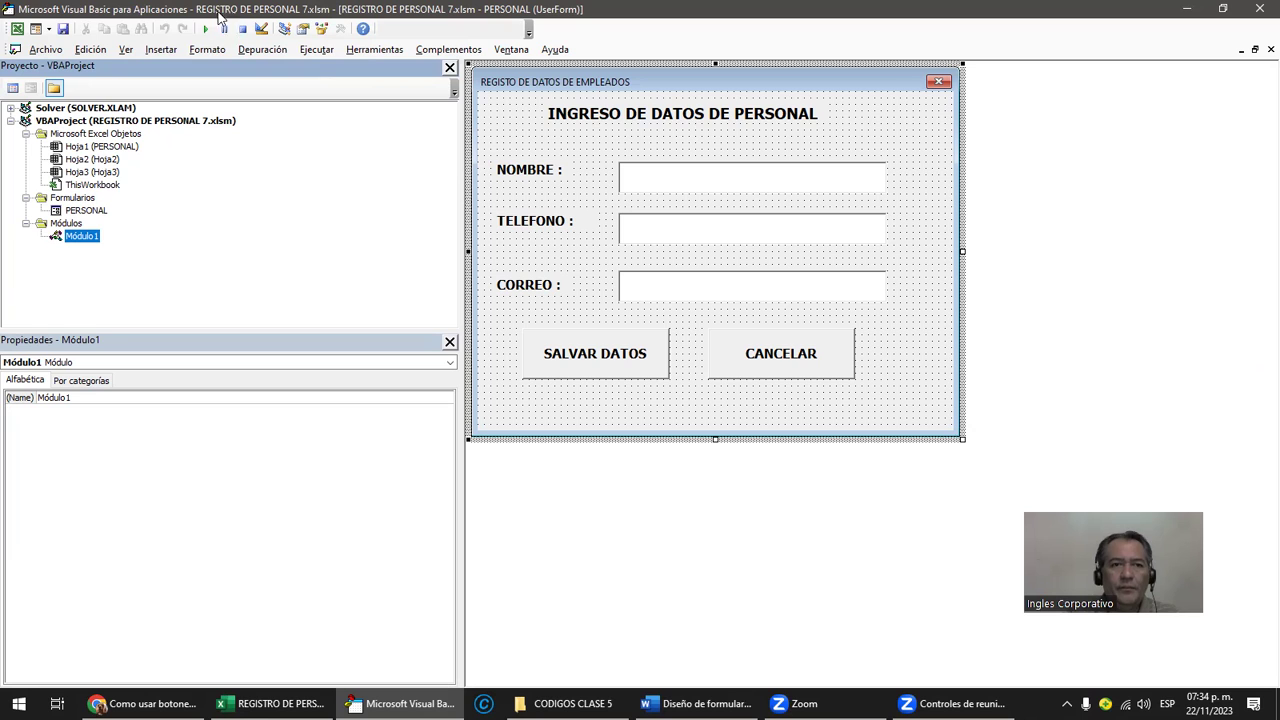
pyautogui.doubleClick(280, 10)
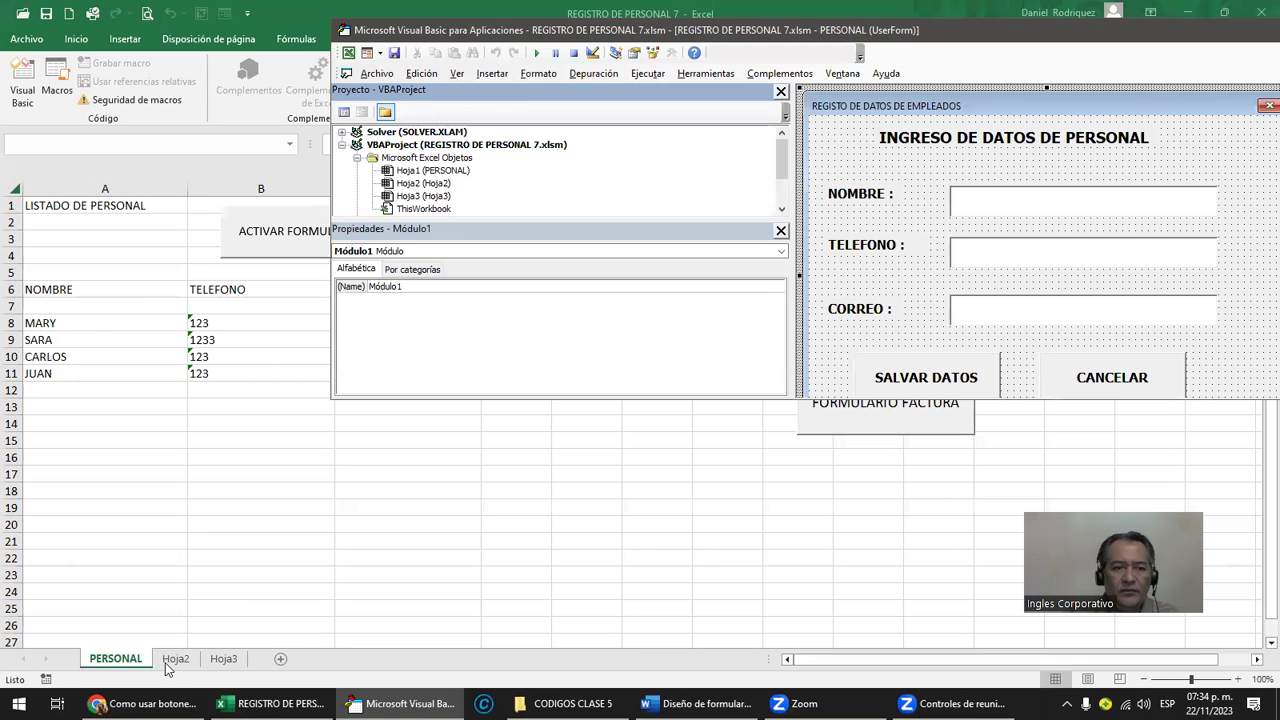
# Step: Rename the Hoja2 sheet to FACTURA and confirm the new name in the Project Explorer
pyautogui.click(172, 660)
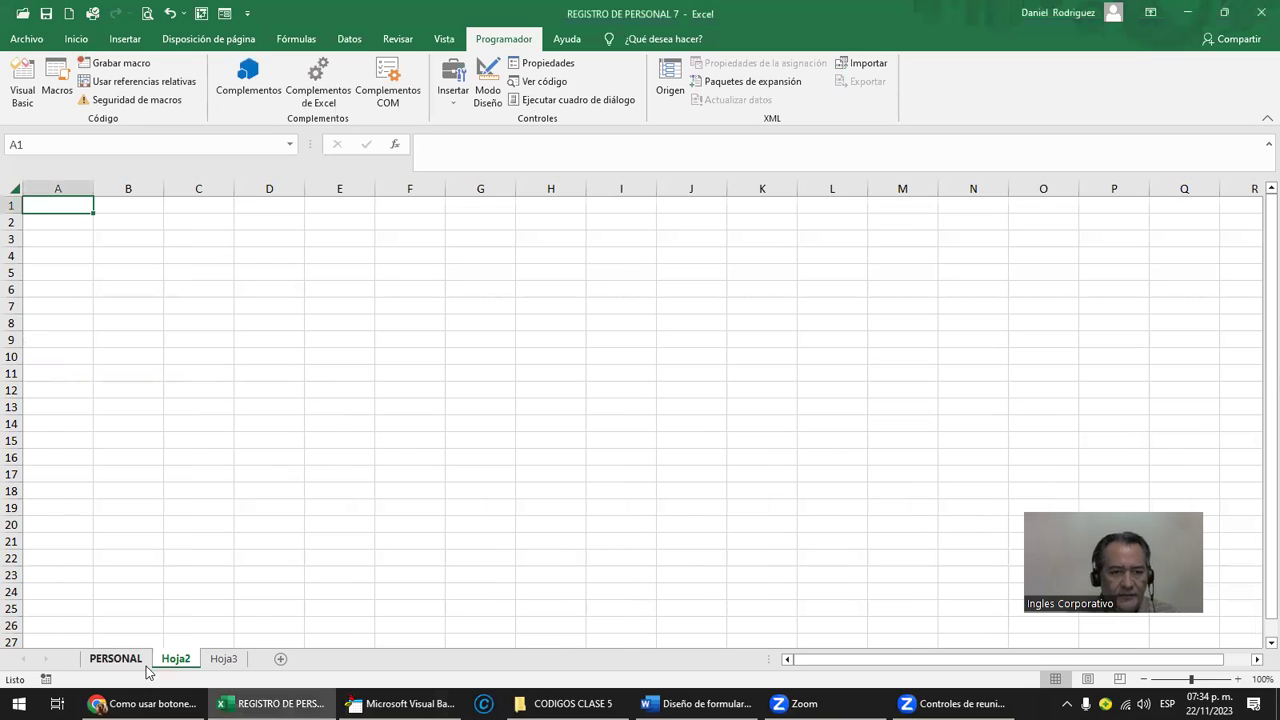
pyautogui.write('FA')
pyautogui.press('Escape')
pyautogui.click(184, 658)
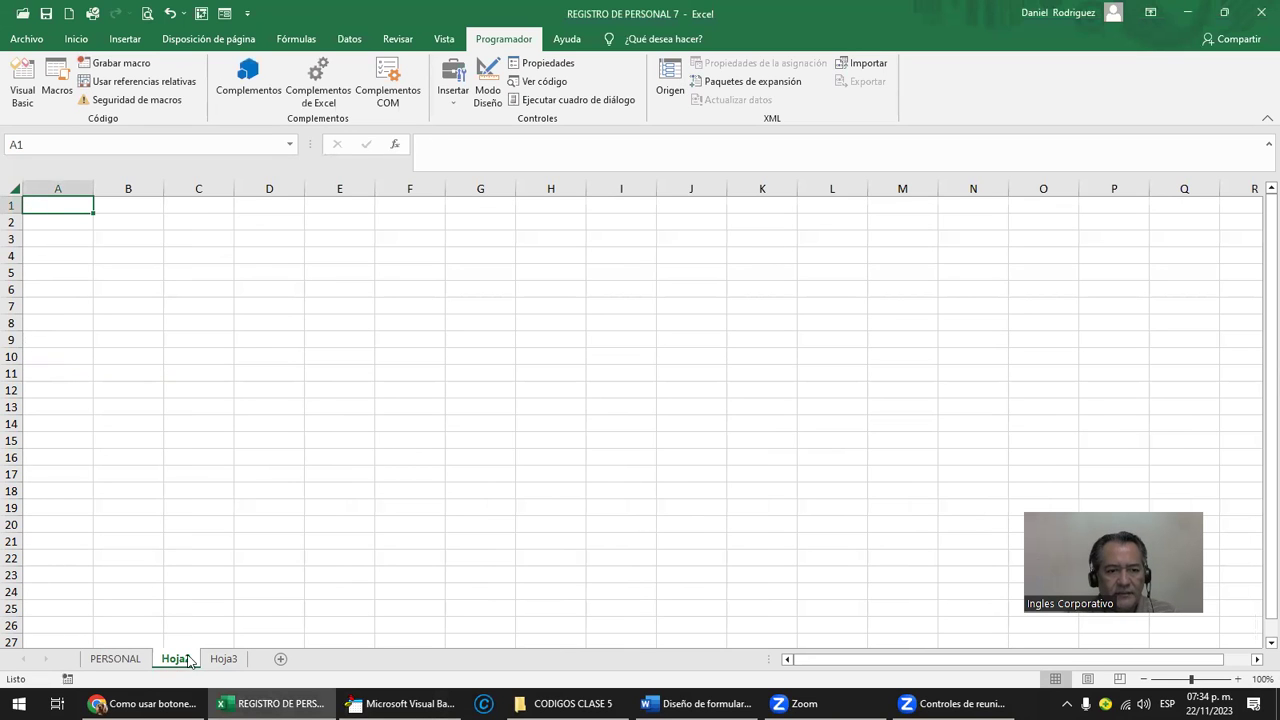
pyautogui.write('FACT')
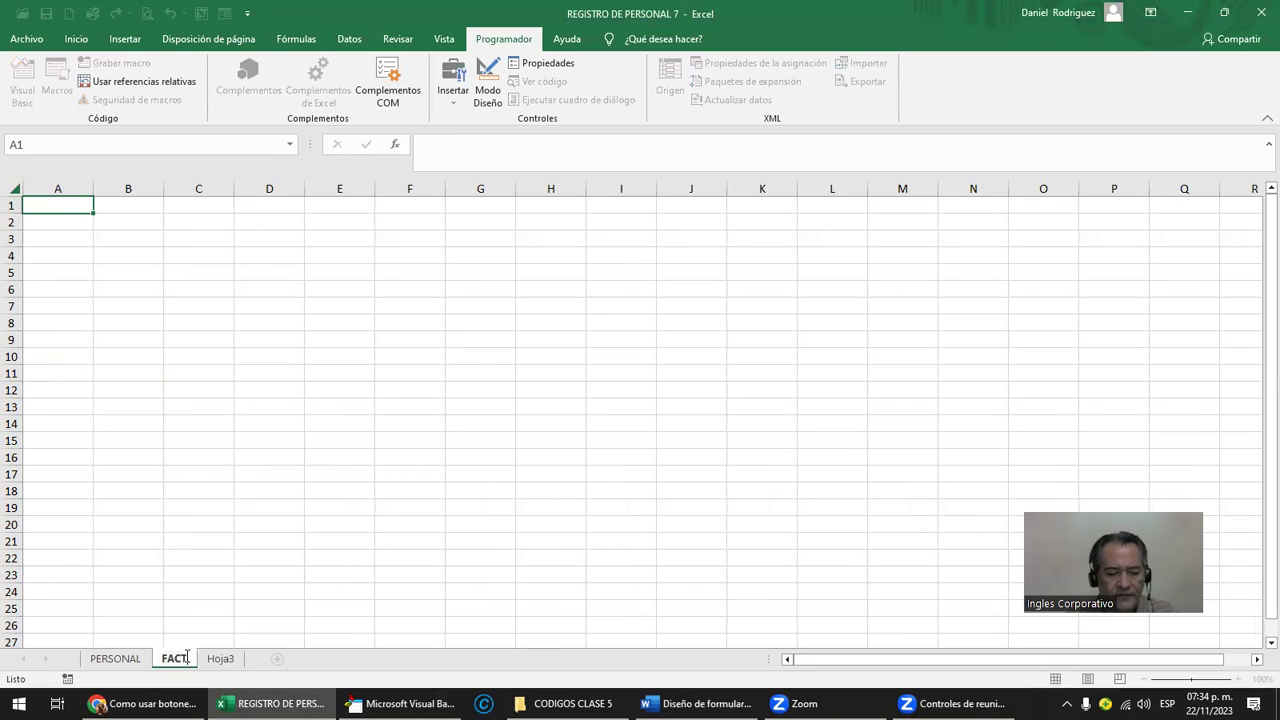
pyautogui.write('URA')
pyautogui.press('Return')
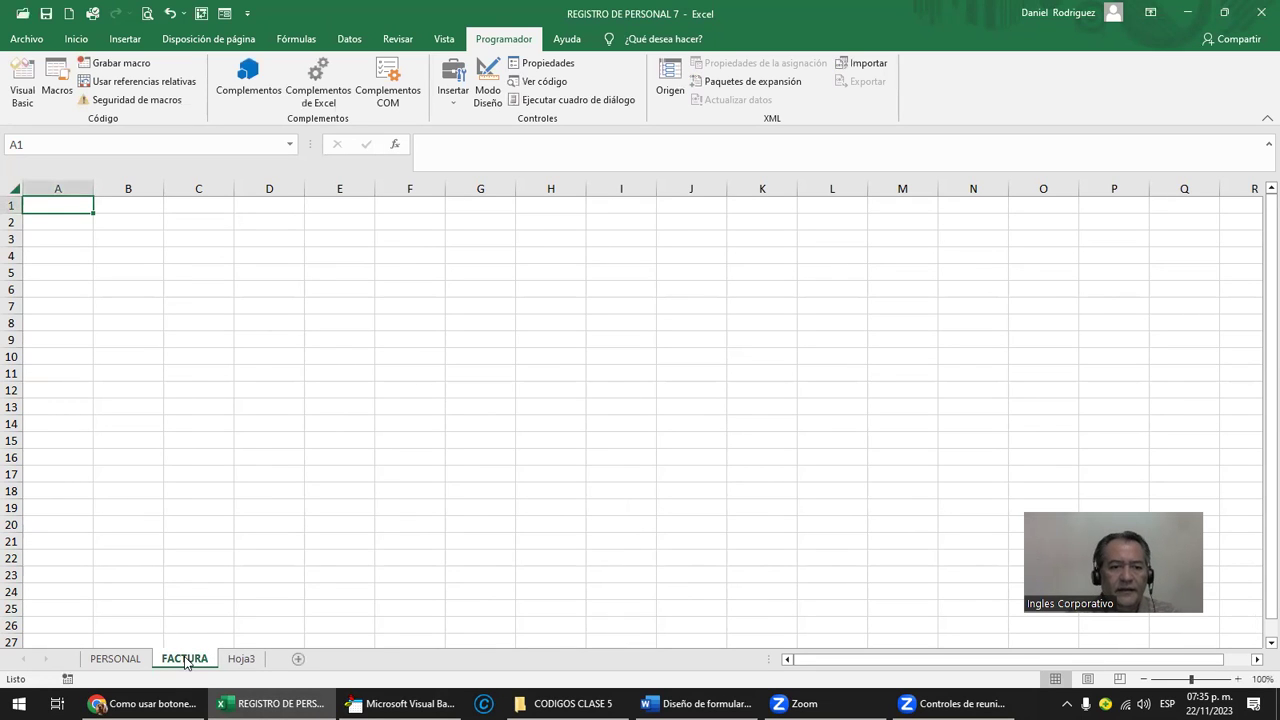
pyautogui.hotkey('alt', 'F11')
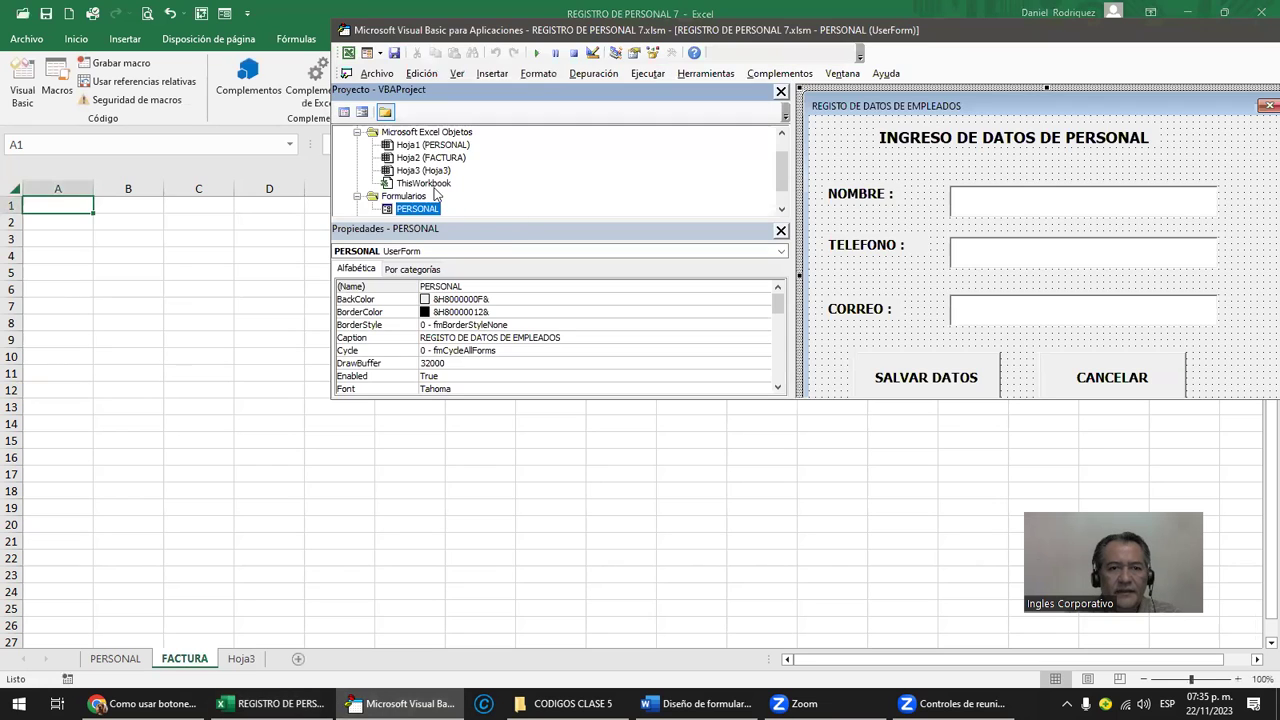
pyautogui.click(437, 160)
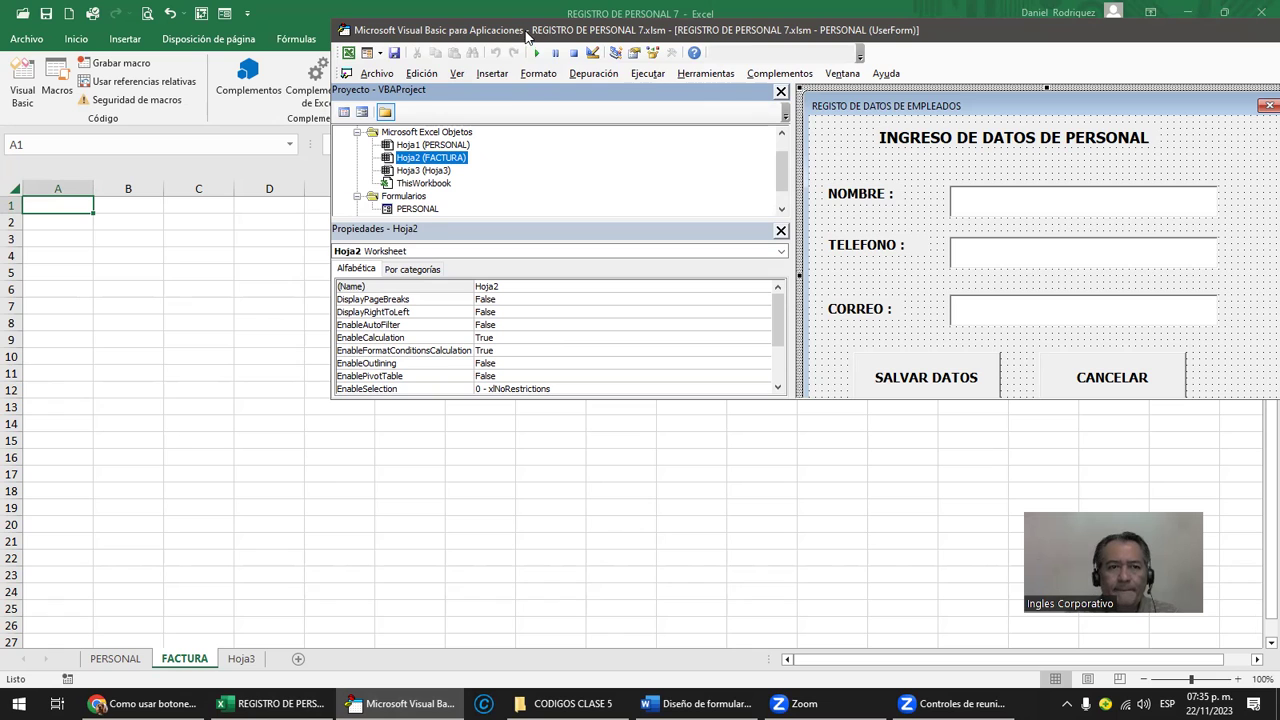
pyautogui.moveTo(519, 33); pyautogui.dragTo(449, 43)
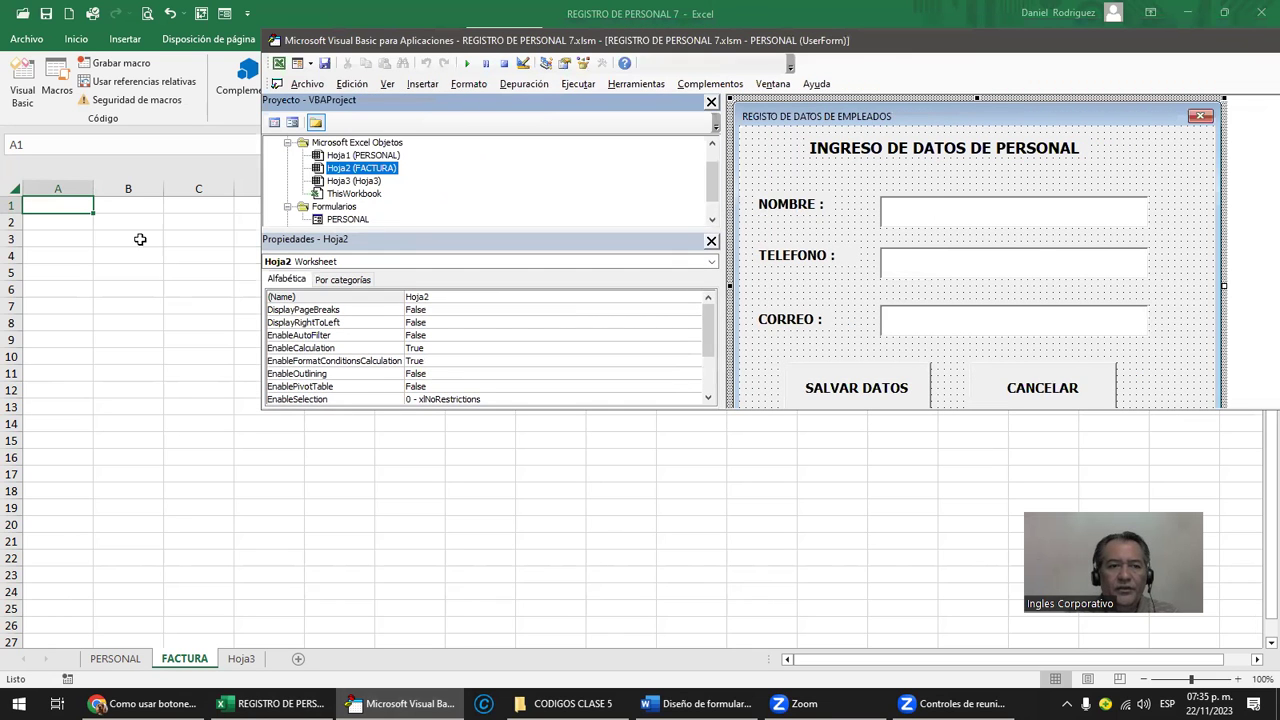
pyautogui.click(56, 205)
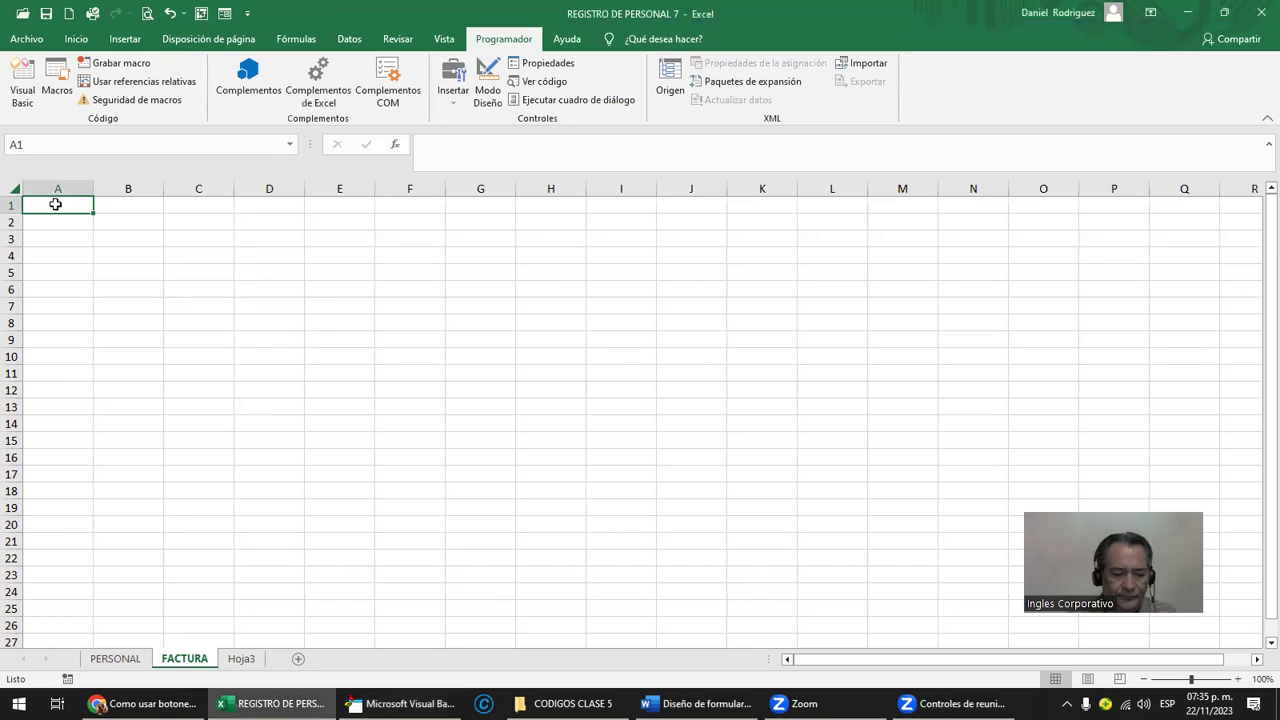
# Step: Type the heading REGISTRO DE FACTURACION in cell A1 and move down to A6
pyautogui.write('REGISTRO DE F')
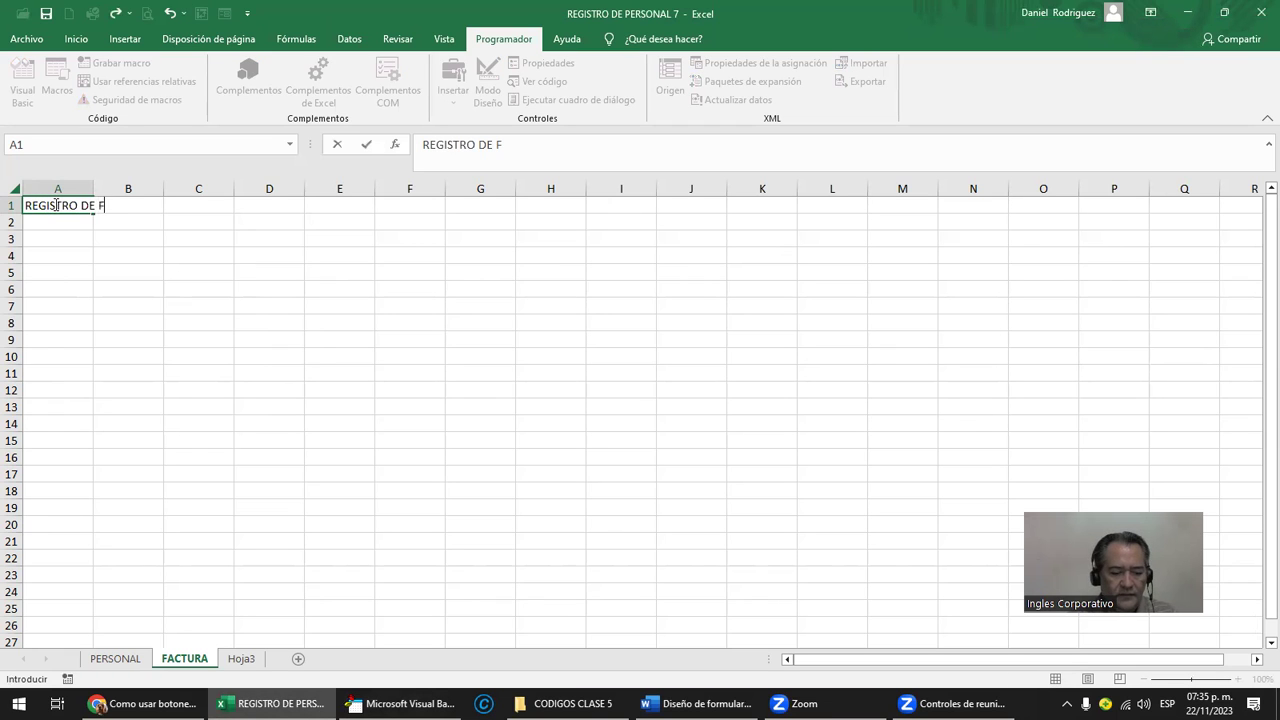
pyautogui.write('ACTURACION')
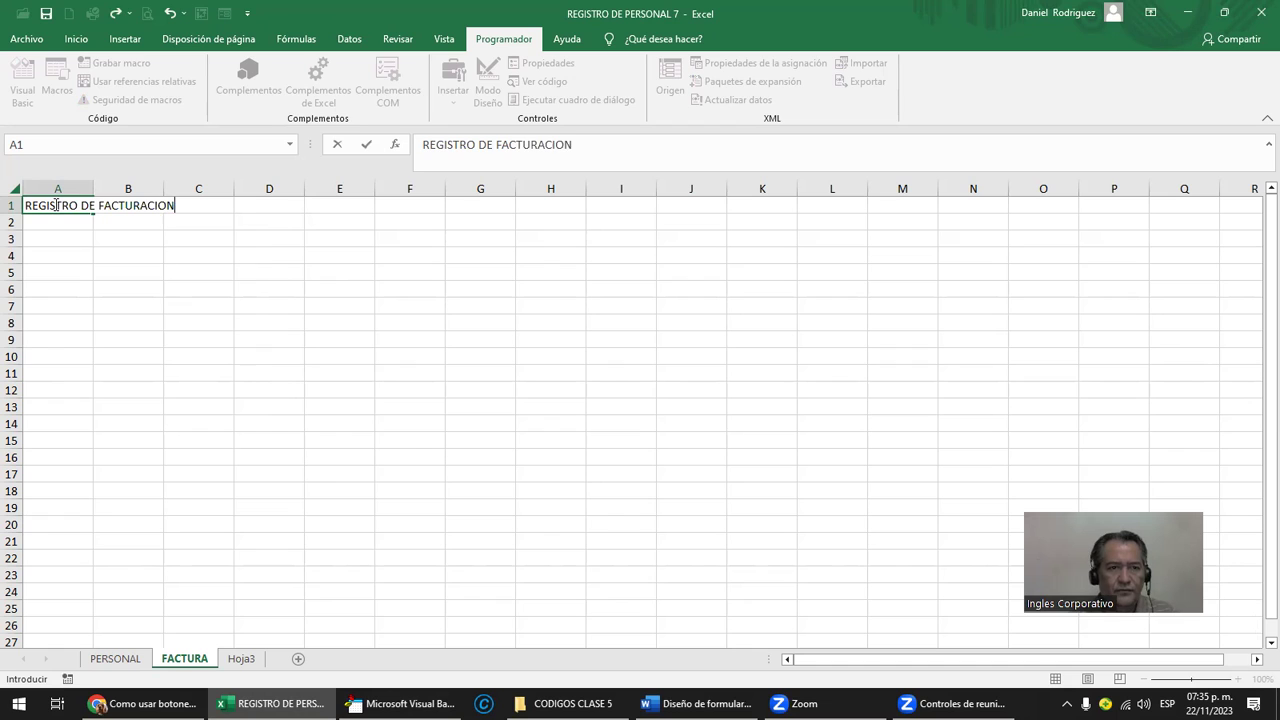
pyautogui.press('Return')
pyautogui.press('Return')
pyautogui.press('Return')
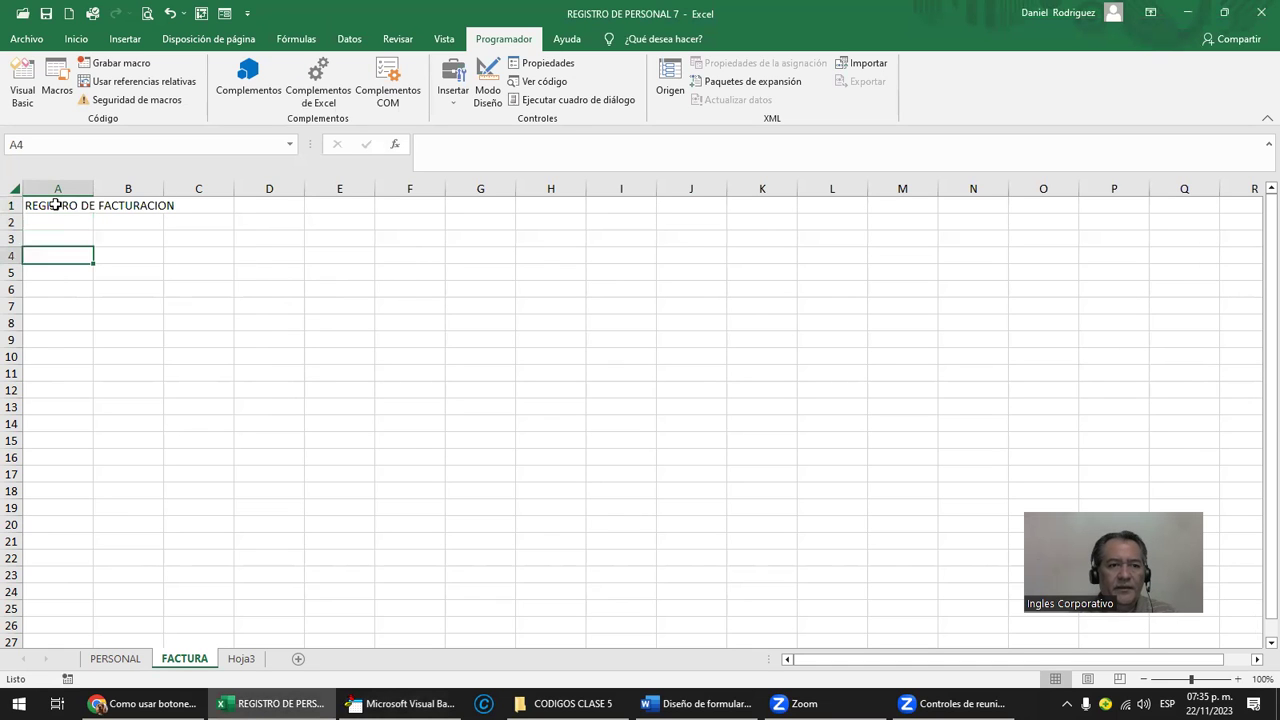
pyautogui.press('Up')
pyautogui.press('Up')
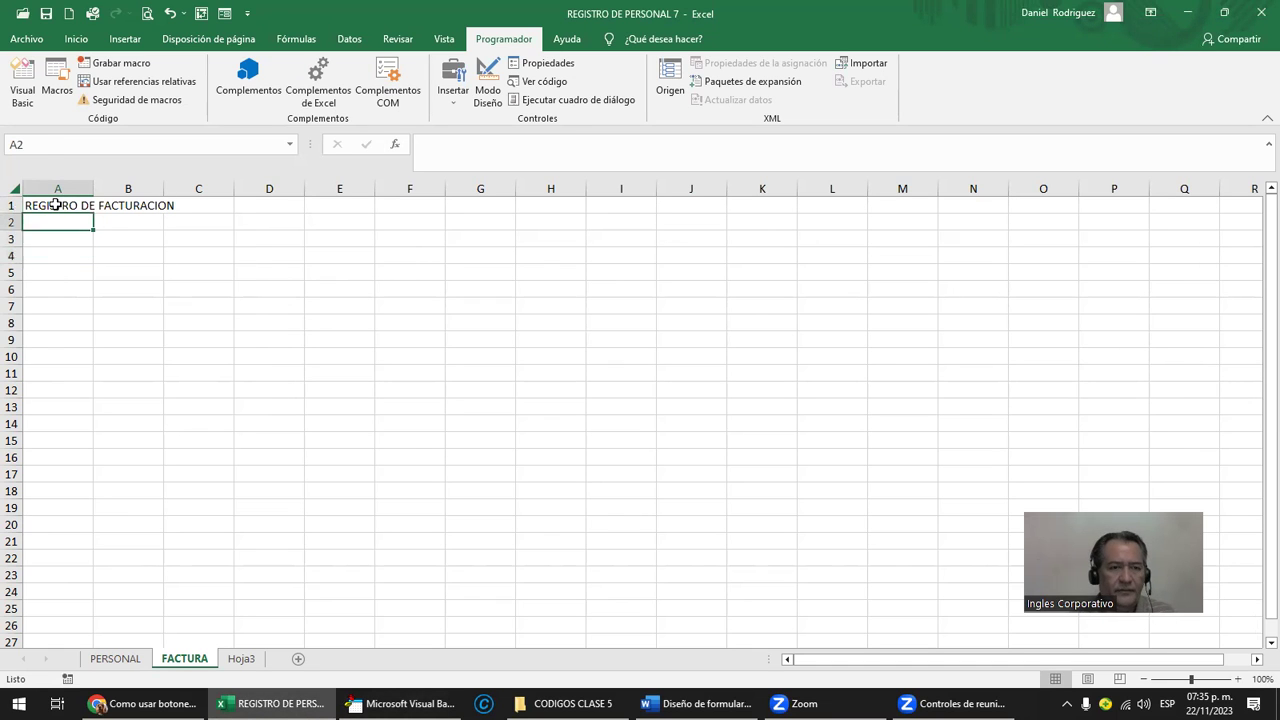
pyautogui.hotkey('shift', 'Down')
pyautogui.hotkey('shift', 'Down')
pyautogui.hotkey('shift', 'Down')
pyautogui.press('Down')
pyautogui.press('Down')
pyautogui.press('Down')
pyautogui.press('Down')
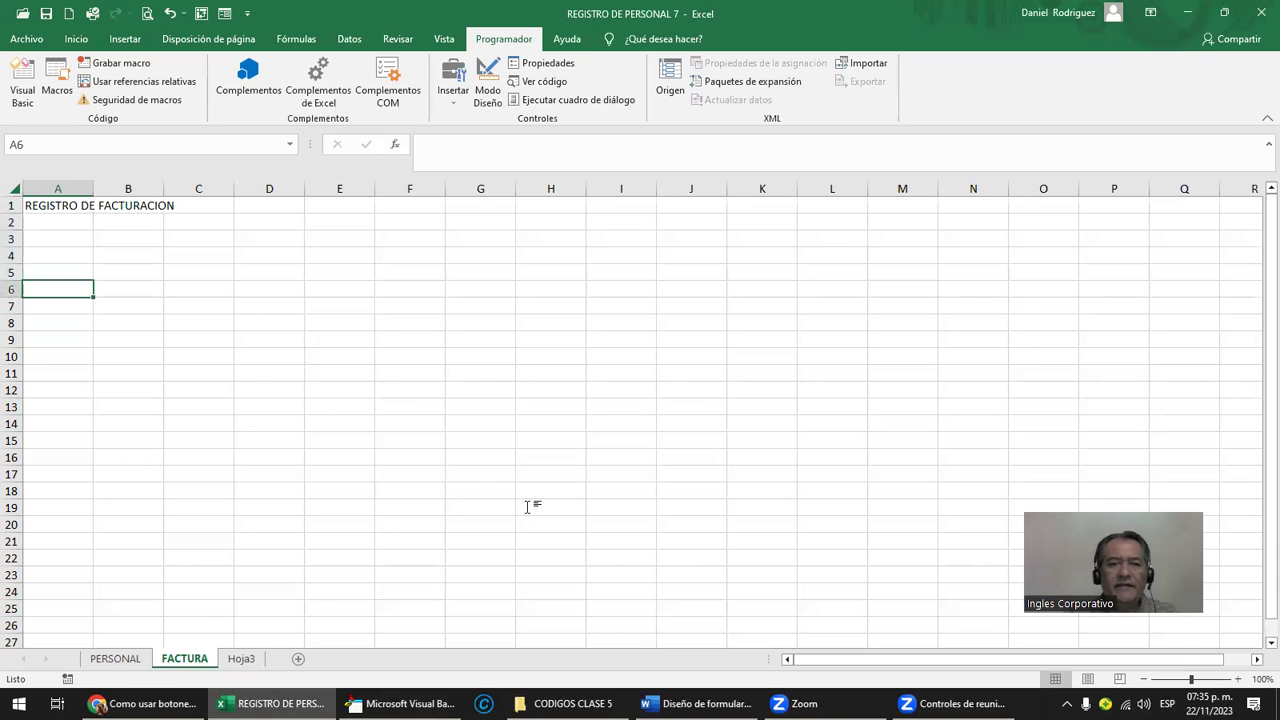
pyautogui.hotkey('alt', 'Tab')
# Step: Review the Word guide's CALCULO invoice form example with CODIGO through TOTAL fields
pyautogui.scroll(-3, 478, 483)
pyautogui.scroll(-2, 478, 483)
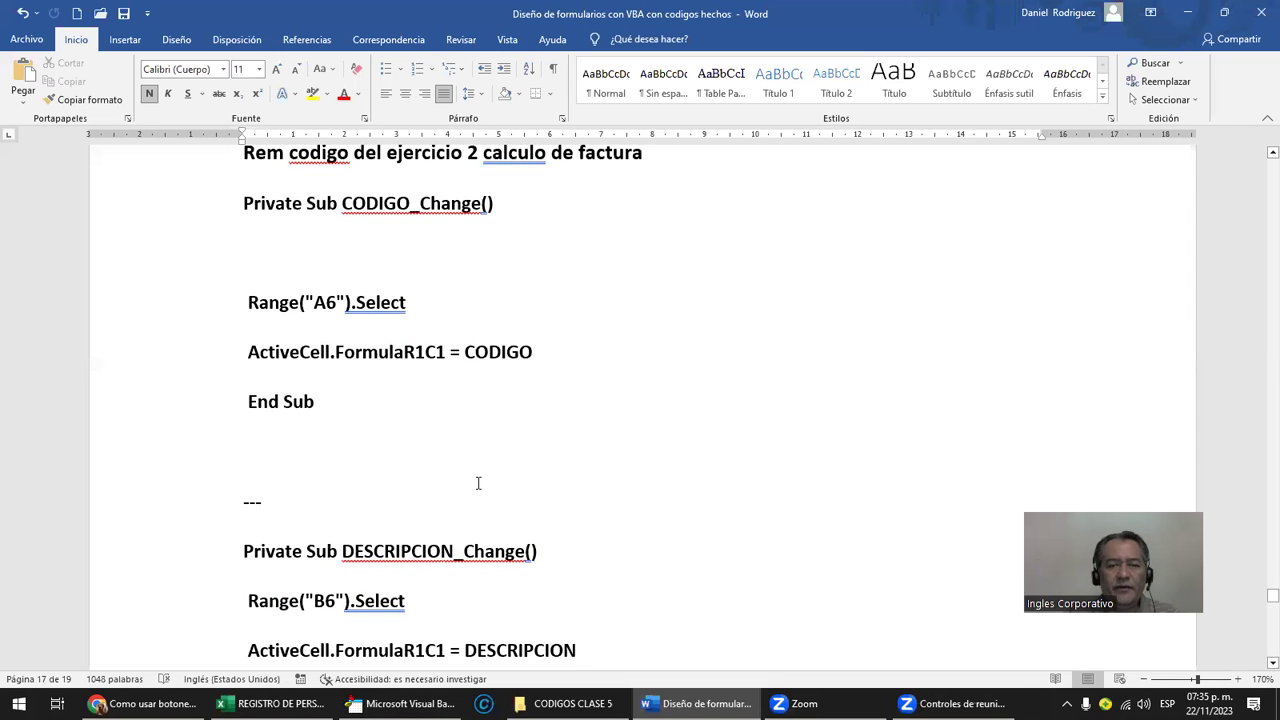
pyautogui.scroll(-3, 478, 483)
pyautogui.scroll(2, 478, 483)
pyautogui.scroll(4, 478, 483)
pyautogui.scroll(5, 478, 483)
pyautogui.scroll(5, 478, 483)
pyautogui.scroll(5, 478, 483)
pyautogui.scroll(5, 478, 483)
pyautogui.scroll(3, 478, 483)
pyautogui.scroll(5, 478, 483)
pyautogui.scroll(2, 478, 483)
pyautogui.scroll(3, 478, 483)
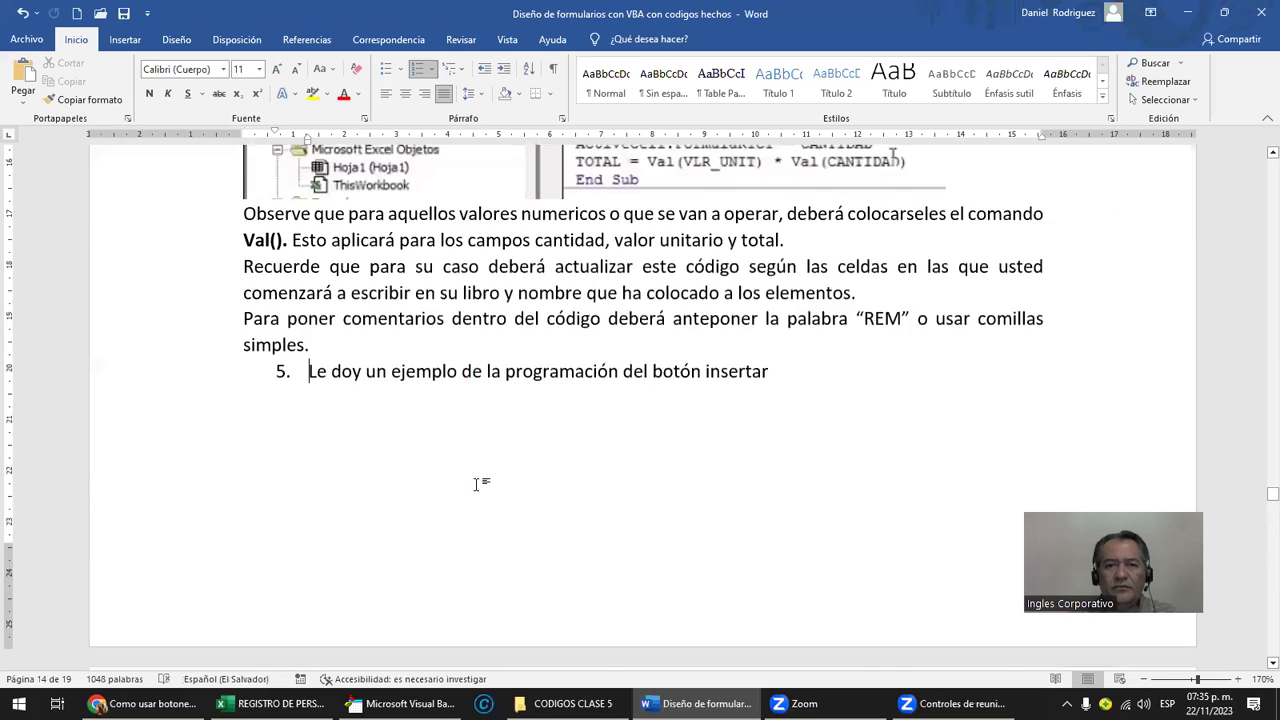
pyautogui.scroll(5, 476, 484)
pyautogui.scroll(5, 476, 487)
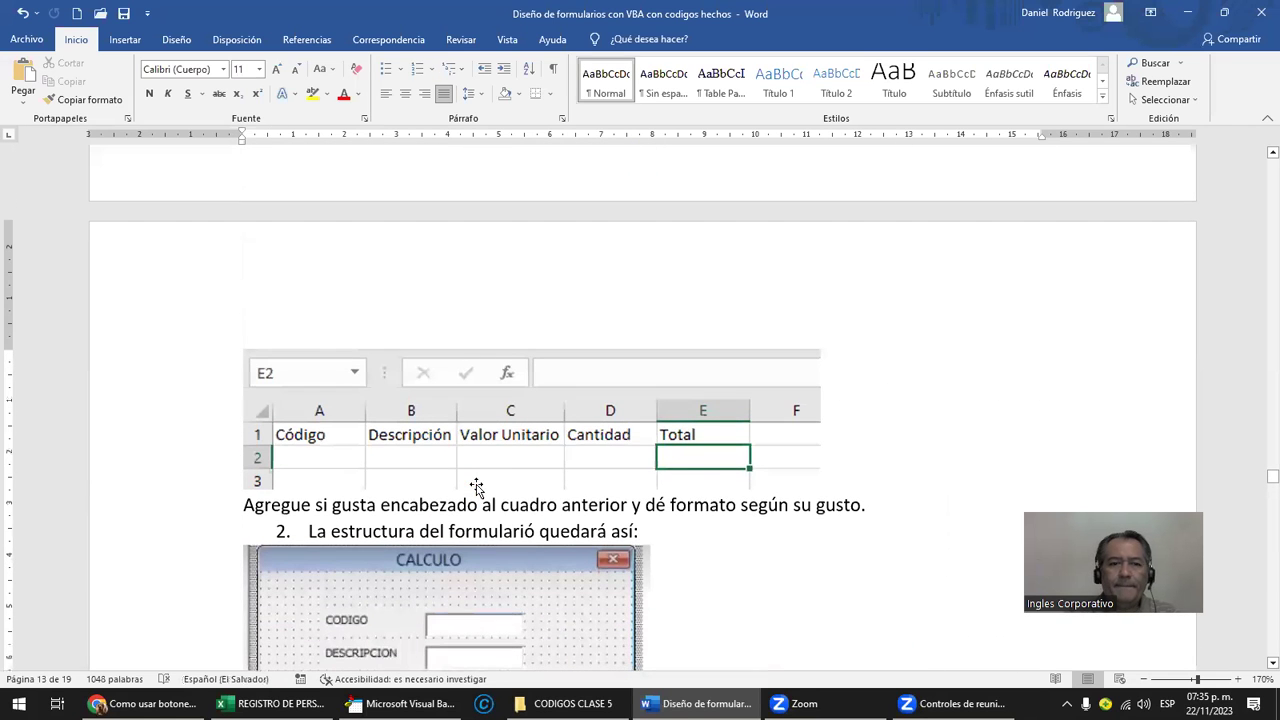
pyautogui.scroll(-3, 519, 490)
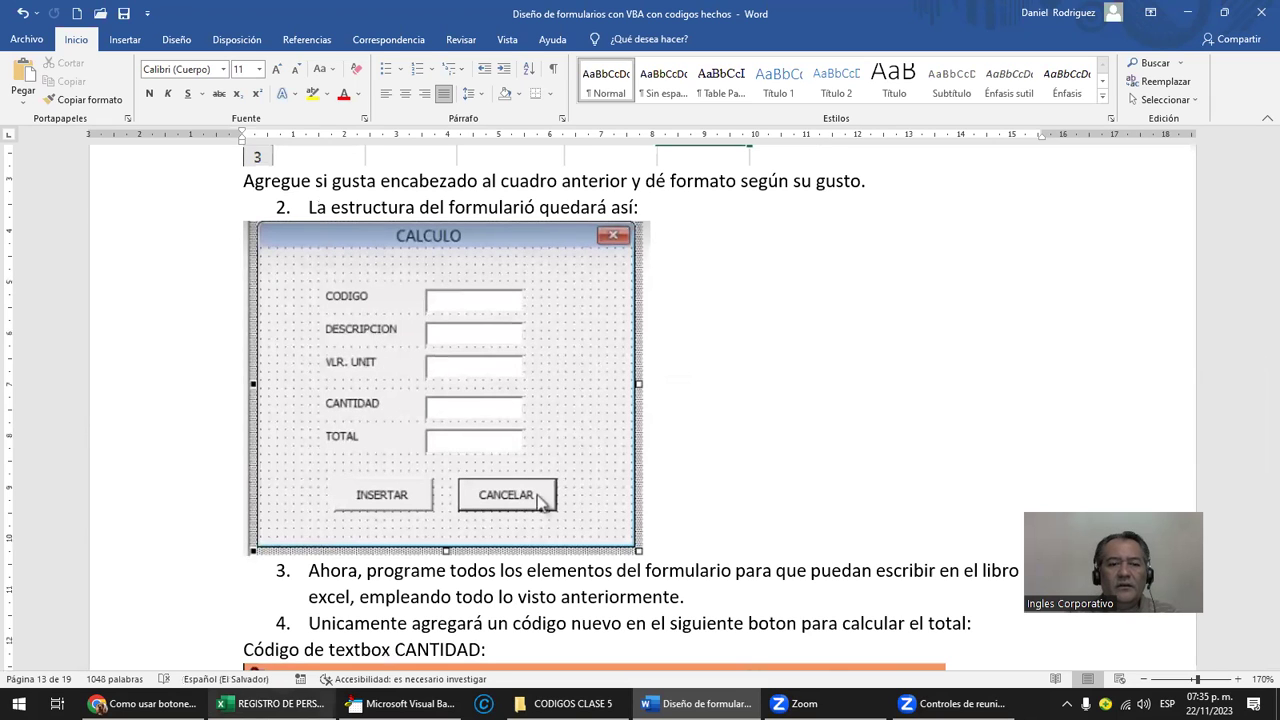
pyautogui.click(268, 703)
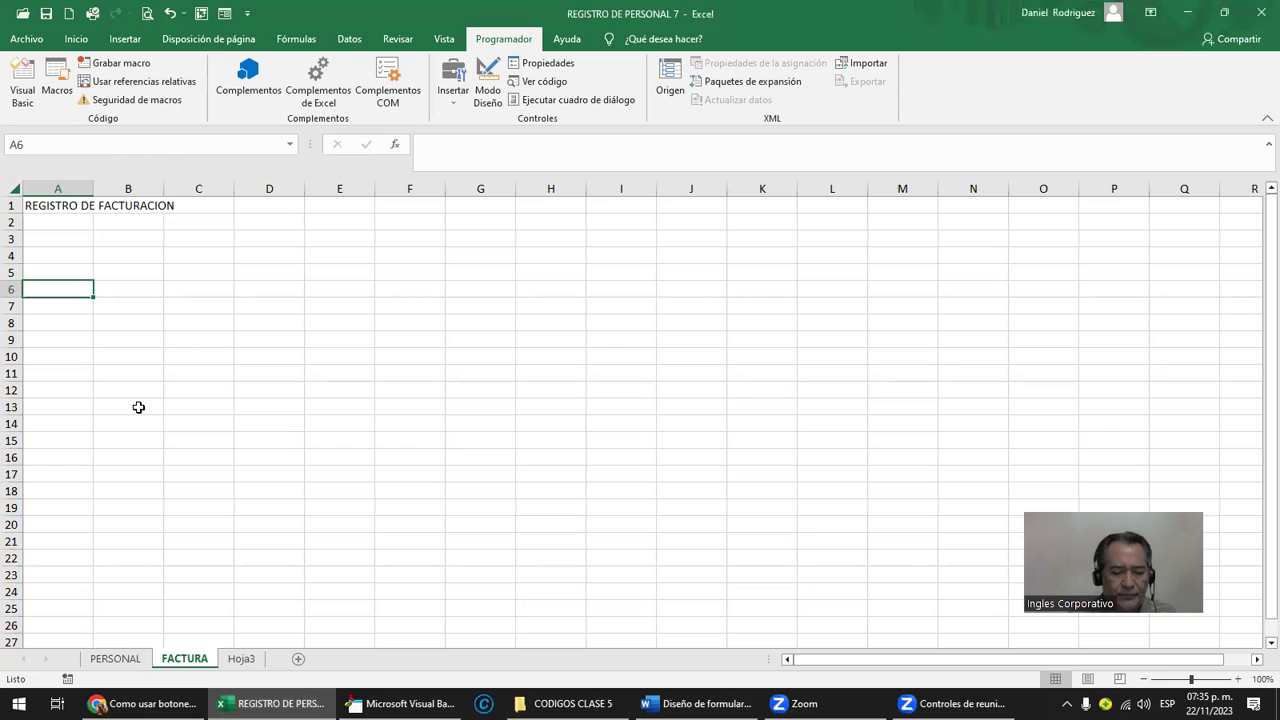
# Step: Enter the headers CODIGO and DESCRIPCION in cells A6 and B6
pyautogui.write('CODIGO')
pyautogui.press('Tab')
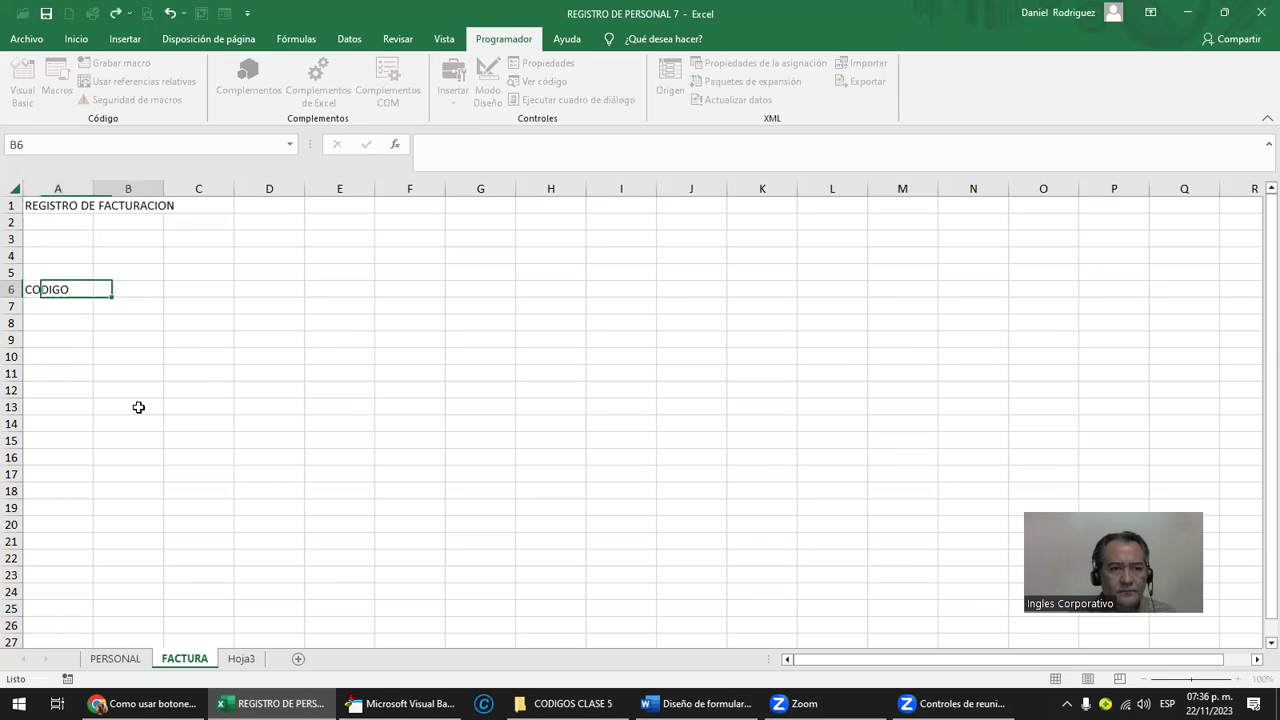
pyautogui.write('DES')
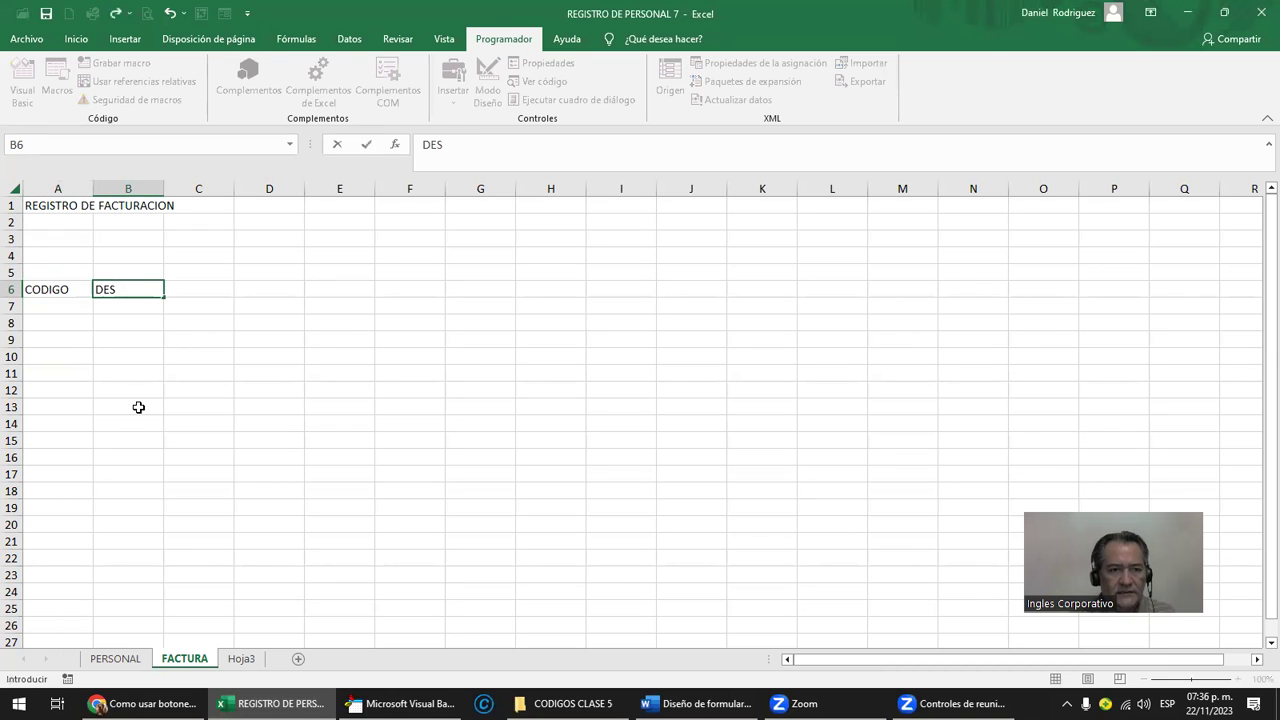
pyautogui.write('CRIPCION')
pyautogui.press('Tab')
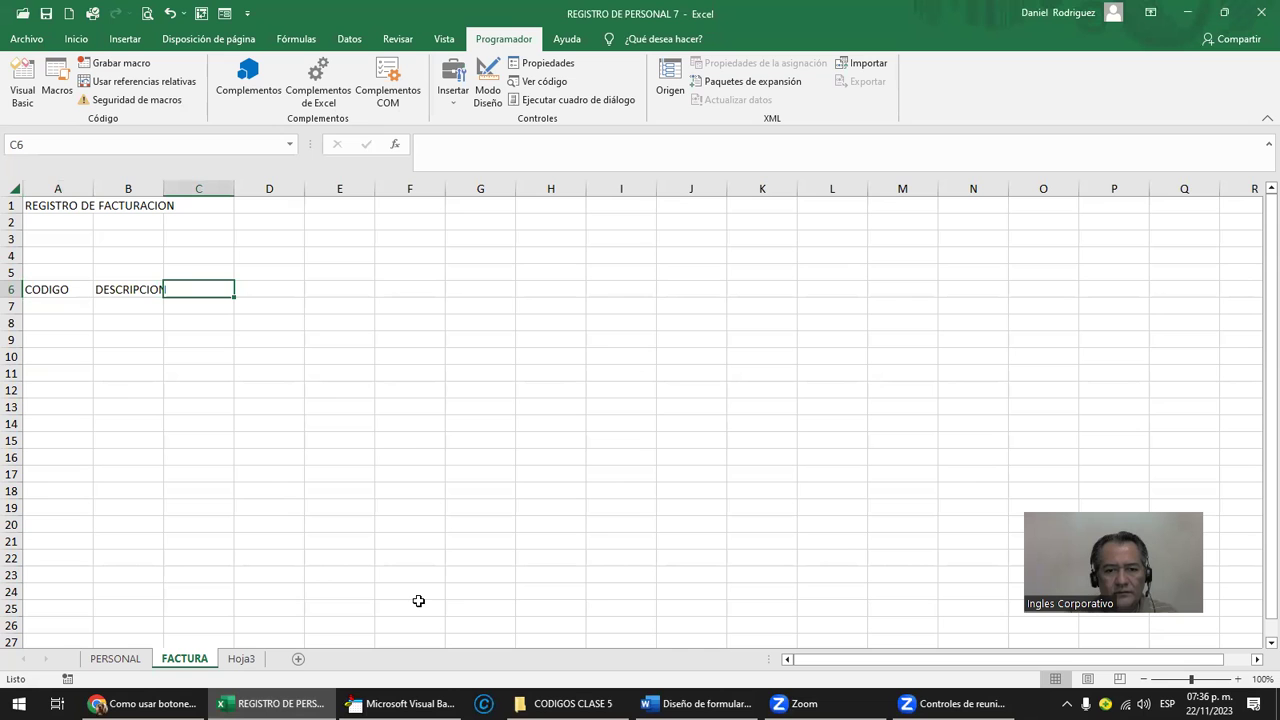
pyautogui.hotkey('alt', 'Tab')
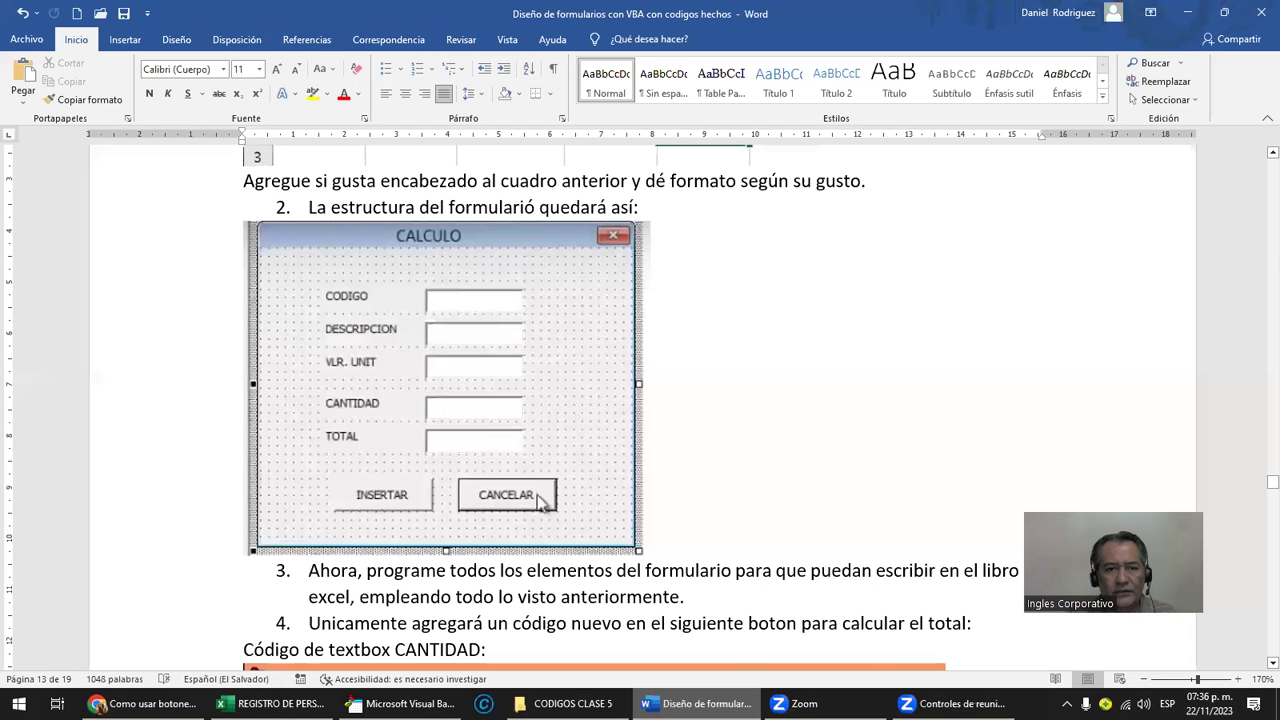
pyautogui.hotkey('alt', 'Tab')
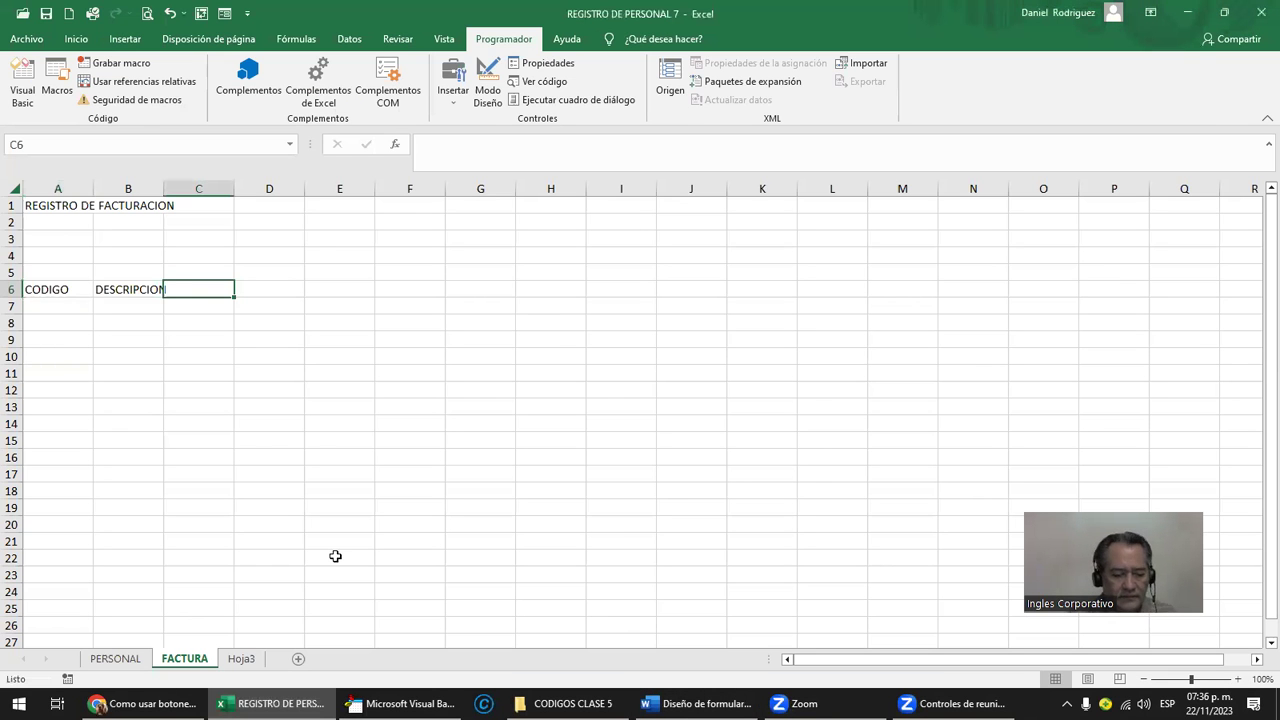
# Step: Add VARLOR UNITARIO, CANTIDAD and TOTAL headers in C6:E6 and widen the columns
pyautogui.write('VARLOR UNITARIO')
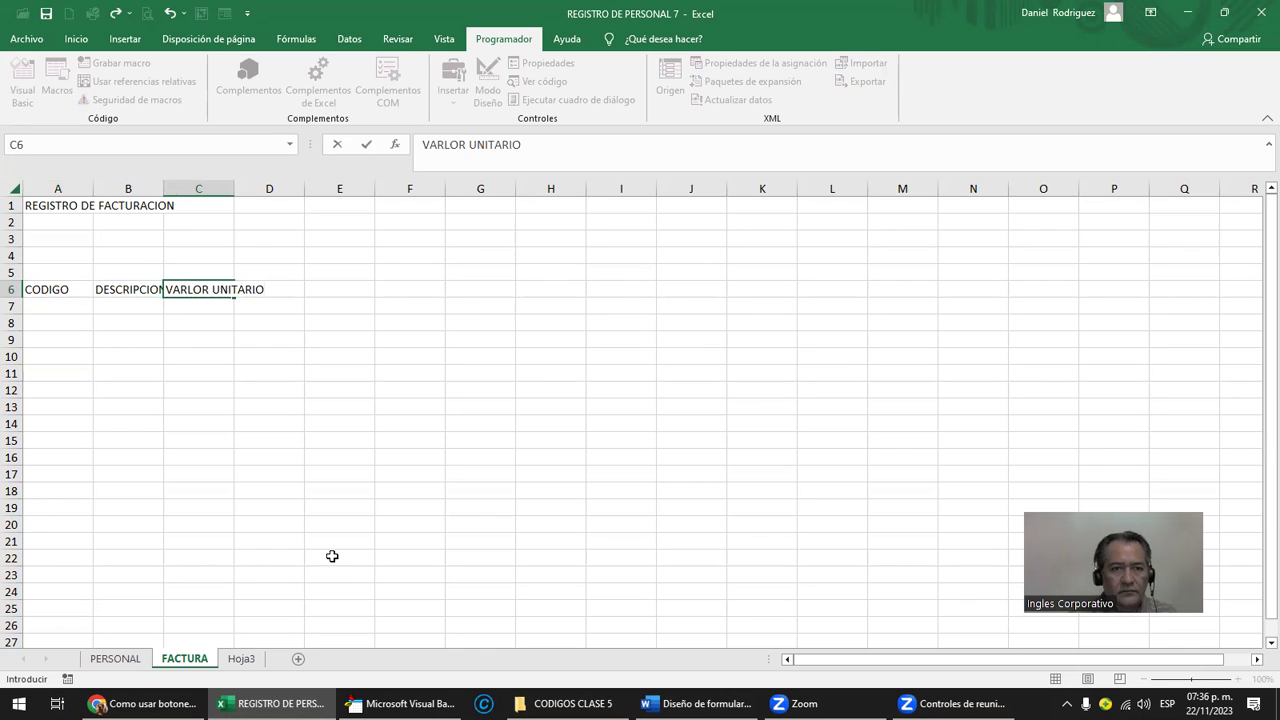
pyautogui.press('Tab')
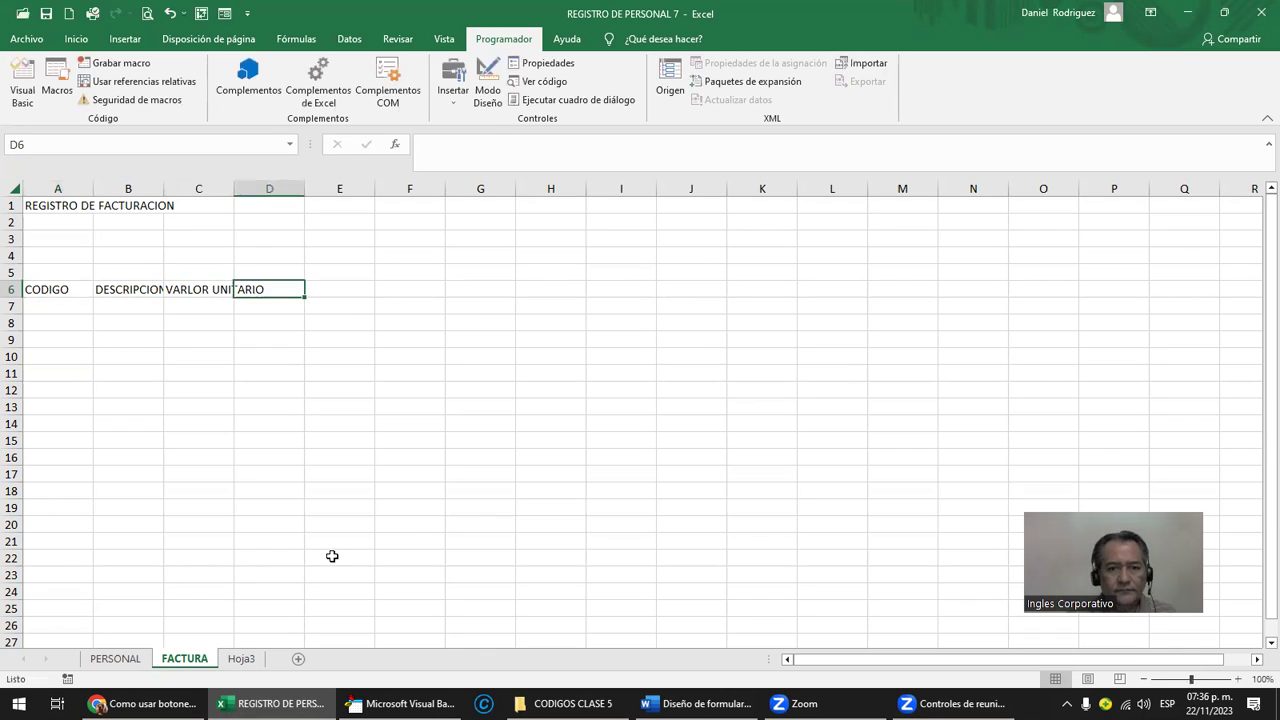
pyautogui.hotkey('alt', 'Tab')
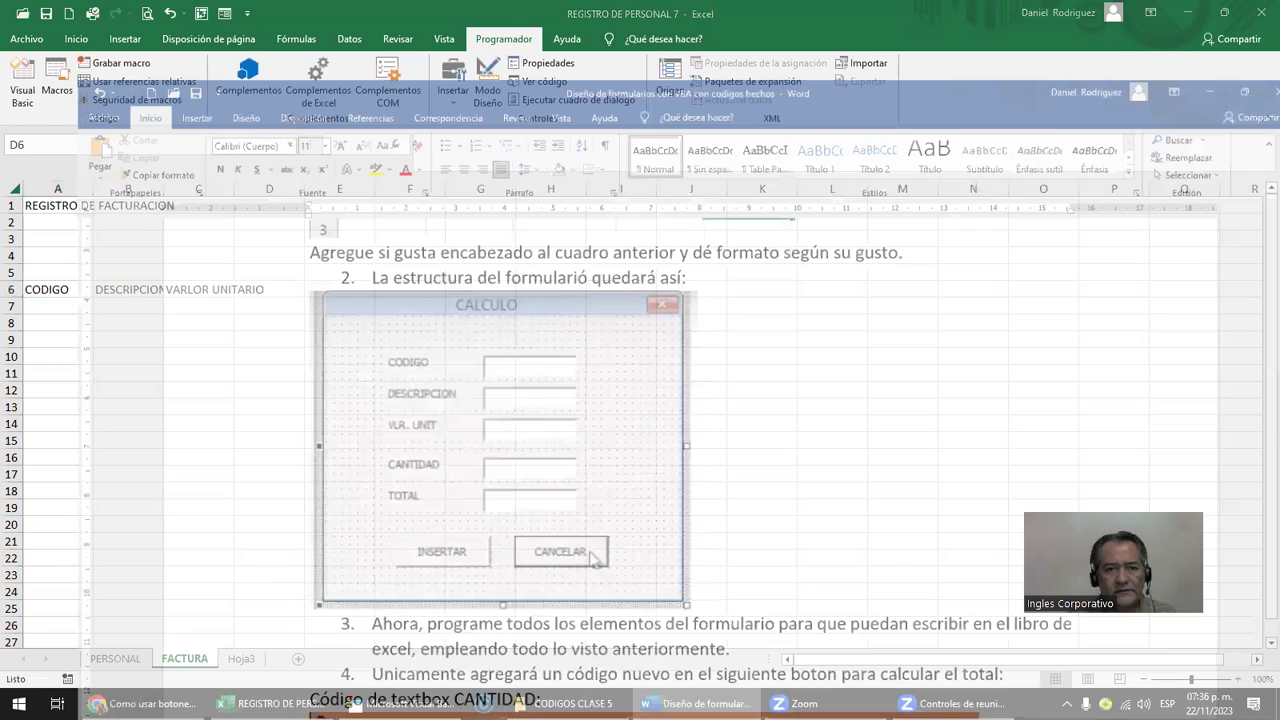
pyautogui.hotkey('alt', 'Tab')
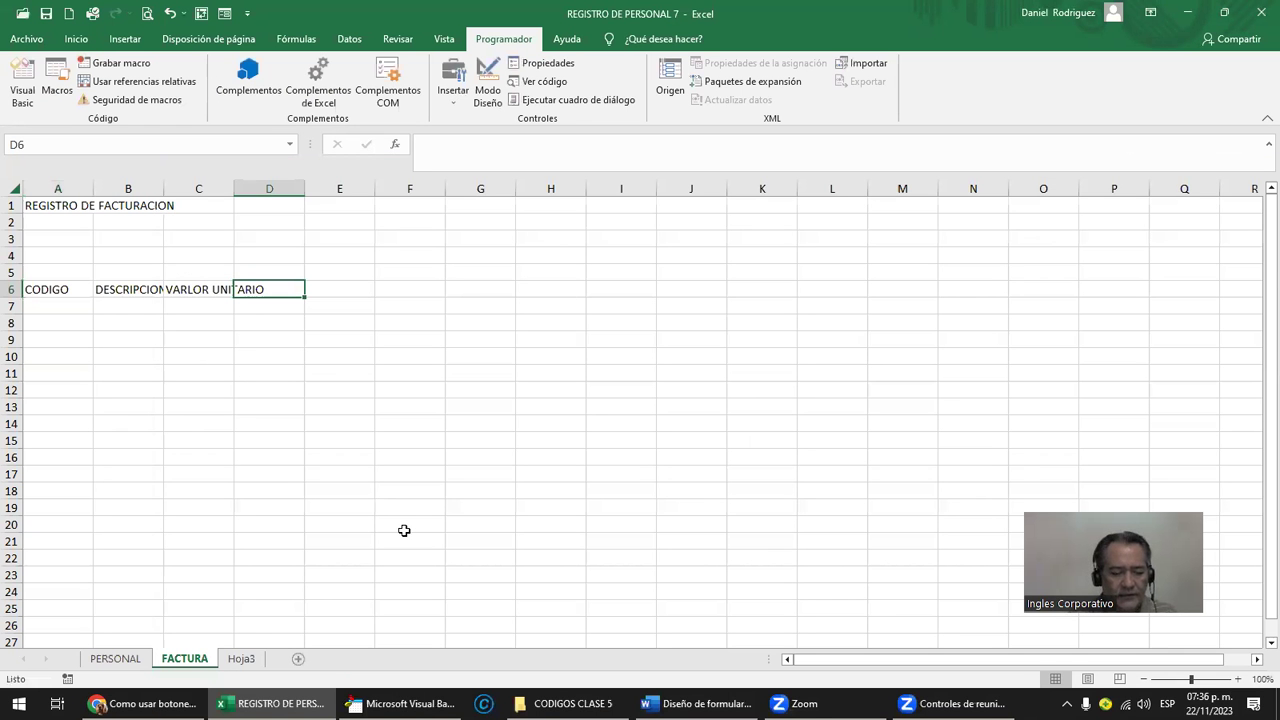
pyautogui.write('CANTIDAD')
pyautogui.press('Tab')
pyautogui.write('TOTAL')
pyautogui.press('Return')
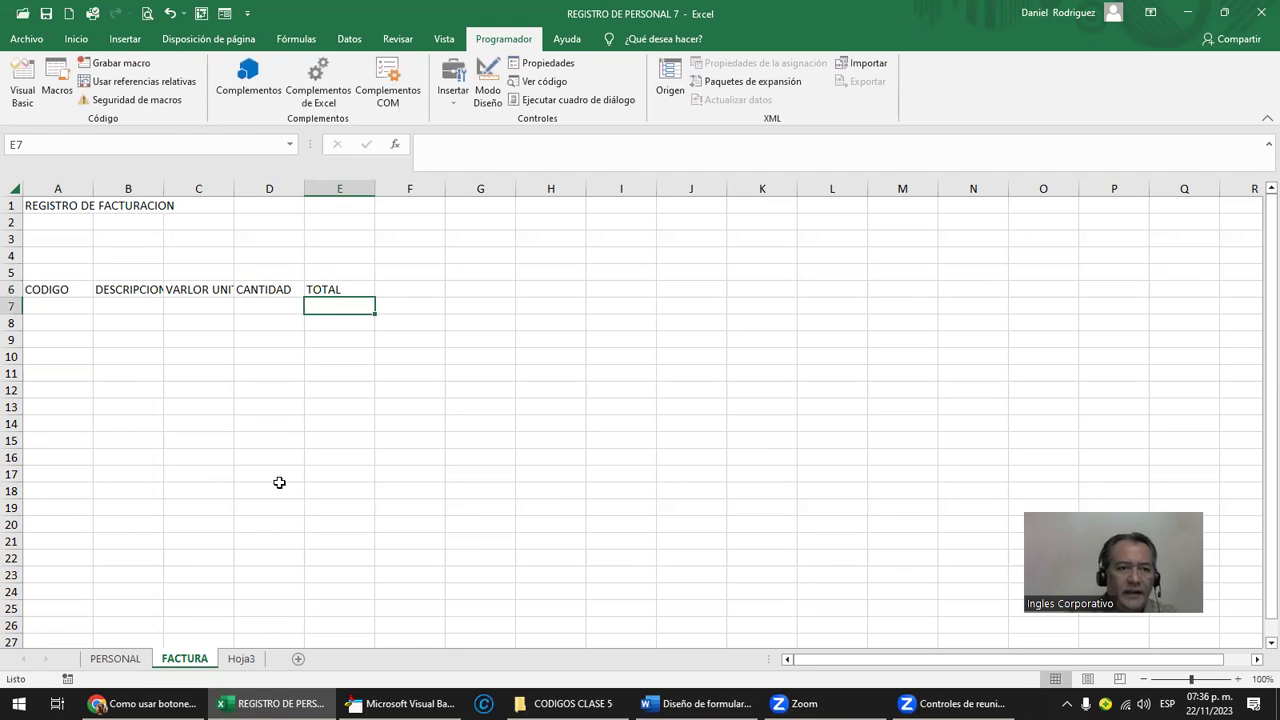
pyautogui.moveTo(93, 188); pyautogui.dragTo(741, 189)
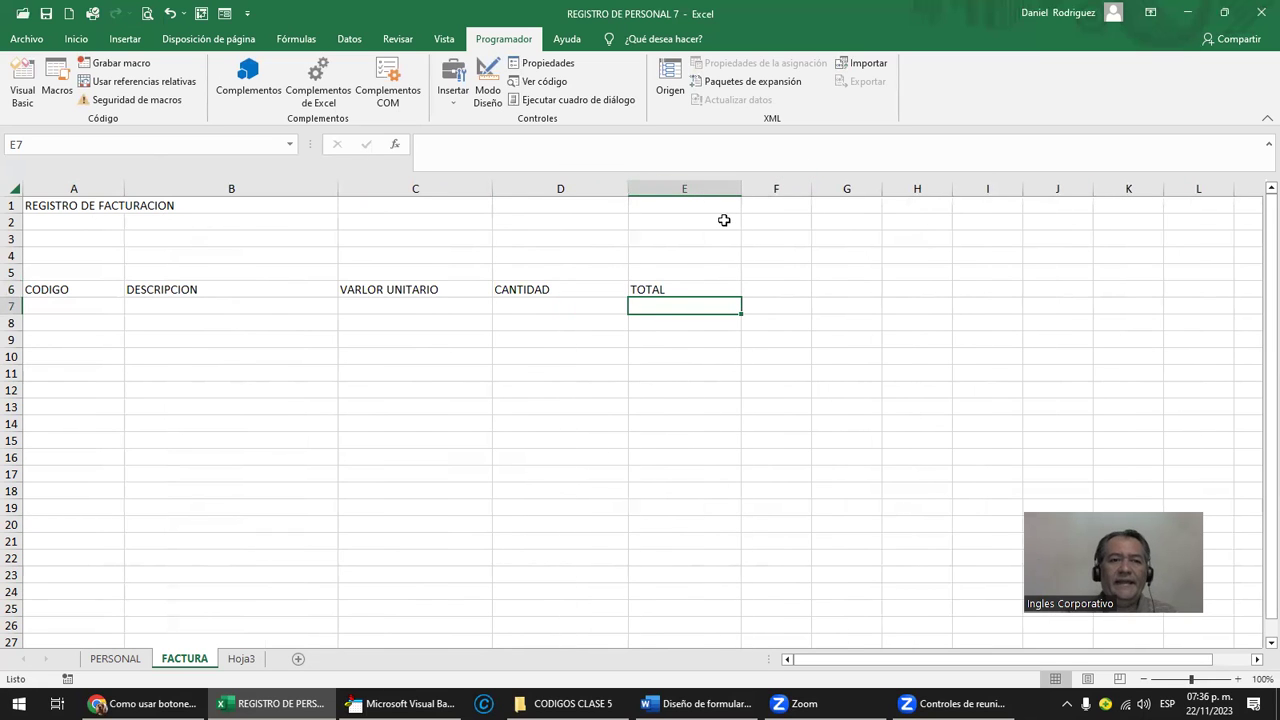
# Step: Format columns C and E (VARLOR UNITARIO and TOTAL) as Moneda currency
pyautogui.click(102, 307)
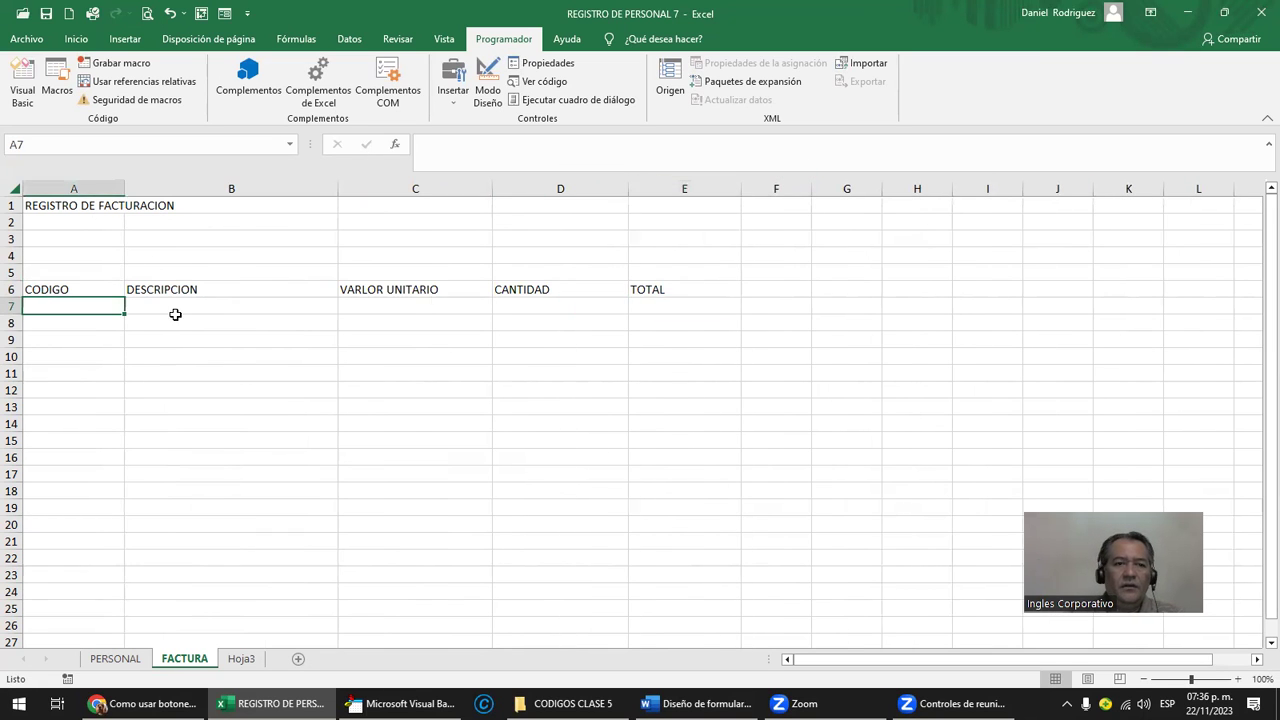
pyautogui.click(180, 312)
pyautogui.click(393, 308)
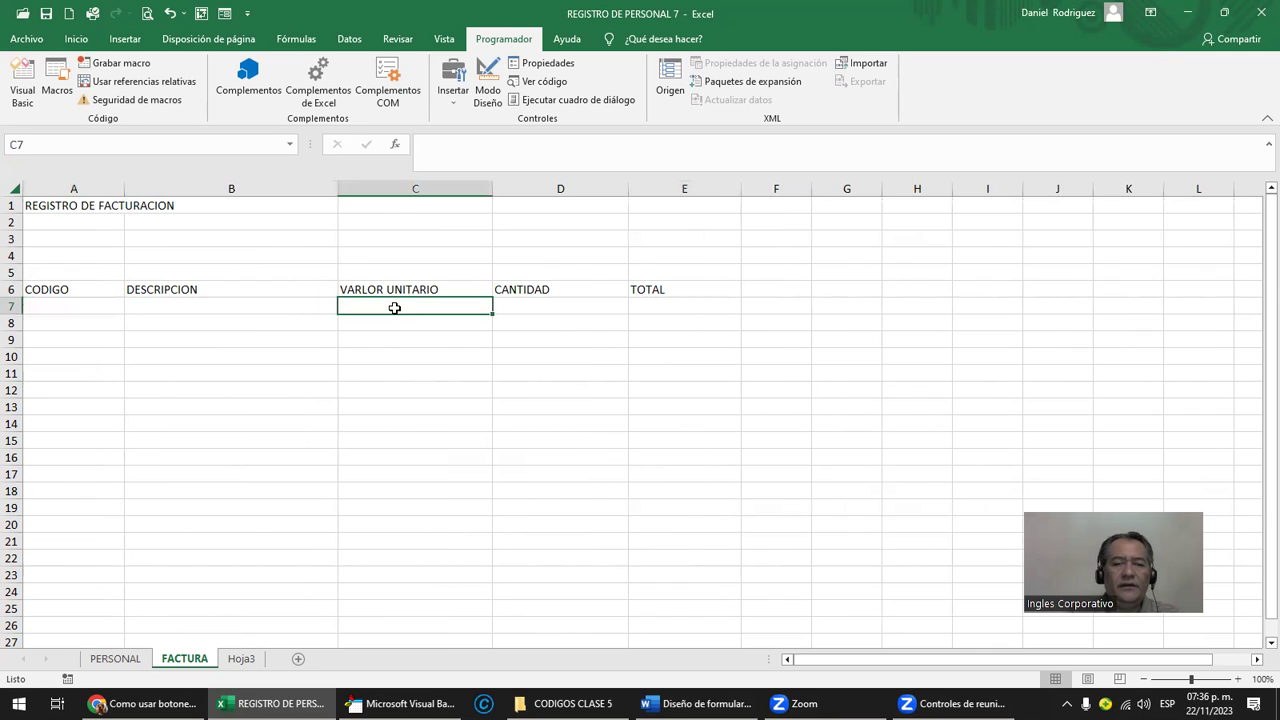
pyautogui.click(407, 188)
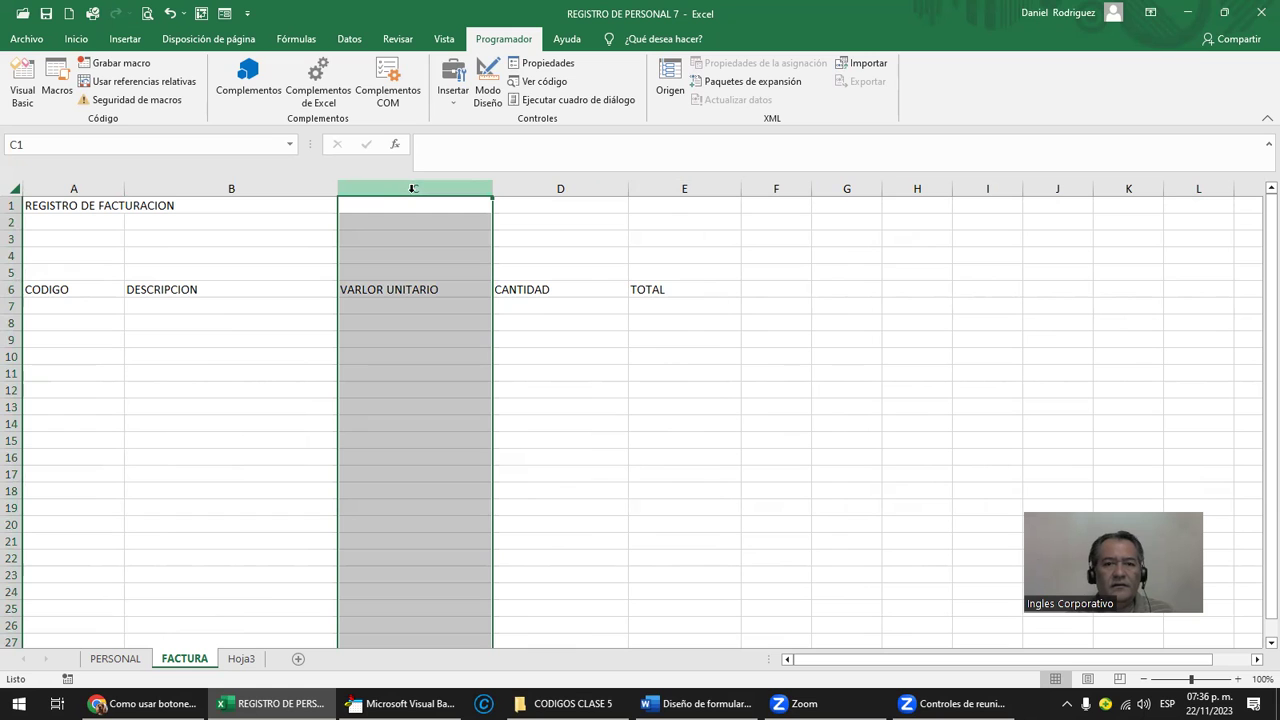
pyautogui.keyDown('ctrl'); pyautogui.click(684, 188); pyautogui.keyUp('ctrl')
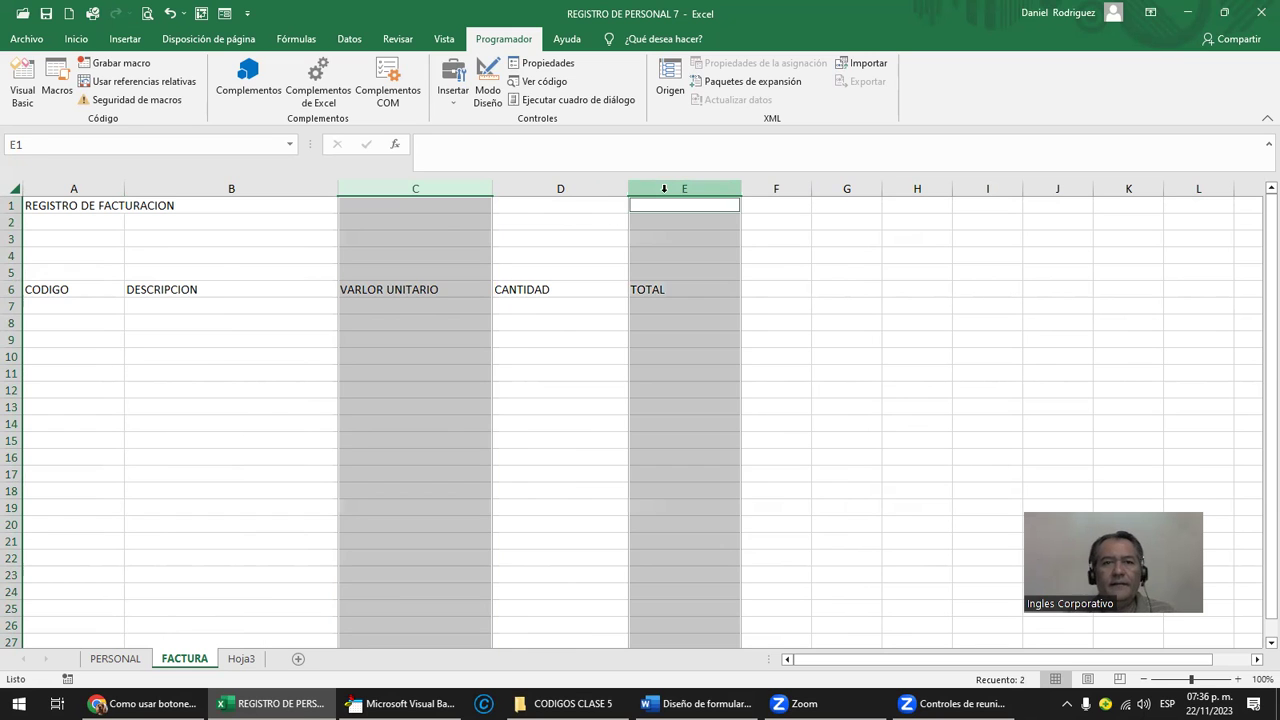
pyautogui.click(76, 38)
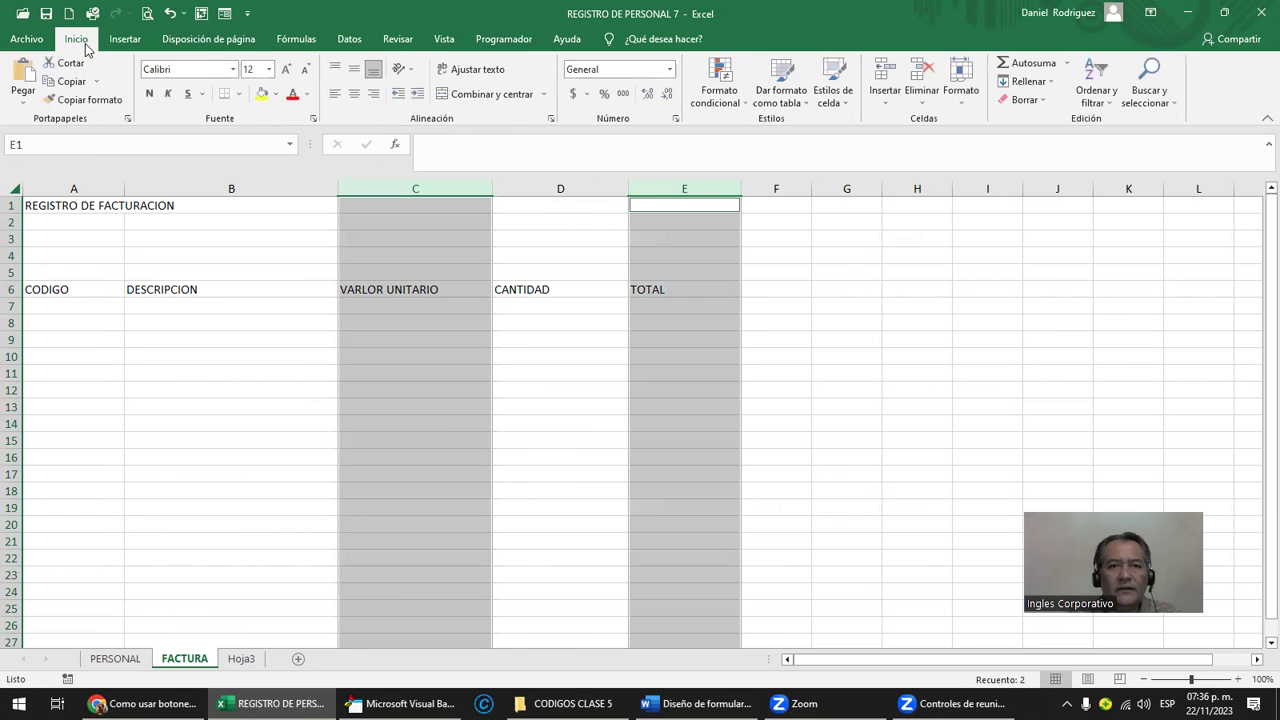
pyautogui.click(669, 69)
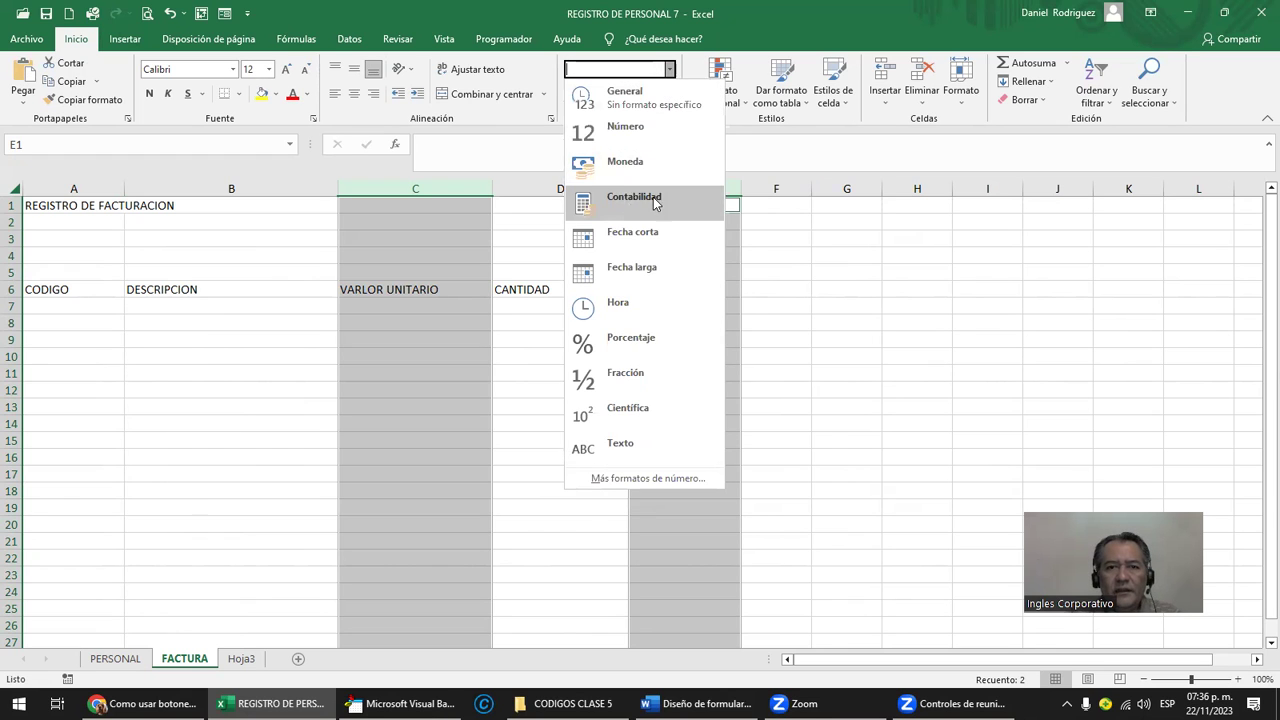
pyautogui.click(632, 168)
# Step: Enter a test unit price of 1 in C8 and centre columns C and E
pyautogui.click(388, 319)
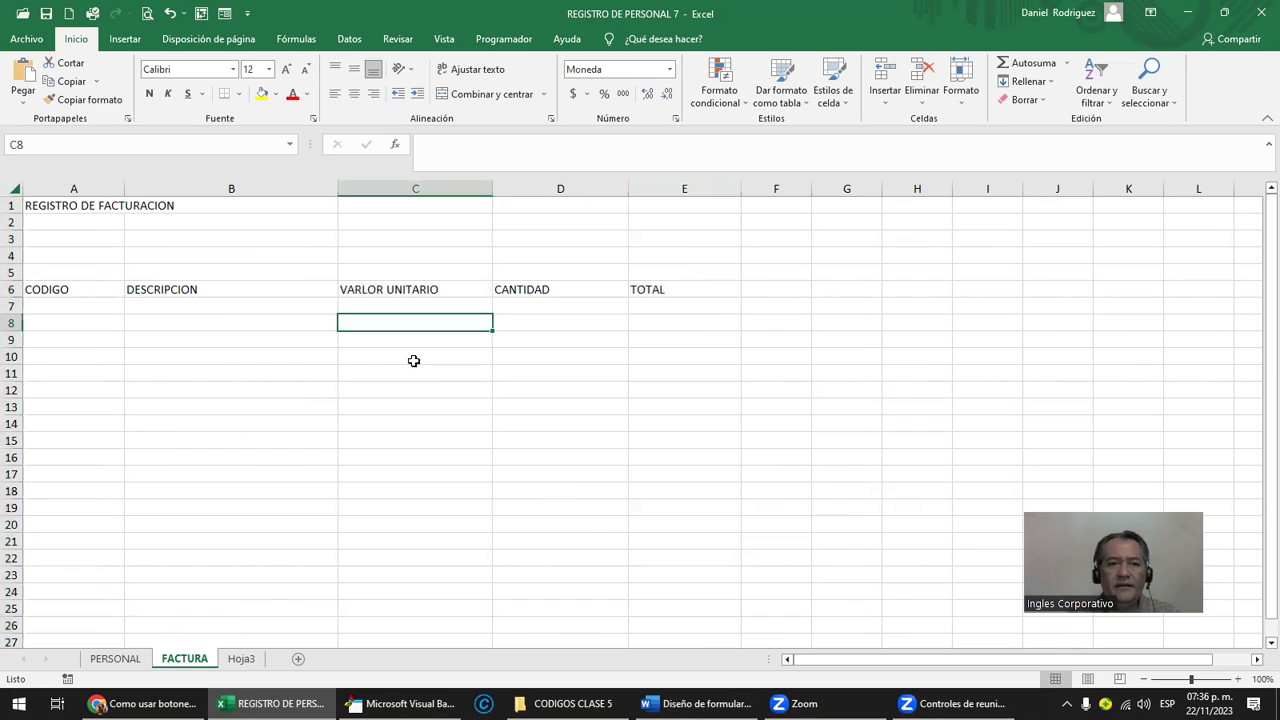
pyautogui.write('1')
pyautogui.press('Return')
pyautogui.press('Up')
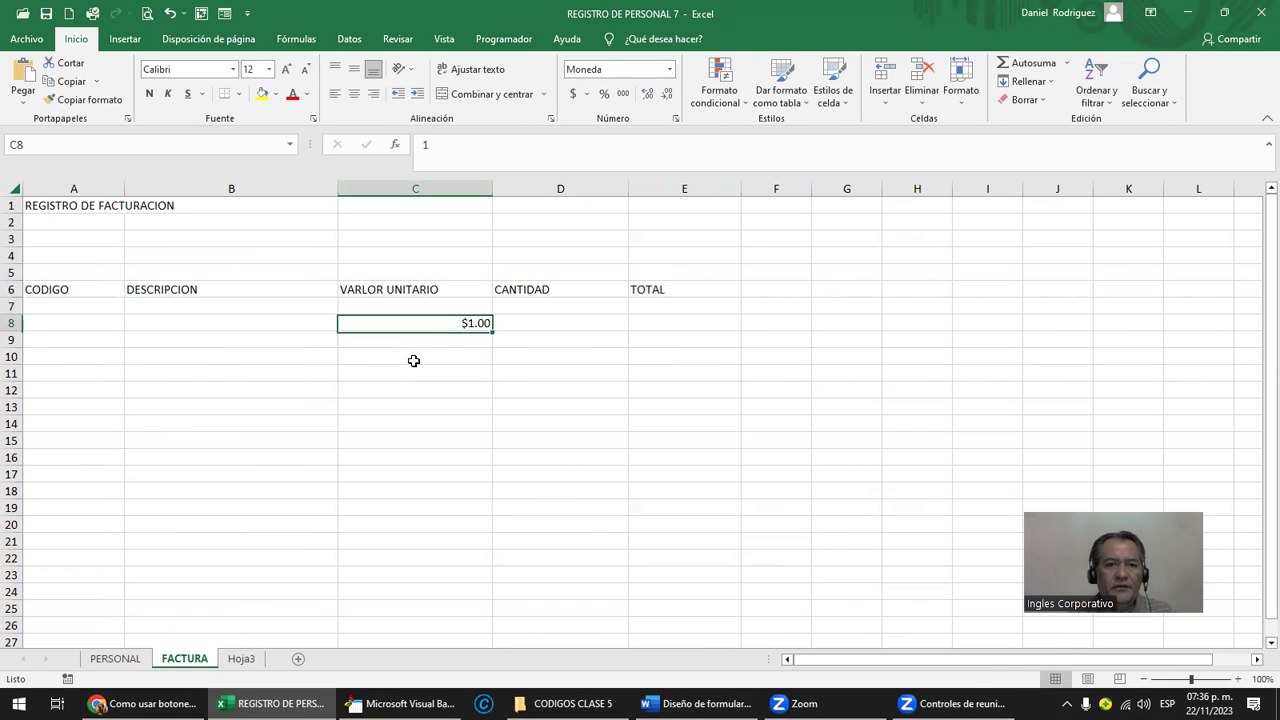
pyautogui.press('Down')
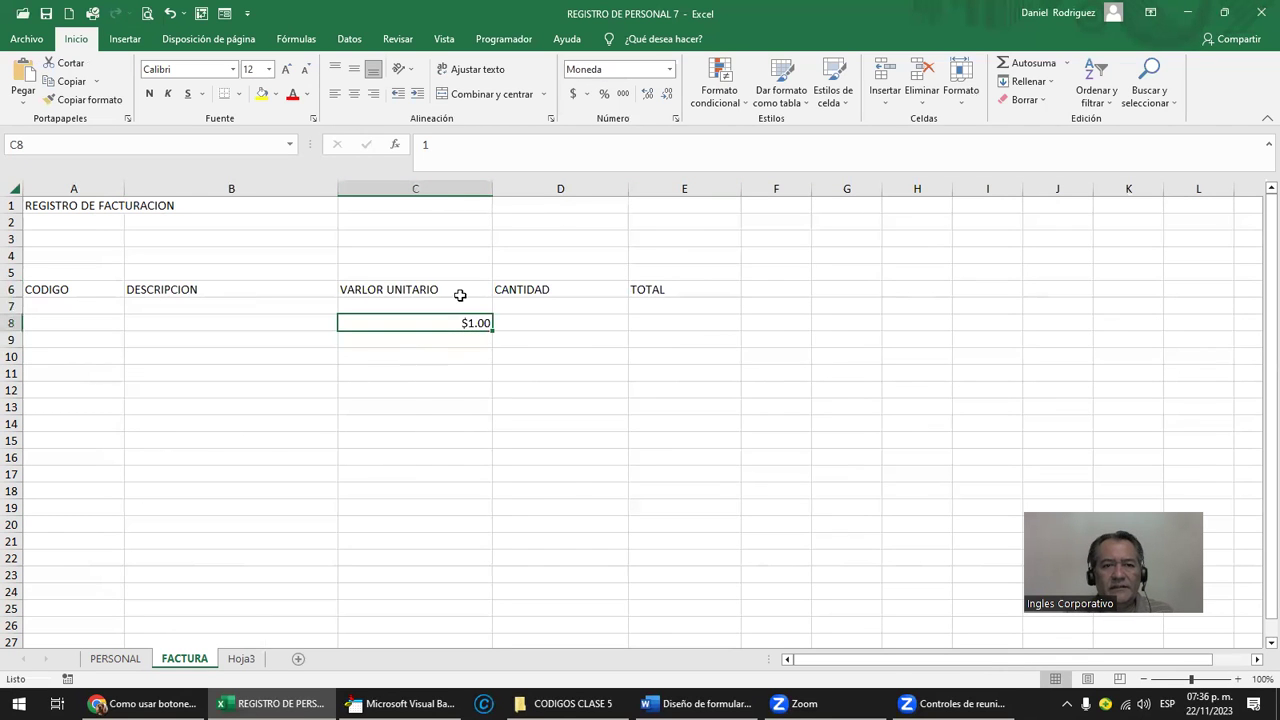
pyautogui.click(437, 188)
pyautogui.keyDown('ctrl'); pyautogui.click(676, 188); pyautogui.keyUp('ctrl')
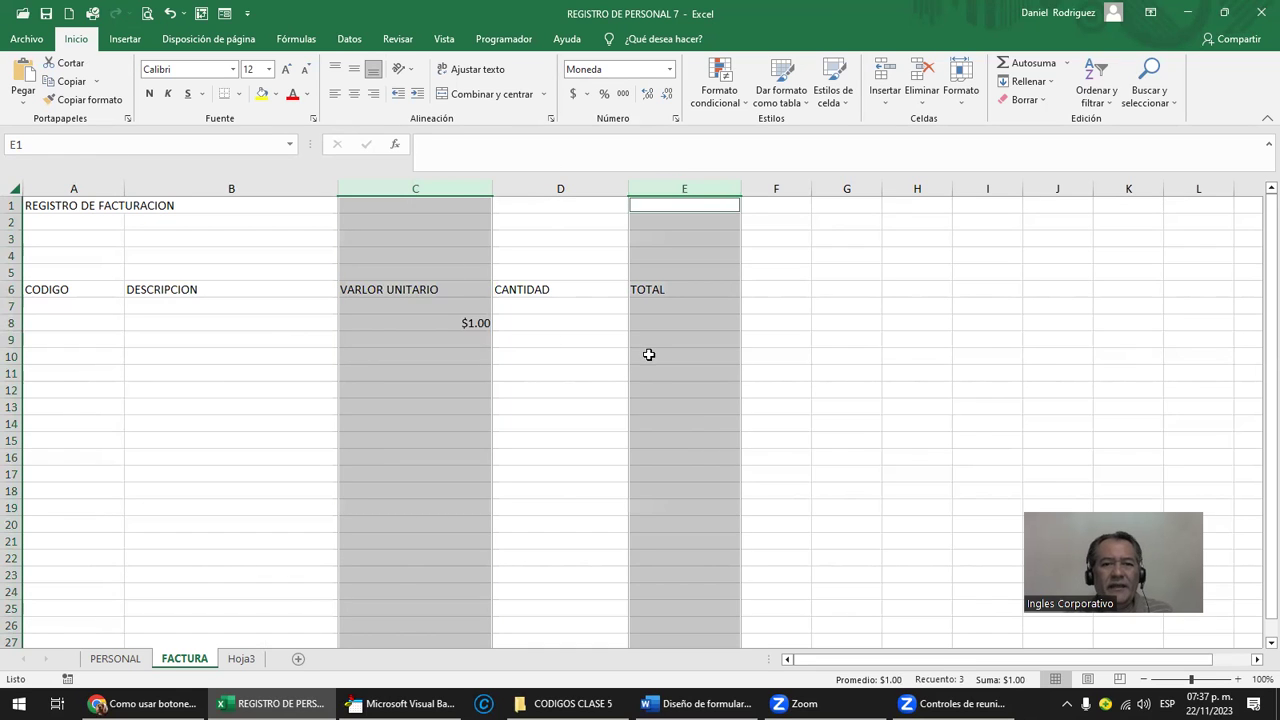
pyautogui.click(355, 94)
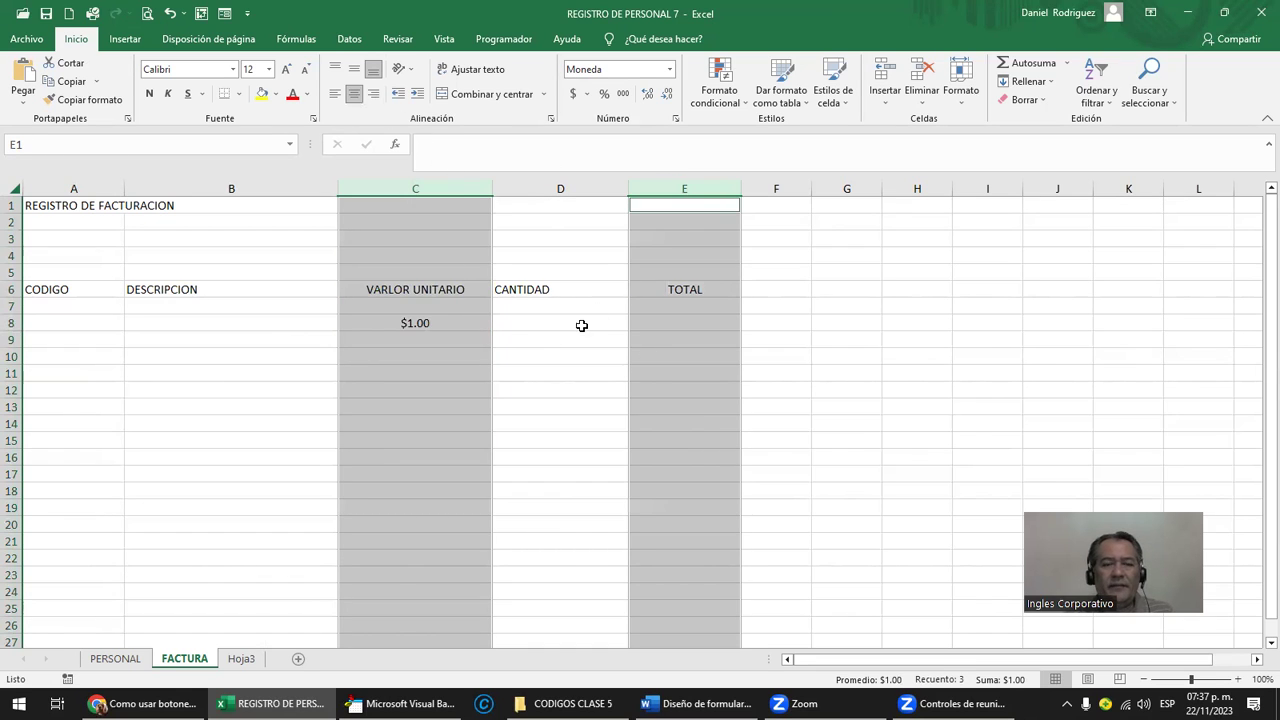
# Step: Fill test row 8 with A, SSSS and quantity 11, and centre column D
pyautogui.click(62, 318)
pyautogui.press('Up')
pyautogui.press('Down')
pyautogui.write('A')
pyautogui.click(276, 334)
pyautogui.write('SSSS')
pyautogui.press('Tab')
pyautogui.press('Tab')
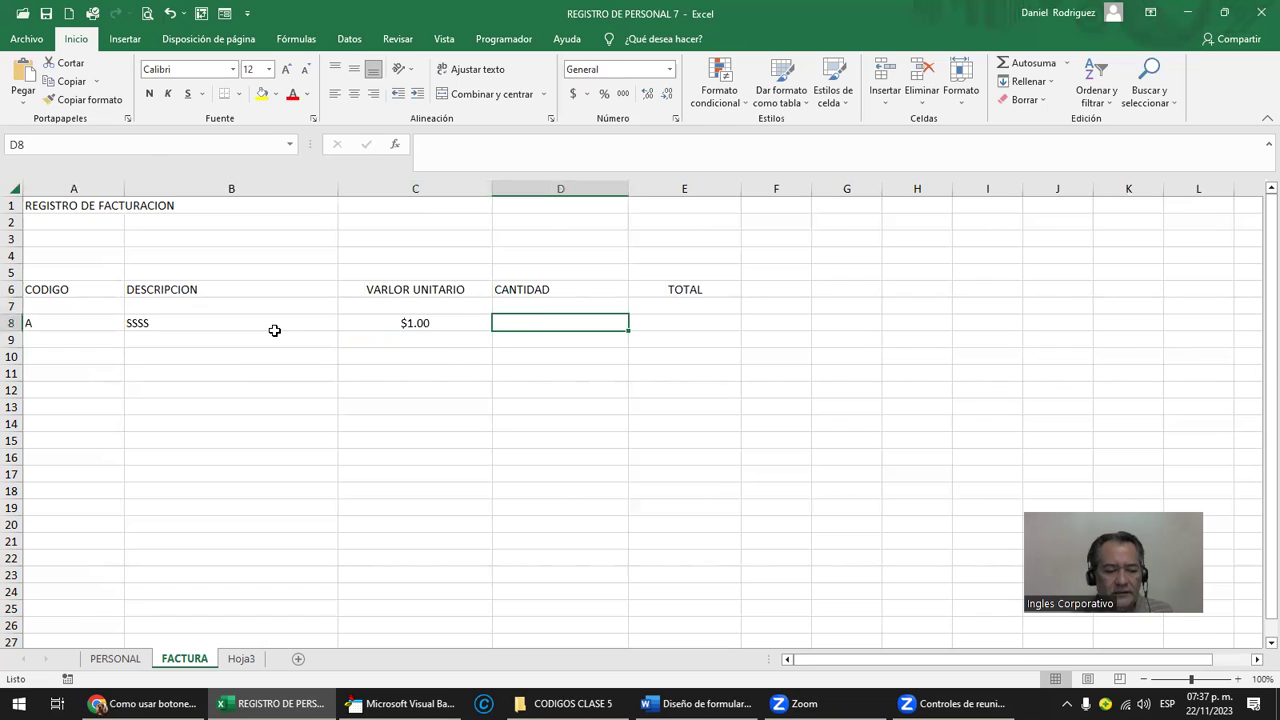
pyautogui.write('11')
pyautogui.press('Return')
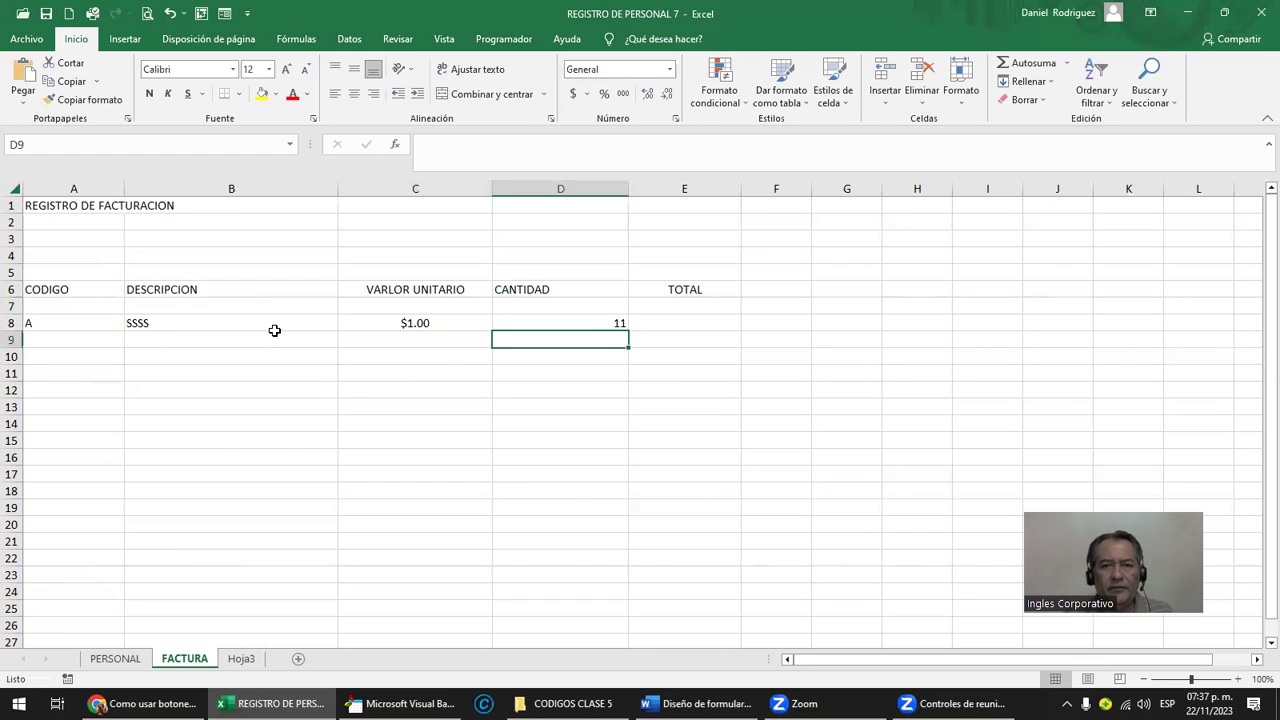
pyautogui.click(566, 189)
pyautogui.click(354, 93)
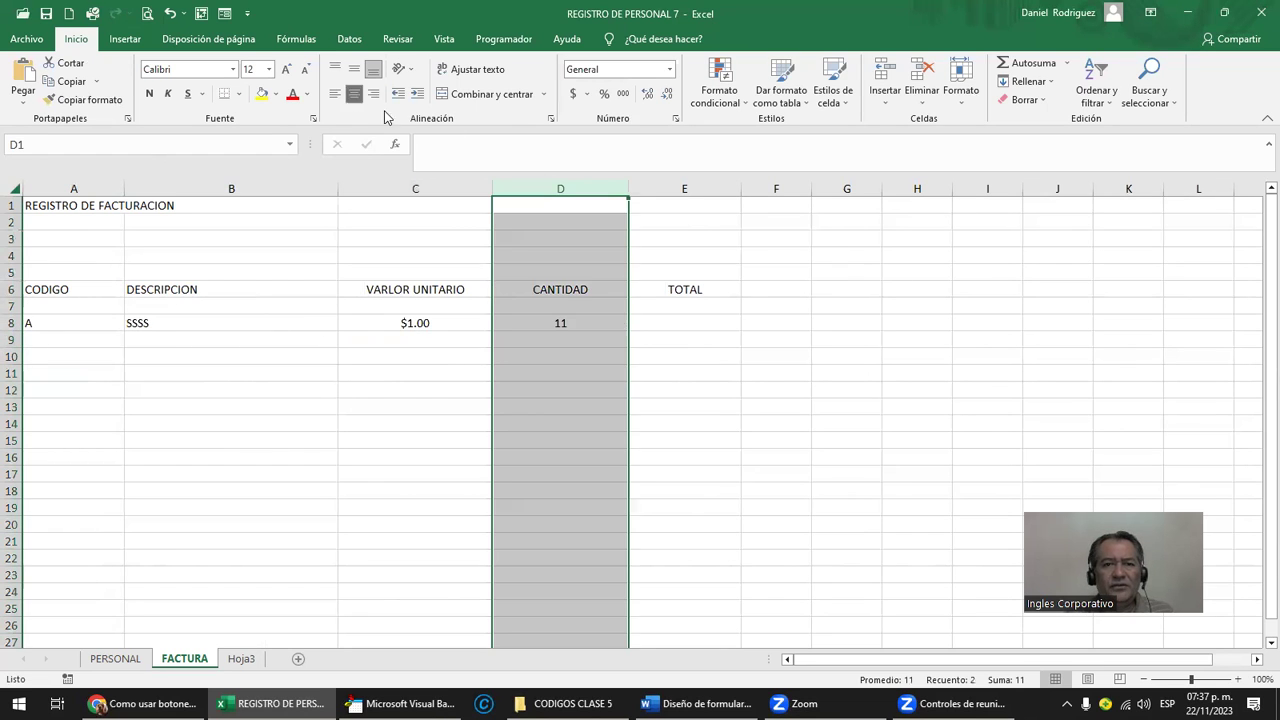
# Step: Enter a test total of 1 in E8 and select the row 8 test entries
pyautogui.click(709, 326)
pyautogui.write('1')
pyautogui.hotkey('ctrl', 'Return')
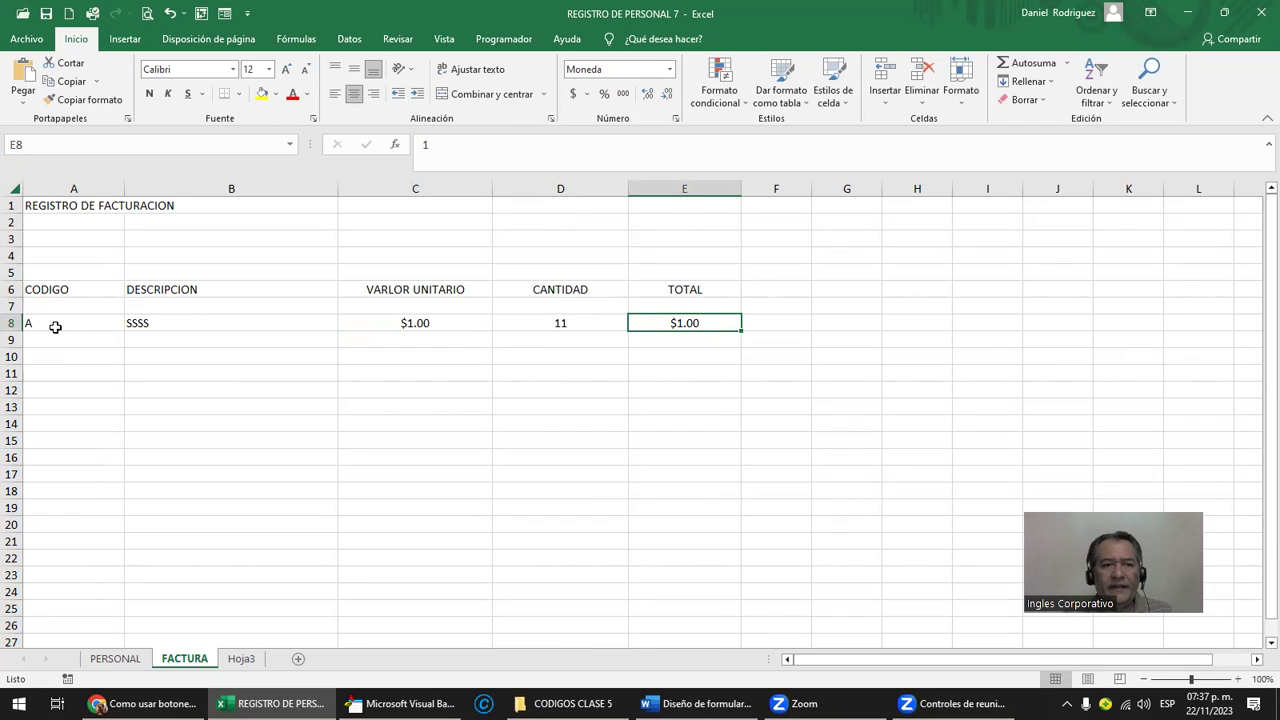
pyautogui.moveTo(44, 327); pyautogui.dragTo(659, 322)
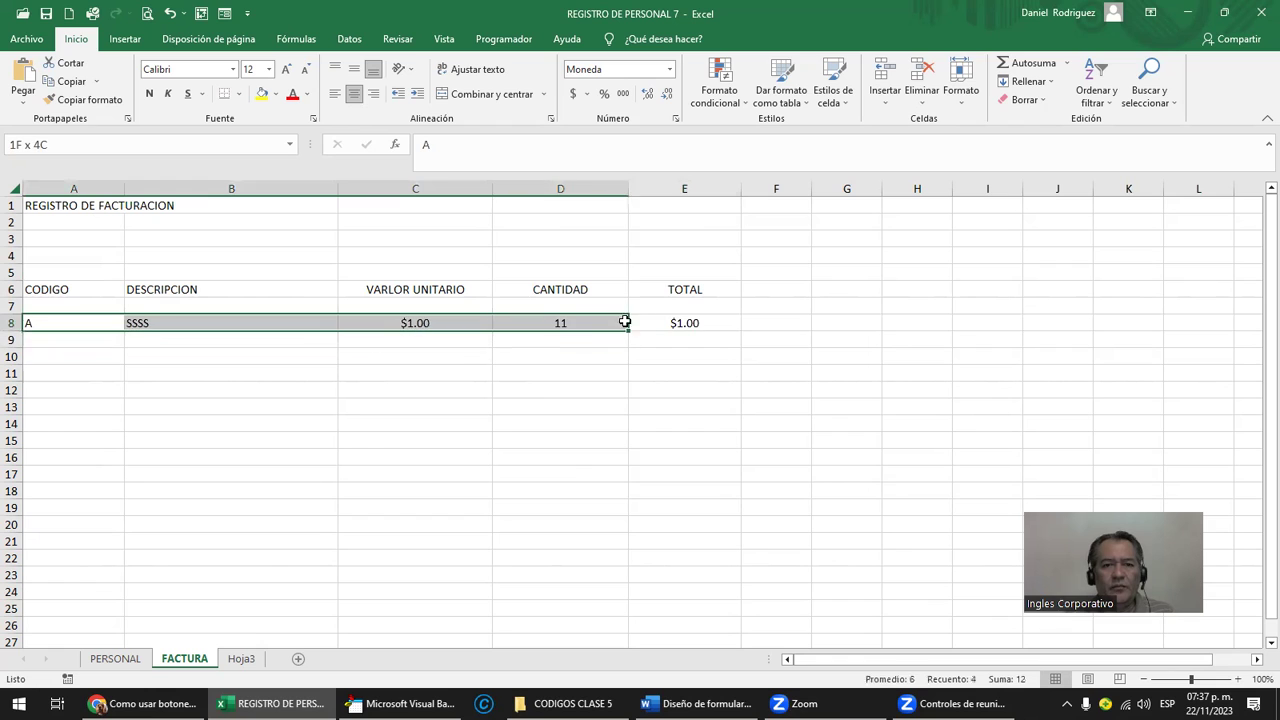
# Step: Clear the A8:E8 test row, save the workbook, and switch to the PERSONAL sheet
pyautogui.press('Delete')
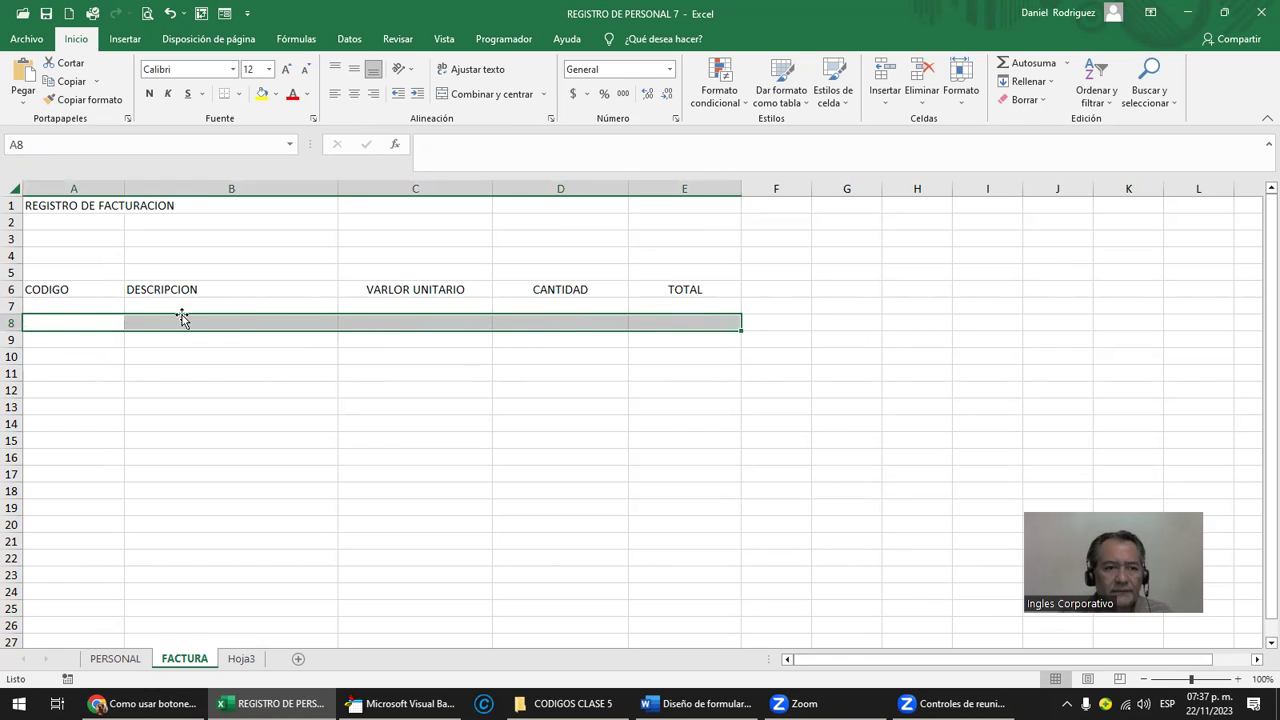
pyautogui.moveTo(420, 208); pyautogui.dragTo(565, 261)
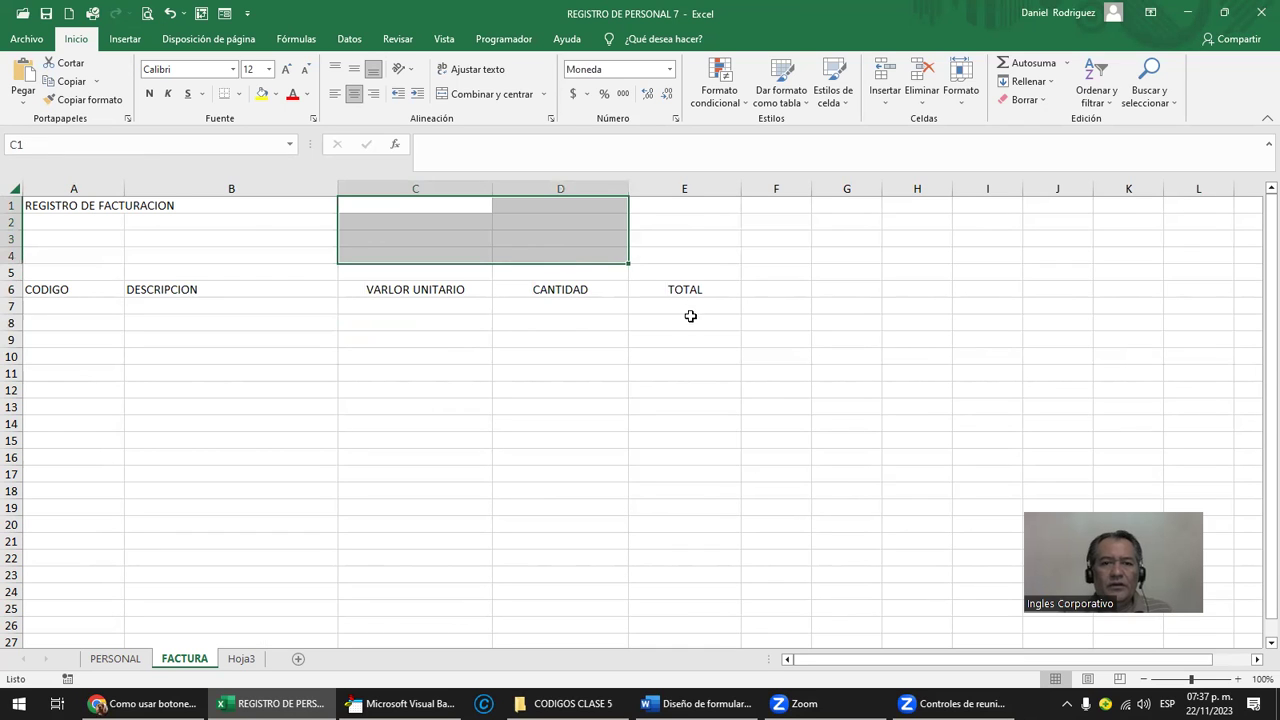
pyautogui.click(25, 290)
pyautogui.click(51, 308)
pyautogui.click(51, 322)
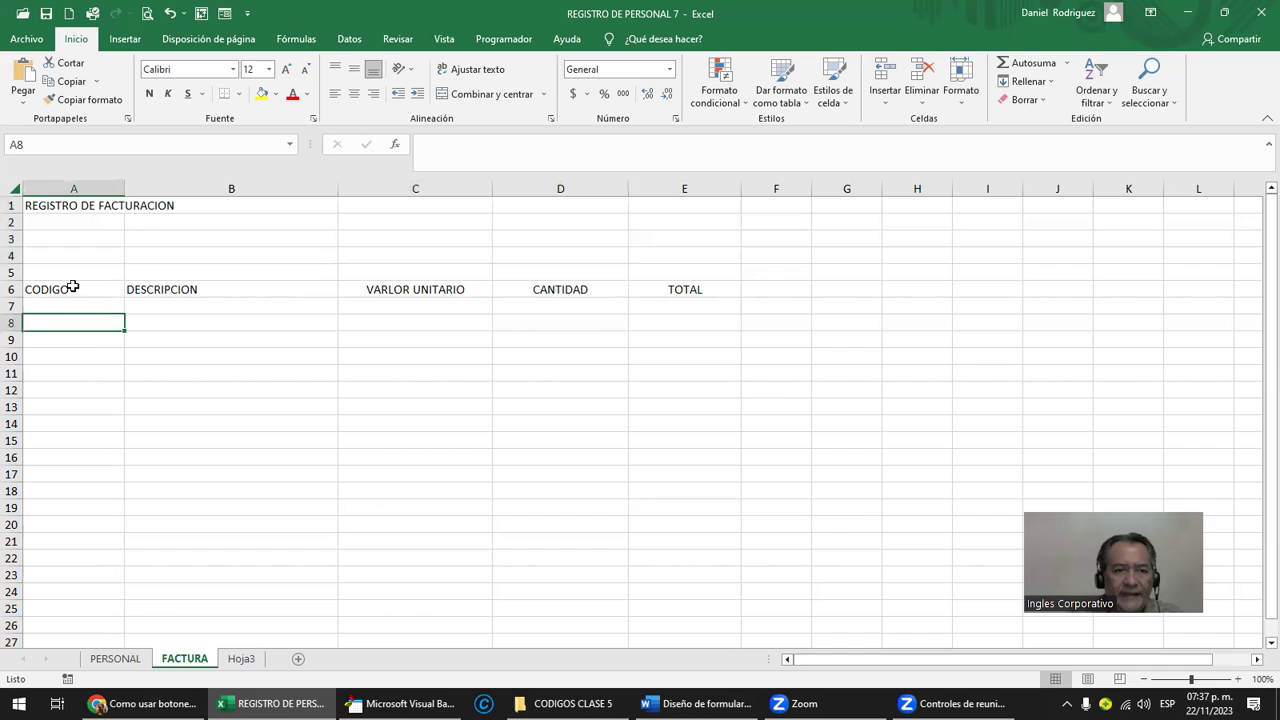
pyautogui.click(40, 13)
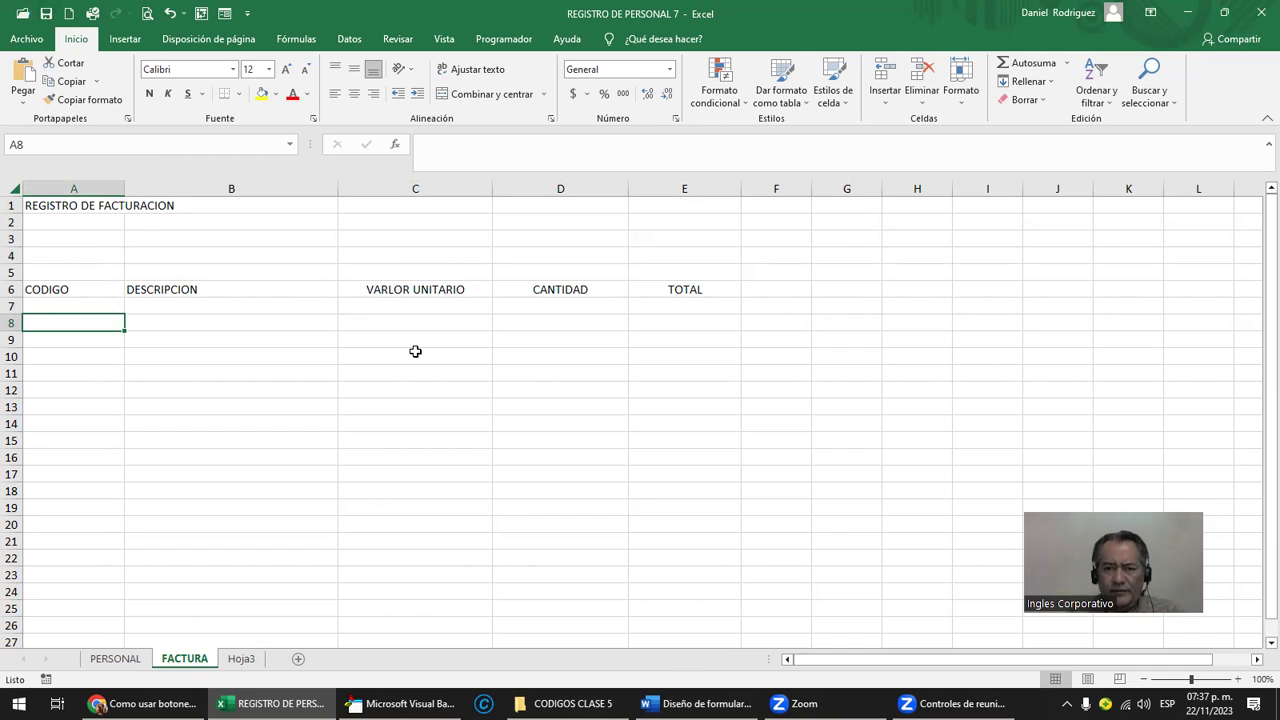
pyautogui.click(127, 664)
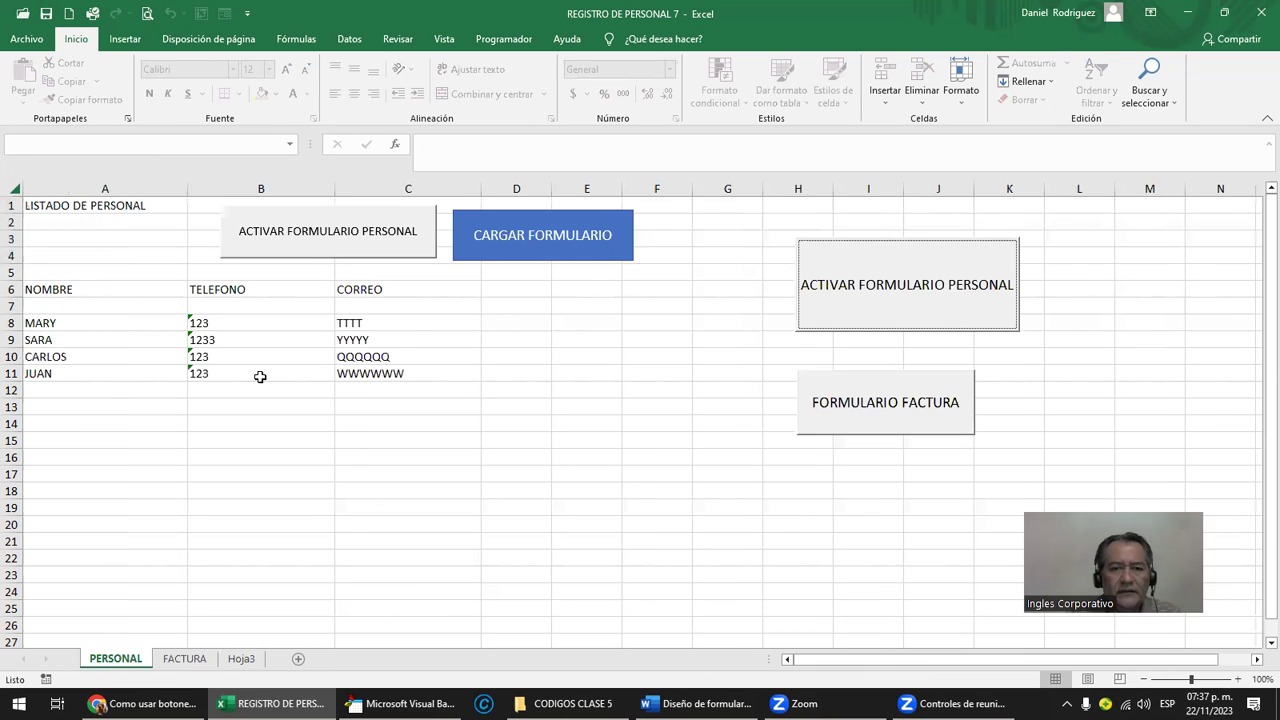
# Step: Copy the ACTIVAR FORMULARIO PERSONAL button onto the FACTURA sheet and position it over C1:D4
pyautogui.rightClick(278, 247)
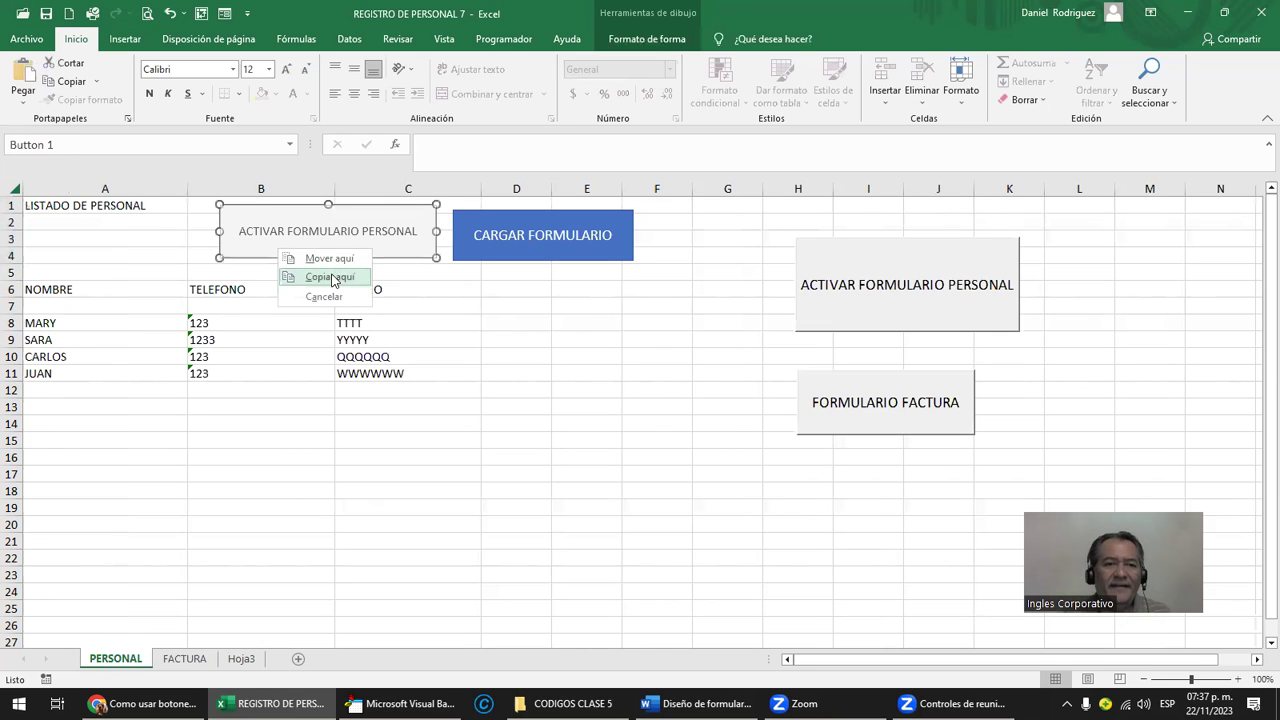
pyautogui.click(325, 276)
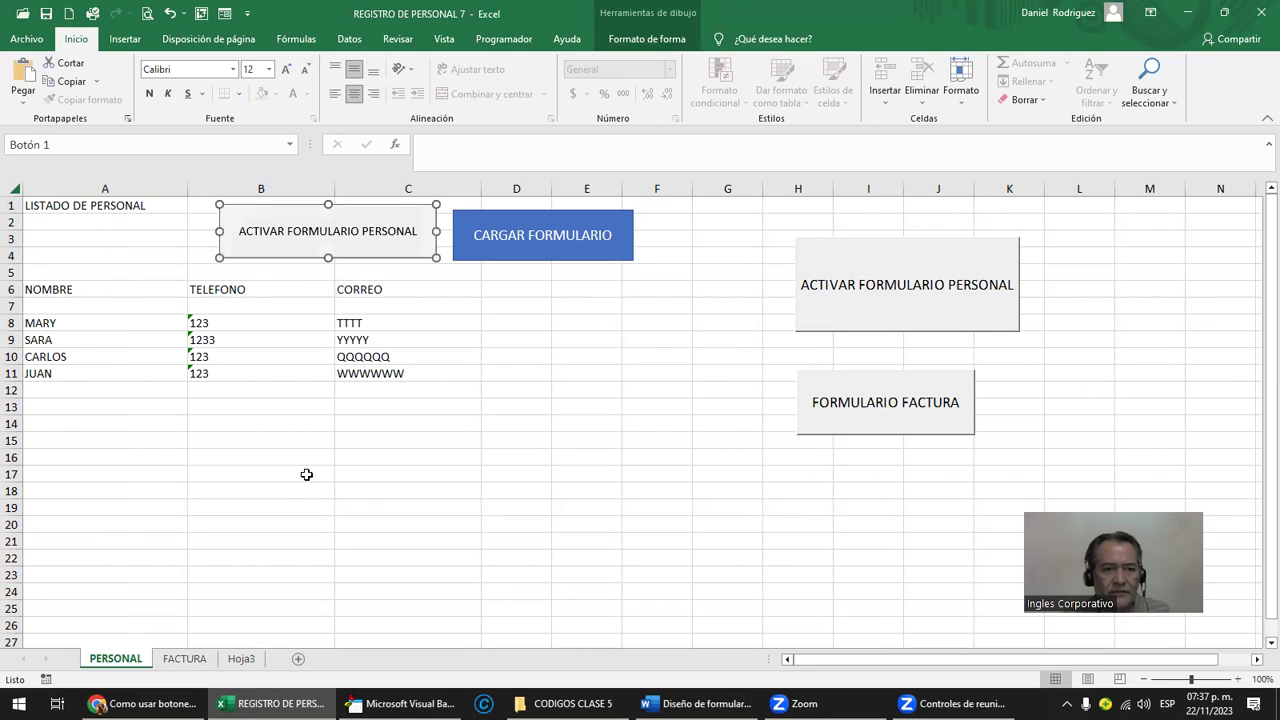
pyautogui.click(185, 658)
pyautogui.hotkey('ctrl', 'v')
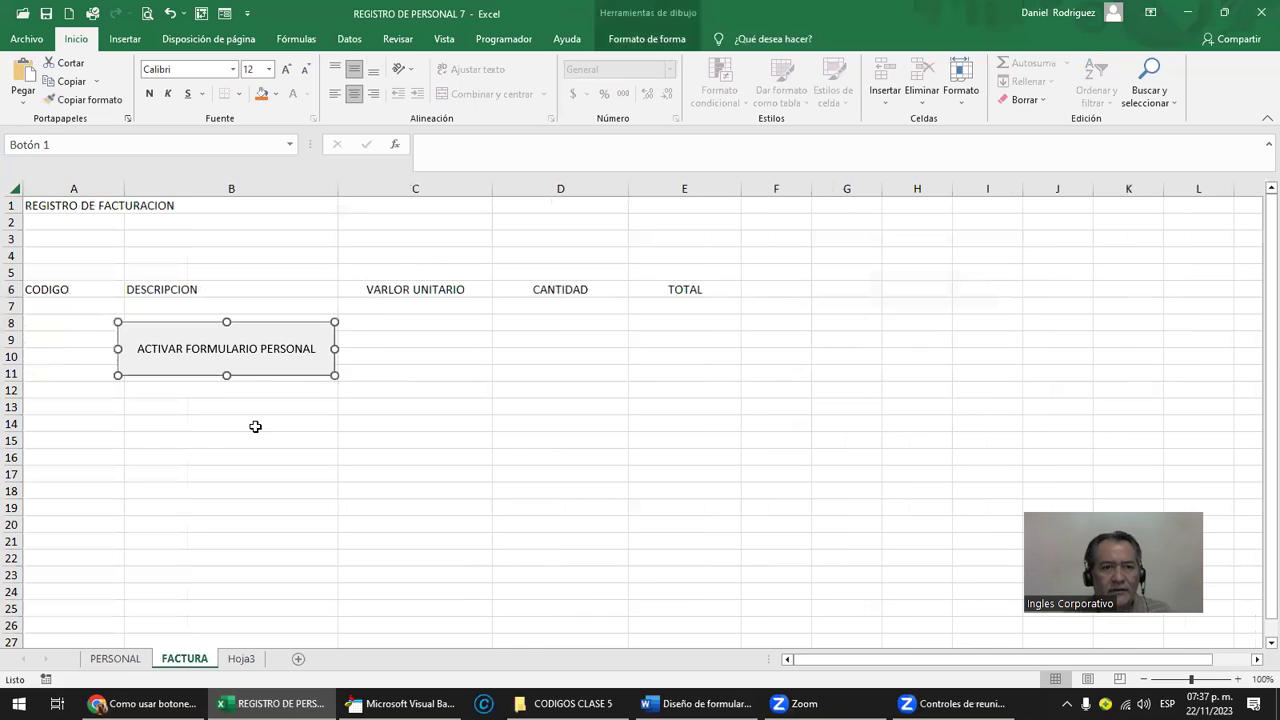
pyautogui.press('Up')
pyautogui.press('Up')
pyautogui.press('Up')
pyautogui.press('Up')
pyautogui.press('Up')
pyautogui.press('Up')
pyautogui.press('Up')
pyautogui.press('Up')
pyautogui.press('Up')
pyautogui.press('Right')
pyautogui.press('Right')
pyautogui.press('Right')
pyautogui.press('Right')
pyautogui.press('Right')
pyautogui.press('Right')
pyautogui.press('Right')
pyautogui.press('Right')
pyautogui.press('Right')
pyautogui.press('Right')
pyautogui.press('Right')
pyautogui.press('Down')
pyautogui.press('Down')
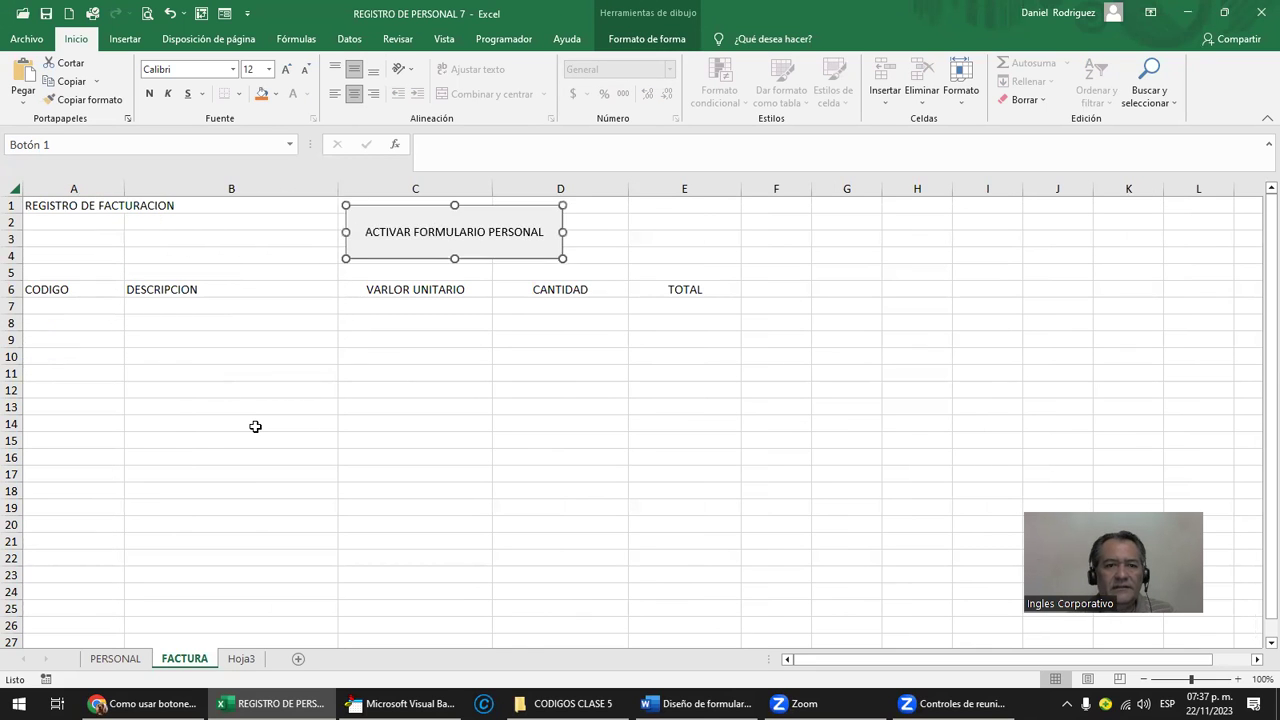
# Step: Relabel the pasted button ACTIVAR FACTURA, then test which form it opens
pyautogui.press('F2')
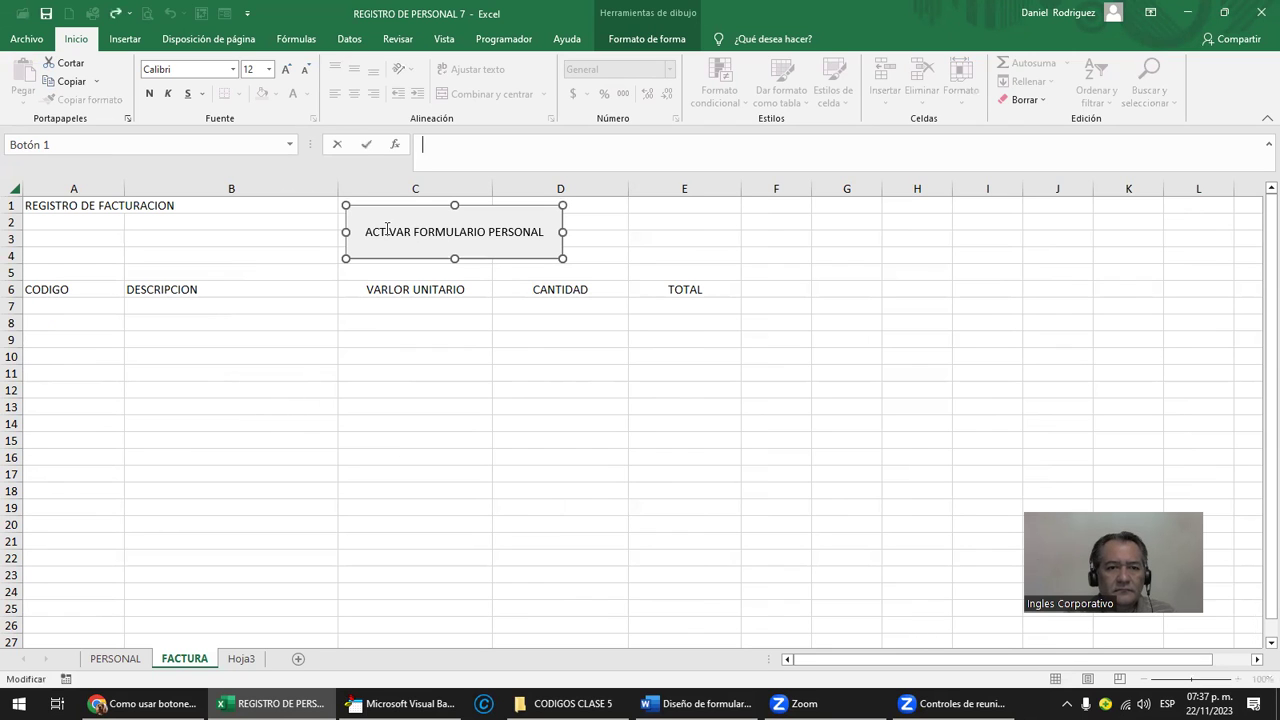
pyautogui.click(420, 235)
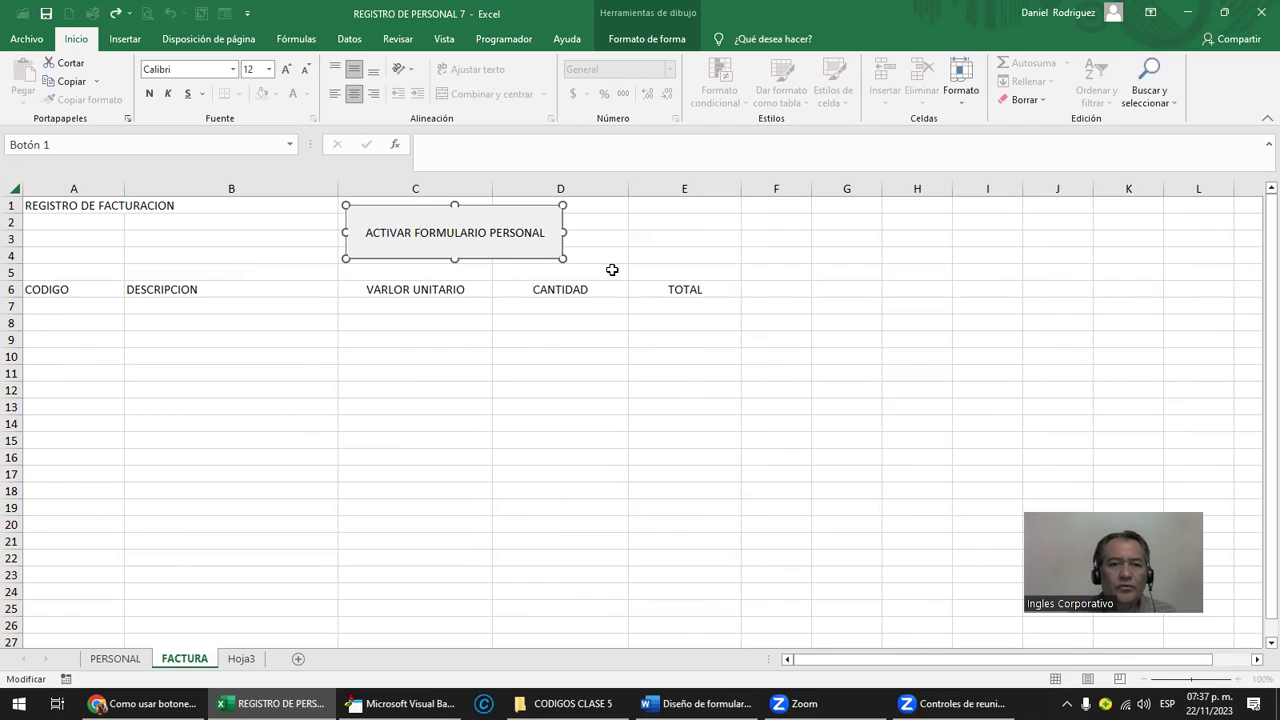
pyautogui.press('Delete')
pyautogui.press('Delete')
pyautogui.press('Delete')
pyautogui.press('Delete')
pyautogui.press('Delete')
pyautogui.press('Delete')
pyautogui.press('Delete')
pyautogui.press('Delete')
pyautogui.write('FACTURA')
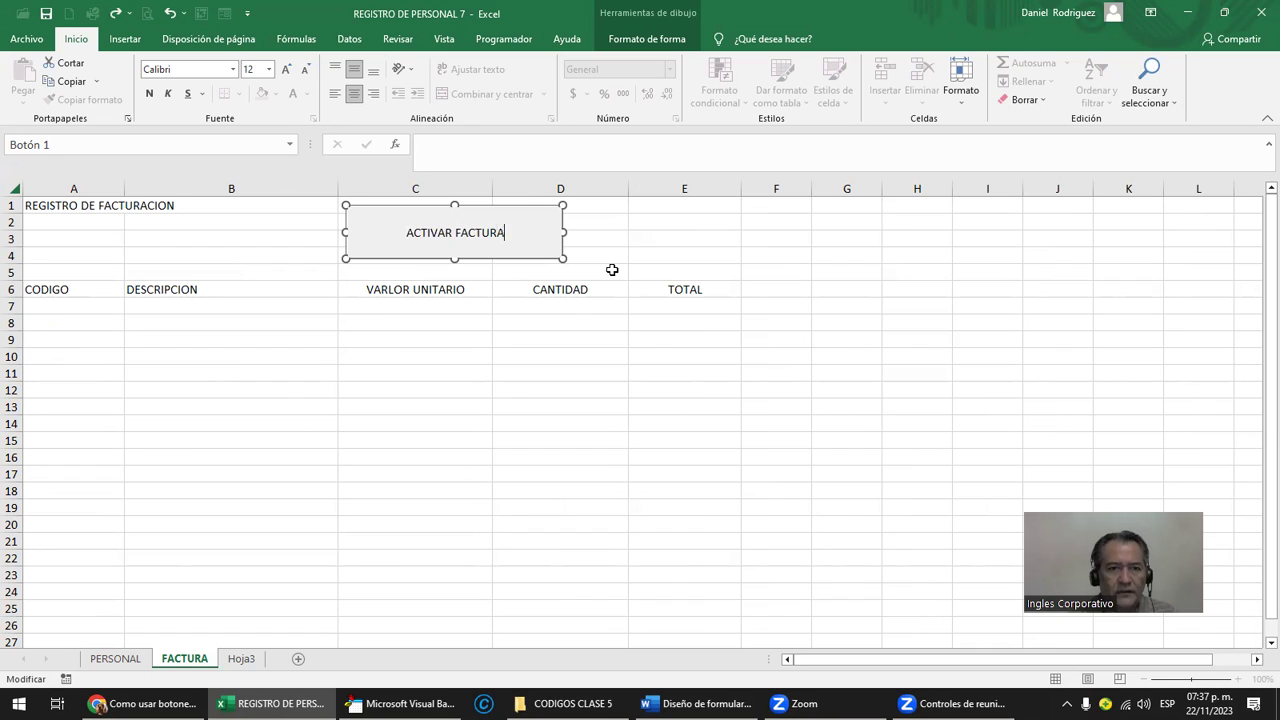
pyautogui.moveTo(598, 380); pyautogui.dragTo(598, 392)
pyautogui.click(538, 247)
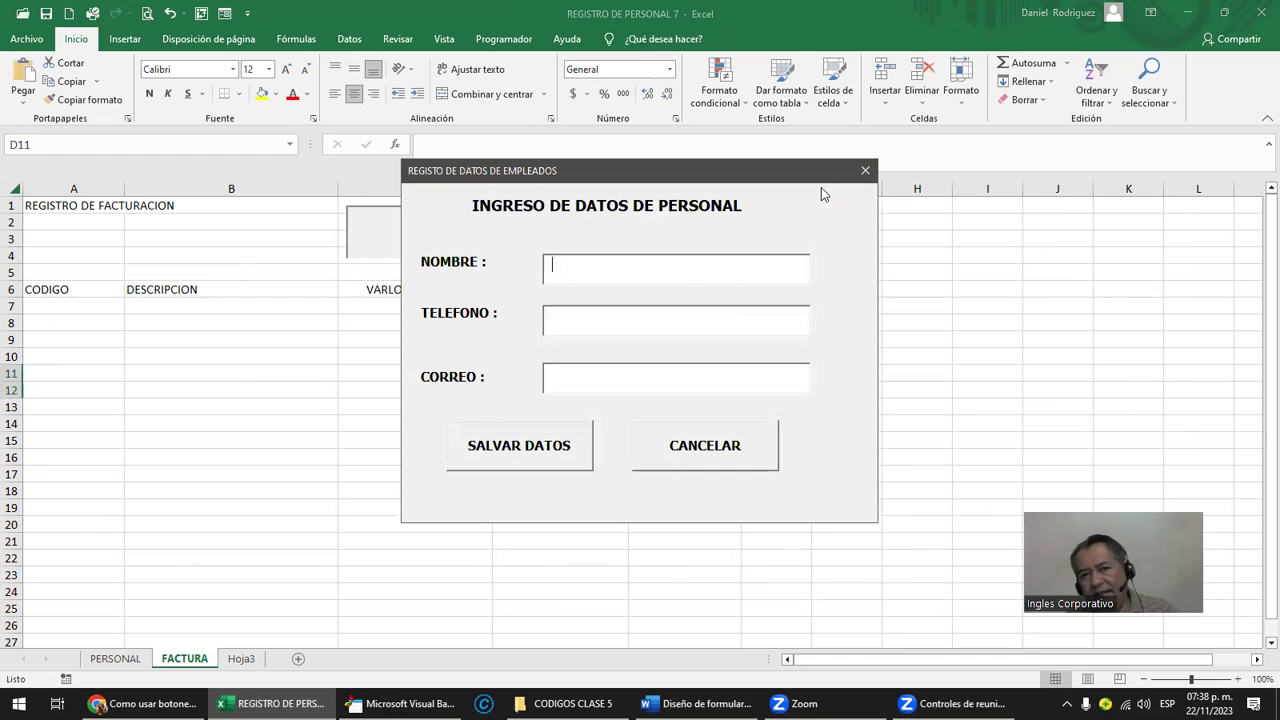
# Step: Check the ACTIVAR FACTURA button's assigned macro and retest it, closing the personnel form
pyautogui.click(866, 171)
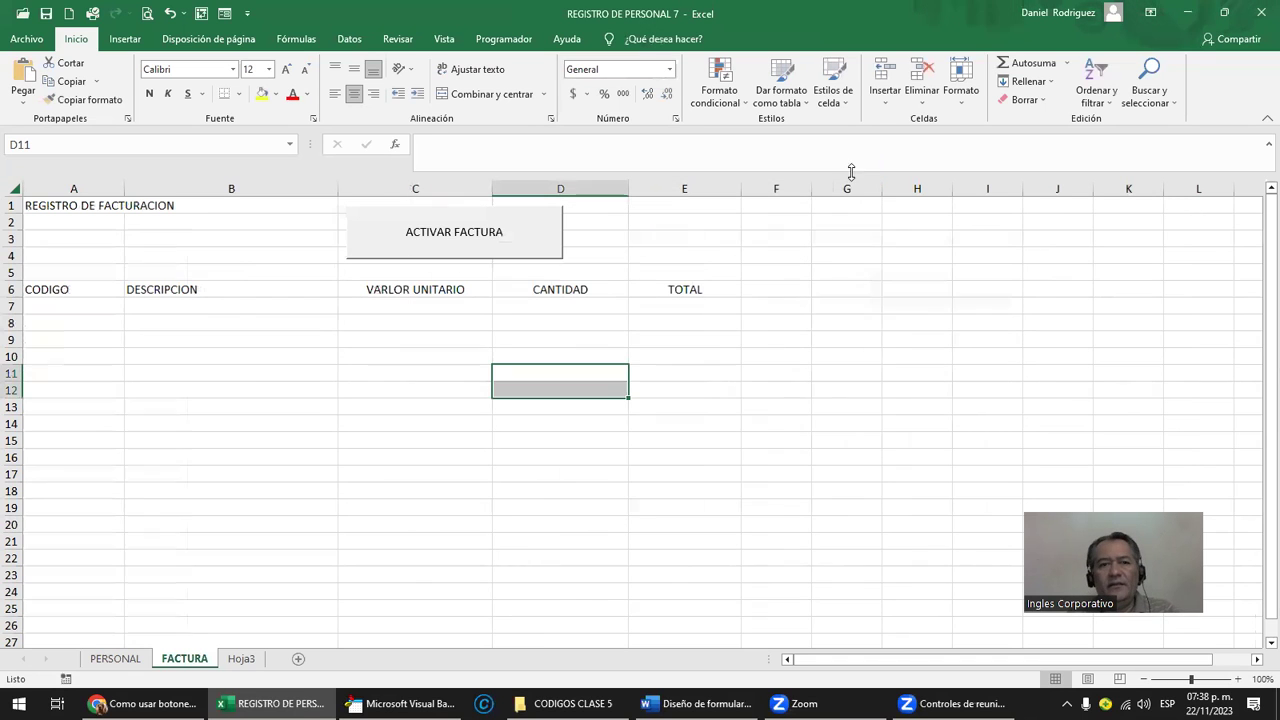
pyautogui.rightClick(550, 252)
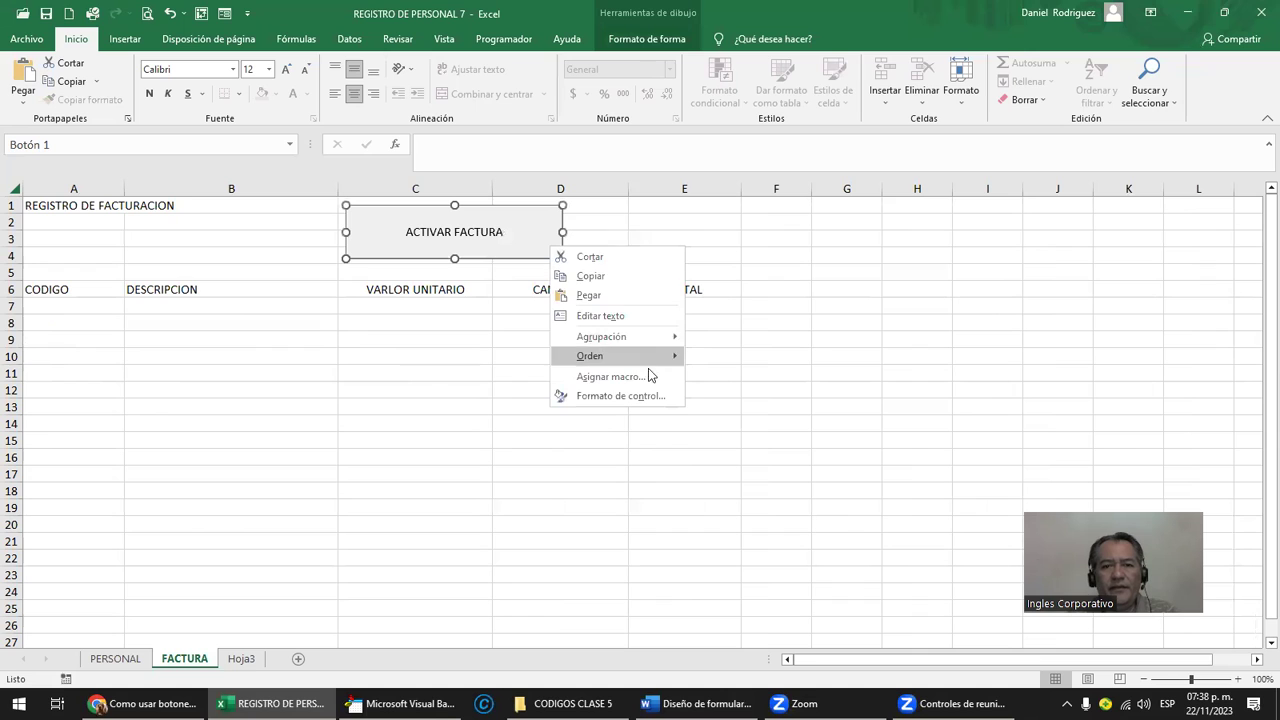
pyautogui.click(647, 378)
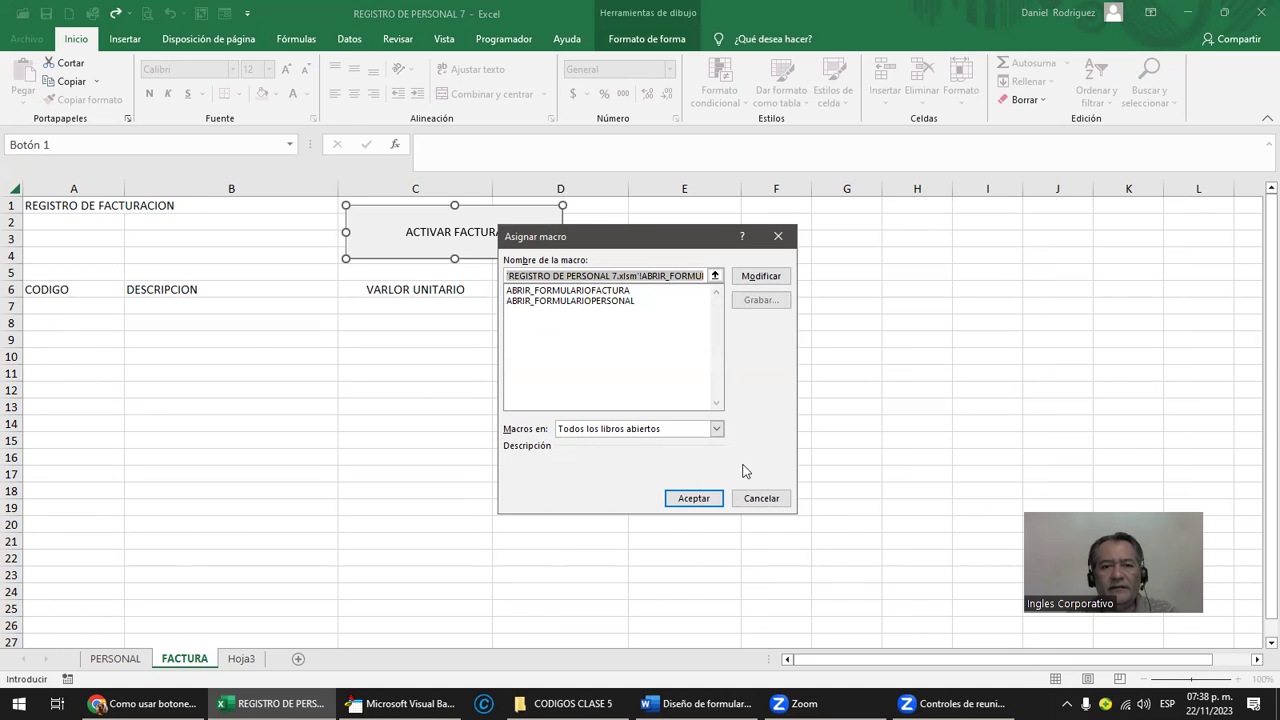
pyautogui.click(762, 499)
pyautogui.click(480, 390)
pyautogui.click(469, 246)
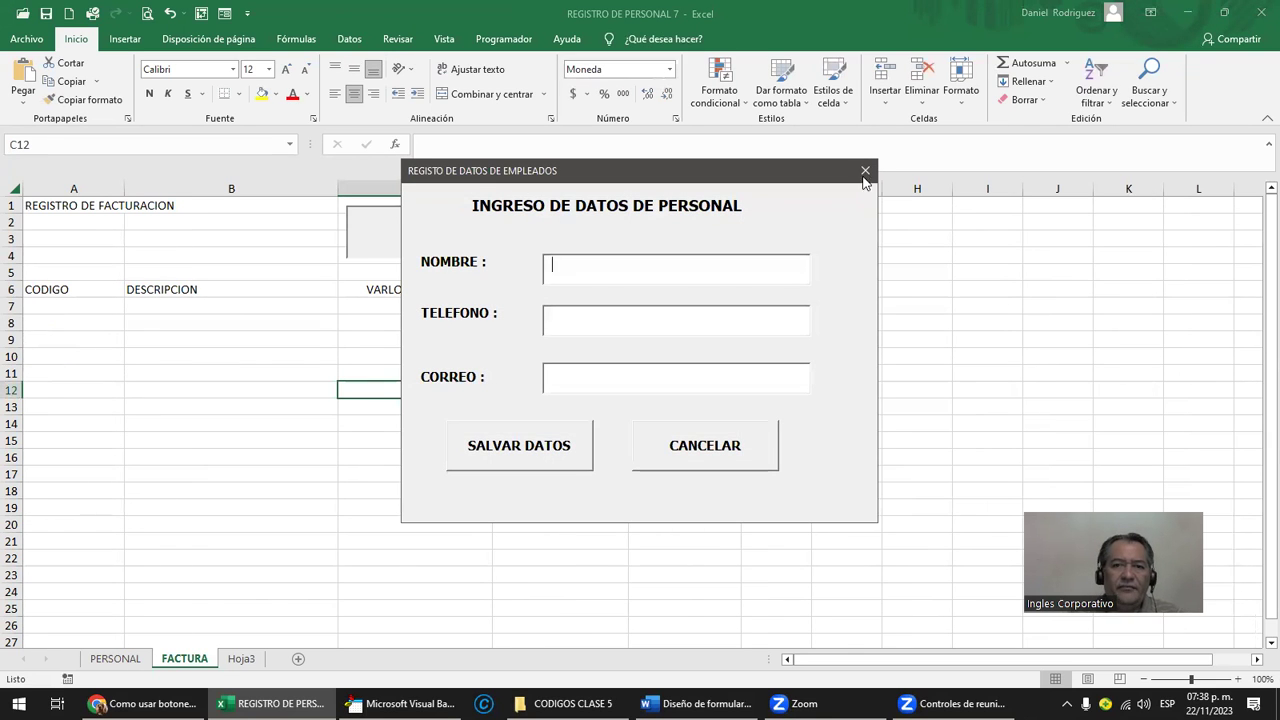
pyautogui.click(865, 171)
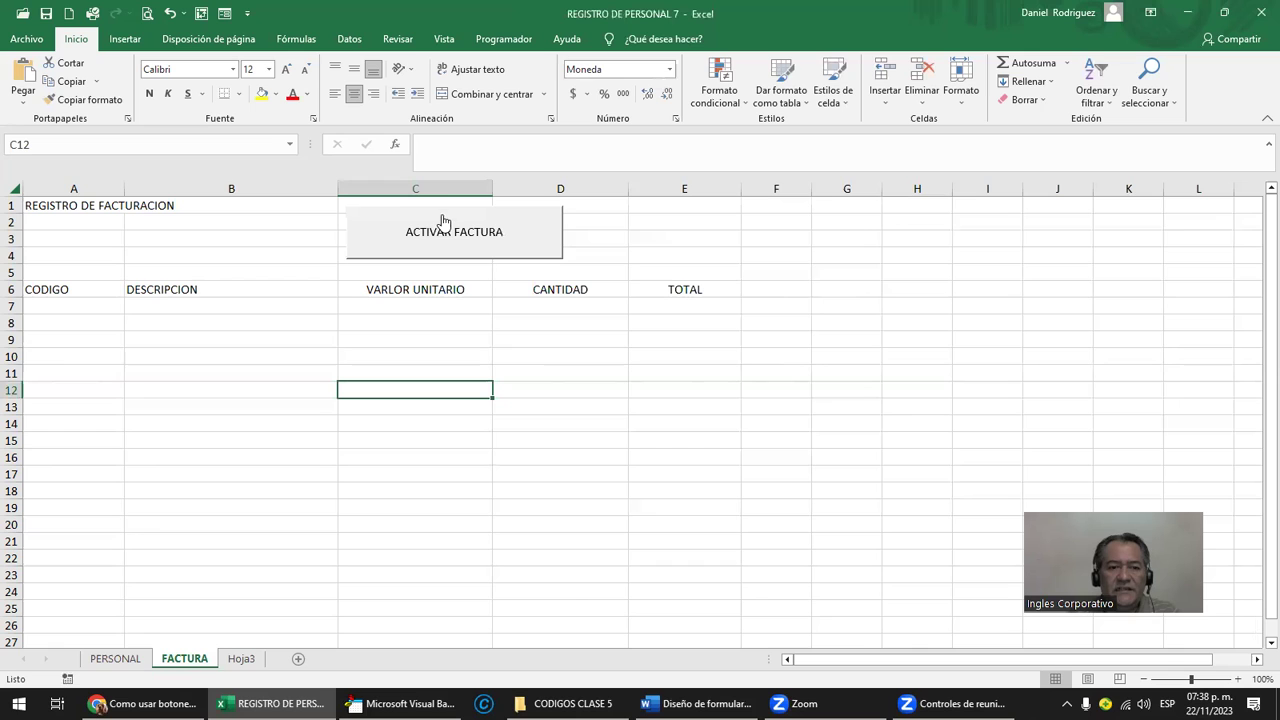
# Step: Deselect the button on PERSONAL, return to FACTURA cell A8, and bring up the VBA editor
pyautogui.click(125, 658)
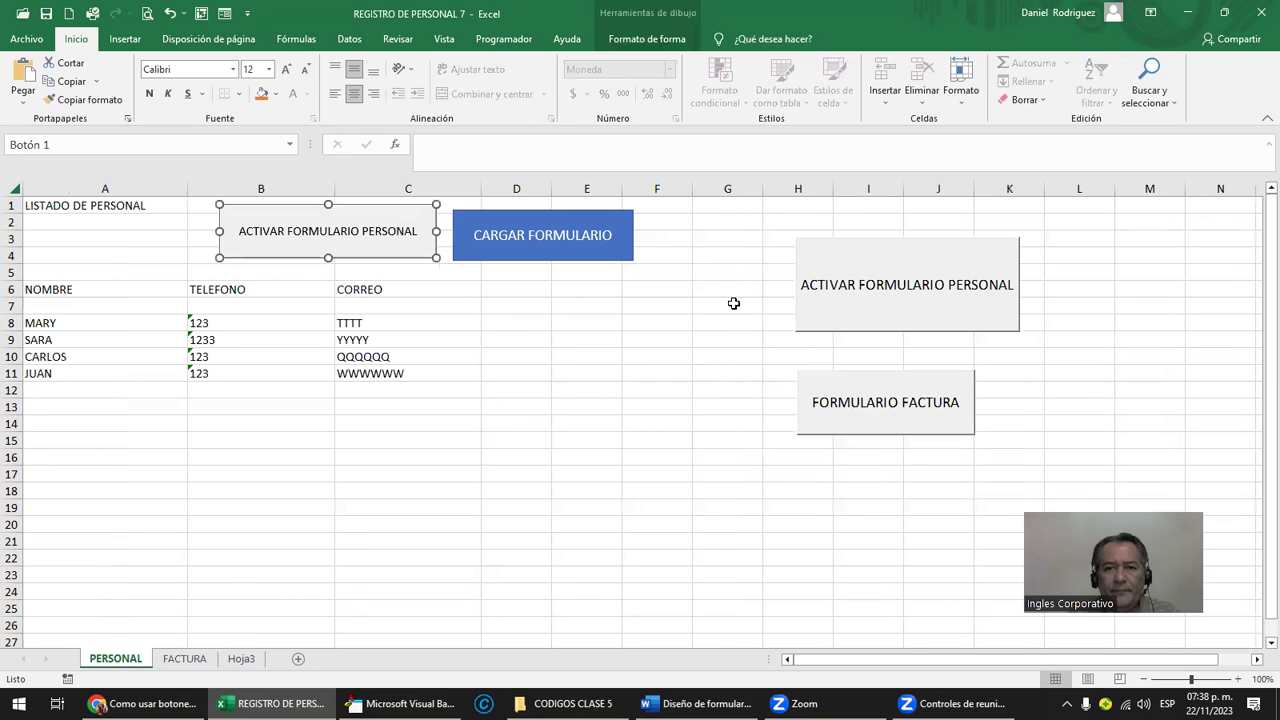
pyautogui.click(816, 263)
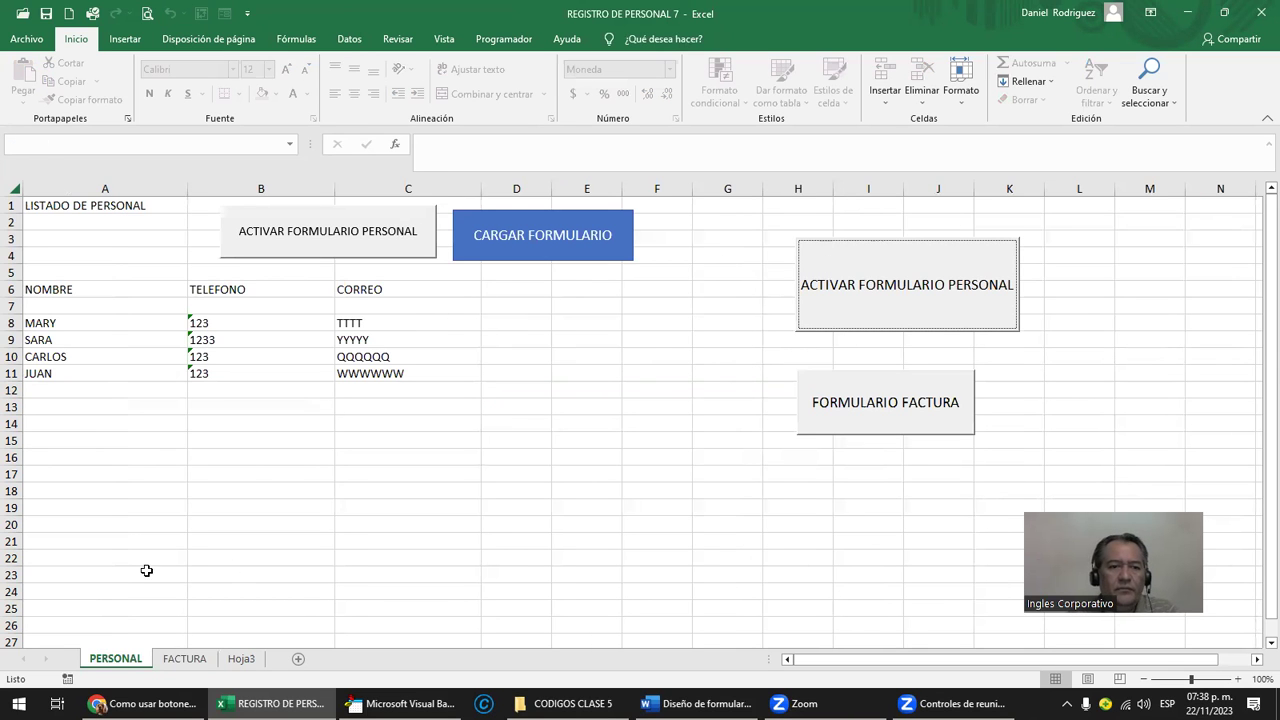
pyautogui.click(185, 660)
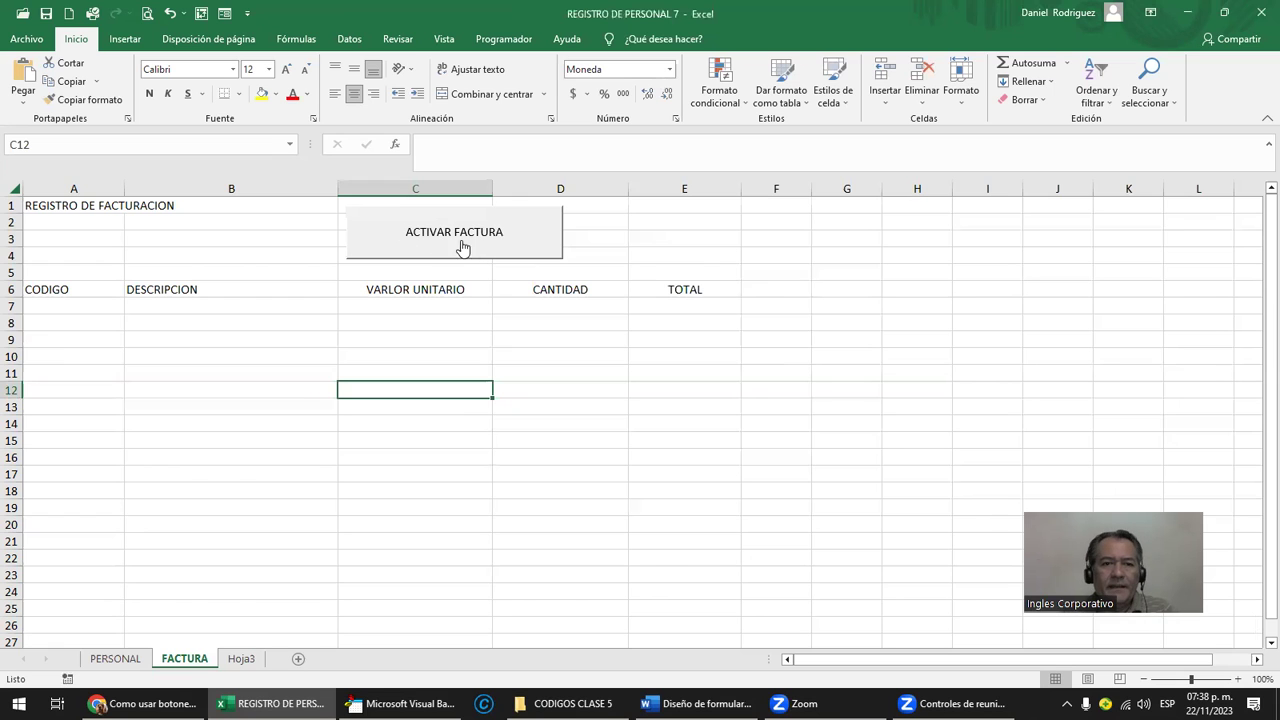
pyautogui.click(92, 319)
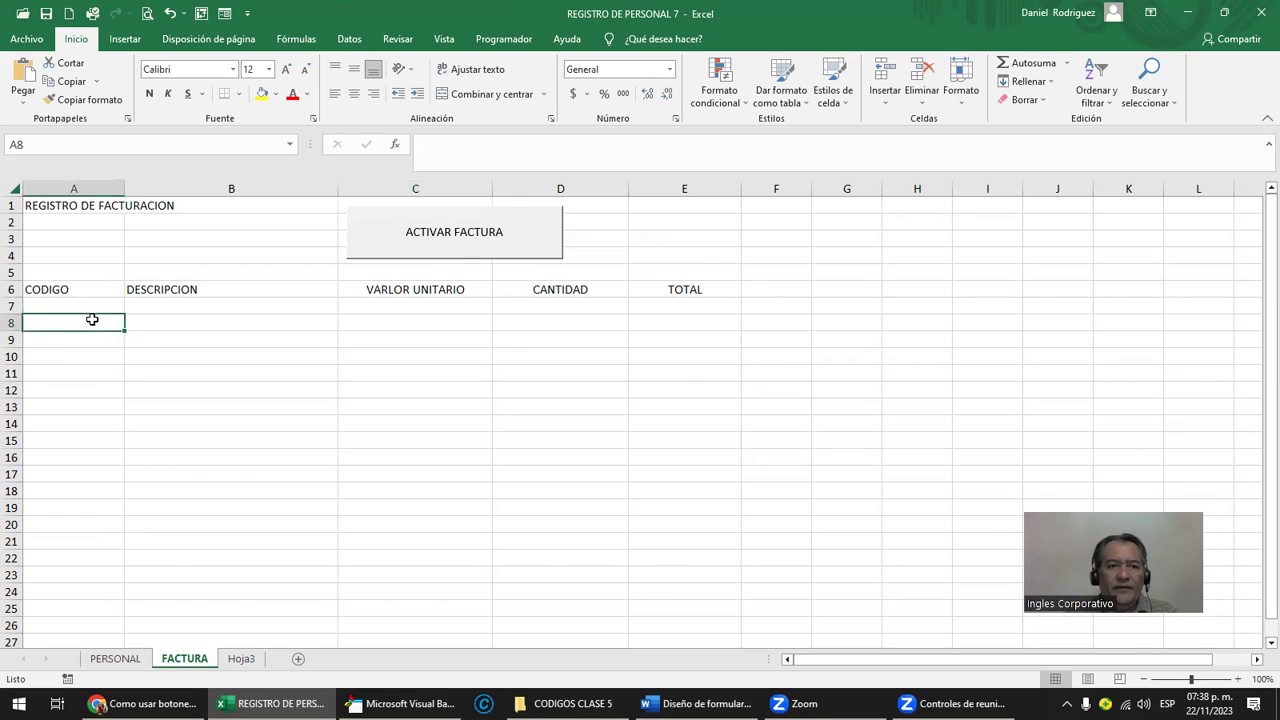
pyautogui.click(400, 703)
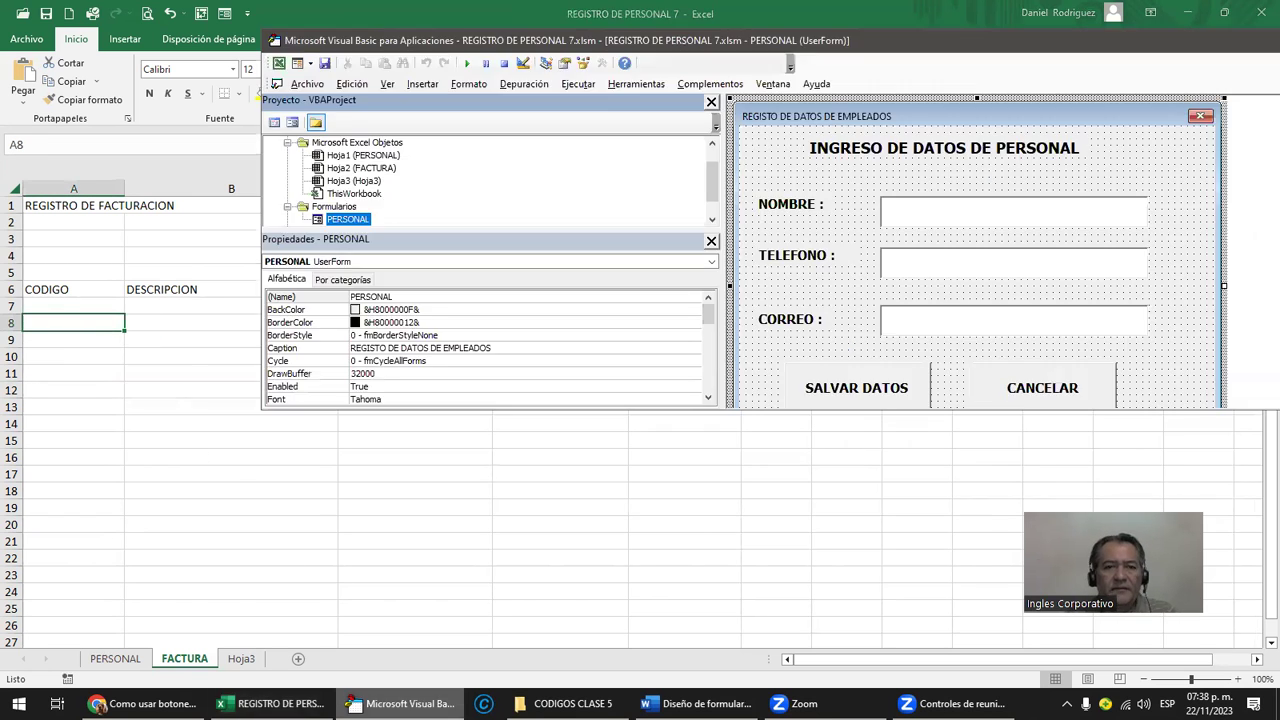
# Step: Maximize the VBA editor, browse the PERSONAL/FACTURA sheets and PERSONAL form, and open Insertar
pyautogui.doubleClick(510, 42)
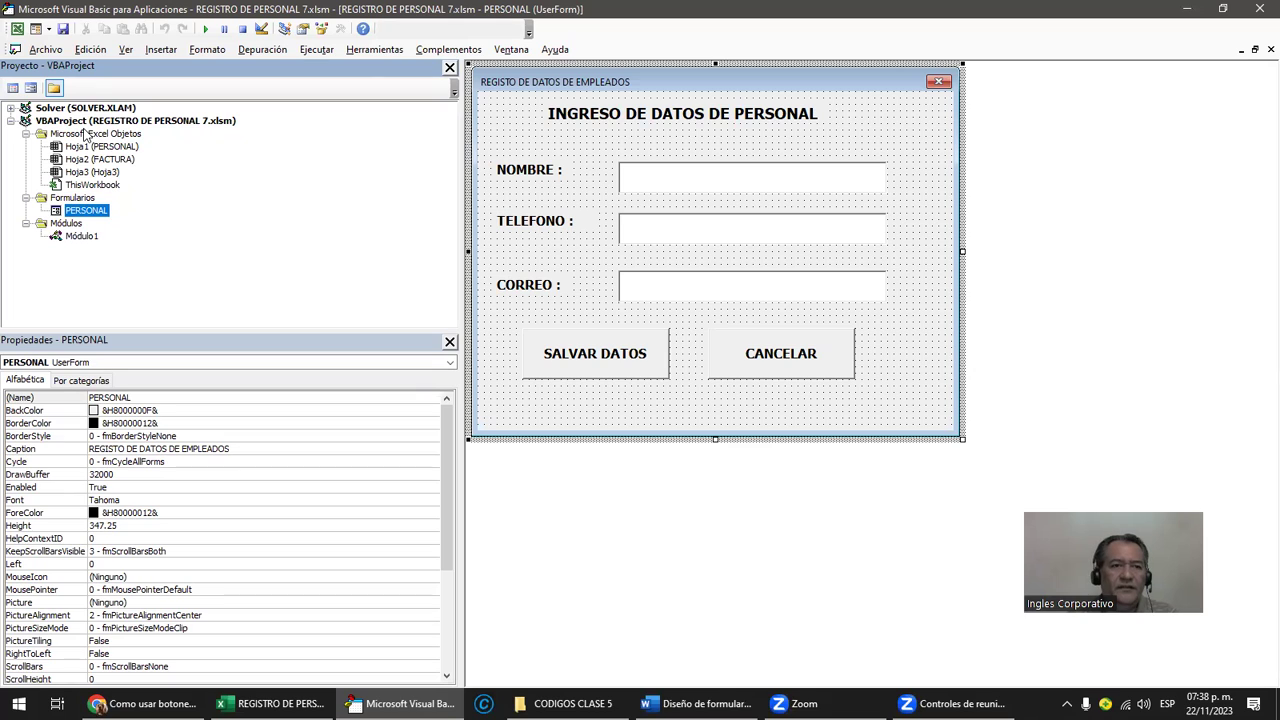
pyautogui.click(74, 121)
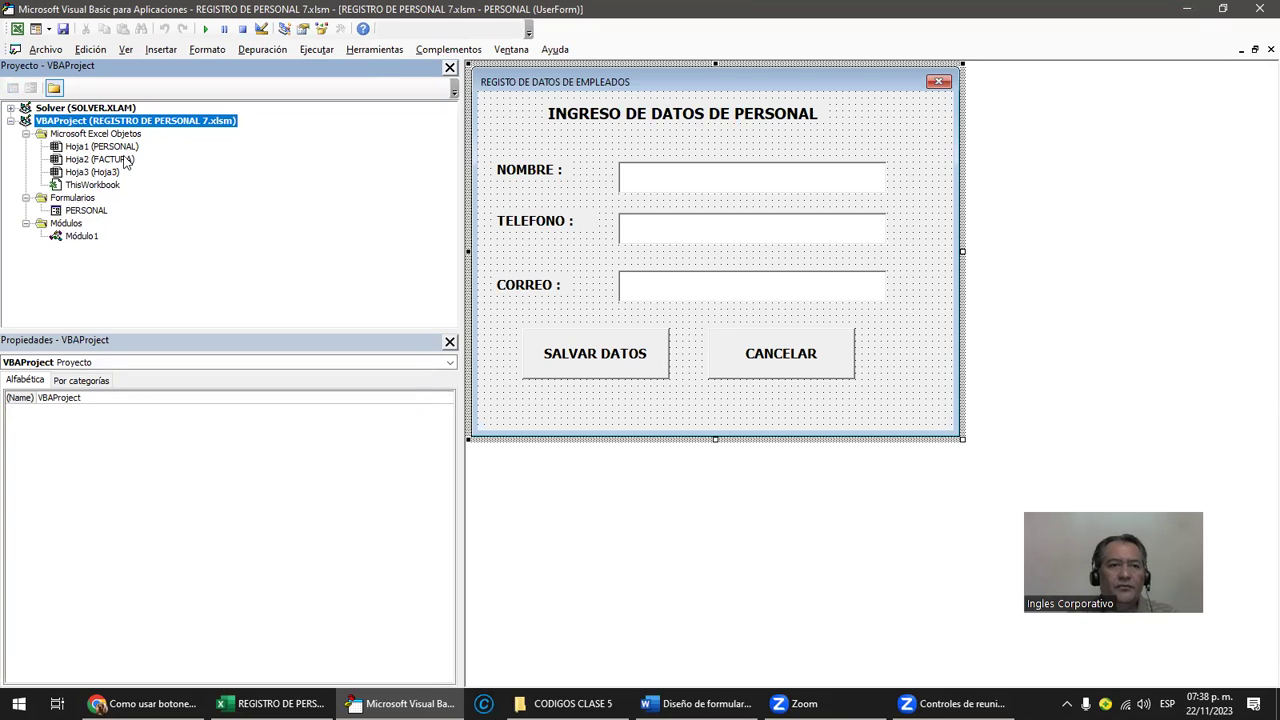
pyautogui.click(88, 211)
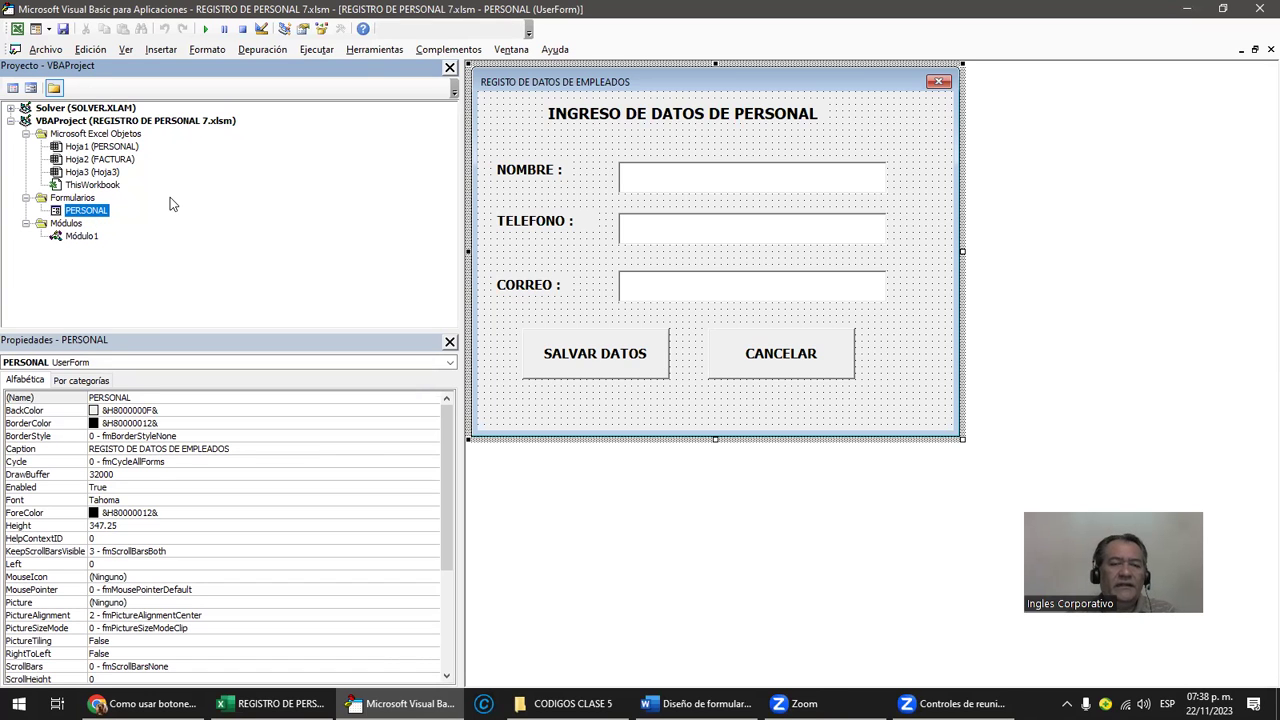
pyautogui.click(128, 162)
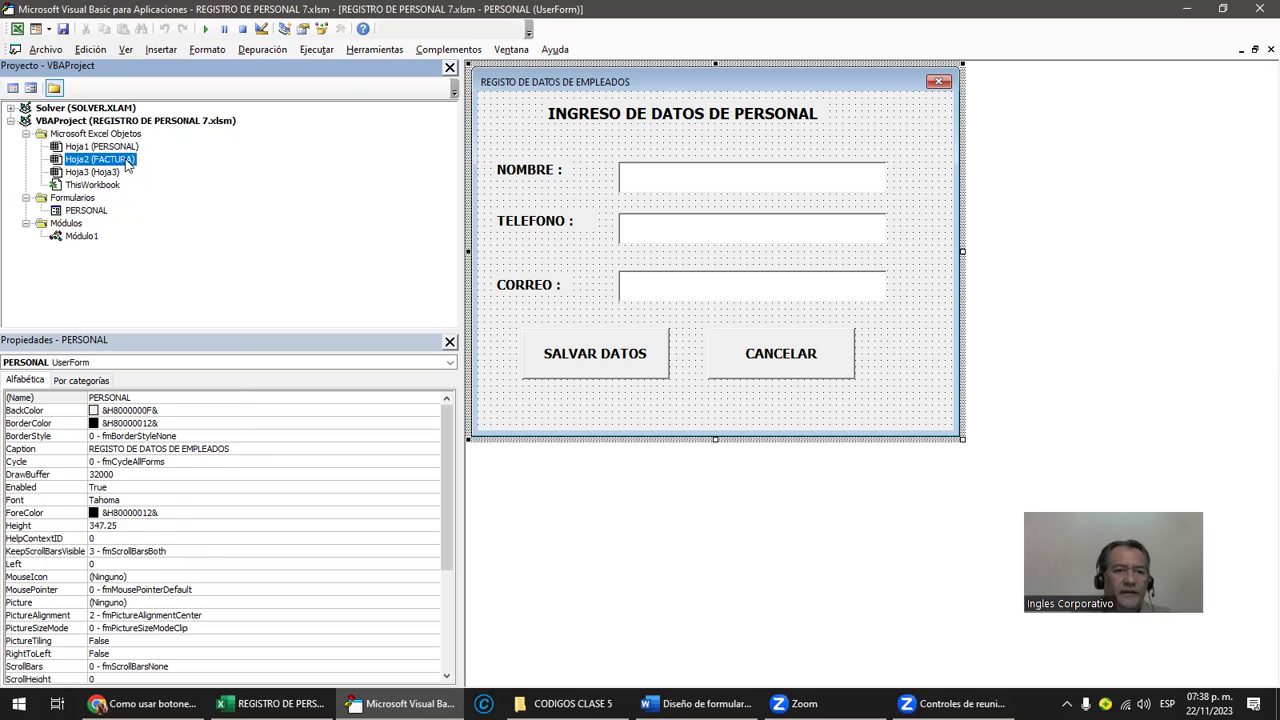
pyautogui.click(128, 147)
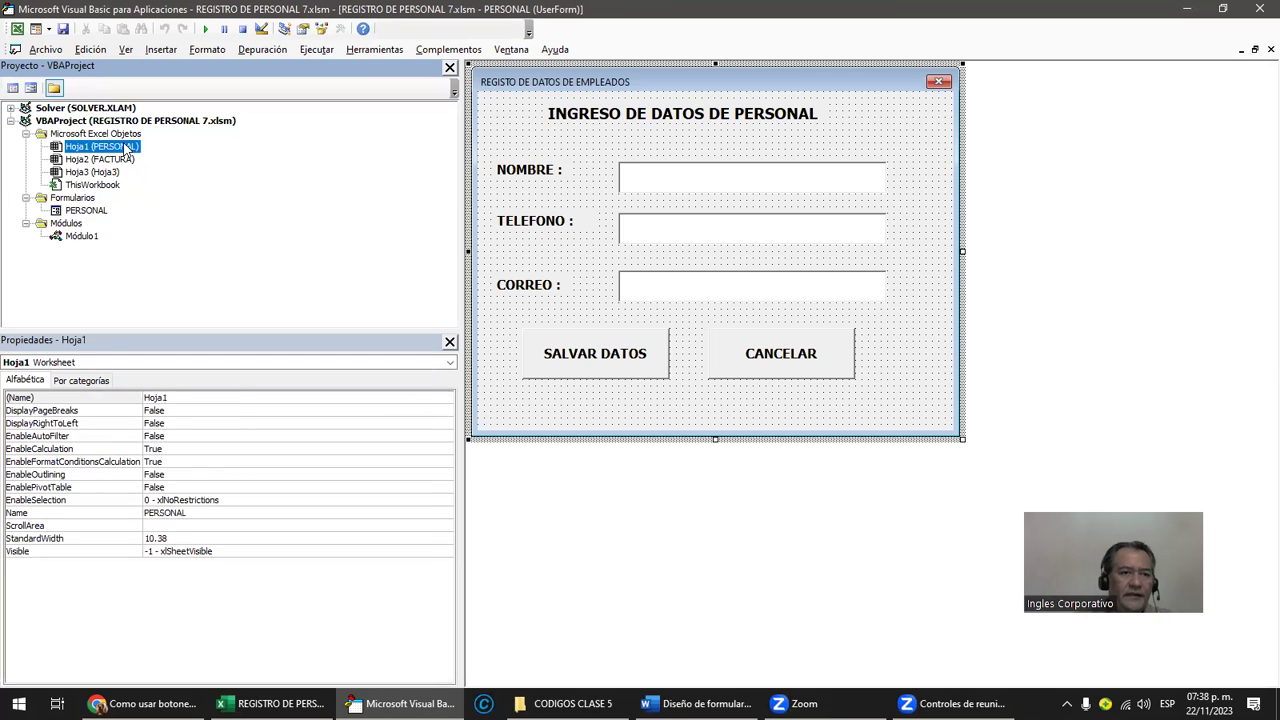
pyautogui.click(94, 212)
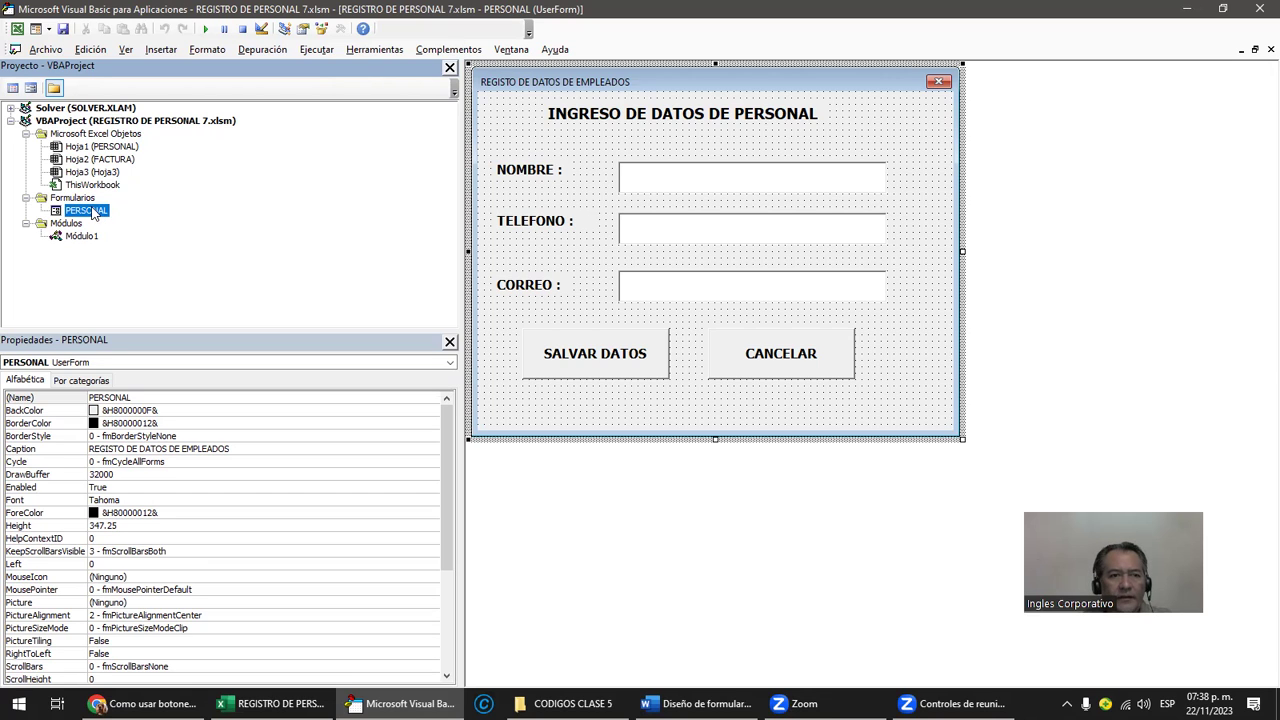
pyautogui.click(161, 50)
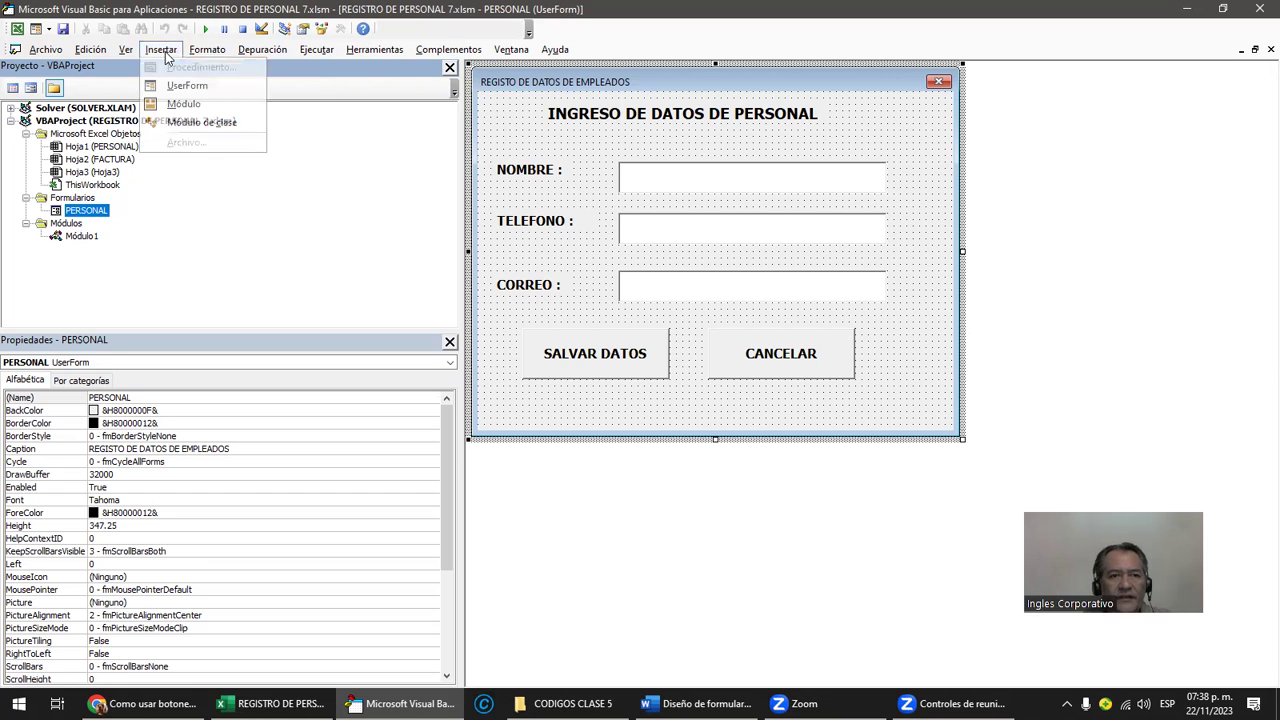
# Step: Insert a new UserForm, enlarge it to height 431.25, and name it FACTURA
pyautogui.click(203, 92)
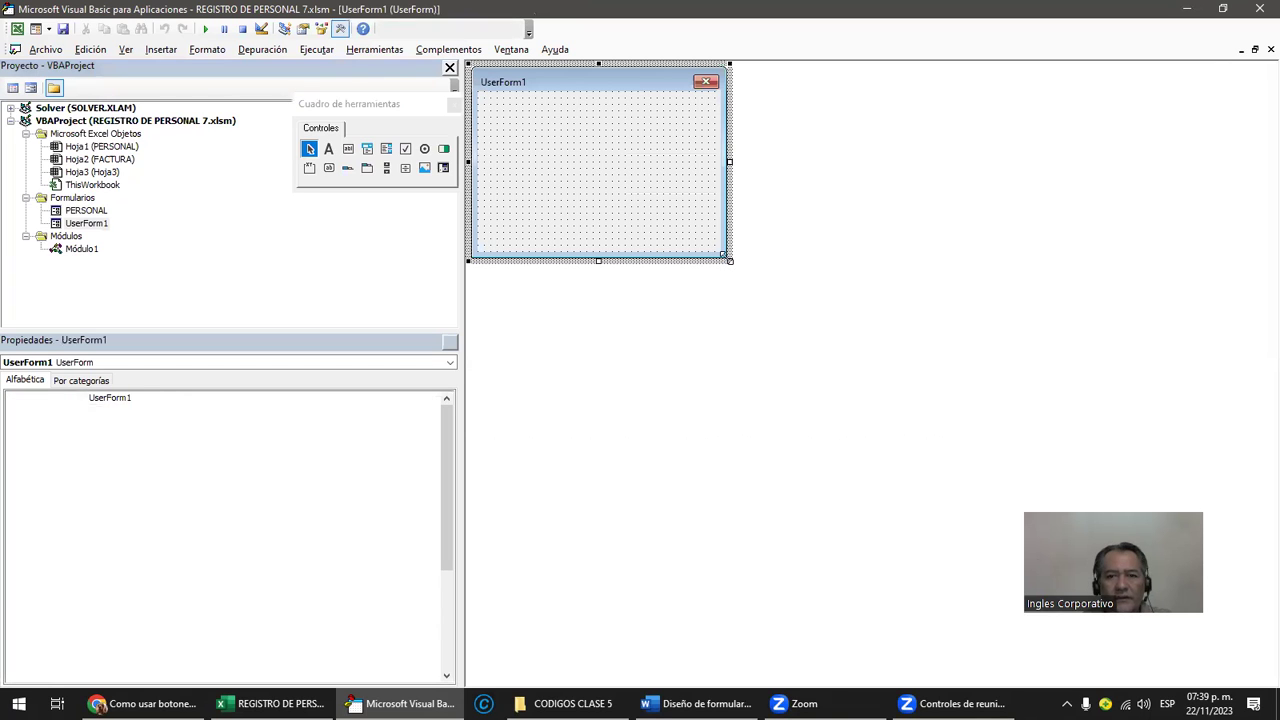
pyautogui.moveTo(974, 527); pyautogui.dragTo(977, 529)
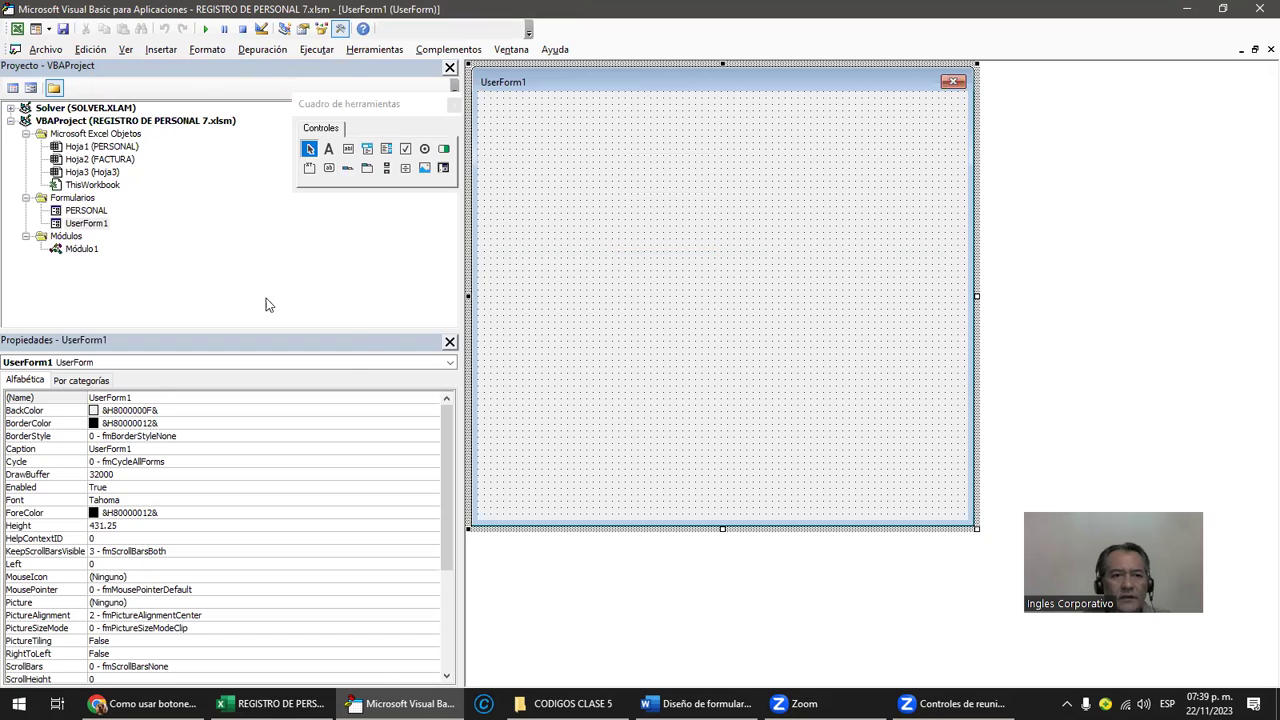
pyautogui.click(139, 397)
pyautogui.write('FACTURA')
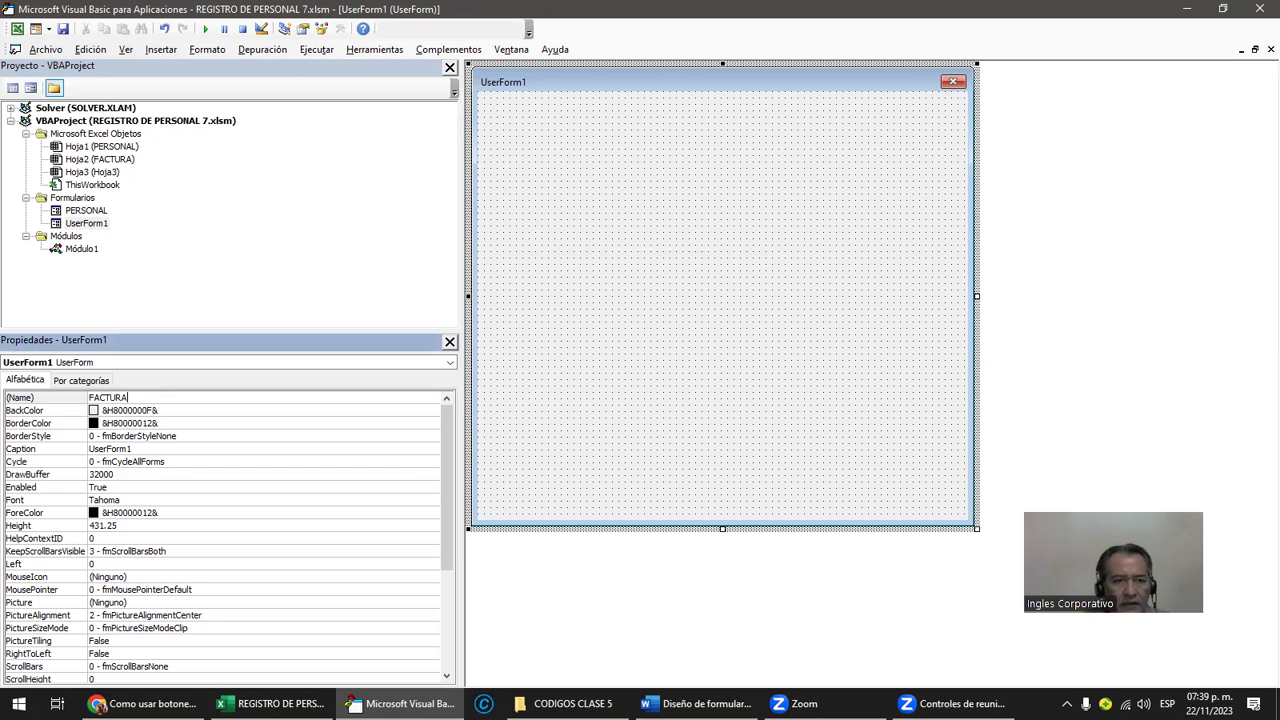
pyautogui.press('Return')
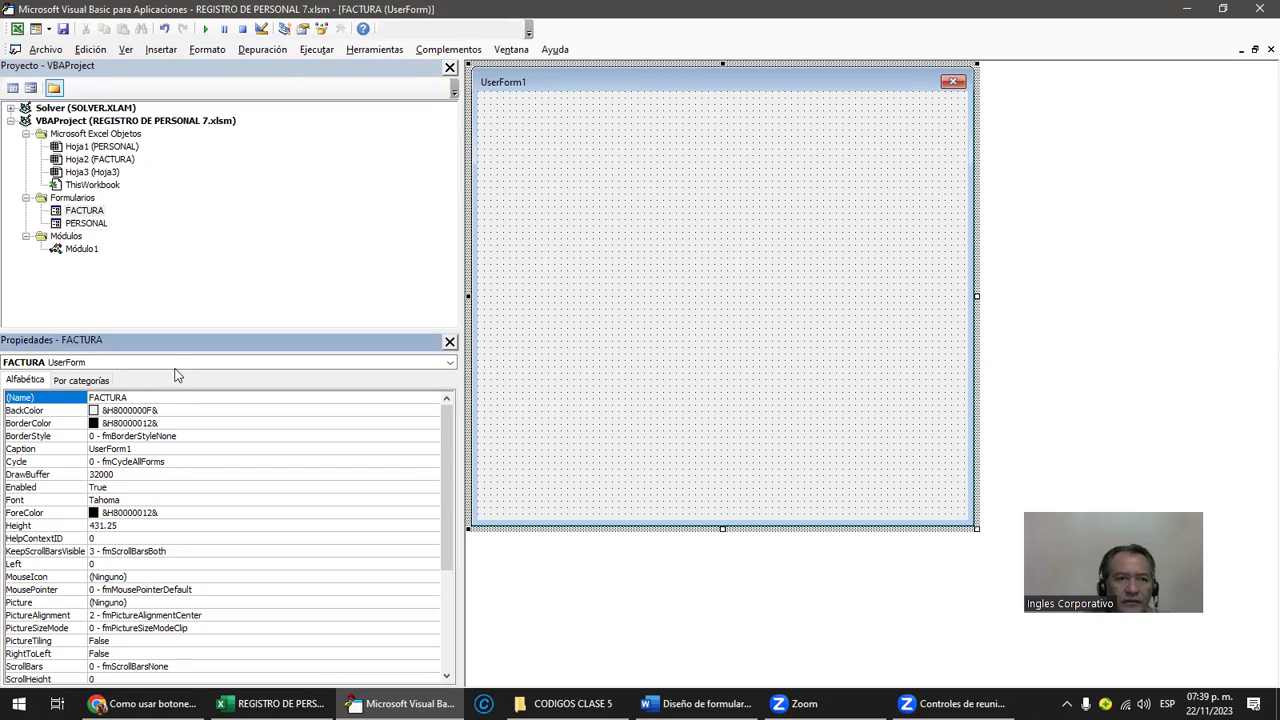
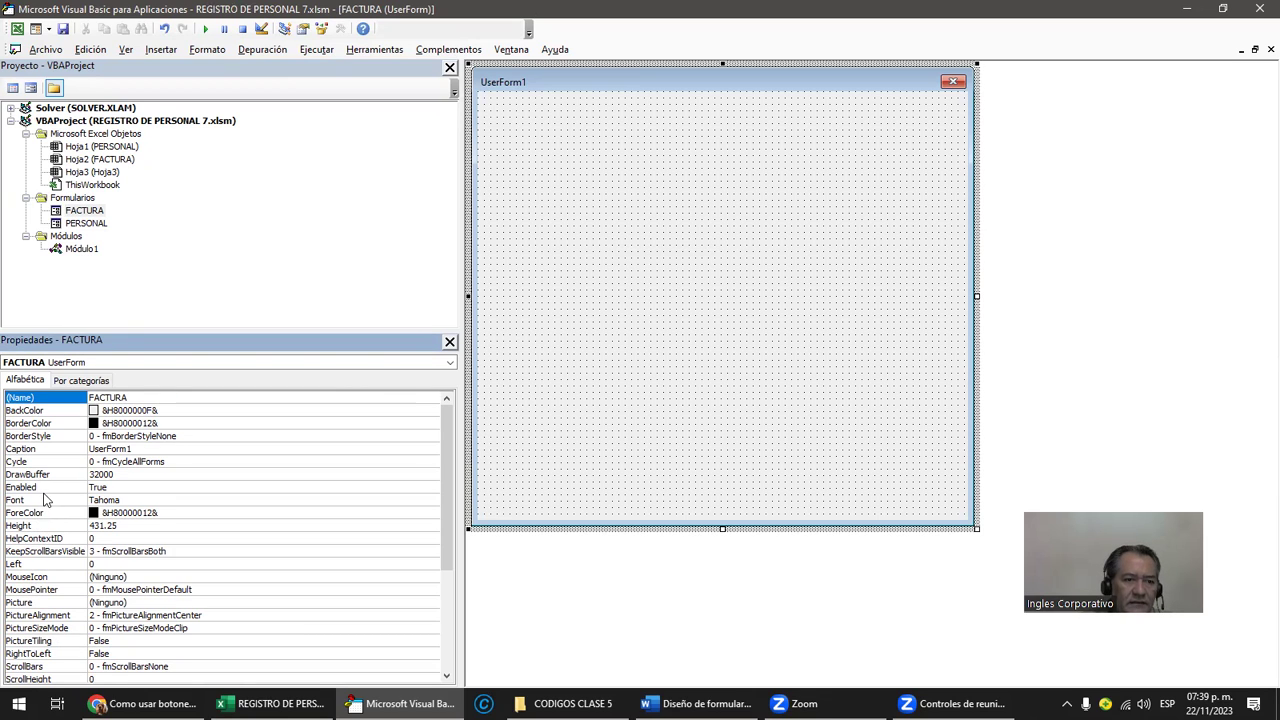
# Step: Change the UserForm caption from UserForm1 to FACTURACION and compare it with the Word reference
pyautogui.click(134, 449)
pyautogui.press('BackSpace')
pyautogui.press('BackSpace')
pyautogui.press('BackSpace')
pyautogui.press('BackSpace')
pyautogui.write('CTURACION')
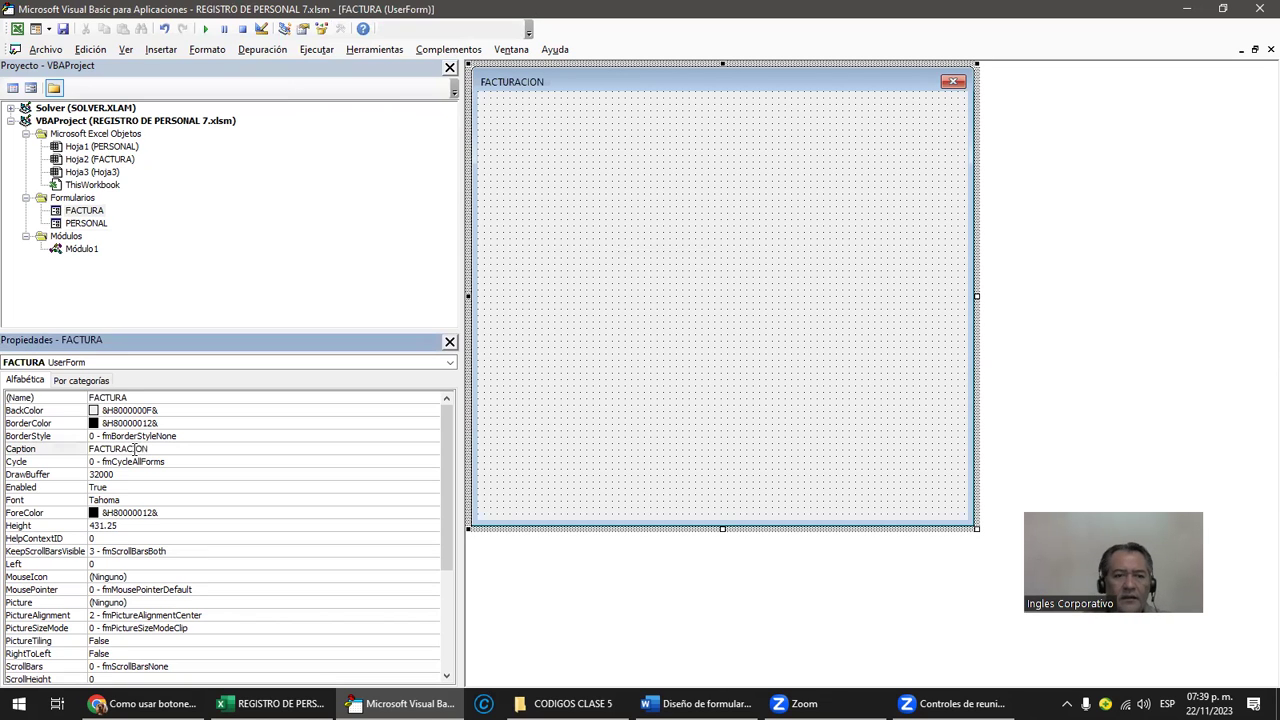
pyautogui.press('Return')
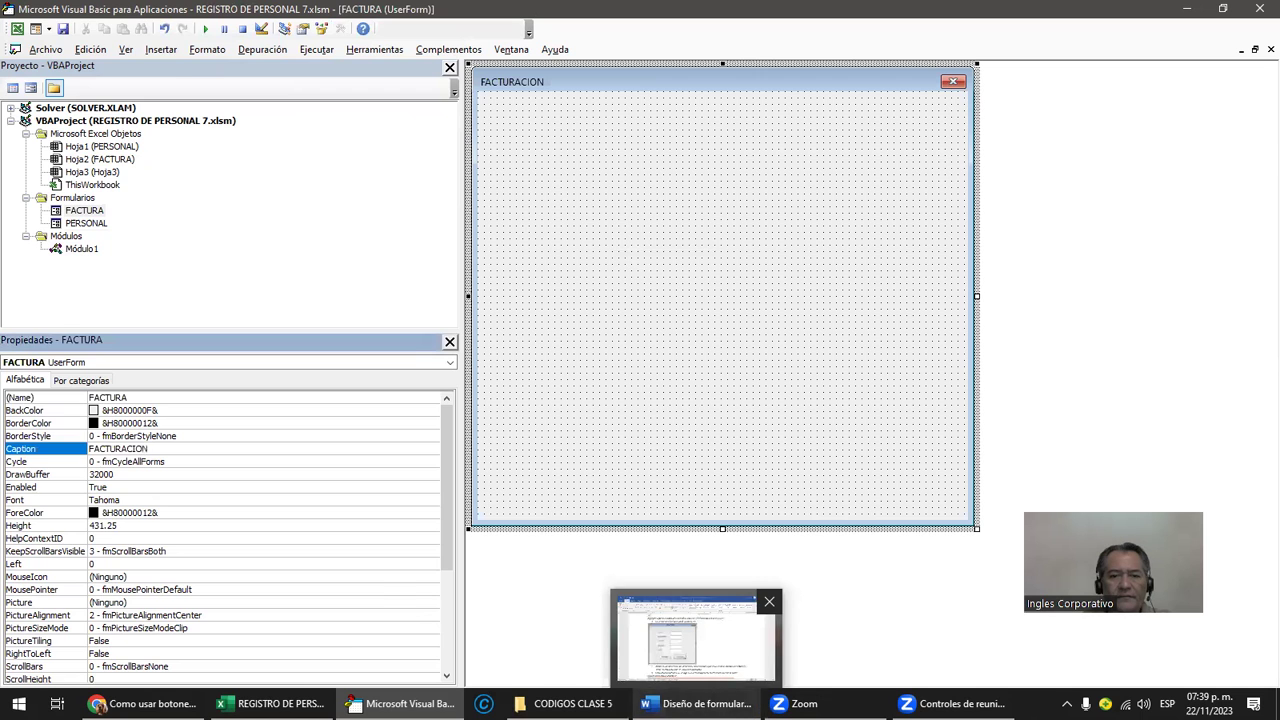
pyautogui.click(700, 703)
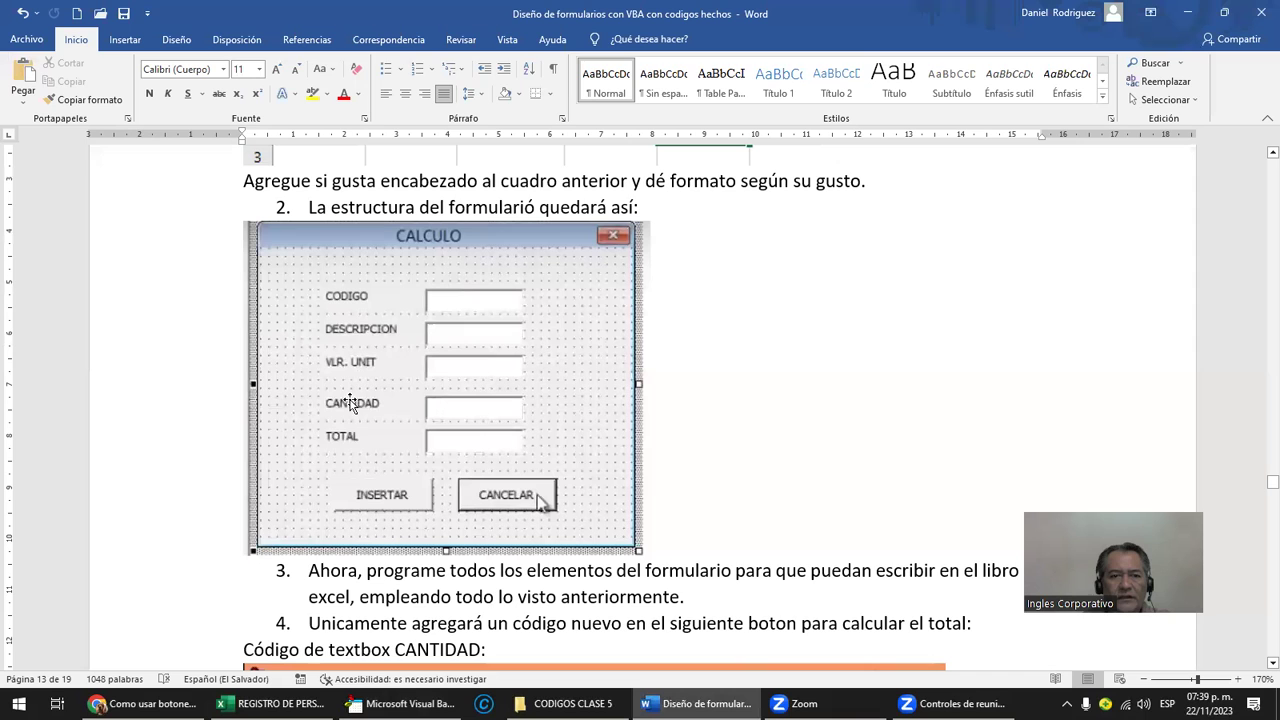
pyautogui.click(1187, 12)
# Step: Show the Toolbox on the right and draw a new Label near the form's top
pyautogui.click(586, 222)
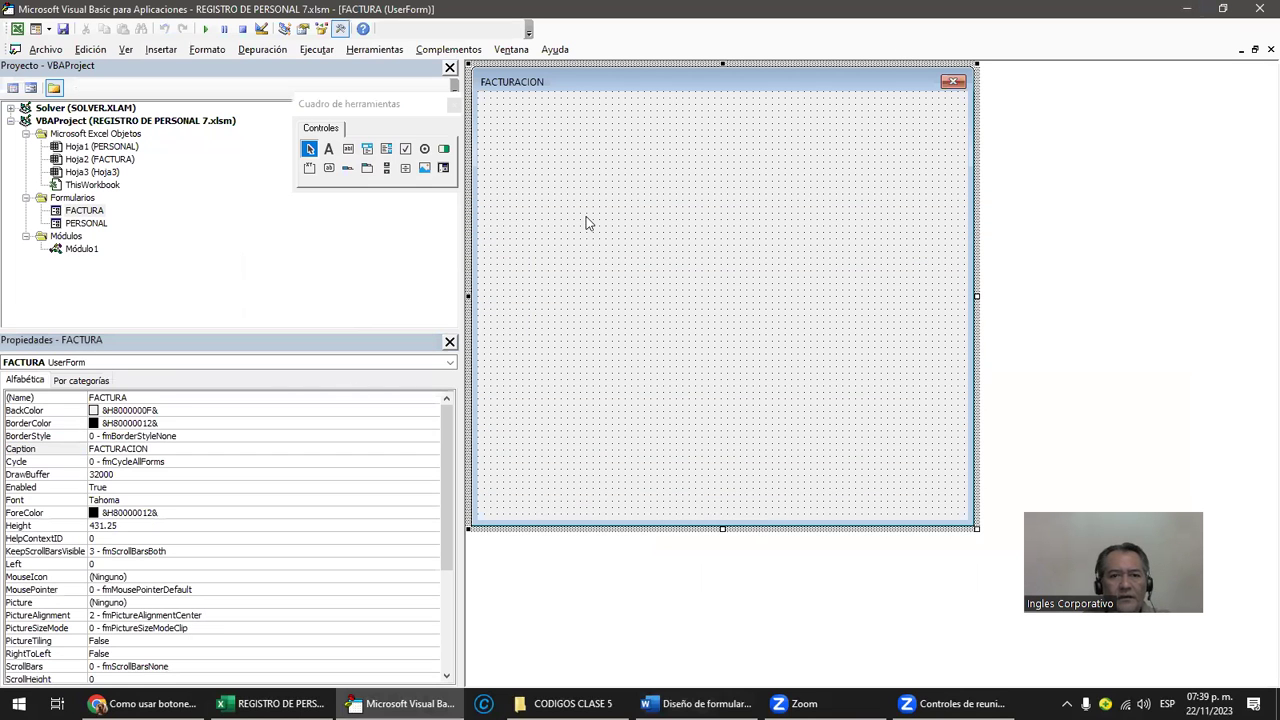
pyautogui.click(378, 106)
pyautogui.moveTo(378, 106); pyautogui.dragTo(1166, 203)
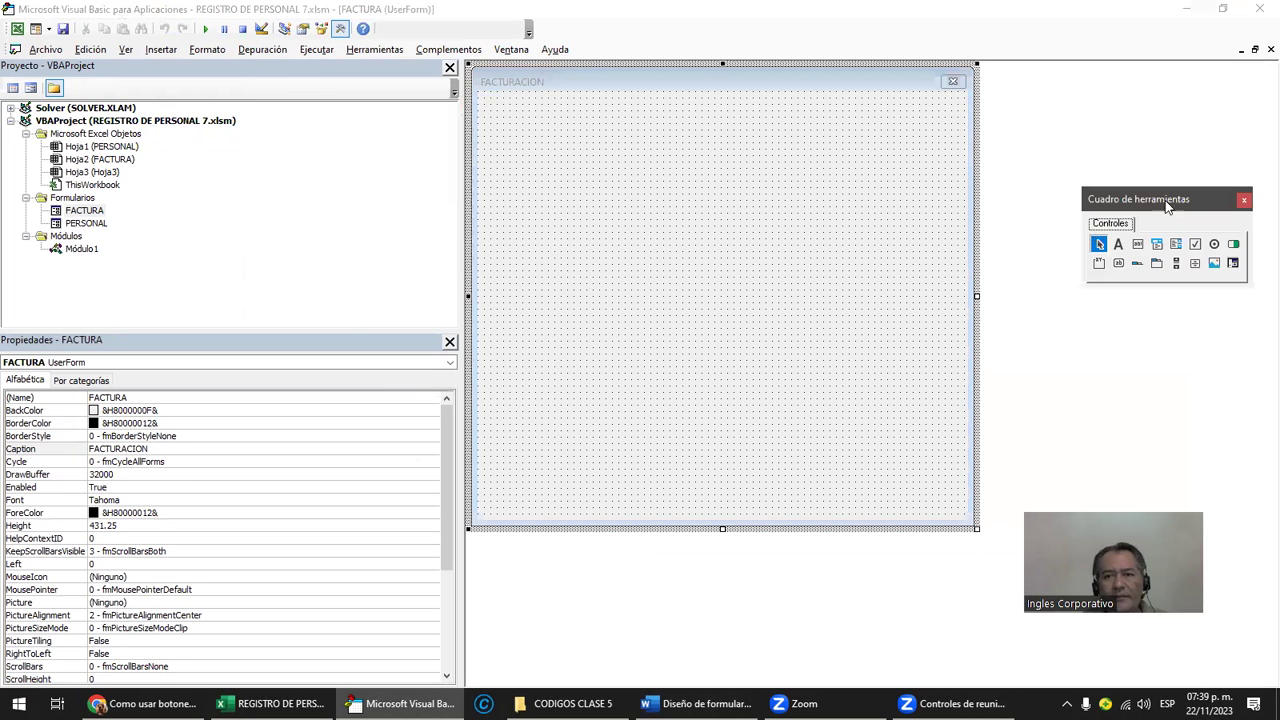
pyautogui.click(1117, 248)
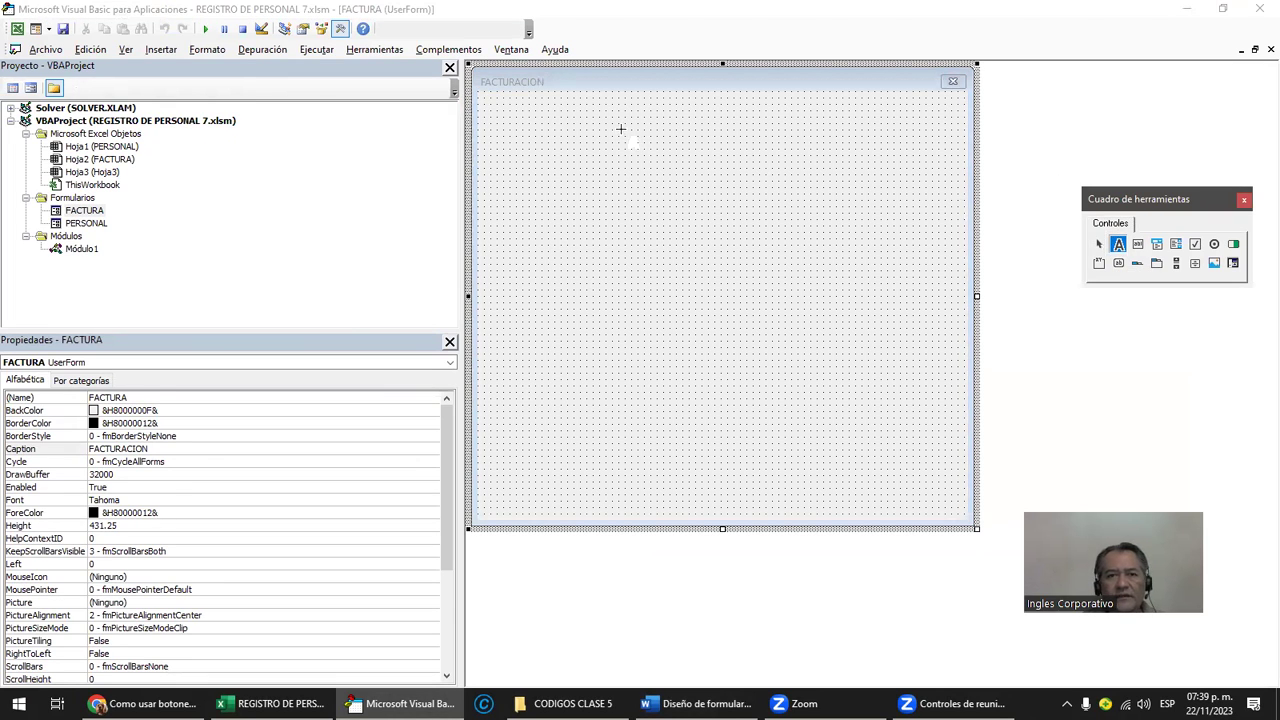
pyautogui.click(621, 129)
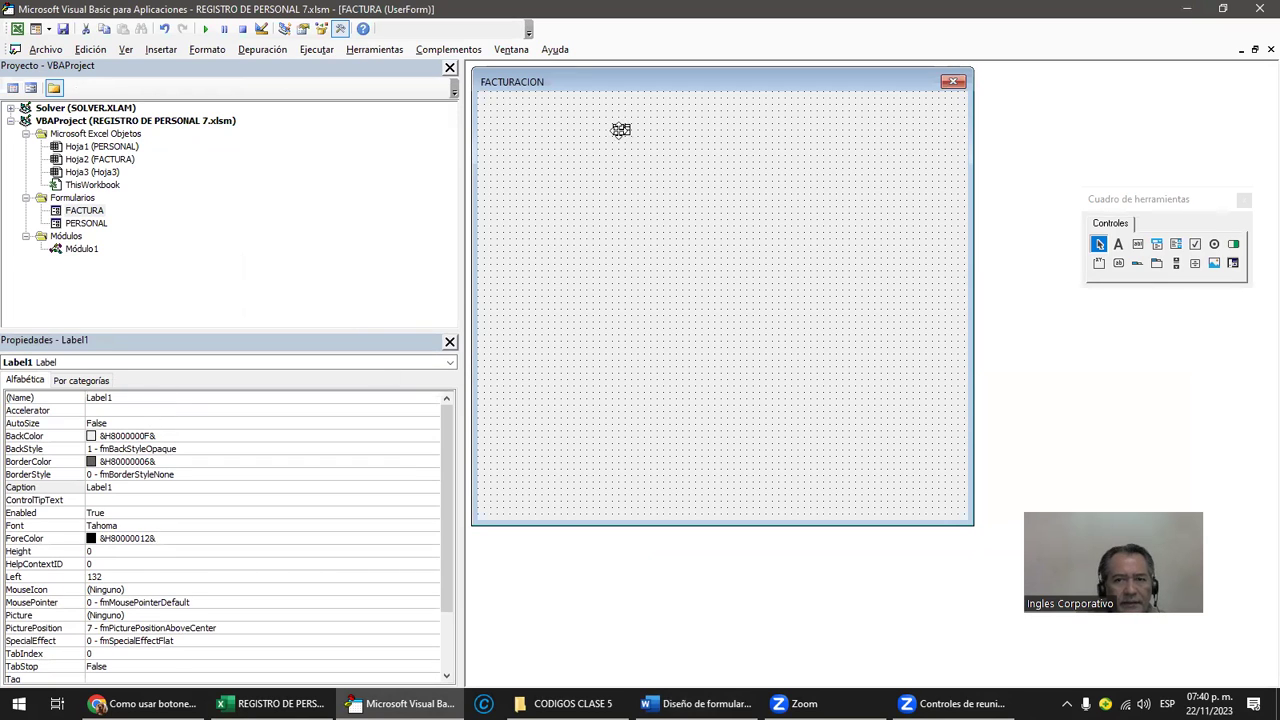
# Step: Caption the label FACTURACION and give it a larger font size
pyautogui.click(134, 490)
pyautogui.press('BackSpace')
pyautogui.press('BackSpace')
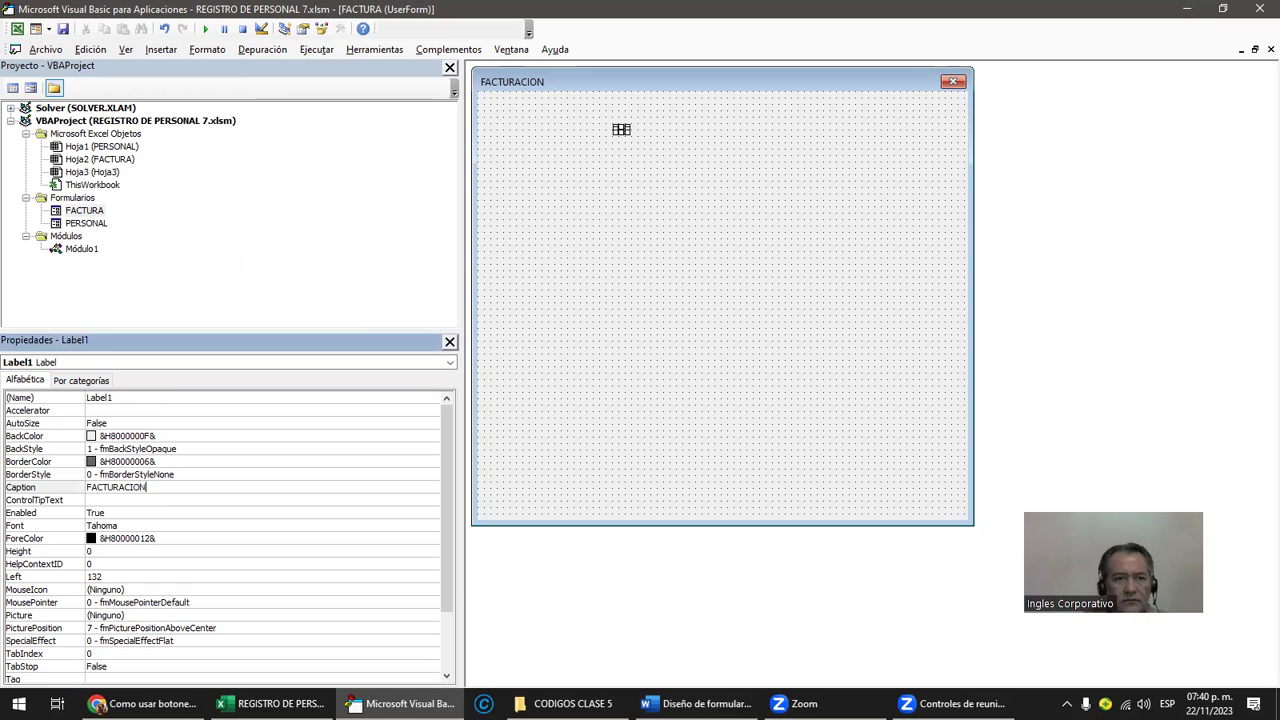
pyautogui.press('Return')
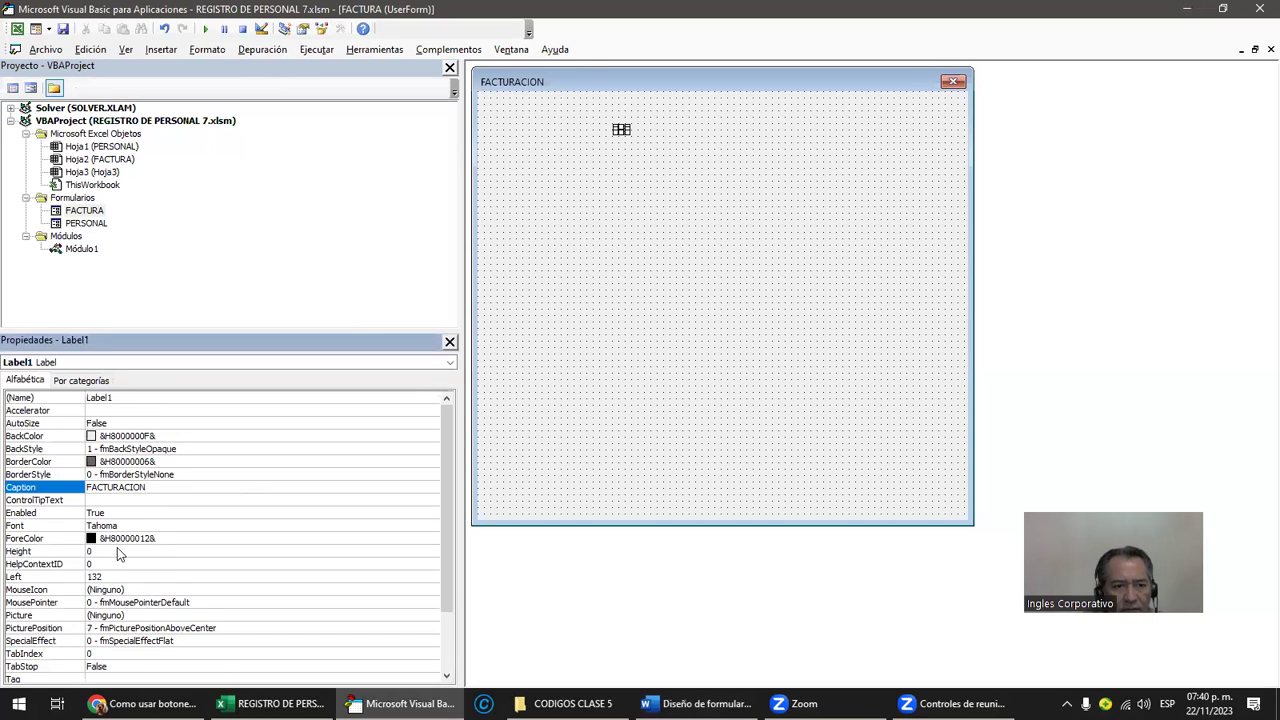
pyautogui.click(149, 526)
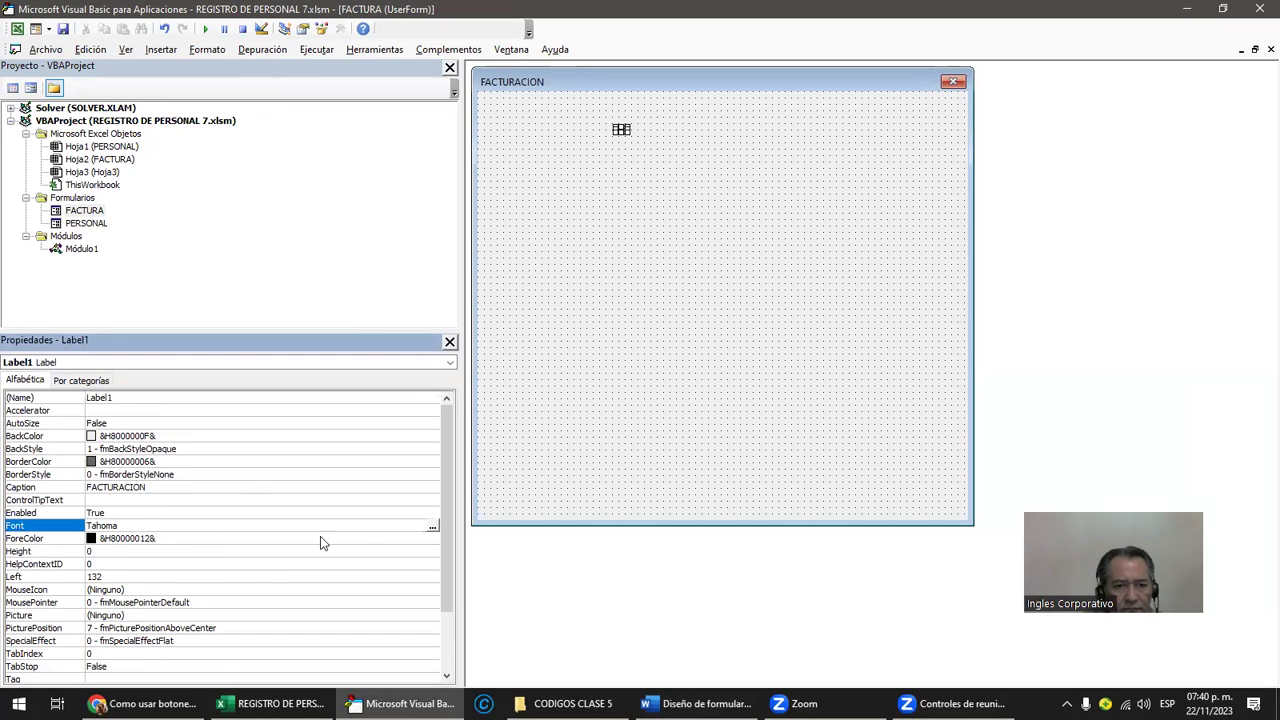
pyautogui.click(432, 526)
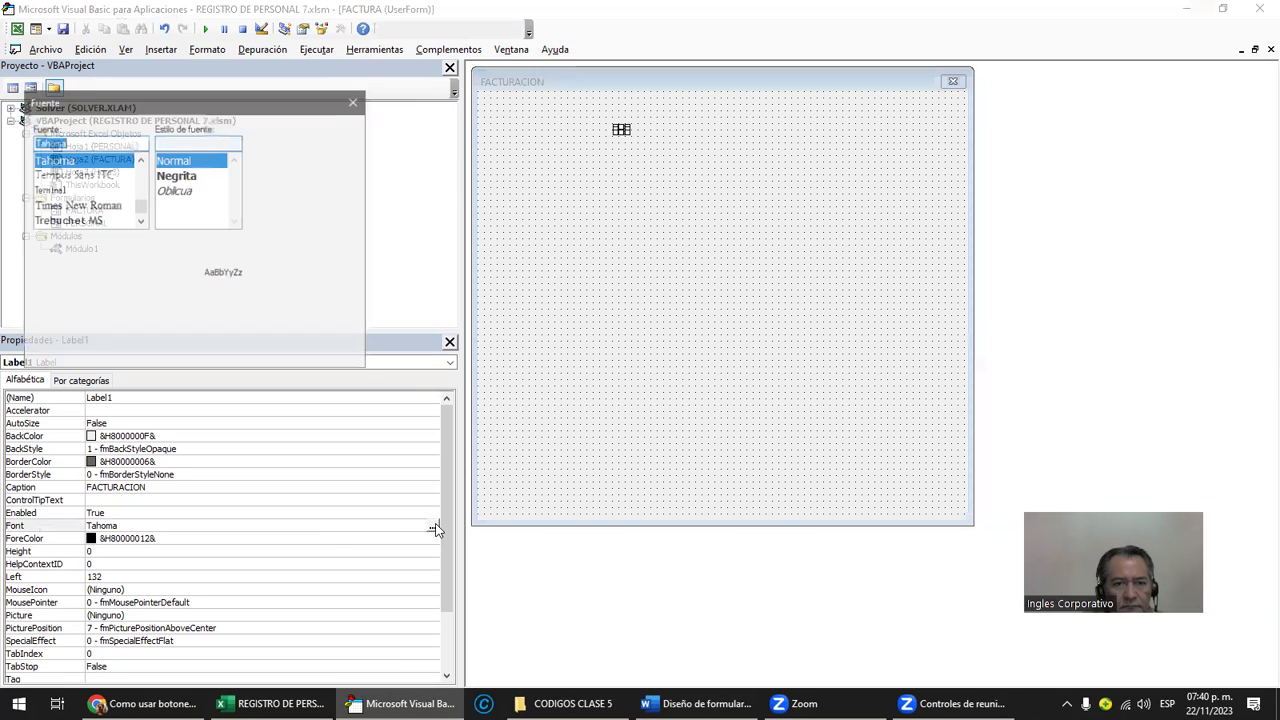
pyautogui.click(258, 198)
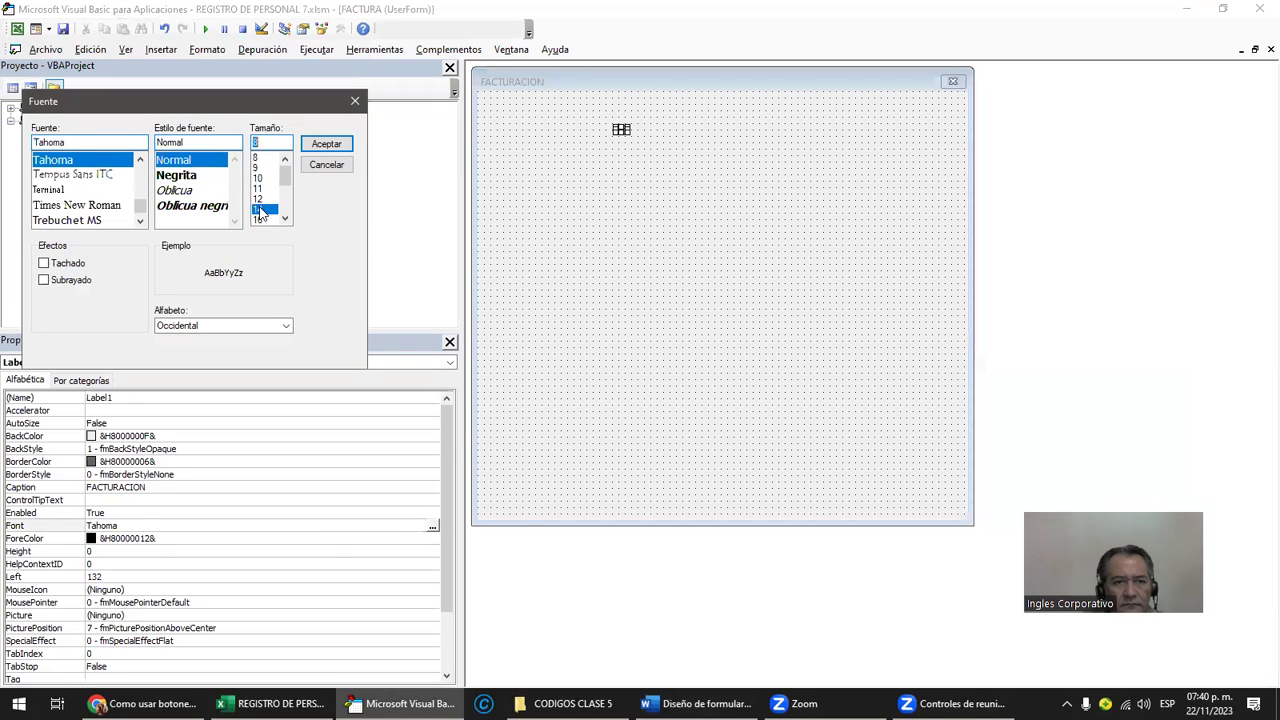
pyautogui.click(326, 143)
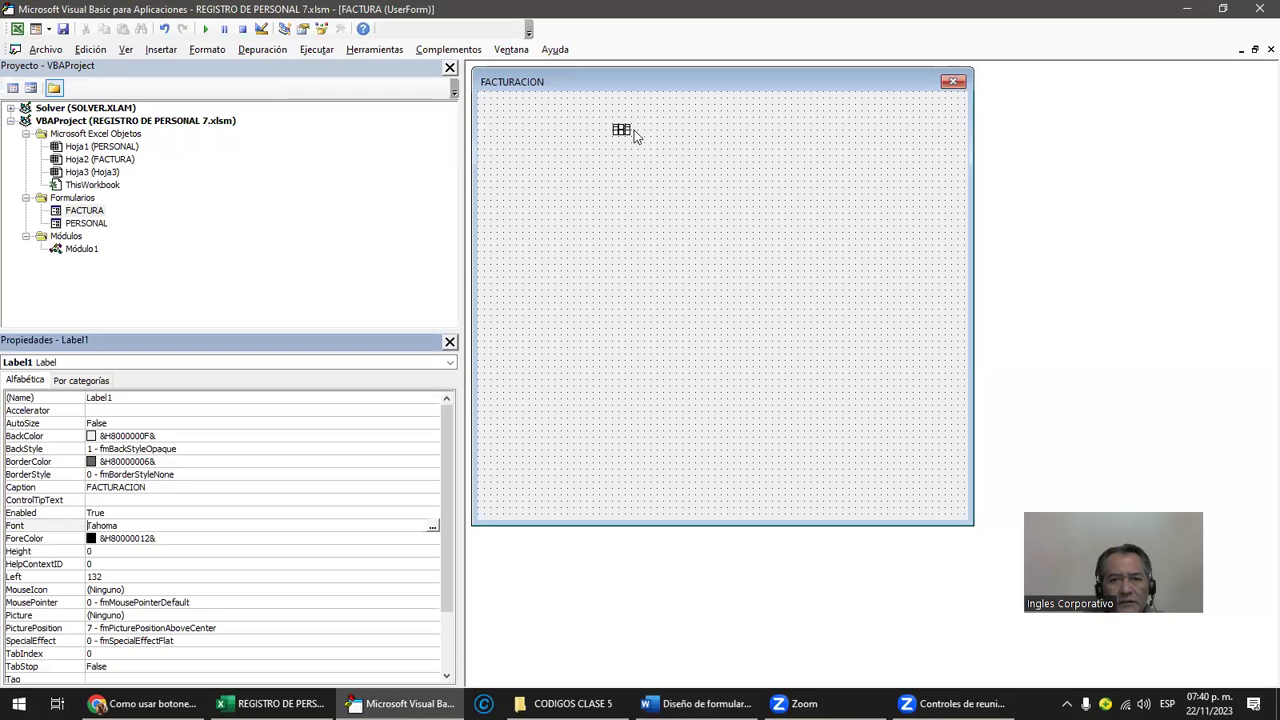
# Step: Resize the FACTURACION heading and position it at the top of the form
pyautogui.moveTo(631, 135)
pyautogui.mouseDown()
pyautogui.moveTo(807, 158)
pyautogui.moveTo(765, 104)
pyautogui.mouseUp()
pyautogui.click(722, 193)
pyautogui.click(651, 118)
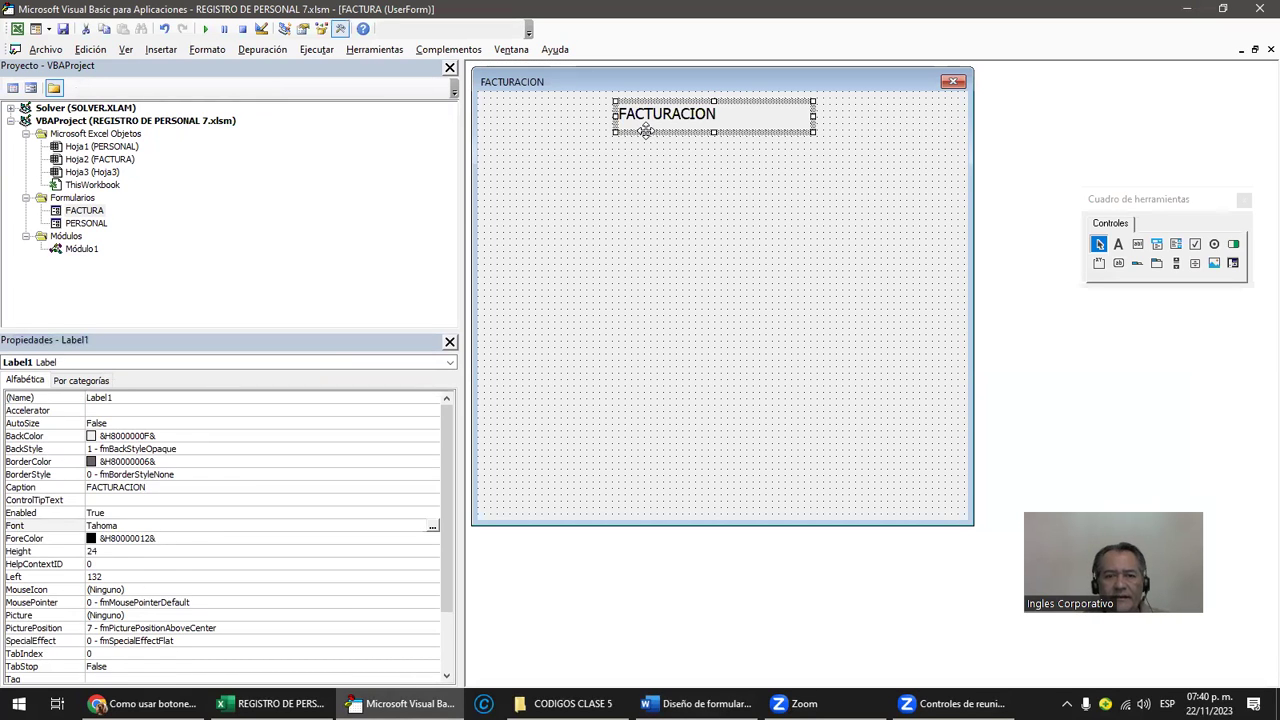
# Step: Duplicate the heading label below it with font size 12 and a narrower width
pyautogui.hotkey('ctrl', 'c')
pyautogui.hotkey('ctrl', 'v')
pyautogui.moveTo(689, 286); pyautogui.dragTo(546, 173)
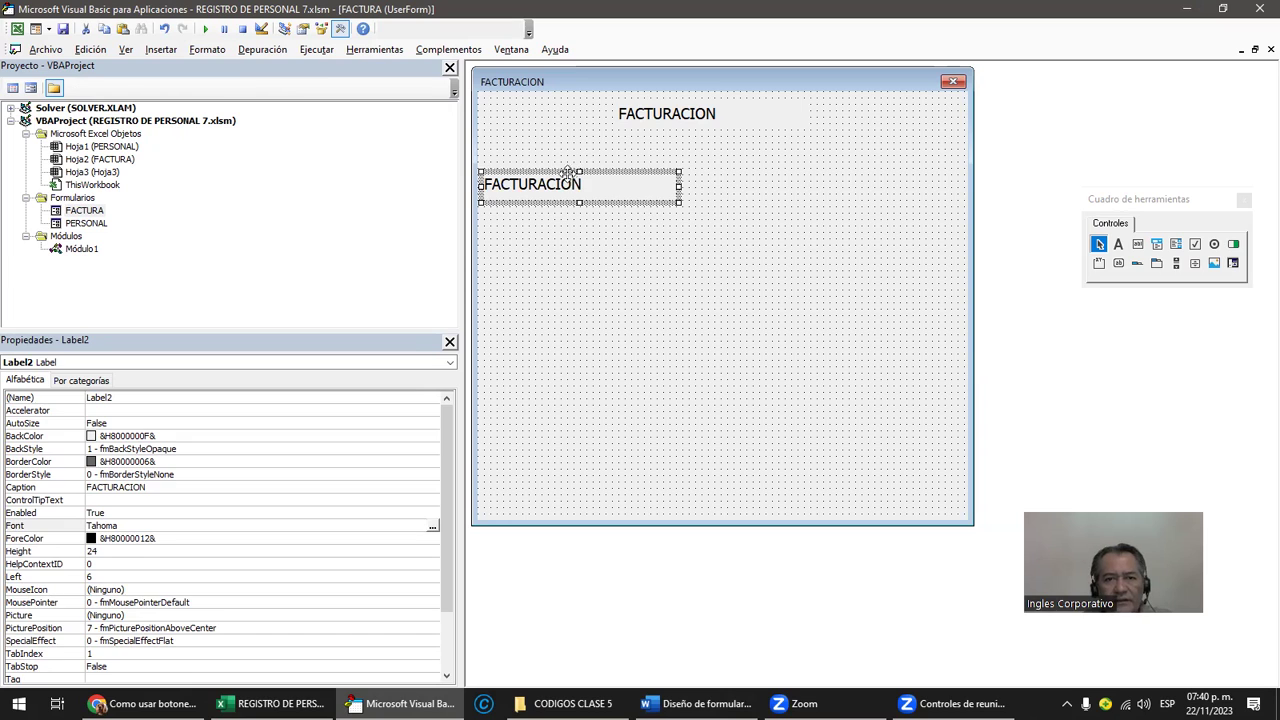
pyautogui.moveTo(566, 181); pyautogui.dragTo(592, 171)
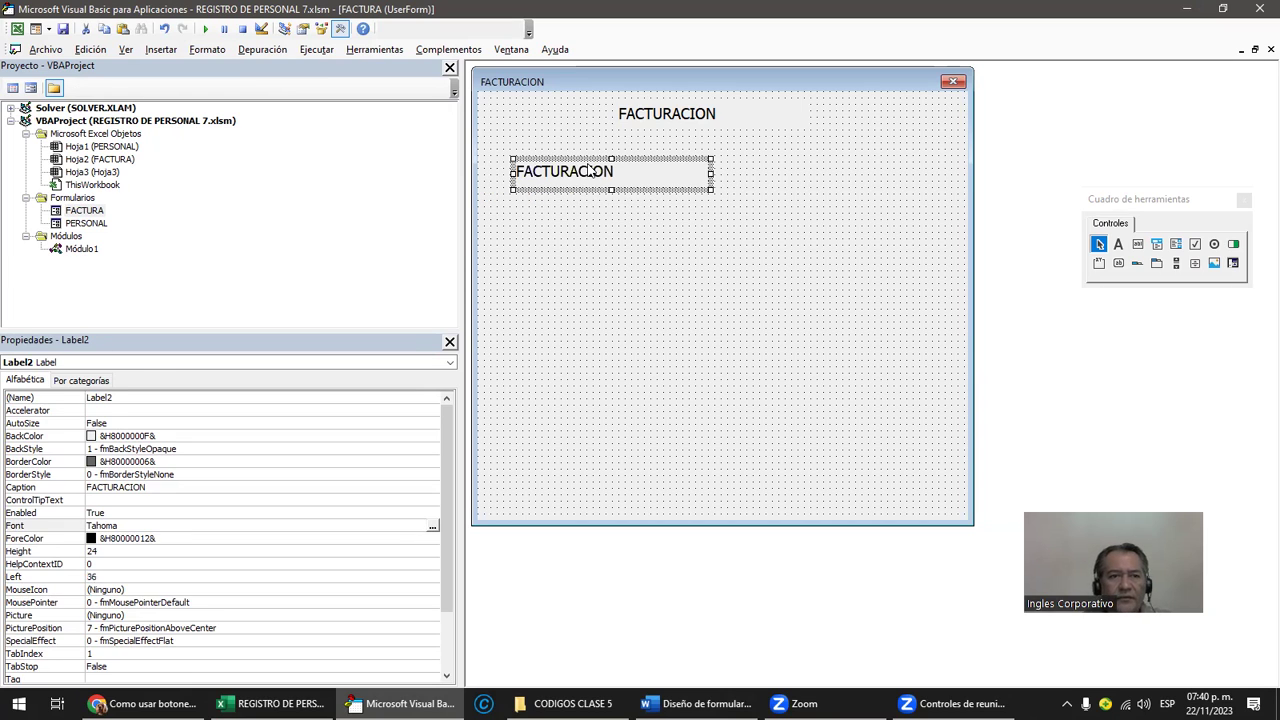
pyautogui.click(150, 525)
pyautogui.click(432, 526)
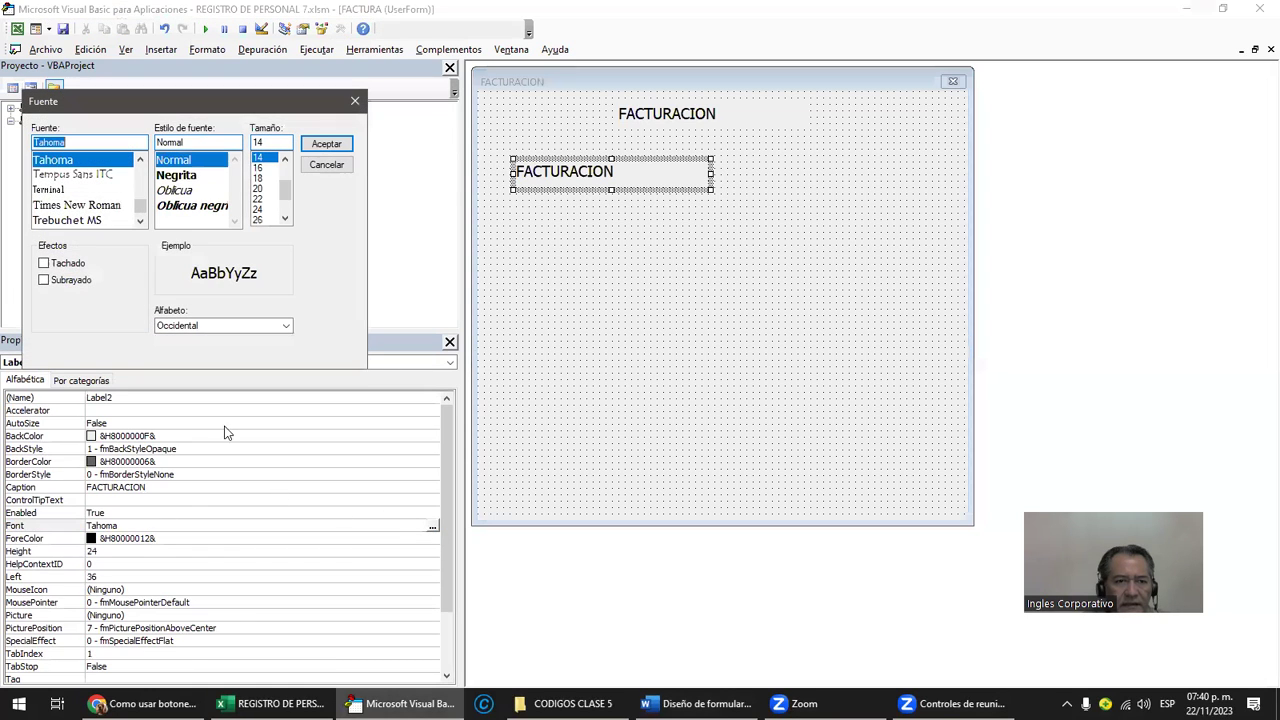
pyautogui.click(285, 161)
pyautogui.click(285, 161)
pyautogui.click(258, 167)
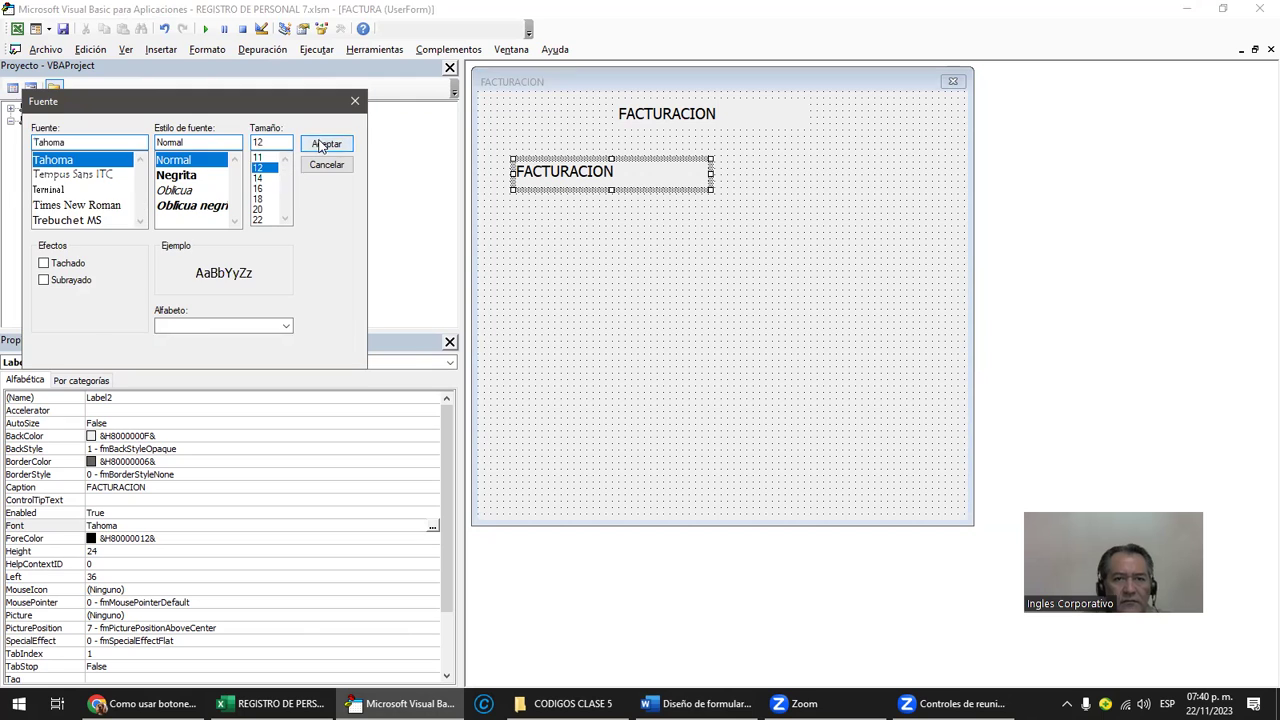
pyautogui.click(326, 143)
pyautogui.moveTo(711, 174); pyautogui.dragTo(666, 174)
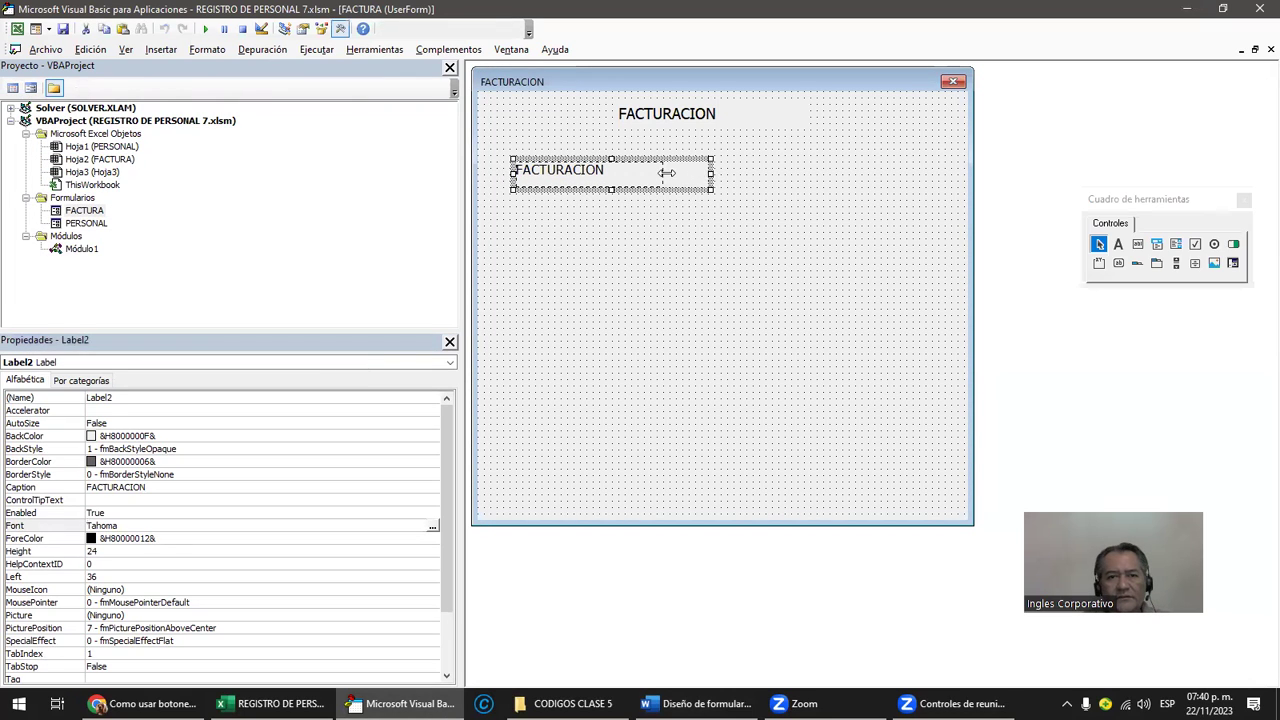
# Step: Rename the copied label's caption to 'CODIGO :' and narrow it to fit
pyautogui.click(579, 171)
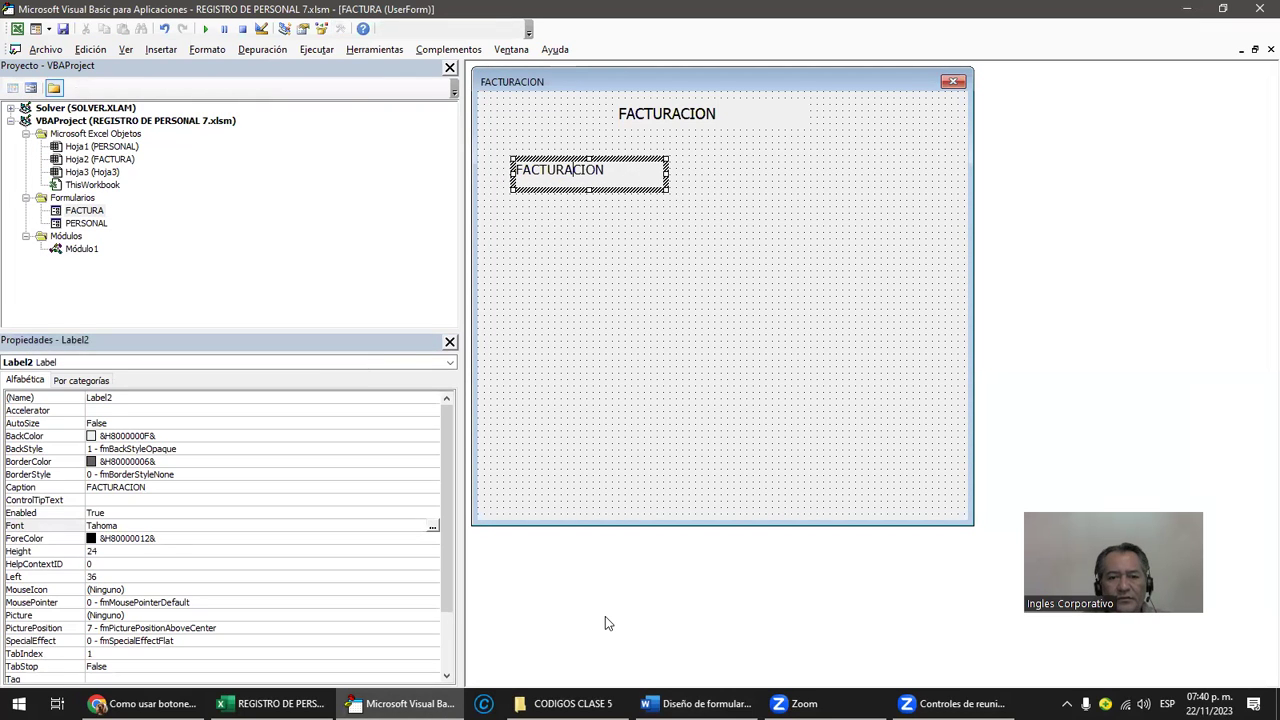
pyautogui.click(655, 690)
pyautogui.hotkey('alt', 'Tab')
pyautogui.moveTo(608, 170); pyautogui.dragTo(498, 171)
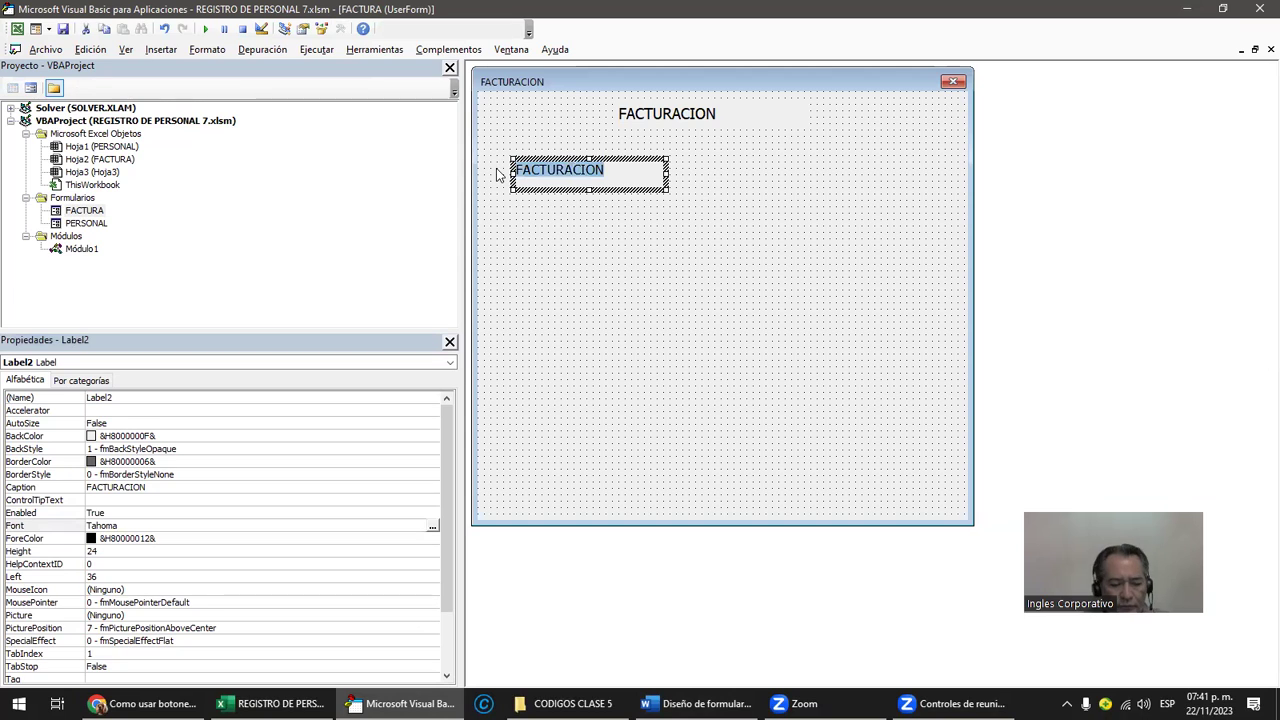
pyautogui.write('CODIGO :')
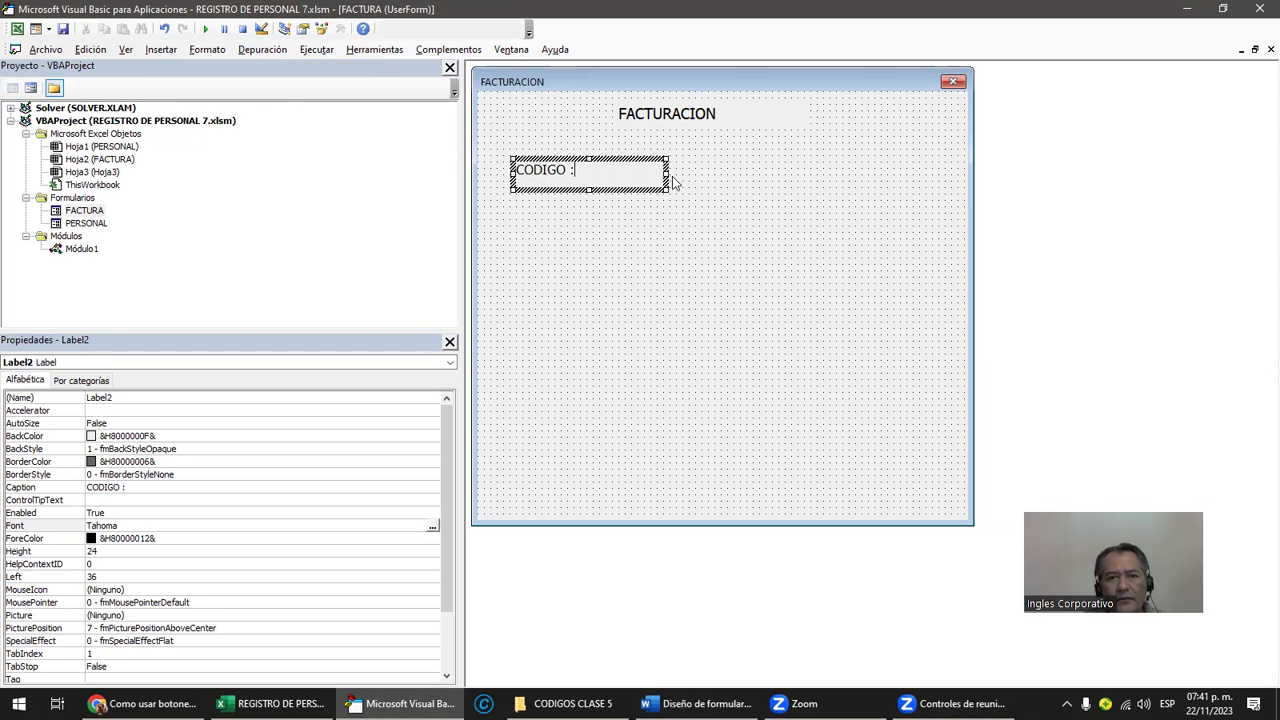
pyautogui.moveTo(667, 173); pyautogui.dragTo(629, 172)
pyautogui.click(600, 246)
pyautogui.click(553, 171)
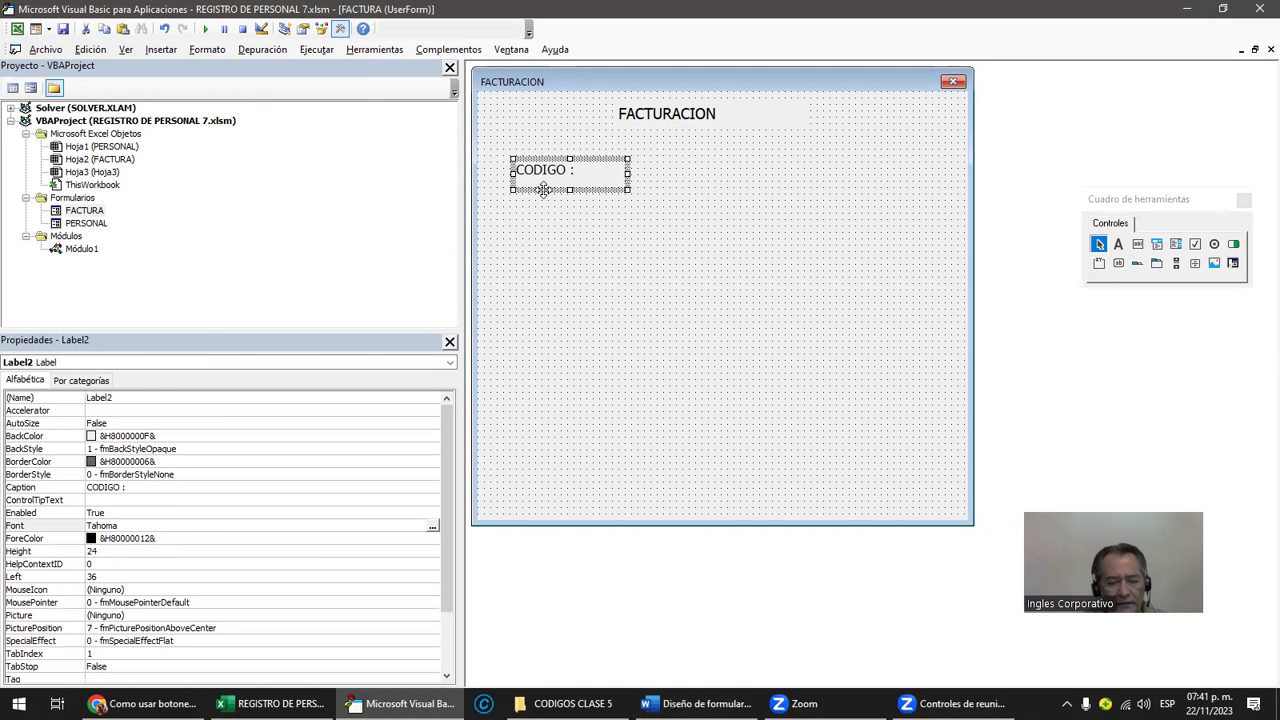
# Step: Copy the CODIGO label into a 'DESCRIPCION :' label beneath it, then paste another copy
pyautogui.hotkey('ctrl', 'c')
pyautogui.click(526, 263)
pyautogui.hotkey('ctrl', 'v')
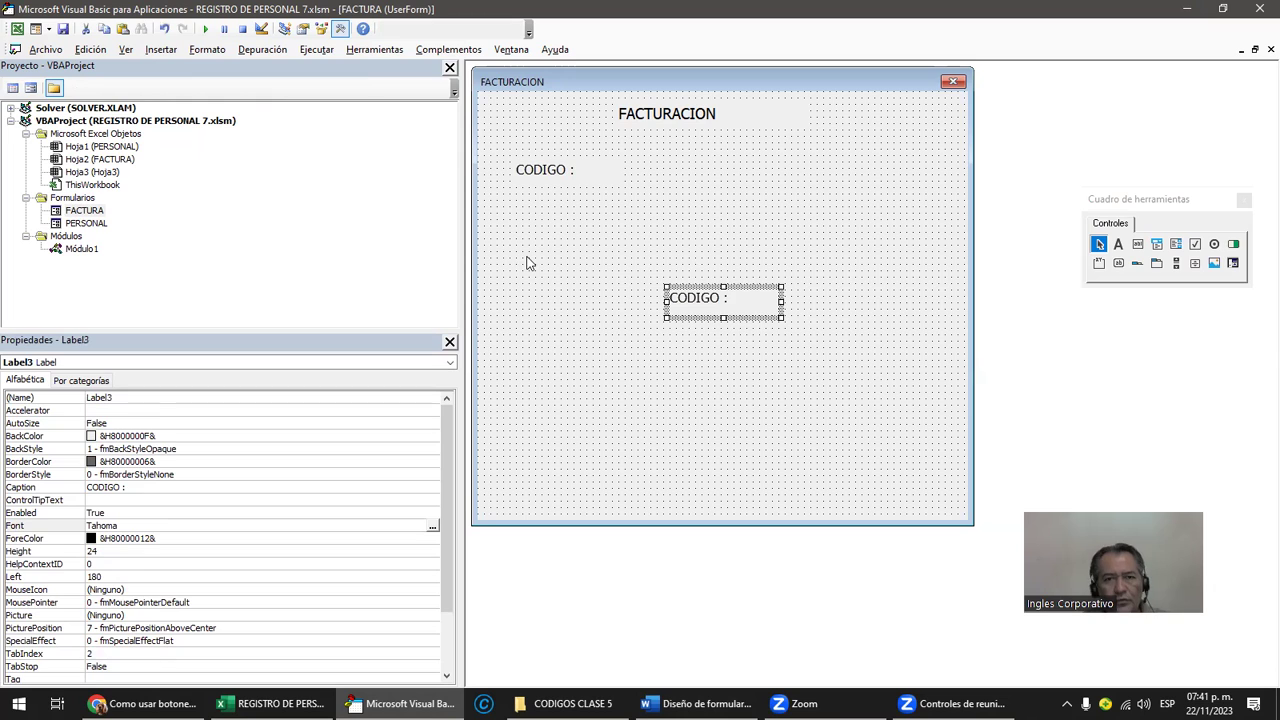
pyautogui.moveTo(694, 287)
pyautogui.mouseDown()
pyautogui.moveTo(536, 220)
pyautogui.moveTo(517, 238)
pyautogui.mouseUp()
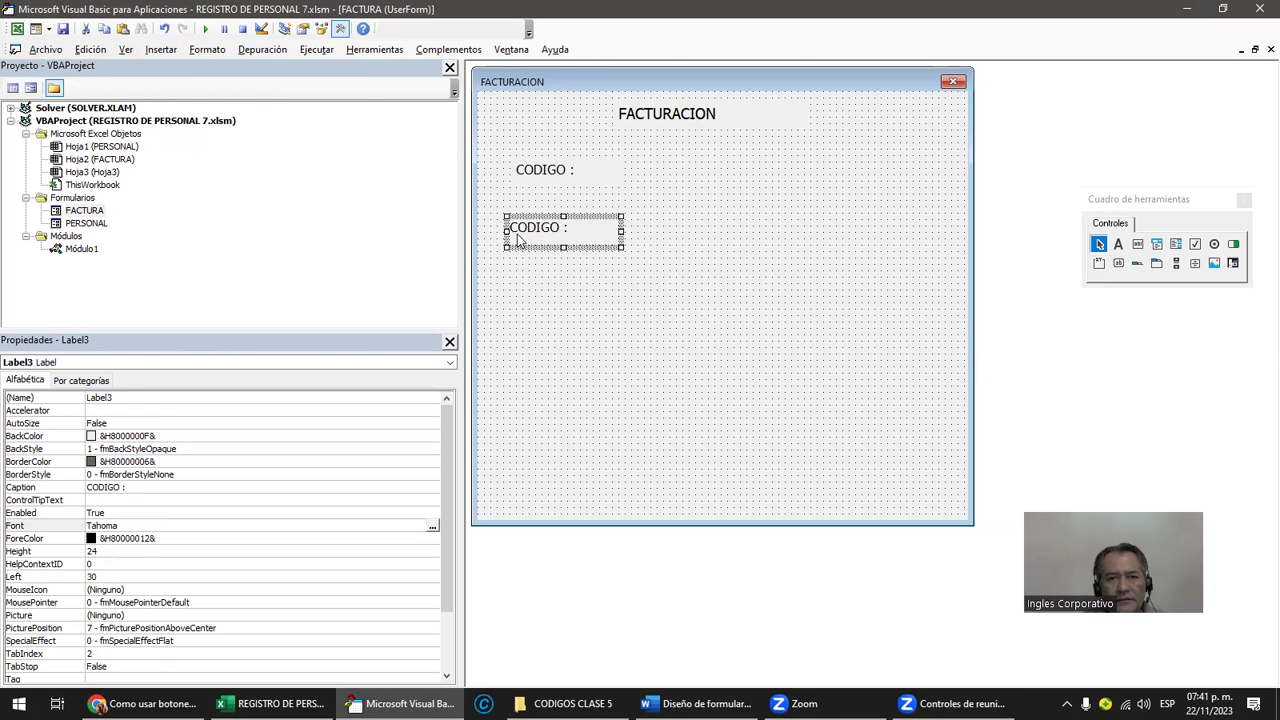
pyautogui.click(517, 238)
pyautogui.write('DESCRIPCION')
pyautogui.press('Delete')
pyautogui.press('Delete')
pyautogui.press('Delete')
pyautogui.press('Delete')
pyautogui.press('Delete')
pyautogui.press('Delete')
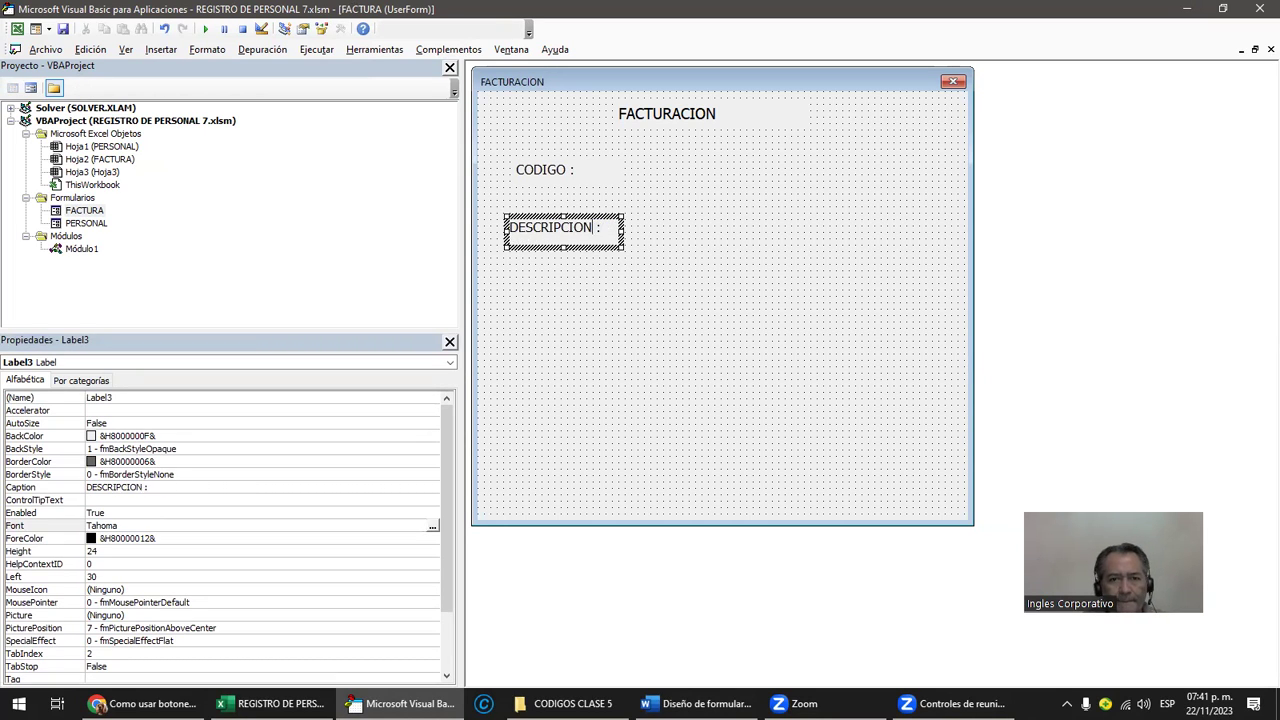
pyautogui.click(558, 334)
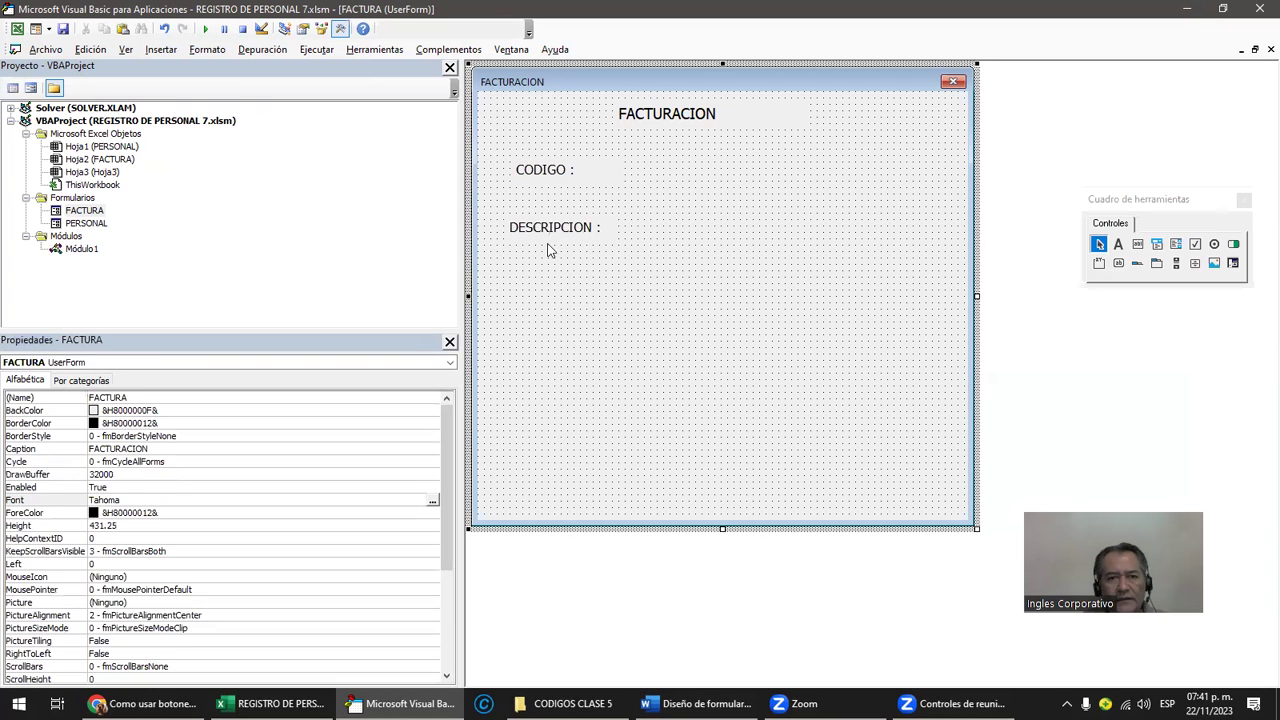
pyautogui.hotkey('ctrl', 'v')
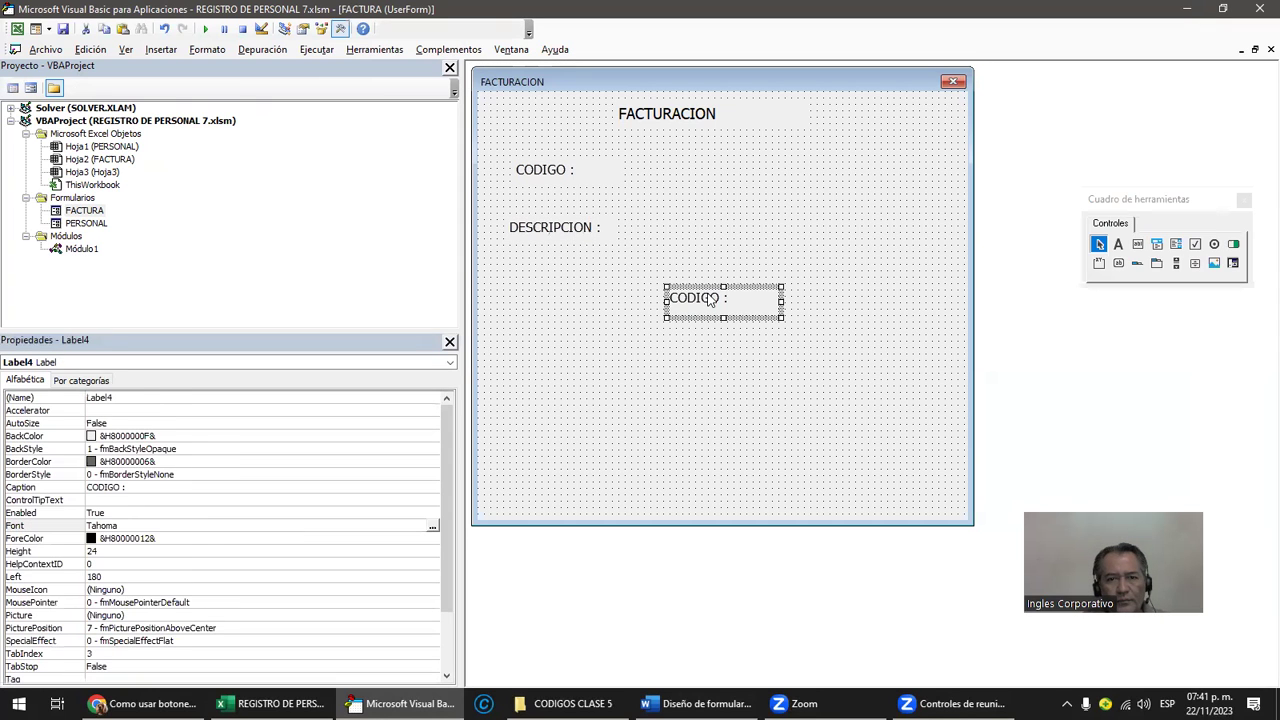
# Step: Turn the copy under DESCRIPCION into a widened 'VALOR UNITARIO :' label
pyautogui.moveTo(703, 296); pyautogui.dragTo(541, 287)
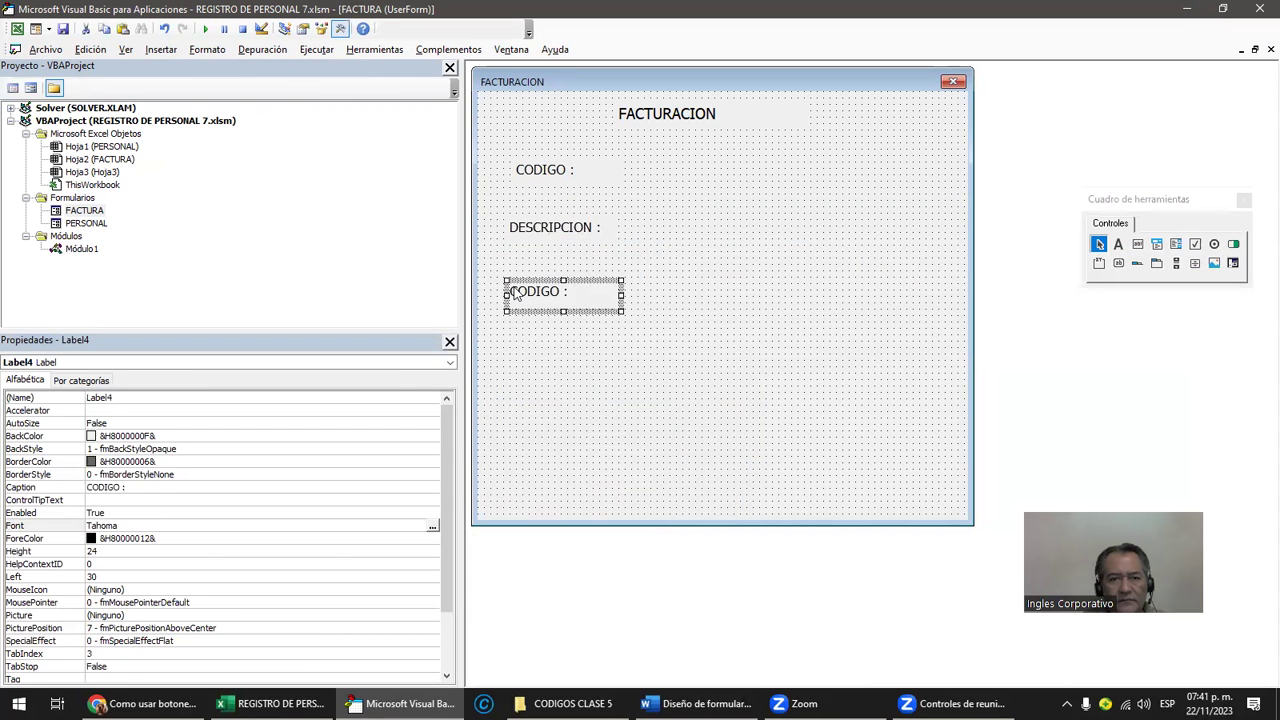
pyautogui.click(513, 291)
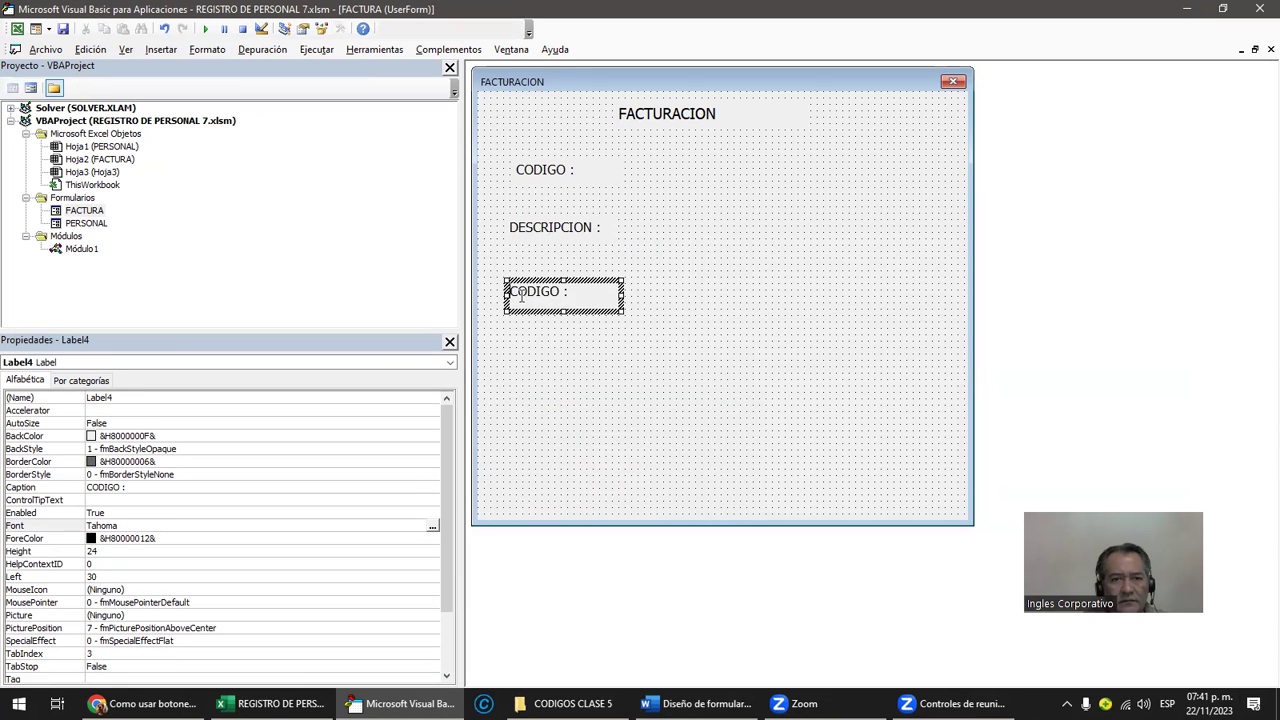
pyautogui.write('VALOR UNITARIO')
pyautogui.press('Delete')
pyautogui.press('Delete')
pyautogui.press('Delete')
pyautogui.press('Delete')
pyautogui.press('Delete')
pyautogui.press('Delete')
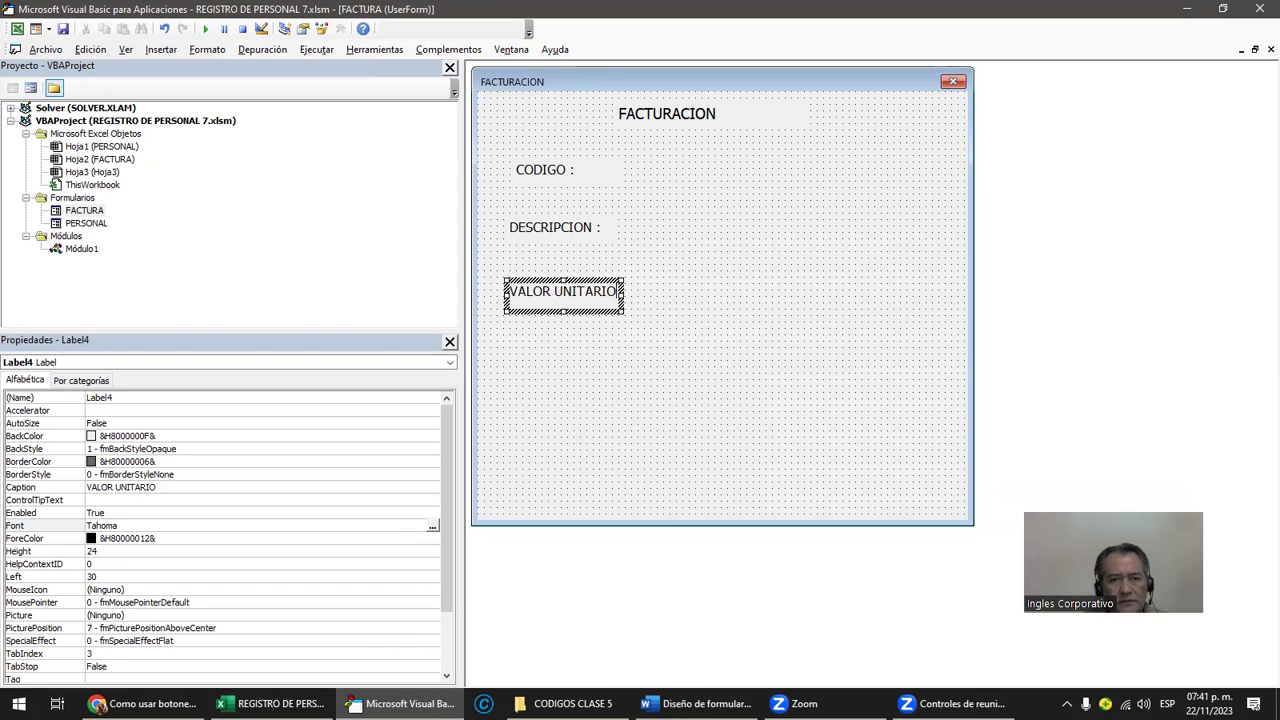
pyautogui.write(' :')
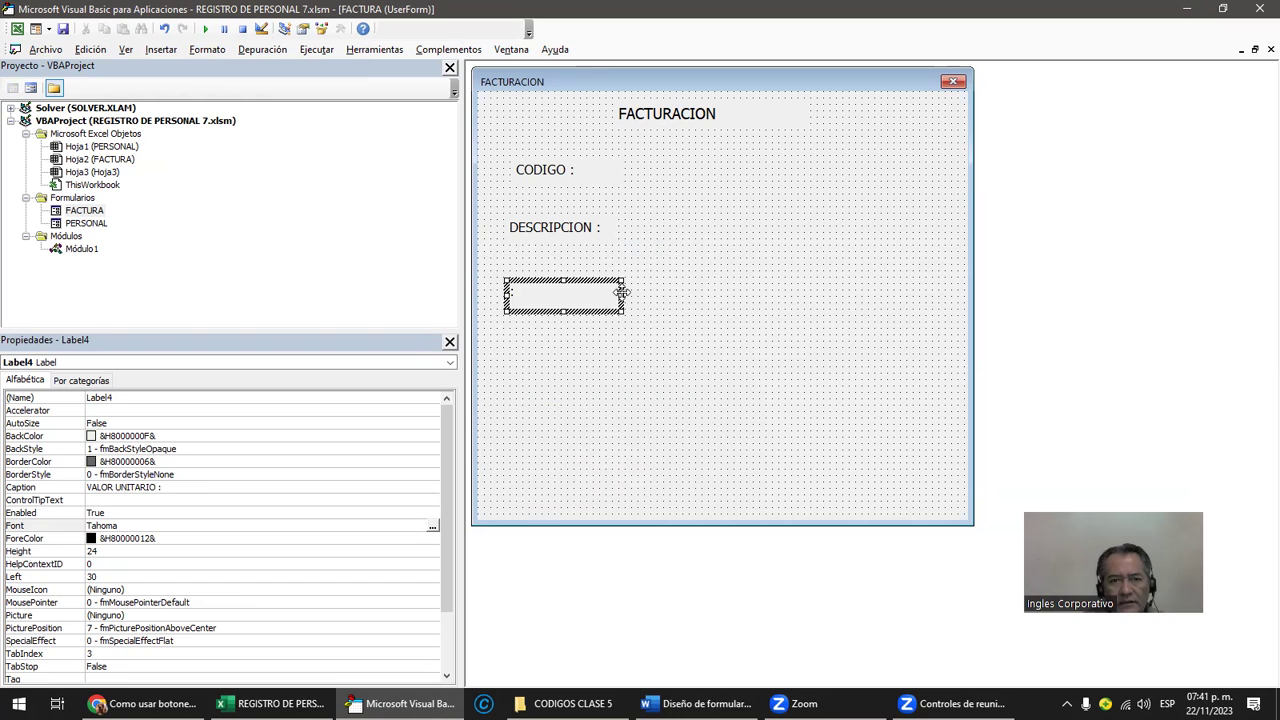
pyautogui.moveTo(619, 296); pyautogui.dragTo(674, 296)
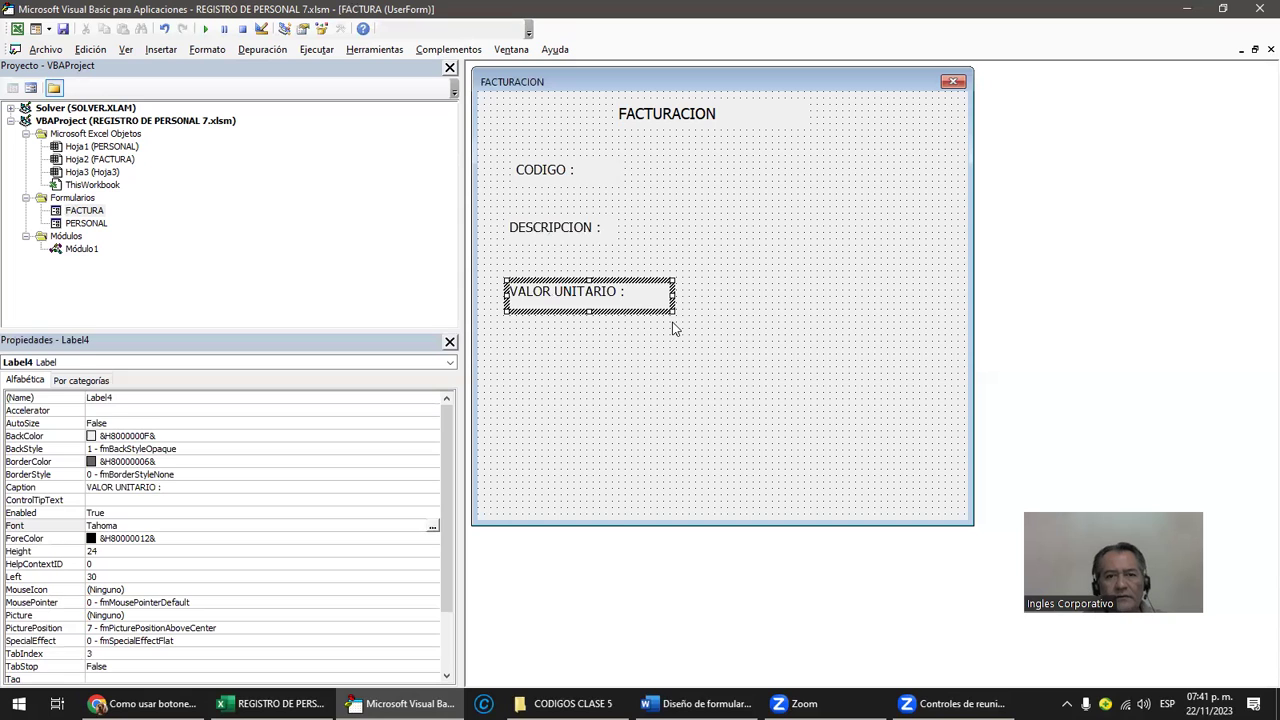
# Step: Add a 'CANTIDAD :' label below VALOR UNITARIO
pyautogui.click(617, 380)
pyautogui.hotkey('ctrl', 'v')
pyautogui.moveTo(698, 295)
pyautogui.mouseDown()
pyautogui.moveTo(595, 343)
pyautogui.moveTo(537, 353)
pyautogui.mouseUp()
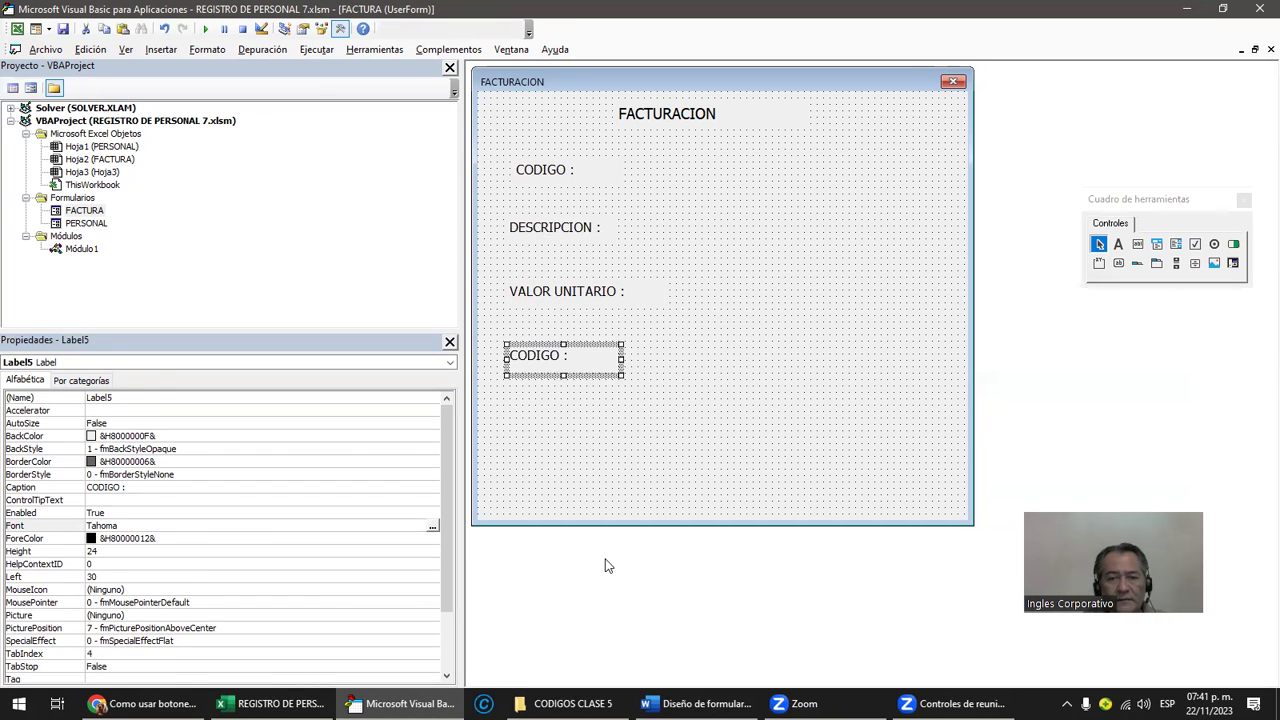
pyautogui.hotkey('alt', 'Tab')
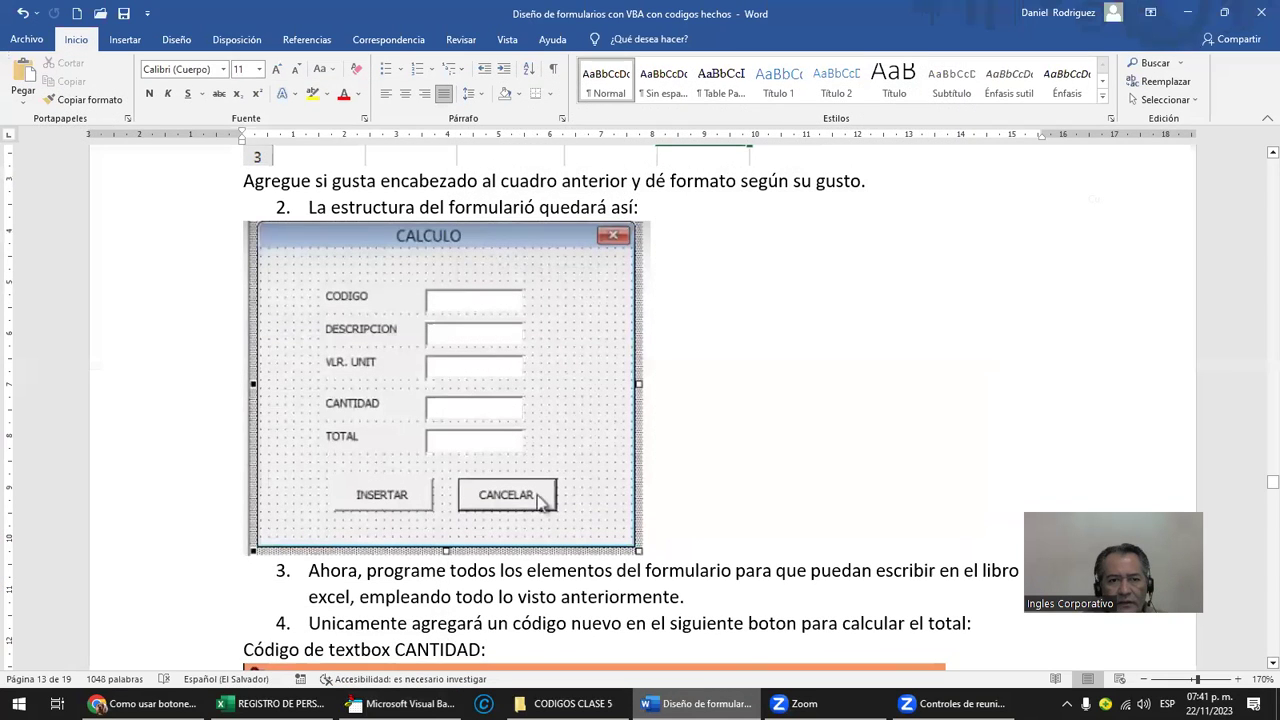
pyautogui.hotkey('alt', 'Tab')
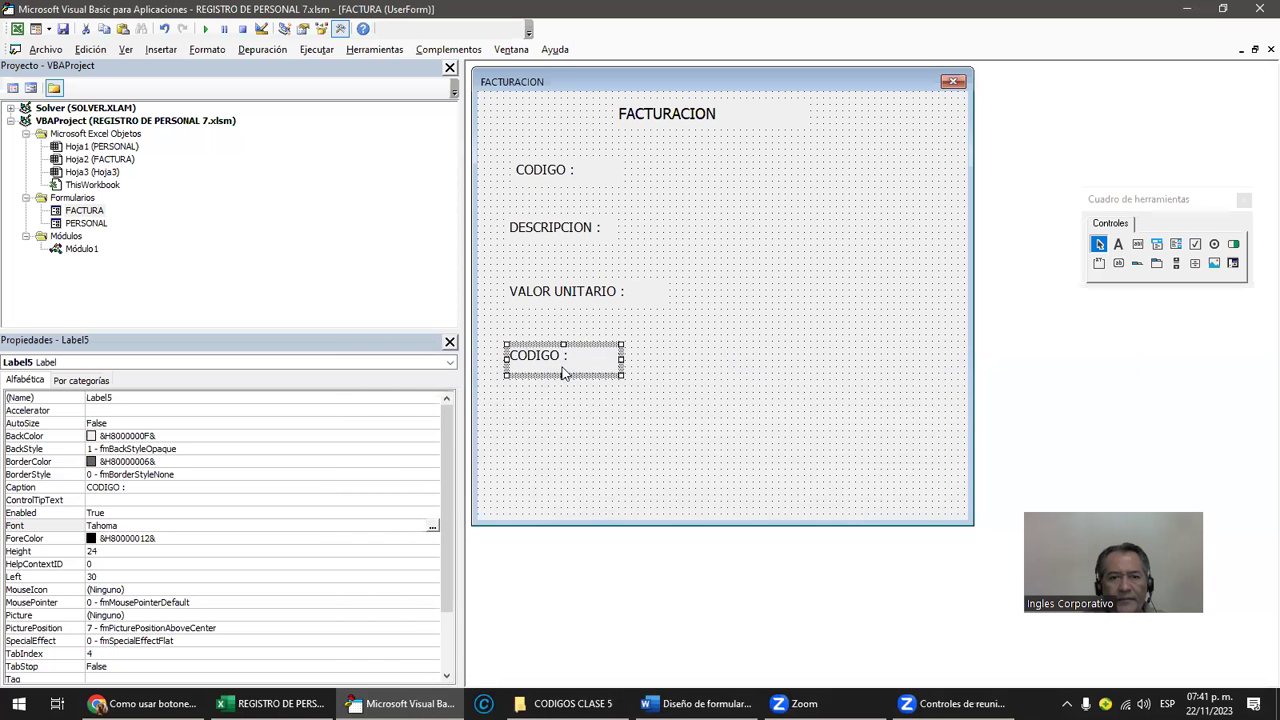
pyautogui.click(565, 360)
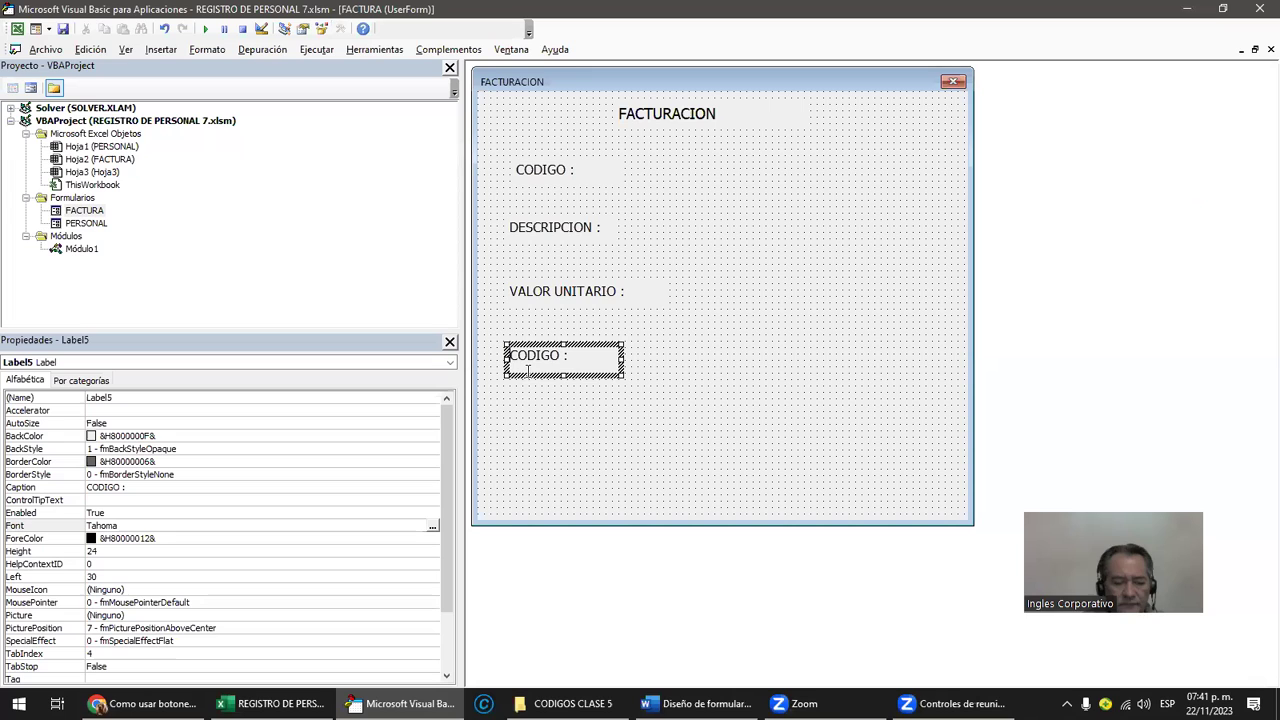
pyautogui.write('CANTIDAD')
pyautogui.press('Delete')
pyautogui.press('Delete')
pyautogui.press('Delete')
pyautogui.press('Delete')
pyautogui.press('Delete')
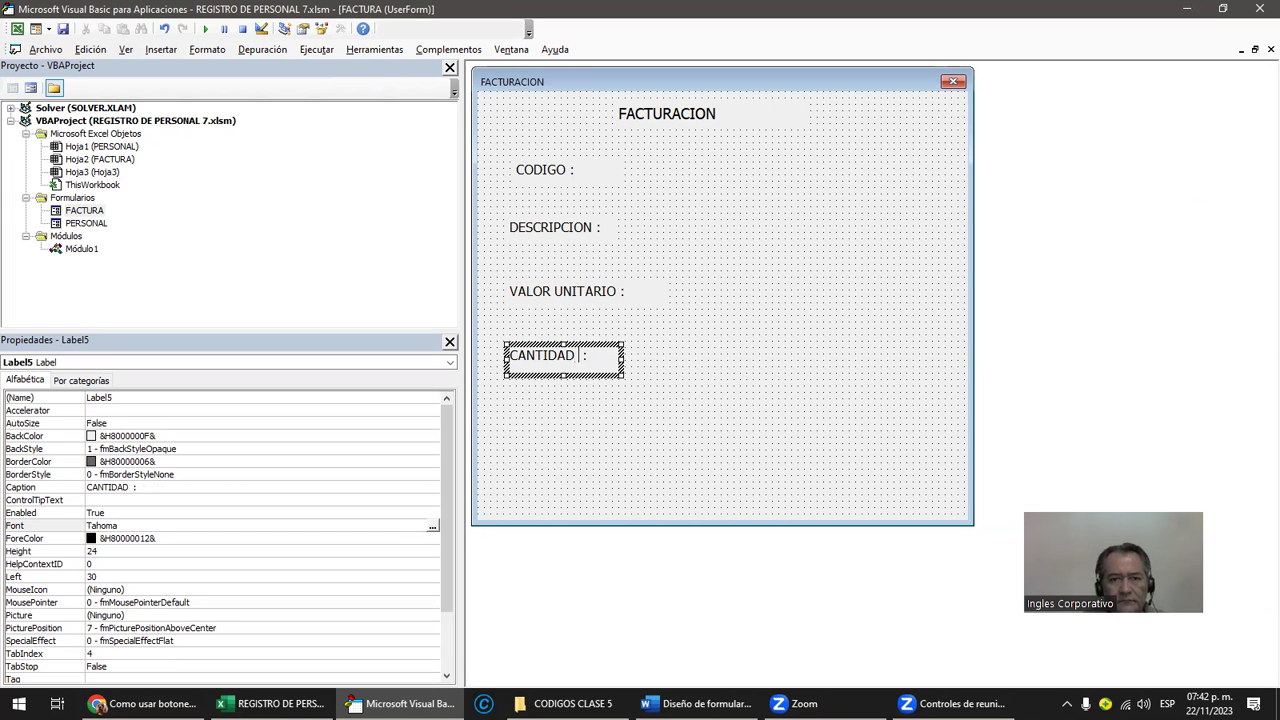
pyautogui.click(552, 456)
# Step: Add a 'TOTAL :' label below CANTIDAD
pyautogui.hotkey('ctrl', 'v')
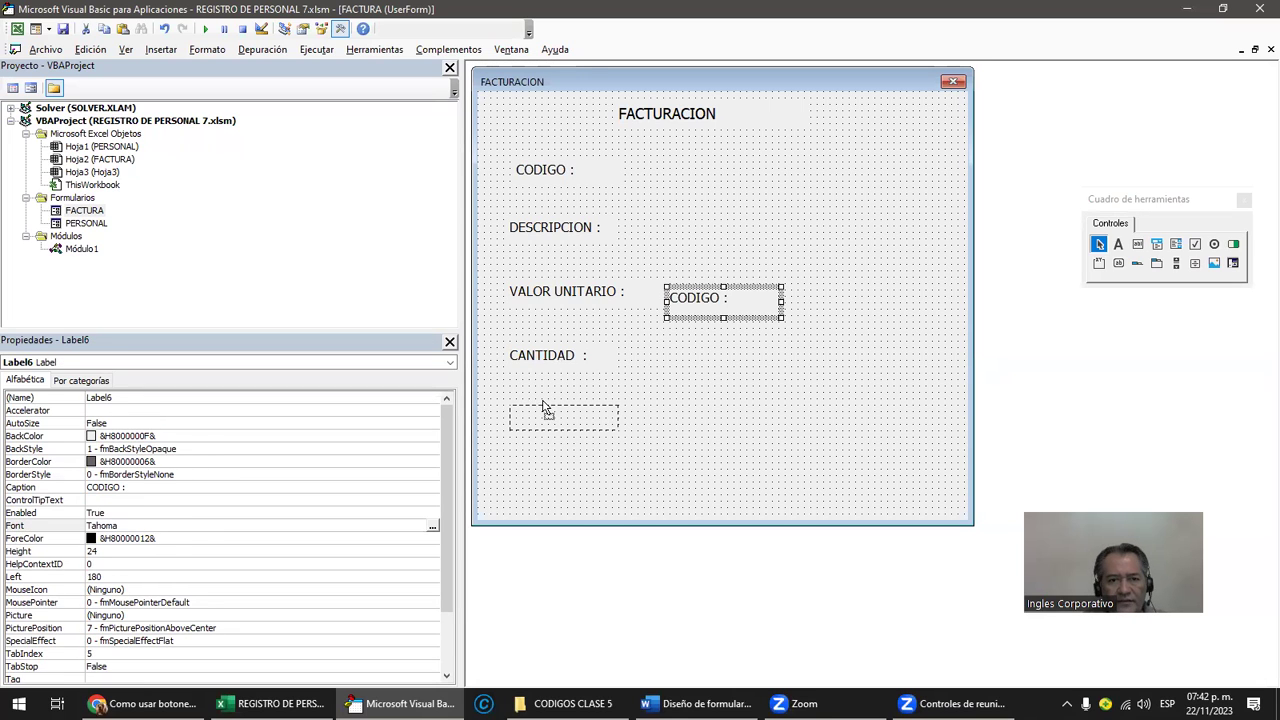
pyautogui.moveTo(705, 287); pyautogui.dragTo(545, 404)
pyautogui.doubleClick(515, 421)
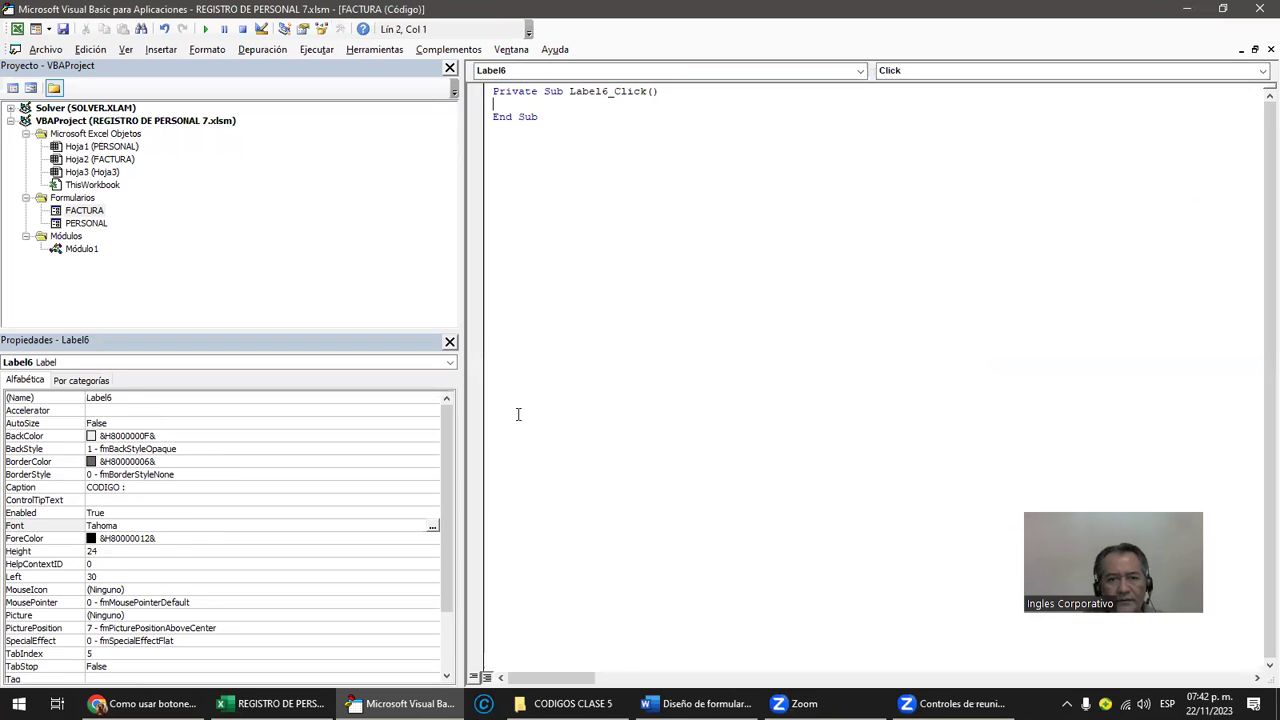
pyautogui.doubleClick(85, 211)
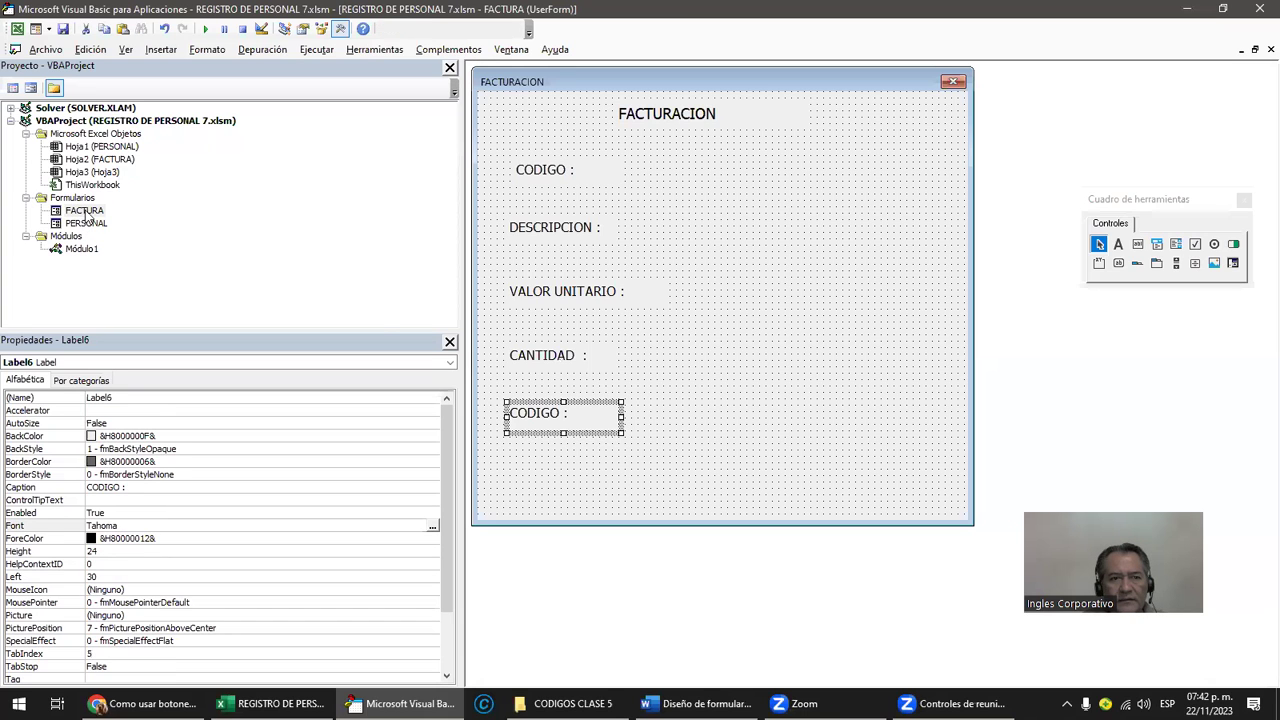
pyautogui.click(515, 421)
pyautogui.write('TOTAL')
pyautogui.press('Delete')
pyautogui.press('Delete')
pyautogui.press('Delete')
pyautogui.press('Delete')
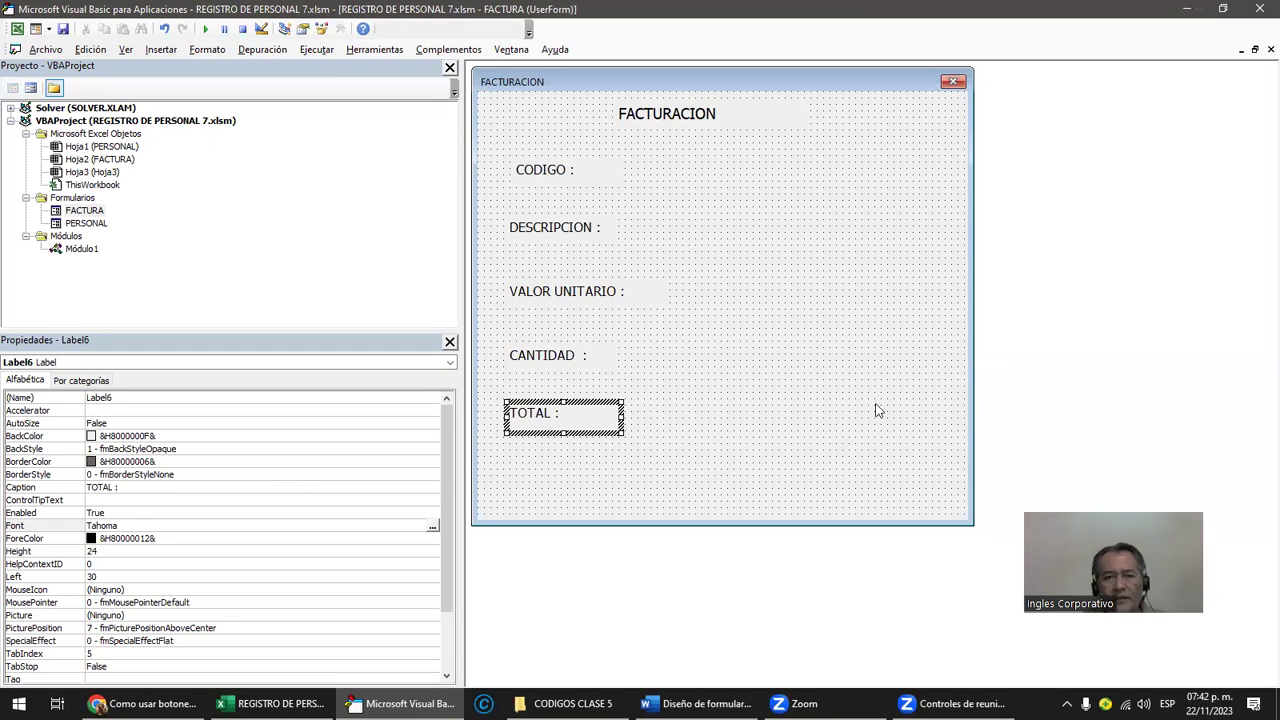
pyautogui.click(775, 398)
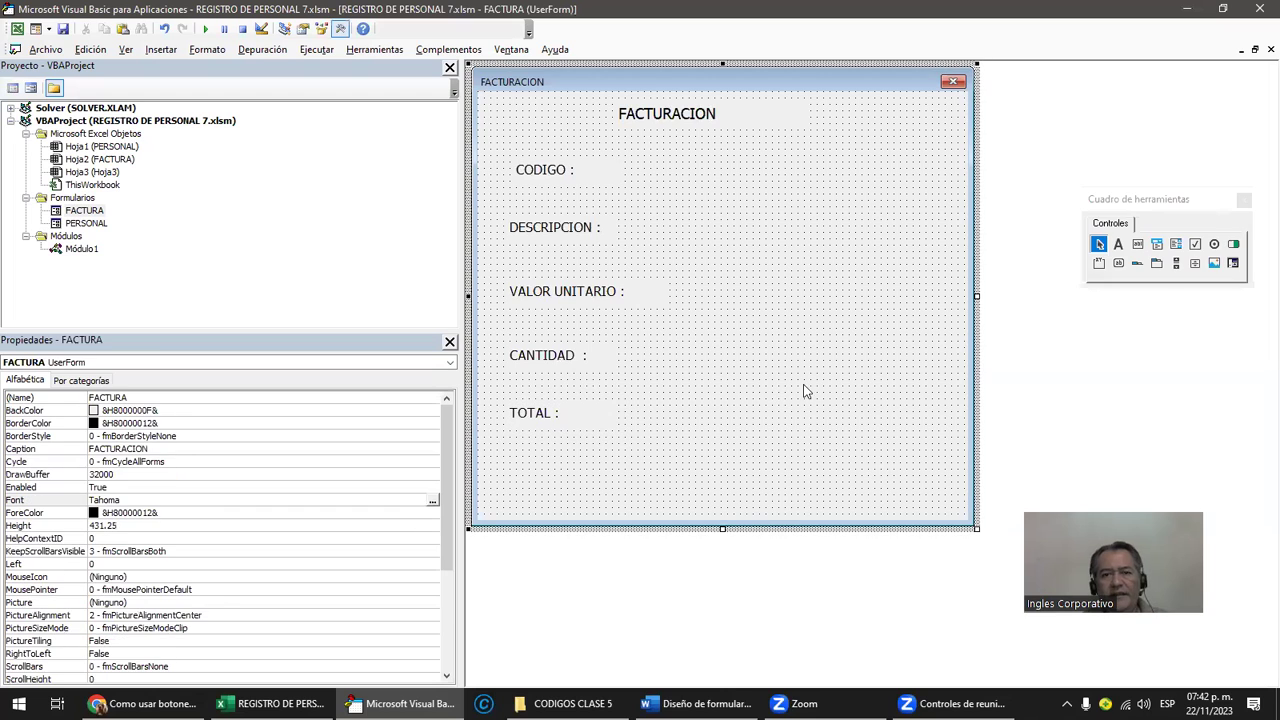
pyautogui.click(202, 29)
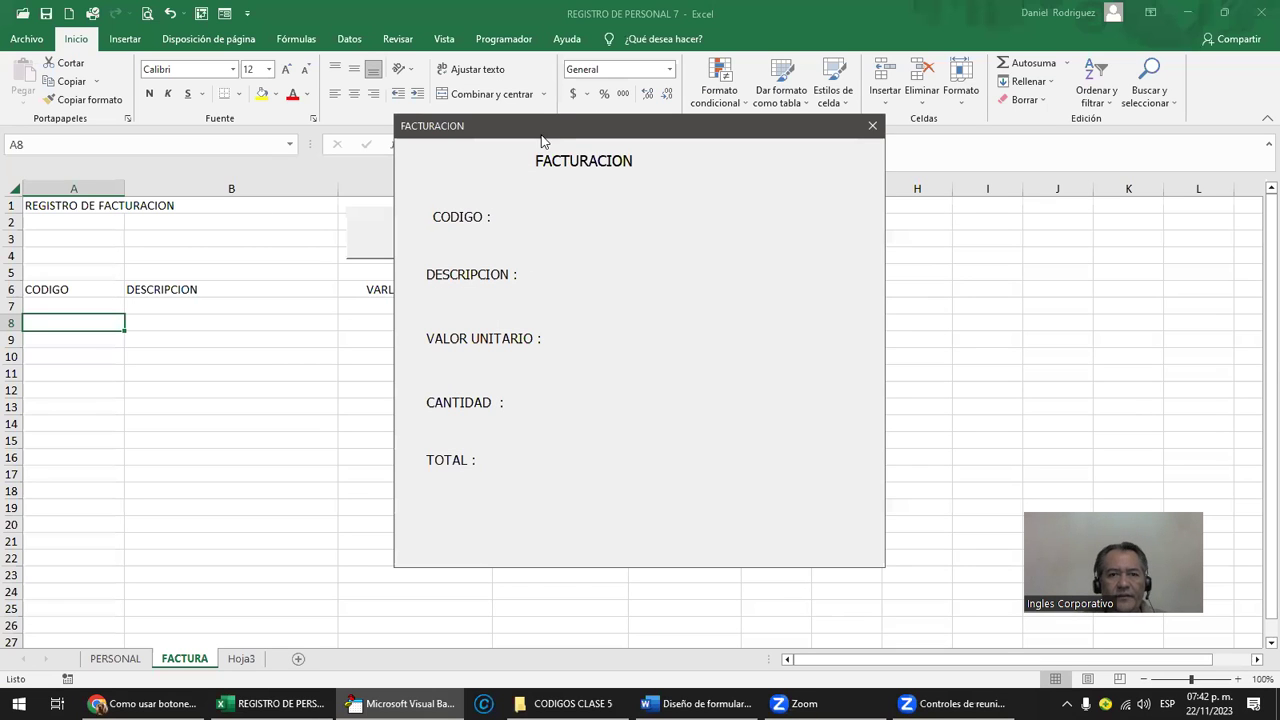
pyautogui.moveTo(545, 140); pyautogui.dragTo(716, 150)
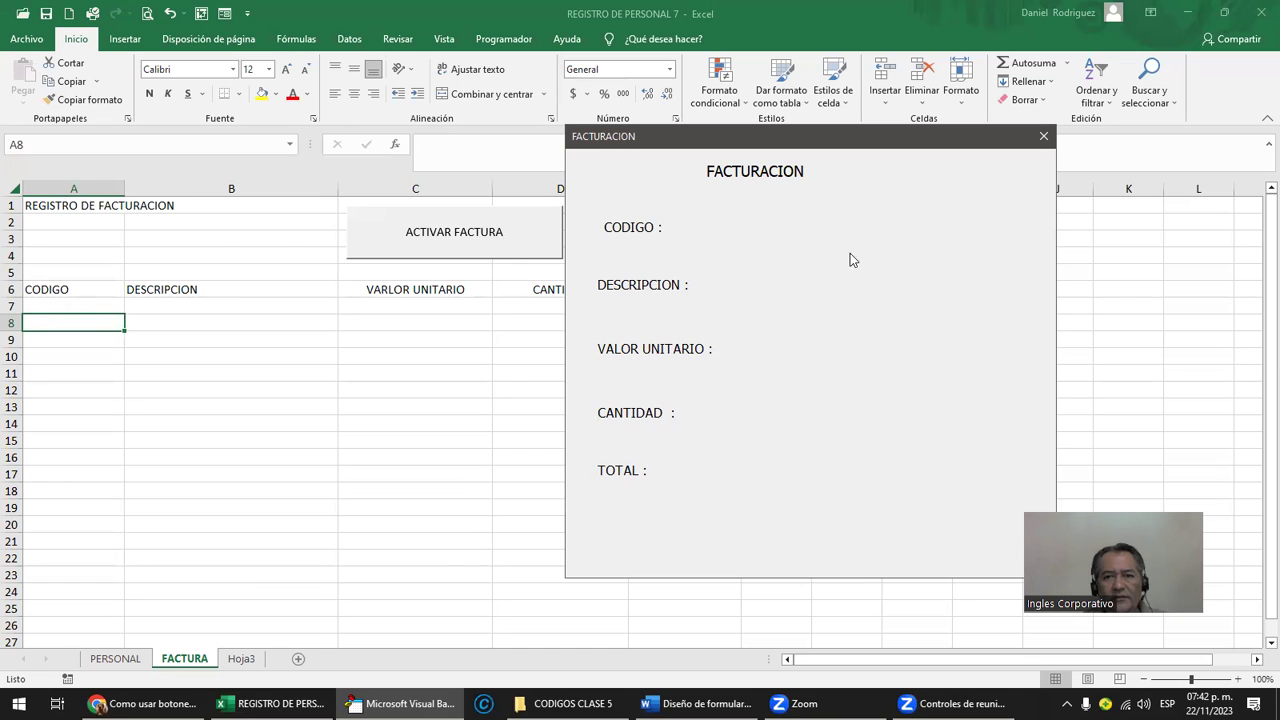
pyautogui.click(1040, 135)
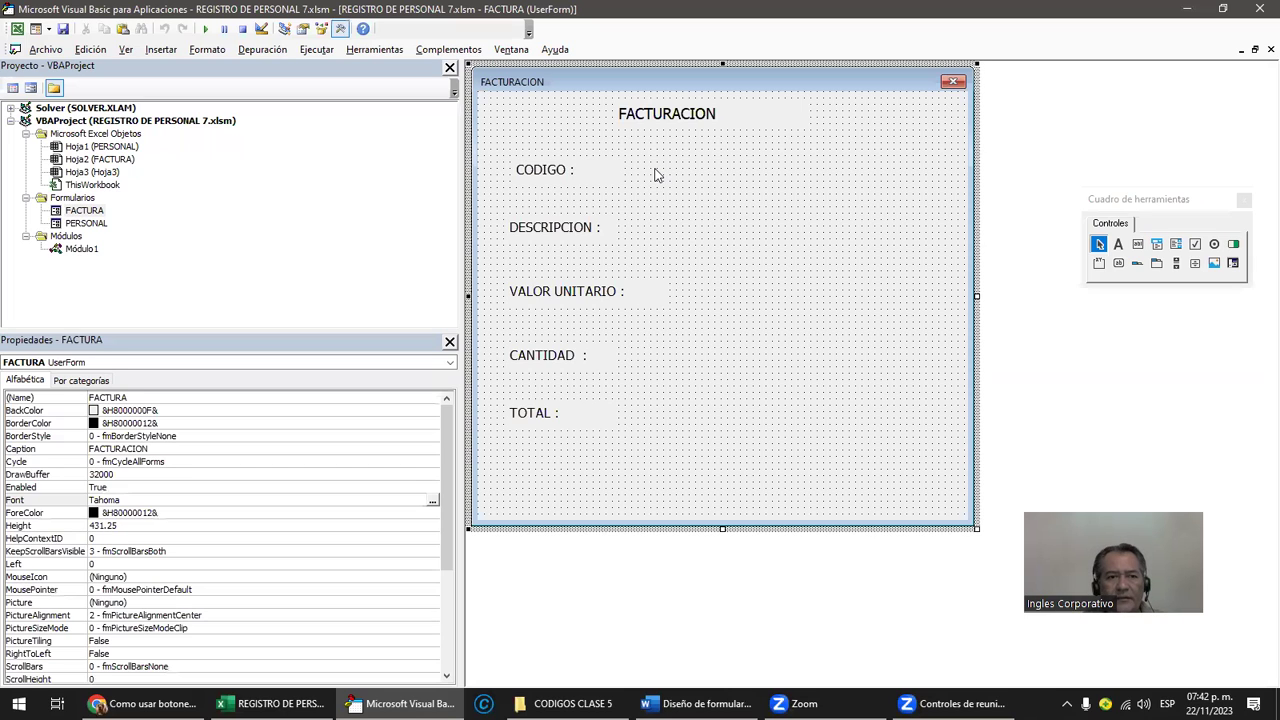
# Step: Draw a TextBox beside the CODIGO label and name it CODIGO
pyautogui.click(1137, 246)
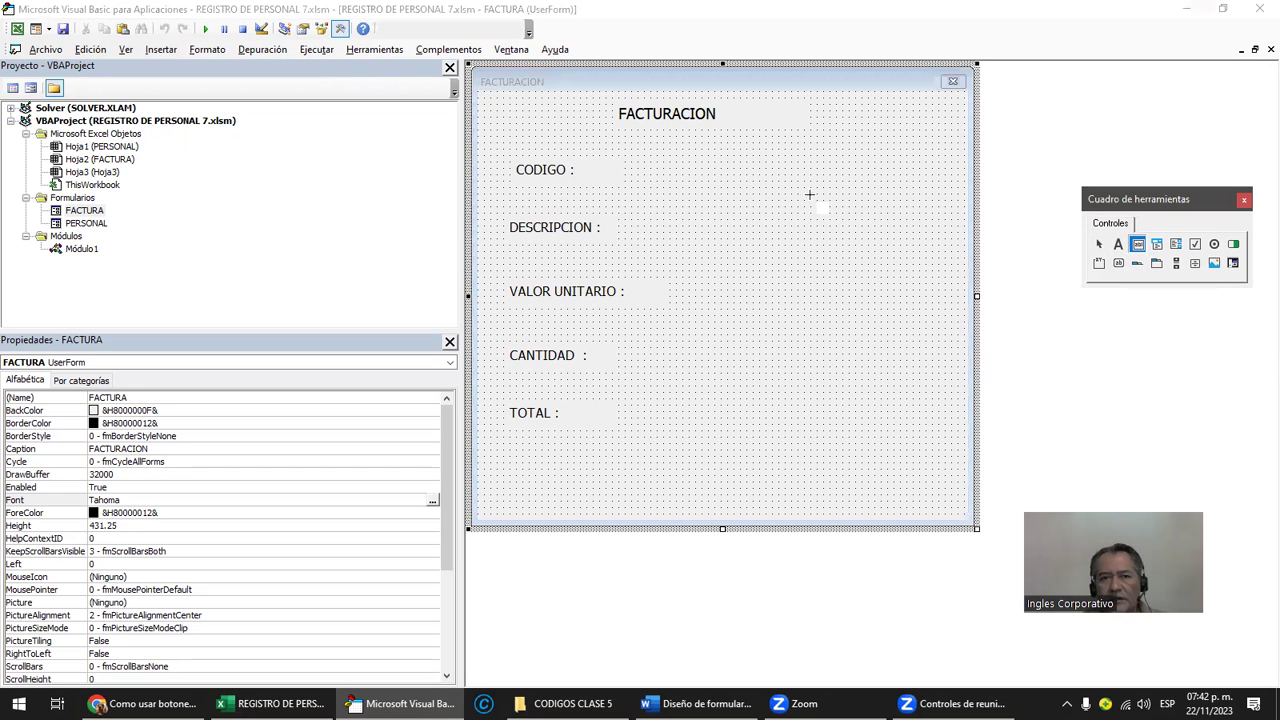
pyautogui.moveTo(676, 156); pyautogui.dragTo(820, 191)
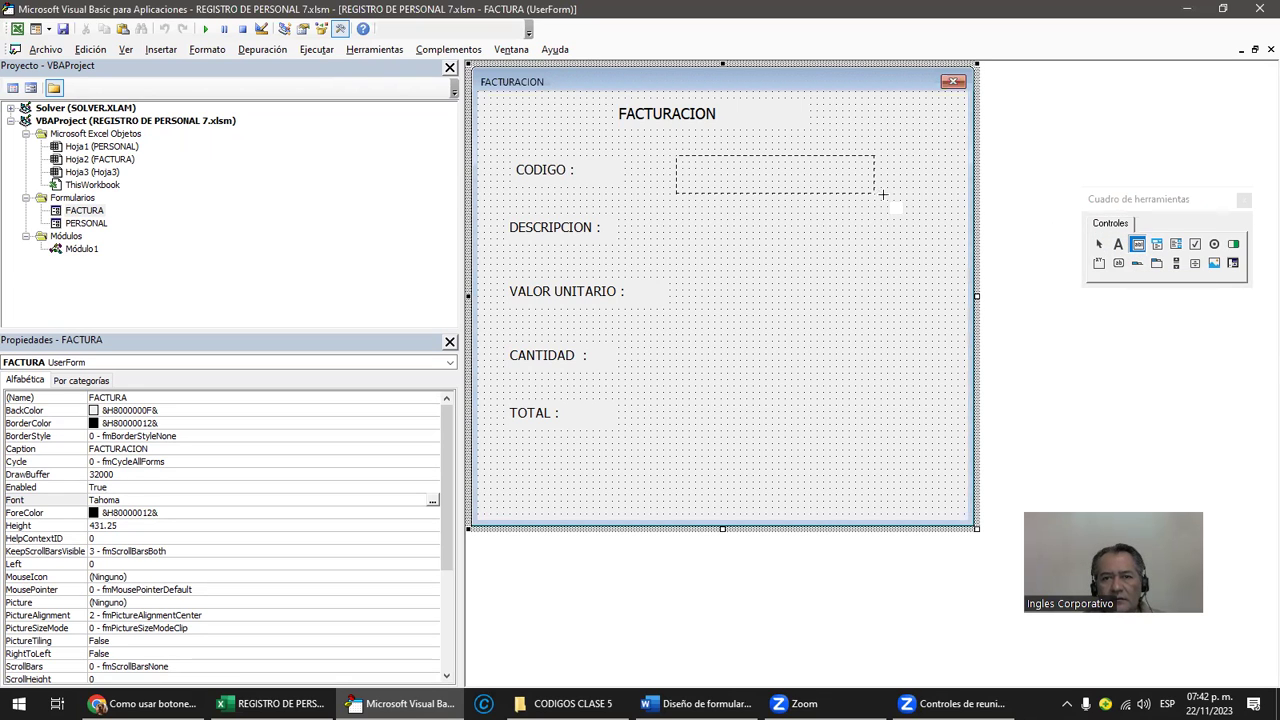
pyautogui.press('Escape')
pyautogui.moveTo(919, 193); pyautogui.dragTo(921, 197)
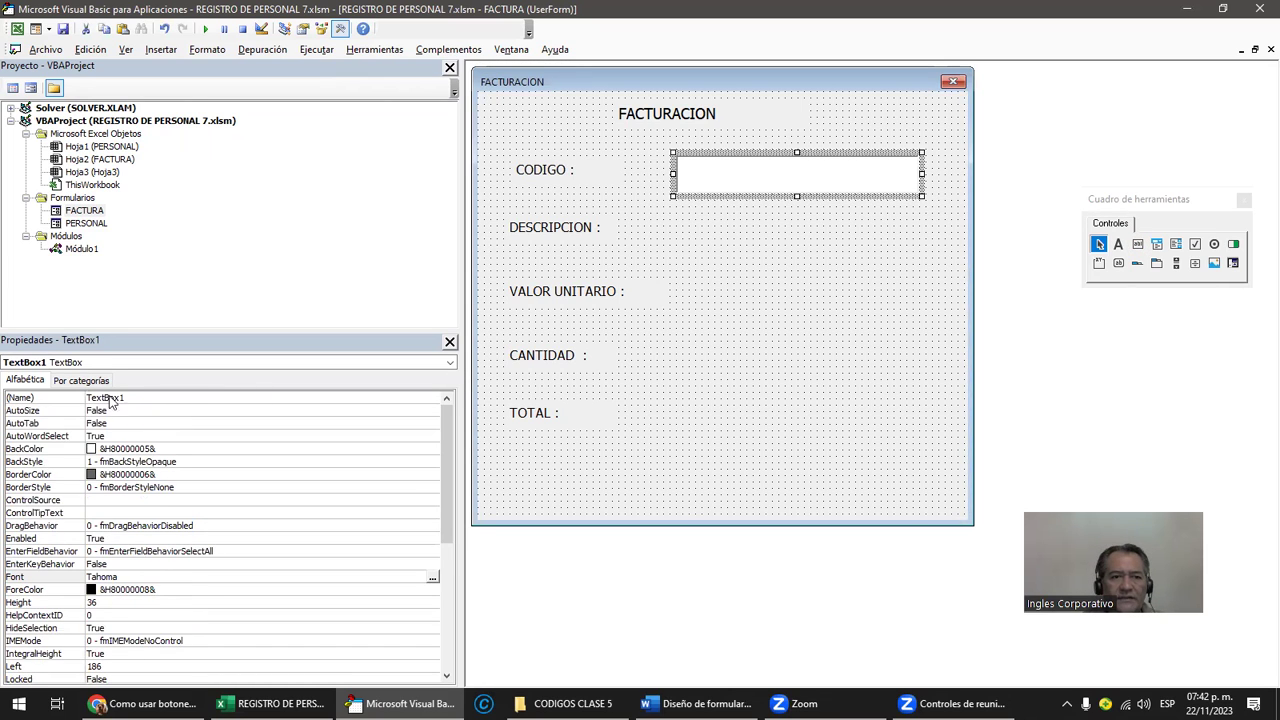
pyautogui.click(131, 397)
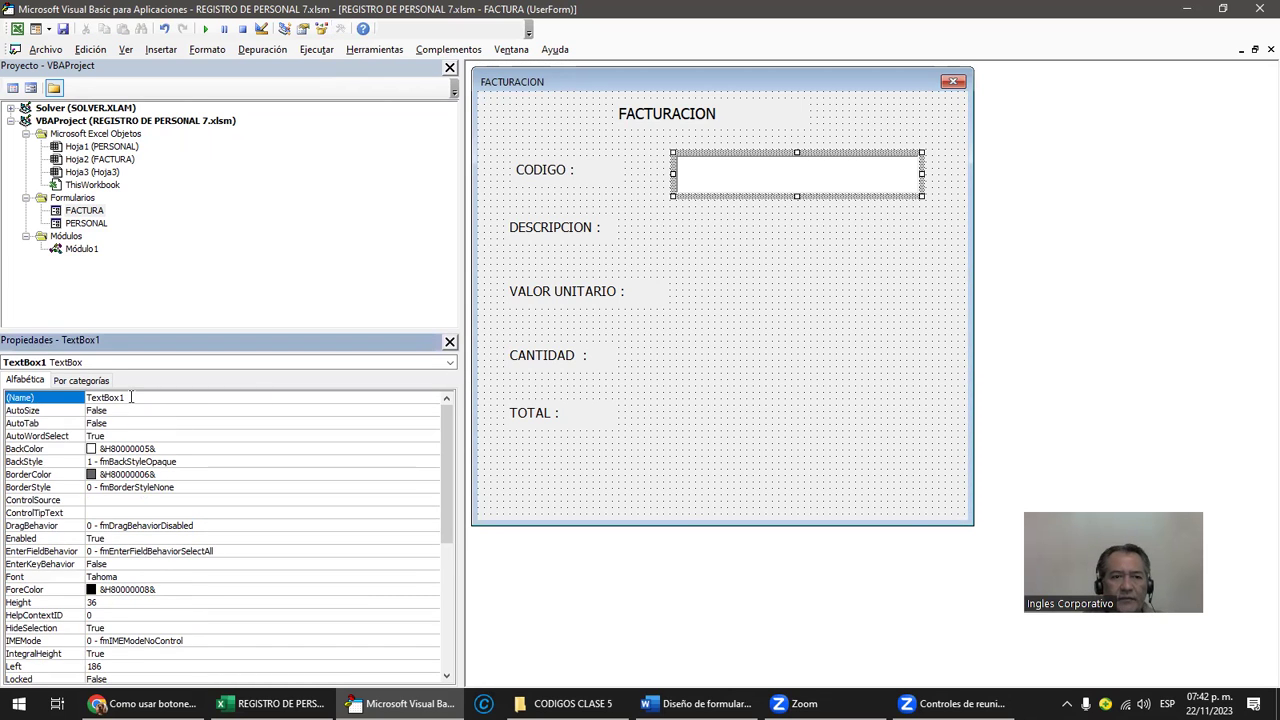
pyautogui.click(59, 398)
pyautogui.write('CODIGO')
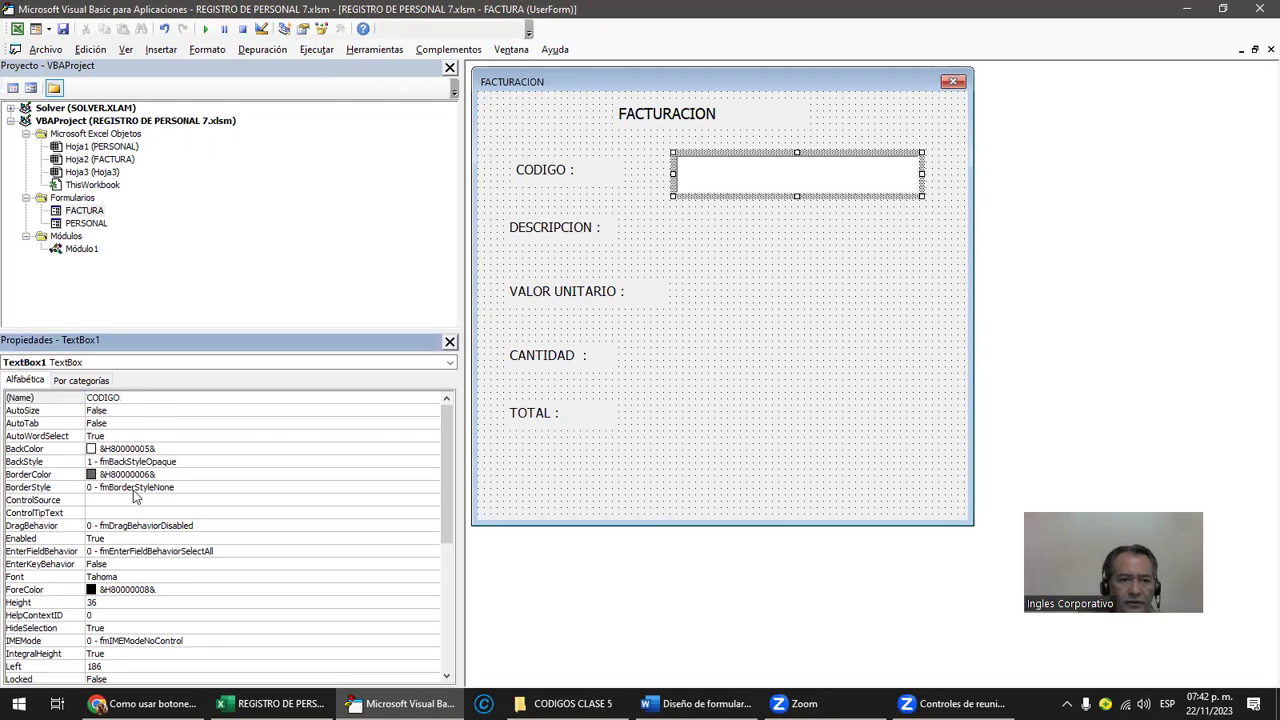
pyautogui.press('Return')
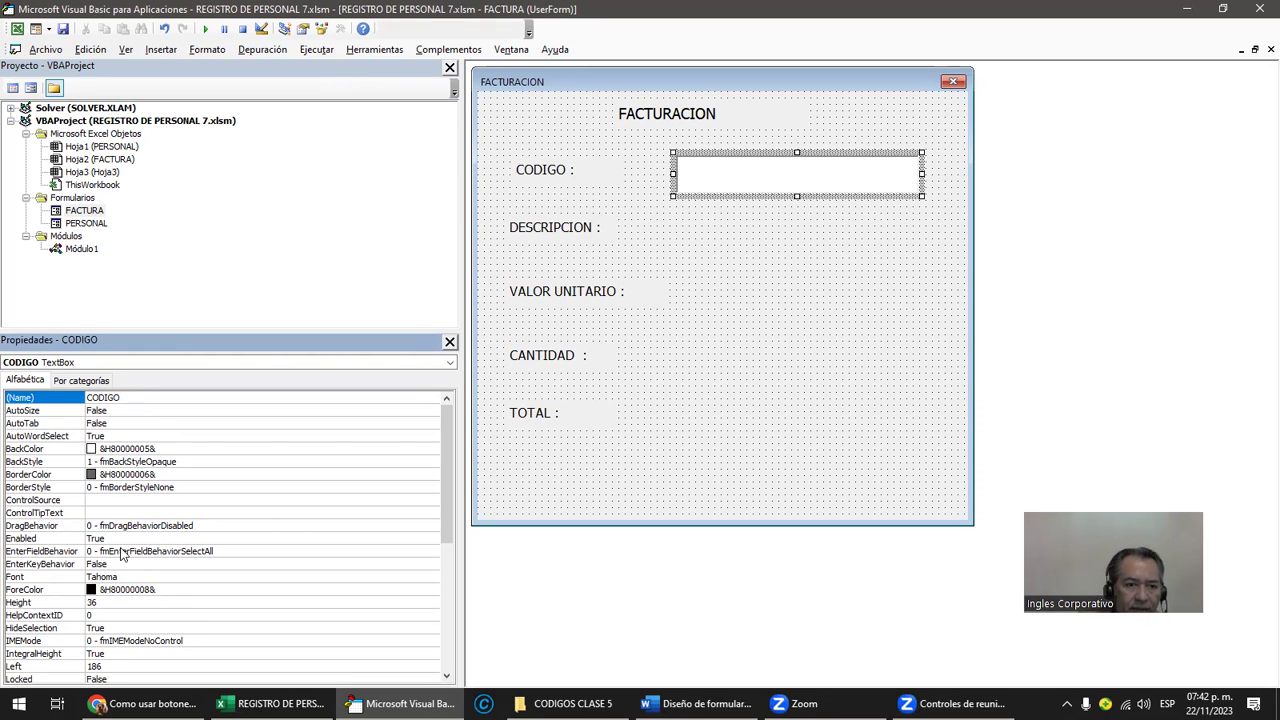
# Step: Give the CODIGO text box a larger font size
pyautogui.click(127, 578)
pyautogui.click(432, 578)
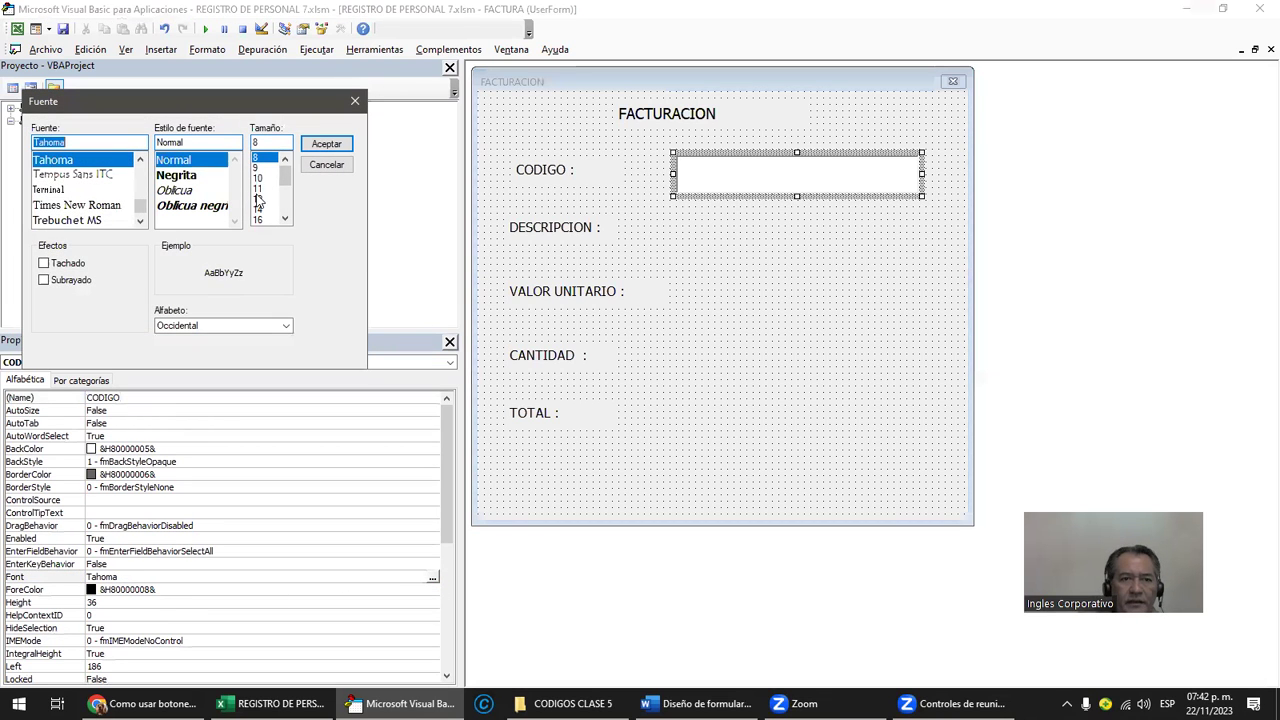
pyautogui.click(258, 200)
pyautogui.click(326, 146)
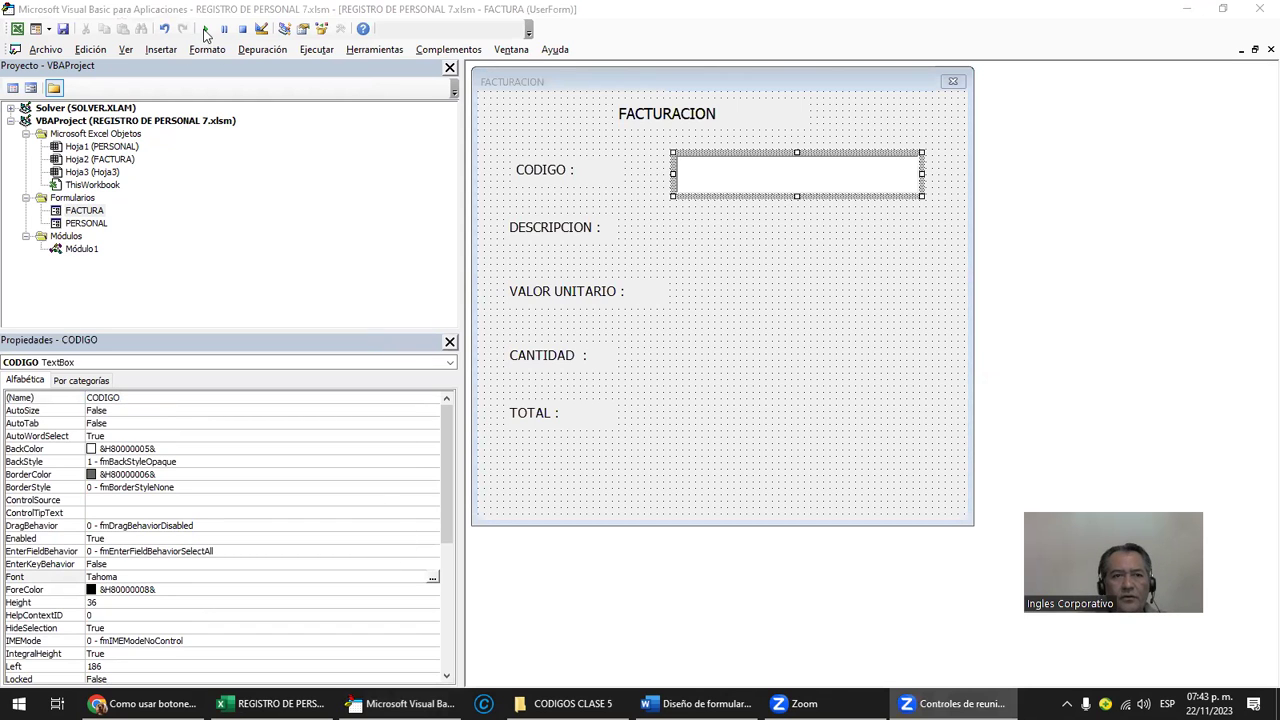
pyautogui.click(576, 258)
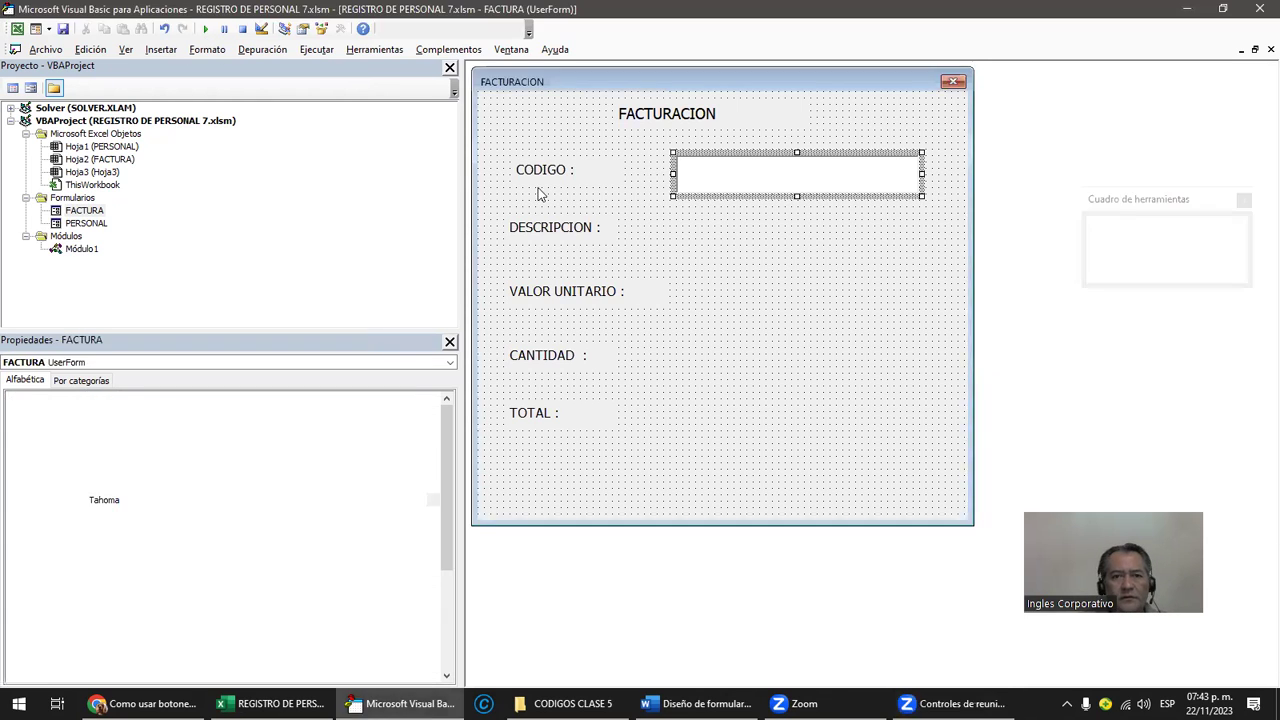
pyautogui.click(205, 29)
pyautogui.write('DDDD')
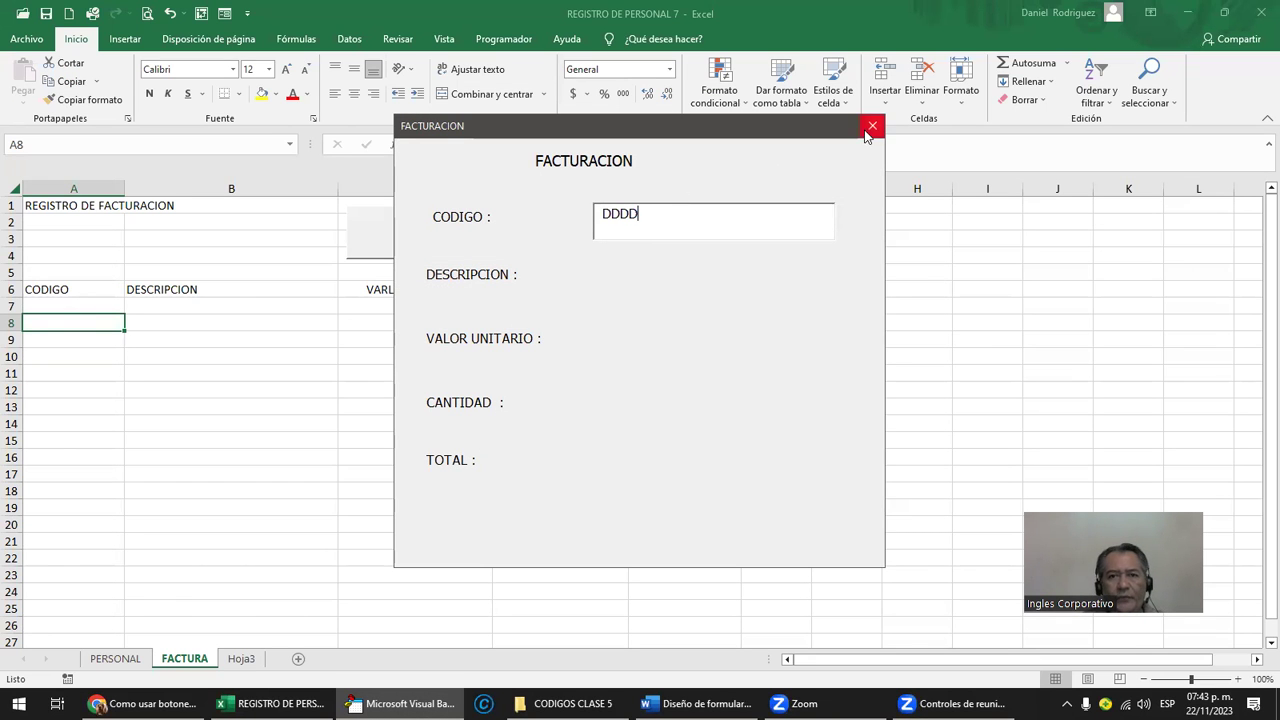
pyautogui.click(872, 125)
pyautogui.click(727, 172)
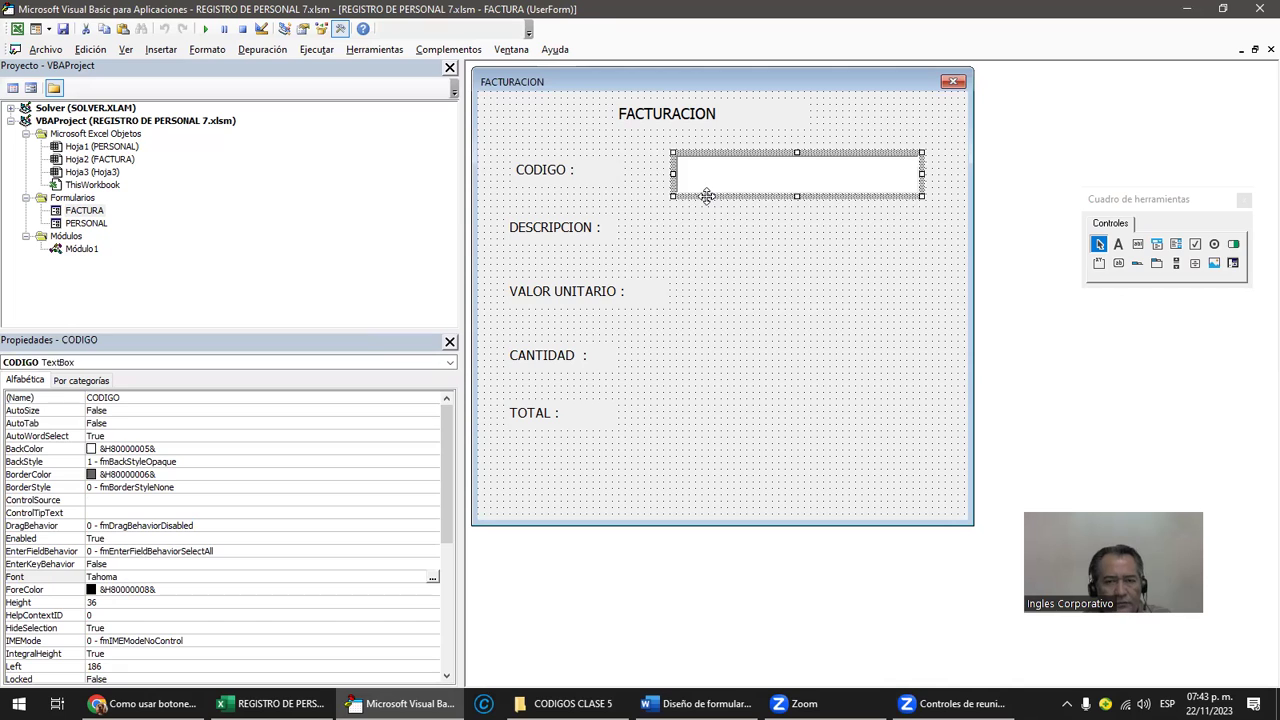
# Step: Paste a copy of the CODIGO box beside DESCRIPCION, name it DESCRIPCION, and duplicate it again
pyautogui.hotkey('ctrl', 'v')
pyautogui.moveTo(675, 282); pyautogui.dragTo(752, 212)
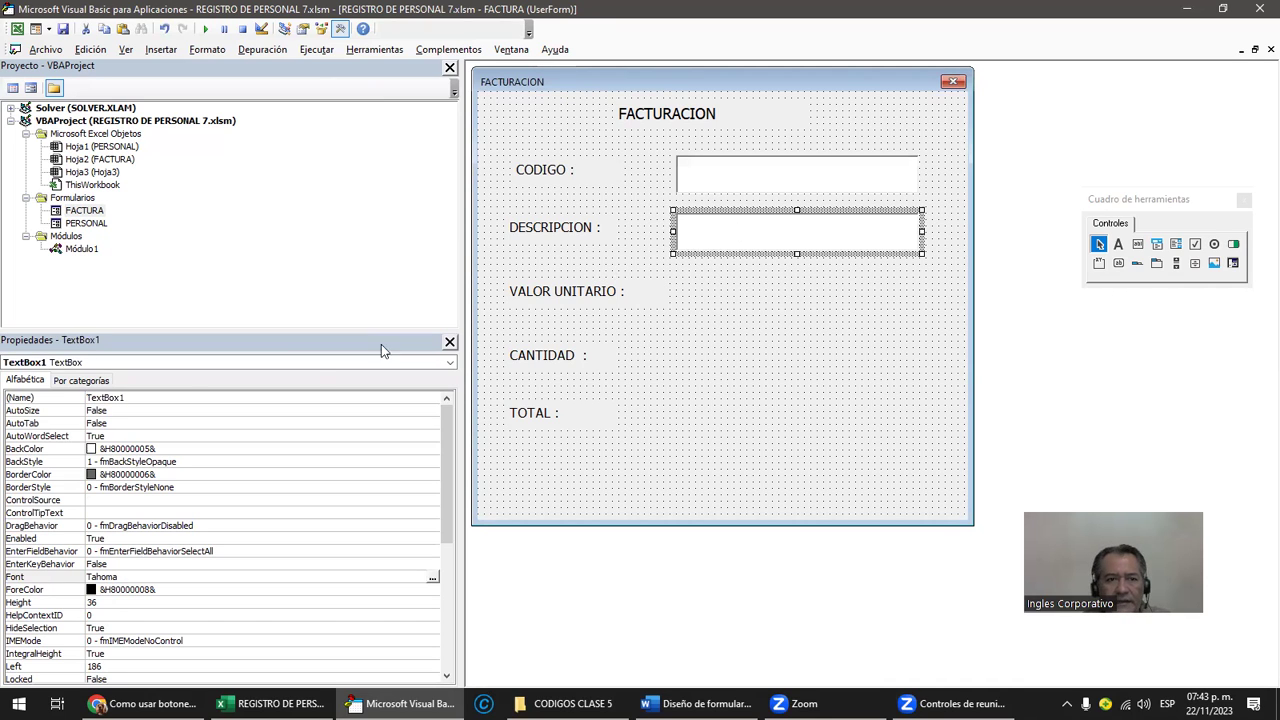
pyautogui.click(155, 398)
pyautogui.click(136, 398)
pyautogui.press('BackSpace')
pyautogui.press('BackSpace')
pyautogui.press('BackSpace')
pyautogui.press('BackSpace')
pyautogui.press('BackSpace')
pyautogui.press('BackSpace')
pyautogui.press('BackSpace')
pyautogui.press('BackSpace')
pyautogui.write('DESCR')
pyautogui.write('IPCI')
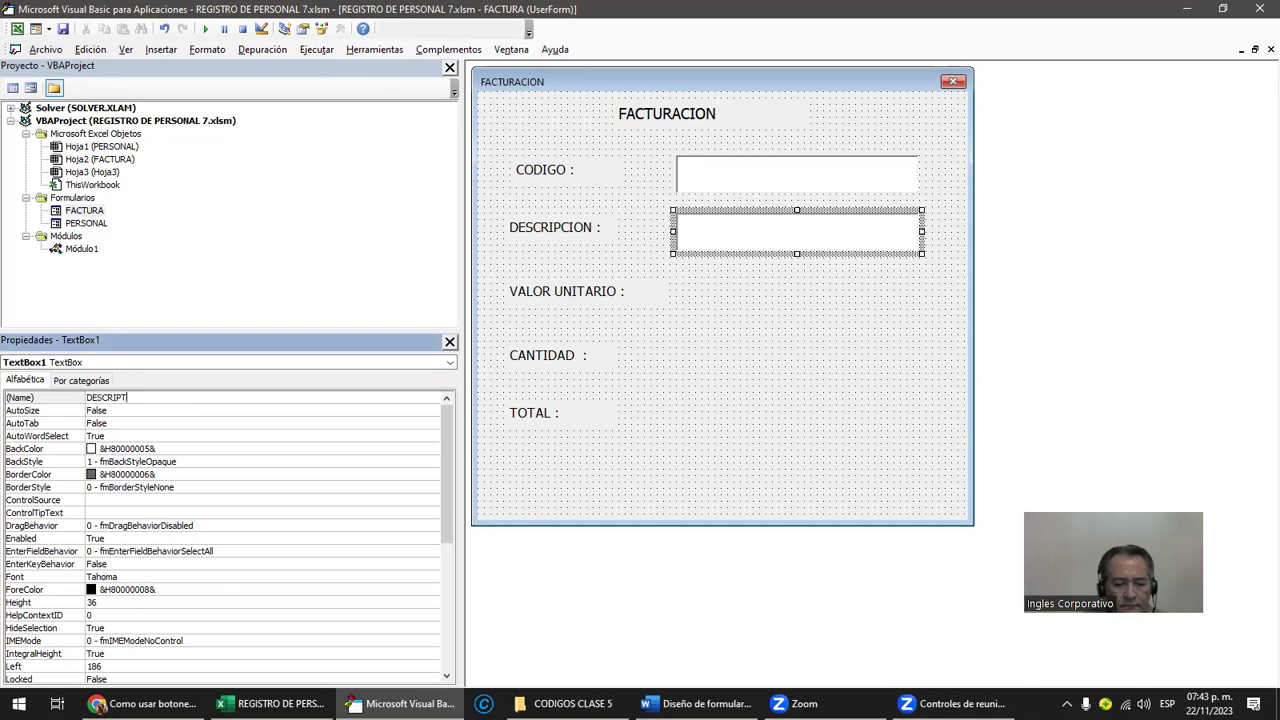
pyautogui.write('ON')
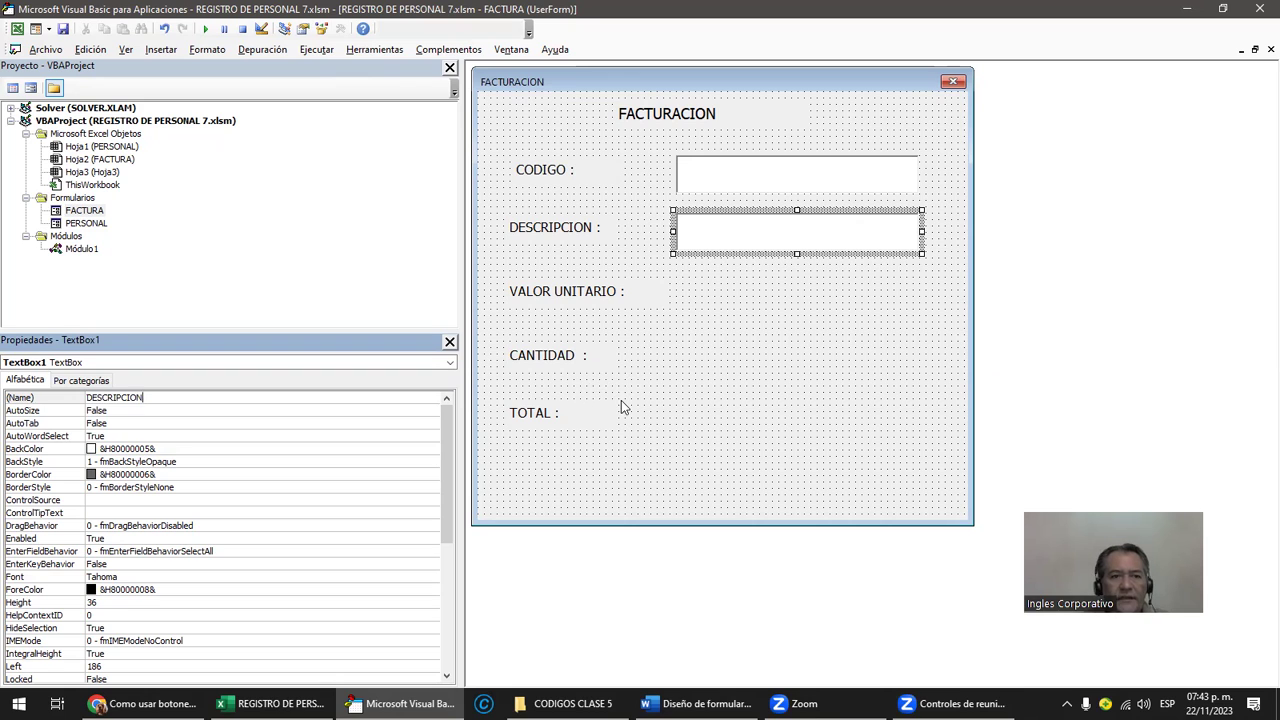
pyautogui.press('Return')
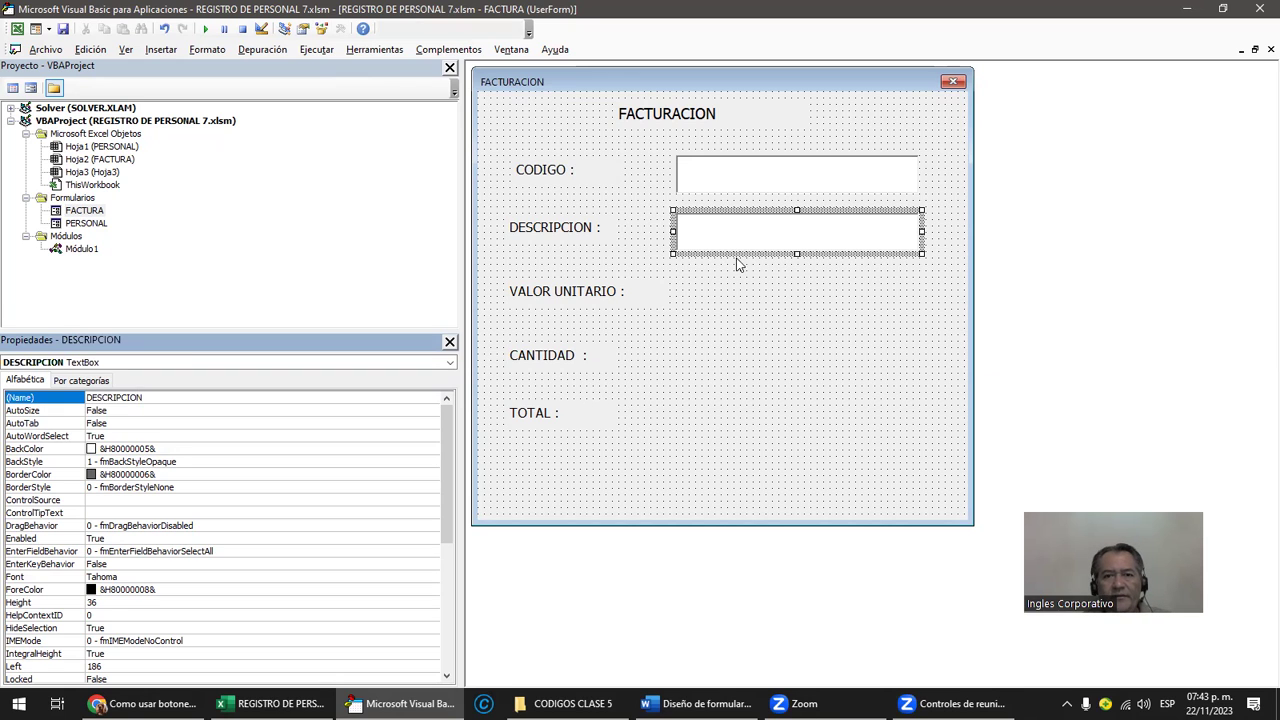
pyautogui.click(737, 251)
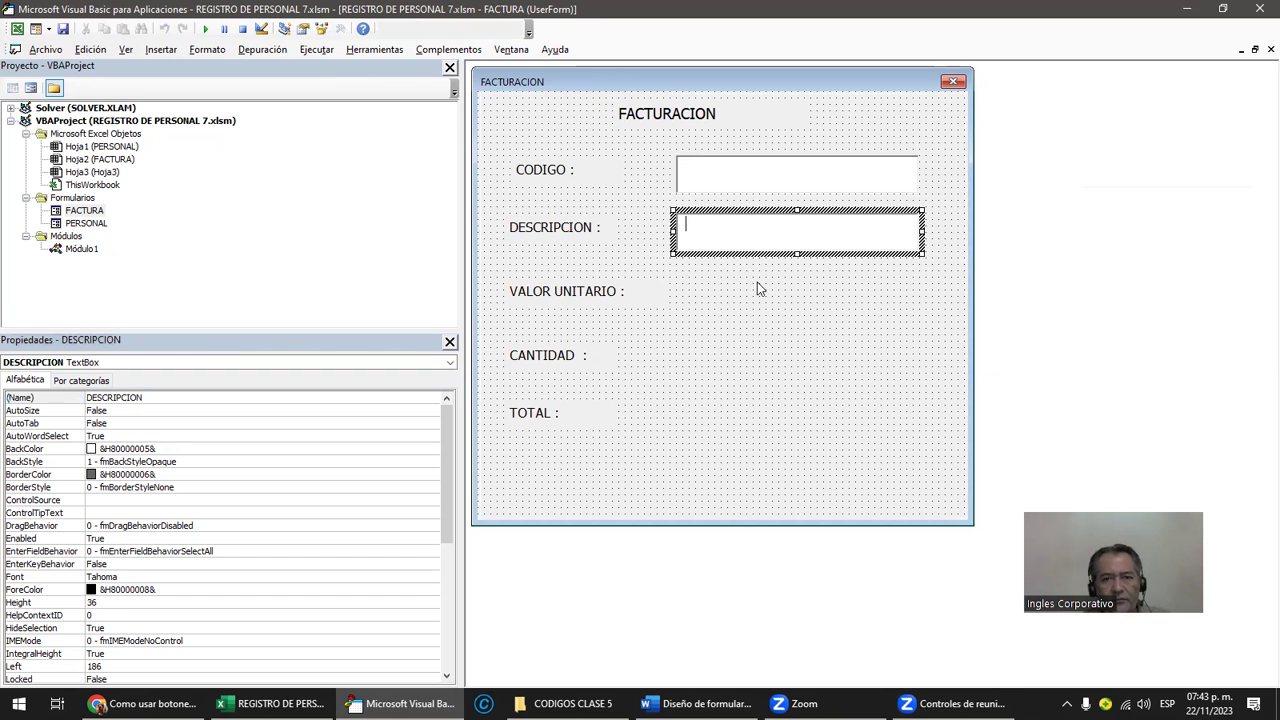
pyautogui.press('Escape')
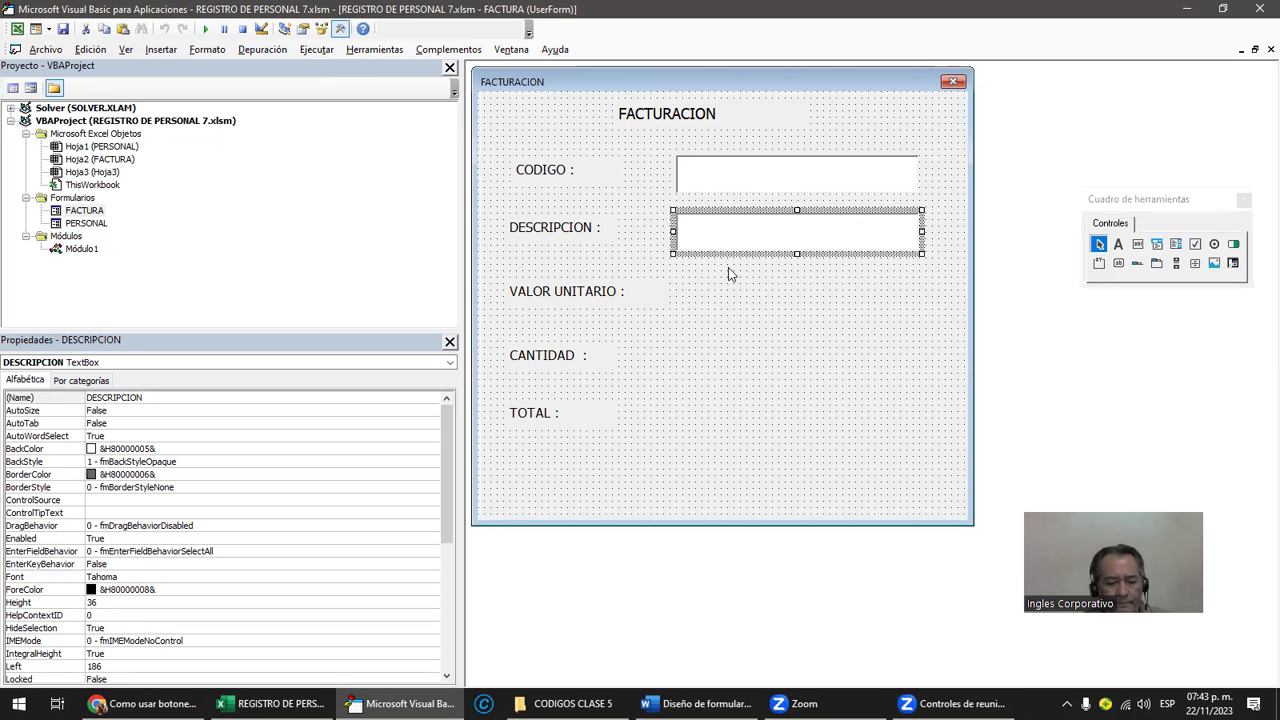
pyautogui.hotkey('ctrl', 'v')
# Step: Align the copied box beside VALOR UNITARIO with the fields above and name it VUNITARIO
pyautogui.click(688, 325)
pyautogui.click(681, 295)
pyautogui.moveTo(681, 290); pyautogui.dragTo(759, 278)
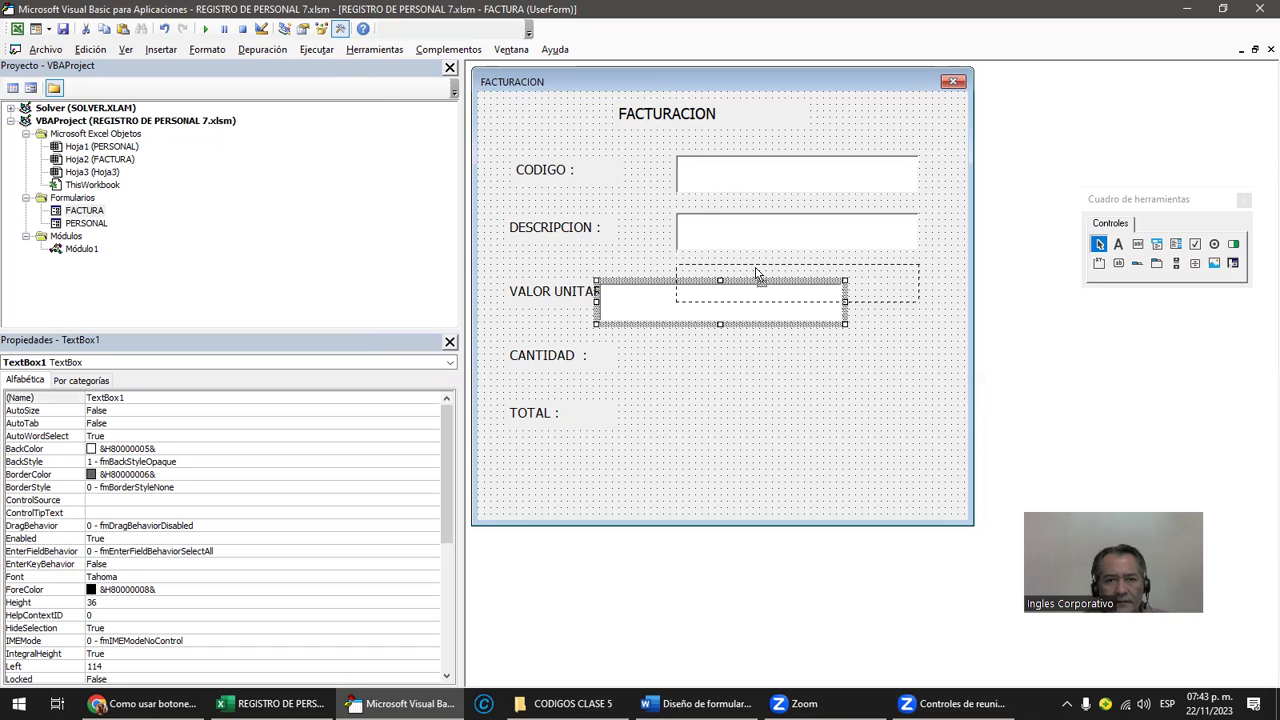
pyautogui.click(706, 291)
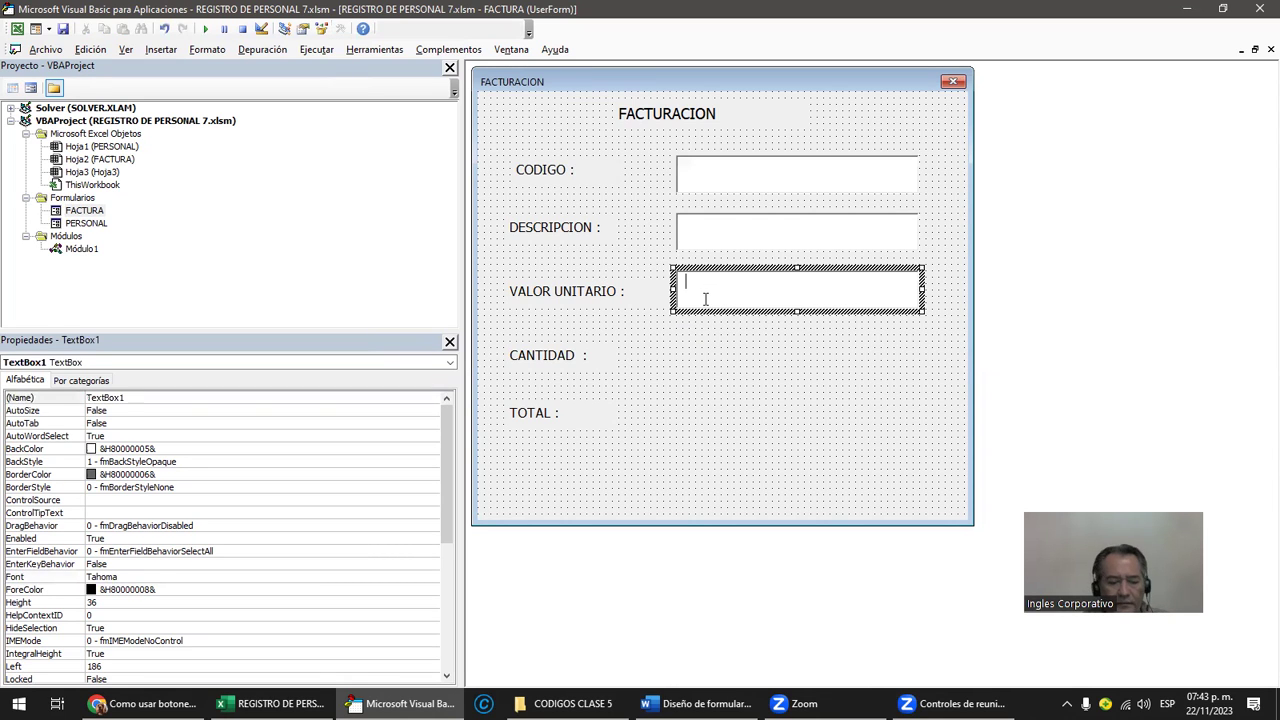
pyautogui.click(134, 397)
pyautogui.click(135, 398)
pyautogui.press('BackSpace')
pyautogui.press('BackSpace')
pyautogui.press('BackSpace')
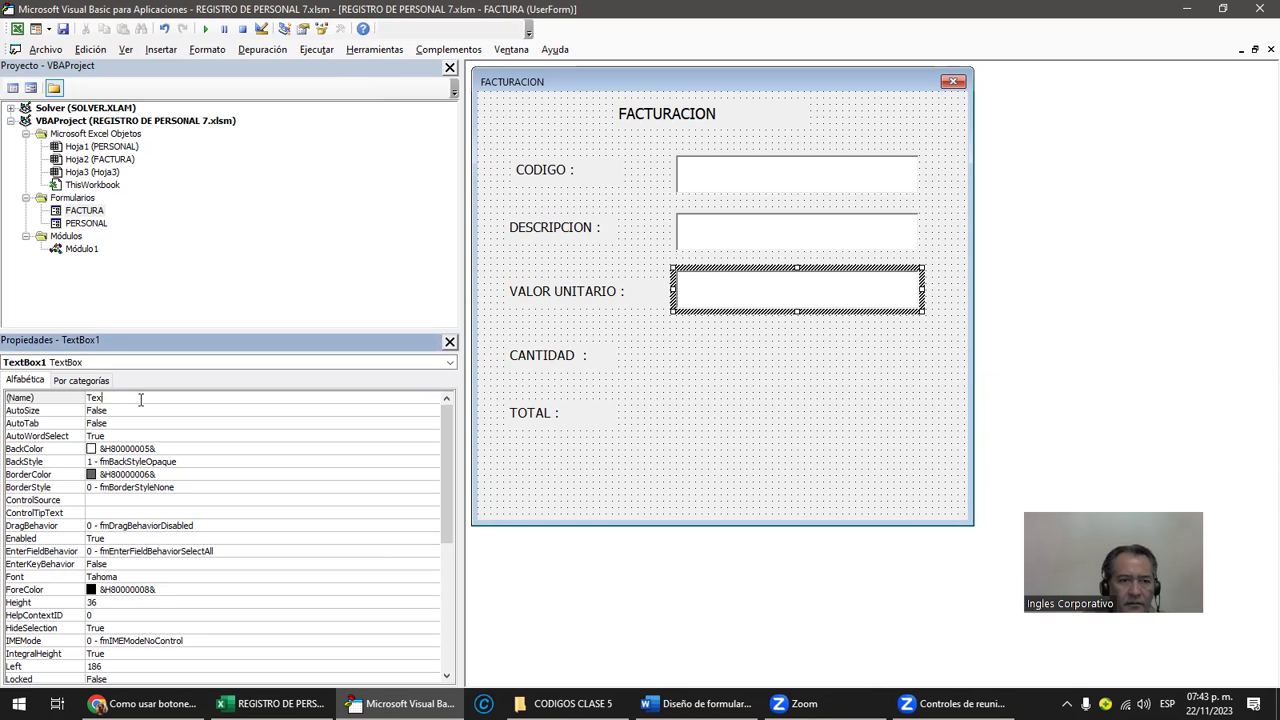
pyautogui.write('VUNITARIO')
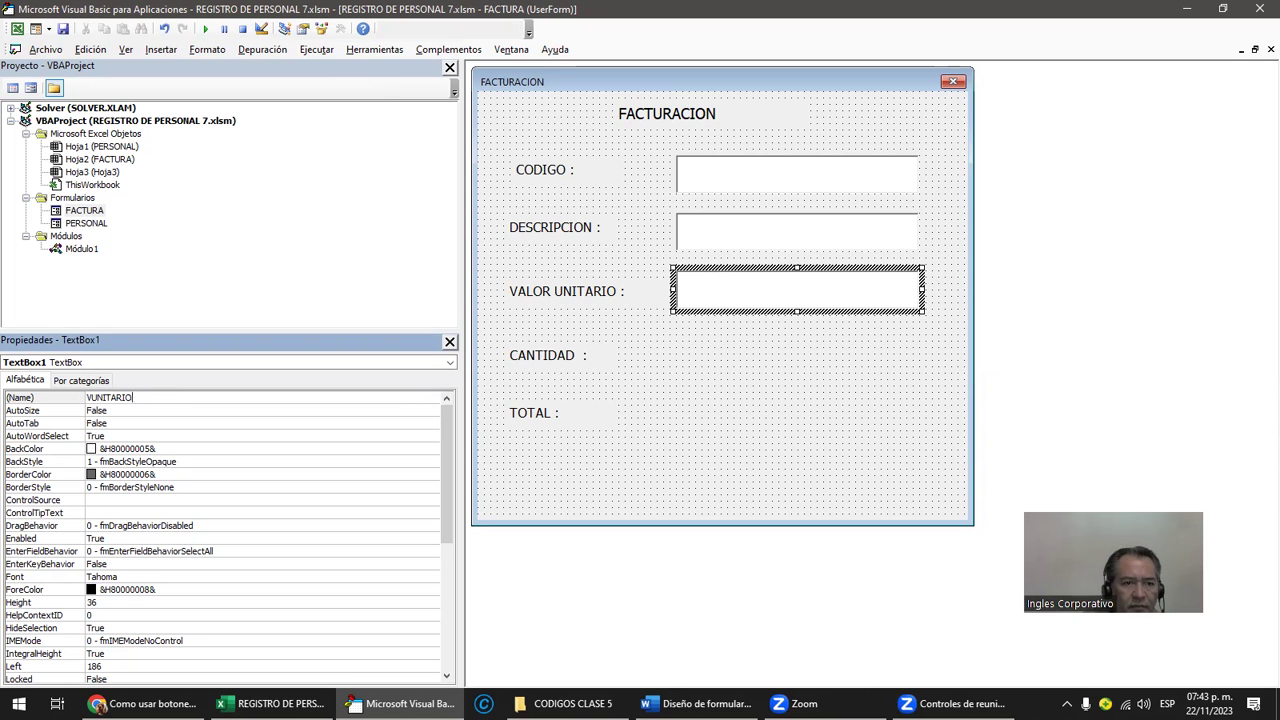
pyautogui.press('Return')
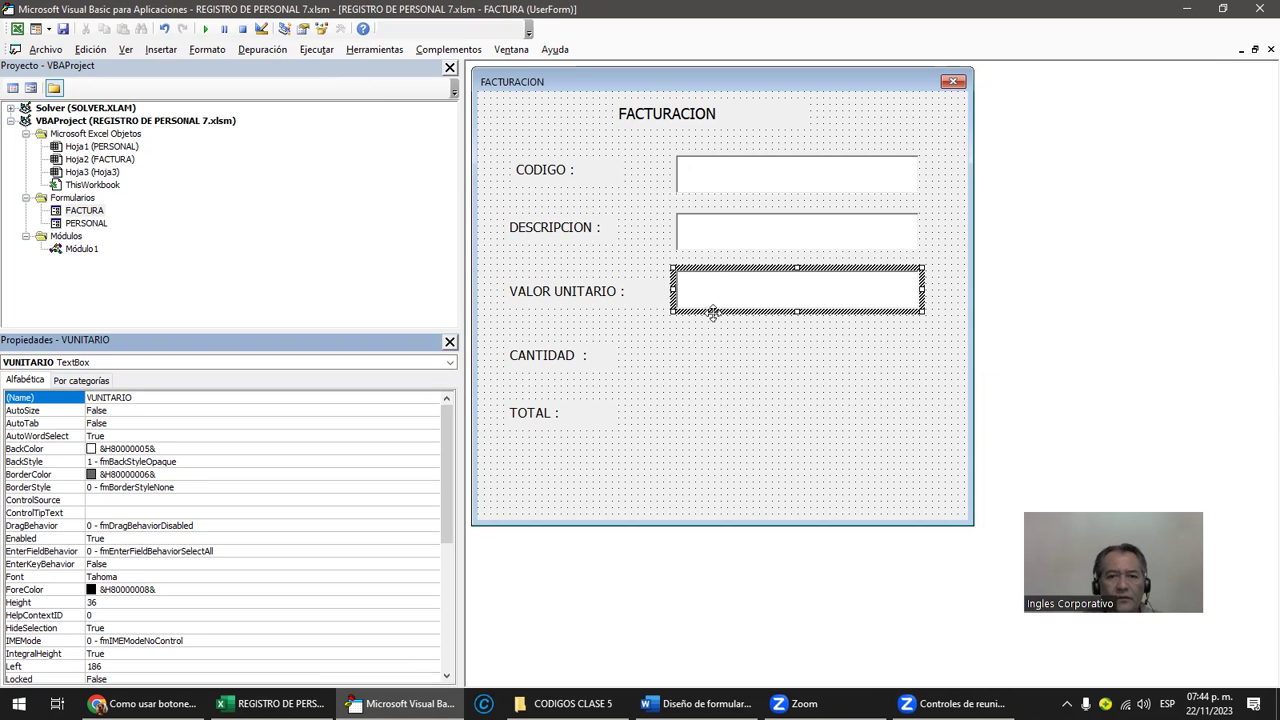
# Step: Paste another copy of the text box onto the form
pyautogui.click(682, 382)
pyautogui.click(708, 313)
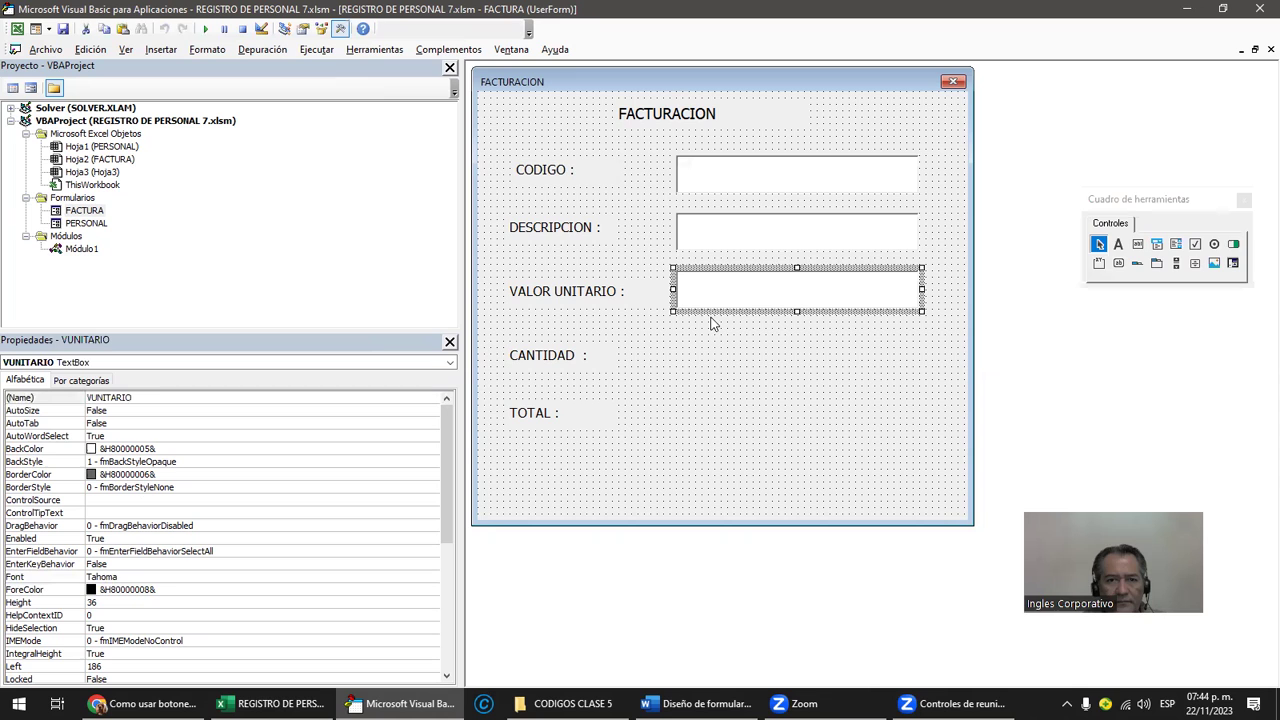
pyautogui.click(708, 309)
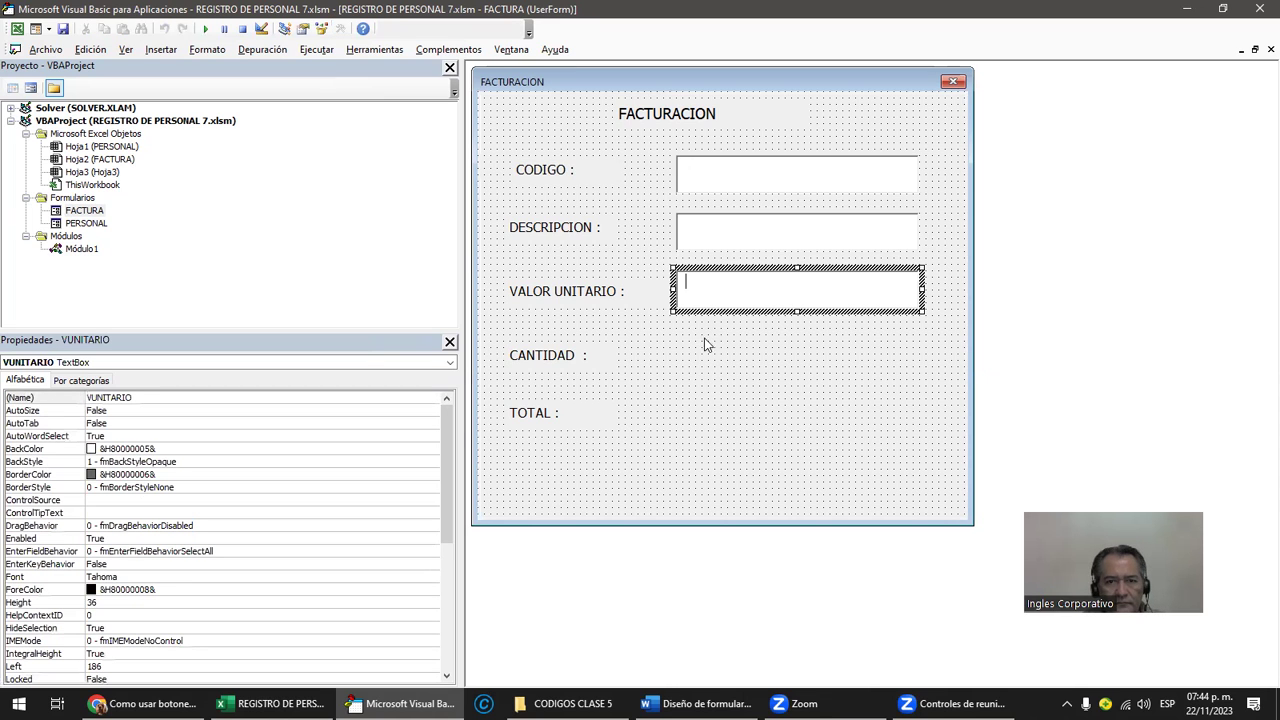
pyautogui.click(704, 347)
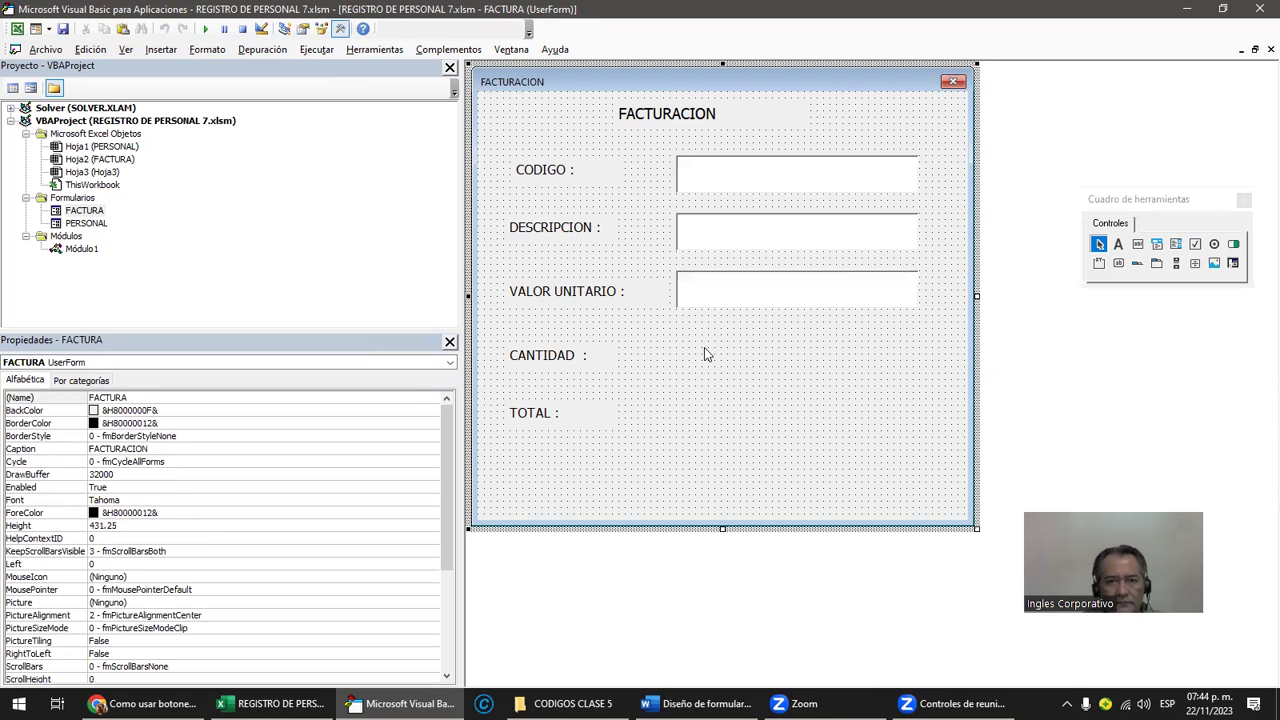
pyautogui.hotkey('ctrl', 'v')
# Step: Move the pasted box to the CANTIDAD row, name it CANTIDAD, and paste another copy
pyautogui.moveTo(704, 342); pyautogui.dragTo(755, 376)
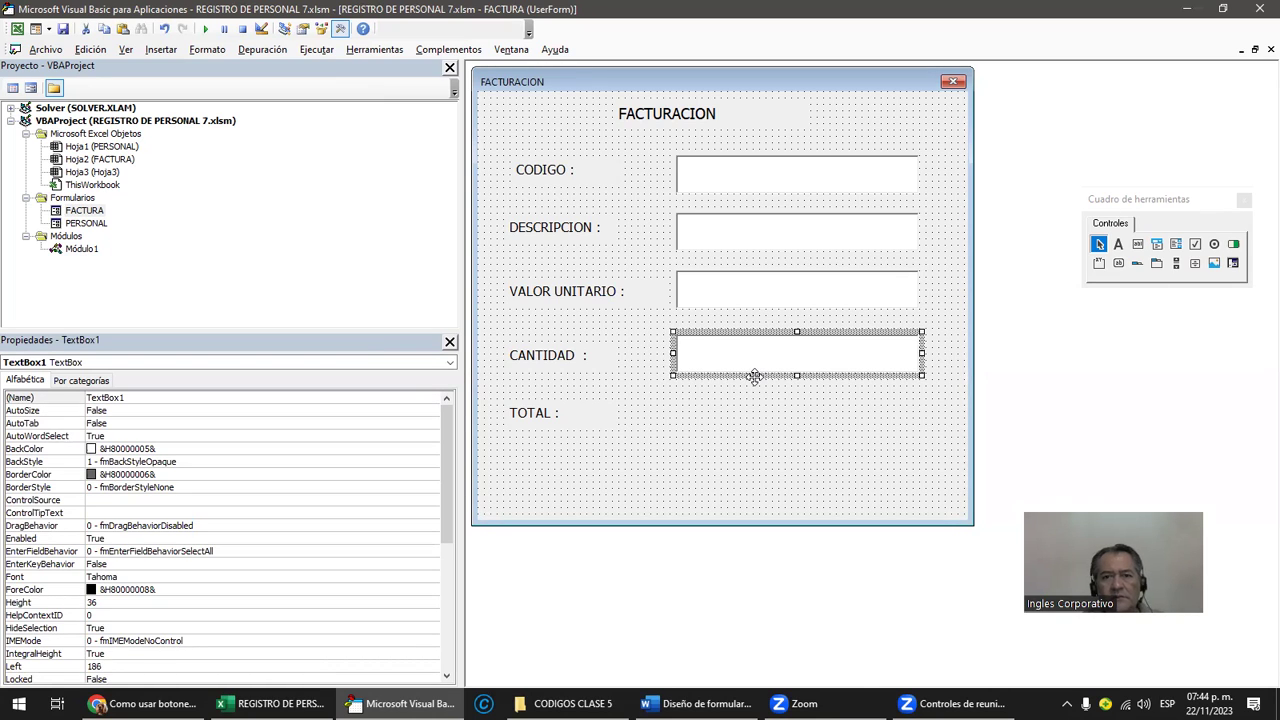
pyautogui.click(136, 398)
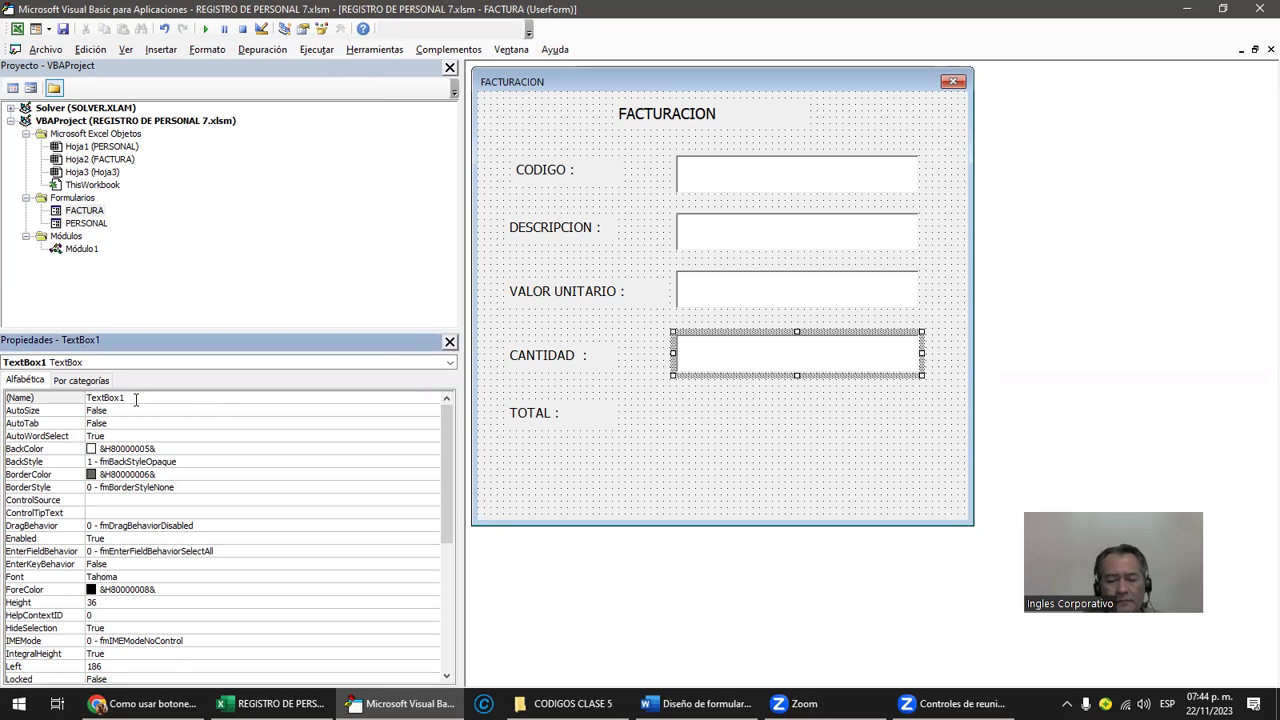
pyautogui.press('BackSpace')
pyautogui.press('BackSpace')
pyautogui.press('BackSpace')
pyautogui.write('CANTIDAD')
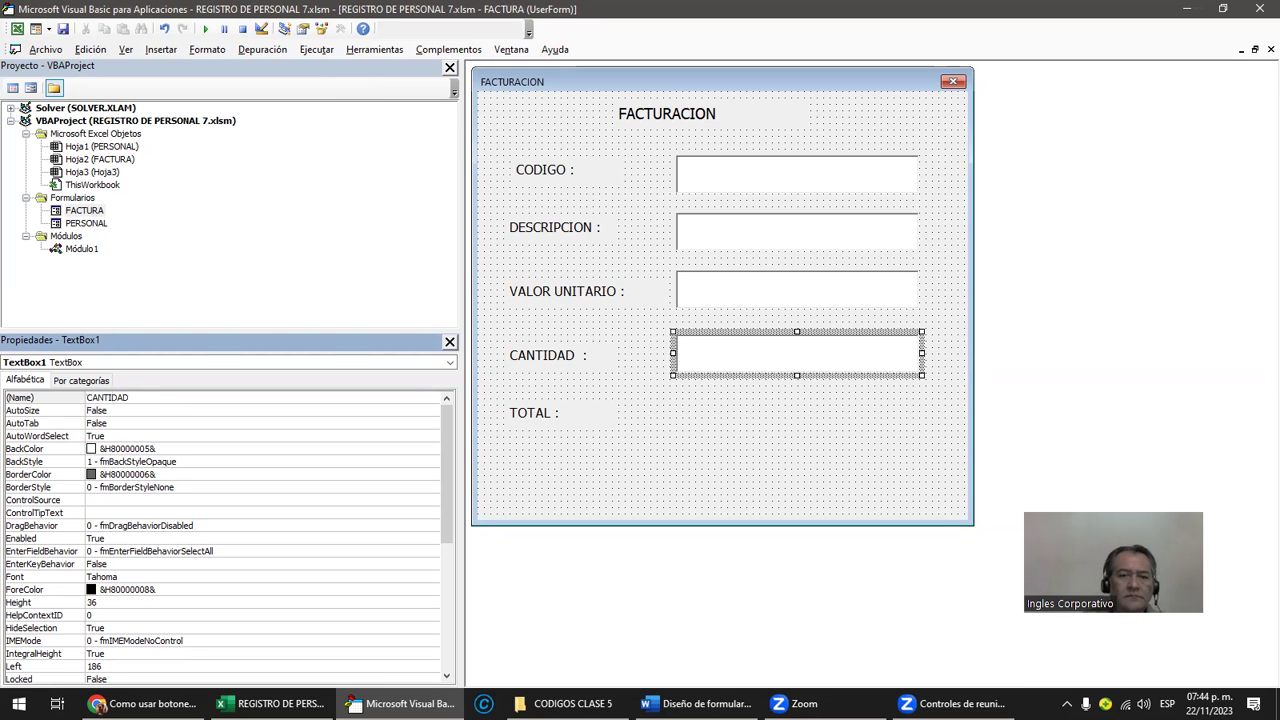
pyautogui.press('Return')
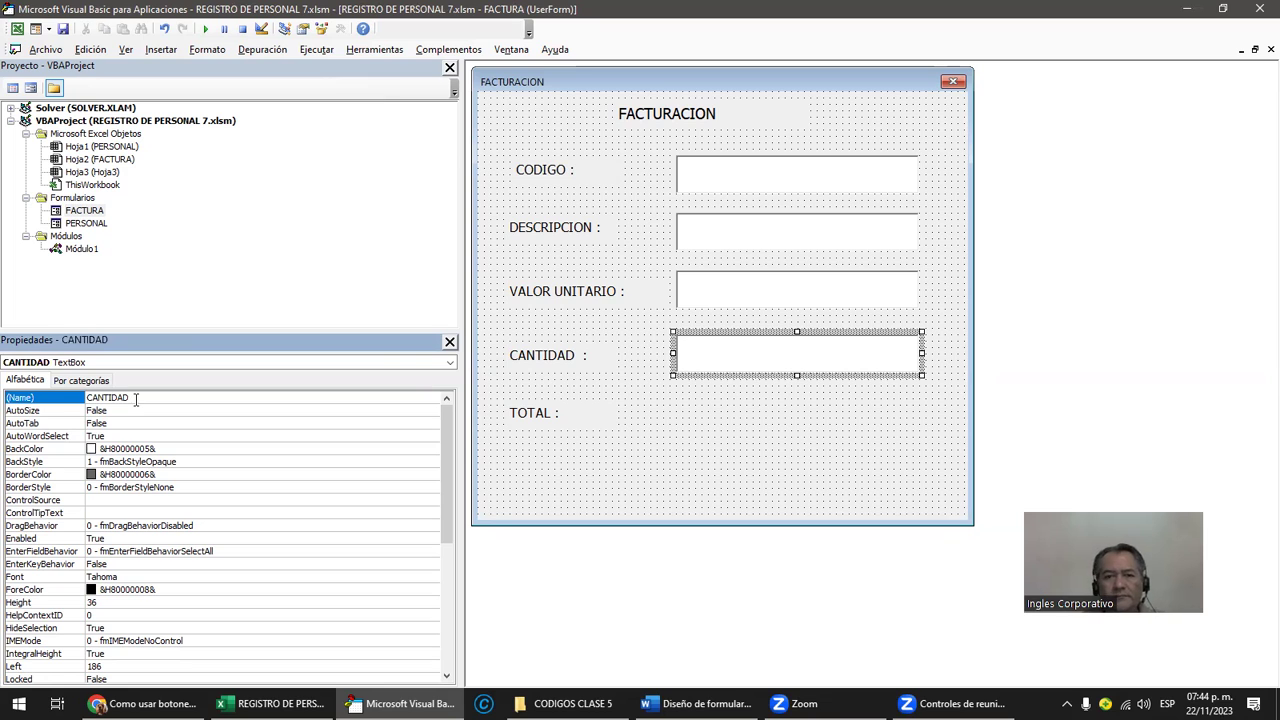
pyautogui.click(702, 377)
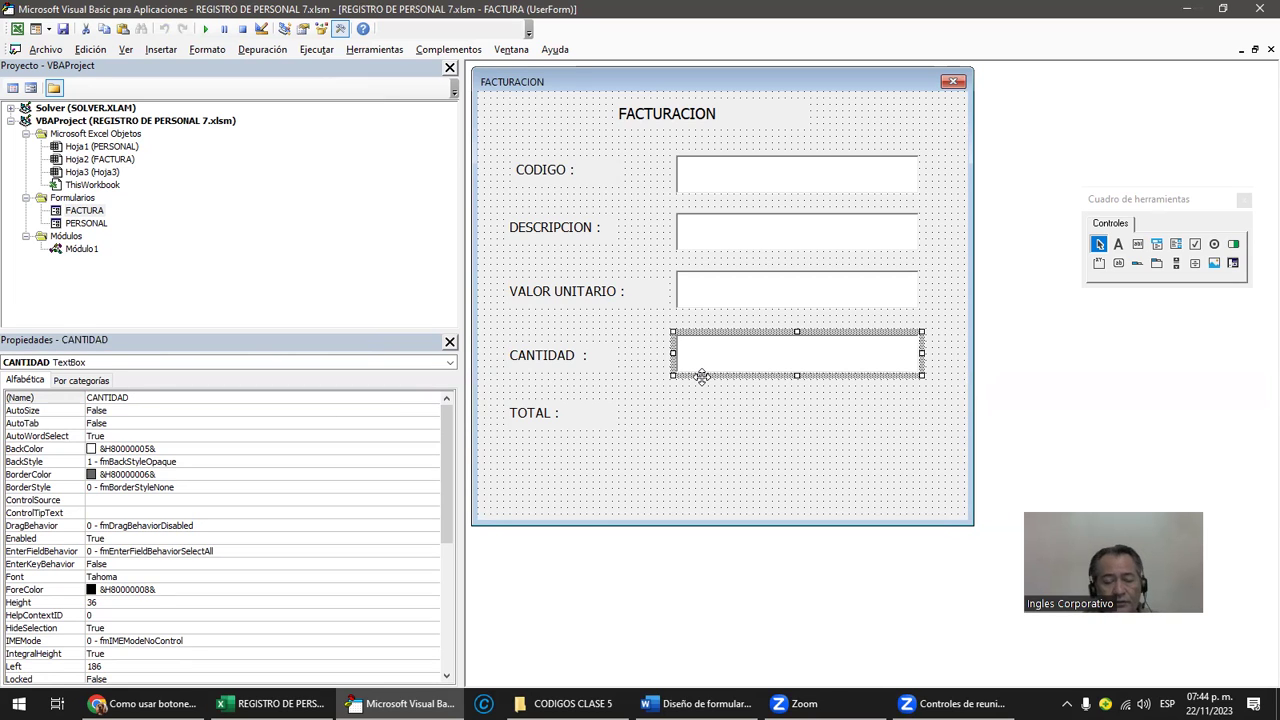
pyautogui.hotkey('ctrl', 'v')
# Step: Move the last copy beside the TOTAL label and name it TOTAL
pyautogui.moveTo(670, 324); pyautogui.dragTo(738, 440)
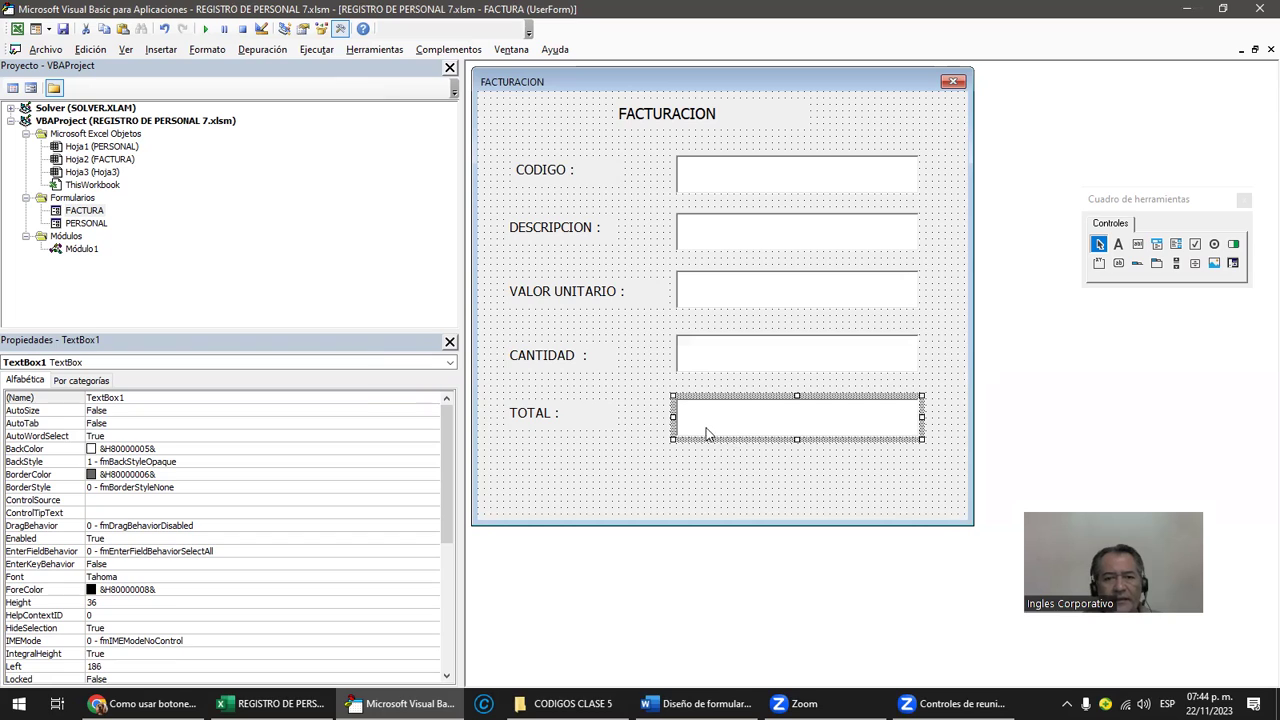
pyautogui.click(168, 397)
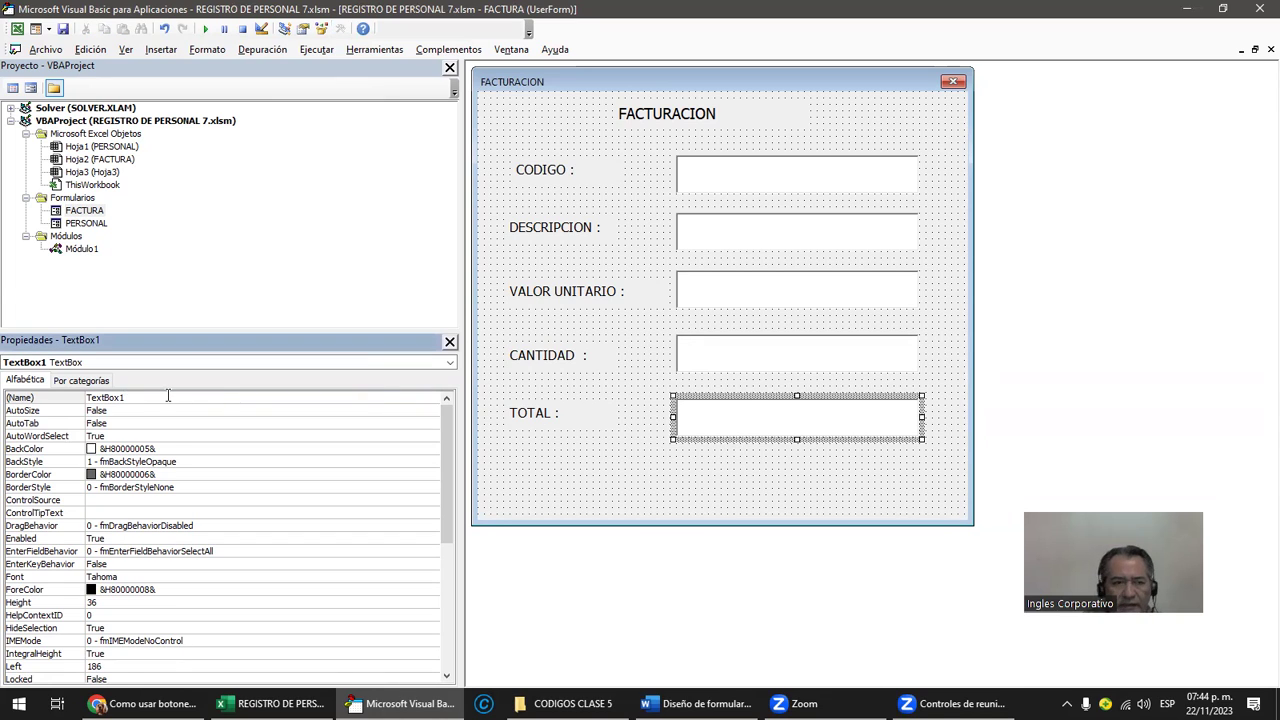
pyautogui.press('BackSpace')
pyautogui.press('BackSpace')
pyautogui.press('BackSpace')
pyautogui.write('TOTAL')
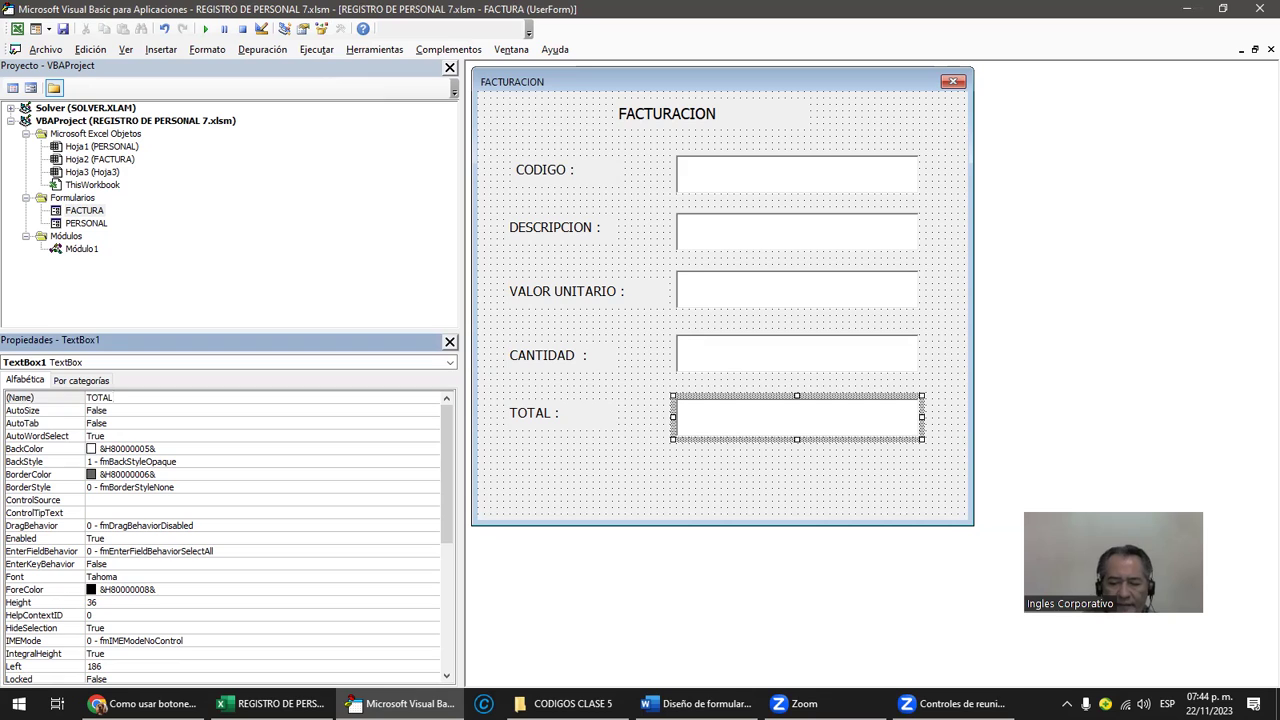
pyautogui.press('Return')
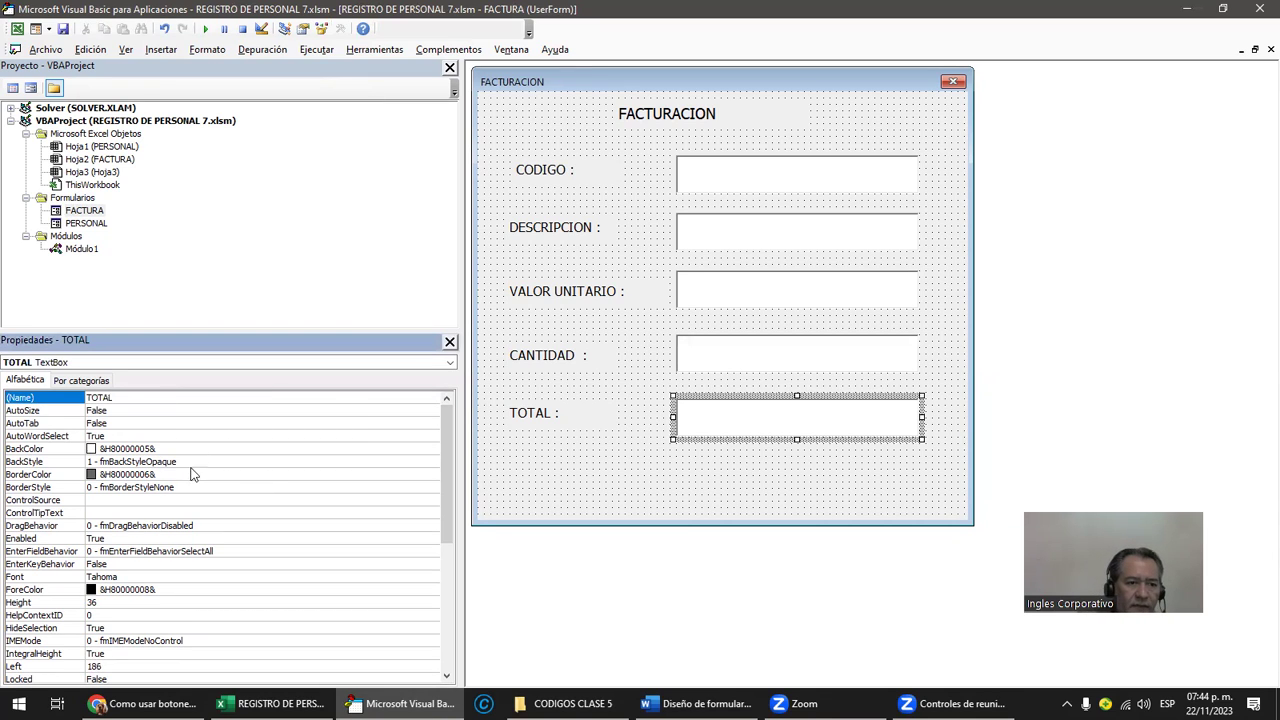
pyautogui.click(688, 436)
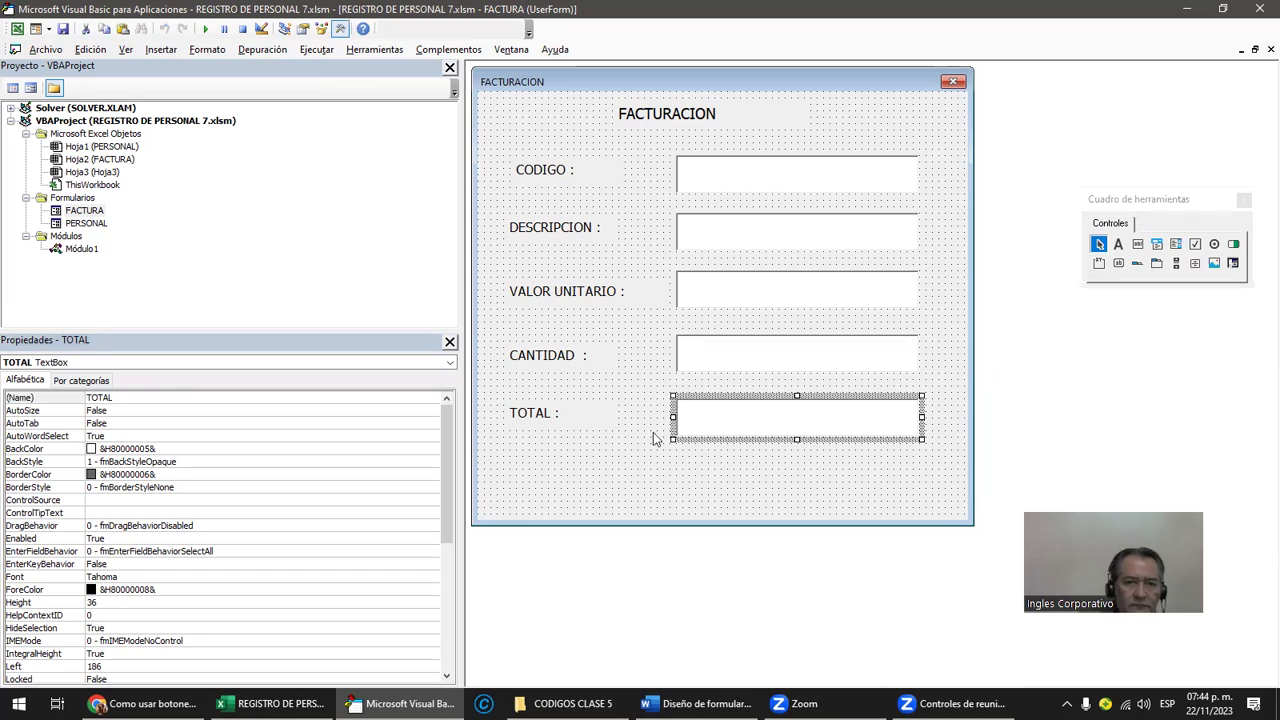
# Step: Verify the names of the VUNITARIO, CANTIDAD and TOTAL text boxes
pyautogui.click(697, 296)
pyautogui.click(718, 353)
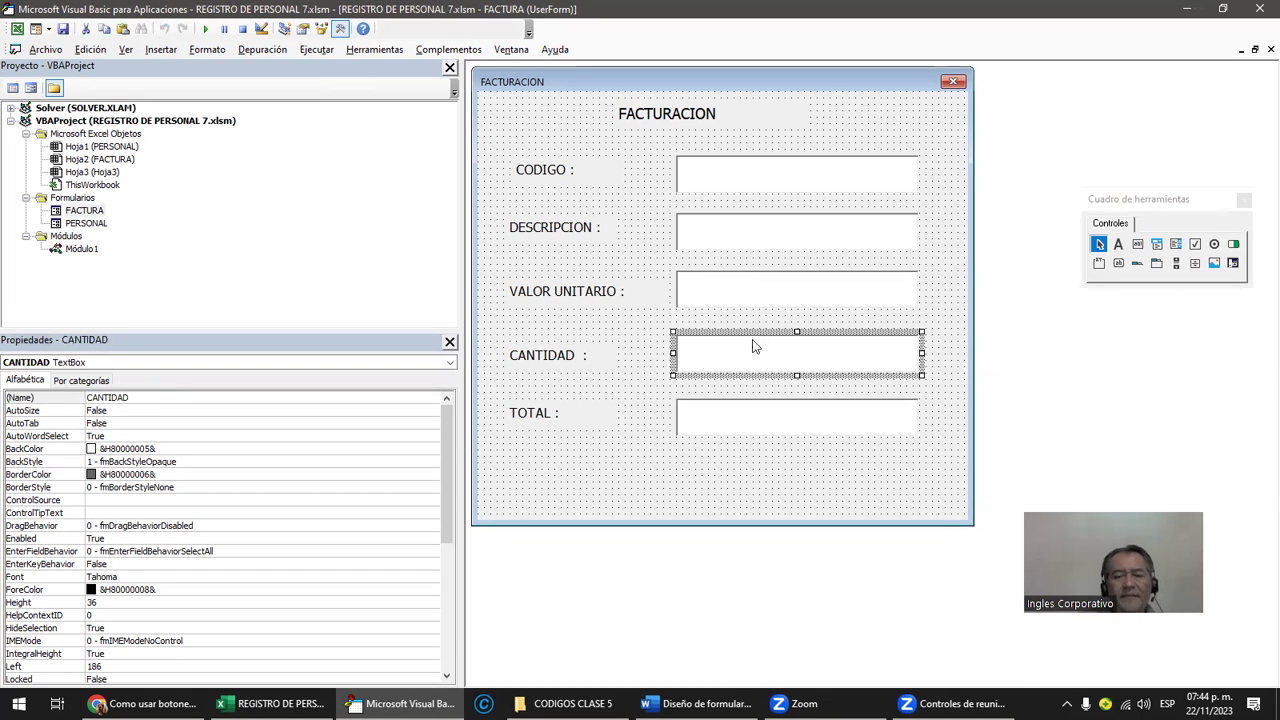
pyautogui.click(730, 424)
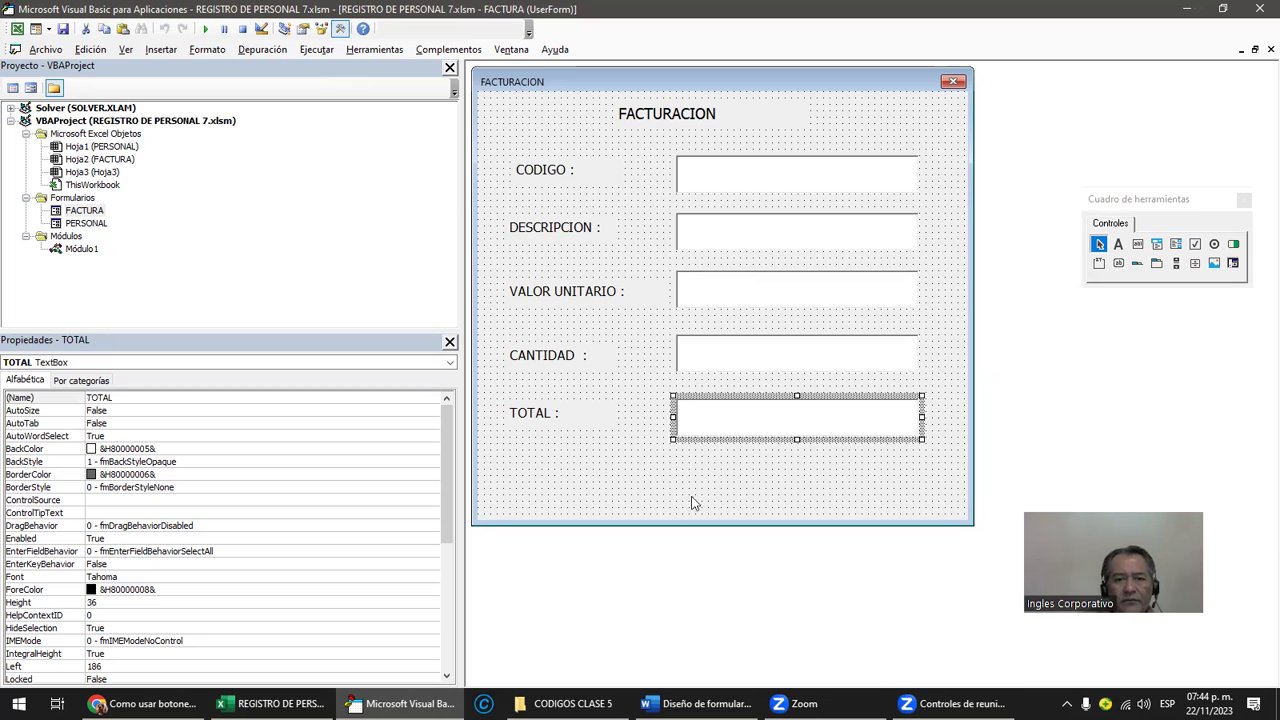
# Step: Run the FACTURACION form, enter 1 in the fields, and clear the 1 from TOTAL
pyautogui.click(207, 29)
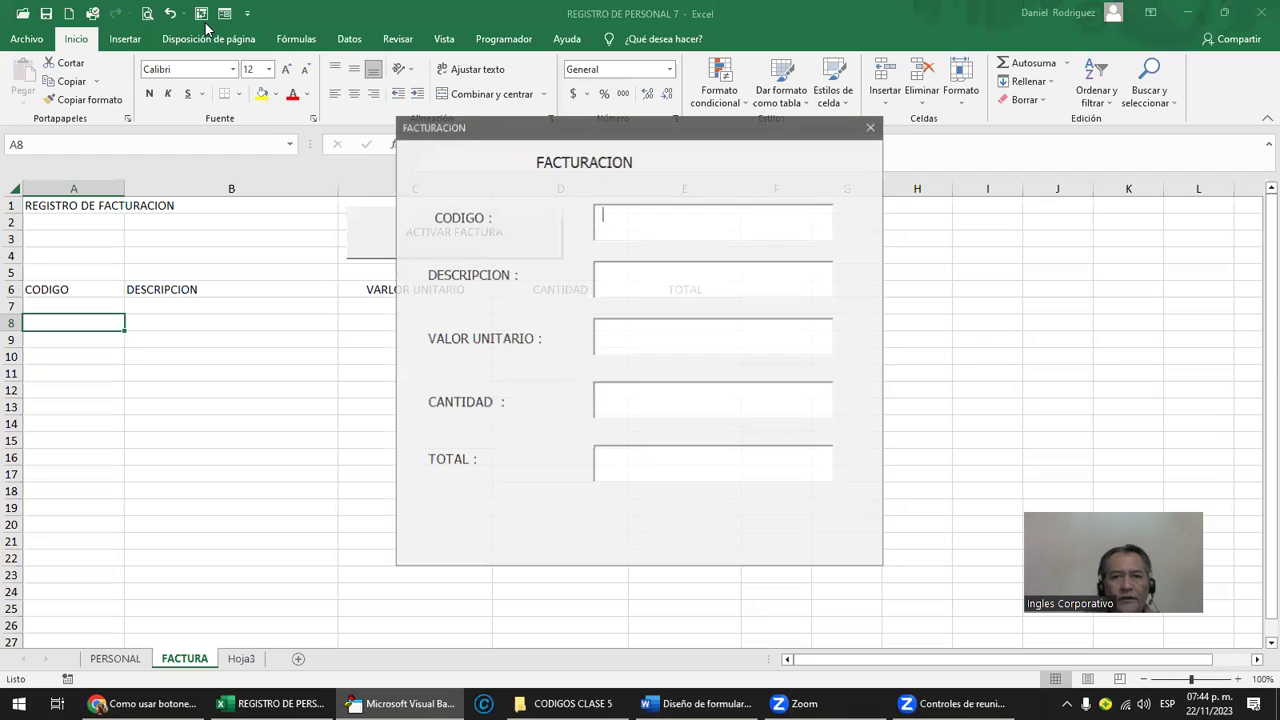
pyautogui.write('1')
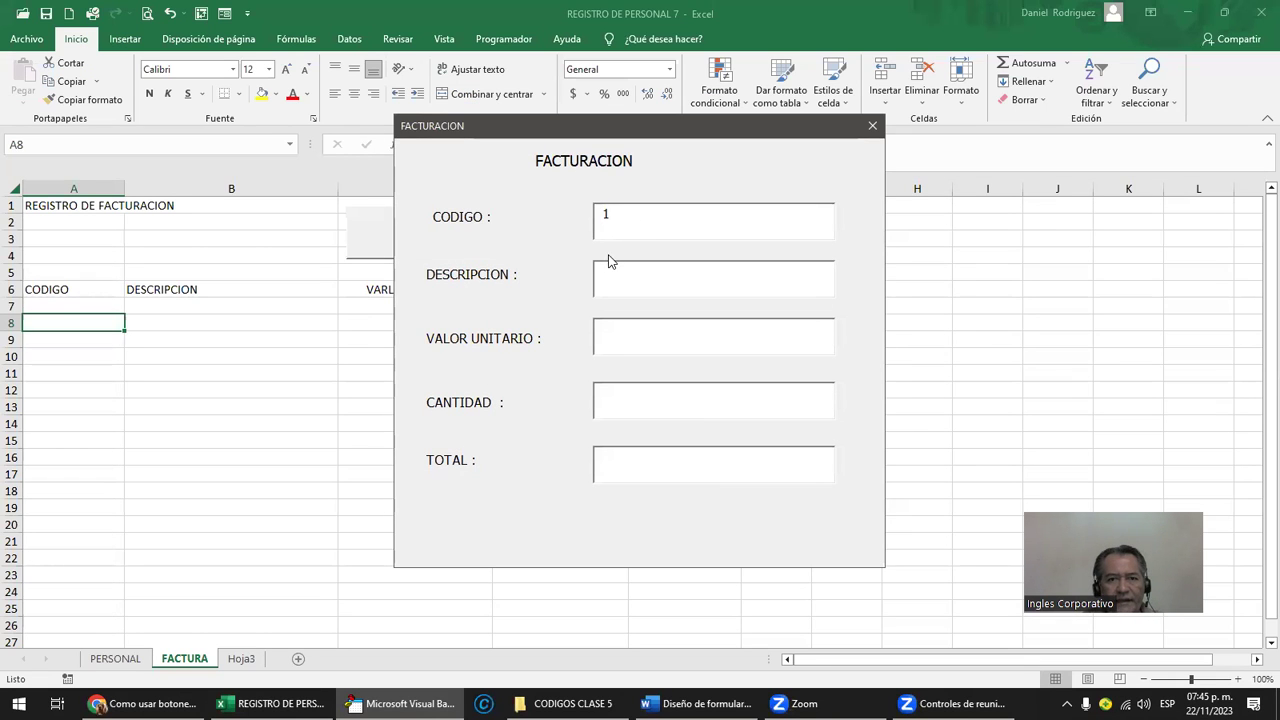
pyautogui.write('1')
pyautogui.click(608, 337)
pyautogui.write('1')
pyautogui.click(623, 397)
pyautogui.write('1')
pyautogui.moveTo(623, 467); pyautogui.dragTo(574, 462)
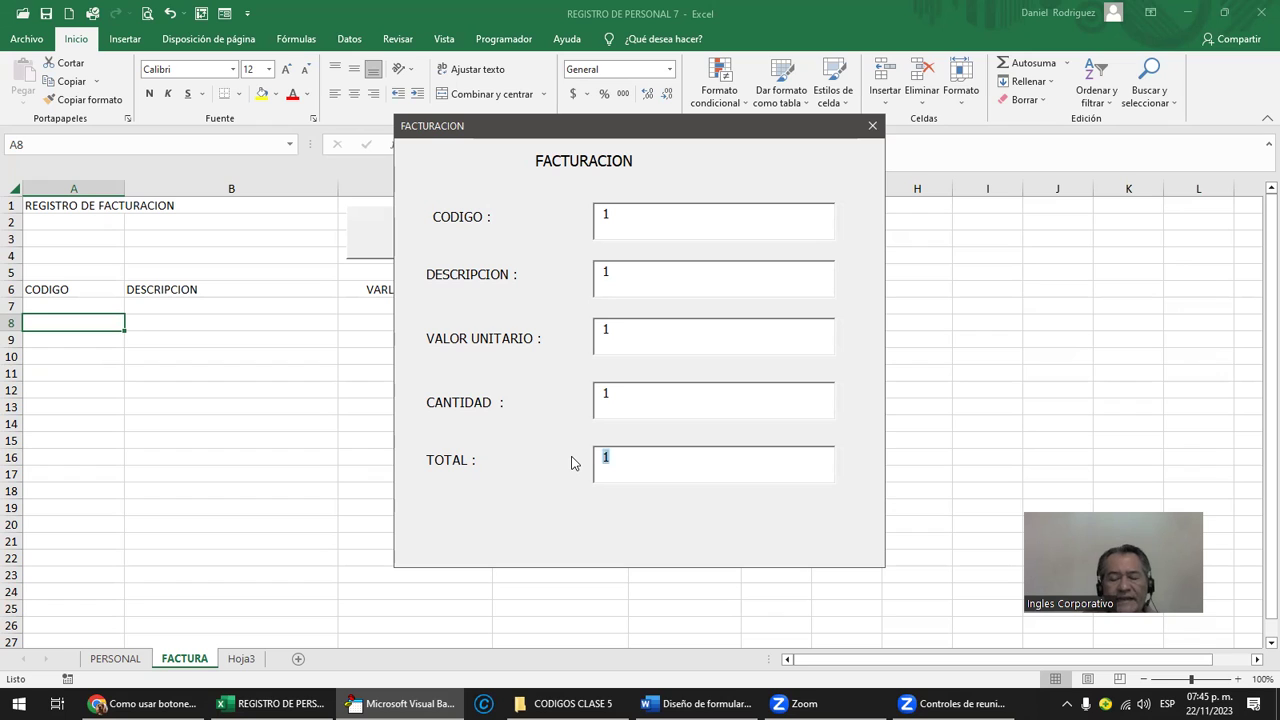
pyautogui.press('BackSpace')
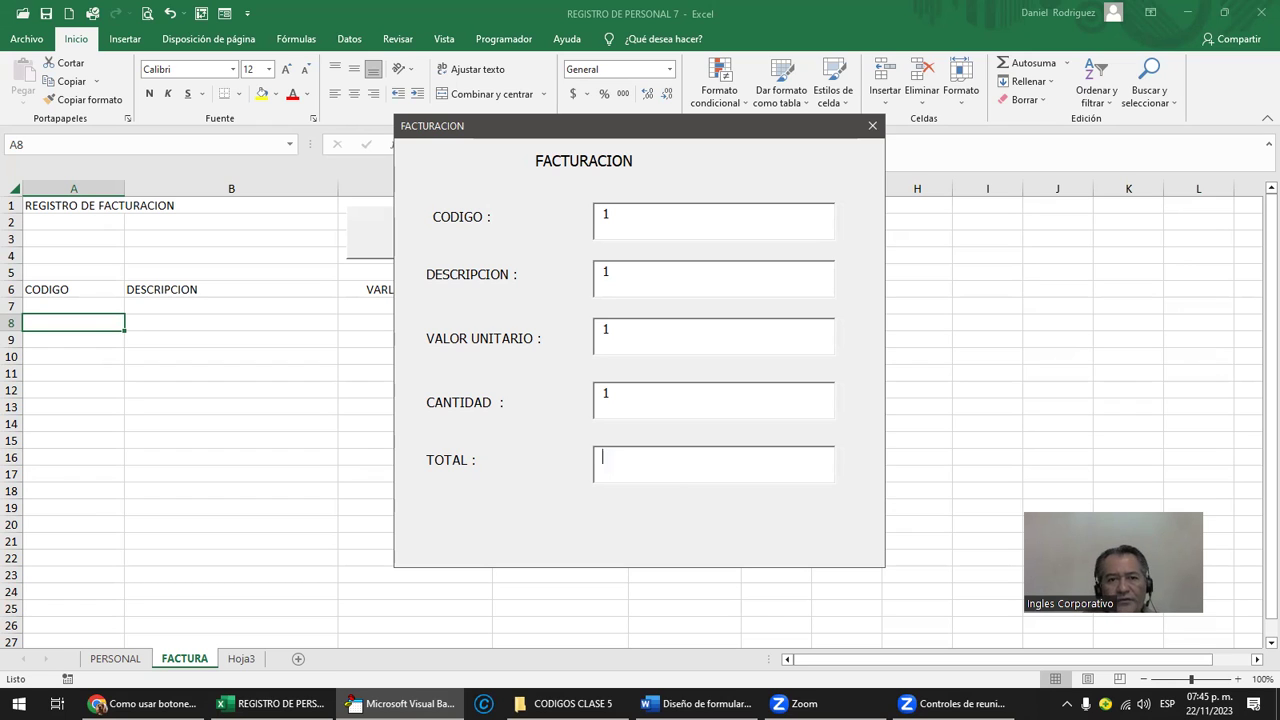
# Step: Replace the test values with QQ in CODIGO and QQQ in DESCRIPCION
pyautogui.doubleClick(606, 327)
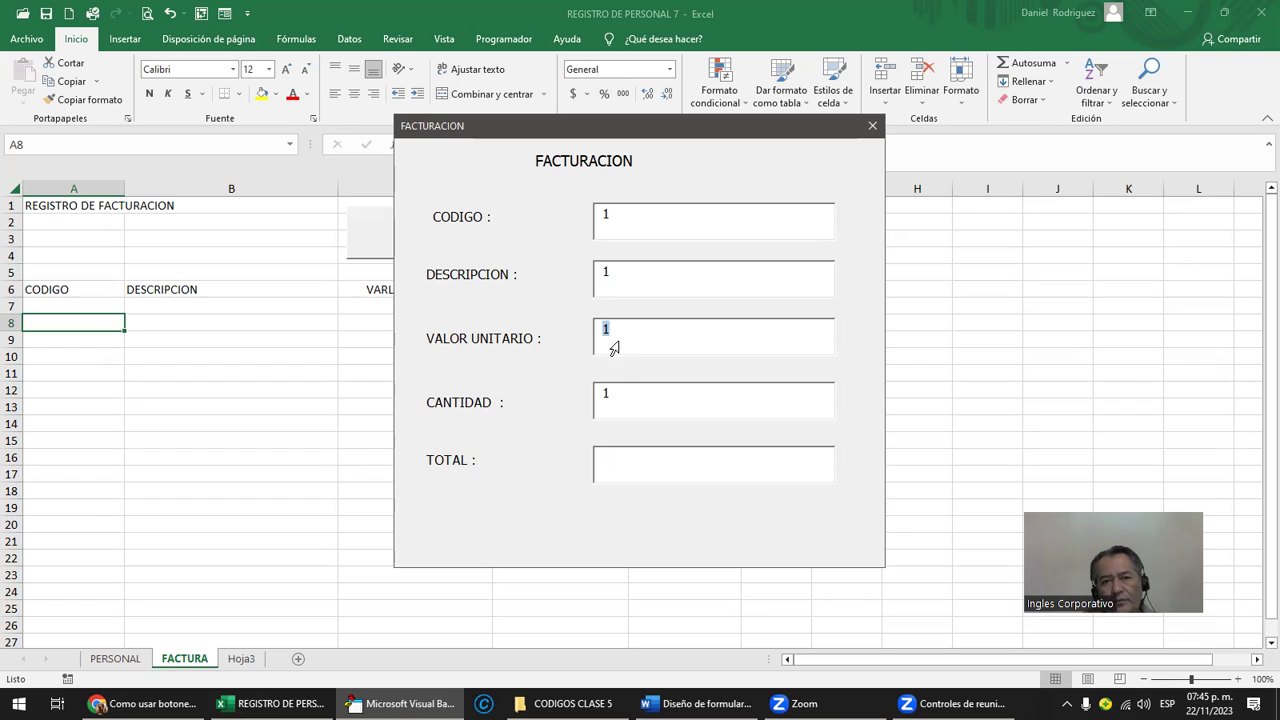
pyautogui.doubleClick(606, 214)
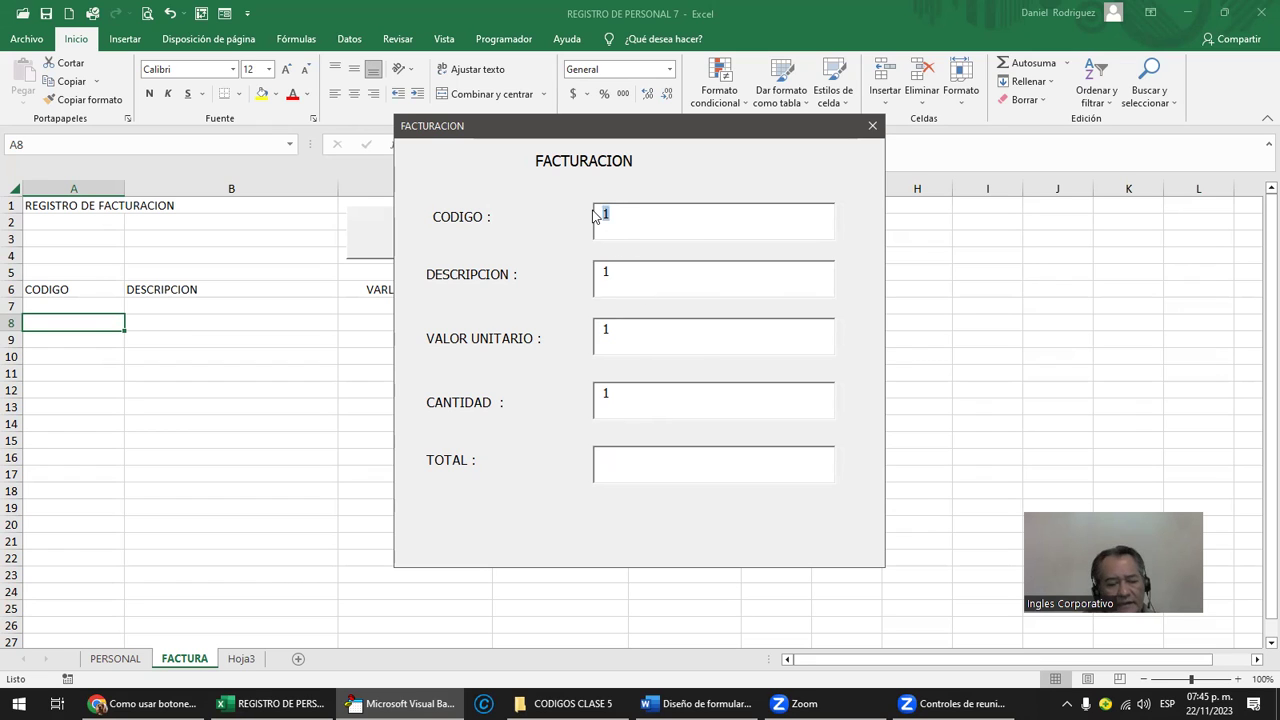
pyautogui.write('QQ')
pyautogui.doubleClick(606, 272)
pyautogui.write('QQQ')
pyautogui.doubleClick(606, 328)
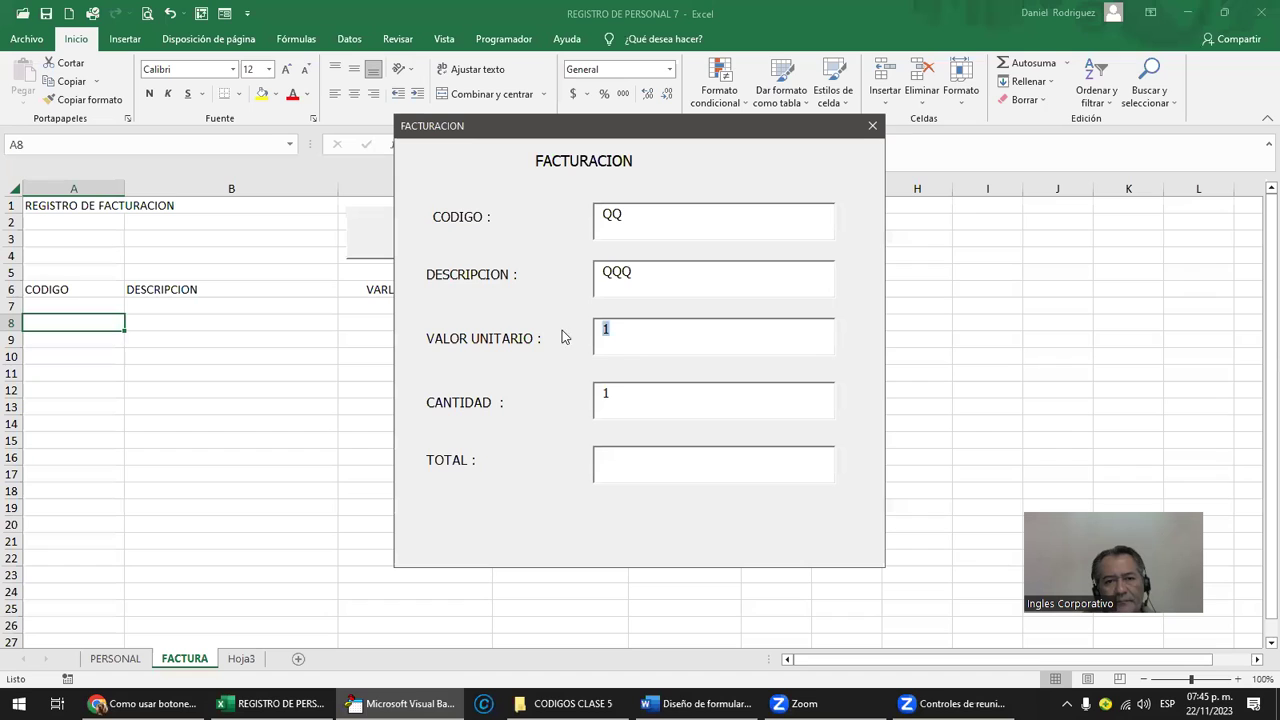
pyautogui.doubleClick(606, 393)
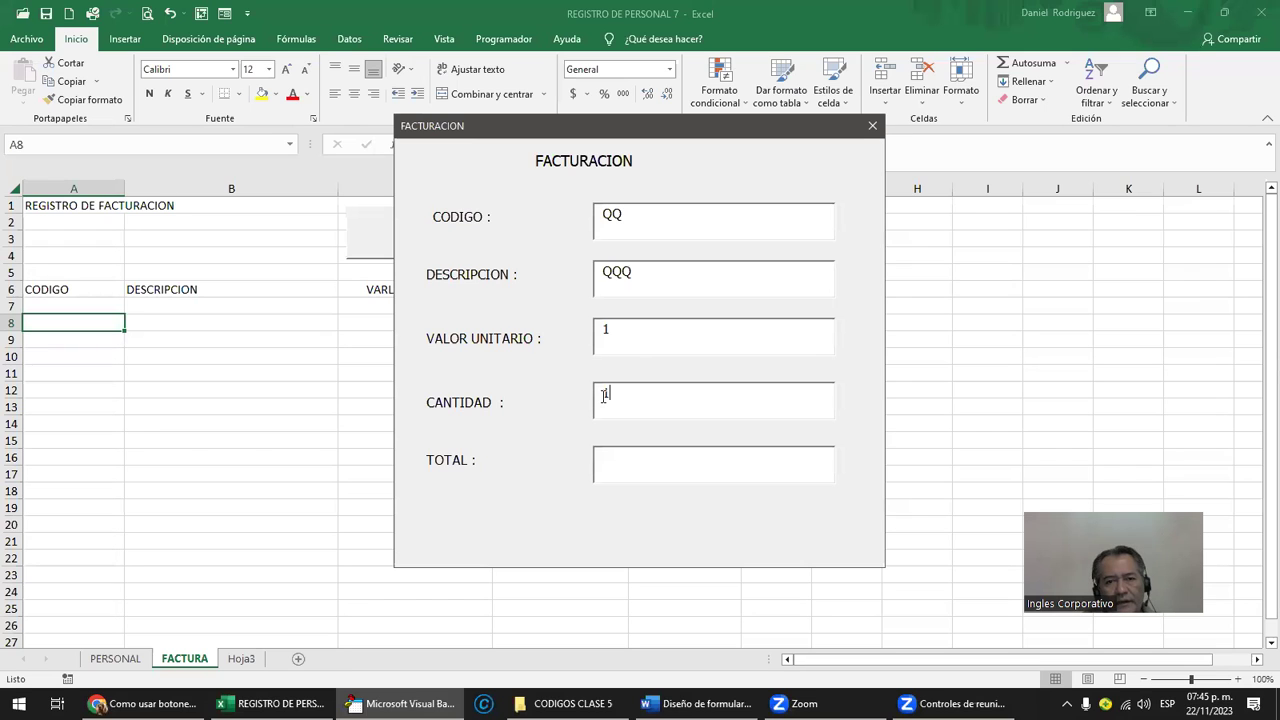
pyautogui.click(606, 472)
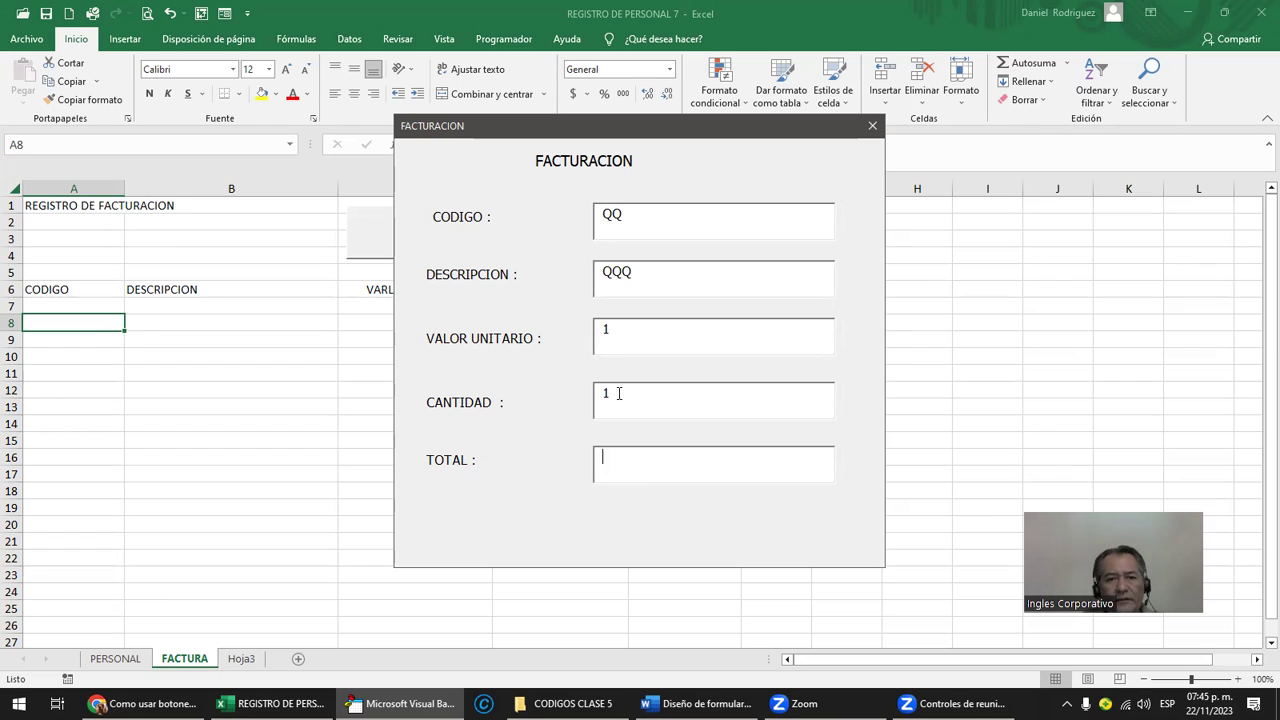
# Step: Change CANTIDAD to 2, check TOTAL, then close the form and select the TOTAL textbox
pyautogui.doubleClick(615, 393)
pyautogui.write('2')
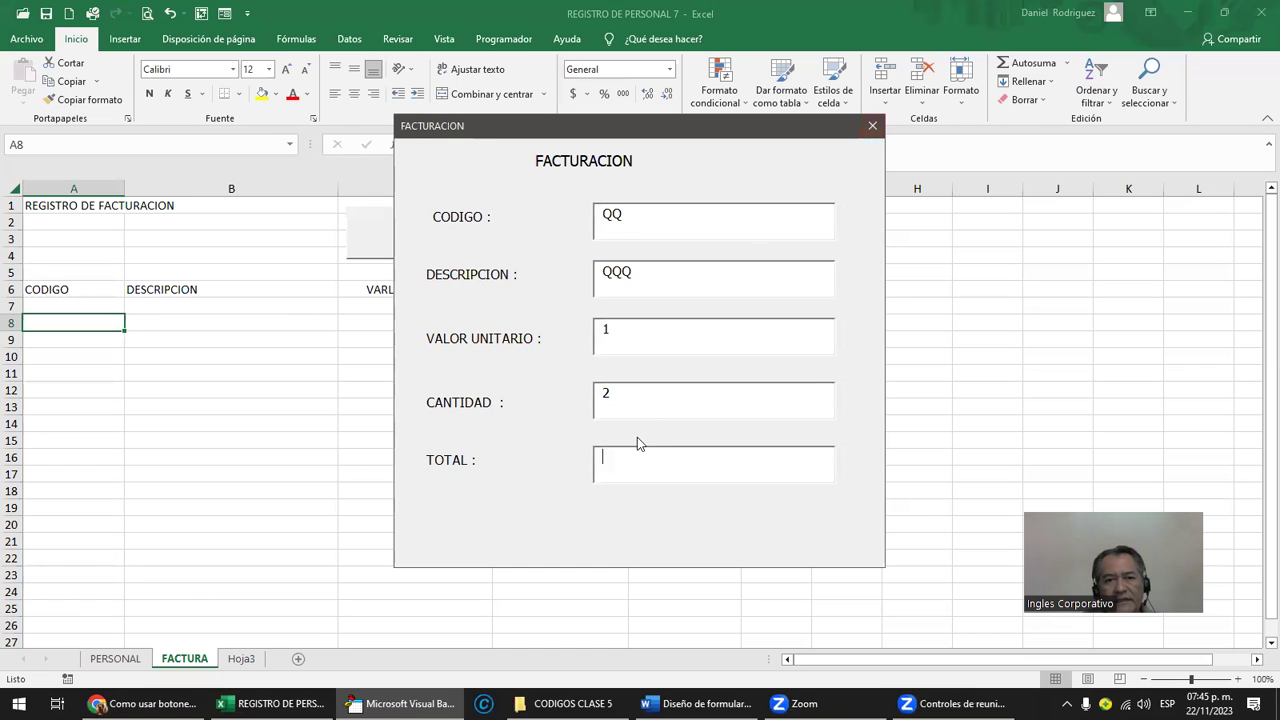
pyautogui.click(872, 125)
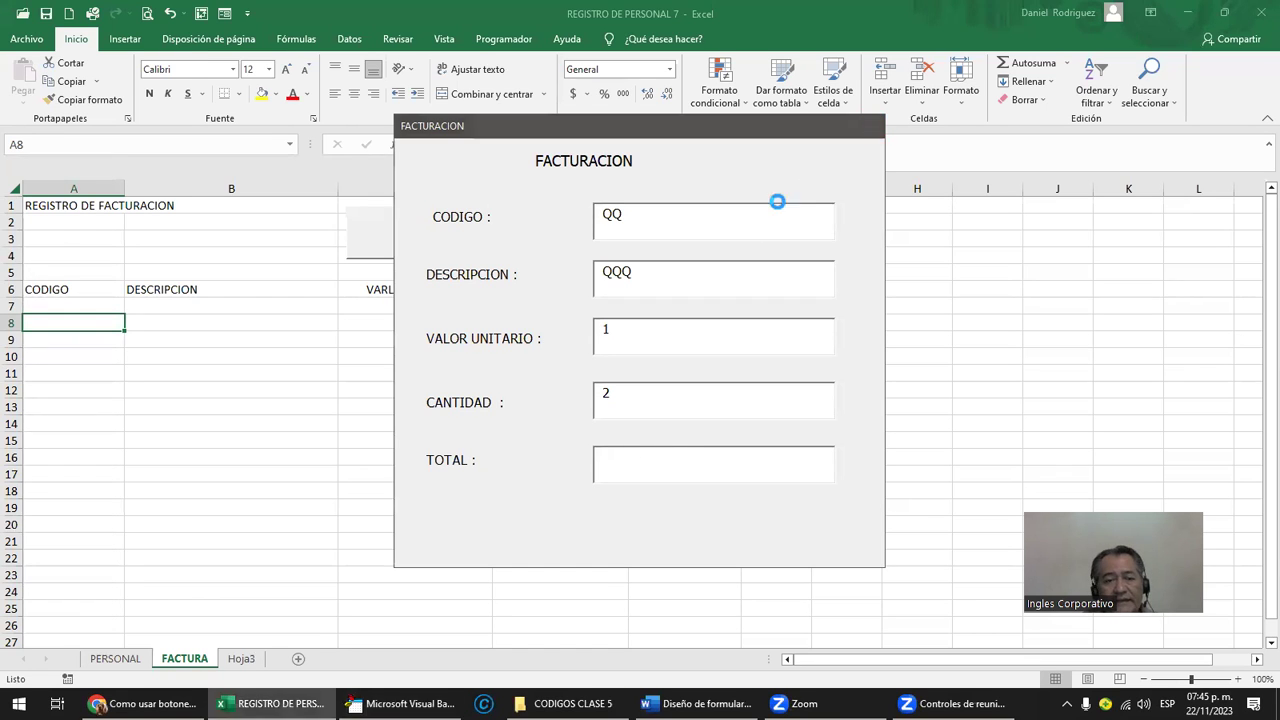
pyautogui.click(686, 405)
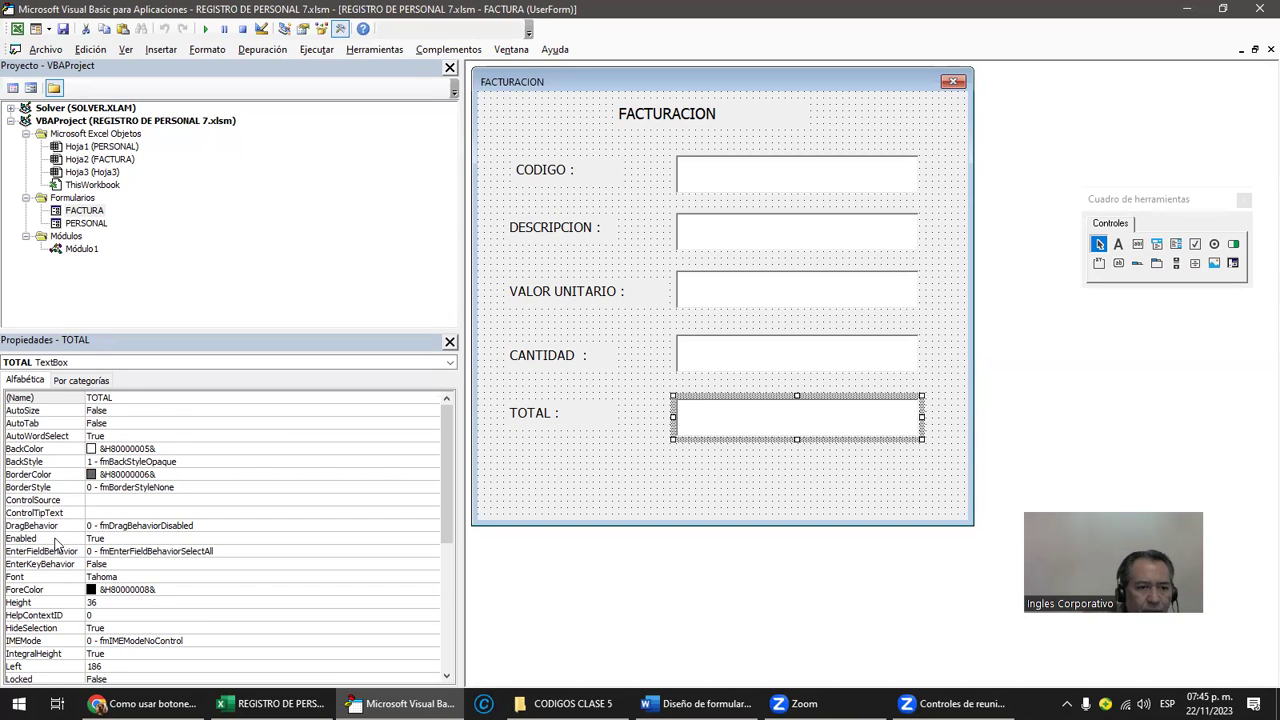
# Step: Set the TOTAL textbox's Enabled property to False
pyautogui.click(105, 539)
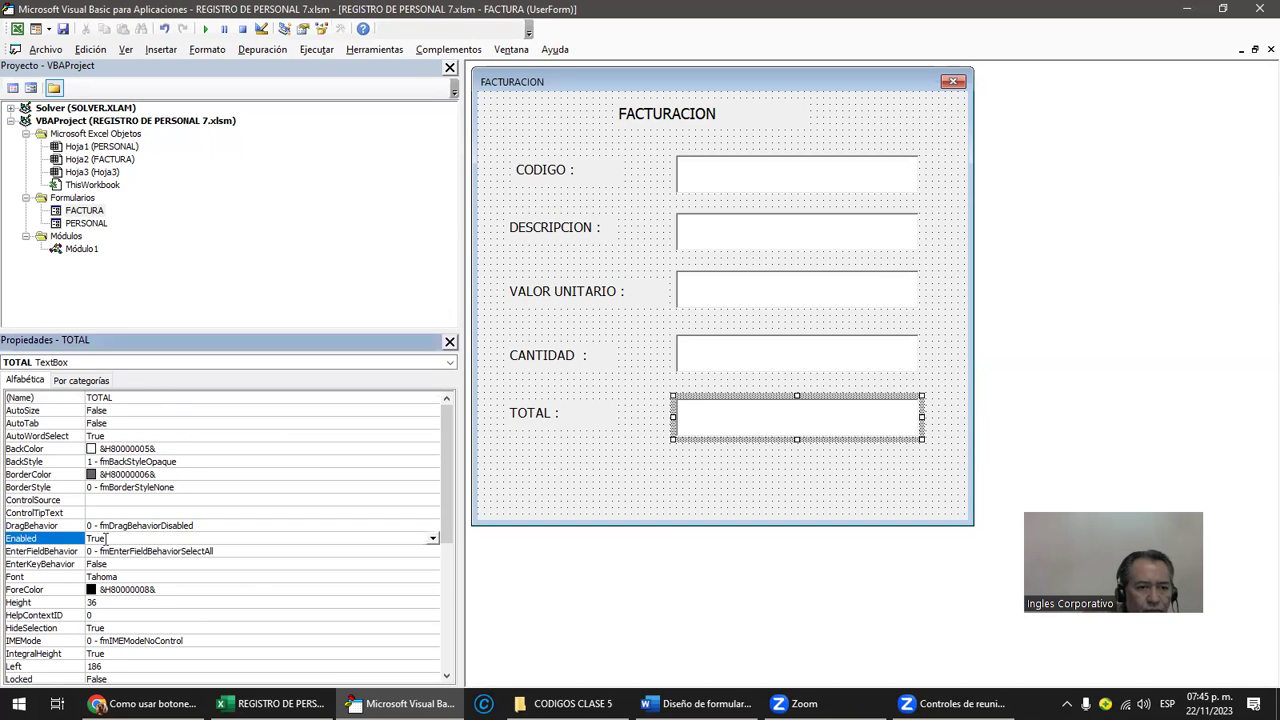
pyautogui.click(432, 539)
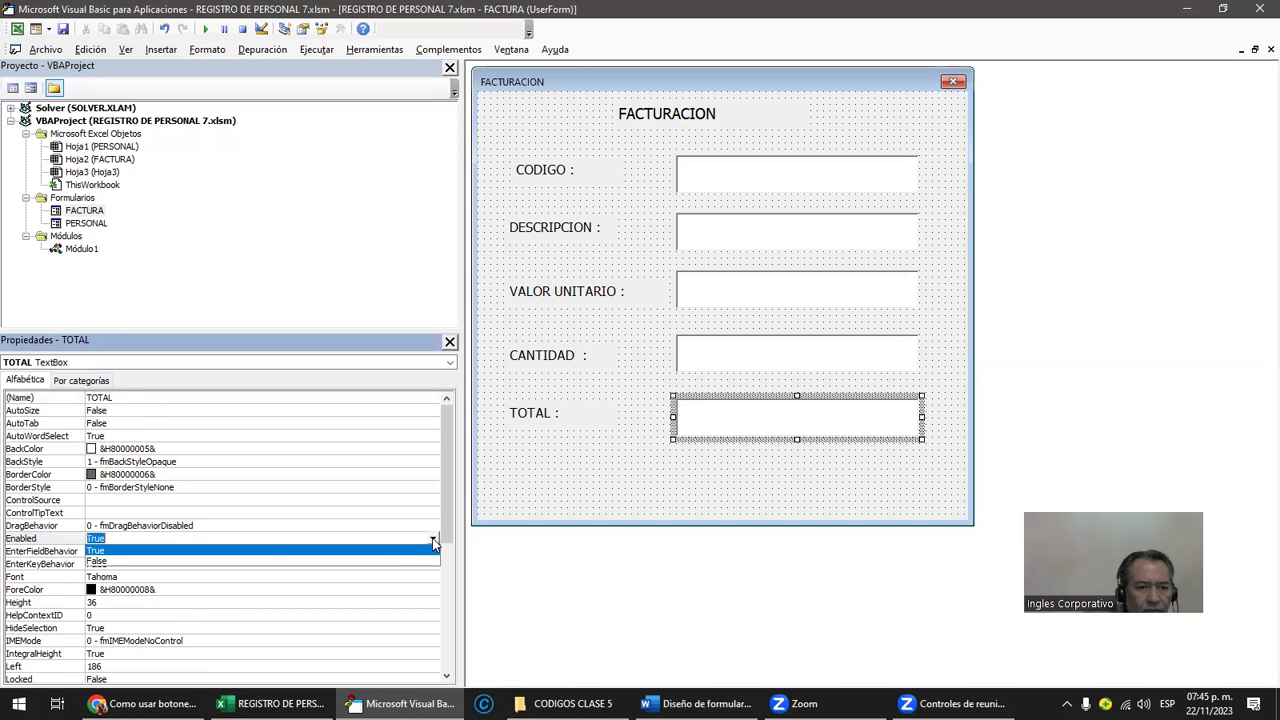
pyautogui.click(228, 563)
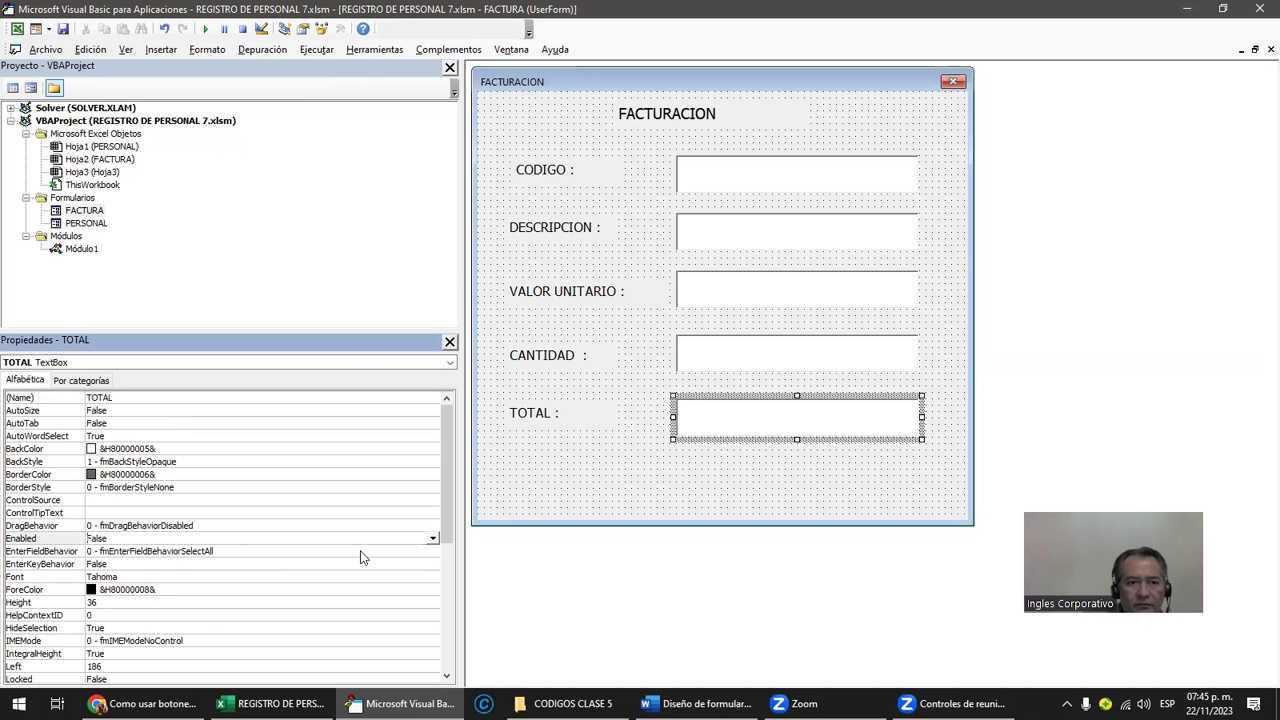
pyautogui.click(403, 572)
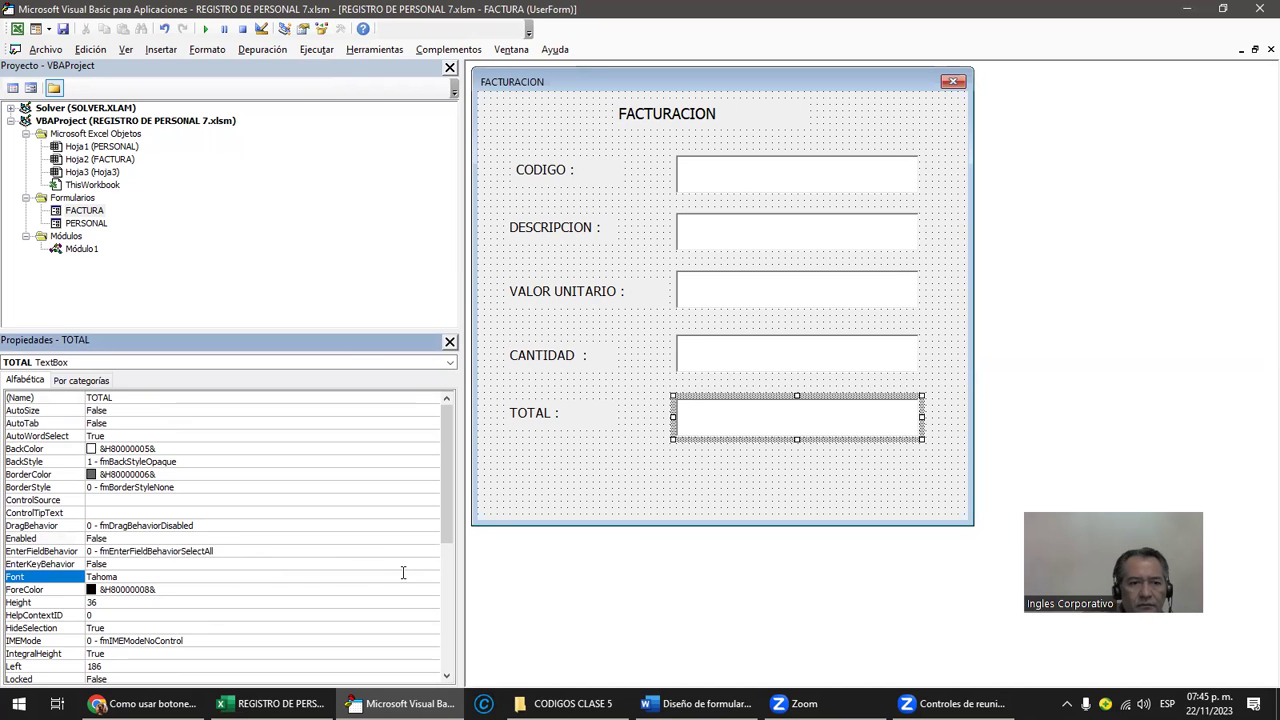
# Step: Select the whole FACTURA form and run it in Excel
pyautogui.click(205, 28)
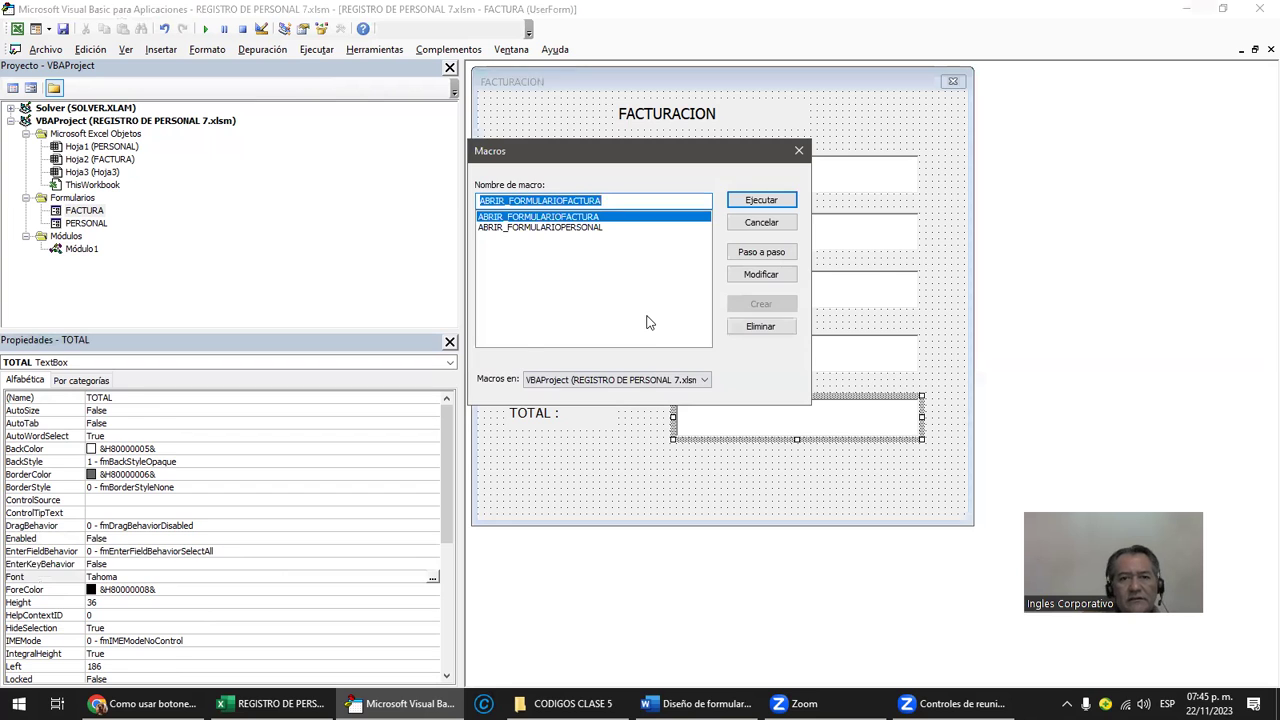
pyautogui.press('Escape')
pyautogui.click(933, 438)
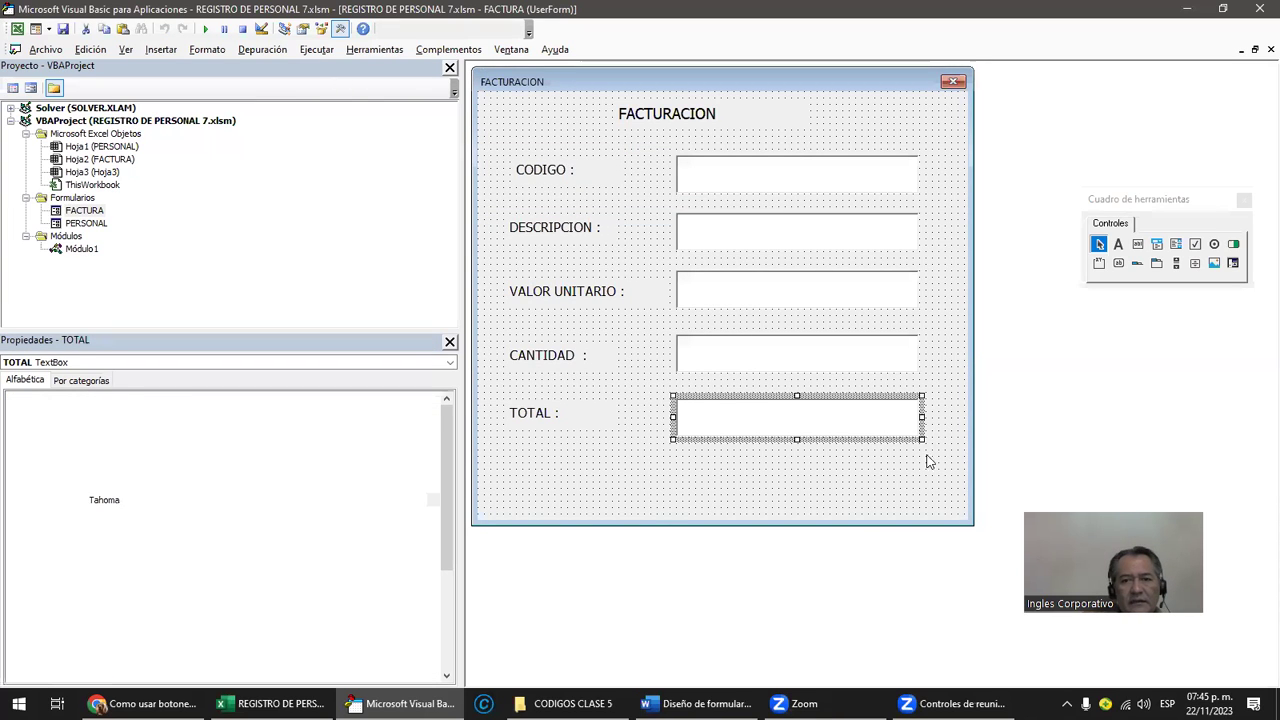
pyautogui.click(207, 29)
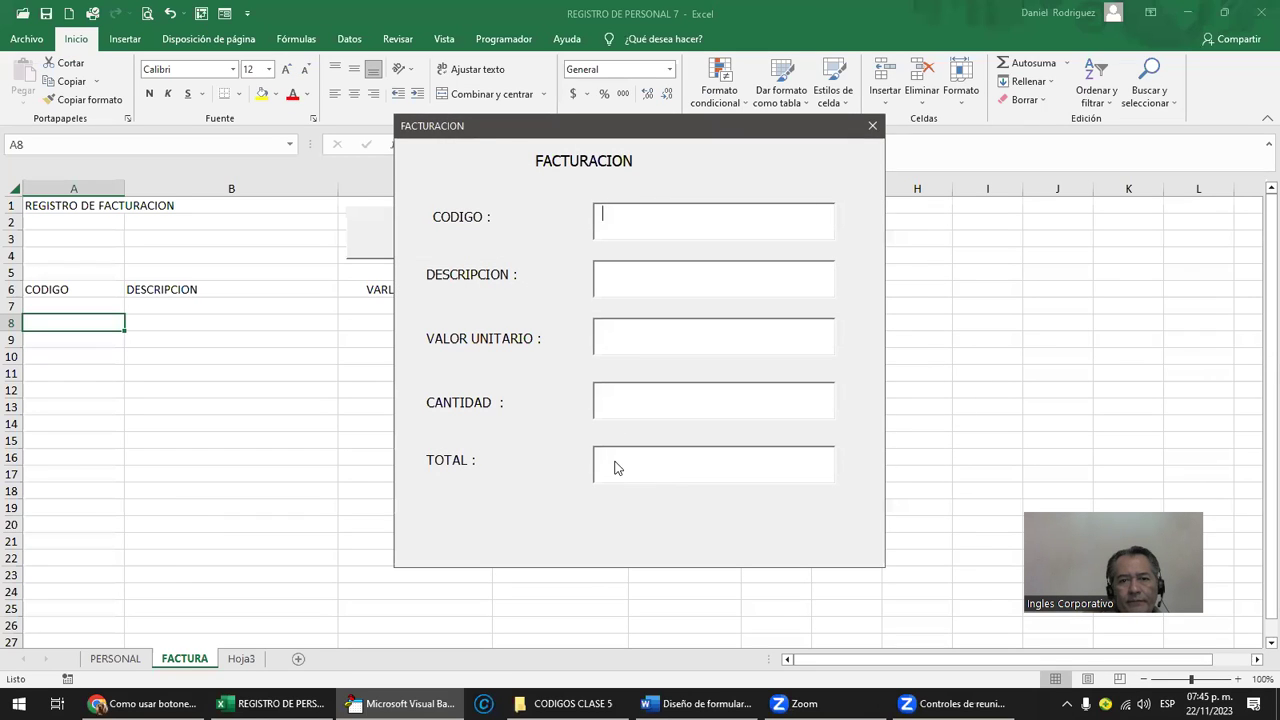
pyautogui.write('111')
pyautogui.write('11')
pyautogui.write('1')
pyautogui.click(618, 394)
pyautogui.write('11')
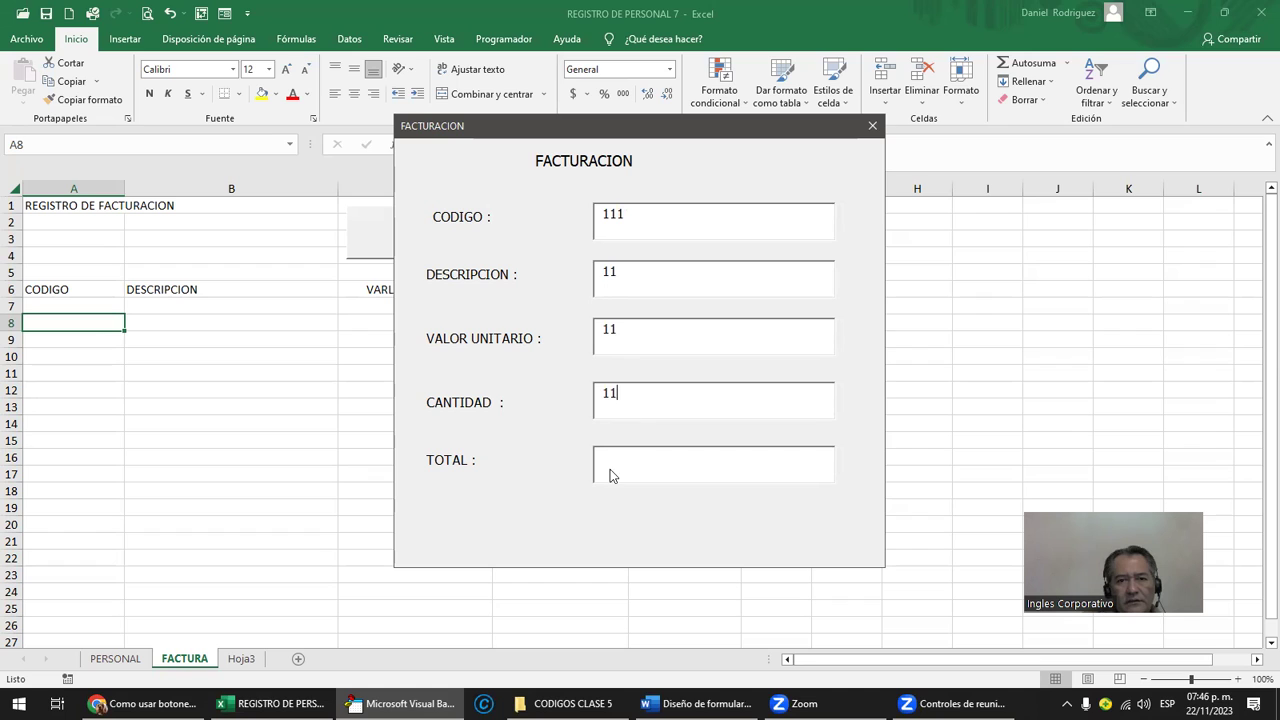
pyautogui.write('1111111111111')
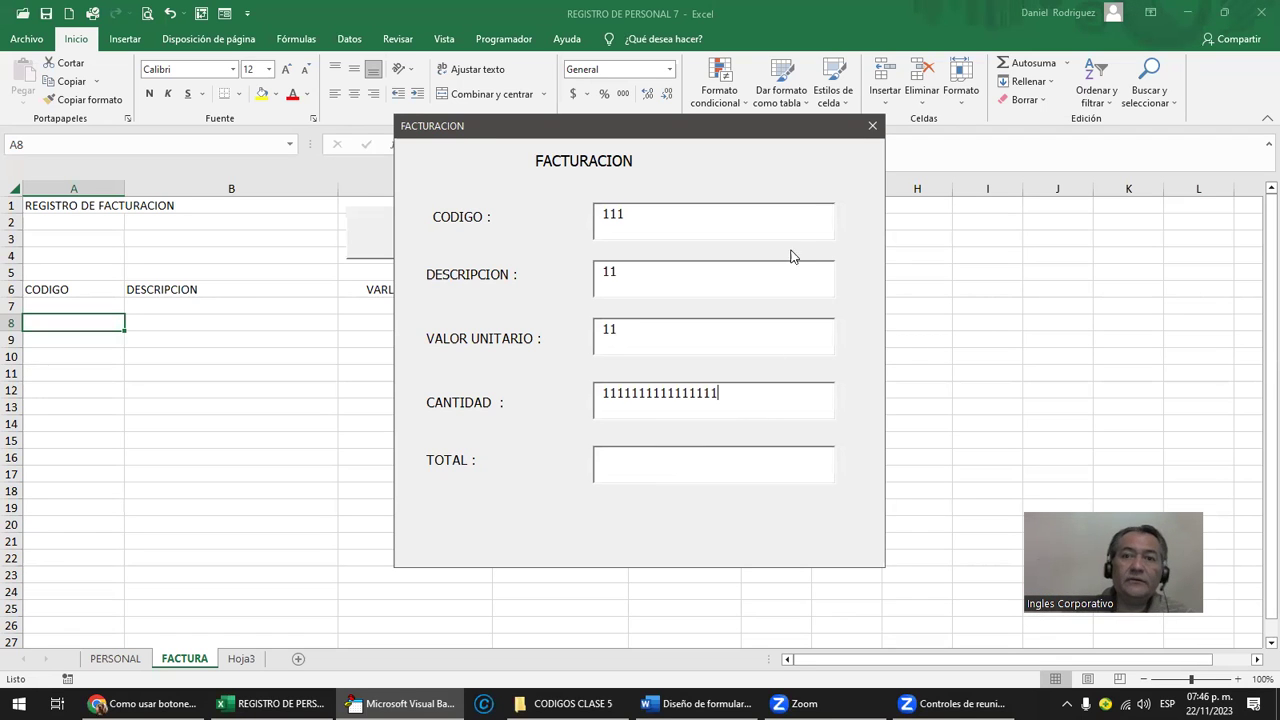
pyautogui.click(873, 127)
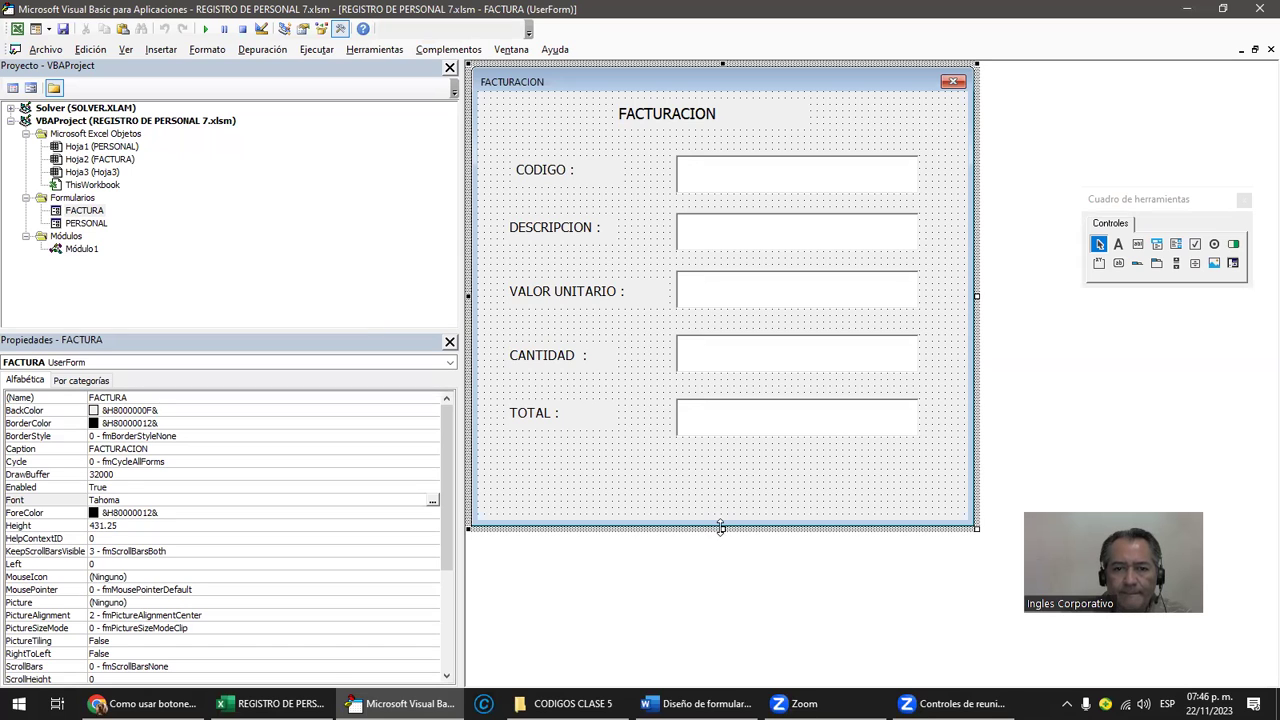
# Step: Make the form taller, draw a CommandButton below TOTAL, and give it 12-point font
pyautogui.moveTo(720, 527); pyautogui.dragTo(723, 575)
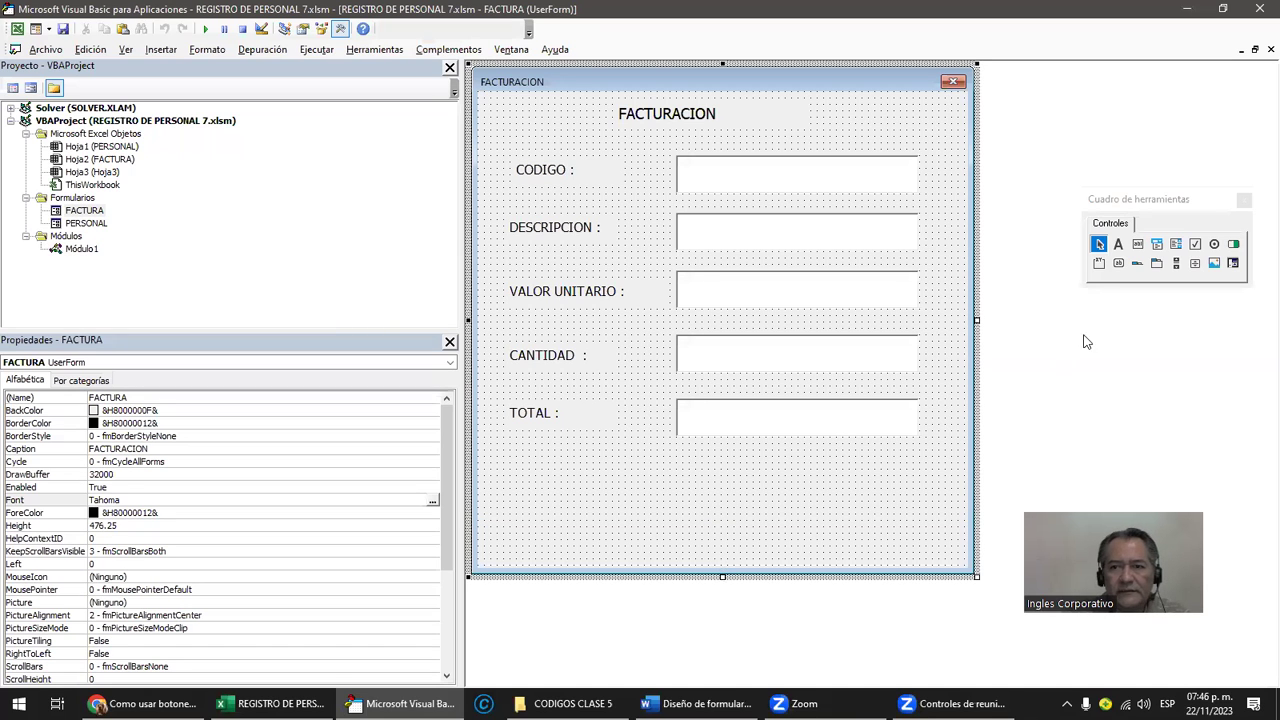
pyautogui.click(1118, 263)
pyautogui.moveTo(531, 480); pyautogui.dragTo(666, 548)
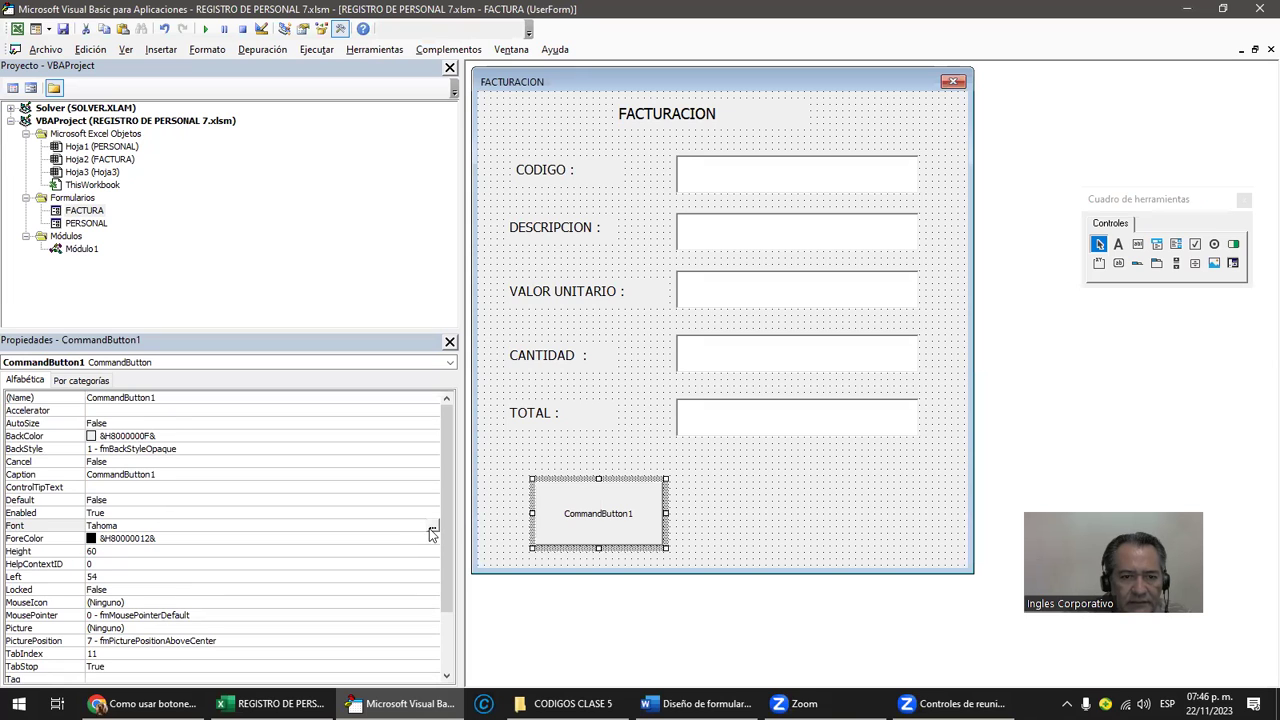
pyautogui.click(431, 527)
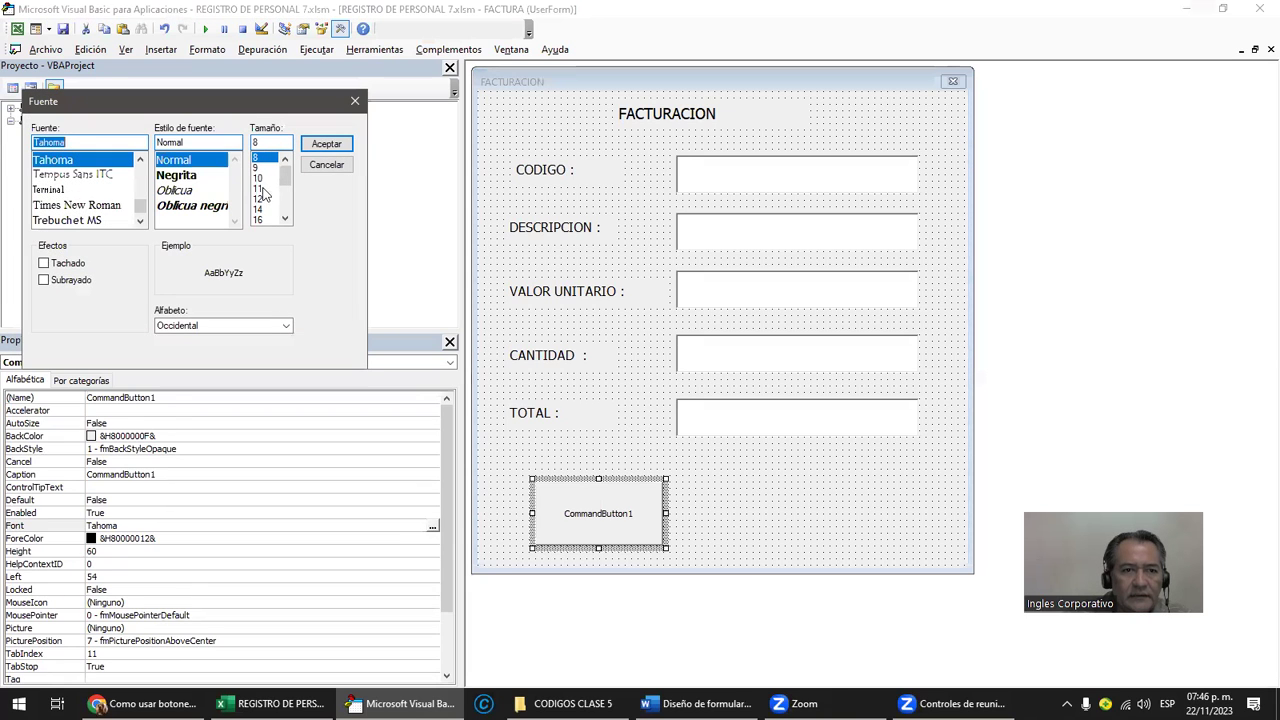
pyautogui.click(262, 200)
pyautogui.click(327, 145)
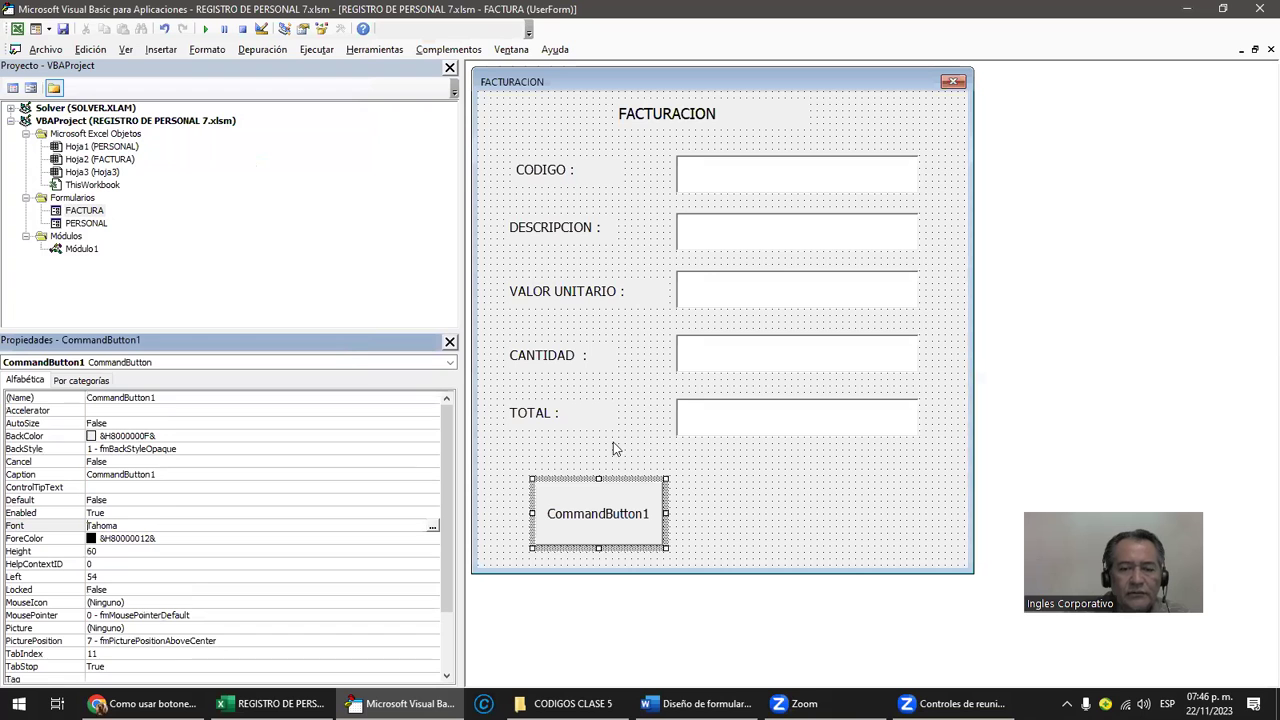
pyautogui.click(700, 703)
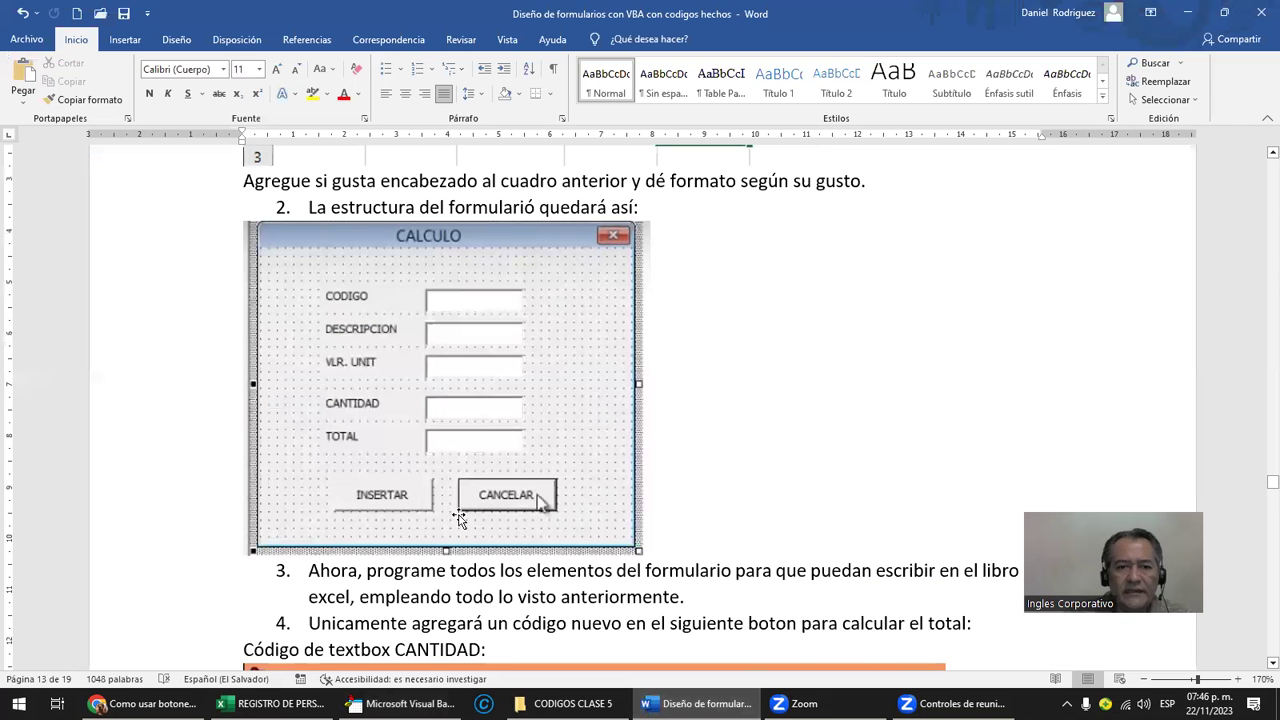
# Step: Minimize the Word reference showing the INSERTAR and CANCELAR buttons
pyautogui.click(1186, 14)
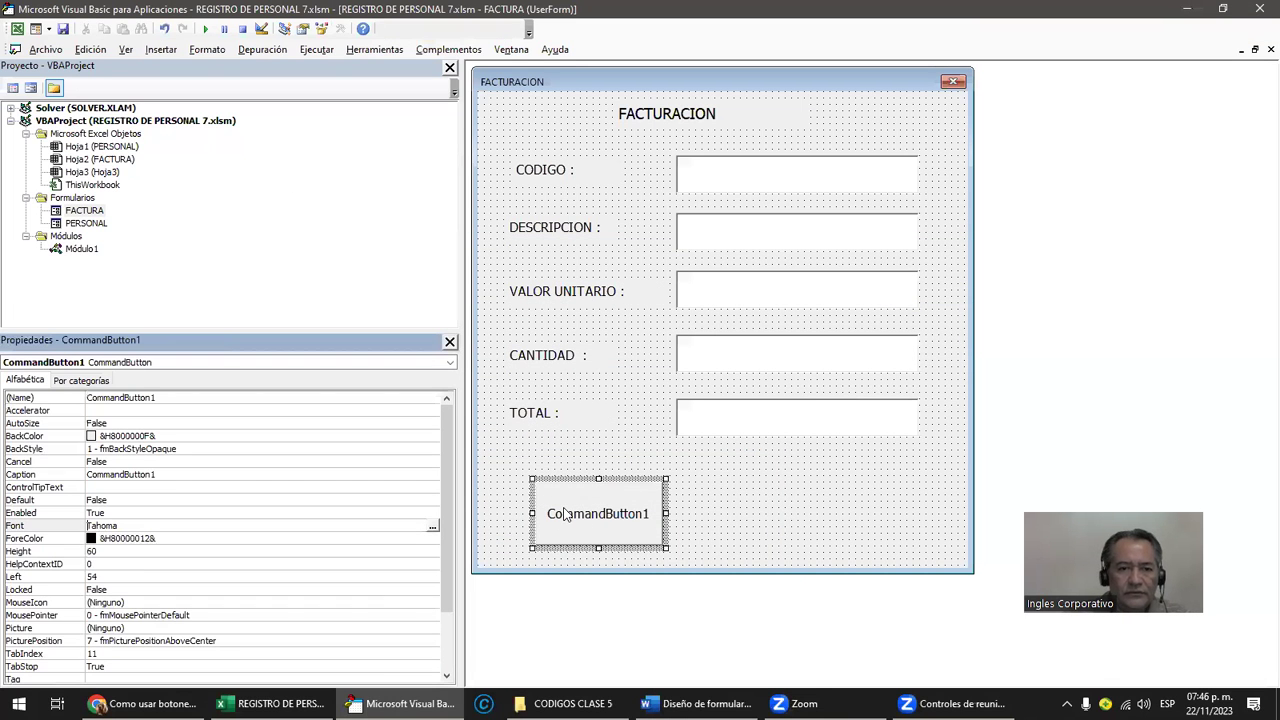
# Step: Name the new button GUARDAR and set its Caption to SALVAR DATOS
pyautogui.click(168, 400)
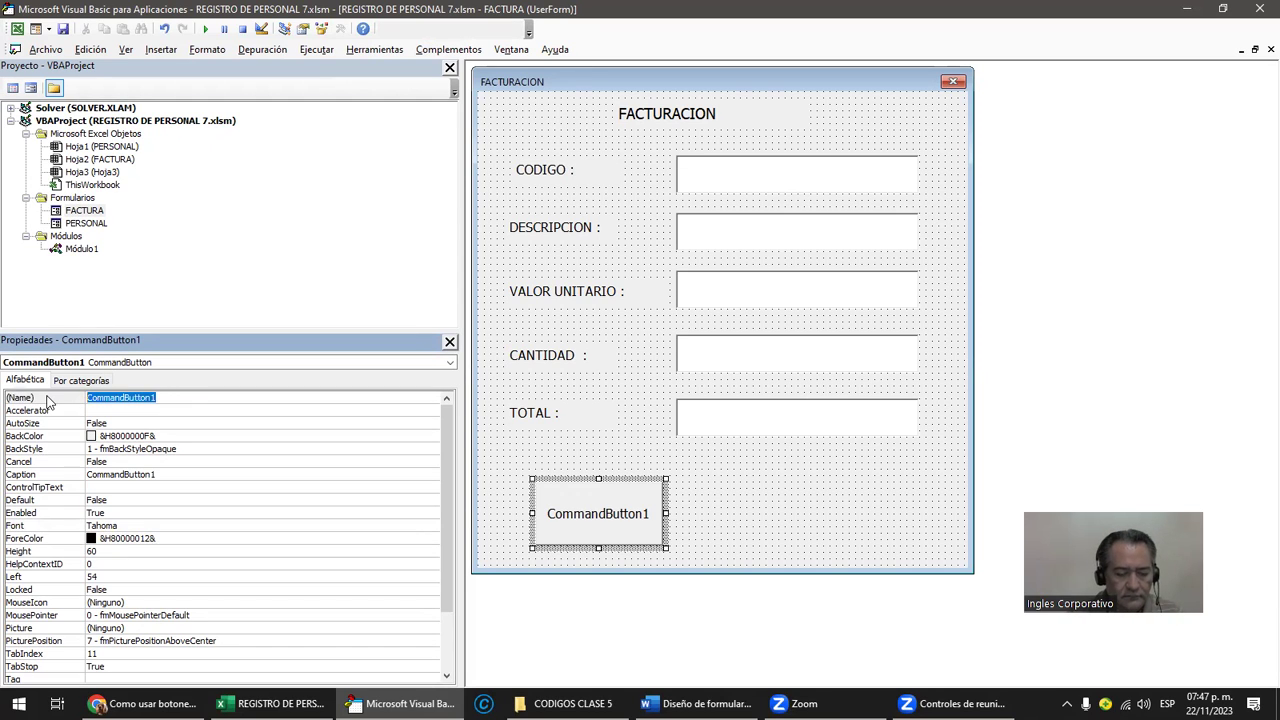
pyautogui.write('GUARDAR')
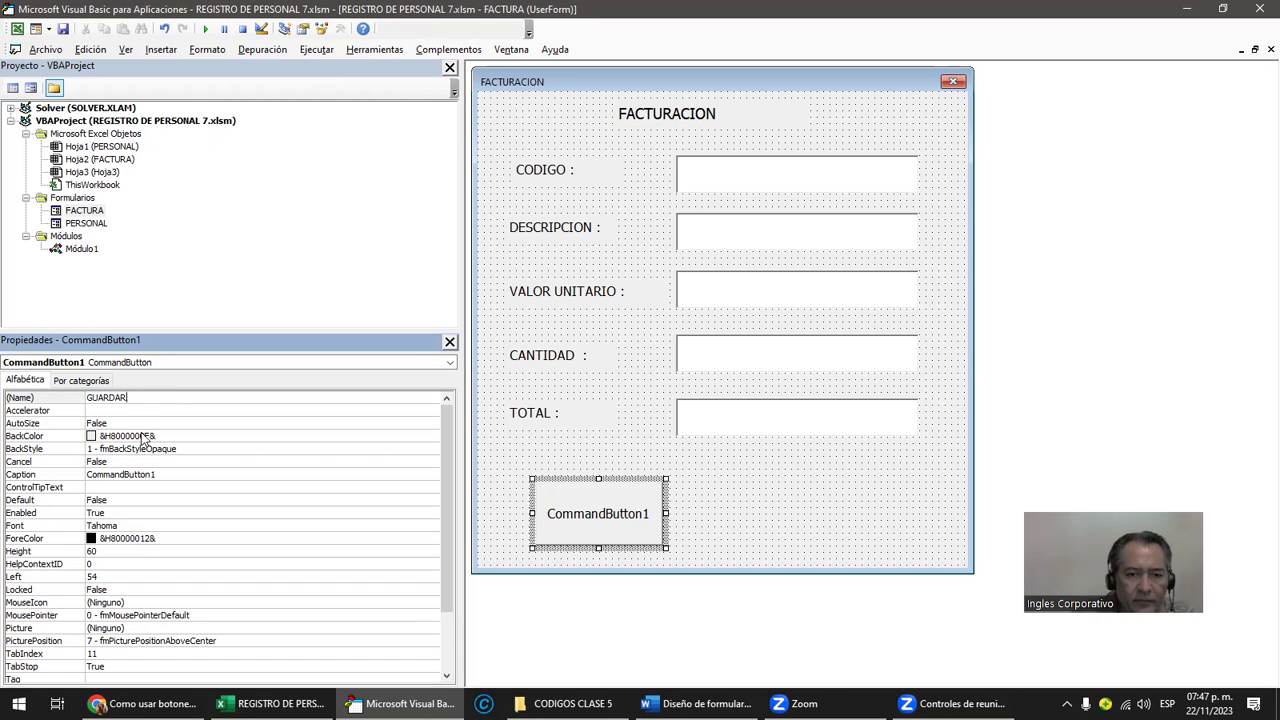
pyautogui.press('Return')
pyautogui.click(165, 474)
pyautogui.moveTo(165, 474); pyautogui.dragTo(58, 474)
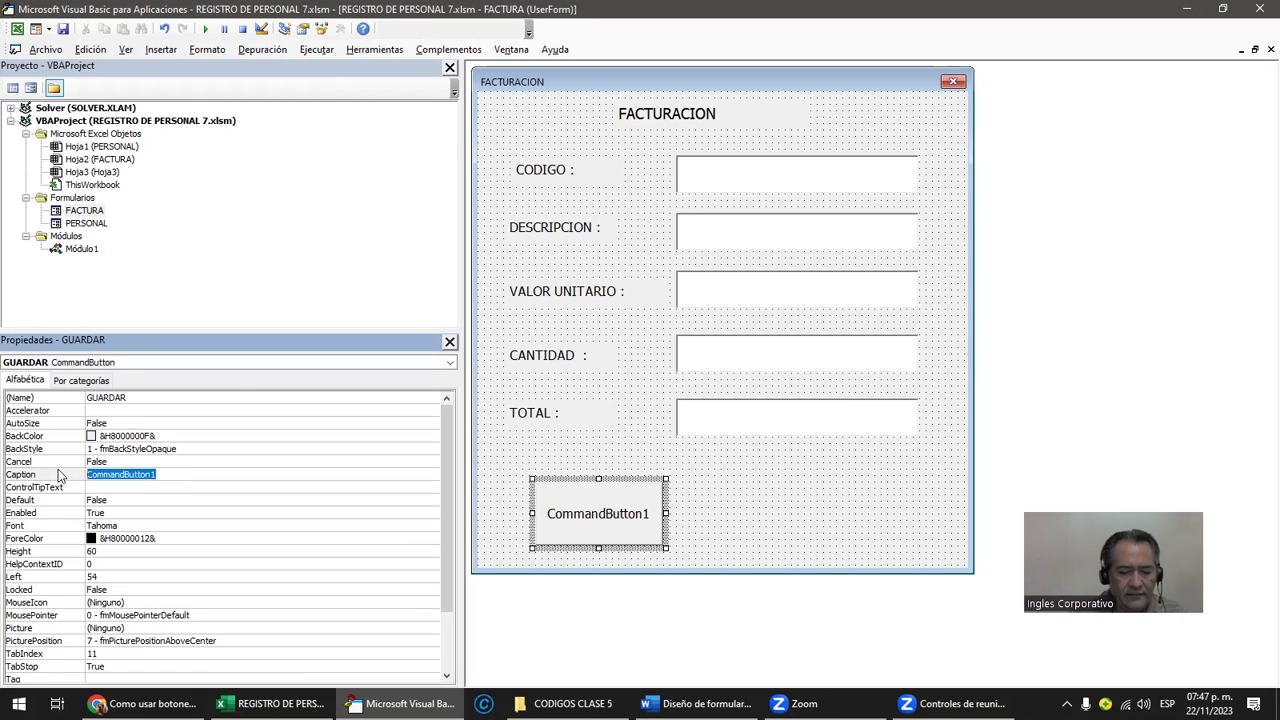
pyautogui.write('SALVAR DATOS')
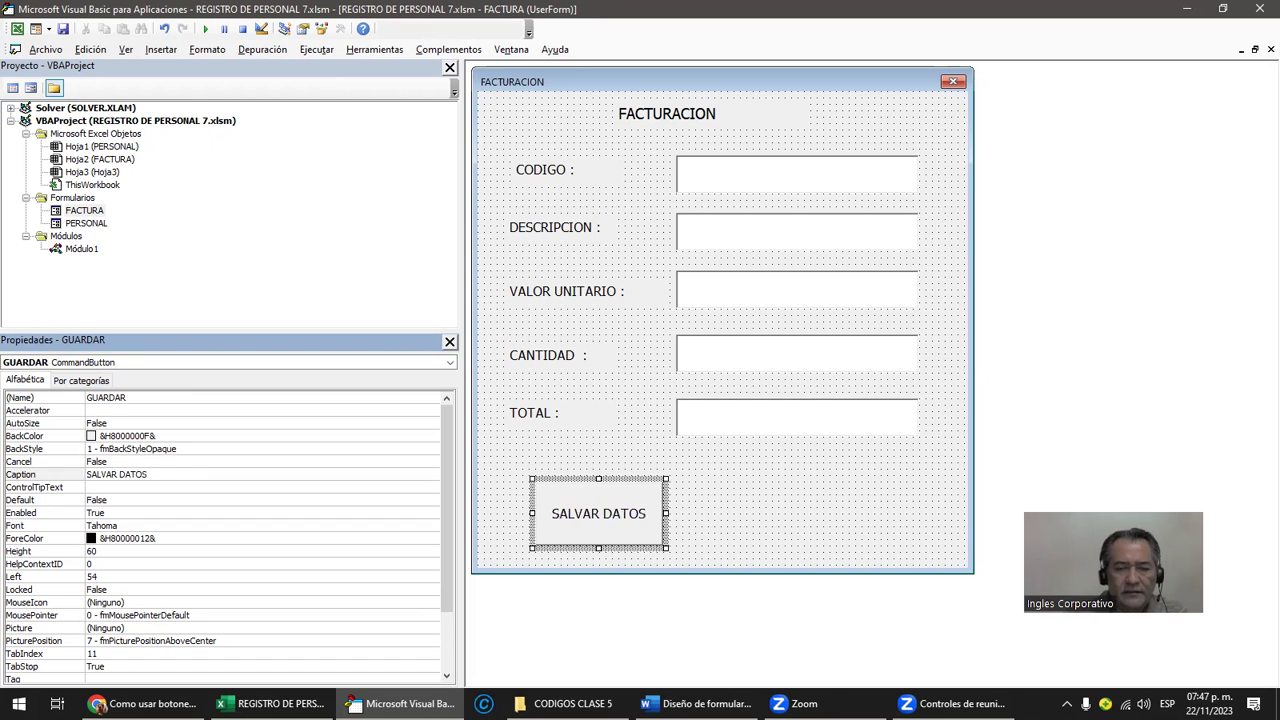
pyautogui.press('Return')
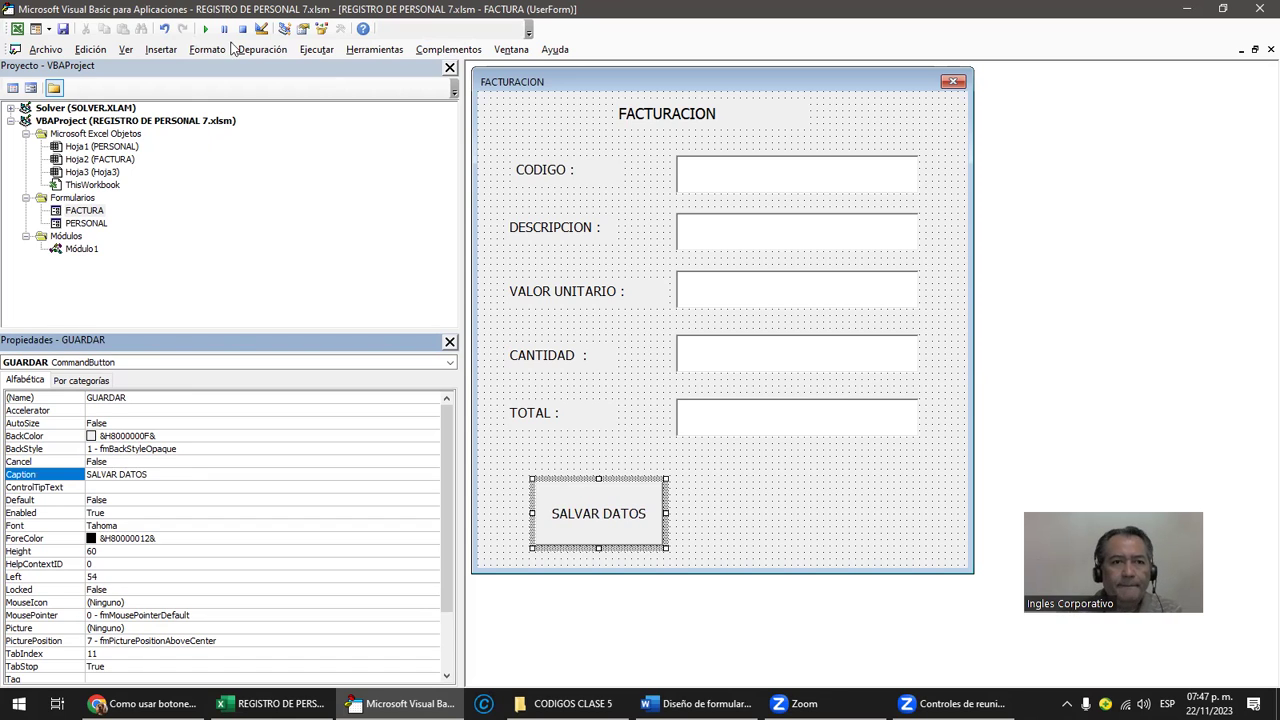
pyautogui.click(207, 32)
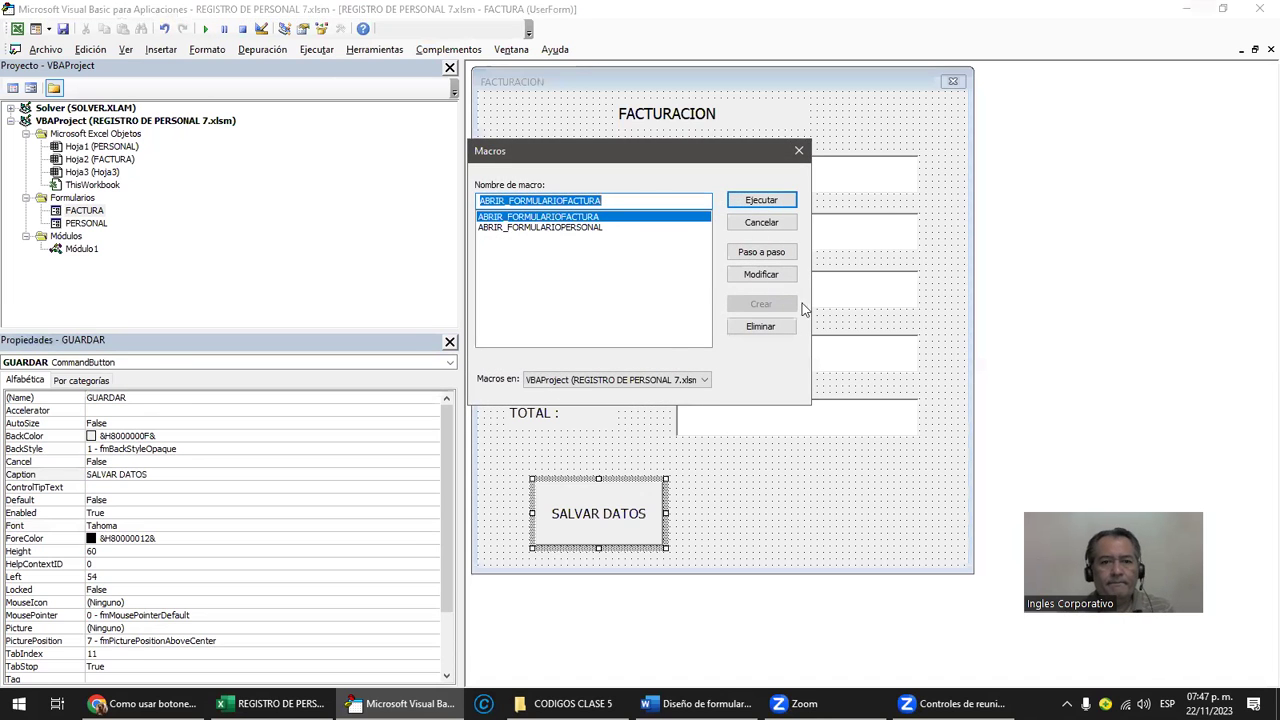
pyautogui.press('Escape')
# Step: Reopen the FACTURA form designer and do a quick test run of the form
pyautogui.doubleClick(845, 524)
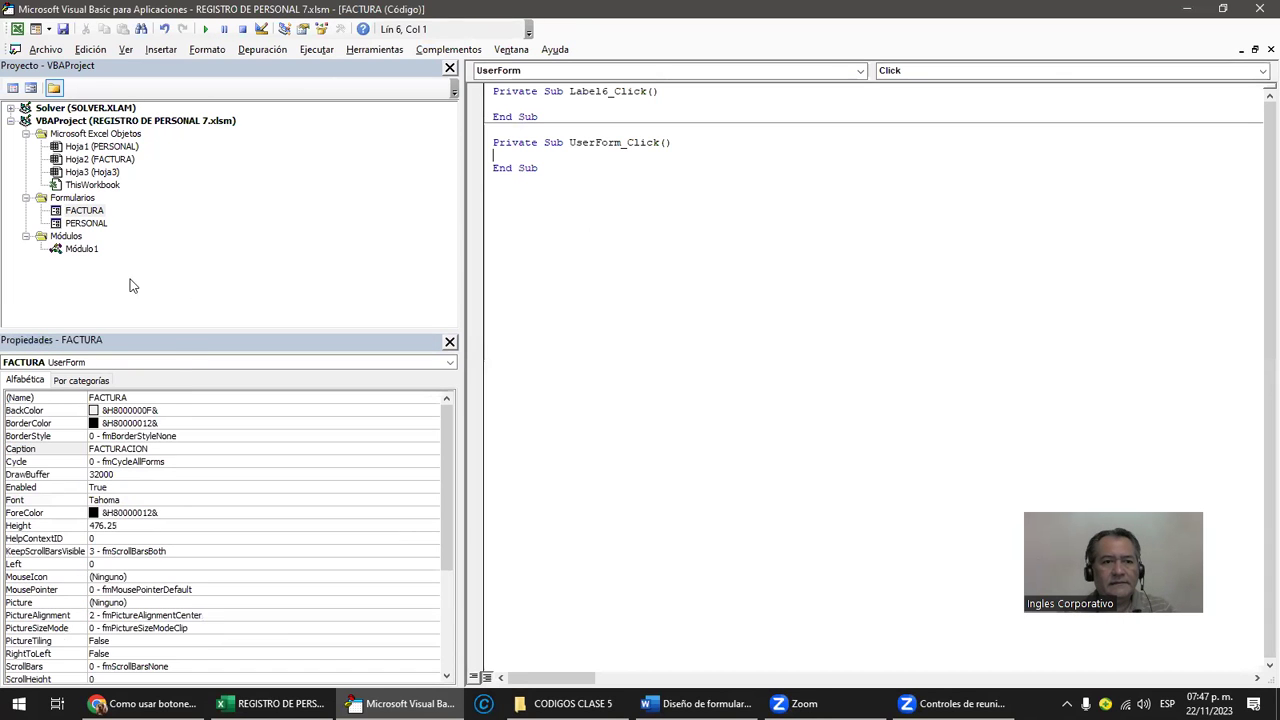
pyautogui.click(92, 236)
pyautogui.doubleClick(88, 223)
pyautogui.click(88, 211)
pyautogui.doubleClick(85, 211)
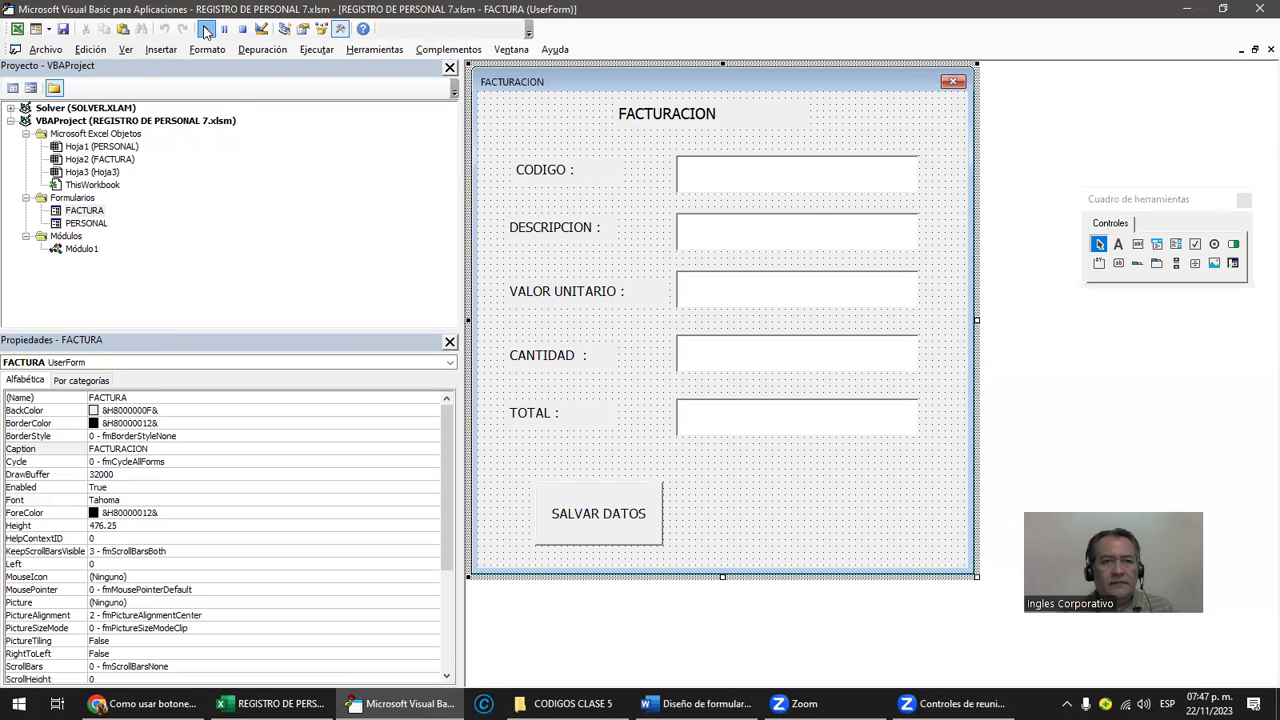
pyautogui.click(205, 29)
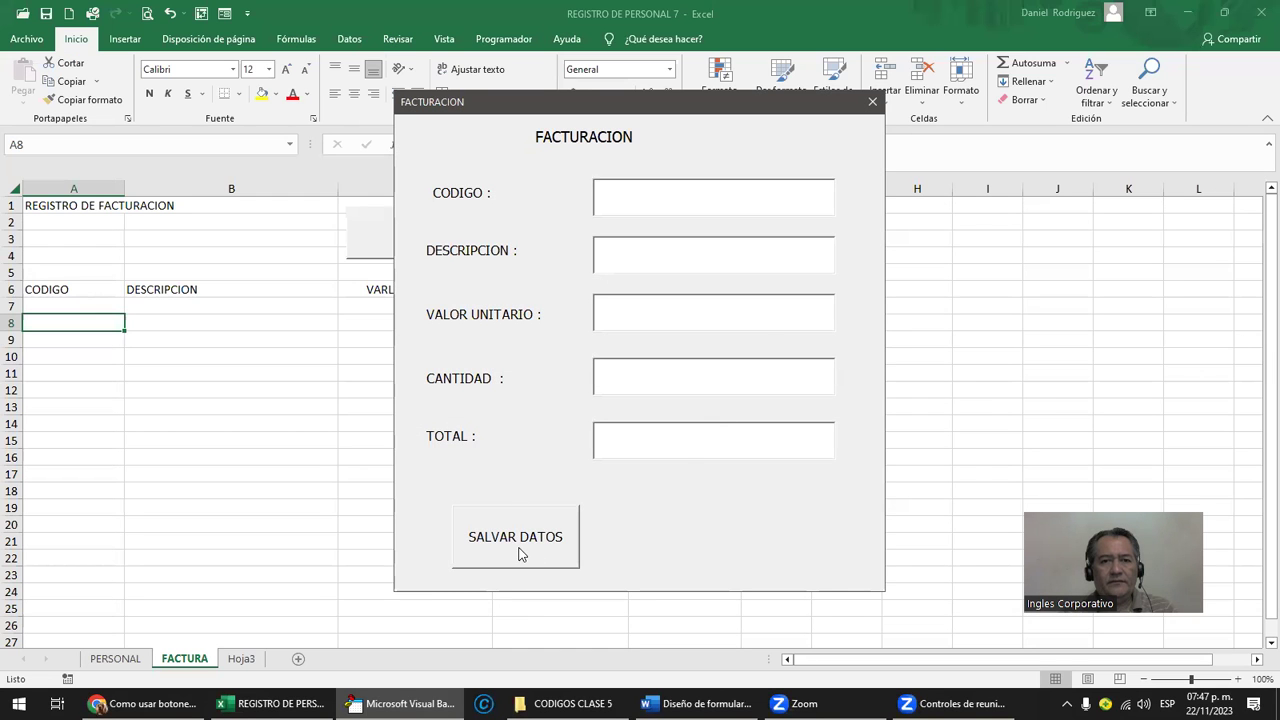
pyautogui.click(872, 103)
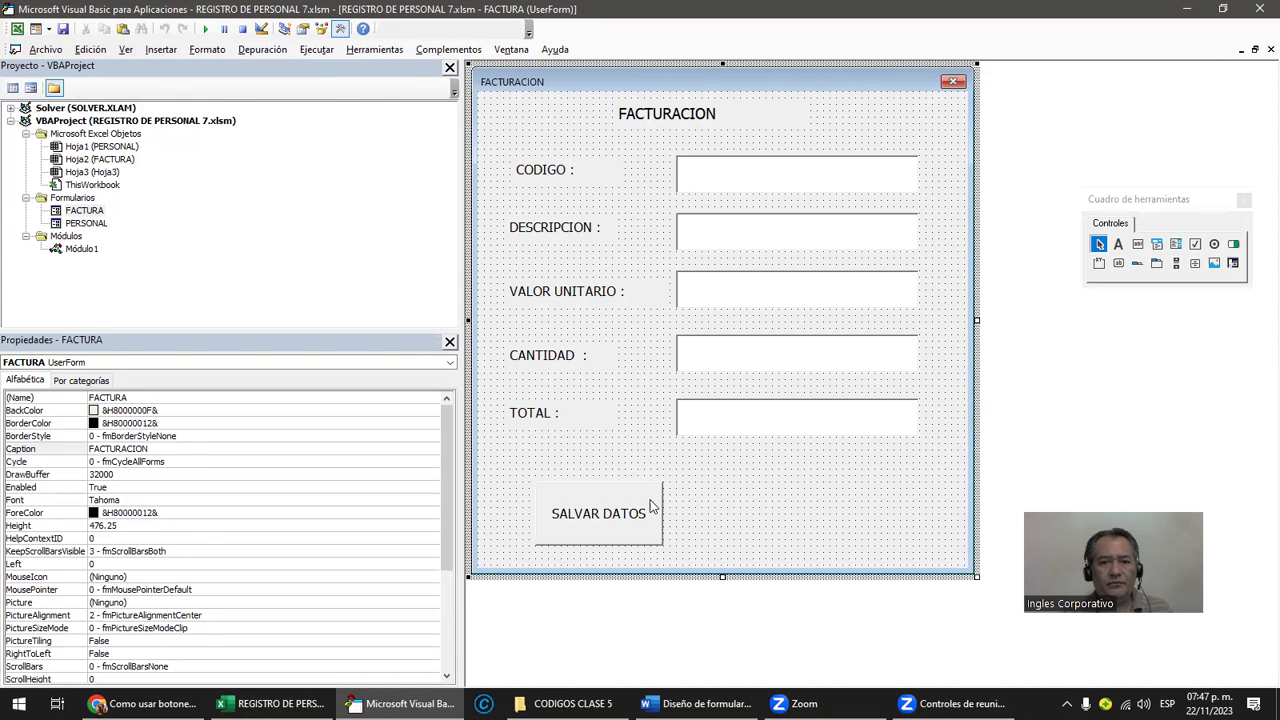
# Step: Duplicate the SALVAR DATOS button on the form with copy and paste
pyautogui.click(648, 502)
pyautogui.hotkey('ctrl', 'c')
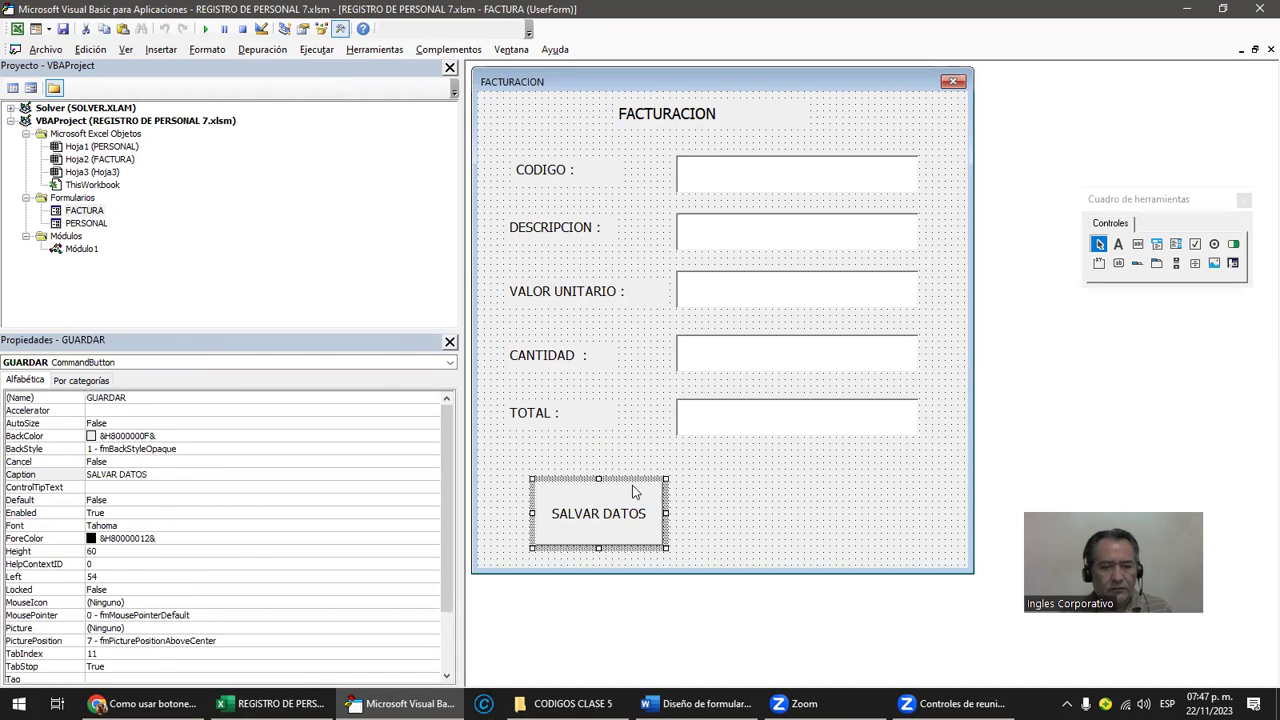
pyautogui.click(760, 490)
pyautogui.hotkey('ctrl', 'v')
# Step: Move the copied button beside SALVAR DATOS at bottom right and name it CANCELAR
pyautogui.moveTo(697, 316); pyautogui.dragTo(743, 432)
pyautogui.moveTo(756, 482); pyautogui.dragTo(755, 486)
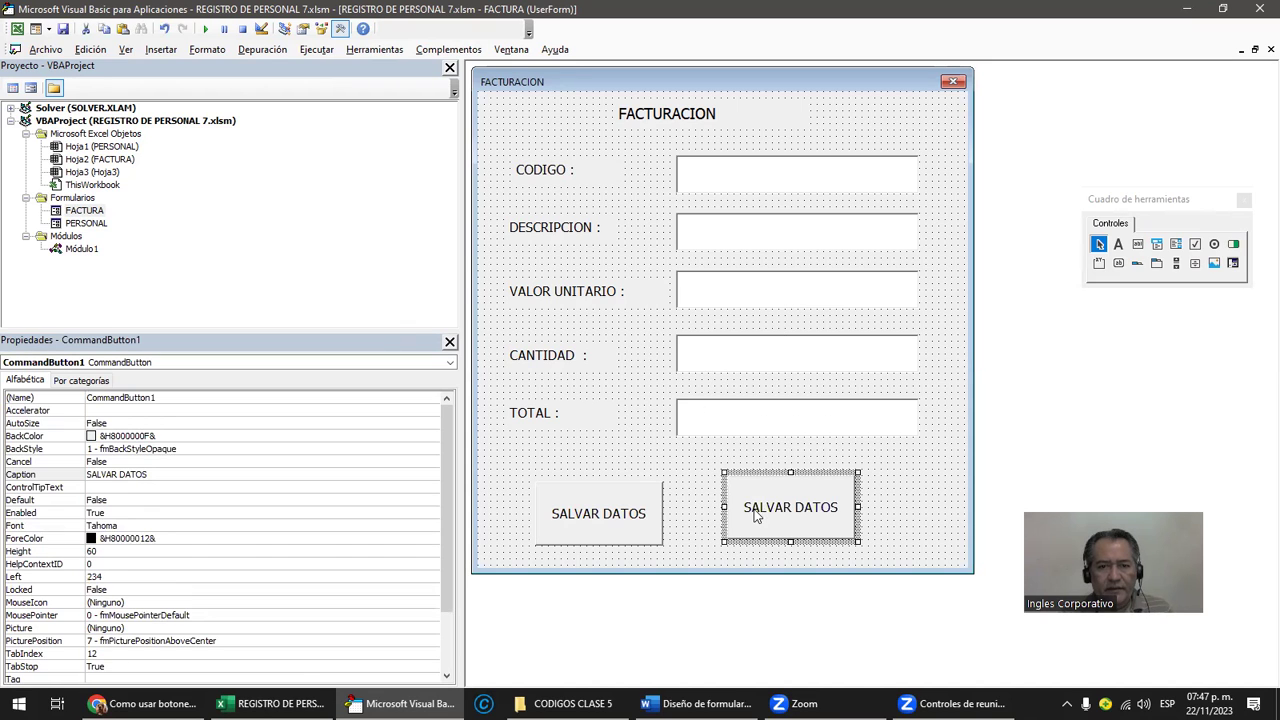
pyautogui.click(168, 398)
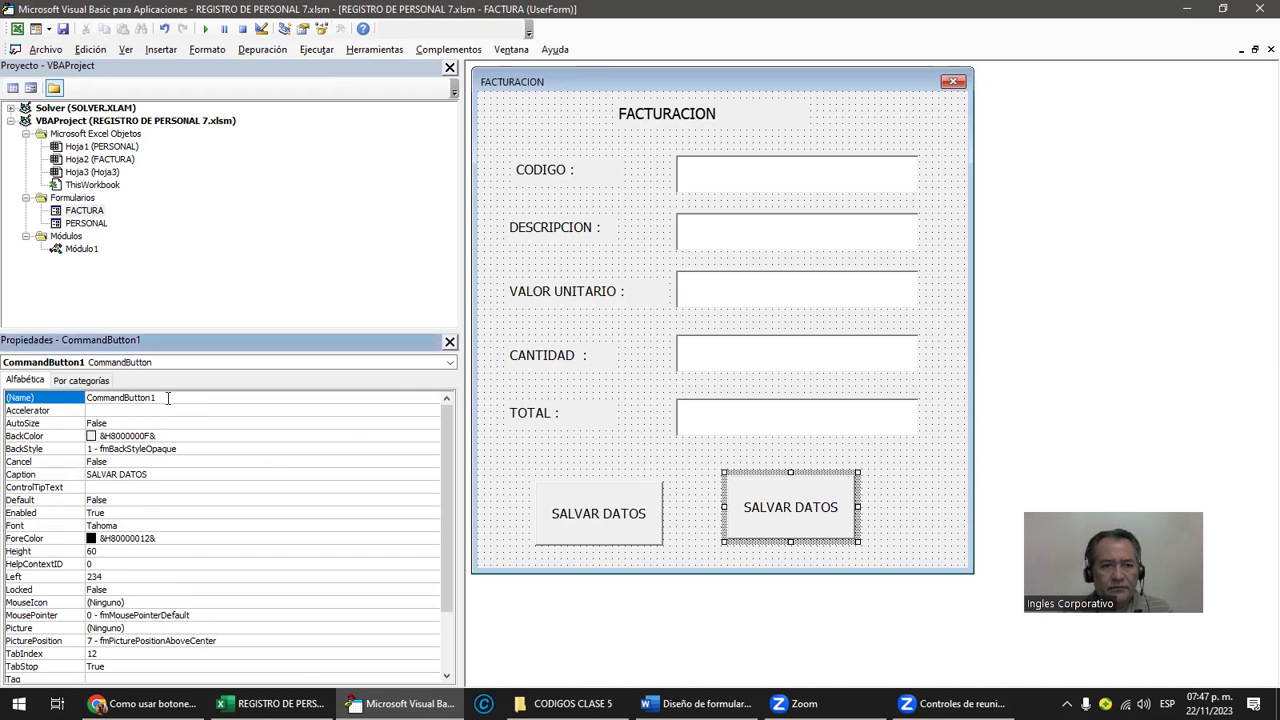
pyautogui.press('BackSpace')
pyautogui.press('BackSpace')
pyautogui.press('BackSpace')
pyautogui.press('BackSpace')
pyautogui.write('CANCELAR')
pyautogui.press('Return')
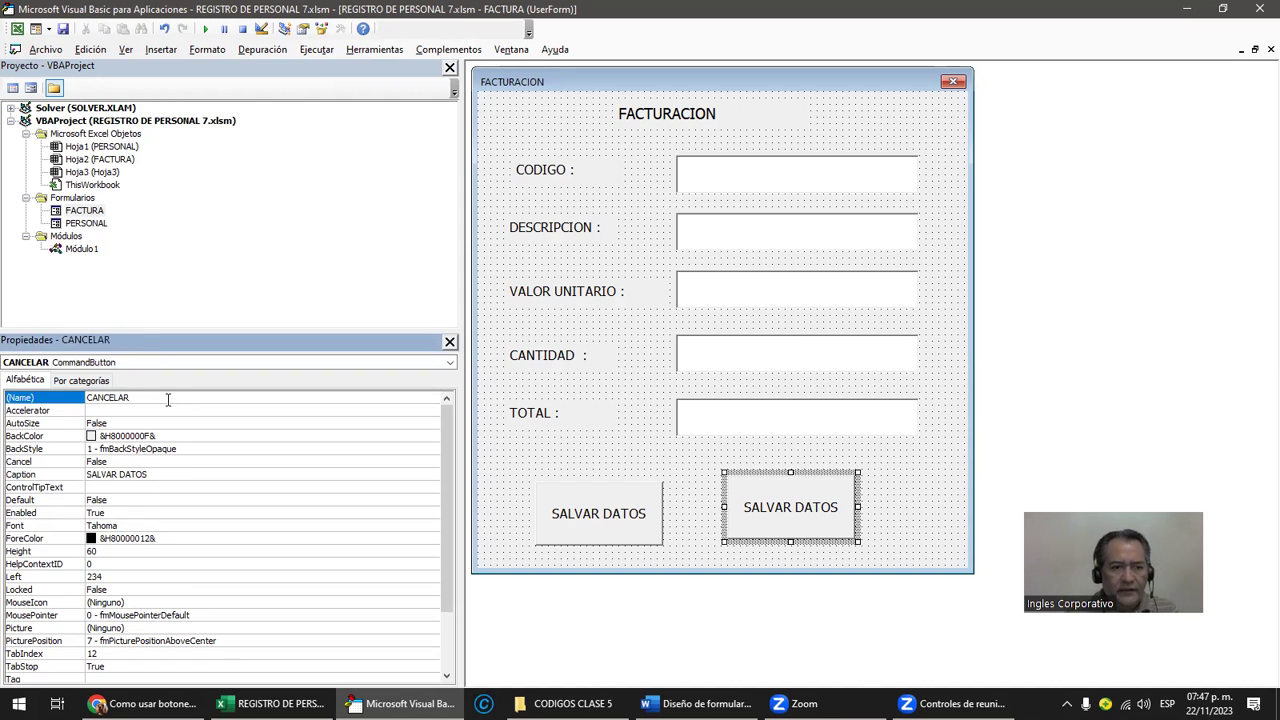
# Step: Set the copied button's Caption to CANCELAR
pyautogui.click(160, 476)
pyautogui.press('BackSpace')
pyautogui.press('BackSpace')
pyautogui.press('BackSpace')
pyautogui.press('BackSpace')
pyautogui.press('BackSpace')
pyautogui.press('BackSpace')
pyautogui.press('BackSpace')
pyautogui.write('CANCELAR')
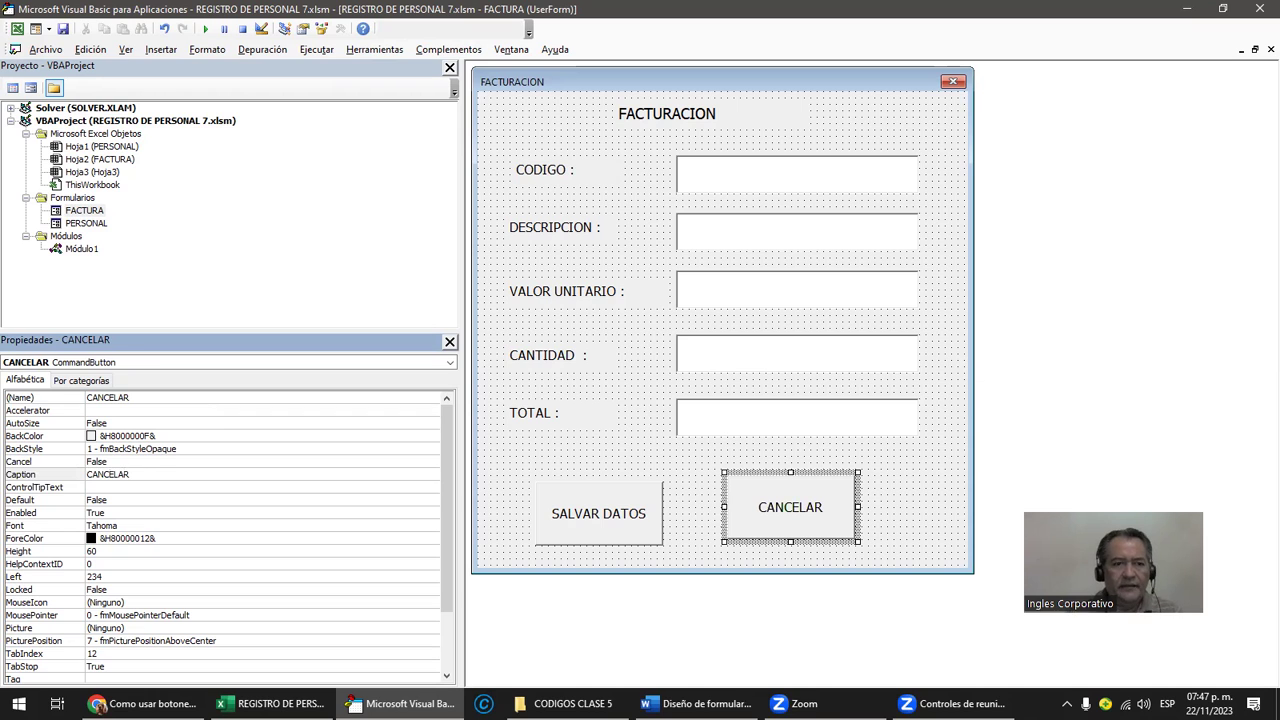
pyautogui.press('Return')
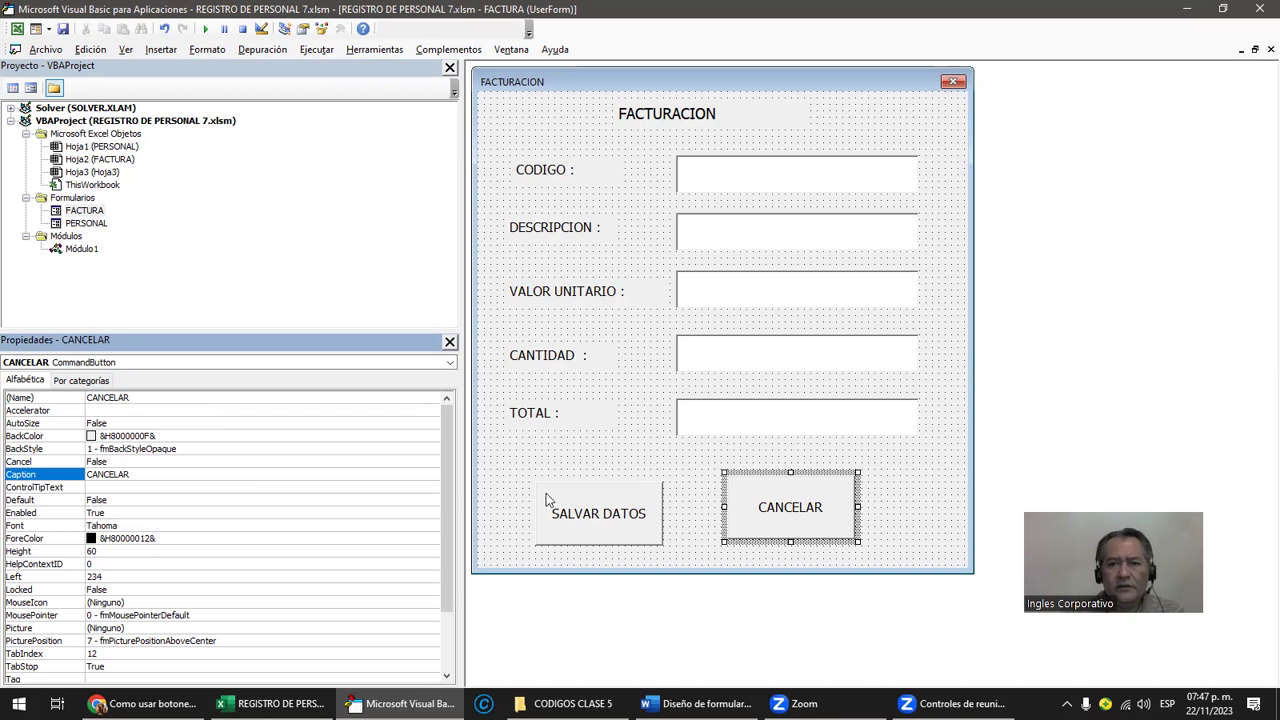
pyautogui.click(1057, 369)
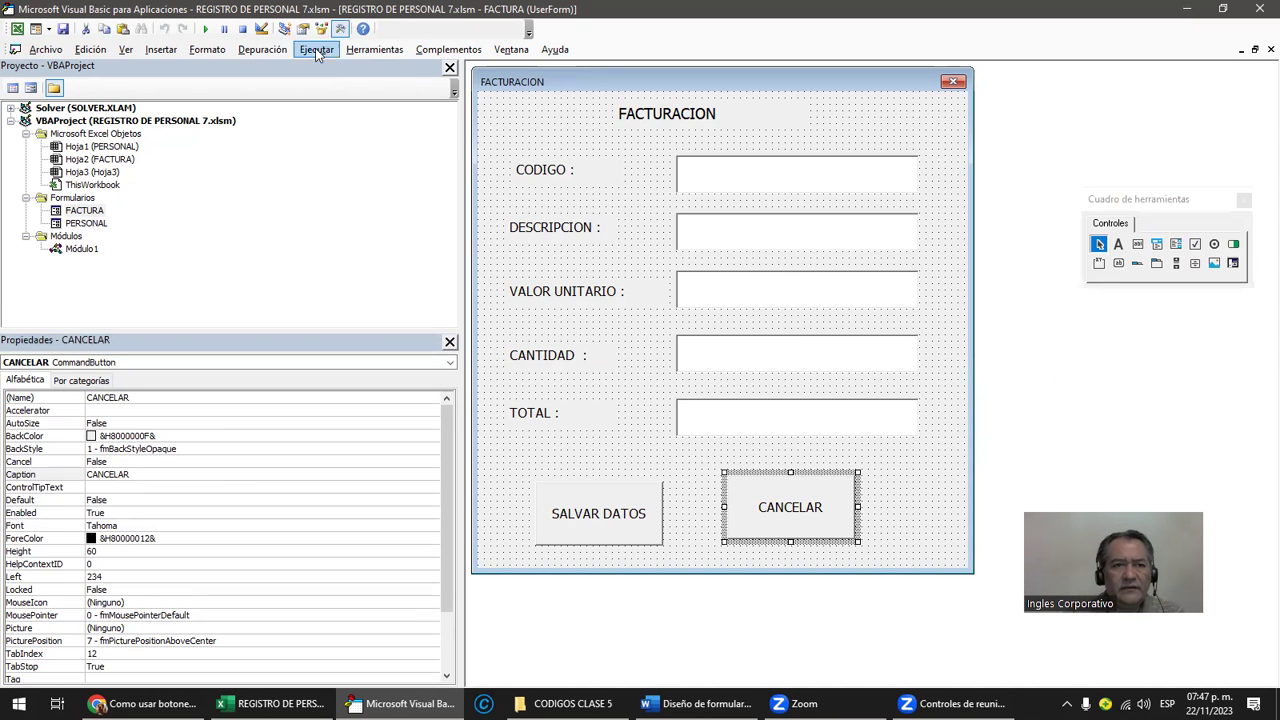
pyautogui.click(205, 29)
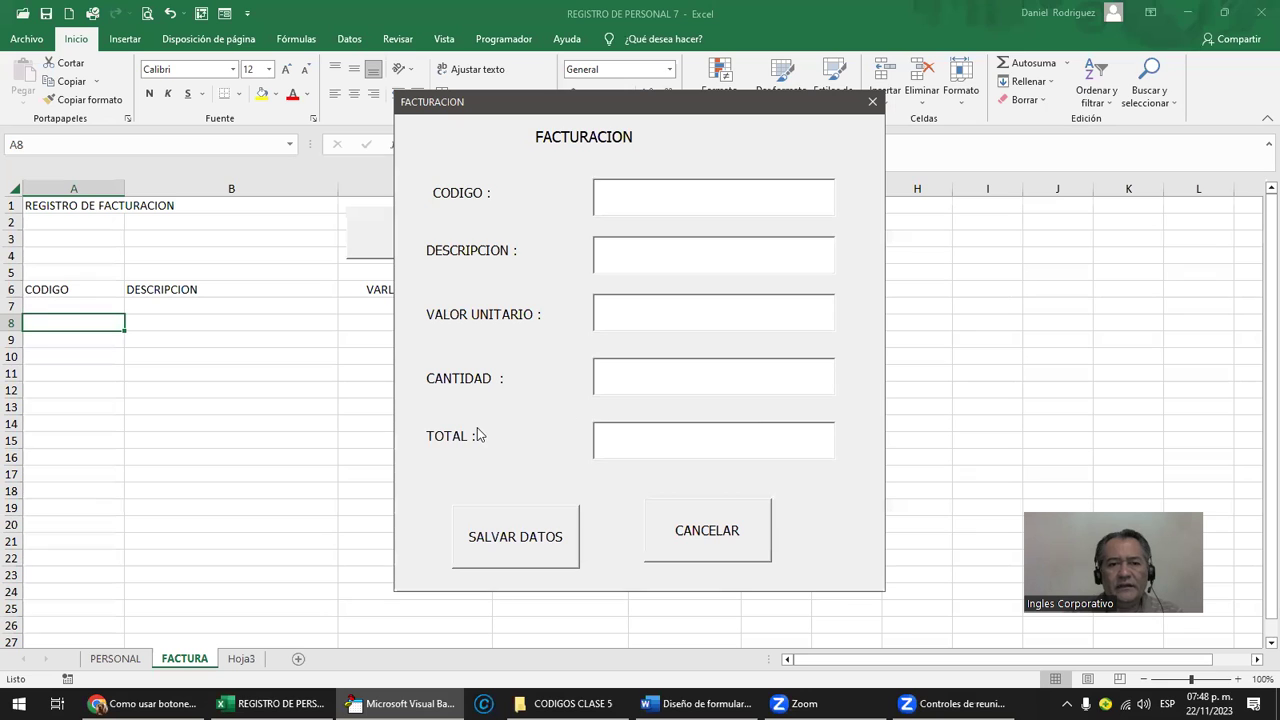
pyautogui.click(872, 101)
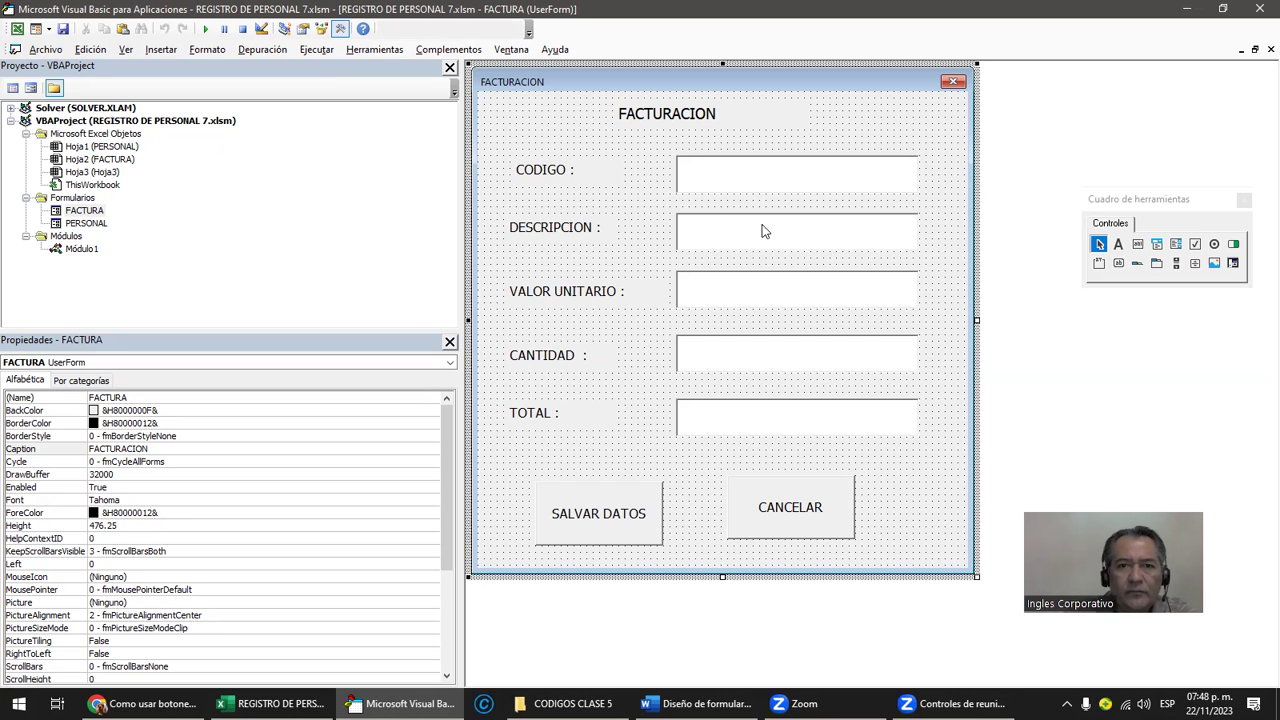
pyautogui.doubleClick(88, 223)
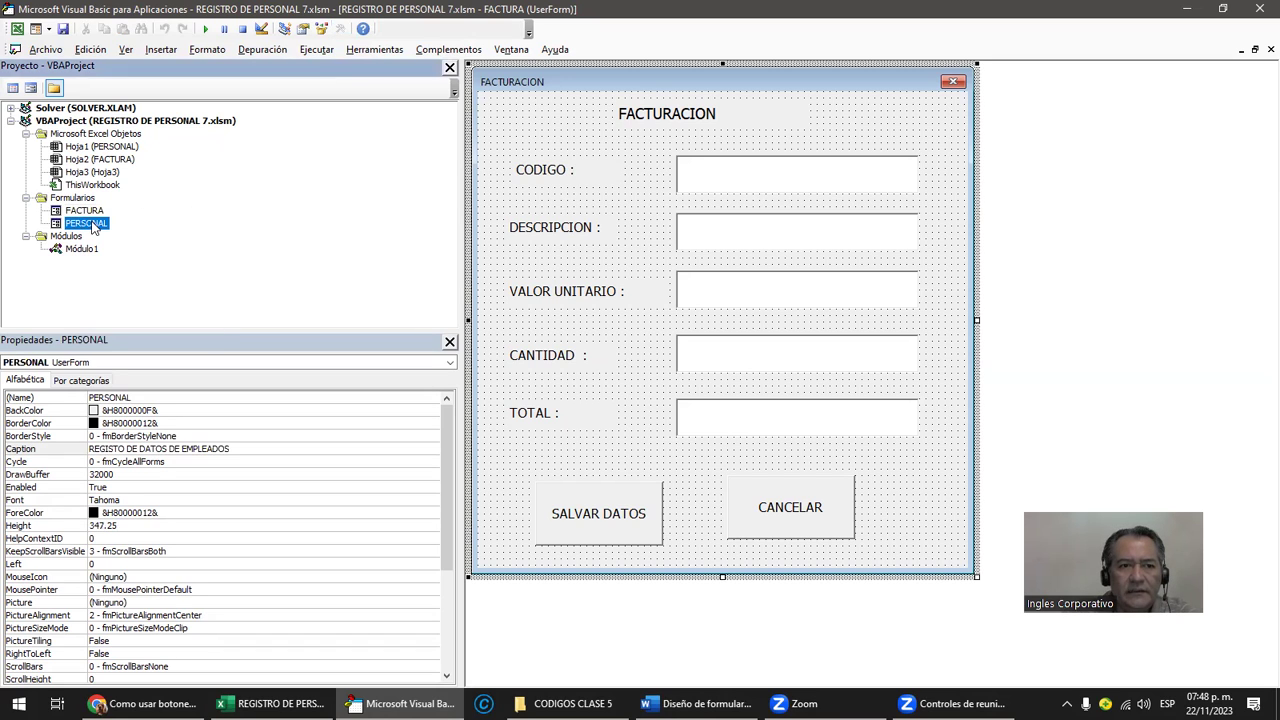
pyautogui.doubleClick(925, 420)
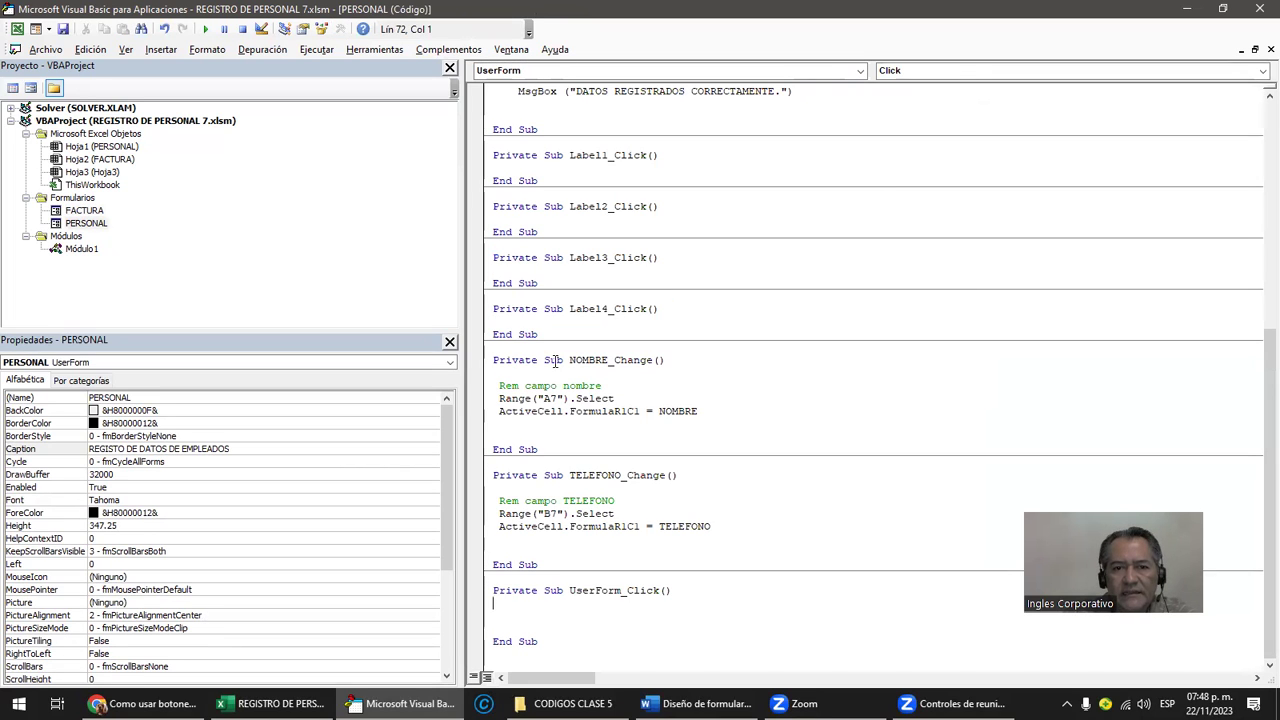
pyautogui.moveTo(500, 386); pyautogui.dragTo(690, 424)
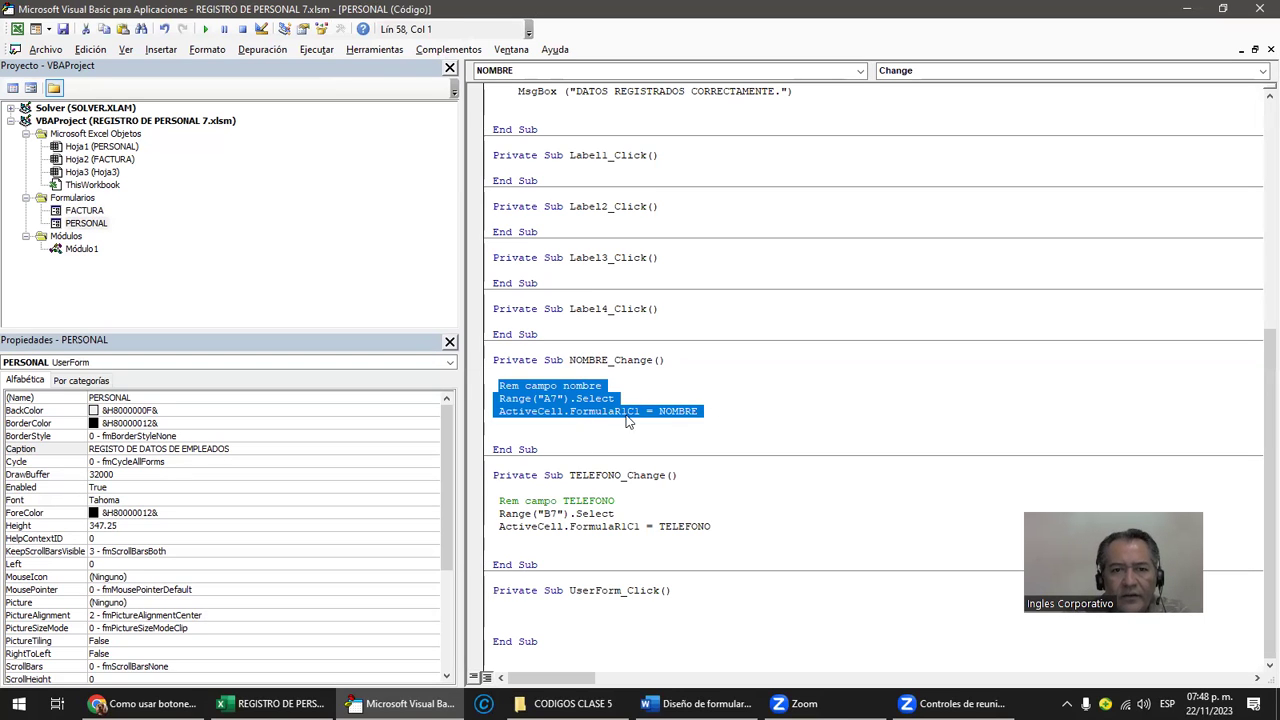
pyautogui.click(89, 212)
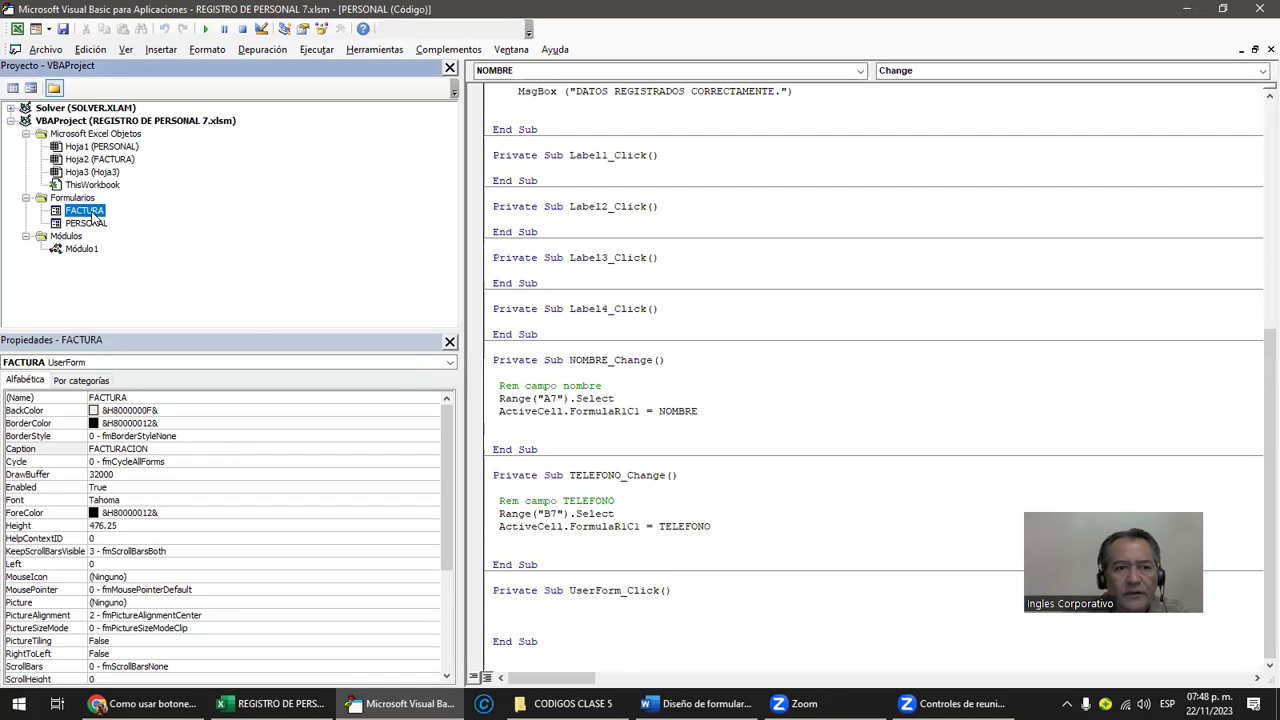
pyautogui.doubleClick(89, 212)
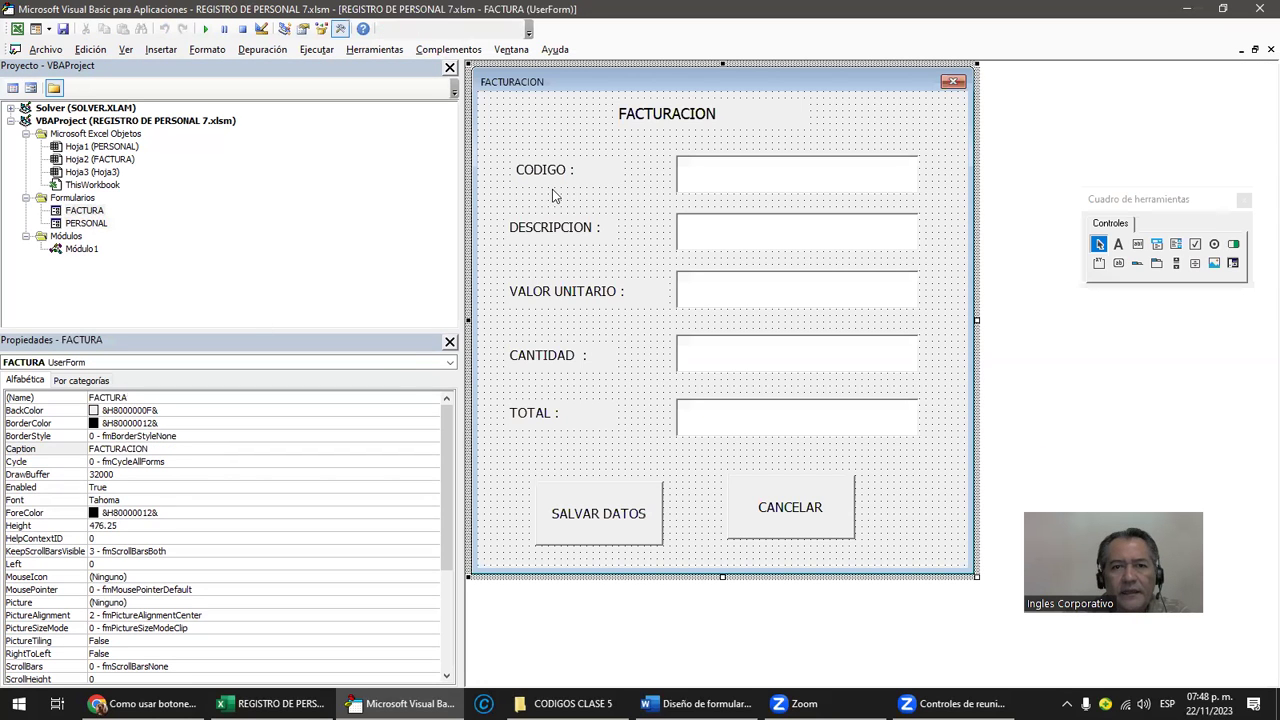
# Step: Create CODIGO_Change, paste in the copied lines, and change the comment to CODIGO
pyautogui.doubleClick(720, 174)
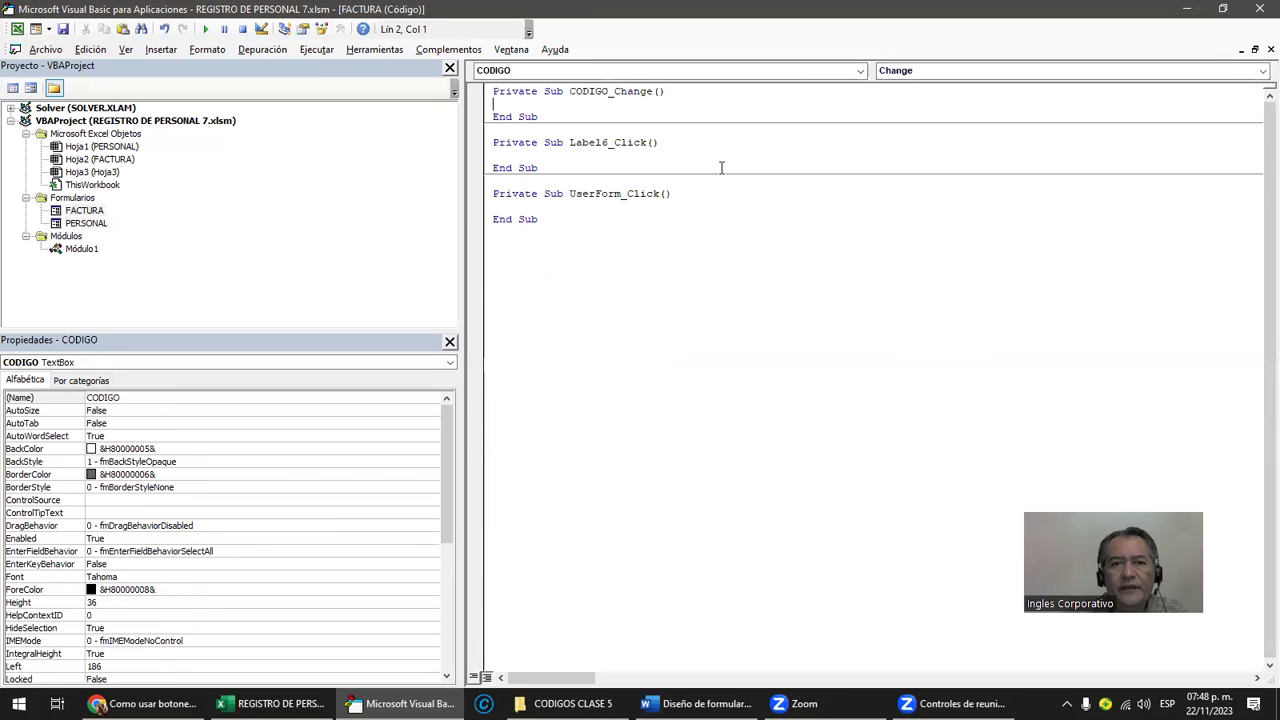
pyautogui.press('Return')
pyautogui.press('Return')
pyautogui.press('Return')
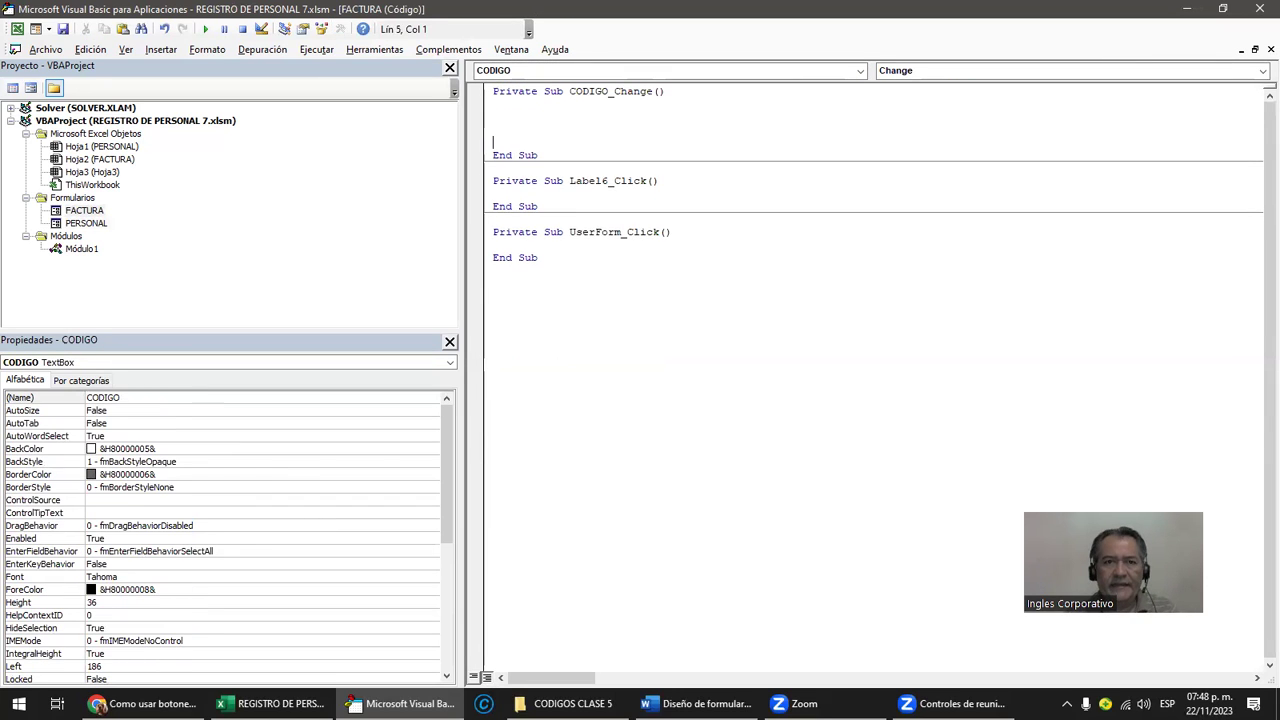
pyautogui.press('Up')
pyautogui.write('Rem campo nombre  Range("A7").Select  ActiveCell.FormulaR1C1 = NOMBRE')
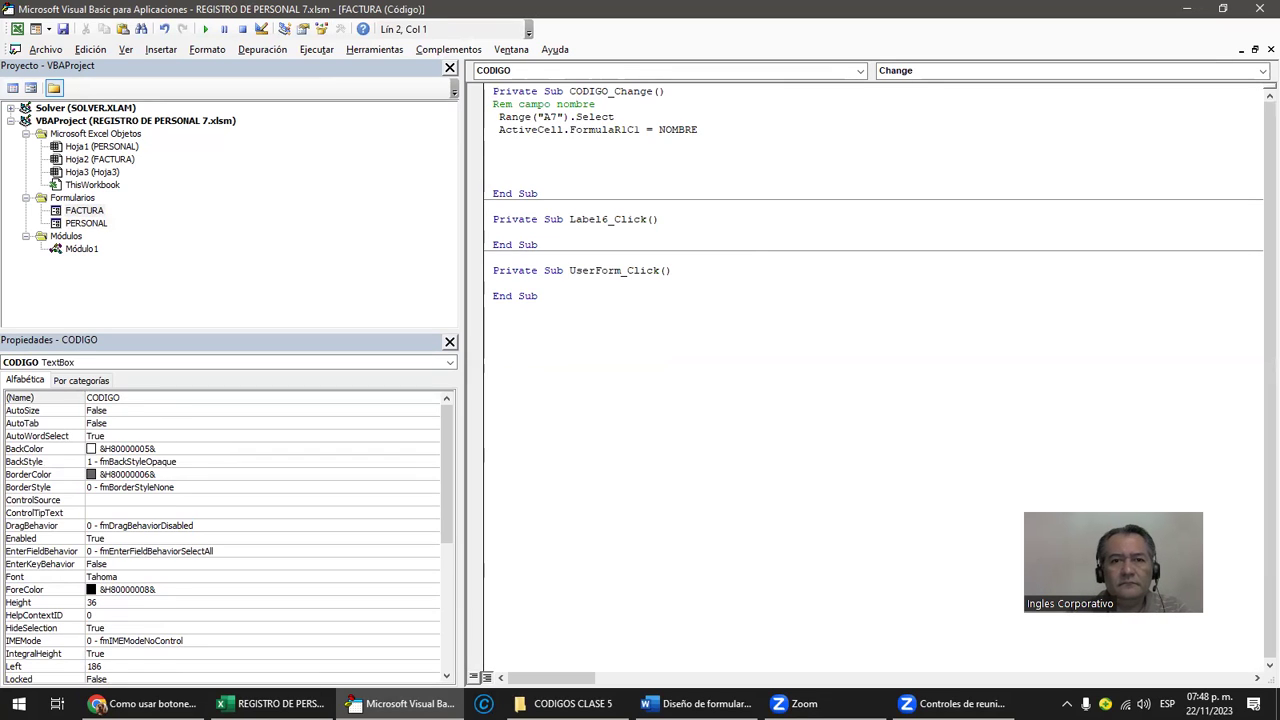
pyautogui.click(570, 104)
pyautogui.press('Delete')
pyautogui.write('CODIGO')
pyautogui.press('Delete')
pyautogui.press('Delete')
pyautogui.press('Delete')
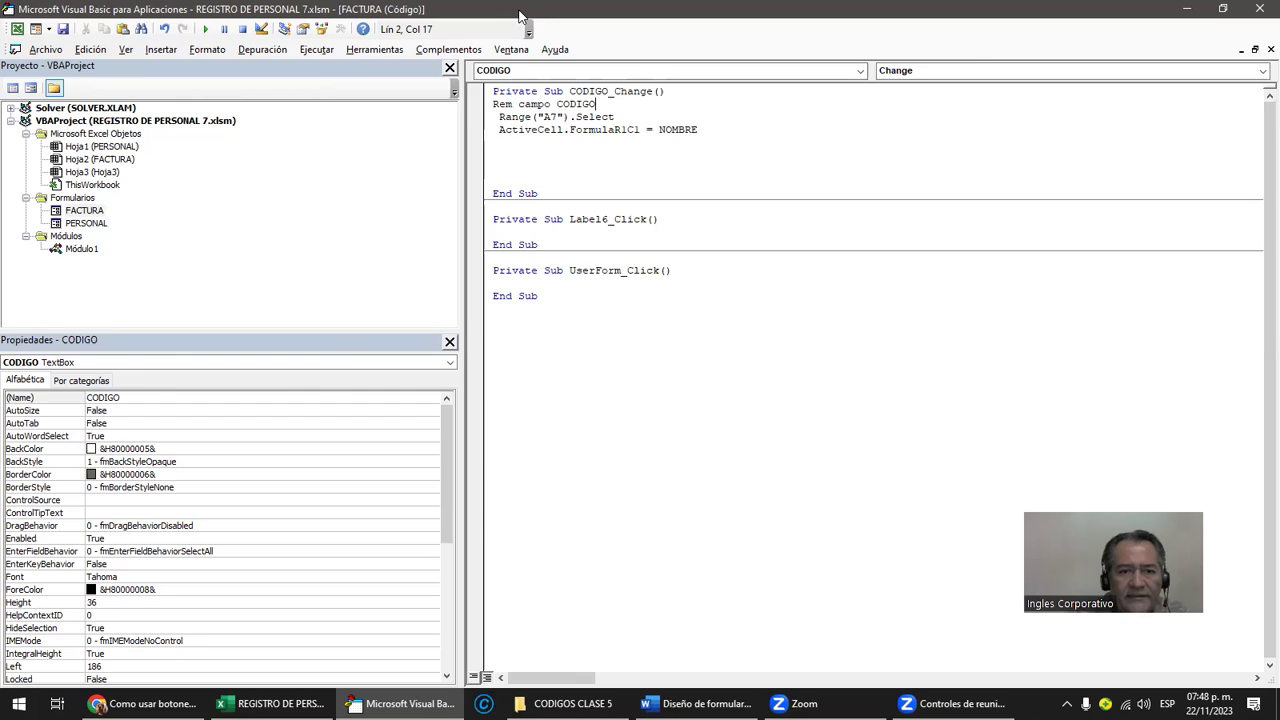
# Step: Replace NOMBRE with CODIGO in the A7 assignment line and run the form
pyautogui.doubleClick(519, 14)
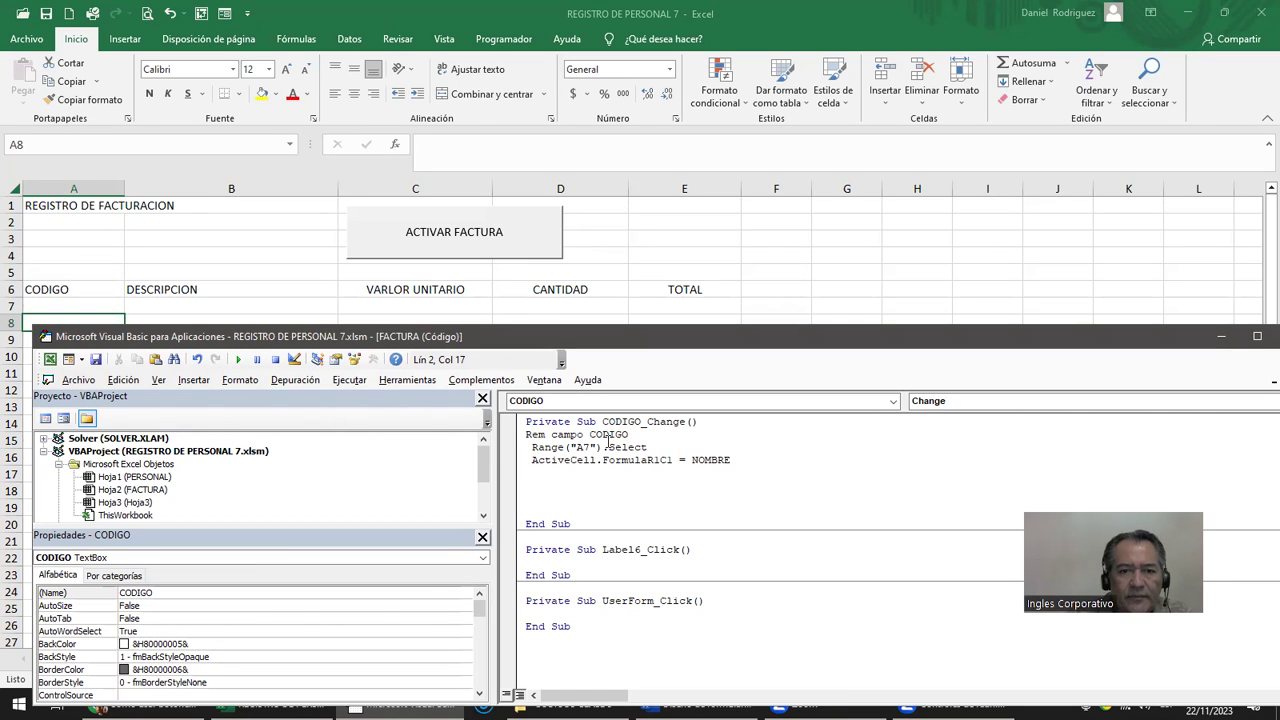
pyautogui.click(692, 459)
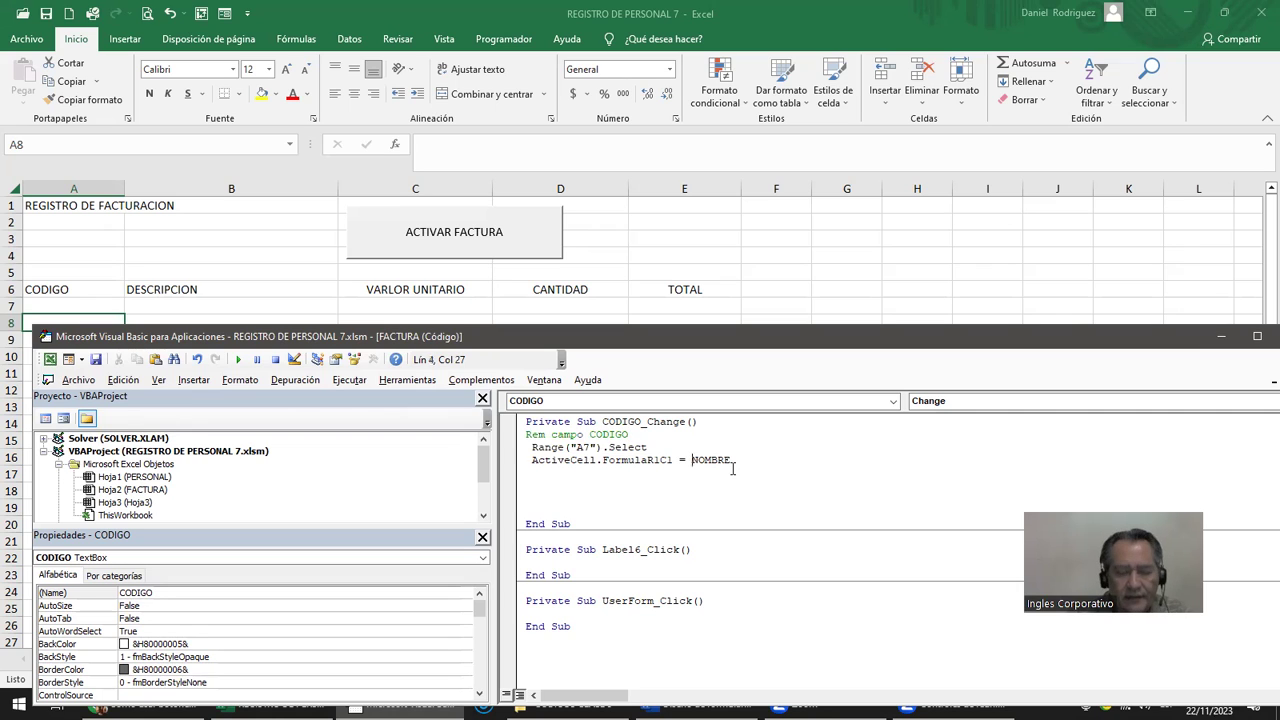
pyautogui.write('CODIGO')
pyautogui.press('Delete')
pyautogui.press('Delete')
pyautogui.press('Delete')
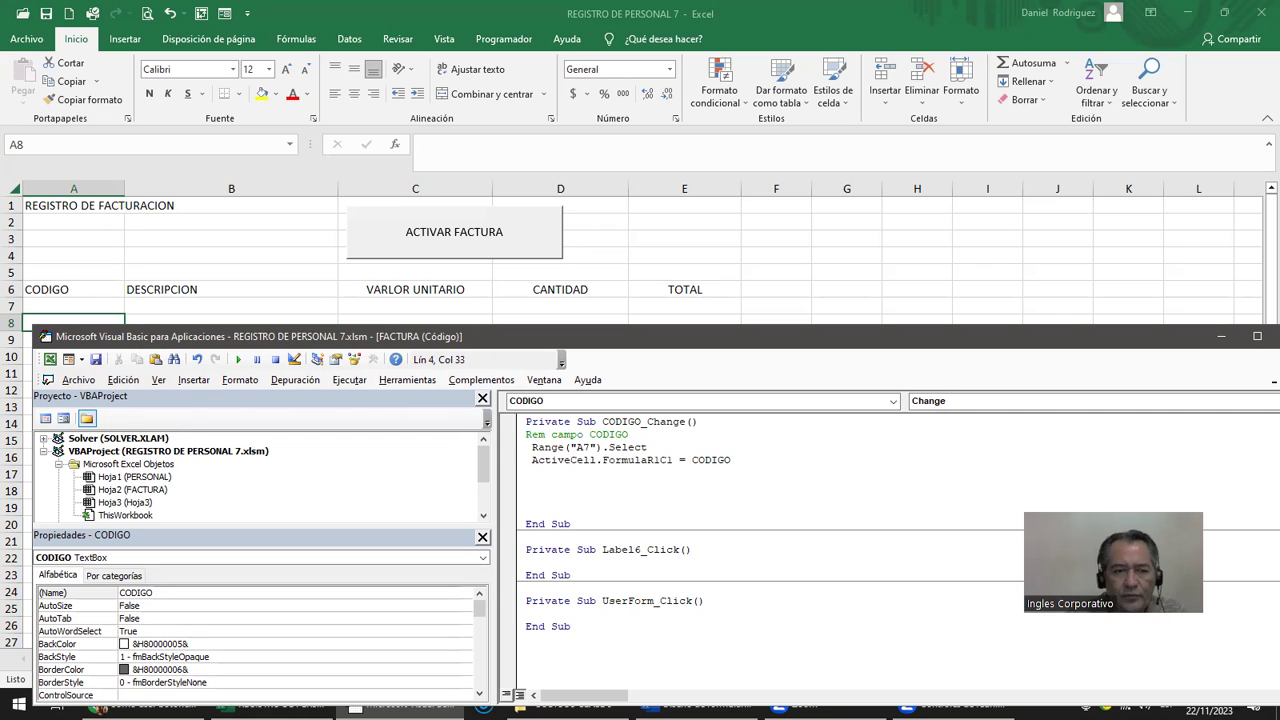
pyautogui.click(238, 359)
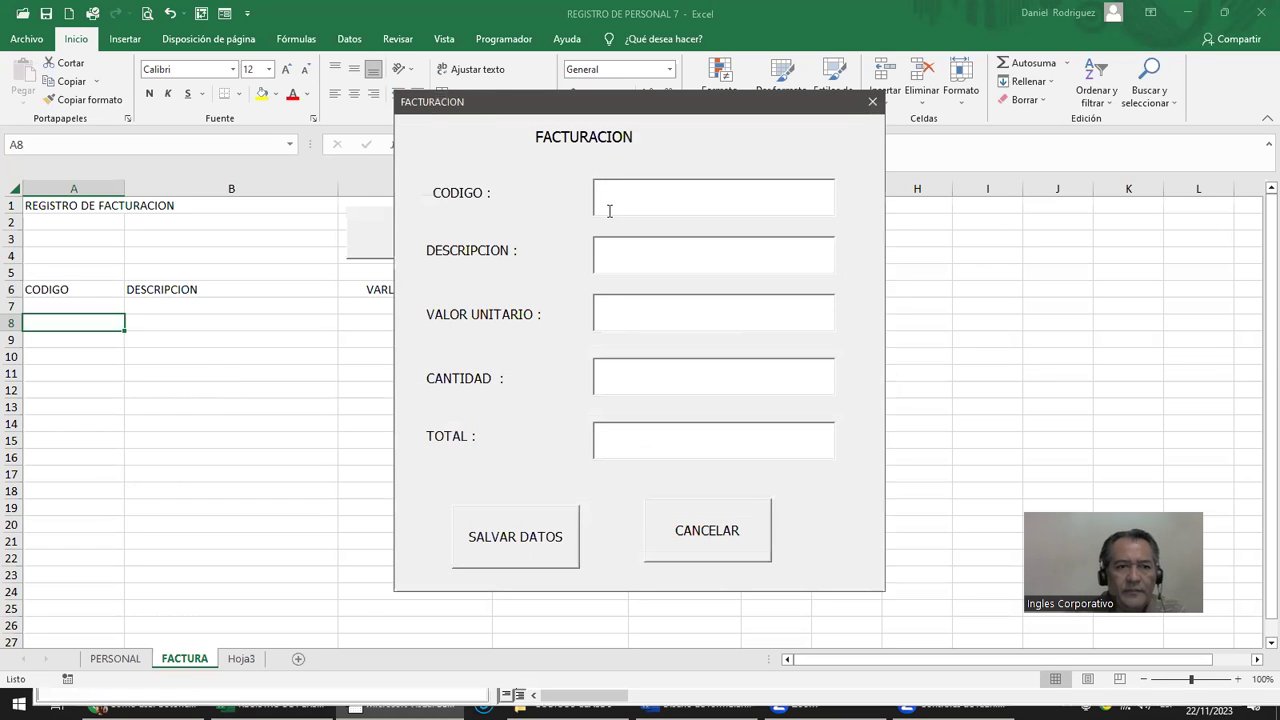
# Step: Type AAA in CODIGO to confirm it appears in A7, then clear it and close the form
pyautogui.write('AAA')
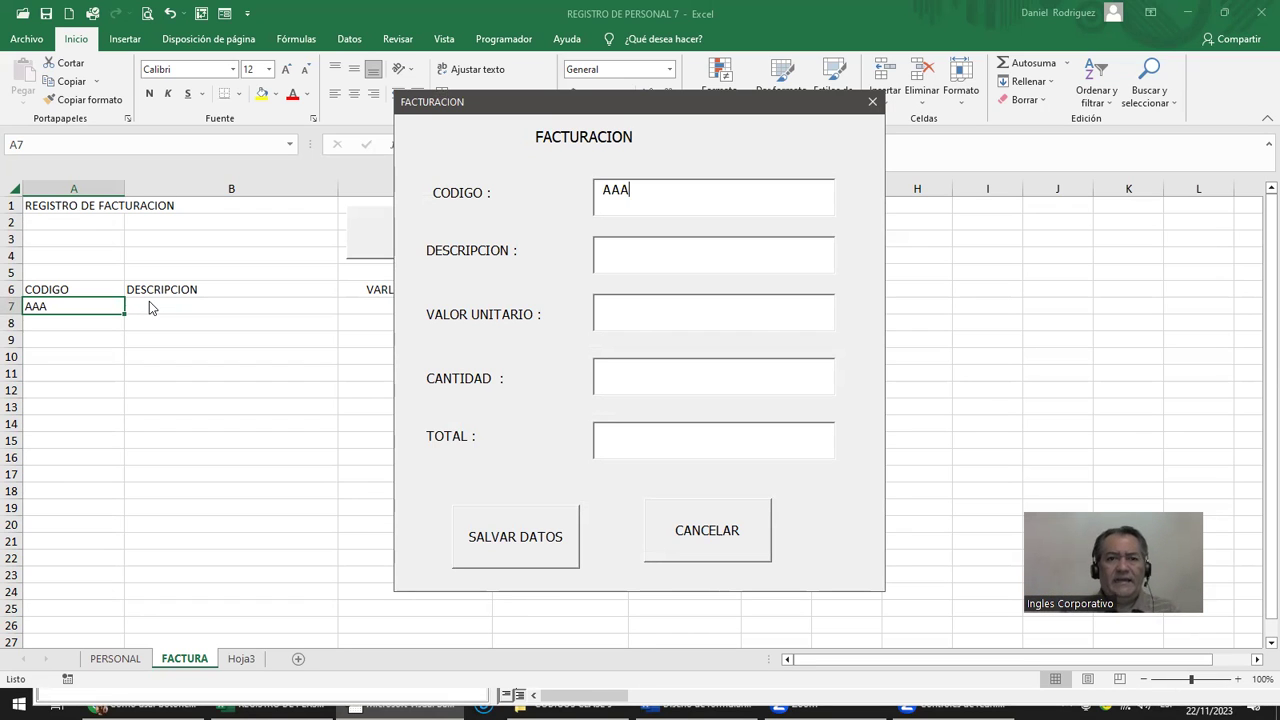
pyautogui.press('BackSpace')
pyautogui.press('BackSpace')
pyautogui.press('BackSpace')
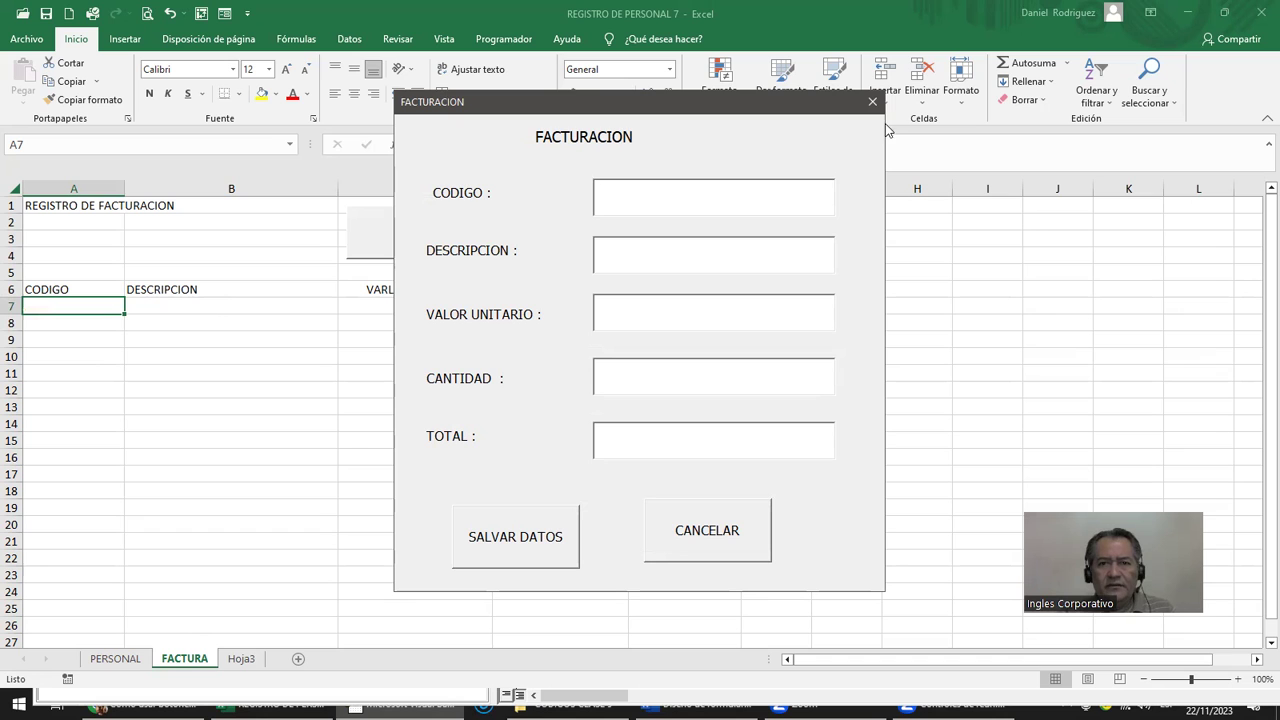
pyautogui.click(872, 101)
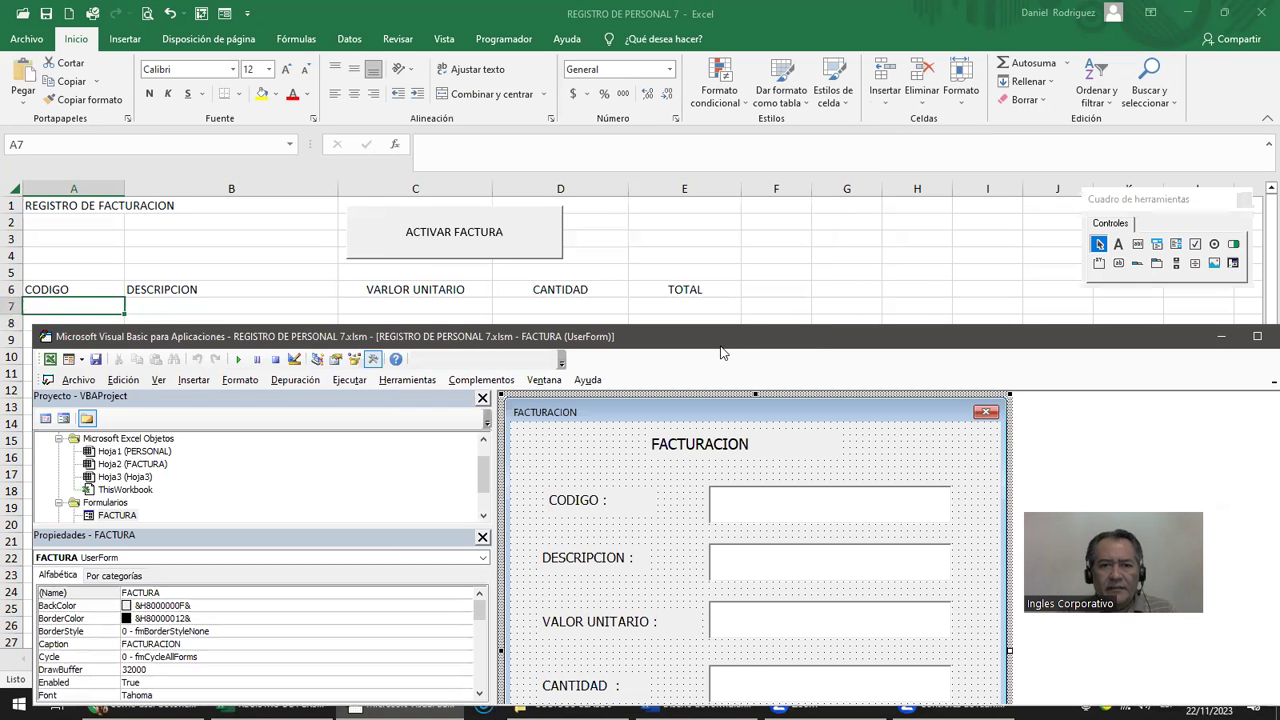
# Step: Create DESCRIPCION_Change, paste the cell-writing lines into it and remove the Rem comment
pyautogui.doubleClick(722, 353)
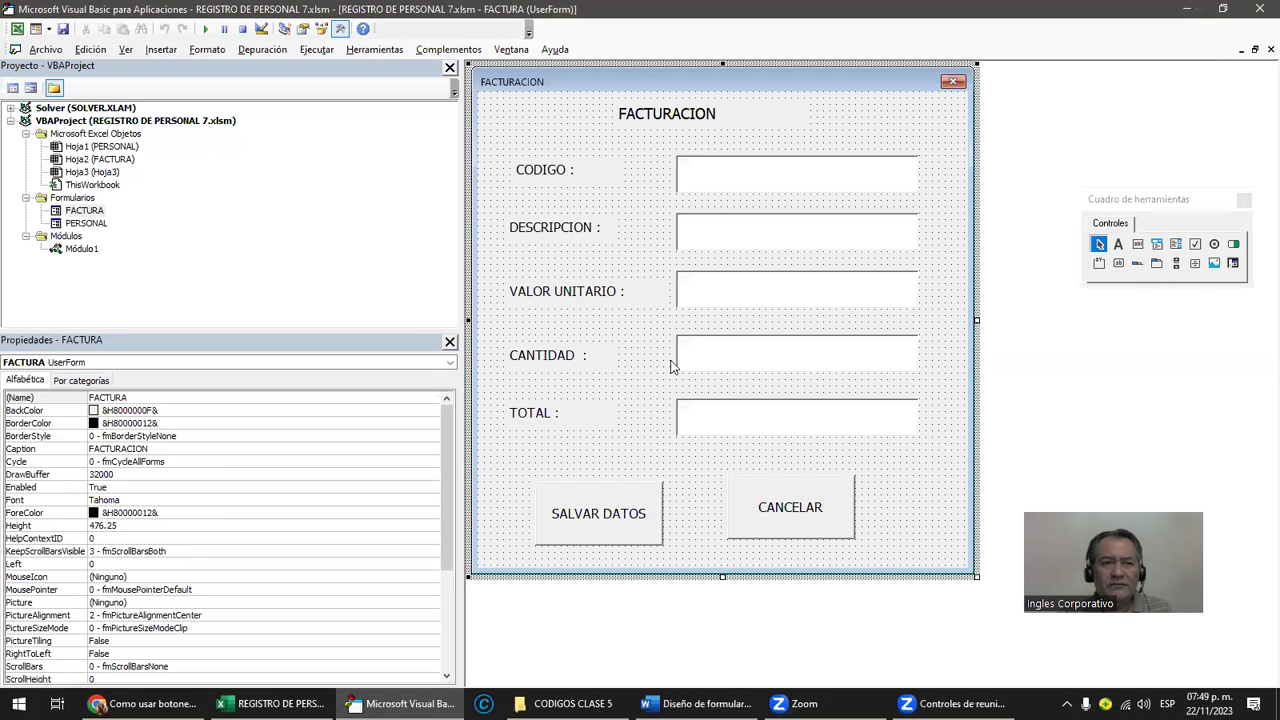
pyautogui.doubleClick(698, 233)
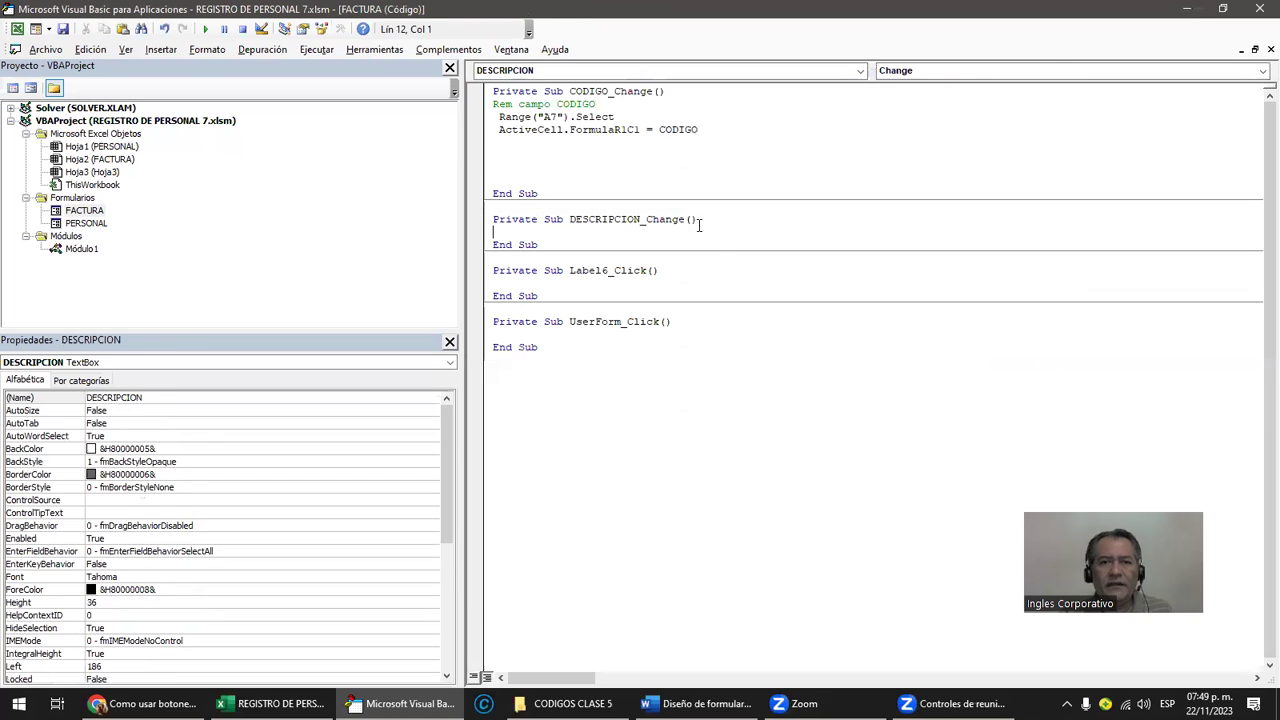
pyautogui.press('Return')
pyautogui.press('Return')
pyautogui.click(493, 244)
pyautogui.write('Rem campo nombre  Range("A7").Select  ActiveCell.FormulaR1C1 = NOMBRE')
pyautogui.press('Up')
pyautogui.press('Up')
pyautogui.press('Up')
pyautogui.press('Delete')
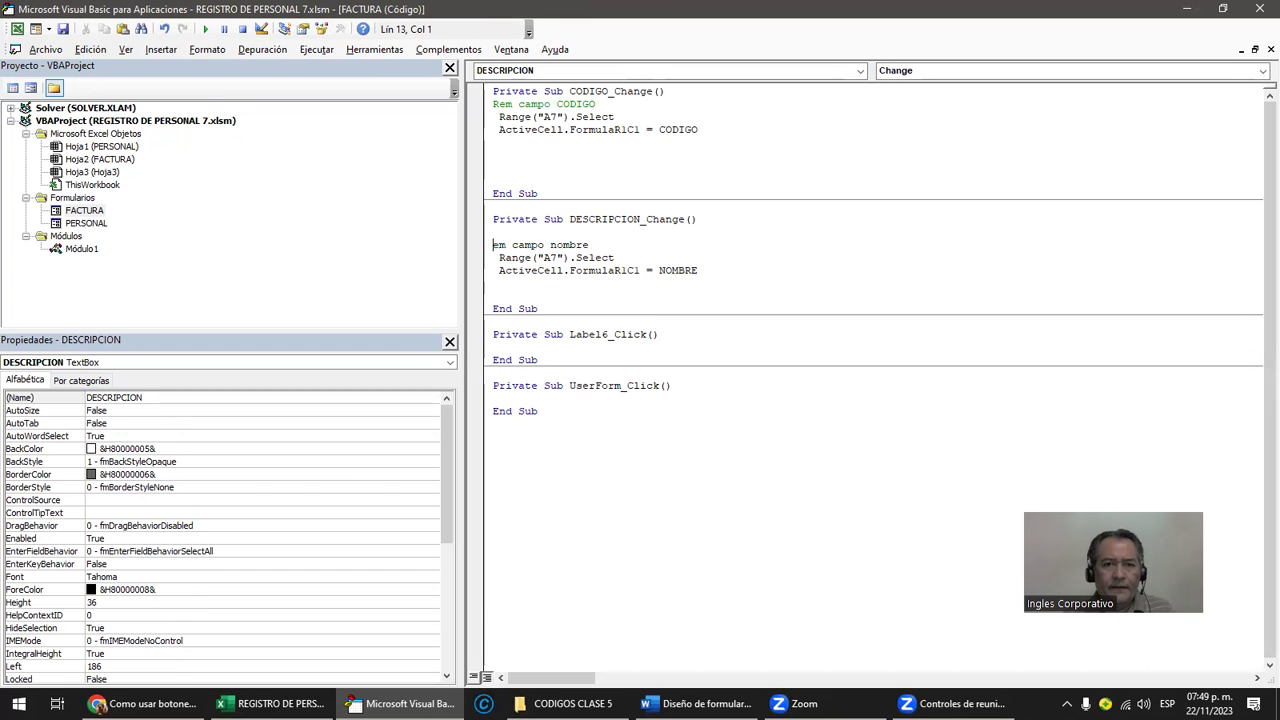
pyautogui.press('Delete')
pyautogui.press('Delete')
pyautogui.press('Delete')
pyautogui.press('Delete')
pyautogui.press('Delete')
pyautogui.press('Delete')
pyautogui.press('Delete')
# Step: Retarget the code from A7 to B7 and replace NOMBRE with DESCRIPCION
pyautogui.click(530, 244)
pyautogui.hotkey('shift', 'Right')
pyautogui.write('B')
pyautogui.press('Down')
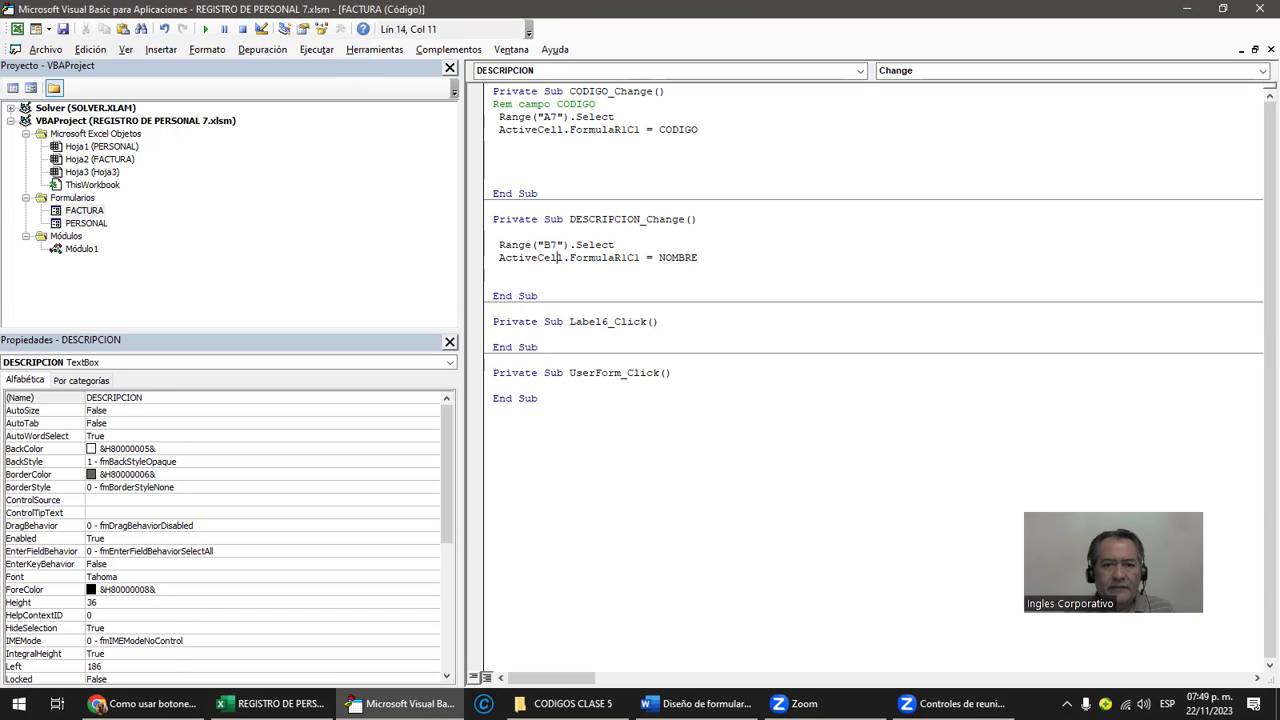
pyautogui.click(659, 257)
pyautogui.write('DESCRIPCION')
pyautogui.press('Delete')
pyautogui.press('Delete')
pyautogui.press('Delete')
pyautogui.press('Delete')
pyautogui.press('Delete')
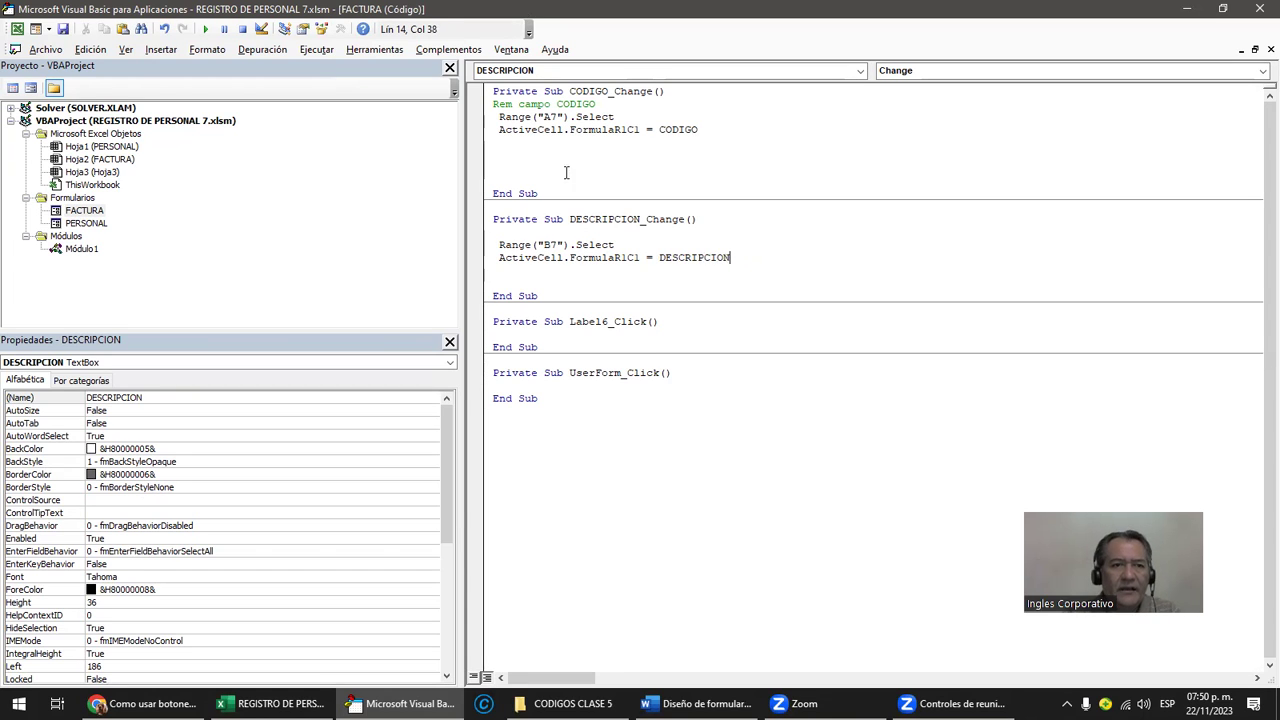
pyautogui.click(214, 35)
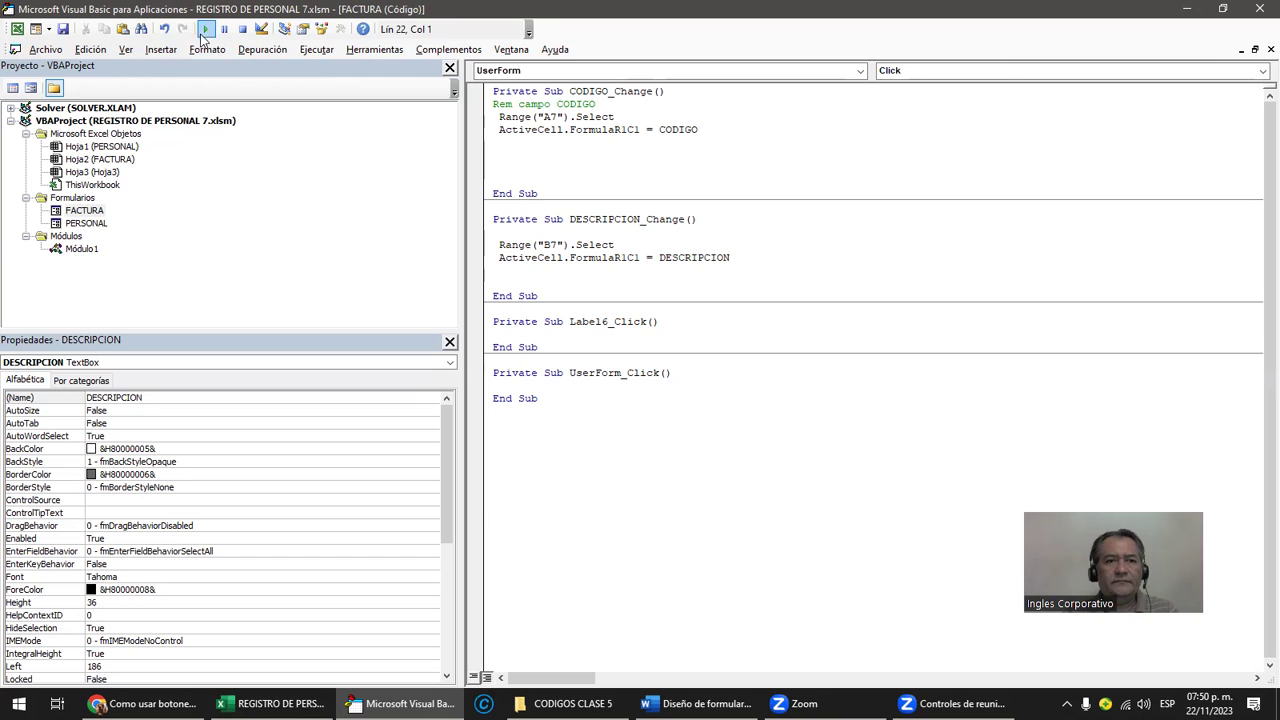
# Step: Test the form by entering AA and AAAA into CODIGO and DESCRIPCION, then close it
pyautogui.click(205, 29)
pyautogui.write('AAAAAA')
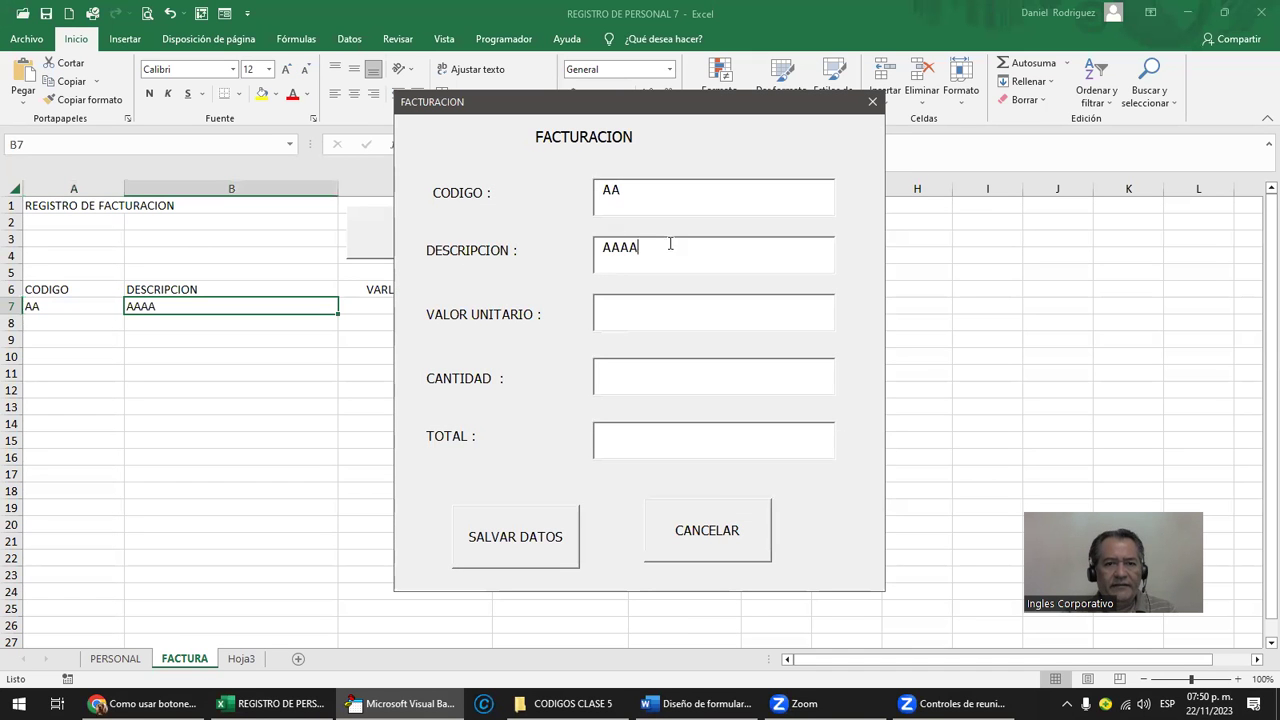
pyautogui.click(869, 102)
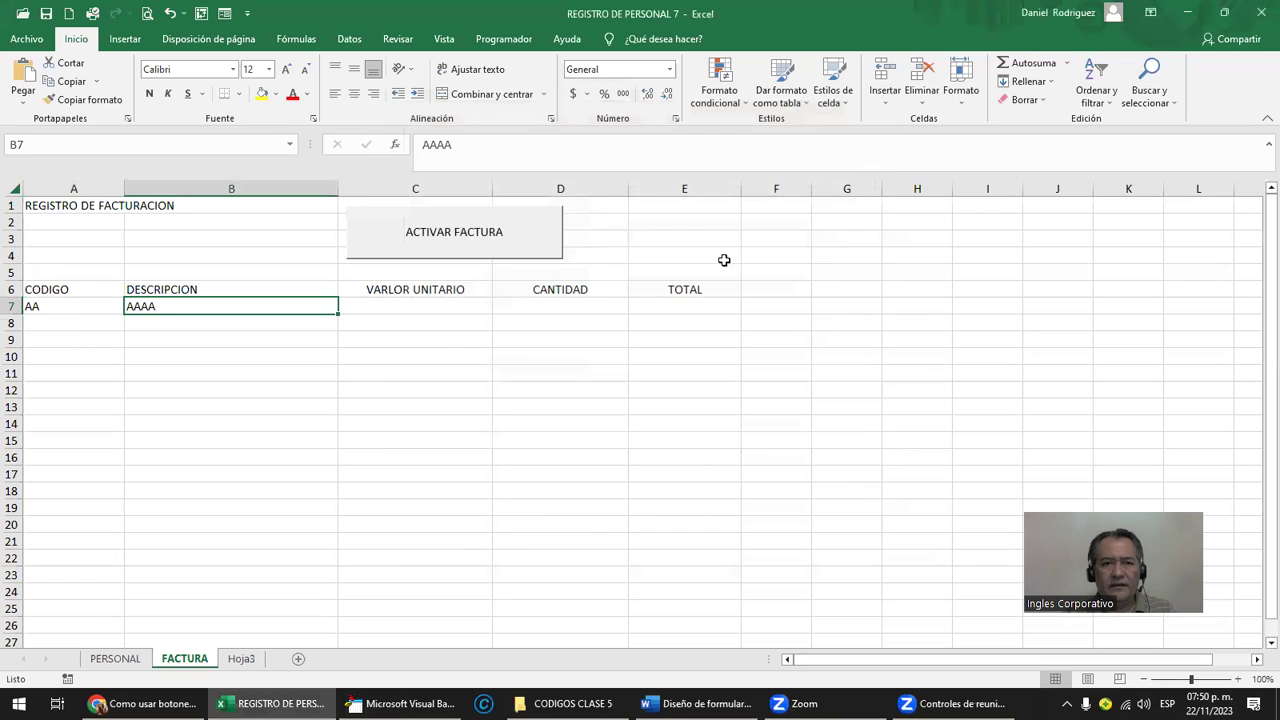
pyautogui.hotkey('alt', 'F11')
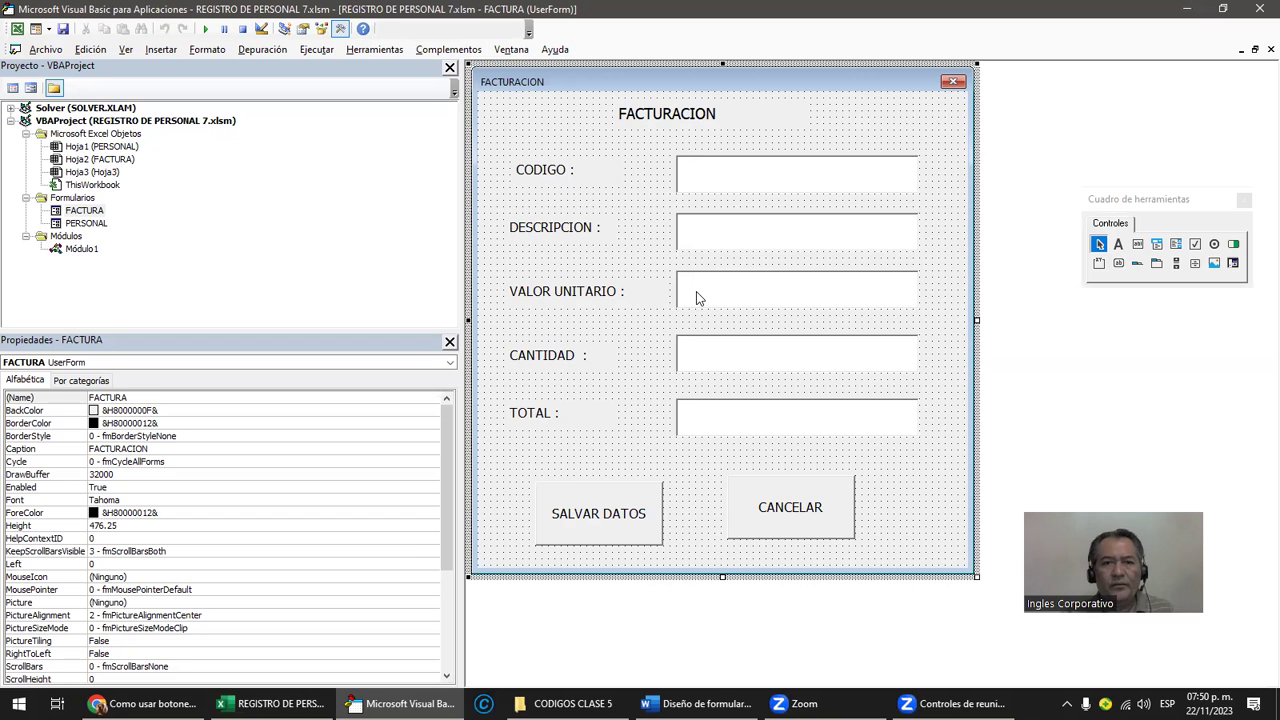
# Step: Create VUNITARIO_Change, paste the cell-writing lines and delete the Rem comment line
pyautogui.doubleClick(696, 291)
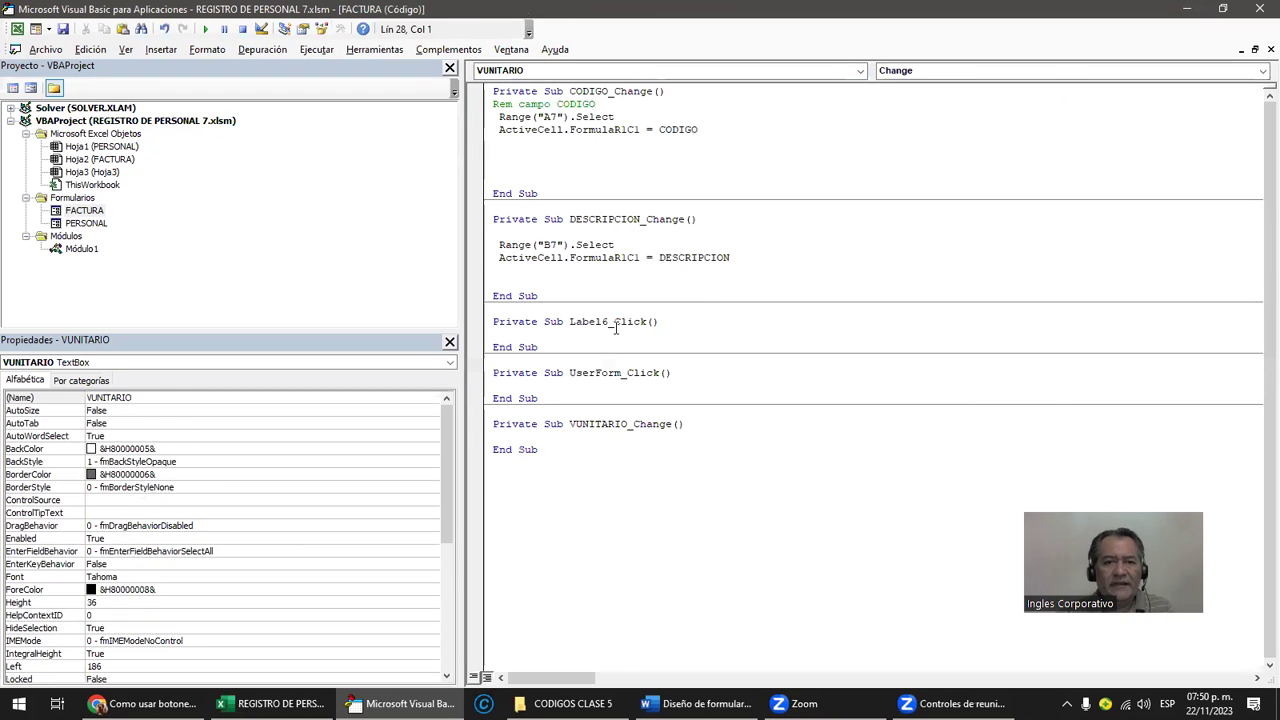
pyautogui.write('Rem campo nombre  Range("A7").Select  ActiveCell.FormulaR1C1 = NOMBRE')
pyautogui.press('Up')
pyautogui.press('Up')
pyautogui.hotkey('shift', 'Down')
pyautogui.press('Delete')
pyautogui.press('Right')
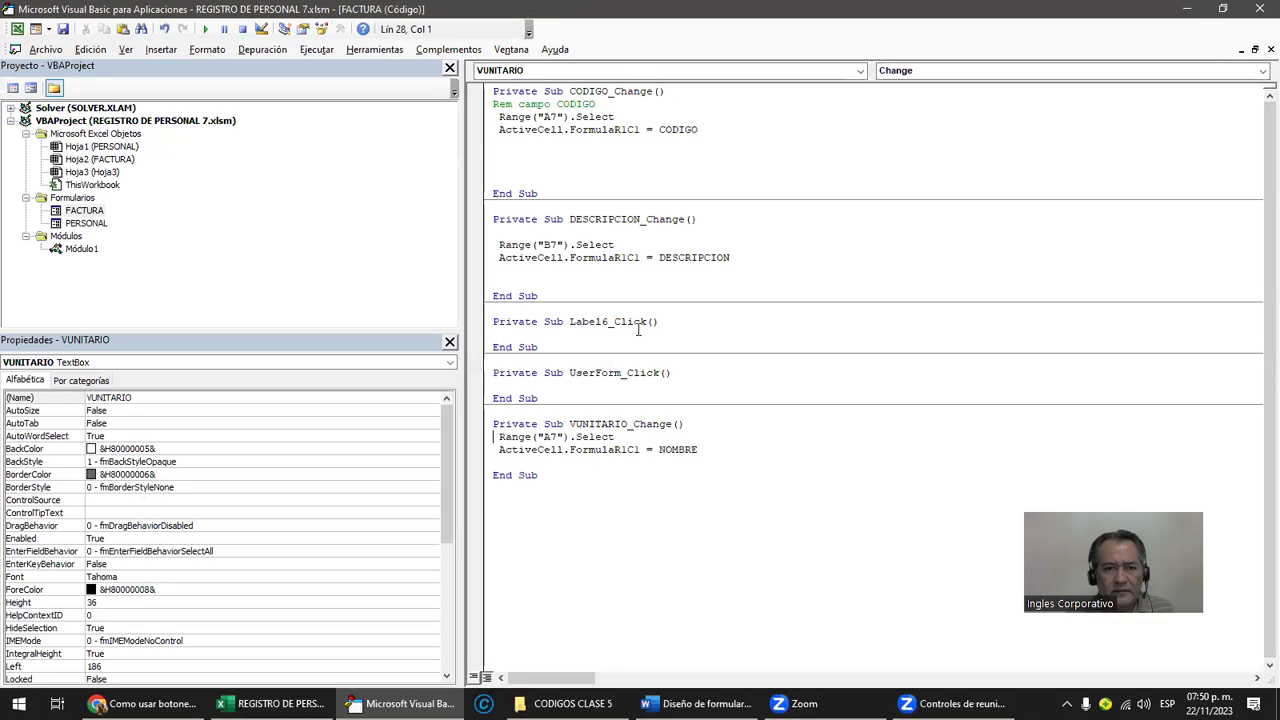
# Step: Change the target cell from A7 to C7 and the assigned value to VUNITARIO
pyautogui.press('Delete')
pyautogui.write('C')
pyautogui.hotkey('ctrl', 'Right')
pyautogui.hotkey('ctrl', 'Right')
pyautogui.hotkey('ctrl', 'Right')
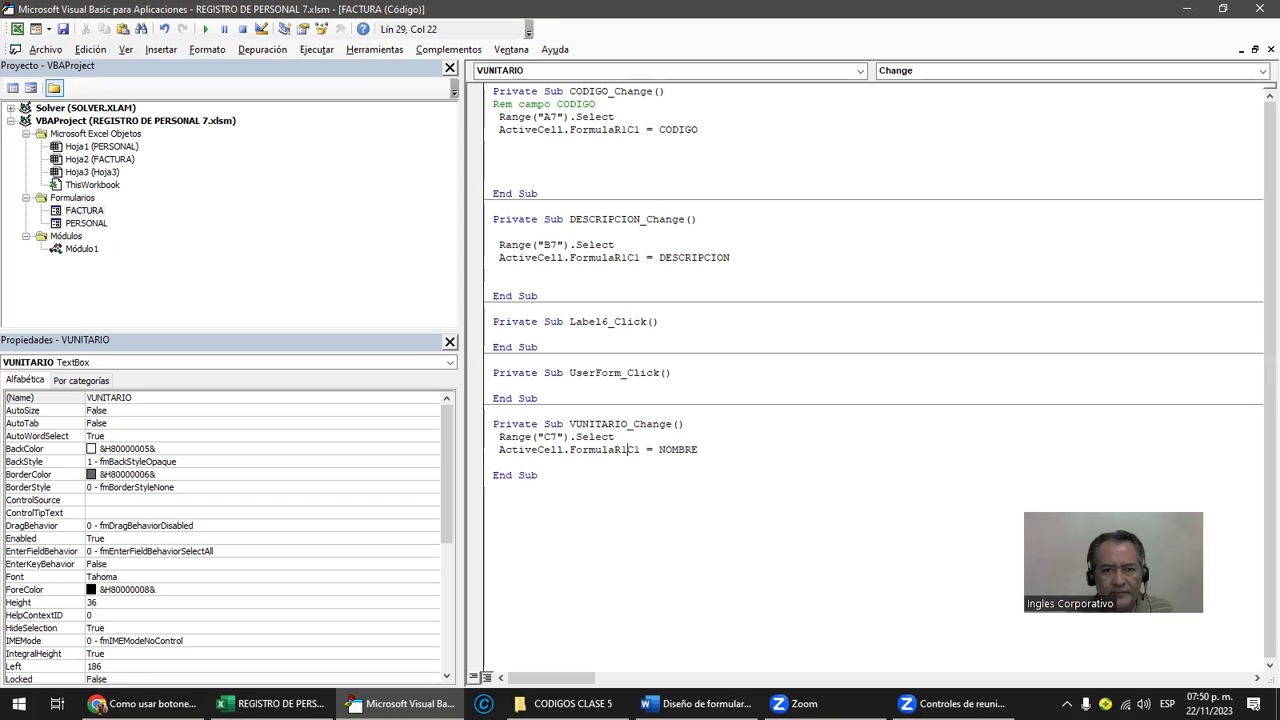
pyautogui.write('VUNITARIO')
pyautogui.press('Delete')
pyautogui.press('Delete')
pyautogui.press('Delete')
pyautogui.press('Delete')
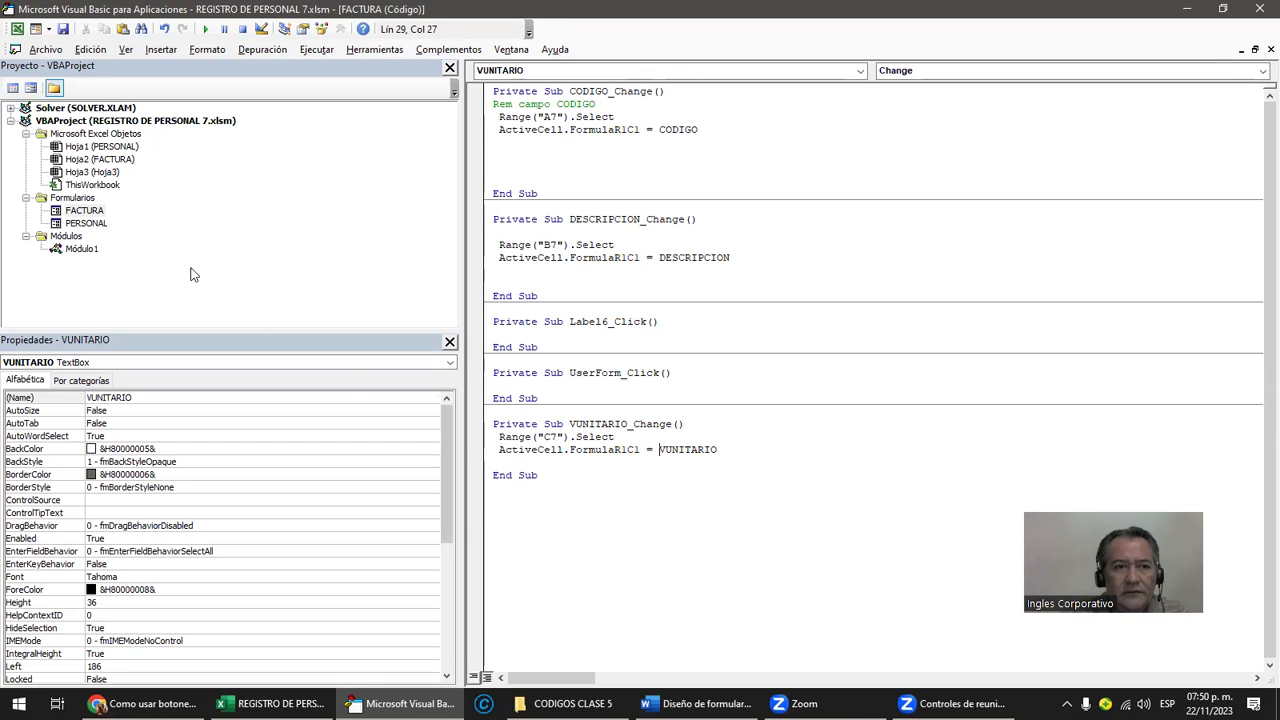
pyautogui.doubleClick(95, 218)
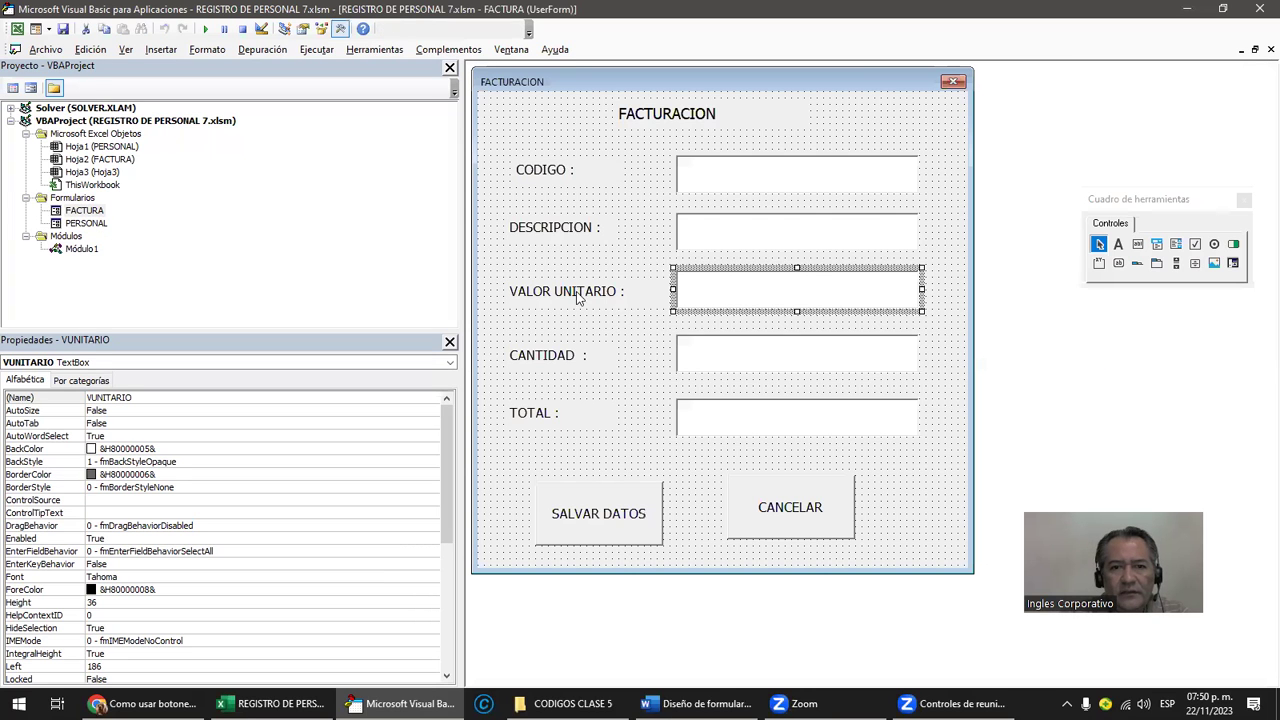
# Step: Paste the Range/ActiveCell lines into CANTIDAD_Change and remove the leftover comment line
pyautogui.doubleClick(713, 356)
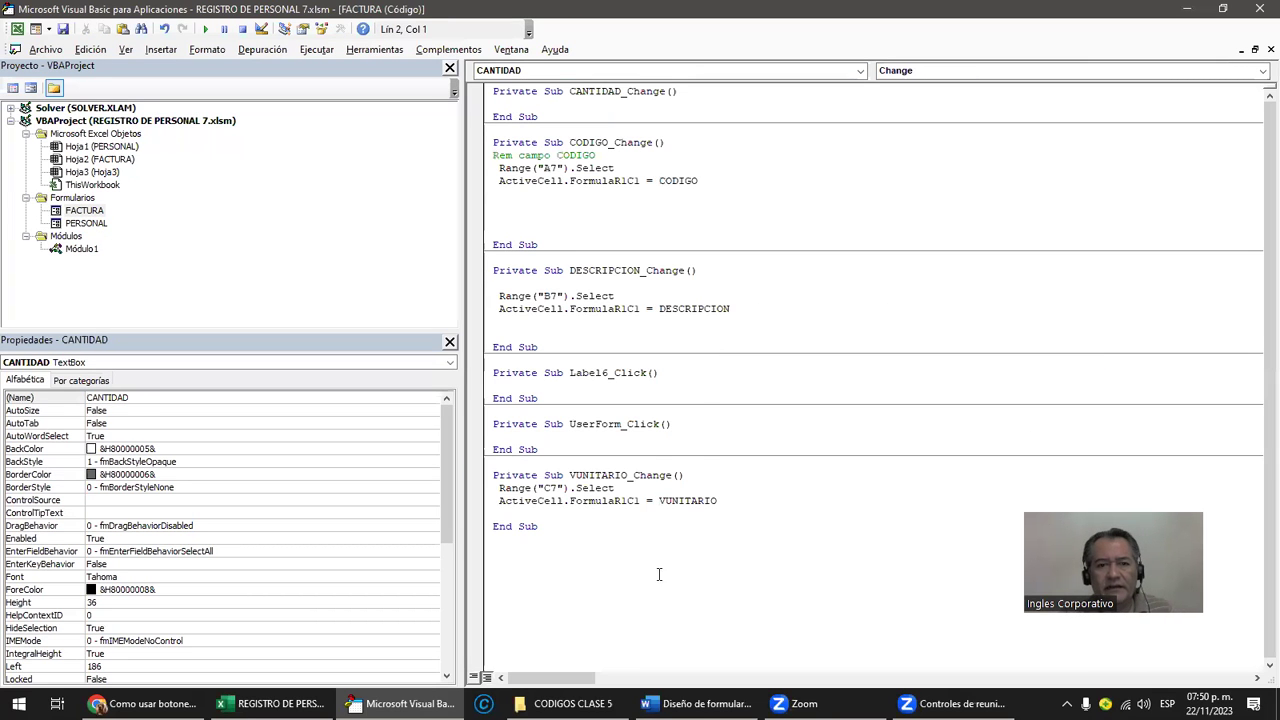
pyautogui.press('Return')
pyautogui.press('Return')
pyautogui.press('Return')
pyautogui.press('Up')
pyautogui.press('Up')
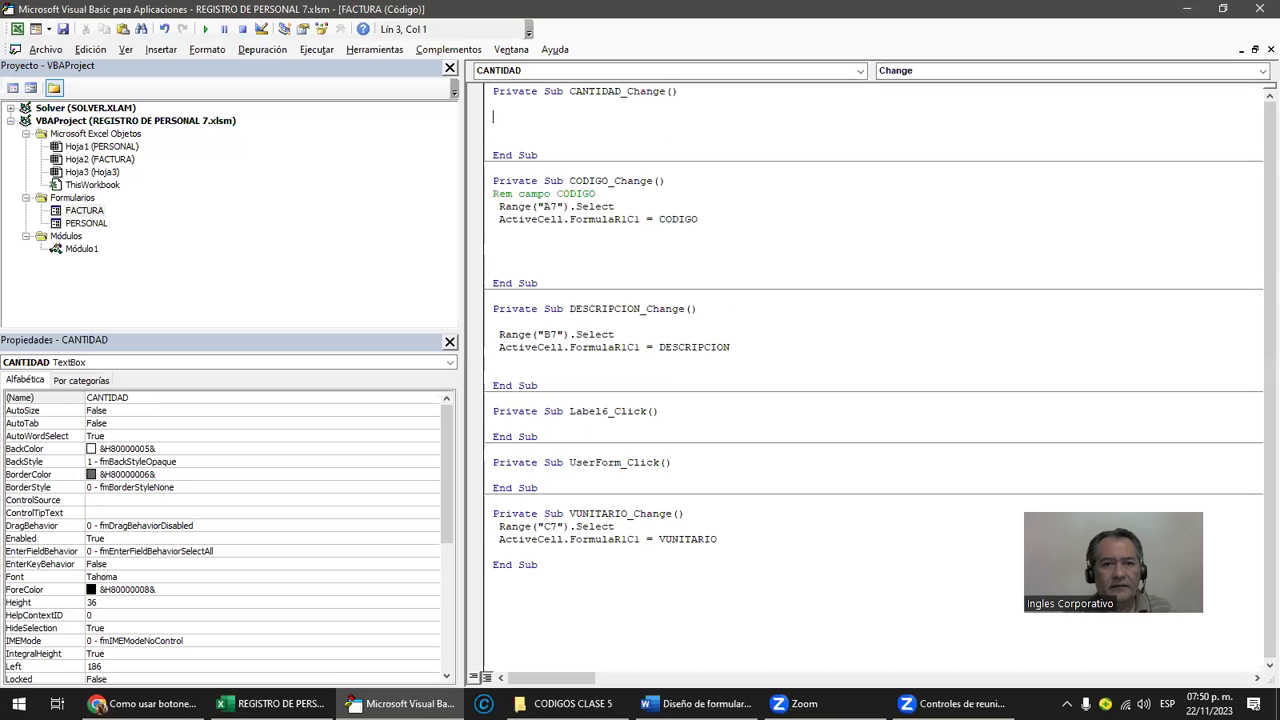
pyautogui.write('Rem campo nombre  Range("A7").Select  ActiveCell.FormulaR1C1 = NOMBRE')
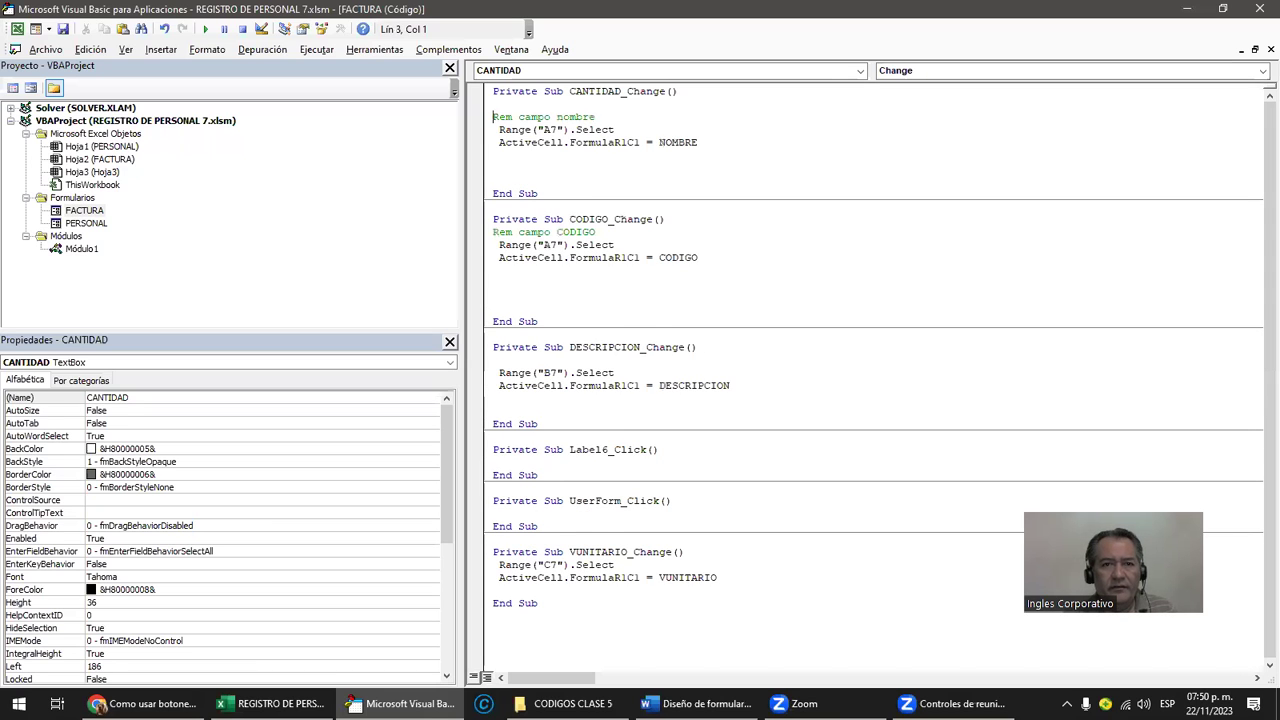
pyautogui.hotkey('shift', 'Down')
pyautogui.press('Delete')
pyautogui.press('Down')
# Step: Change the target column letter in the cell address and replace NOMBRE with CANTIDAD
pyautogui.click(536, 117)
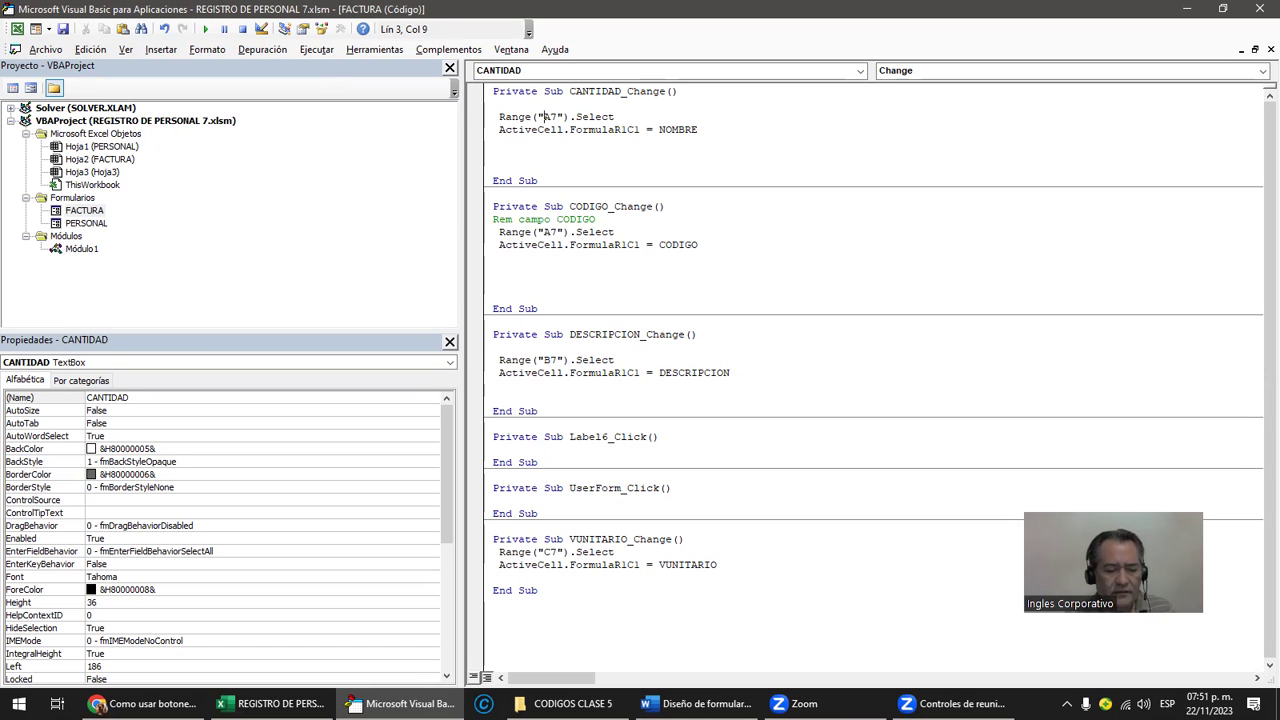
pyautogui.press('Delete')
pyautogui.write('E')
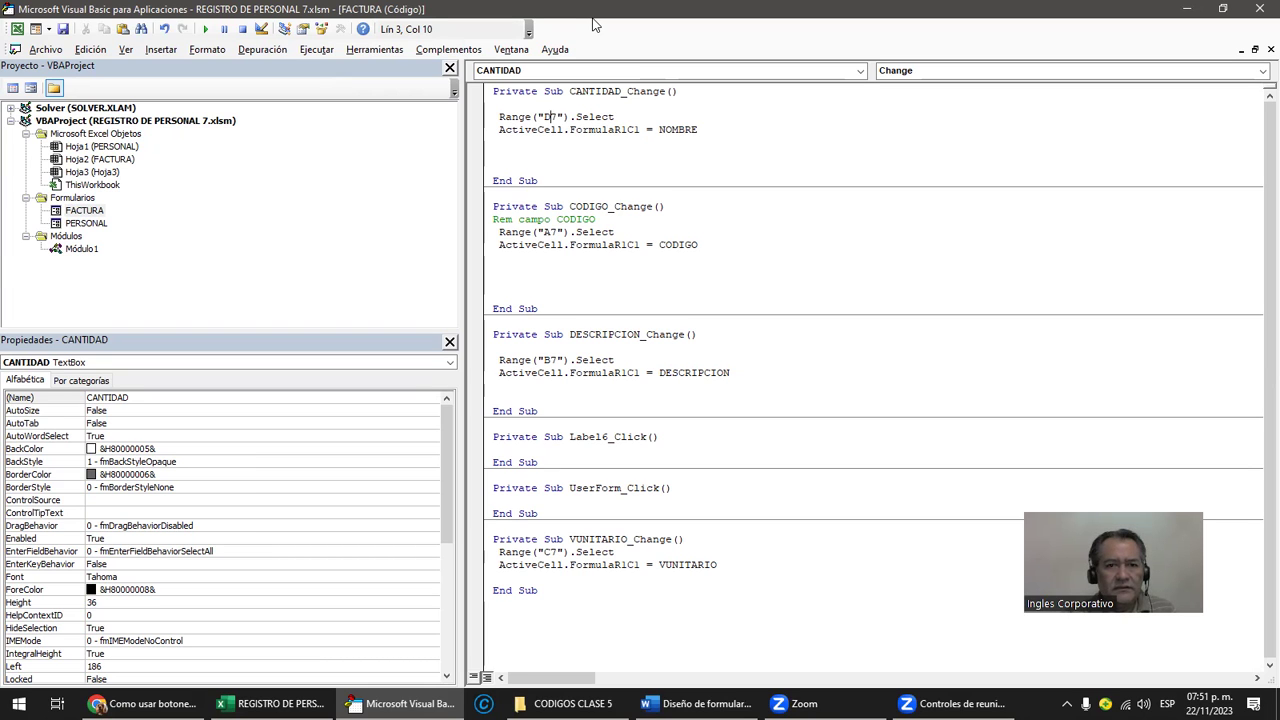
pyautogui.doubleClick(593, 14)
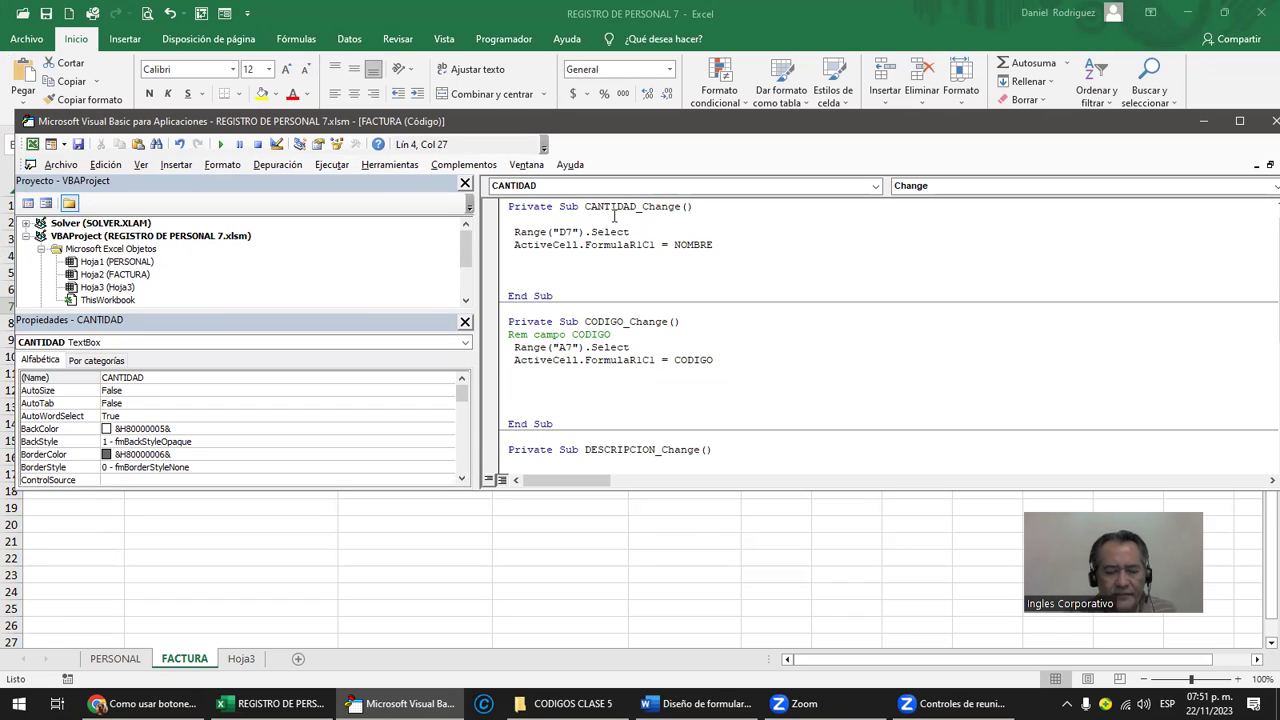
pyautogui.press('Delete')
pyautogui.write('CANTIDAD')
pyautogui.press('Delete')
pyautogui.press('Delete')
pyautogui.press('Delete')
pyautogui.press('Delete')
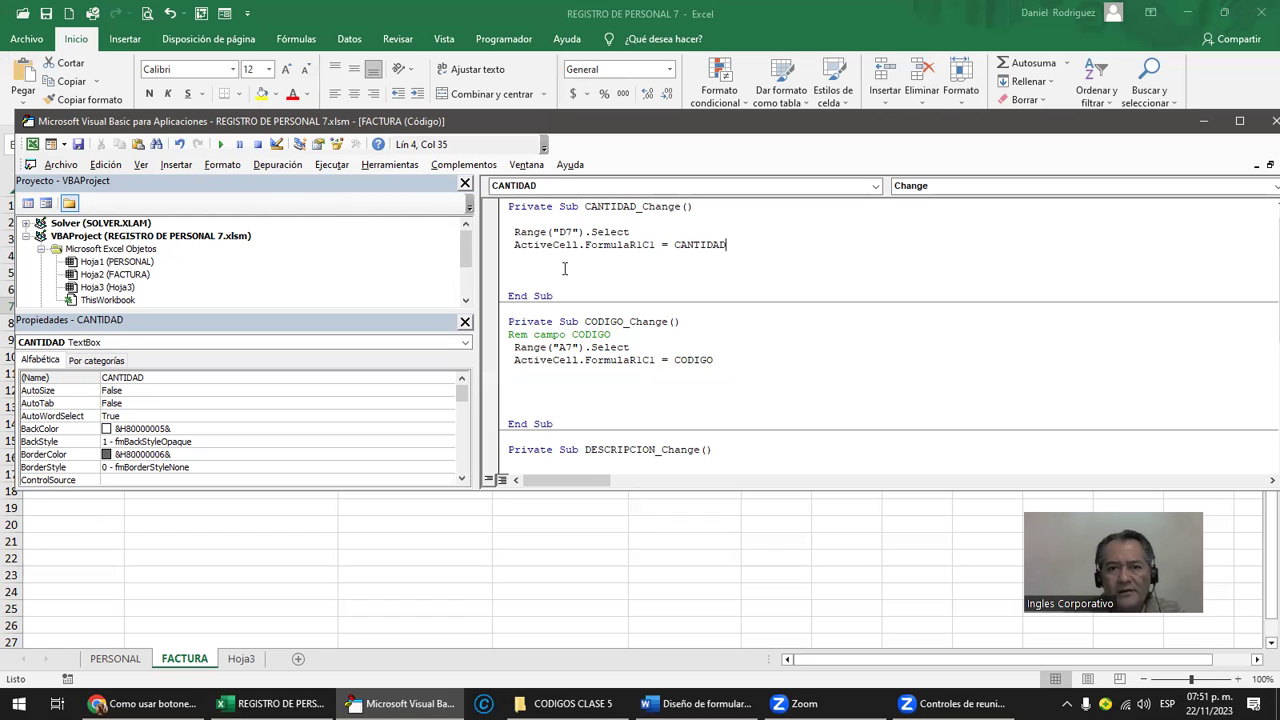
pyautogui.click(130, 274)
# Step: Browse the FACTURA sheet, PERSONAL sheet and PERSONAL form modules in the project
pyautogui.doubleClick(128, 274)
pyautogui.doubleClick(130, 274)
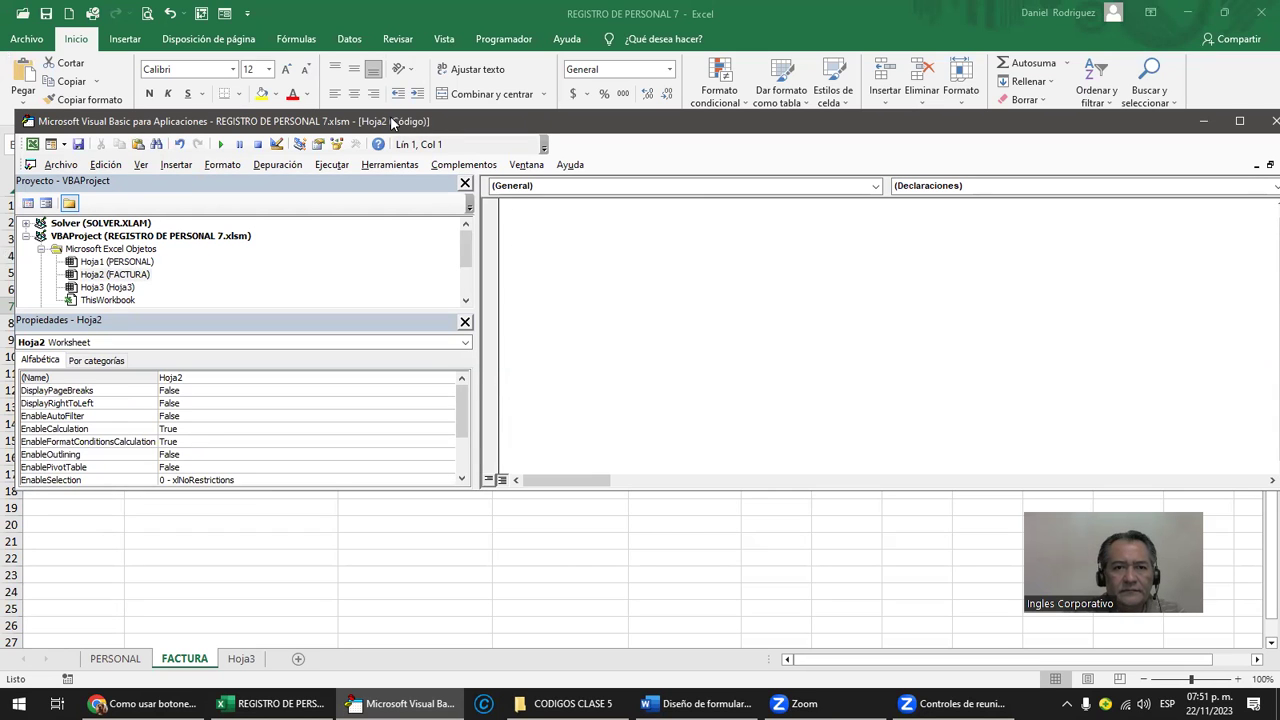
pyautogui.doubleClick(392, 121)
pyautogui.doubleClick(116, 158)
pyautogui.click(126, 148)
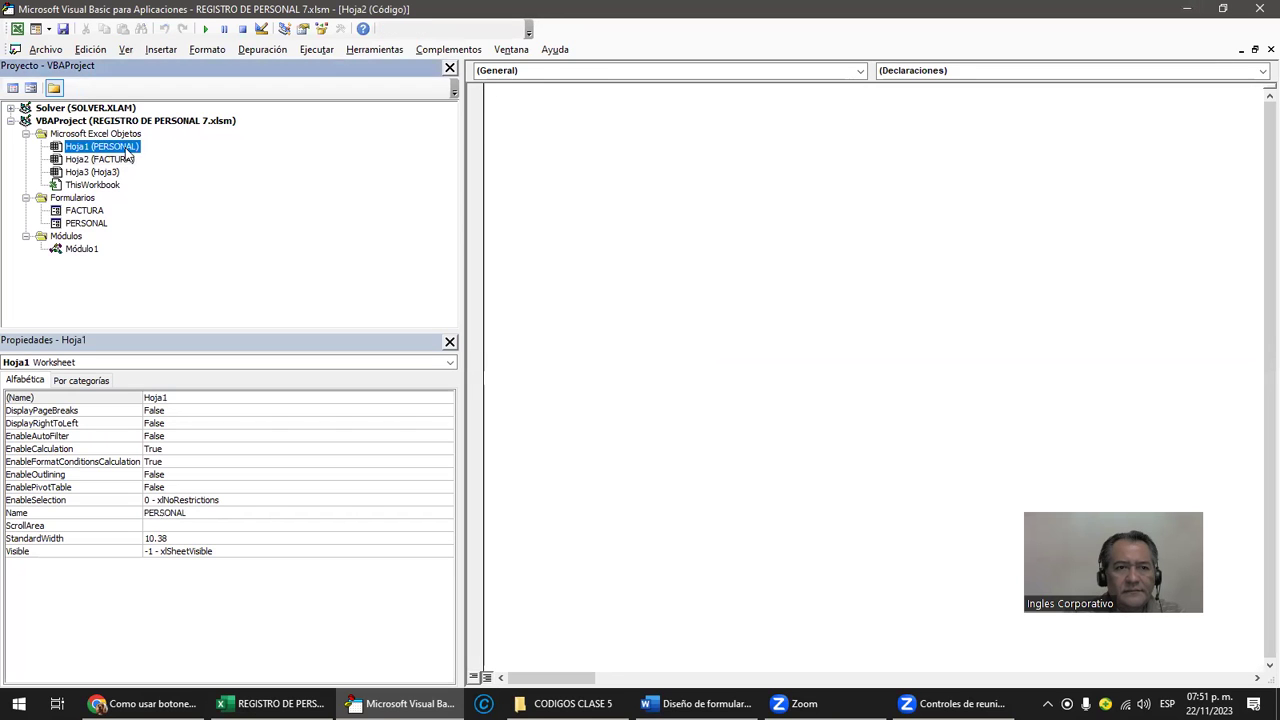
pyautogui.doubleClick(127, 150)
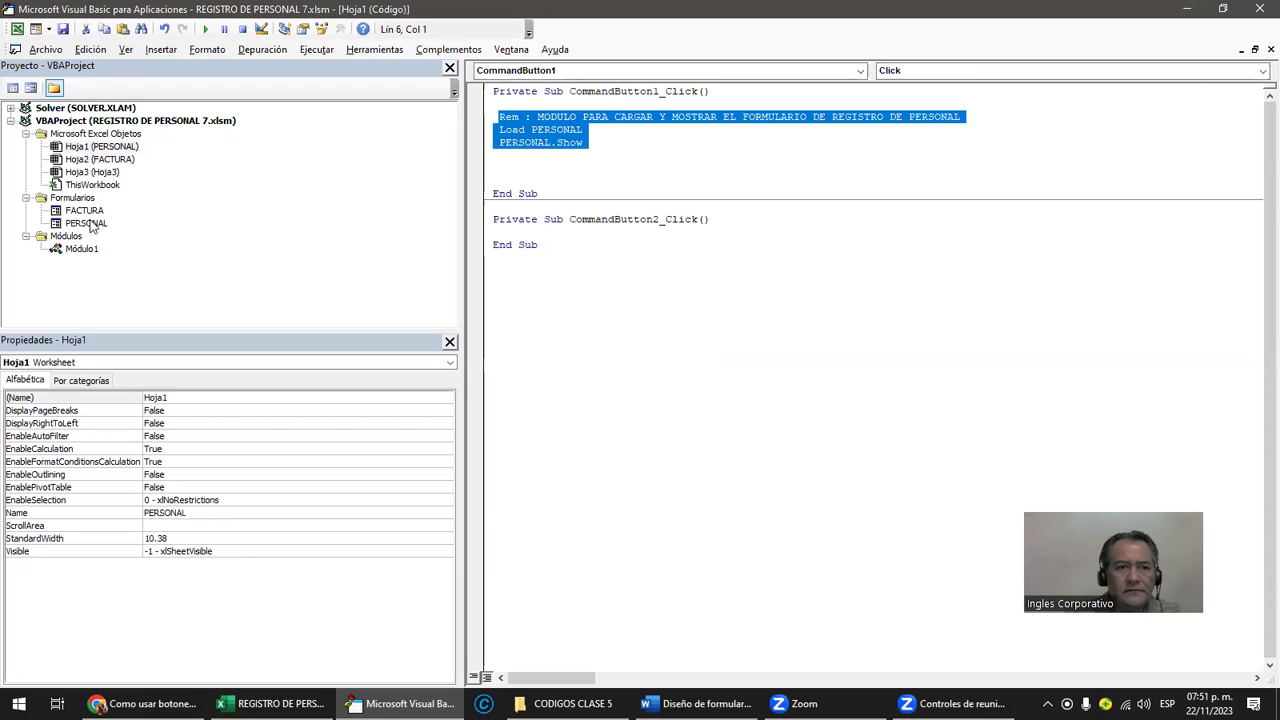
pyautogui.doubleClick(88, 224)
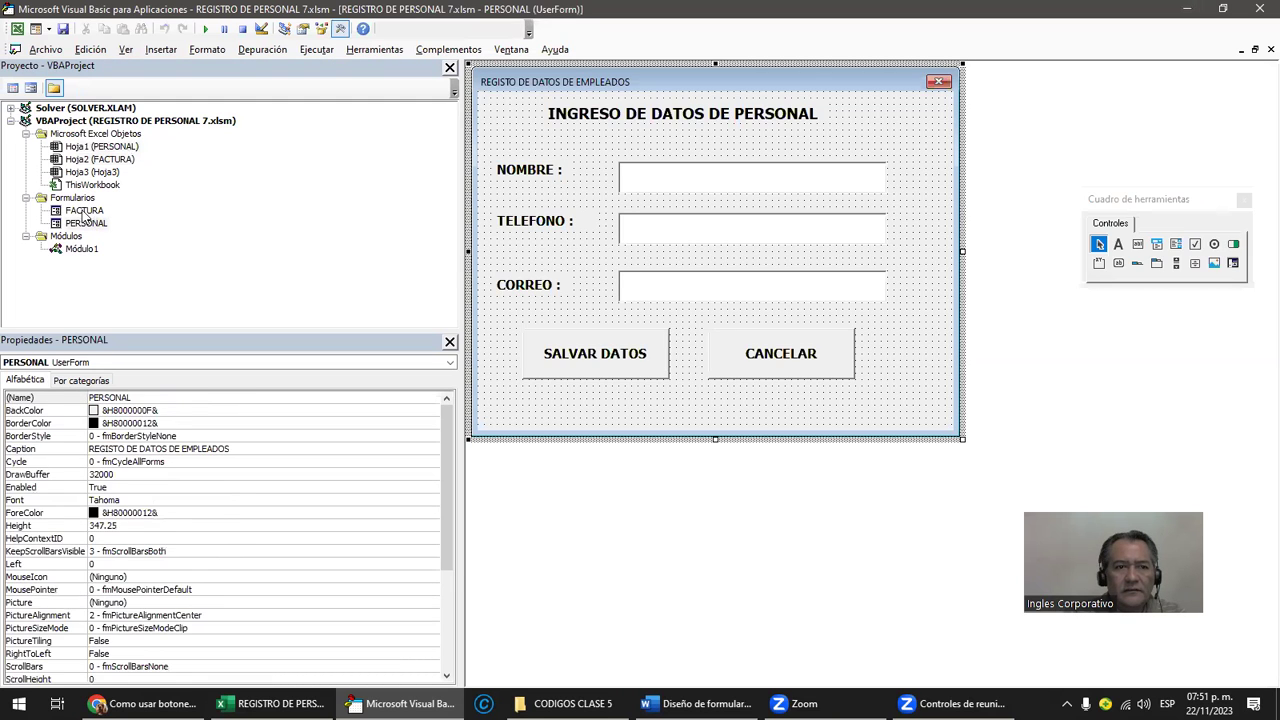
# Step: Create an empty TOTAL_Change procedure with blank lines on the FACTURA form
pyautogui.doubleClick(84, 211)
pyautogui.doubleClick(746, 405)
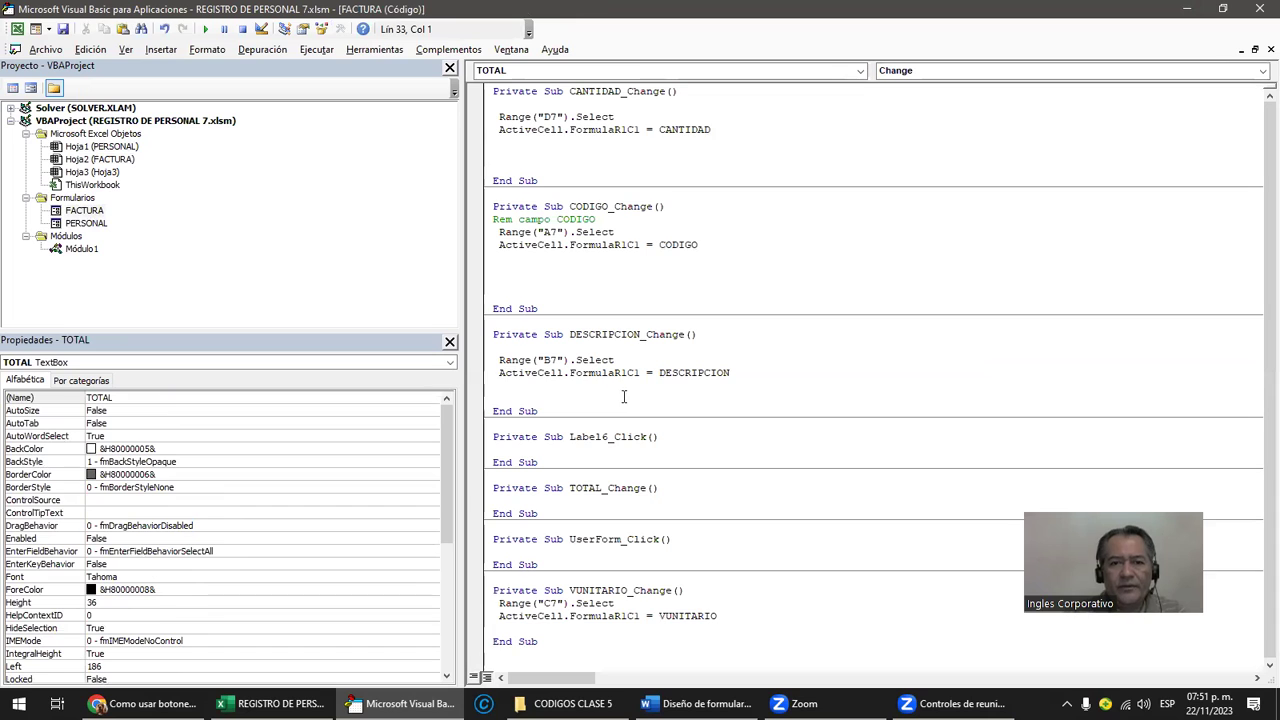
pyautogui.press('Return')
pyautogui.press('Return')
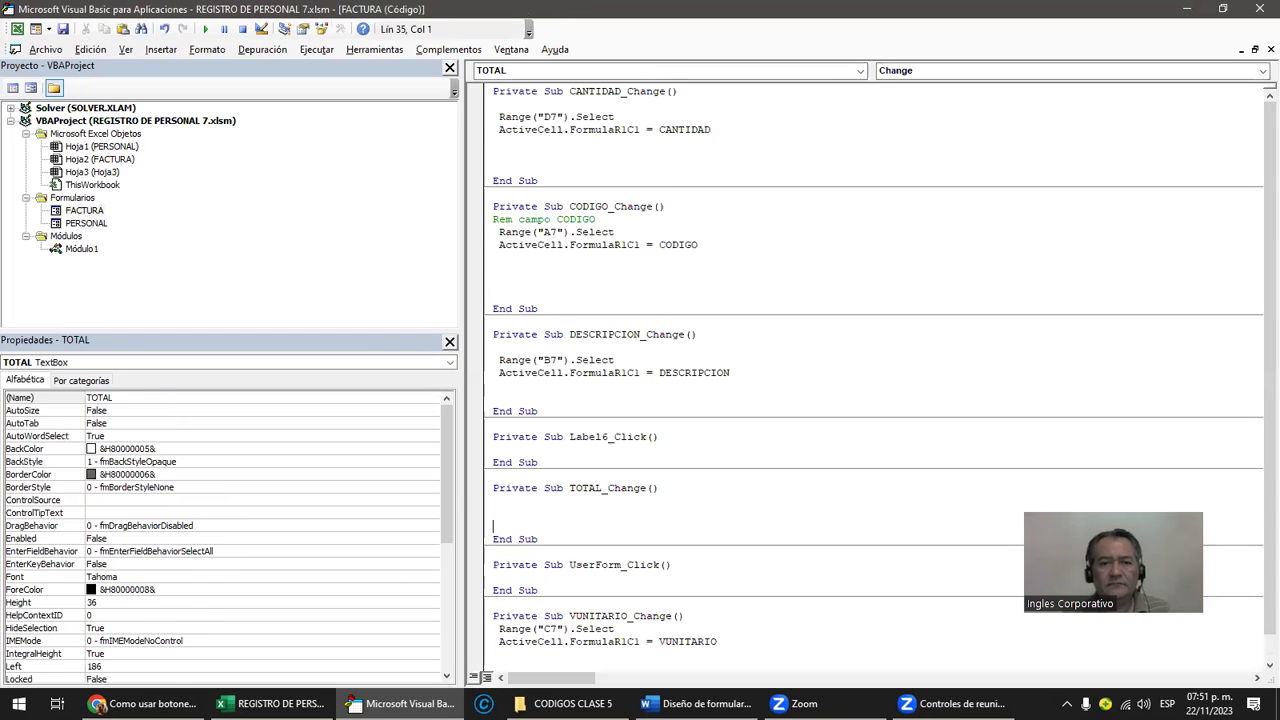
pyautogui.scroll(-1, 730, 470)
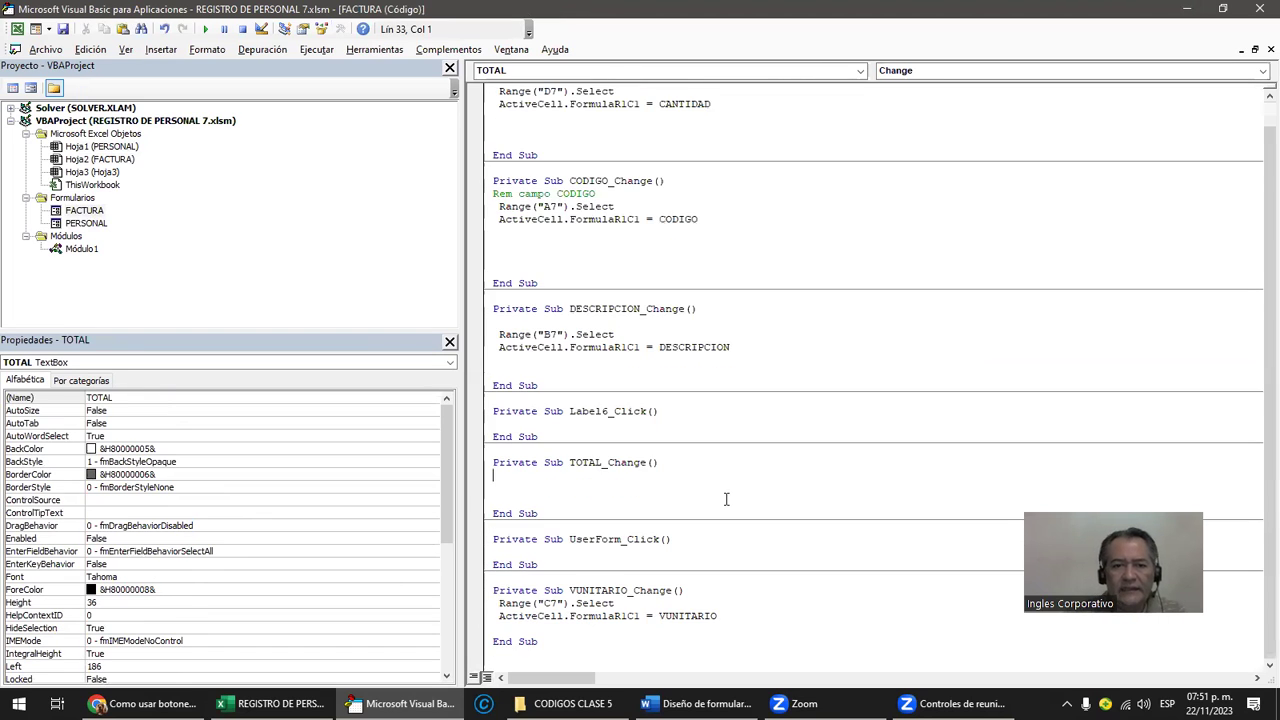
# Step: Switch to the Word guide and find the CANTIDAD sample that computes TOTAL with Val()
pyautogui.hotkey('alt', 'Tab')
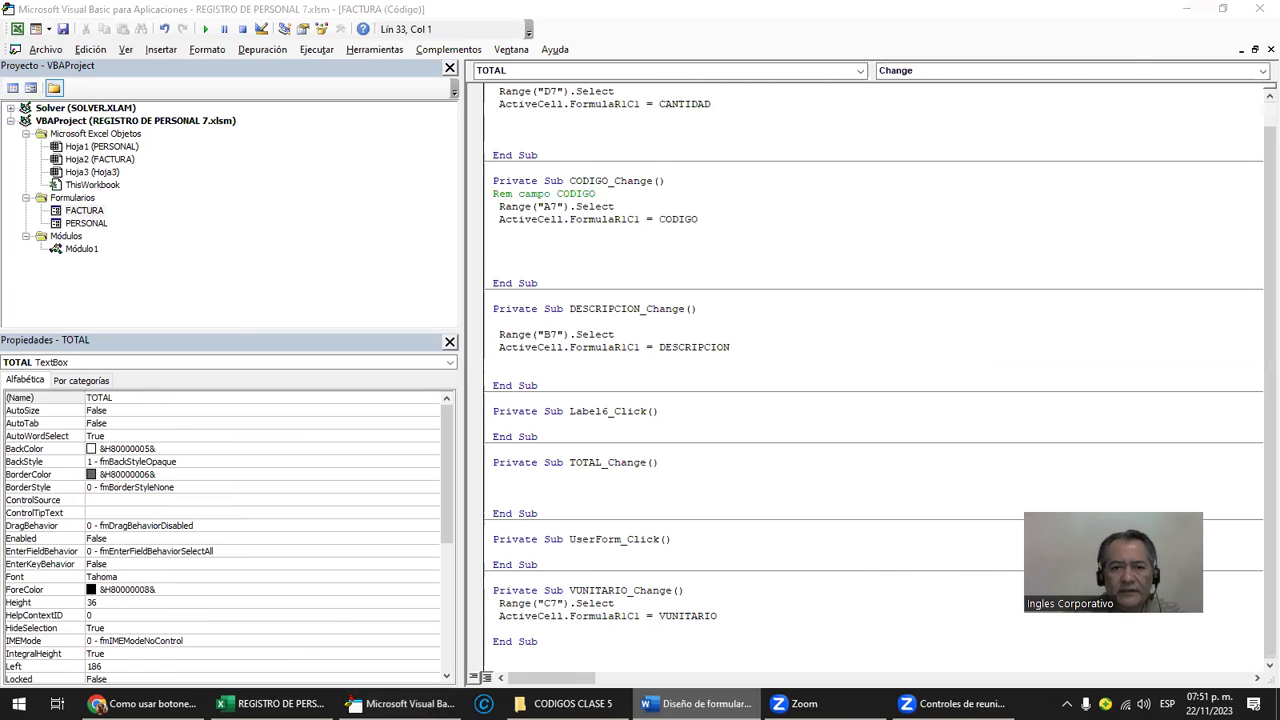
pyautogui.scroll(-5, 688, 472)
pyautogui.scroll(-5, 770, 480)
pyautogui.scroll(6, 770, 480)
pyautogui.scroll(2, 768, 483)
# Step: Move past the CANTIDAD code image to page 14's INSERTAR_Click sample and cancel-button step
pyautogui.scroll(-2, 768, 483)
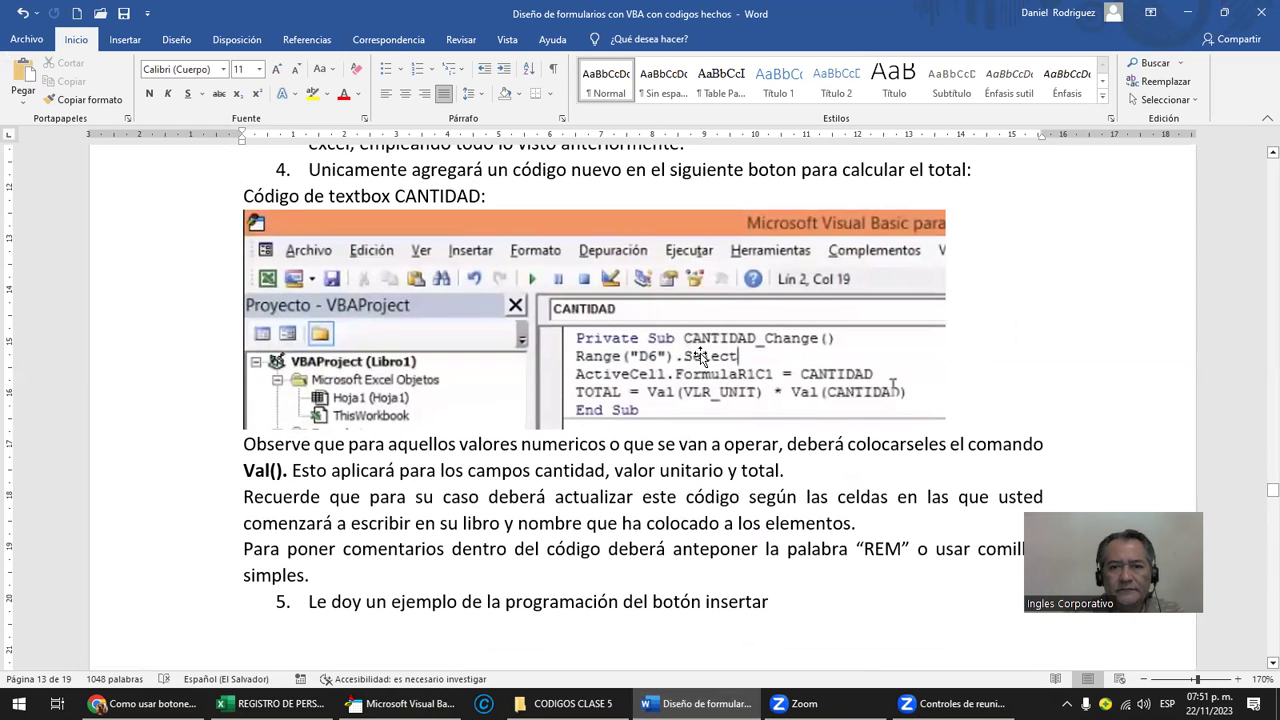
pyautogui.click(606, 367)
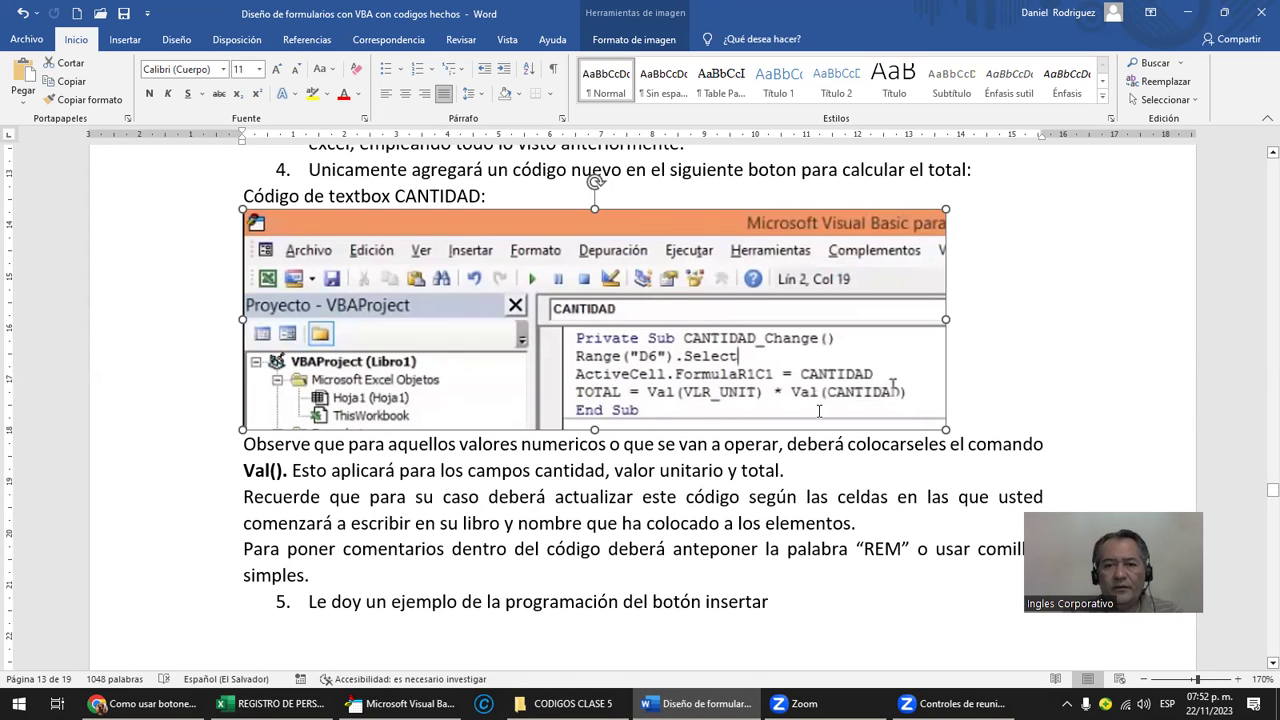
pyautogui.scroll(-4, 822, 400)
pyautogui.scroll(-5, 815, 425)
pyautogui.scroll(-1, 815, 432)
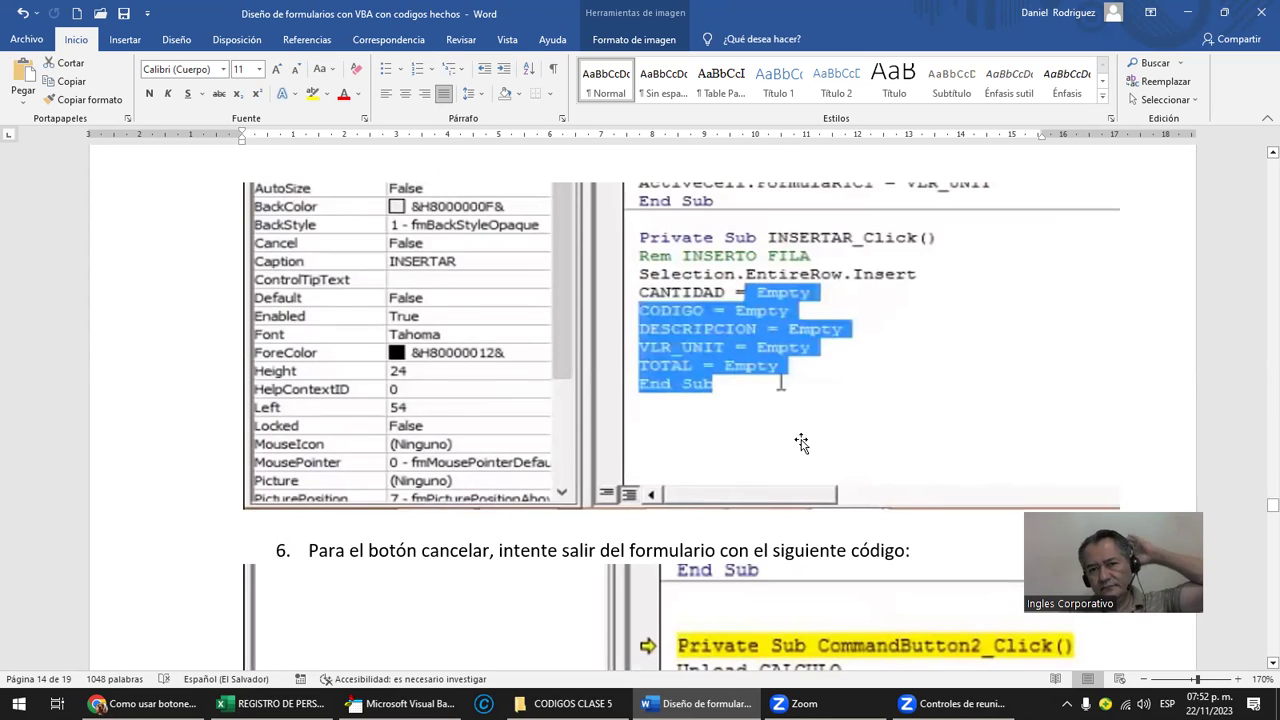
pyautogui.scroll(-1, 798, 447)
pyautogui.scroll(-2, 799, 446)
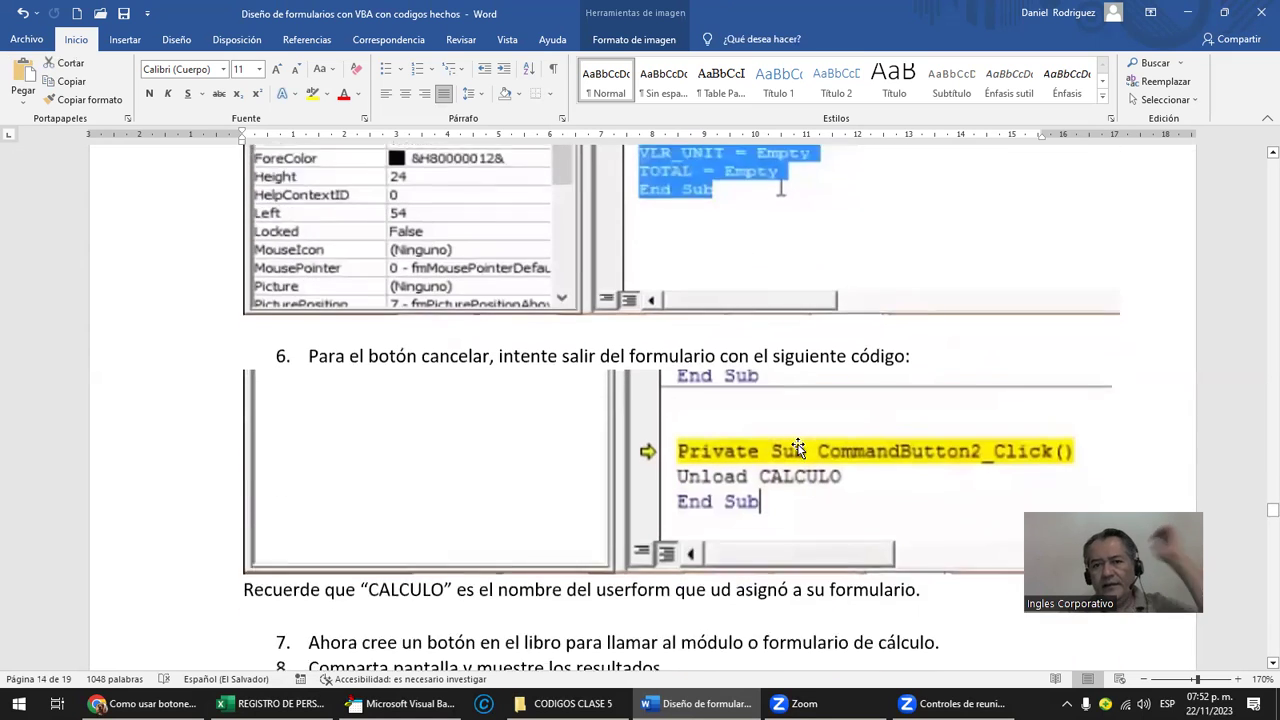
pyautogui.scroll(-2, 800, 445)
pyautogui.scroll(-4, 800, 447)
pyautogui.scroll(-2, 799, 450)
pyautogui.scroll(-4, 798, 452)
pyautogui.scroll(-5, 798, 453)
pyautogui.scroll(-4, 795, 452)
pyautogui.scroll(-4, 794, 453)
pyautogui.scroll(-4, 791, 458)
pyautogui.scroll(-5, 790, 460)
pyautogui.scroll(-4, 790, 459)
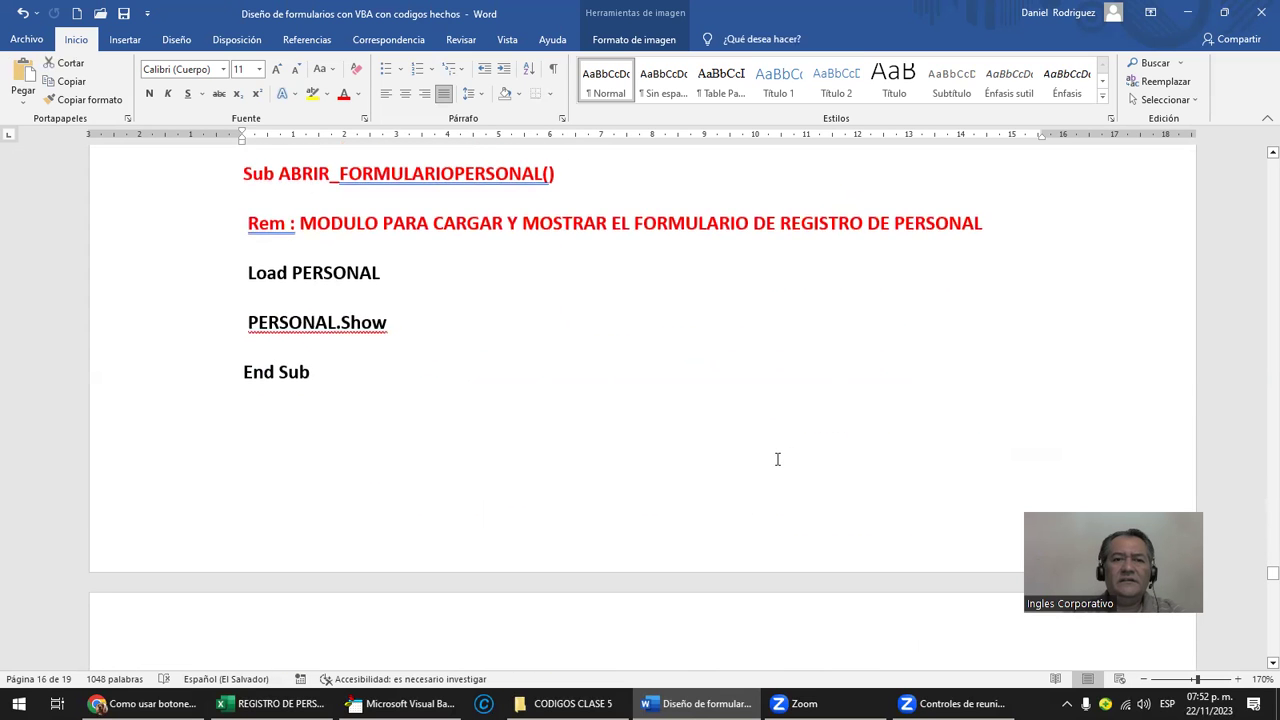
pyautogui.scroll(-5, 777, 459)
pyautogui.scroll(-4, 780, 451)
pyautogui.scroll(-4, 775, 455)
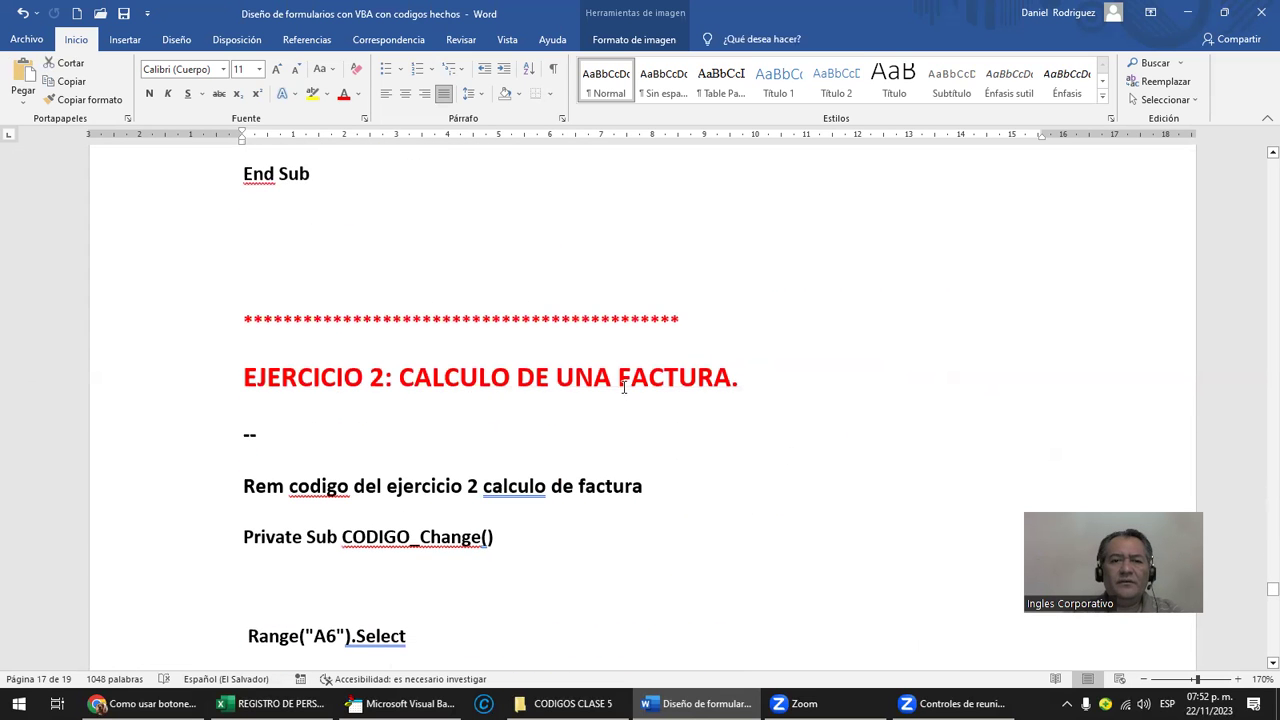
pyautogui.scroll(-1, 610, 389)
pyautogui.scroll(-4, 597, 389)
pyautogui.scroll(-4, 597, 389)
pyautogui.scroll(-4, 598, 391)
pyautogui.scroll(-3, 598, 391)
pyautogui.scroll(-2, 600, 400)
pyautogui.scroll(-2, 598, 401)
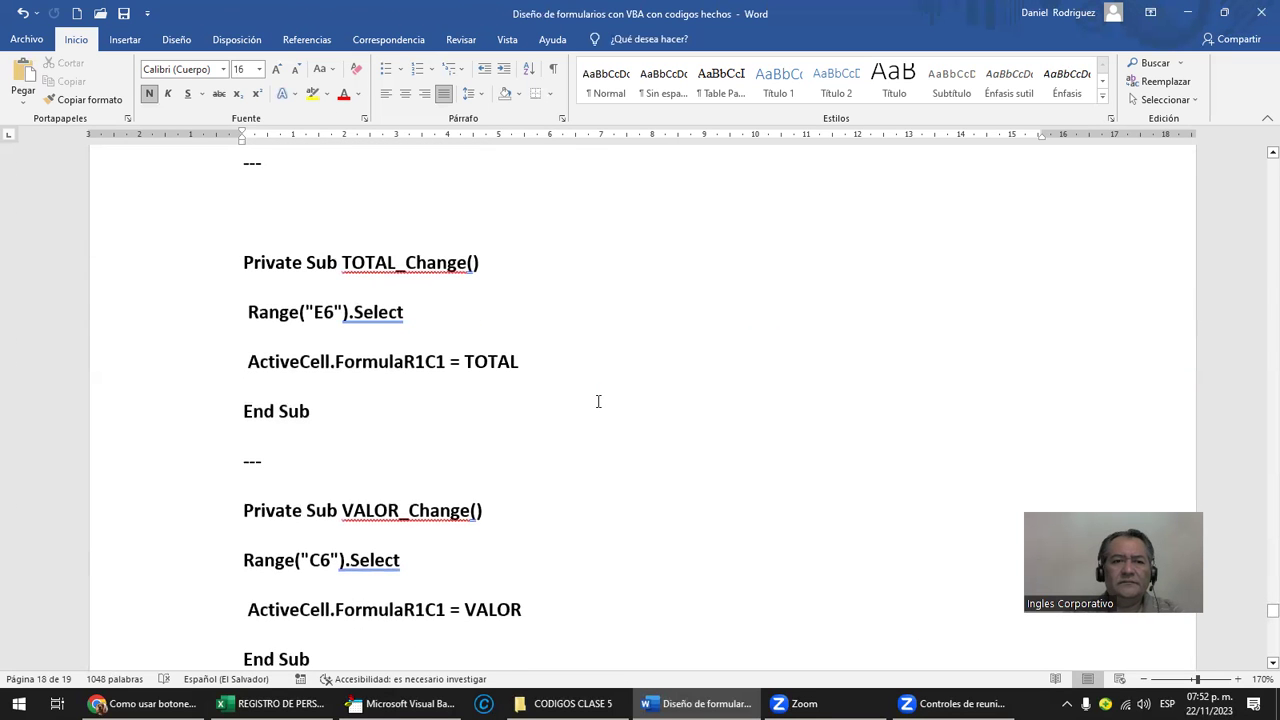
pyautogui.scroll(-1, 597, 401)
pyautogui.scroll(-1, 597, 401)
pyautogui.scroll(-2, 597, 401)
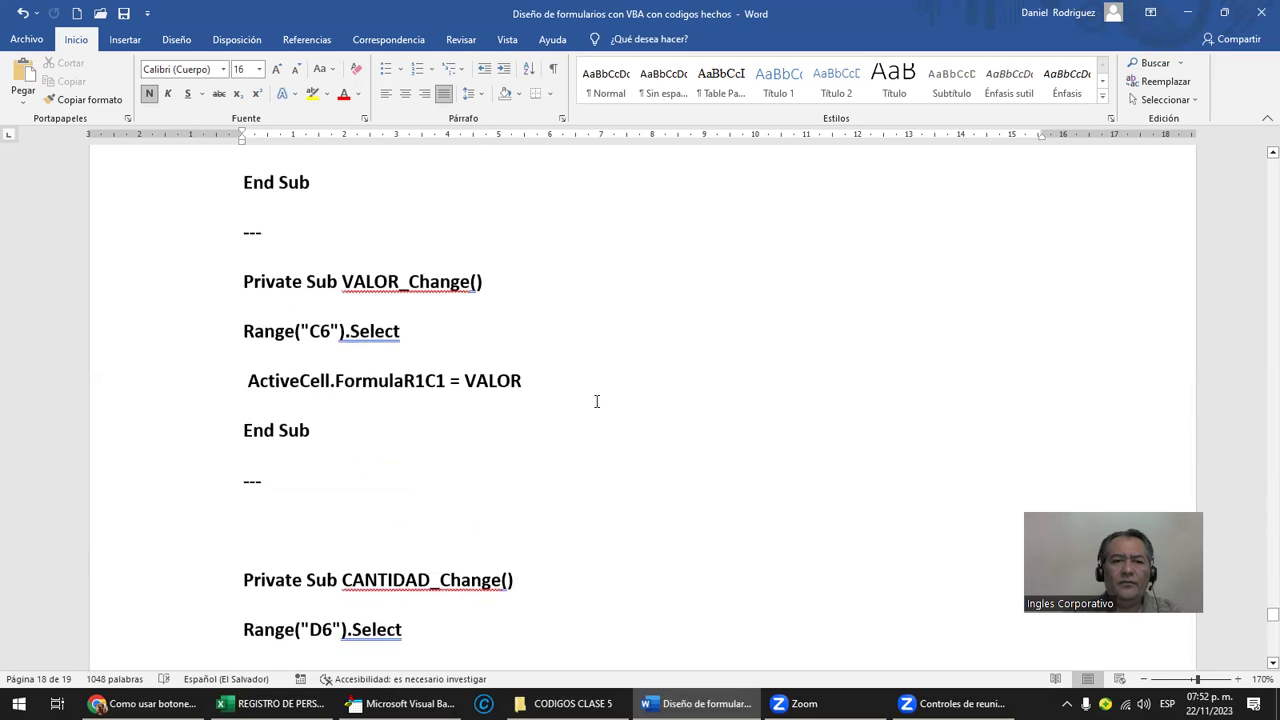
pyautogui.scroll(-2, 597, 401)
pyautogui.scroll(-2, 597, 402)
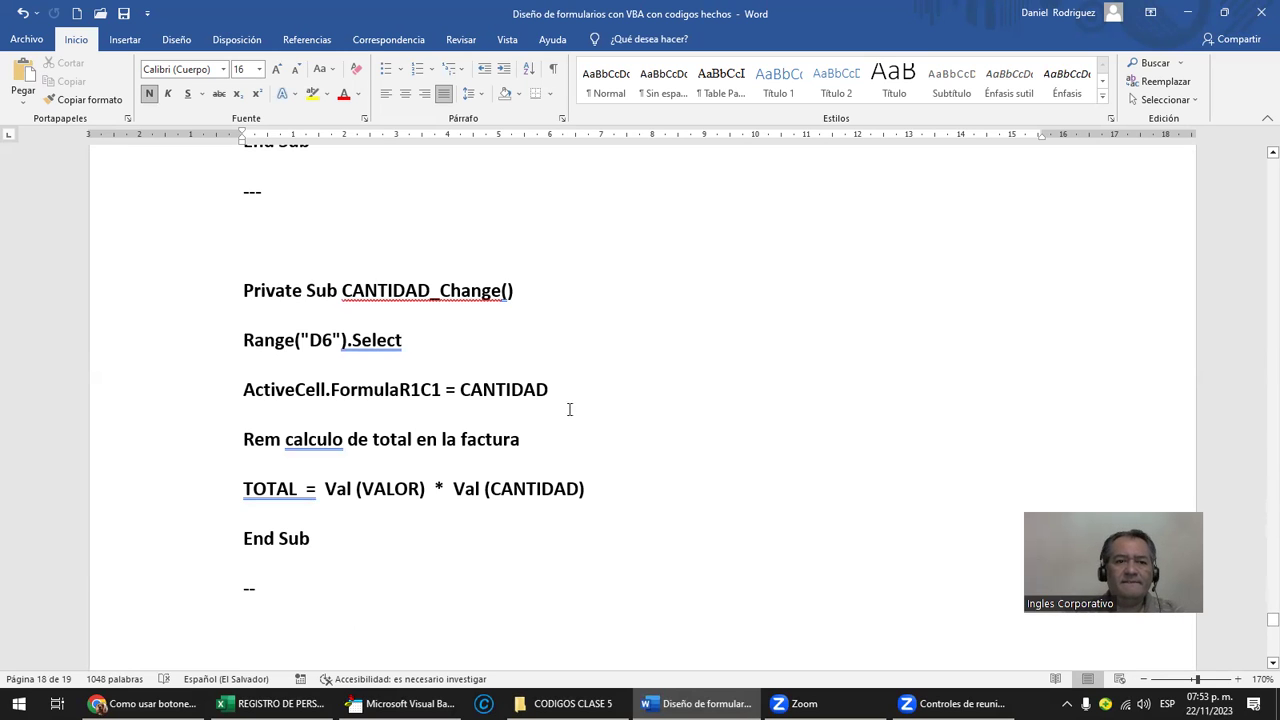
pyautogui.click(340, 483)
pyautogui.scroll(-1, 370, 475)
pyautogui.scroll(-1, 365, 440)
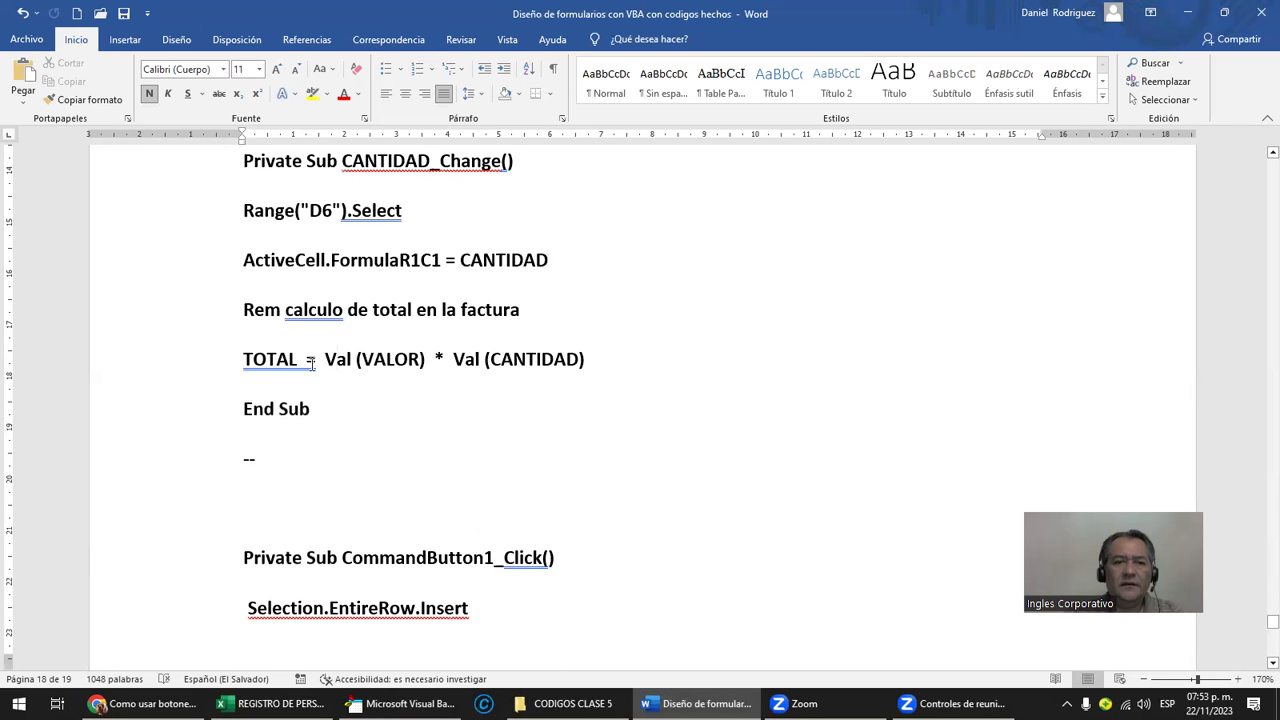
pyautogui.moveTo(241, 362); pyautogui.dragTo(622, 397)
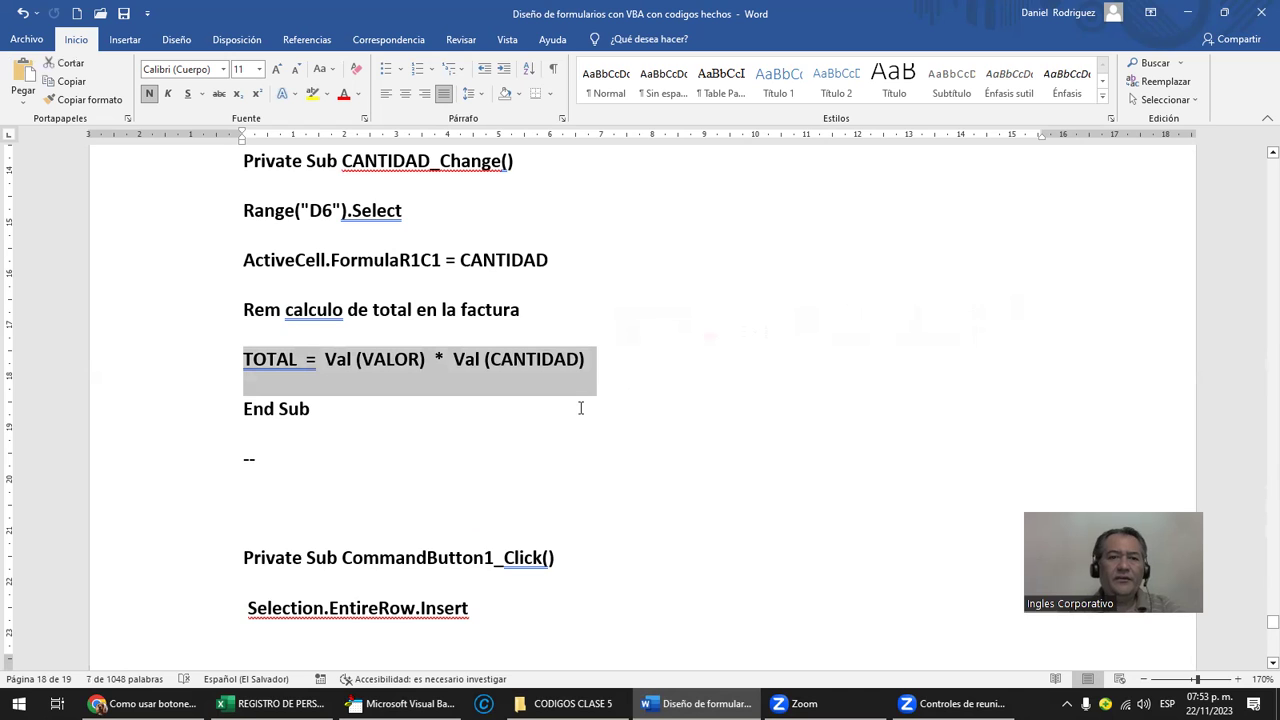
pyautogui.scroll(1, 575, 400)
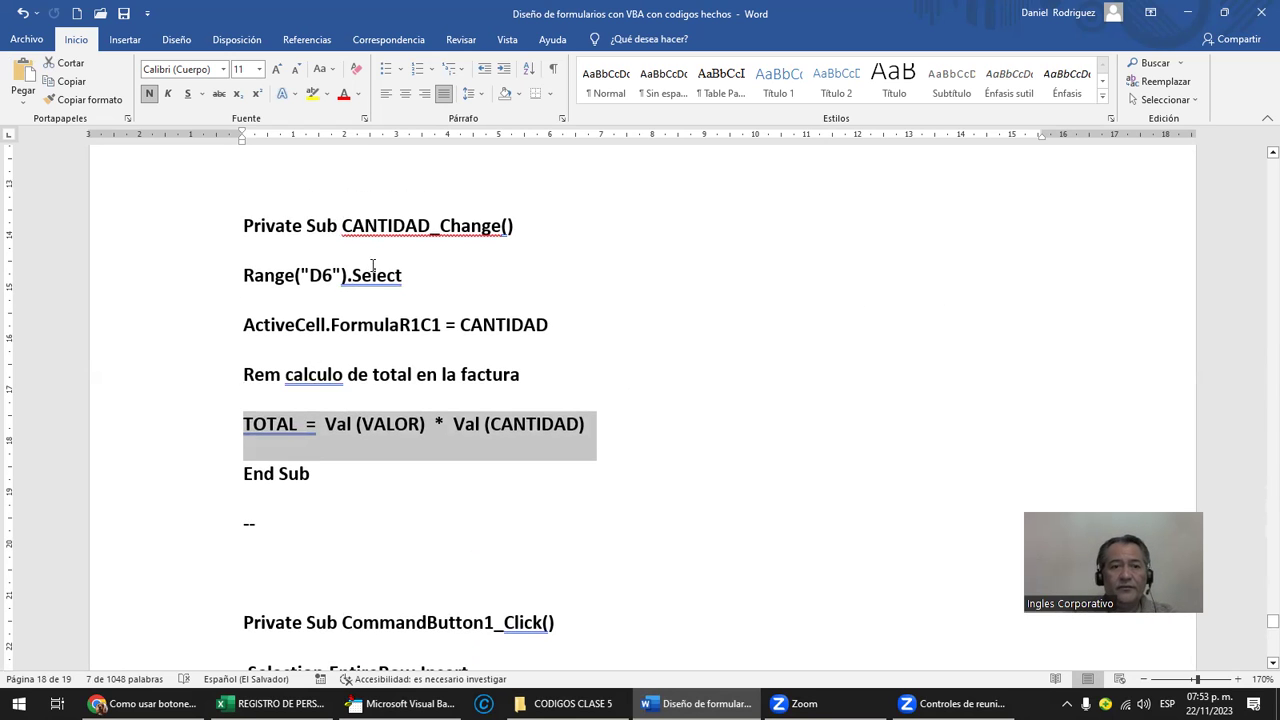
pyautogui.moveTo(245, 278); pyautogui.dragTo(410, 282)
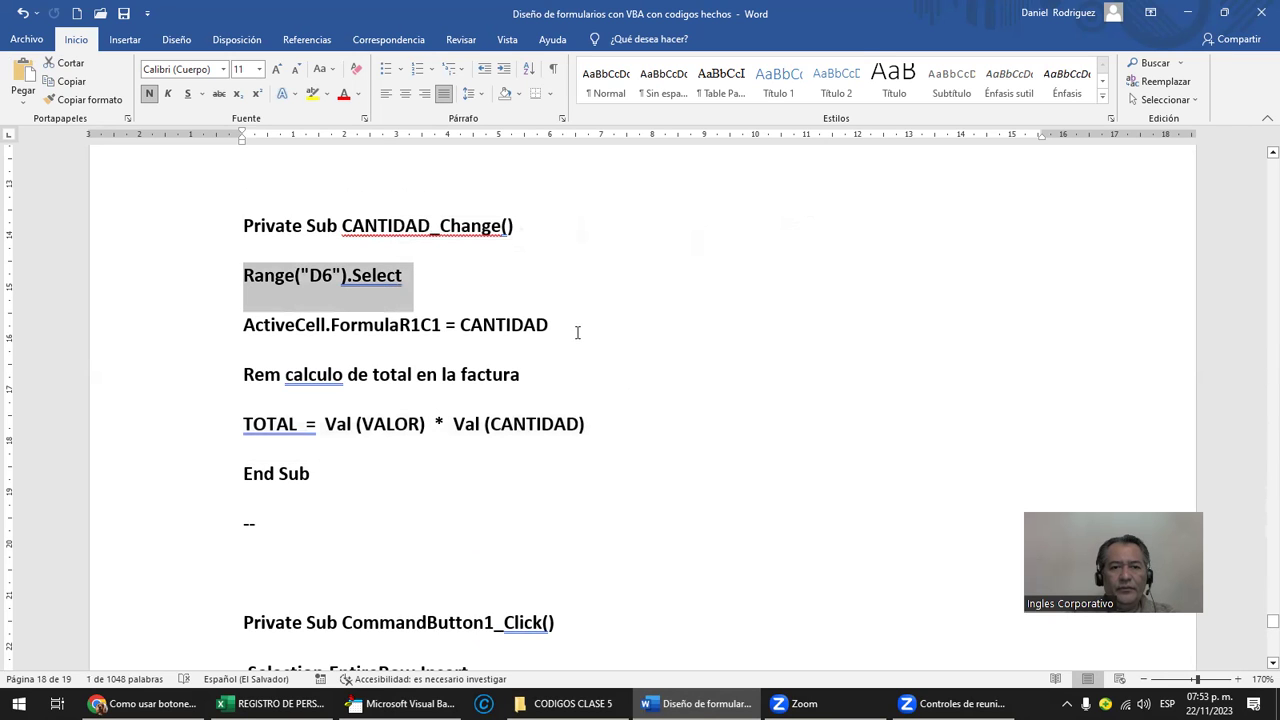
pyautogui.moveTo(560, 330); pyautogui.dragTo(296, 280)
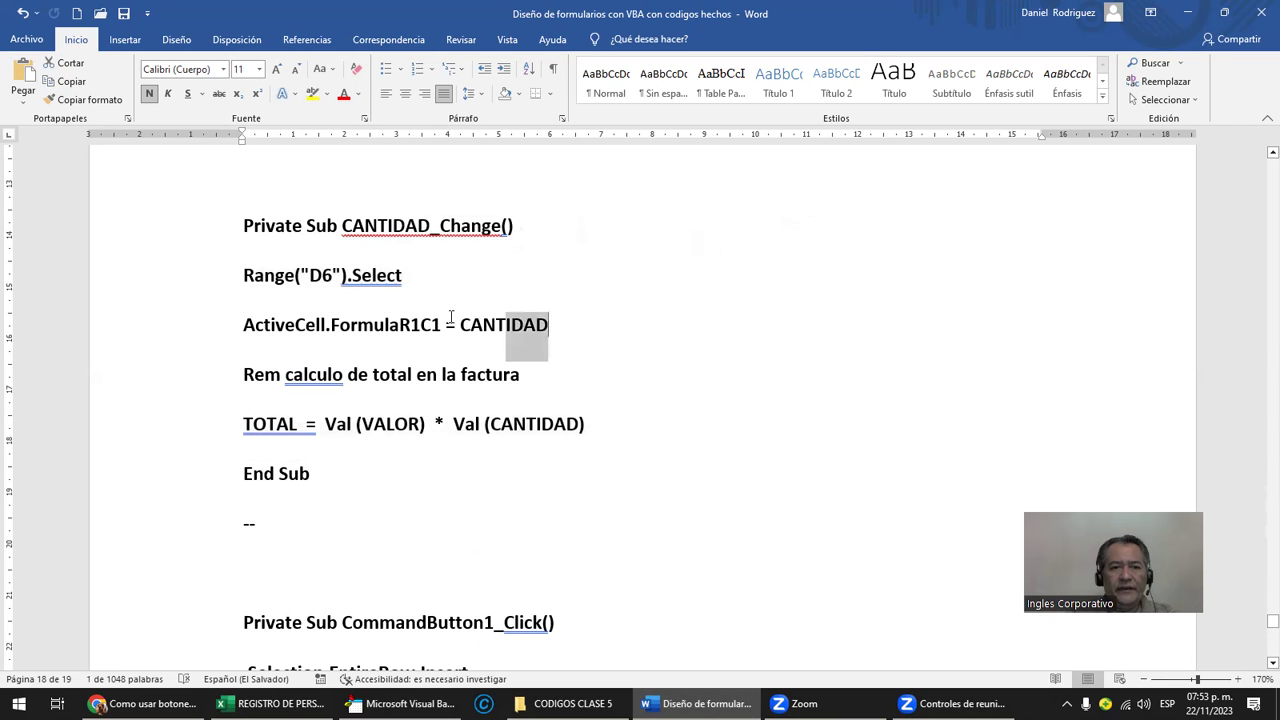
pyautogui.click(252, 375)
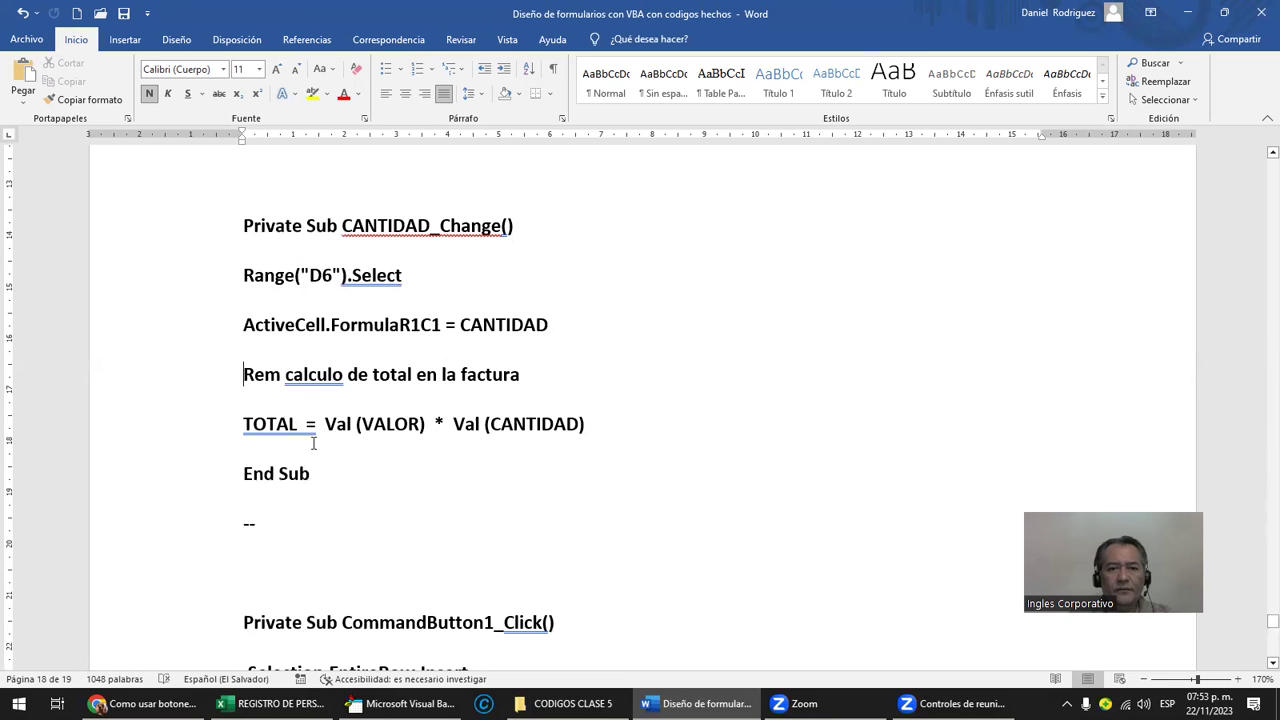
pyautogui.press('Return')
pyautogui.press('Down')
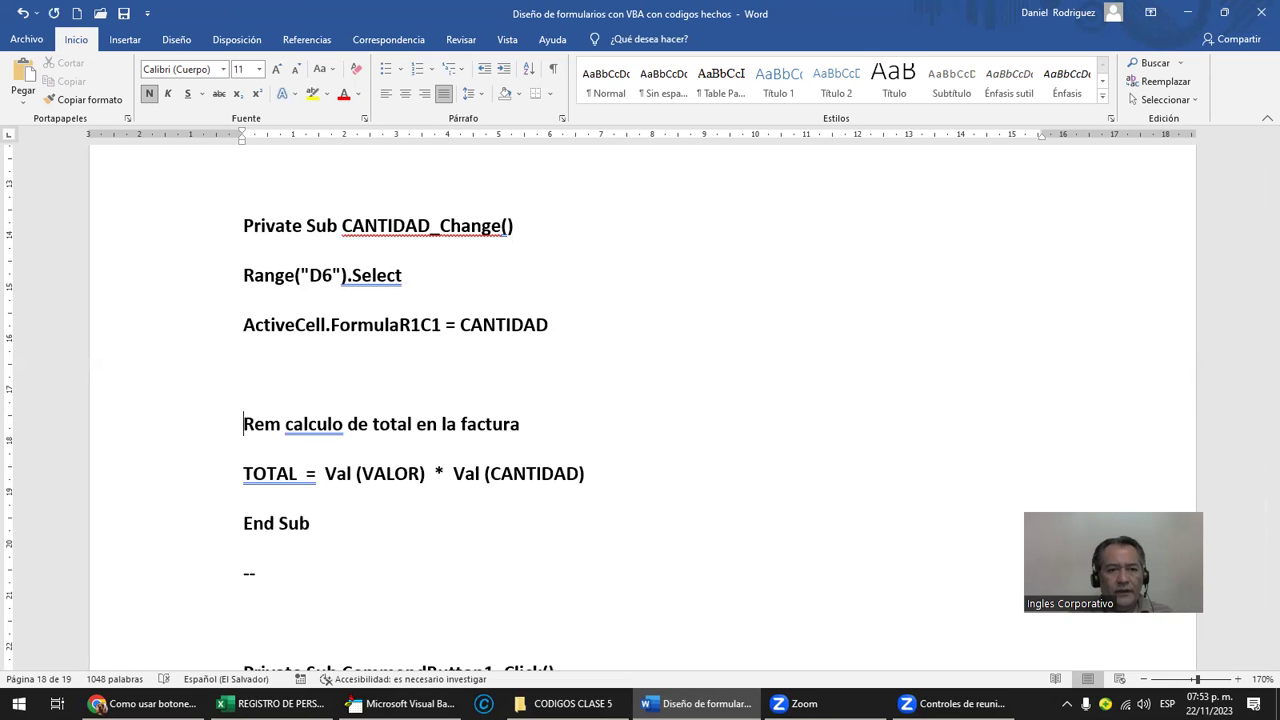
pyautogui.hotkey('shift', 'Down')
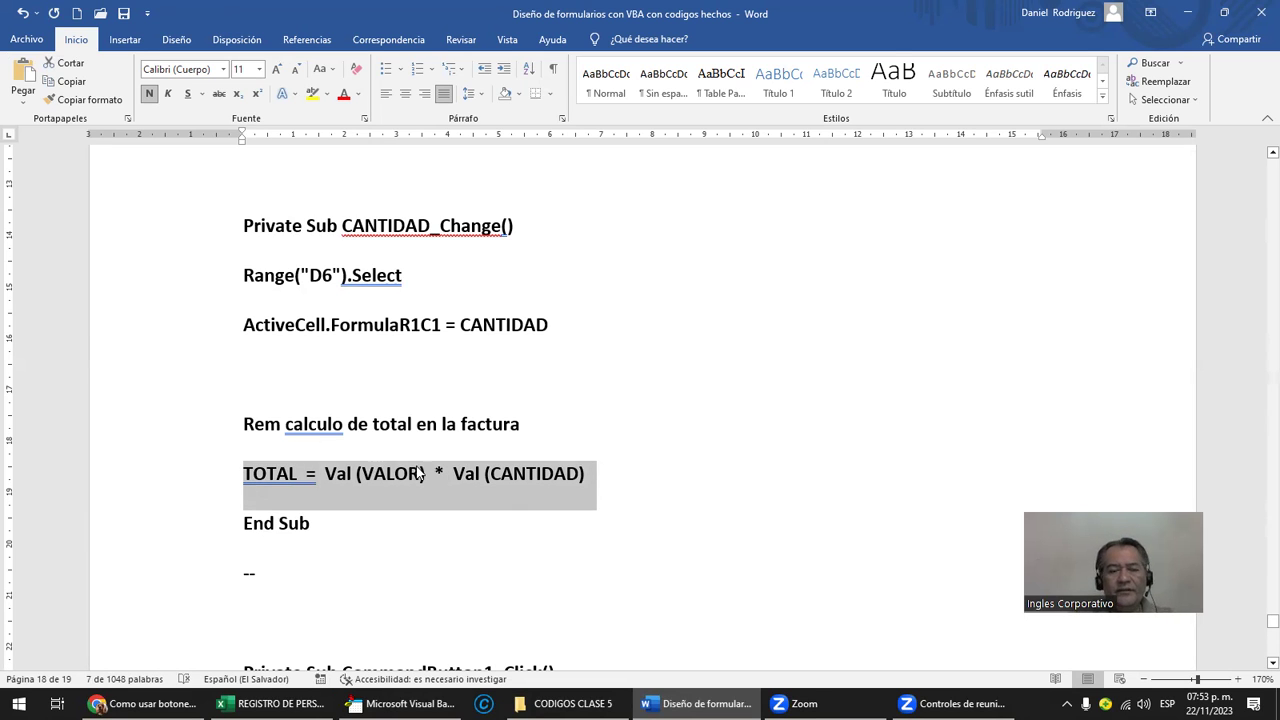
pyautogui.scroll(-1, 524, 560)
pyautogui.scroll(-2, 449, 515)
pyautogui.scroll(-2, 449, 515)
pyautogui.scroll(-2, 449, 515)
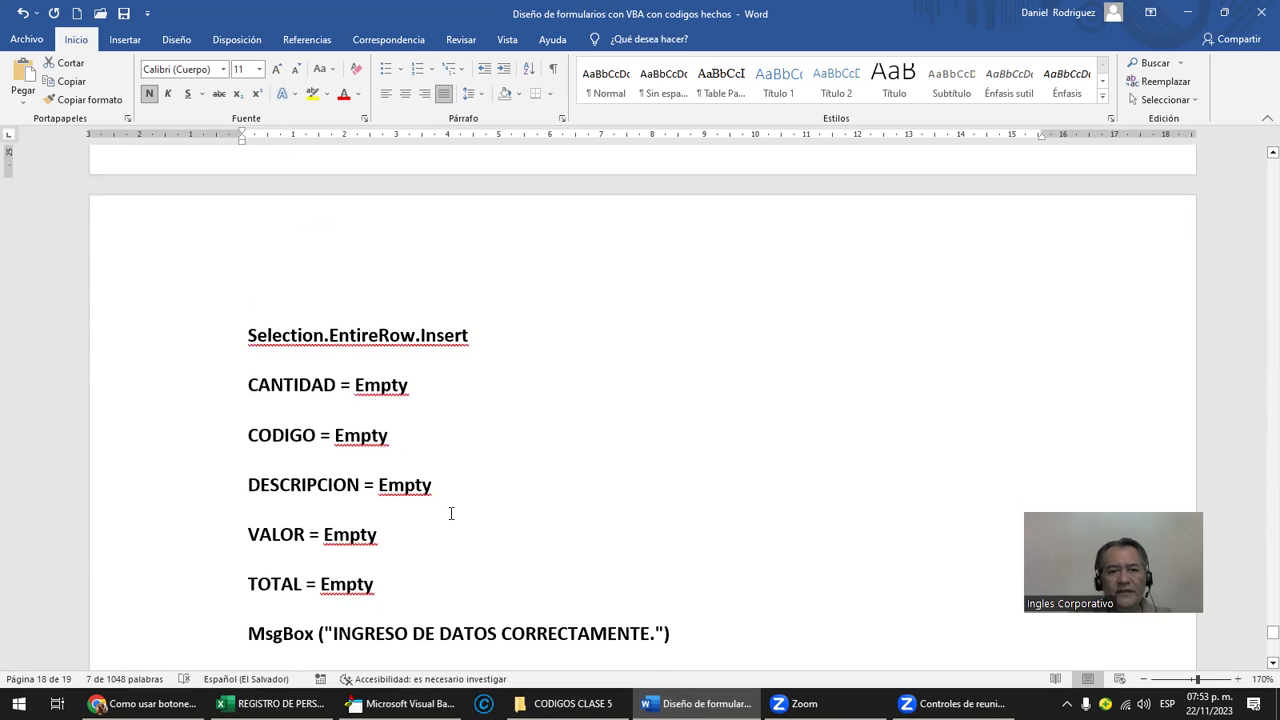
pyautogui.scroll(-1, 451, 513)
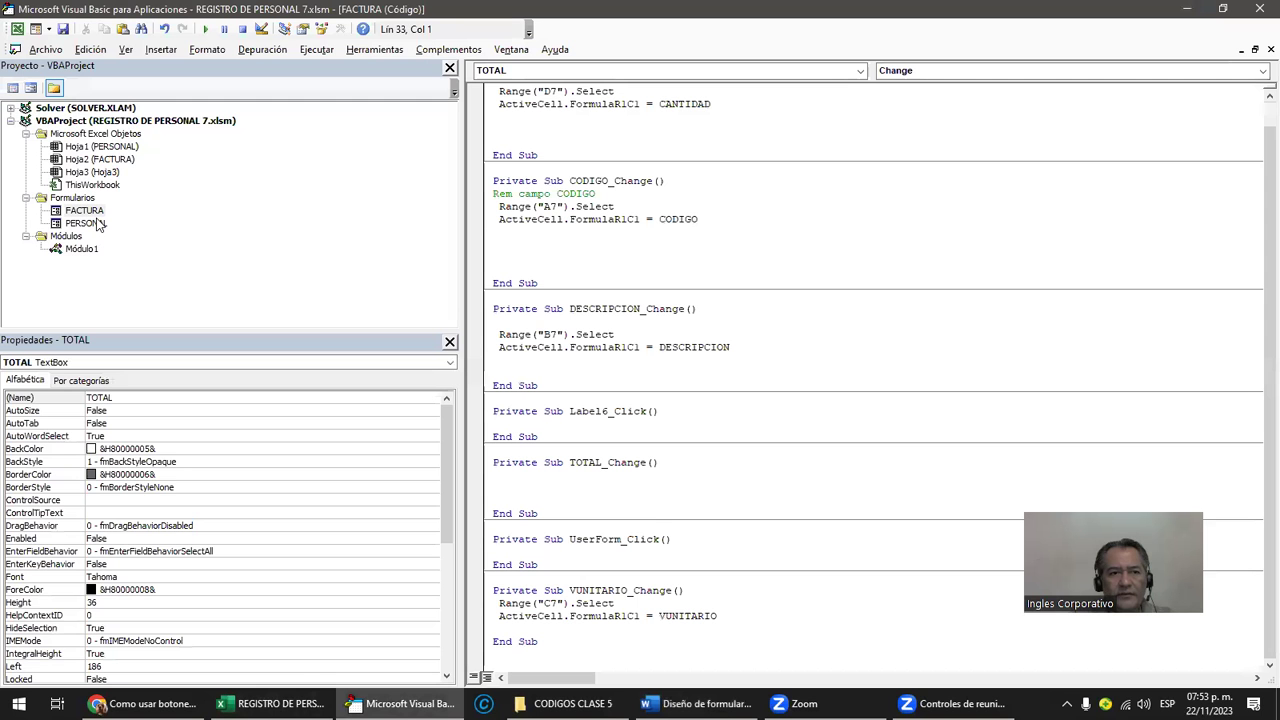
pyautogui.click(85, 211)
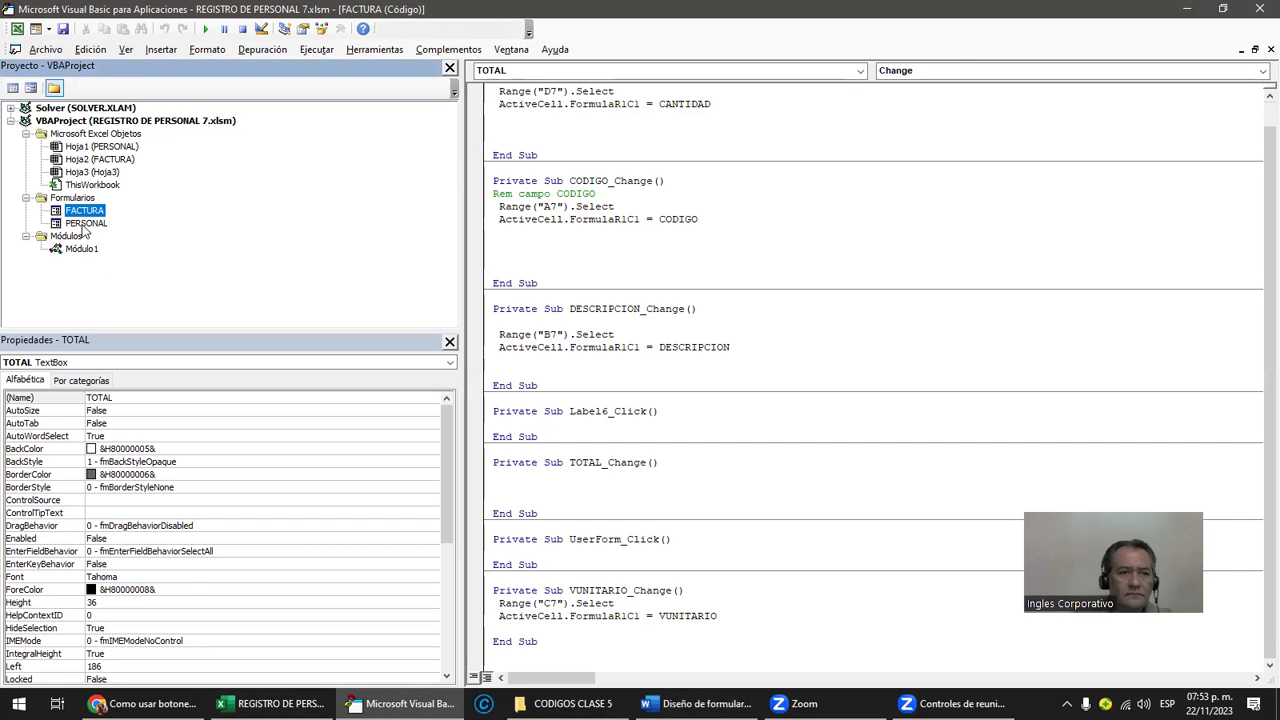
# Step: Add REM CALCULO DE TOTAL and TOTAL = Val(VALOR) * Val(CANTIDAD) inside CANTIDAD_Change
pyautogui.doubleClick(85, 224)
pyautogui.doubleClick(84, 211)
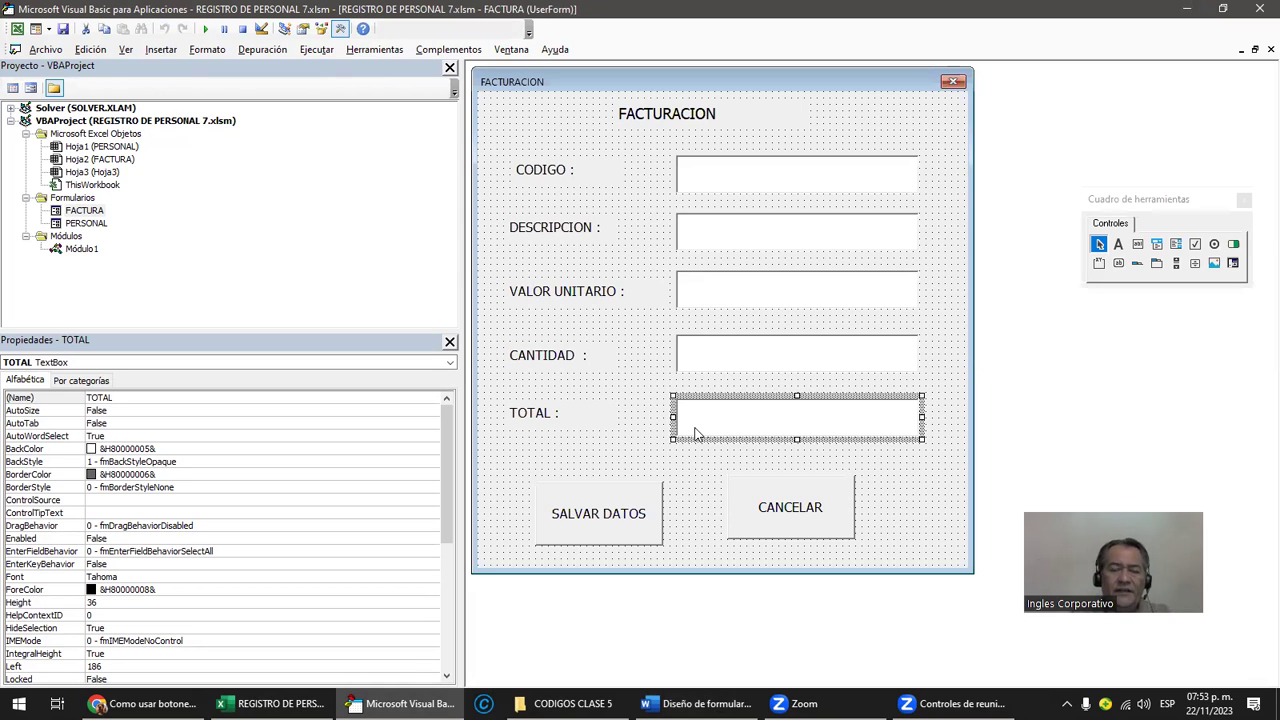
pyautogui.doubleClick(701, 356)
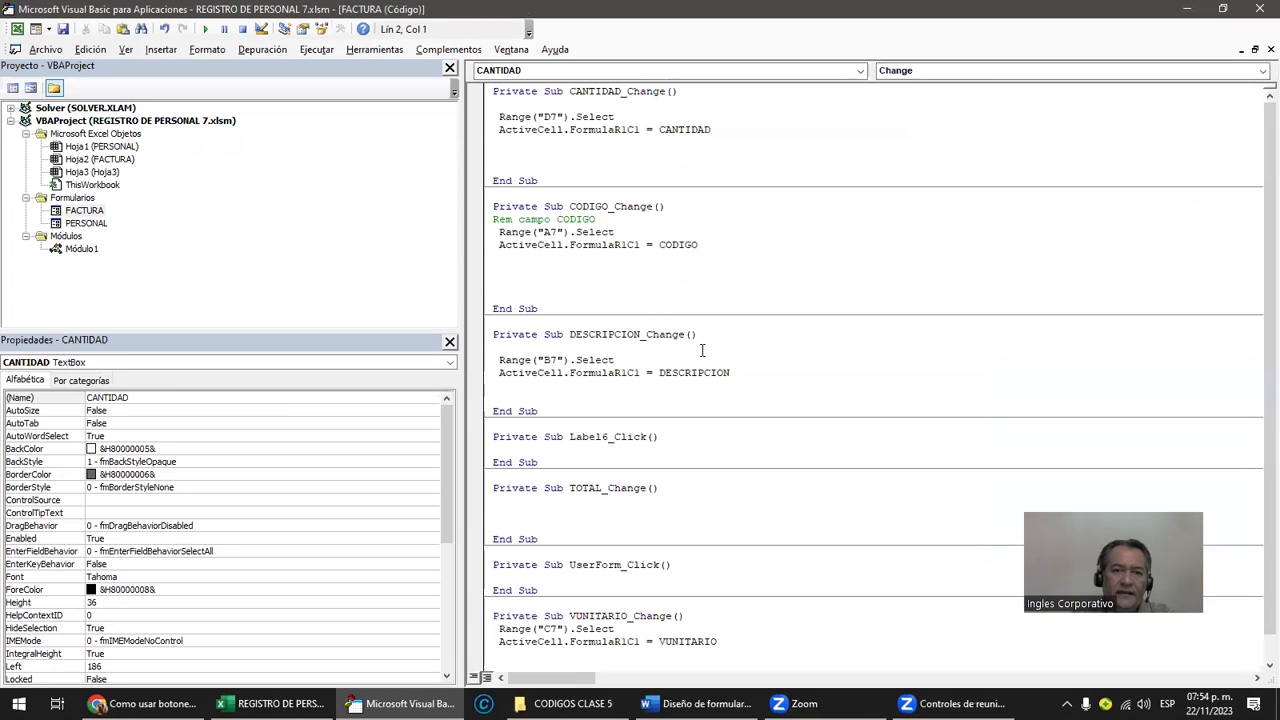
pyautogui.press('Return')
pyautogui.press('Return')
pyautogui.press('Return')
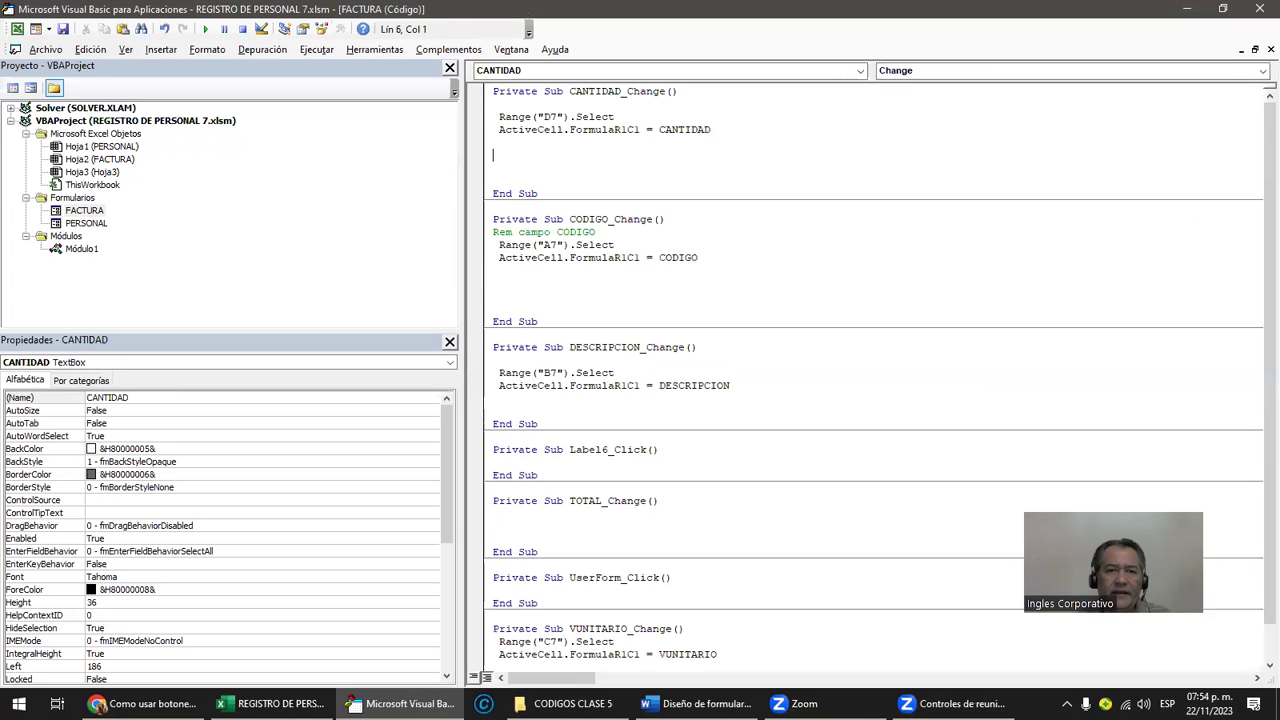
pyautogui.write('TOTAL = Val (VALOR) * Val (CANTIDAD)')
pyautogui.click(493, 155)
pyautogui.write('REM C')
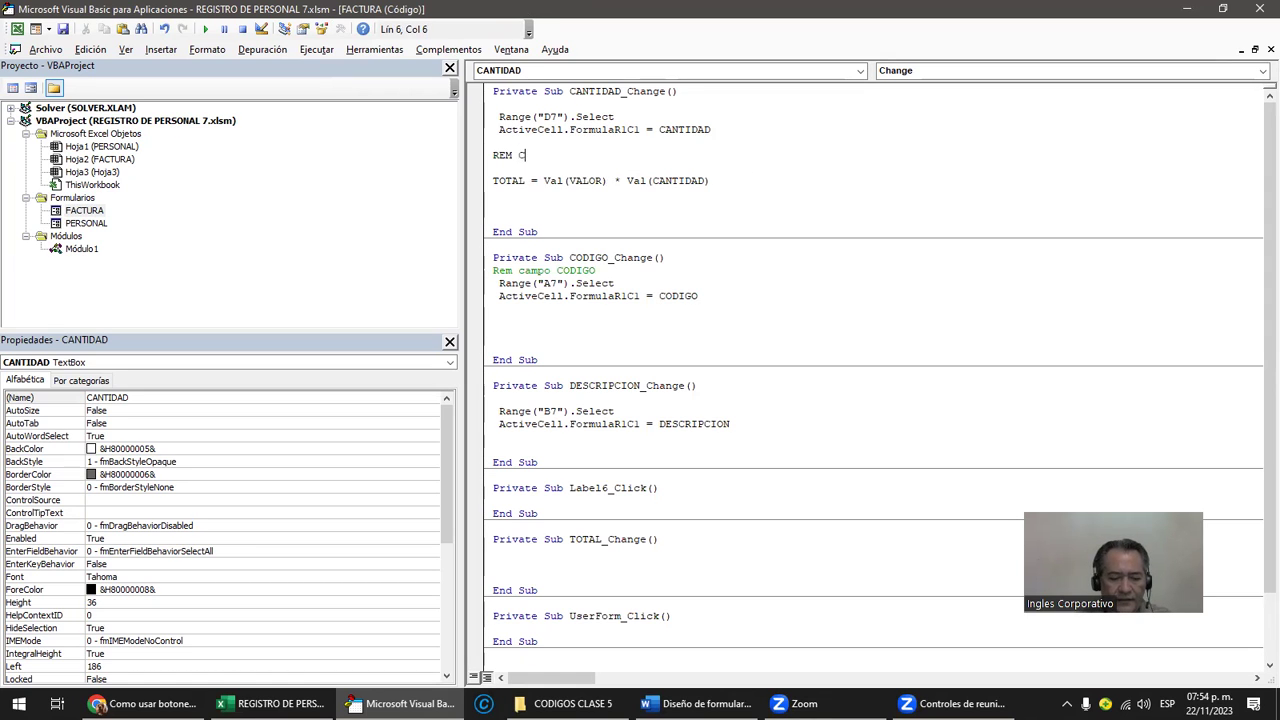
pyautogui.write('ALCULO DE TOTAL')
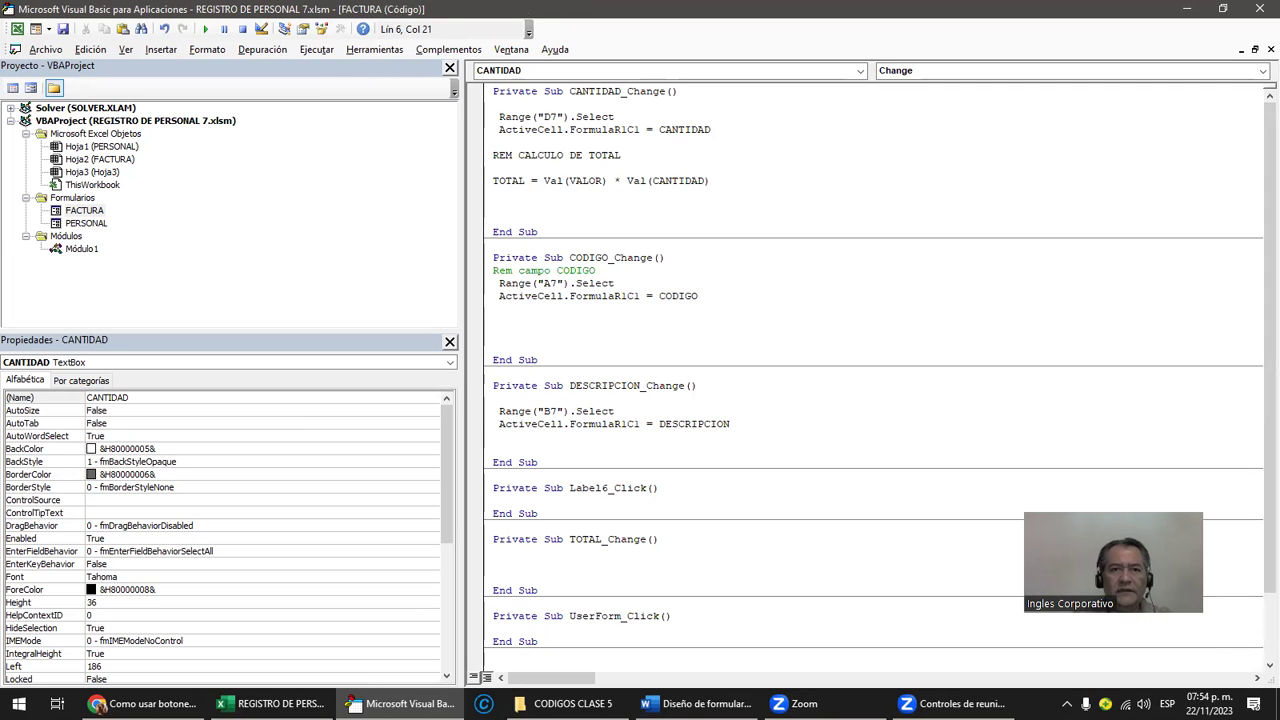
pyautogui.click(204, 30)
# Step: Enter QQ in CODIGO, QQQ in DESCRIPCION and 12 in the next invoice field
pyautogui.click(603, 195)
pyautogui.write('QQ')
pyautogui.click(629, 246)
pyautogui.write('QQQ')
pyautogui.click(620, 315)
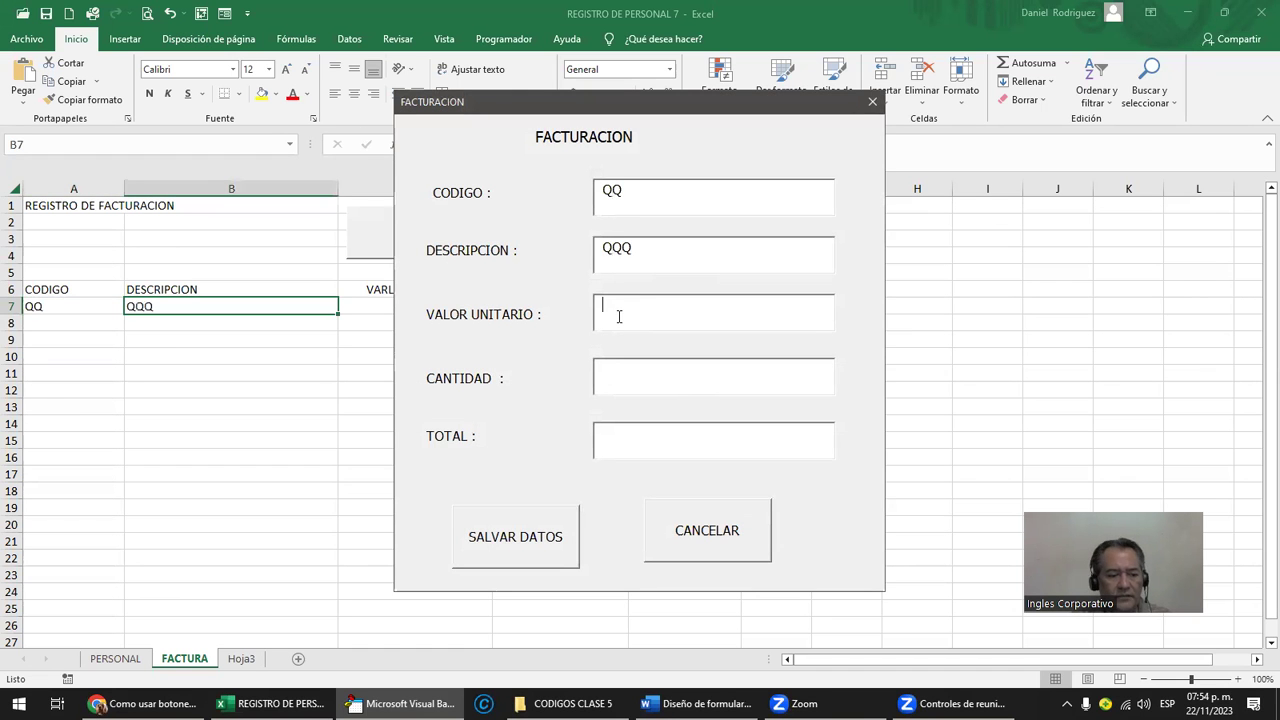
pyautogui.write('1')
pyautogui.write('2')
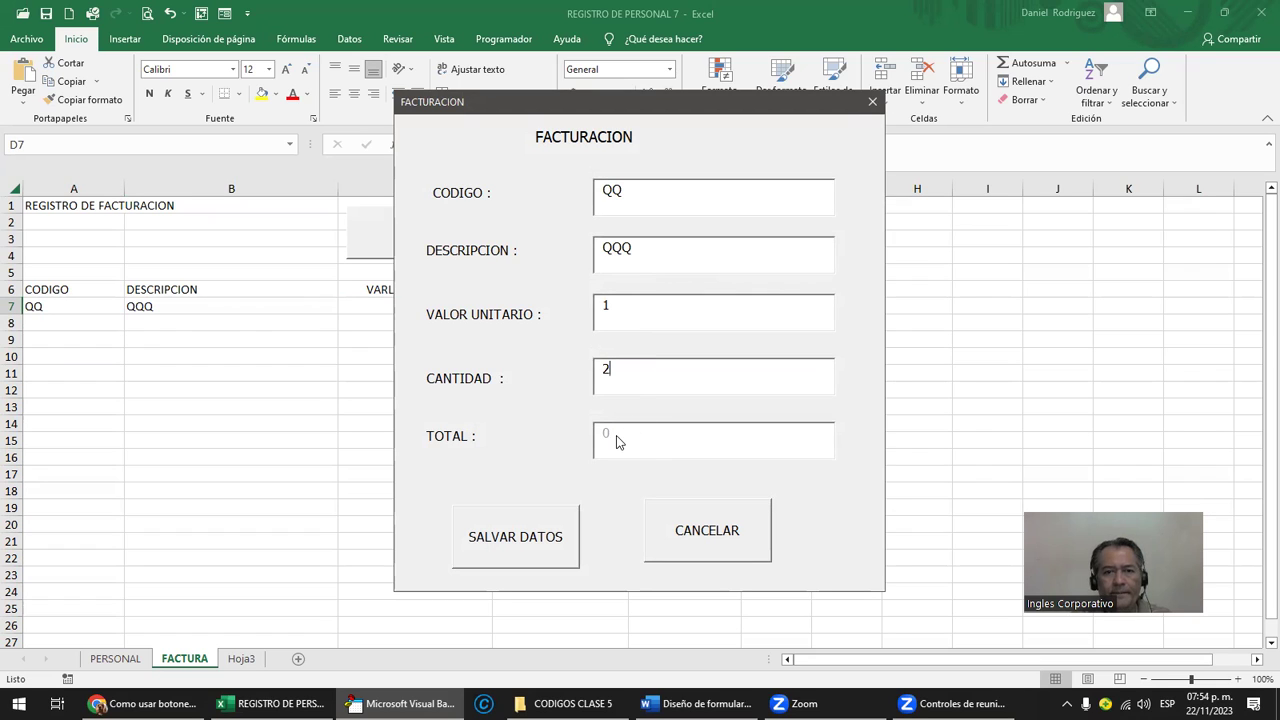
# Step: Clear the quantity, set VALOR UNITARIO to 1, and close the invoice form
pyautogui.doubleClick(607, 307)
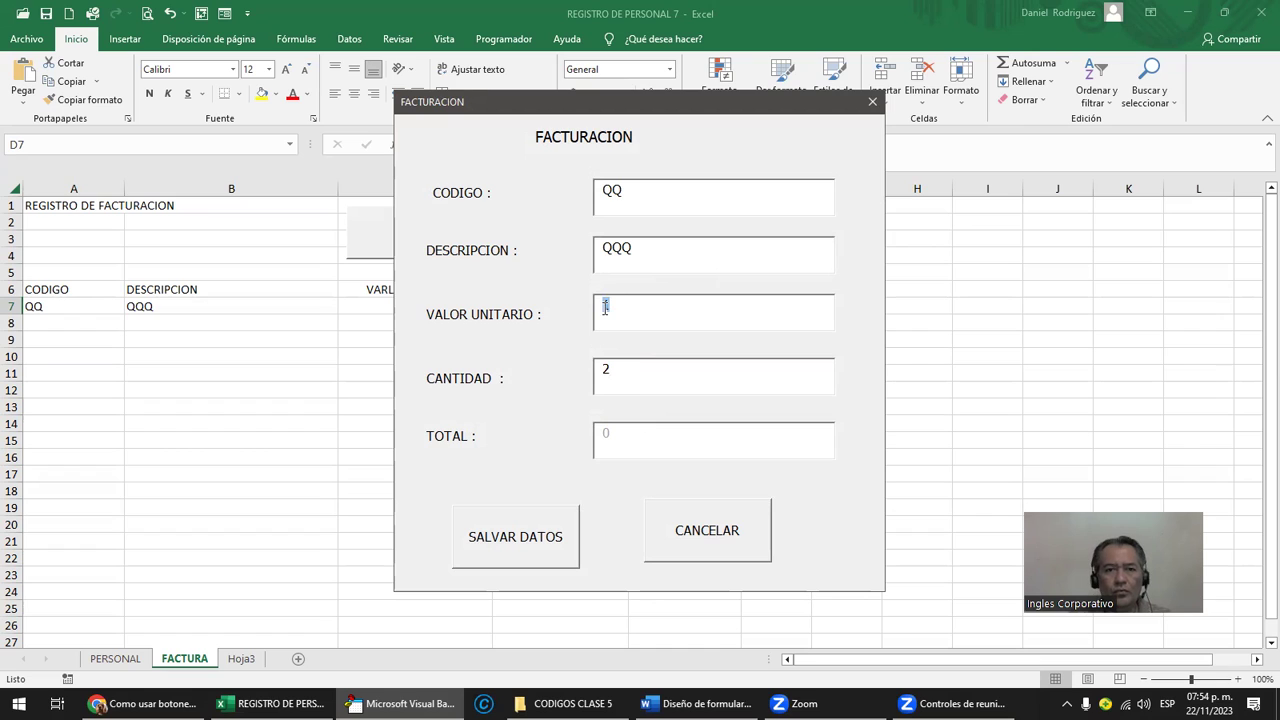
pyautogui.doubleClick(603, 370)
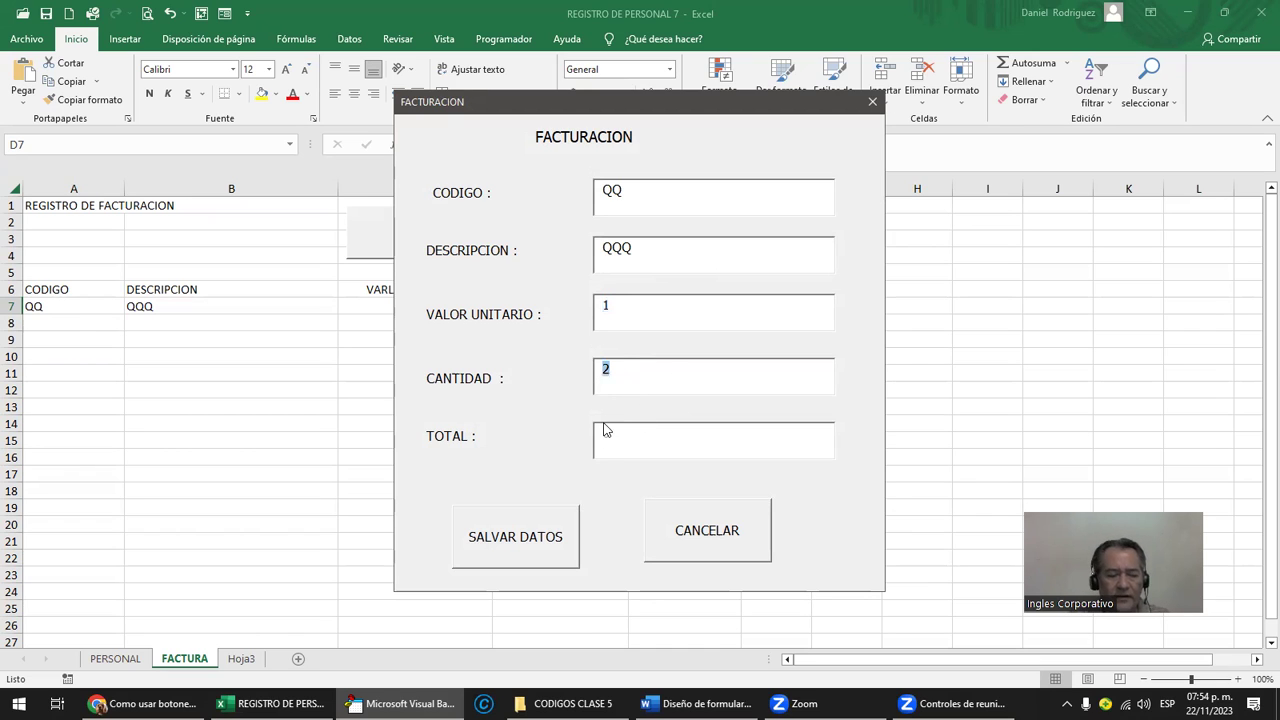
pyautogui.press('BackSpace')
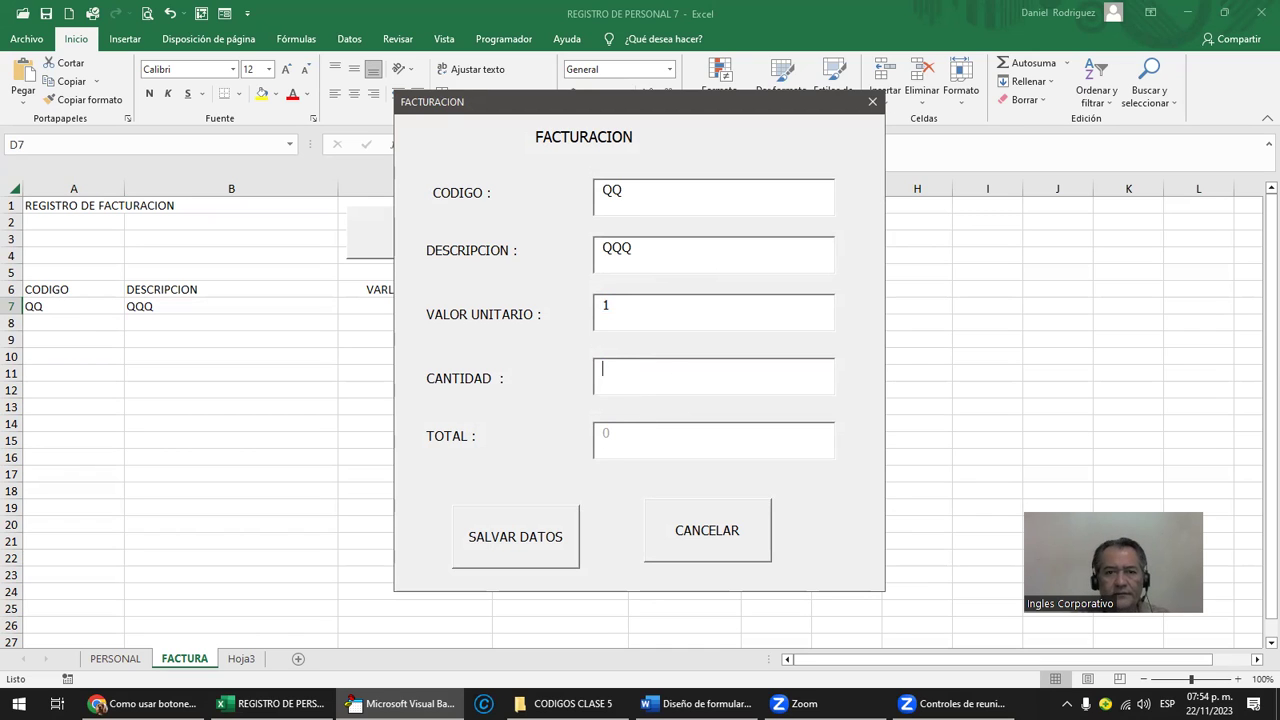
pyautogui.click(735, 316)
pyautogui.press('BackSpace')
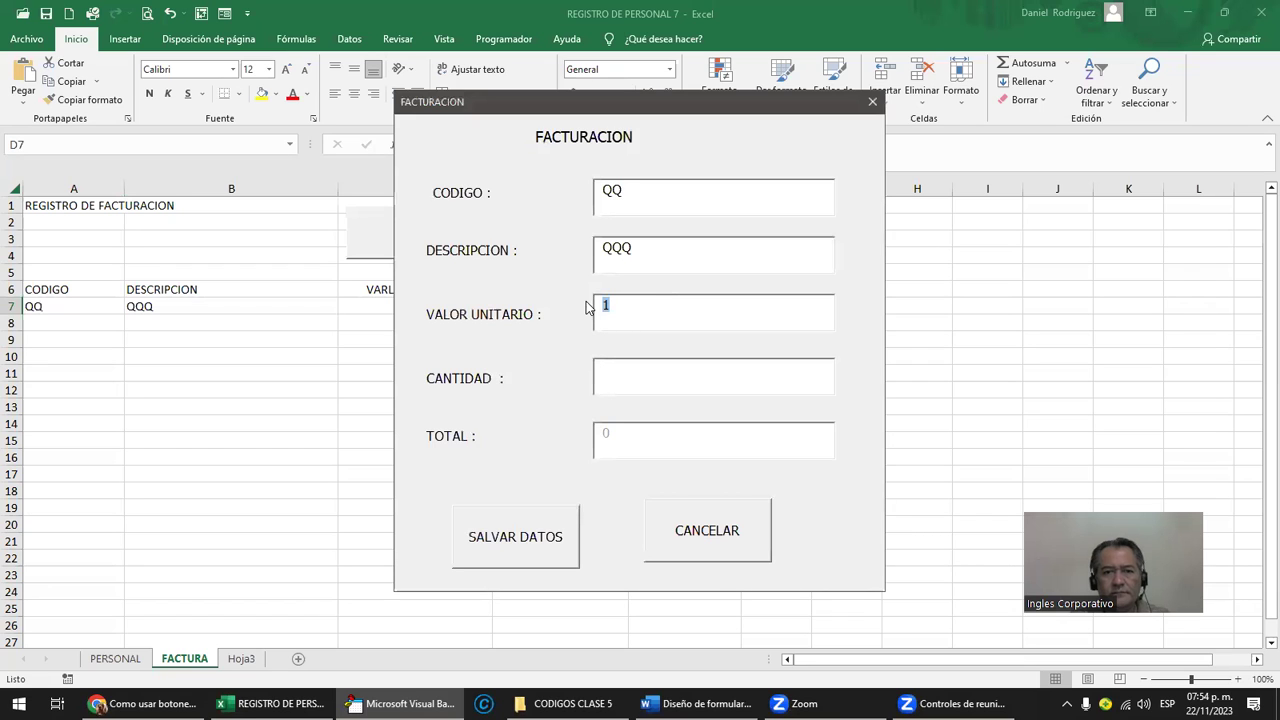
pyautogui.write('1')
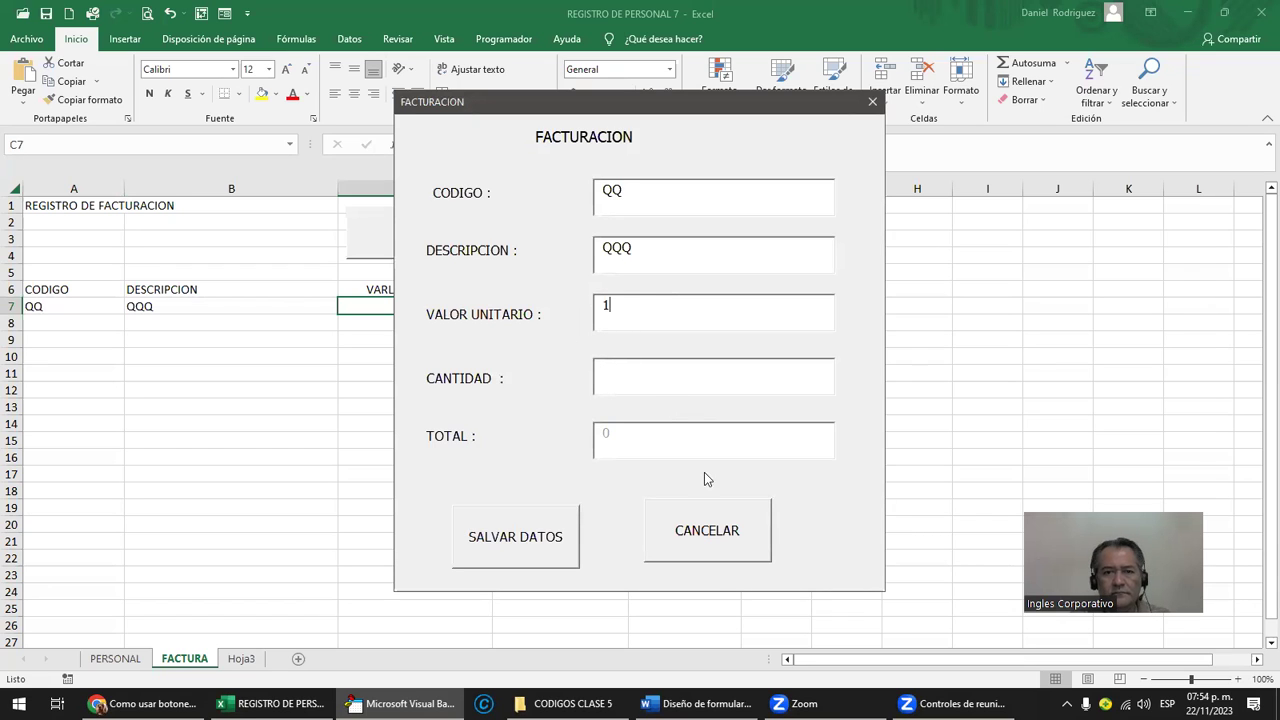
pyautogui.click(873, 106)
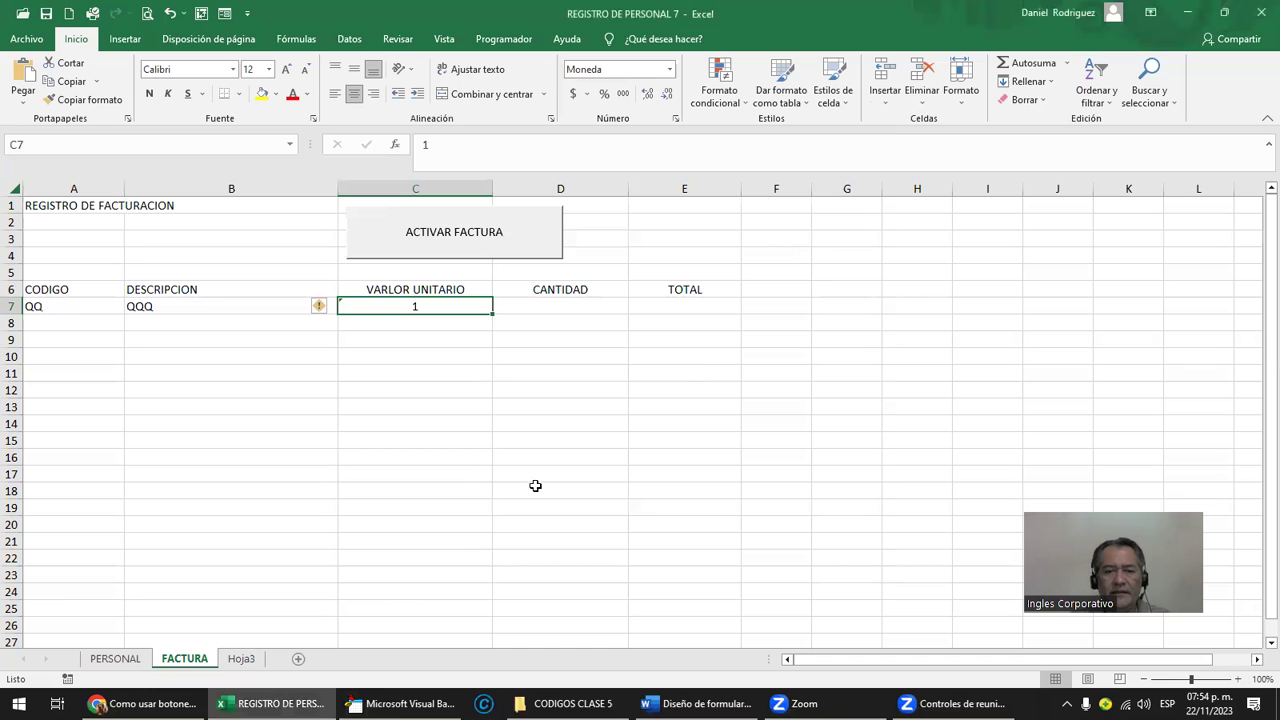
pyautogui.click(400, 703)
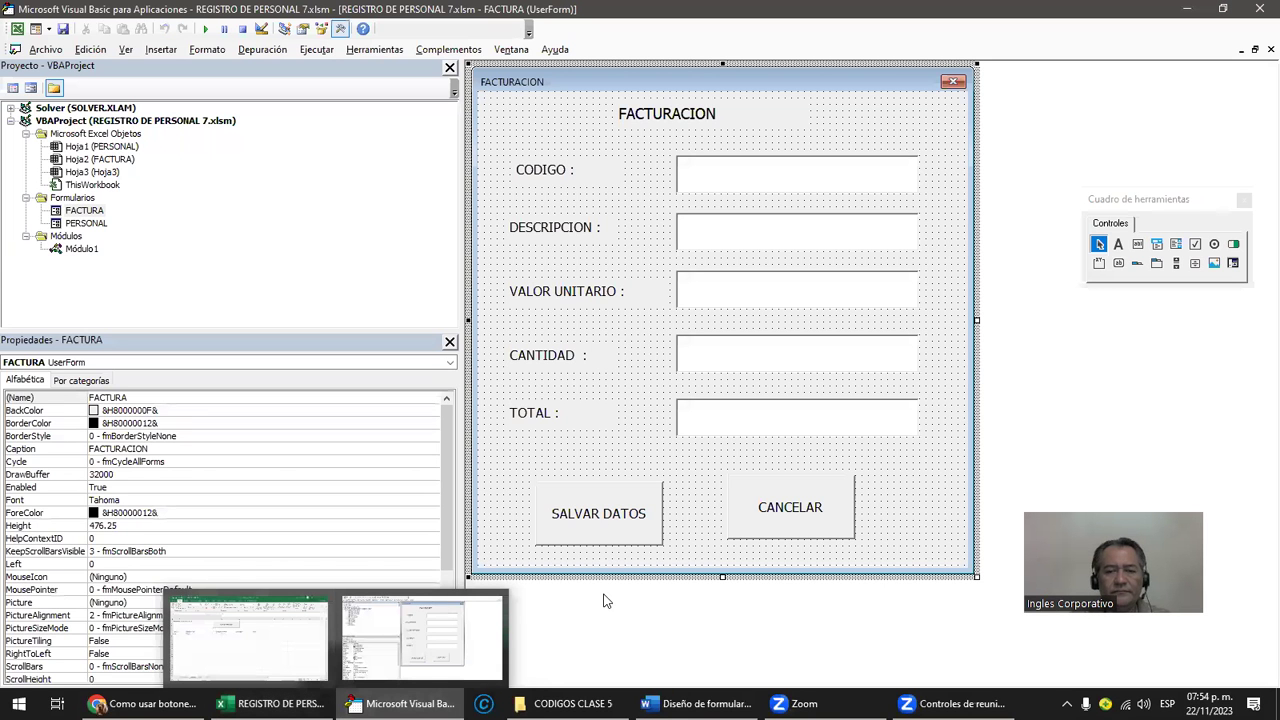
# Step: Show CANTIDAD_Change in a smaller editor window and check cells D6 and D7 in Excel
pyautogui.doubleClick(696, 357)
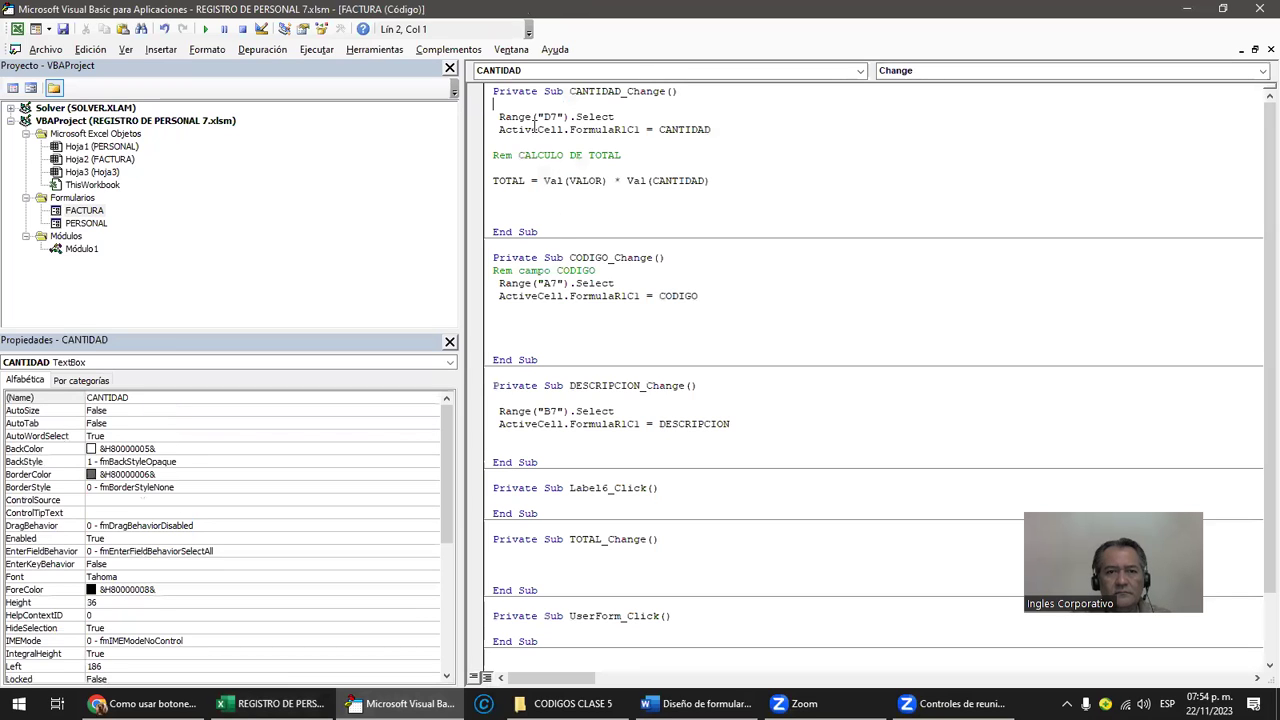
pyautogui.doubleClick(560, 22)
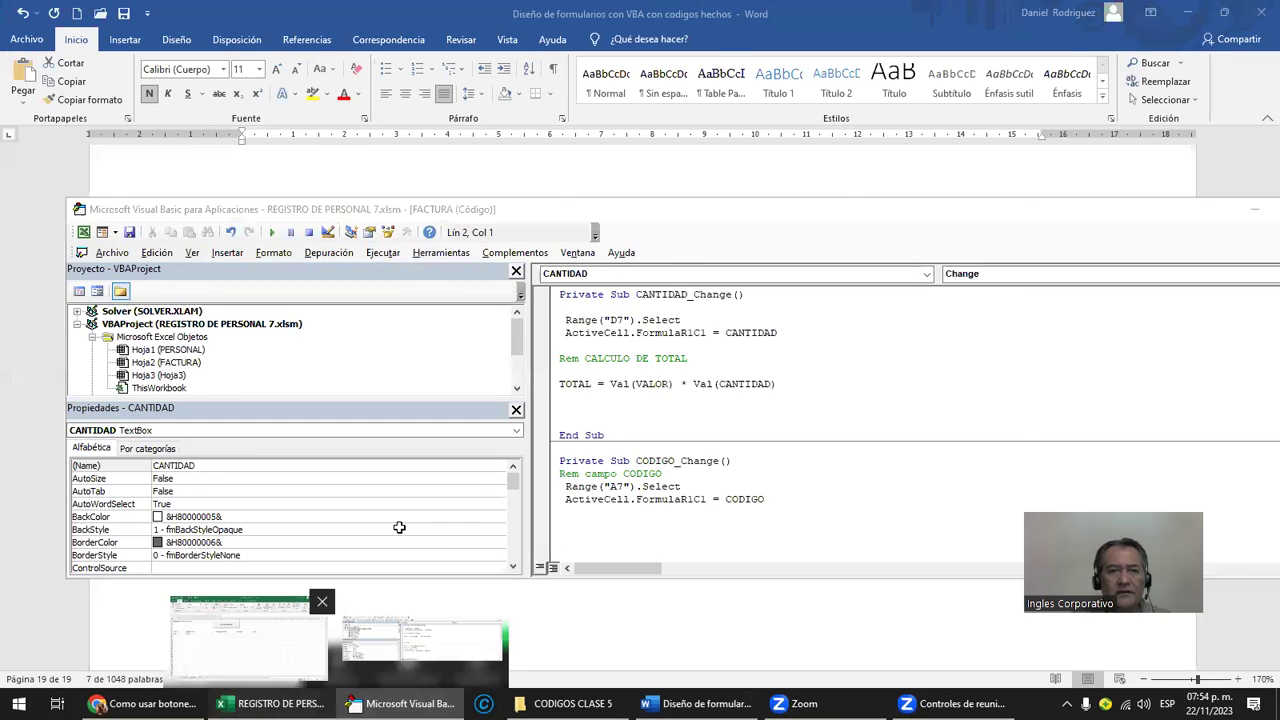
pyautogui.hotkey('alt', 'F11')
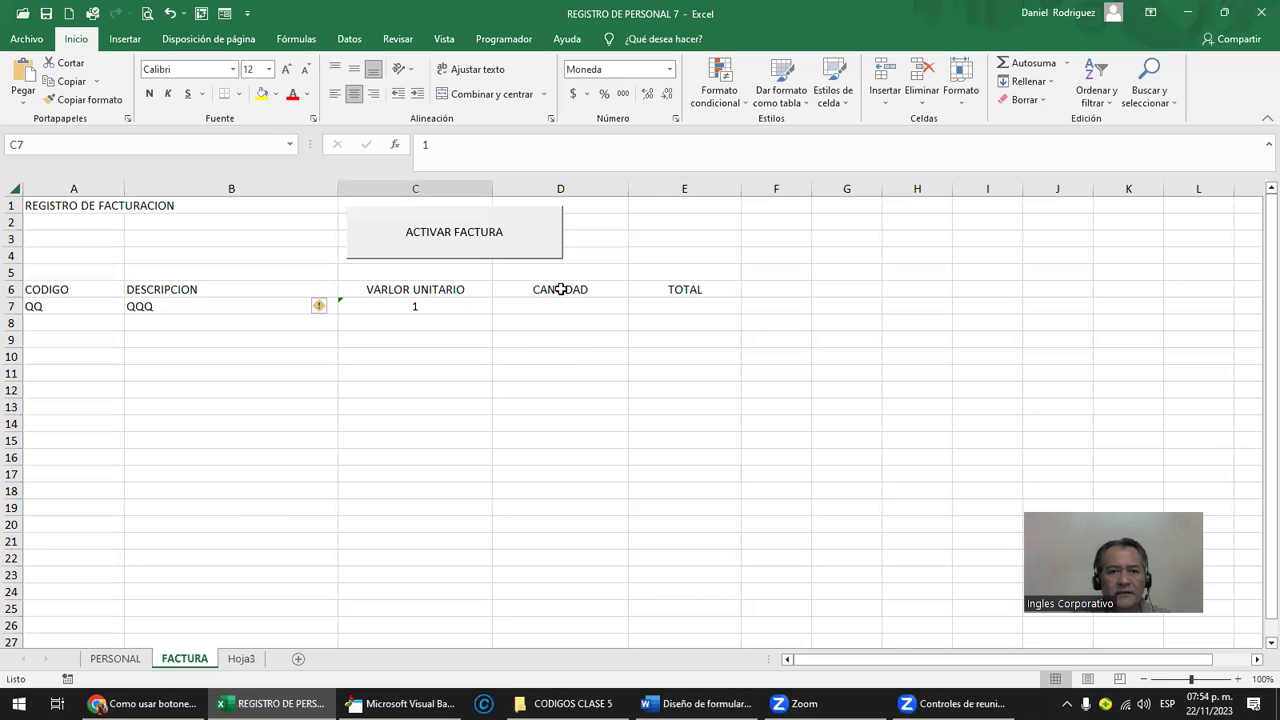
pyautogui.click(561, 289)
pyautogui.click(555, 308)
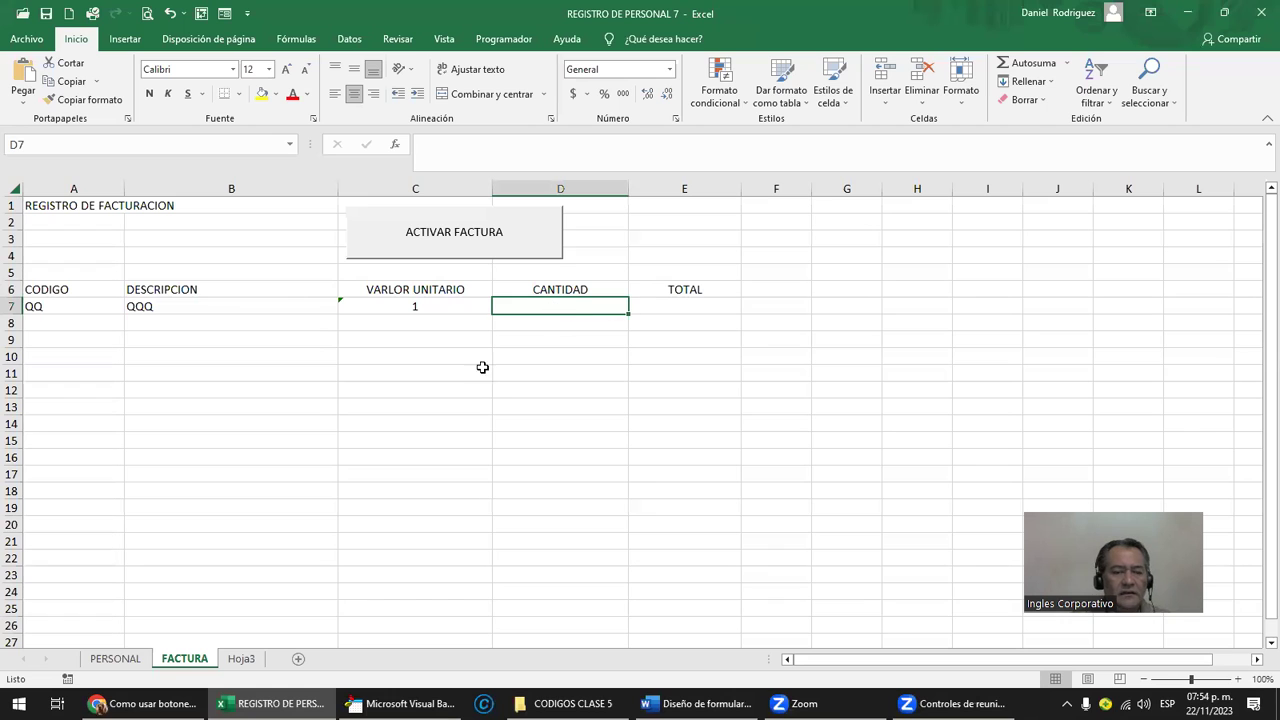
pyautogui.moveTo(268, 703)
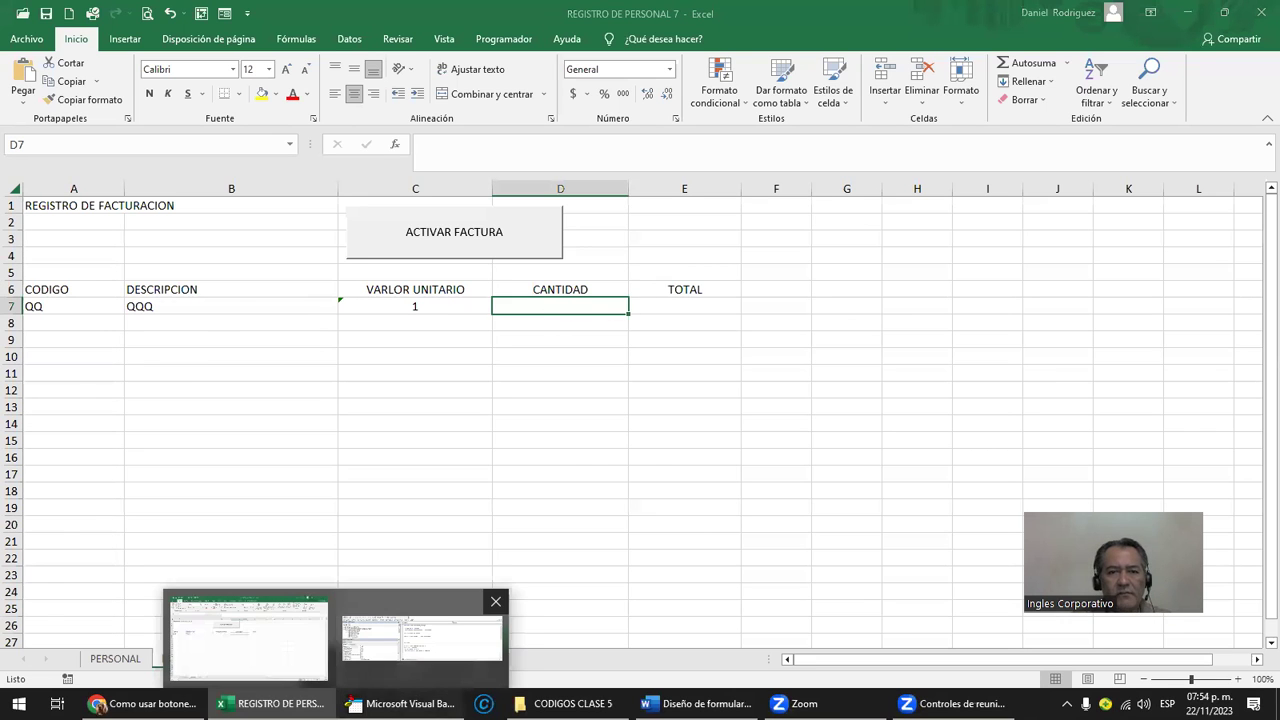
pyautogui.click(422, 637)
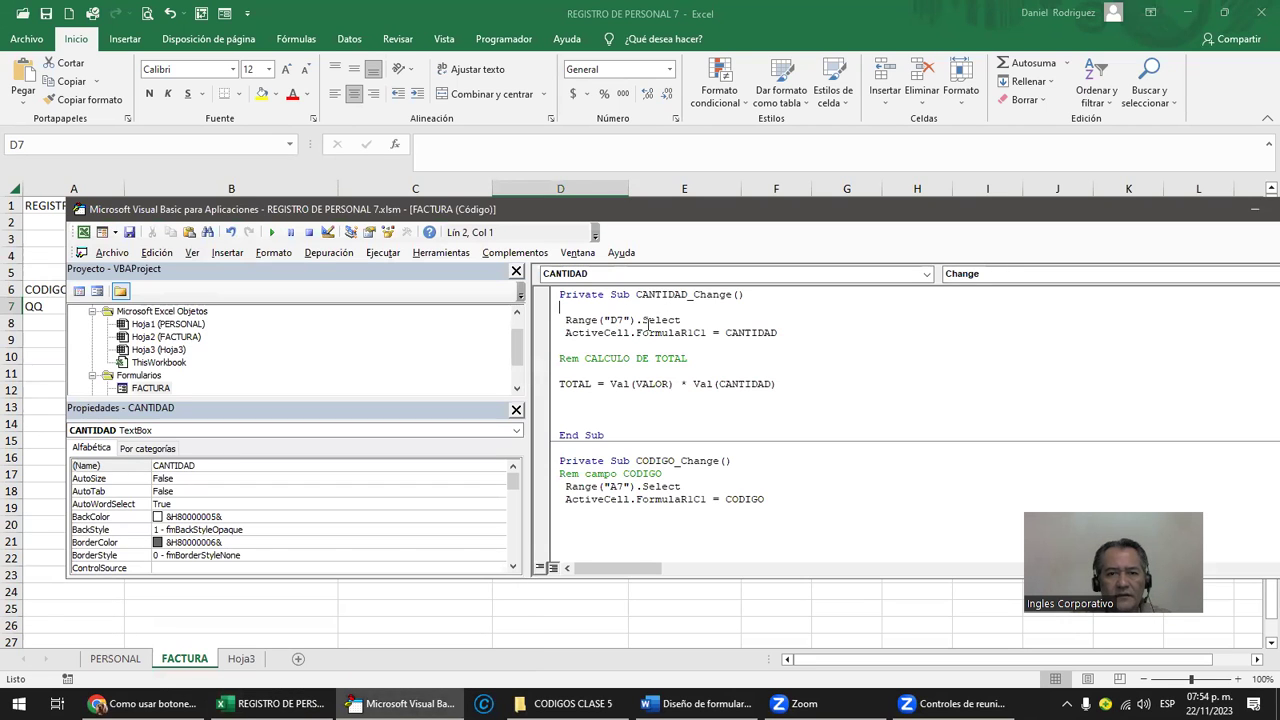
# Step: Shift the editor window down over the sheet and return to the Word reference guide
pyautogui.click(599, 383)
pyautogui.press('Right')
pyautogui.press('Right')
pyautogui.press('Right')
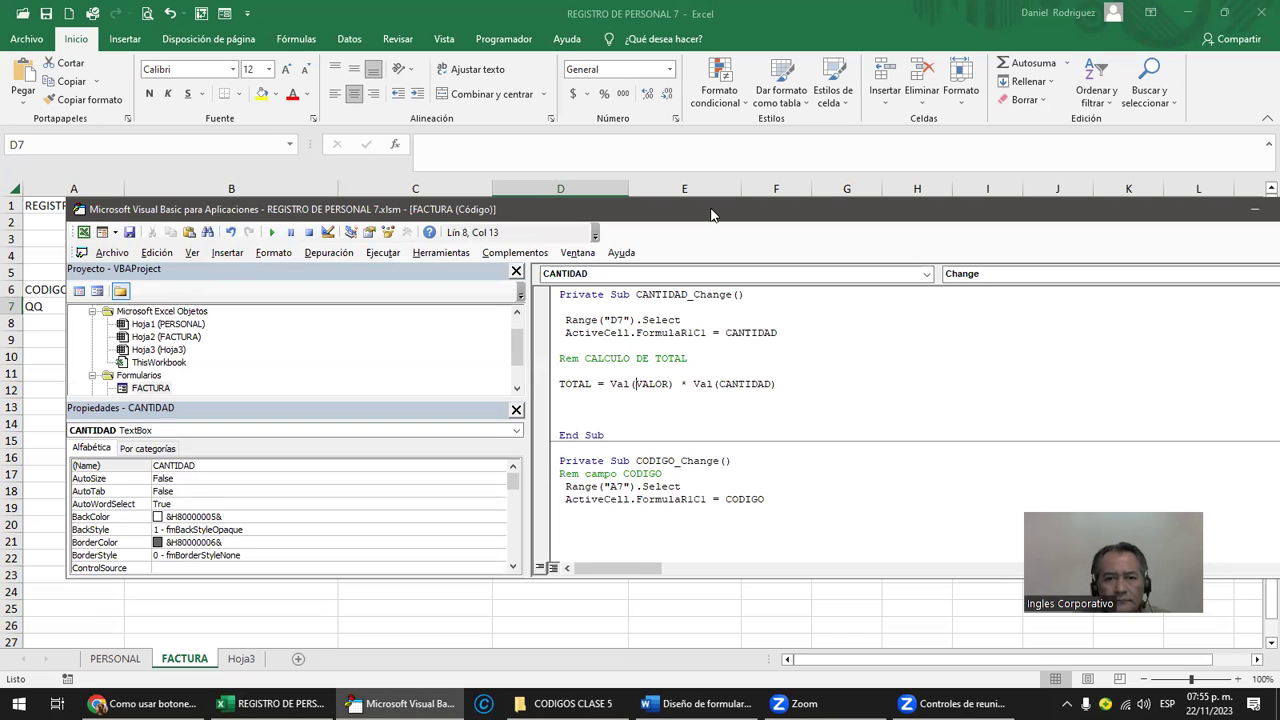
pyautogui.moveTo(712, 213); pyautogui.dragTo(719, 298)
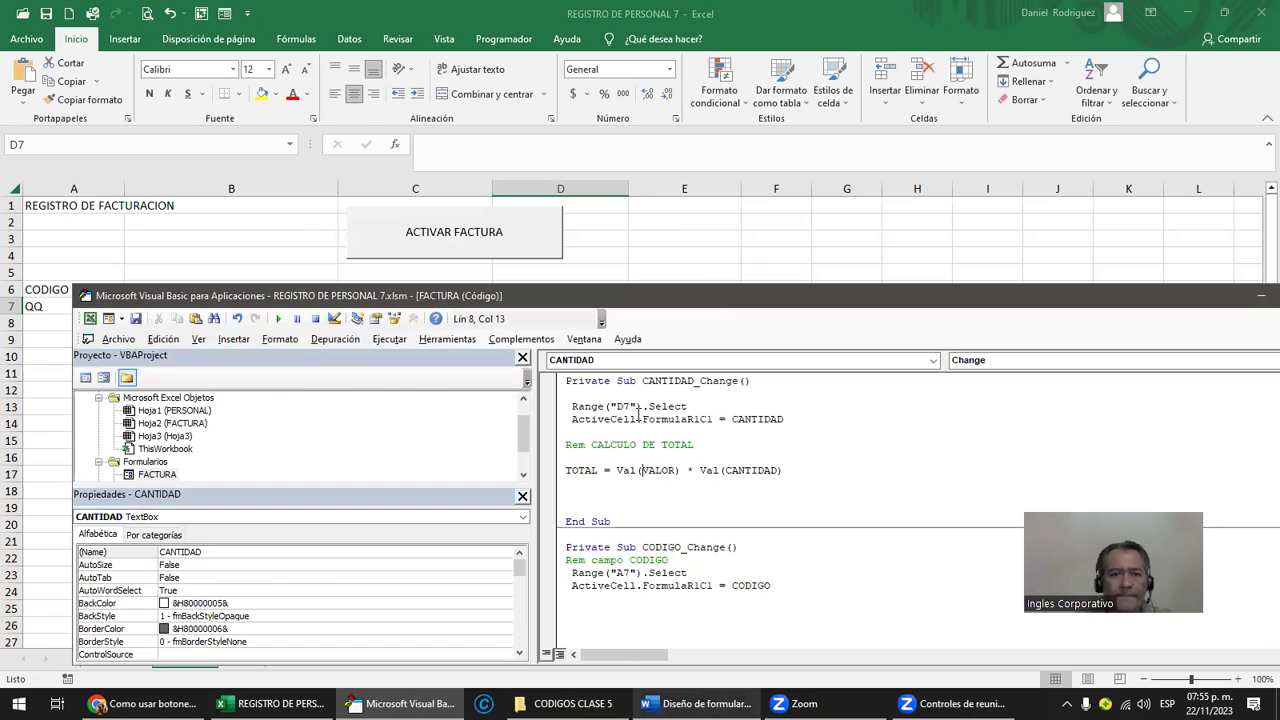
pyautogui.hotkey('alt', 'Tab')
pyautogui.scroll(2, 654, 457)
# Step: Study the guide's TOTAL = Val(VALOR) * Val(CANTIDAD) line, then bring the VBA editor forward
pyautogui.scroll(5, 659, 465)
pyautogui.scroll(3, 659, 465)
pyautogui.scroll(1, 659, 465)
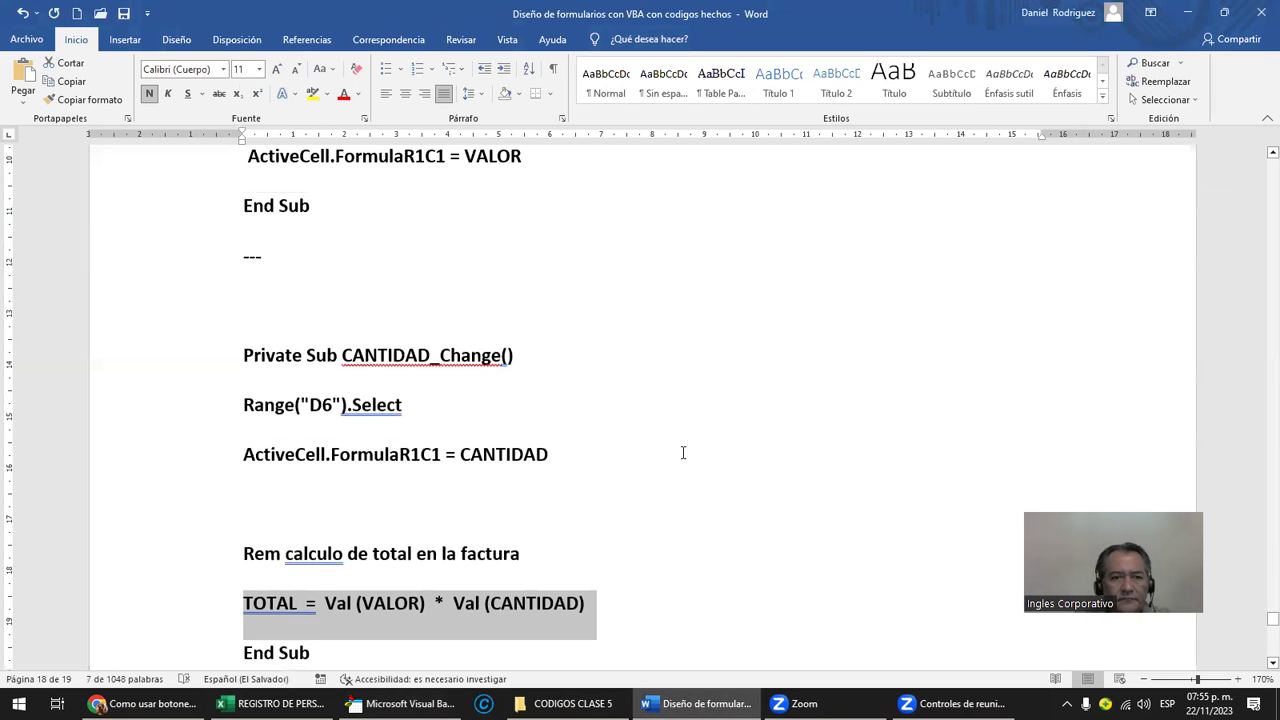
pyautogui.scroll(-1, 686, 453)
pyautogui.scroll(-1, 690, 449)
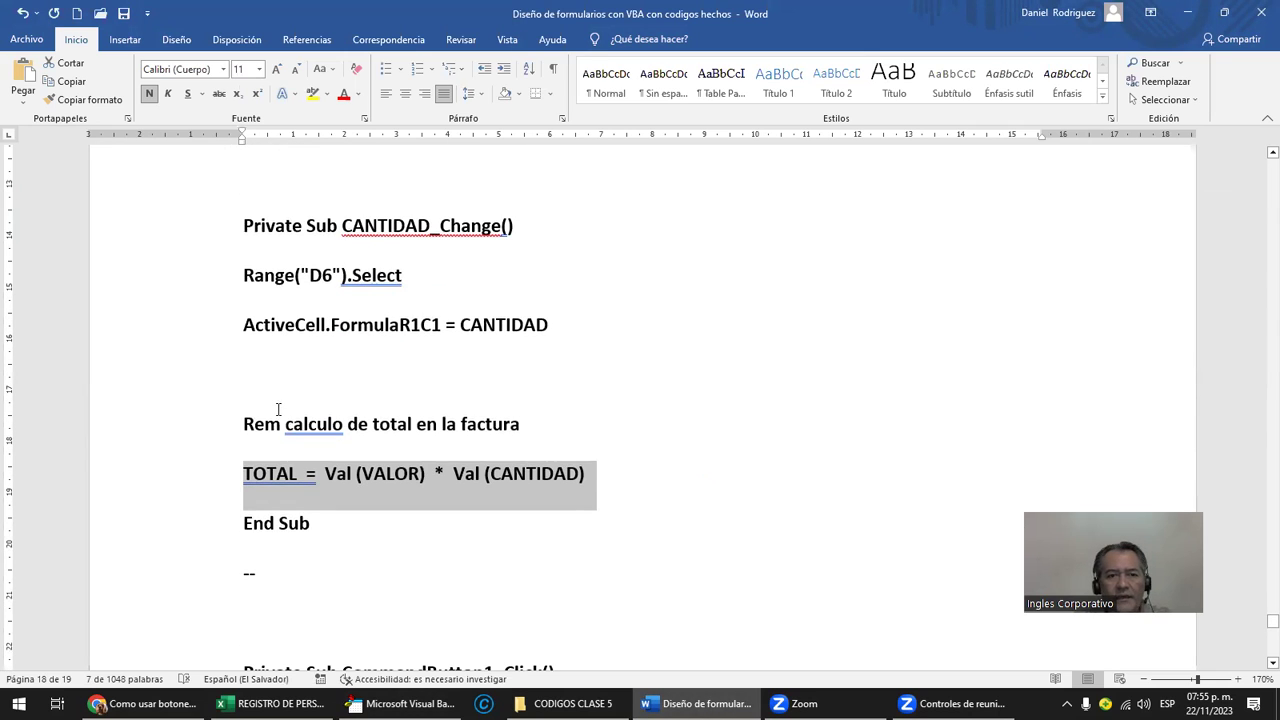
pyautogui.click(348, 473)
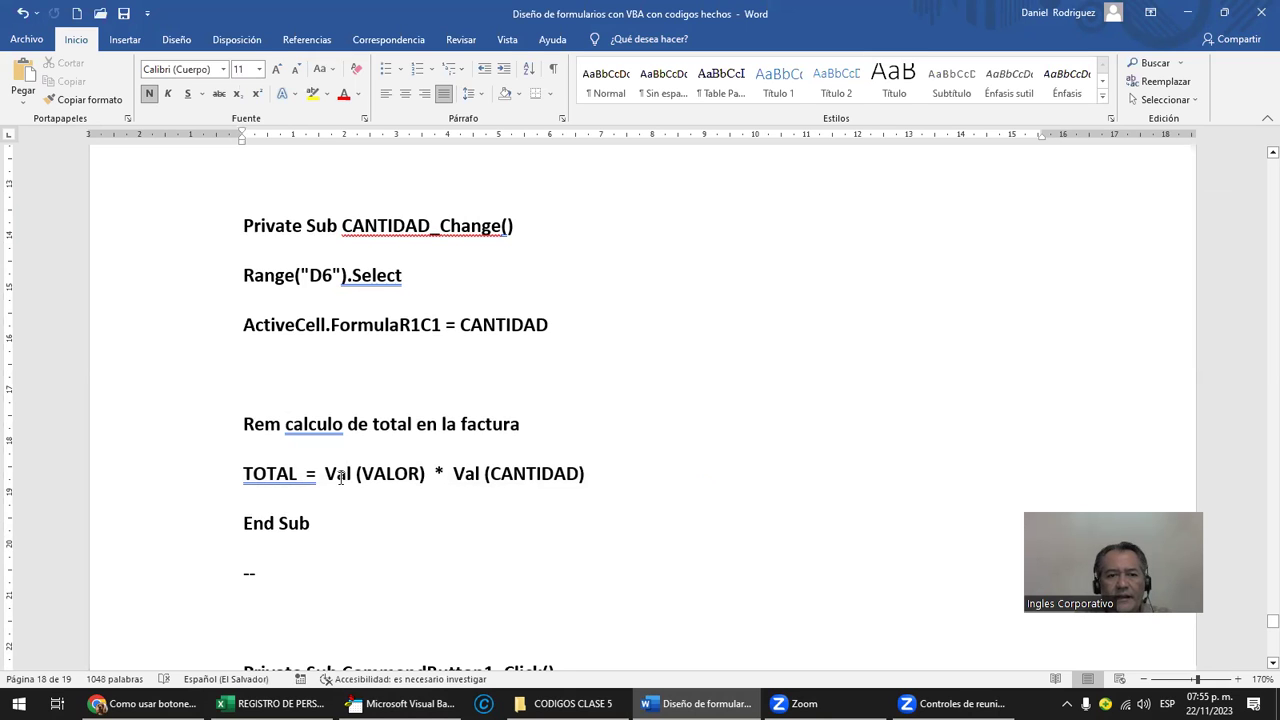
pyautogui.moveTo(326, 473)
pyautogui.mouseDown()
pyautogui.moveTo(419, 490)
pyautogui.moveTo(585, 478)
pyautogui.mouseUp()
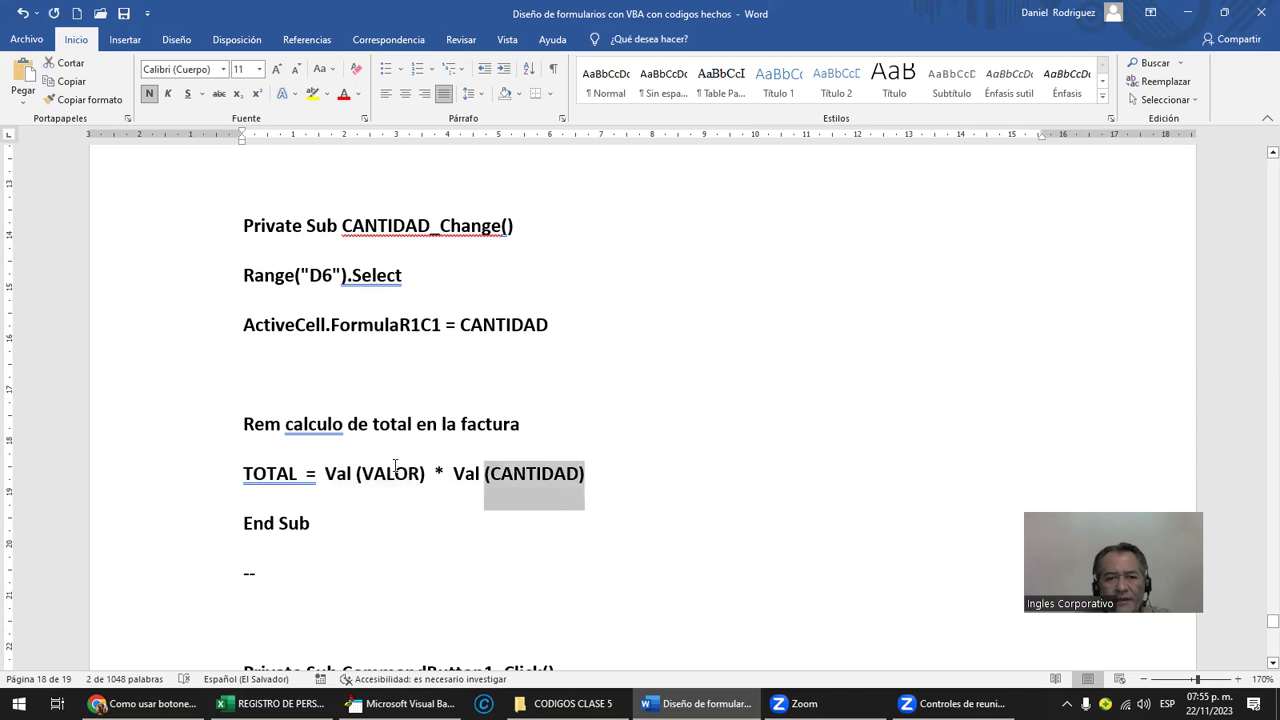
pyautogui.moveTo(376, 470); pyautogui.dragTo(419, 480)
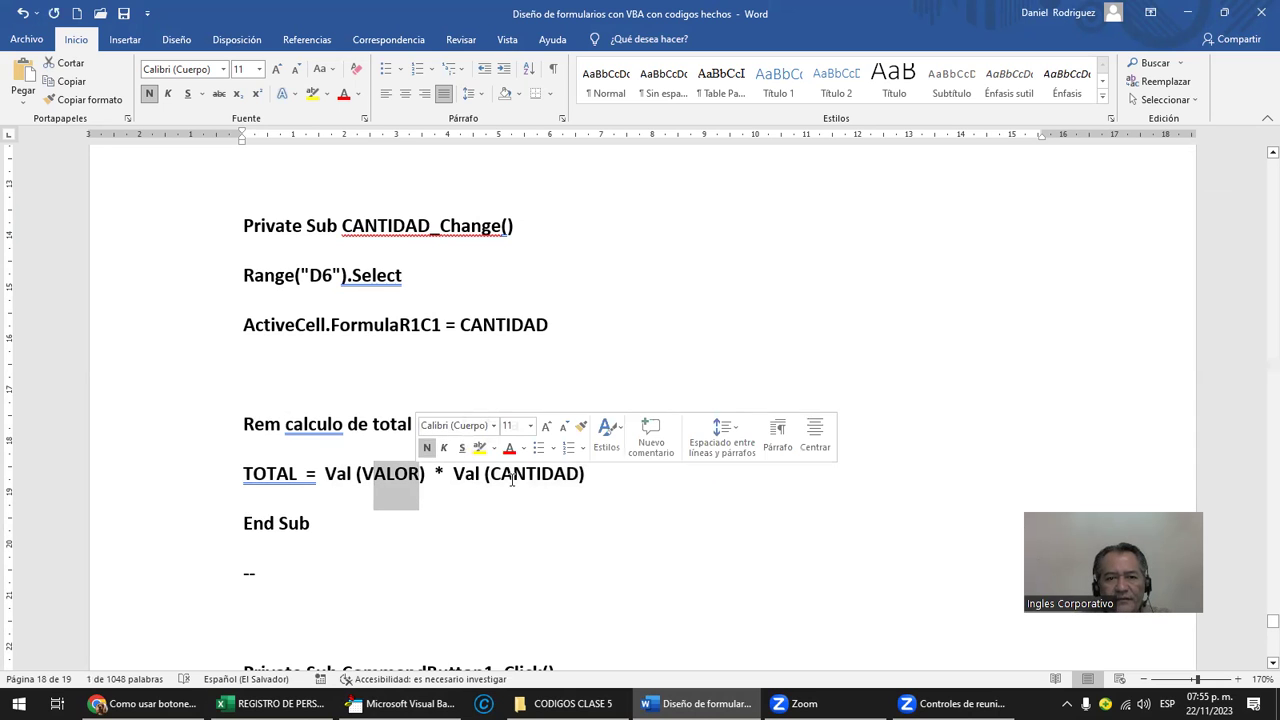
pyautogui.click(362, 476)
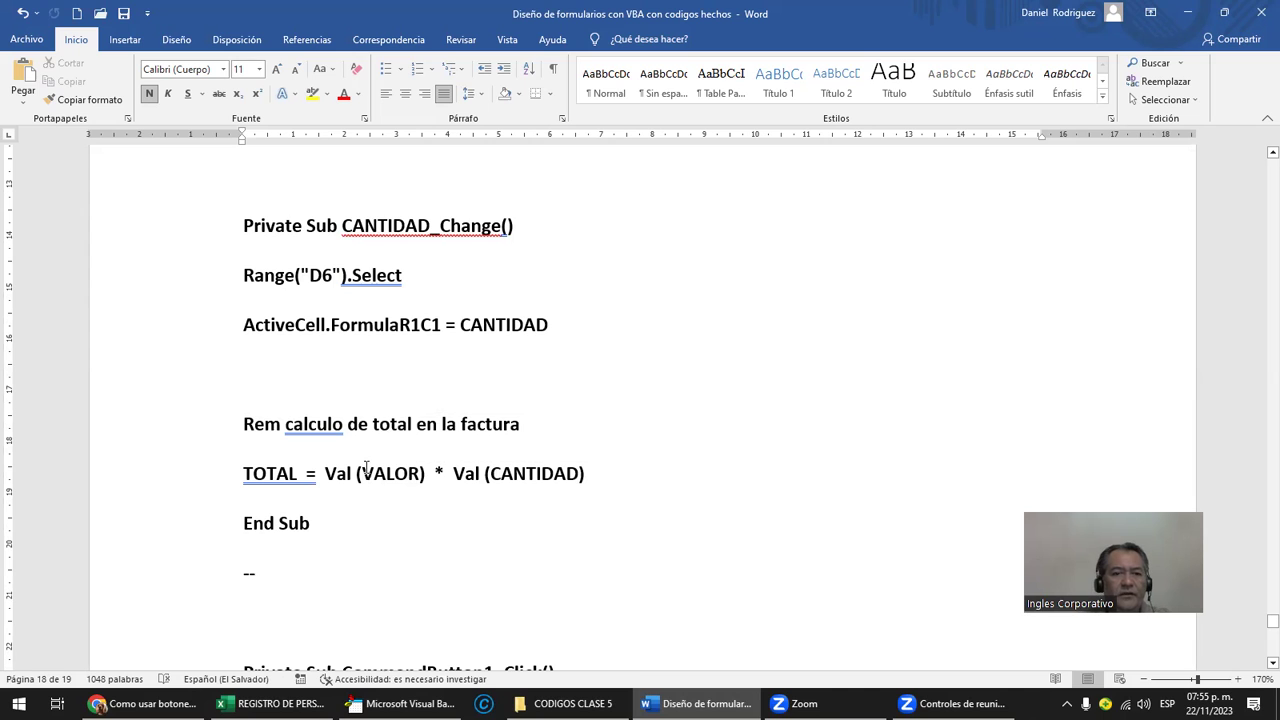
pyautogui.scroll(3, 367, 469)
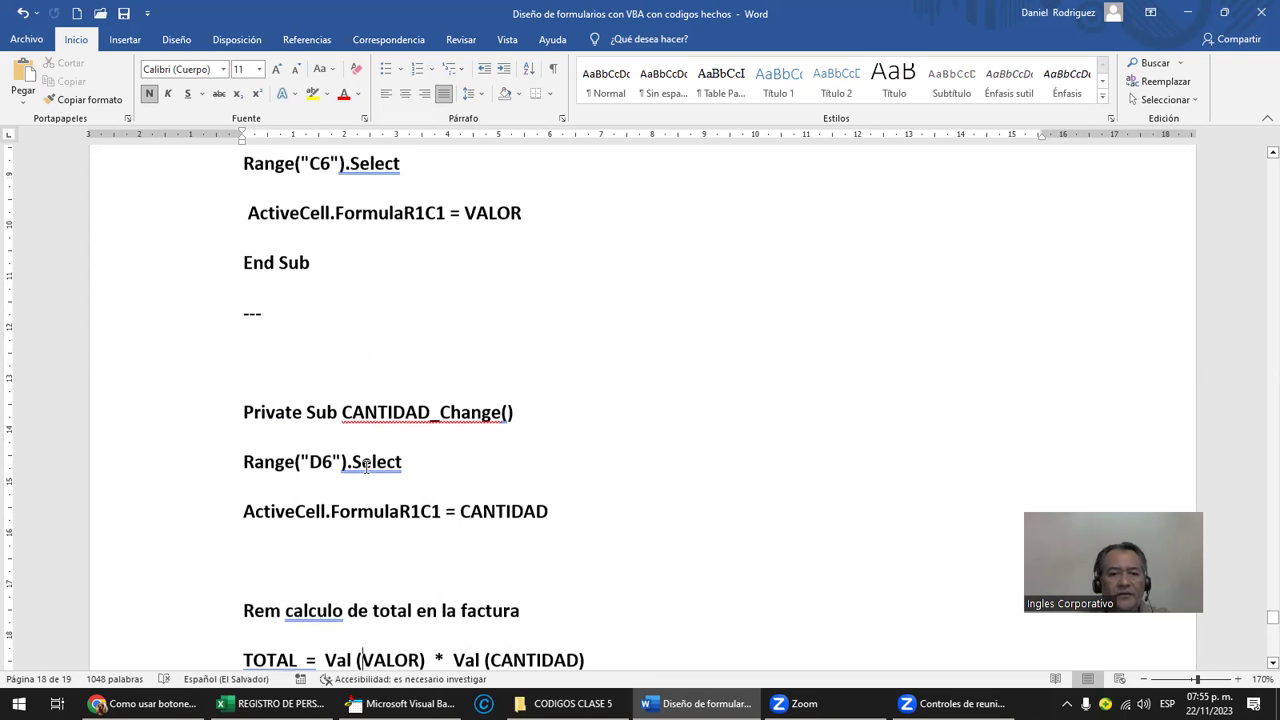
pyautogui.click(400, 703)
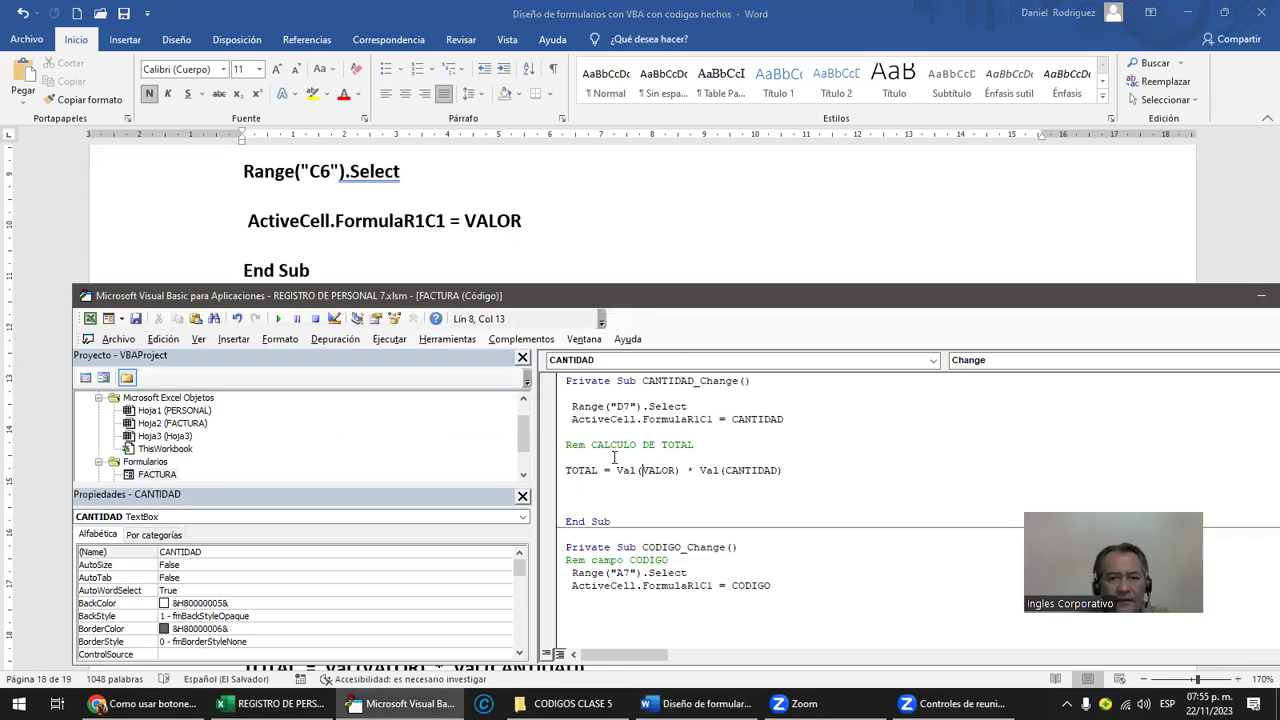
# Step: Maximize the editor and confirm the unit-value textbox is named VUNITARIO
pyautogui.doubleClick(637, 298)
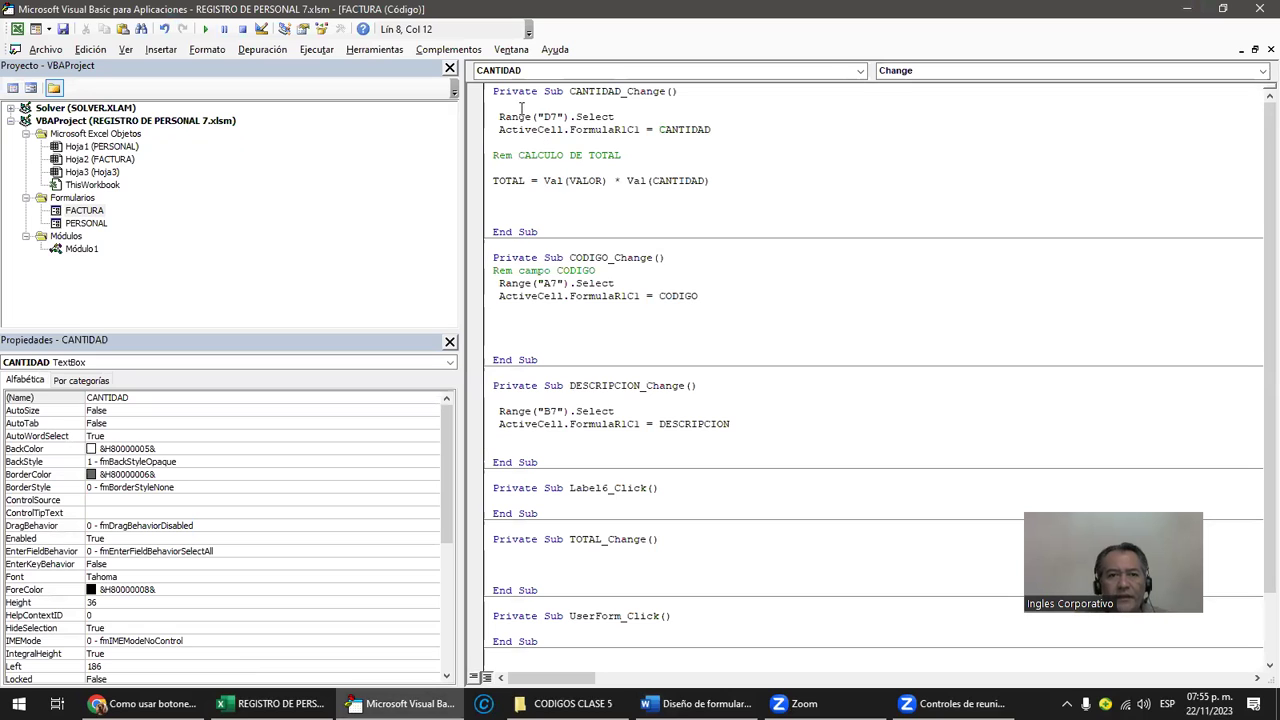
pyautogui.doubleClick(84, 211)
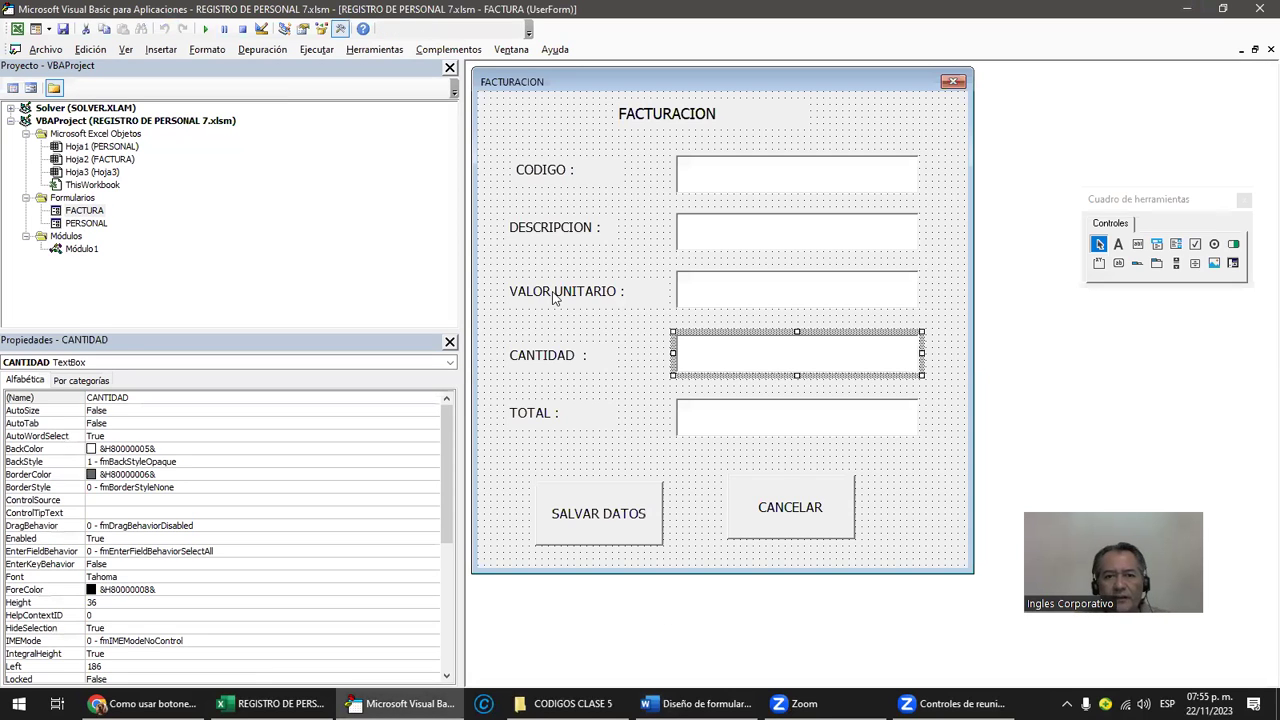
pyautogui.doubleClick(716, 289)
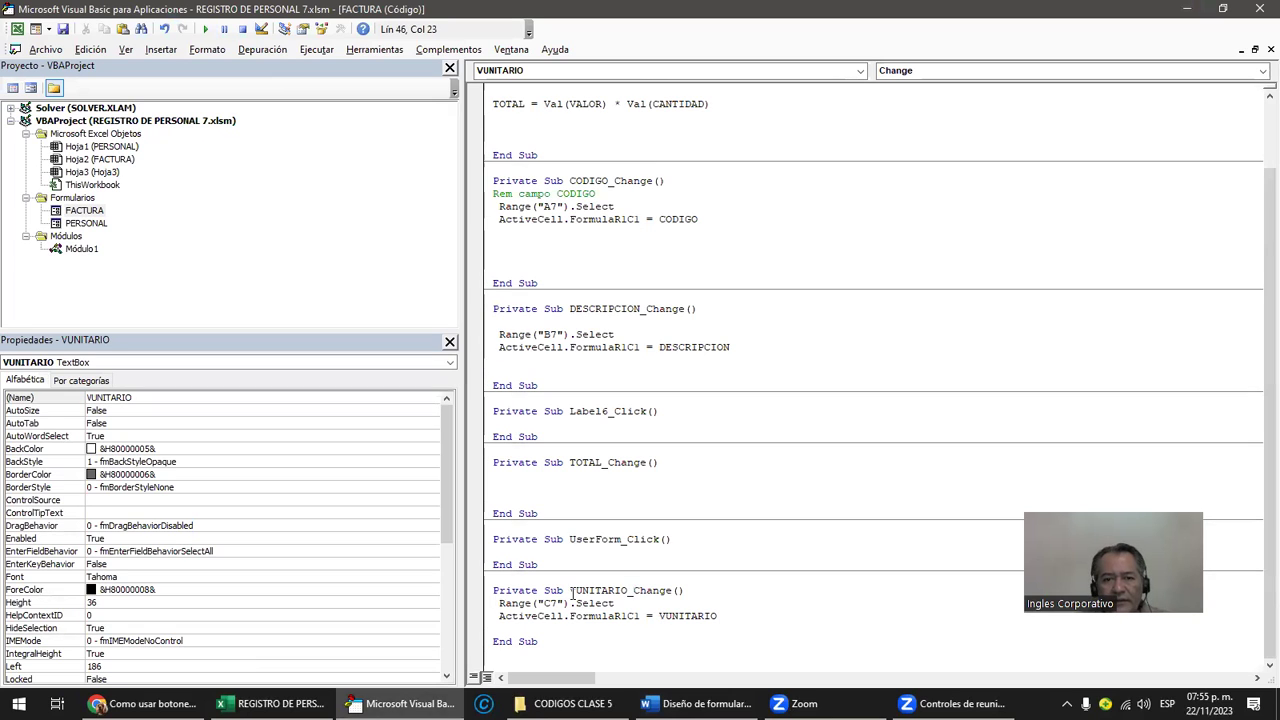
pyautogui.moveTo(569, 590); pyautogui.dragTo(493, 590)
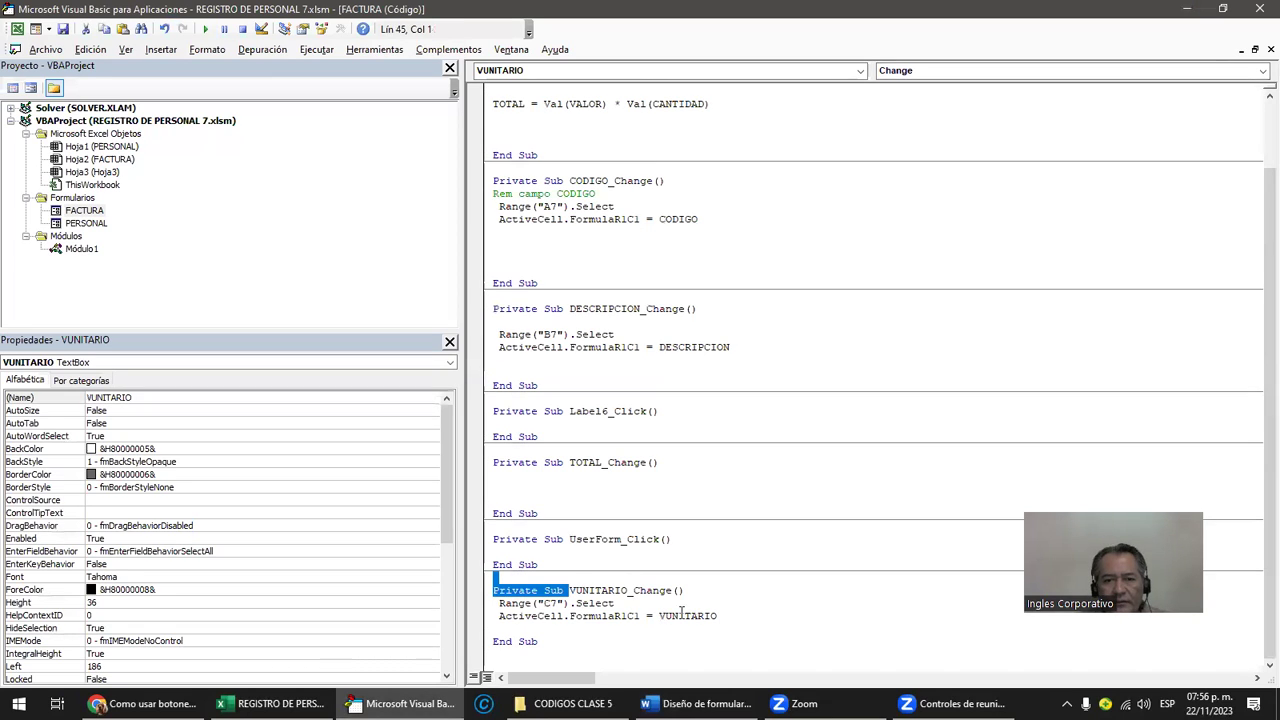
pyautogui.click(720, 616)
pyautogui.hotkey('shift', 'Left')
pyautogui.hotkey('shift', 'Left')
pyautogui.hotkey('shift', 'Left')
pyautogui.hotkey('shift', 'Left')
pyautogui.hotkey('shift', 'Left')
pyautogui.hotkey('shift', 'Left')
pyautogui.hotkey('shift', 'Left')
pyautogui.hotkey('shift', 'Left')
pyautogui.hotkey('shift', 'Left')
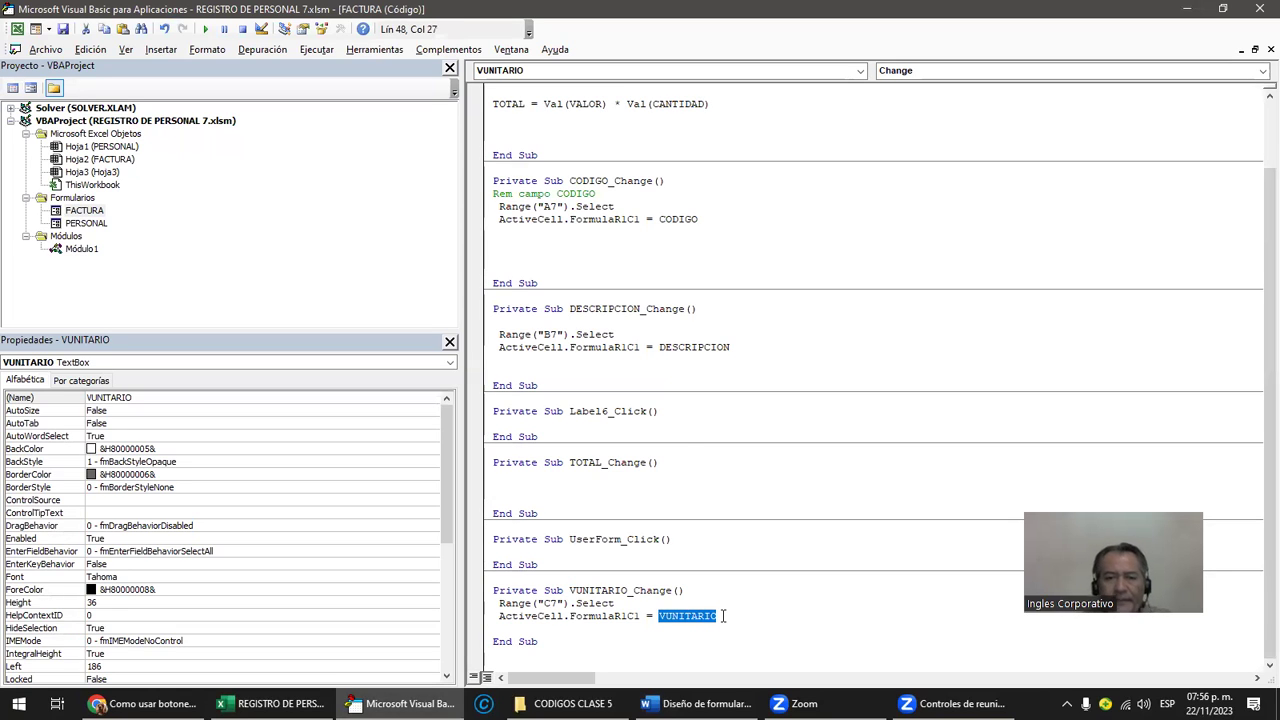
pyautogui.scroll(2, 702, 485)
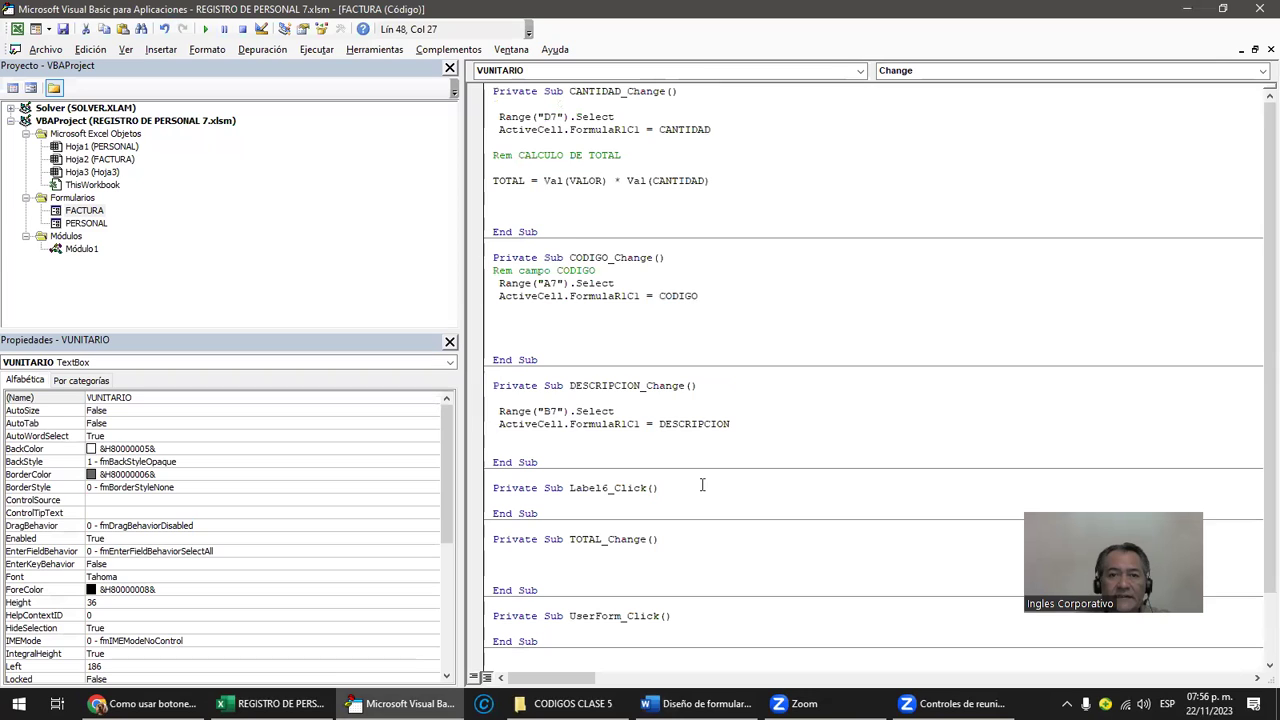
# Step: Replace VALOR with VUNITARIO in the CANTIDAD_Change TOTAL line
pyautogui.click(575, 92)
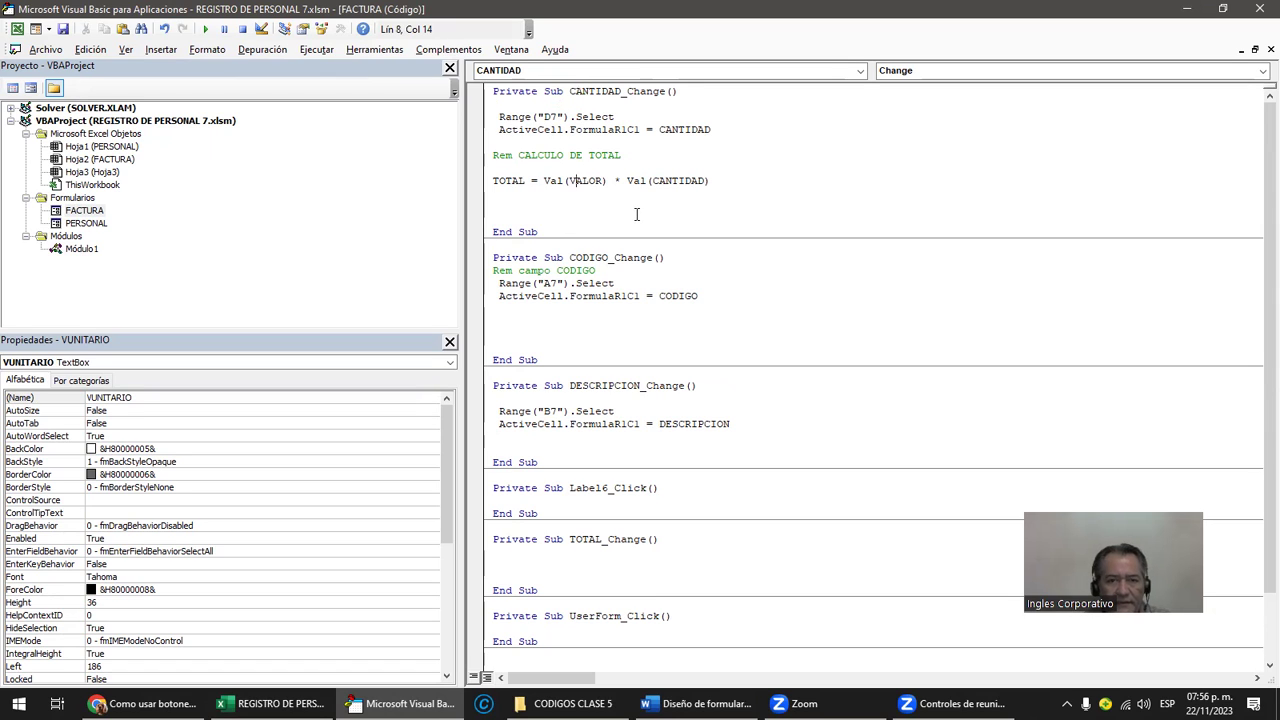
pyautogui.press('Delete')
pyautogui.press('Delete')
pyautogui.press('Delete')
pyautogui.press('Delete')
pyautogui.press('Delete')
pyautogui.write('VUNITARIO')
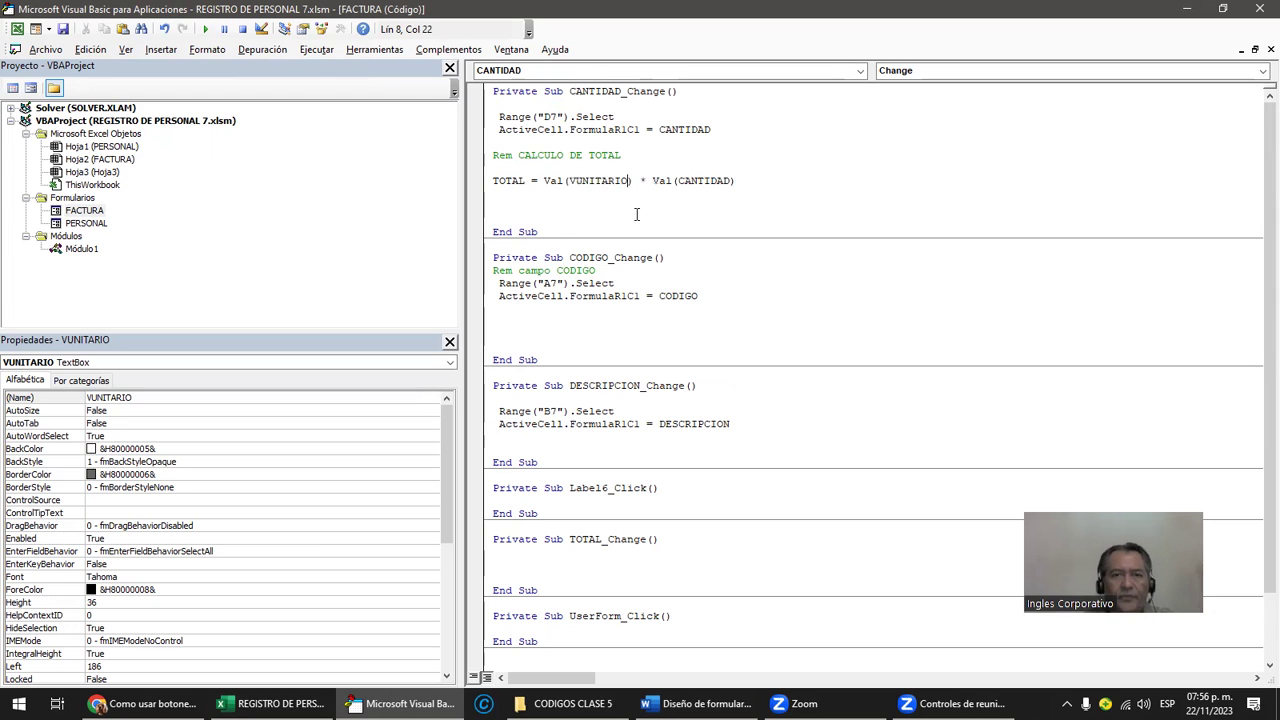
pyautogui.click(694, 180)
# Step: Run the form and enter AAAA, XXXX, unit value 3 and quantity 1, giving TOTAL 3
pyautogui.click(205, 29)
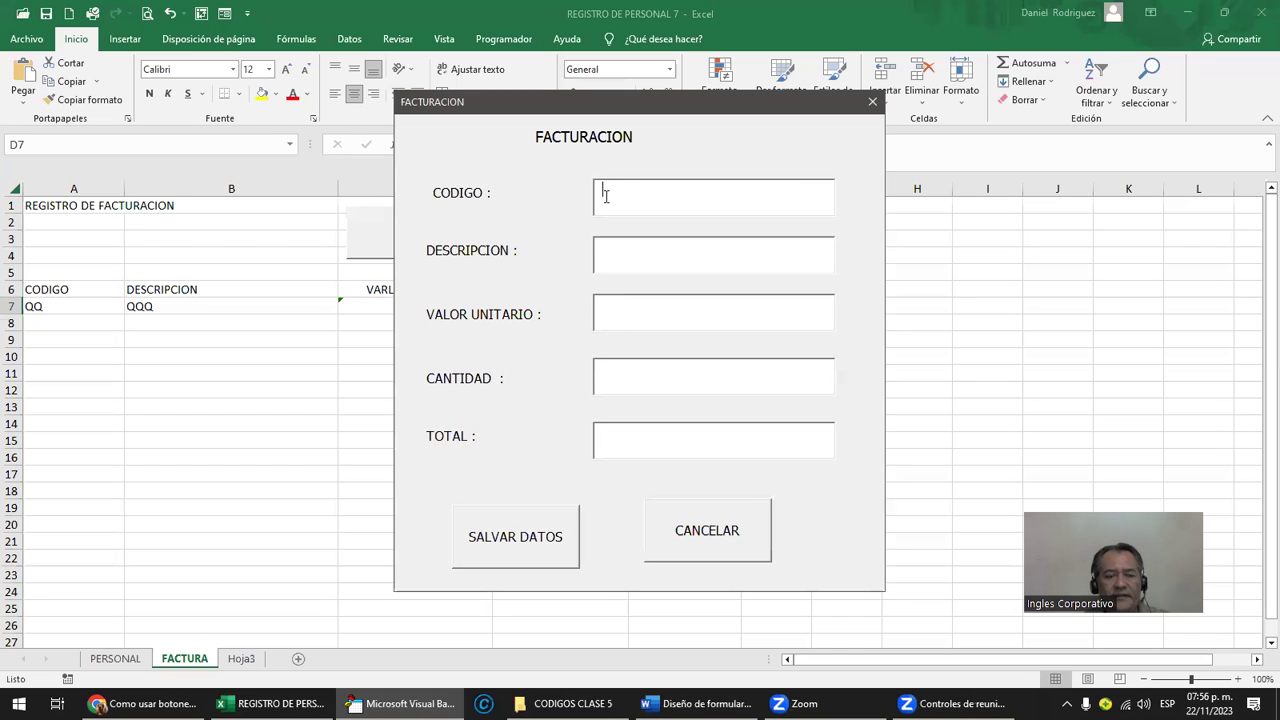
pyautogui.write('AAAA')
pyautogui.click(617, 260)
pyautogui.write('XXXX')
pyautogui.click(619, 312)
pyautogui.write('3')
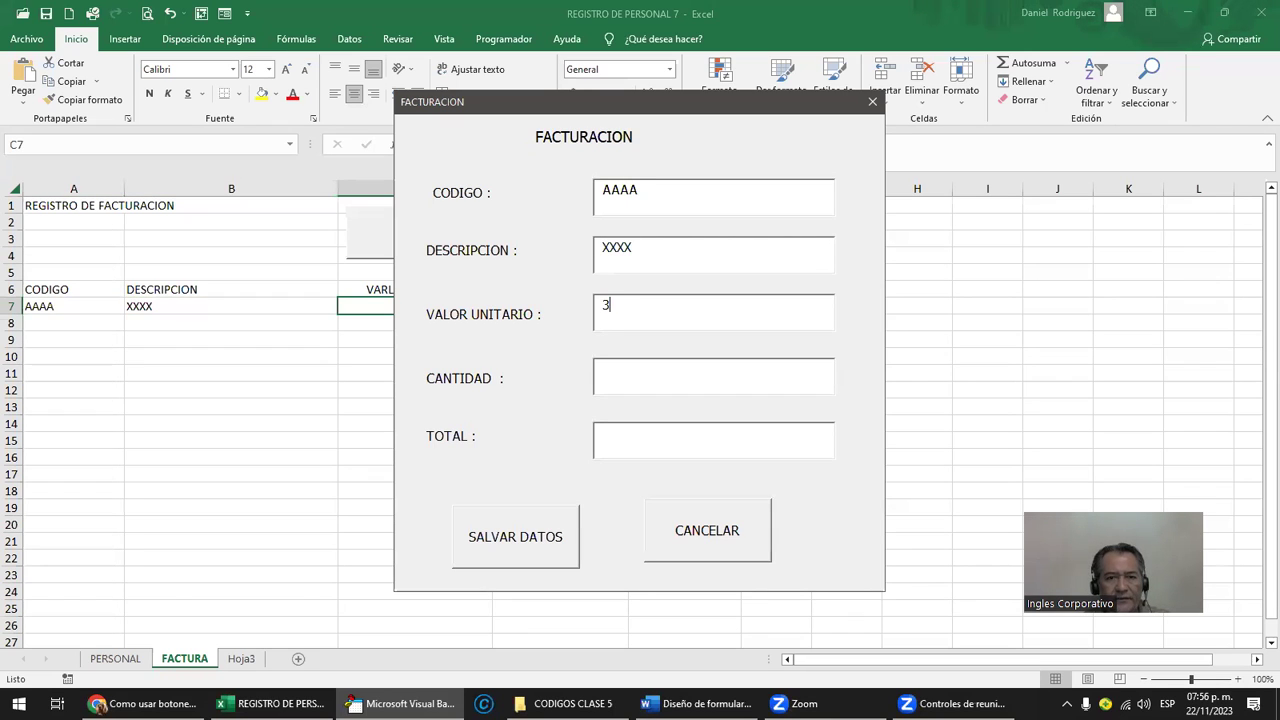
pyautogui.click(624, 382)
pyautogui.write('1')
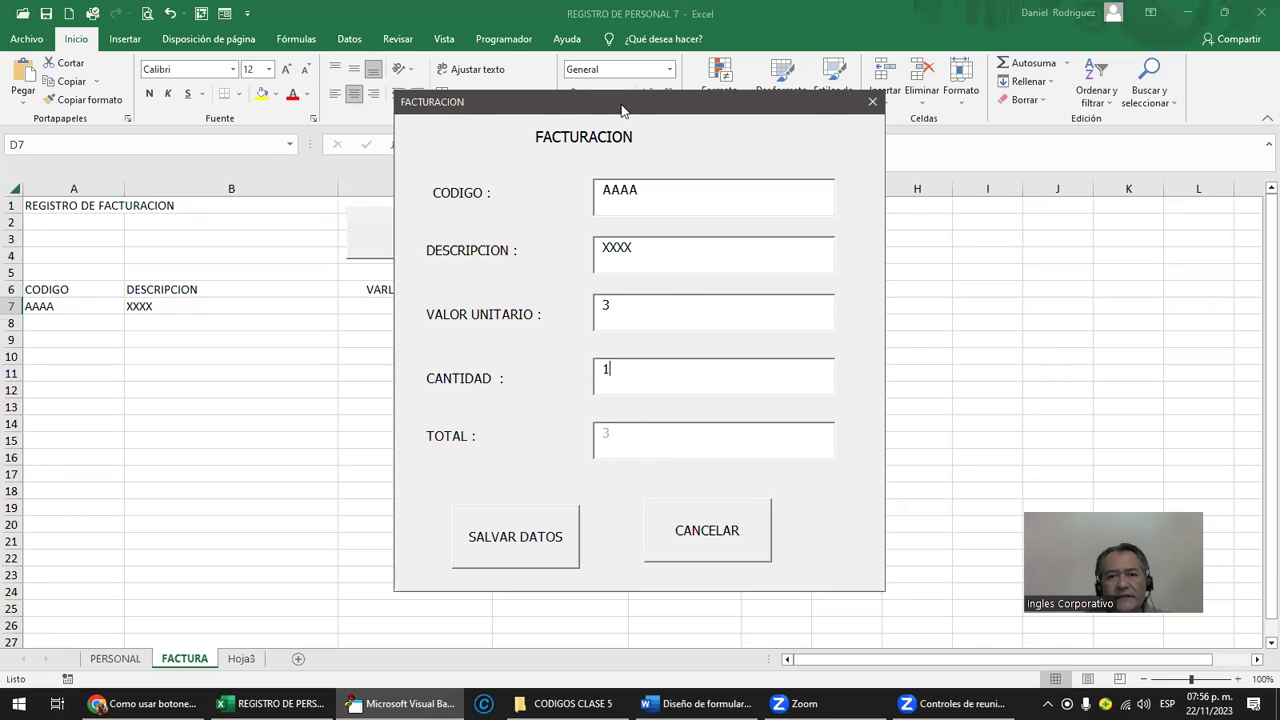
# Step: Move the form aside to verify row 7 holds AAAA, XXXX, 3, 1, then return to Word
pyautogui.moveTo(621, 110); pyautogui.dragTo(1048, 100)
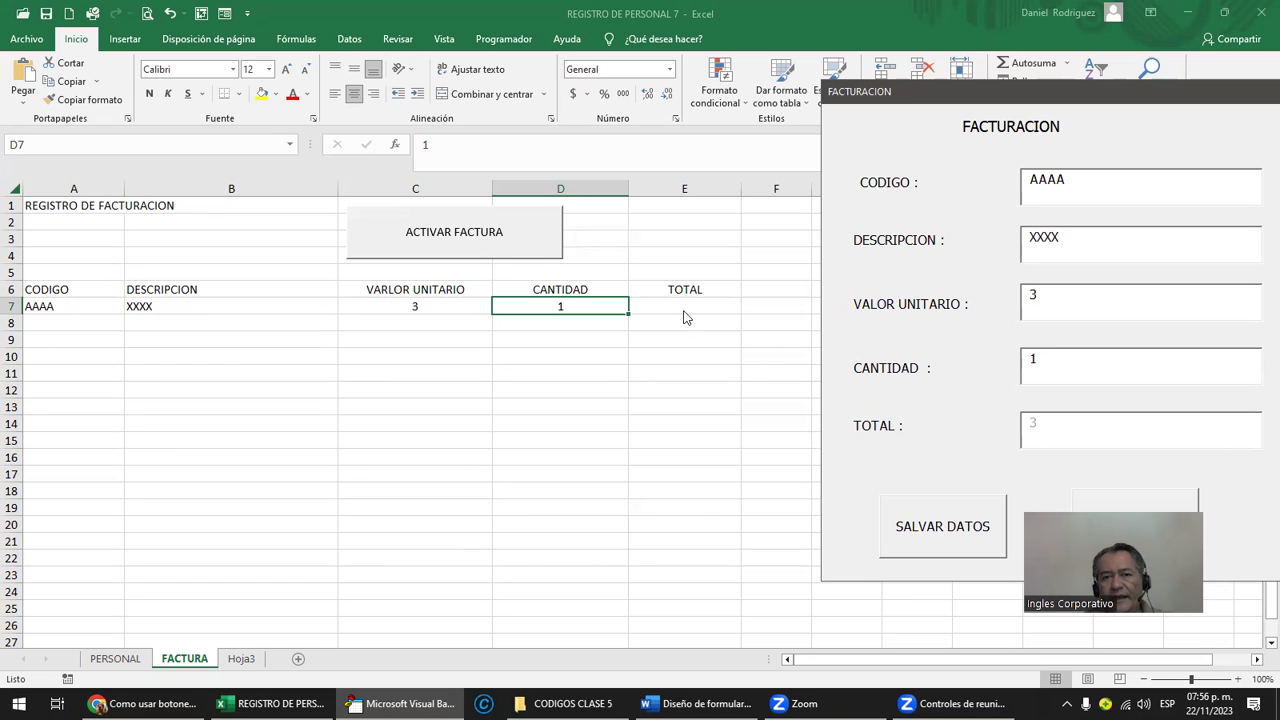
pyautogui.moveTo(960, 101); pyautogui.dragTo(614, 94)
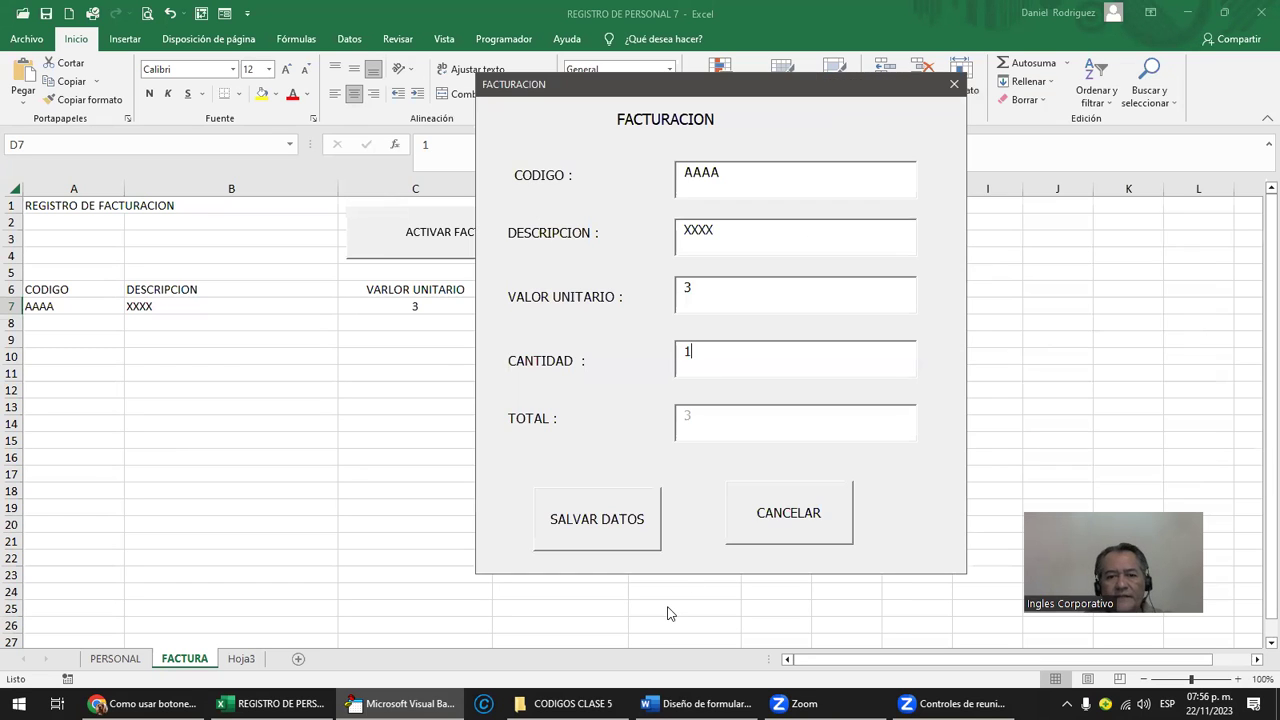
pyautogui.click(697, 703)
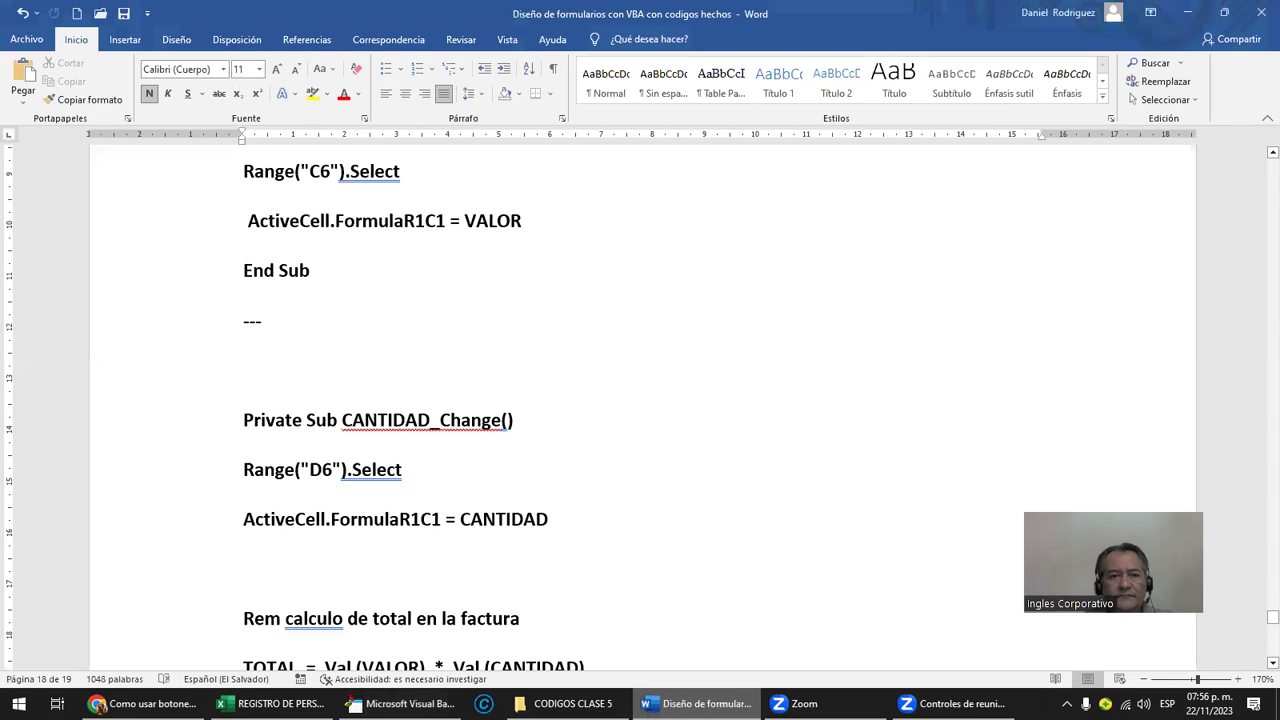
# Step: Read through the Word guide's total-calculation code, then return to Excel and the VBA editor
pyautogui.scroll(-2, 540, 451)
pyautogui.scroll(-1, 545, 451)
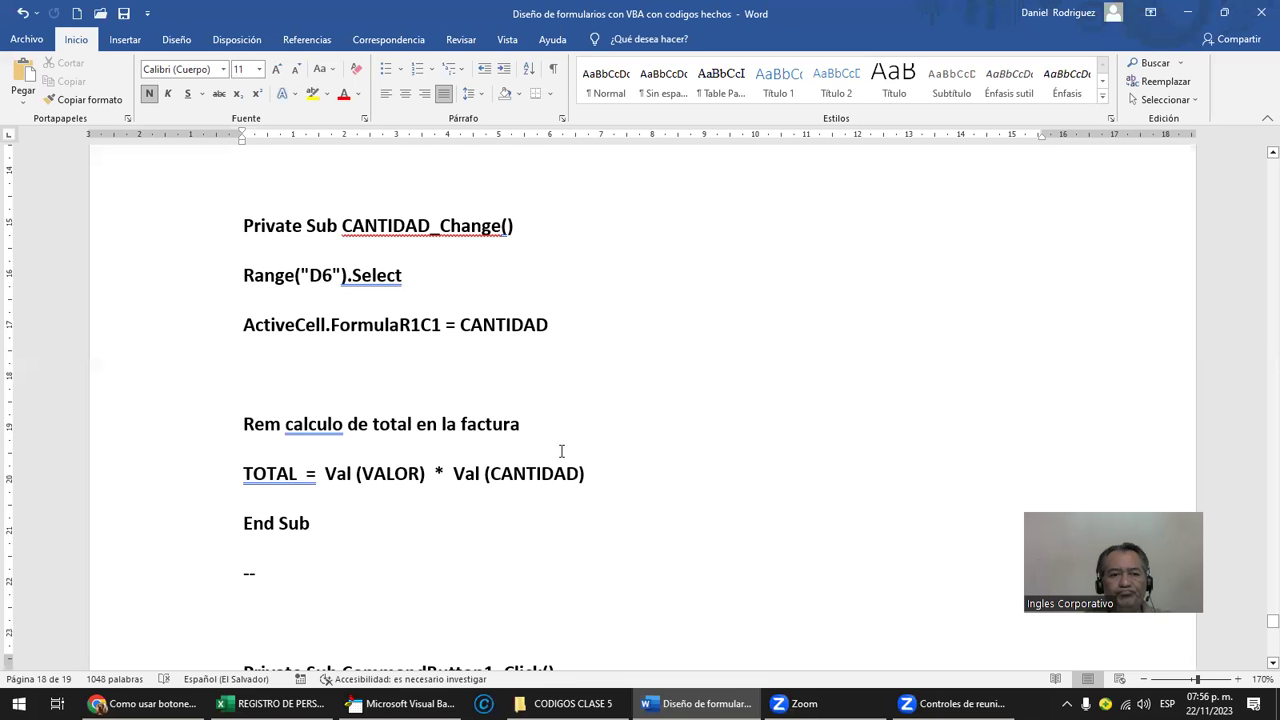
pyautogui.scroll(-3, 561, 452)
pyautogui.scroll(-4, 564, 460)
pyautogui.scroll(-2, 564, 462)
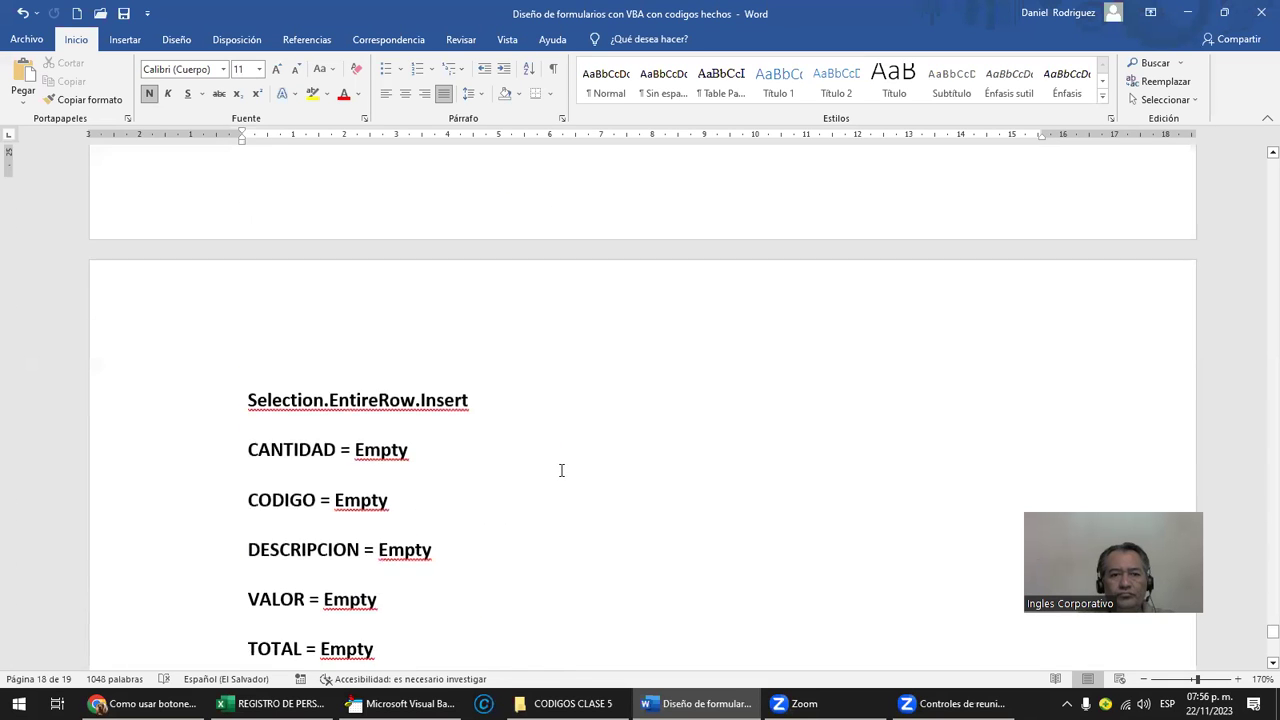
pyautogui.scroll(-2, 564, 464)
pyautogui.scroll(-5, 564, 463)
pyautogui.scroll(1, 564, 463)
pyautogui.scroll(5, 564, 463)
pyautogui.scroll(7, 564, 463)
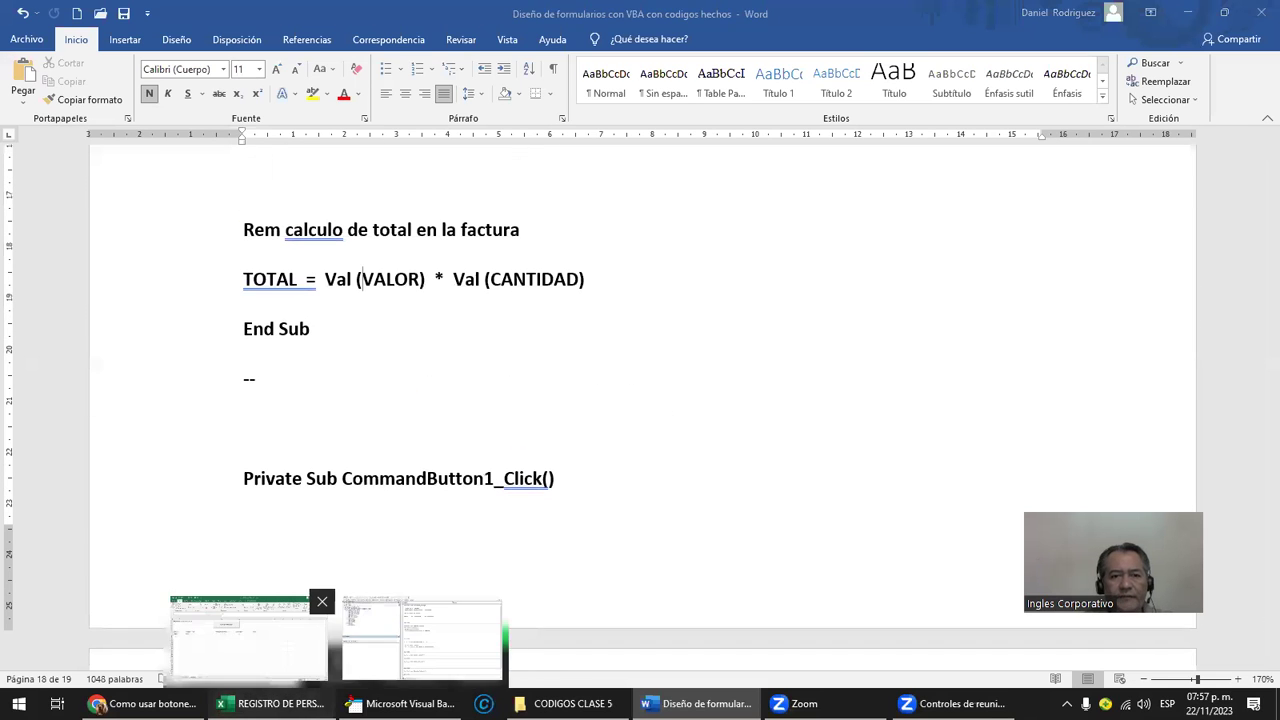
pyautogui.moveTo(262, 703)
pyautogui.click(410, 635)
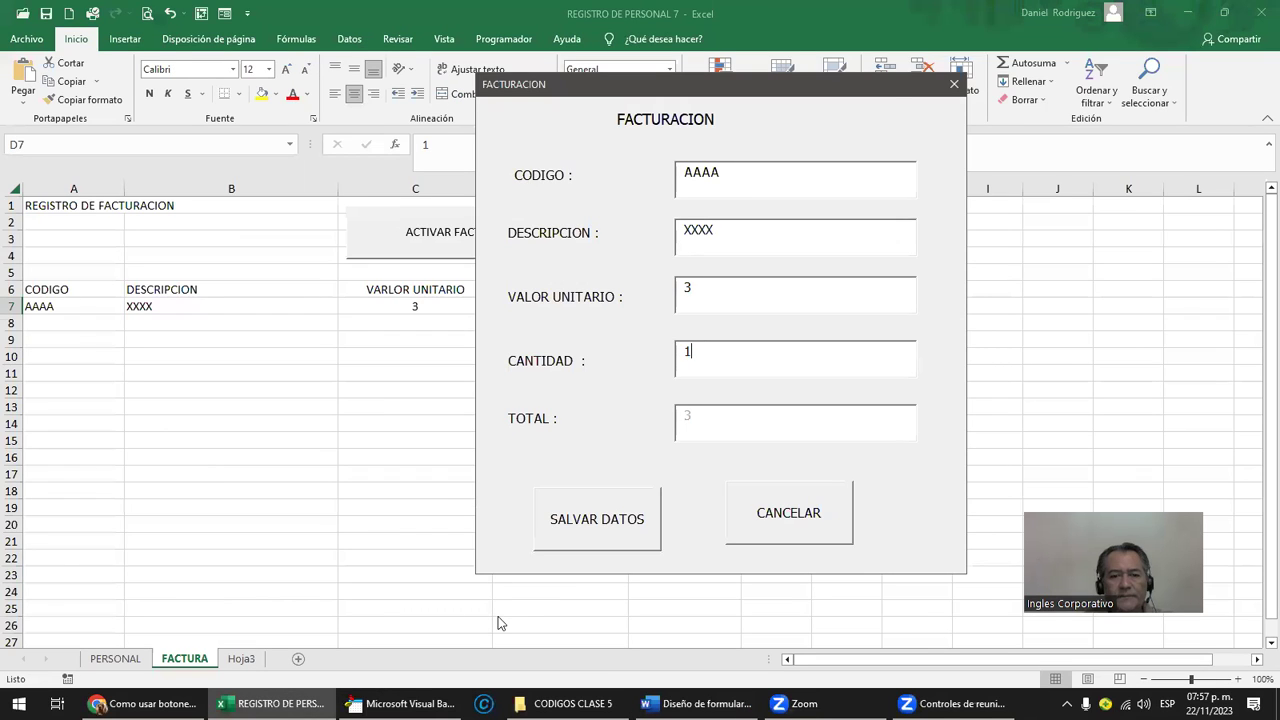
pyautogui.hotkey('alt', 'Tab')
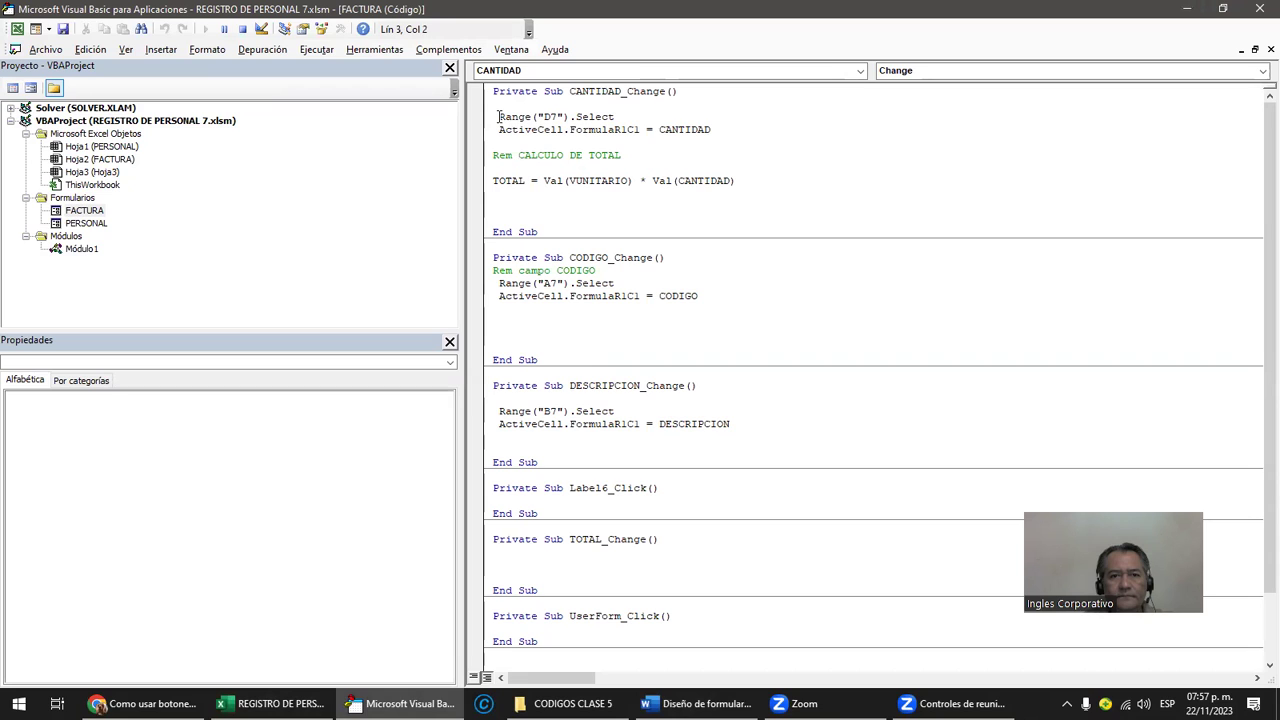
pyautogui.moveTo(498, 116); pyautogui.dragTo(711, 130)
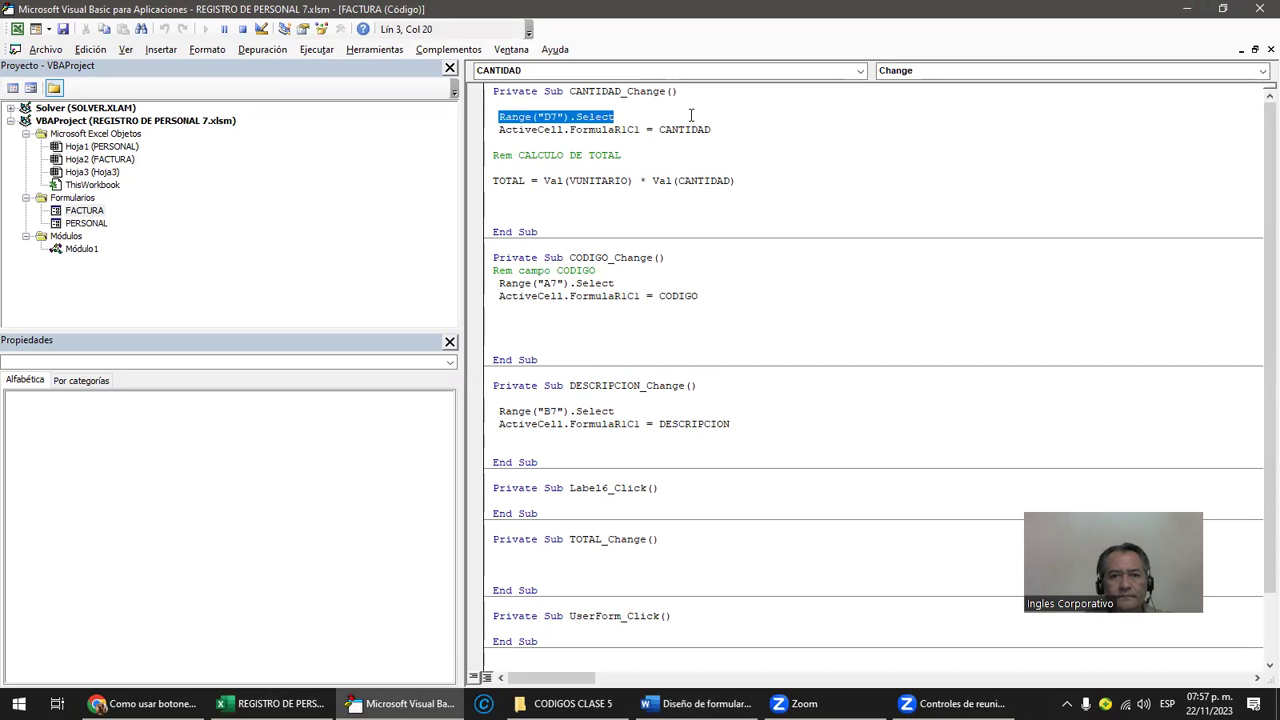
pyautogui.click(750, 186)
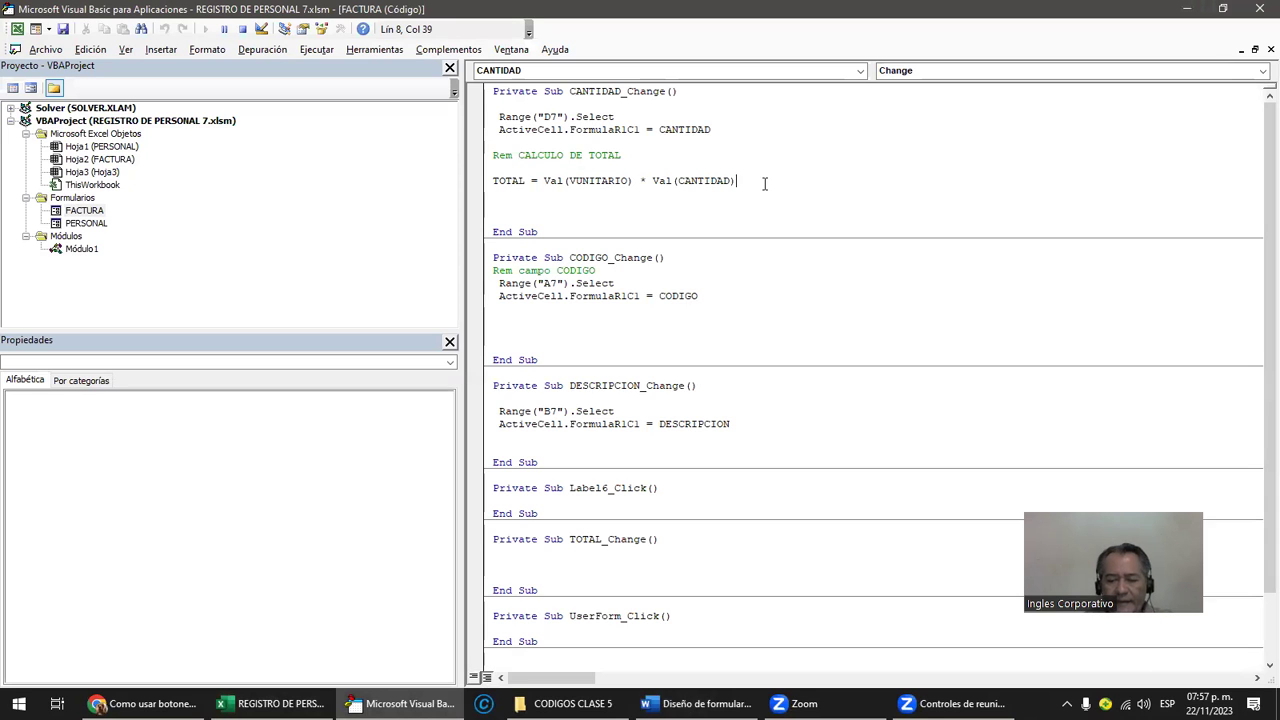
pyautogui.click(542, 208)
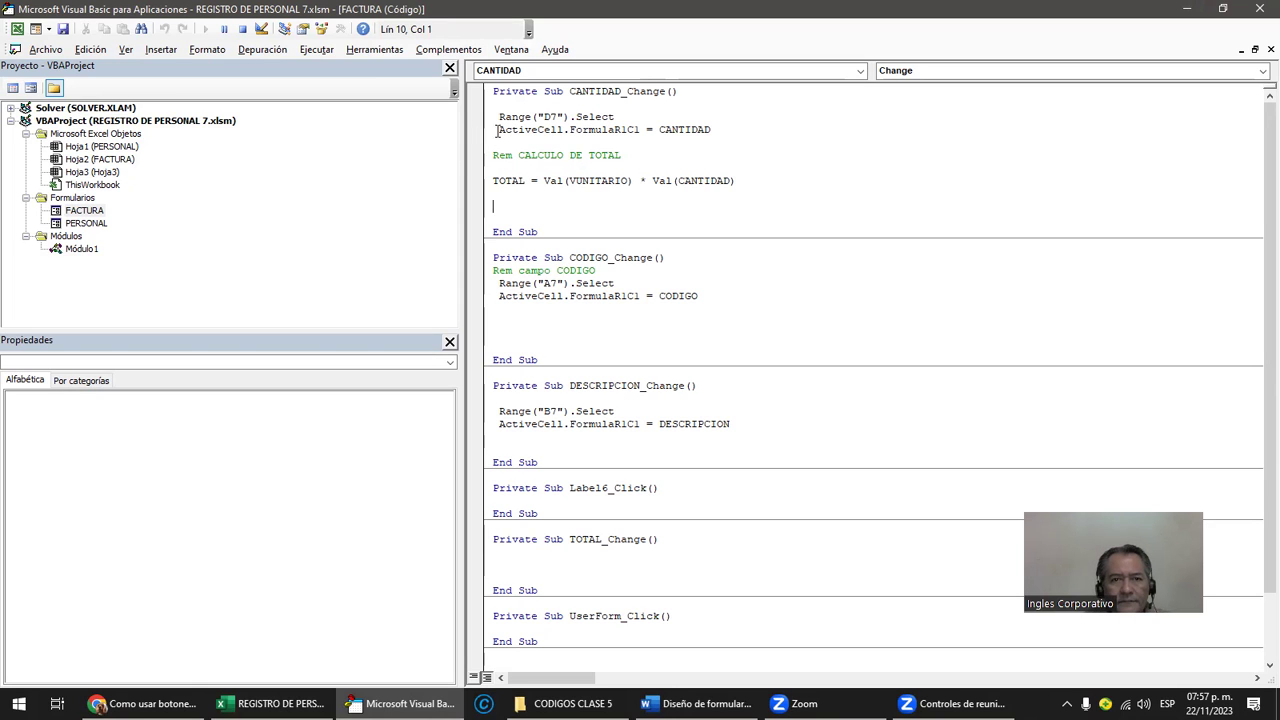
pyautogui.moveTo(498, 117); pyautogui.dragTo(715, 132)
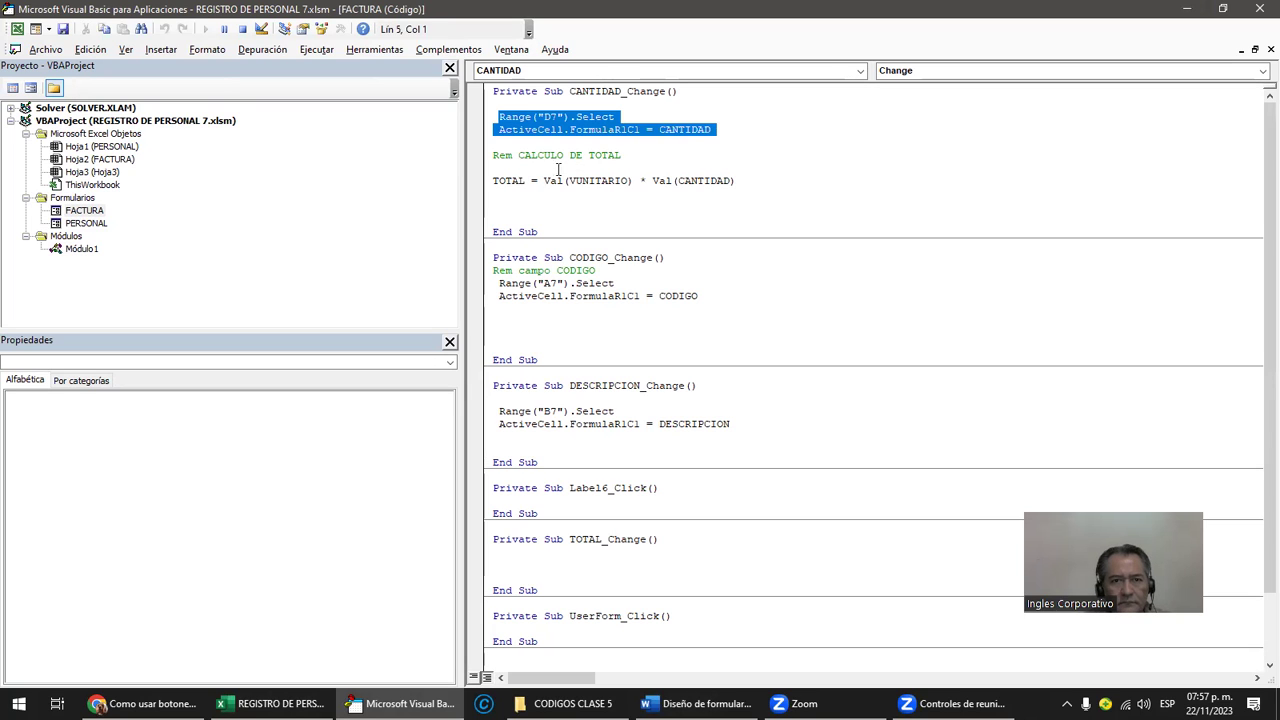
pyautogui.click(521, 214)
pyautogui.press('Up')
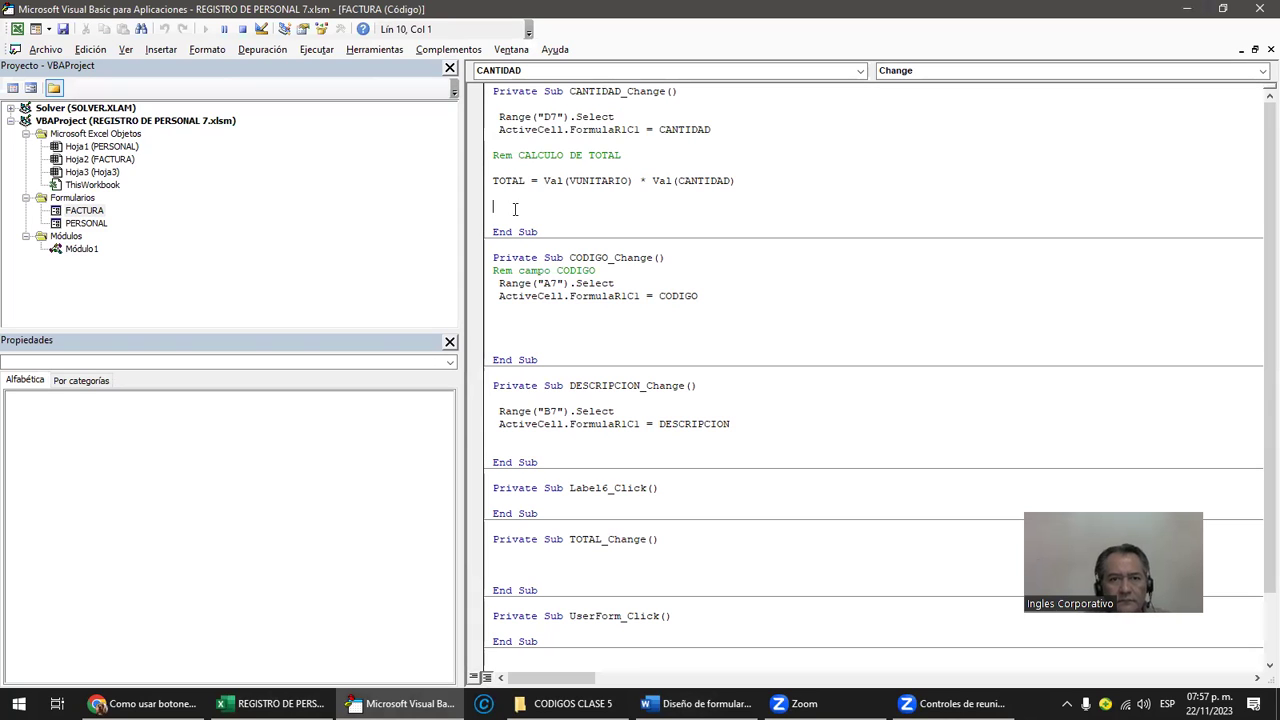
pyautogui.click(531, 196)
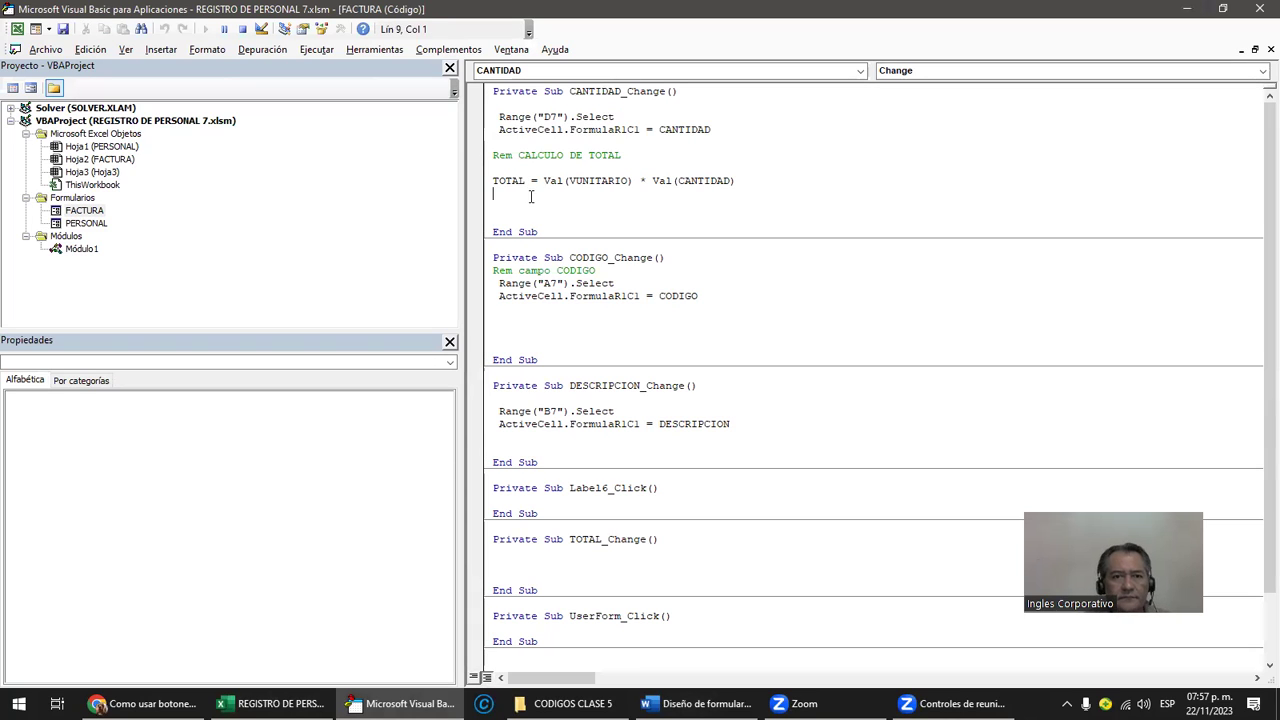
# Step: Create a TOTAL_Change handler and paste the Range("D7").Select and ActiveCell lines into it
pyautogui.doubleClick(82, 211)
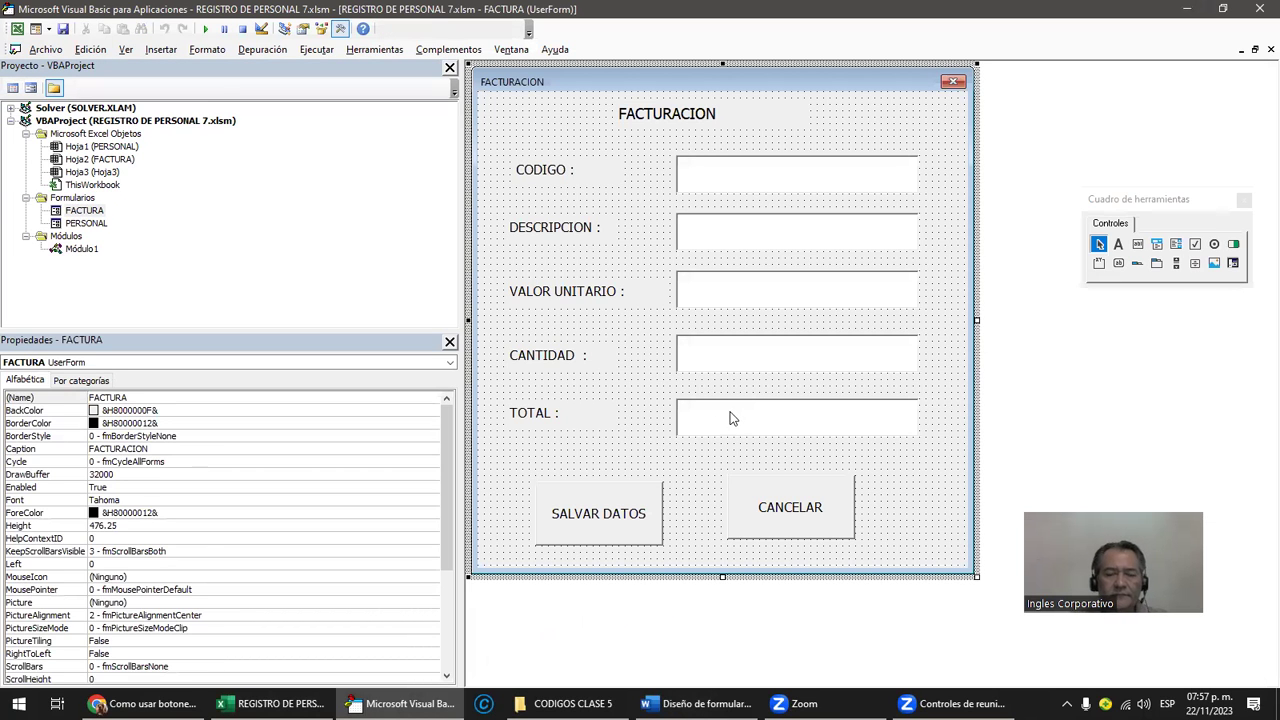
pyautogui.doubleClick(712, 414)
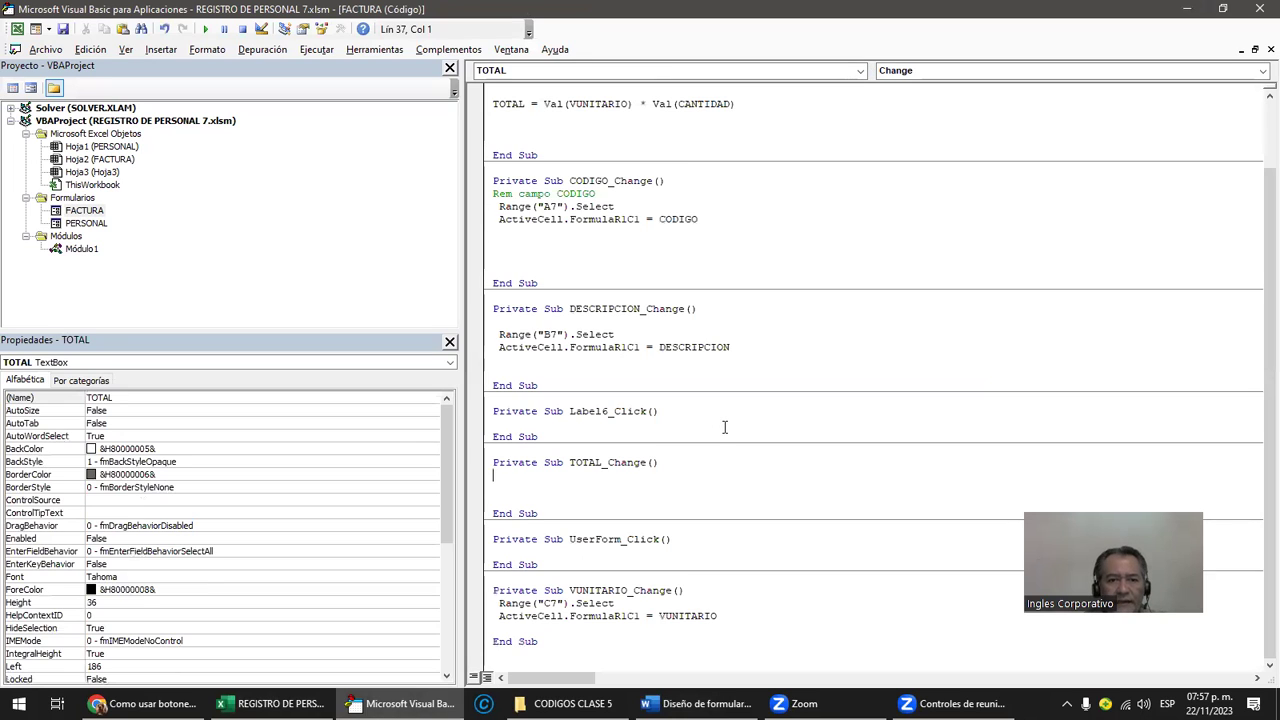
pyautogui.press('Return')
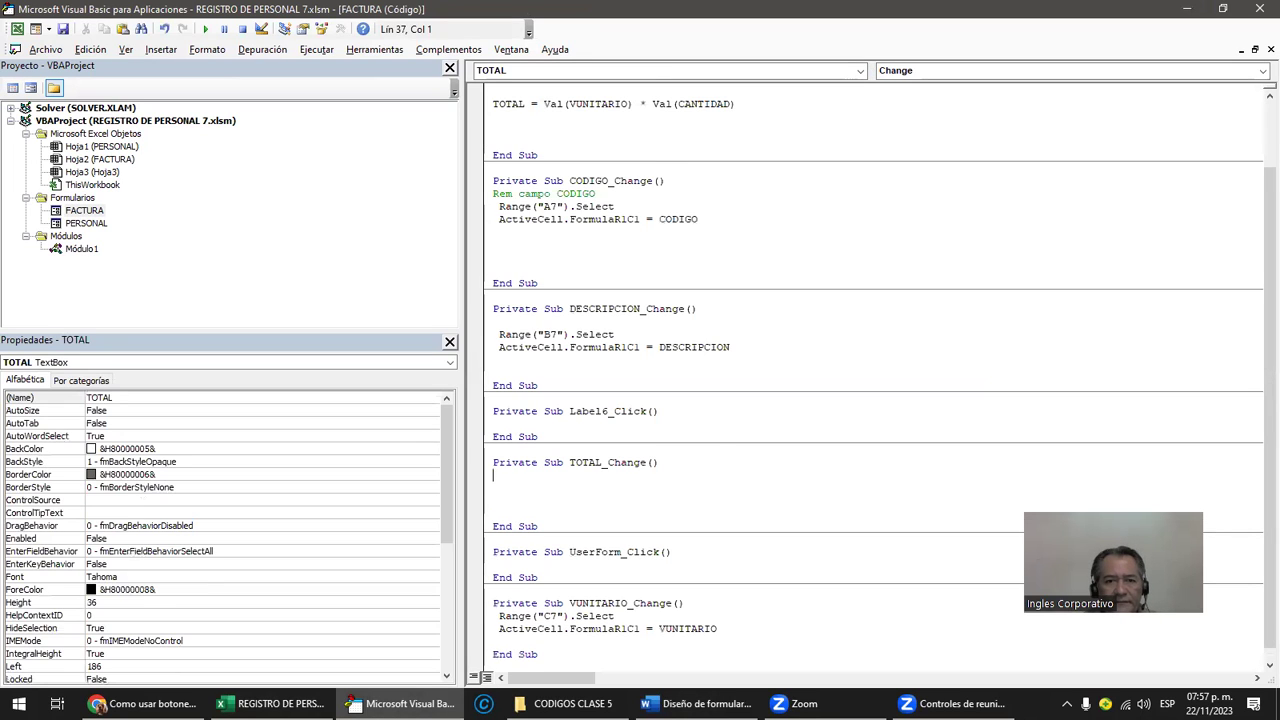
pyautogui.write('Range("D7").Select  ActiveCell.FormulaR1C1 = CANTIDAD')
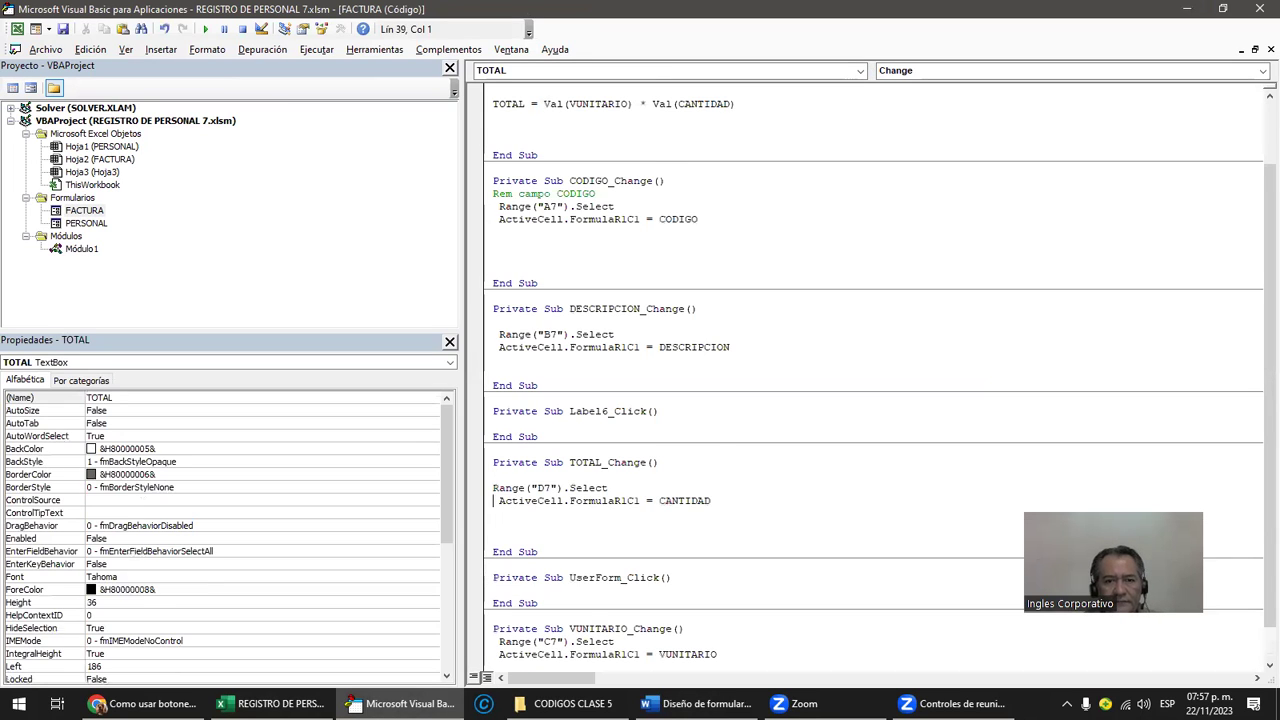
pyautogui.press('Delete')
pyautogui.press('Up')
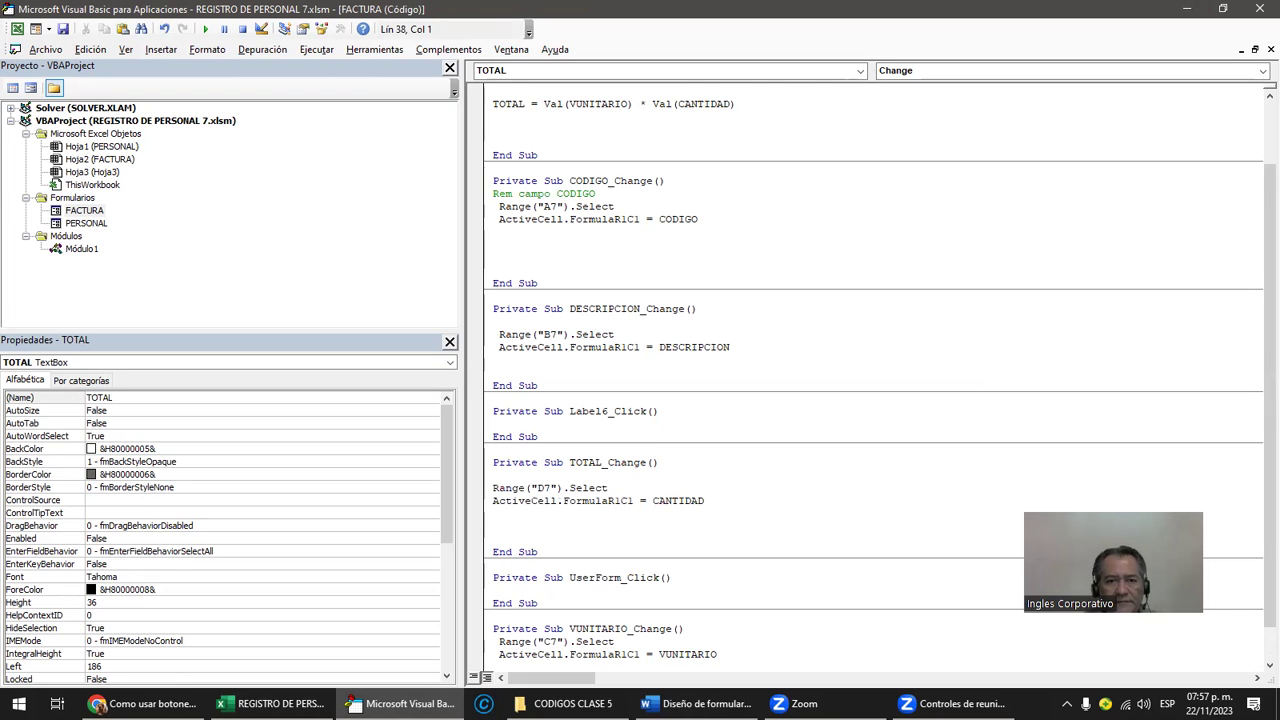
# Step: Make the line ActiveCell.FormulaR1C1 = TOTAL and launch the FACTURA form for a test run
pyautogui.click(493, 500)
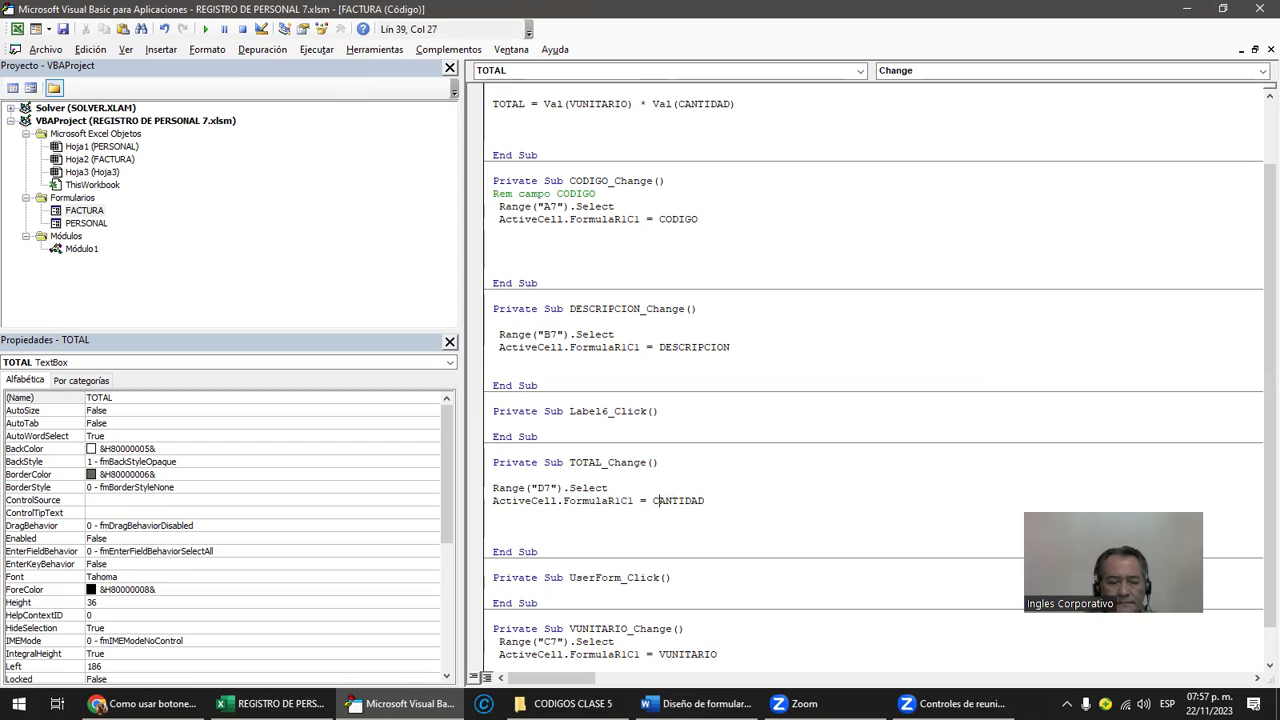
pyautogui.write('TOTAL')
pyautogui.press('Delete')
pyautogui.press('Delete')
pyautogui.press('Delete')
pyautogui.press('Delete')
pyautogui.press('Delete')
pyautogui.press('Delete')
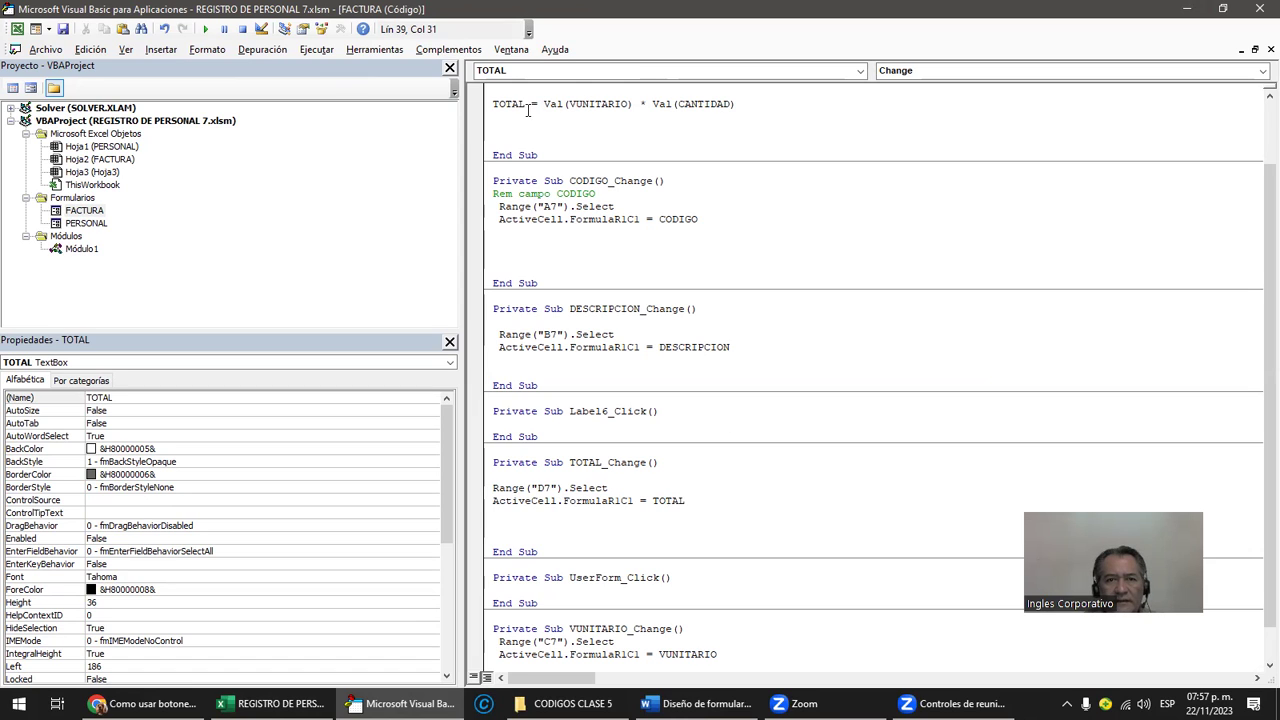
pyautogui.moveTo(491, 103); pyautogui.dragTo(517, 103)
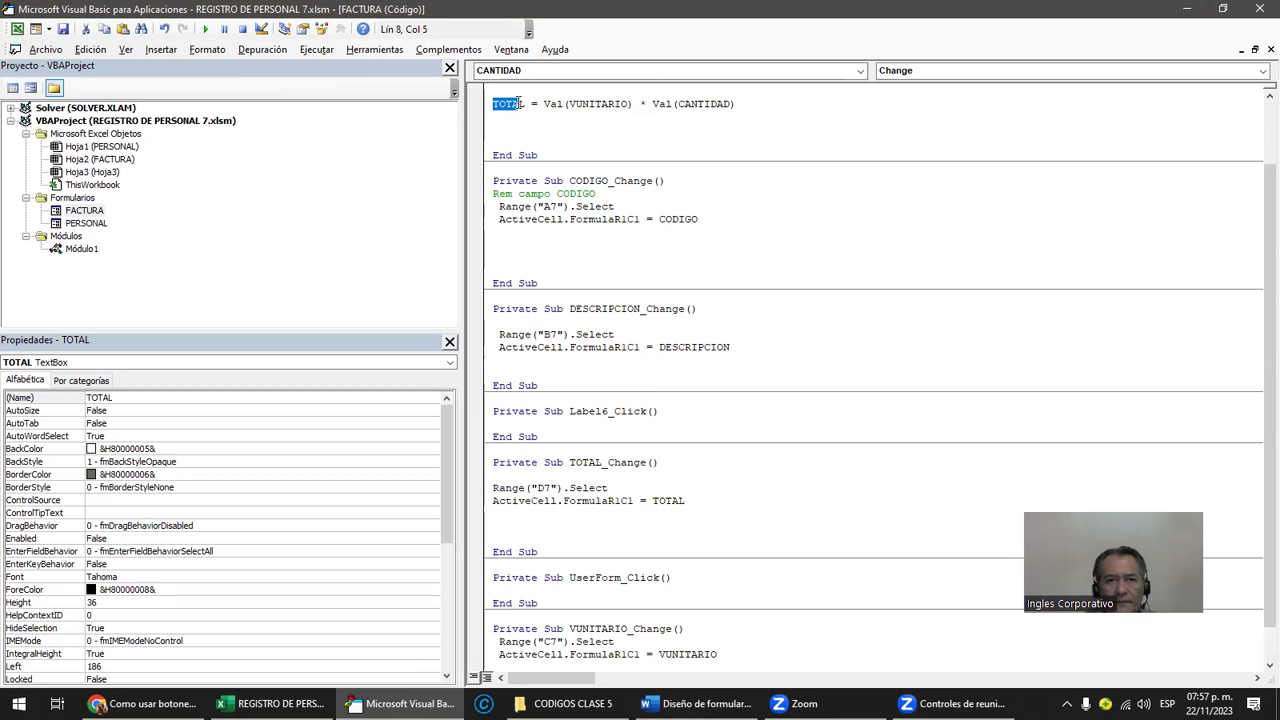
pyautogui.click(205, 29)
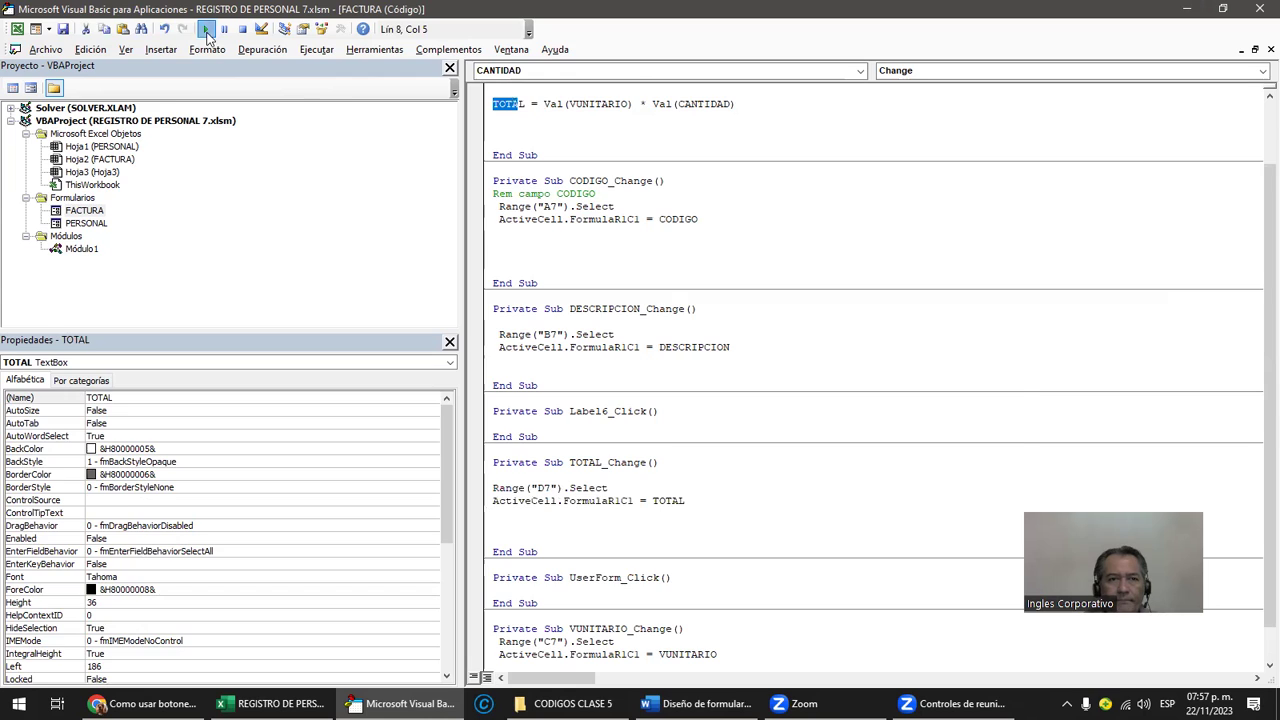
# Step: Enter QQ, AAA, unit value 1 and quantity 1 in the form and check row 7
pyautogui.write('QQ')
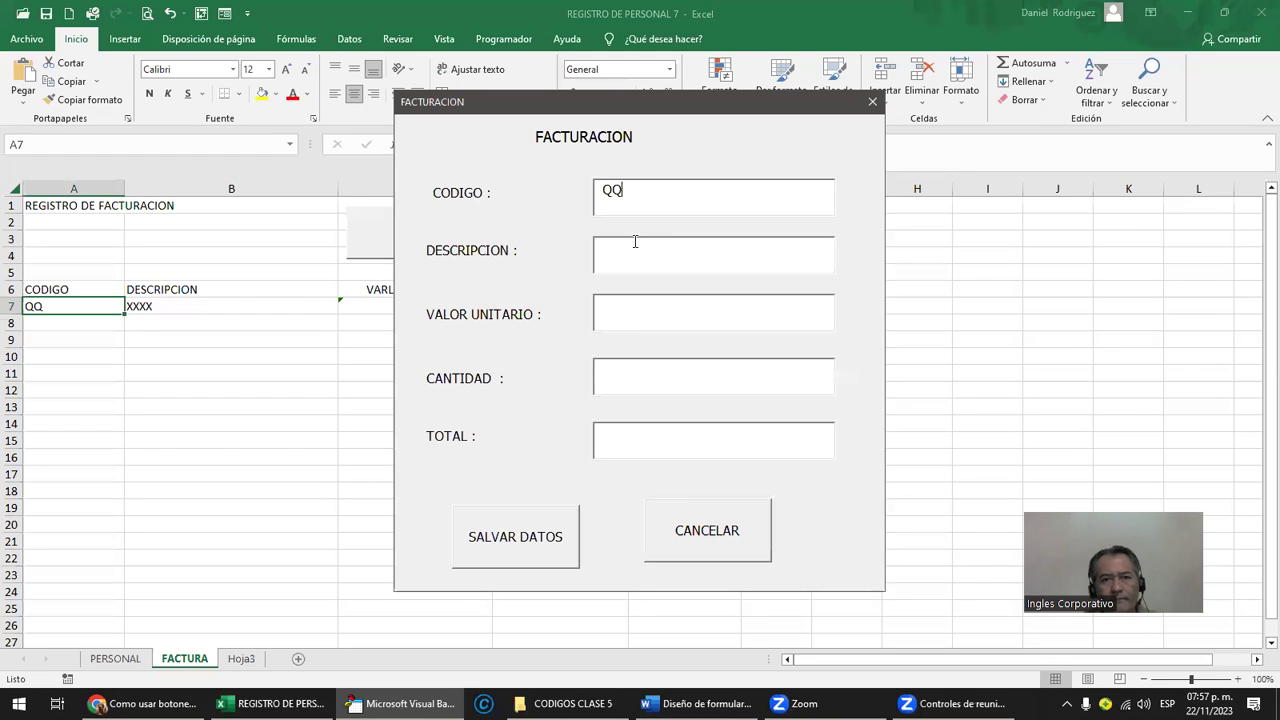
pyautogui.click(638, 248)
pyautogui.write('AAA')
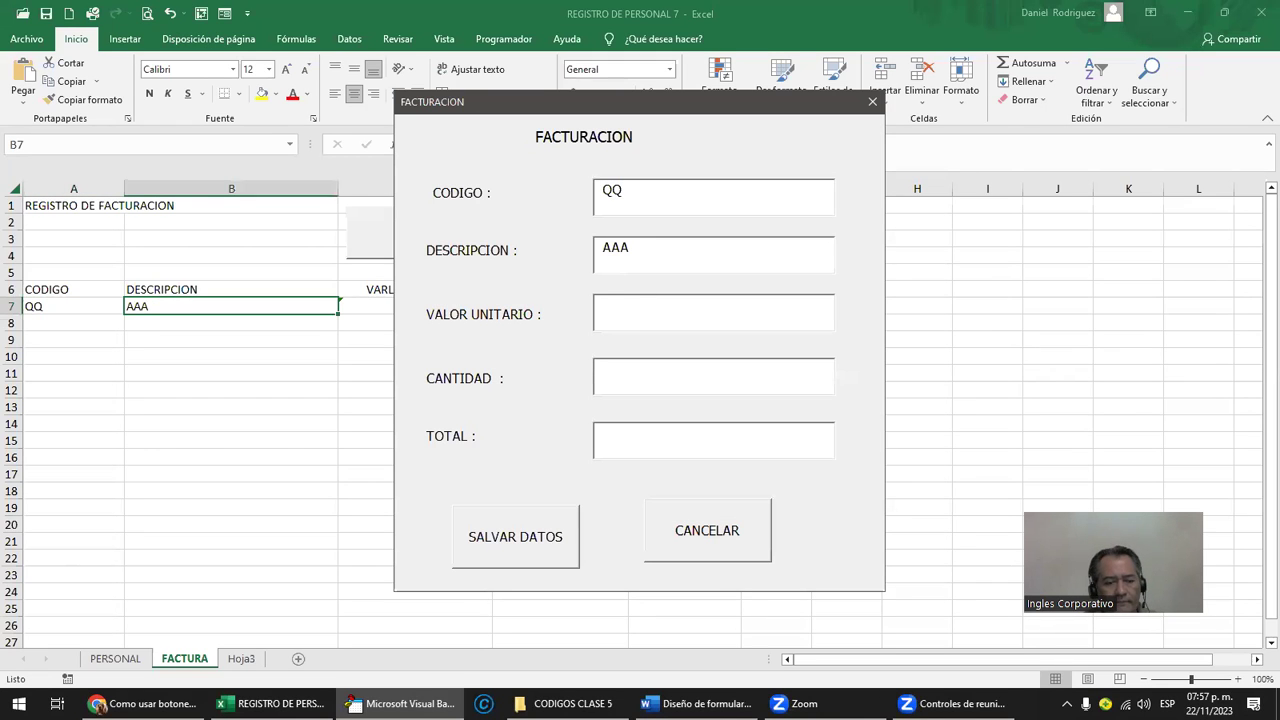
pyautogui.click(638, 312)
pyautogui.write('1')
pyautogui.click(643, 366)
pyautogui.write('1')
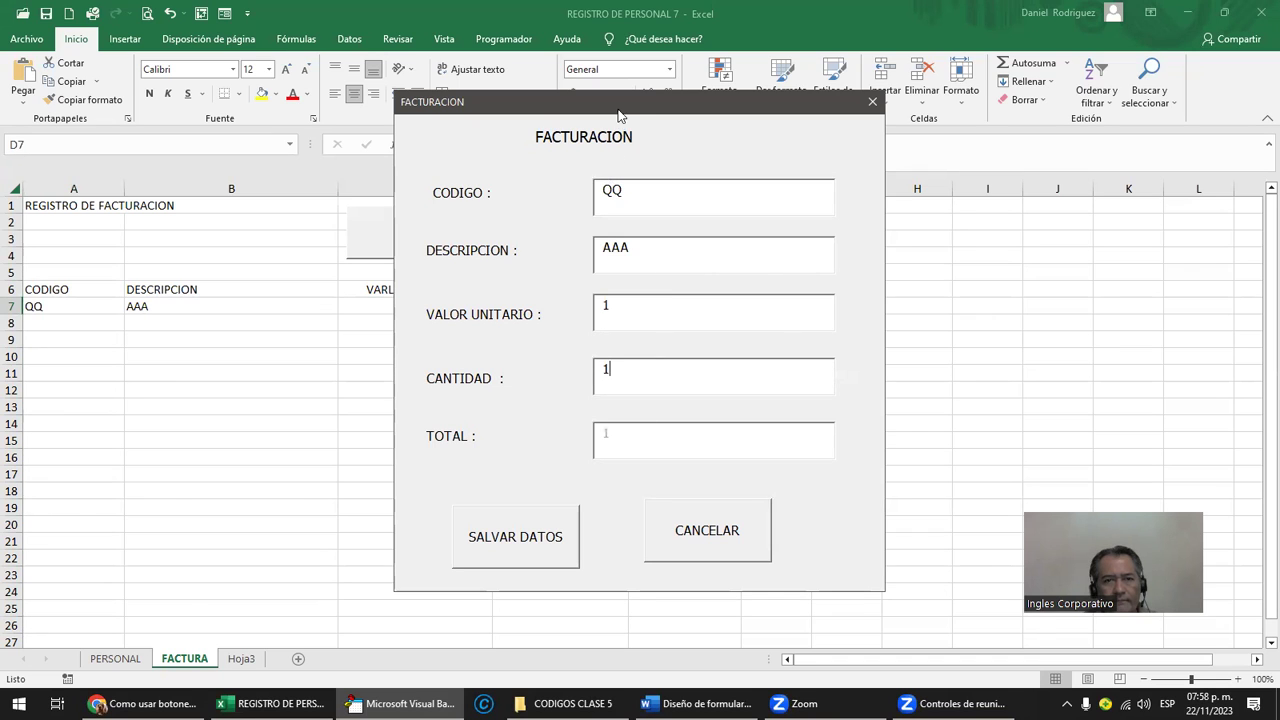
pyautogui.moveTo(620, 108); pyautogui.dragTo(1000, 95)
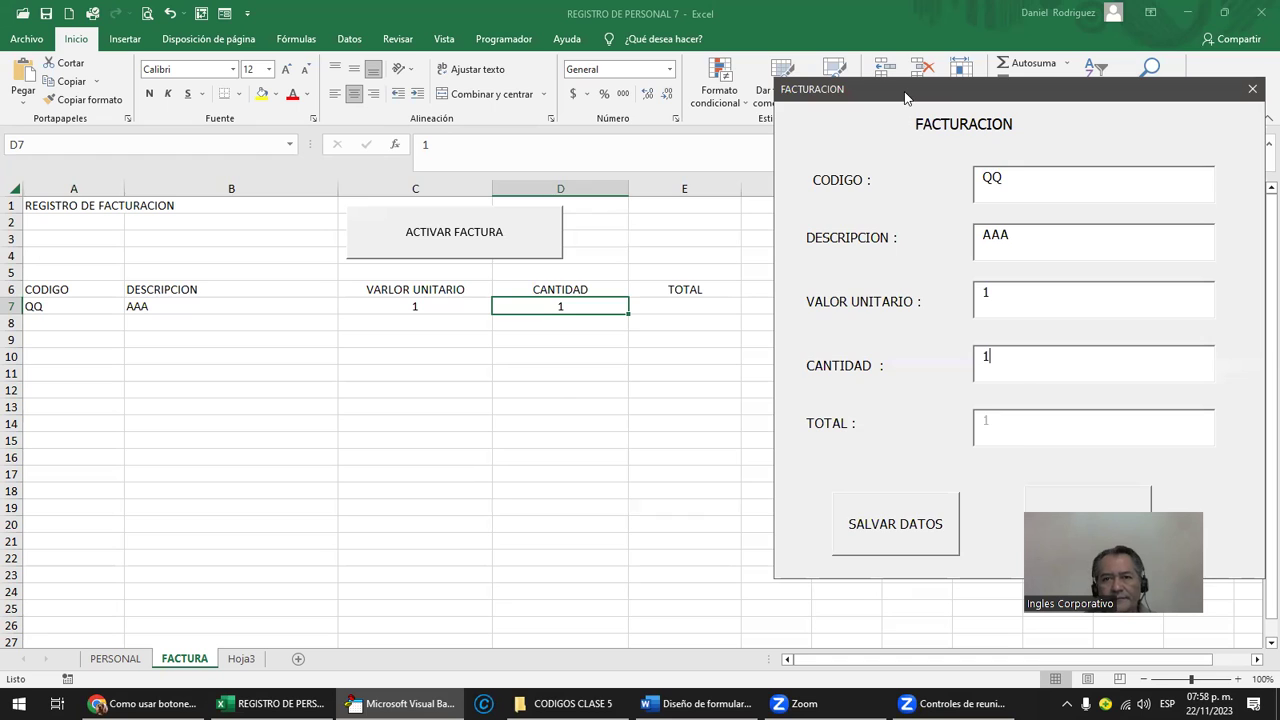
pyautogui.moveTo(911, 90); pyautogui.dragTo(628, 87)
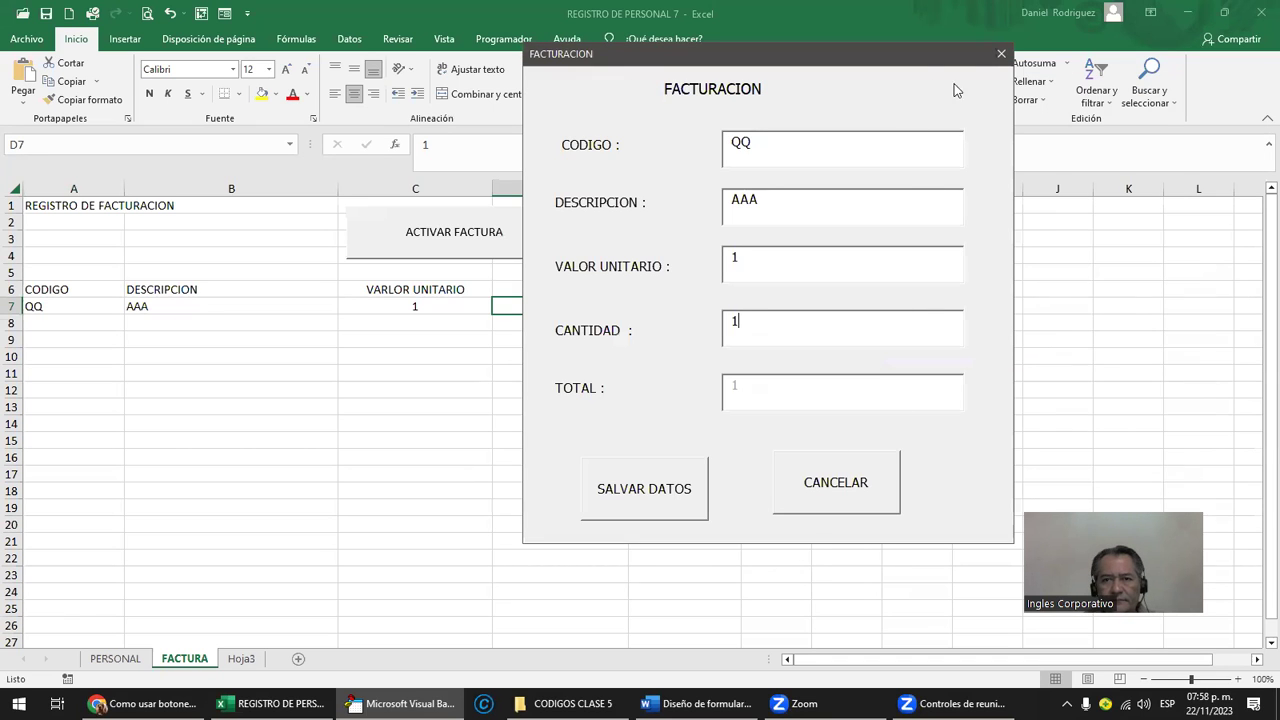
# Step: Close the FACTURACION form and confirm the TOTAL cell E7 is still empty
pyautogui.click(1001, 53)
pyautogui.click(806, 389)
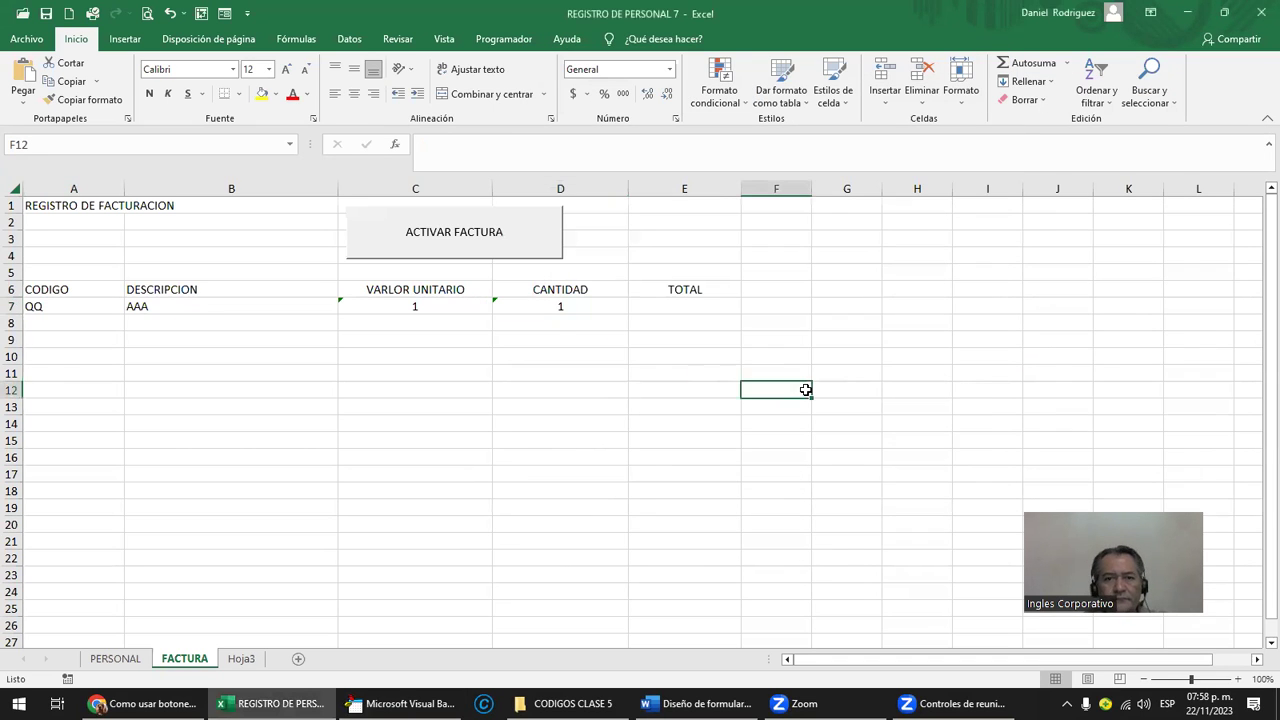
pyautogui.click(668, 304)
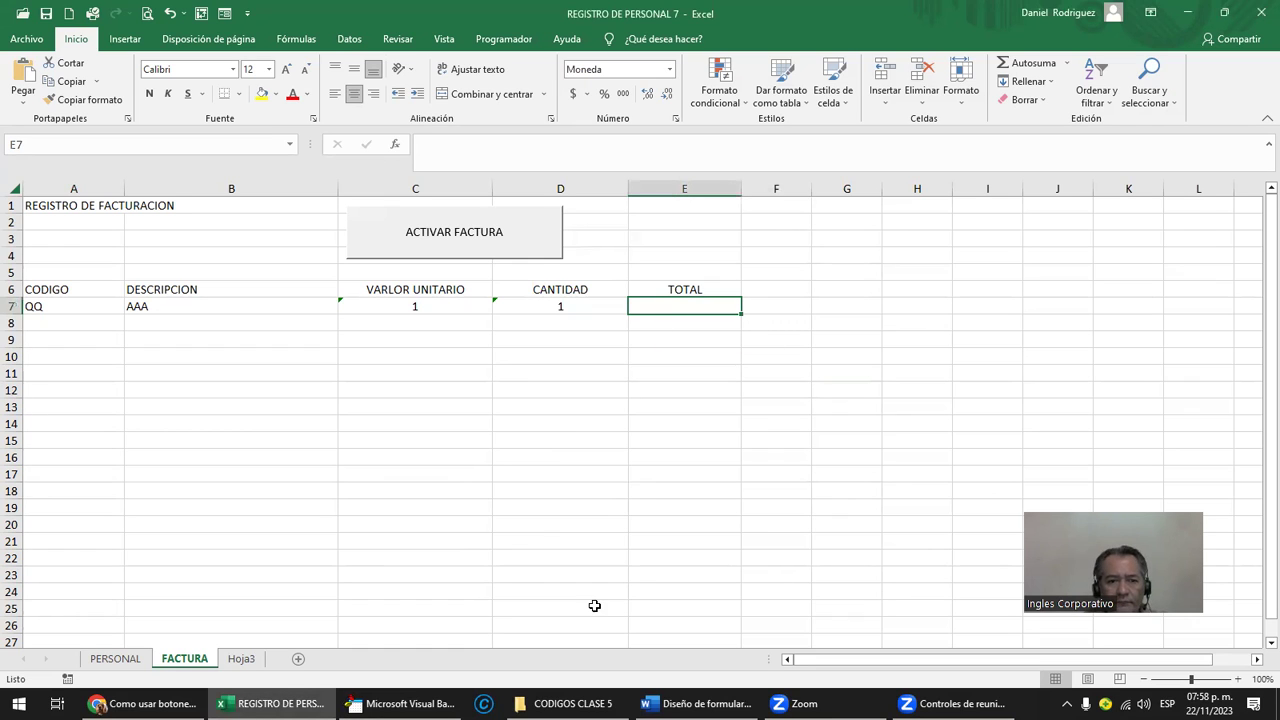
pyautogui.click(466, 357)
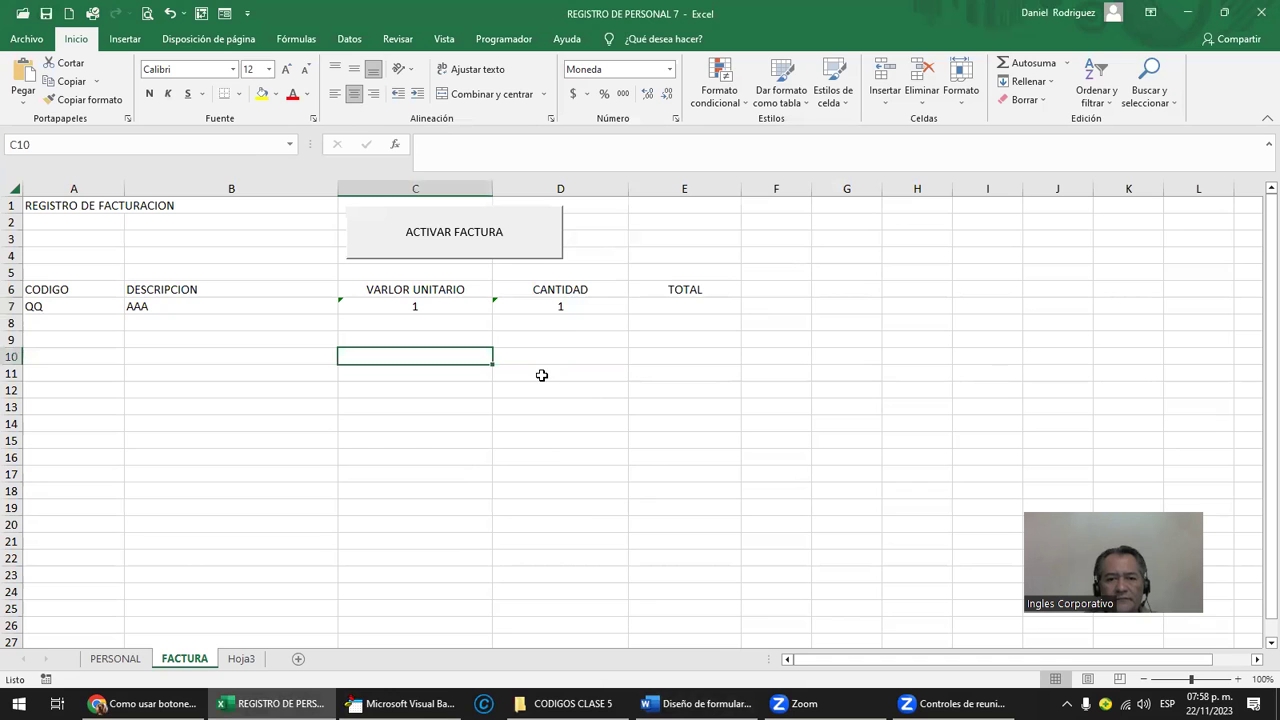
# Step: Open Guía práctica 5_ FORMULARIO FACTURA 2023.xlsm from the CODIGOS CLASE 5 folder
pyautogui.click(690, 703)
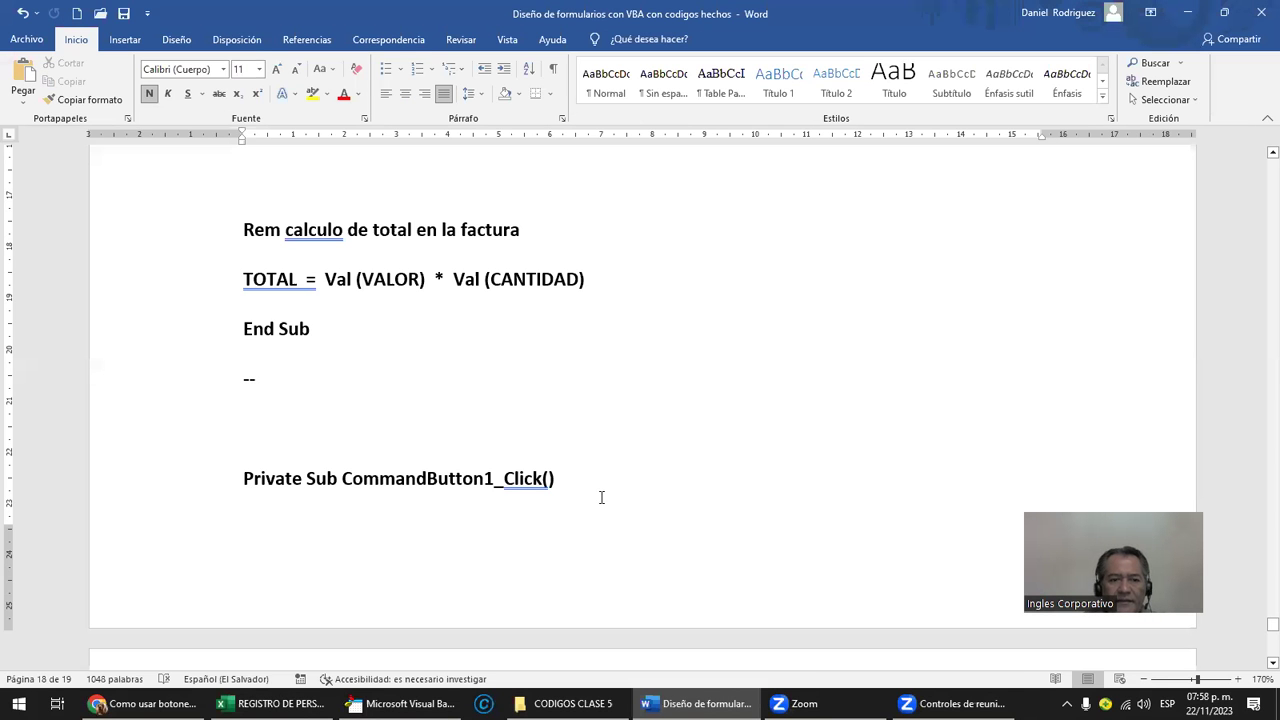
pyautogui.click(573, 703)
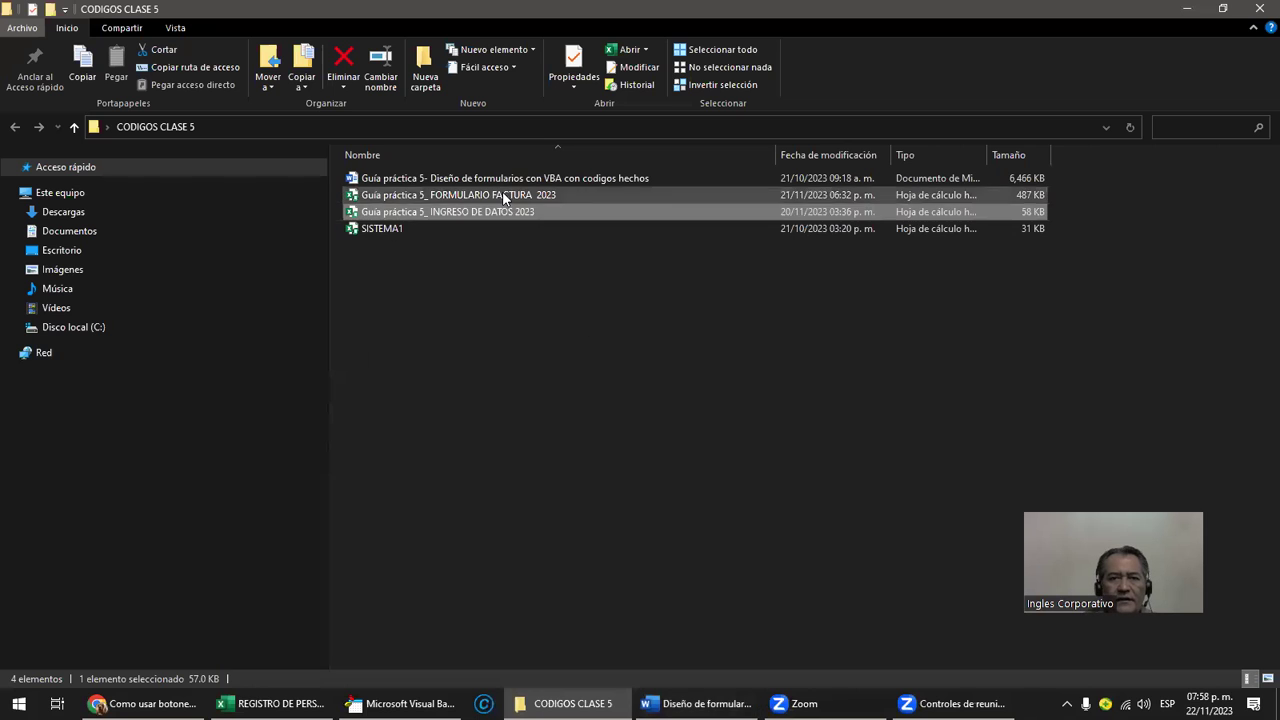
pyautogui.click(503, 195)
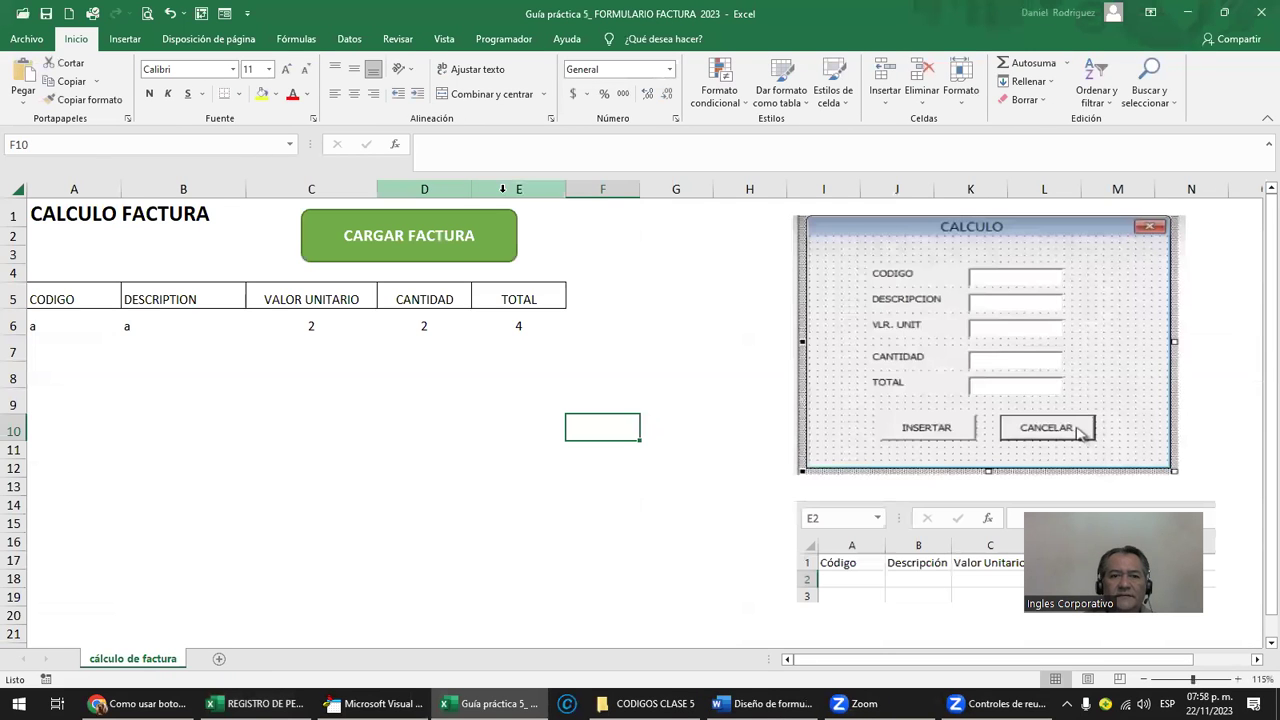
# Step: In the reference invoice form enter QQ, QQ, unit value 1 and quantity 2, giving TOTAL 2
pyautogui.click(428, 257)
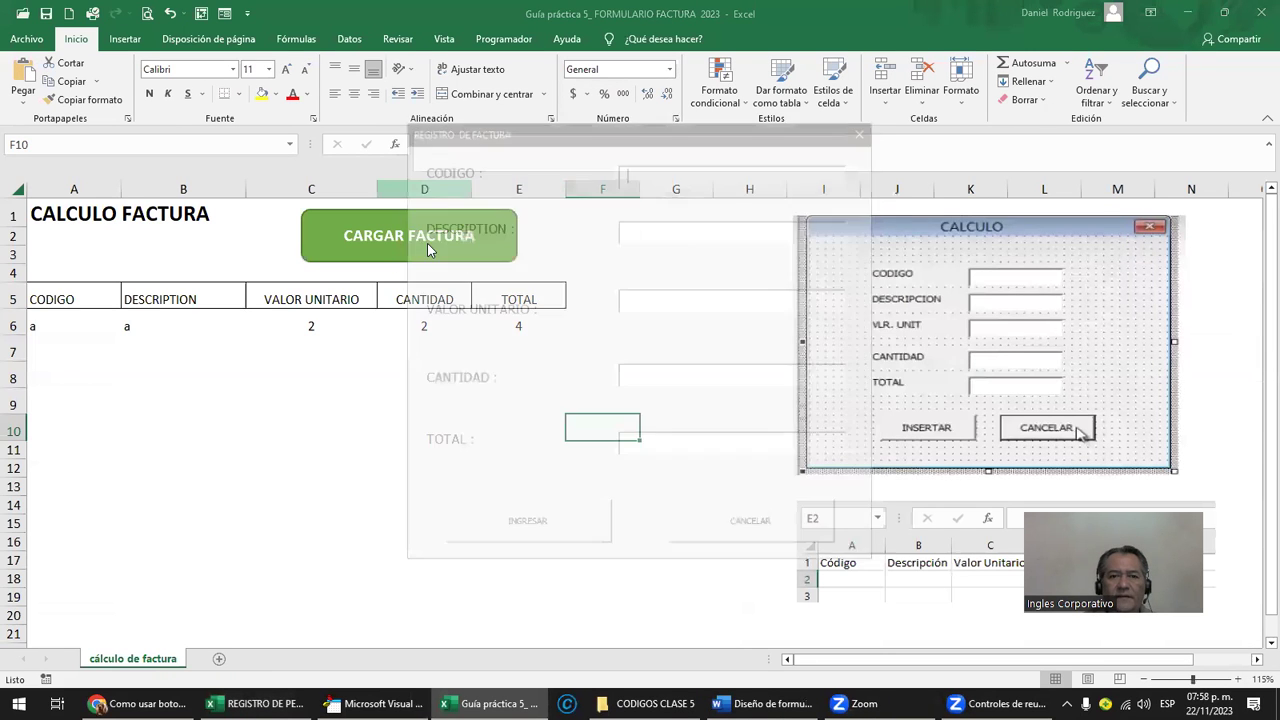
pyautogui.moveTo(583, 135); pyautogui.dragTo(890, 126)
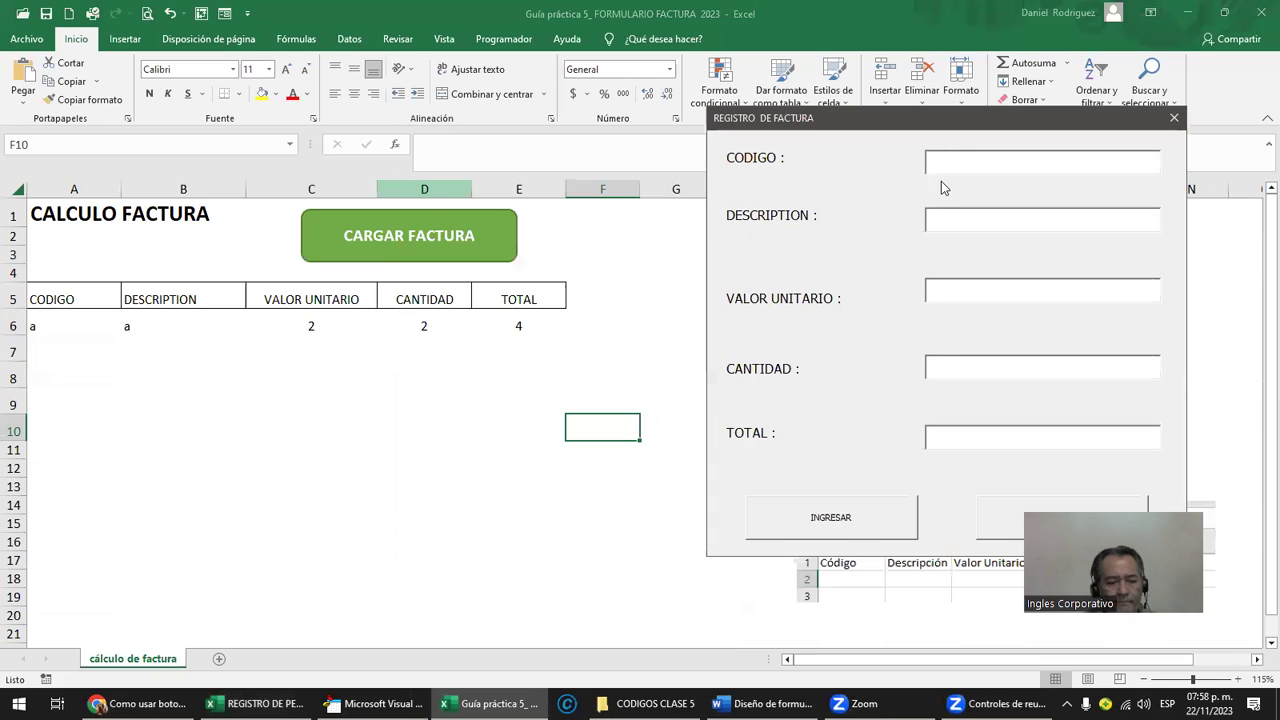
pyautogui.write('QQ')
pyautogui.click(935, 218)
pyautogui.write('QQ')
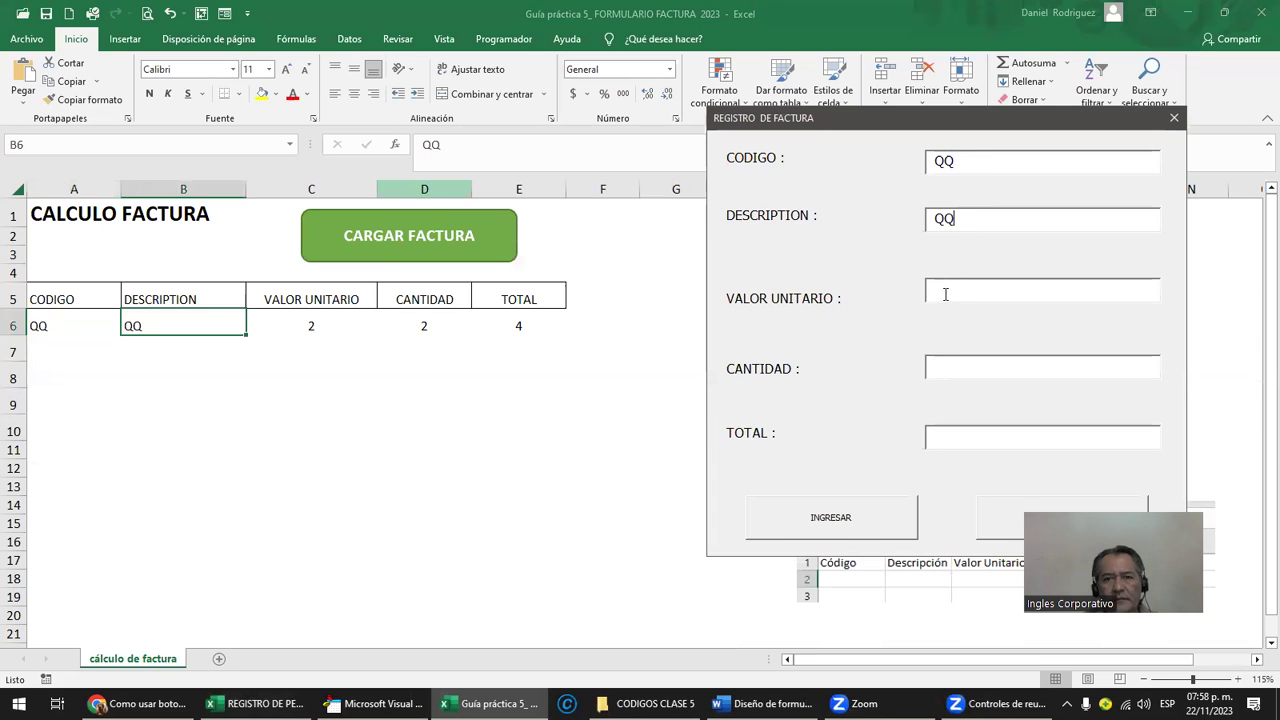
pyautogui.write('1')
pyautogui.click(926, 372)
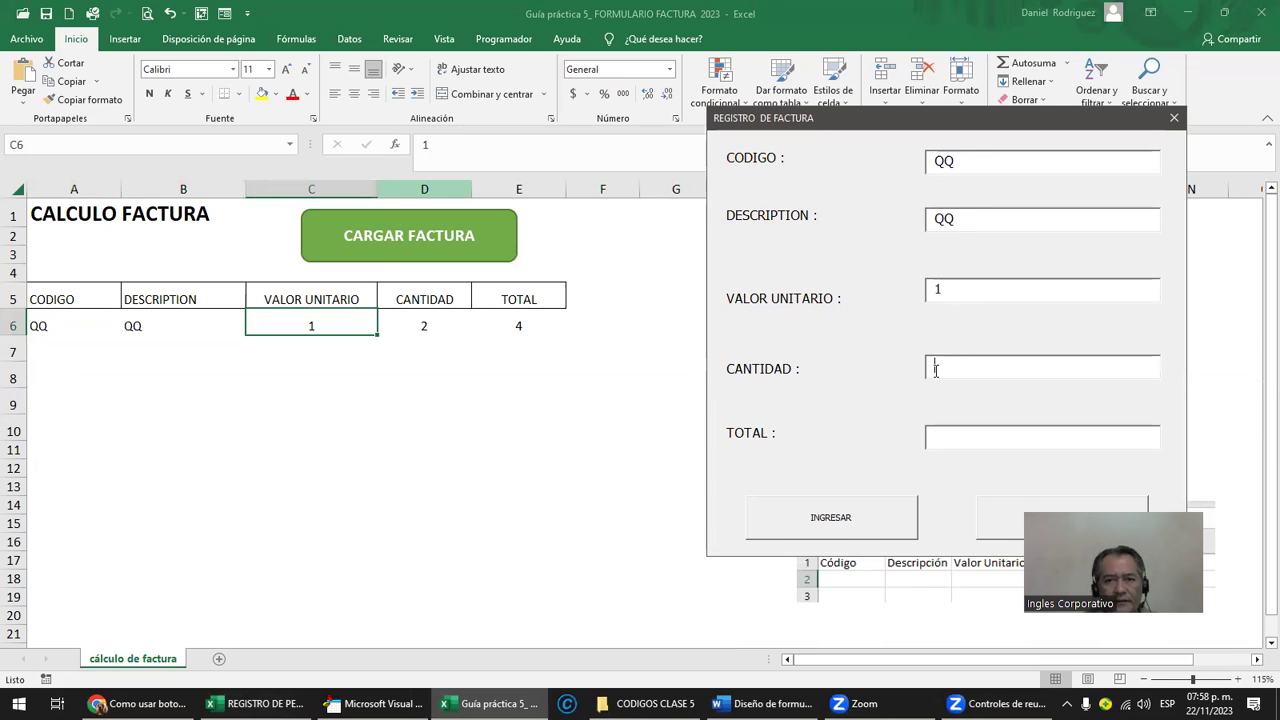
pyautogui.write('2')
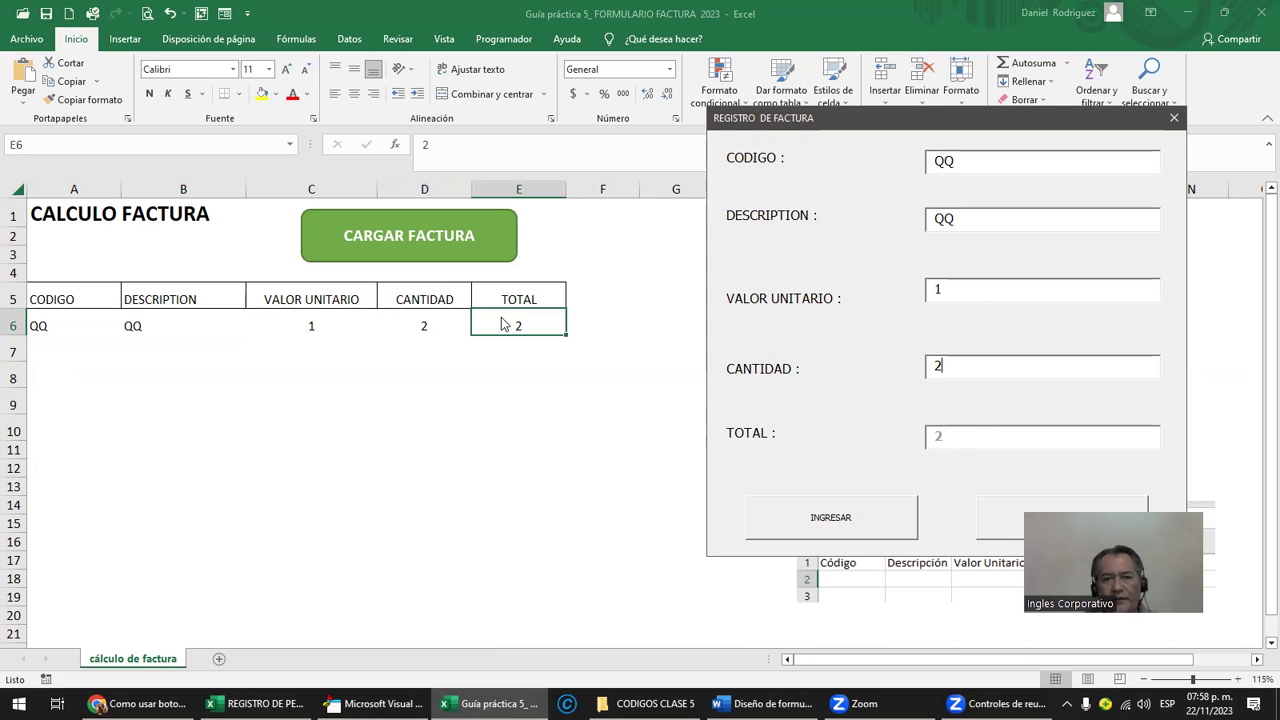
# Step: Close the reference invoice form and open the Visual Basic editor from the Programador tab
pyautogui.click(1010, 515)
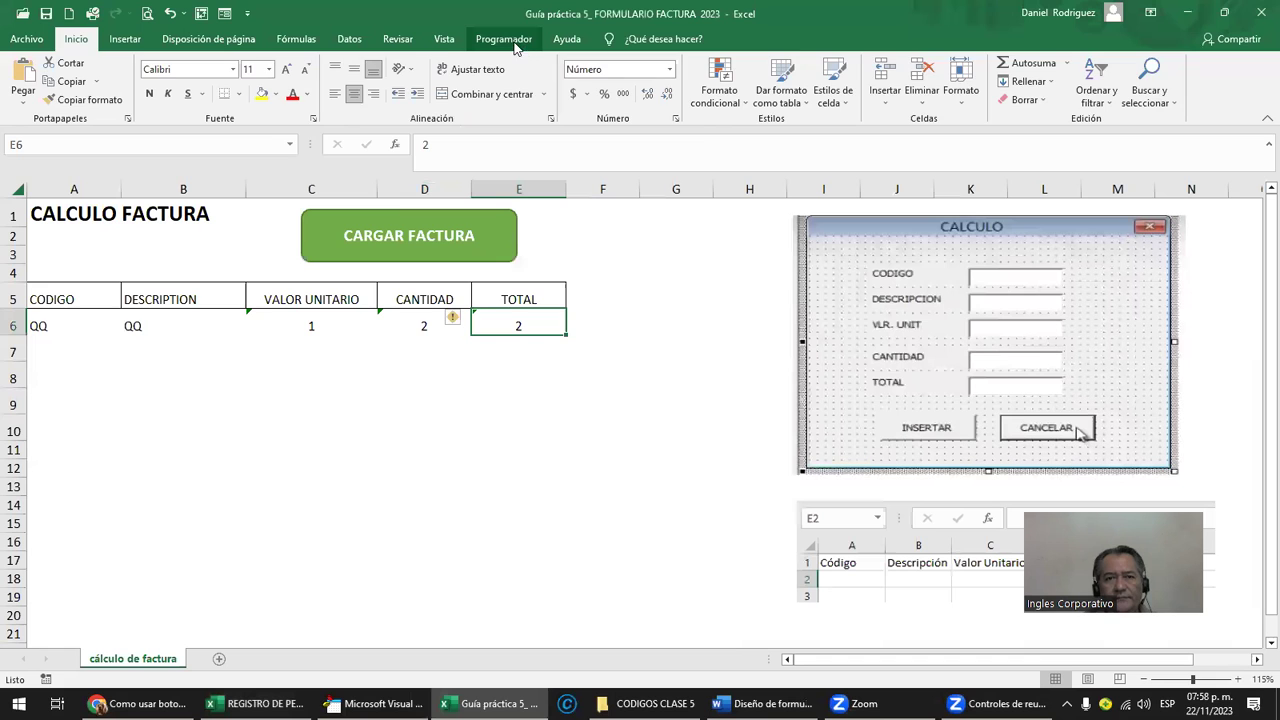
pyautogui.click(503, 38)
pyautogui.click(24, 88)
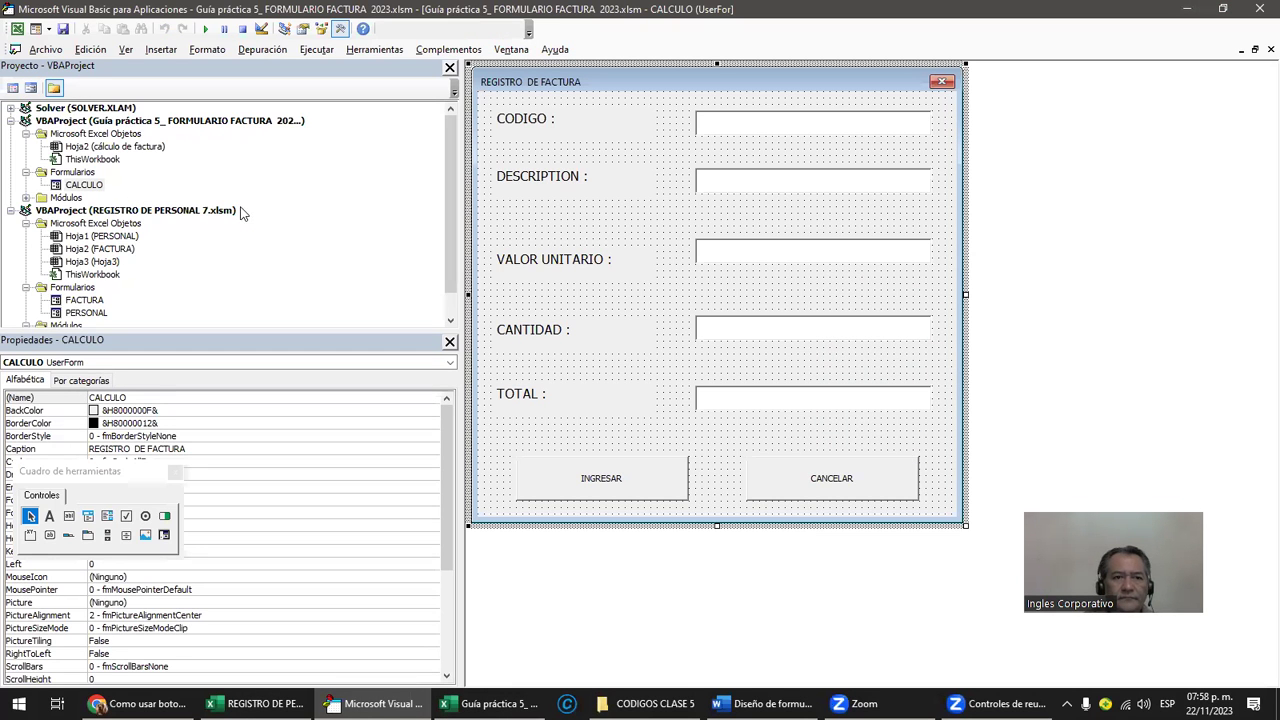
# Step: Open the code of the reference workbook's CALCULO form from the Project Explorer
pyautogui.moveTo(388, 331); pyautogui.dragTo(384, 460)
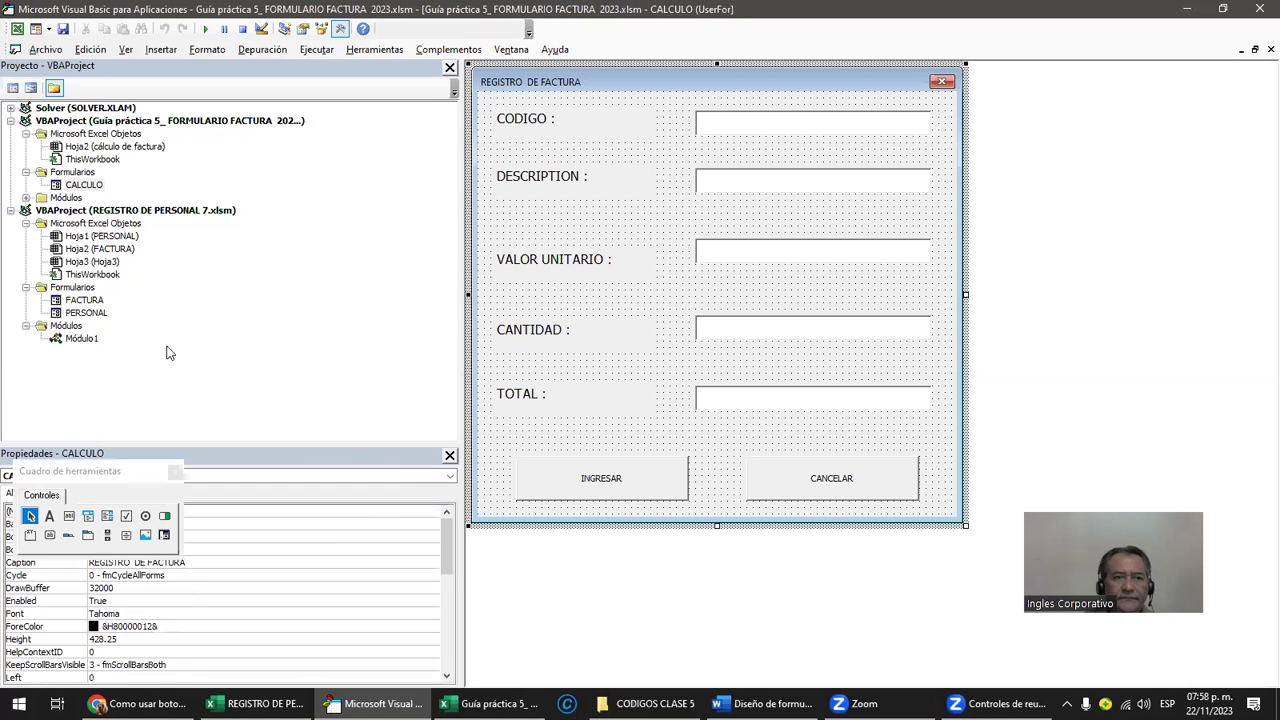
pyautogui.click(255, 122)
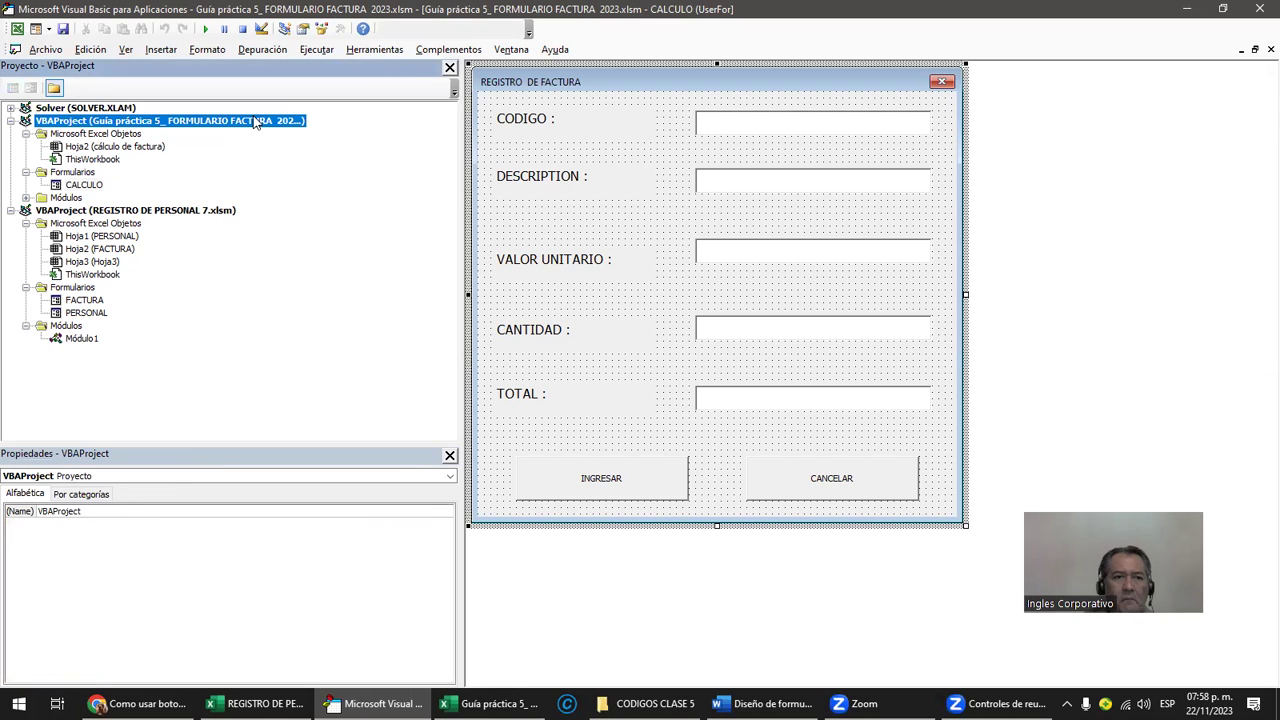
pyautogui.click(92, 186)
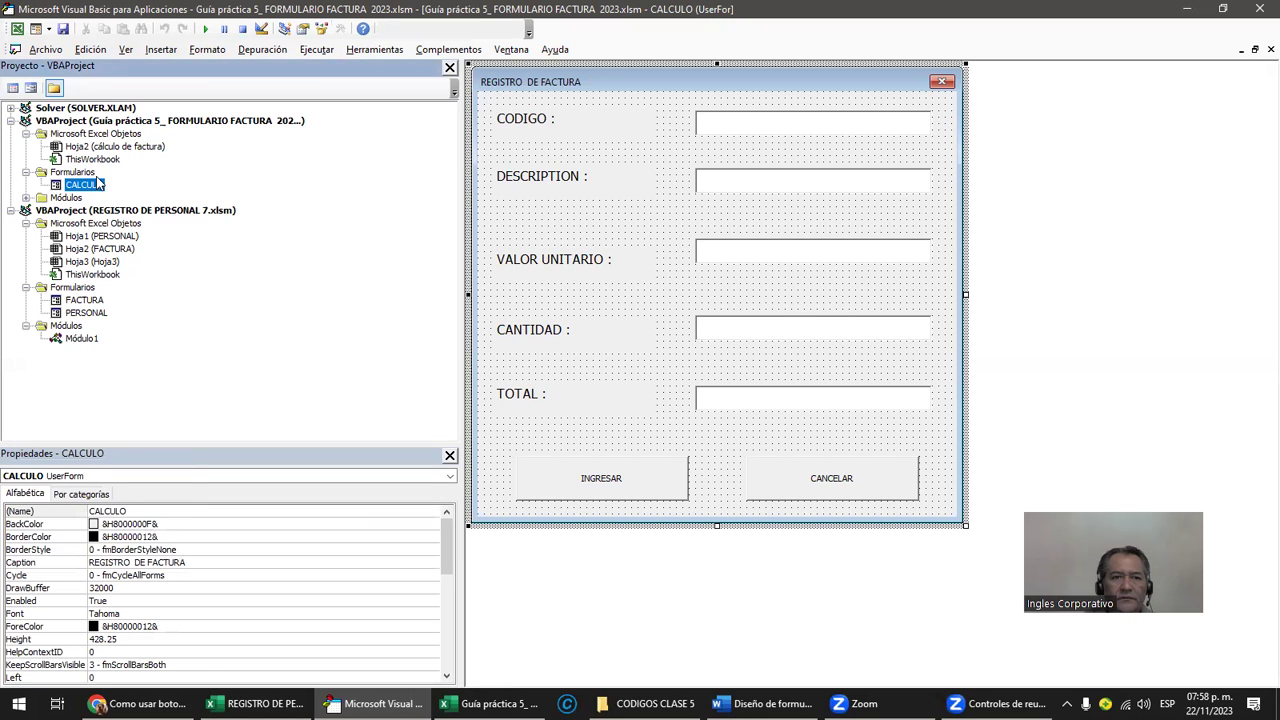
pyautogui.doubleClick(729, 395)
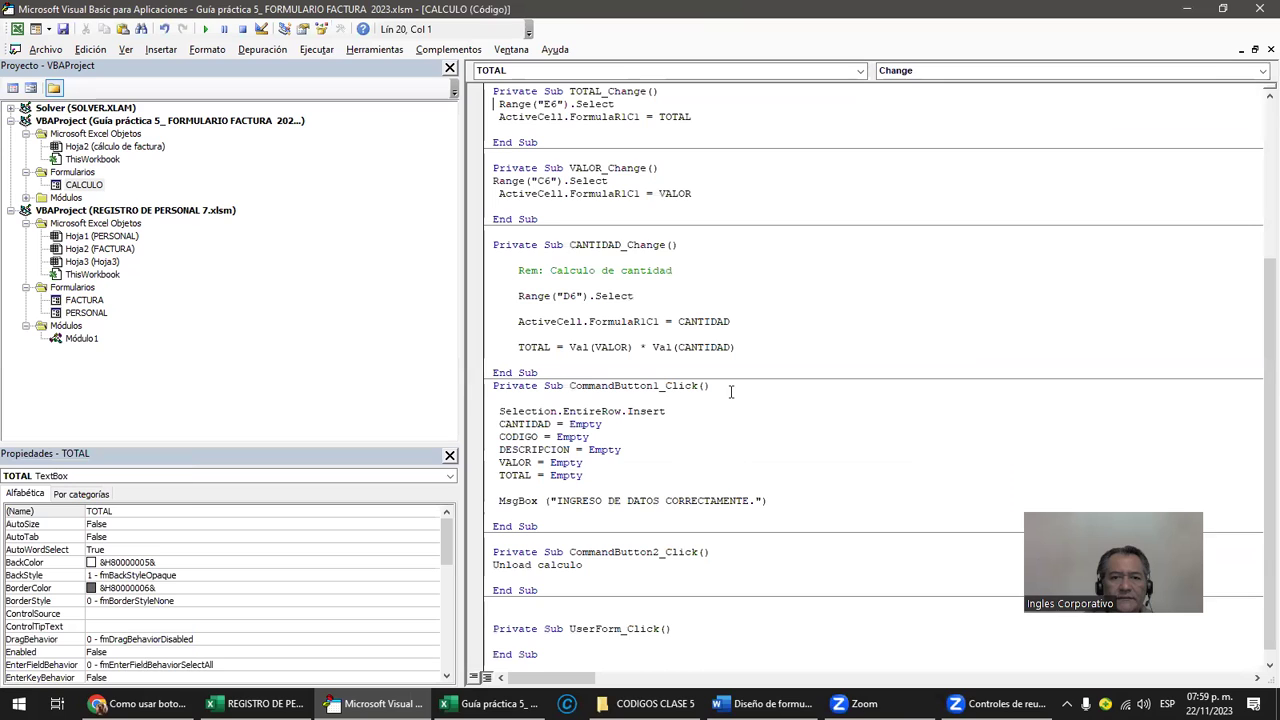
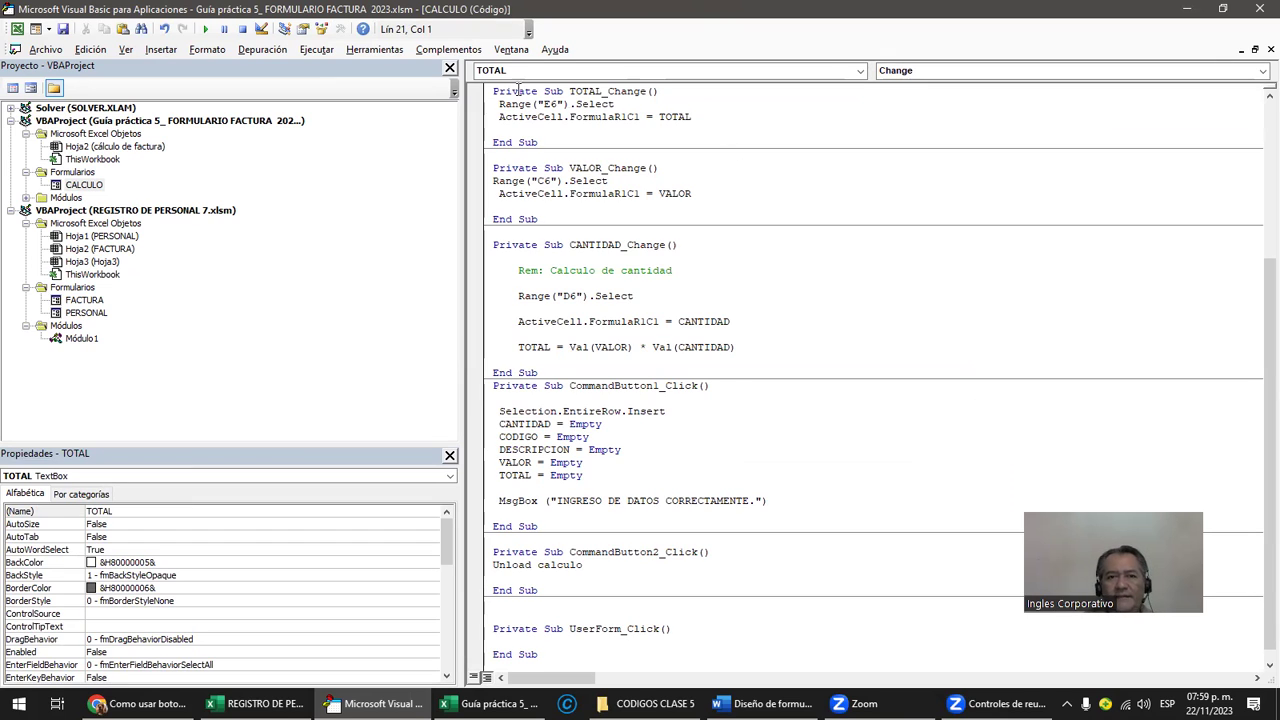
# Step: Copy the Range("E6").Select / ActiveCell.FormulaR1C1 = TOTAL lines into CANTIDAD_Change after its TOTAL calculation
pyautogui.moveTo(491, 103); pyautogui.dragTo(719, 117)
pyautogui.hotkey('ctrl', 'c')
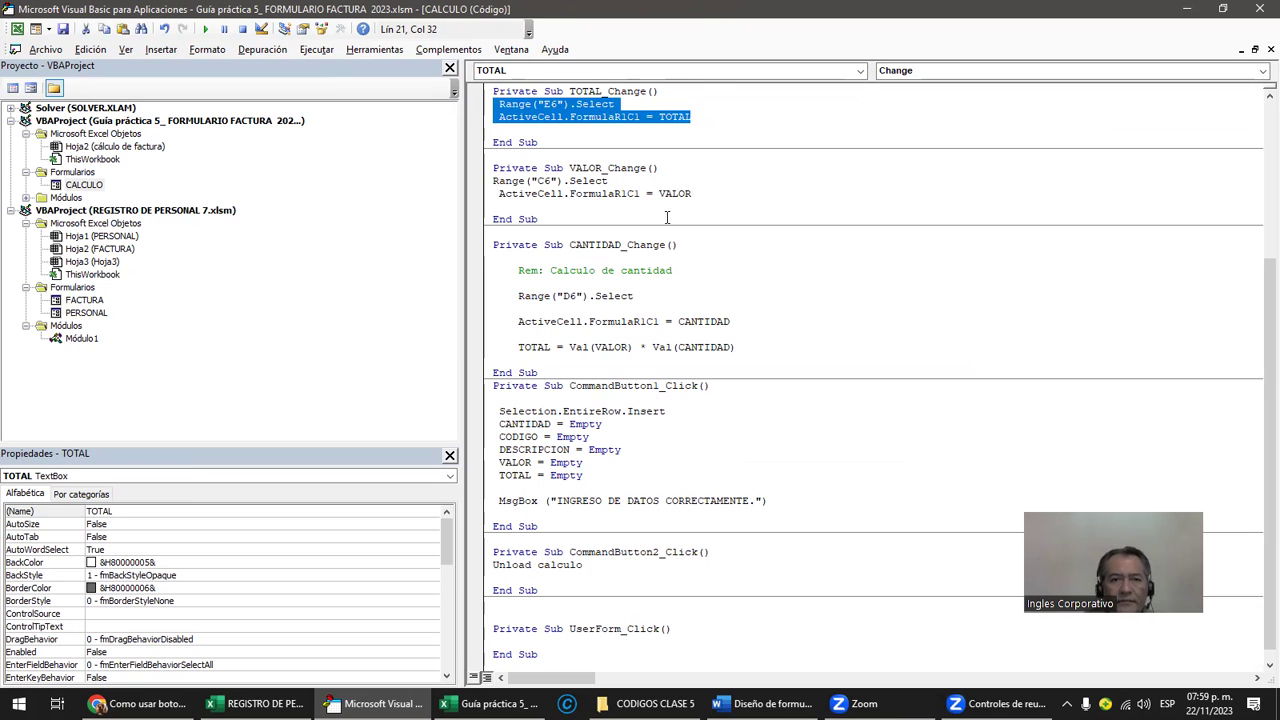
pyautogui.click(645, 270)
pyautogui.click(753, 345)
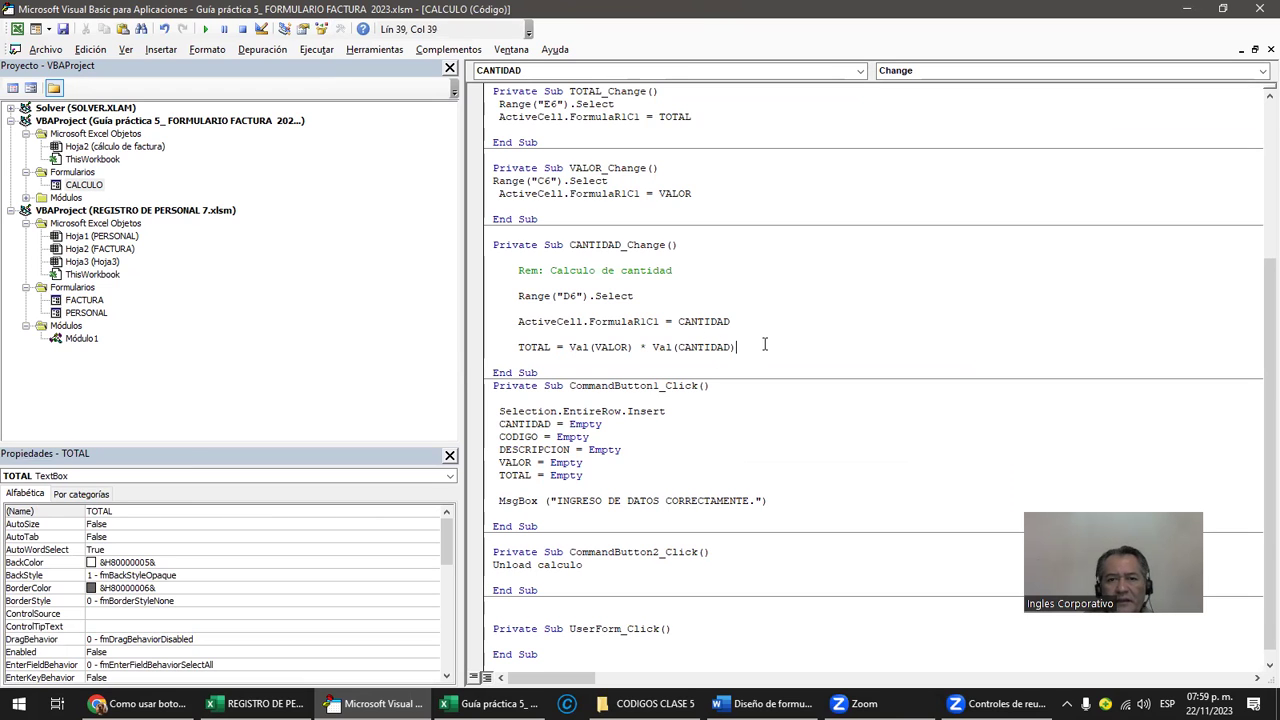
pyautogui.press('Return')
pyautogui.press('Return')
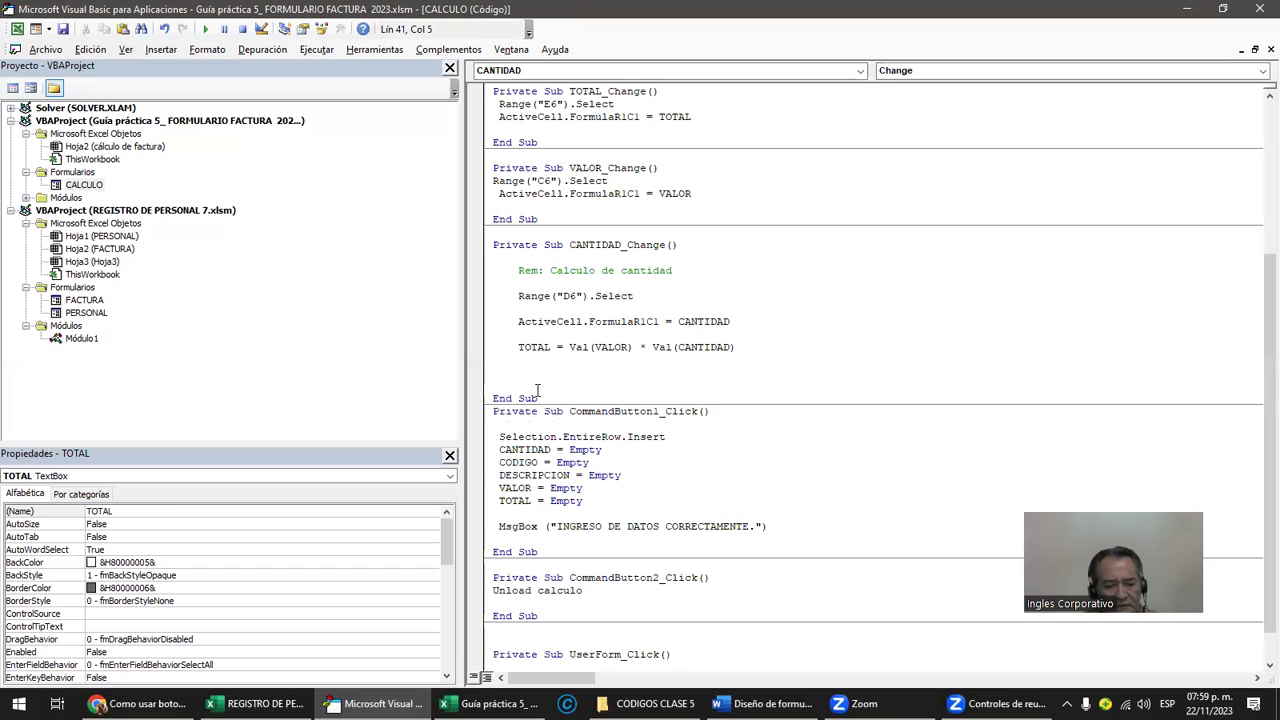
pyautogui.hotkey('ctrl', 'v')
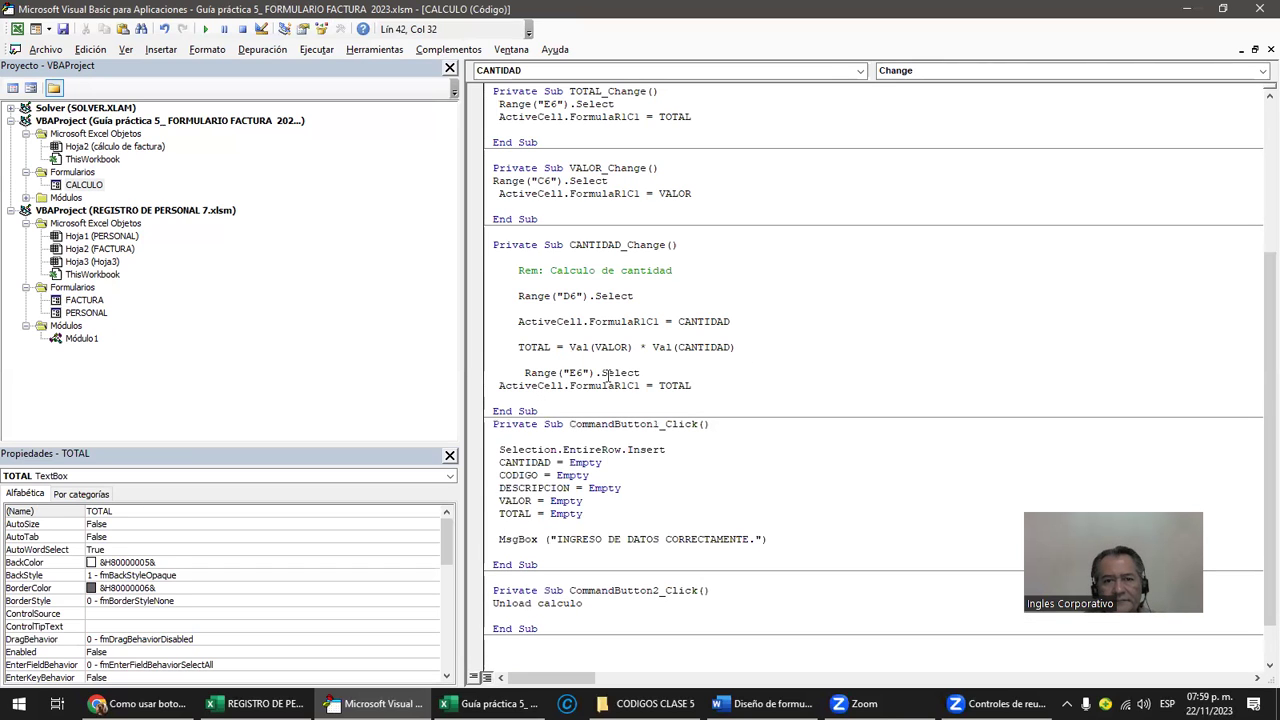
pyautogui.moveTo(692, 385); pyautogui.dragTo(505, 372)
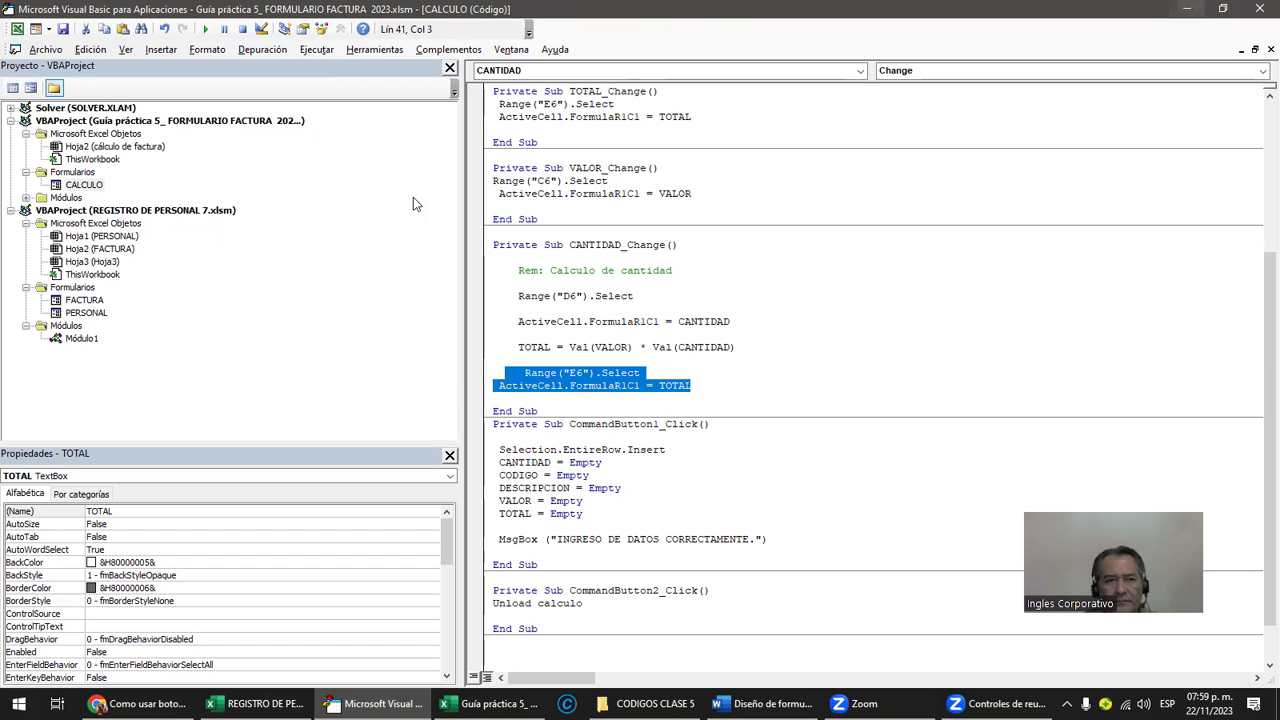
# Step: Open the FACTURA form's TOTAL_Change code and check the worksheet behind the editor
pyautogui.doubleClick(84, 301)
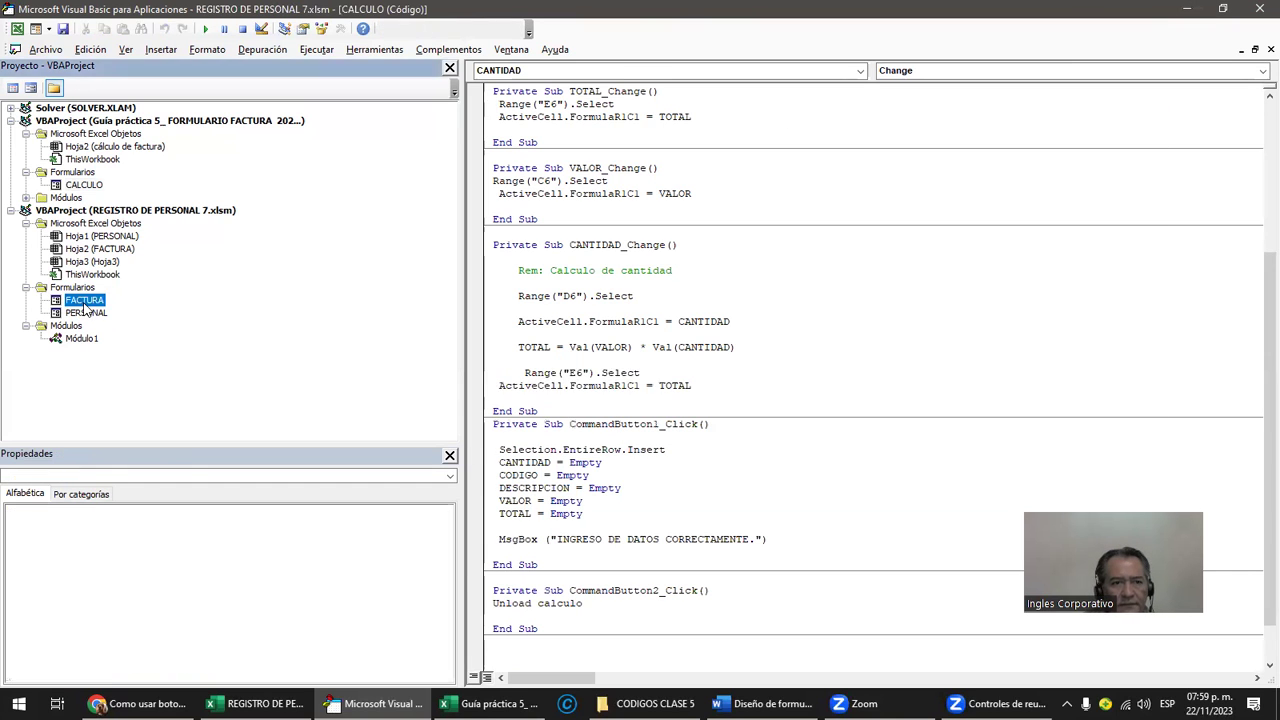
pyautogui.doubleClick(696, 415)
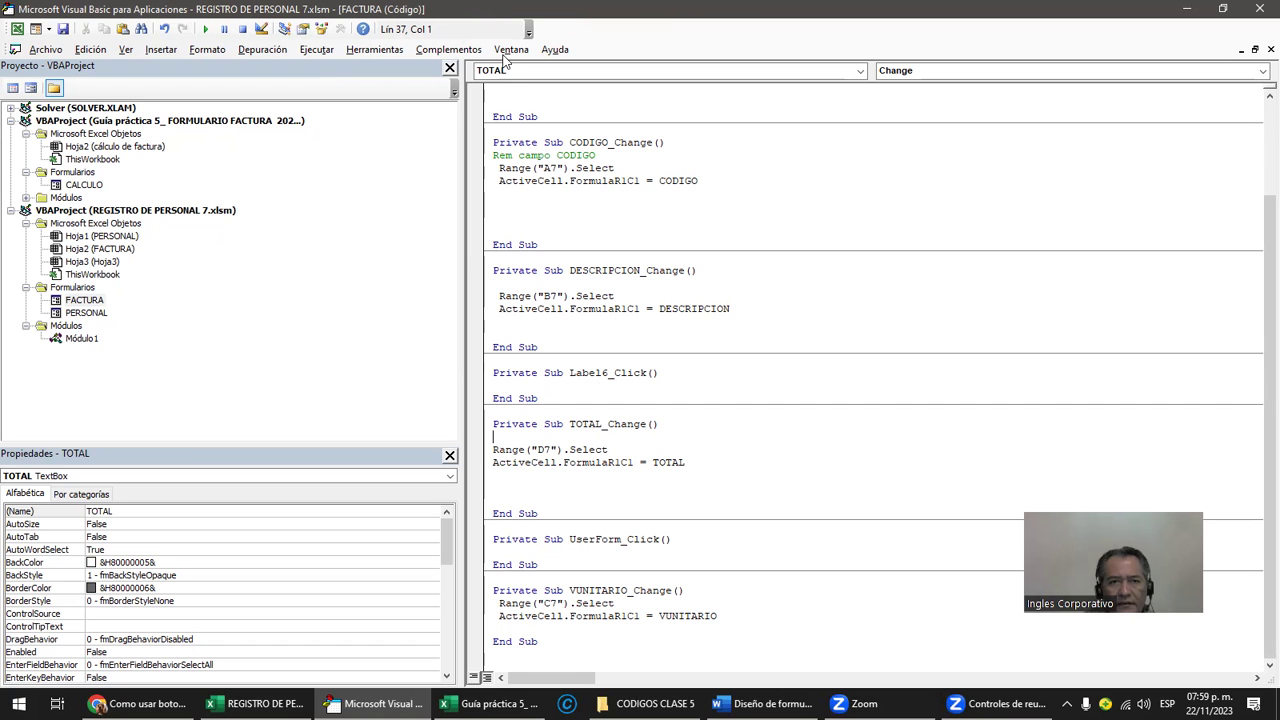
pyautogui.doubleClick(567, 12)
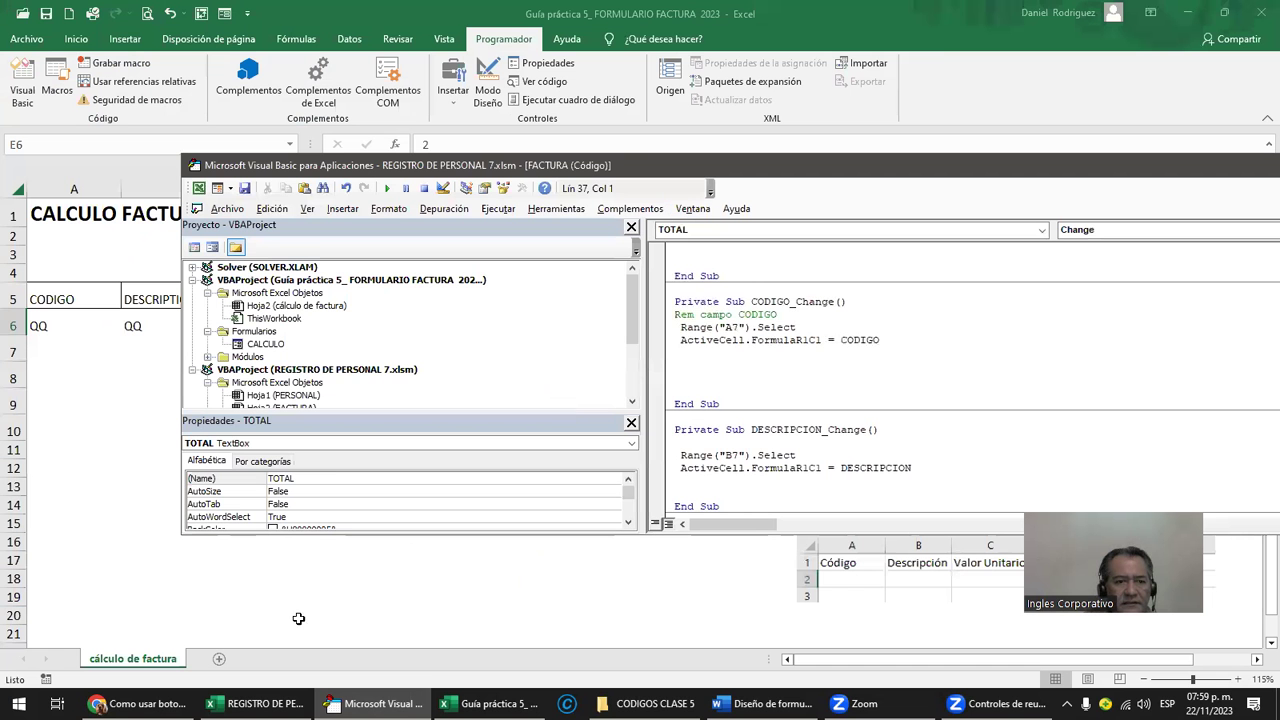
pyautogui.click(1138, 8)
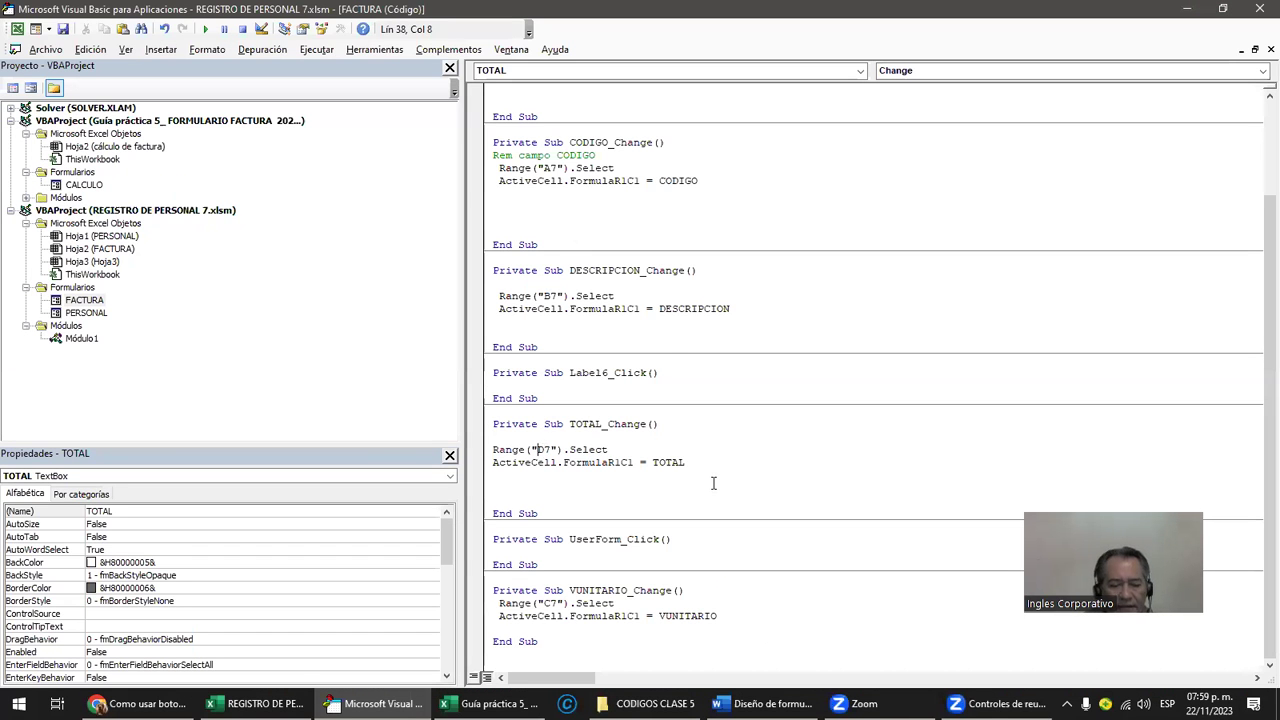
# Step: Change Range("D7") to Range("E7") in TOTAL_Change and run the form
pyautogui.write('e')
pyautogui.press('BackSpace')
pyautogui.write('E')
pyautogui.press('Delete')
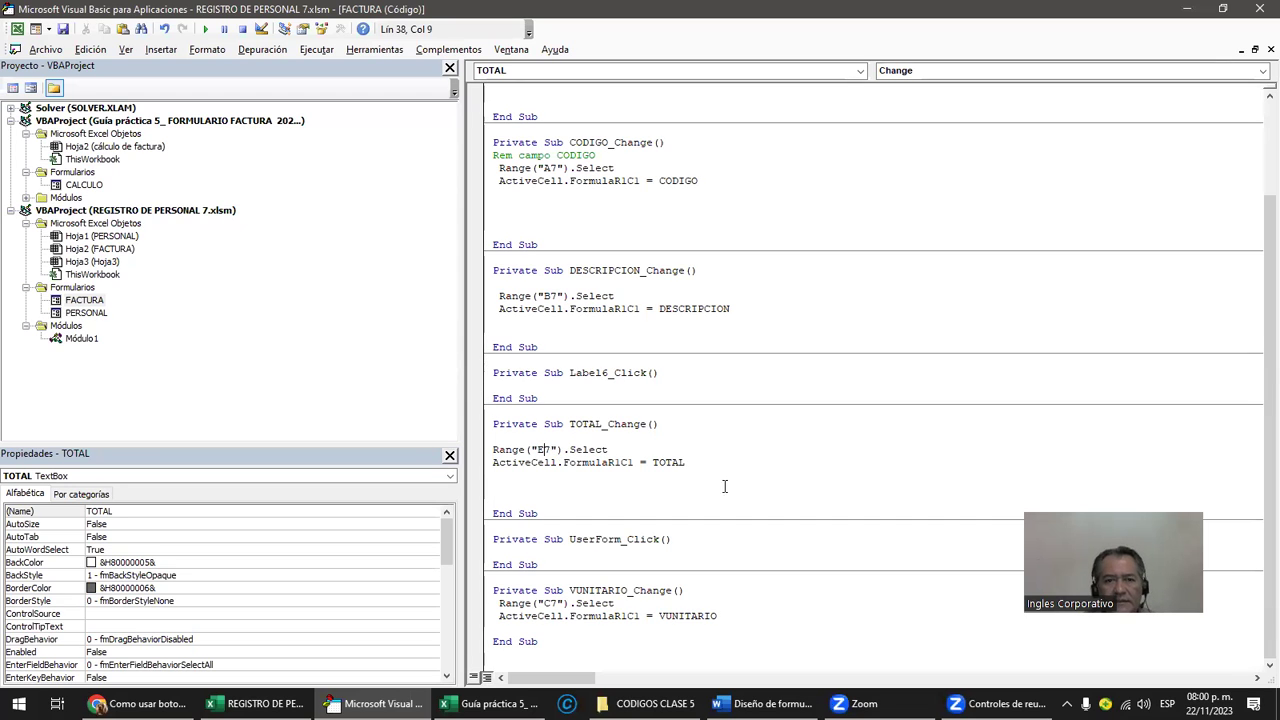
pyautogui.click(201, 31)
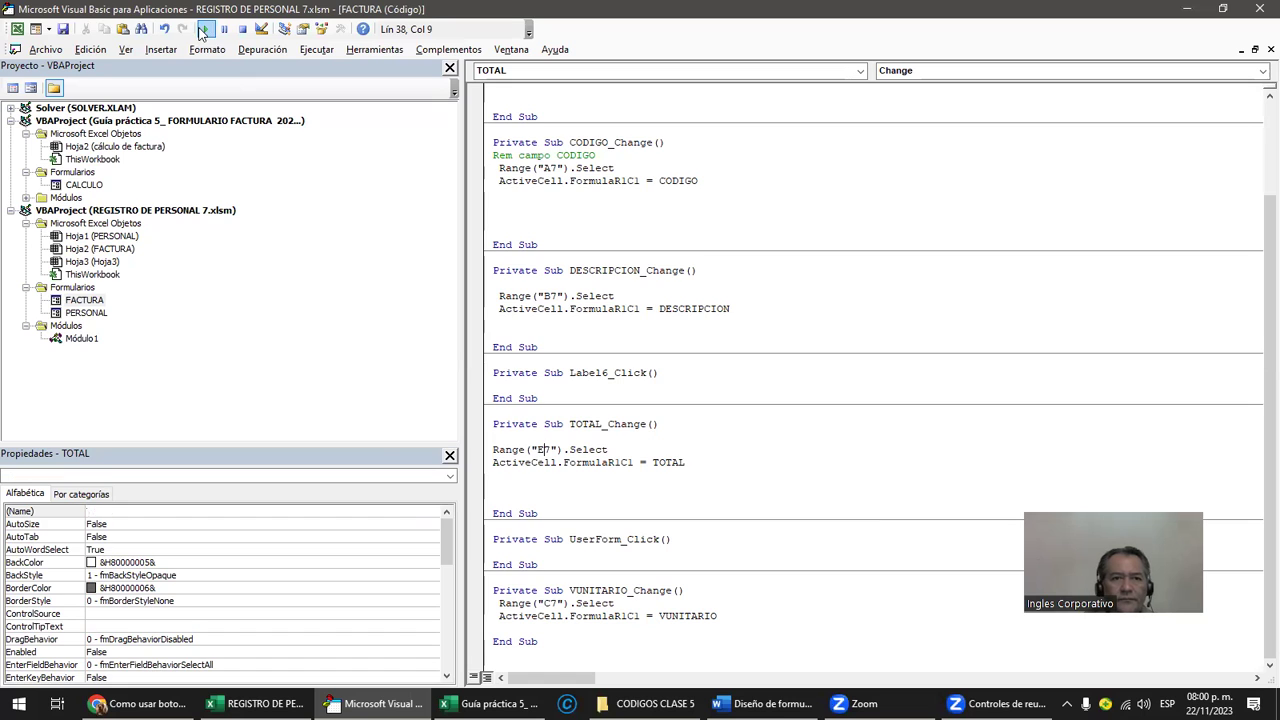
pyautogui.click(870, 116)
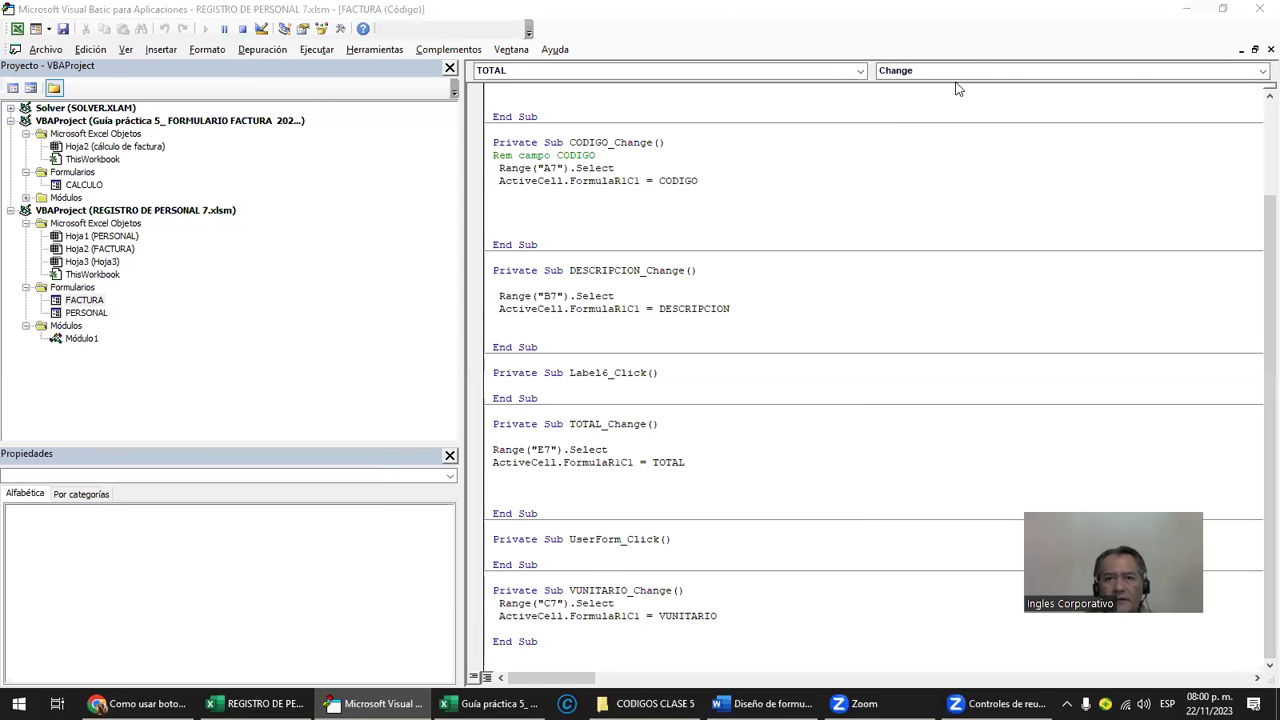
# Step: Launch the FACTURACION form and enter XXXX, VALOR UNITARIO 1 and CANTIDAD 2
pyautogui.press('F5')
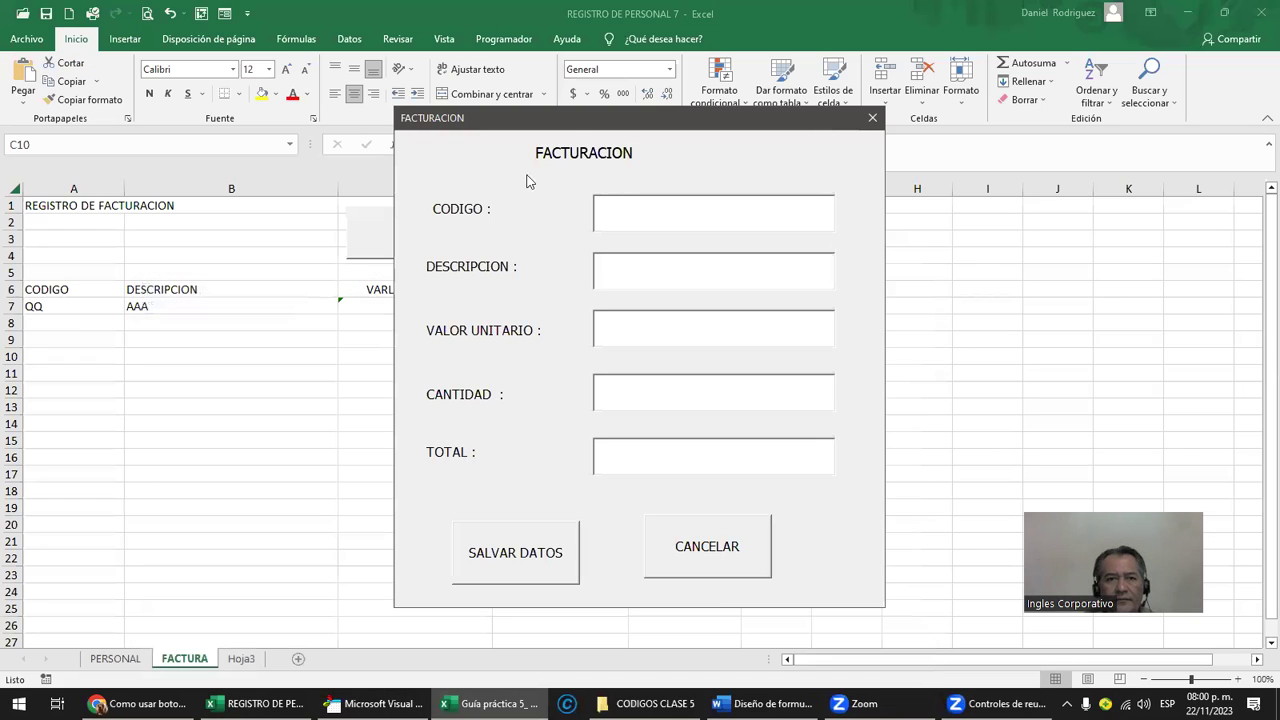
pyautogui.moveTo(572, 132); pyautogui.dragTo(961, 149)
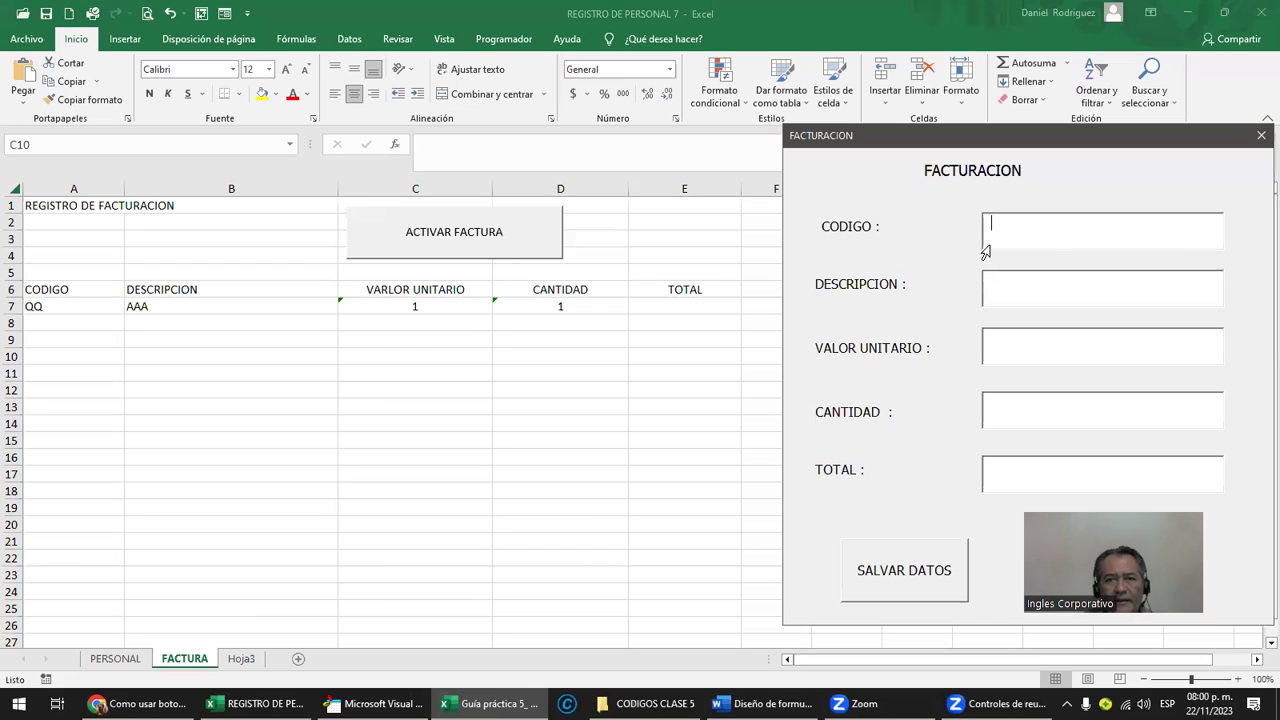
pyautogui.write('XX')
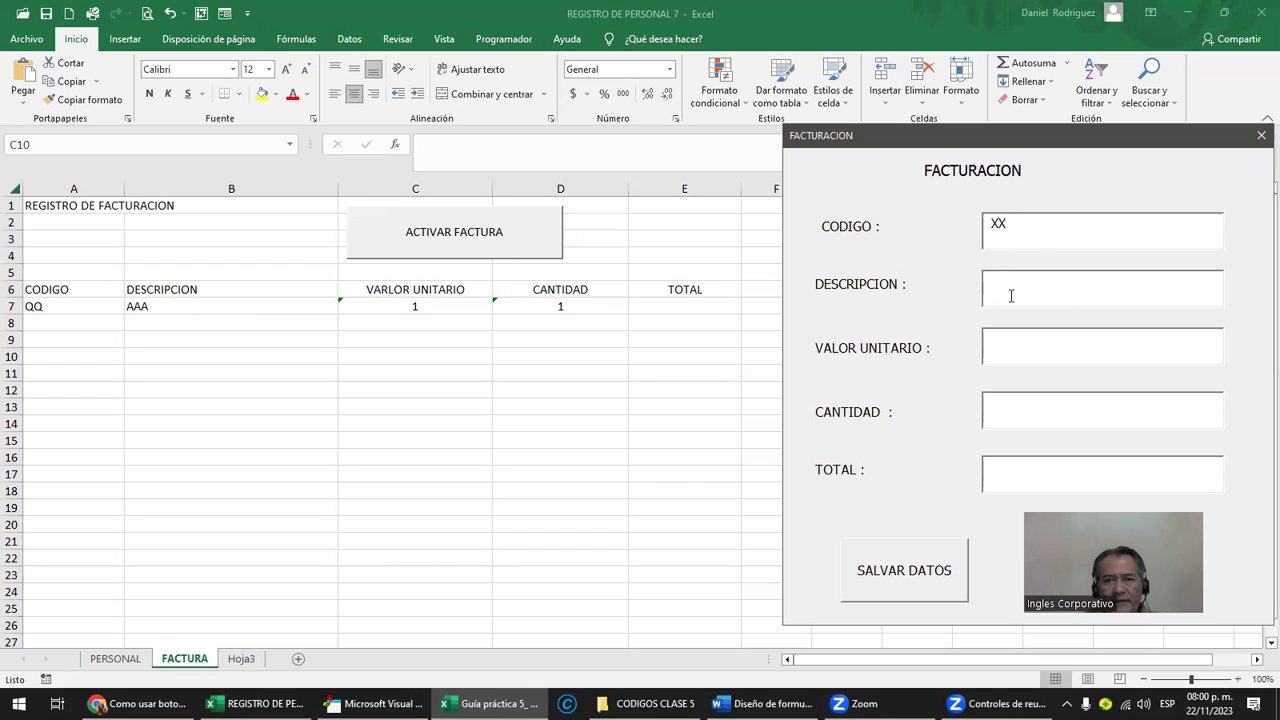
pyautogui.write('XXX')
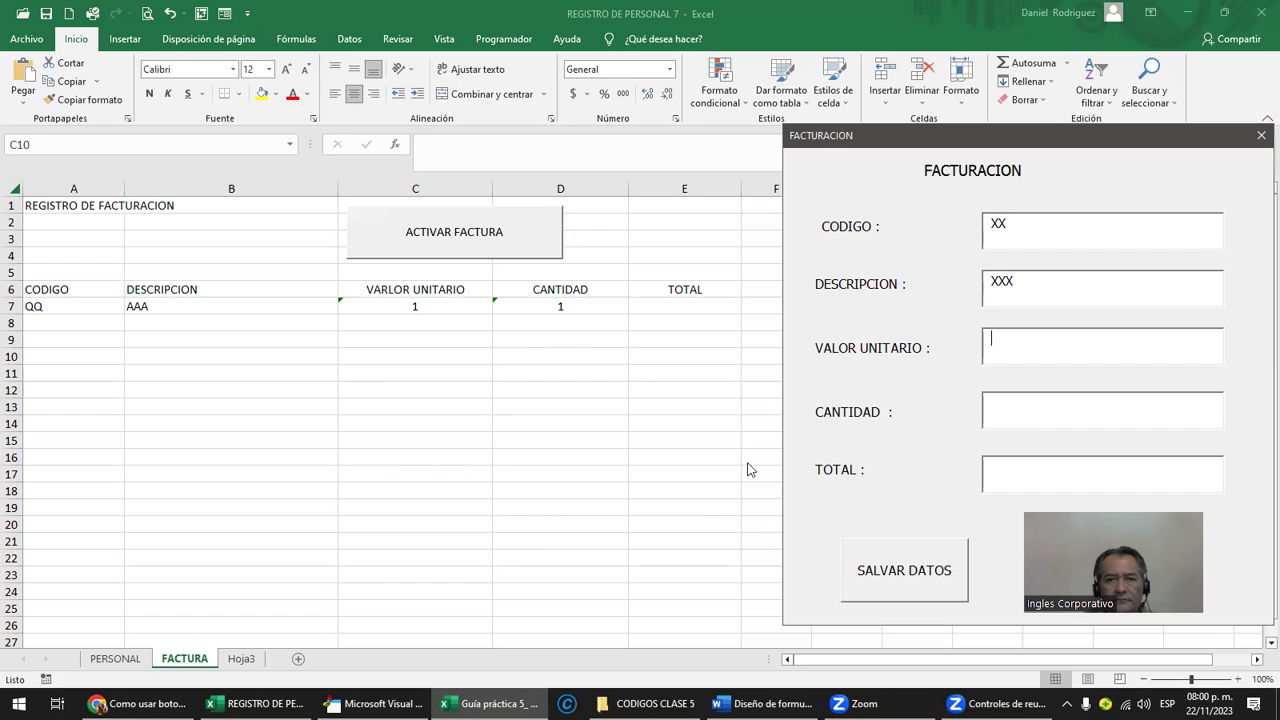
pyautogui.click(994, 412)
pyautogui.moveTo(1012, 152); pyautogui.dragTo(913, 76)
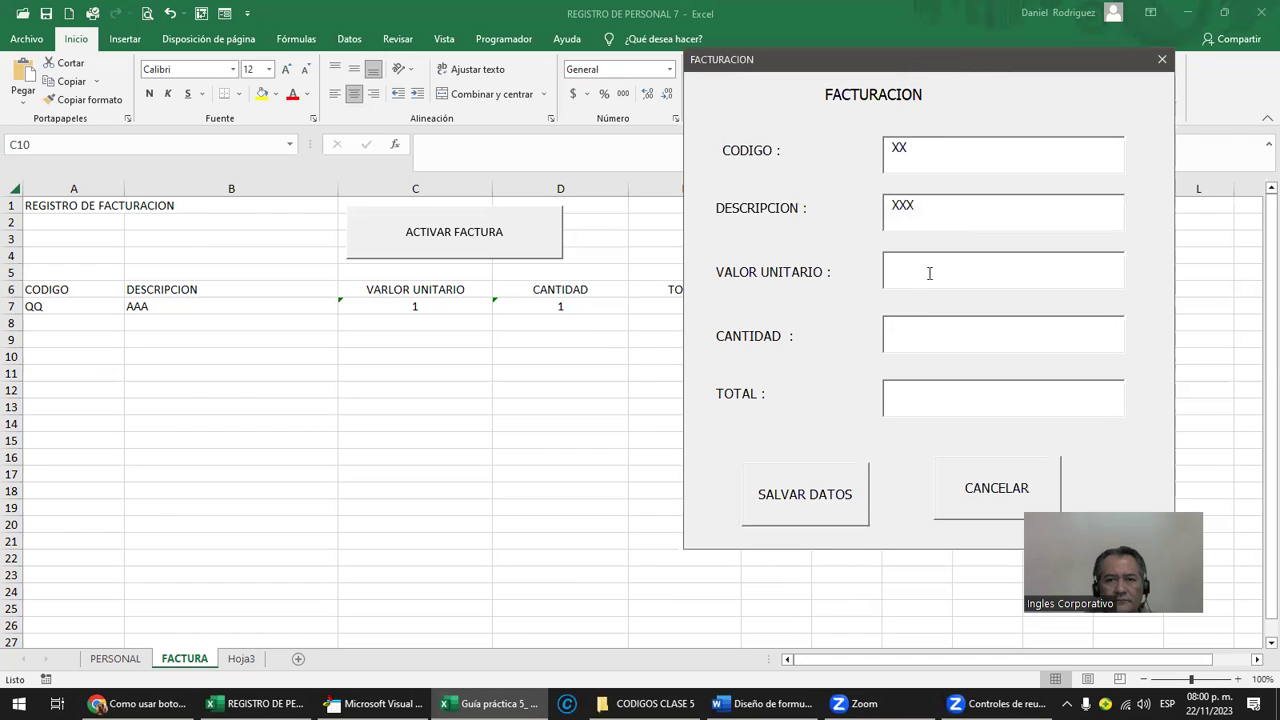
pyautogui.click(886, 272)
pyautogui.write('1')
pyautogui.click(902, 323)
pyautogui.write('2')
# Step: Close the FACTURACION form and check the TOTAL cell E7
pyautogui.moveTo(860, 70)
pyautogui.mouseDown()
pyautogui.moveTo(985, 87)
pyautogui.moveTo(655, 48)
pyautogui.mouseUp()
pyautogui.click(974, 41)
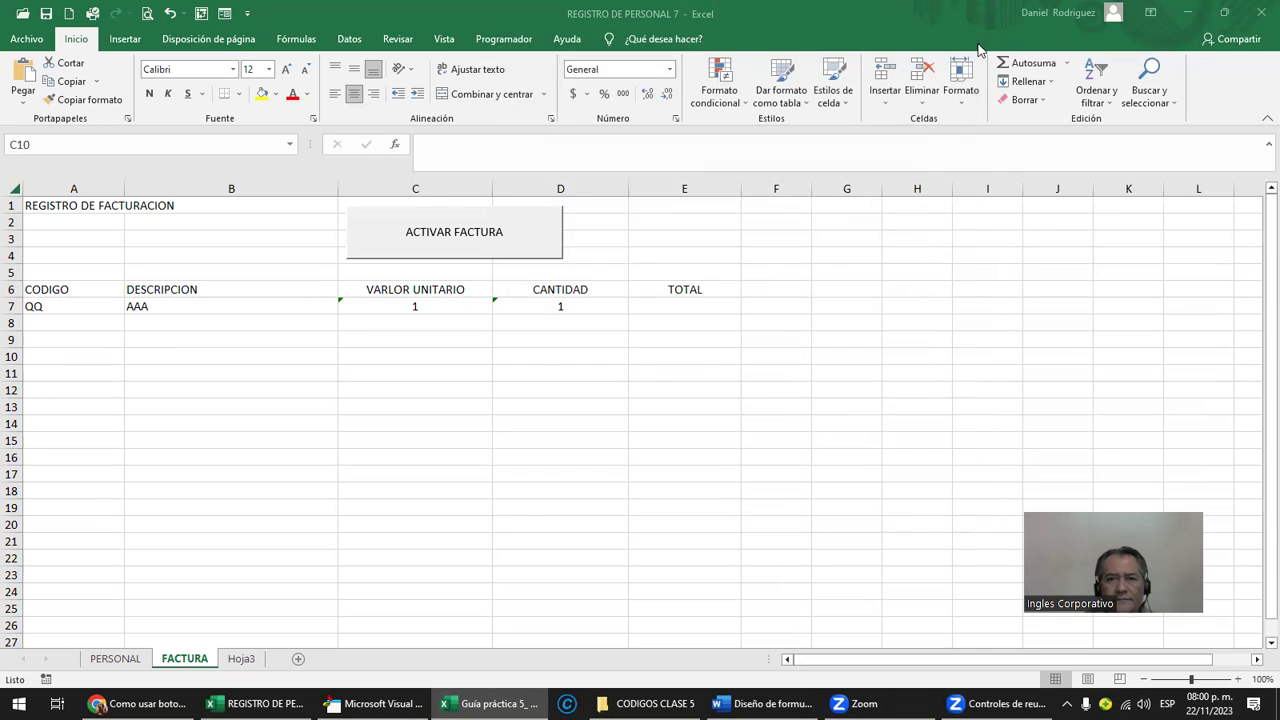
pyautogui.click(666, 306)
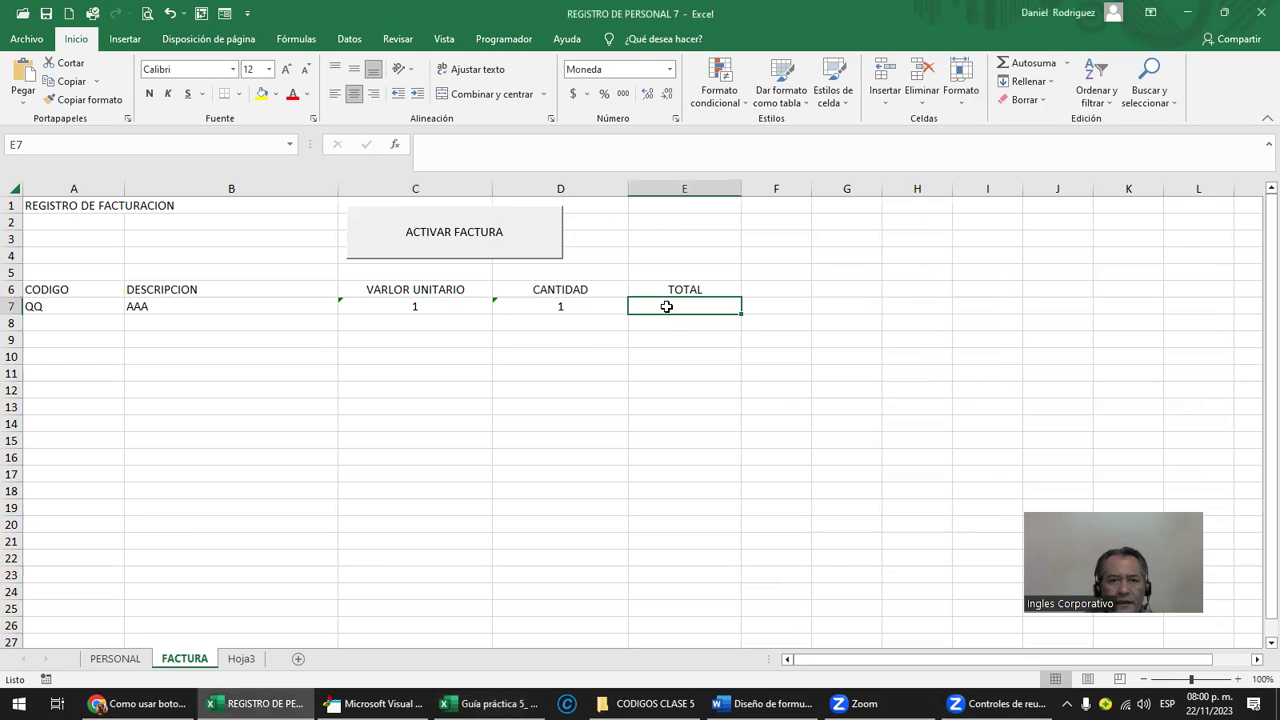
# Step: Close the FORMULARIO FACTURA 2023 workbook, answering its save prompt
pyautogui.click(503, 38)
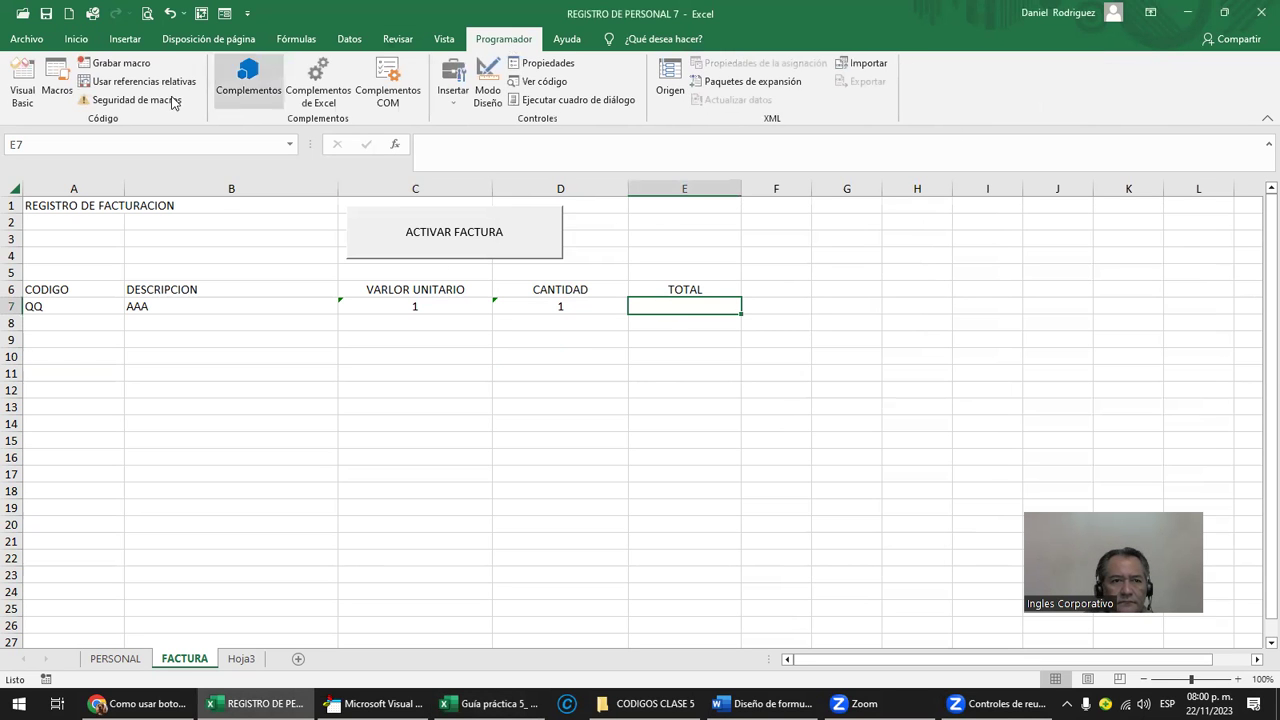
pyautogui.click(22, 85)
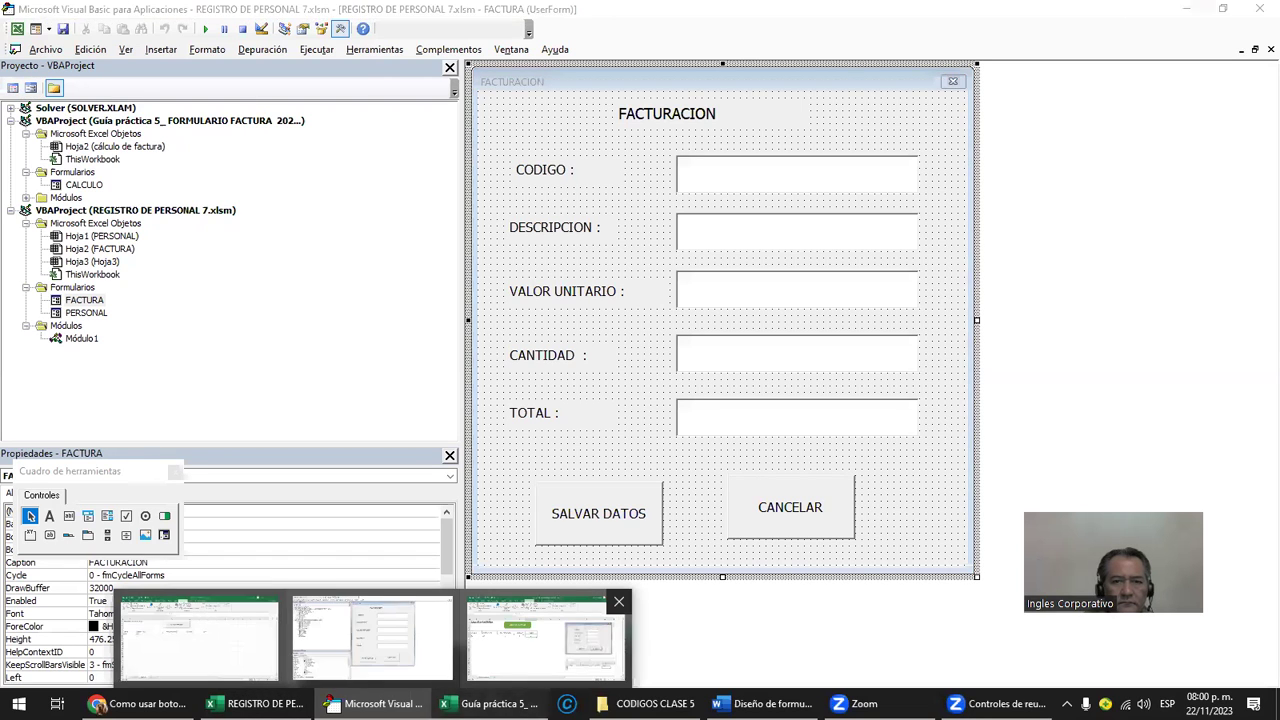
pyautogui.moveTo(377, 703)
pyautogui.click(490, 703)
pyautogui.click(1258, 12)
pyautogui.click(641, 372)
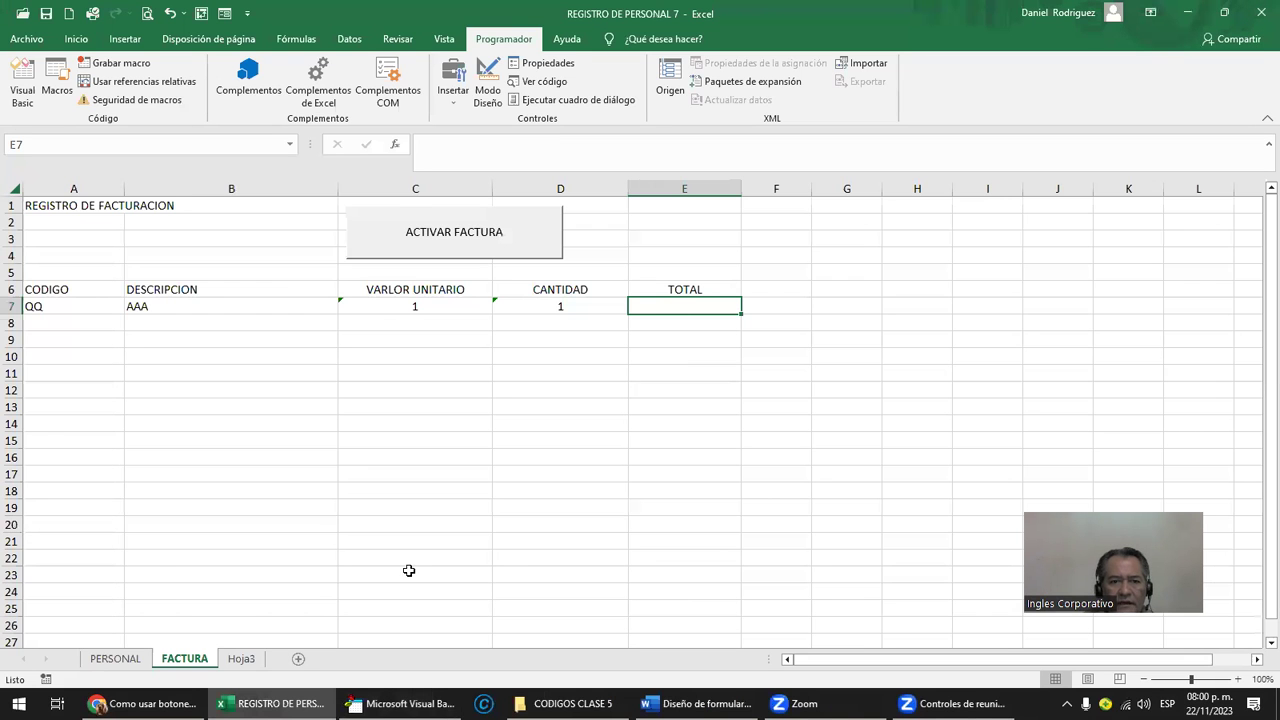
# Step: Review the Range("E7") line in the FACTURA form's TOTAL_Change code, then return to the worksheet
pyautogui.click(400, 703)
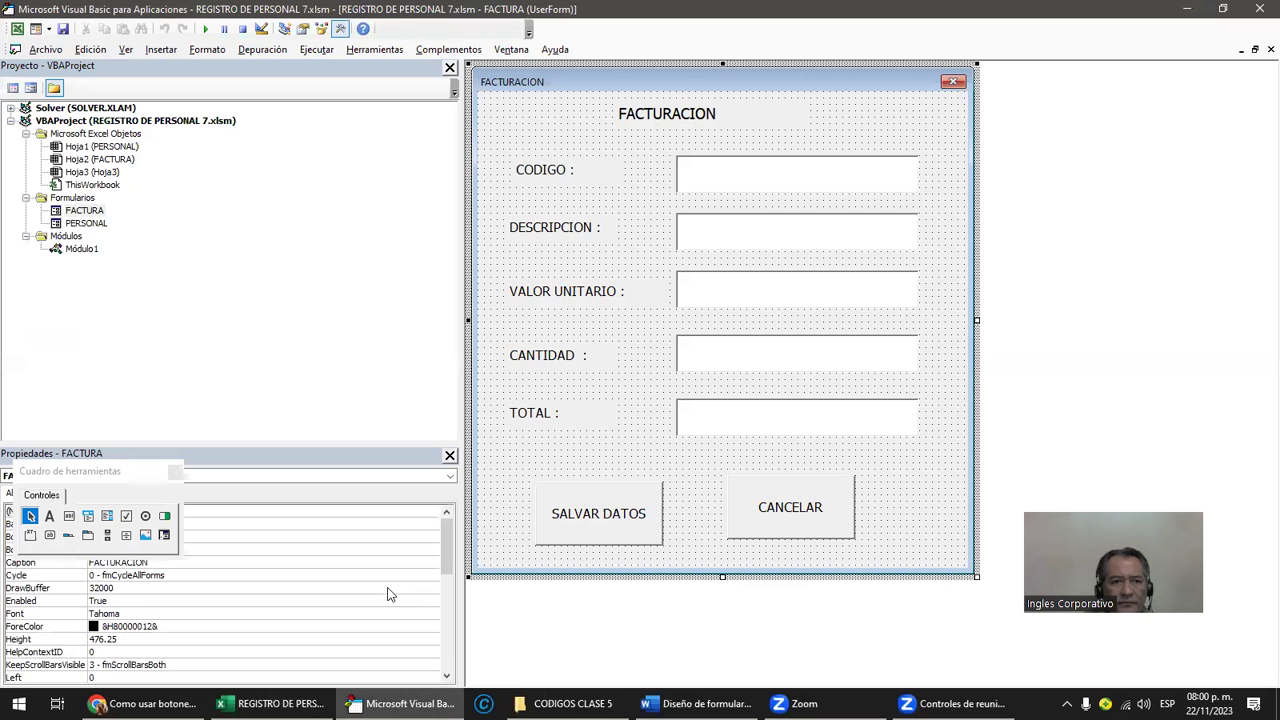
pyautogui.doubleClick(80, 212)
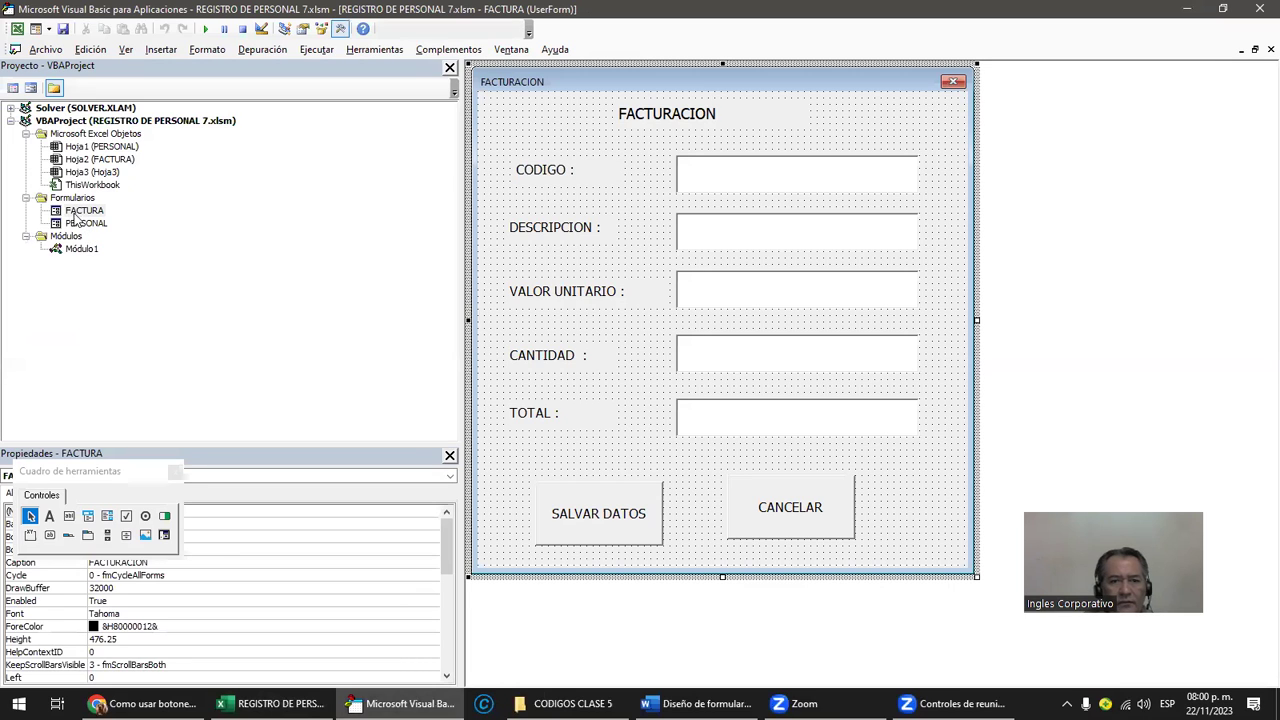
pyautogui.doubleClick(701, 420)
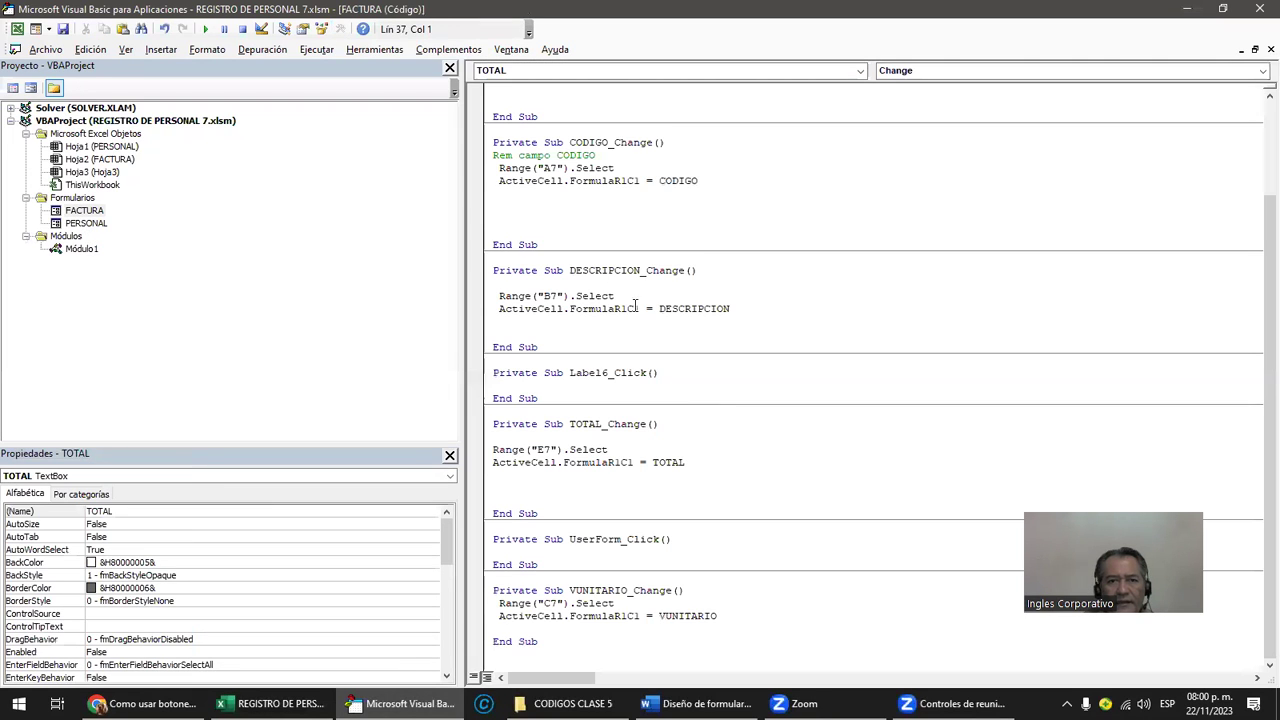
pyautogui.click(538, 450)
pyautogui.scroll(3, 635, 398)
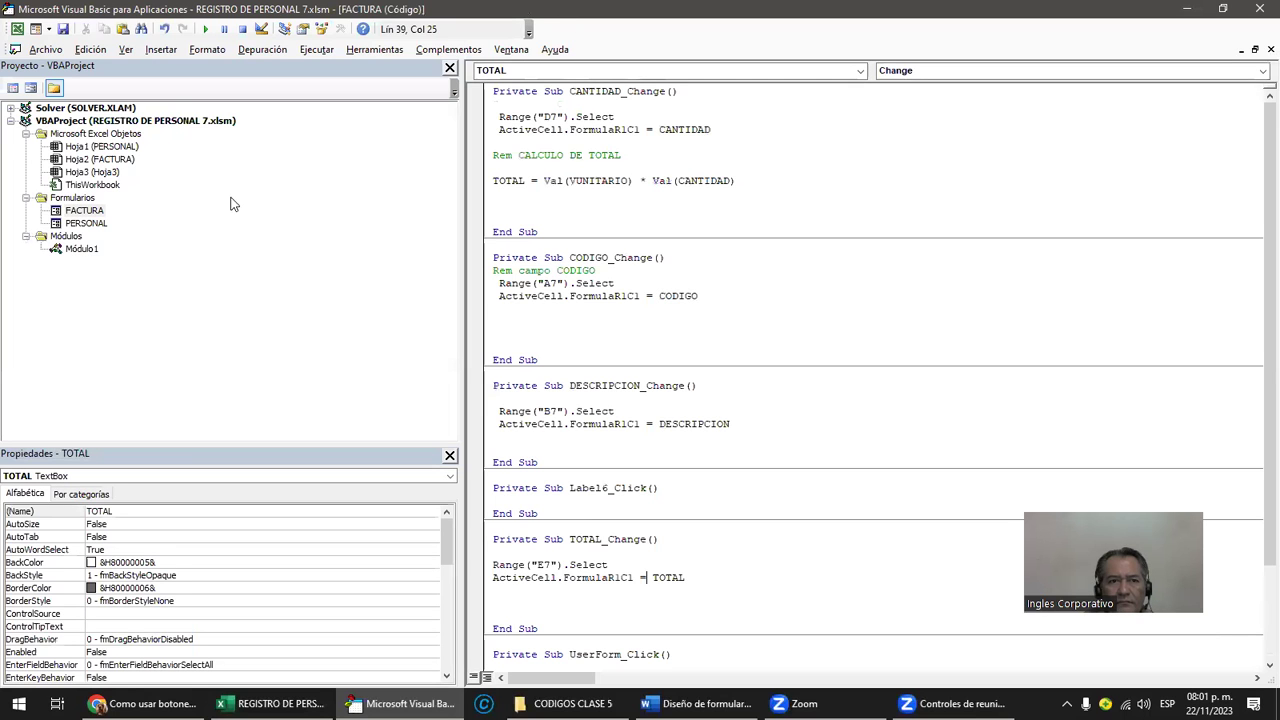
pyautogui.doubleClick(637, 20)
pyautogui.click(547, 137)
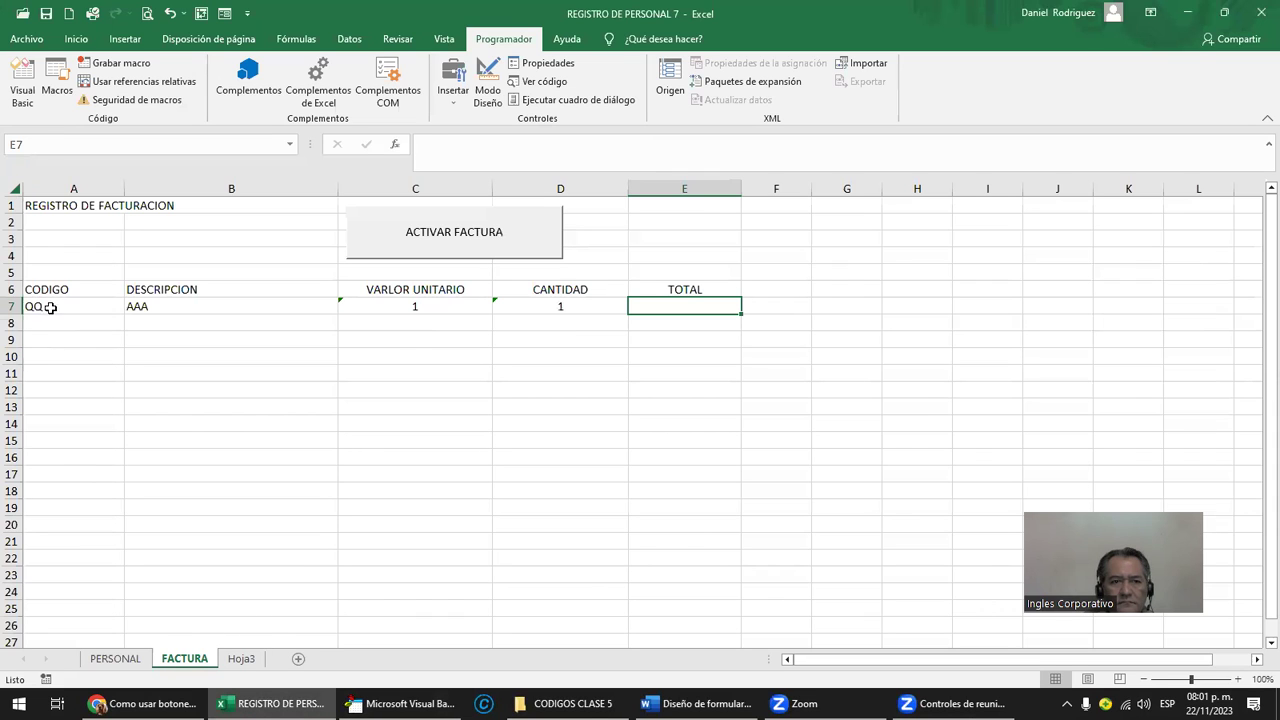
# Step: Clear the old test values from A7:E7
pyautogui.moveTo(50, 307); pyautogui.dragTo(684, 307)
pyautogui.press('Delete')
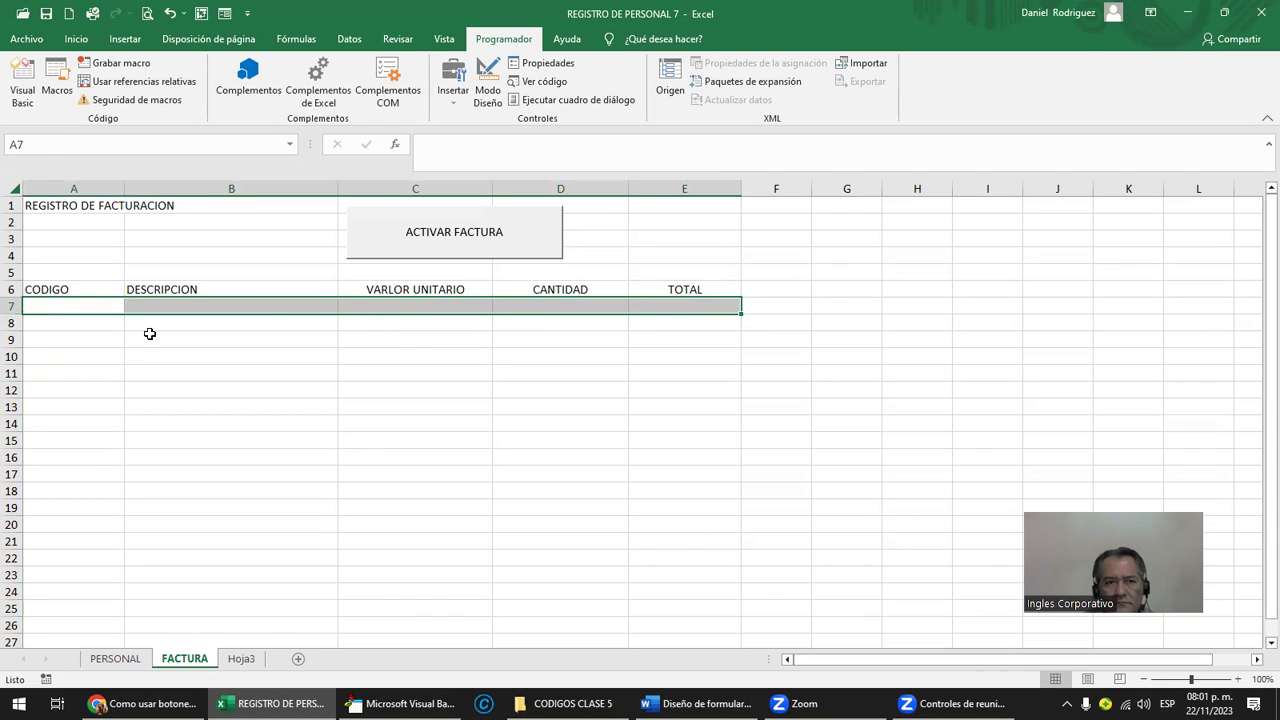
pyautogui.click(120, 306)
# Step: Run the FACTURACION form and enter X for CODIGO and DESCRIPCION
pyautogui.click(400, 703)
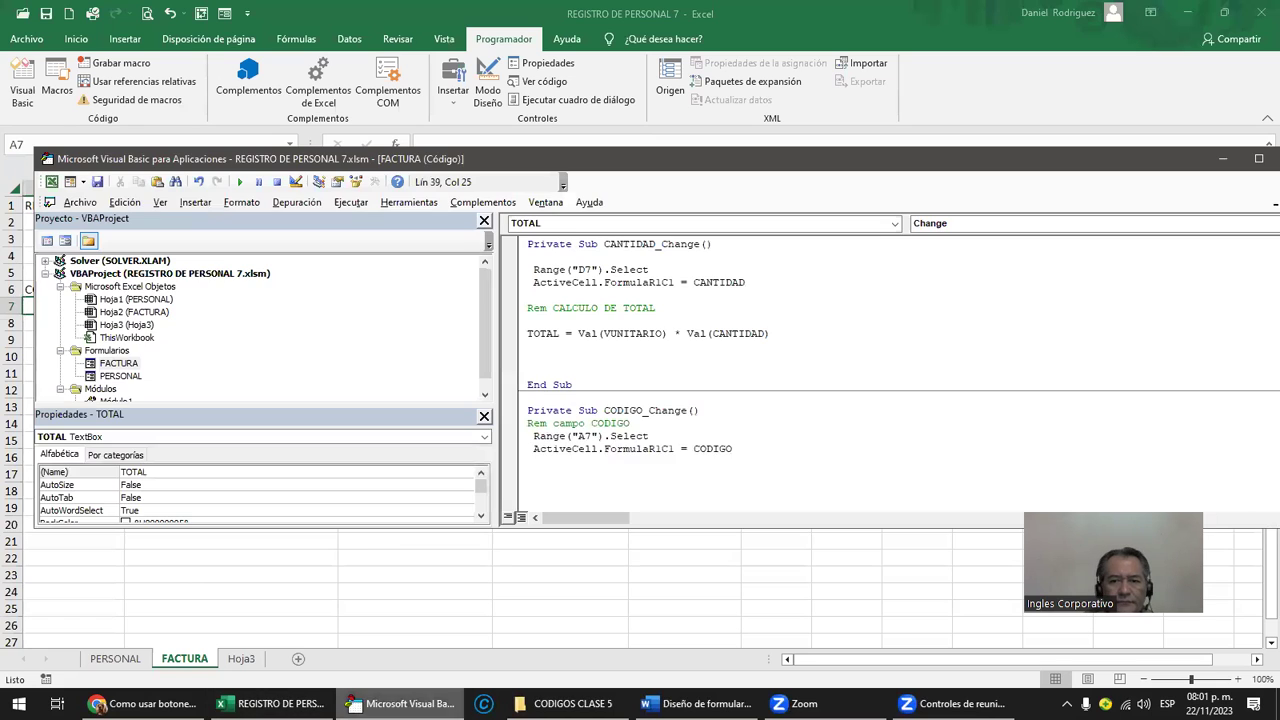
pyautogui.doubleClick(397, 160)
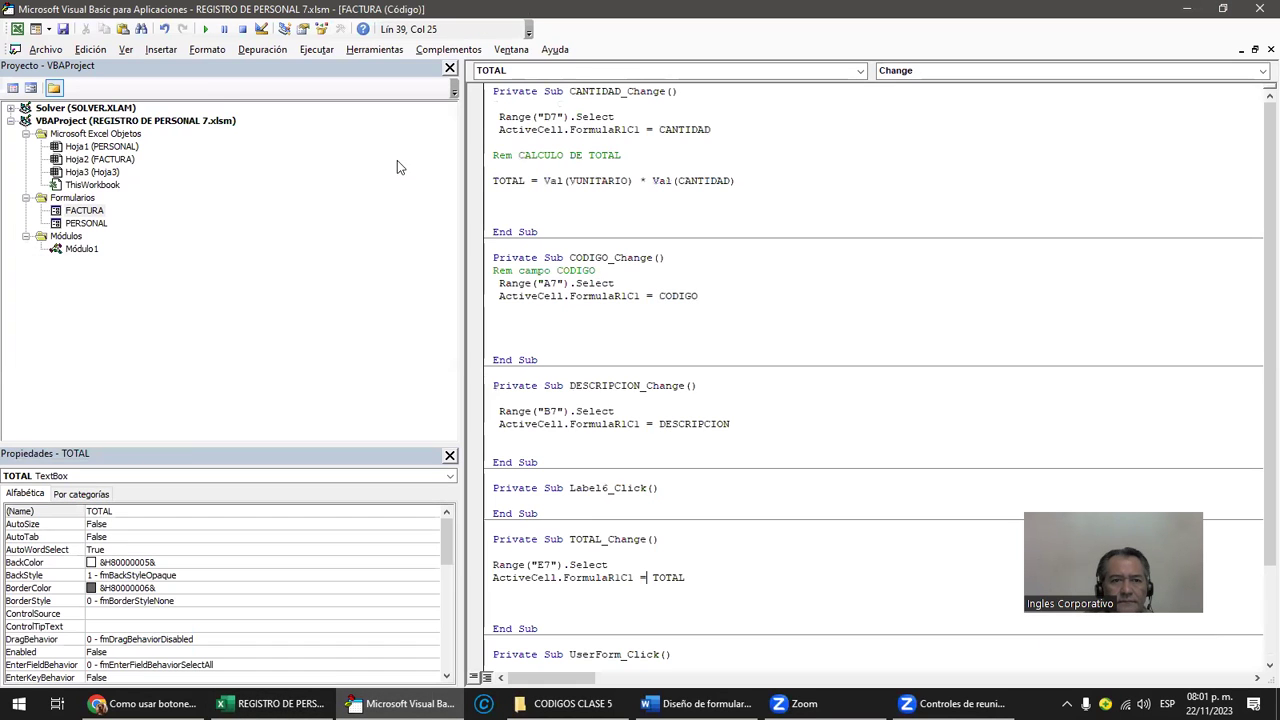
pyautogui.click(205, 29)
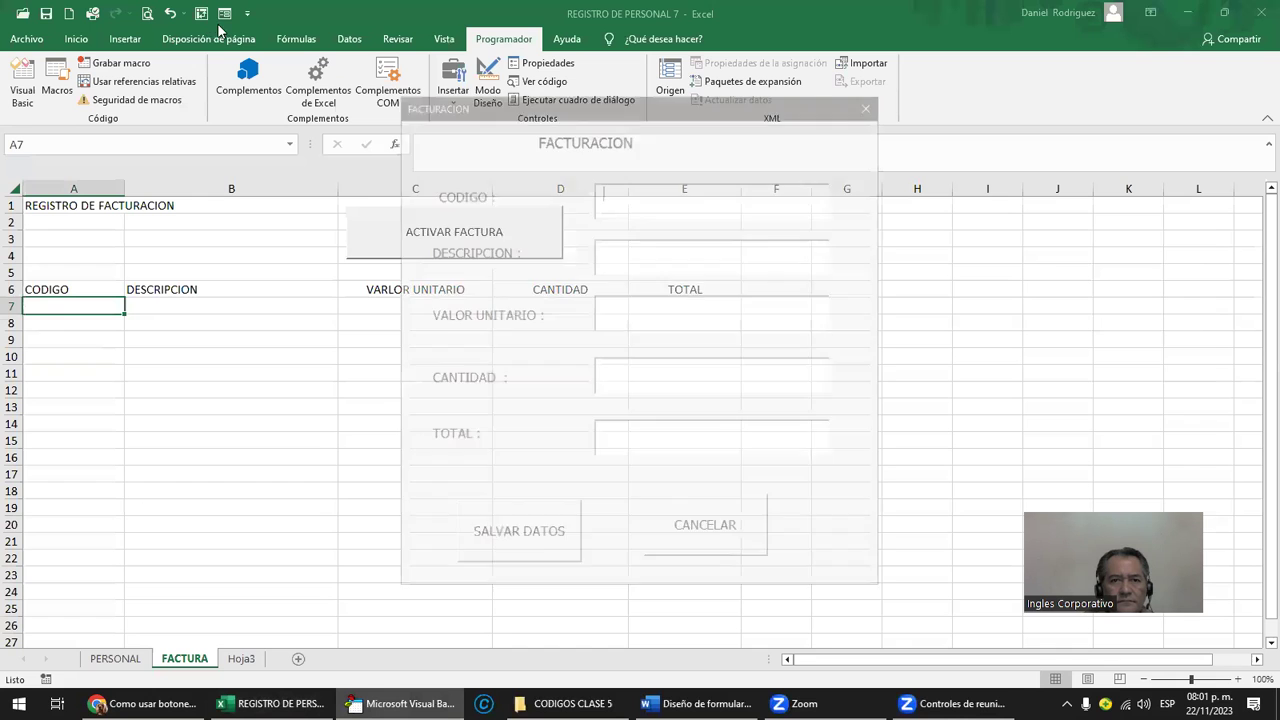
pyautogui.write('X')
pyautogui.click(620, 246)
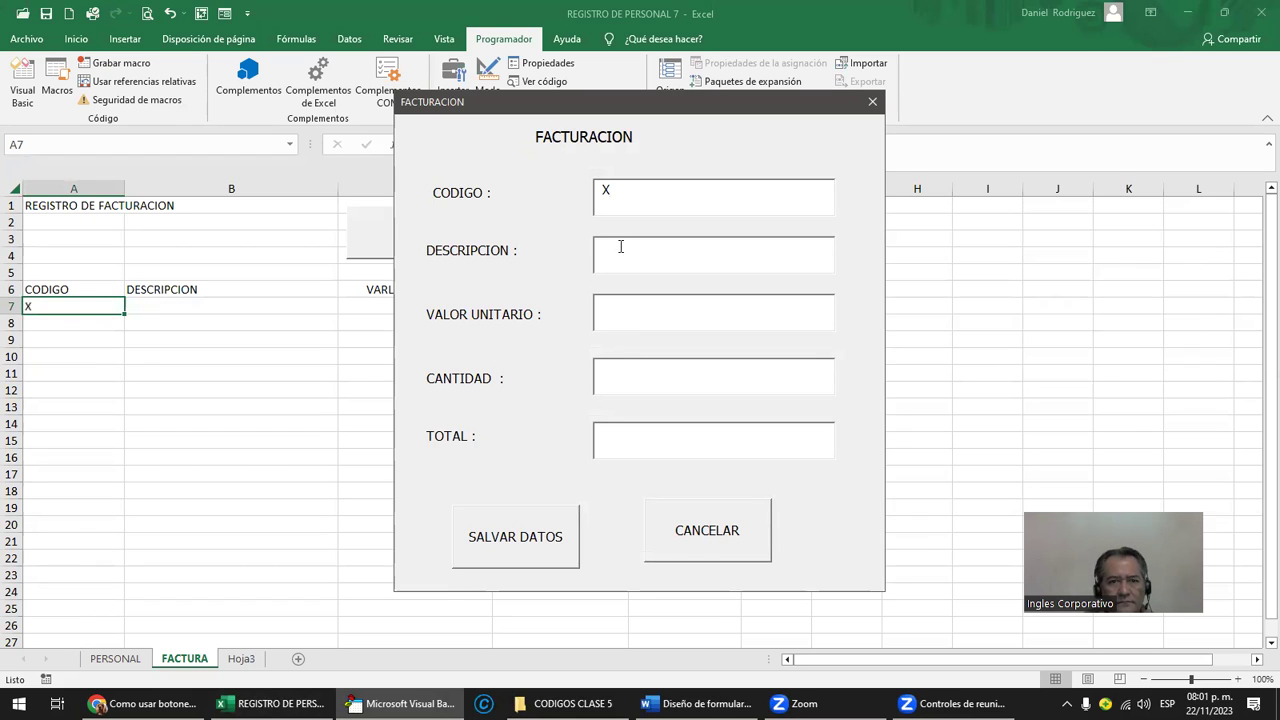
pyautogui.write('X')
pyautogui.click(614, 314)
pyautogui.write('X')
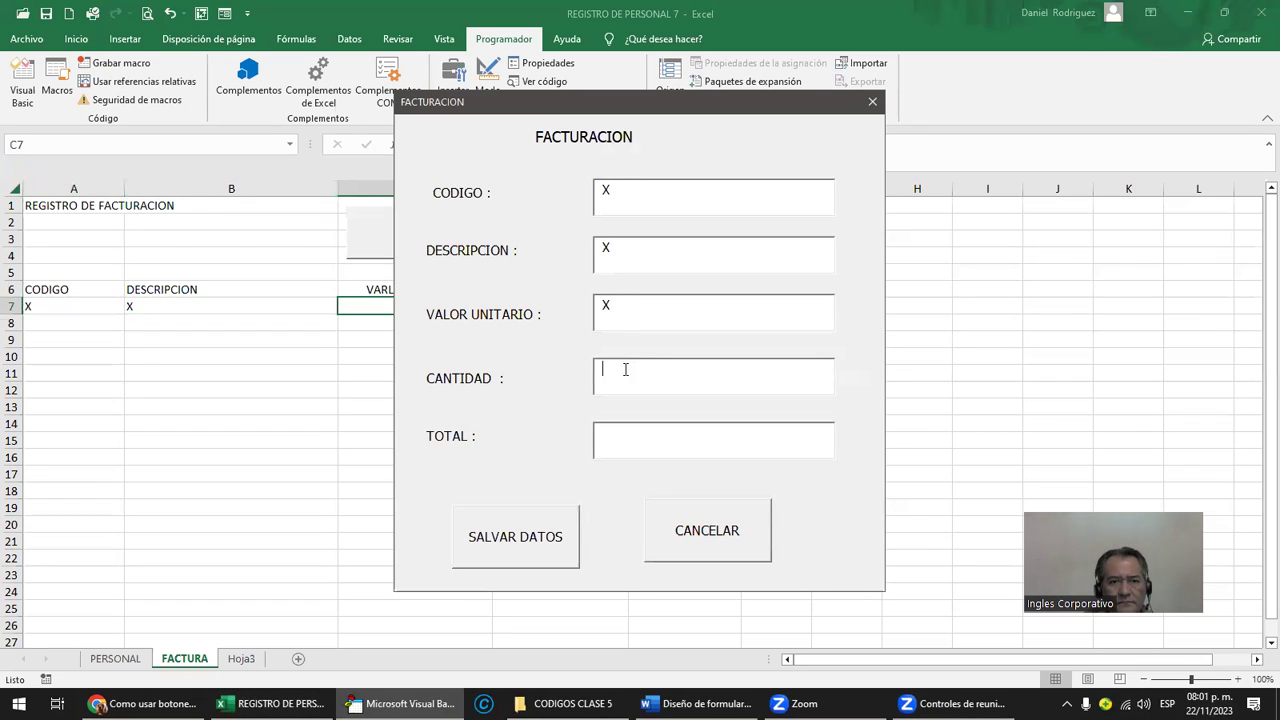
pyautogui.doubleClick(606, 305)
# Step: Enter VALOR UNITARIO 3 and CANTIDAD 5 so E7 shows TOTAL 15, then close the form
pyautogui.moveTo(696, 102); pyautogui.dragTo(831, 102)
pyautogui.write('1')
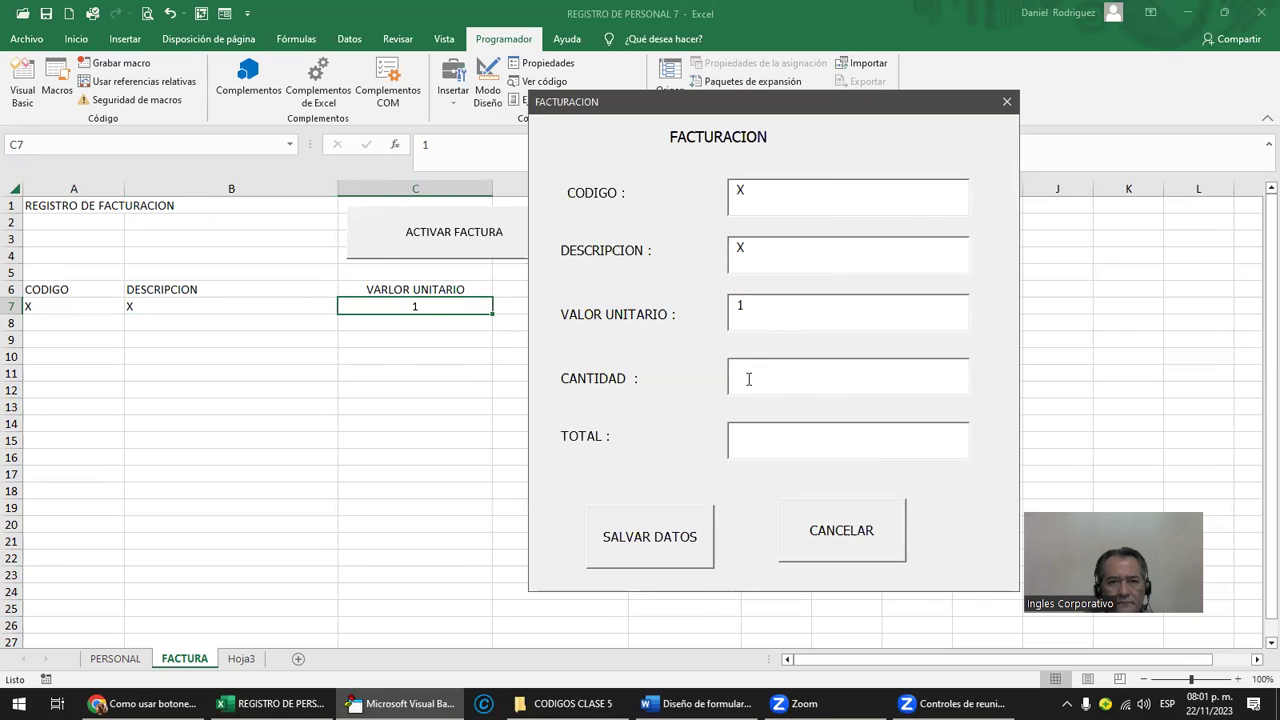
pyautogui.click(748, 379)
pyautogui.write('2')
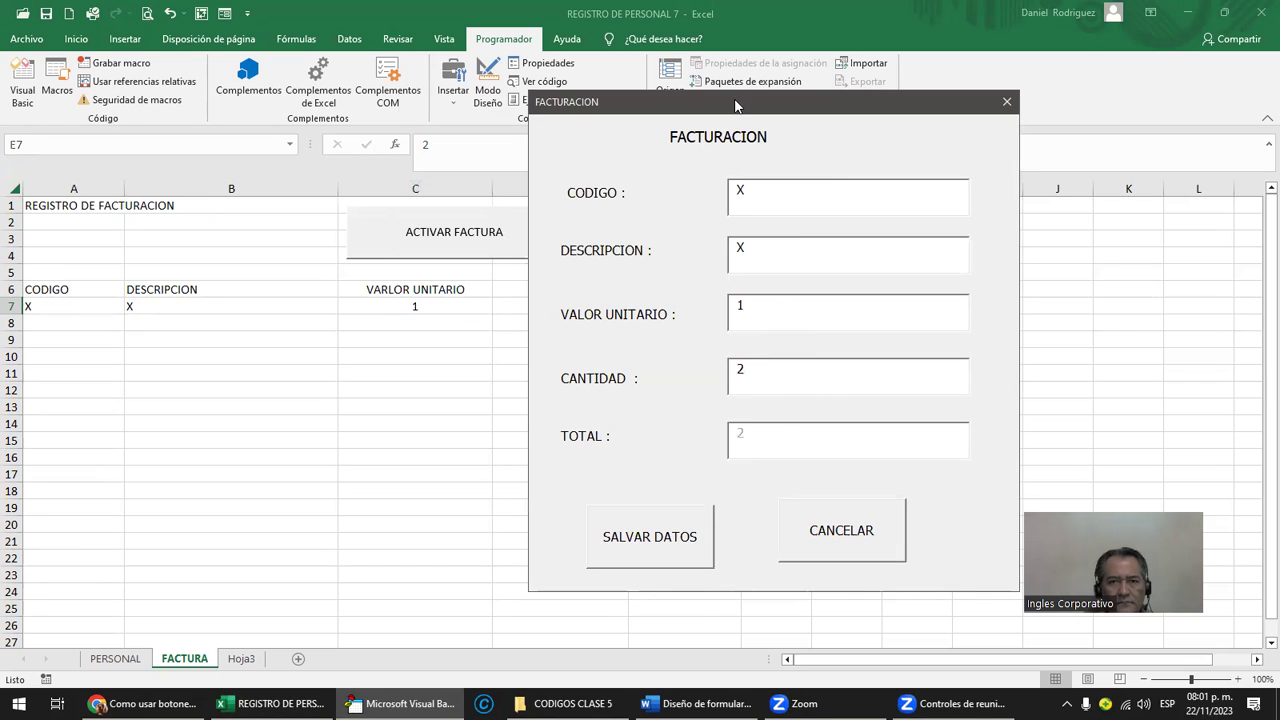
pyautogui.moveTo(732, 115); pyautogui.dragTo(1010, 127)
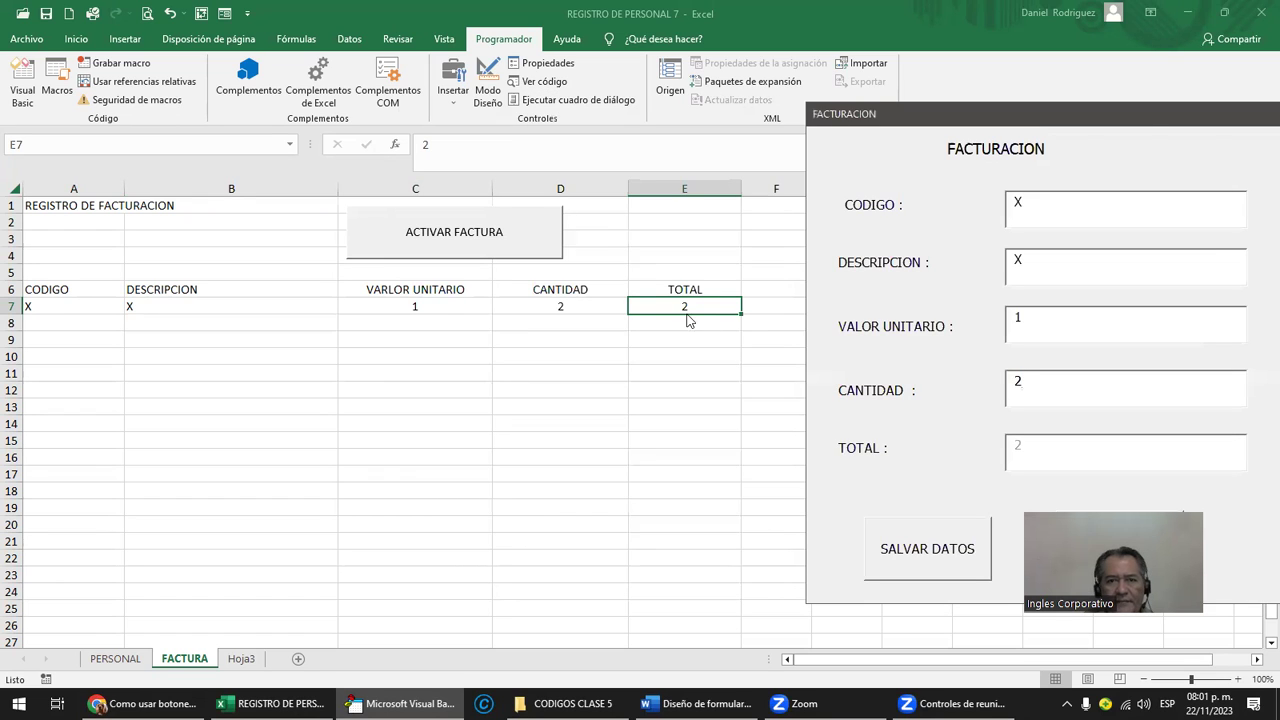
pyautogui.moveTo(1032, 318); pyautogui.dragTo(971, 322)
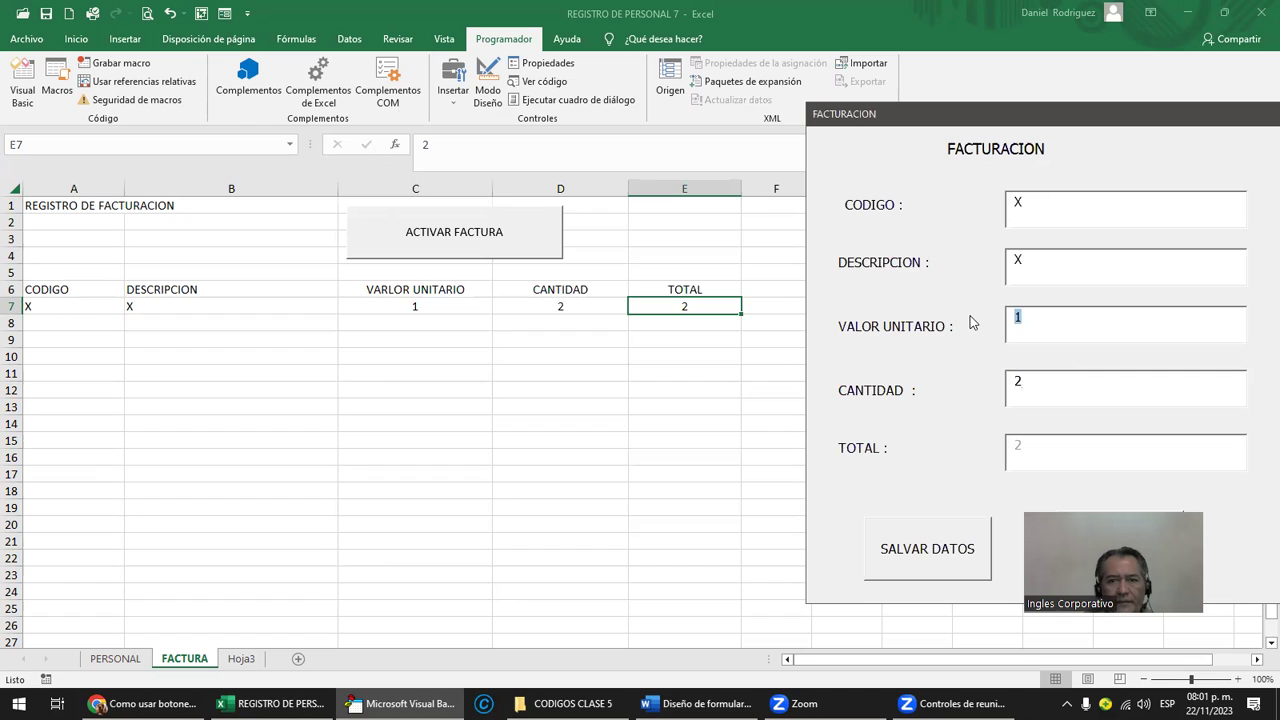
pyautogui.write('3')
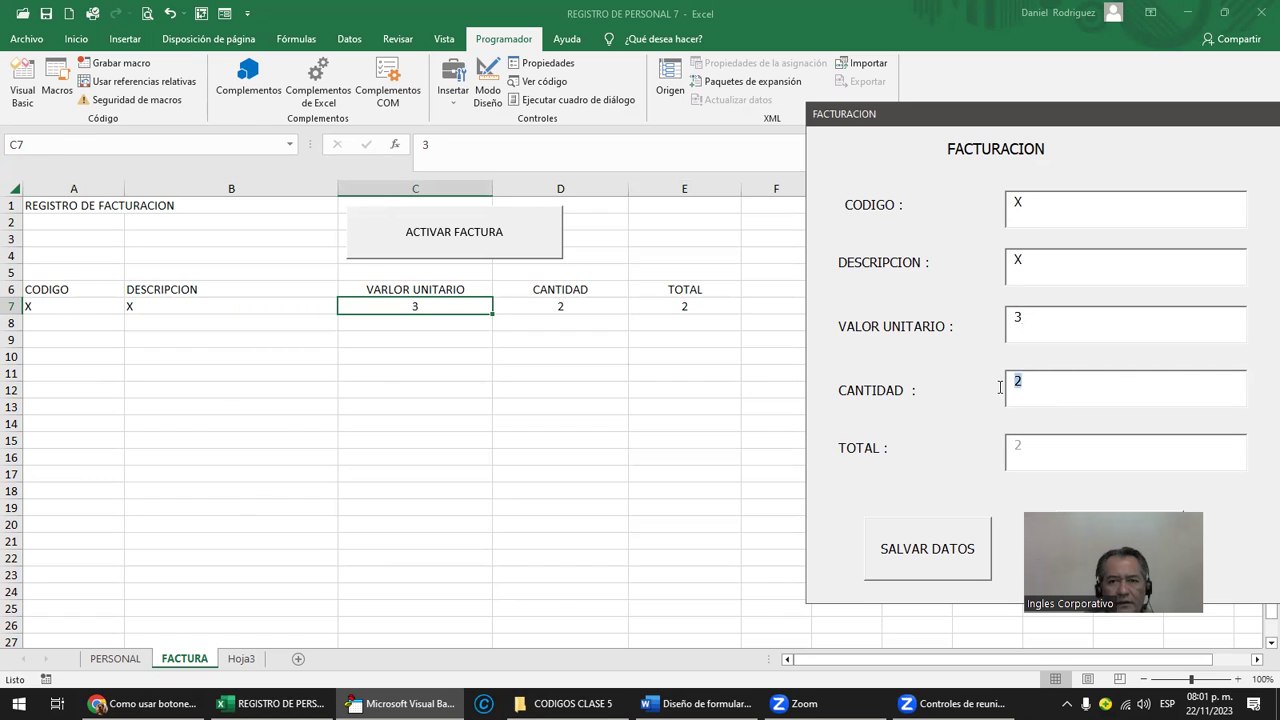
pyautogui.write('5')
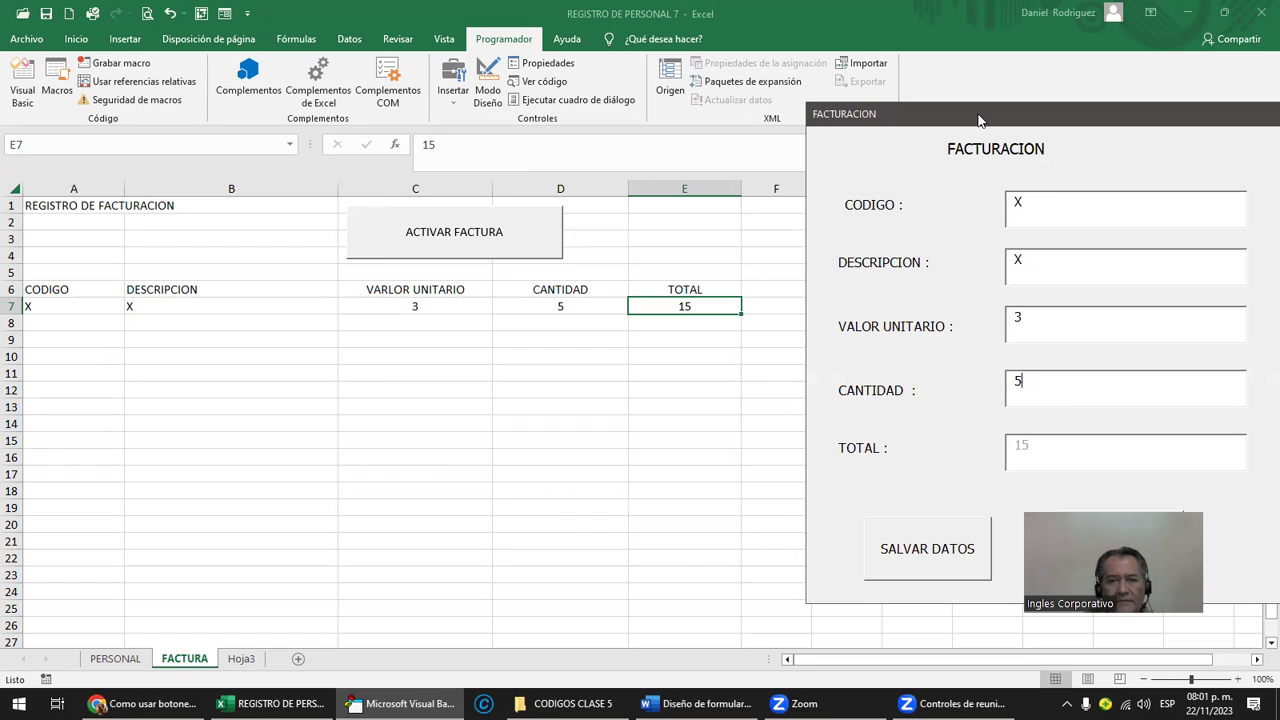
pyautogui.moveTo(979, 120); pyautogui.dragTo(735, 83)
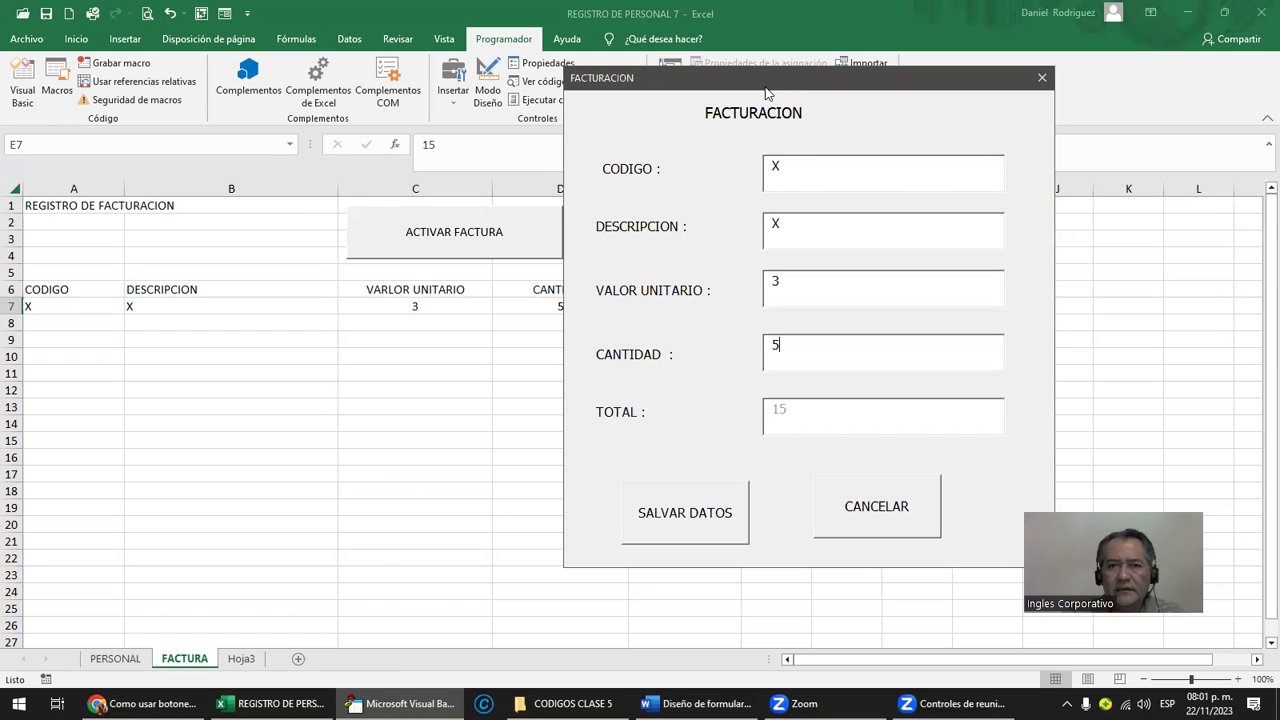
pyautogui.moveTo(771, 91)
pyautogui.mouseDown()
pyautogui.moveTo(1004, 104)
pyautogui.moveTo(692, 69)
pyautogui.mouseUp()
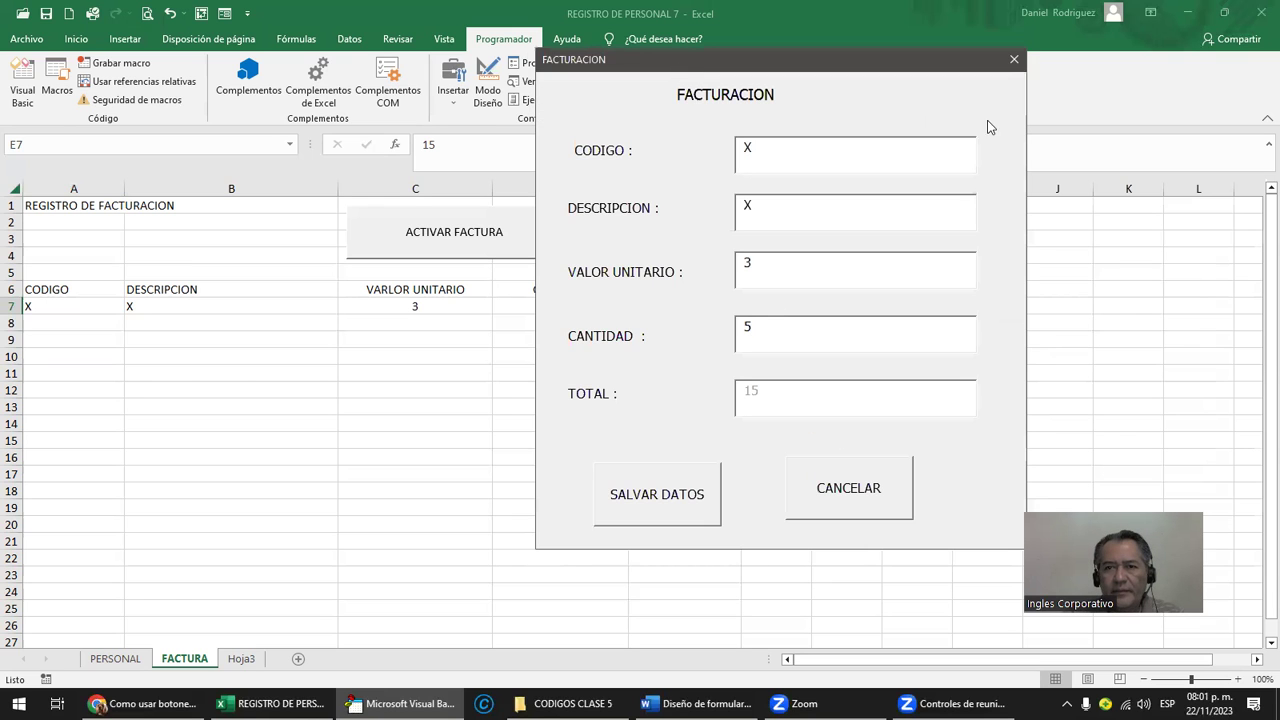
pyautogui.click(1013, 62)
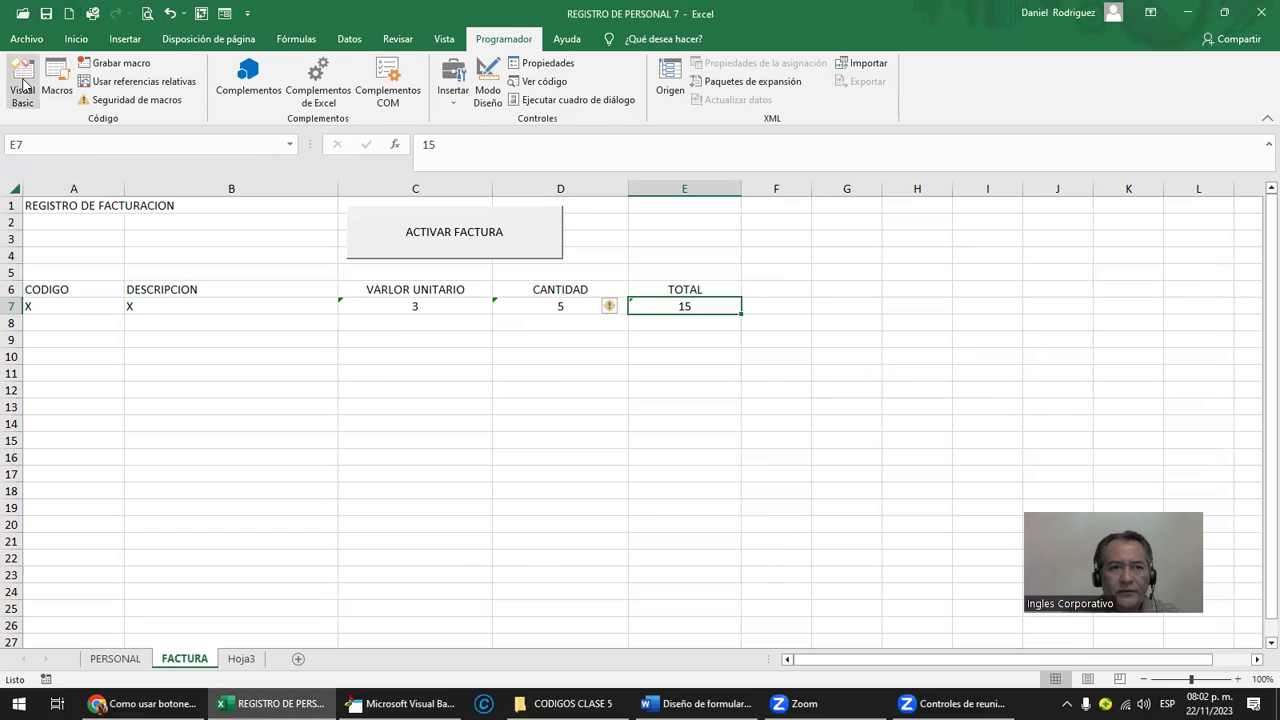
# Step: Browse the project to Módulo1, review its ABRIR_FORMULARIOFACTURA macro, and return to Excel
pyautogui.click(22, 85)
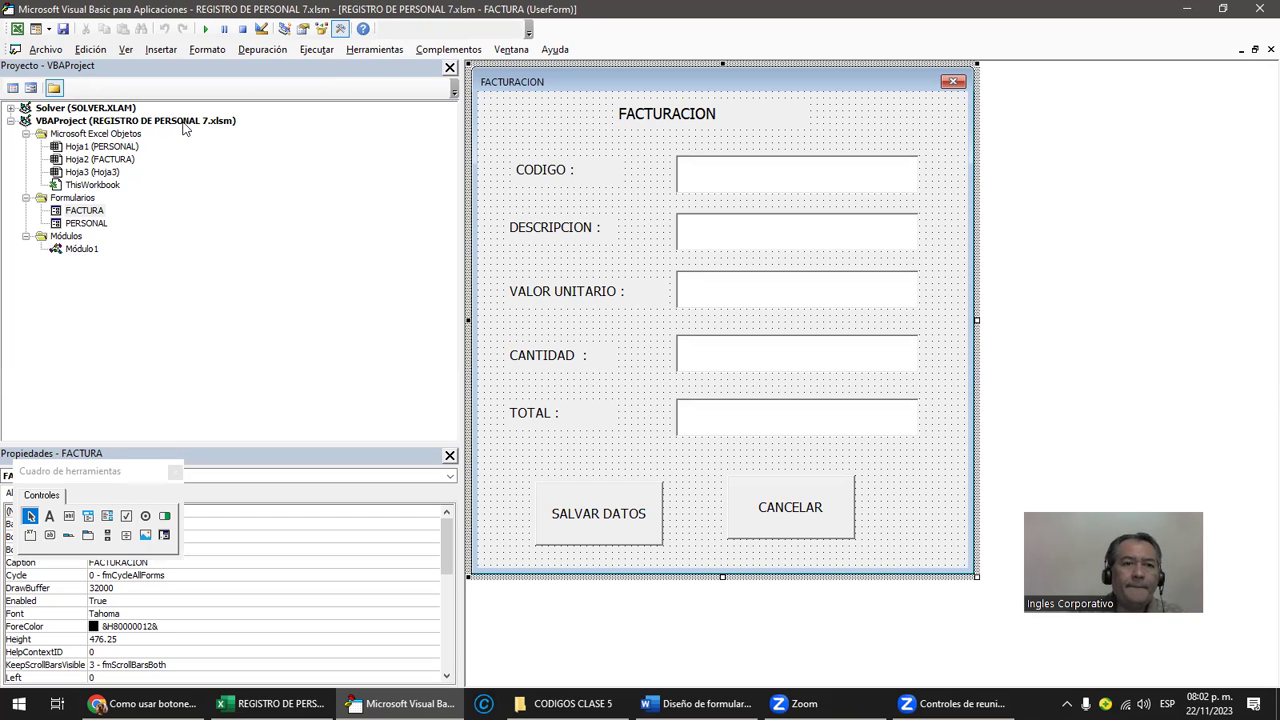
pyautogui.click(95, 148)
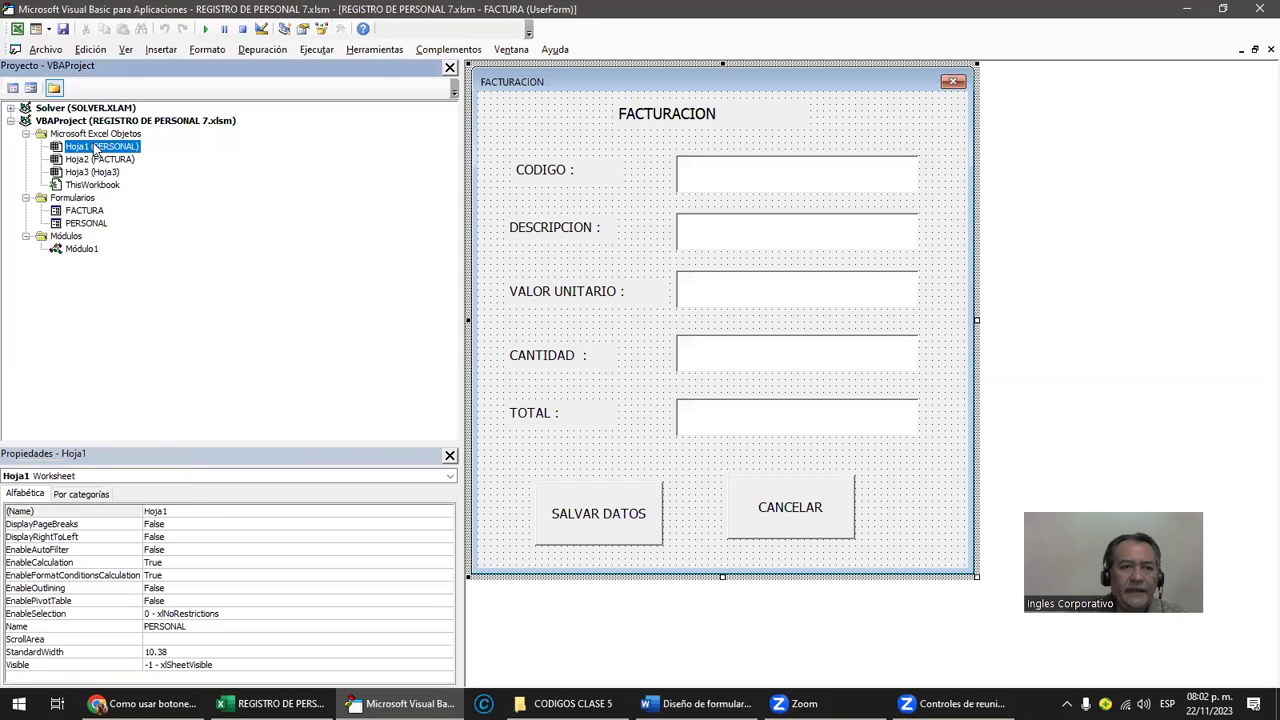
pyautogui.click(78, 223)
pyautogui.click(80, 252)
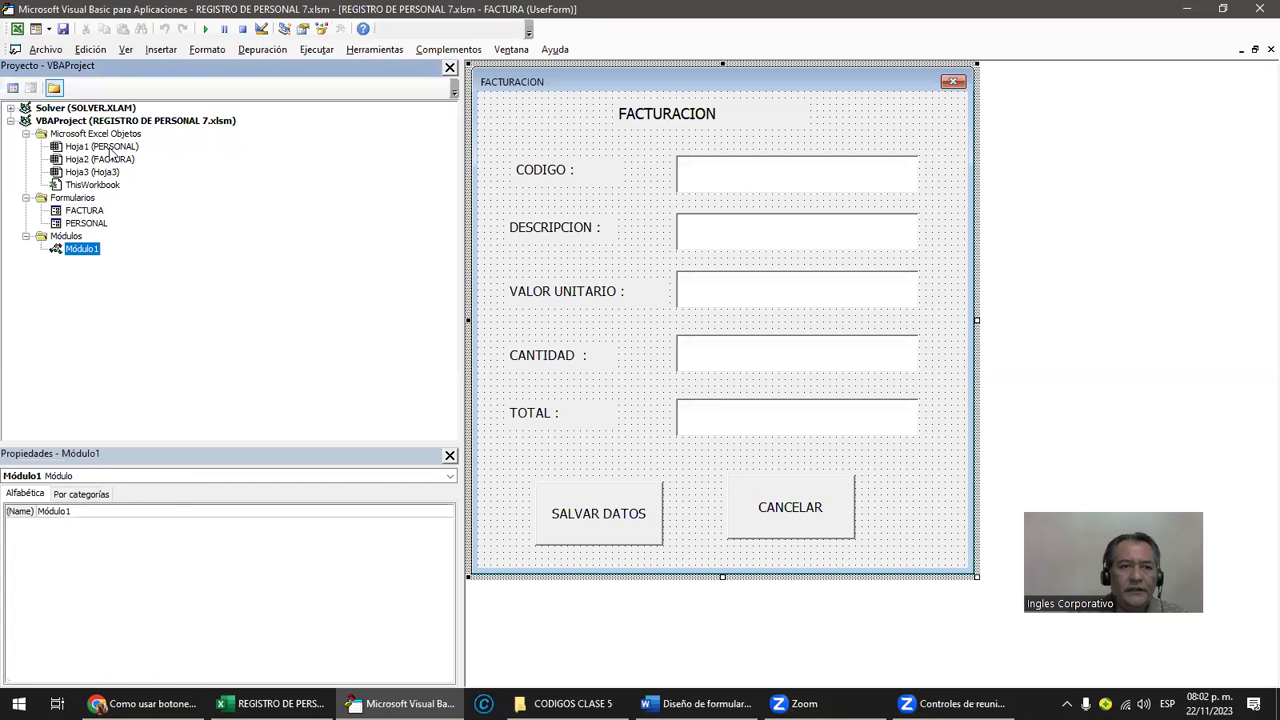
pyautogui.click(113, 161)
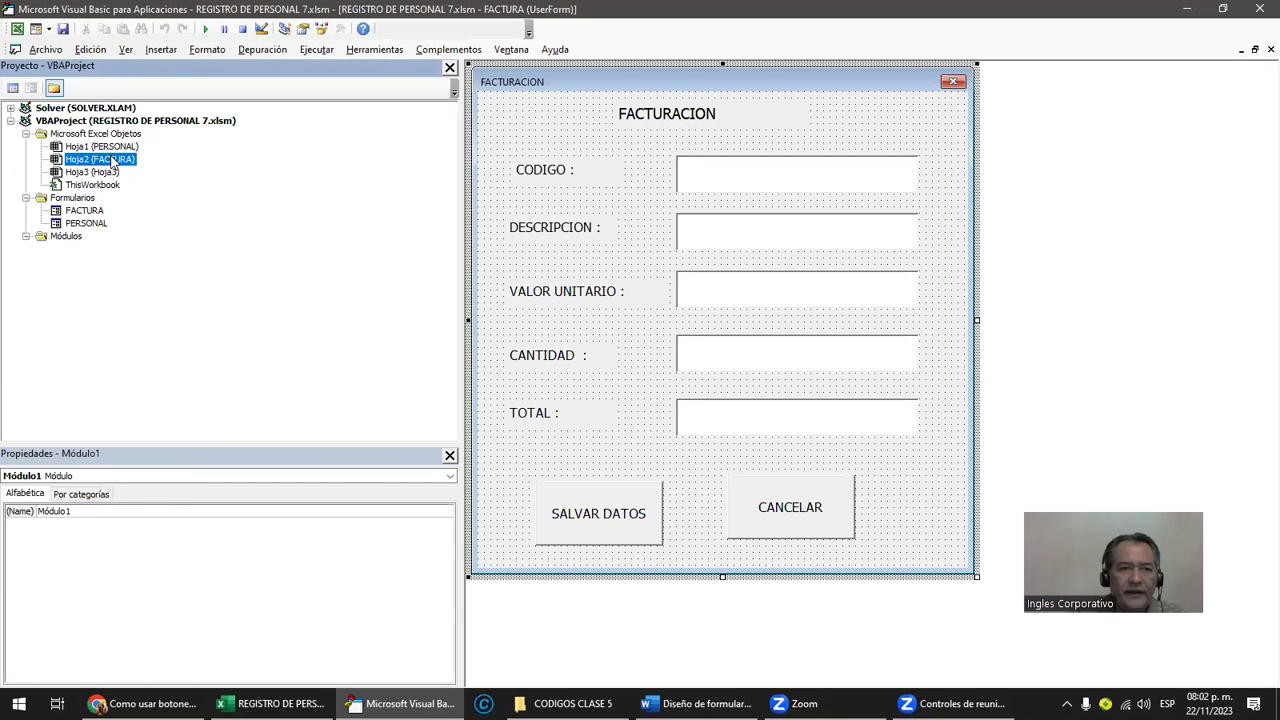
pyautogui.click(98, 211)
pyautogui.click(85, 250)
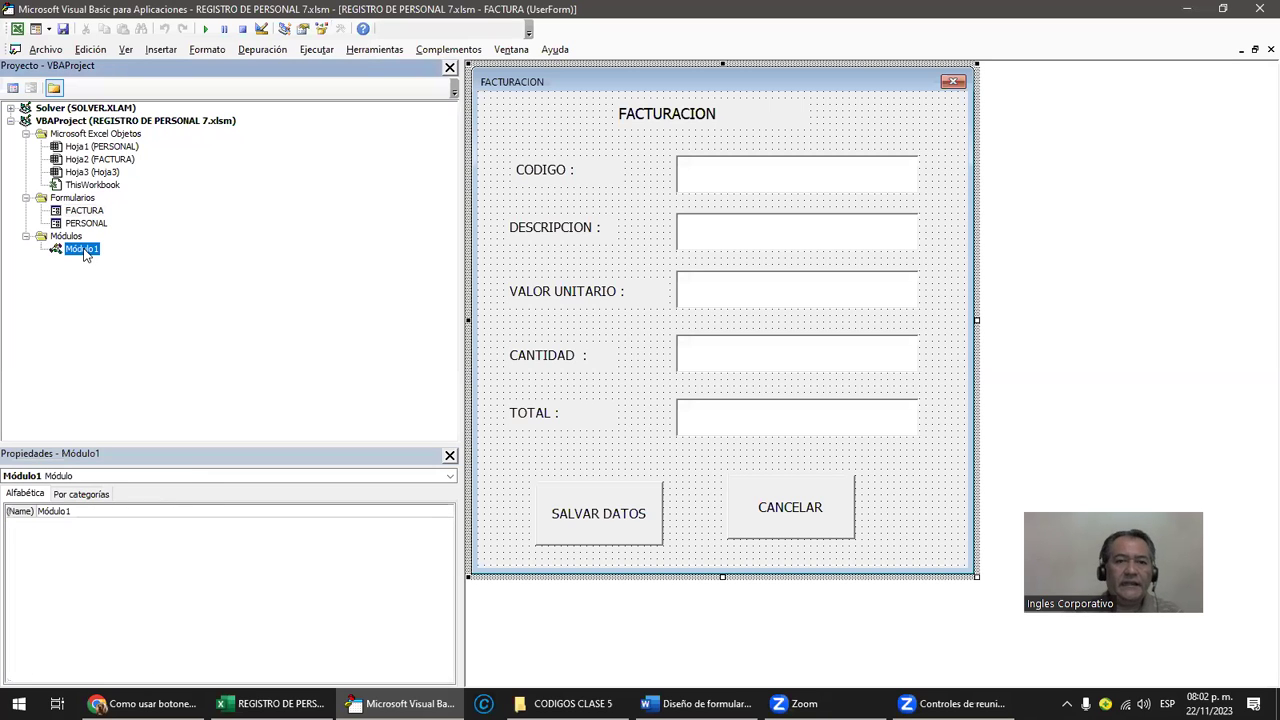
pyautogui.doubleClick(83, 250)
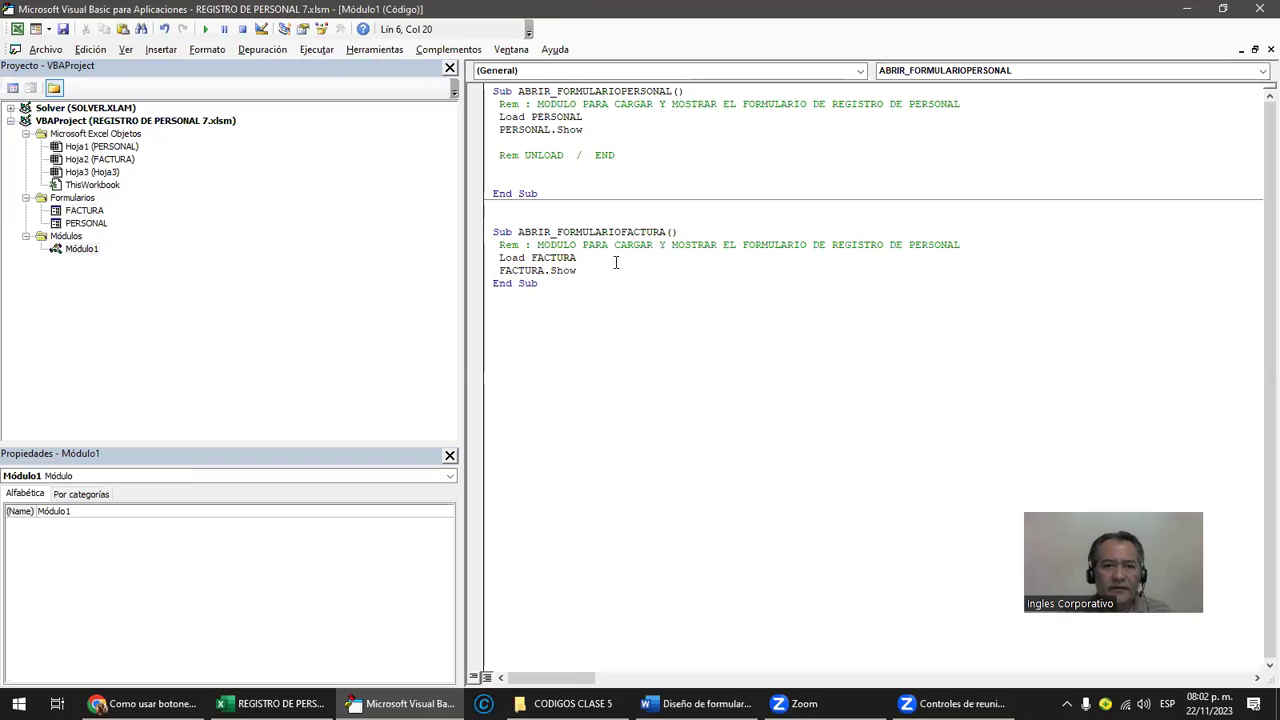
pyautogui.click(601, 259)
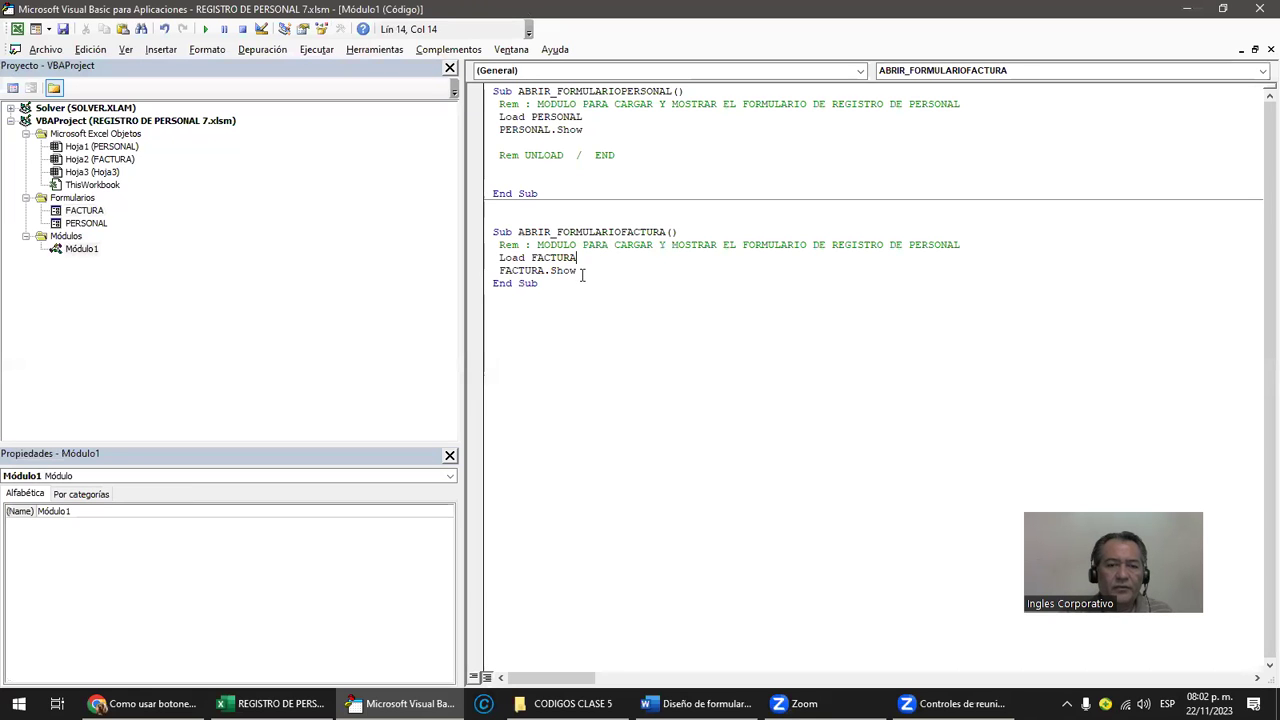
pyautogui.click(1187, 8)
# Step: Assign the ABRIR_FORMULARIOFACTURA macro to the ACTIVAR FACTURA button
pyautogui.click(646, 380)
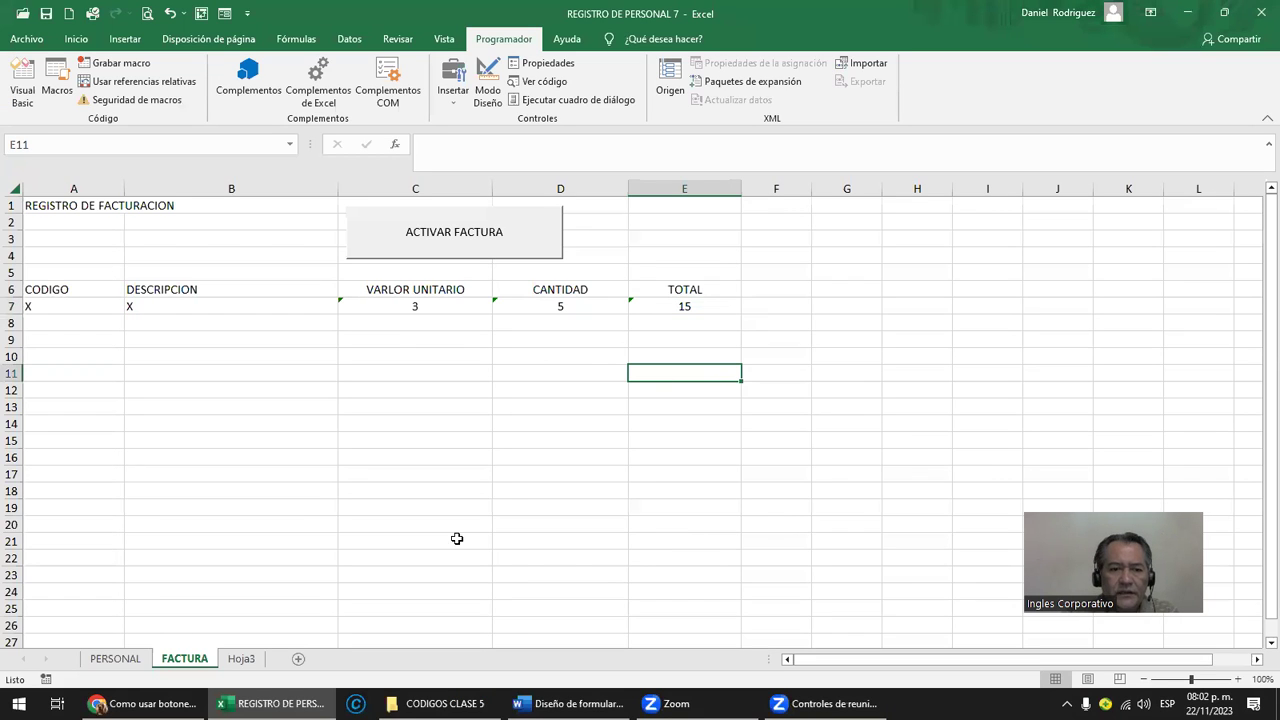
pyautogui.rightClick(501, 234)
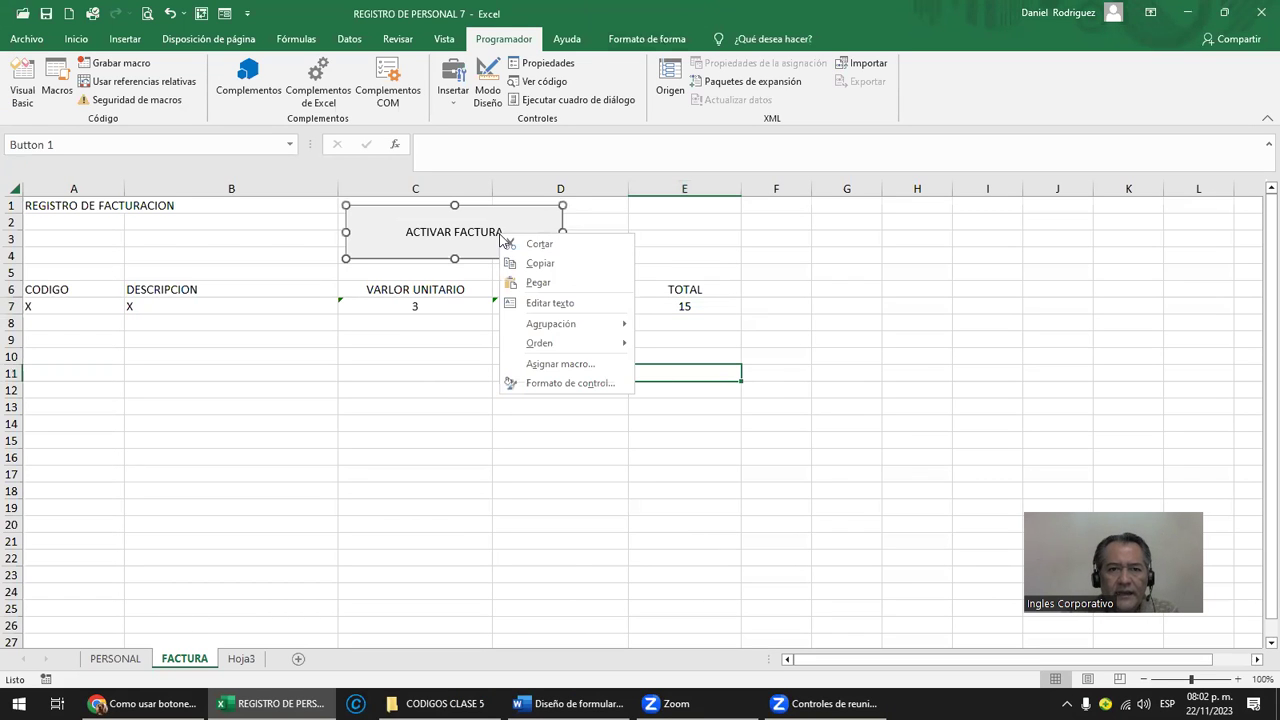
pyautogui.click(590, 364)
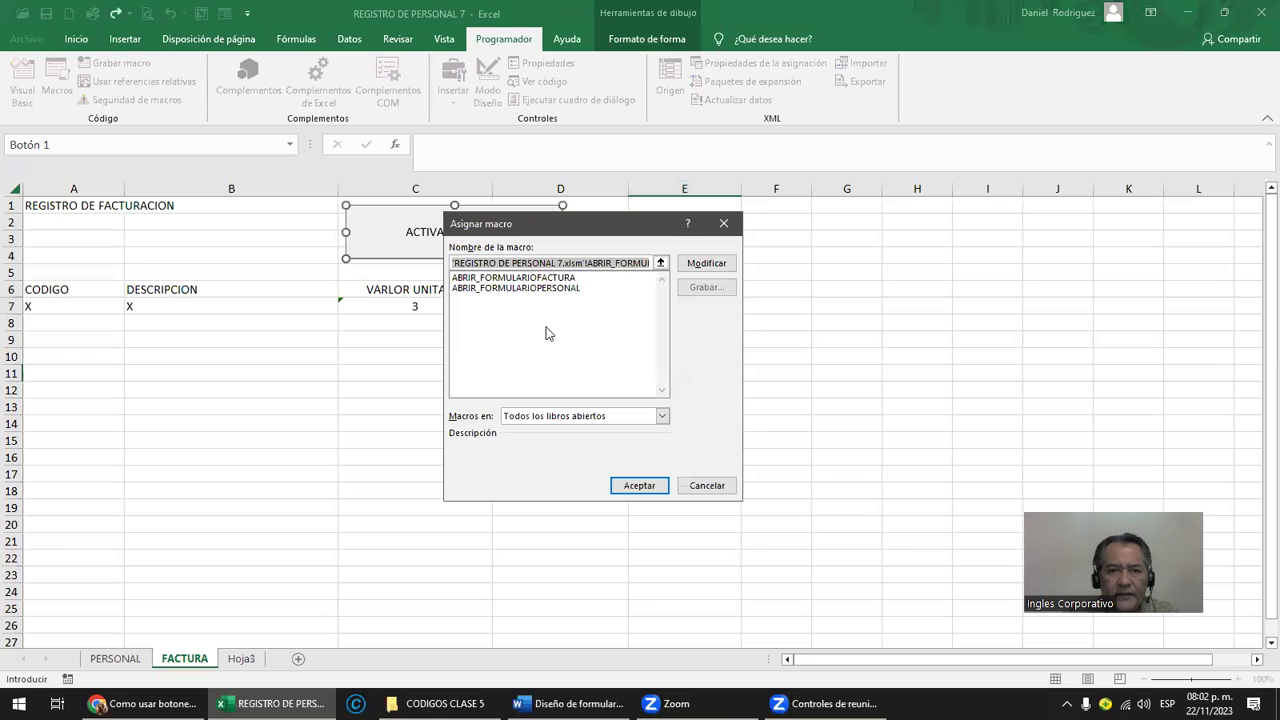
pyautogui.click(549, 278)
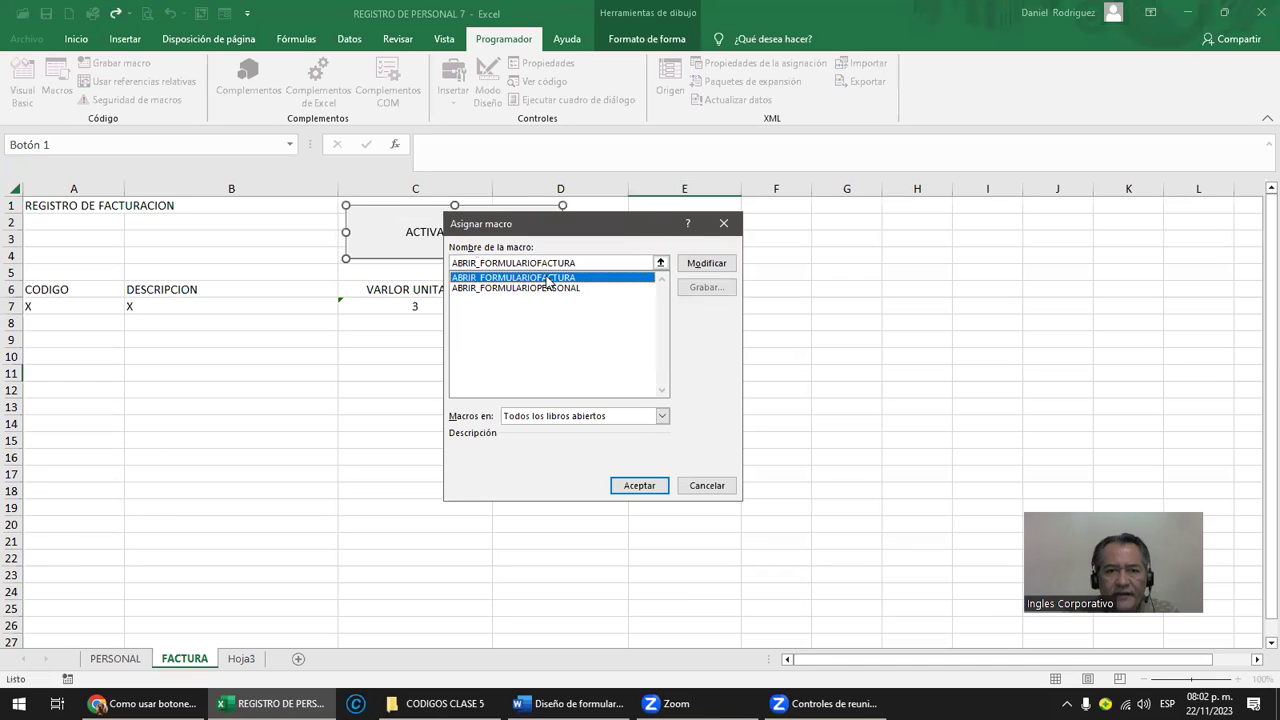
pyautogui.click(639, 485)
pyautogui.click(597, 517)
# Step: Test ACTIVAR FACTURA opens FACTURACION, then test the ACTIVAR FORMULARIO PERSONAL button
pyautogui.click(509, 249)
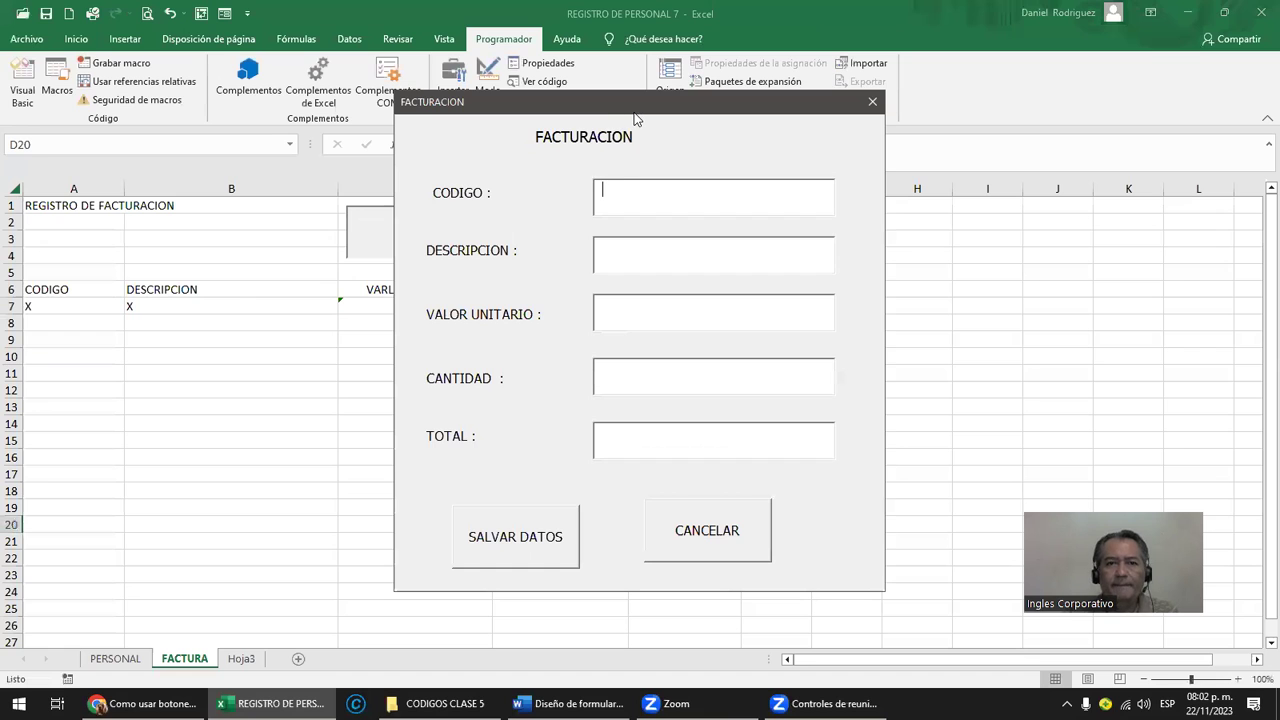
pyautogui.moveTo(634, 117); pyautogui.dragTo(889, 105)
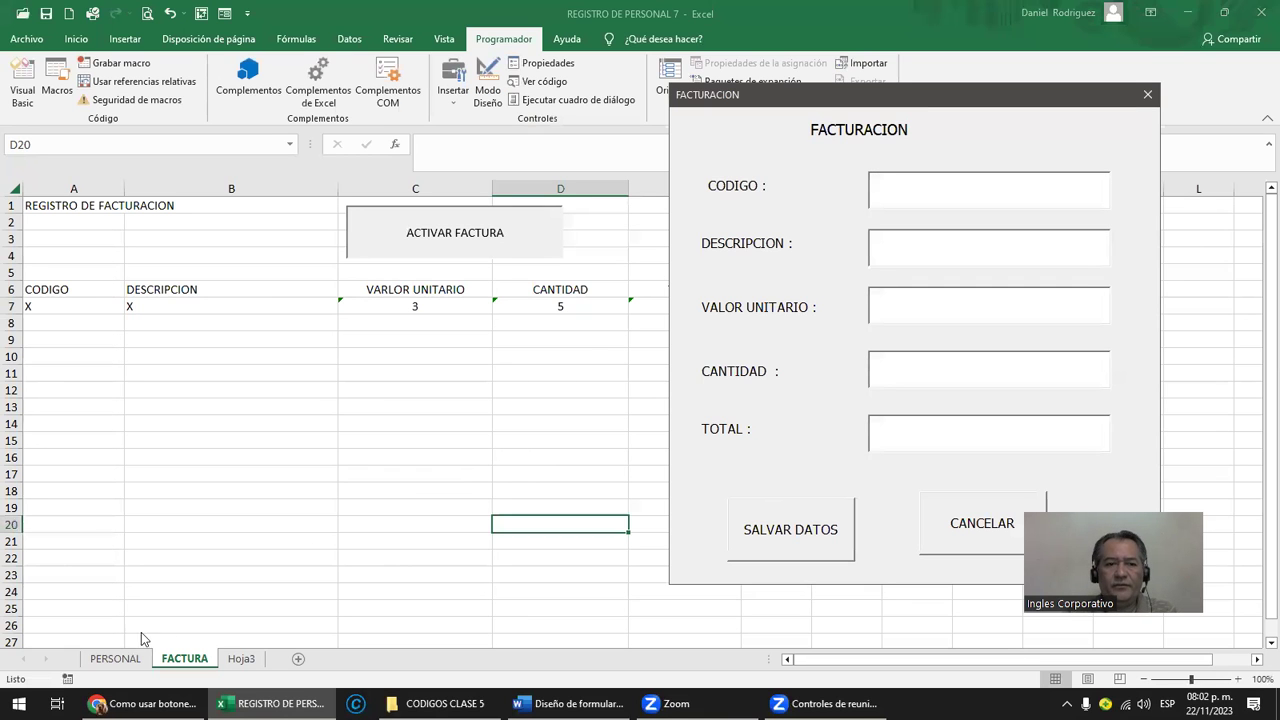
pyautogui.click(1147, 94)
pyautogui.click(115, 658)
pyautogui.click(408, 248)
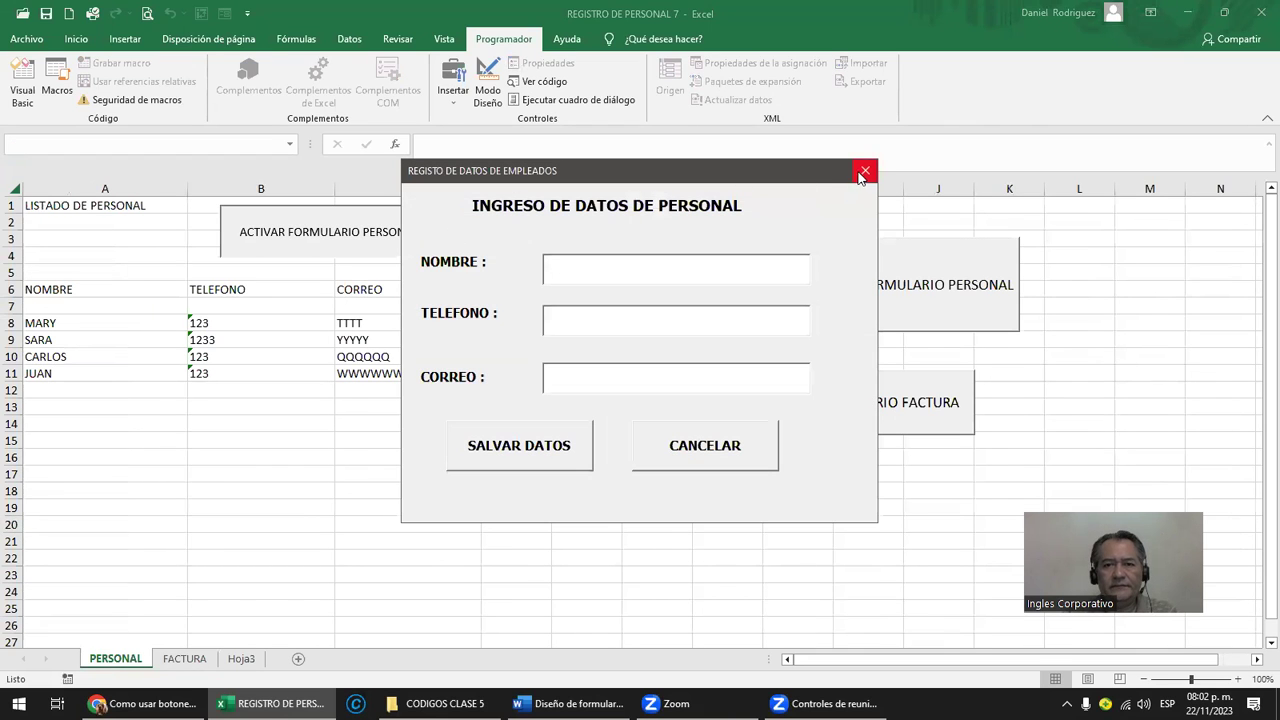
pyautogui.click(865, 170)
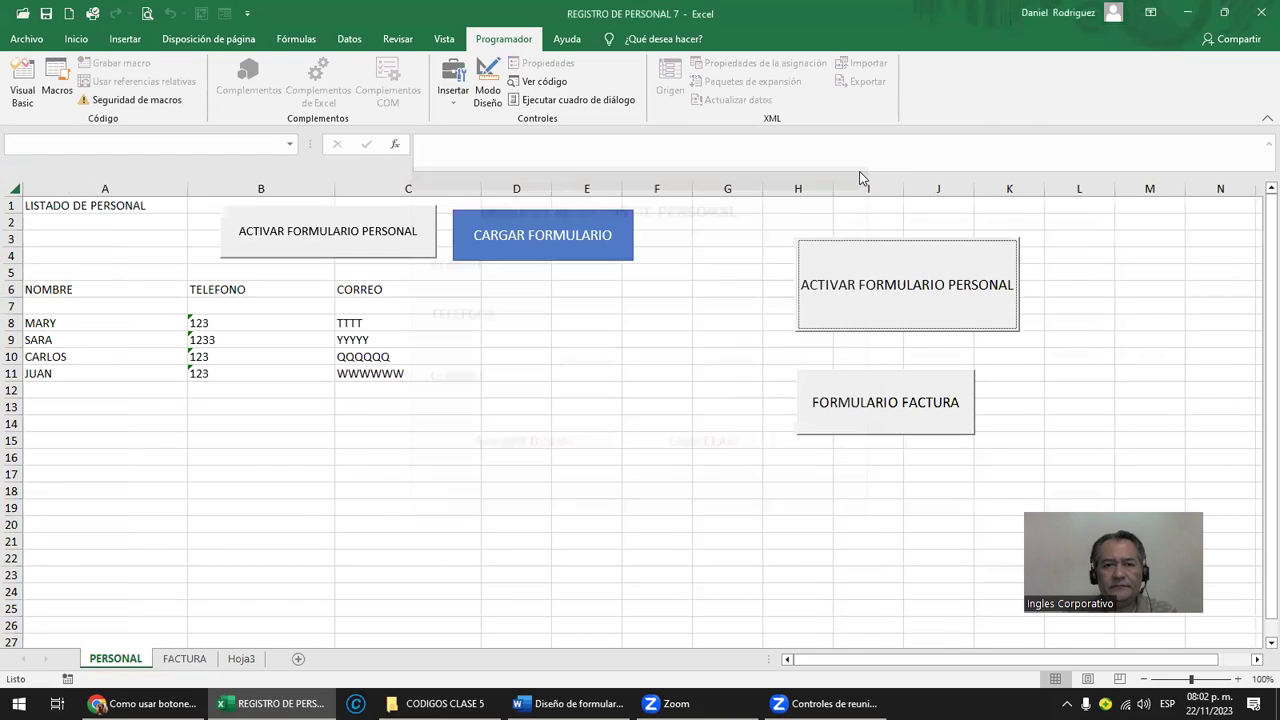
# Step: Assign the ABRIR_FORMULARIOFACTURA macro to the blue CARGAR FORMULARIO shape
pyautogui.rightClick(614, 252)
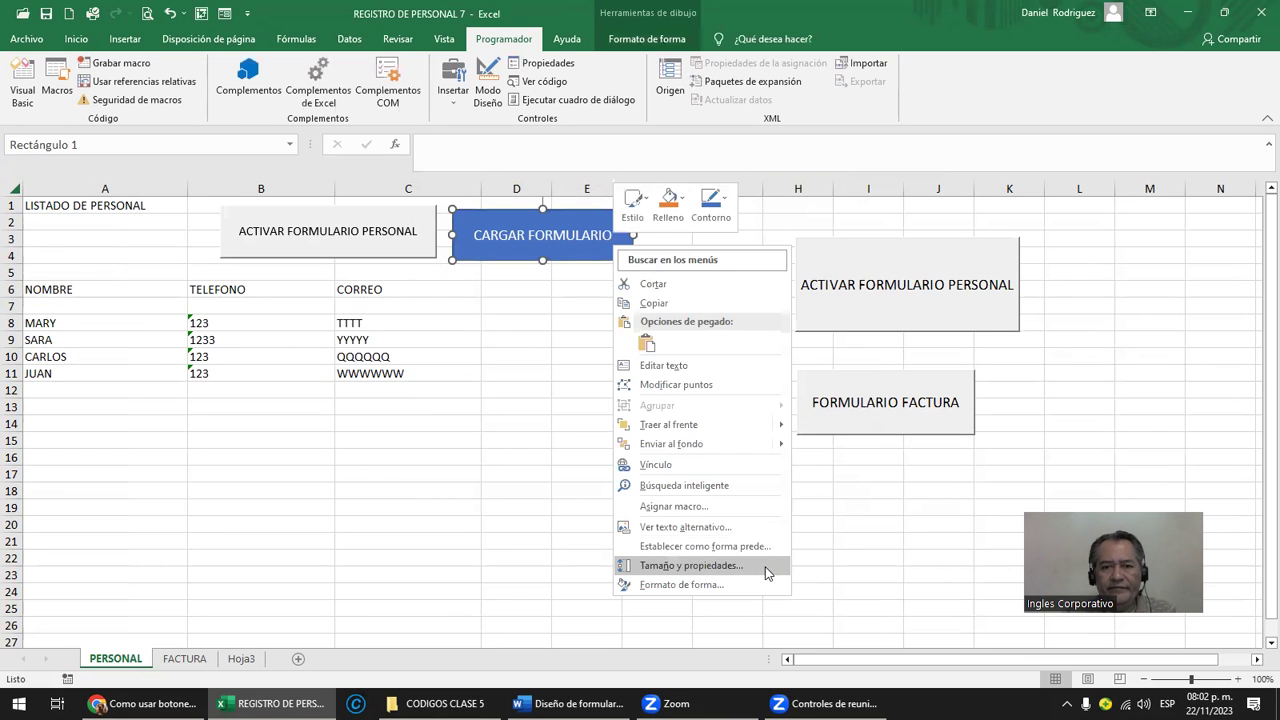
pyautogui.click(700, 506)
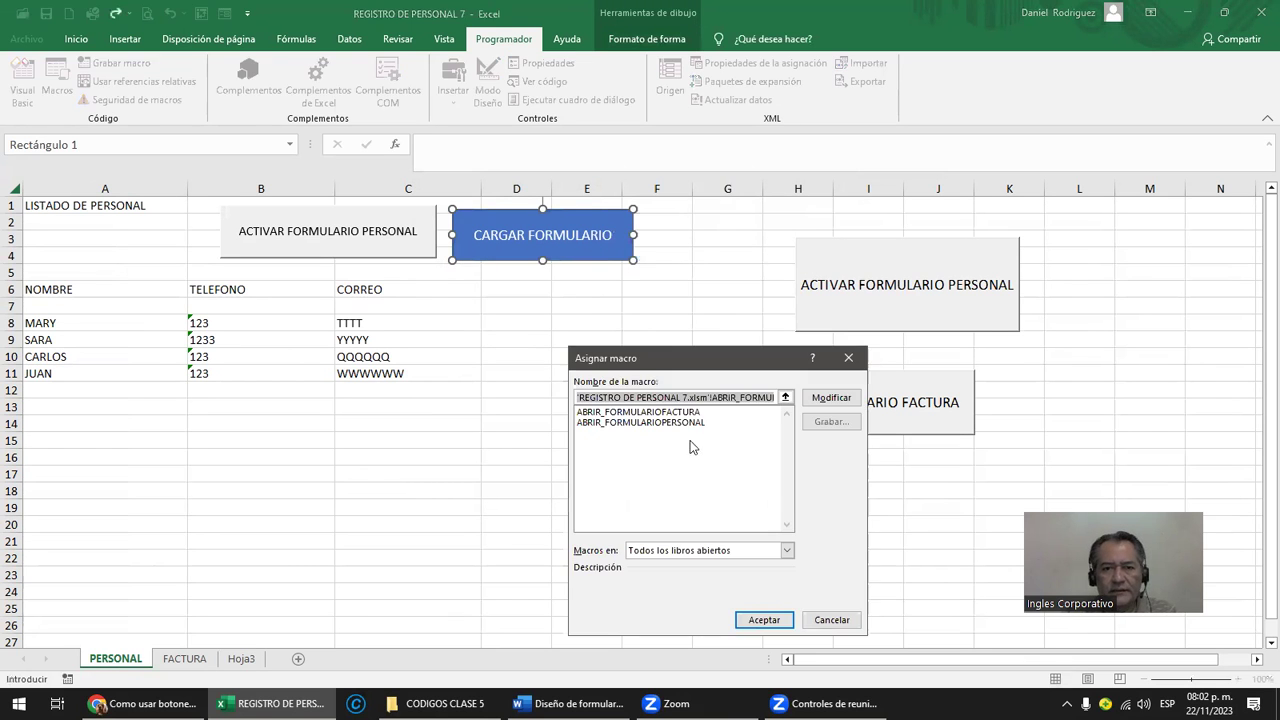
pyautogui.click(682, 422)
pyautogui.click(764, 620)
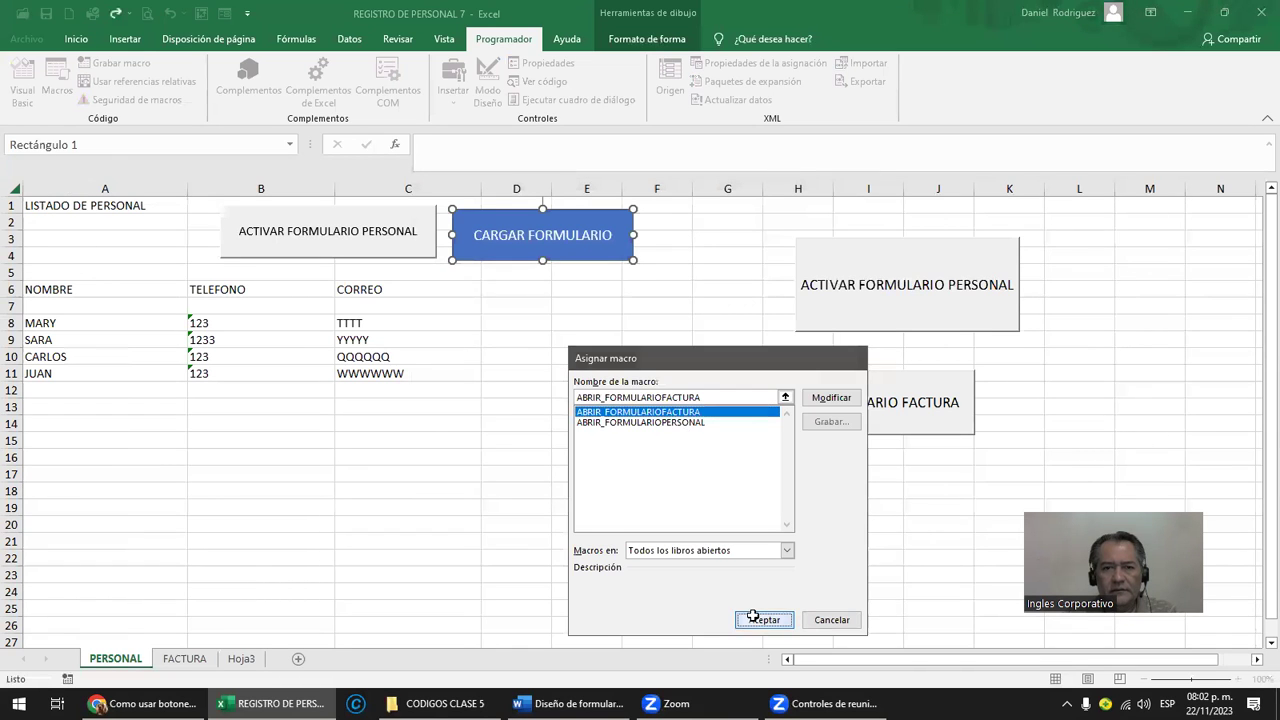
pyautogui.click(505, 343)
# Step: Verify CARGAR FORMULARIO opens the FACTURACION form, then go back to the FACTURA sheet
pyautogui.click(380, 240)
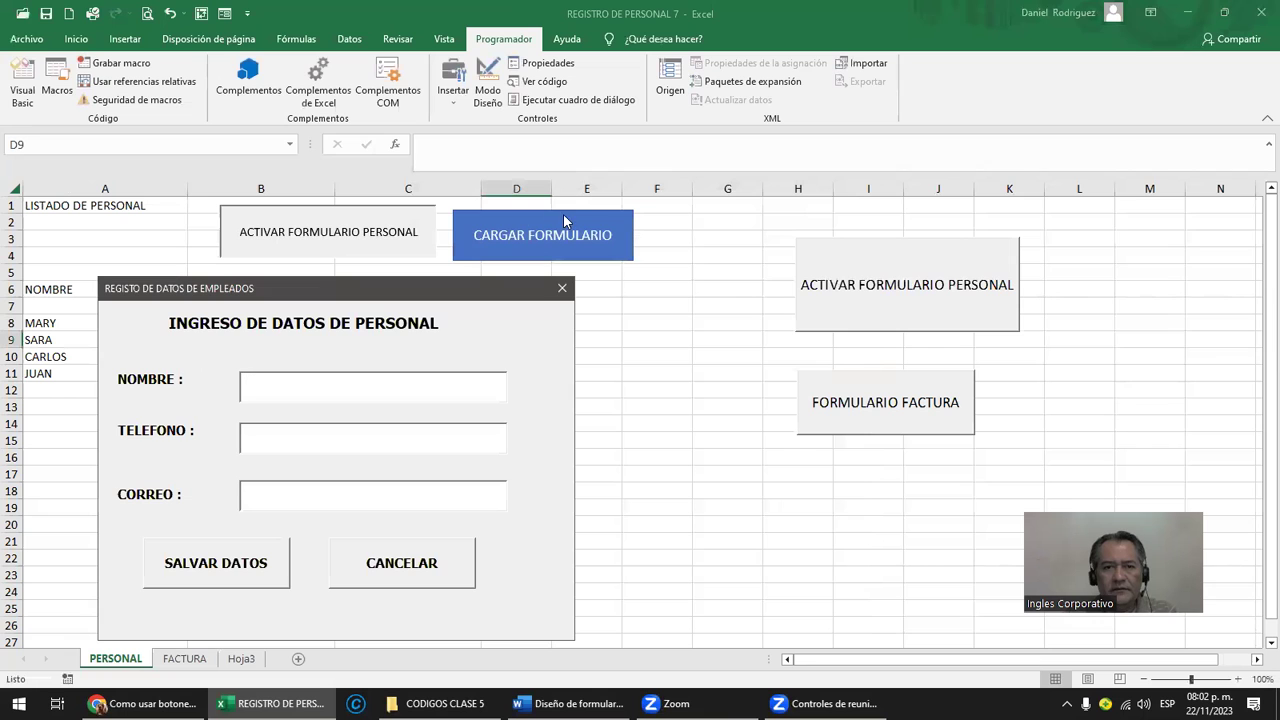
pyautogui.click(563, 289)
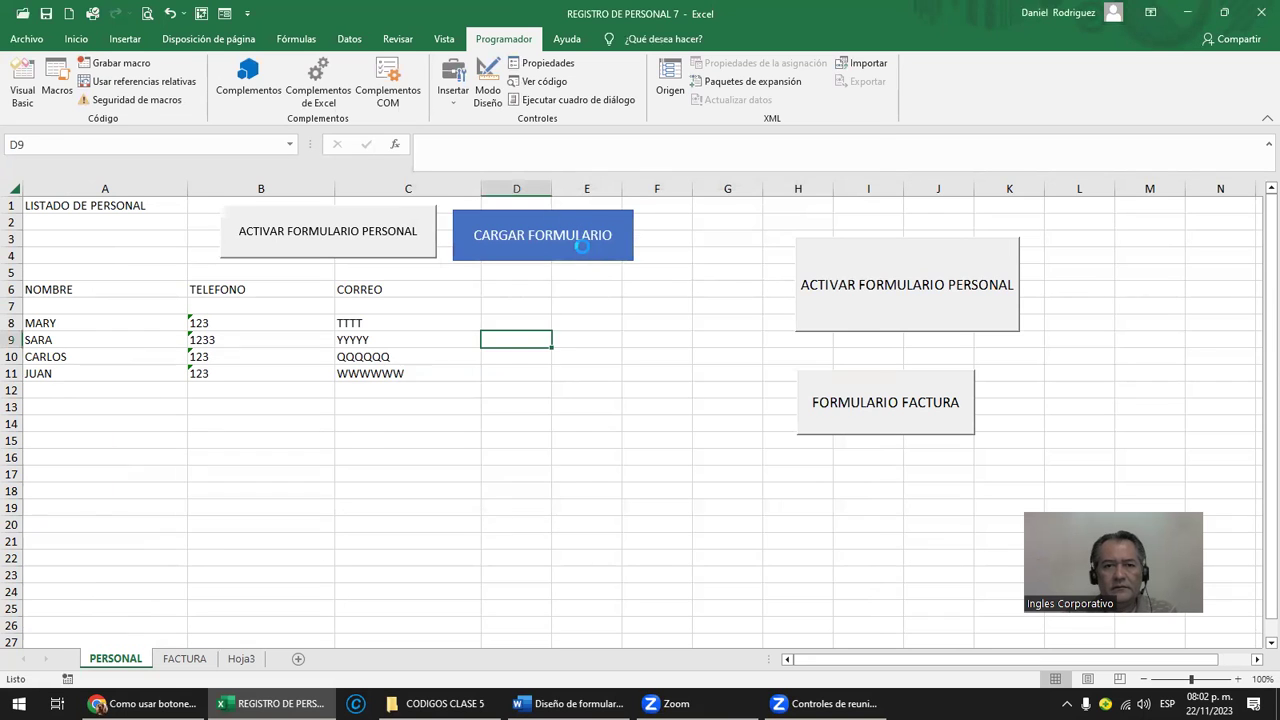
pyautogui.click(600, 245)
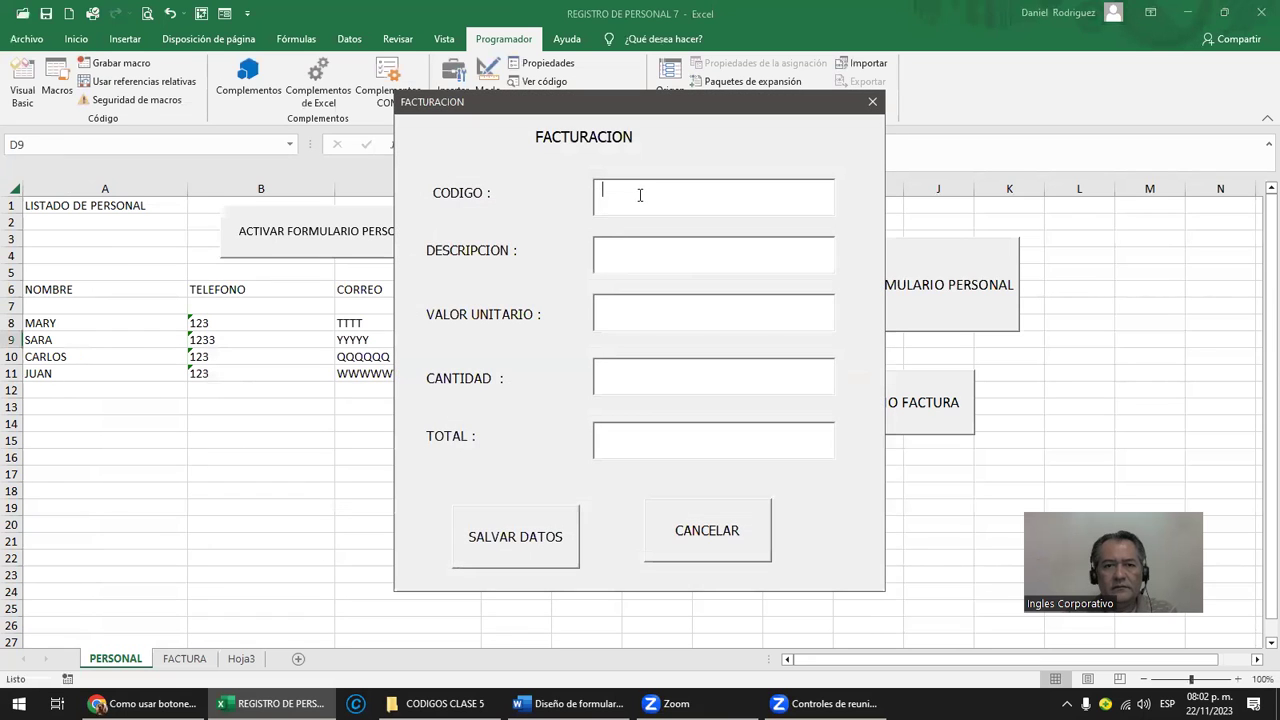
pyautogui.click(874, 104)
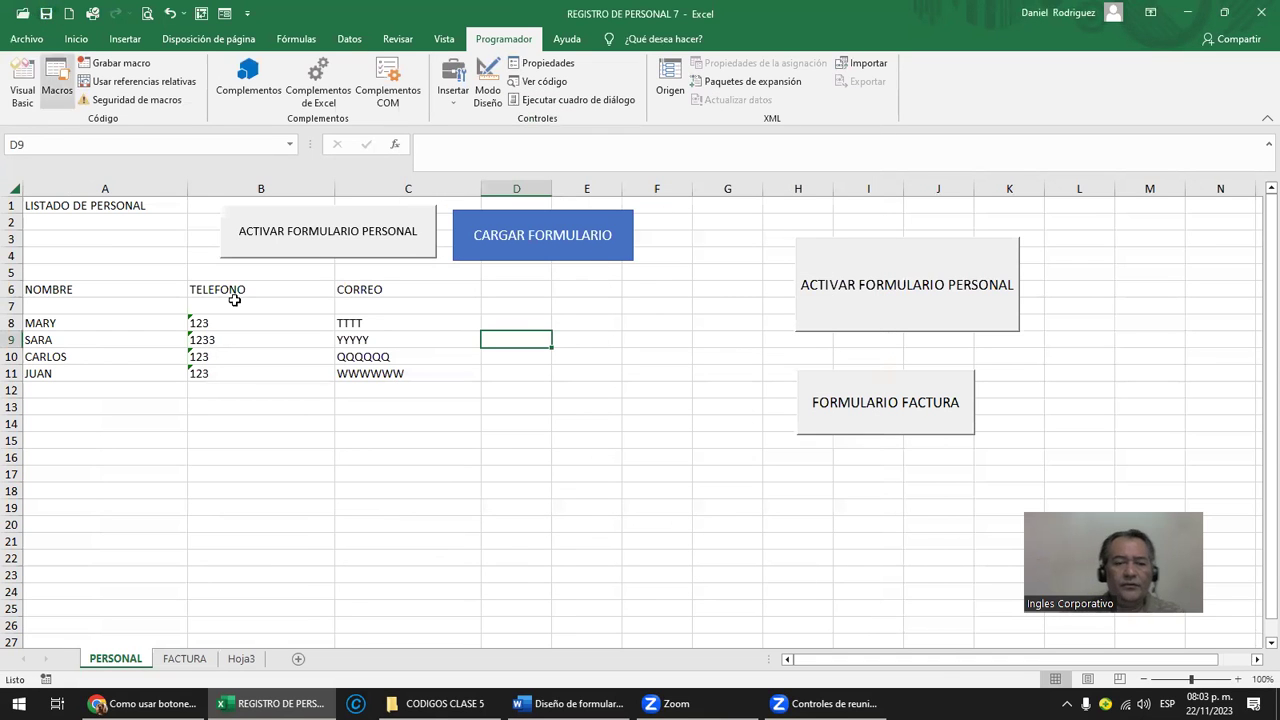
pyautogui.click(168, 655)
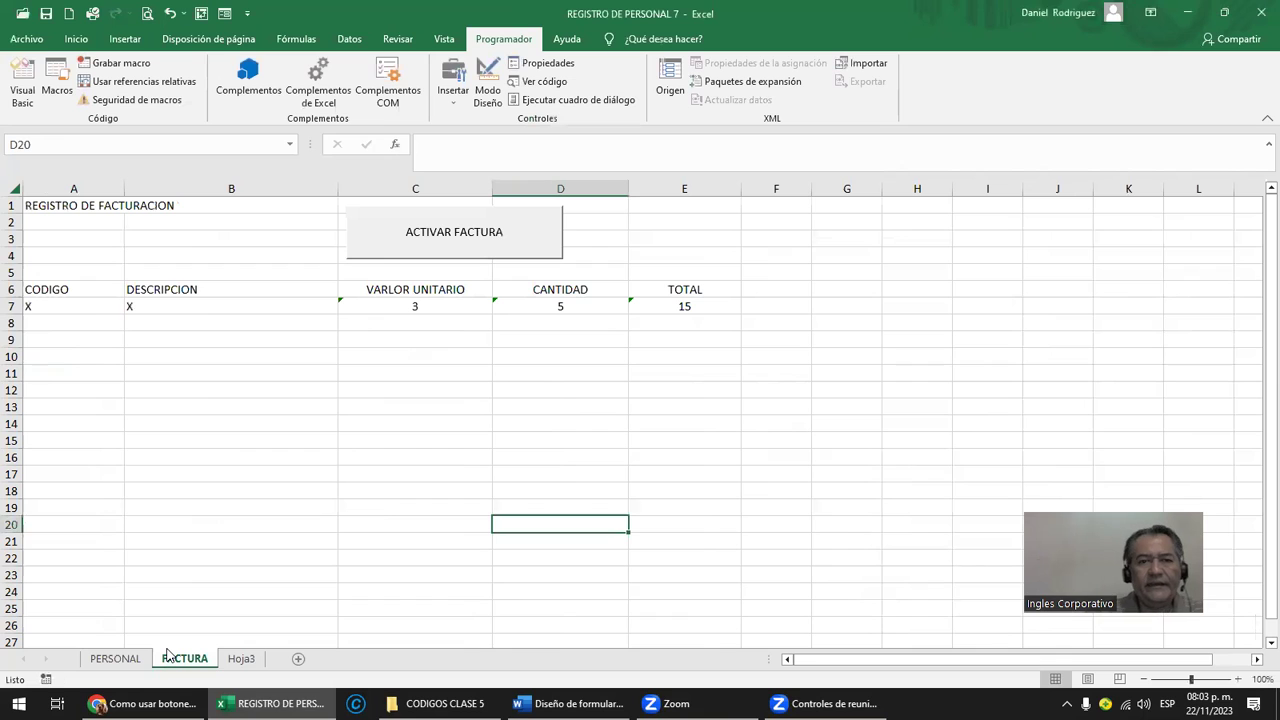